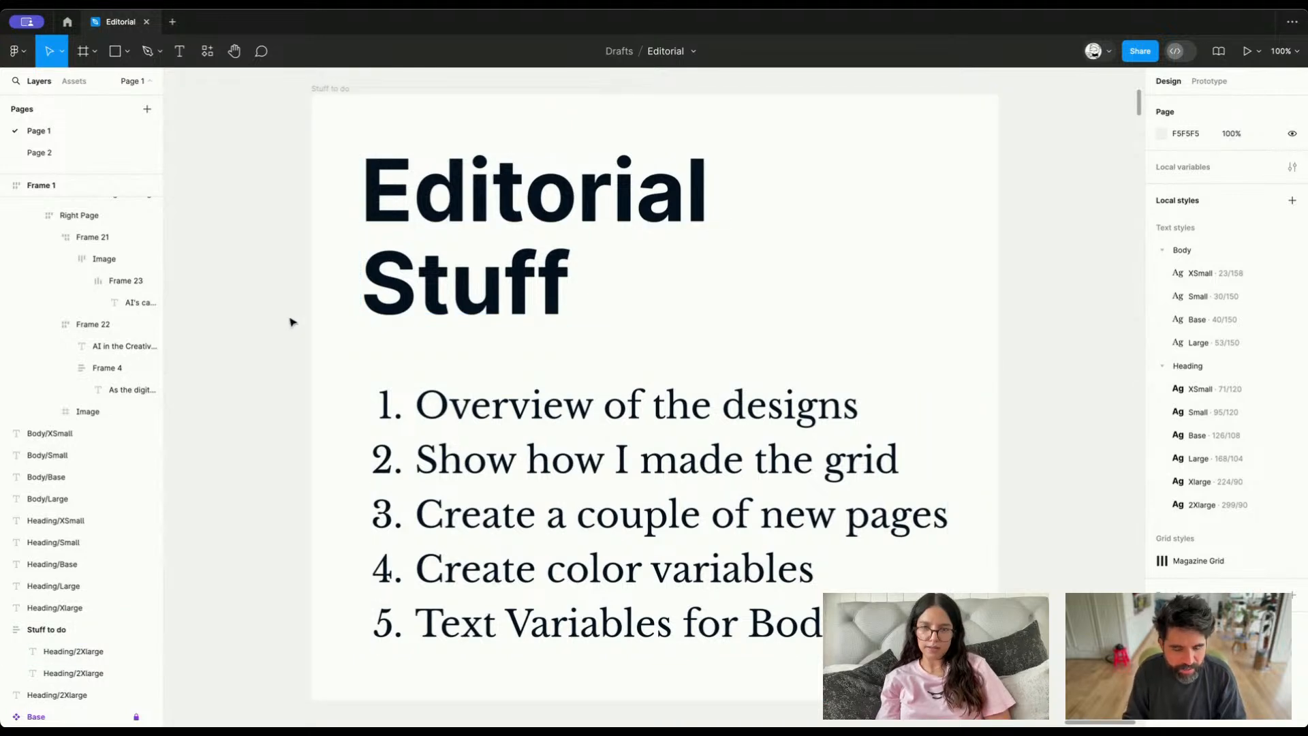
Go from the Stuff to do list to the magazine layouts in Frame 1 and select the Just Play Along spread
scroll(292, 322, "down", 10)
scroll(292, 321, "left", 10)
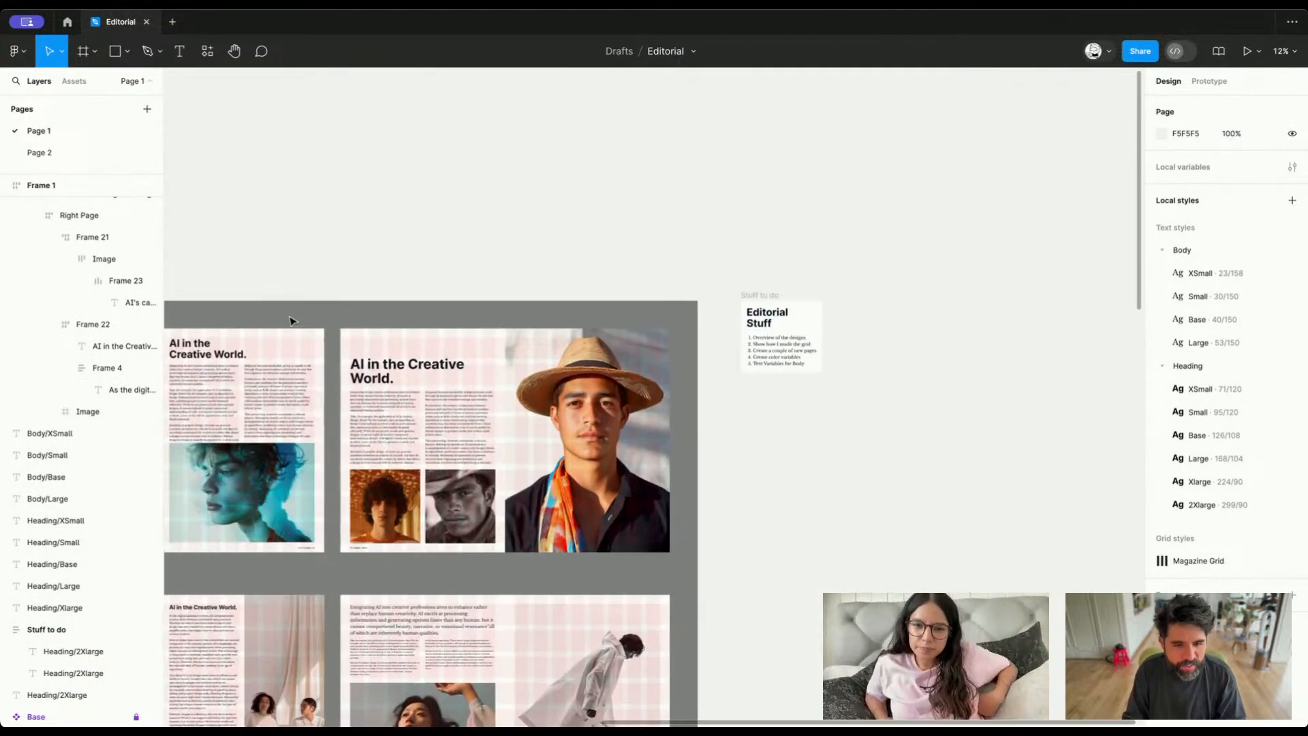
scroll(290, 320, "left", 10)
scroll(289, 320, "down", 3)
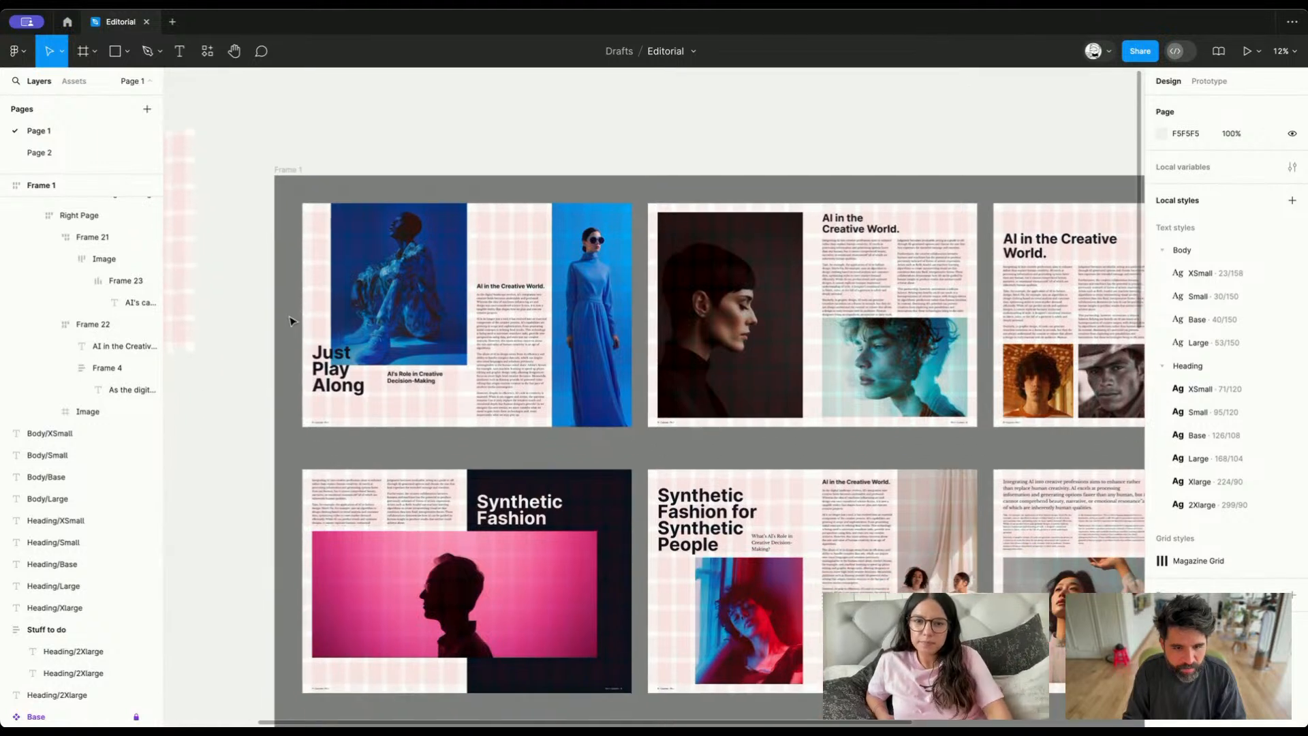
left_click(385, 308)
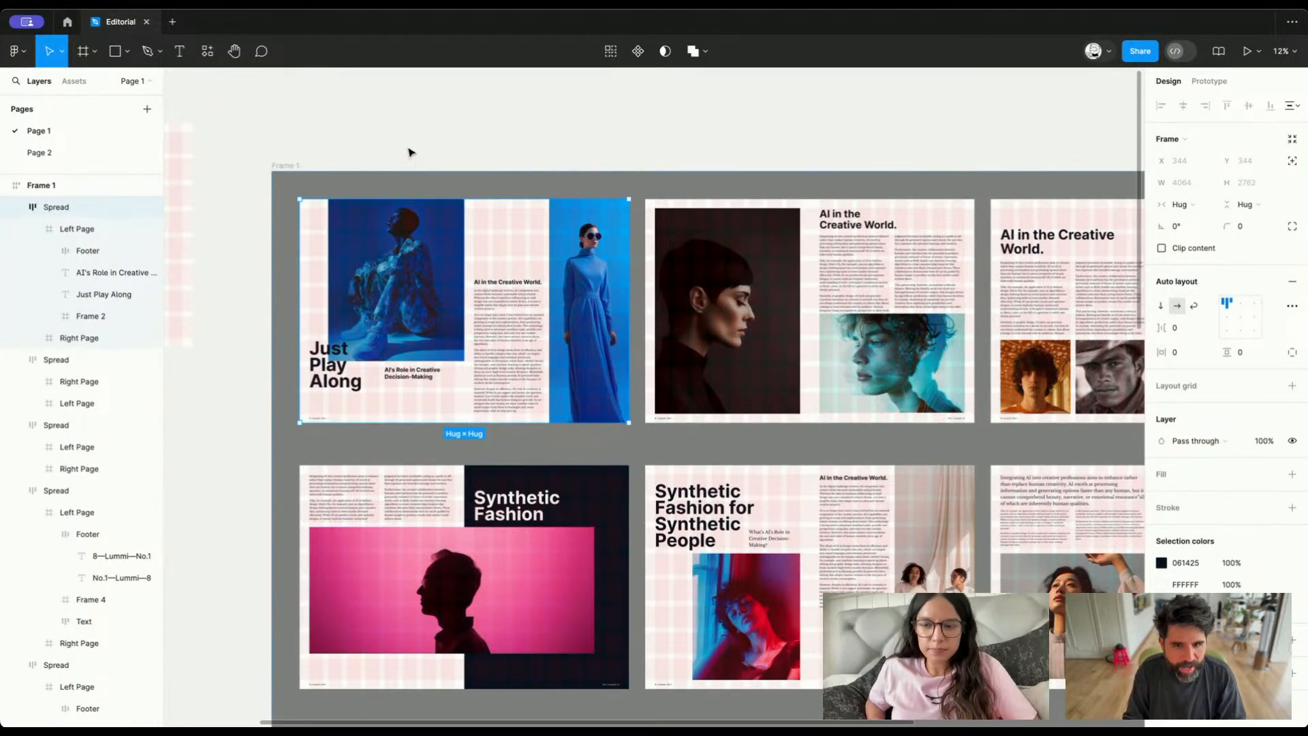
Open the Lummi plugin, look through its photo library and close it
left_click(421, 124)
key("super+slash")
type("l")
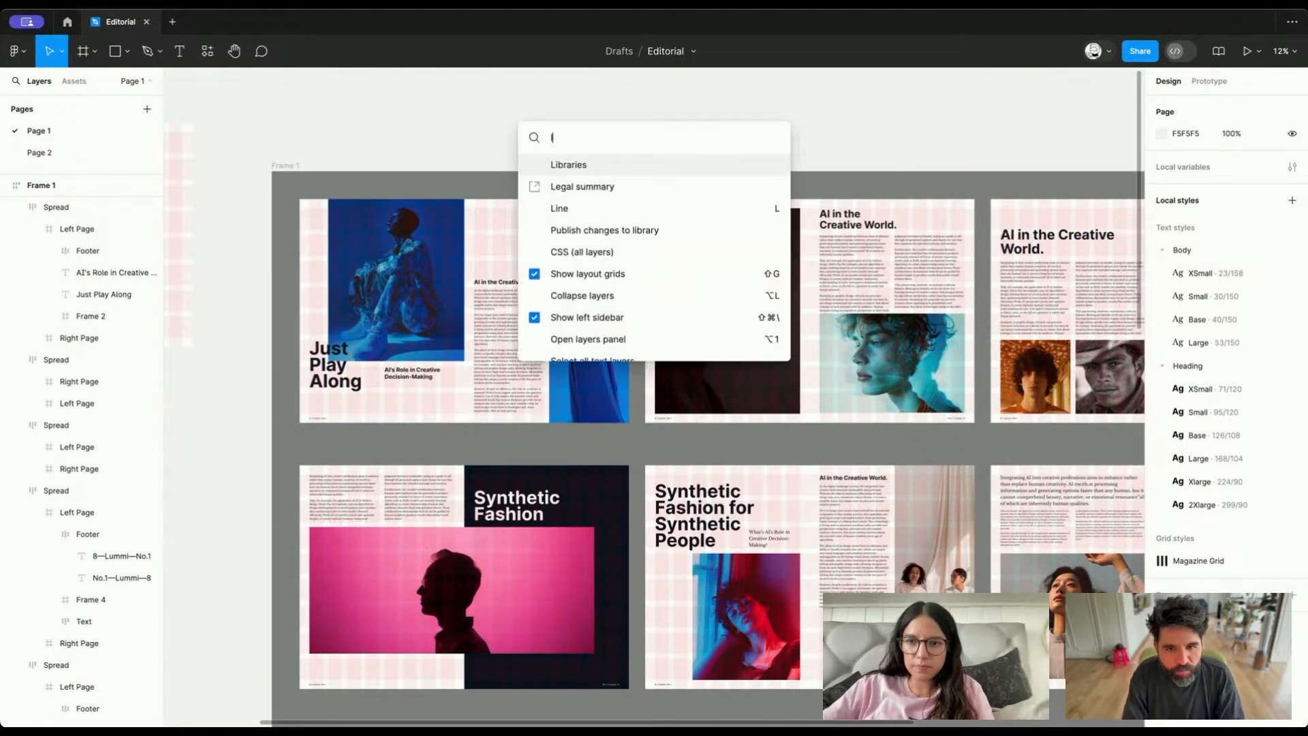
type("um")
key("Return")
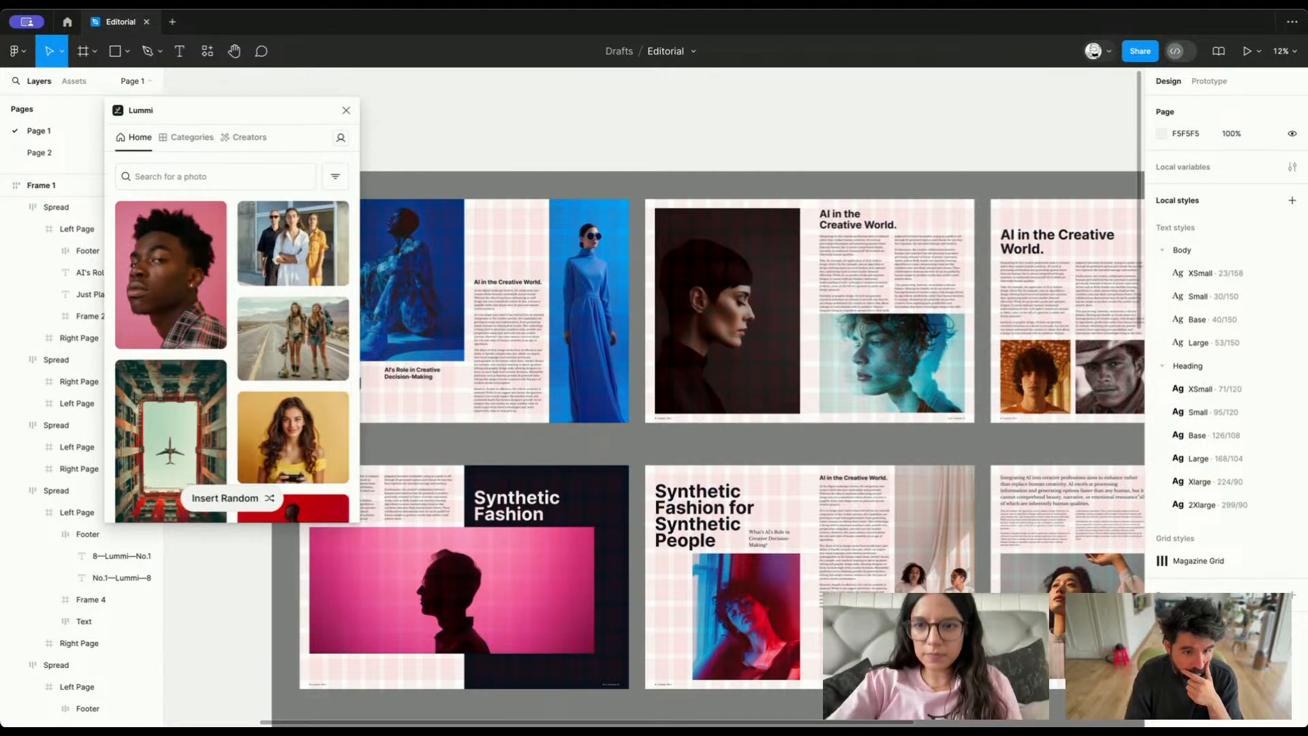
scroll(162, 475, "down", 10)
scroll(162, 475, "up", 10)
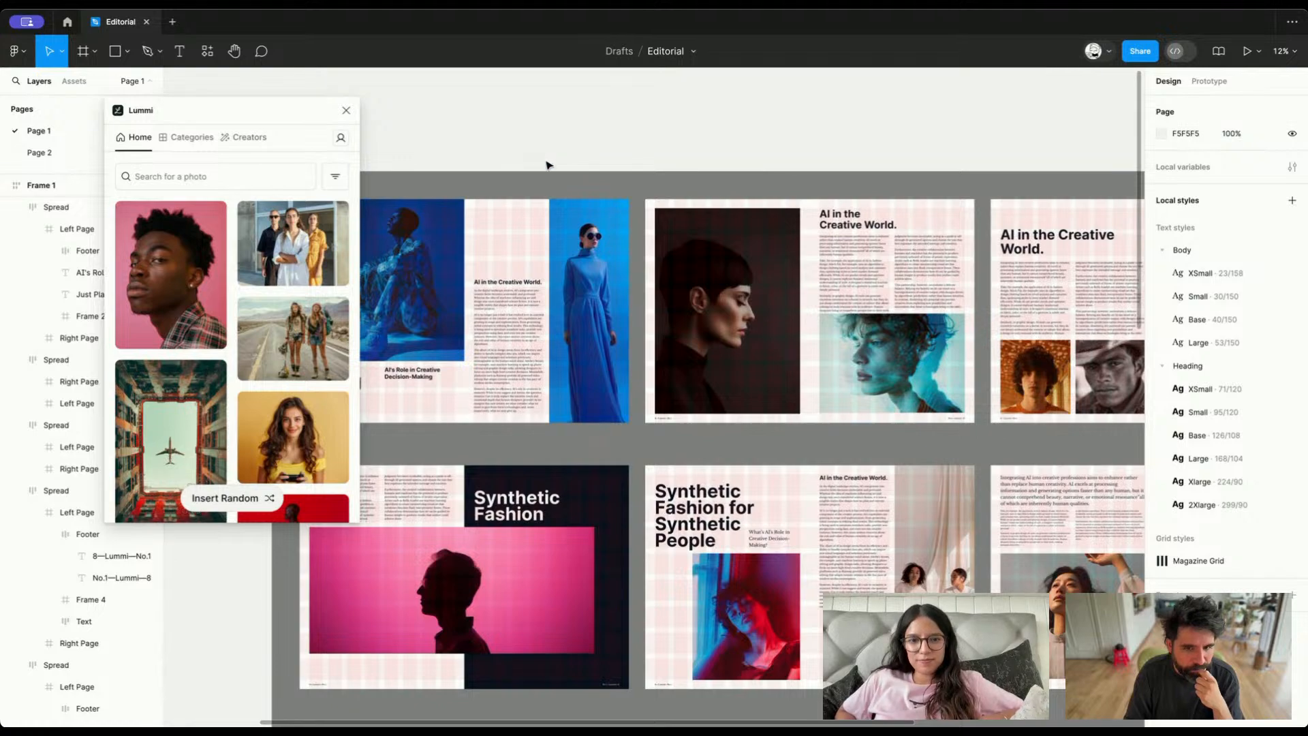
left_click(346, 109)
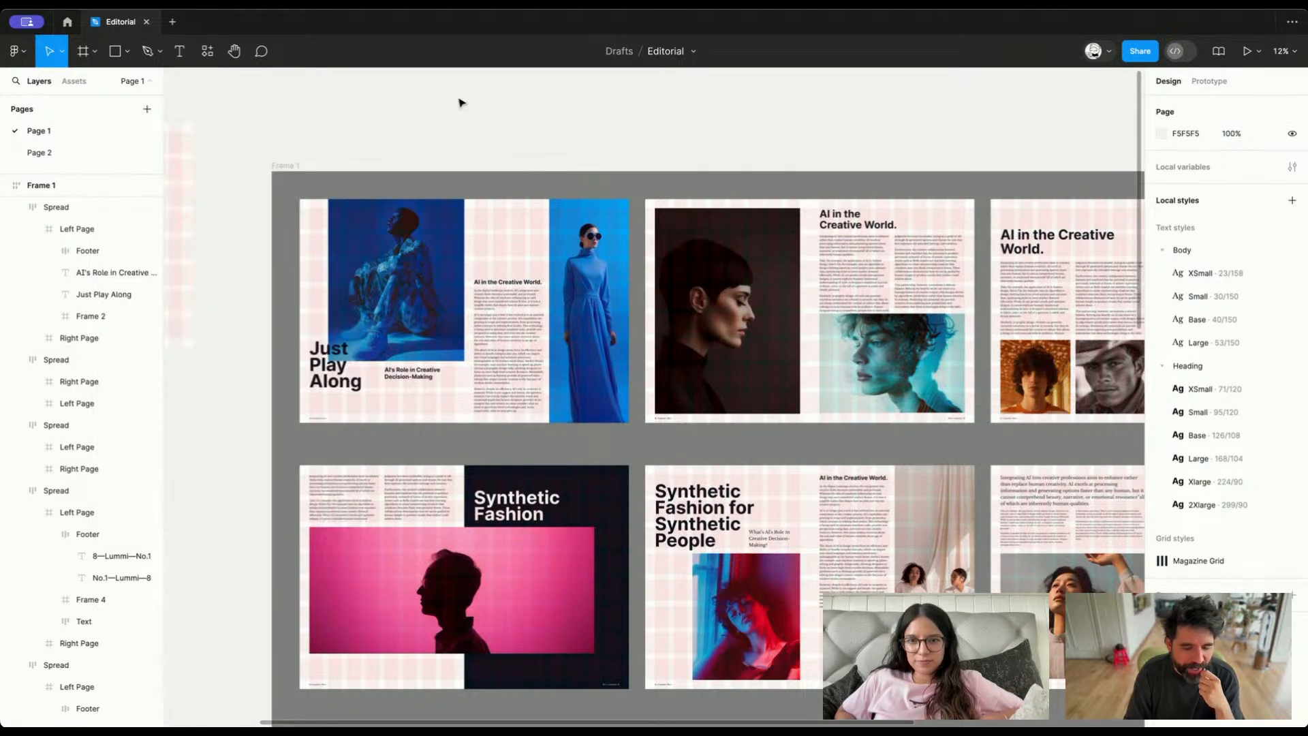
Survey all the magazine spreads in Frame 1 and inspect the Synthetic Fashion for Synthetic People heading
scroll(471, 115, "right", 2)
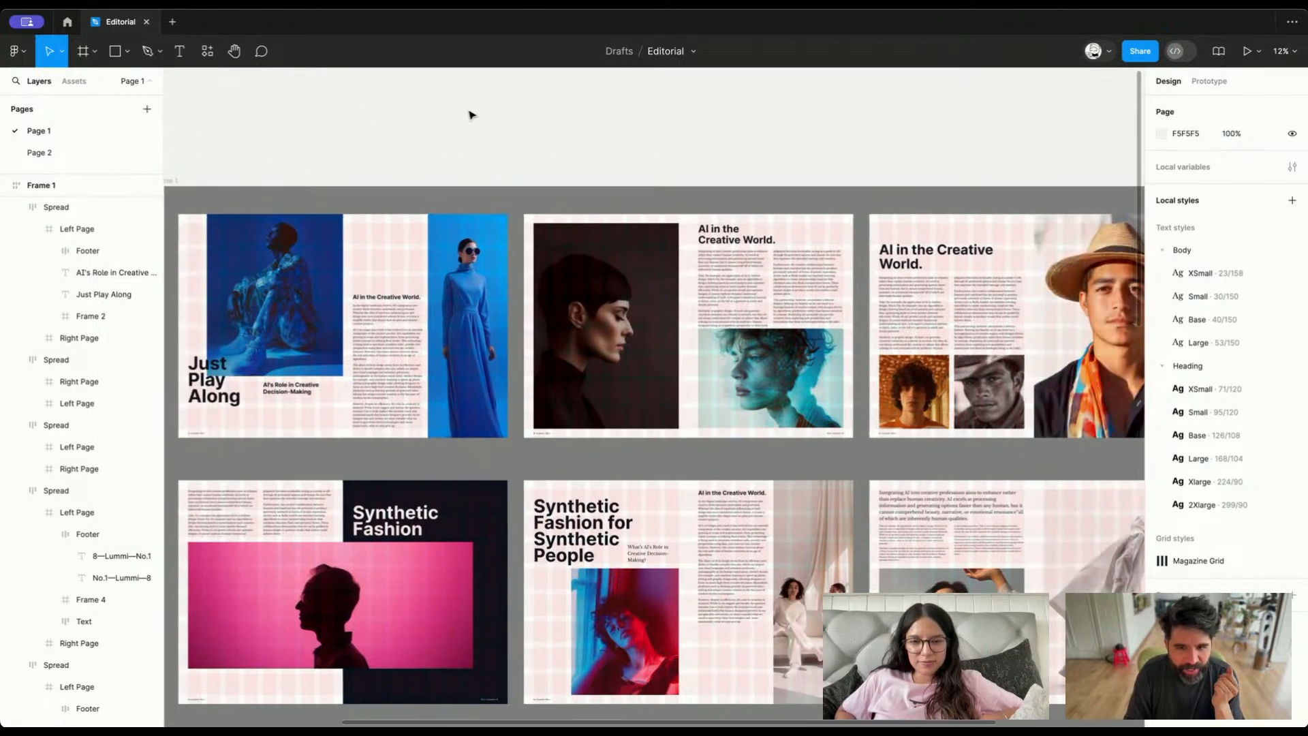
scroll(470, 114, "down", 5)
scroll(470, 115, "up", 2)
scroll(471, 114, "left", 1)
scroll(471, 114, "left", 1)
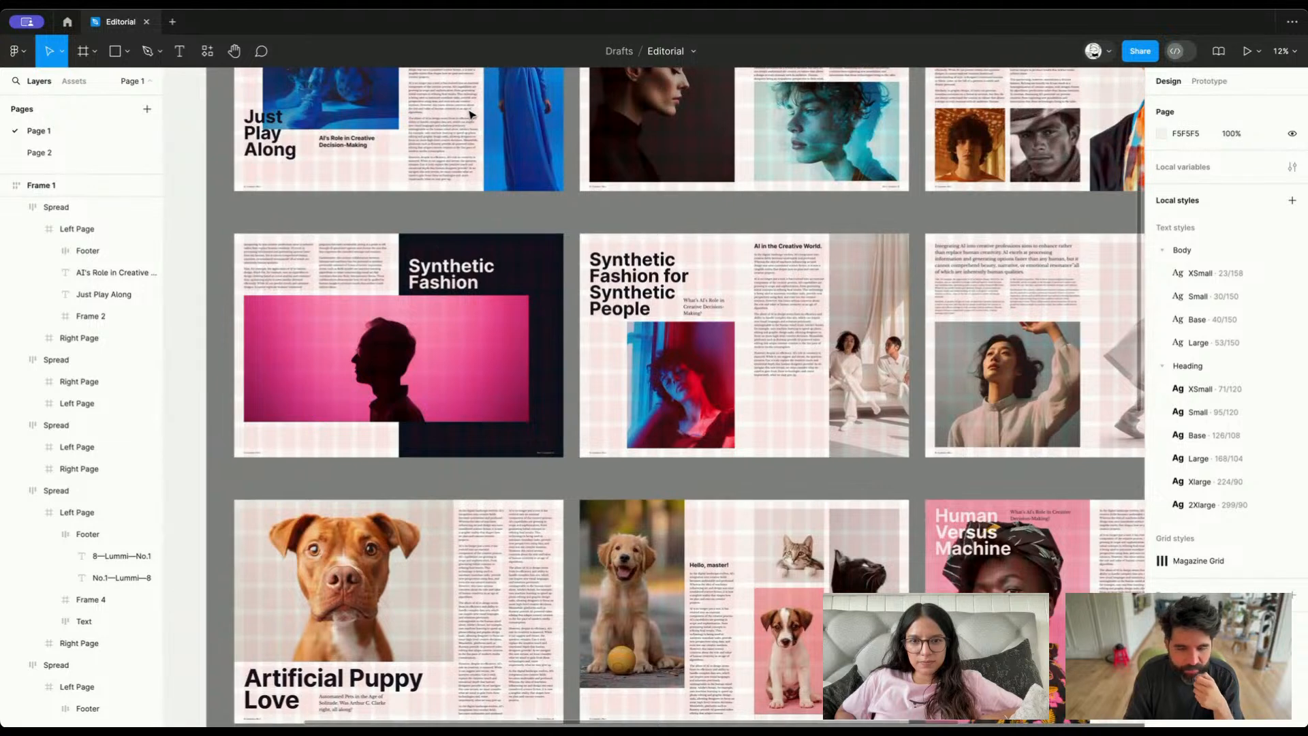
scroll(470, 114, "up", 2)
scroll(470, 114, "right", 1)
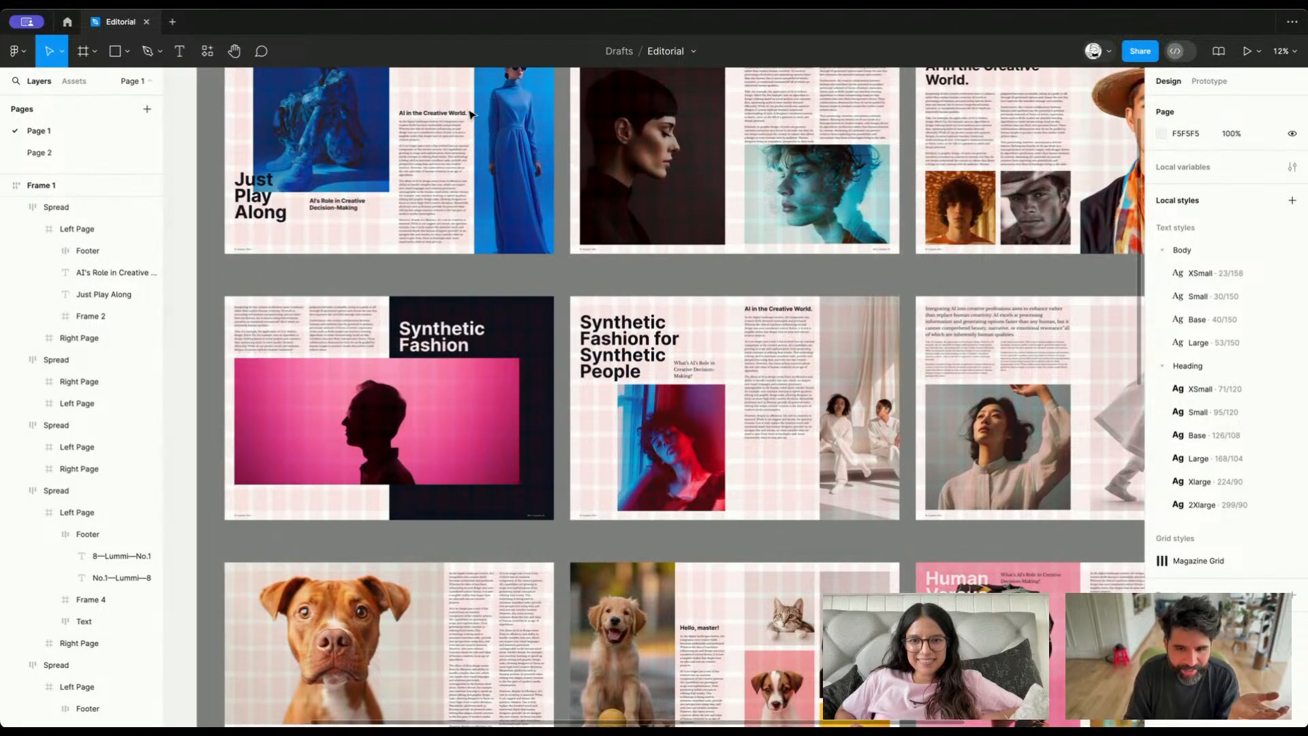
double_click(626, 342)
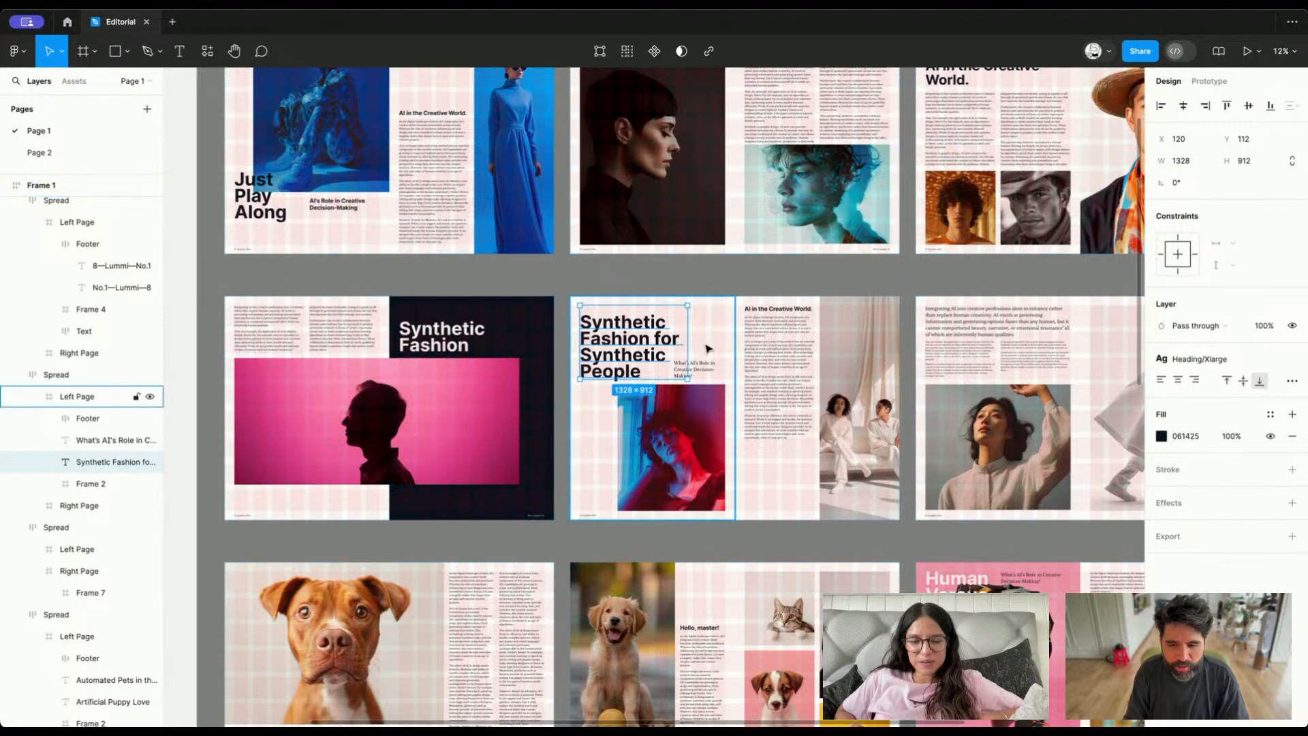
scroll(682, 347, "up", 3)
scroll(709, 348, "down", 10)
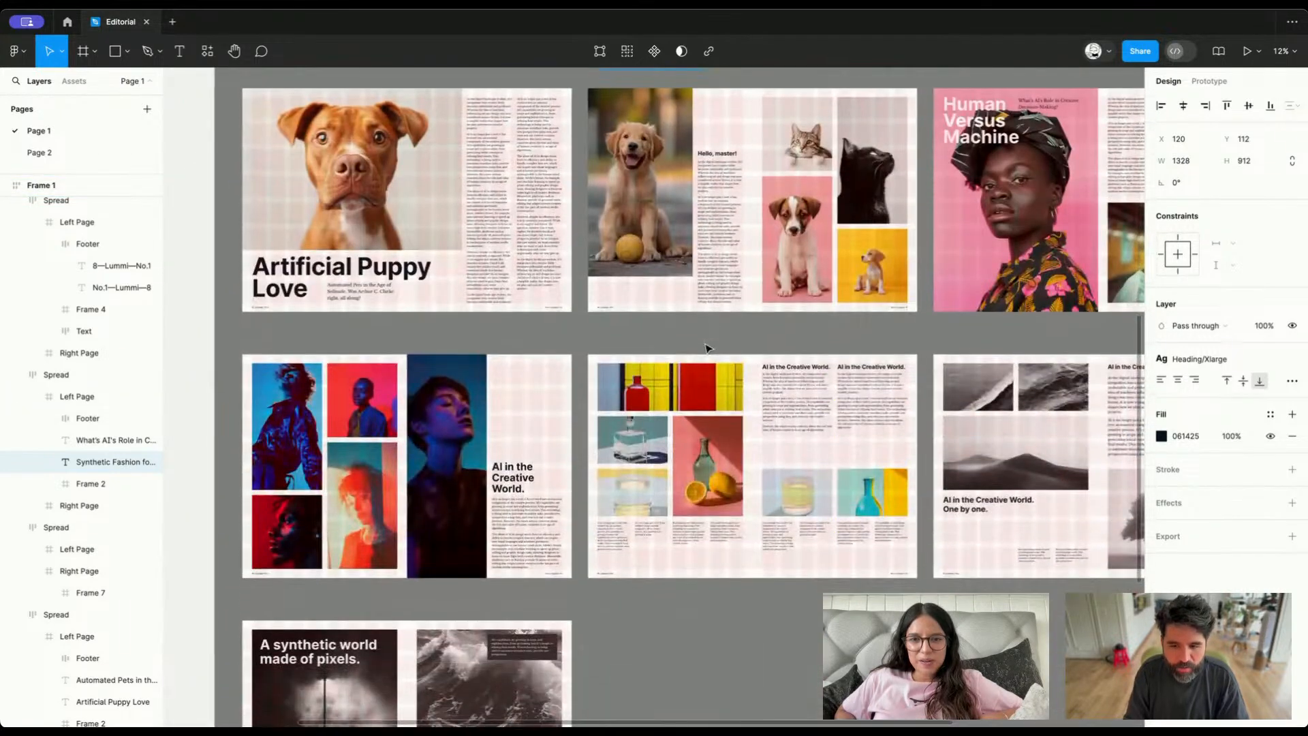
scroll(702, 346, "up", 7)
scroll(703, 345, "up", 5)
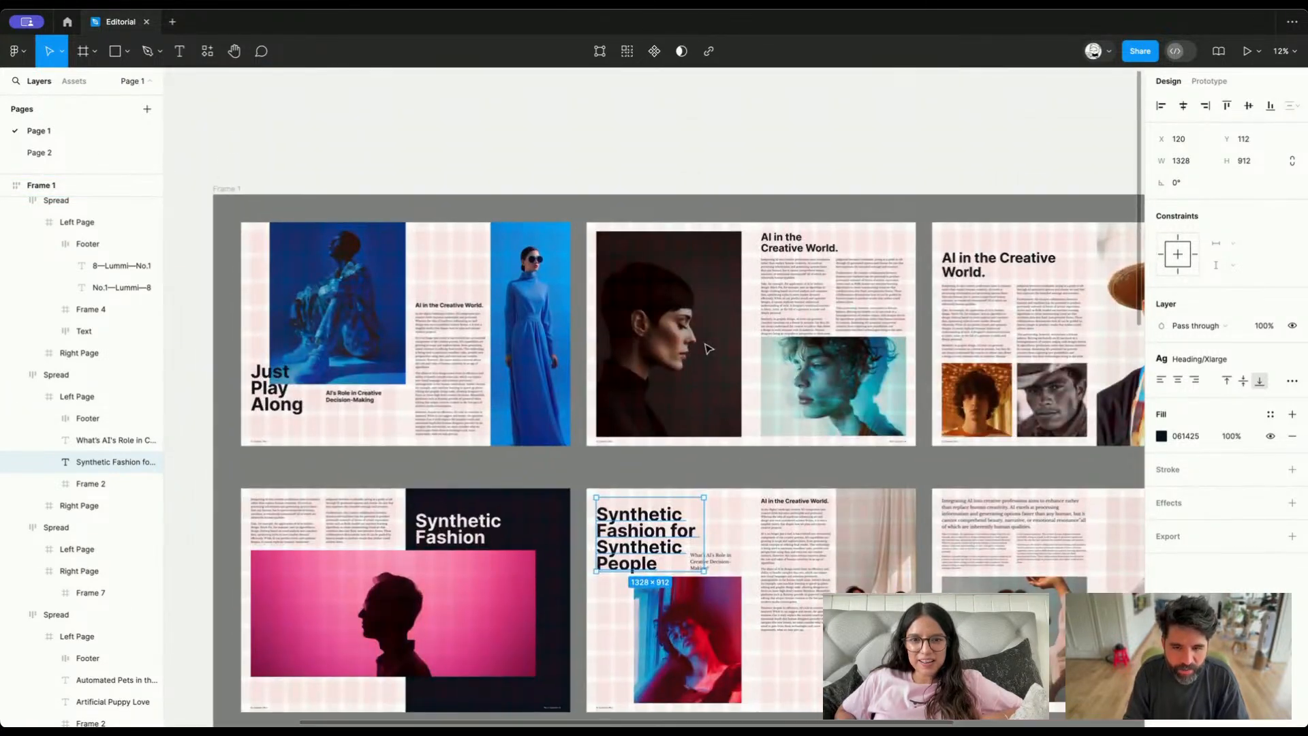
left_click(634, 129)
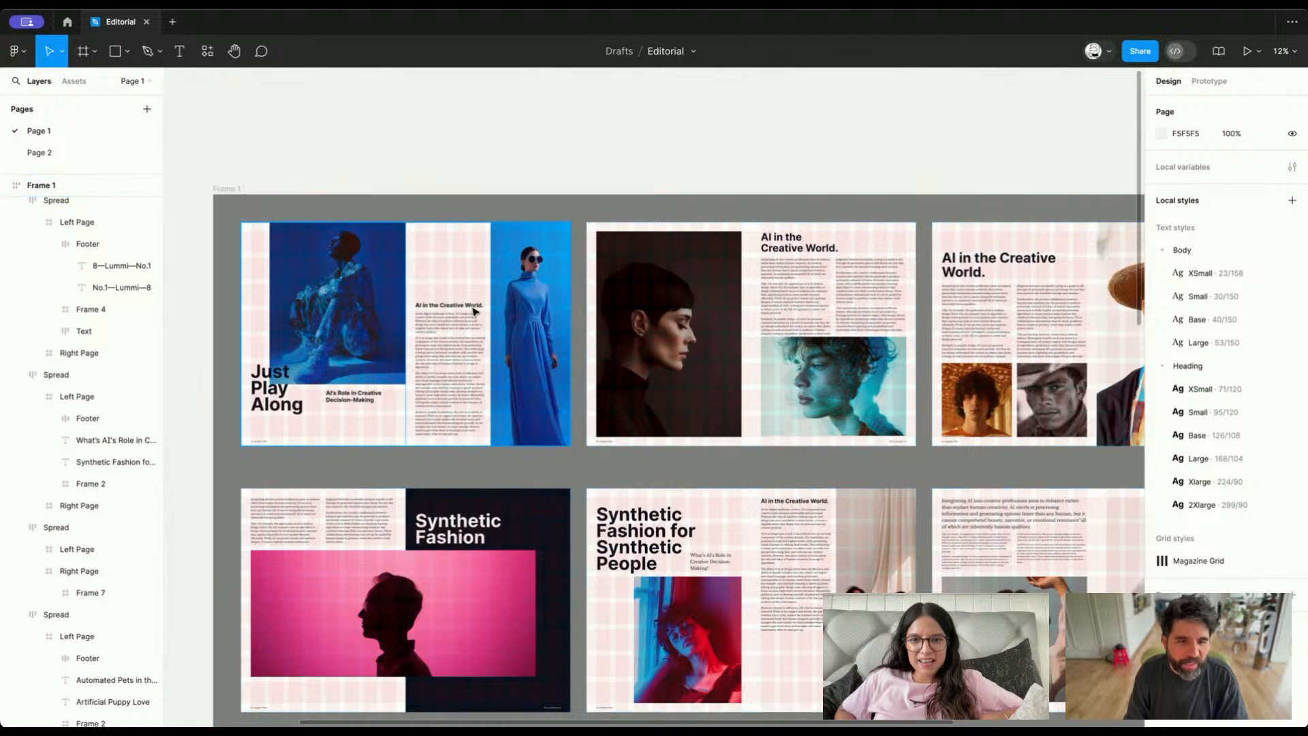
Examine the Just Play Along spread up close, checking how its images and text sit on the grid
left_click(405, 308)
left_click(500, 113)
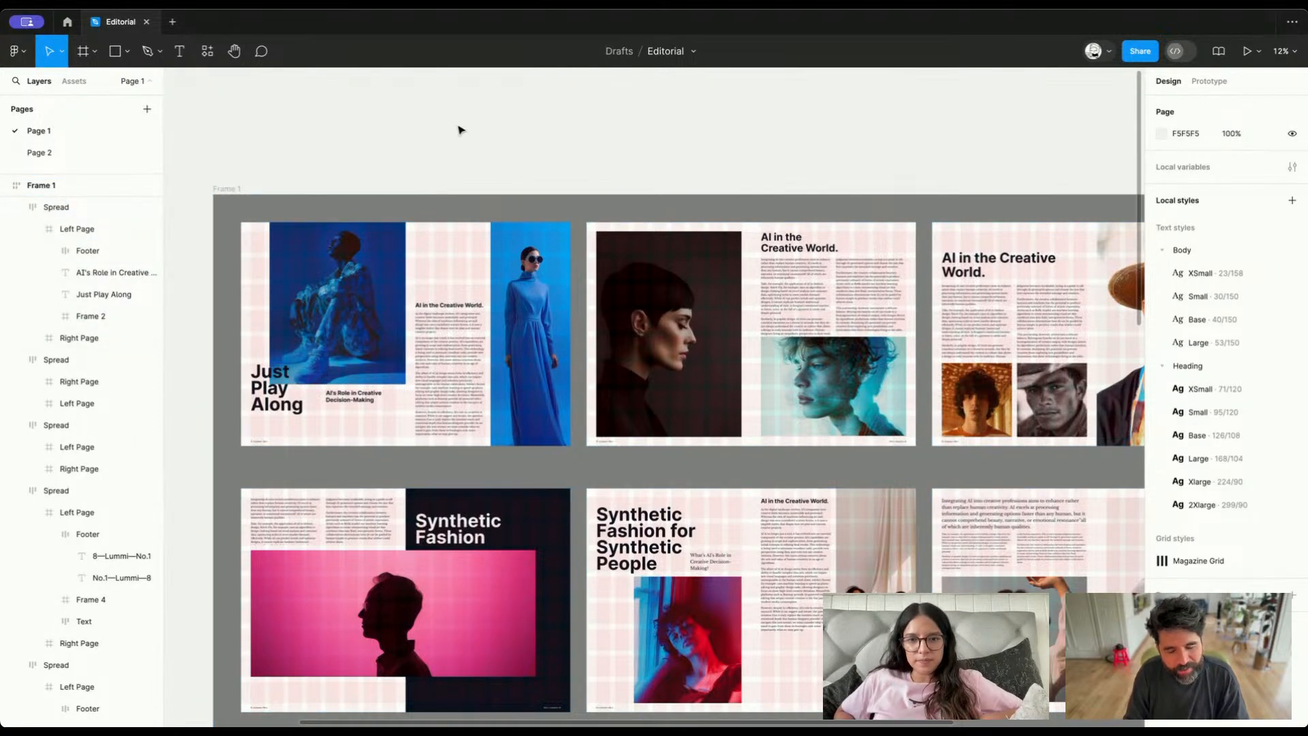
scroll(273, 321, "up", 5)
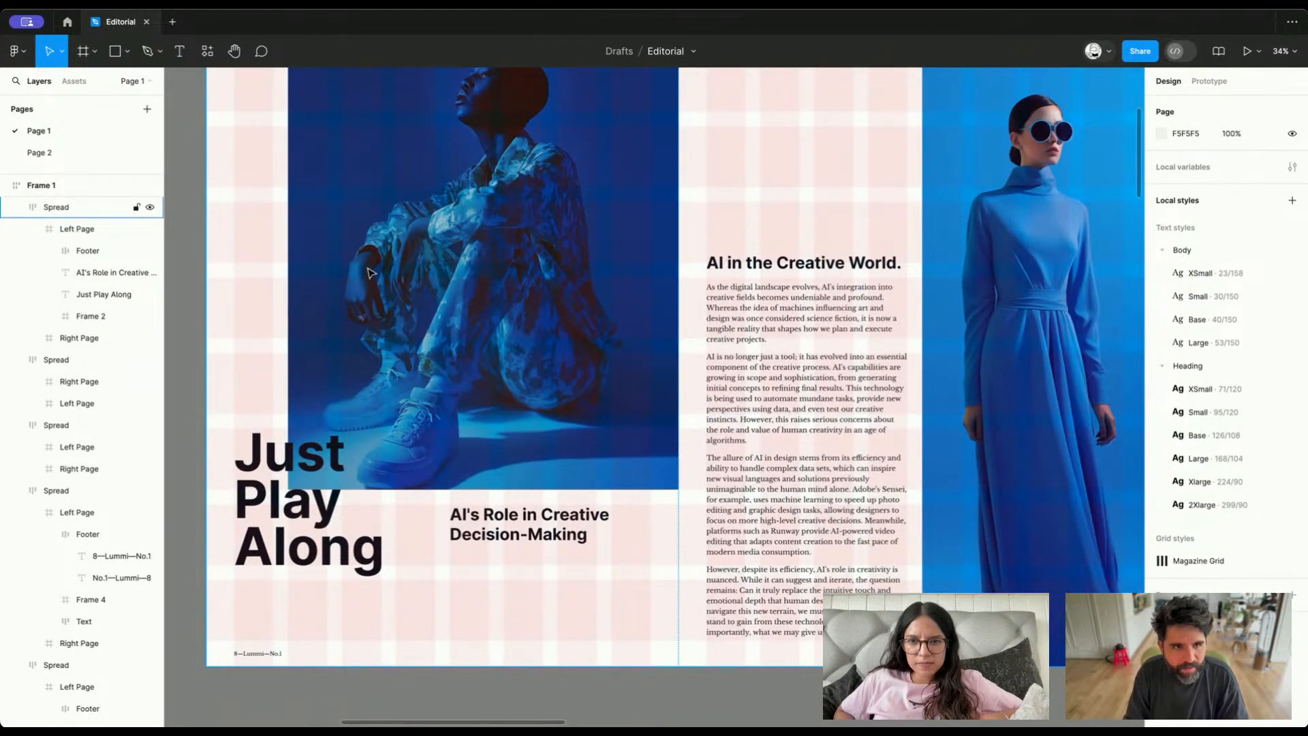
scroll(368, 273, "down", 3)
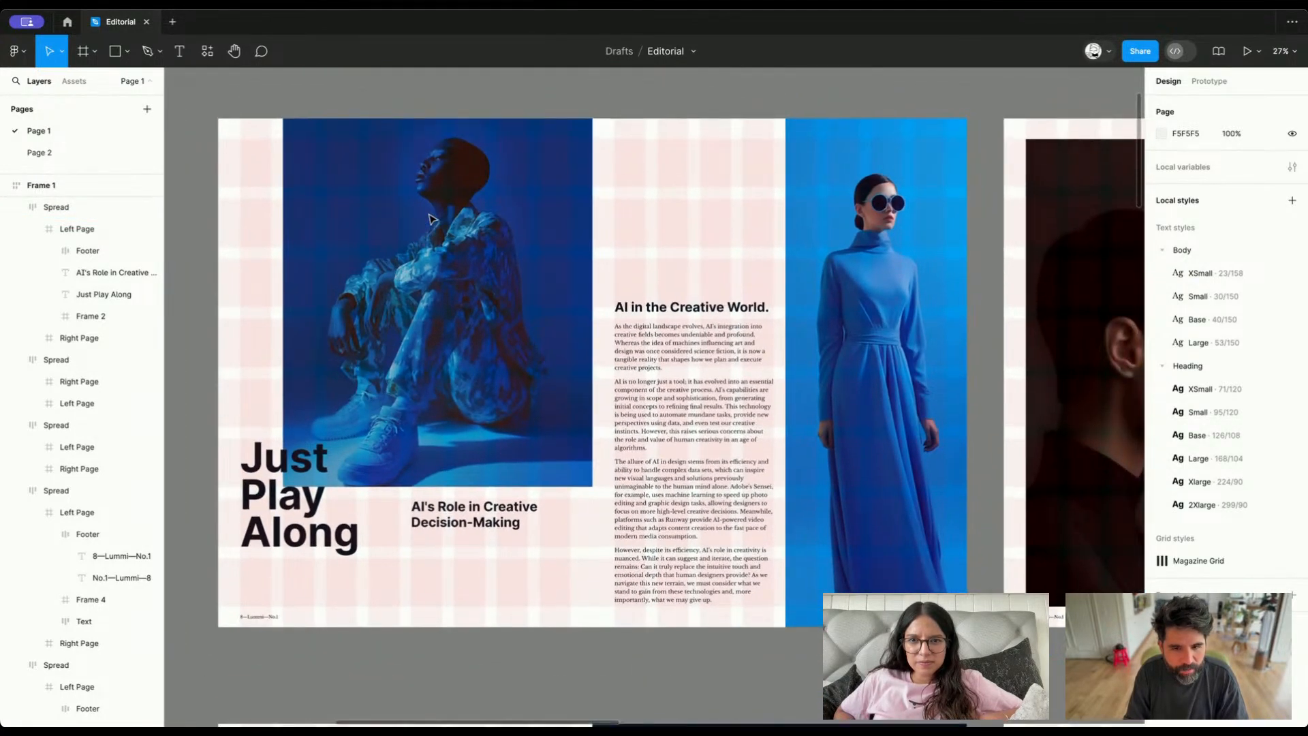
scroll(432, 219, "down", 1)
scroll(433, 219, "up", 1)
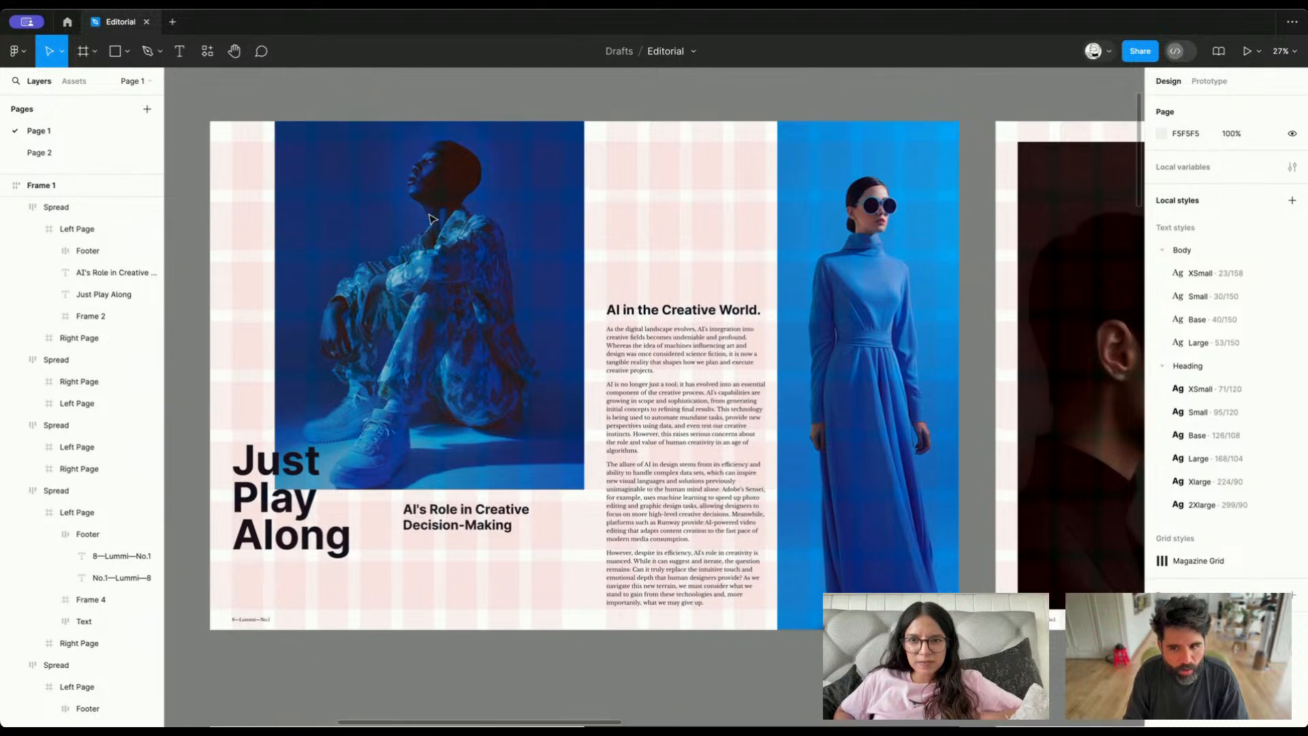
scroll(432, 219, "down", 1)
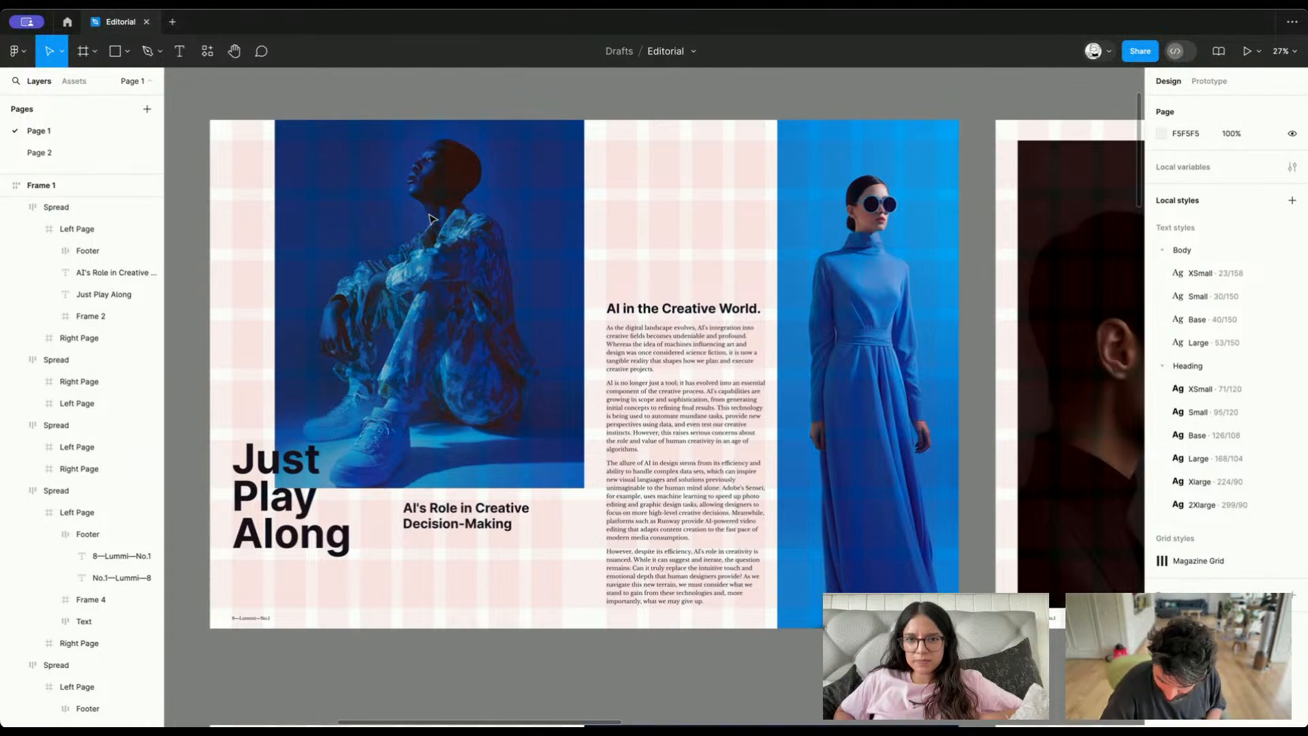
Examine the two AI in the Creative World spreads in the first row, selecting the one with the dark profile portrait
scroll(432, 219, "right", 15)
scroll(432, 219, "left", 5)
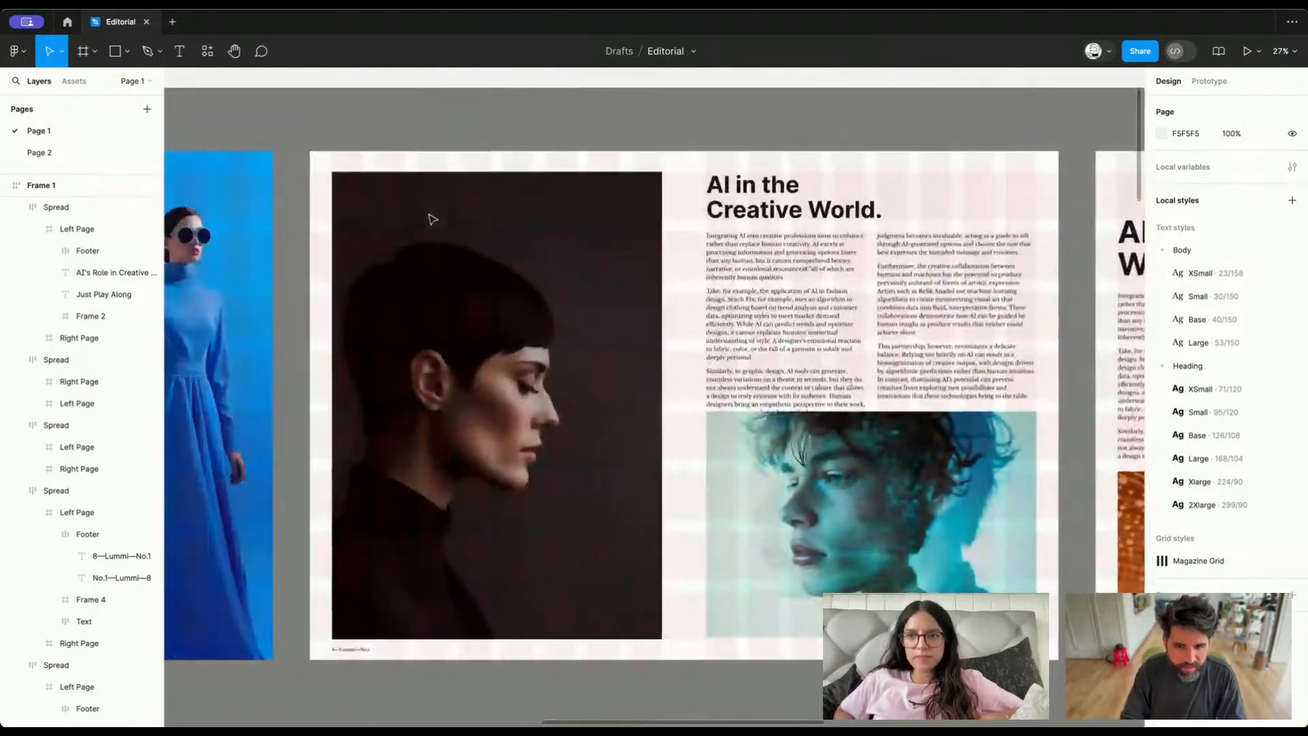
scroll(432, 220, "down", 3)
scroll(432, 219, "up", 2)
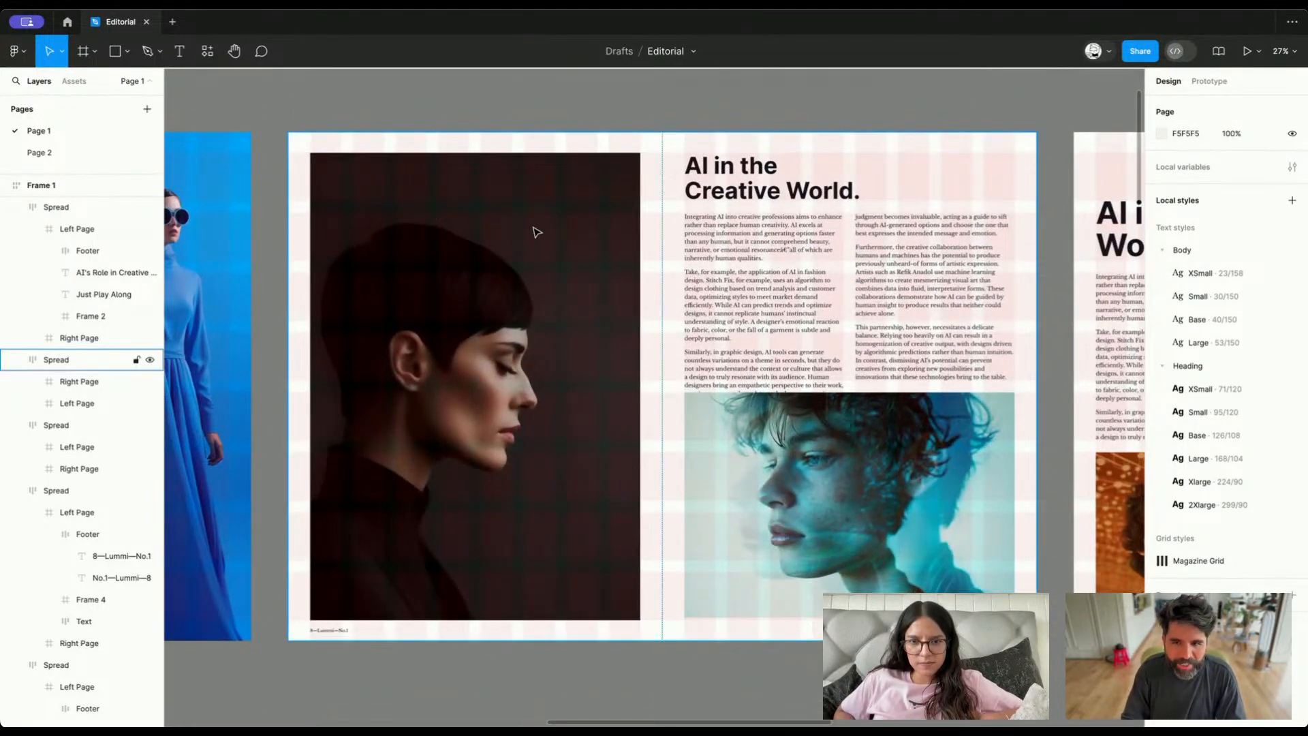
left_click(537, 233)
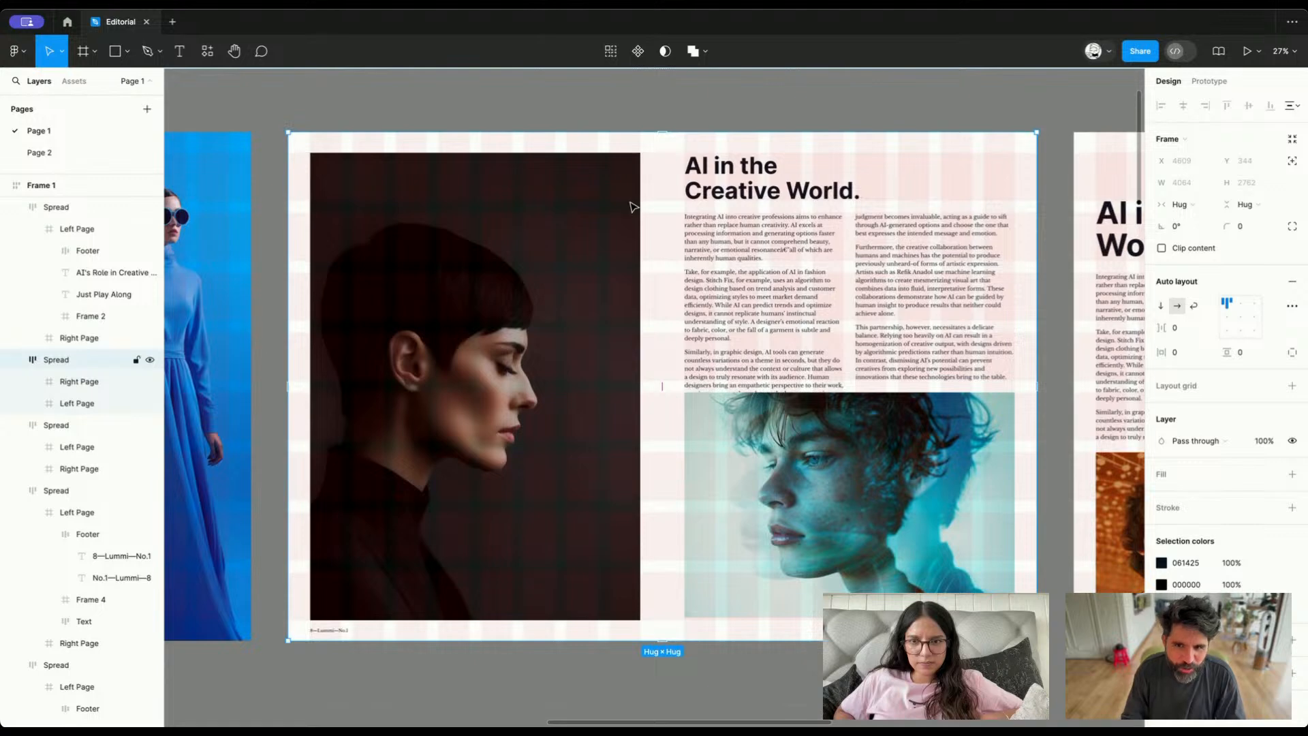
scroll(633, 207, "right", 10)
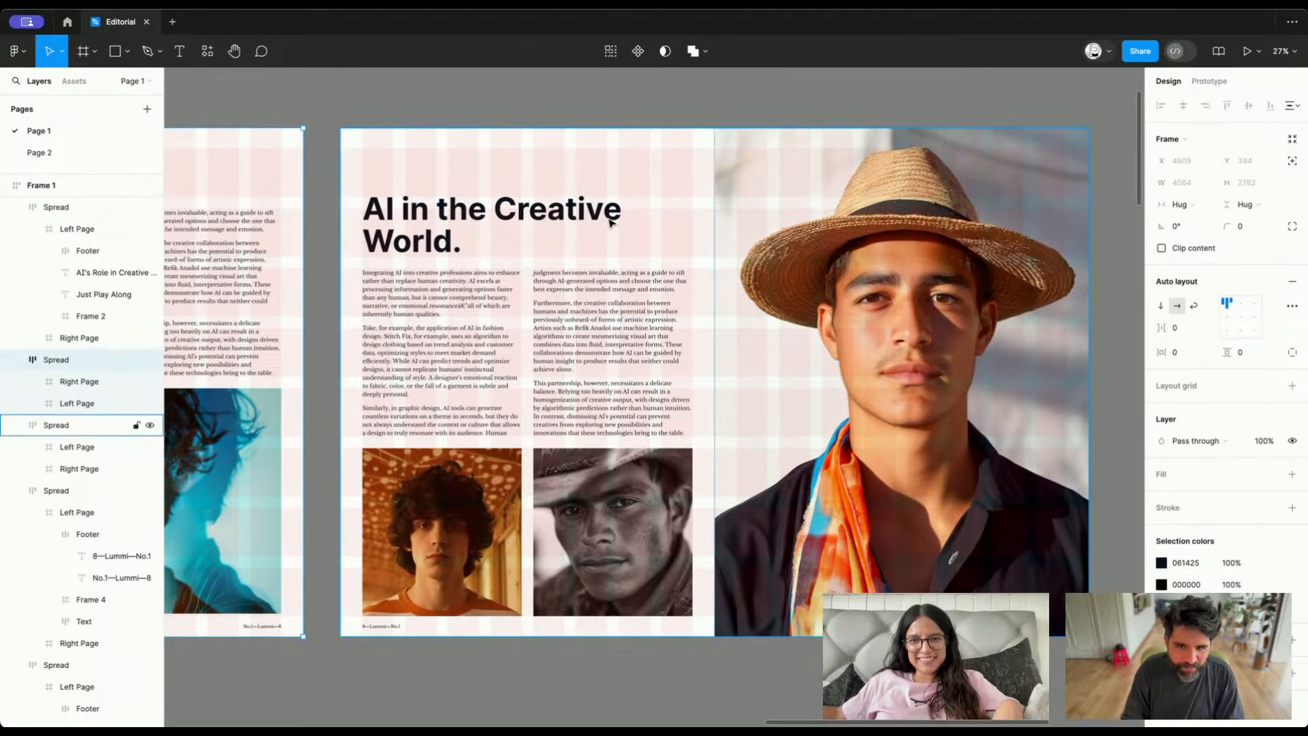
Examine the Synthetic Fashion and Synthetic Fashion for Synthetic People spreads, inspecting the latter's large heading against the grid
scroll(612, 223, "down", 10)
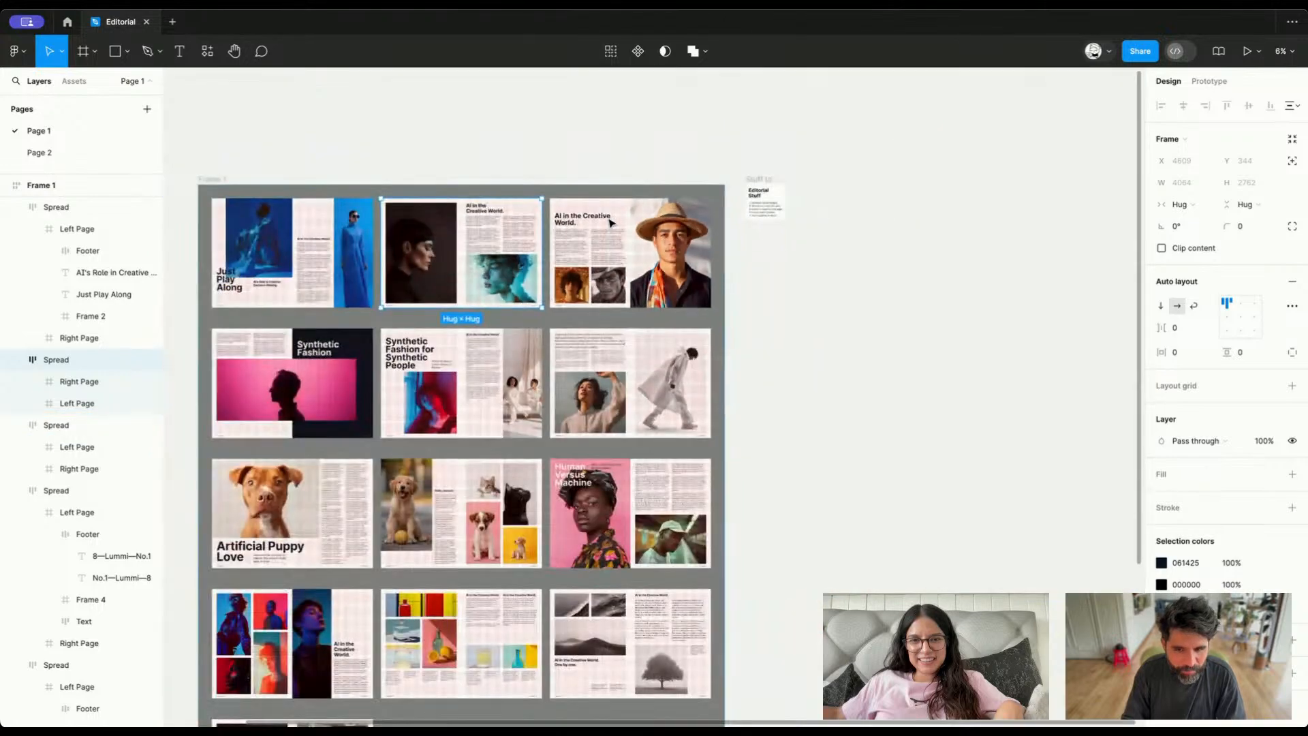
scroll(611, 223, "left", 3)
scroll(454, 327, "up", 8)
scroll(454, 327, "up", 2)
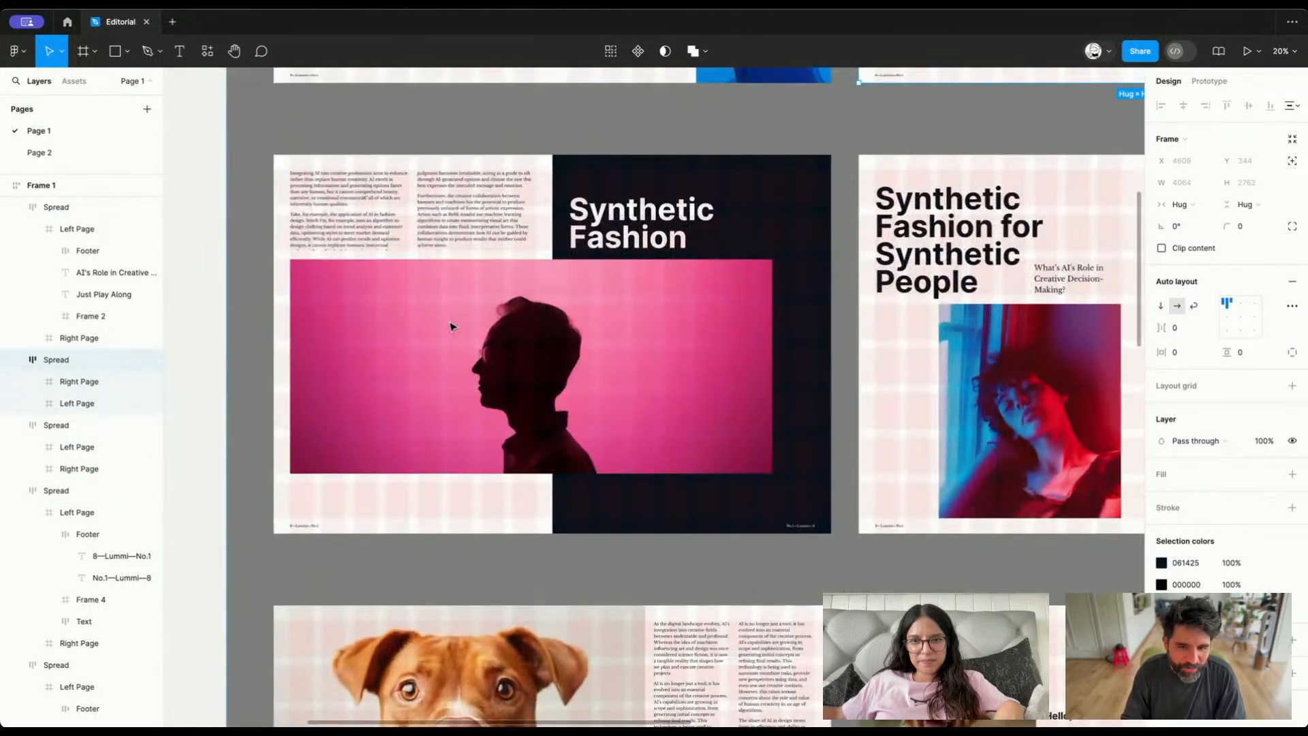
scroll(454, 327, "right", 5)
scroll(454, 327, "up", 2)
scroll(453, 328, "right", 3)
scroll(452, 327, "down", 1)
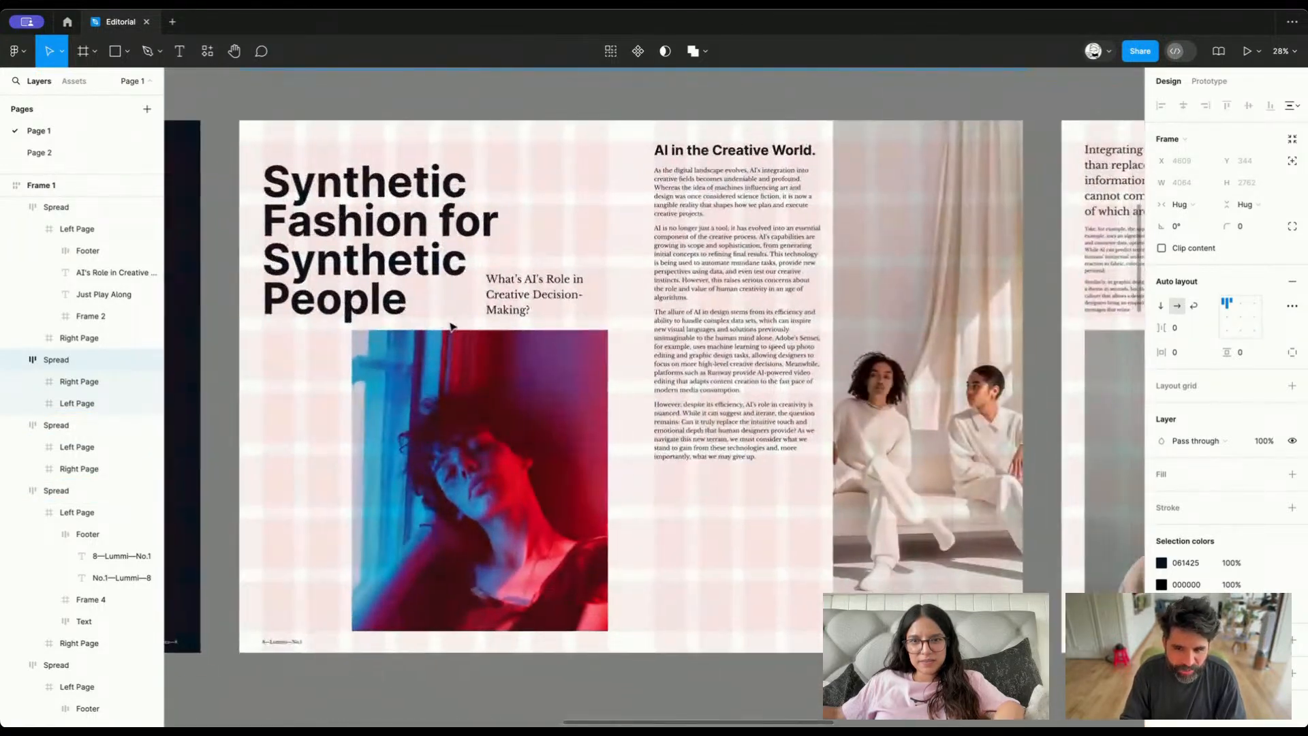
scroll(443, 327, "left", 1)
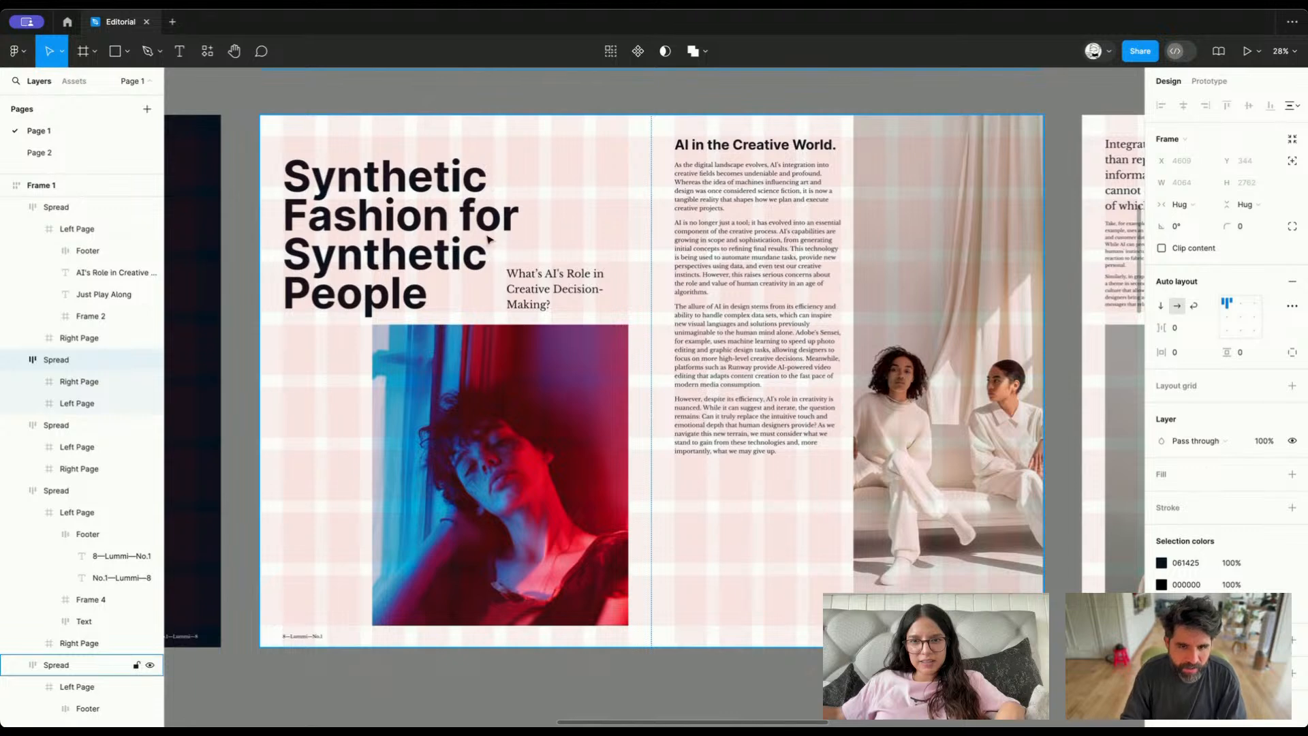
left_click(392, 192)
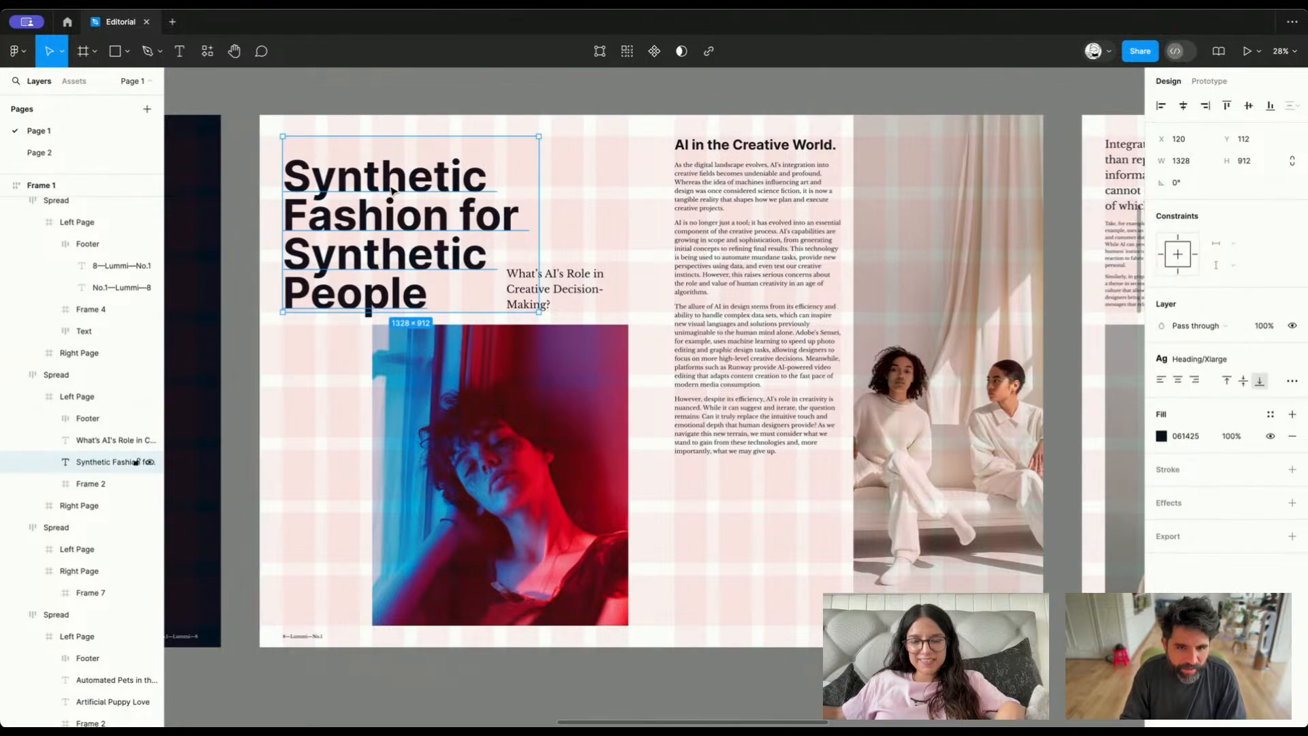
left_click(460, 88)
Examine the spread with the walking raincoat figure and inspect its large introductory paragraph
scroll(461, 87, "right", 10)
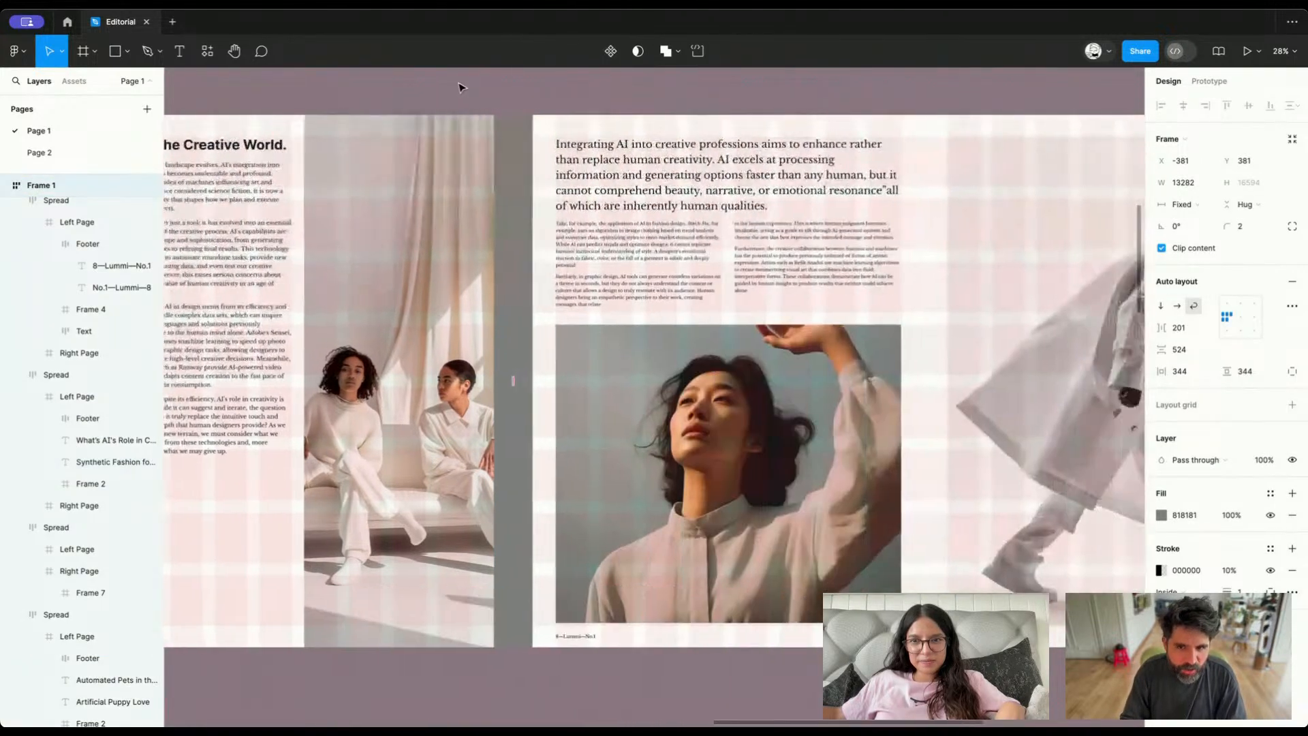
scroll(461, 87, "right", 5)
scroll(461, 87, "left", 1)
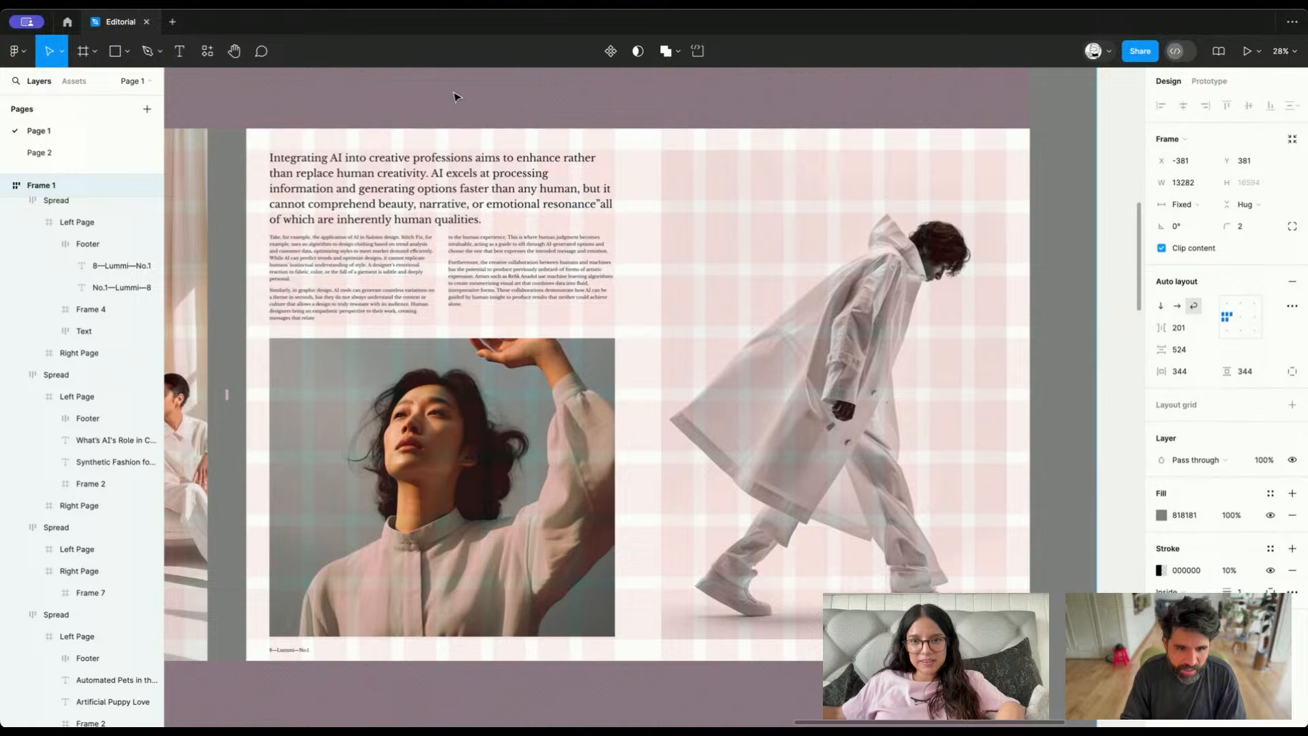
left_click(415, 190)
left_click(490, 102)
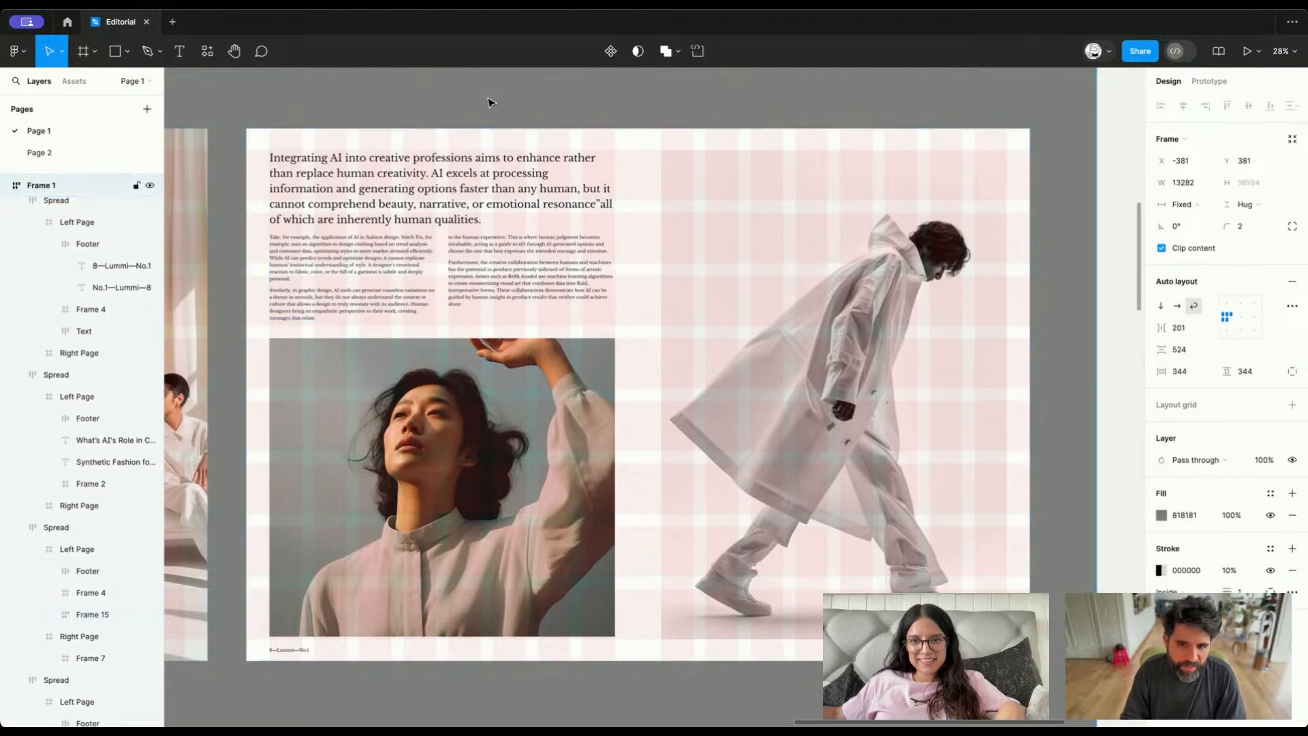
left_click(489, 103)
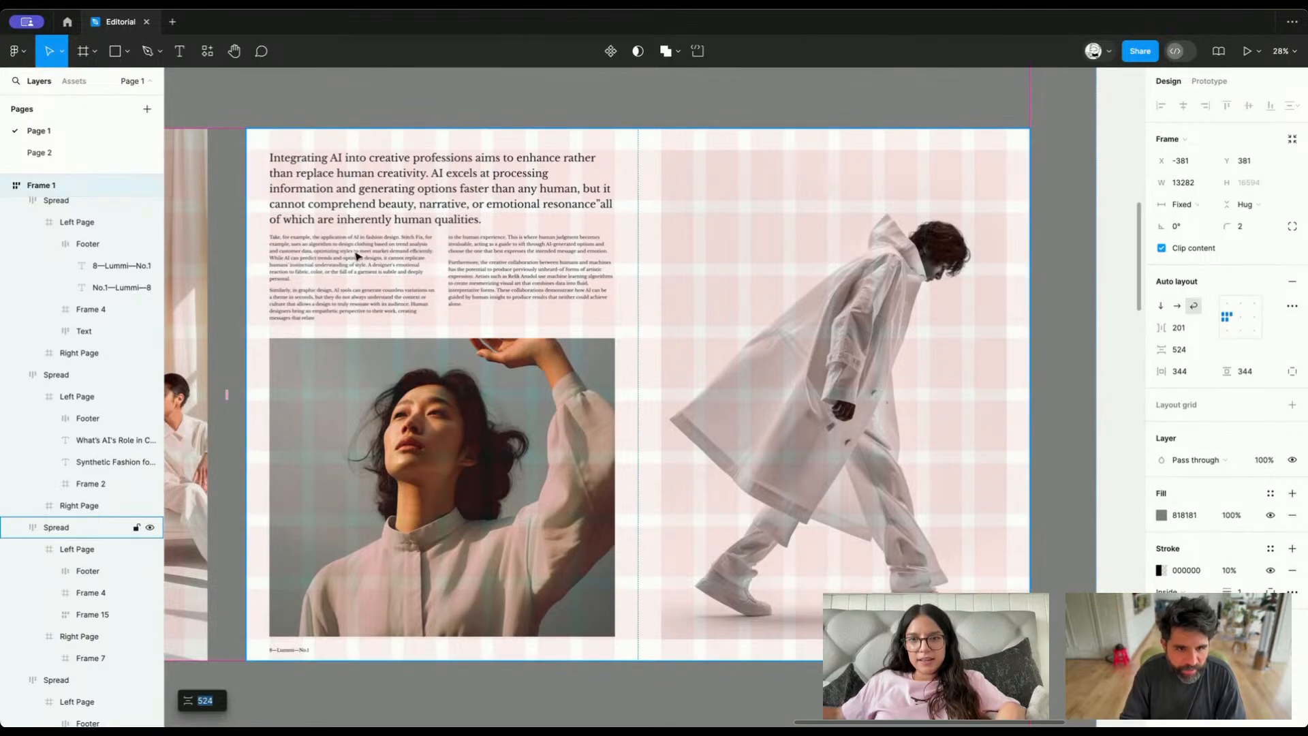
Go to the Artificial Puppy Love spread and select its left page to inspect the Magazine Grid
scroll(353, 328, "down", 5)
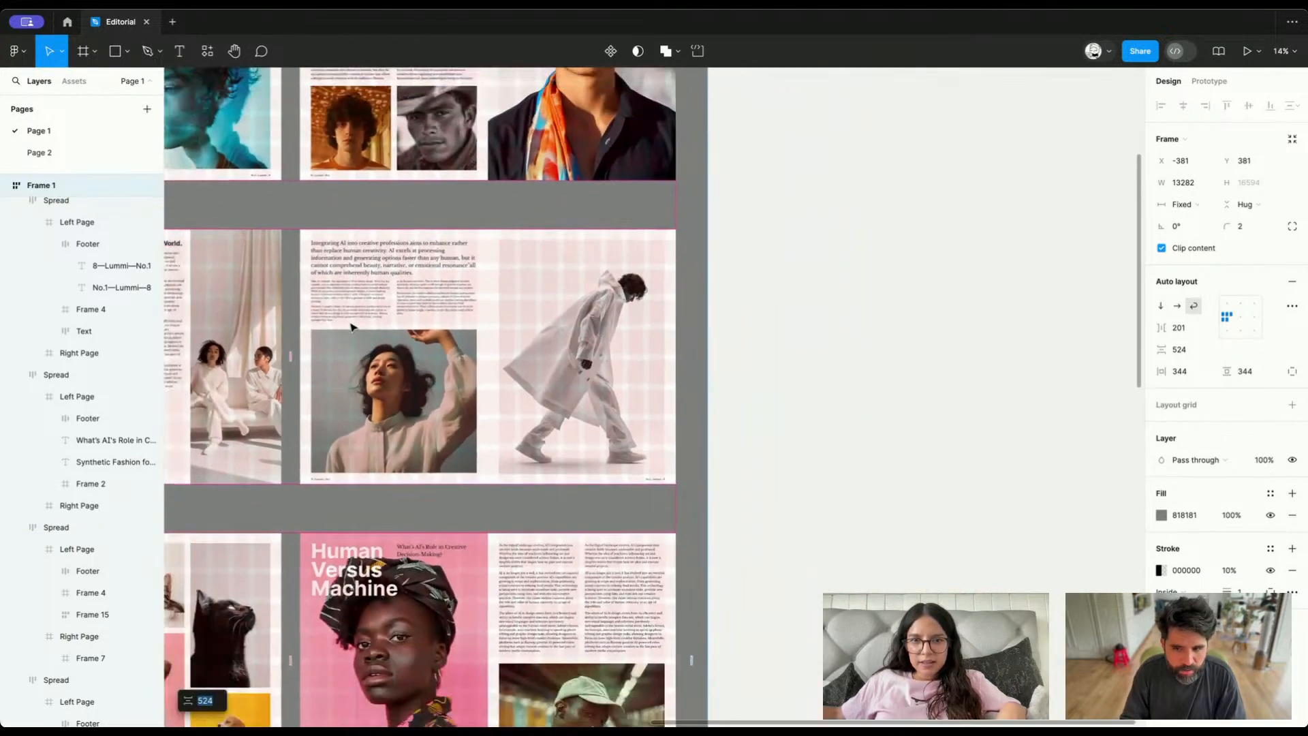
scroll(353, 328, "left", 5)
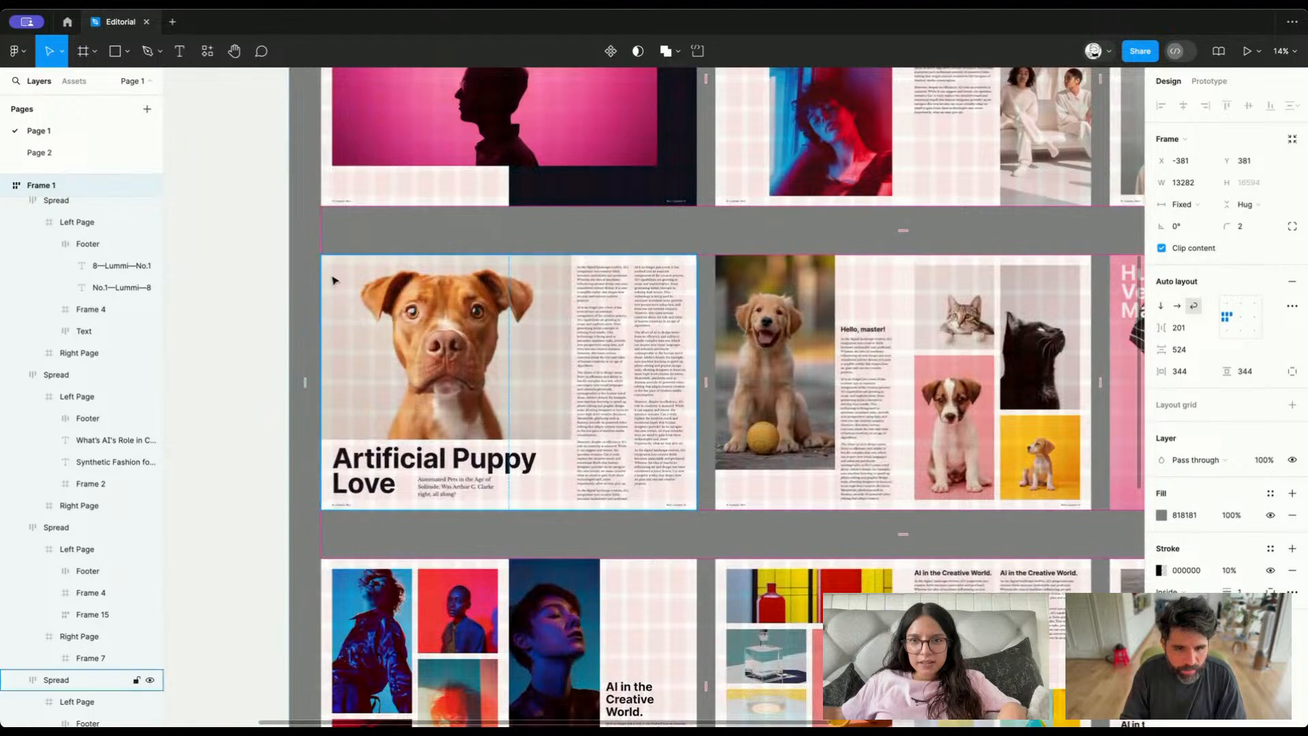
scroll(353, 328, "up", 3)
left_click(406, 325)
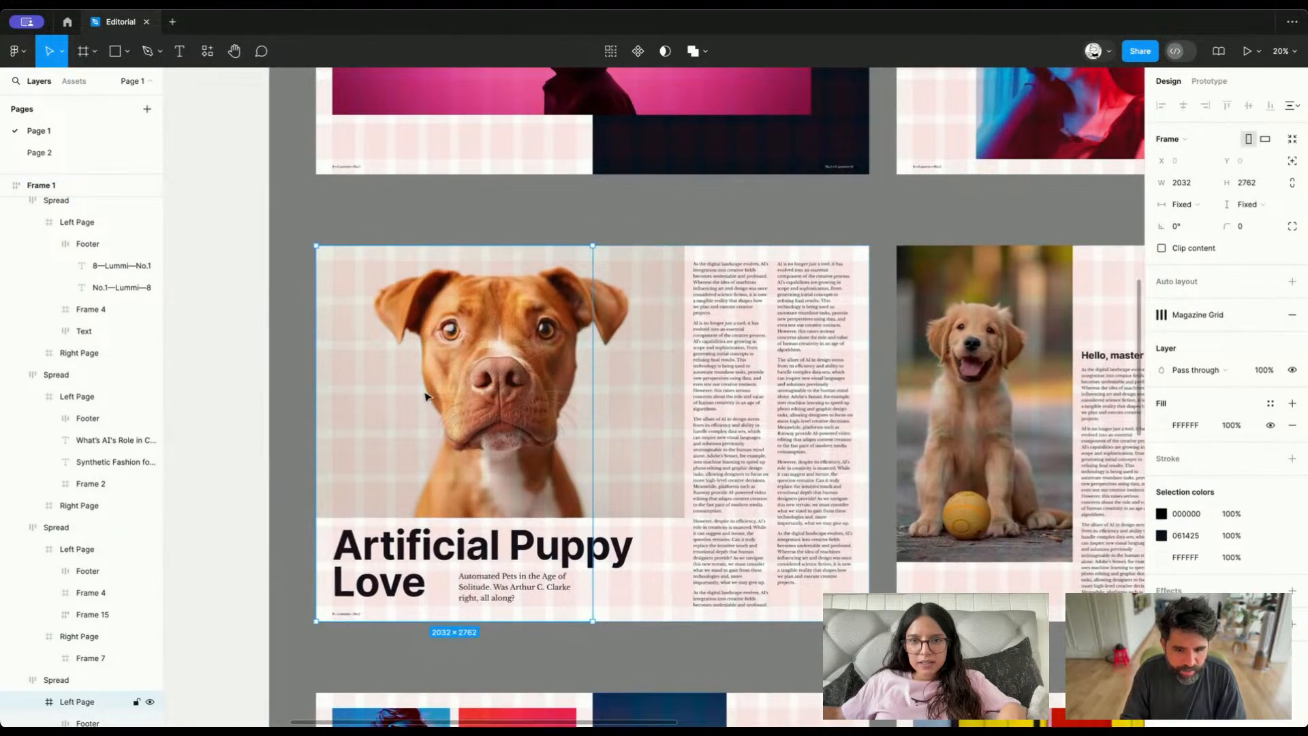
Select the first body text column of the Artificial Puppy Love spread and browse its available text styles
left_click(668, 652)
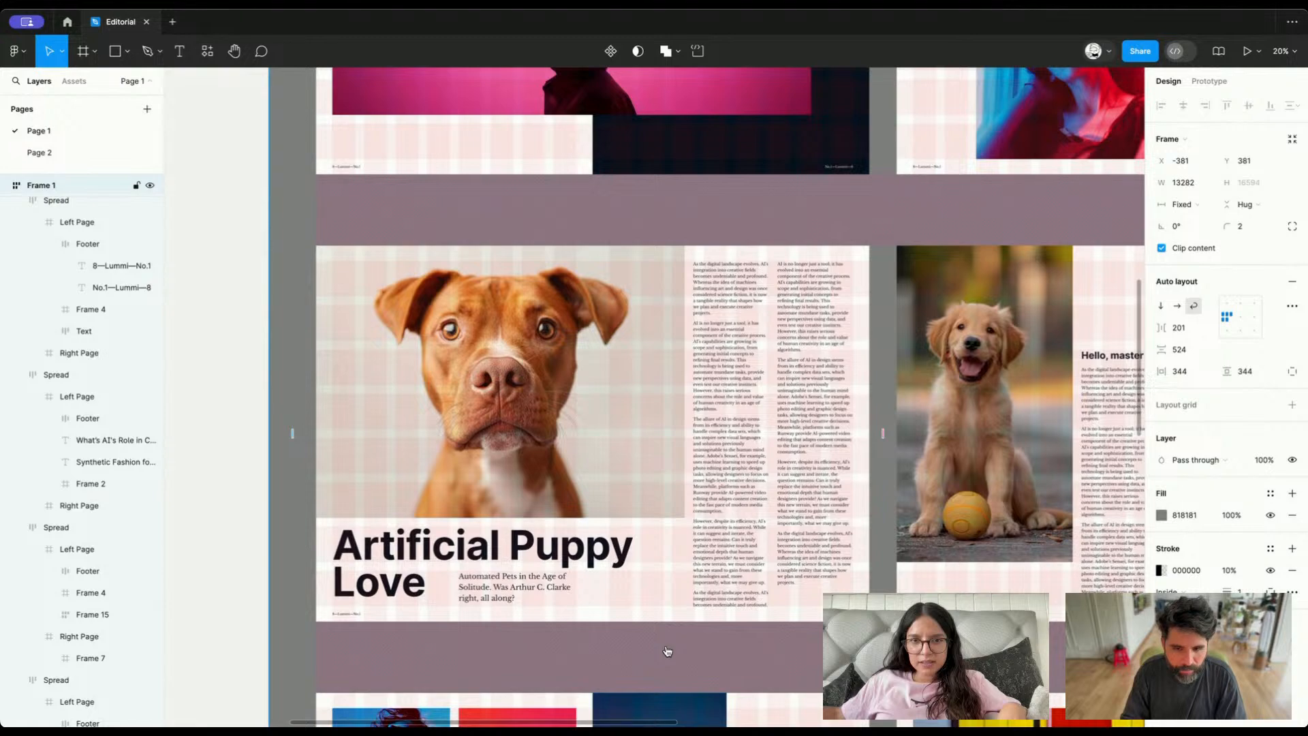
scroll(821, 463, "up", 3)
scroll(748, 441, "down", 1)
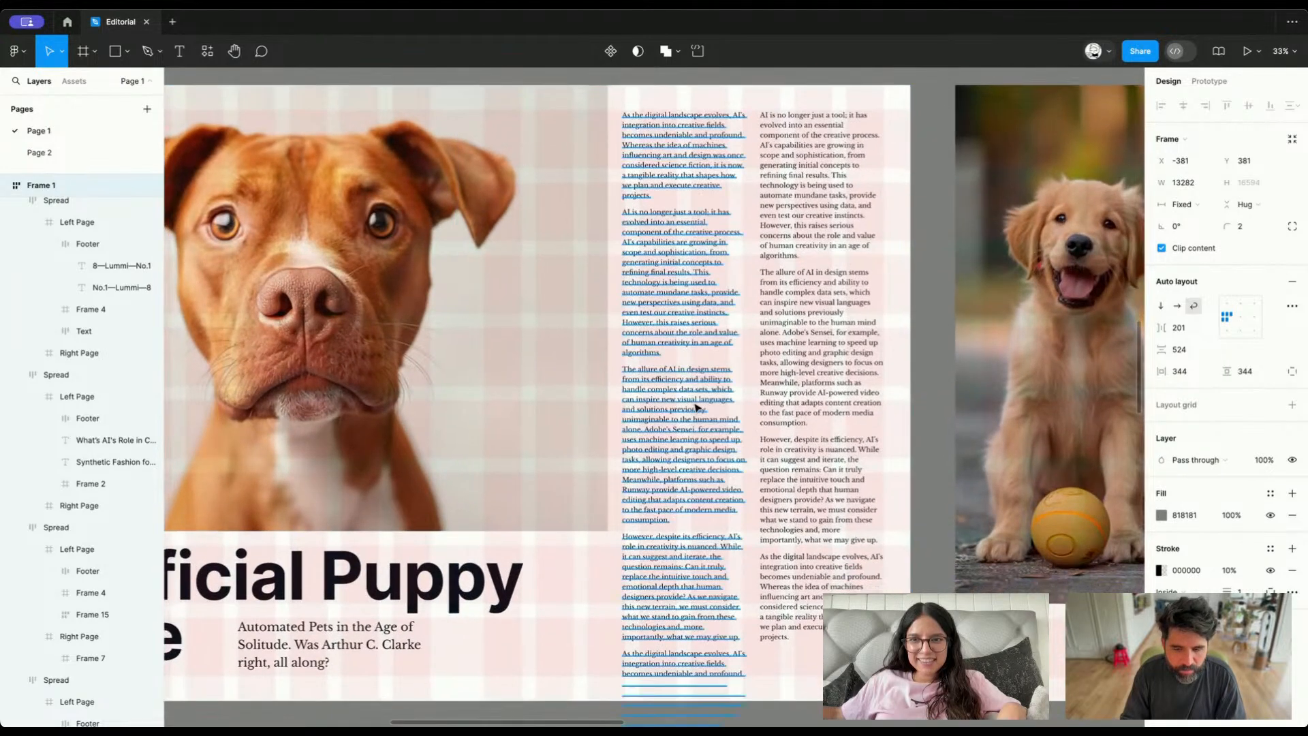
left_click(696, 407)
left_click(1210, 295)
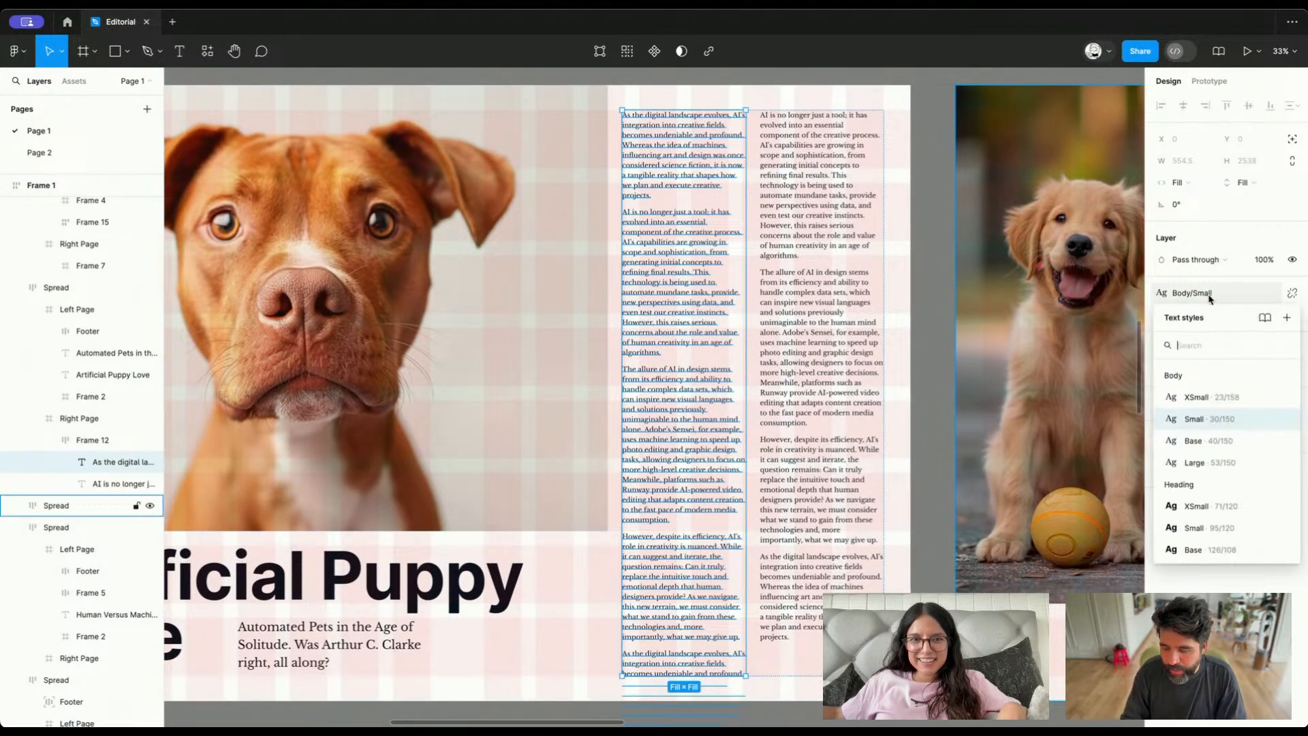
scroll(1217, 451, "down", 2)
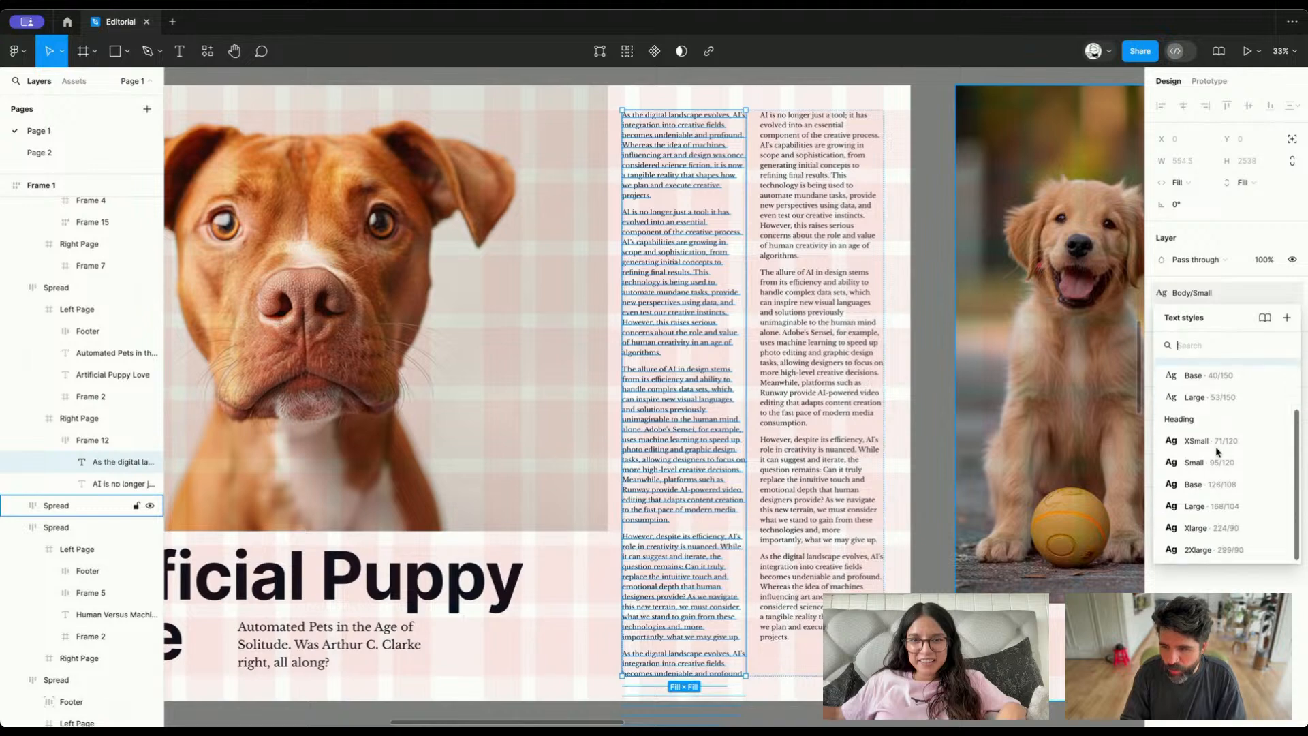
left_click(928, 525)
Examine the lower spreads down to A synthetic world made of pixels and the type samples beneath them
scroll(928, 525, "down", 3)
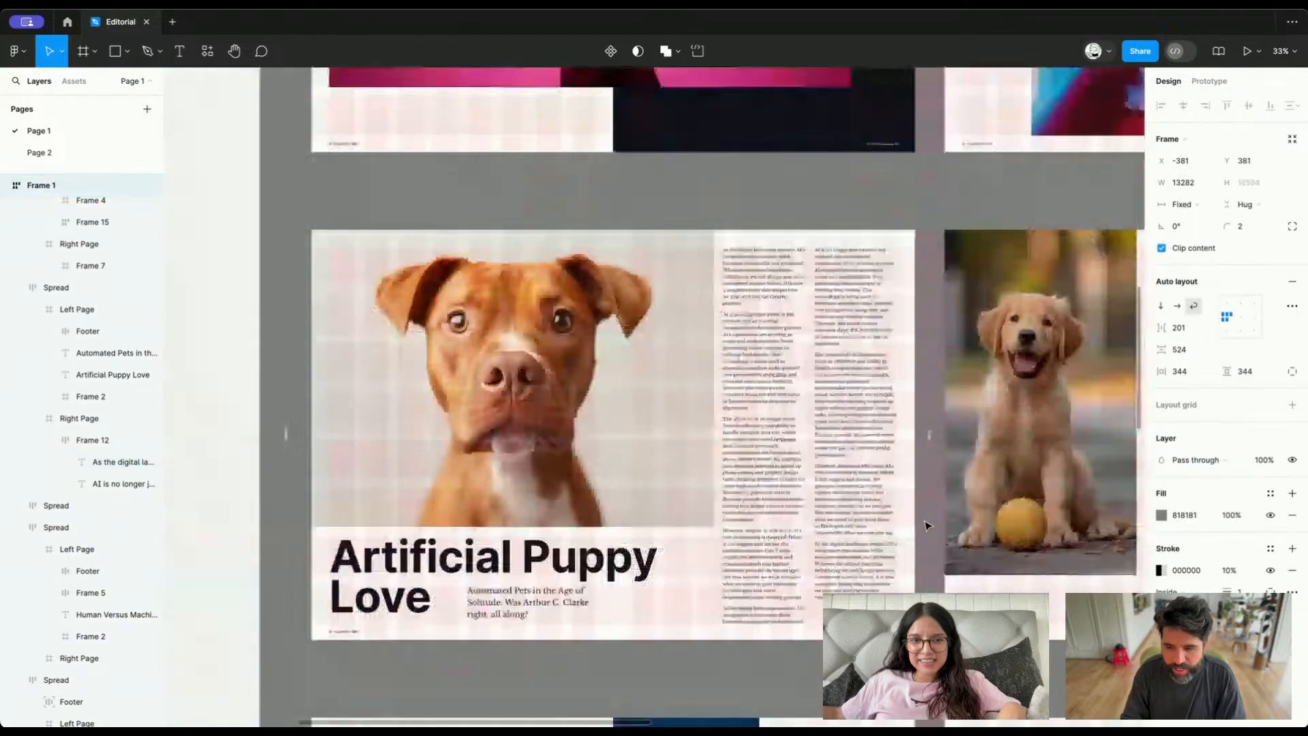
scroll(928, 526, "right", 8)
scroll(928, 525, "down", 12)
scroll(927, 525, "left", 10)
scroll(928, 525, "down", 3)
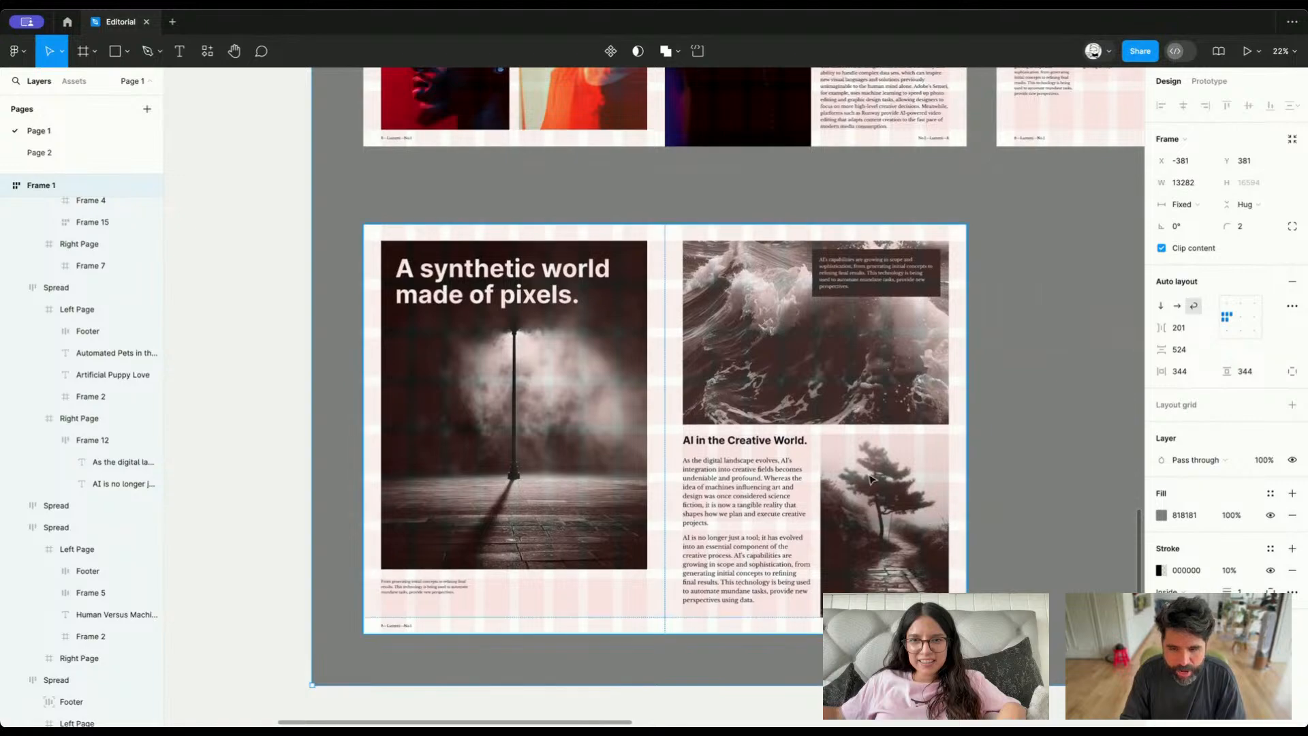
scroll(927, 525, "down", 5)
scroll(899, 504, "right", 8)
scroll(900, 504, "down", 4)
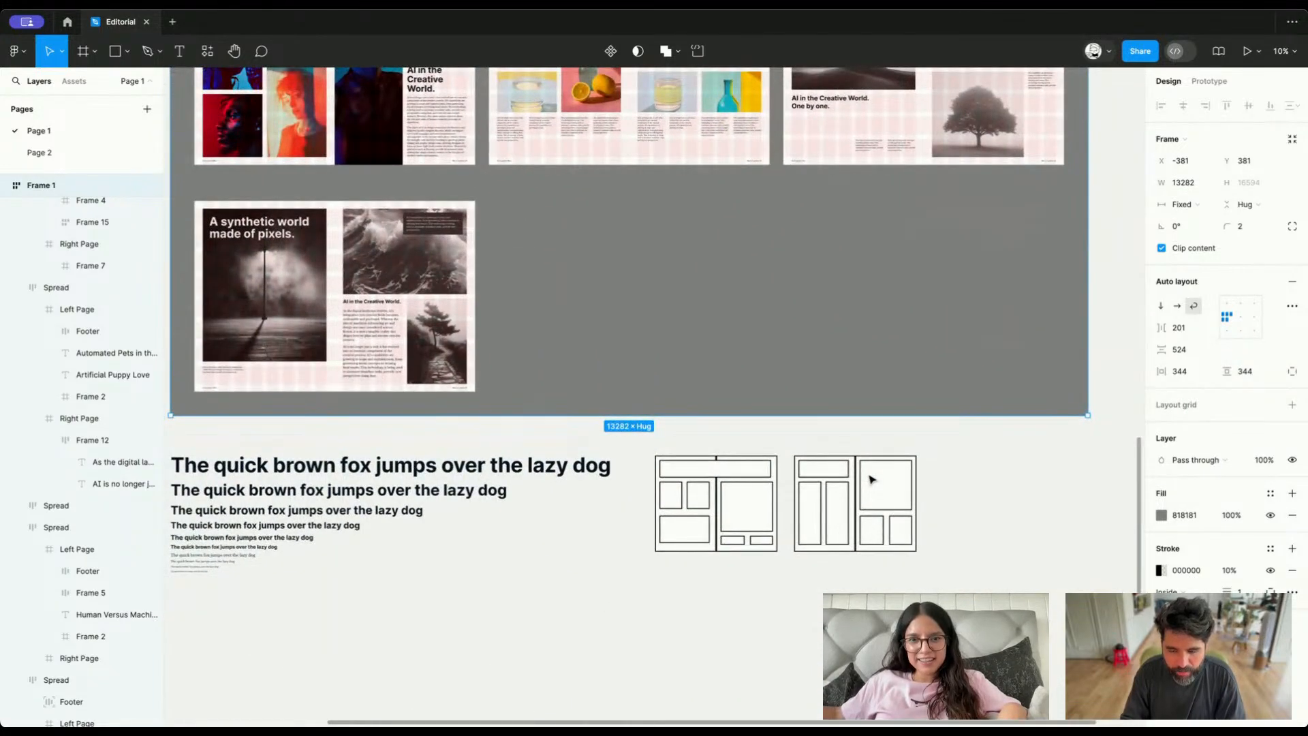
Clear the selection and examine the two wireframe layout sketches below the spreads
left_click(777, 575)
scroll(779, 579, "up", 5)
scroll(779, 579, "right", 3)
scroll(779, 578, "up", 1)
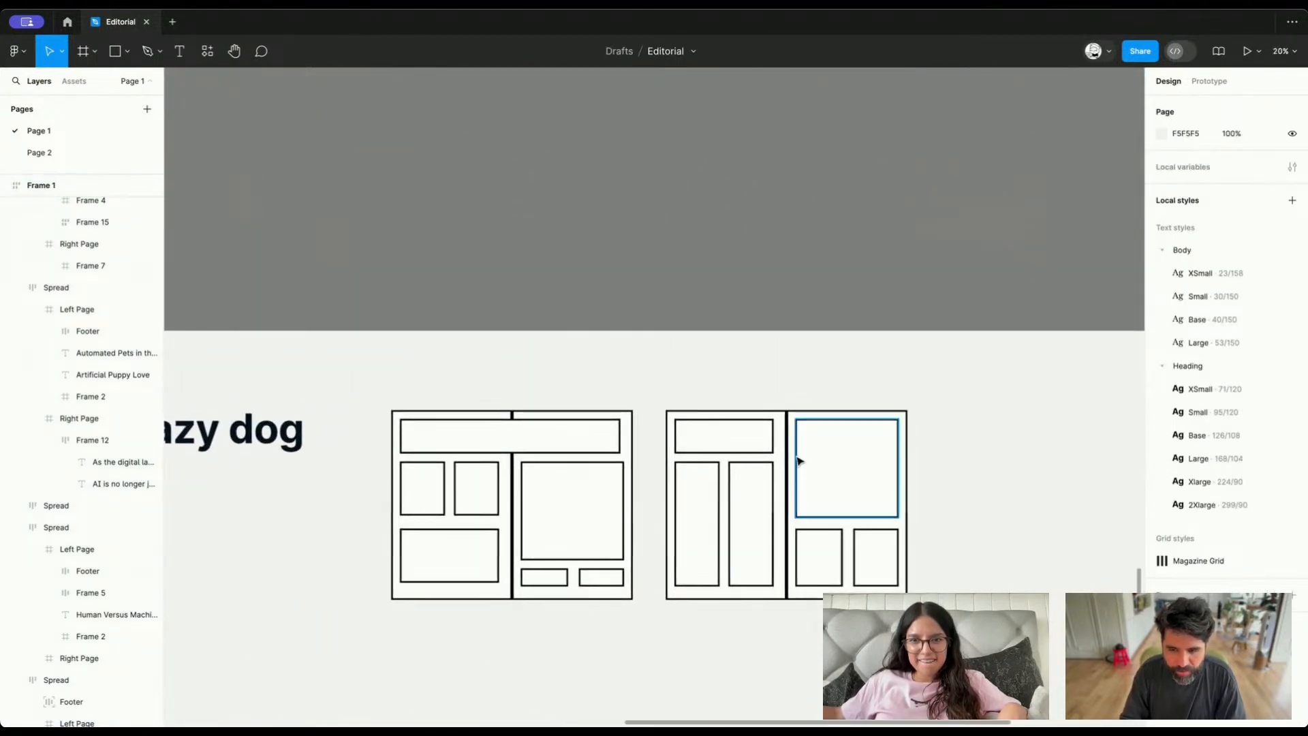
scroll(669, 657, "down", 5)
scroll(669, 659, "left", 5)
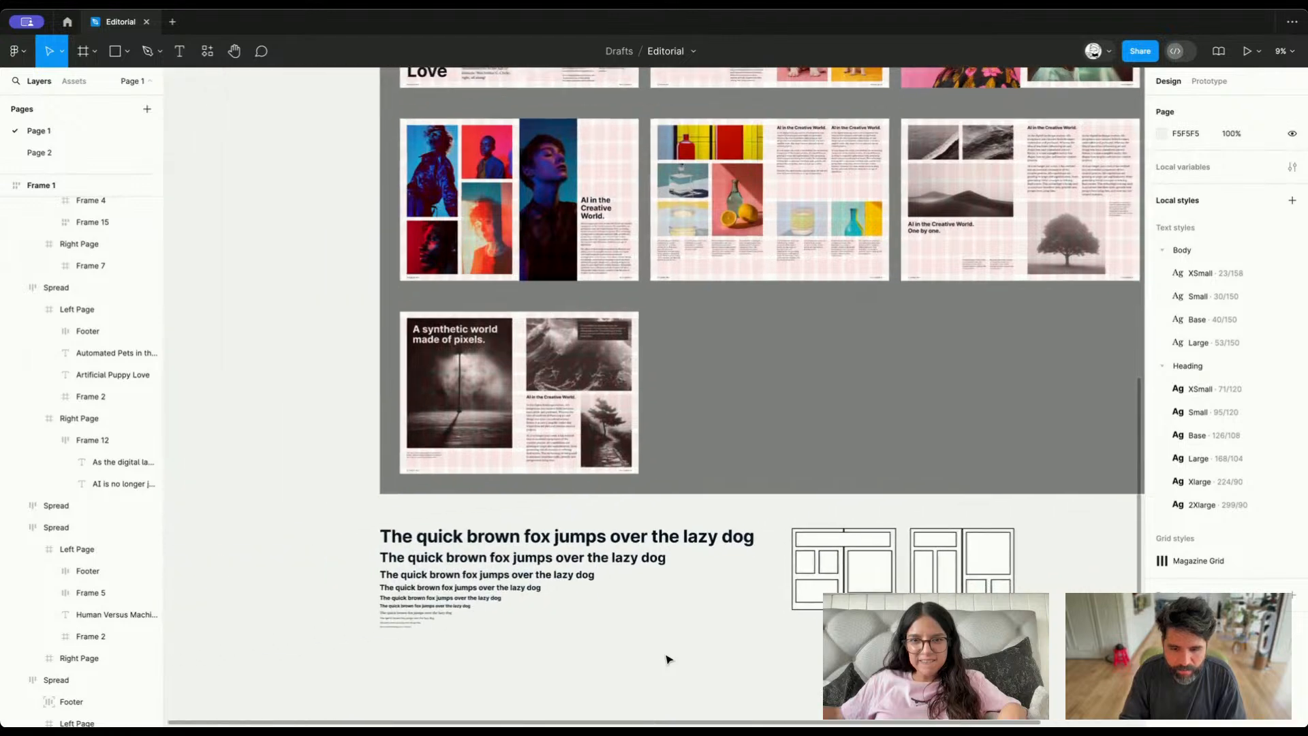
Go to the Editorial Stuff to-do list beside the spreads and read its items
scroll(976, 352, "up", 12)
scroll(976, 353, "right", 9)
scroll(719, 339, "up", 10)
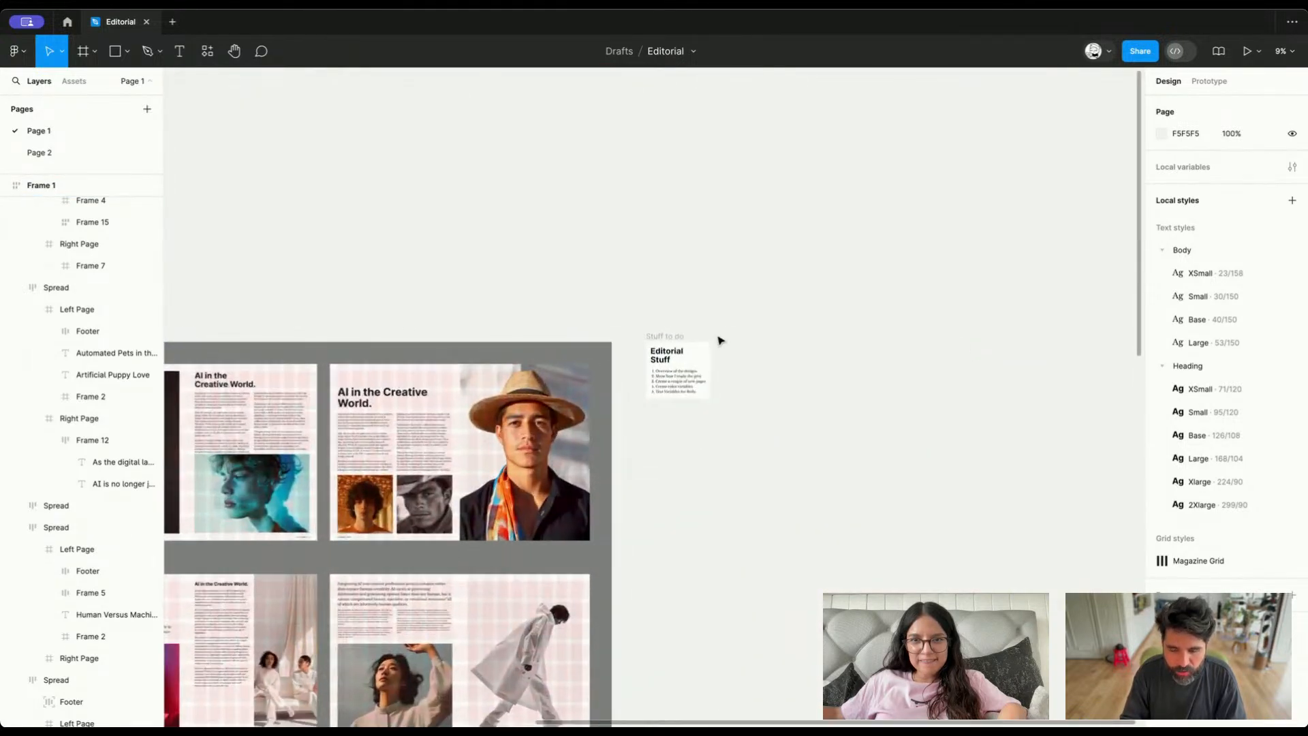
scroll(718, 339, "down", 3)
scroll(719, 338, "left", 2)
scroll(650, 414, "up", 3)
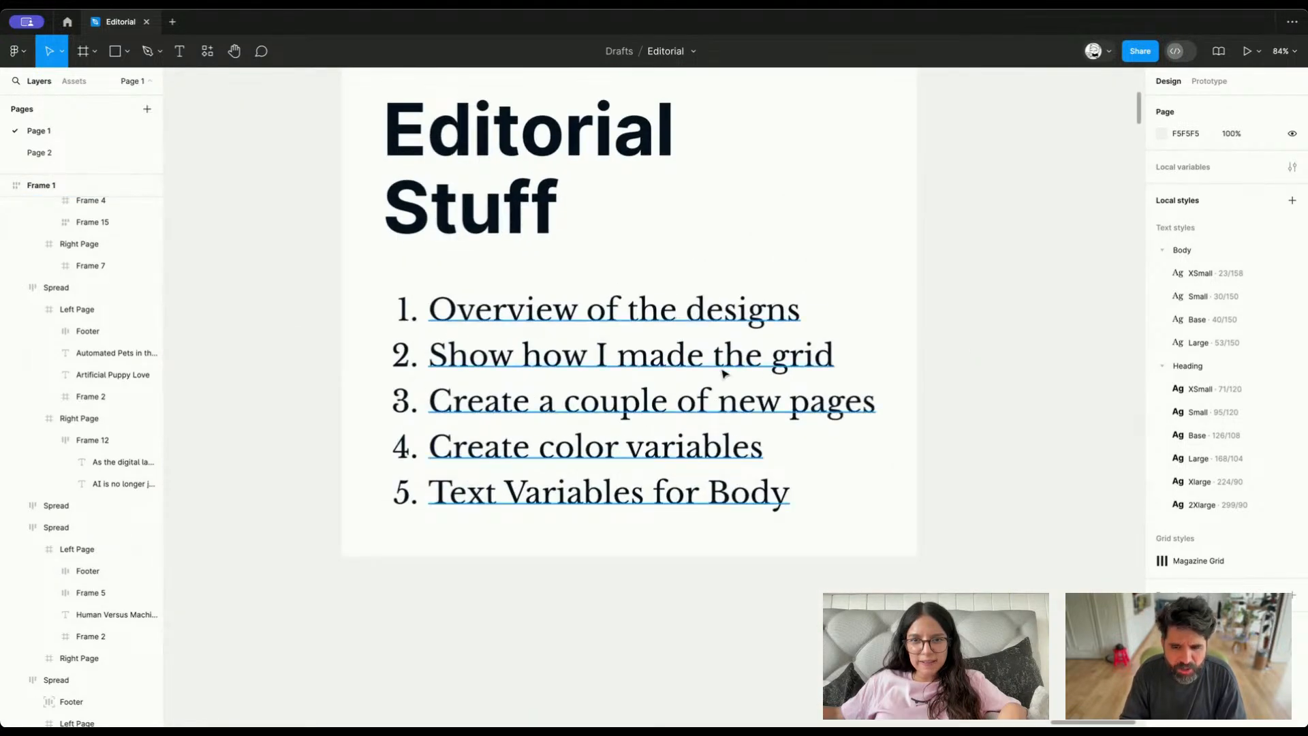
scroll(651, 413, "up", 1)
scroll(651, 413, "left", 1)
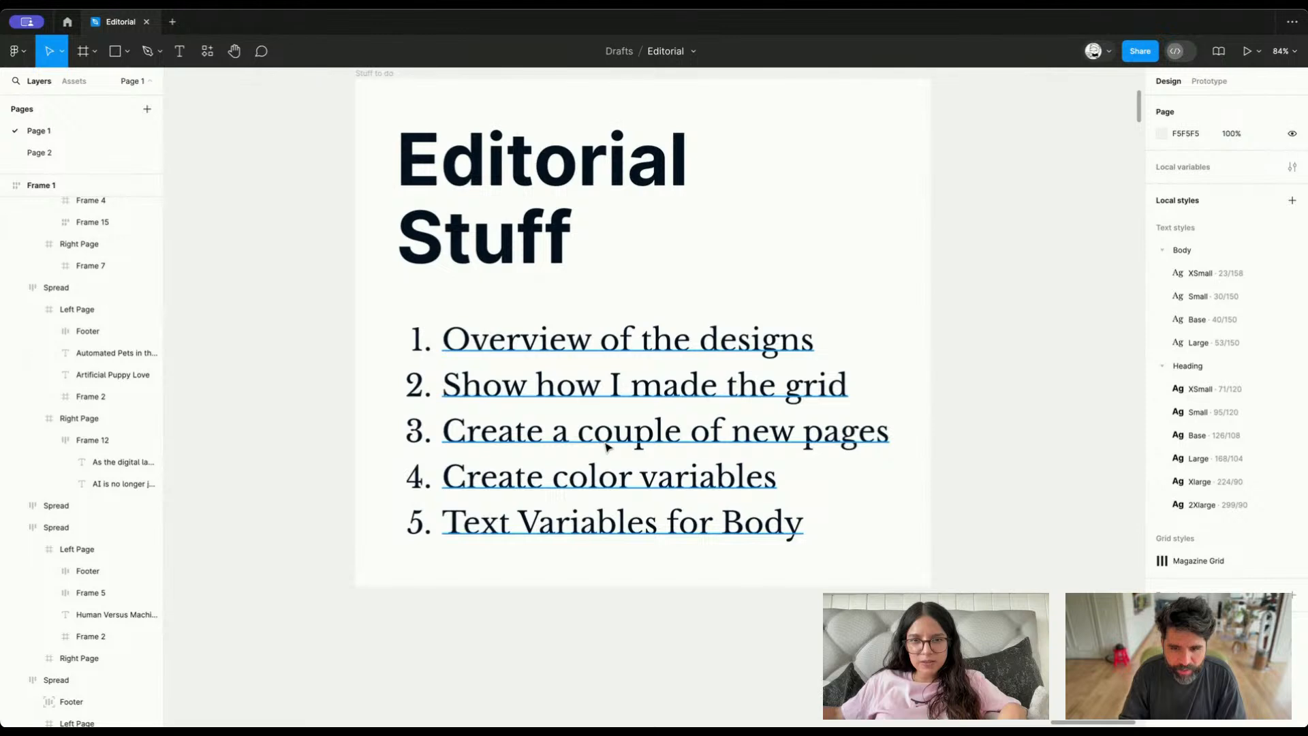
Highlight the Create color variables item in the to-do list, and clear the selection without editing the text
left_click(608, 446)
double_click(590, 483)
triple_click(587, 478)
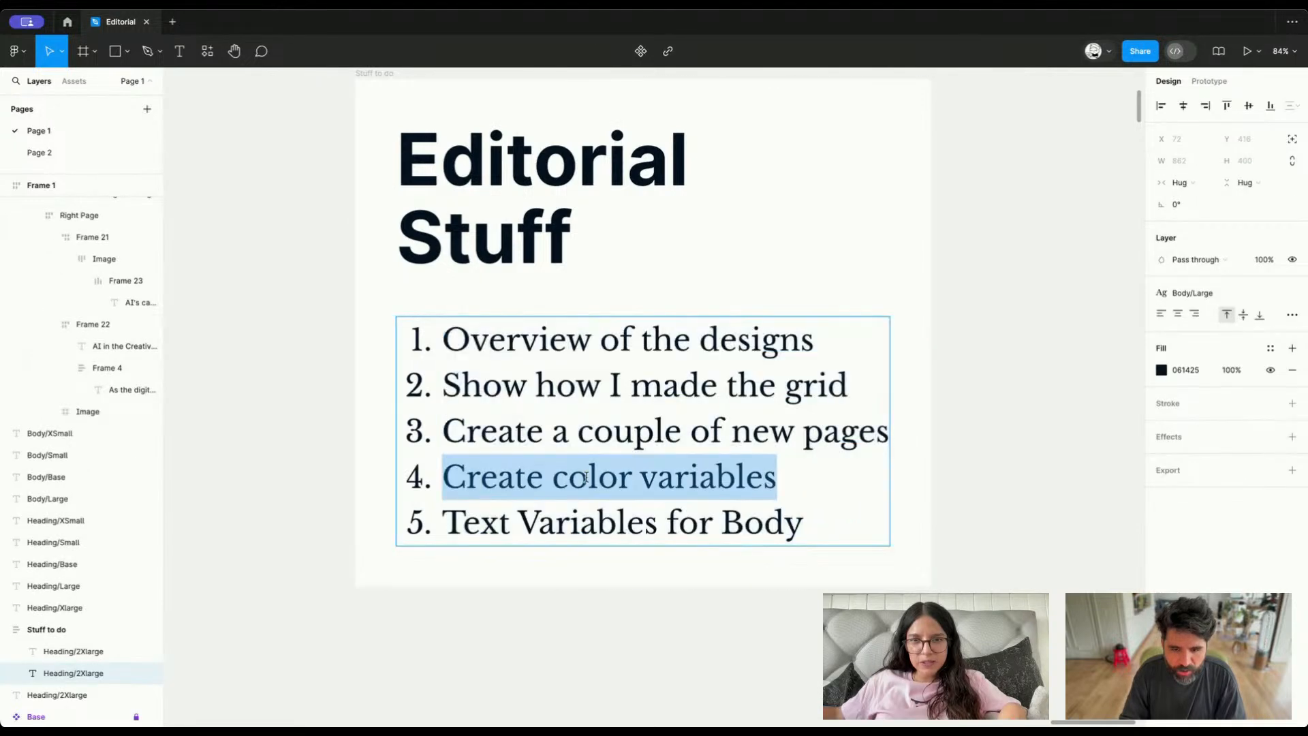
triple_click(586, 482)
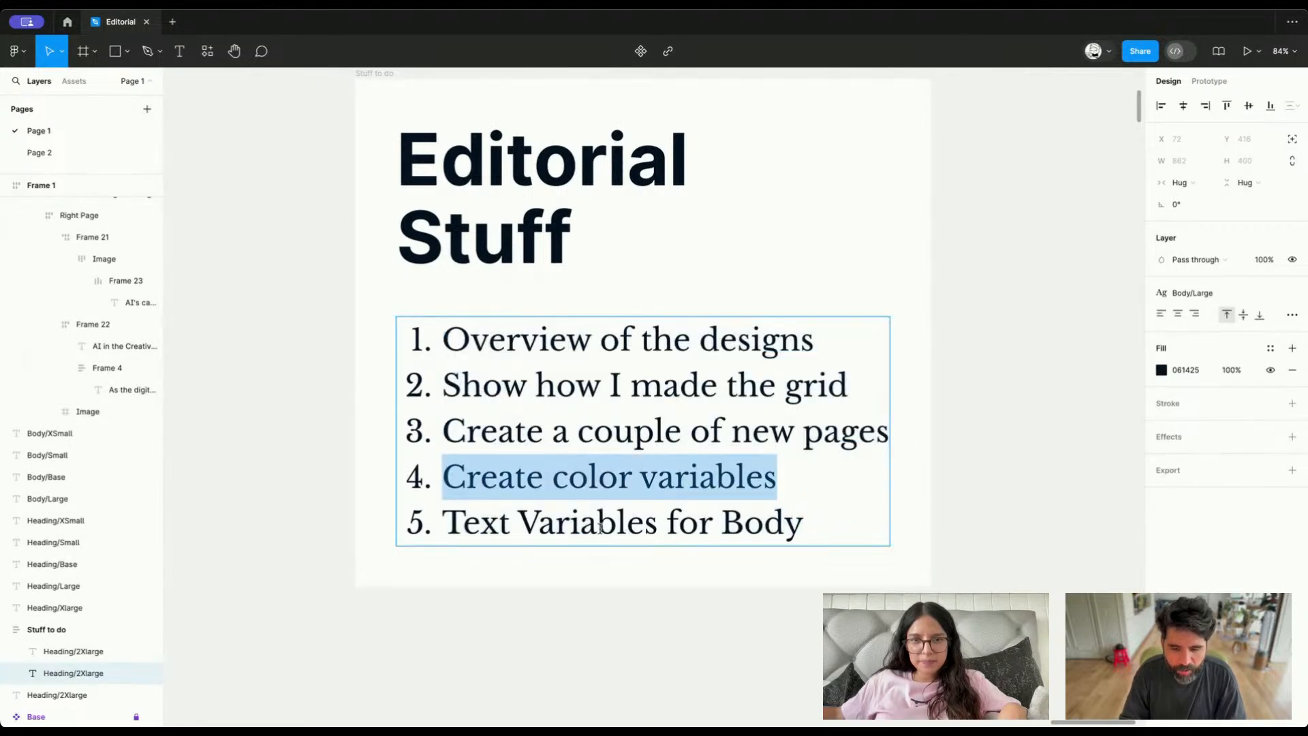
key("Escape")
left_click(580, 668)
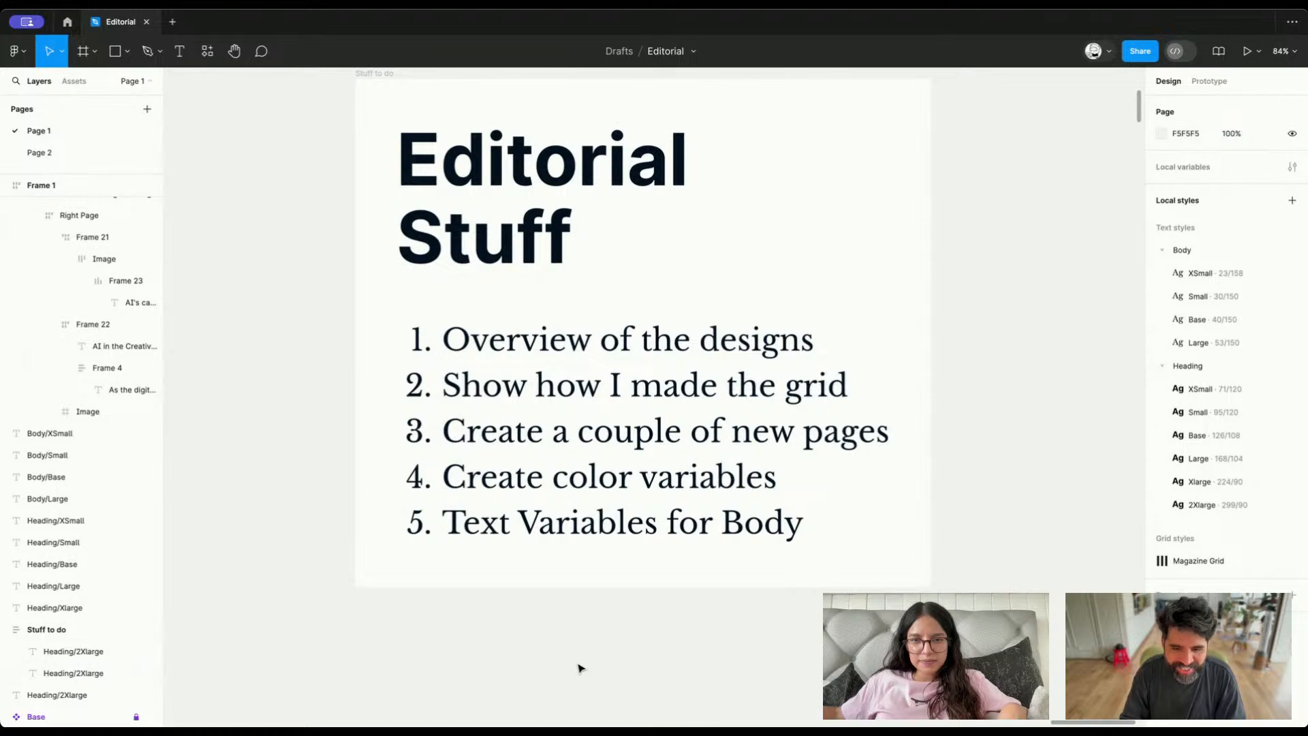
View the whole canvas, examine the last two rows of spreads and select the A synthetic world made of pixels spread
key("shift+1")
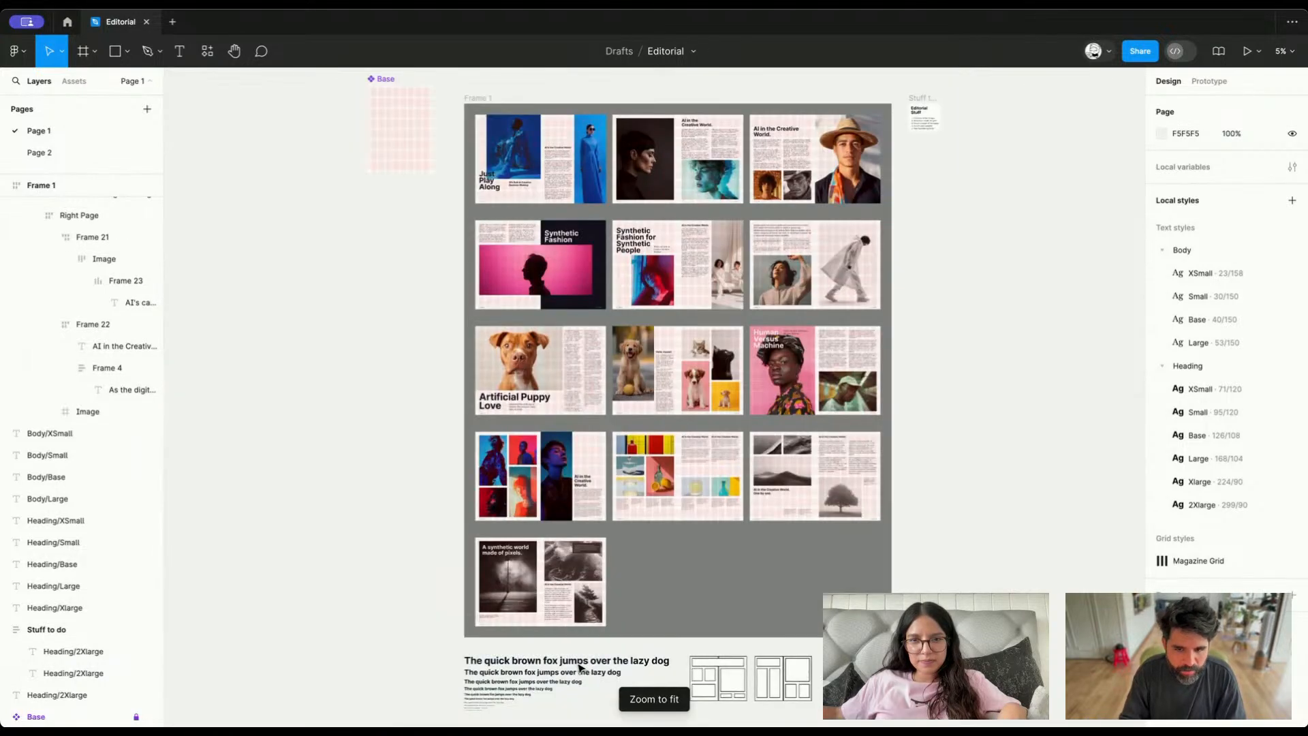
scroll(644, 654, "up", 5)
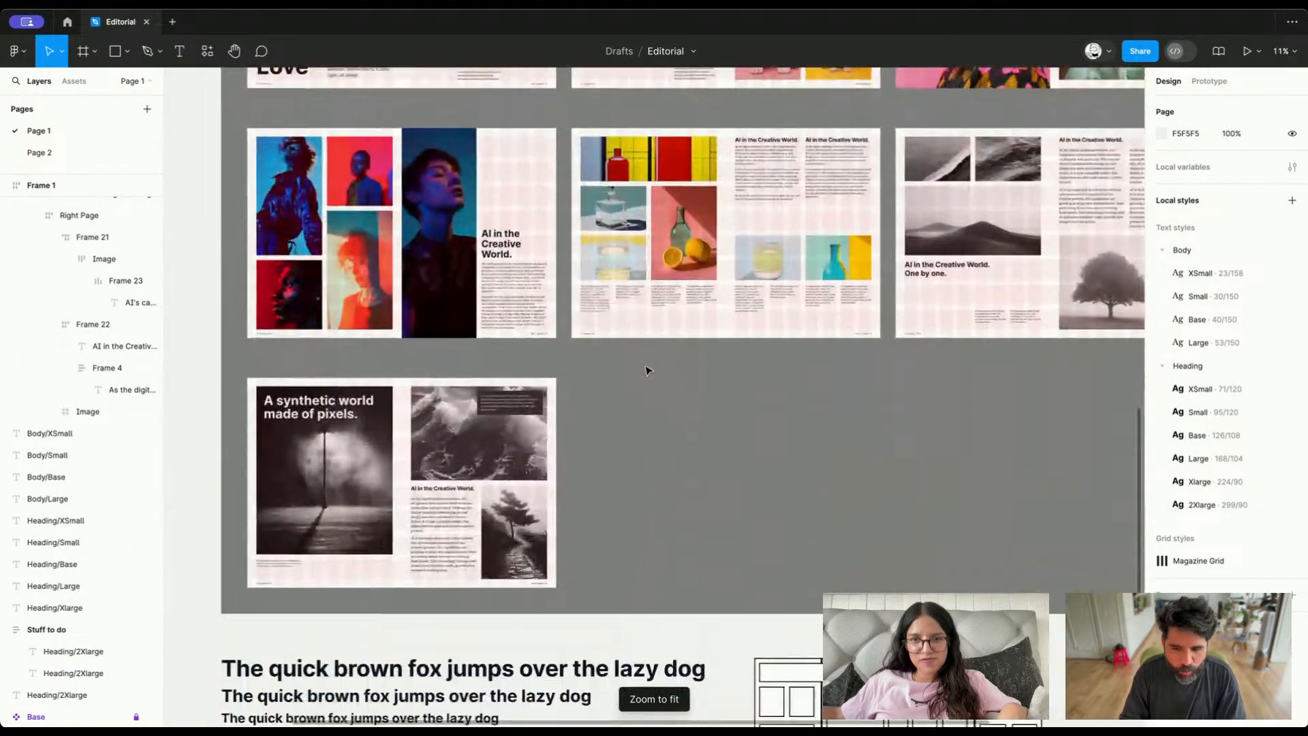
scroll(647, 370, "down", 2)
left_click(551, 344)
scroll(637, 336, "right", 3)
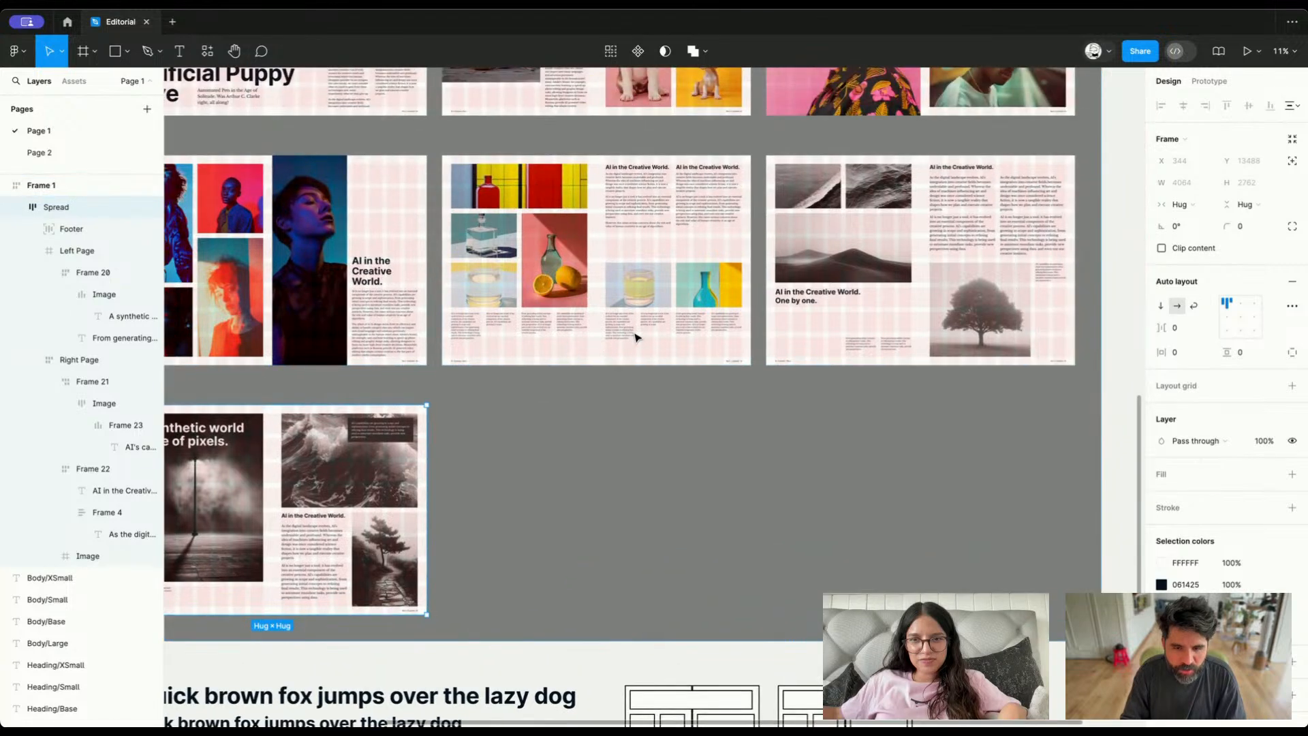
scroll(635, 337, "left", 3)
scroll(635, 337, "down", 2)
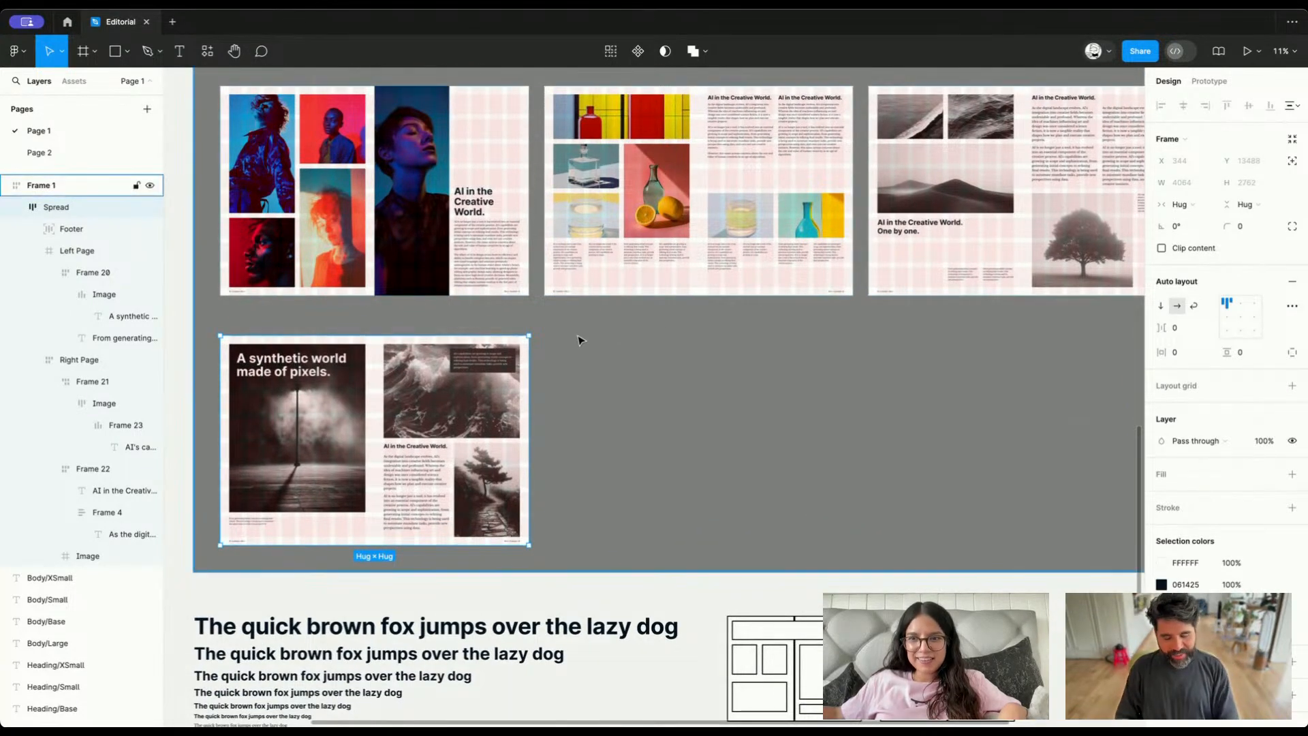
scroll(578, 341, "down", 3)
scroll(578, 340, "right", 2)
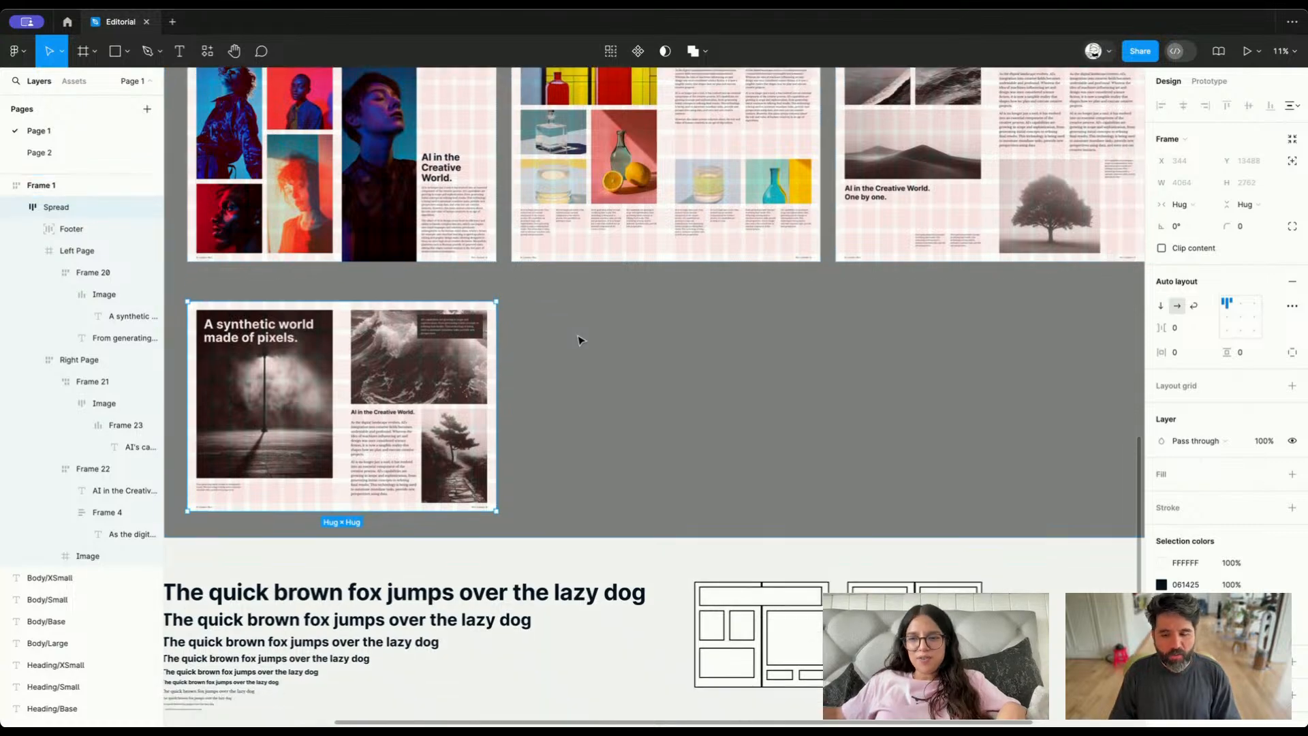
scroll(578, 340, "left", 5)
scroll(578, 340, "up", 1)
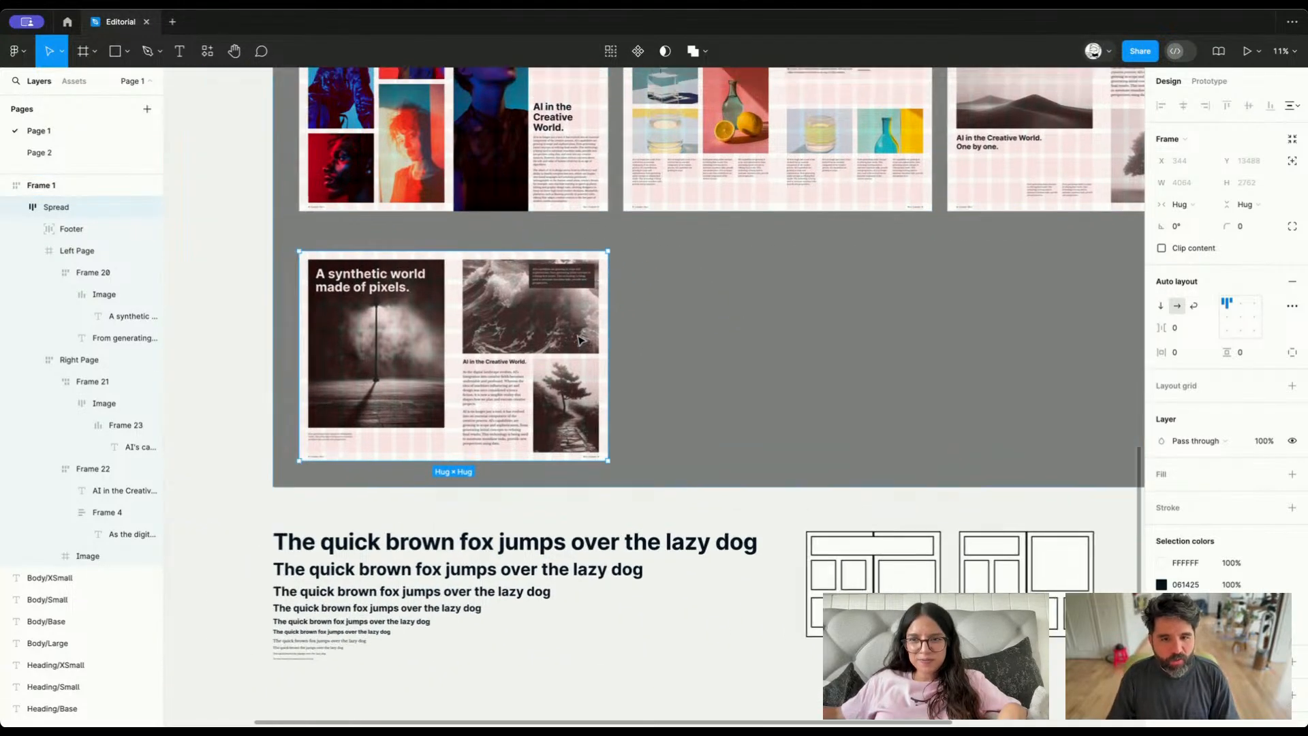
scroll(530, 462, "up", 20)
scroll(530, 461, "left", 8)
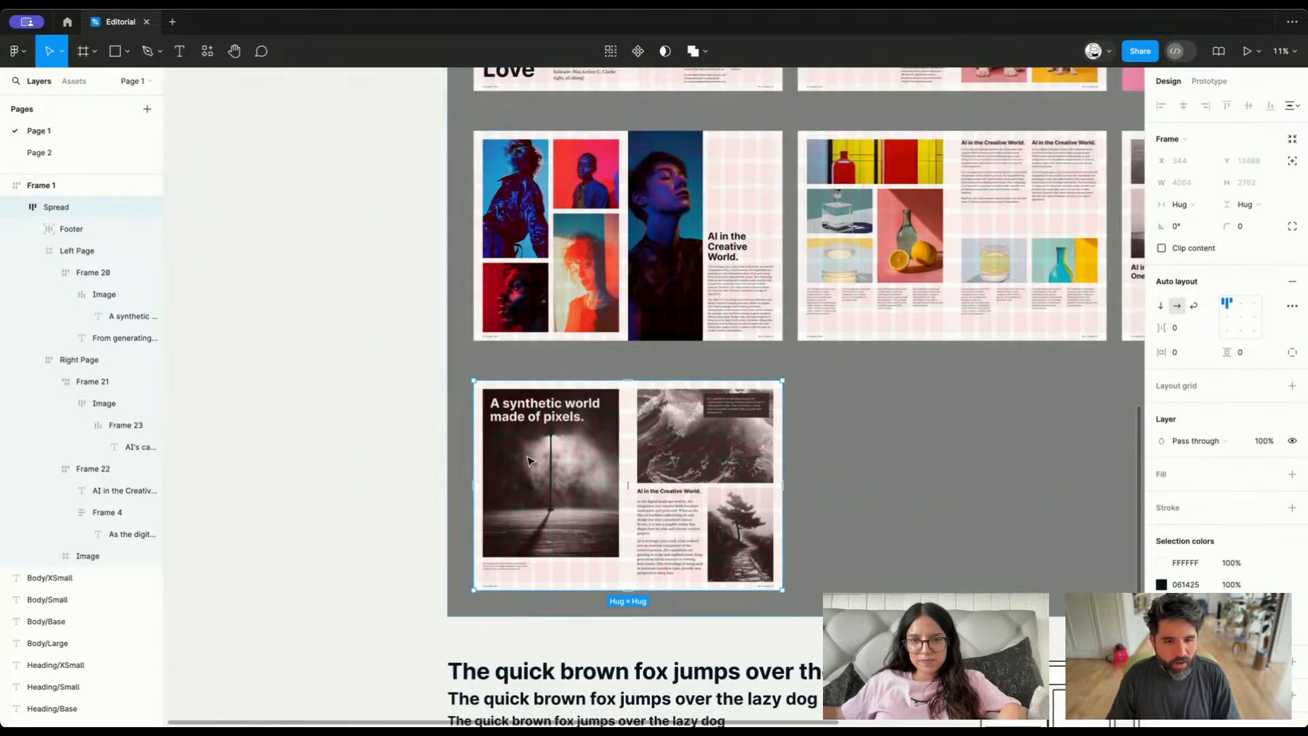
Clear the spread selection and select the locked Base grid component beside the spreads
scroll(530, 462, "up", 5)
scroll(531, 461, "up", 2)
scroll(530, 462, "right", 1)
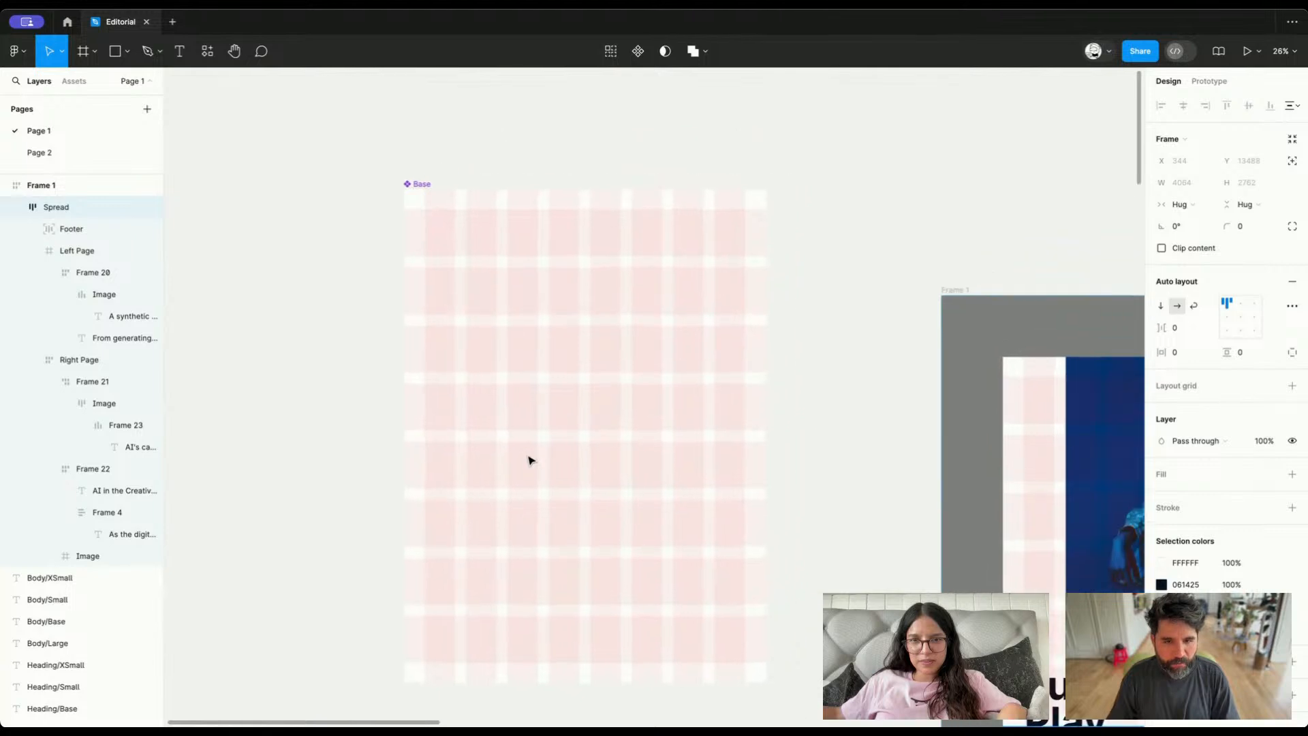
key("Escape")
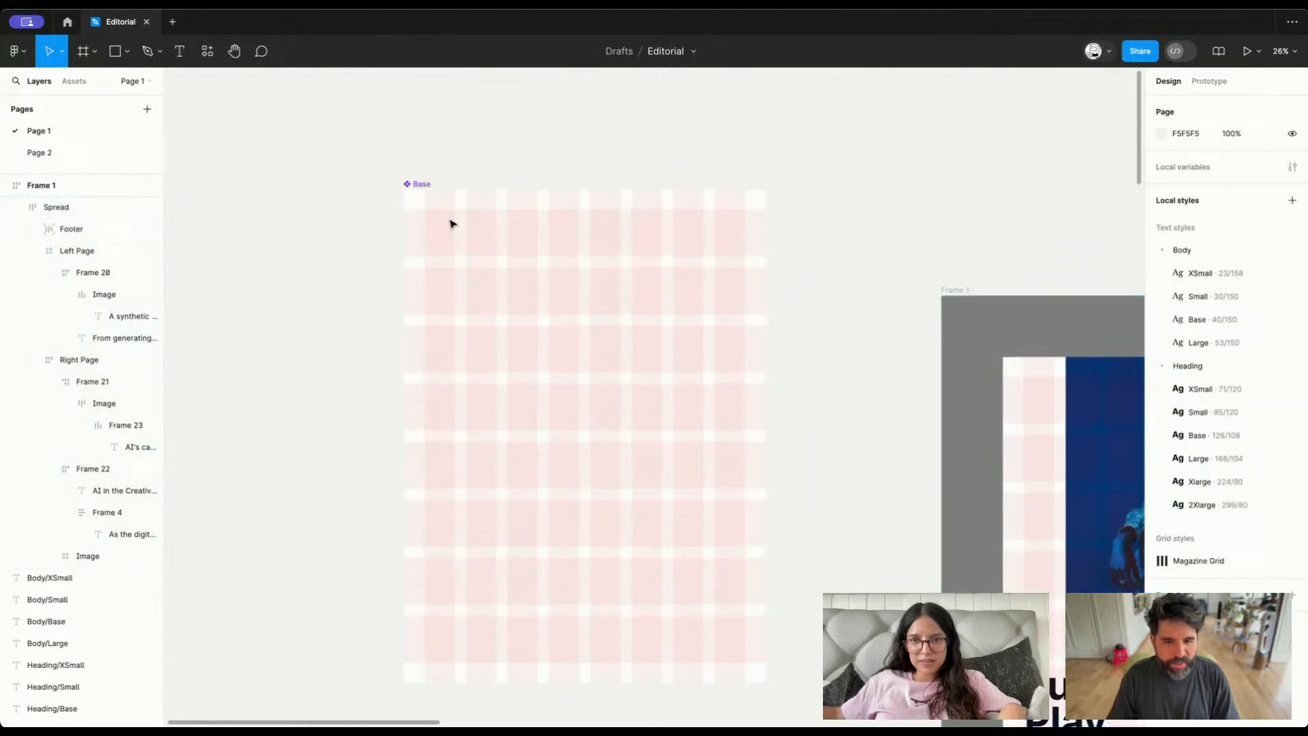
right_click(423, 193)
mouse_move(450, 275)
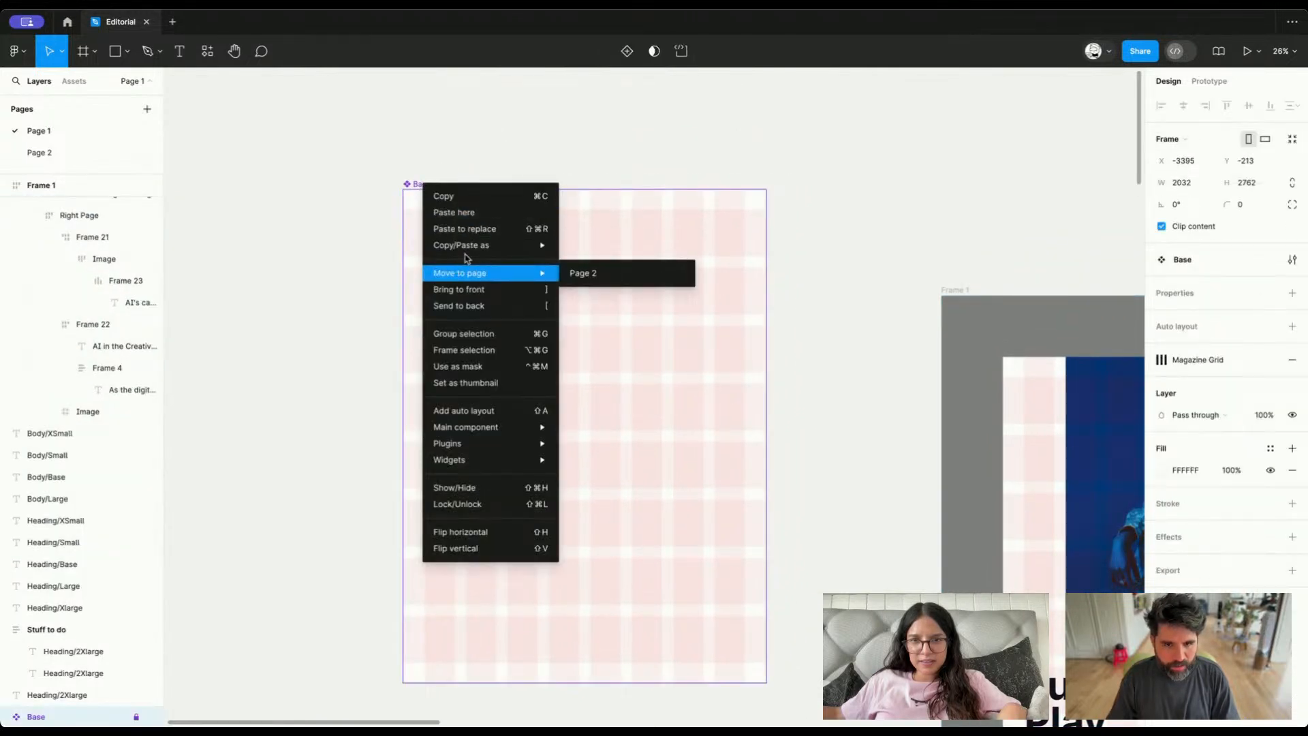
key("Escape")
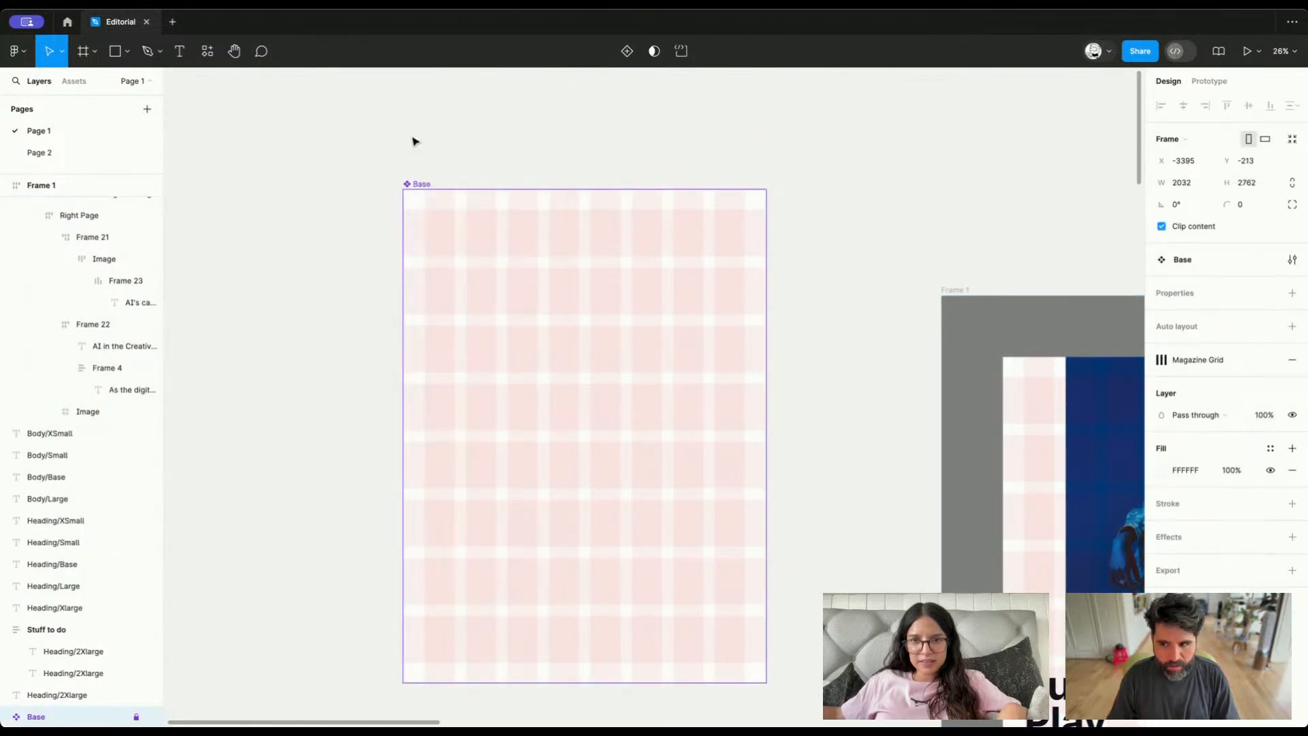
Open the Base component's Magazine Grid style for editing and inspect its row and column settings
left_click(1170, 366)
left_click(1284, 443)
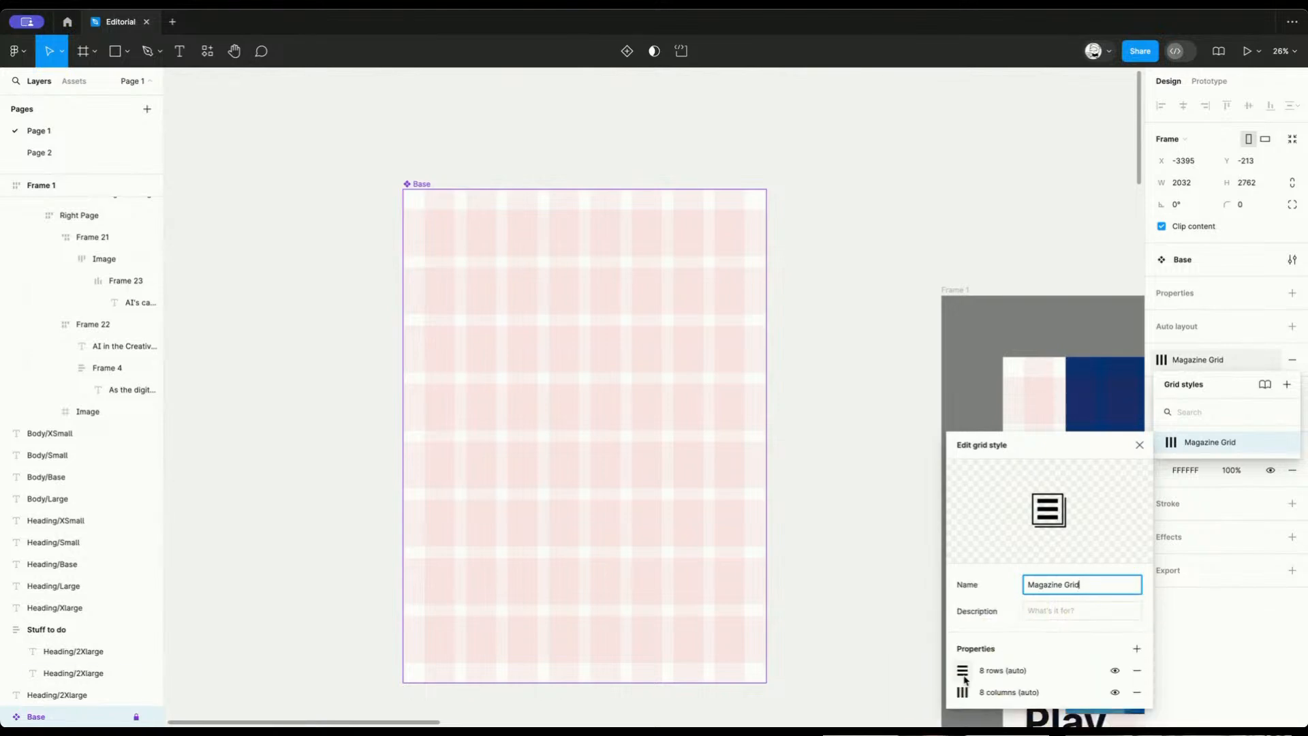
left_click(962, 672)
left_click(962, 692)
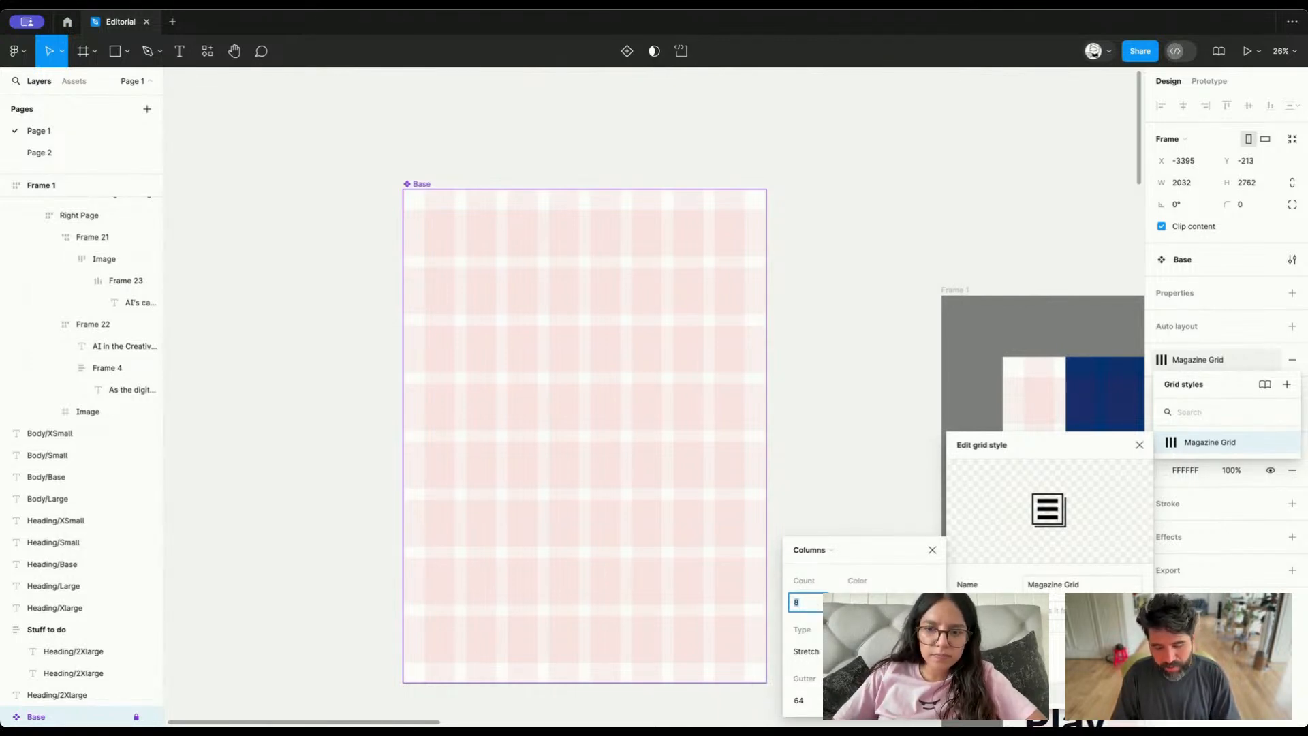
Try other column counts in the Magazine Grid style: a denser division, 6 columns and 4 columns
key("Return")
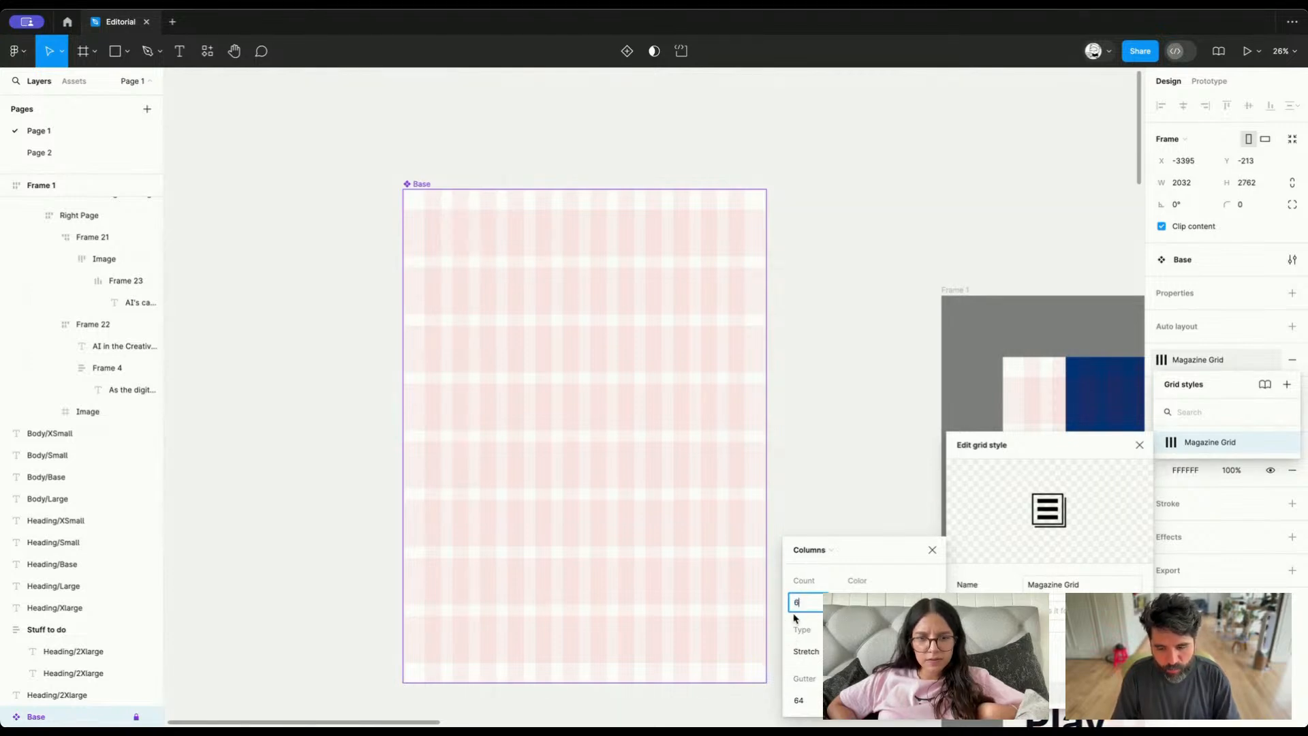
key("Return")
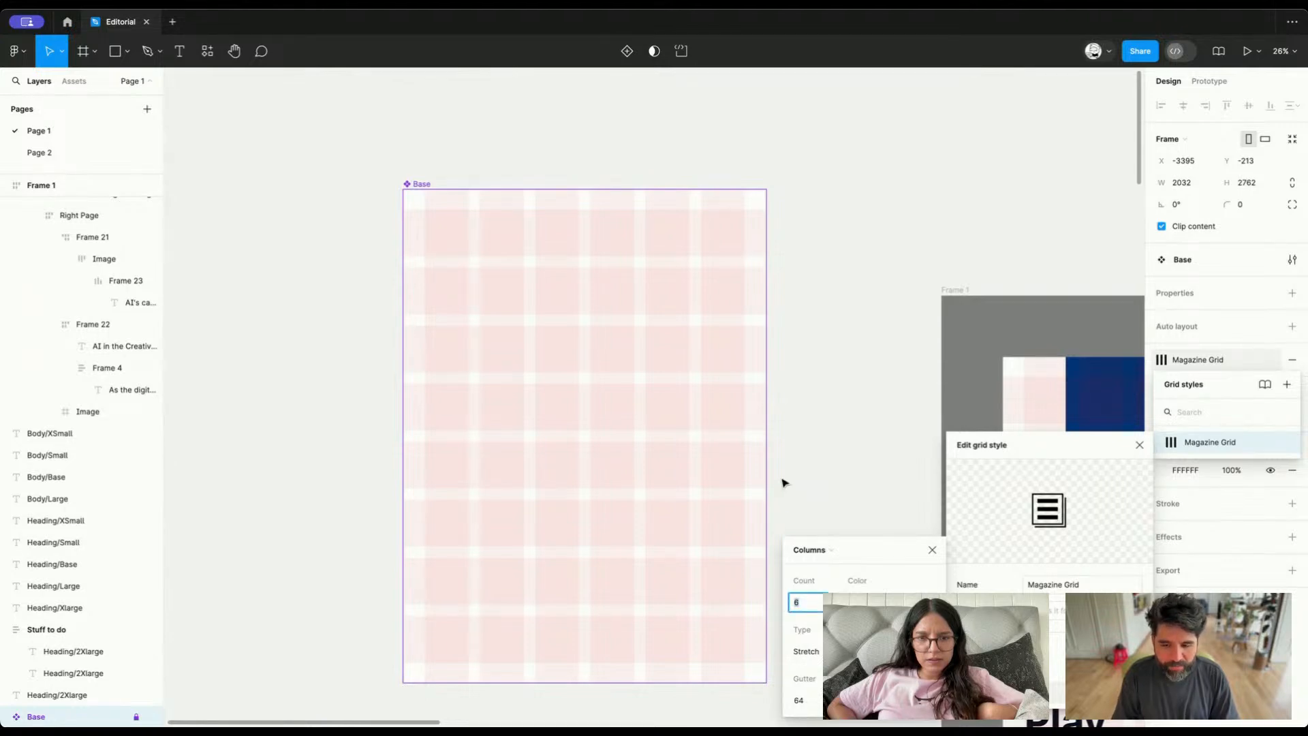
type("4")
key("Return")
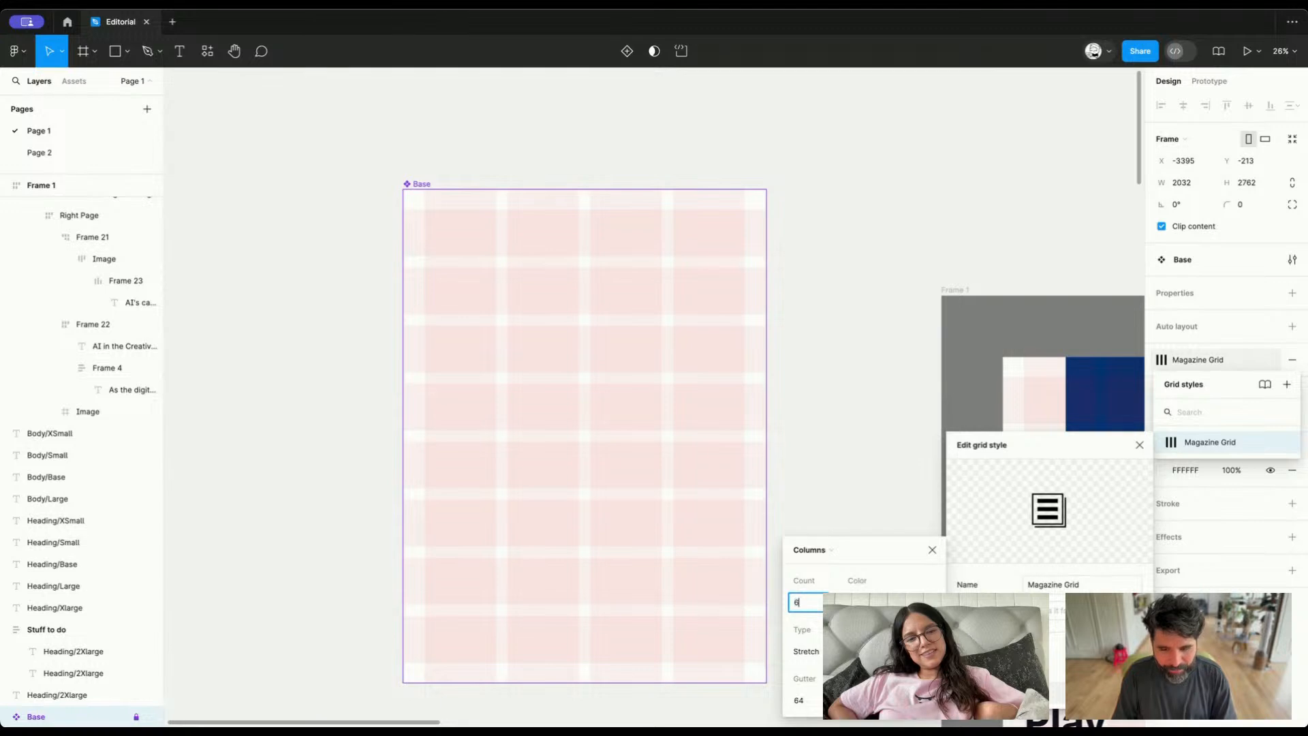
Compare 6 and 8 columns in the Magazine Grid style by alternating the column count, finishing on 8
key("Return")
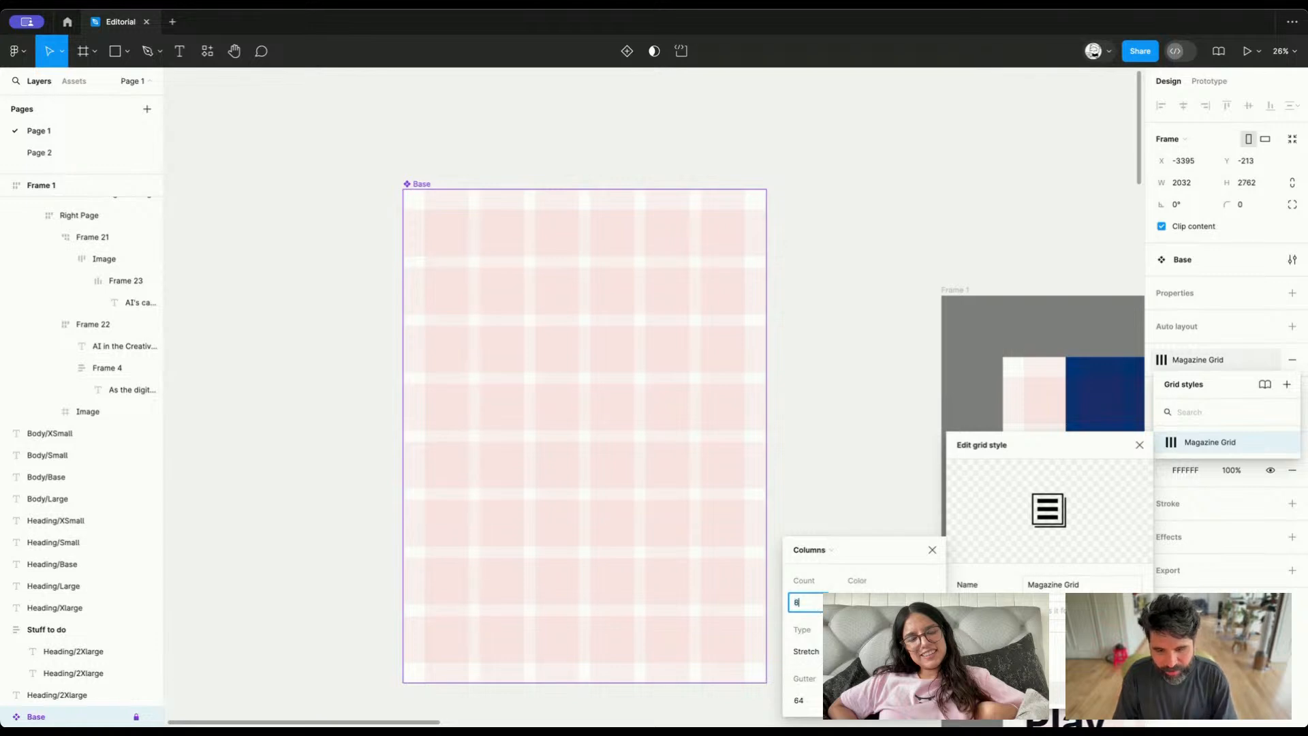
key("Return")
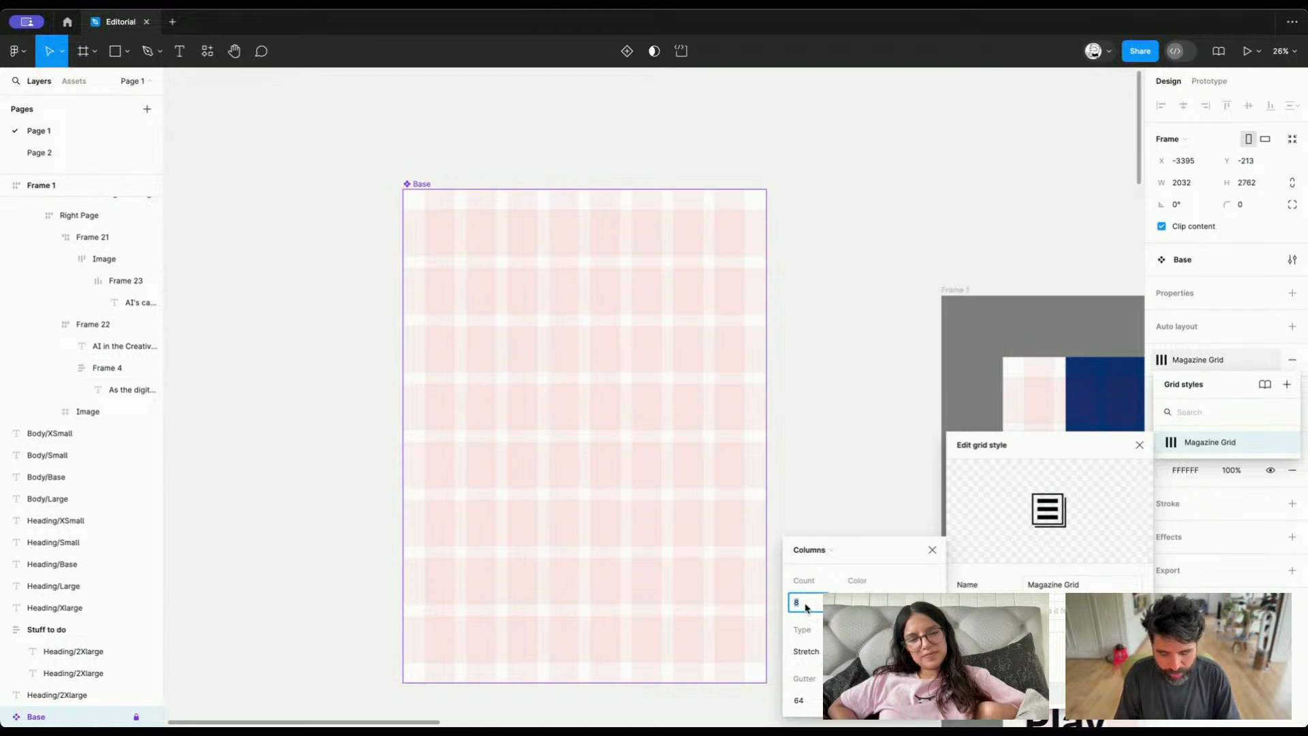
type("6")
key("Return")
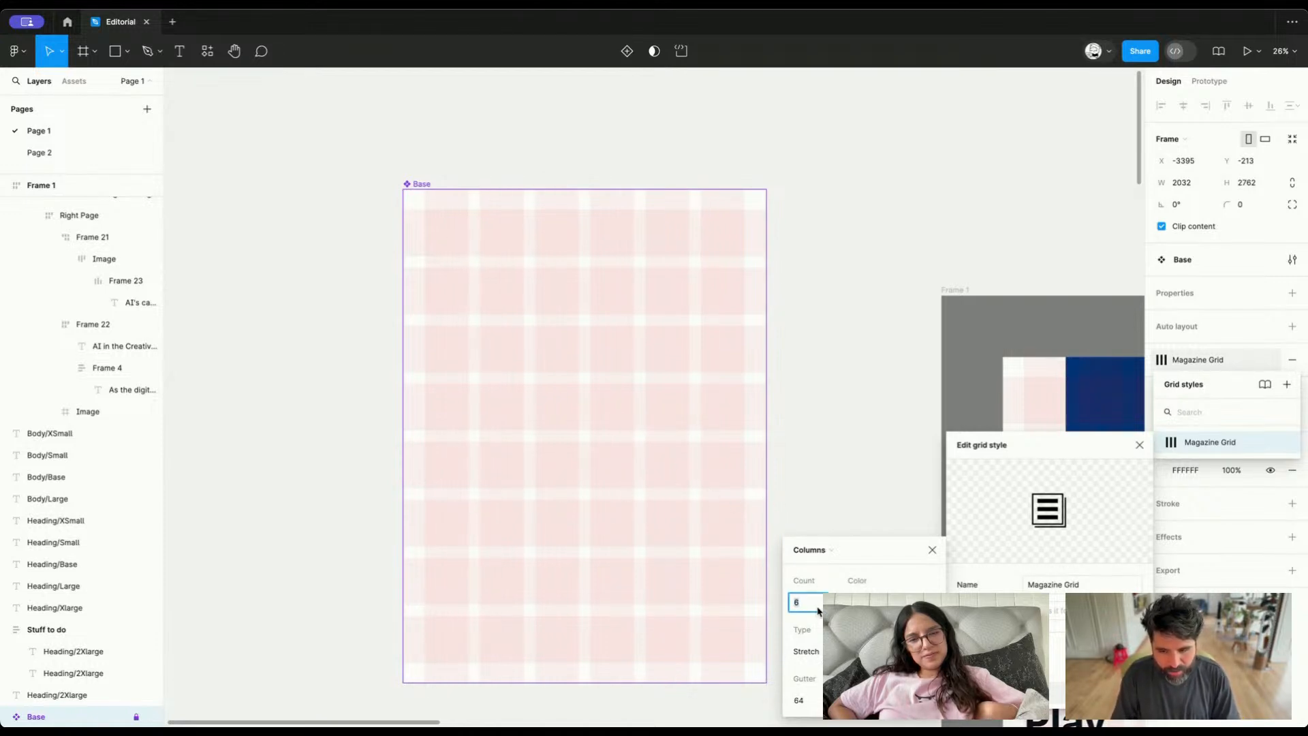
type("8")
key("Return")
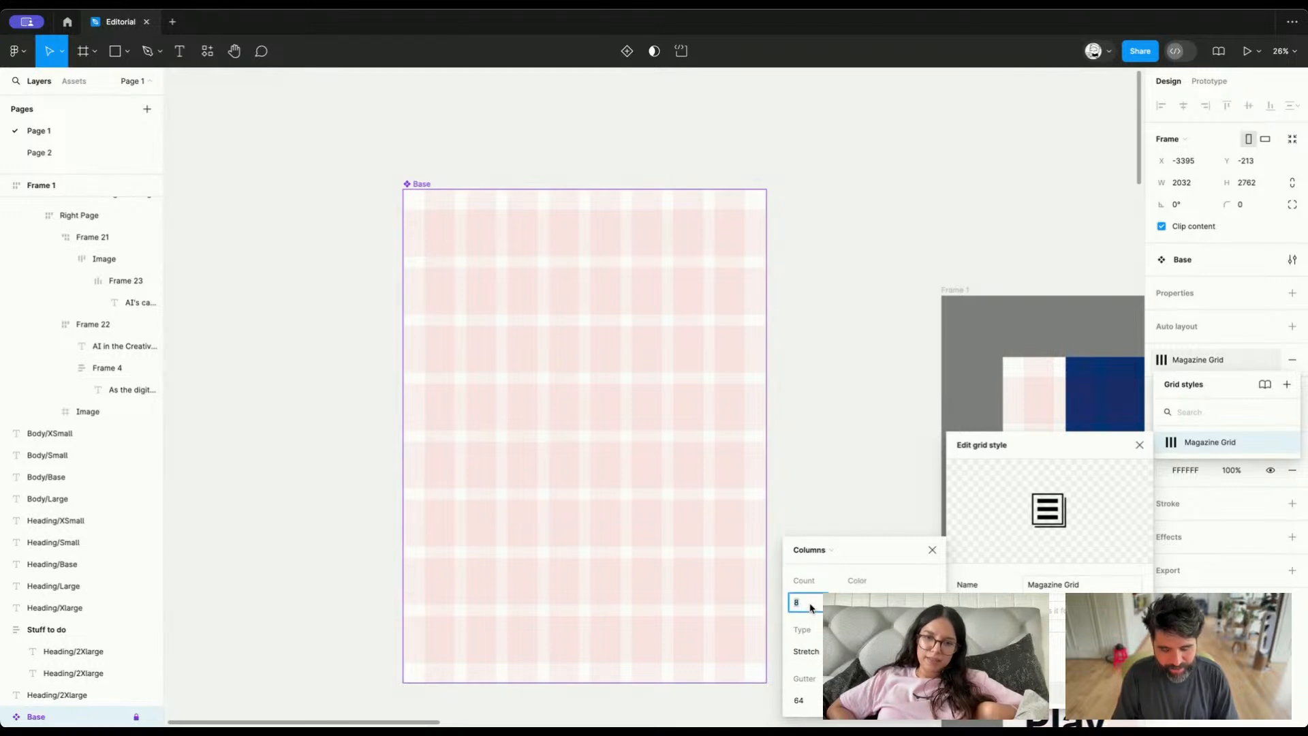
Try 9 columns in the Magazine Grid style, settle on 12 columns and close the style editor
key("Return")
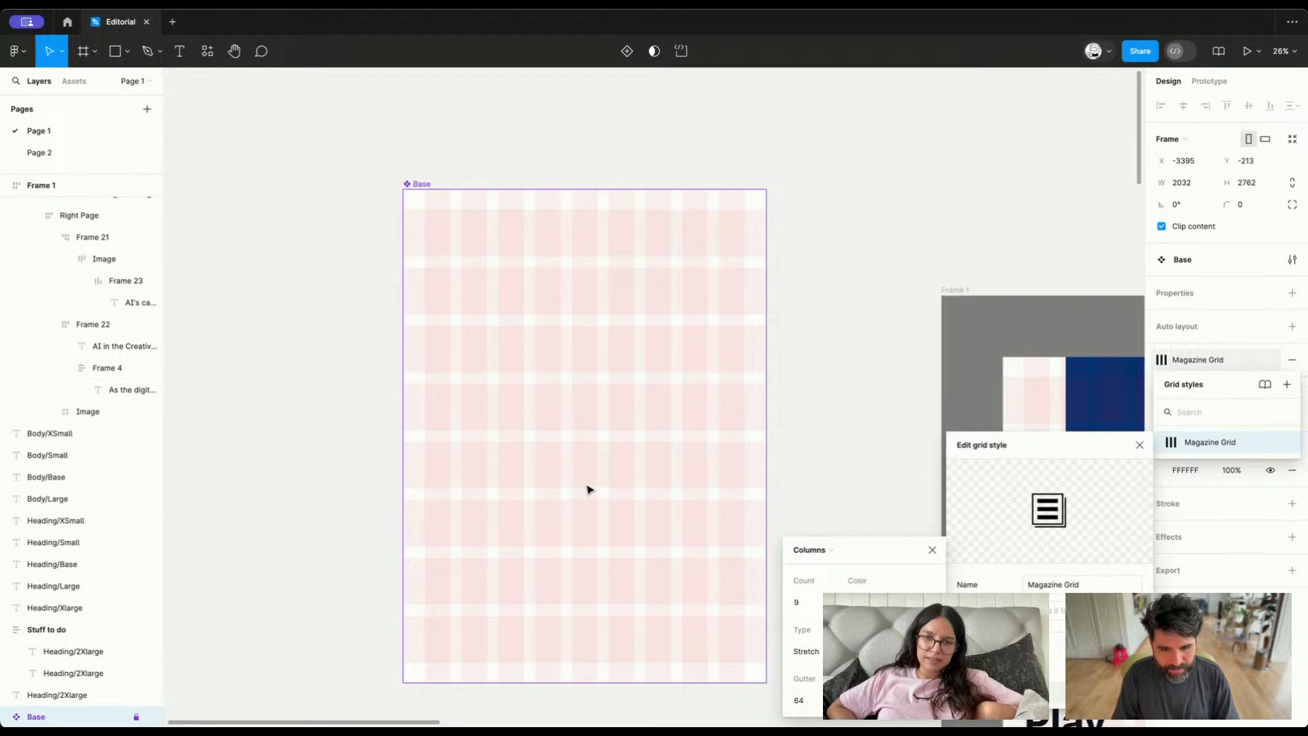
left_click(814, 604)
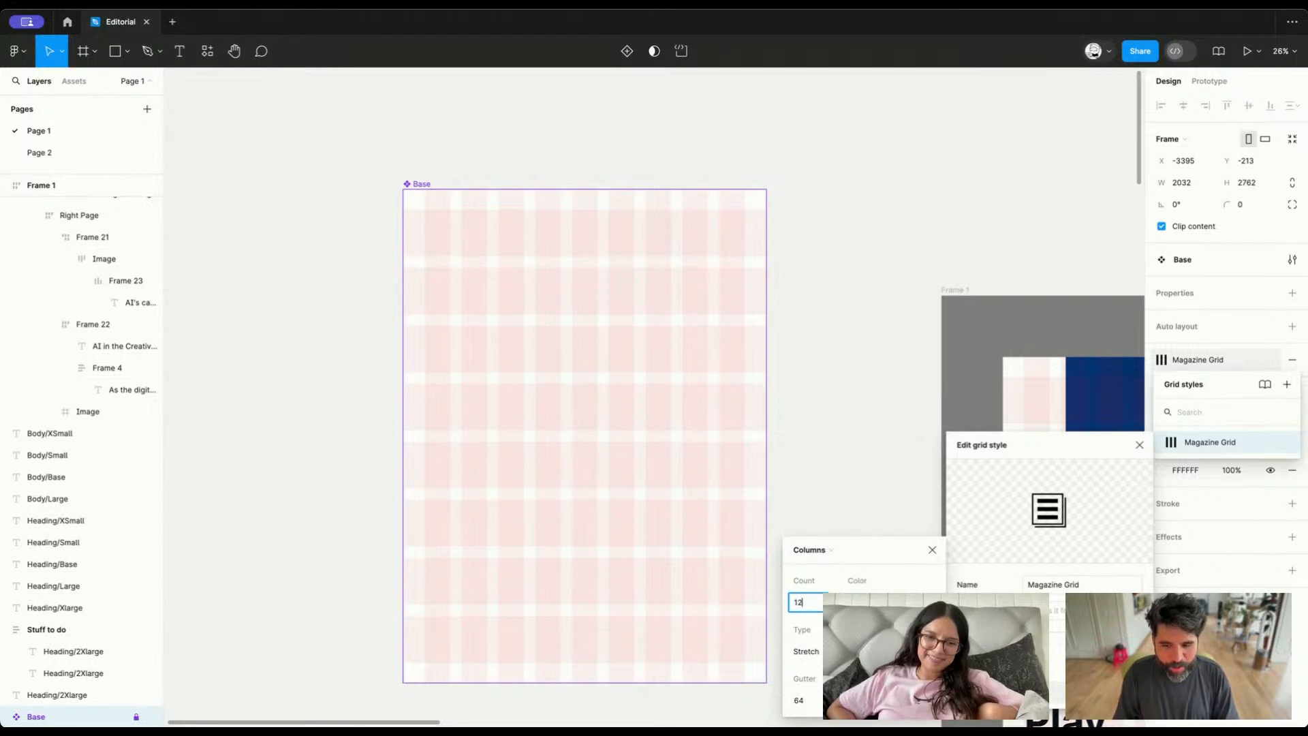
type("12")
key("Return")
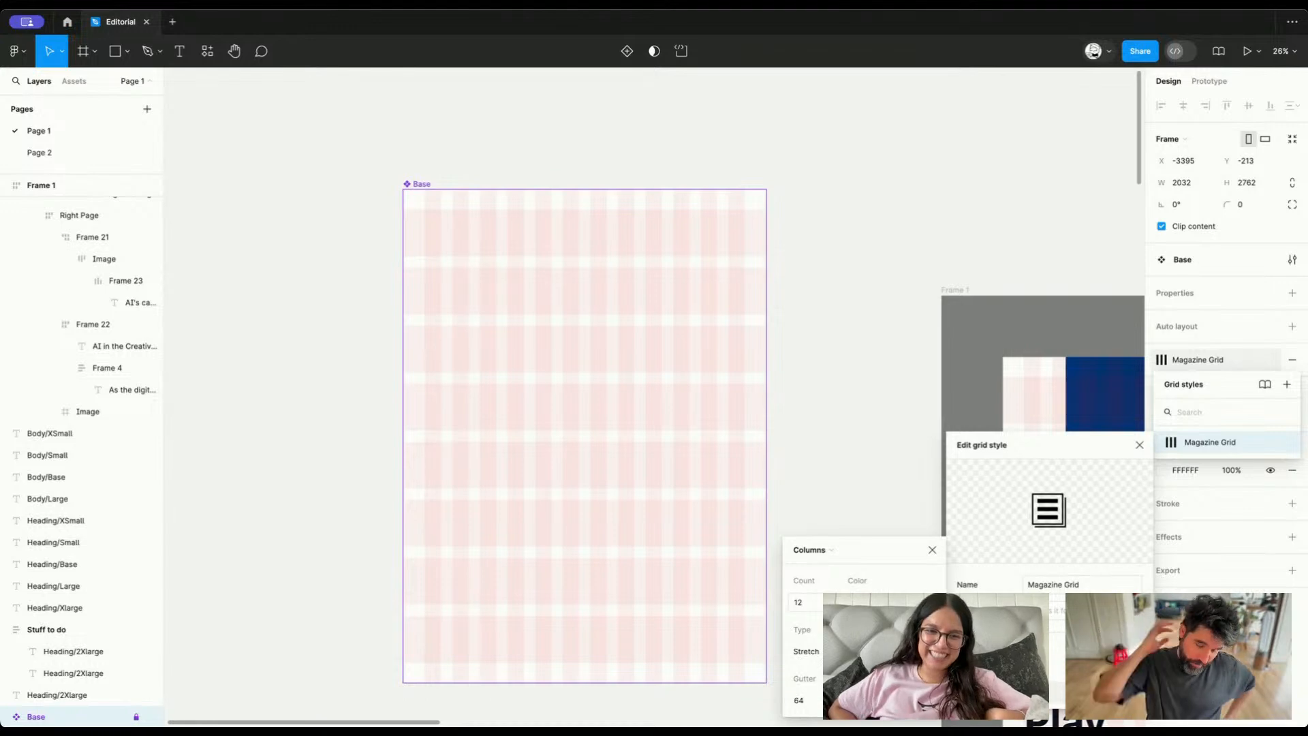
left_click(550, 129)
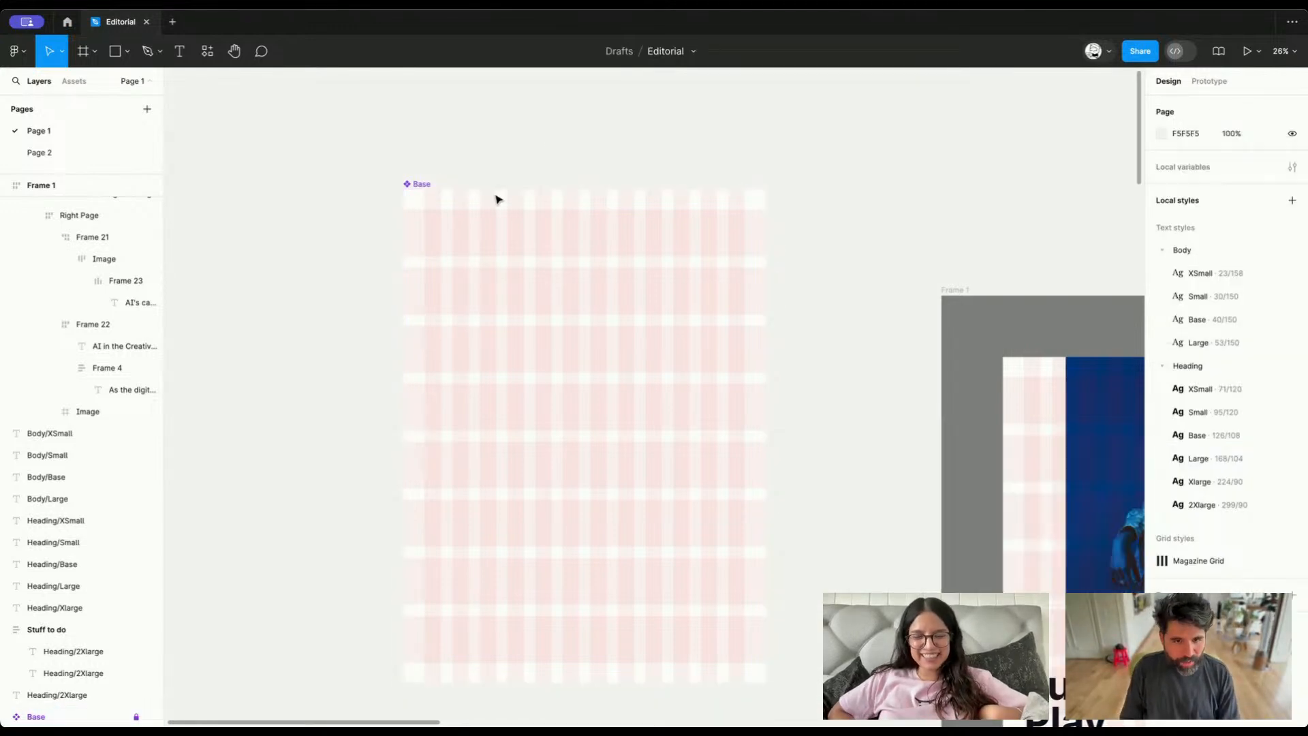
Copy the Base grid component and paste an instance onto empty canvas far from the spreads
scroll(497, 199, "down", 5)
right_click(476, 186)
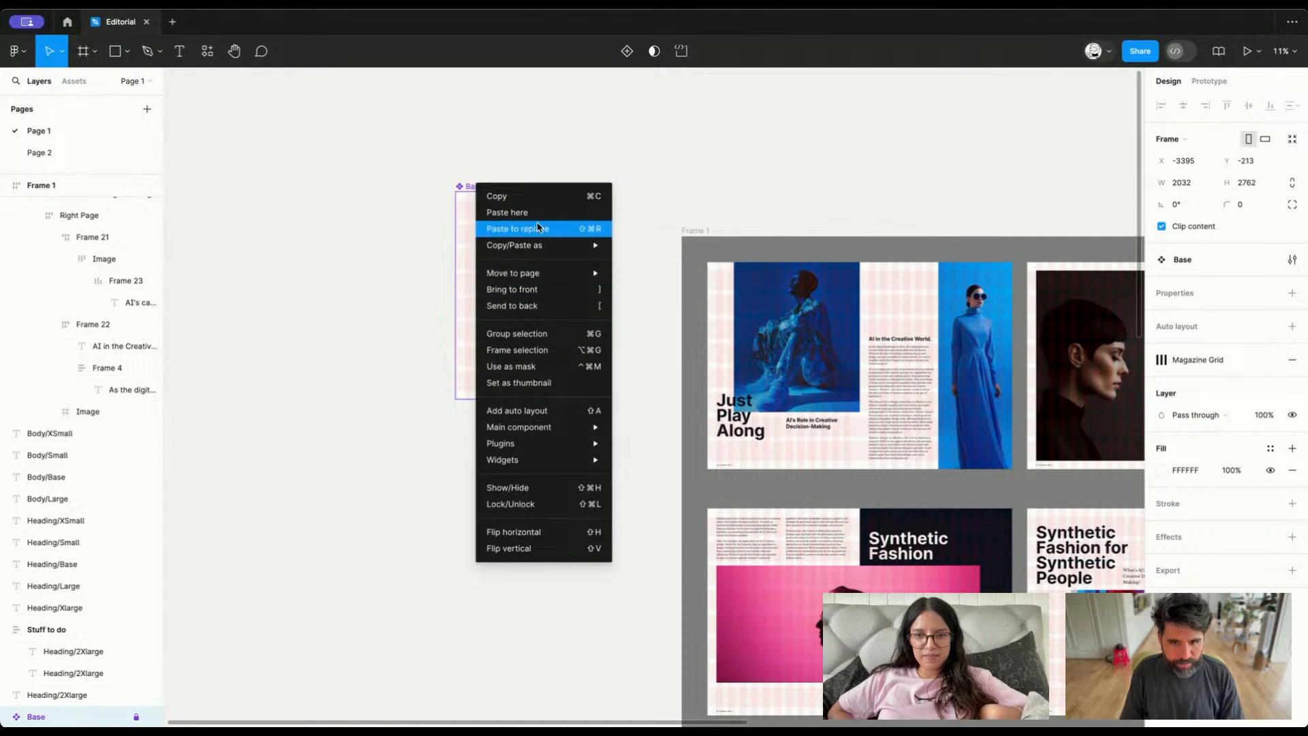
left_click(445, 247)
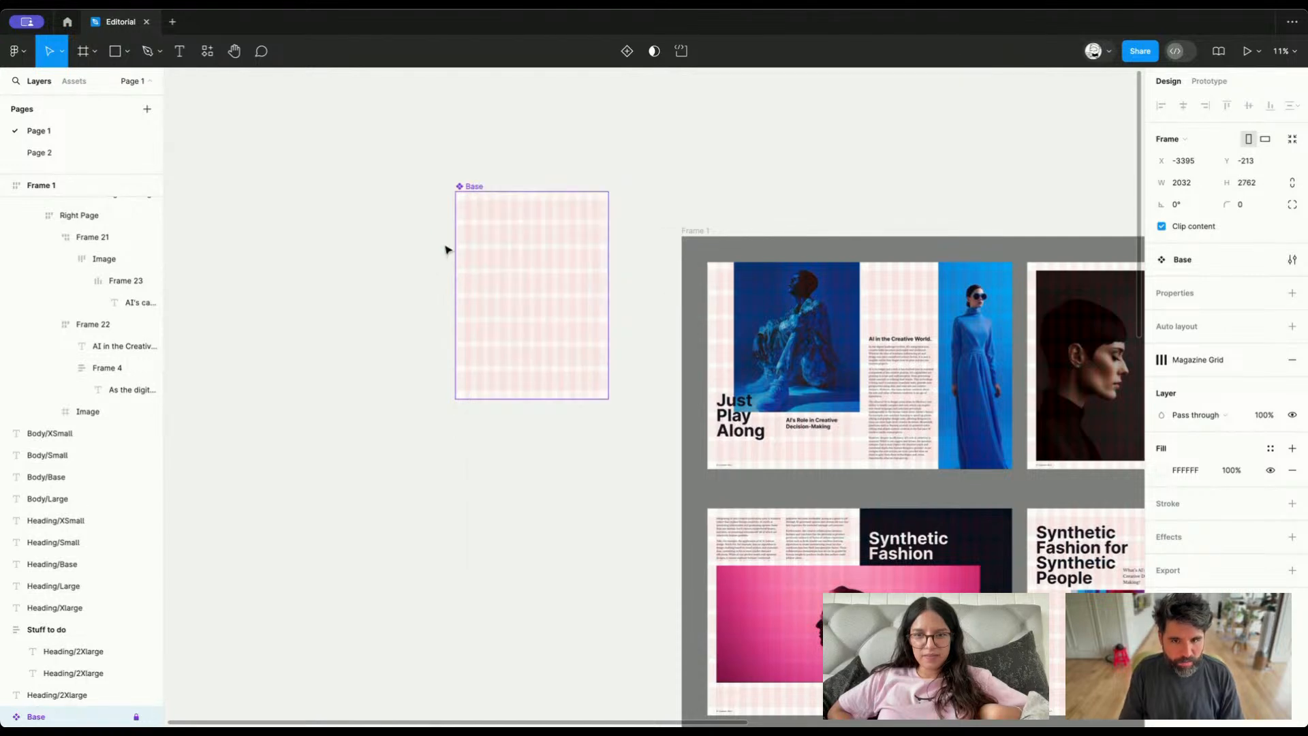
scroll(440, 302, "left", 6)
scroll(394, 339, "up", 5)
key("super+v")
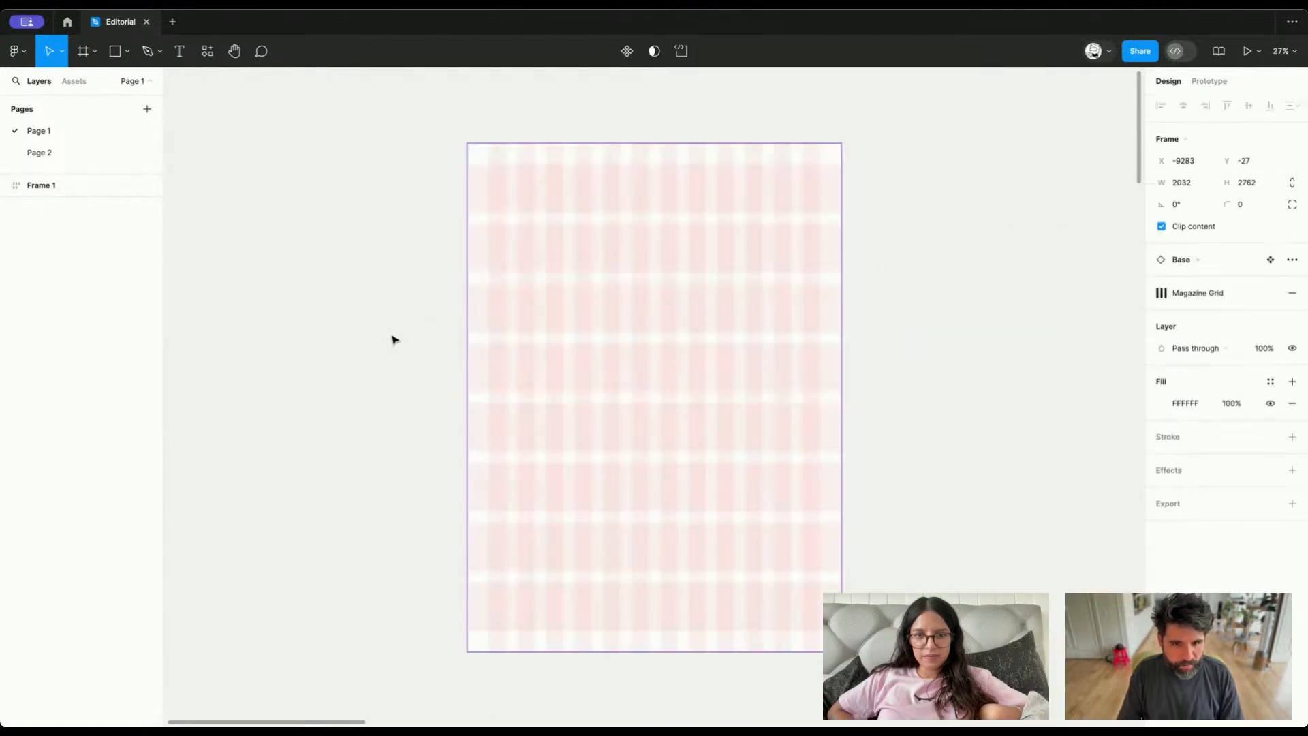
scroll(549, 374, "up", 1)
scroll(549, 374, "up", 1)
key("f")
left_click_drag(476, 231, 615, 357)
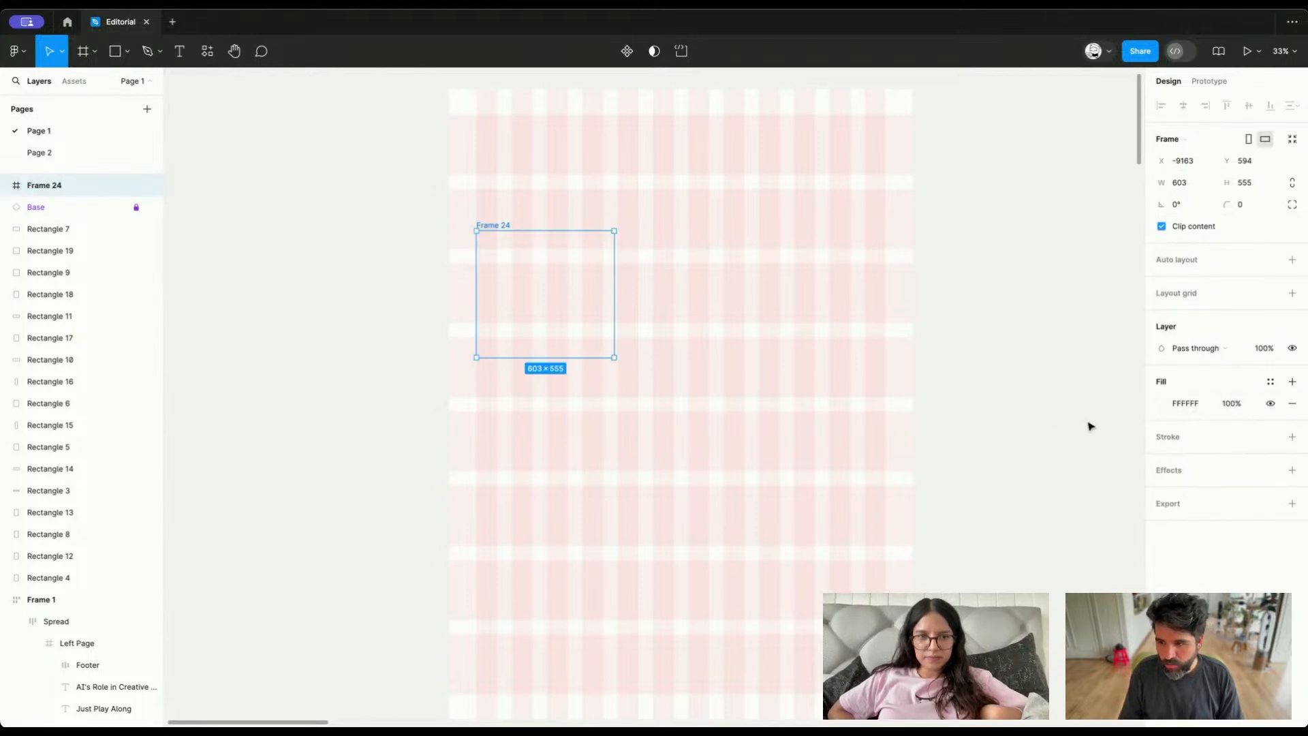
key("Delete")
Draw a rectangle about 535 × 424 over the pasted grid and move it close to the grid's left margin
key("r")
left_click_drag(505, 222, 627, 318)
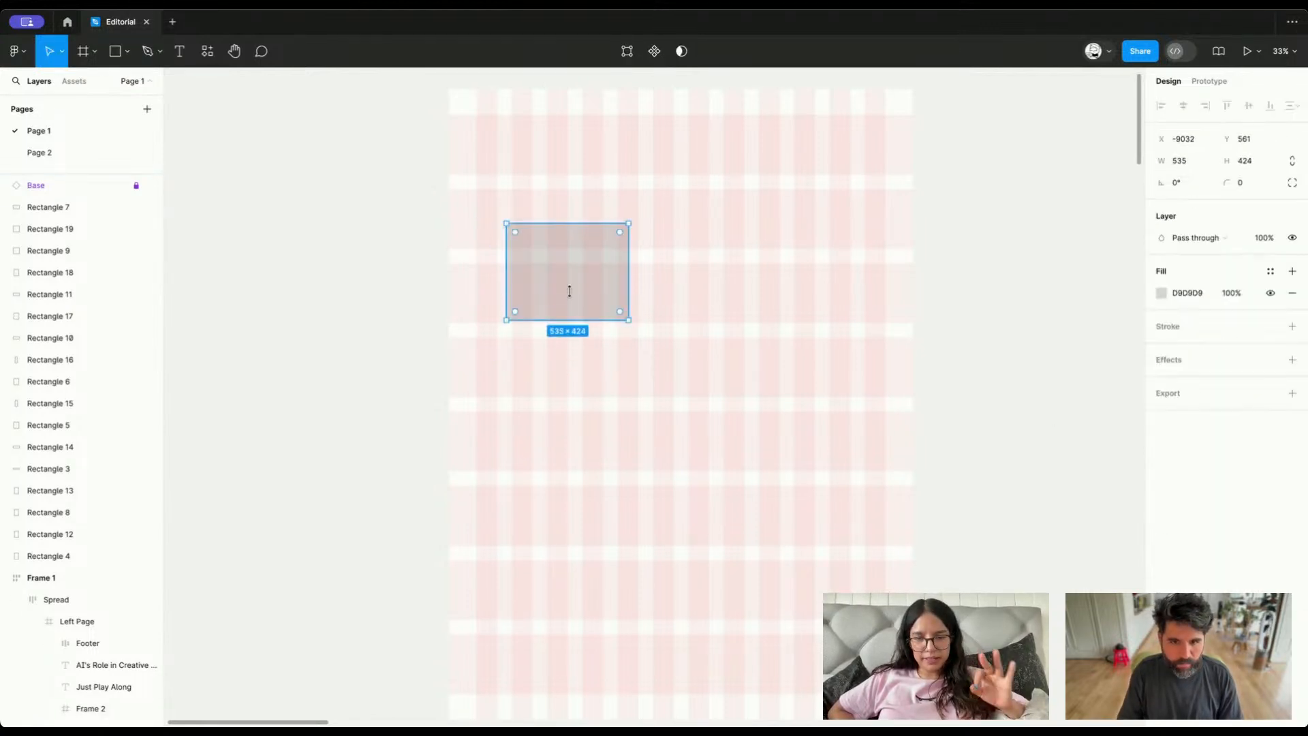
mouse_move(554, 274)
left_mouse_down()
mouse_move(534, 232)
mouse_move(528, 244)
left_mouse_up()
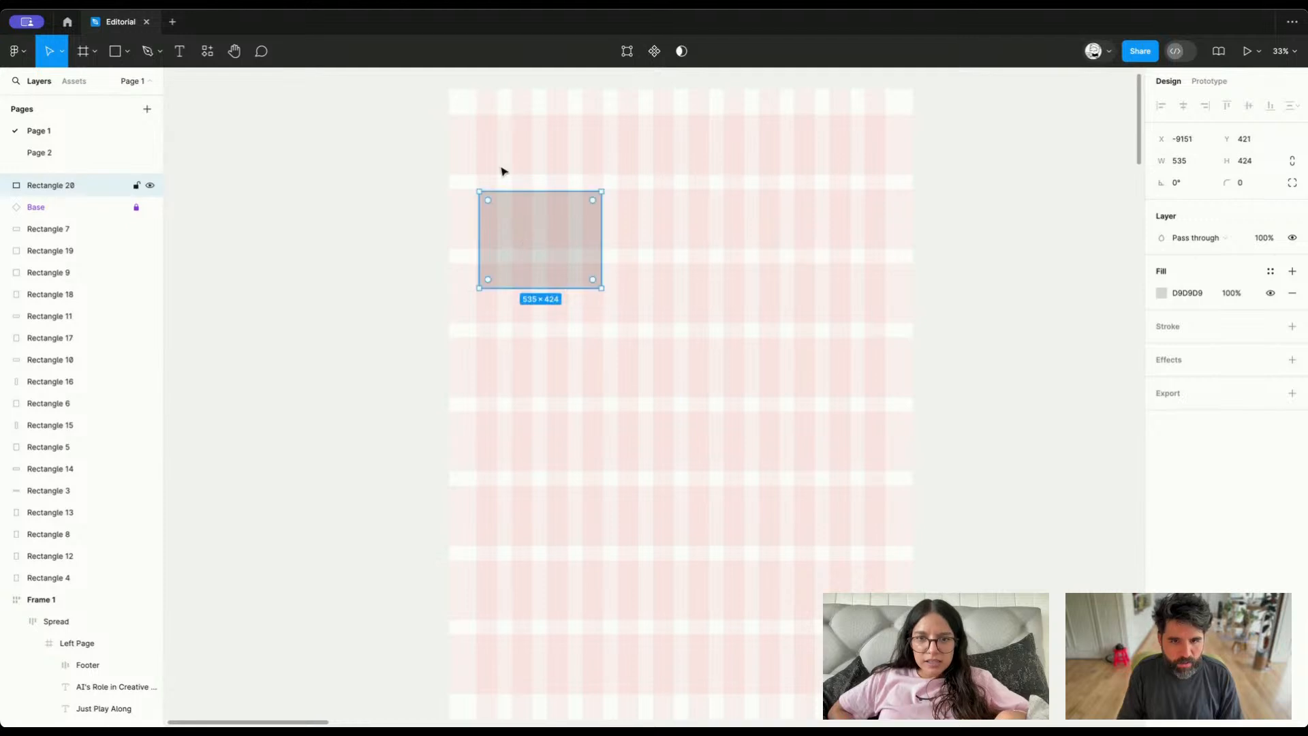
Unlock the pasted Base instance and detach it from its main component
left_click(467, 110)
right_click(468, 110)
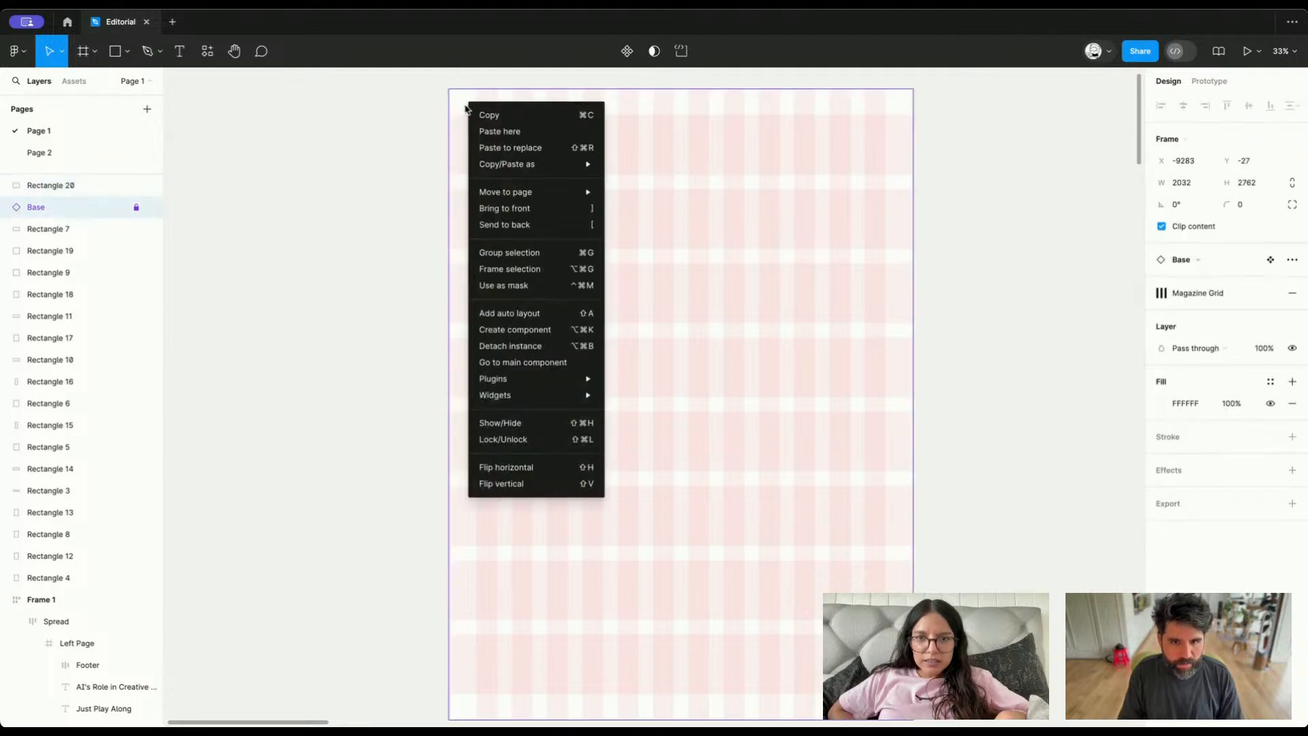
left_click(131, 207)
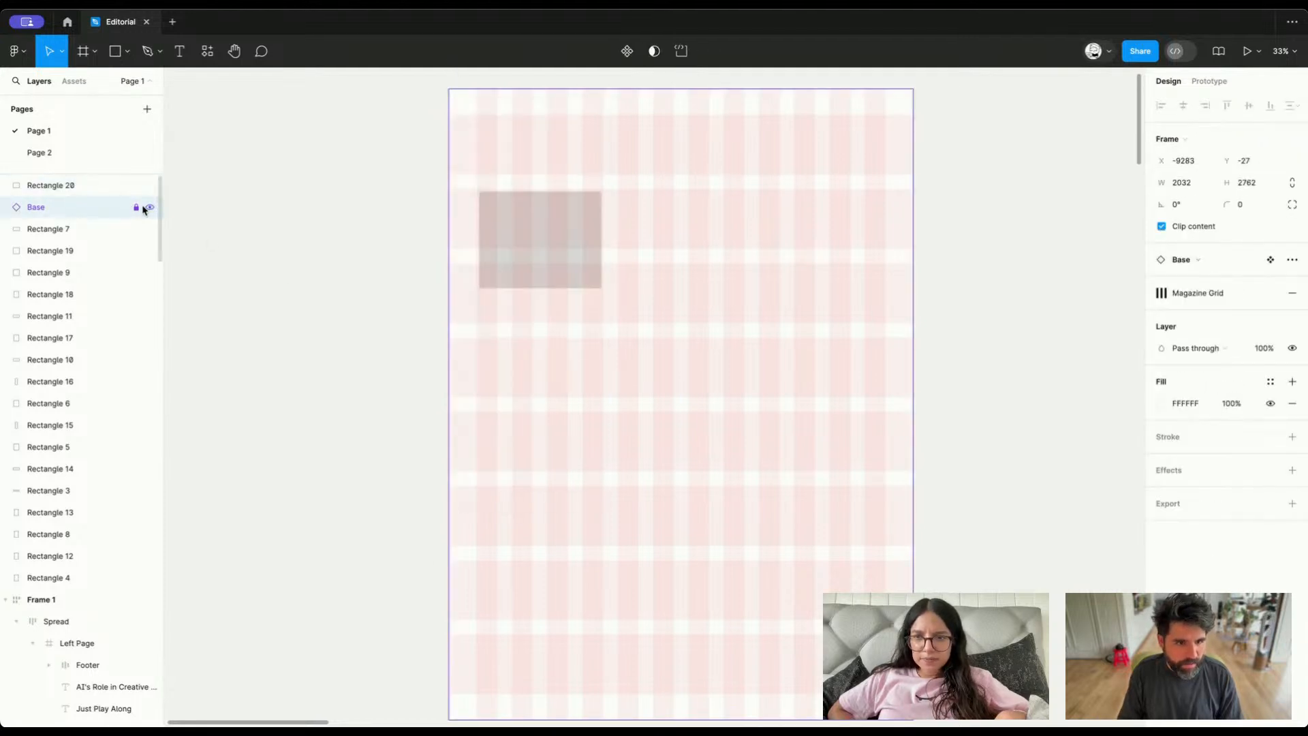
left_click(537, 225)
mouse_move(556, 216)
left_mouse_down()
mouse_move(550, 240)
mouse_move(556, 215)
left_mouse_up()
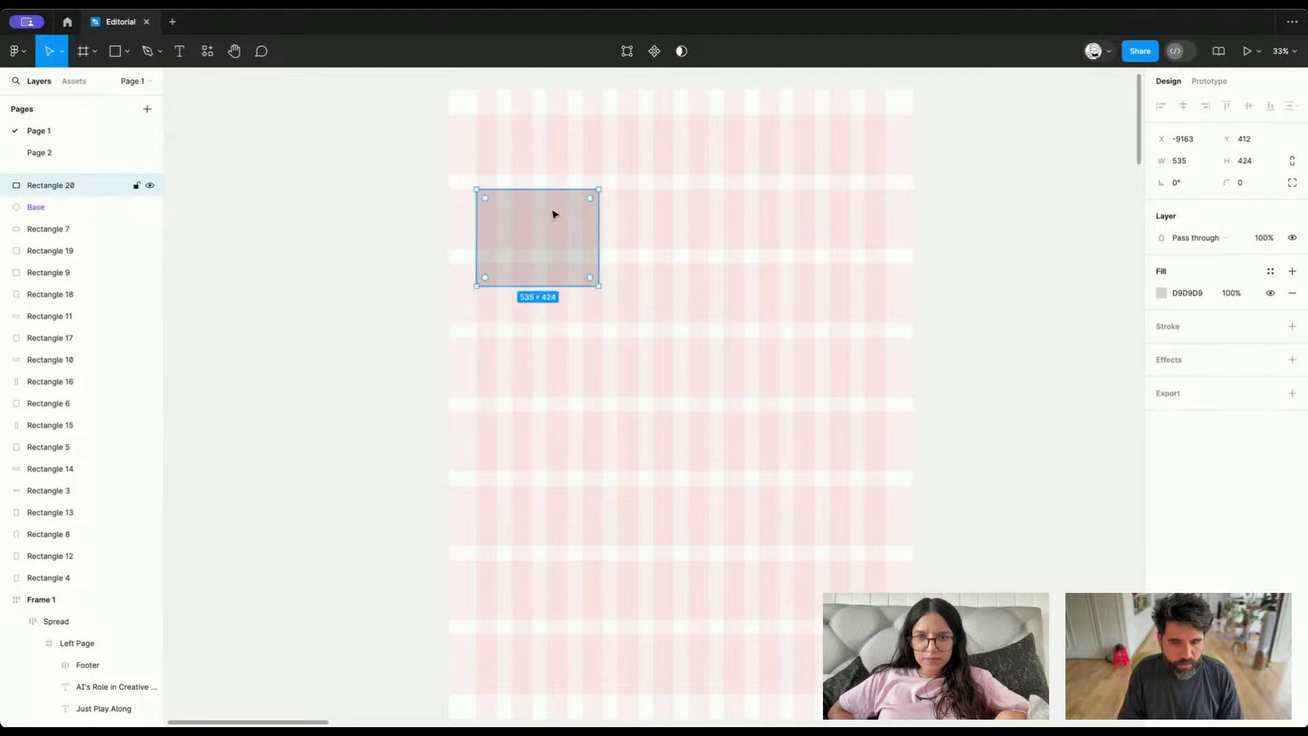
left_click(472, 113)
left_click(356, 262)
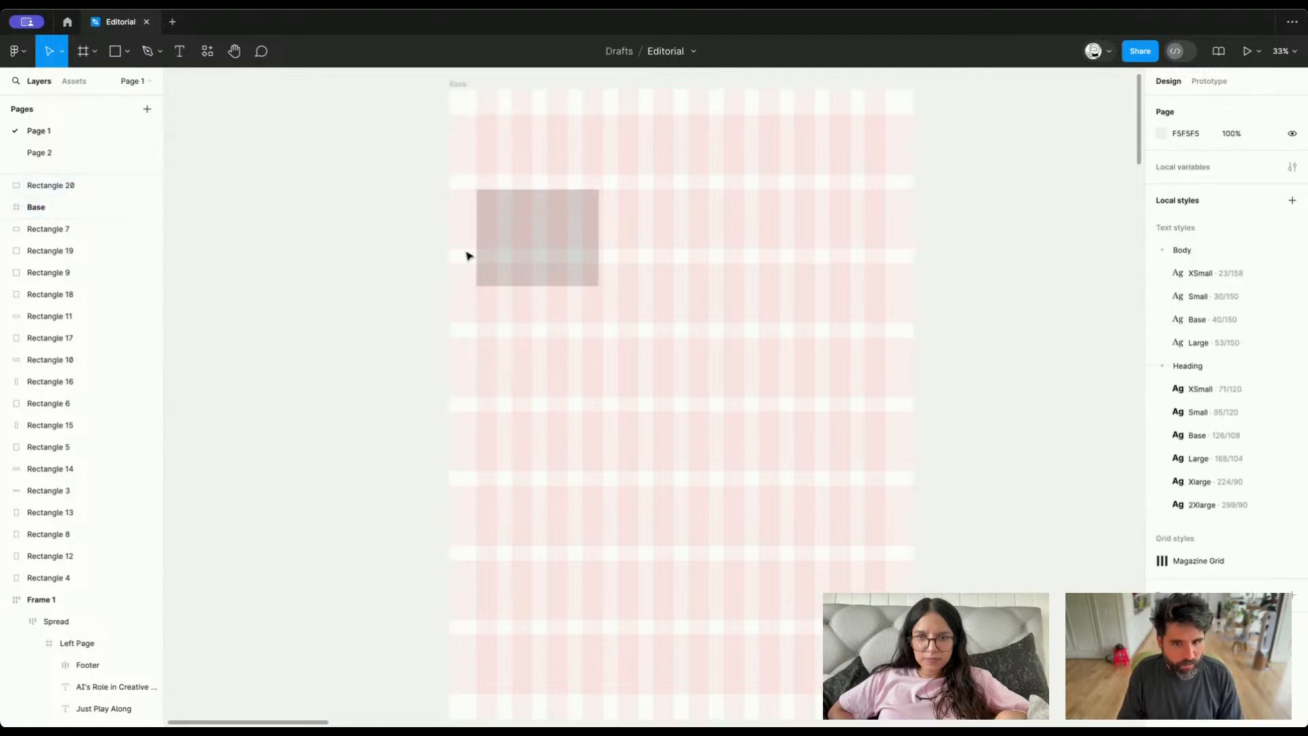
Nest the rectangle inside the Base frame at the left margin and enlarge it to about 864 × 587, spanning half the columns
left_click(553, 255)
key("ctrl+x")
left_click(549, 191)
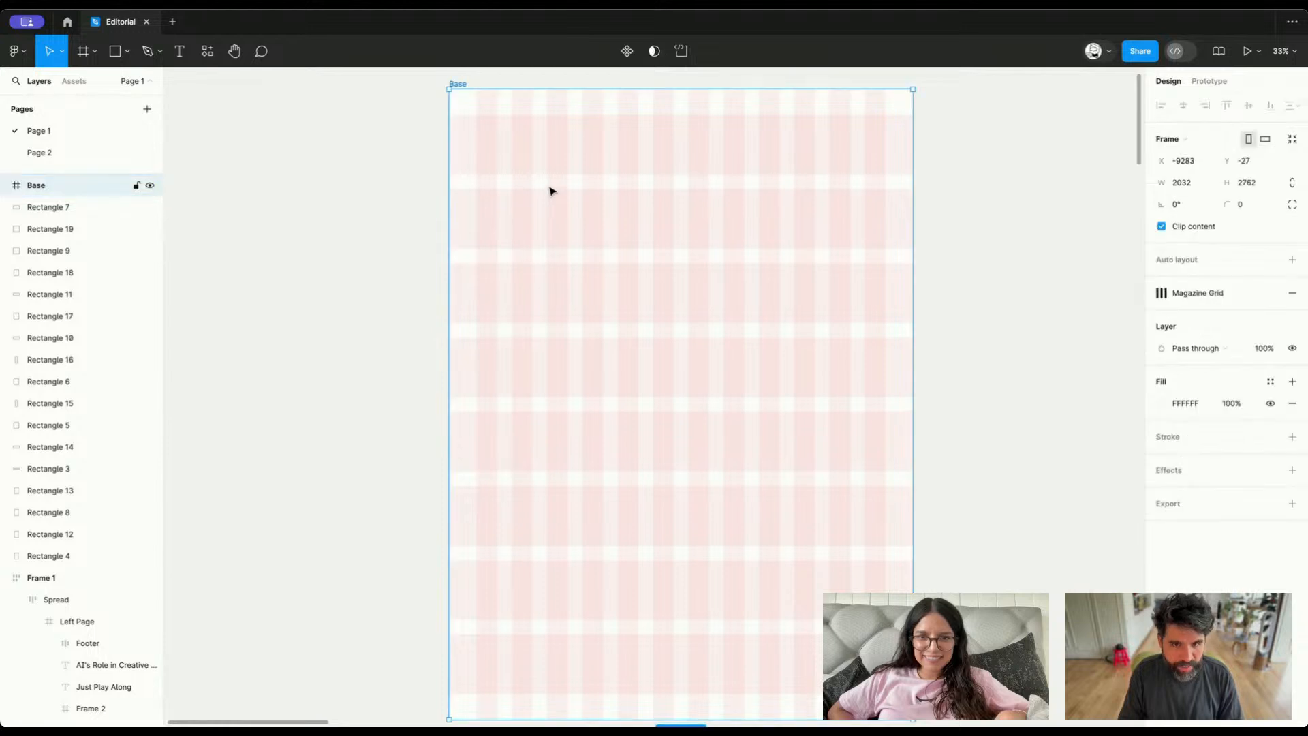
key("ctrl+v")
mouse_move(543, 252)
left_mouse_down()
mouse_move(571, 261)
mouse_move(523, 235)
left_mouse_up()
scroll(523, 235, "up", 3)
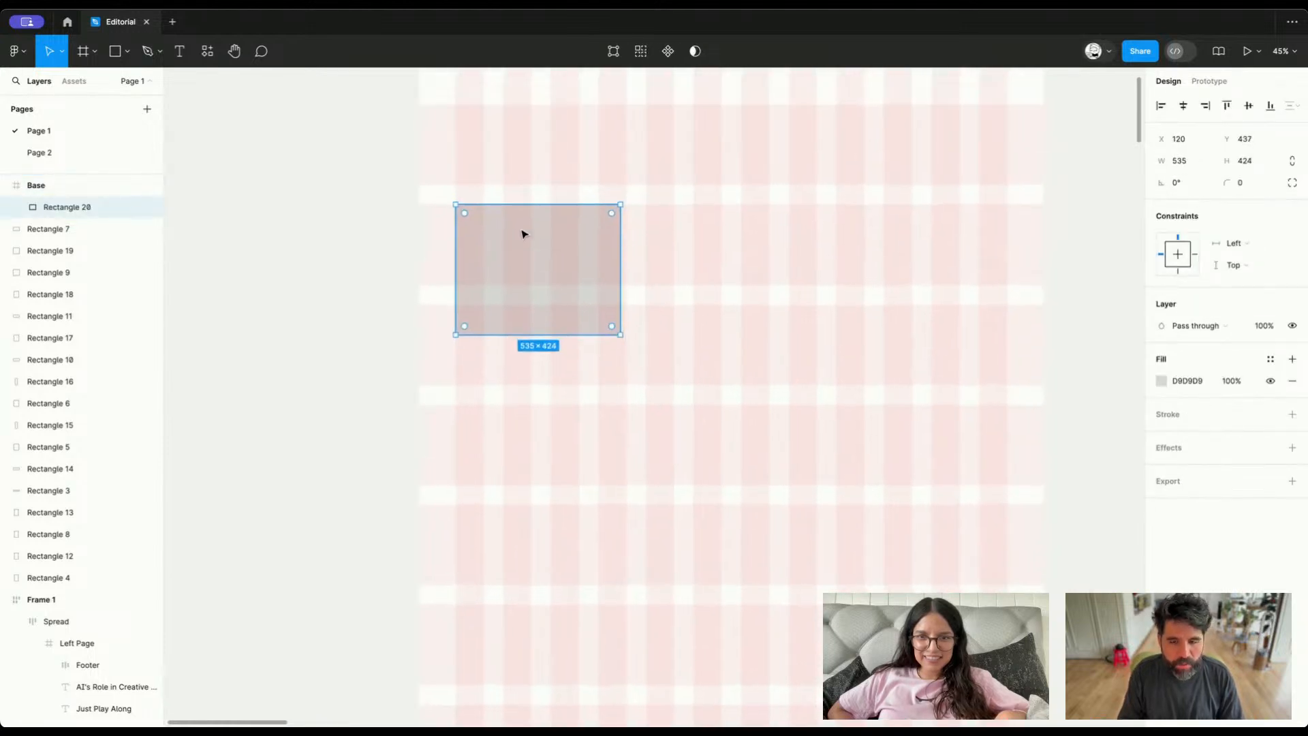
left_click_drag(622, 336, 719, 383)
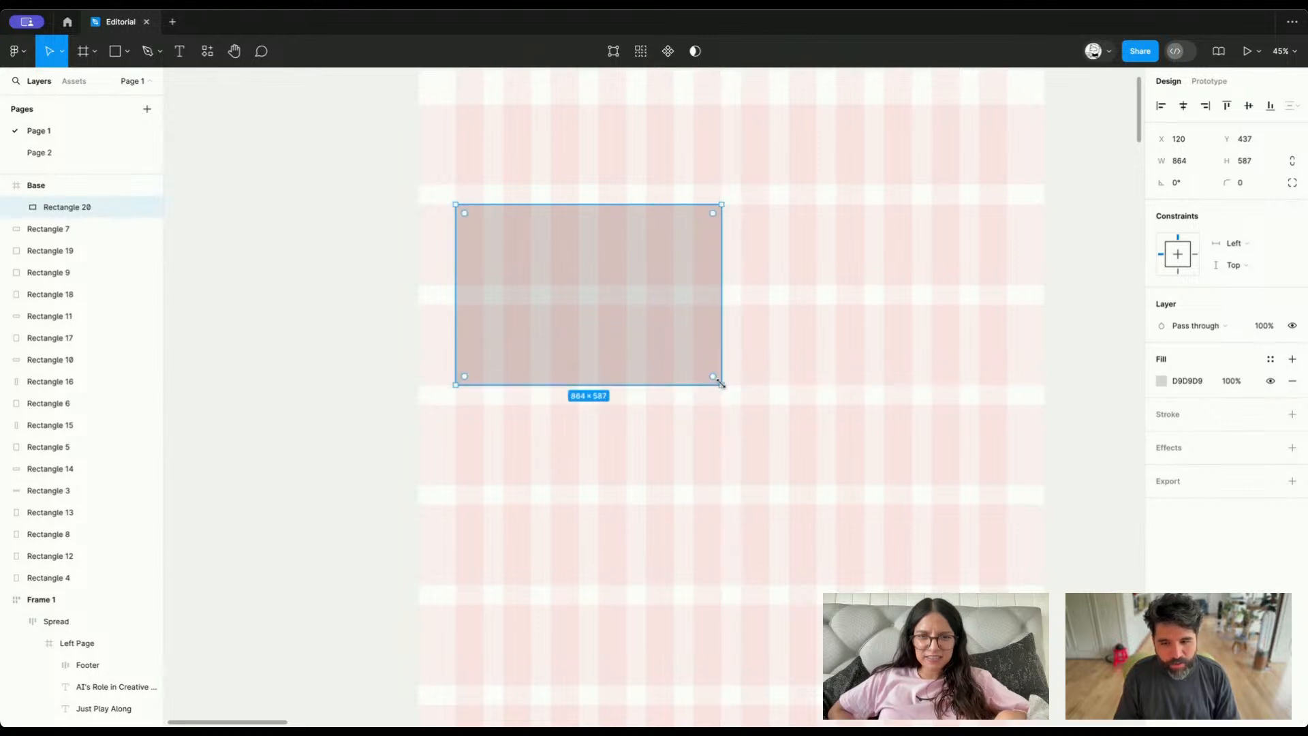
Duplicate the half-width rectangle beside itself to fill the row, and once more directly below to start a second row
left_click_drag(616, 309, 903, 304, "alt")
left_click(608, 254)
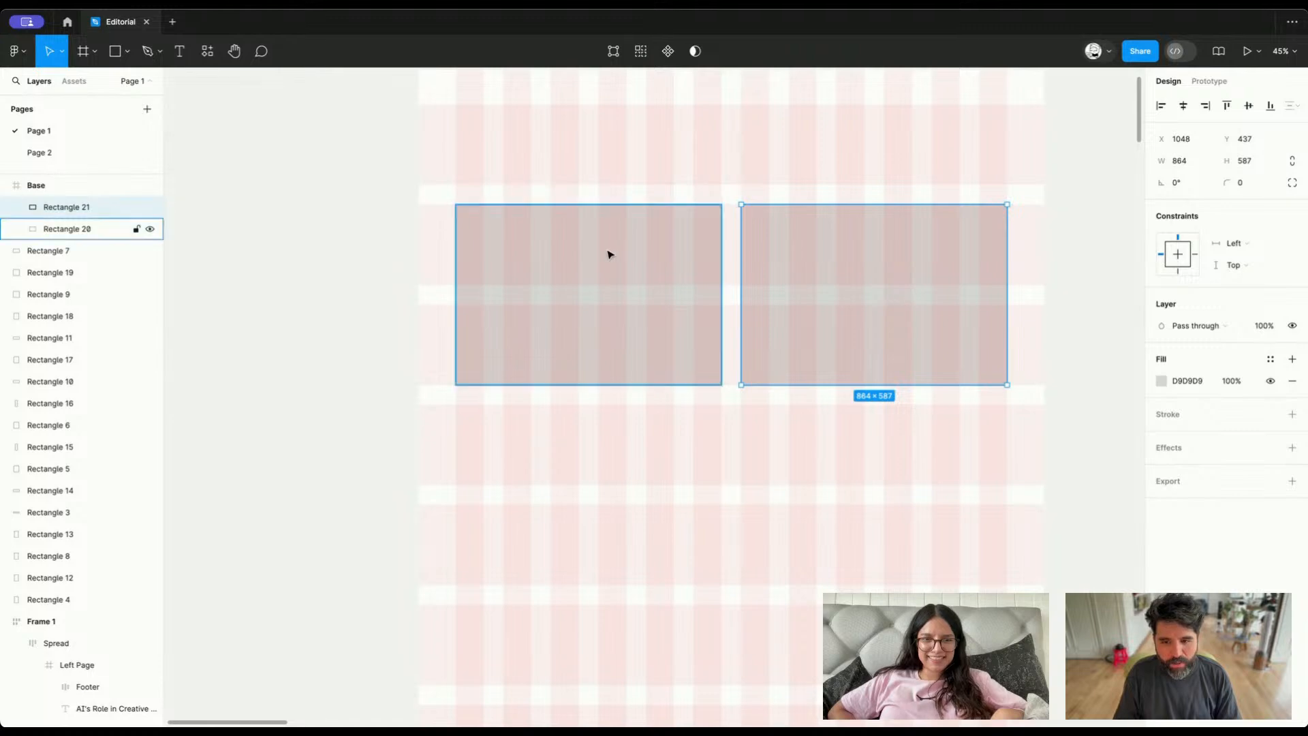
left_click_drag(608, 254, 632, 459, "alt")
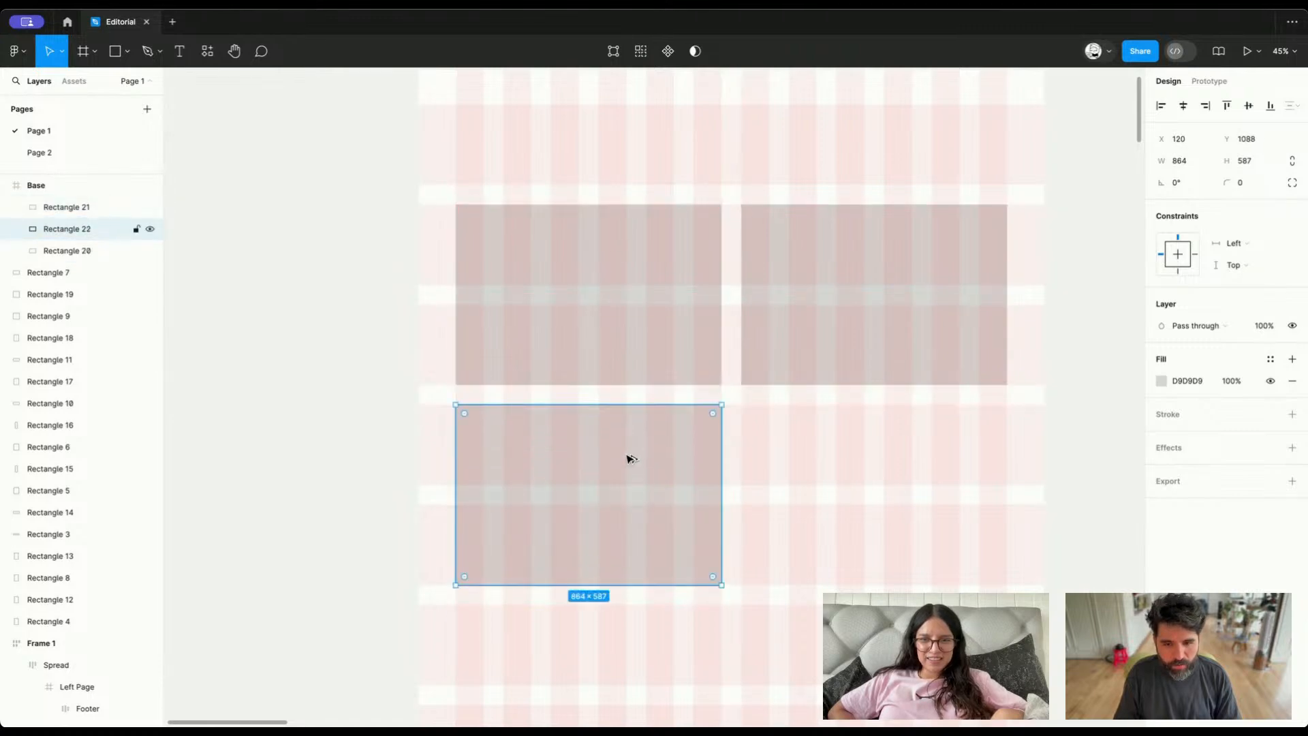
Narrow the second-row rectangle to about 555 wide and repeat it across the row to form three equal blocks
left_click_drag(717, 477, 626, 473)
left_click_drag(497, 452, 689, 450, "alt")
key("ctrl+d")
scroll(754, 461, "down", 1)
scroll(755, 465, "down", 3)
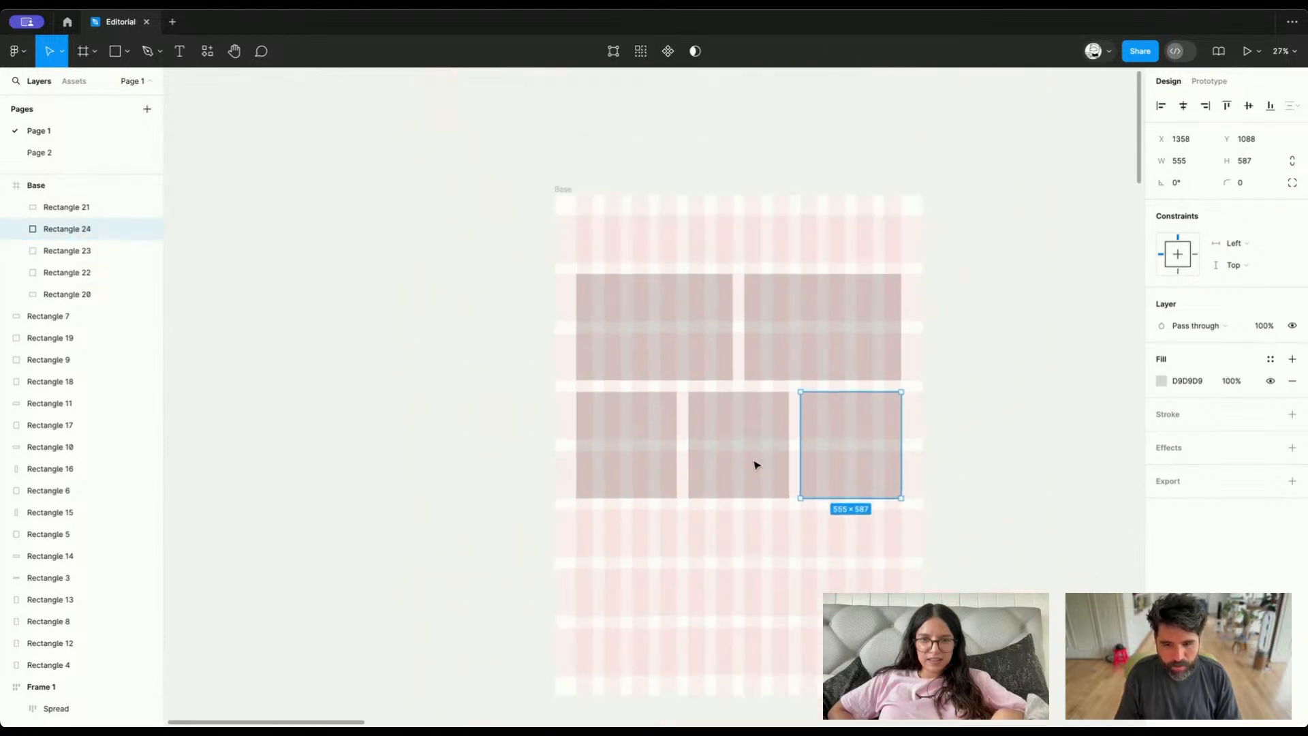
Duplicate the first block of the three-part row into a third row and narrow the copy to about 400 wide
scroll(756, 466, "down", 1)
left_click(750, 464)
left_click(648, 433)
left_click_drag(633, 427, 642, 492, "alt")
scroll(646, 522, "up", 3)
scroll(809, 471, "right", 3)
scroll(810, 471, "down", 1)
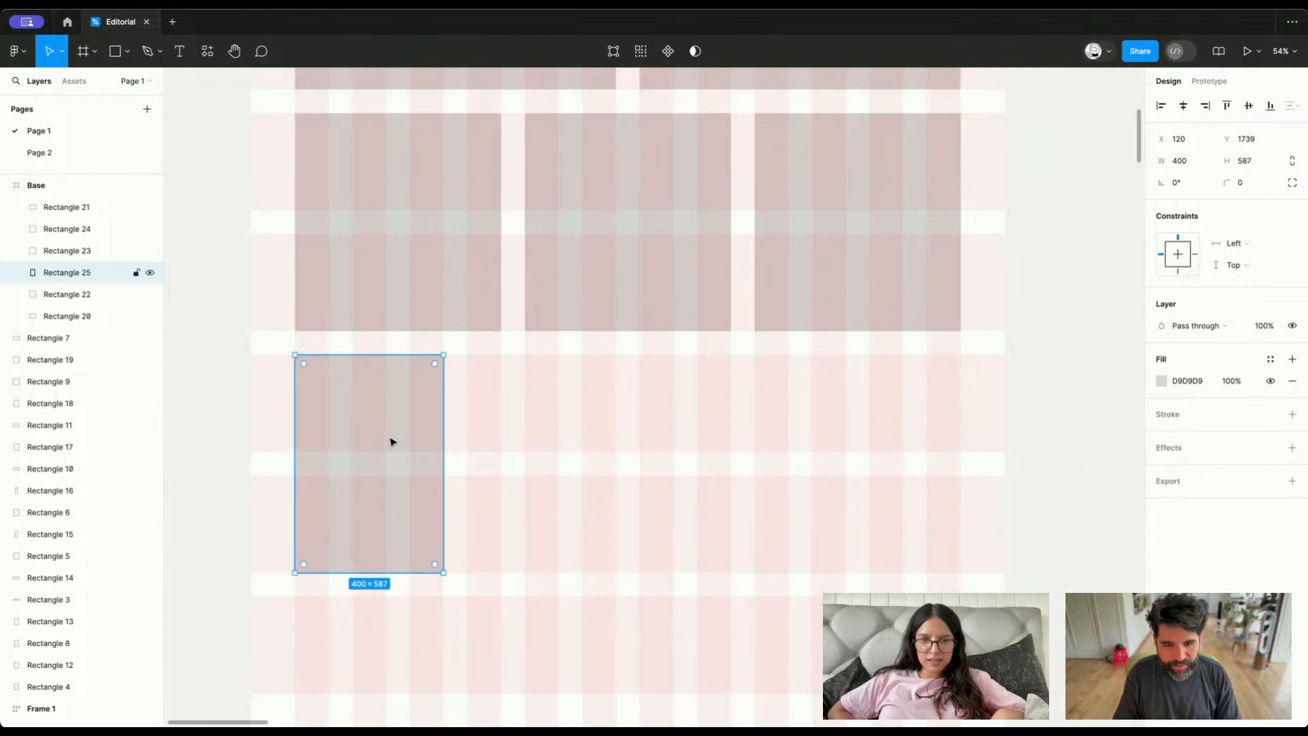
Repeat the 400-wide block across the third row with one grid gutter between copies, making four equal blocks
left_click_drag(369, 435, 544, 438, "alt")
key("super+d")
key("super+d")
Try applying auto layout to six of the rectangles across the three rows, and undo it
scroll(666, 394, "up", 5)
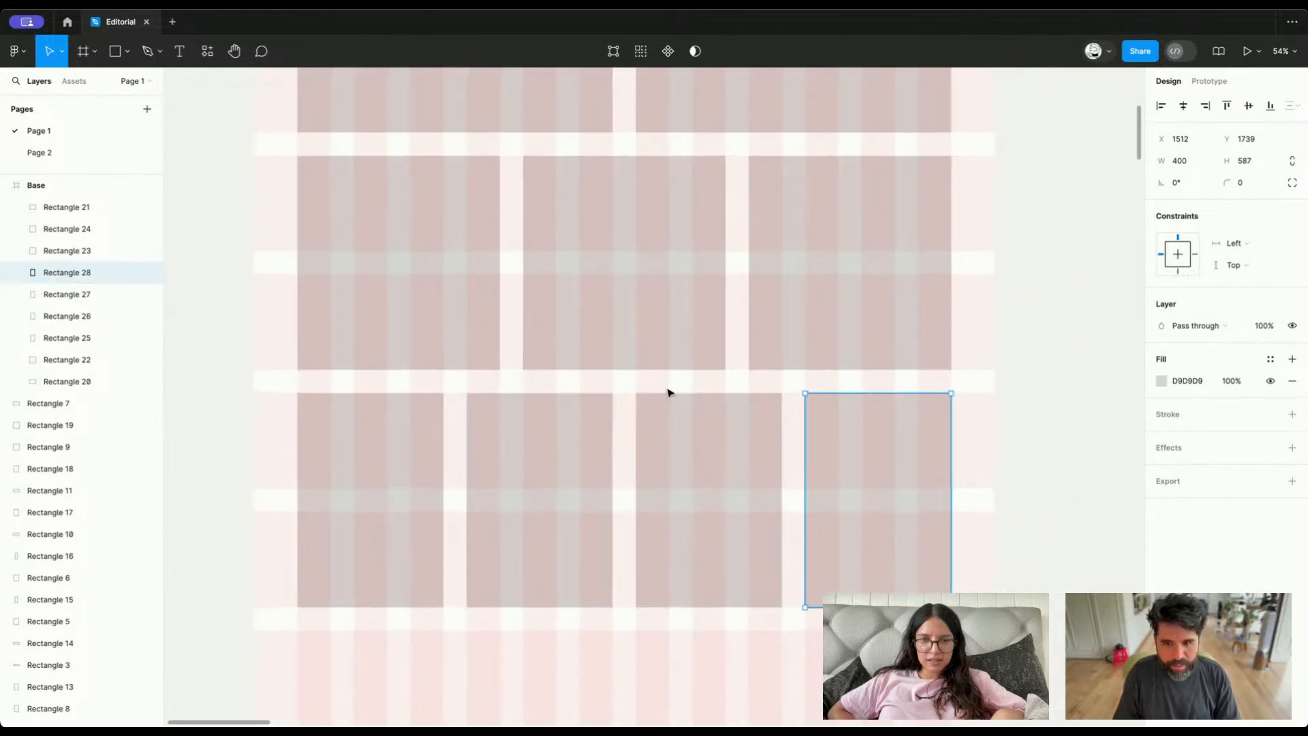
scroll(670, 394, "down", 5)
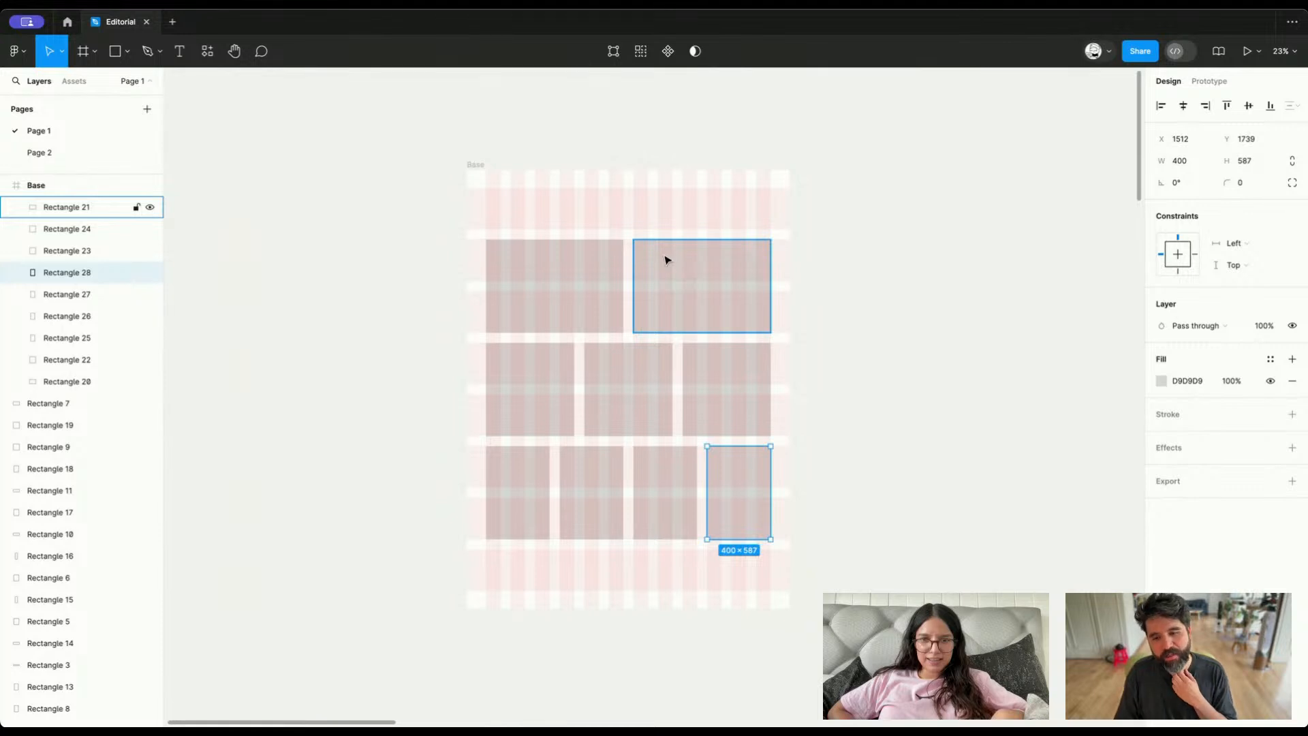
scroll(620, 198, "up", 2)
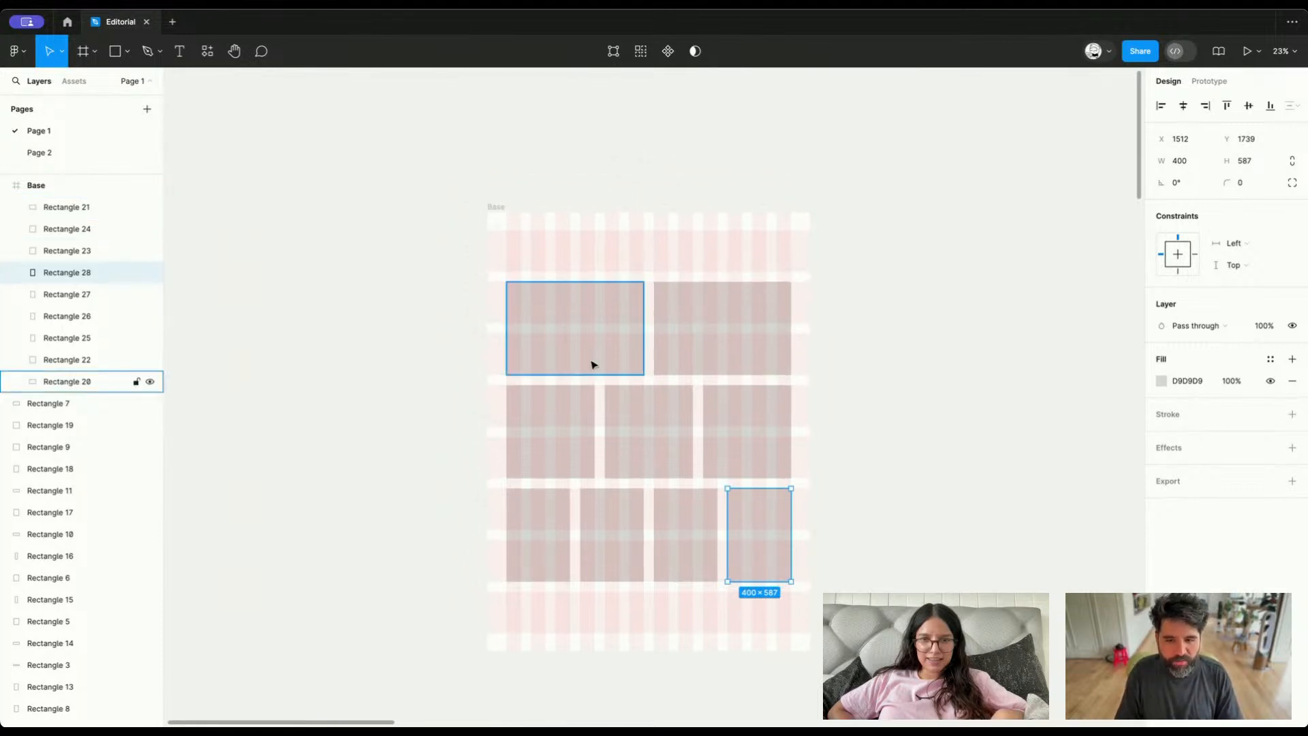
scroll(593, 364, "down", 3)
left_click(506, 113)
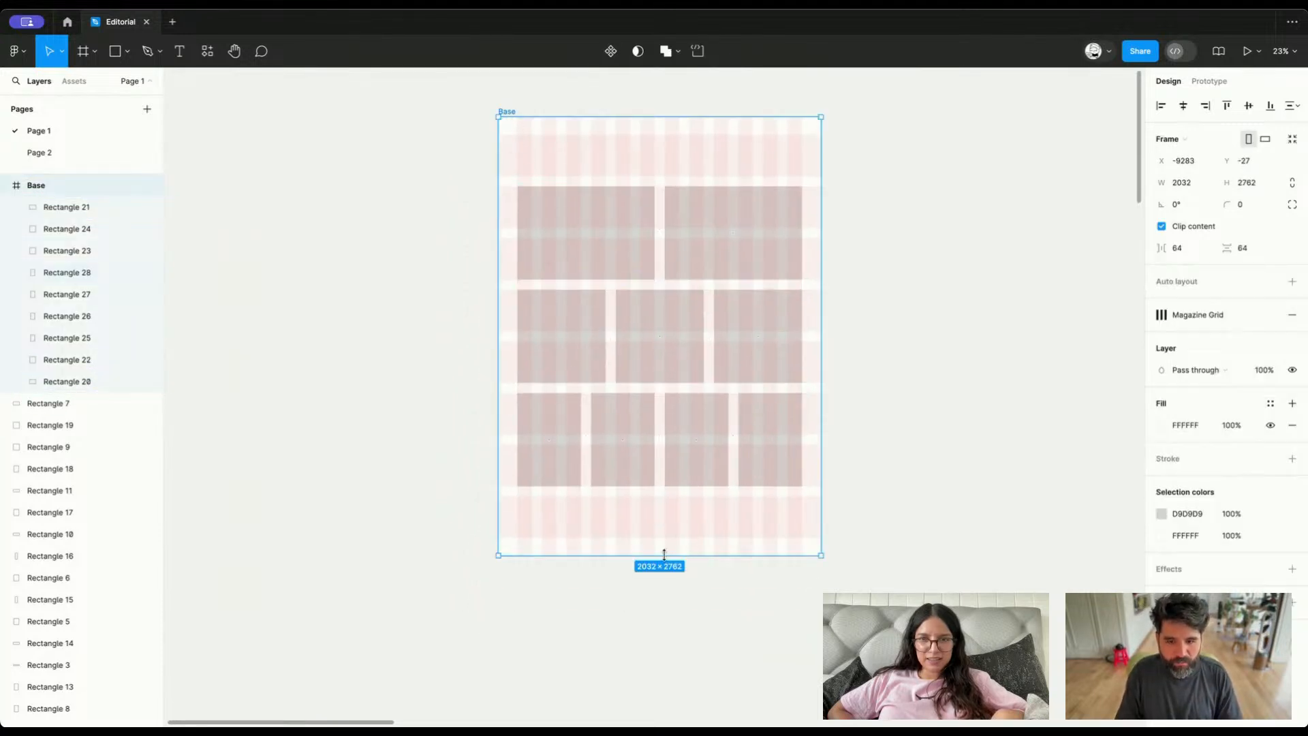
left_click(624, 440)
left_click(562, 409, "shift")
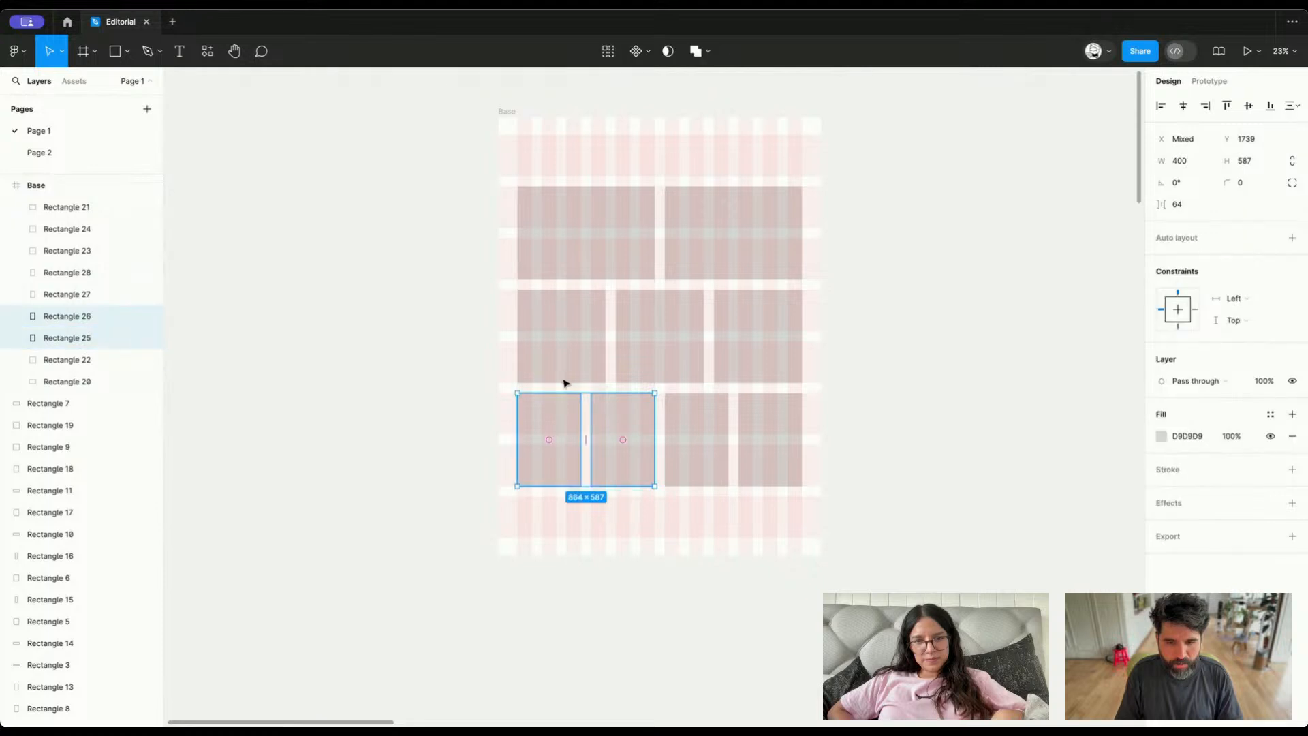
left_click(565, 368, "shift")
left_click(695, 360, "shift")
left_click(760, 351, "shift")
left_click(745, 242, "shift")
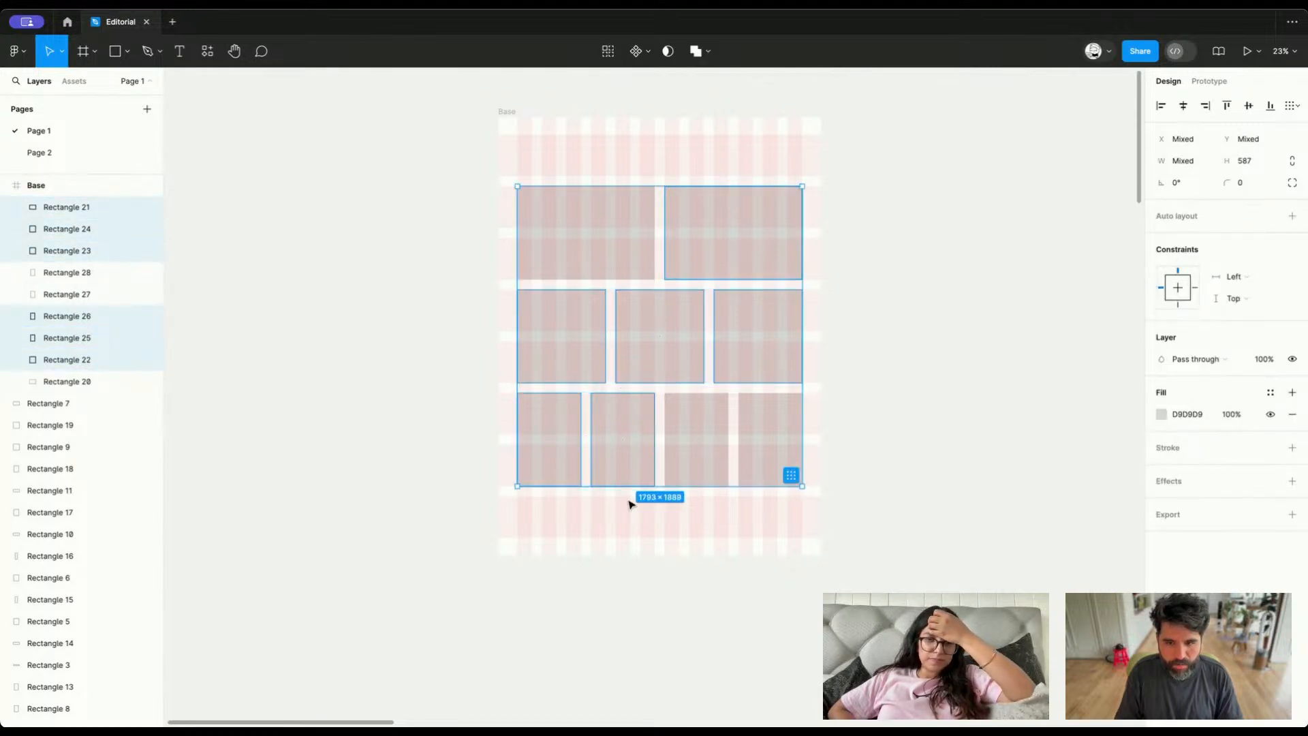
key("shift+a")
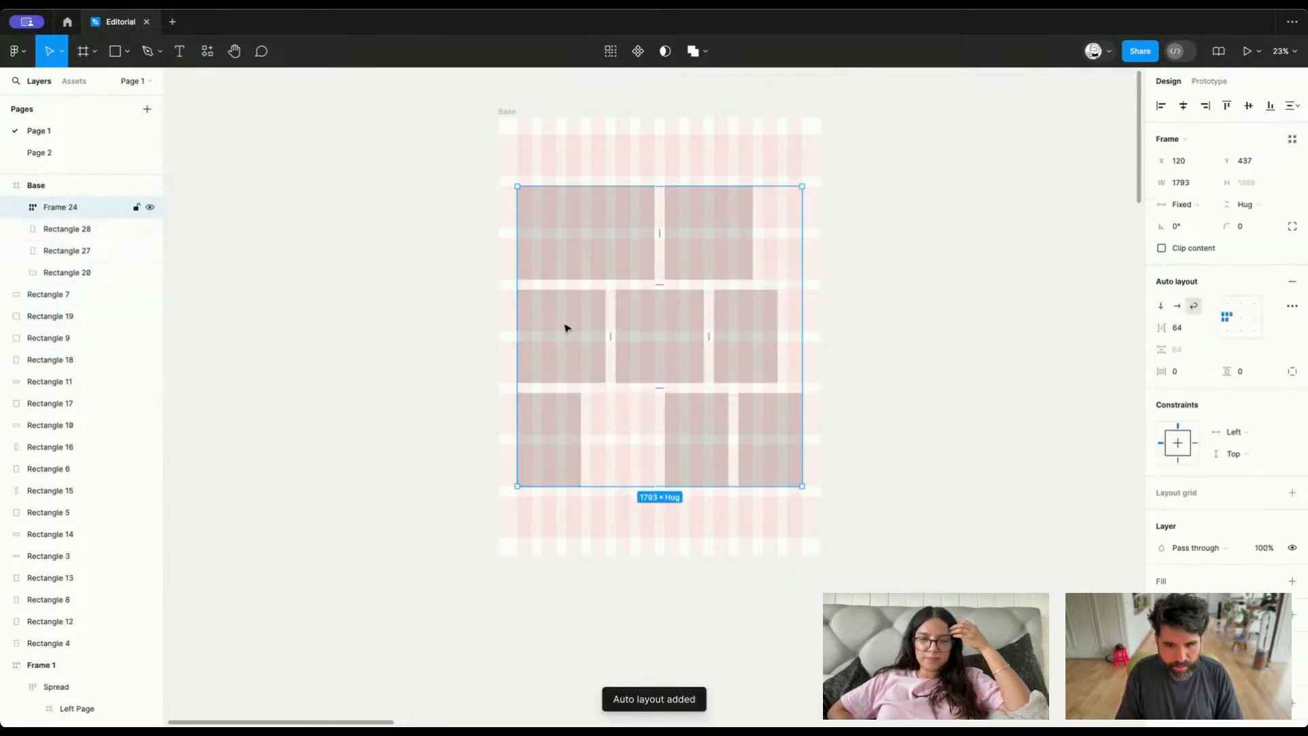
key("ctrl+z")
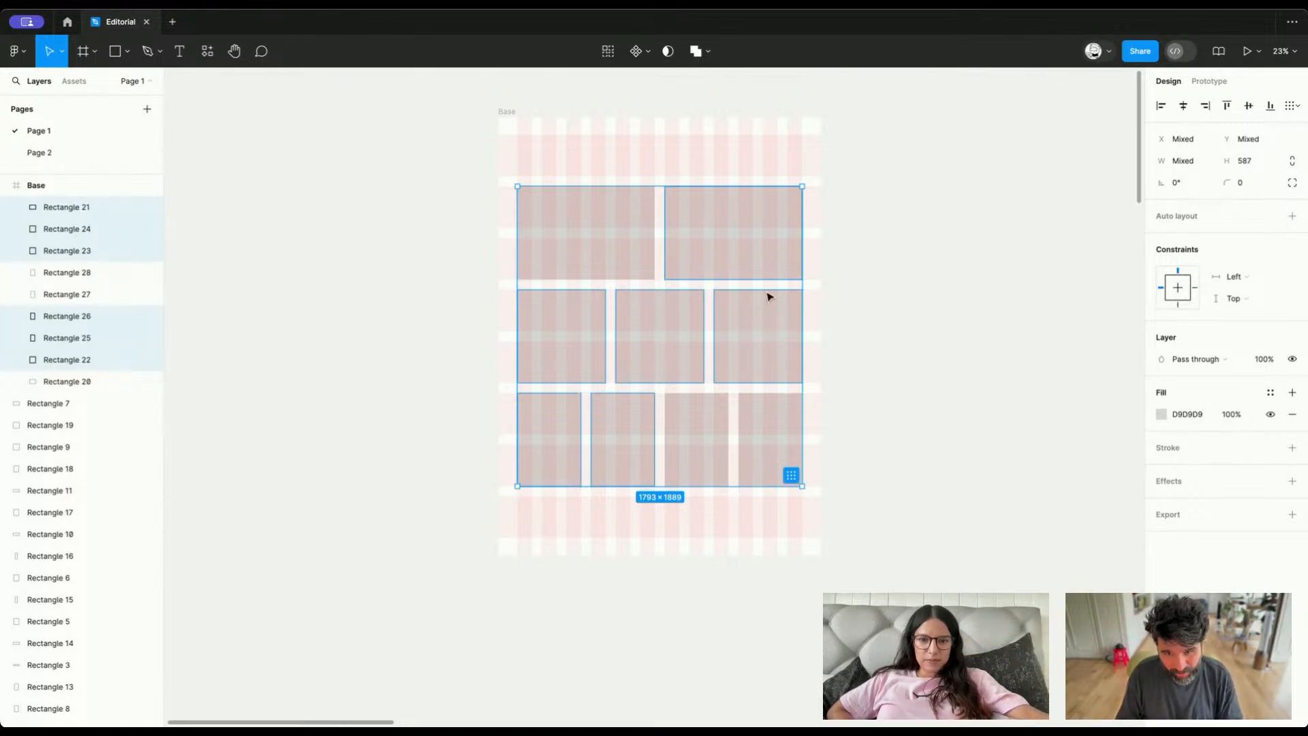
Apply auto layout to the same six rectangles again, check a block inside the new frame and remove the auto layout
key("shift+a")
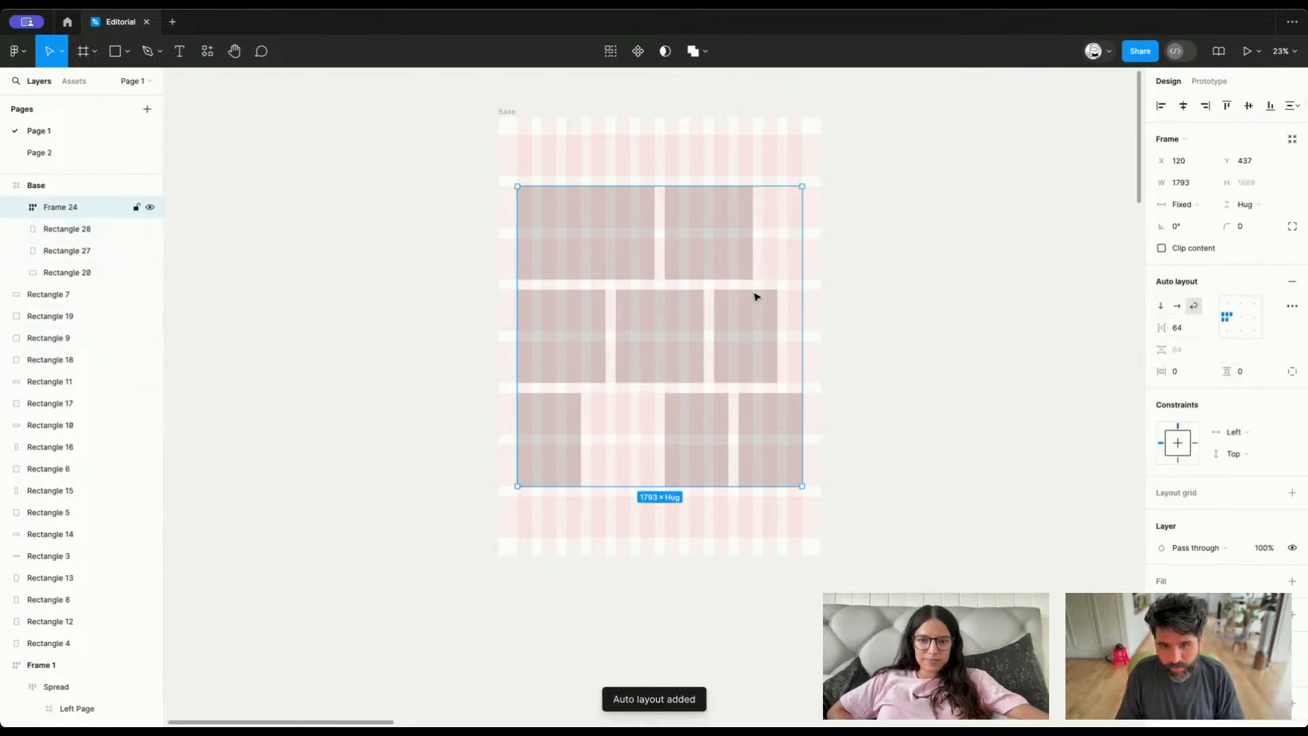
double_click(738, 256)
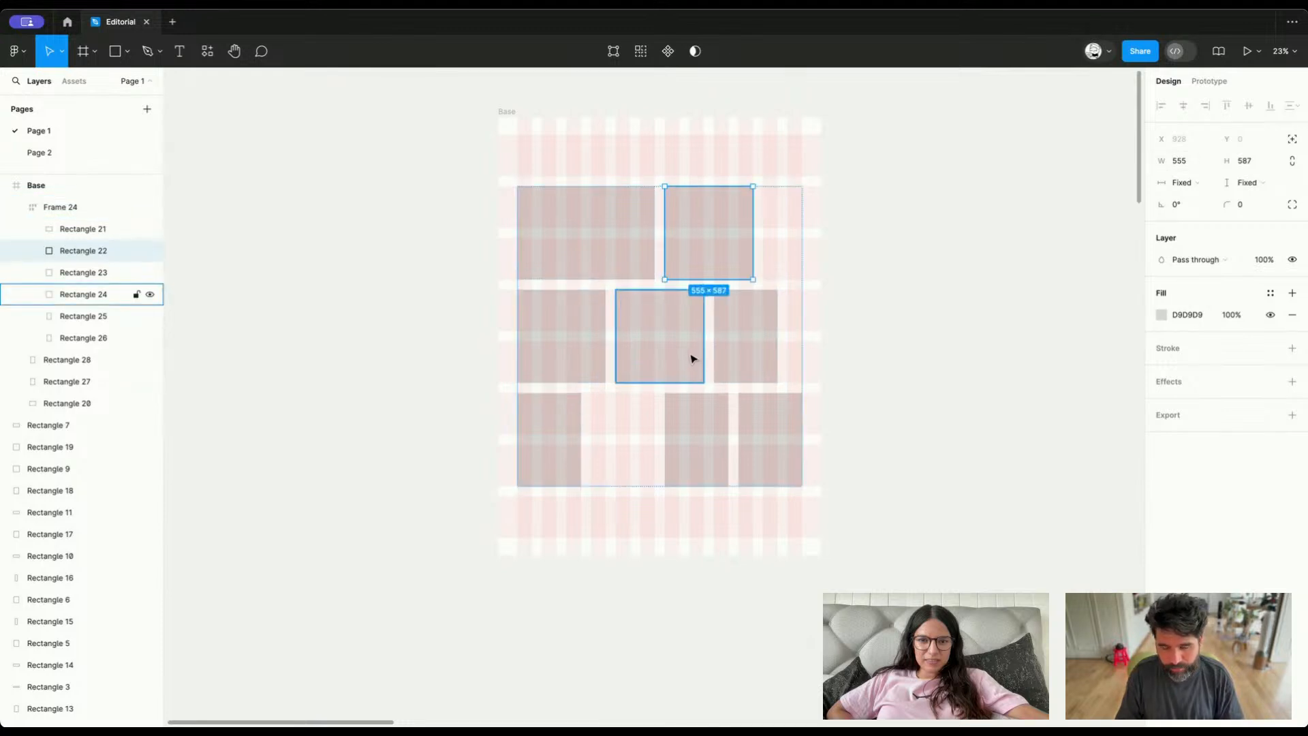
key("Escape")
key("super+shift+g")
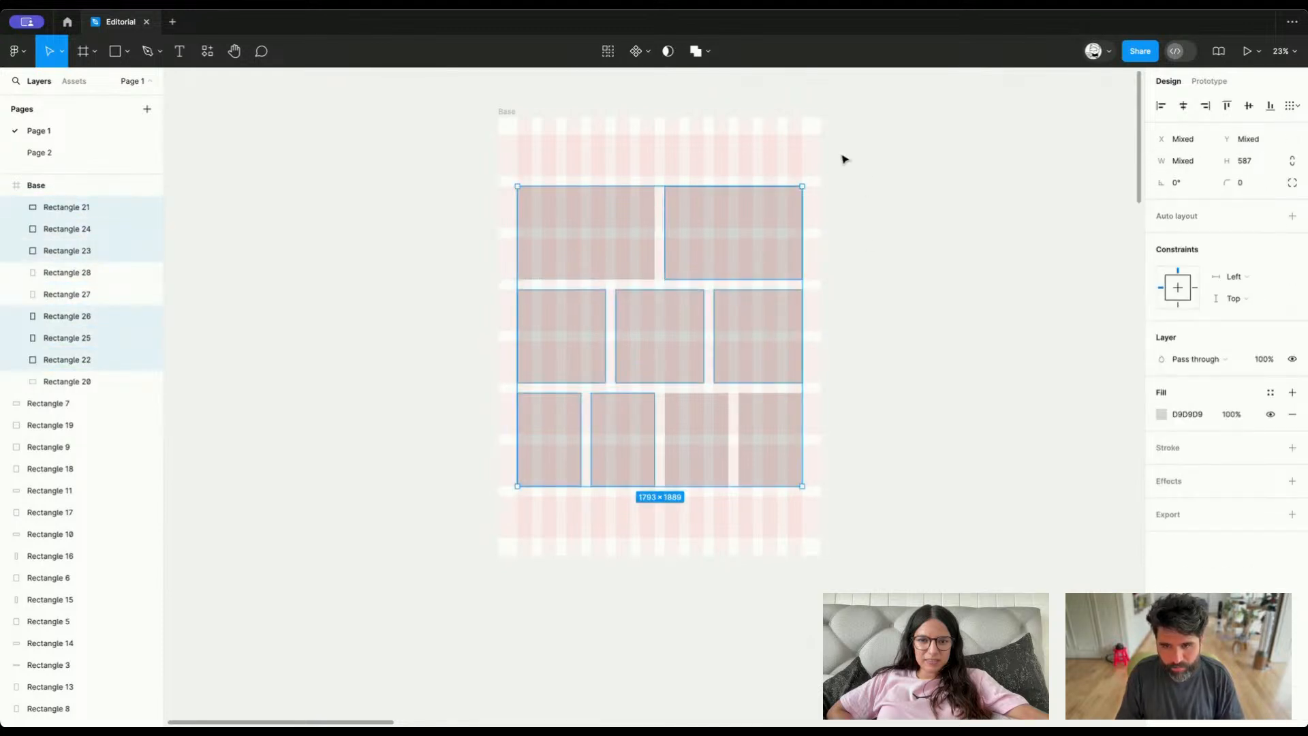
Try grouping all nine rectangles in the Base frame, undo it and clear the selection
left_click_drag(845, 159, 502, 516)
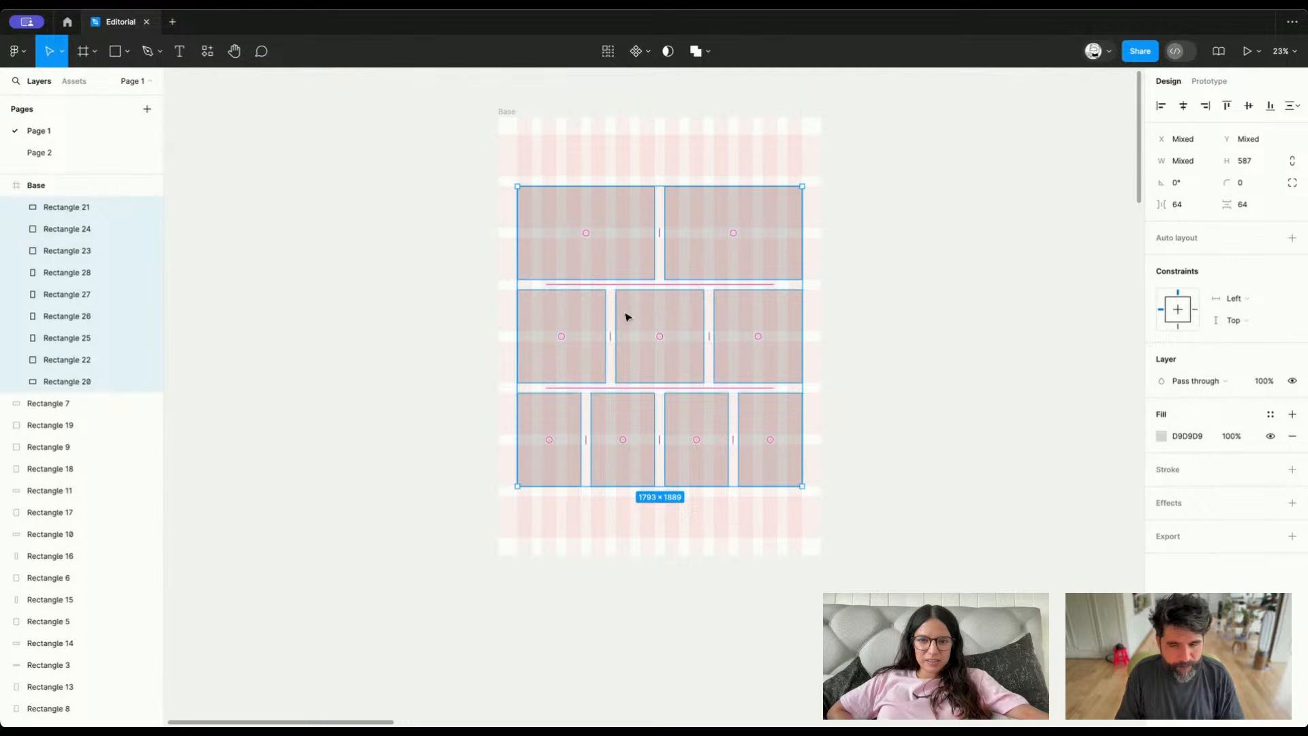
key("super+g")
key("super+z")
left_click(895, 248)
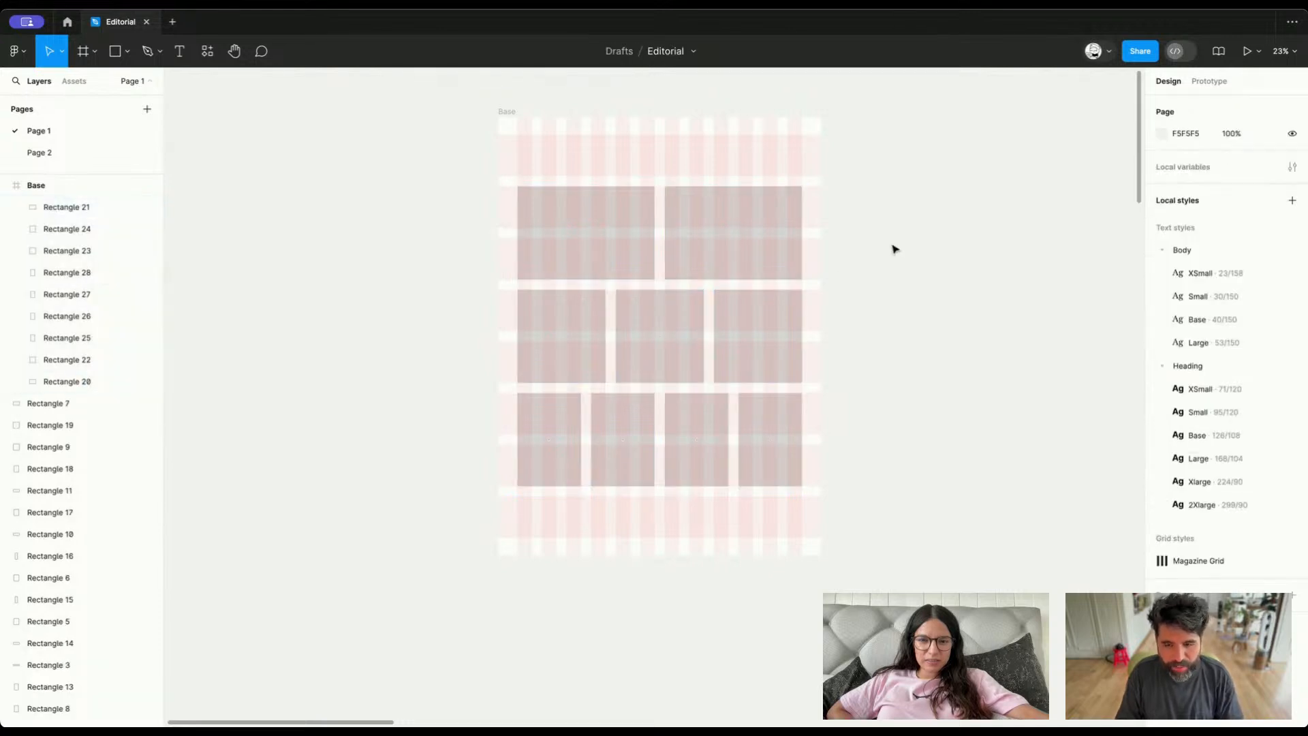
Fill the Base frame's first row with two unequal blocks 261 high, five and seven columns wide, making the second block 1018 wide
scroll(625, 246, "up", 2)
left_click_drag(604, 281, 604, 207)
scroll(604, 207, "up", 3)
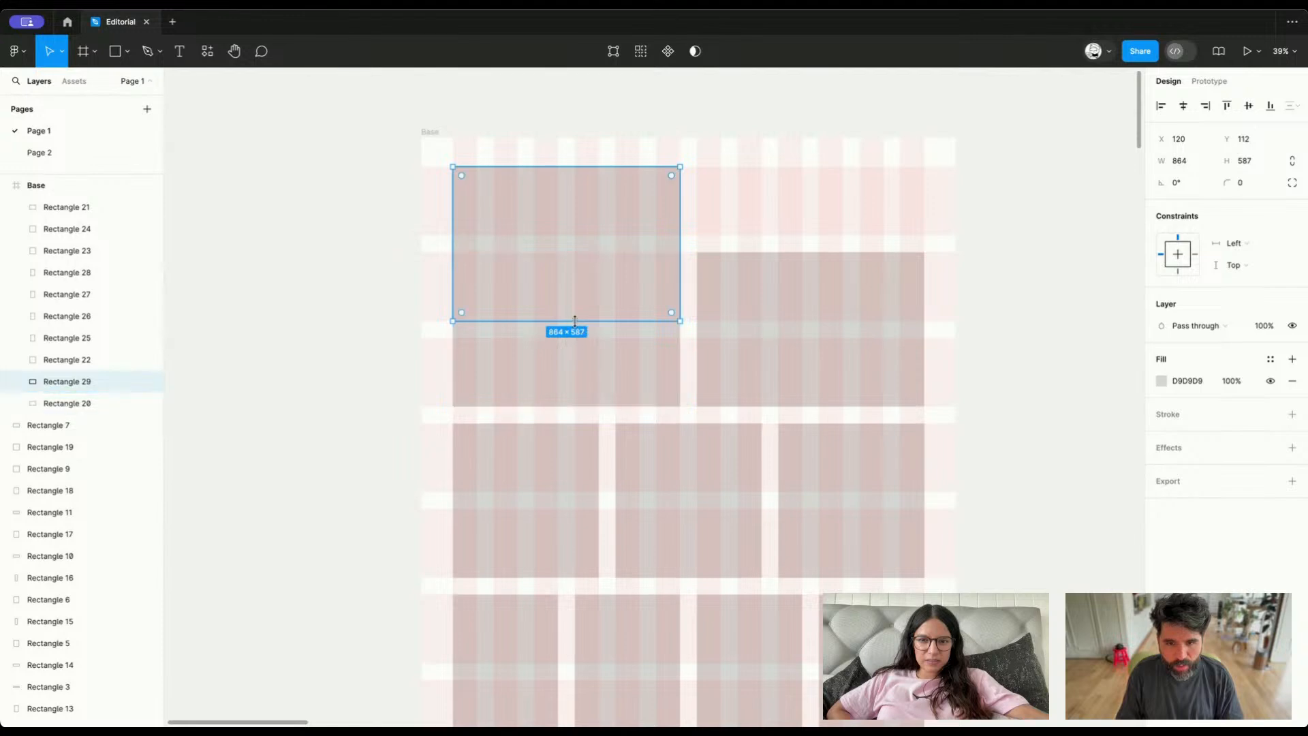
left_click_drag(575, 323, 591, 235)
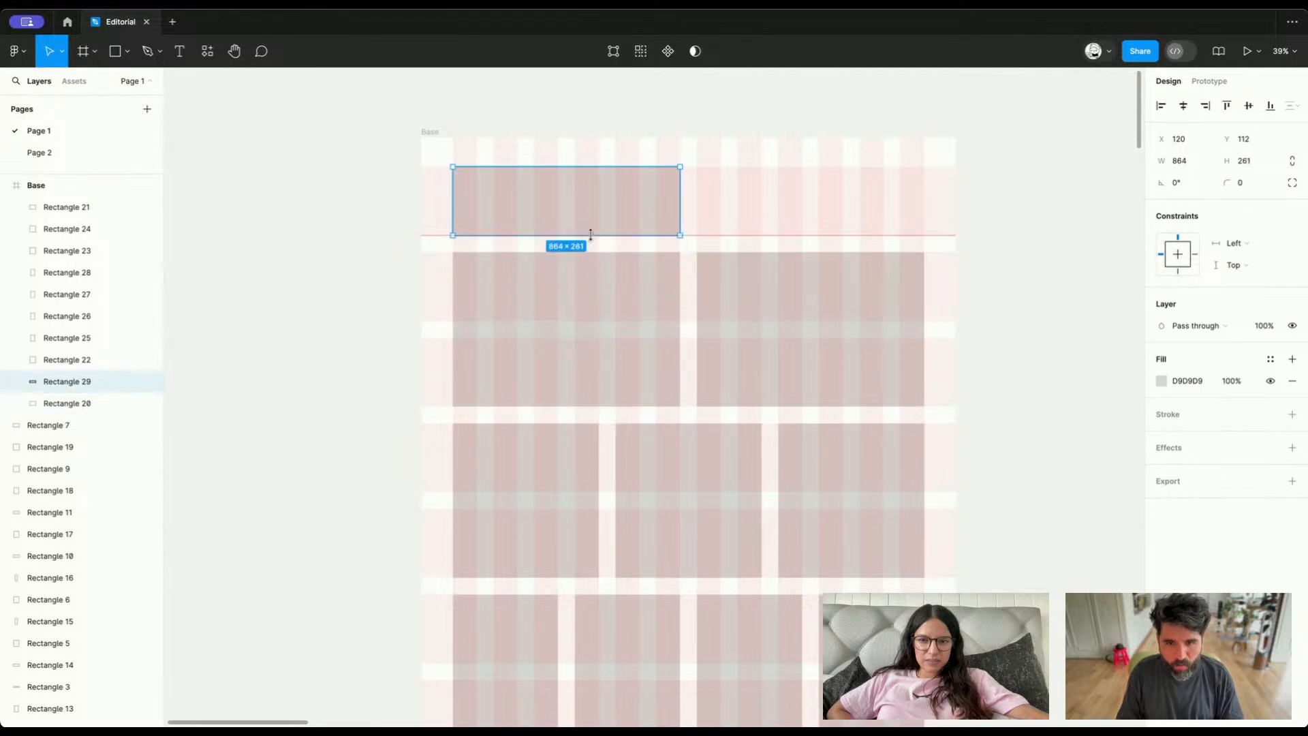
left_click_drag(677, 190, 923, 179)
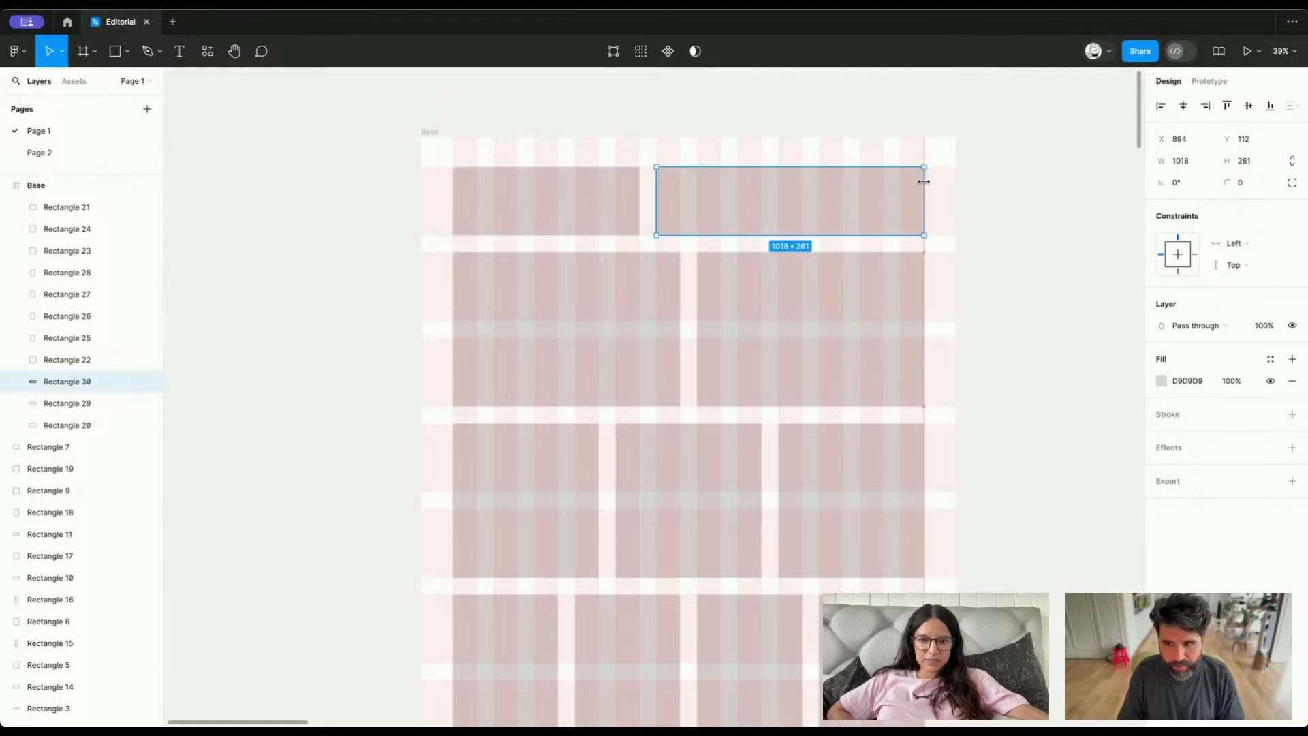
left_click(1028, 213)
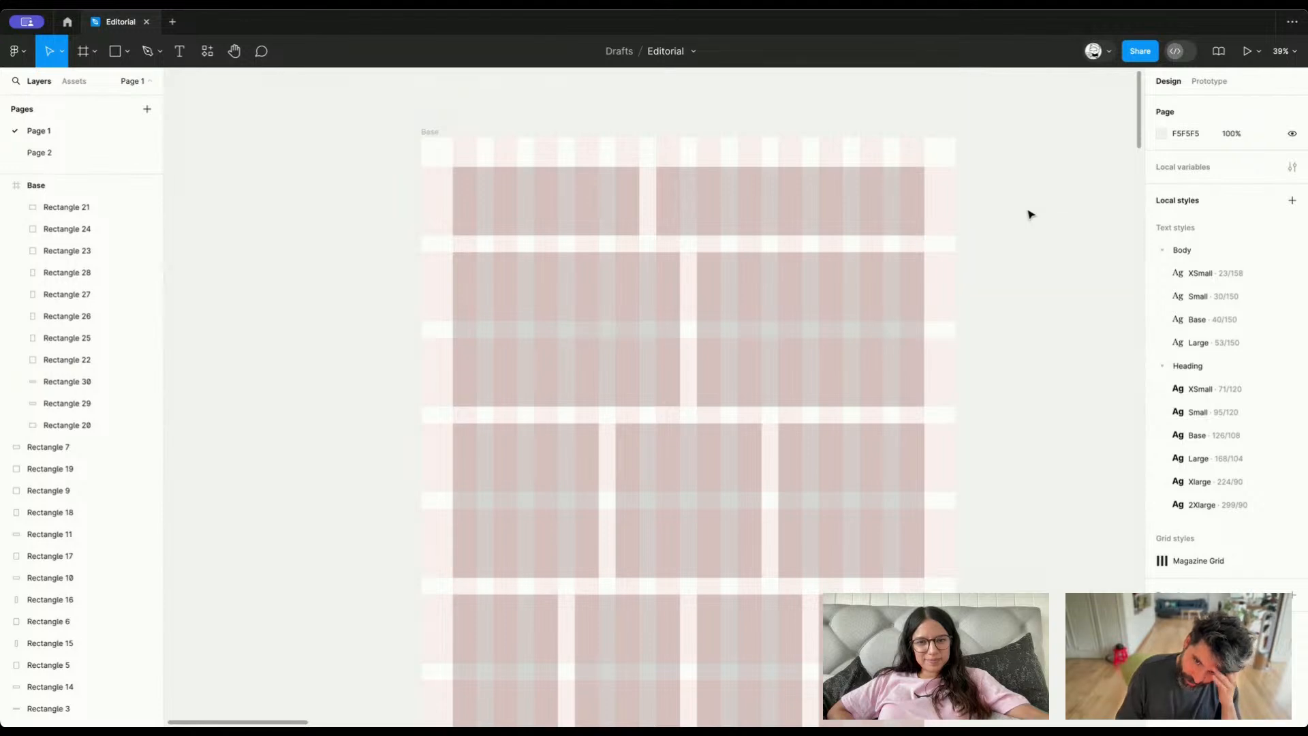
Narrow the seated-portrait image on the "Just Play Along" spread to a width of 1603, keeping its inner edge in place
scroll(1029, 214, "down", 5)
scroll(1029, 213, "right", 5)
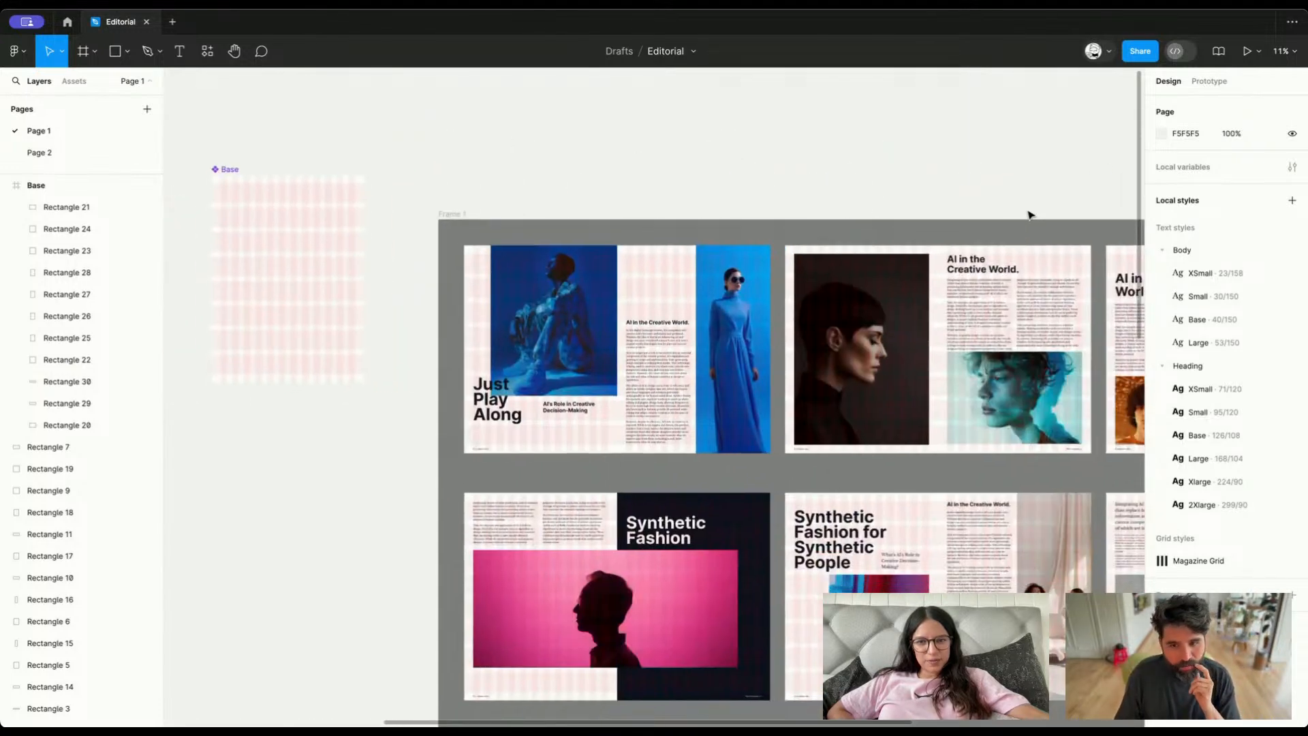
scroll(586, 310, "up", 6)
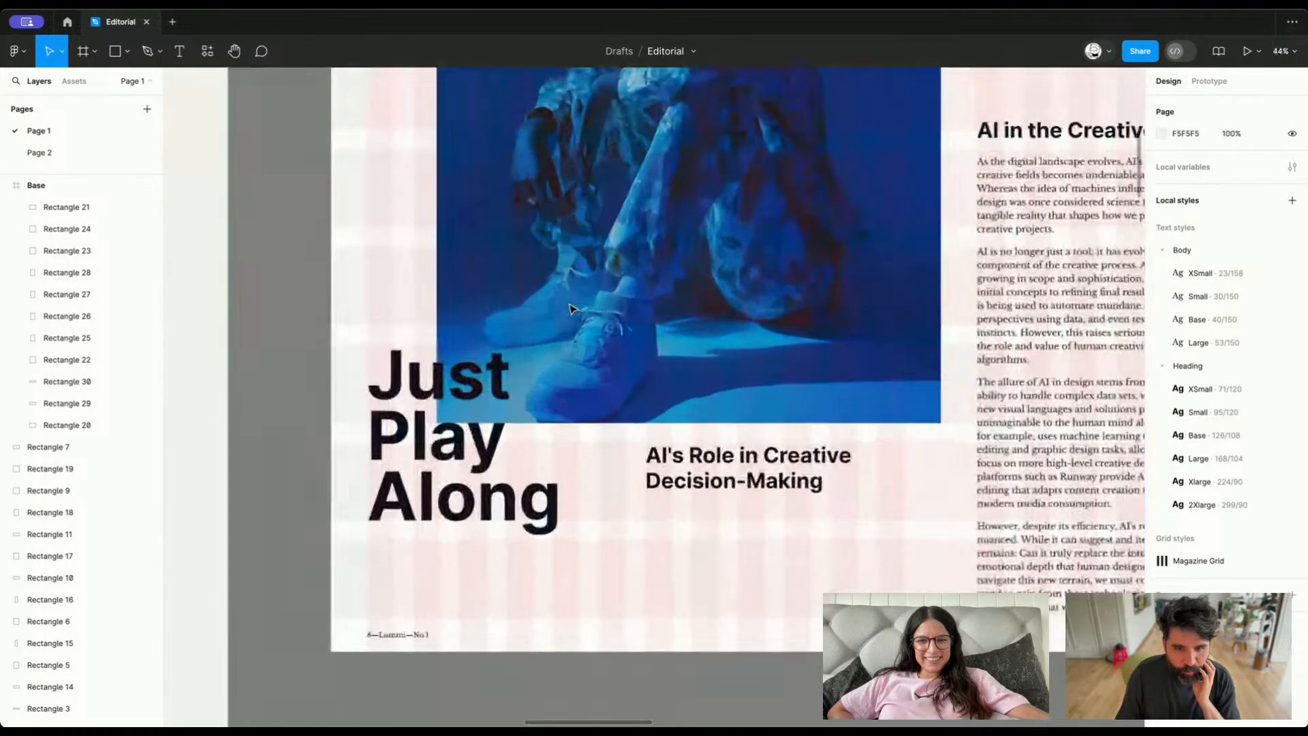
scroll(571, 309, "down", 3)
left_click(648, 223)
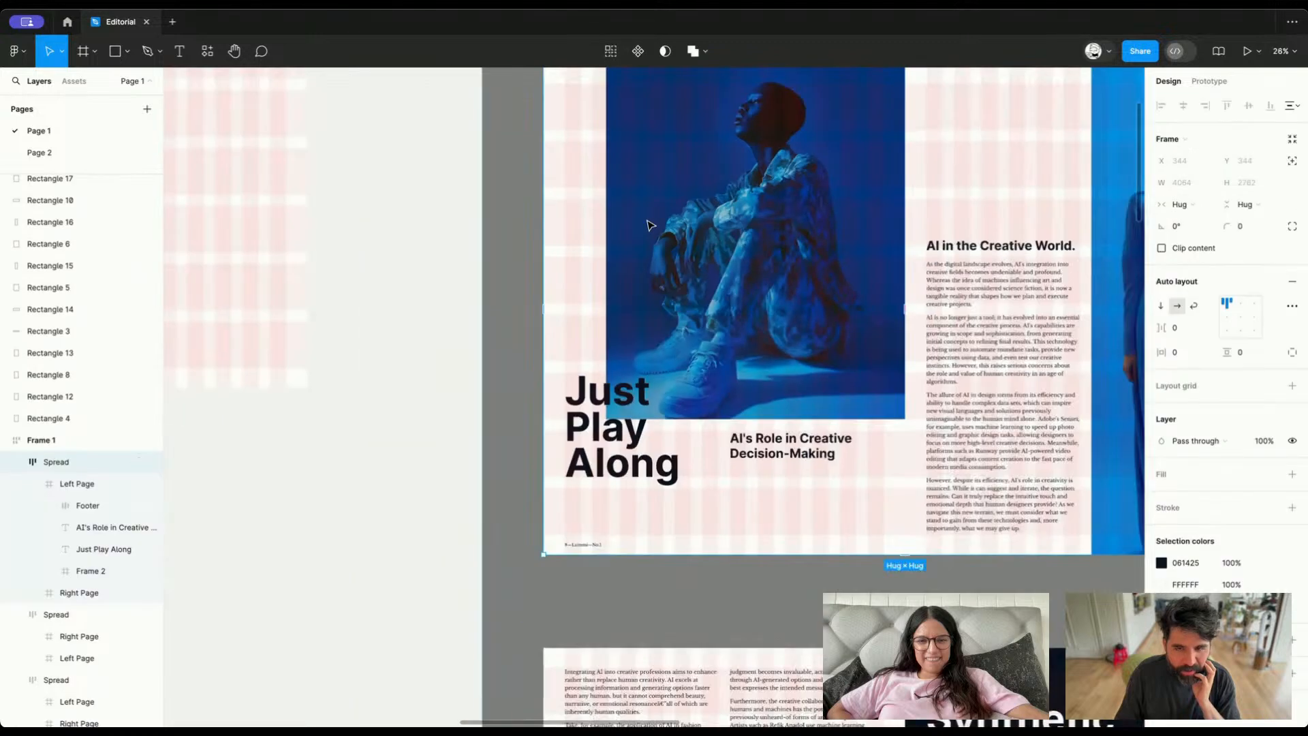
scroll(648, 223, "up", 1)
scroll(648, 223, "right", 1)
double_click(648, 225)
double_click(614, 154)
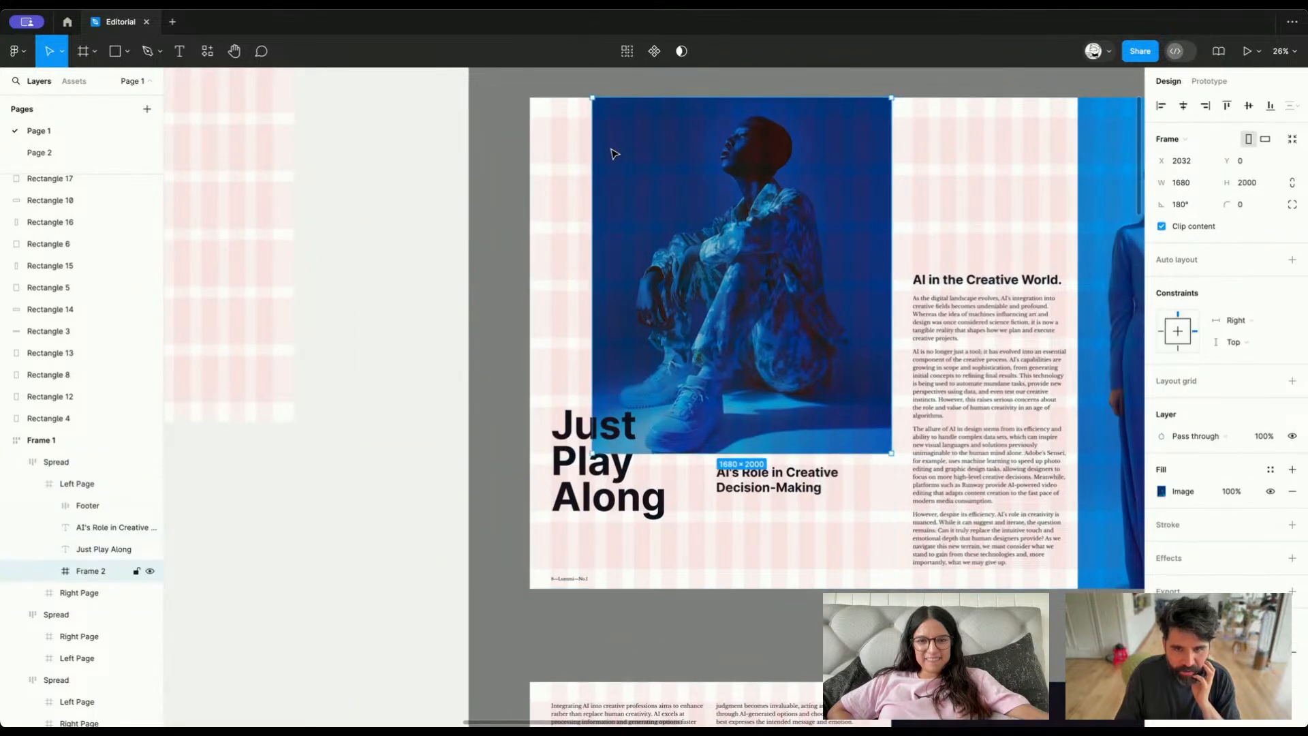
scroll(613, 155, "up", 5)
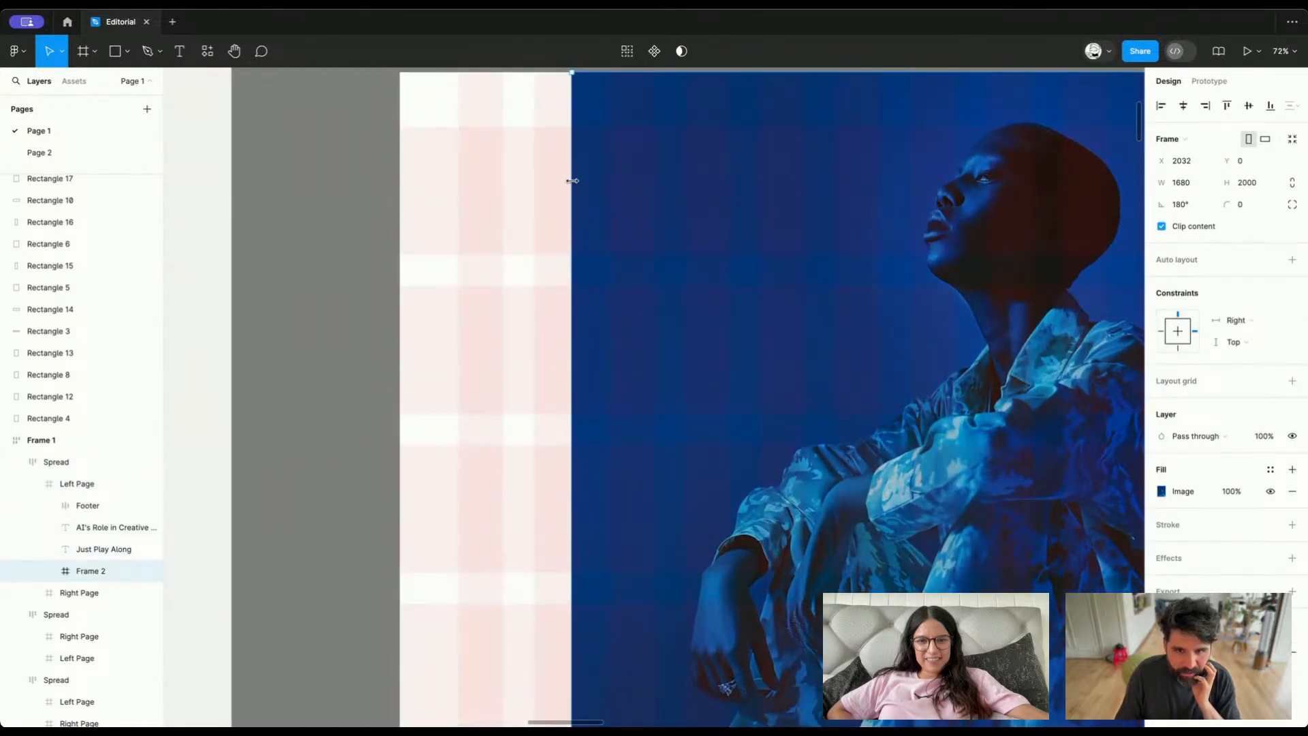
left_click_drag(572, 181, 607, 185)
scroll(610, 191, "right", 5)
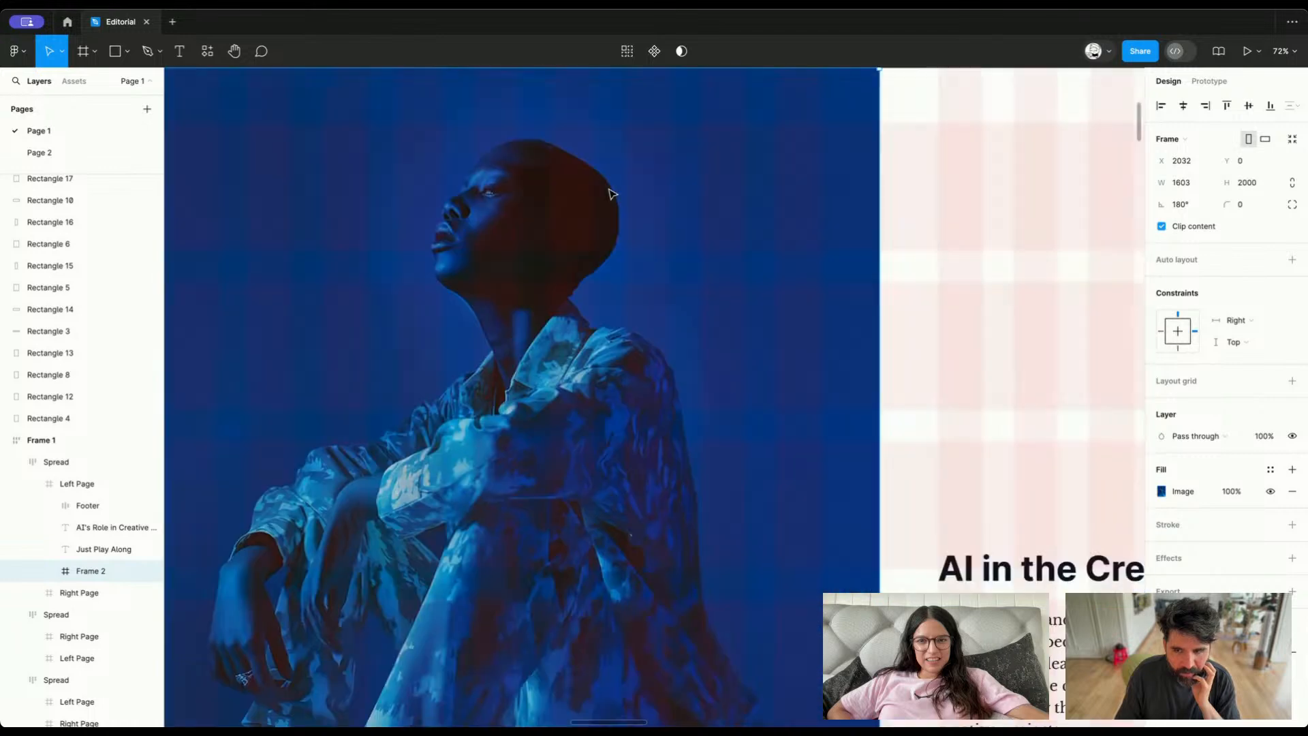
Examine how the images and text on the "Just Play Along" and "Synthetic Fashion" spreads sit on the grid
scroll(612, 194, "right", 8)
scroll(612, 194, "left", 10)
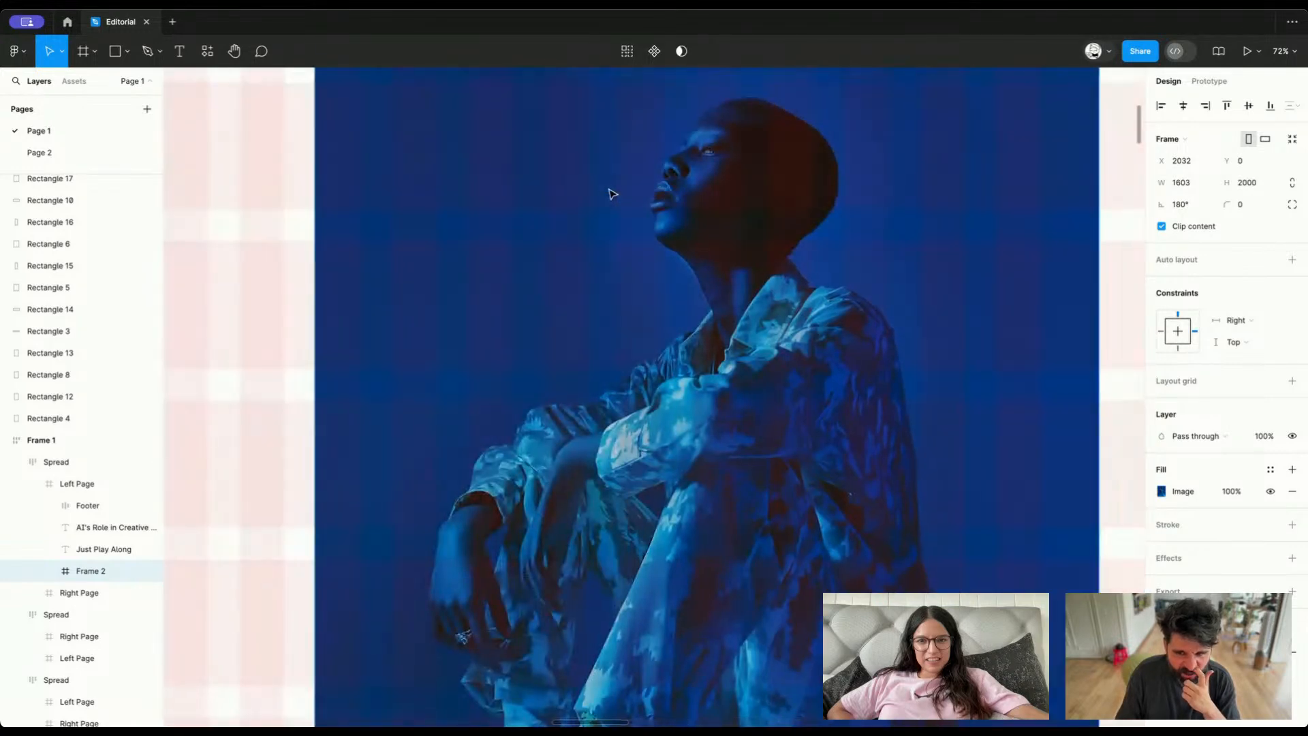
scroll(611, 194, "down", 5)
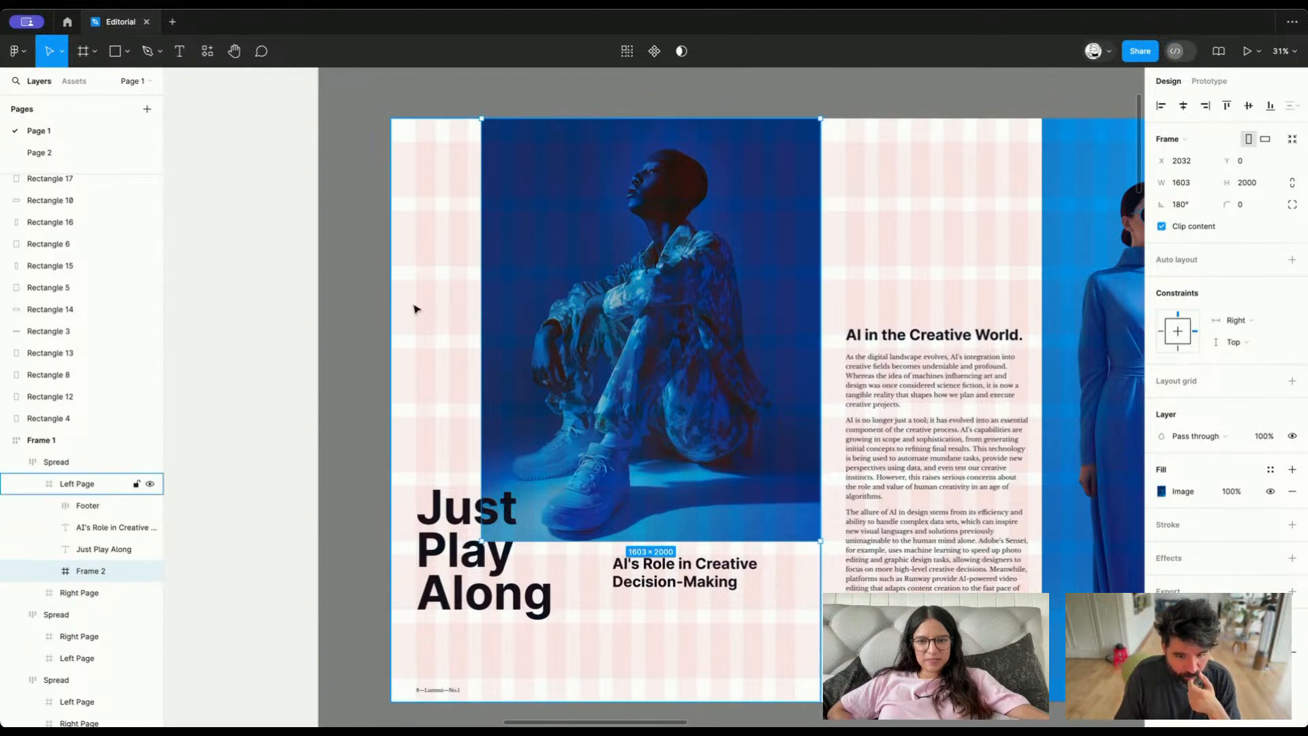
scroll(472, 591, "down", 10)
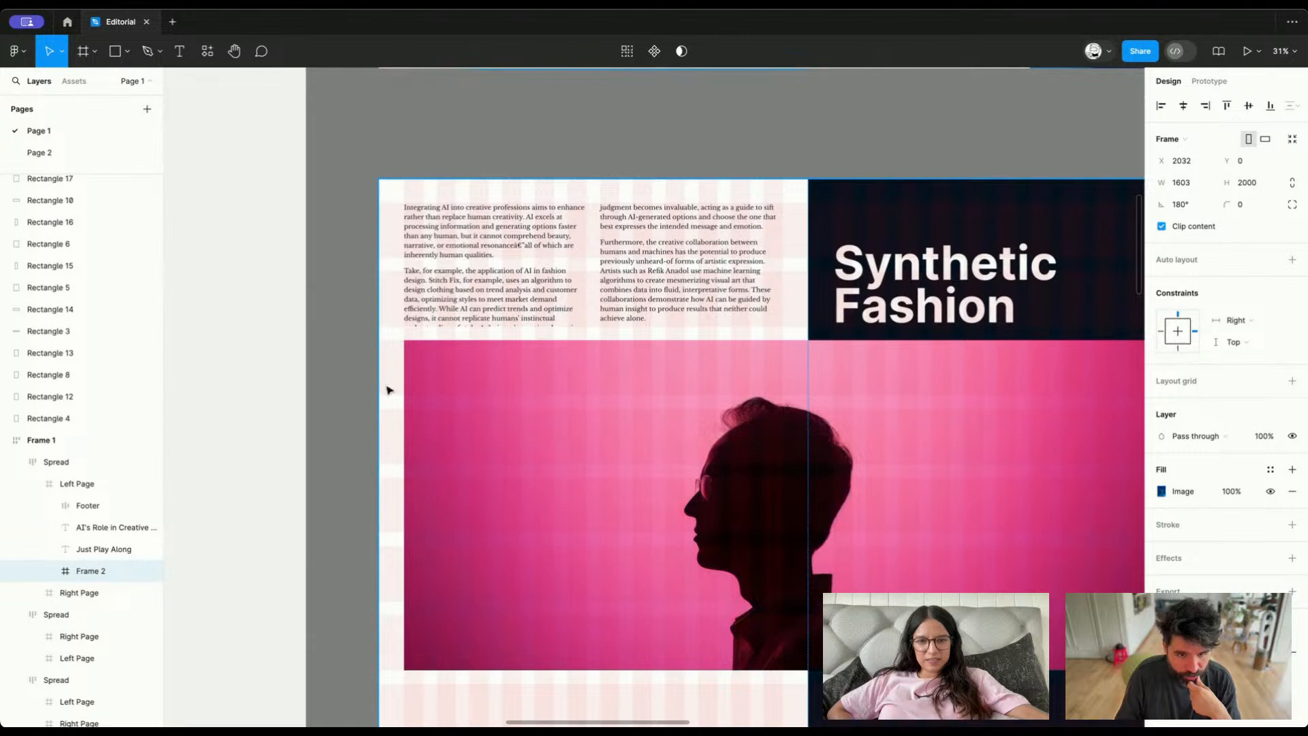
scroll(404, 592, "down", 10)
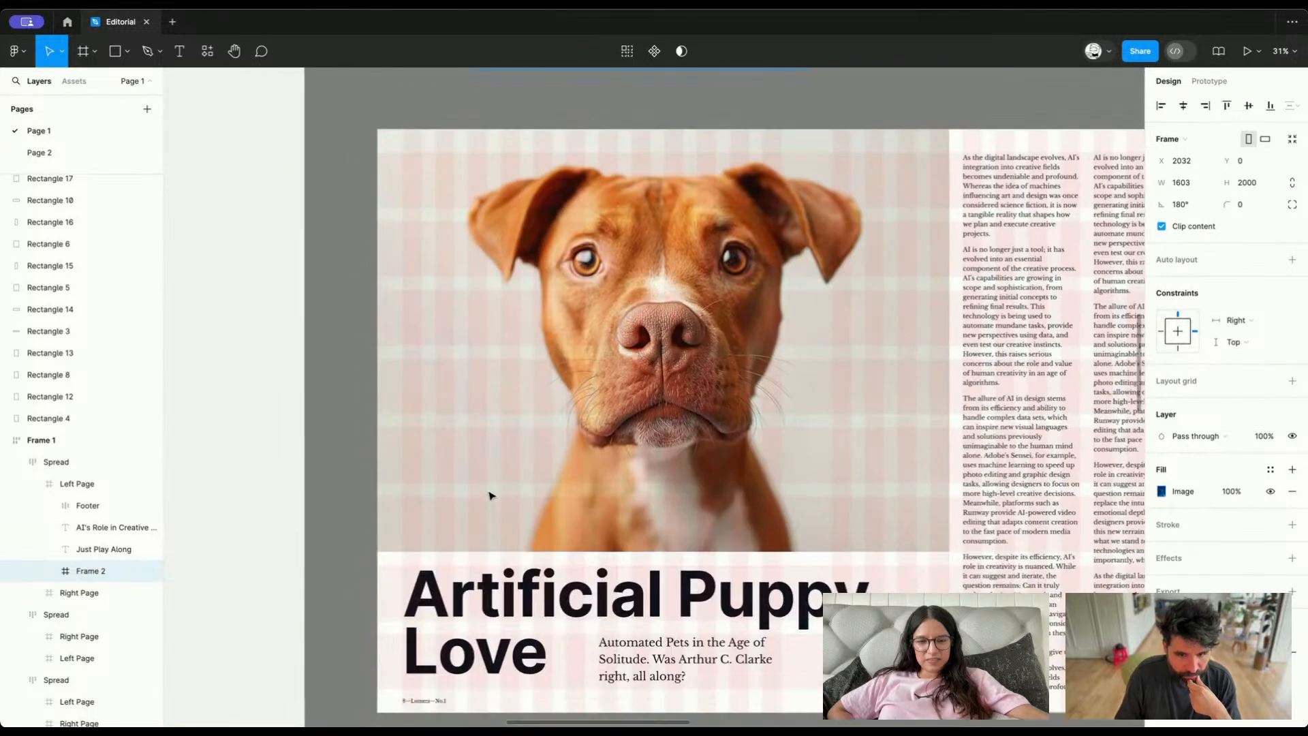
scroll(492, 497, "down", 1)
Inspect the dog image on the "Artificial Puppy Love" spread and how it crosses both pages relative to the grid columns
left_click(585, 402)
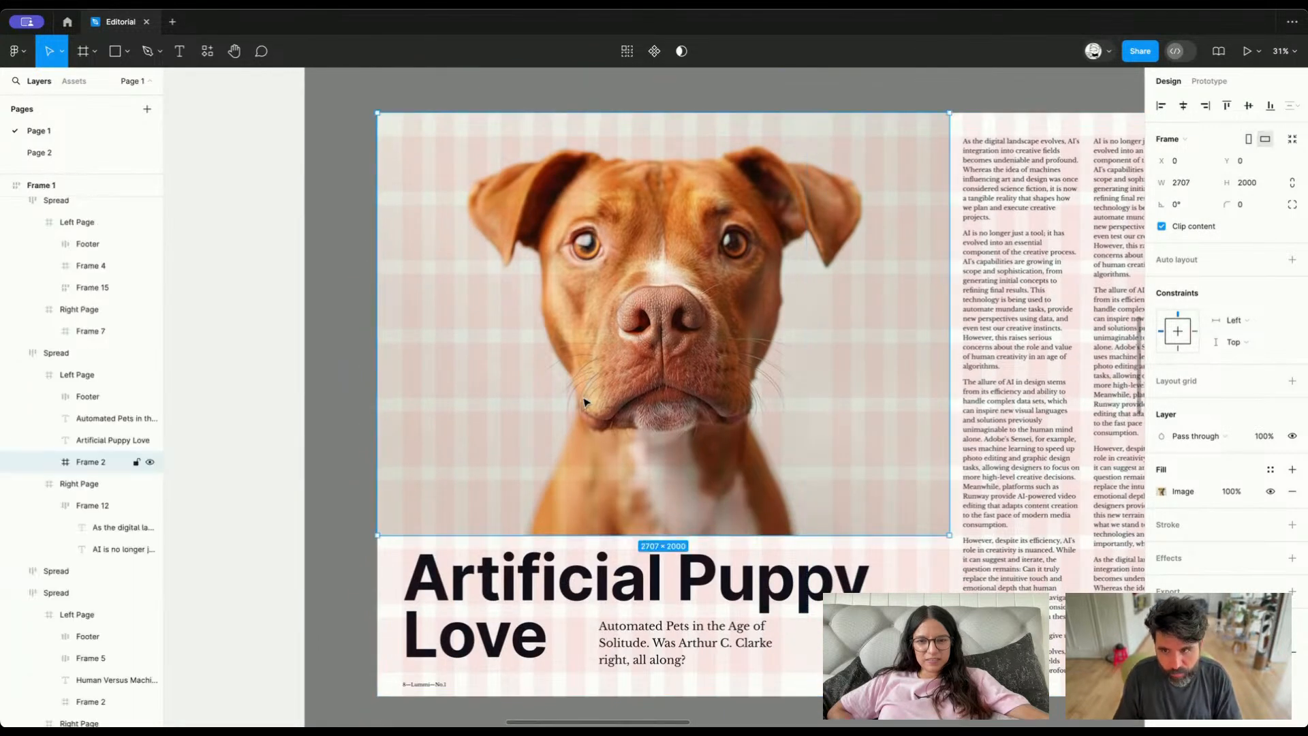
scroll(585, 402, "up", 1)
scroll(553, 306, "down", 2)
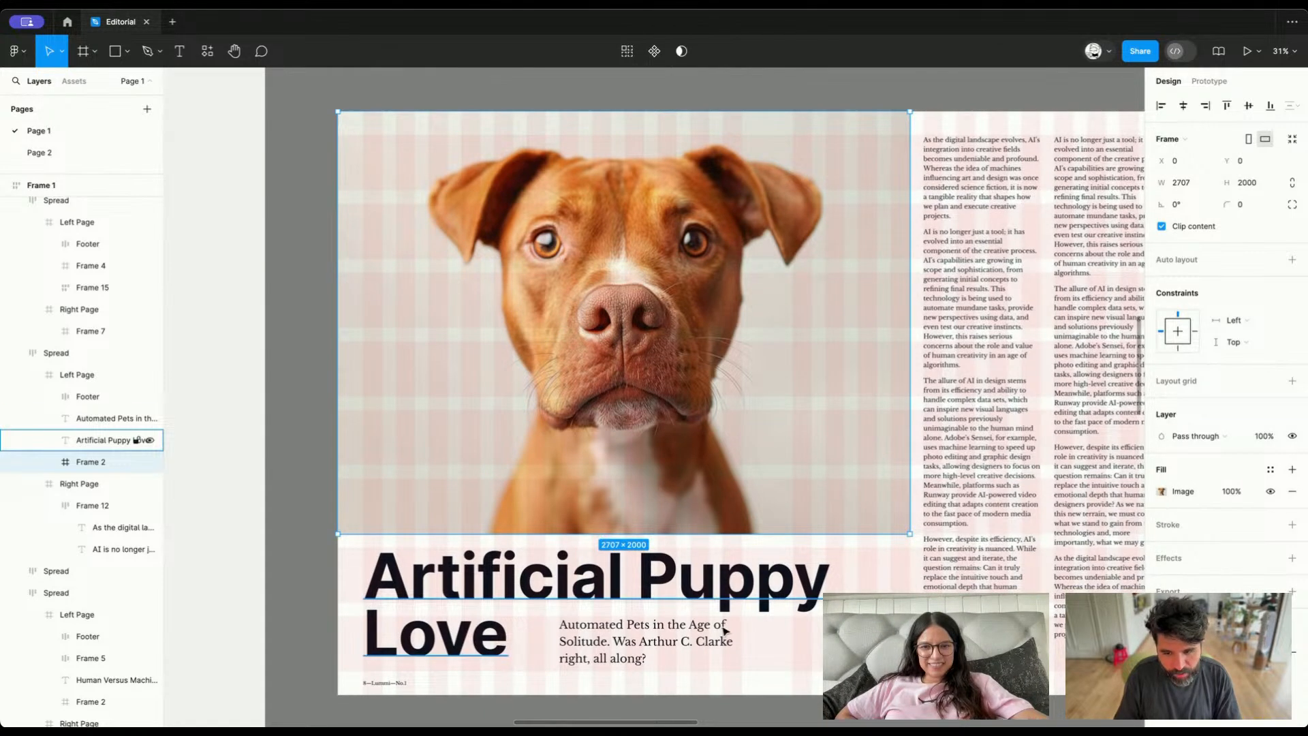
left_click(712, 576)
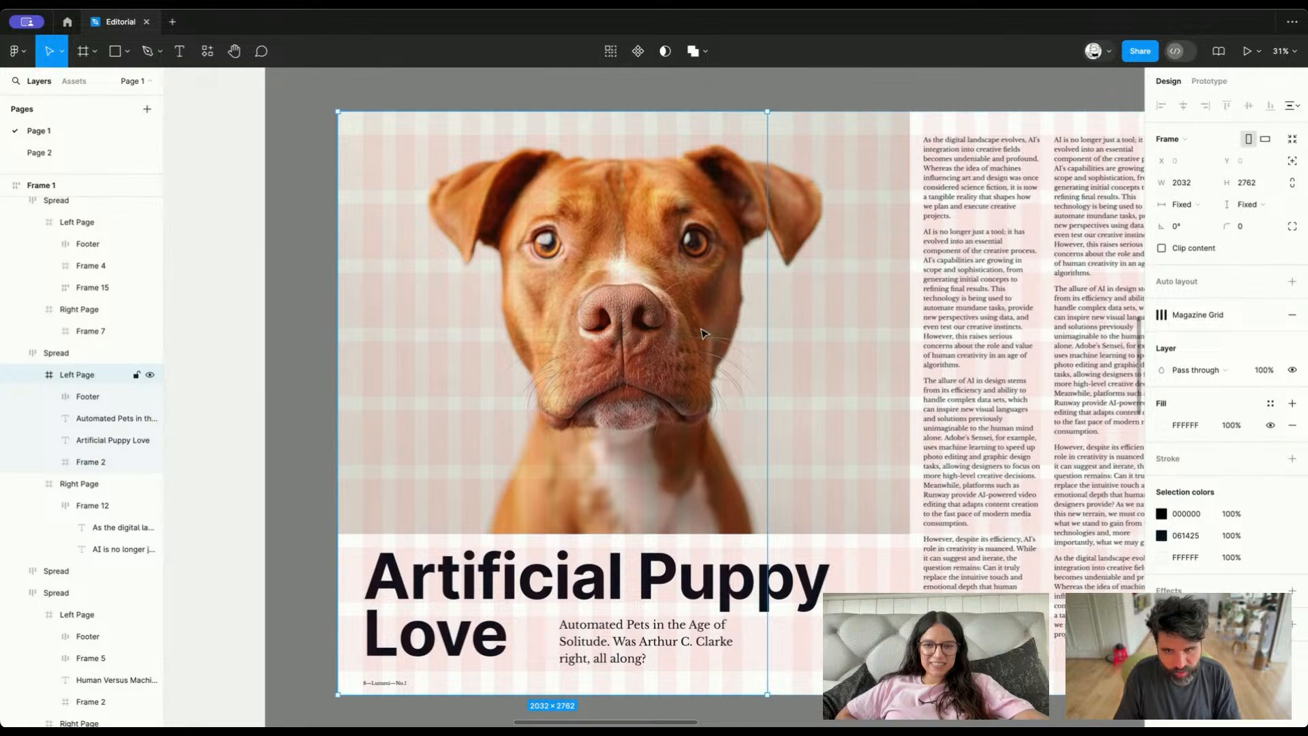
key("shift+Return")
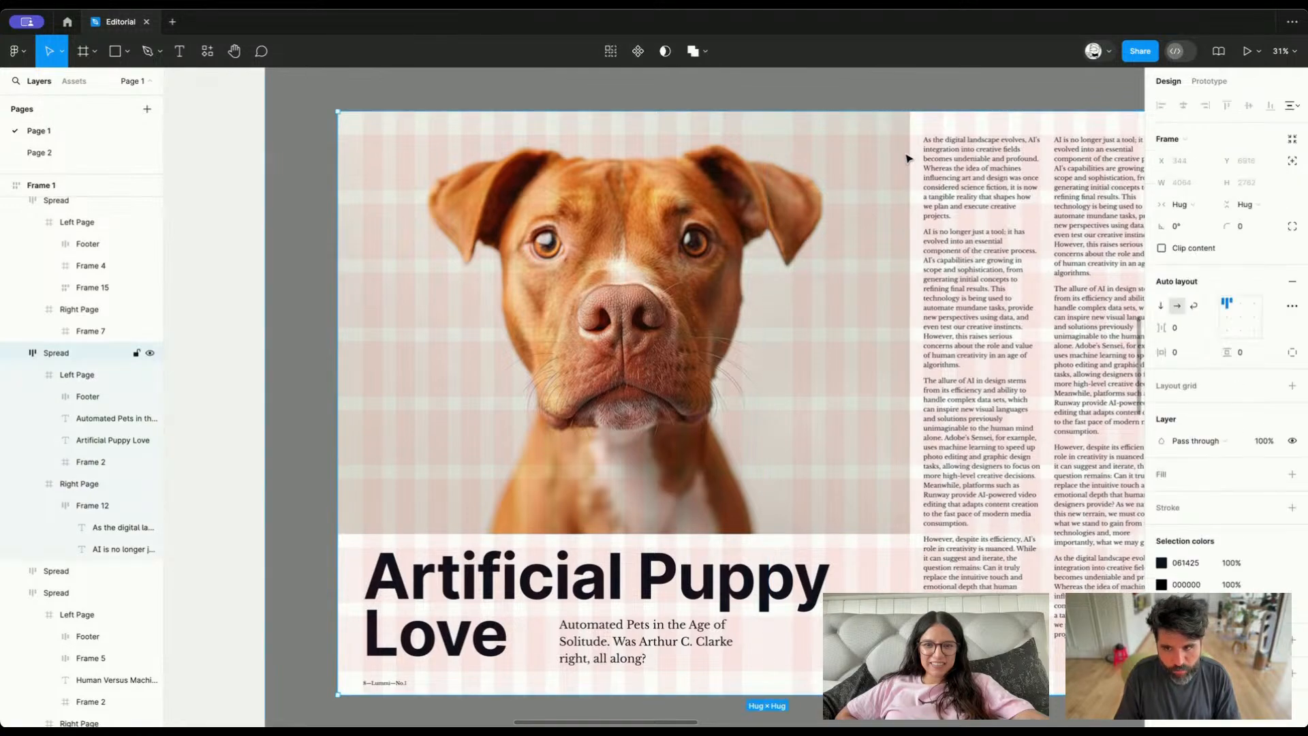
scroll(733, 219, "down", 5)
scroll(722, 228, "up", 3)
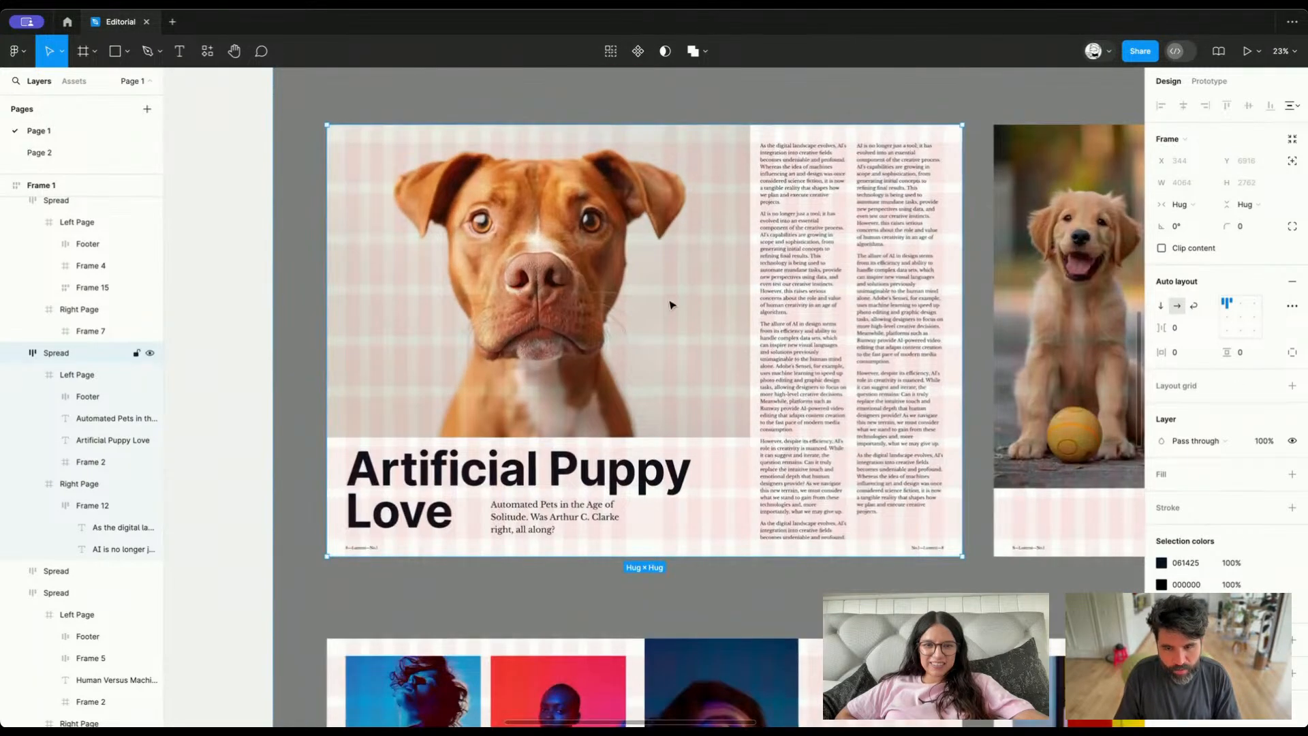
left_click(593, 358)
scroll(749, 287, "up", 5)
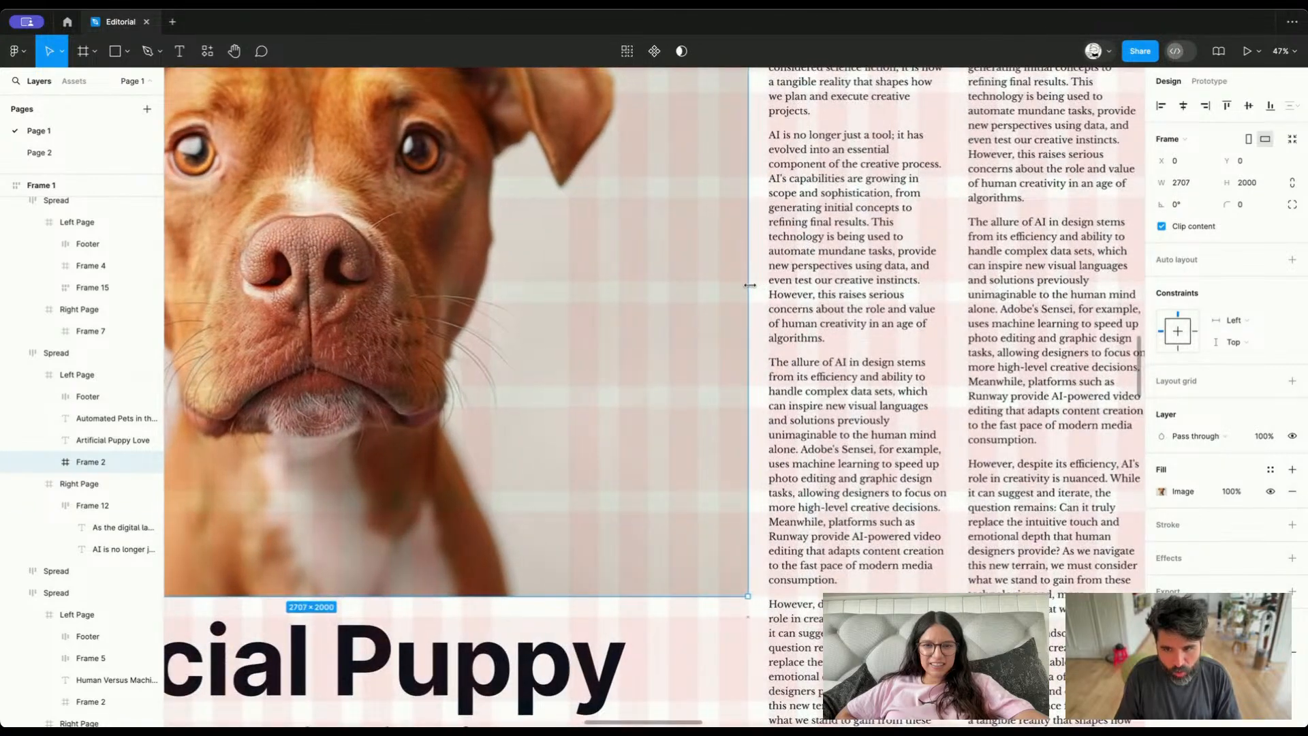
scroll(749, 285, "down", 5)
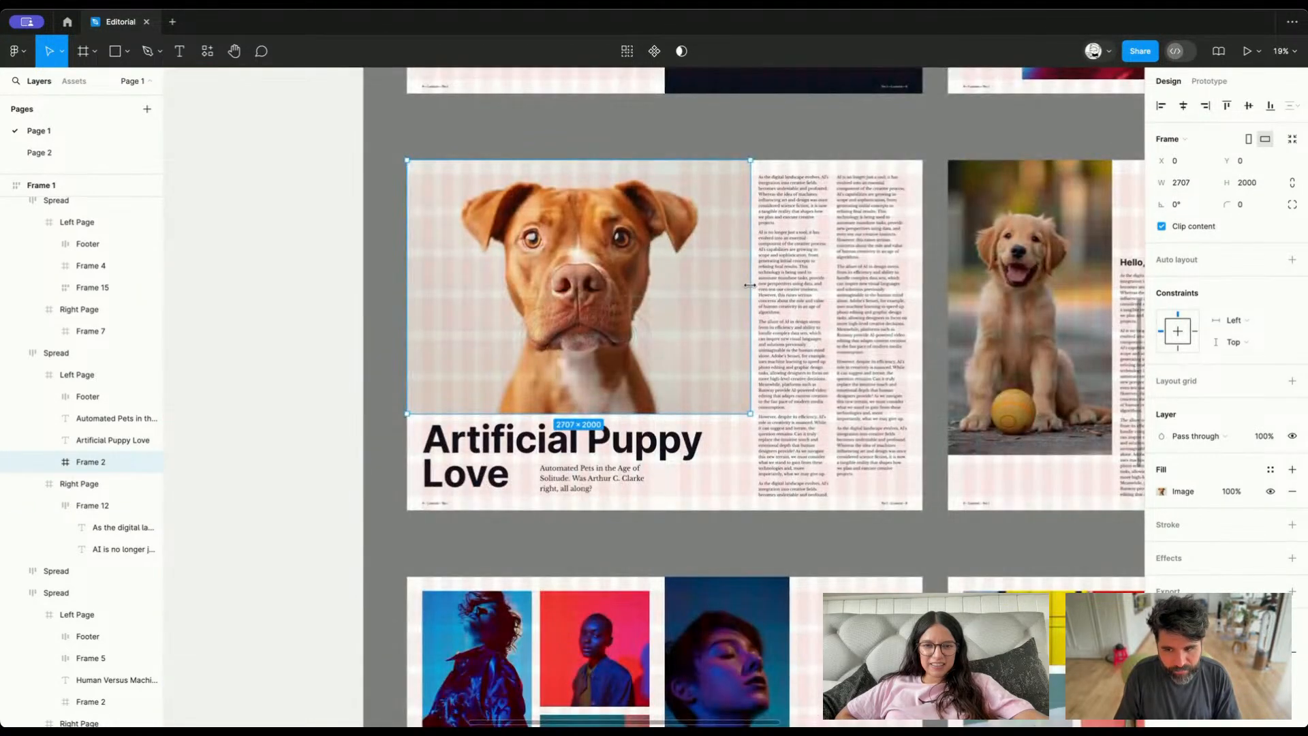
Review the remaining spreads and the layout wireframes below them, checking the wide header block of the first wireframe
scroll(751, 289, "right", 6)
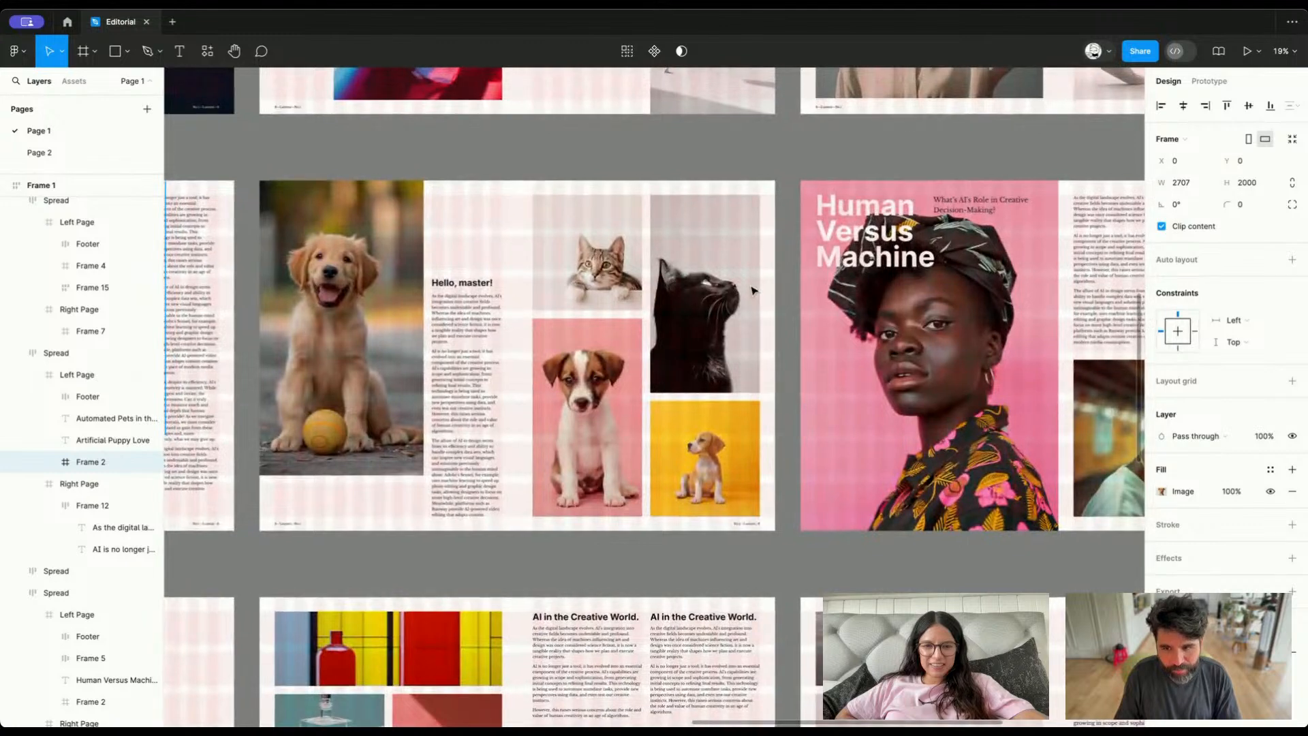
scroll(753, 289, "down", 3)
scroll(752, 290, "left", 3)
scroll(752, 290, "down", 3)
scroll(749, 292, "down", 6)
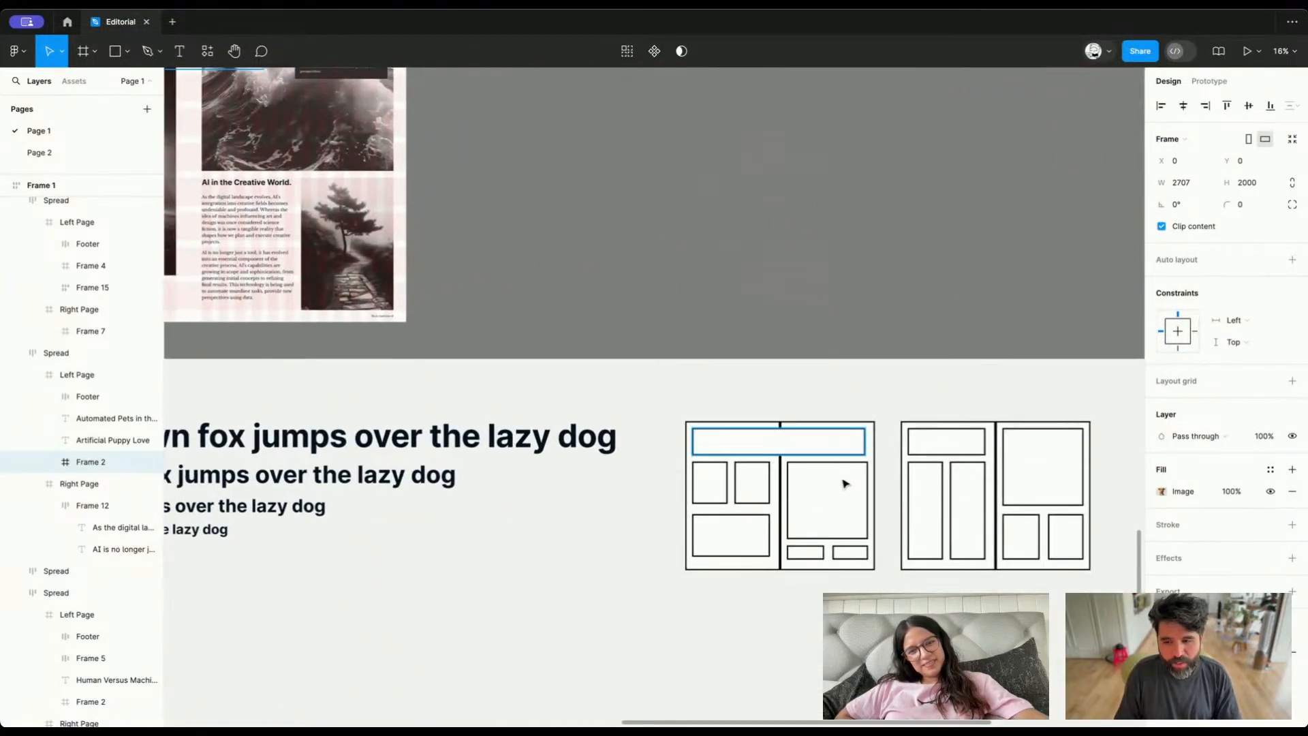
scroll(847, 485, "up", 5)
left_click(426, 386)
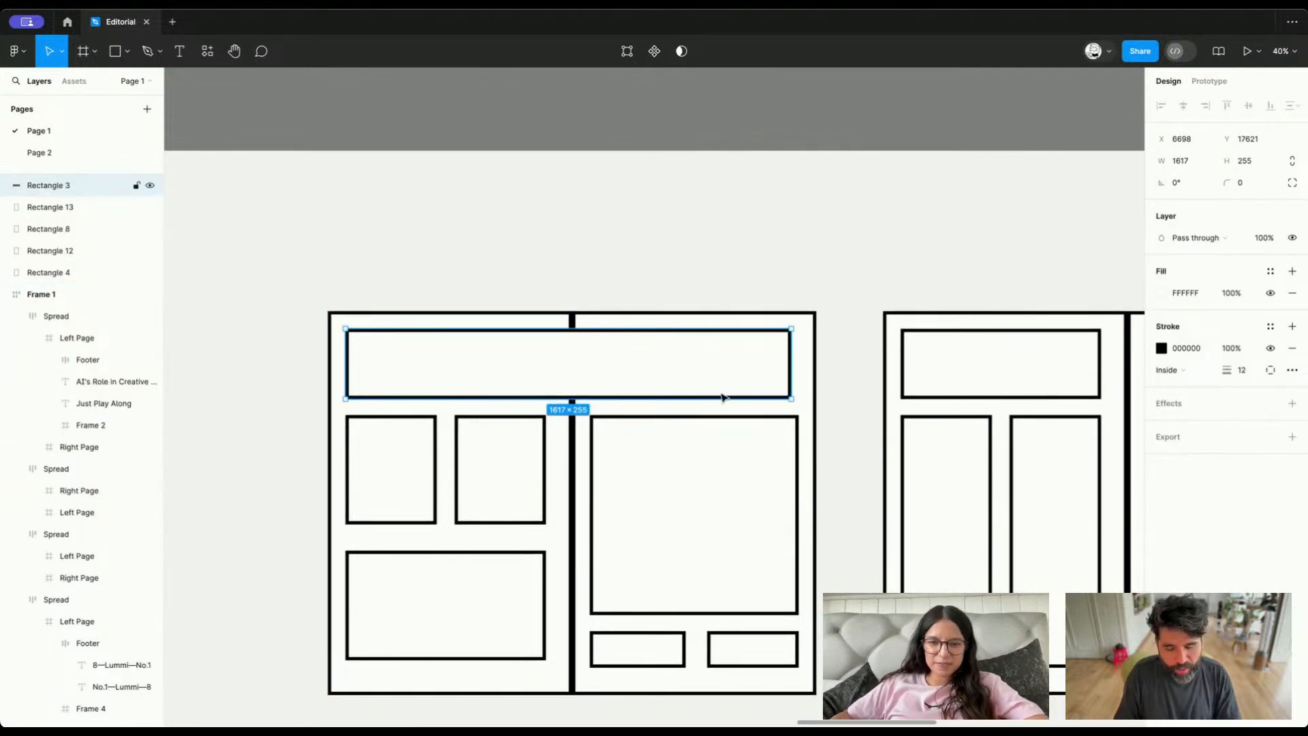
scroll(545, 419, "down", 2)
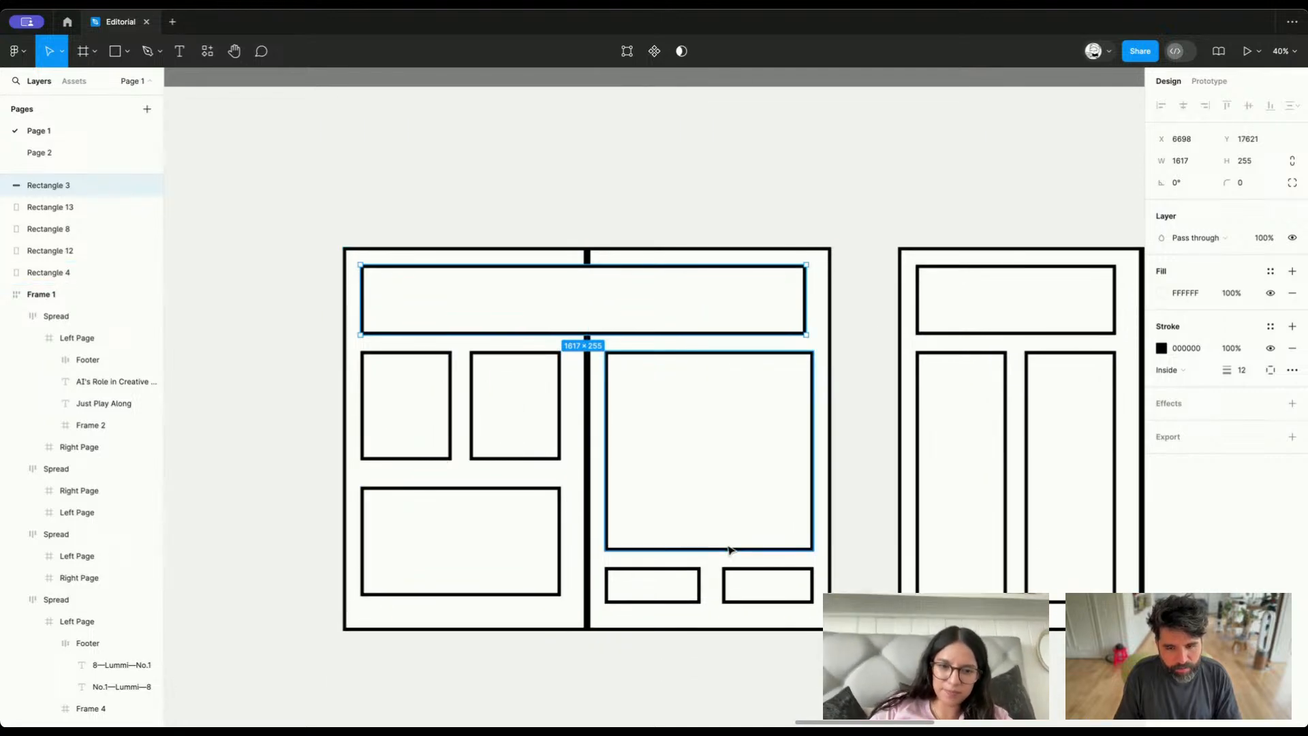
Replace the two small boxes under the large block in the first wireframe with three evenly spaced 212 × 133 boxes
left_click(690, 596)
scroll(679, 596, "up", 3)
left_click_drag(709, 570, 760, 587)
left_click(791, 588)
key("Delete")
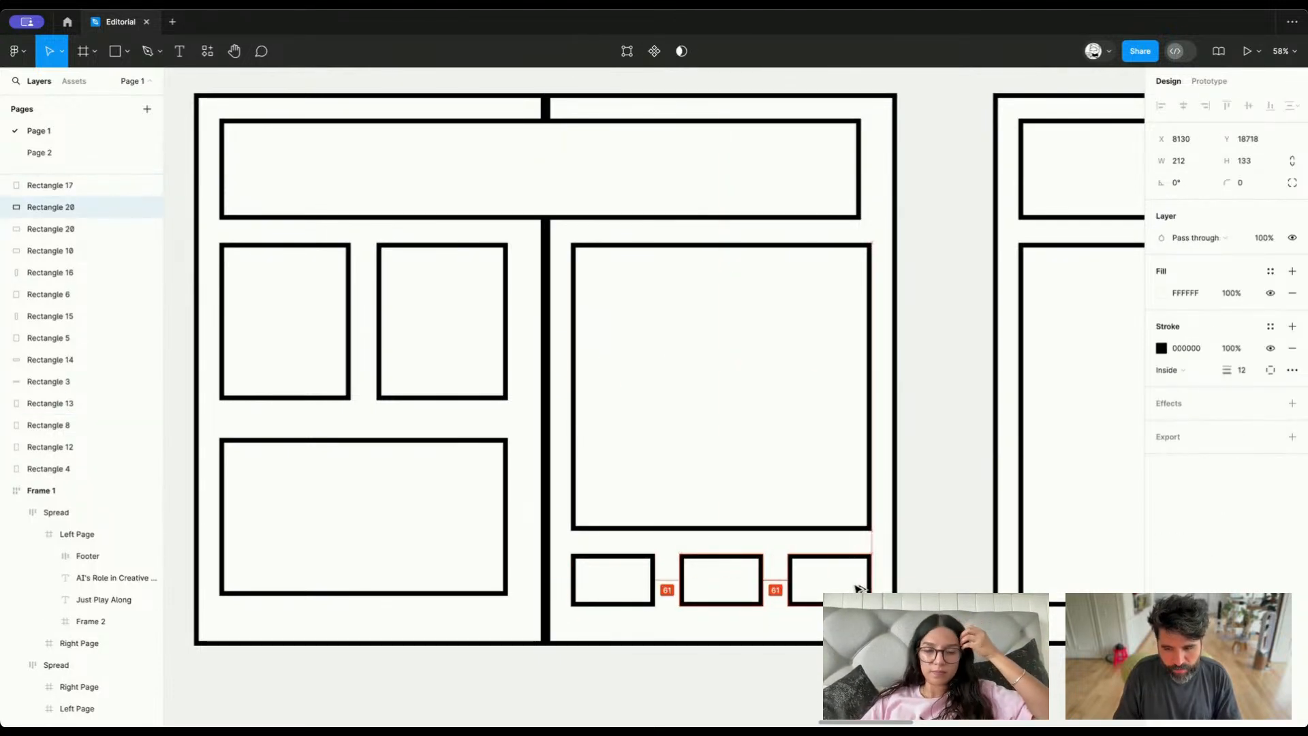
Duplicate the "A synthetic world made of pixels." spread into the empty space beside it in the last row
scroll(856, 588, "down", 5)
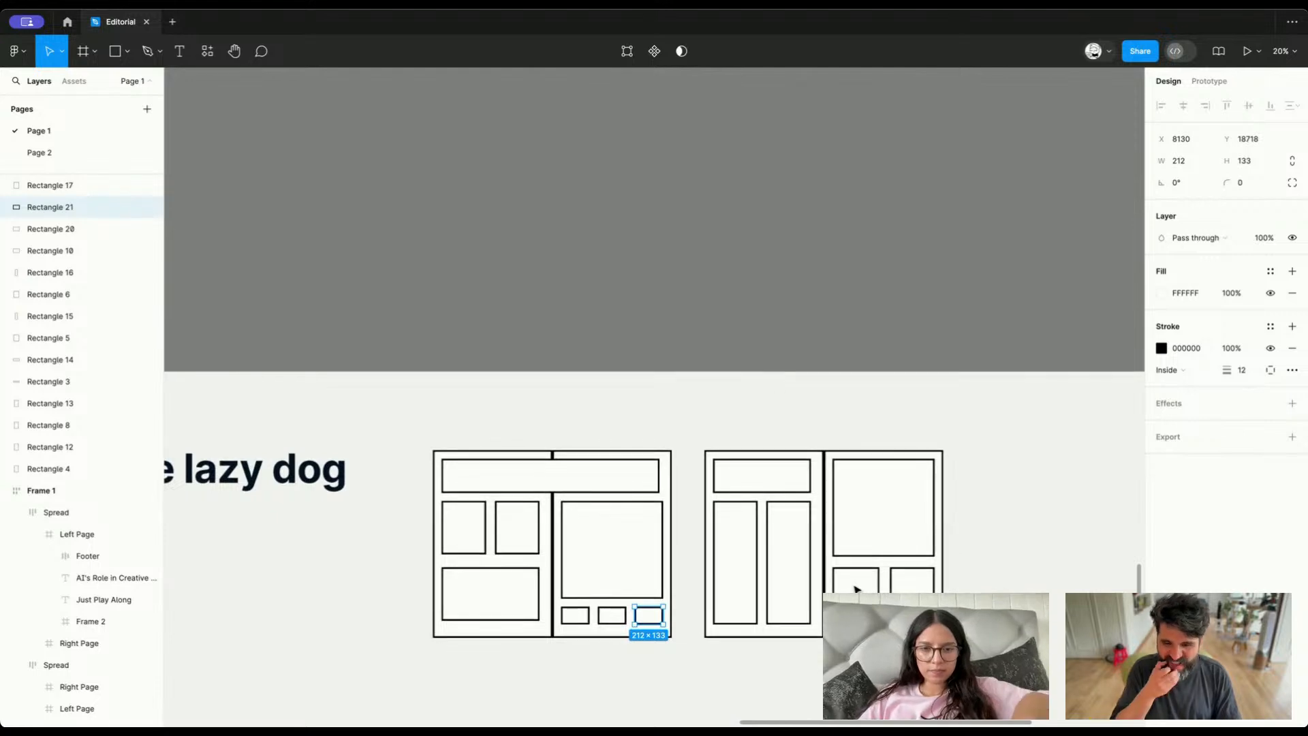
scroll(856, 588, "down", 5)
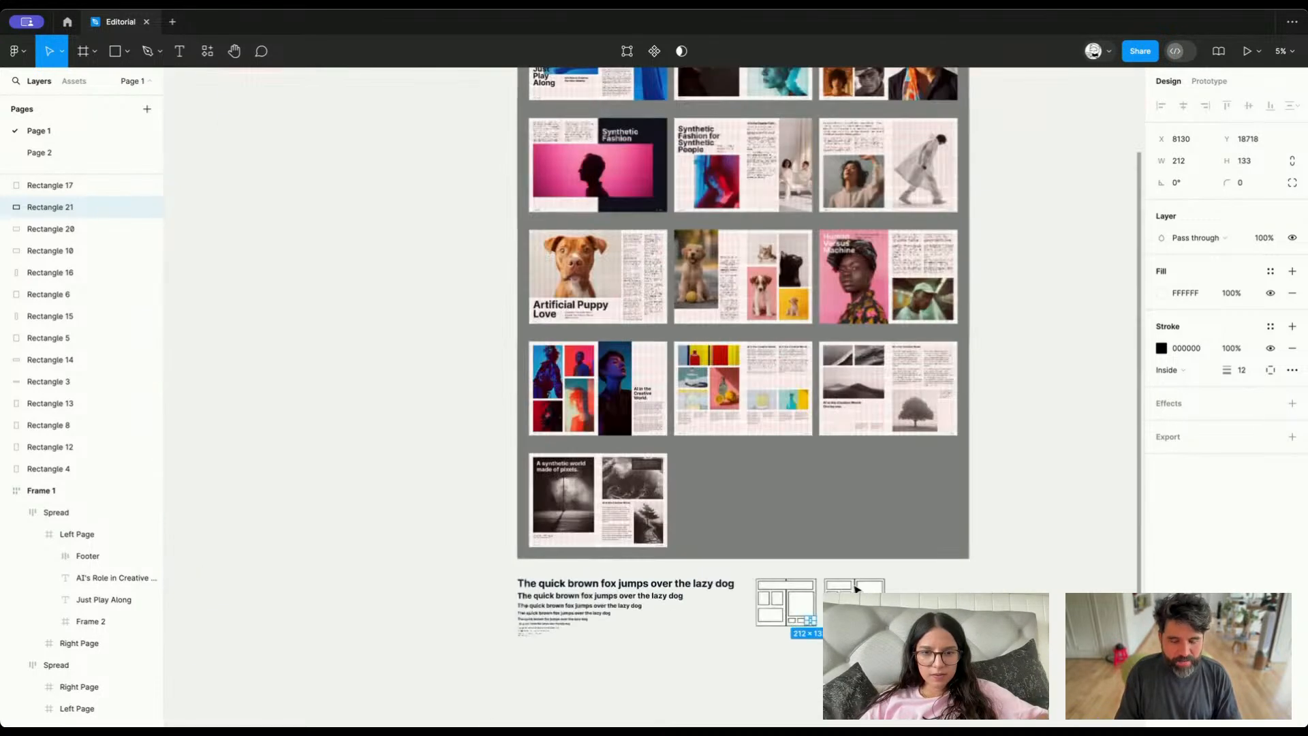
scroll(625, 547, "up", 3)
scroll(626, 547, "up", 1)
left_click(556, 463)
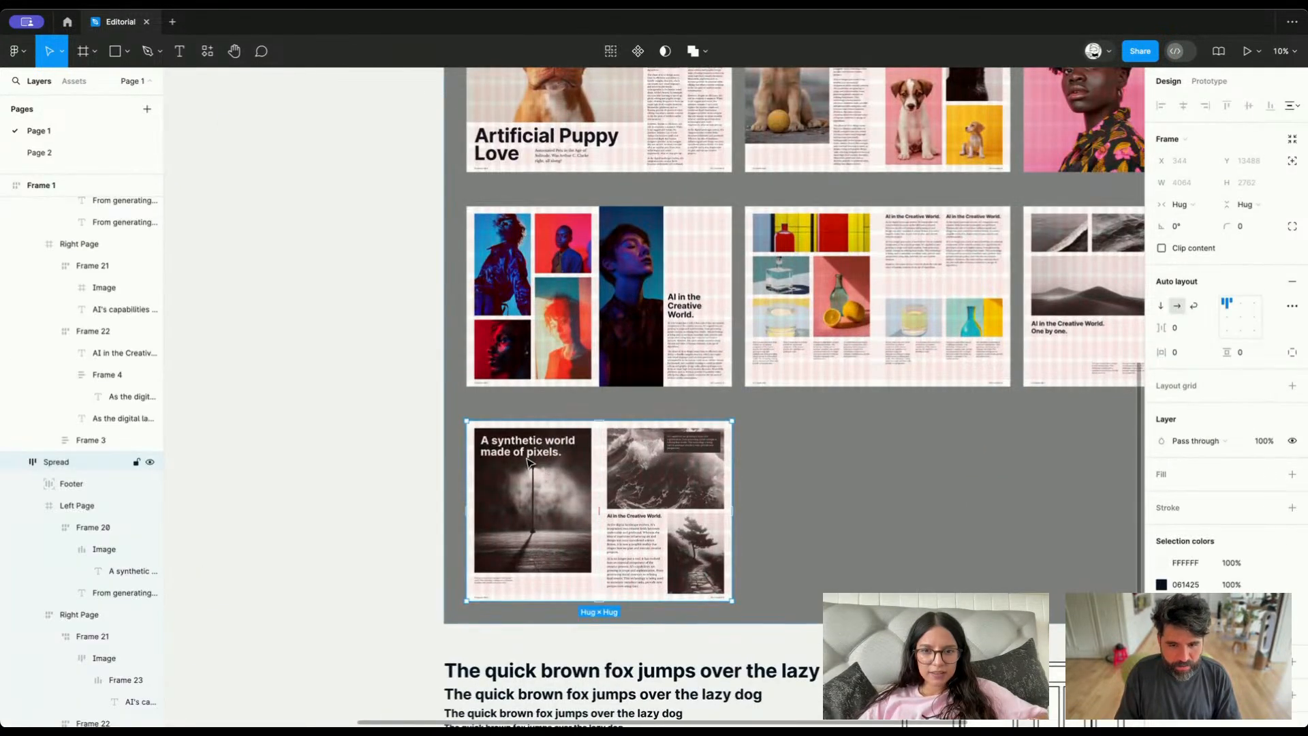
left_click_drag(557, 464, 839, 471)
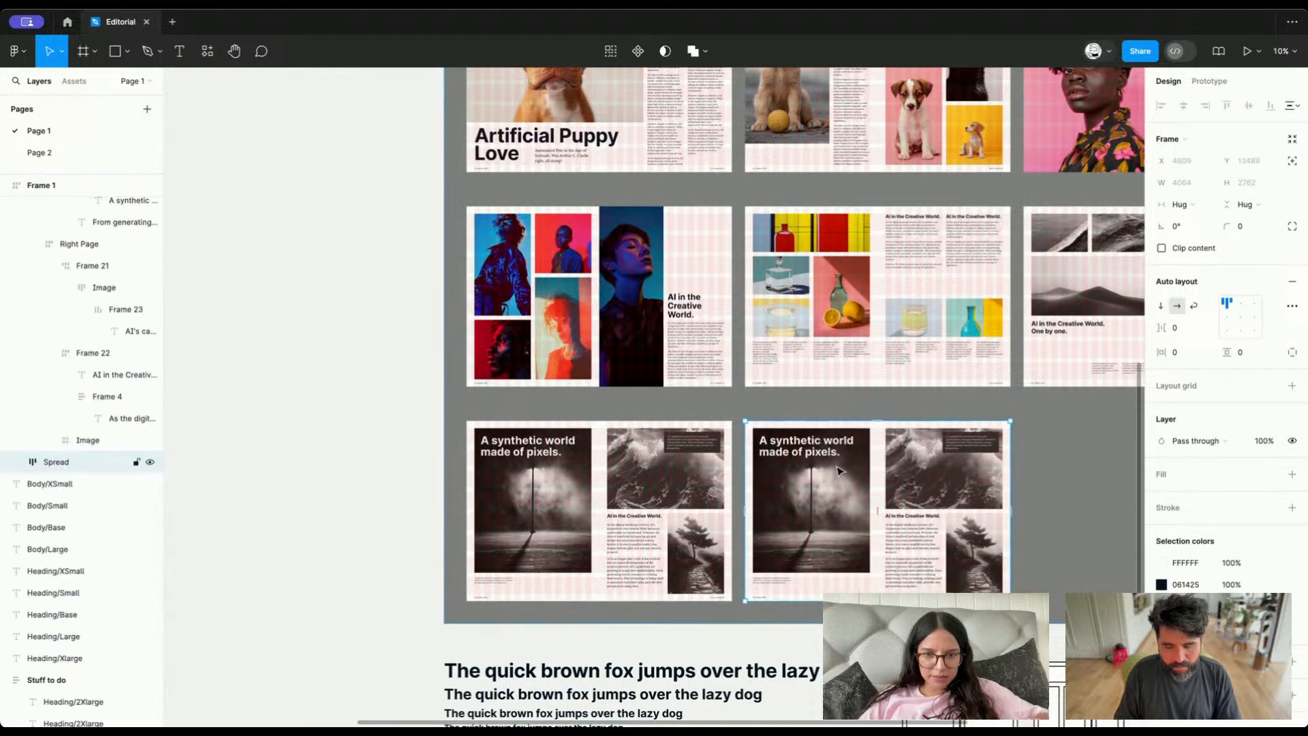
scroll(790, 455, "up", 3)
scroll(789, 456, "down", 3)
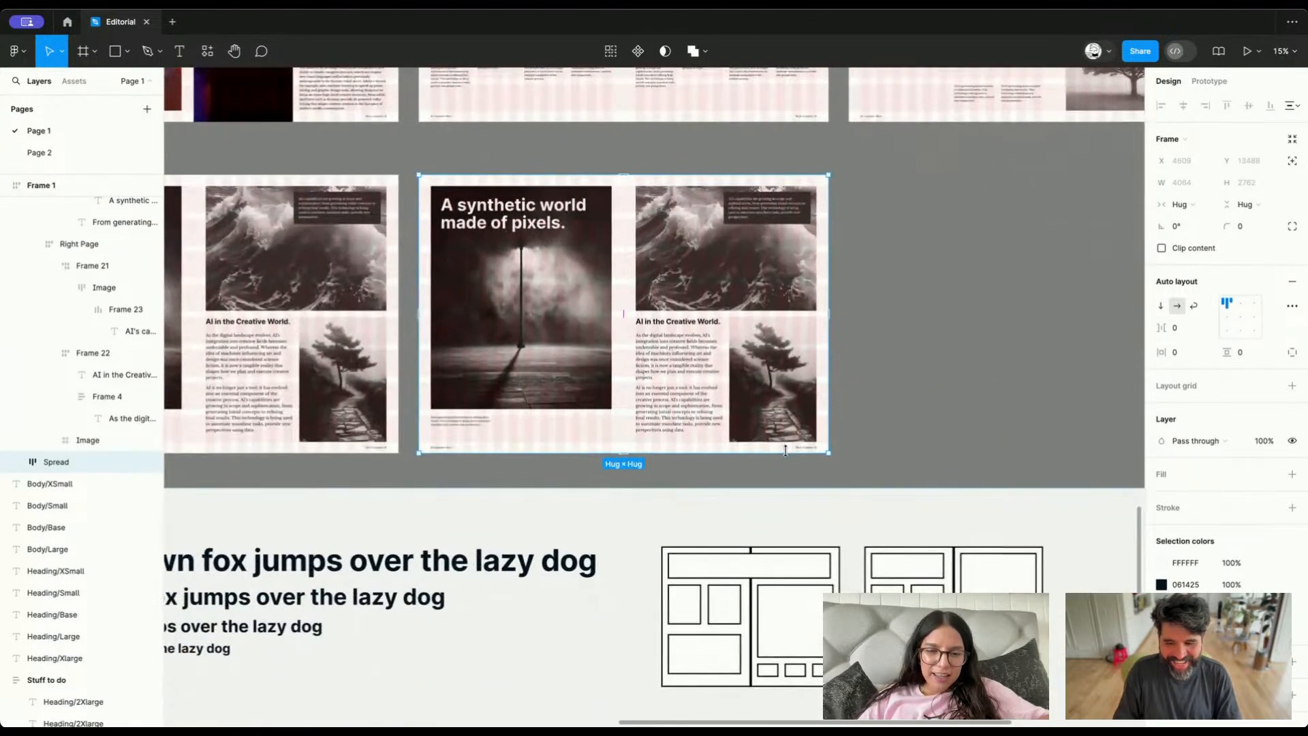
Move the heading in the copied spread out of its image frame and directly into the left page
left_click(543, 297, "super")
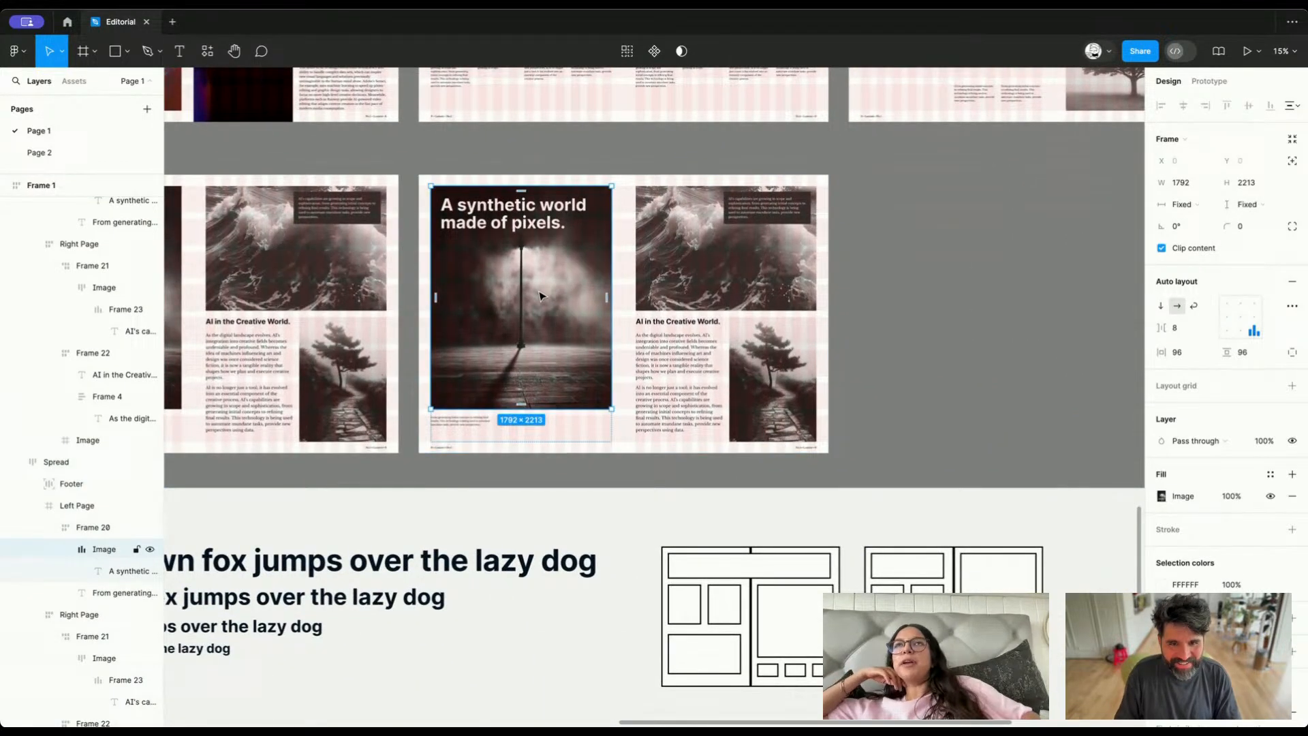
left_click(492, 222)
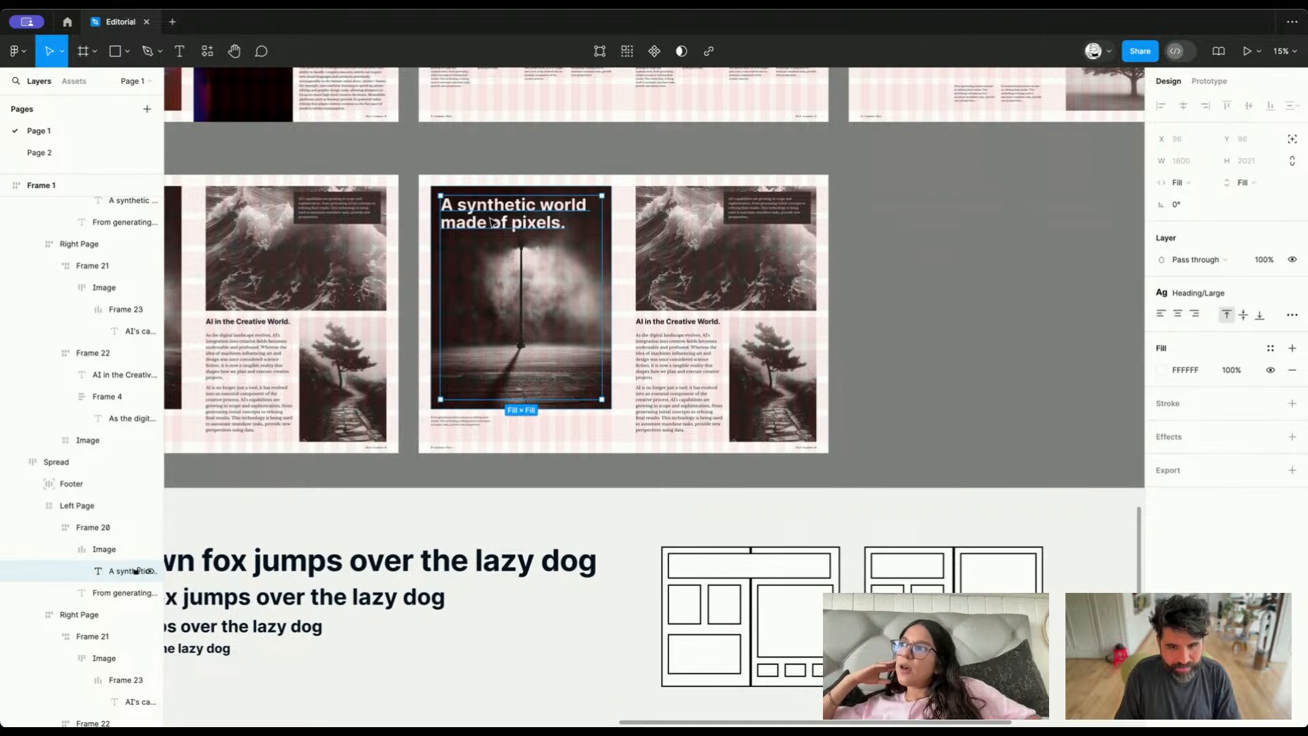
key("Delete")
left_click(473, 200)
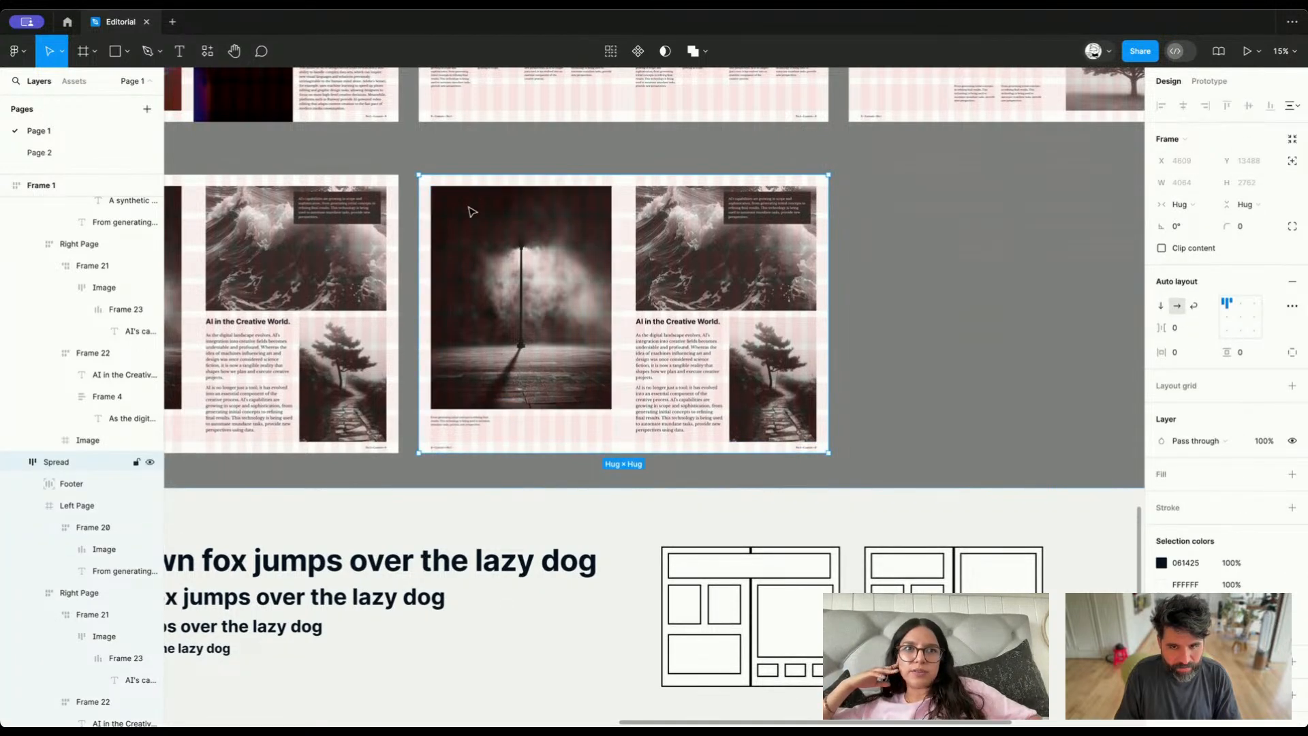
left_click(473, 208)
key("super+z")
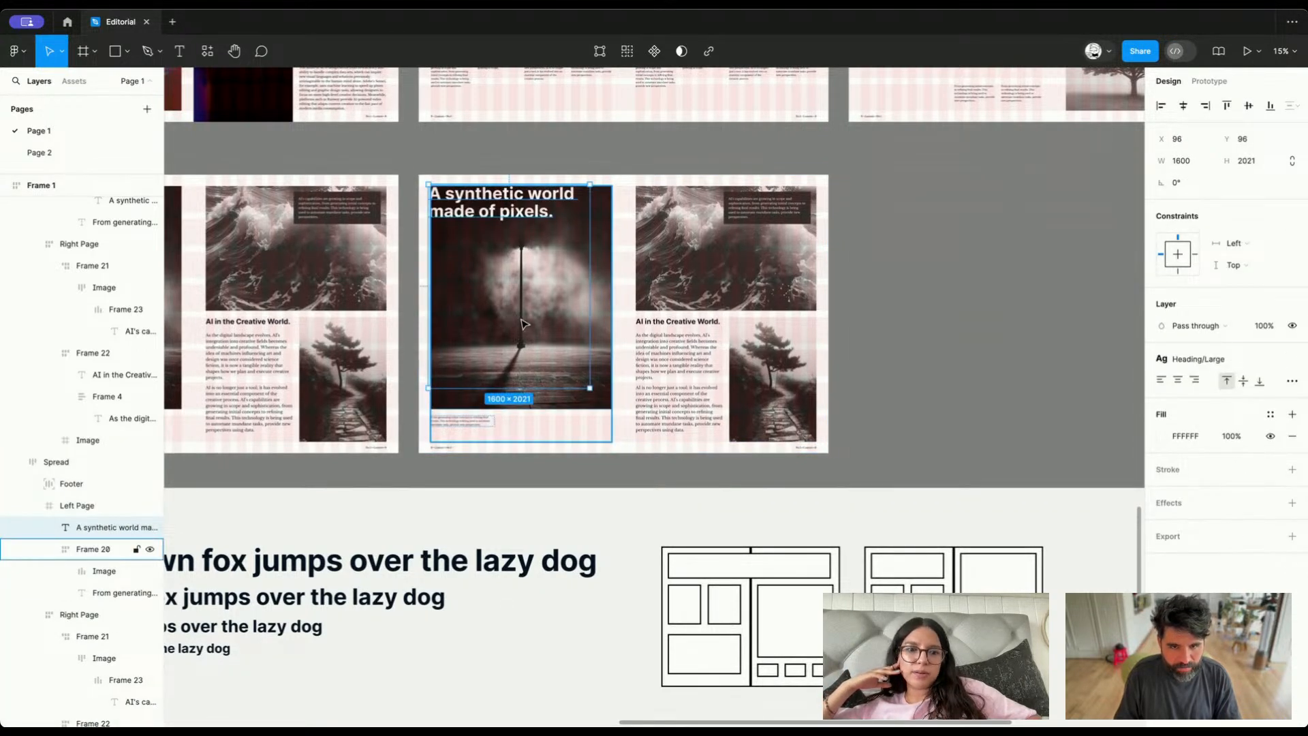
Align the copied spread's heading with the grid margins at X 120, Y 112 and reduce its text box height to 538
scroll(477, 204, "up", 5)
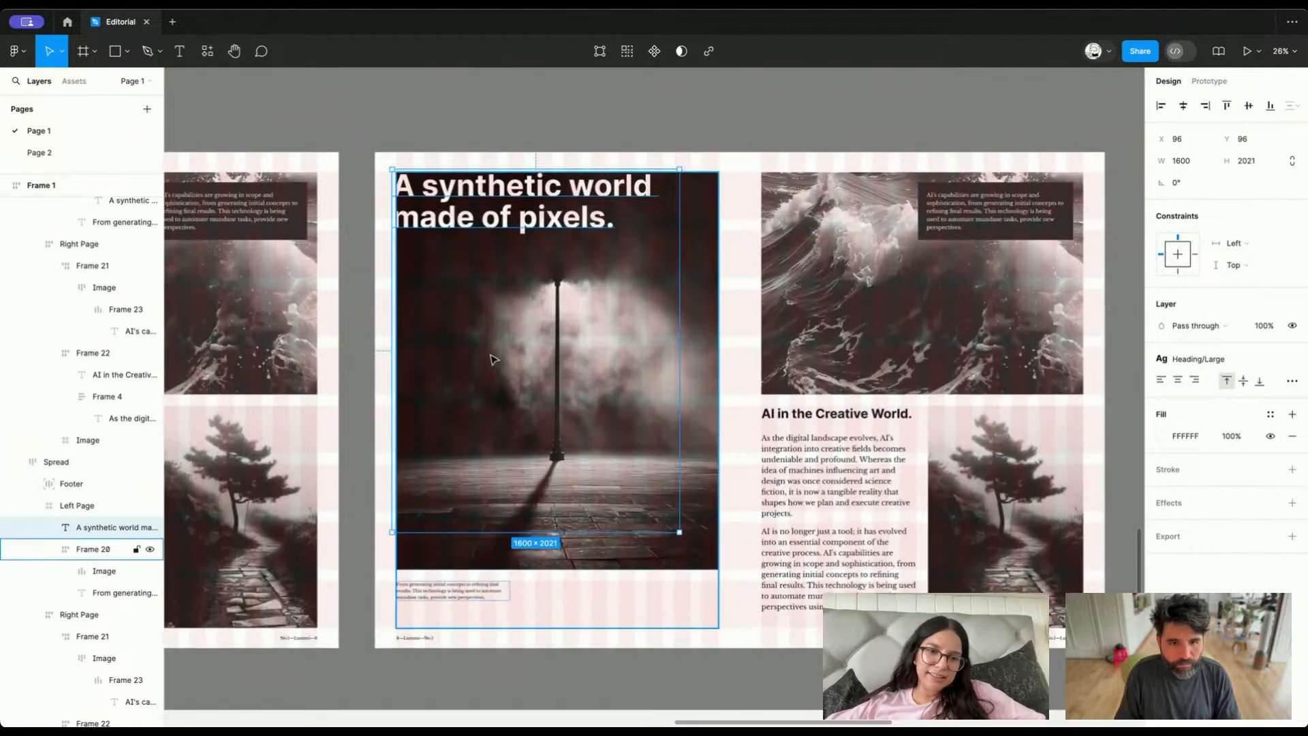
scroll(411, 248, "up", 6)
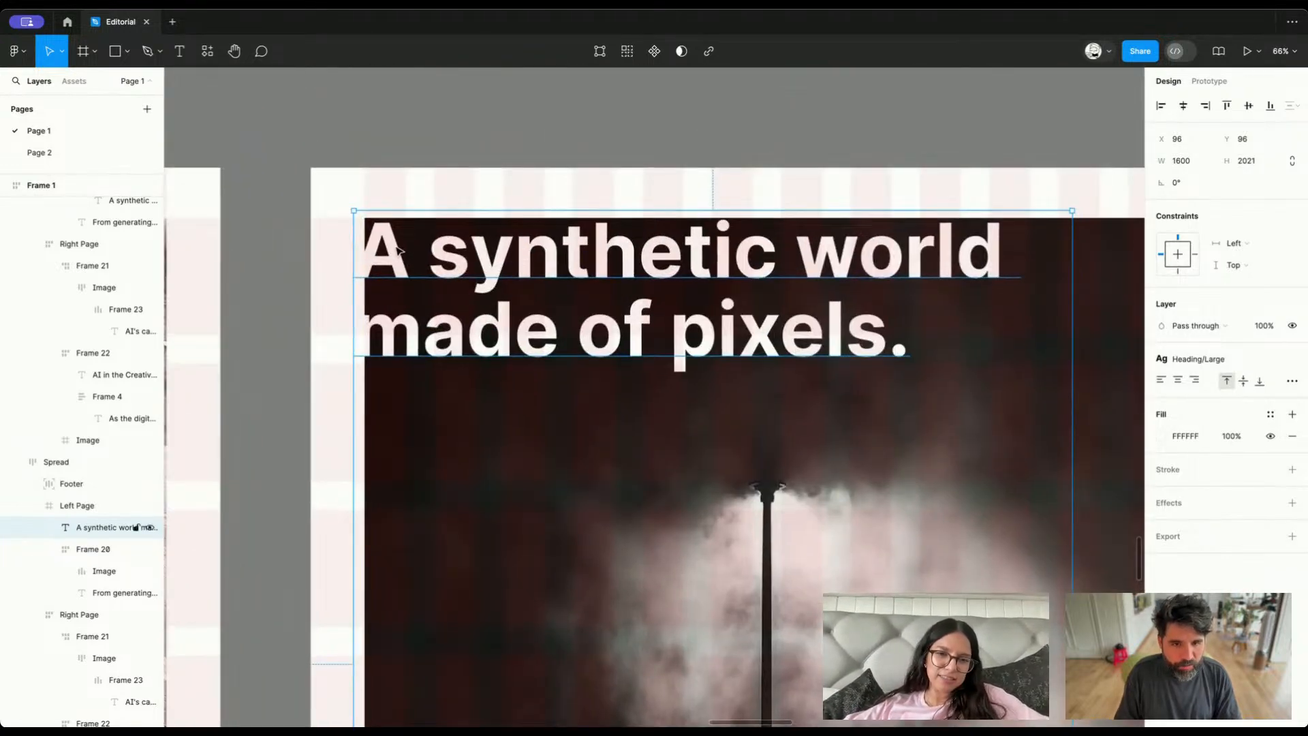
left_click_drag(398, 250, 410, 265)
scroll(411, 264, "down", 2)
scroll(572, 519, "down", 3)
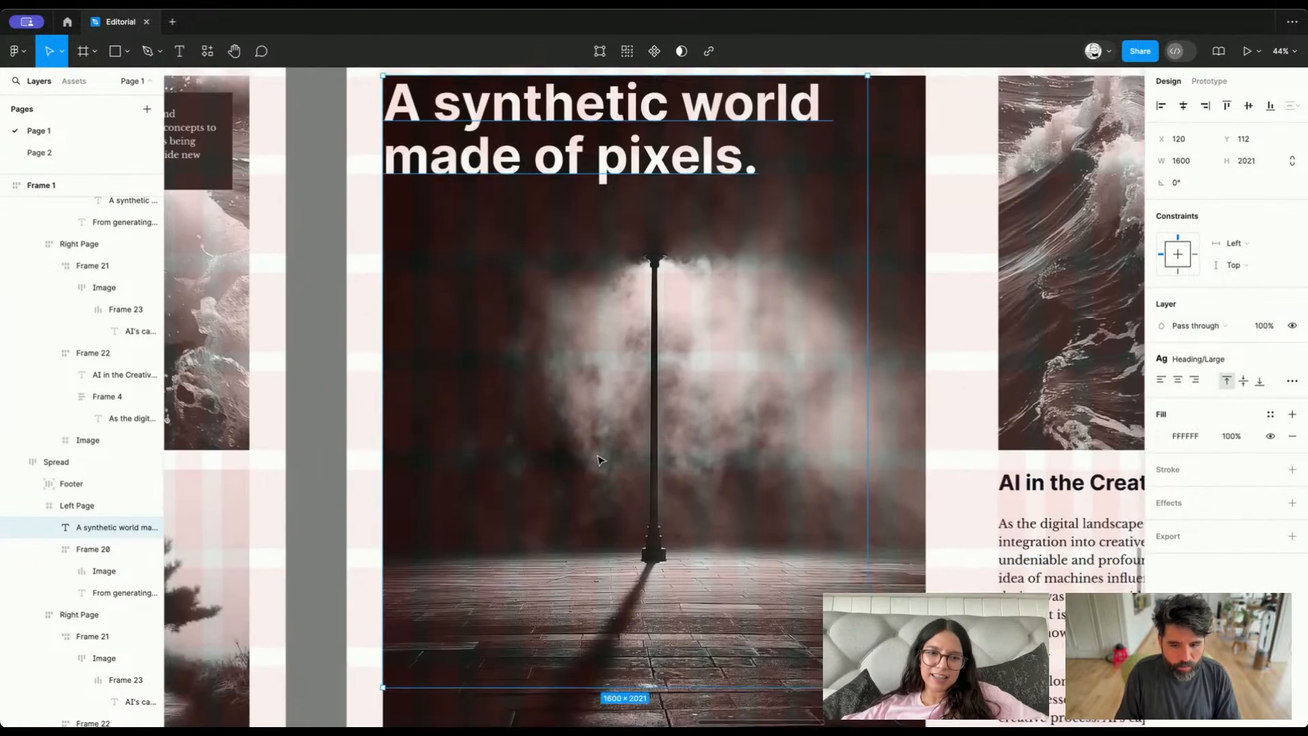
left_click_drag(623, 687, 622, 341)
Try shortening the street lamp image in the copied spread to a height of 1754
left_click(622, 330)
scroll(622, 330, "up", 3)
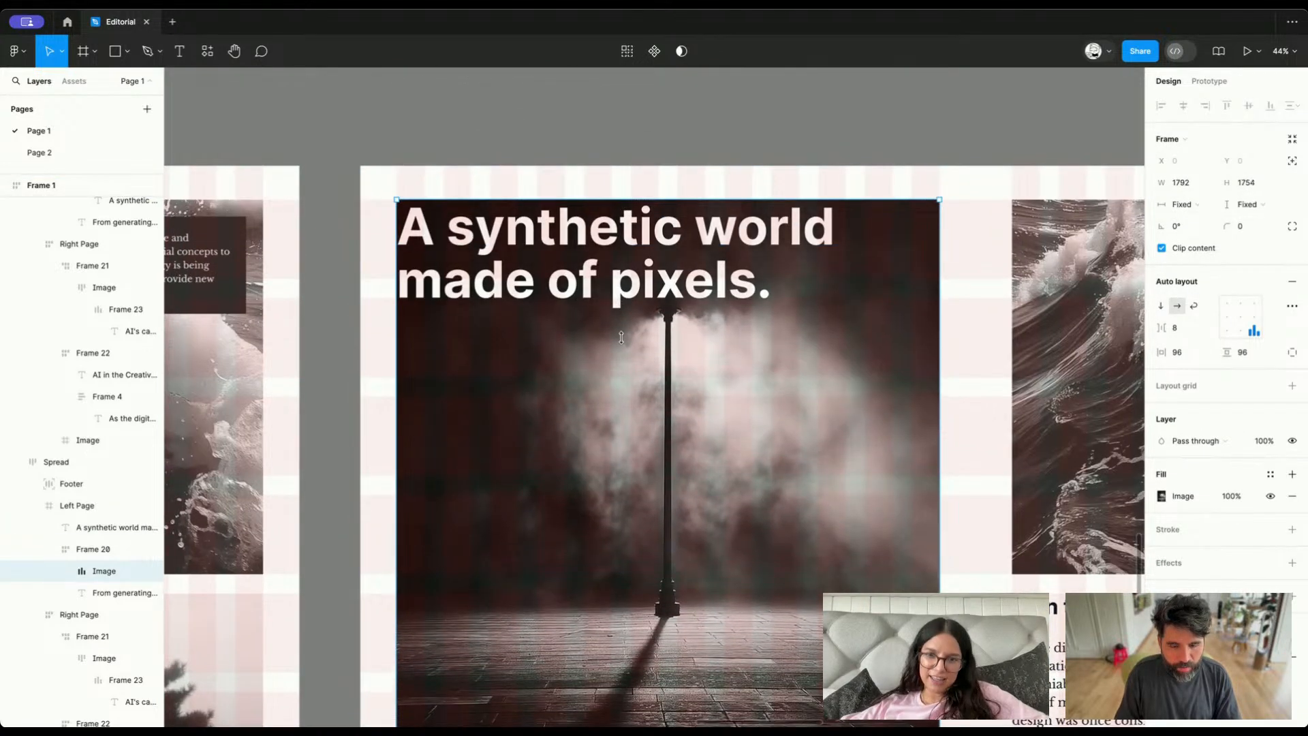
key("super+z")
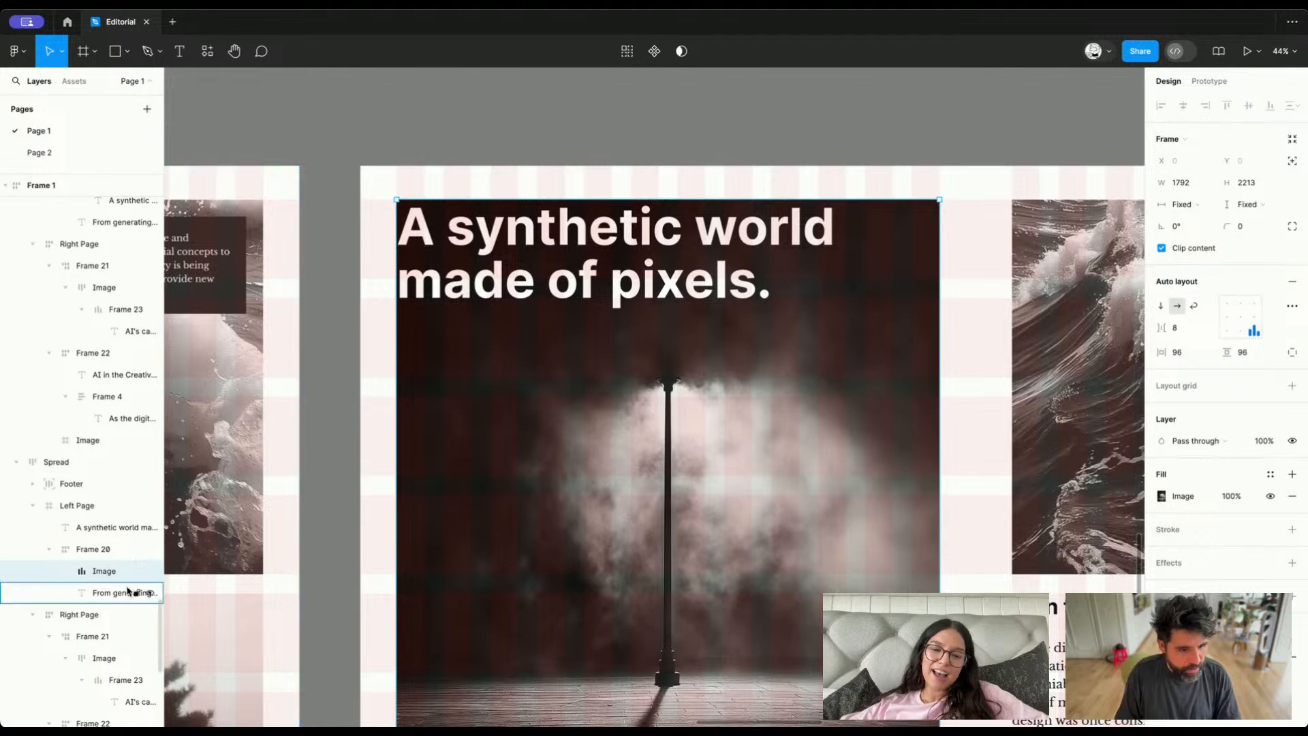
Examine how the copied spread's left page is nested: the wrapping frame, its image and caption, and the page itself
left_click(136, 549)
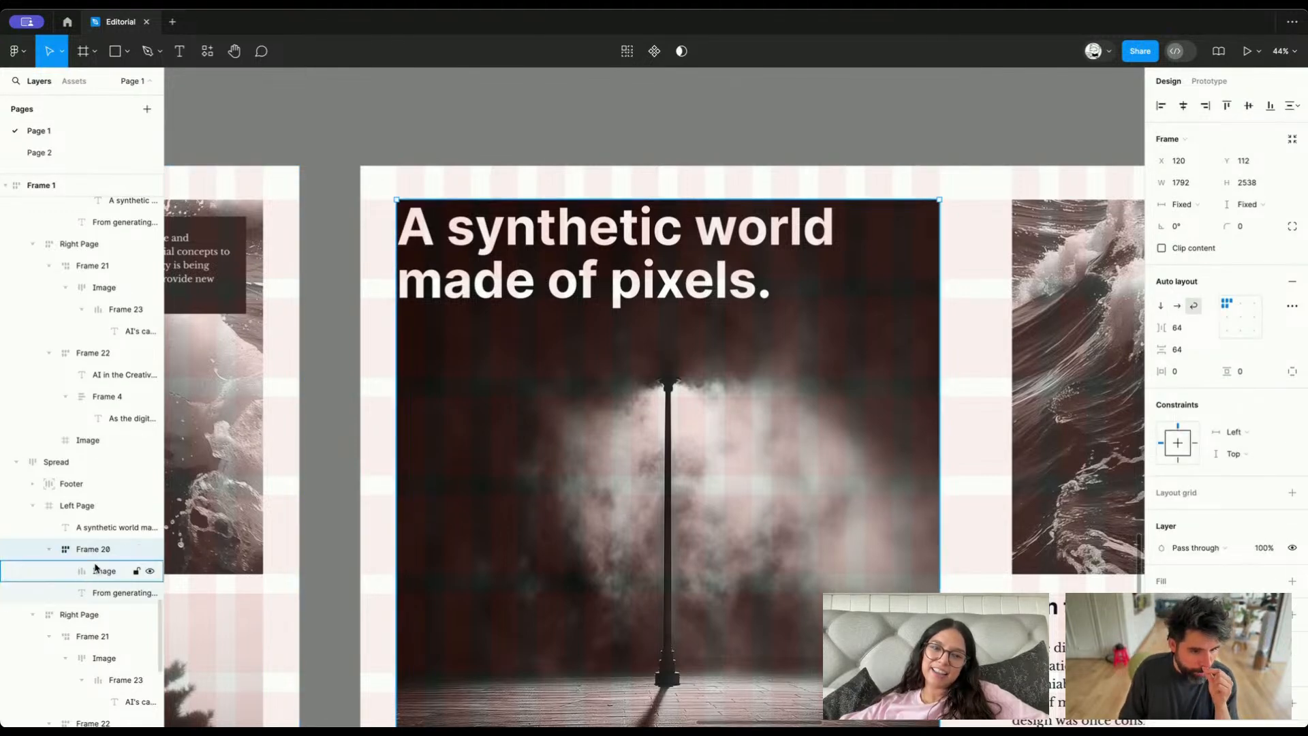
left_click(106, 594)
left_click(106, 573)
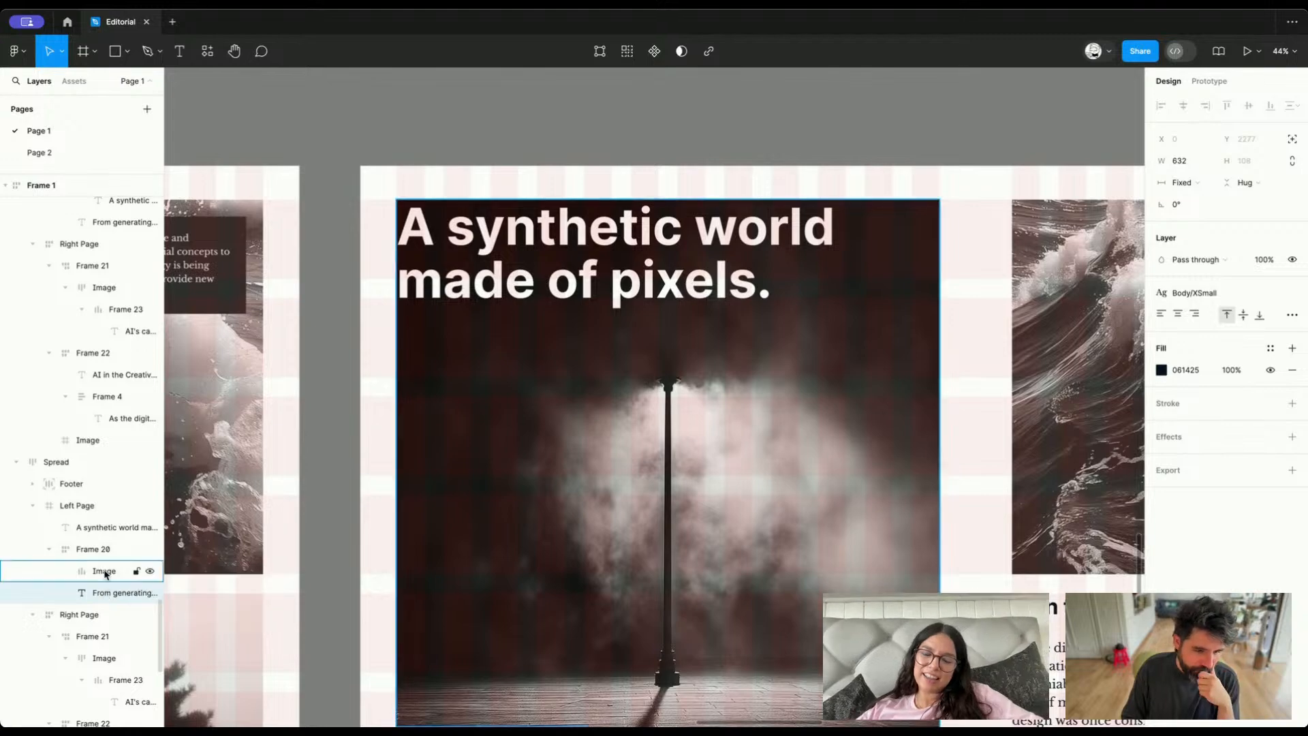
left_click(106, 598)
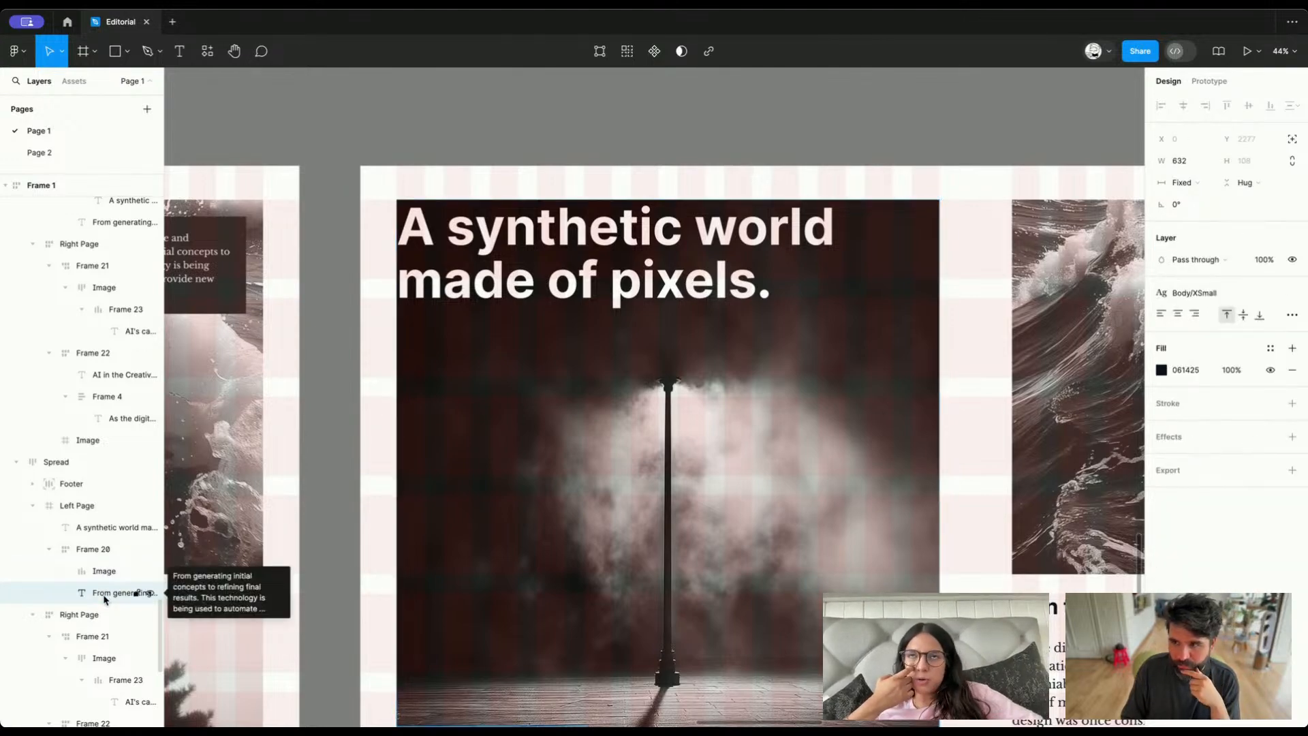
left_click(93, 549)
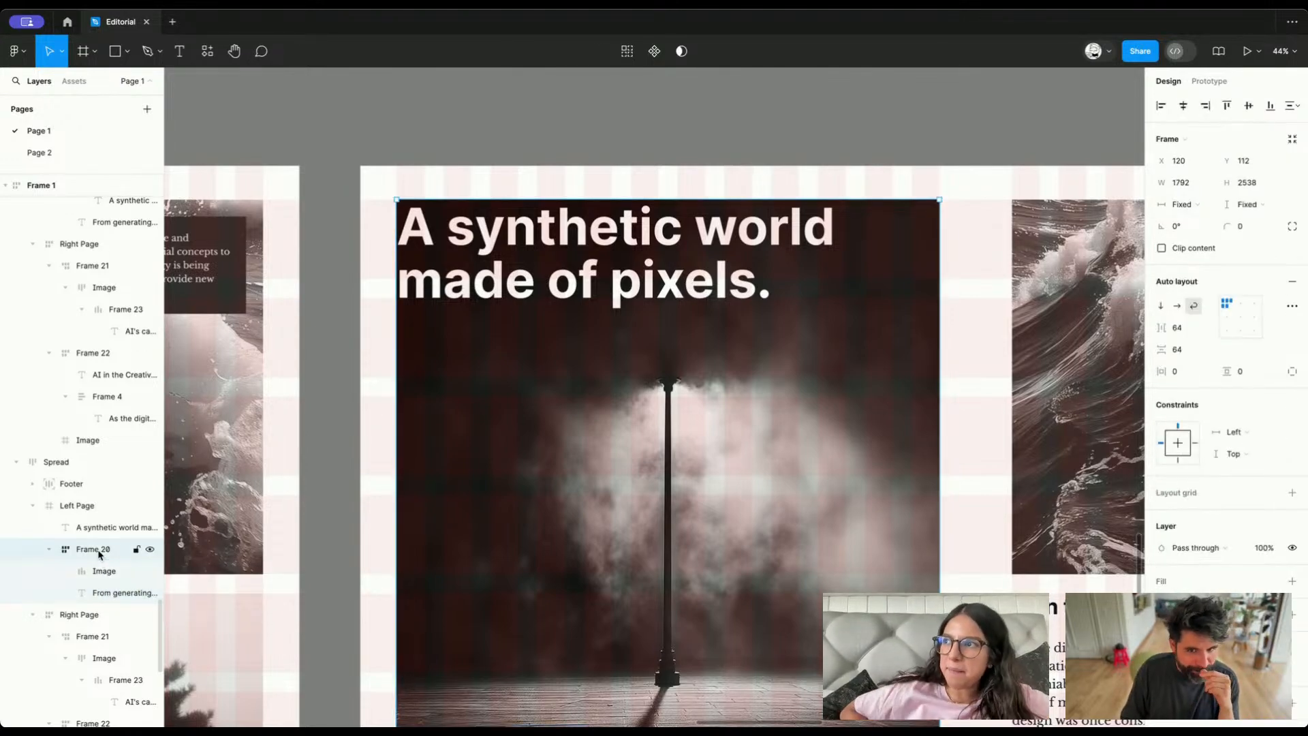
scroll(571, 417, "down", 5)
left_click(83, 509)
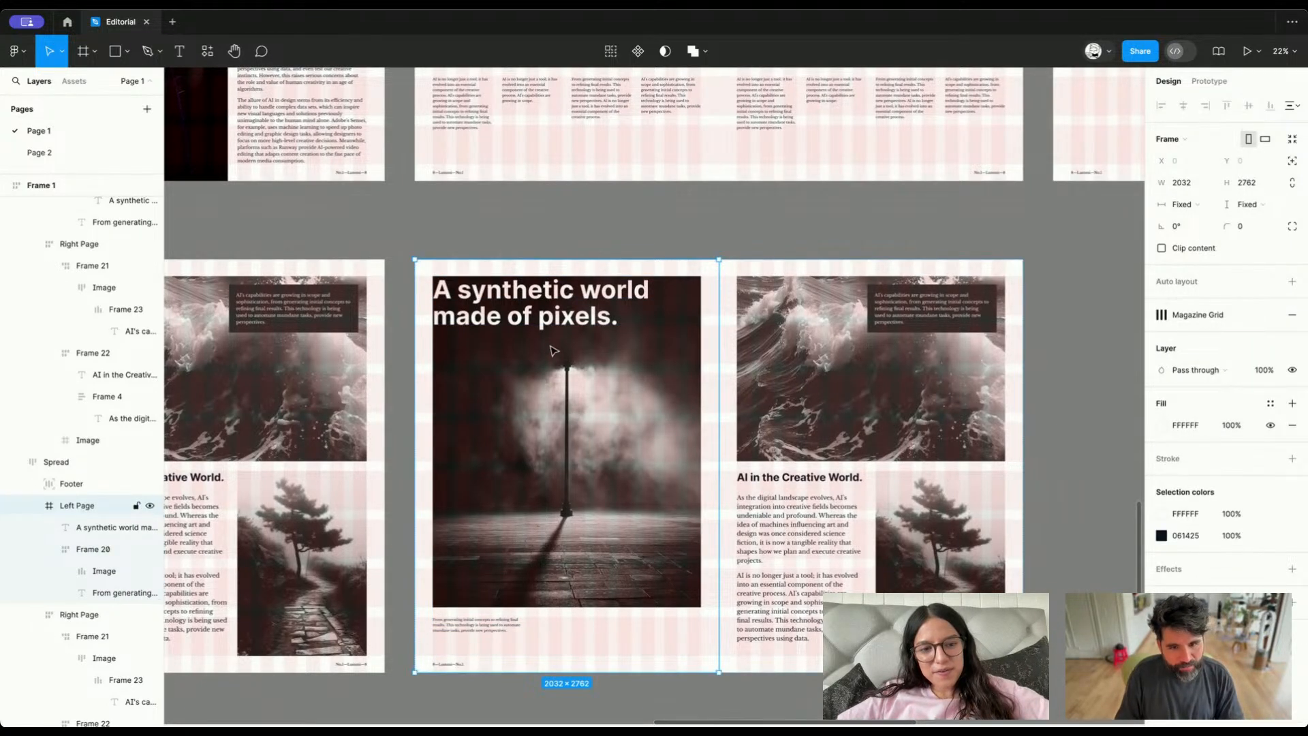
Cut the heading out of the copied left page, trying to paste it into the spread and into the image frame
left_click(530, 333)
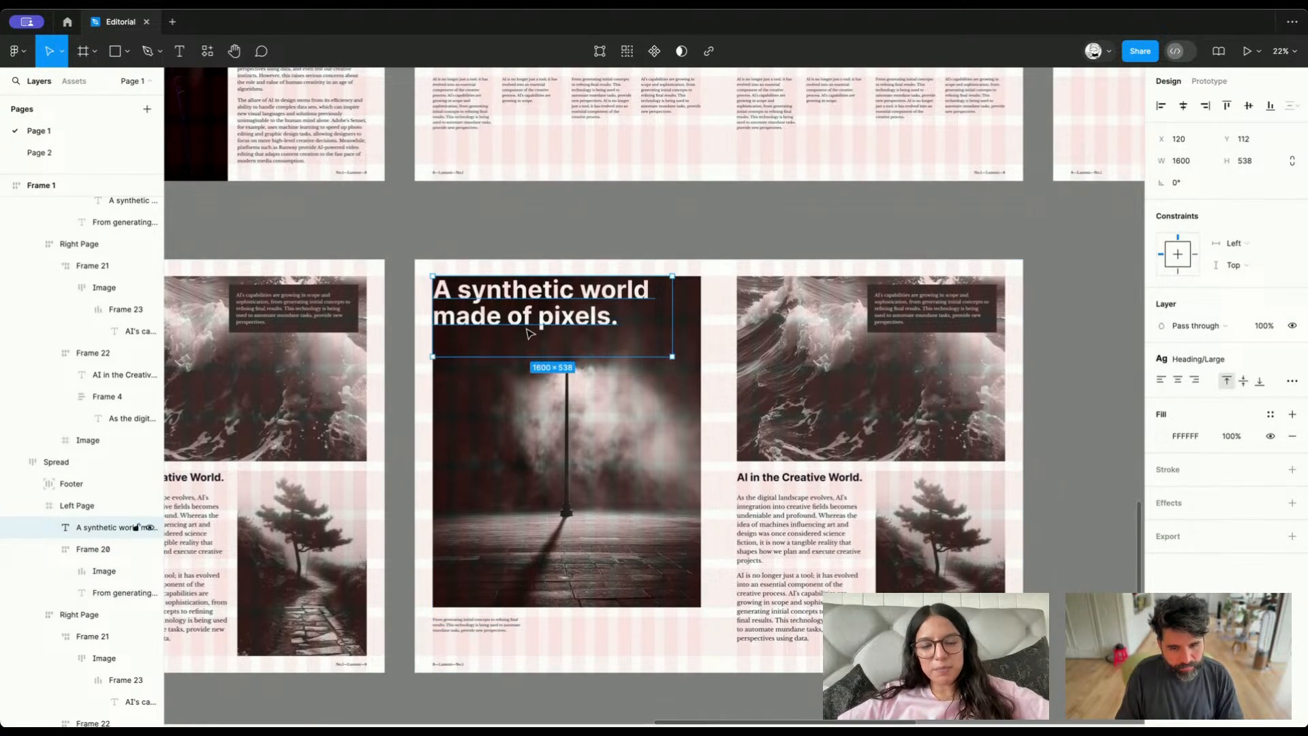
key("ctrl+x")
key("ctrl+v")
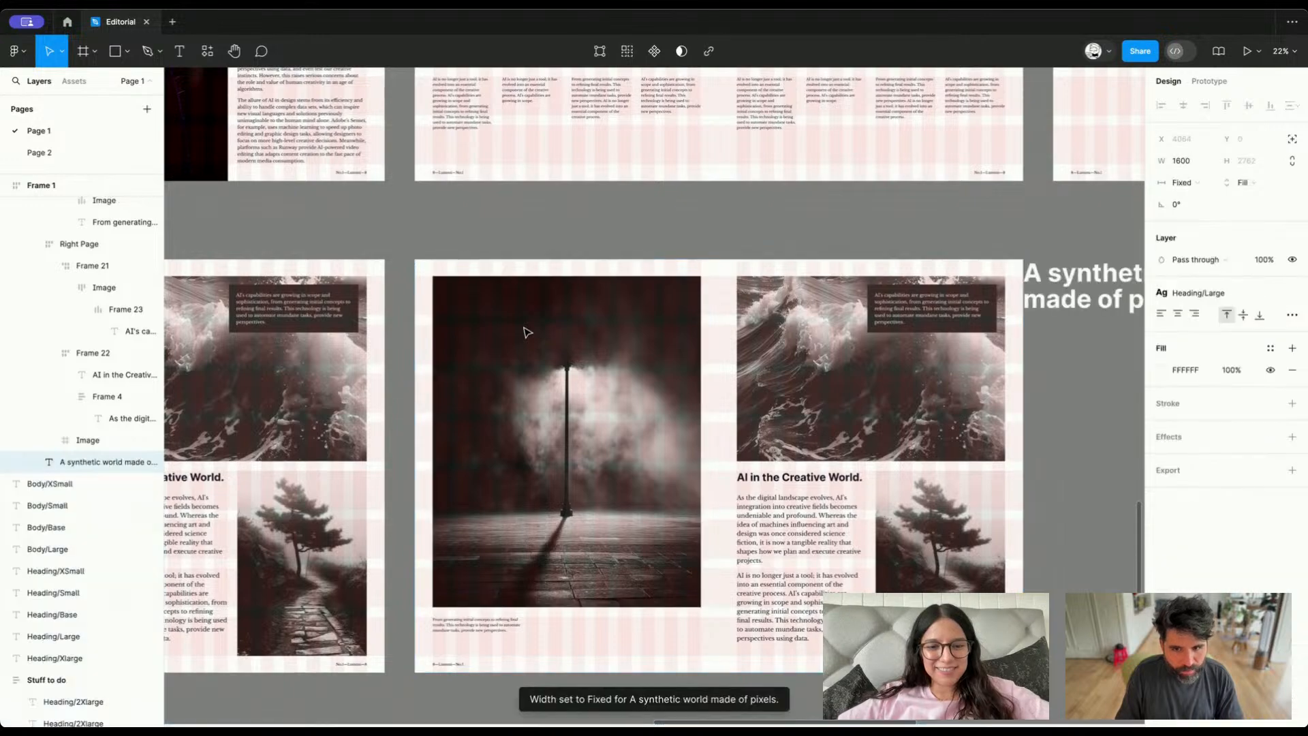
key("ctrl+z")
left_click(564, 346, "ctrl")
key("ctrl+v")
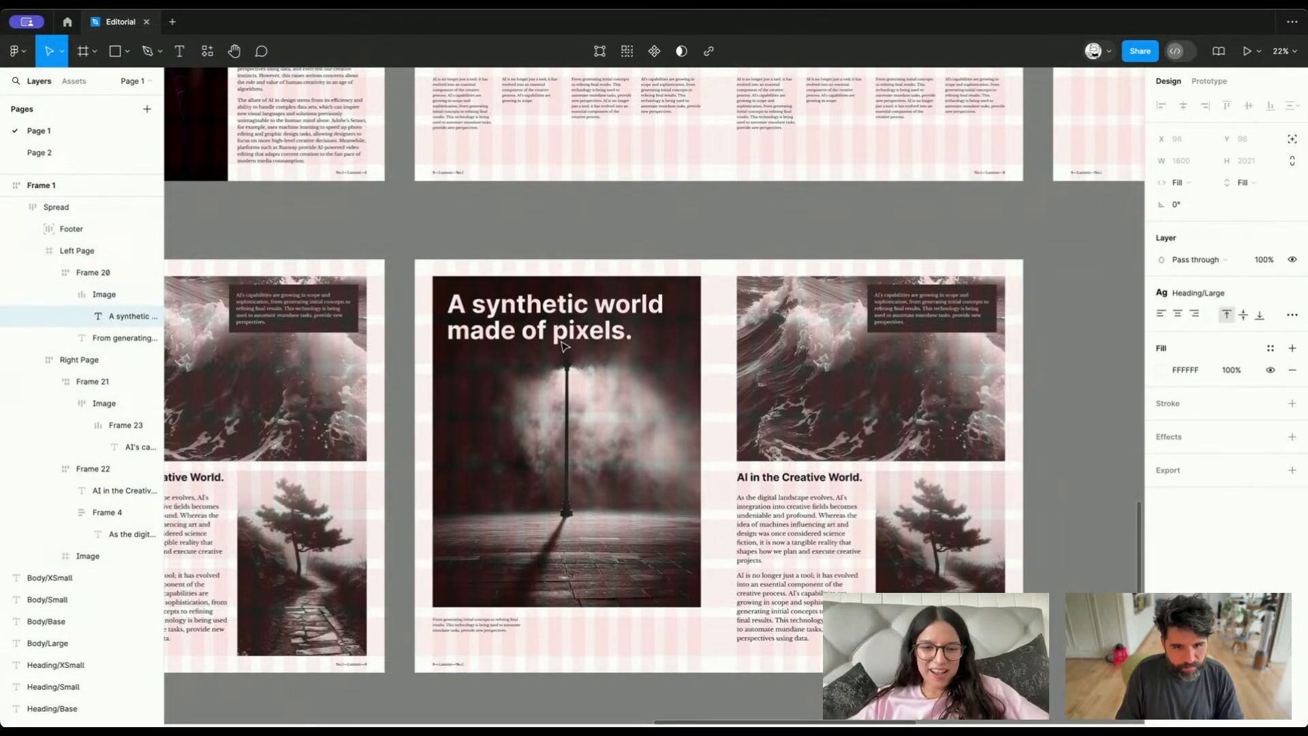
key("ctrl+z")
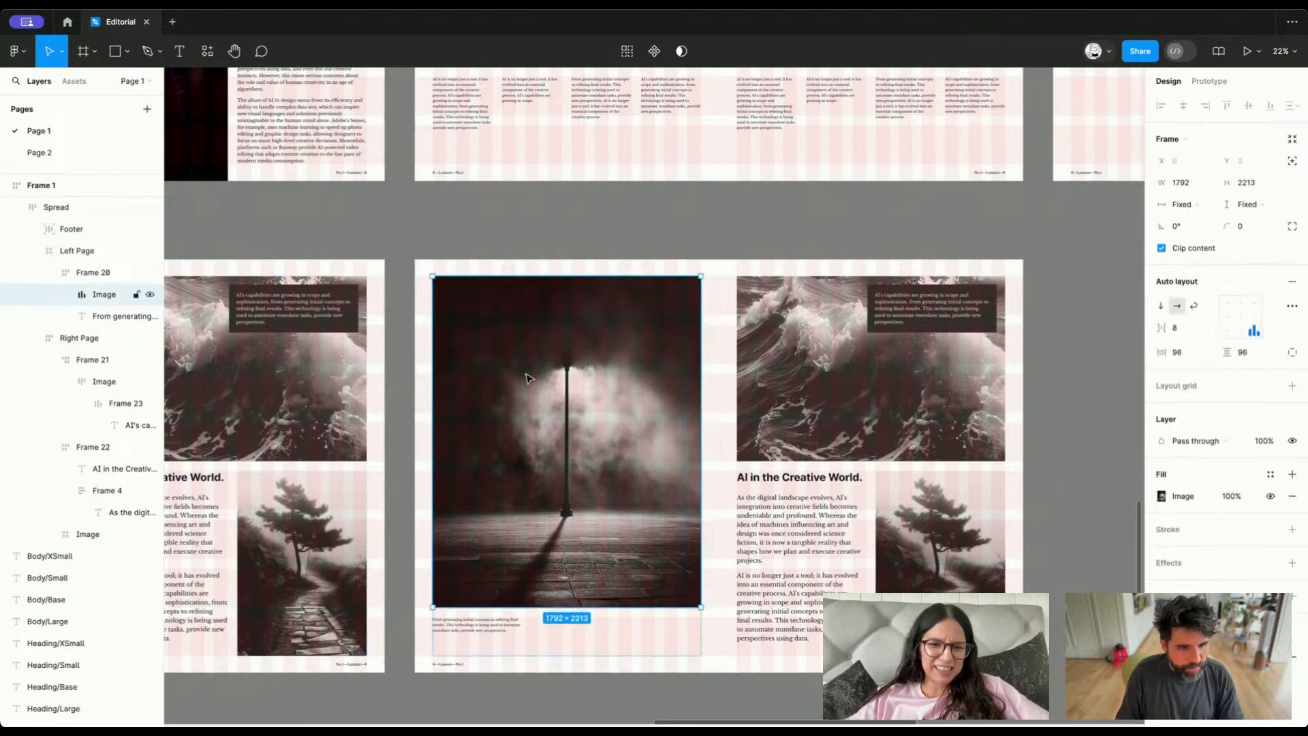
Compare the copied spread with the first wireframe and delete the street lamp image from its left page
scroll(537, 386, "down", 10)
scroll(537, 386, "right", 5)
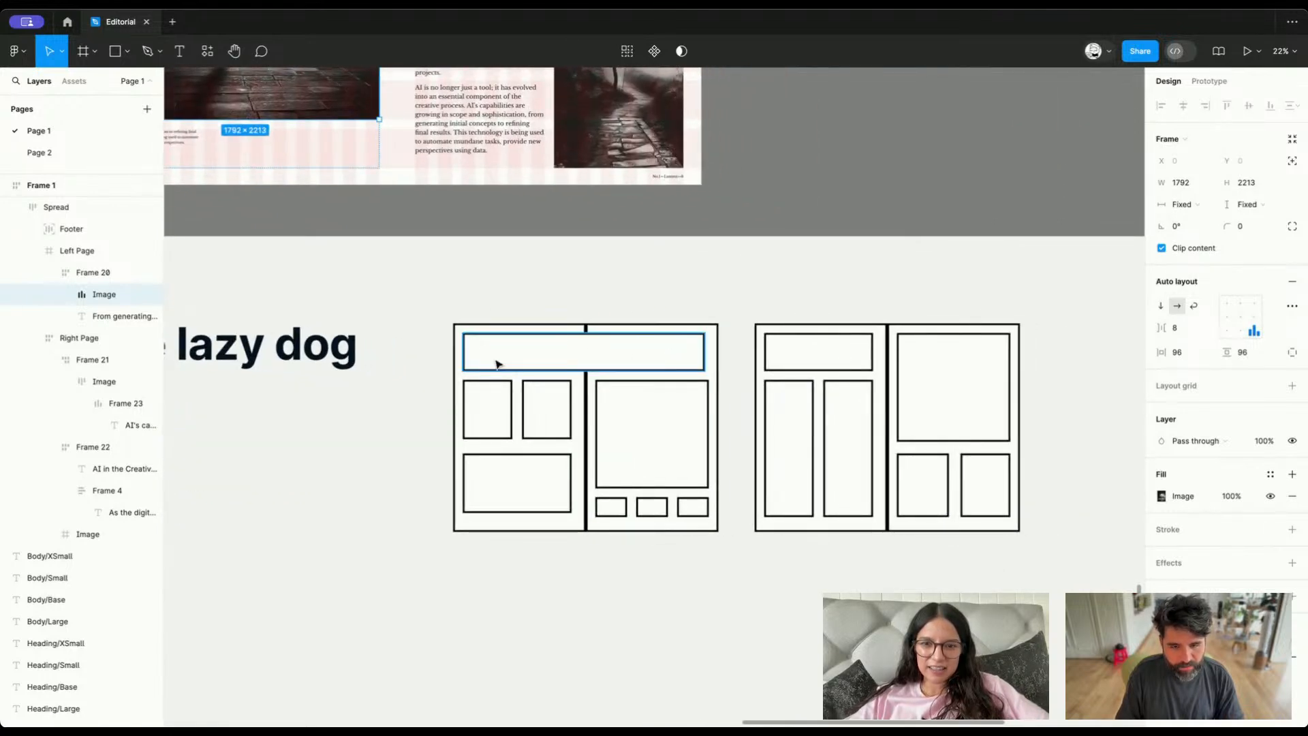
scroll(497, 364, "up", 10)
scroll(496, 364, "left", 5)
key("Delete")
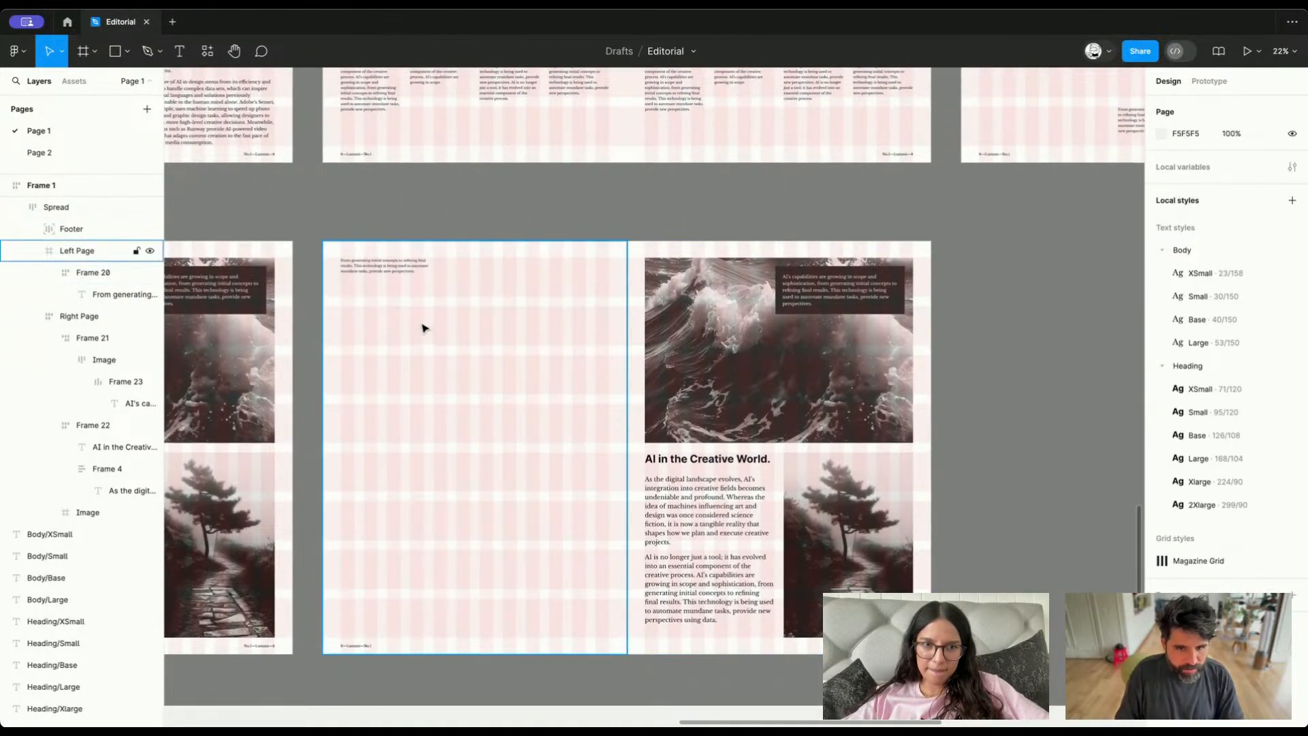
Ungroup the frame around the small caption on the left page and move the caption down to X 120, Y 2064
left_click(379, 273)
left_click(379, 273)
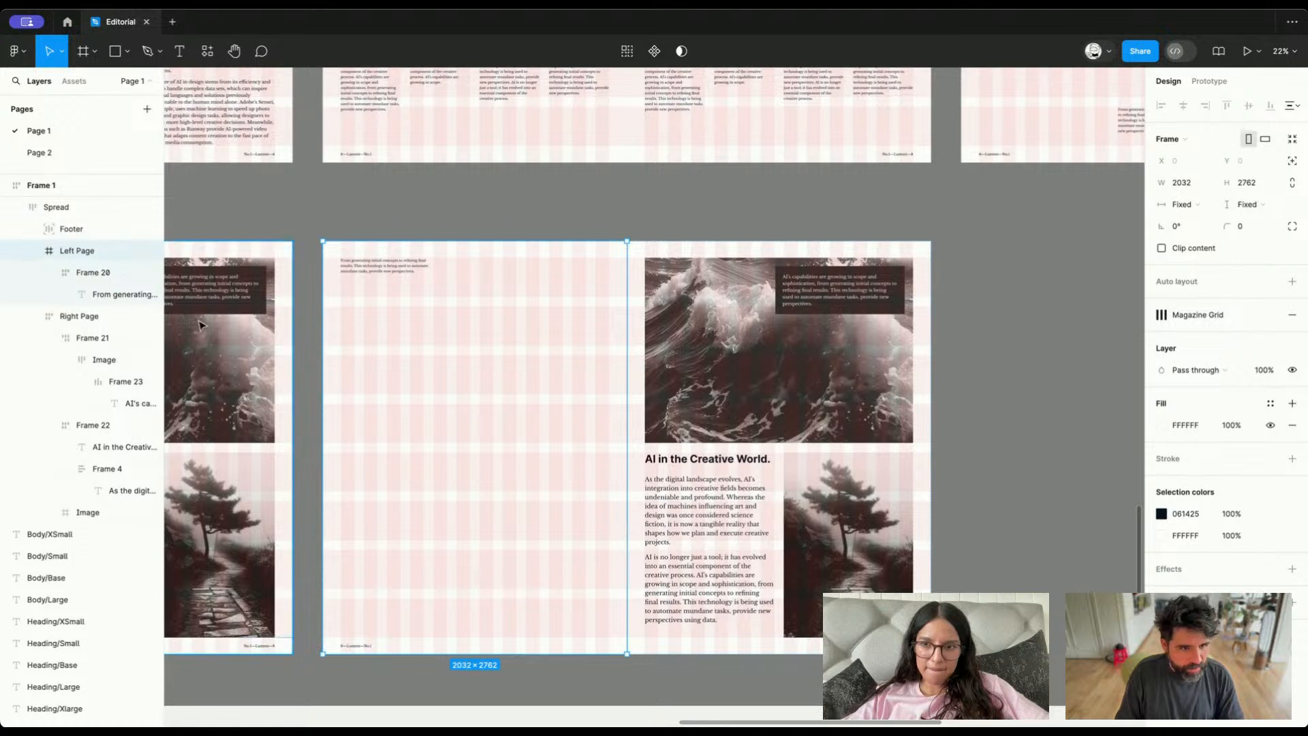
left_click(107, 281)
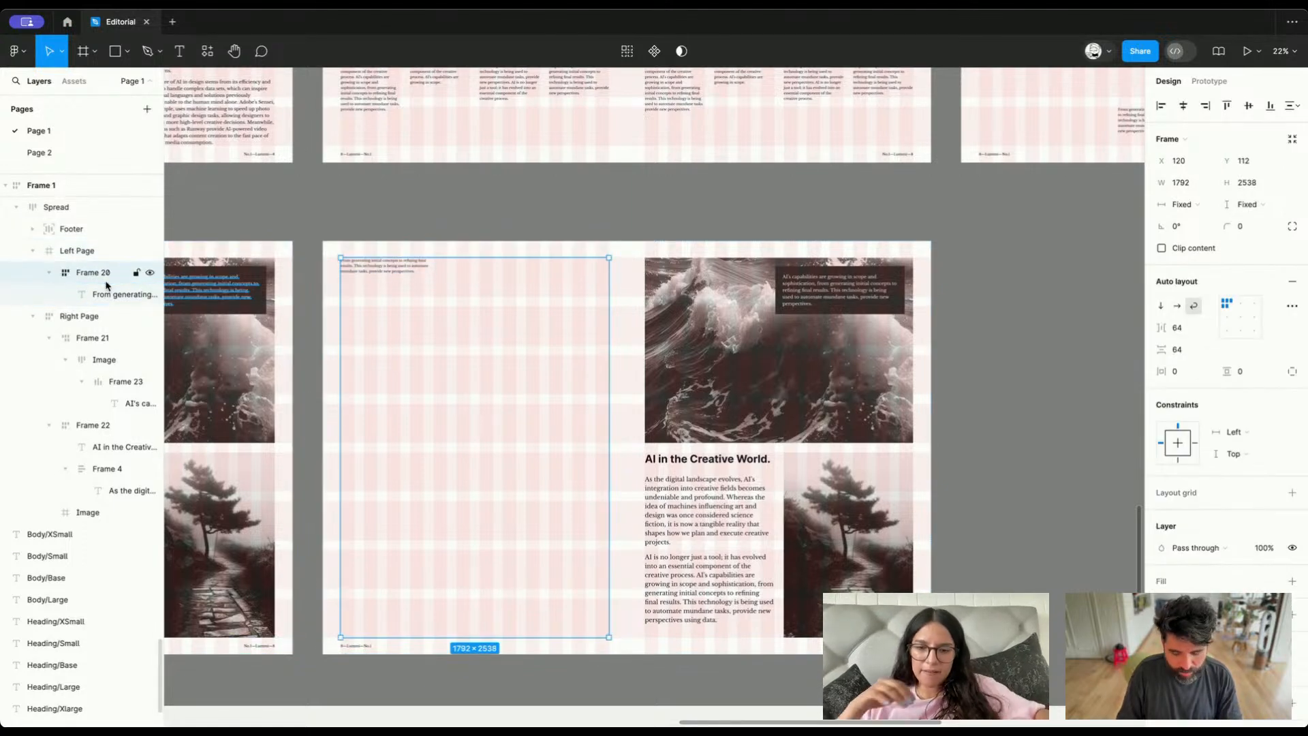
key("super+shift+g")
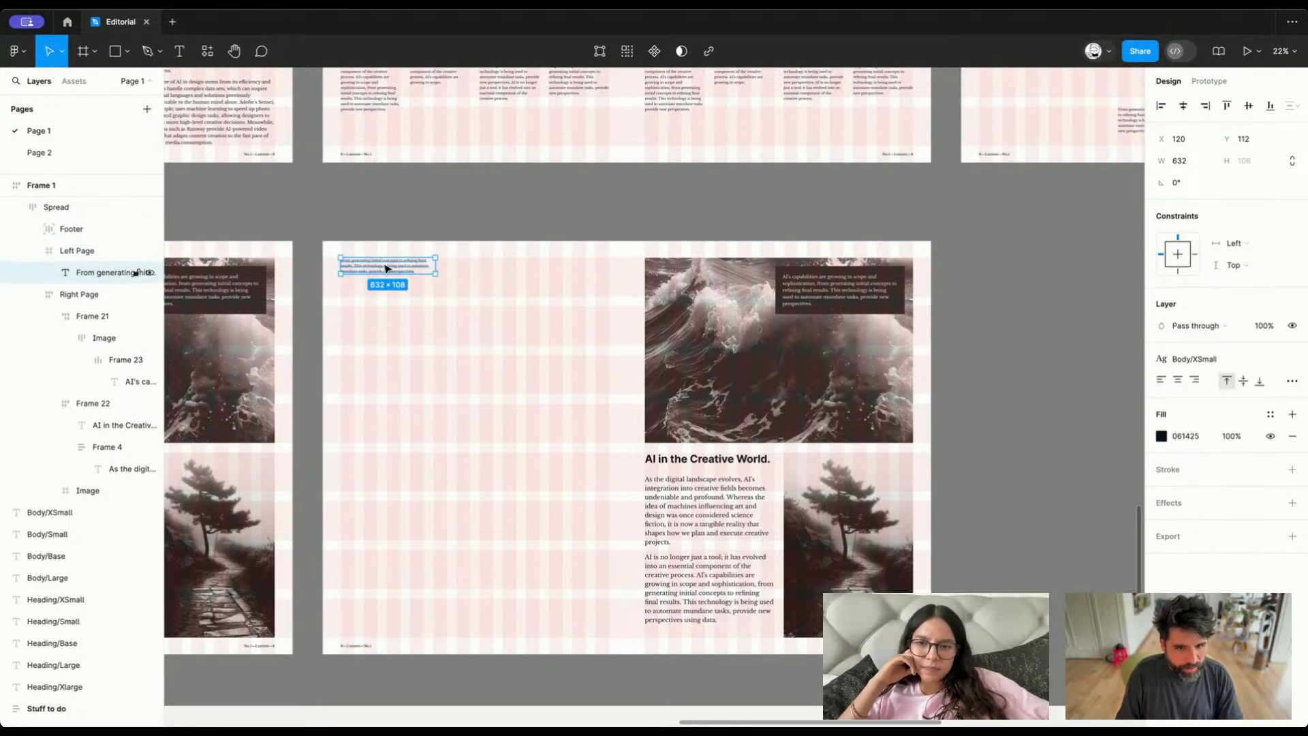
left_click_drag(386, 268, 386, 562)
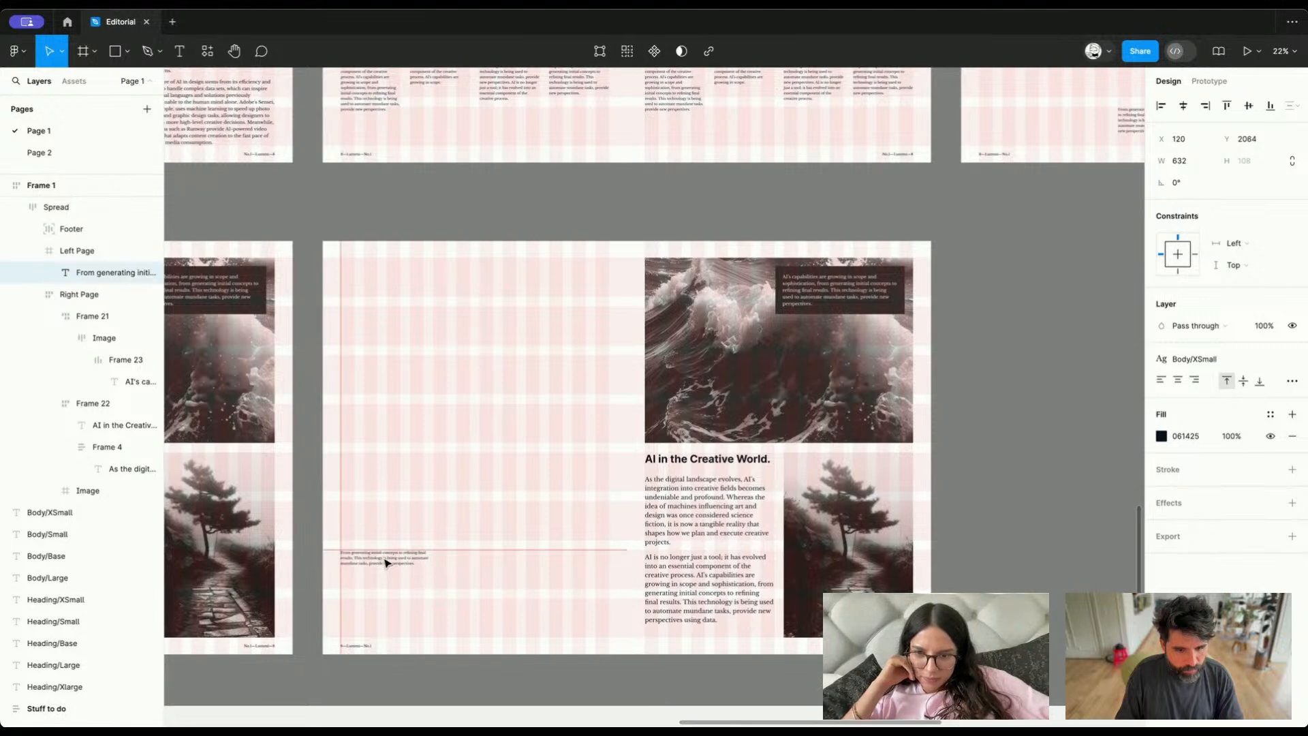
Copy the "AI in the Creative World." heading into the left page and place it at X 120, Y 112
left_click(125, 425)
key("super+c")
left_click(348, 304)
key("super+v")
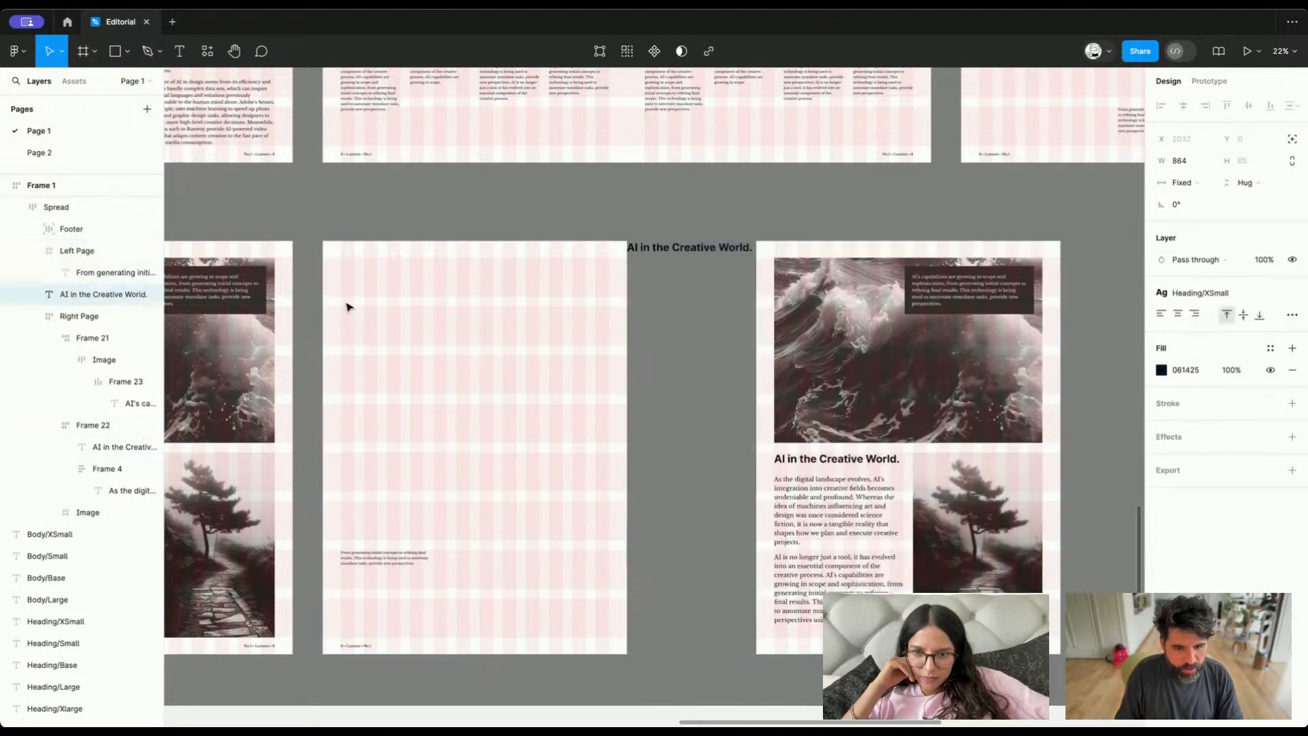
key("Escape")
key("super+z")
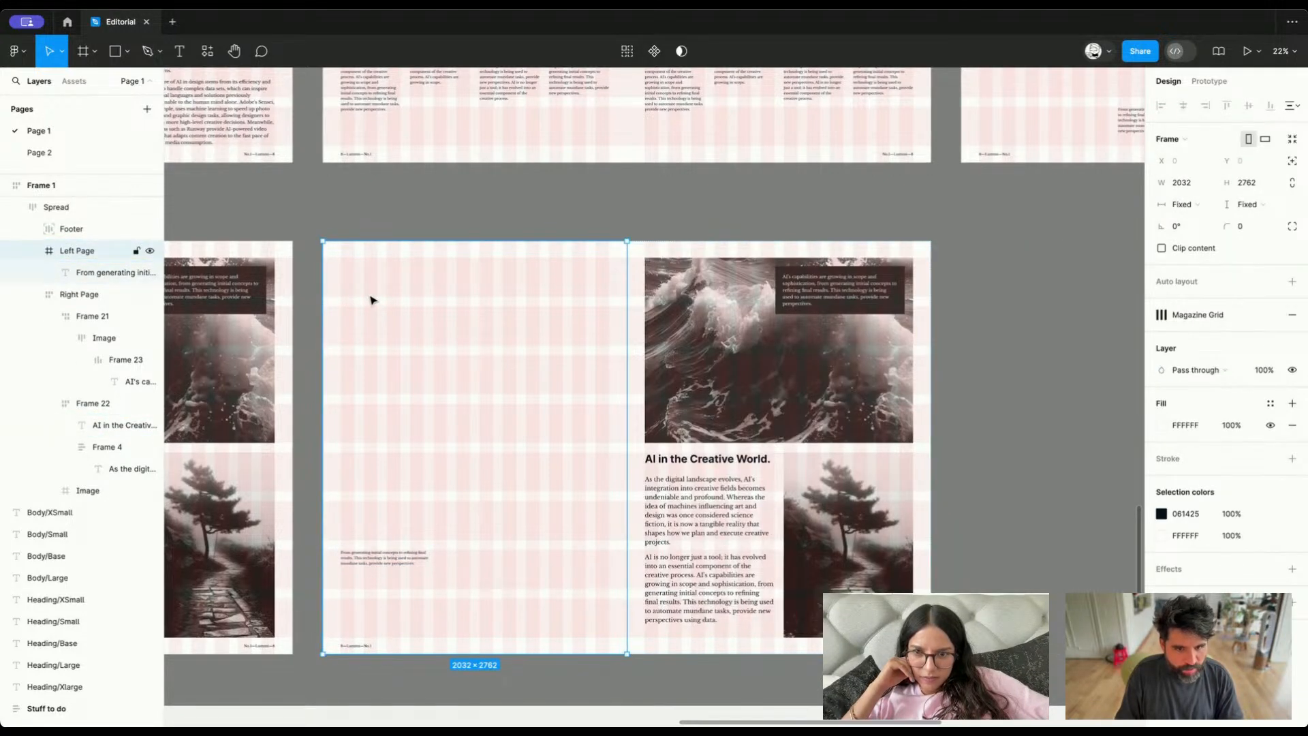
key("super+v")
left_click_drag(370, 251, 380, 269)
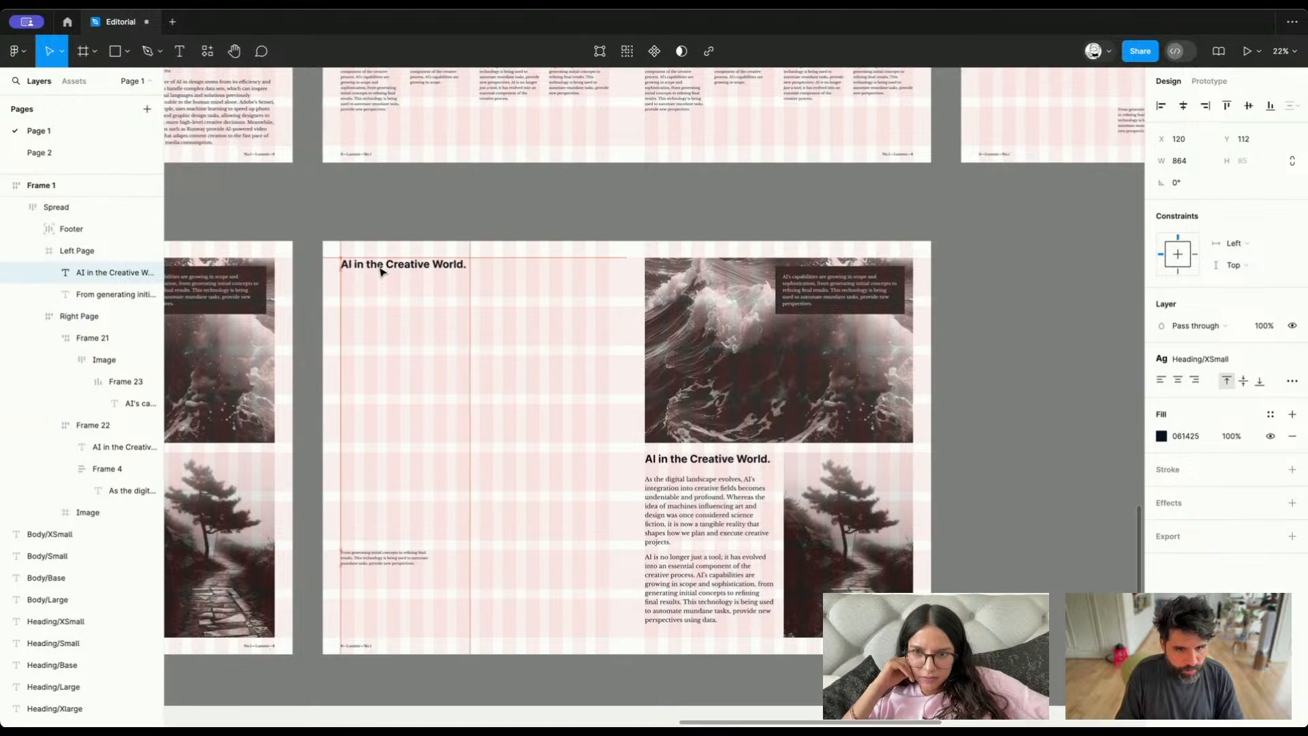
Apply the Heading/2Xlarge text style to the copied heading and widen its text box across both pages to 3826
left_click(1220, 359)
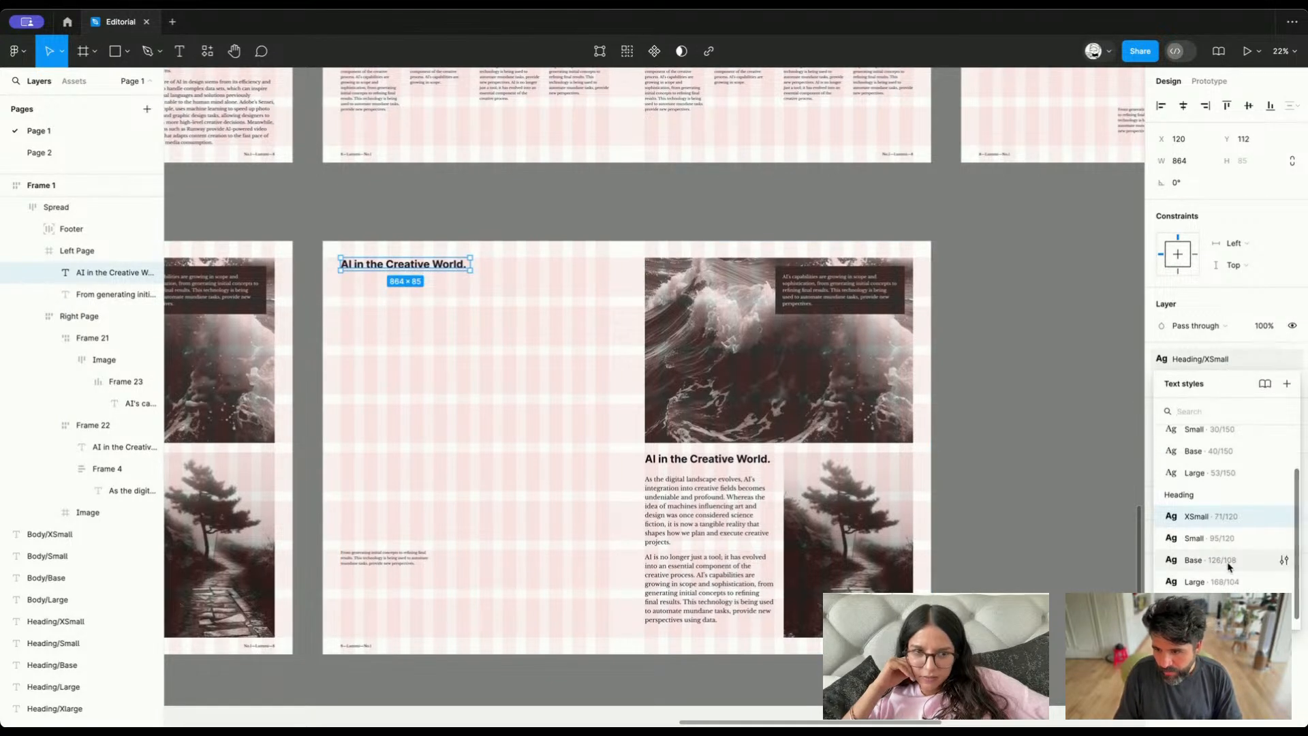
left_click(1211, 614)
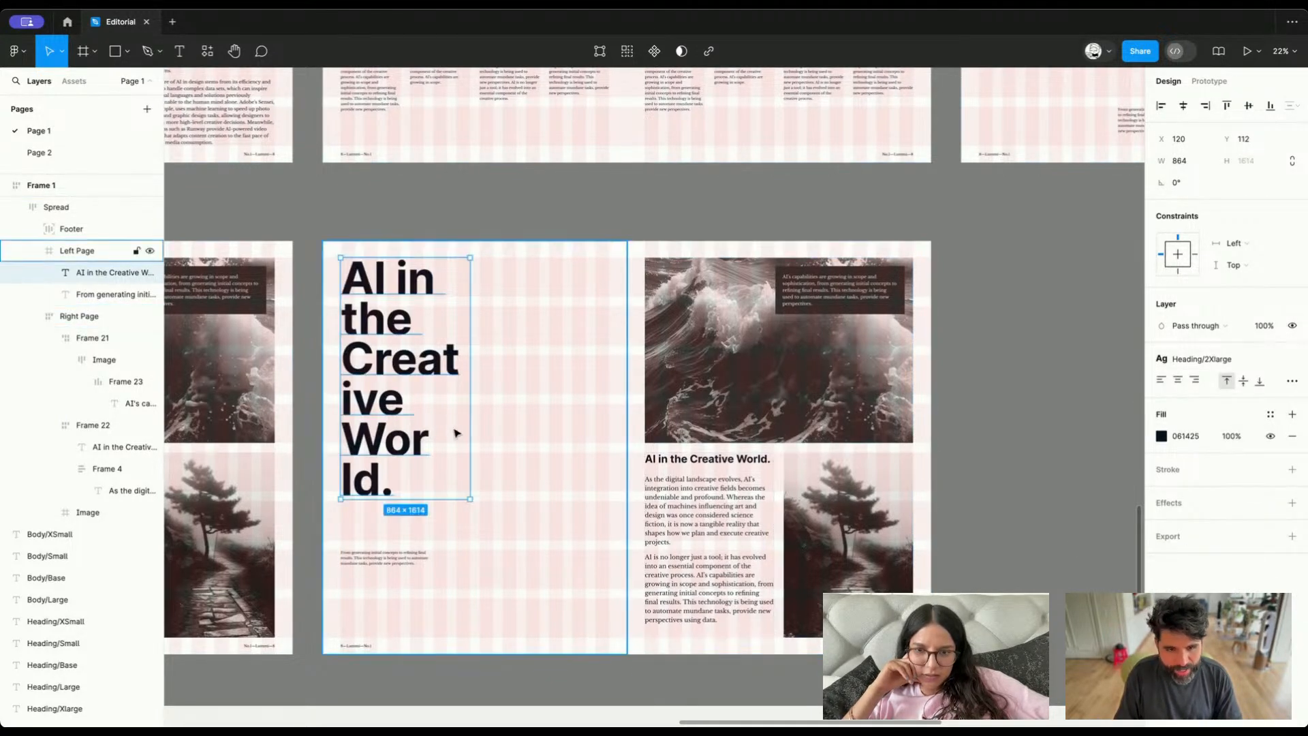
left_click_drag(470, 389, 914, 356)
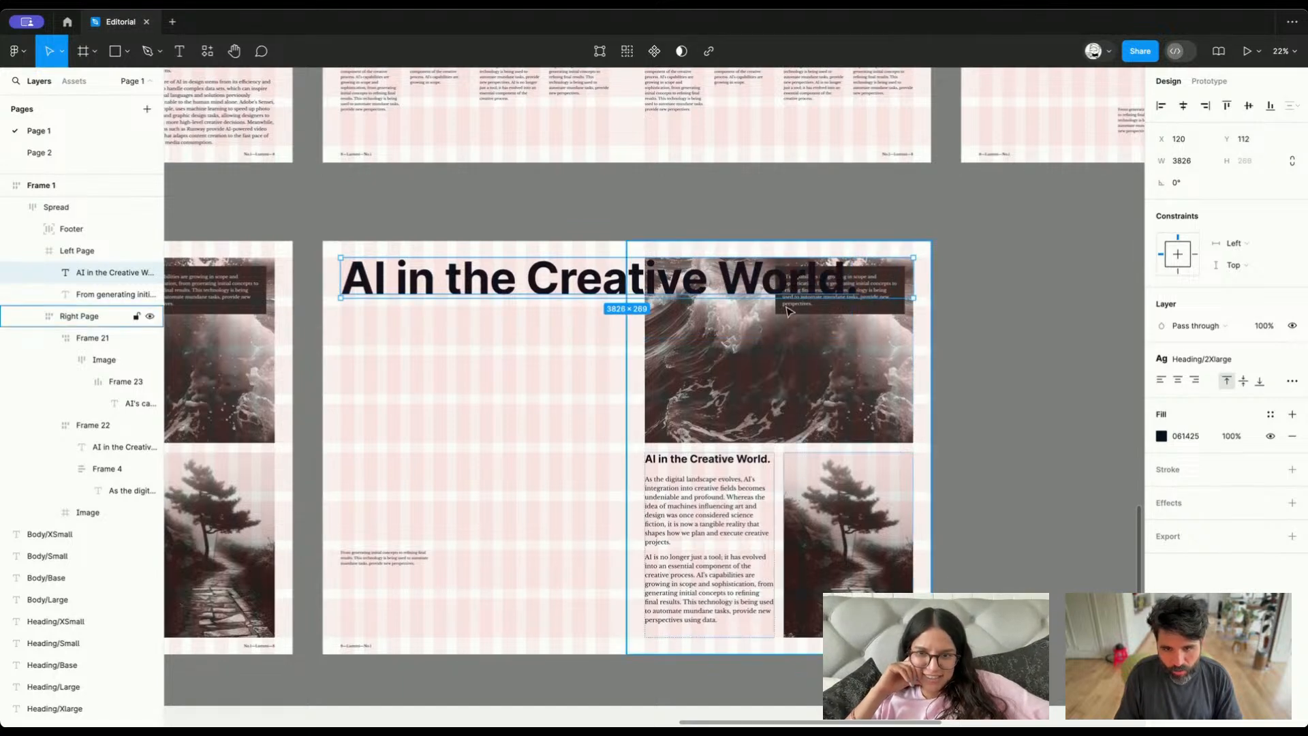
Delete all the images and text blocks from the right page of the copied spread
double_click(700, 384)
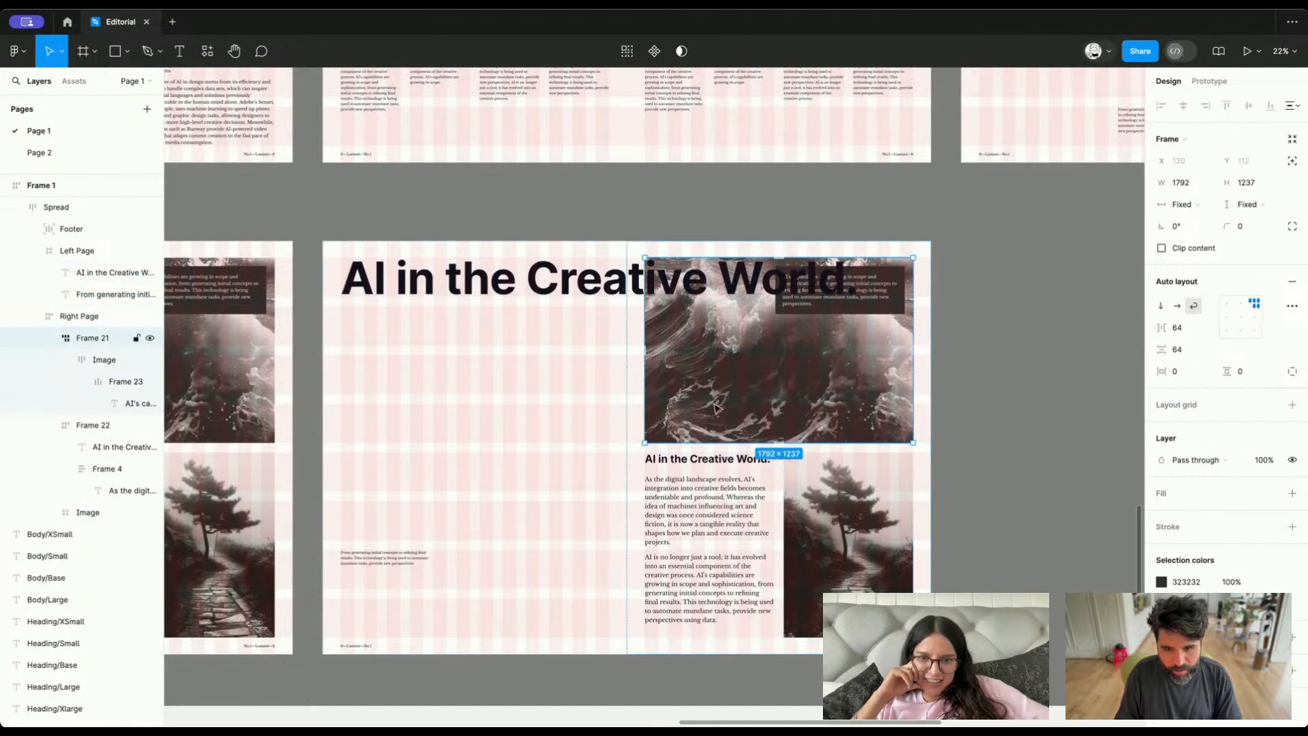
key("ctrl+a")
key("Delete")
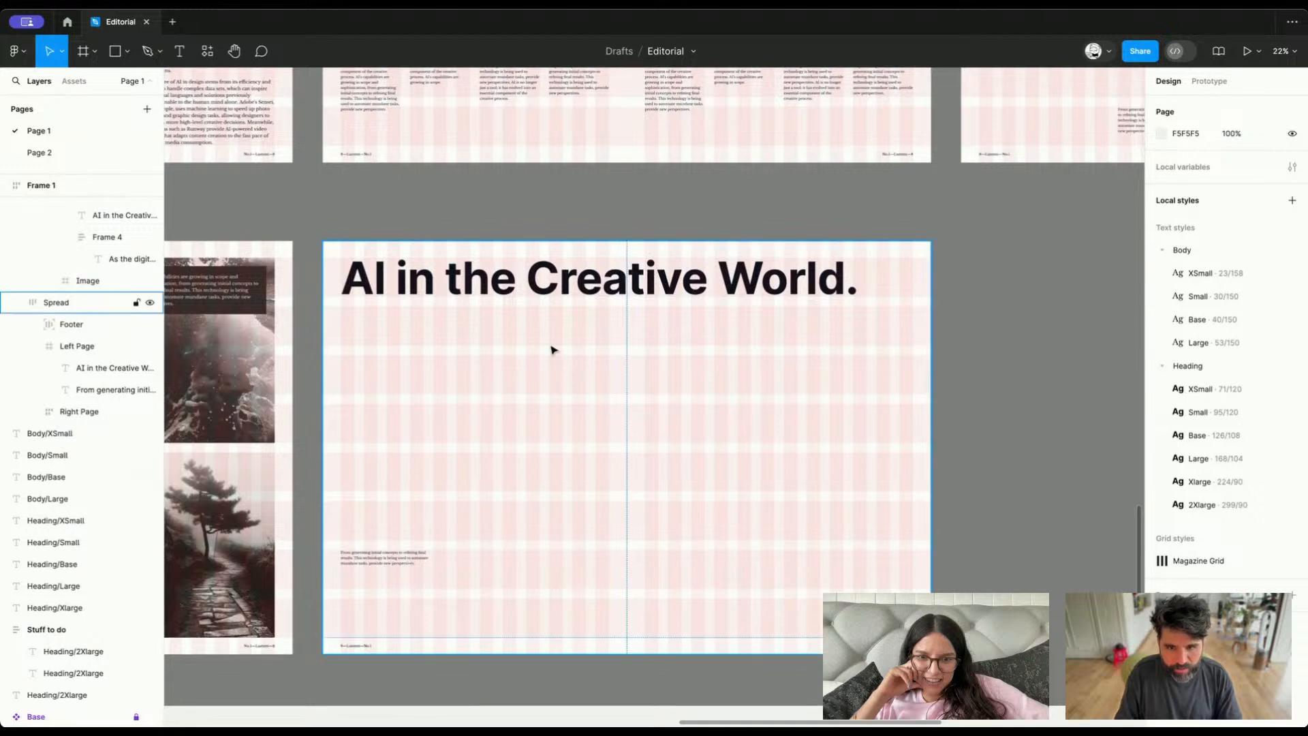
Fit the large heading's text box to the first grid row with a height of 261, and check its end against the outer margin
left_click(551, 291, "super")
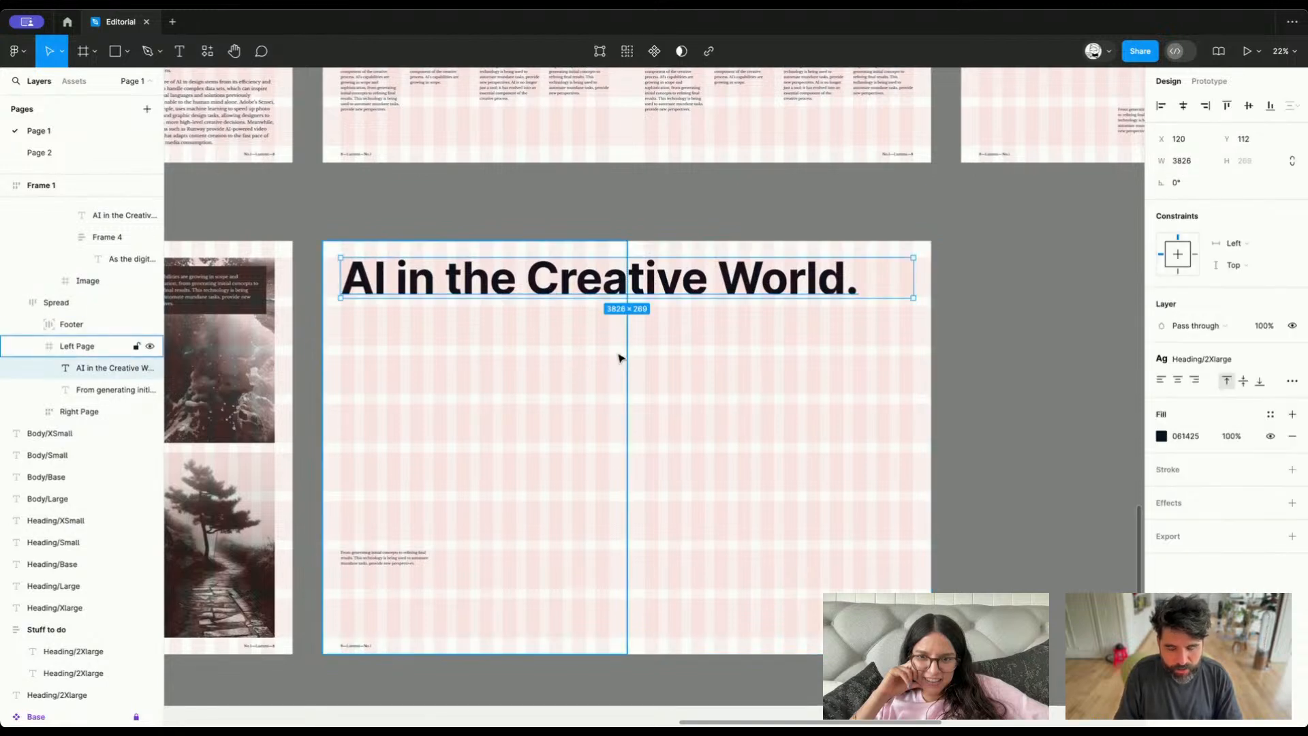
double_click(513, 271)
key("Escape")
scroll(560, 411, "down", 3)
scroll(561, 410, "down", 4)
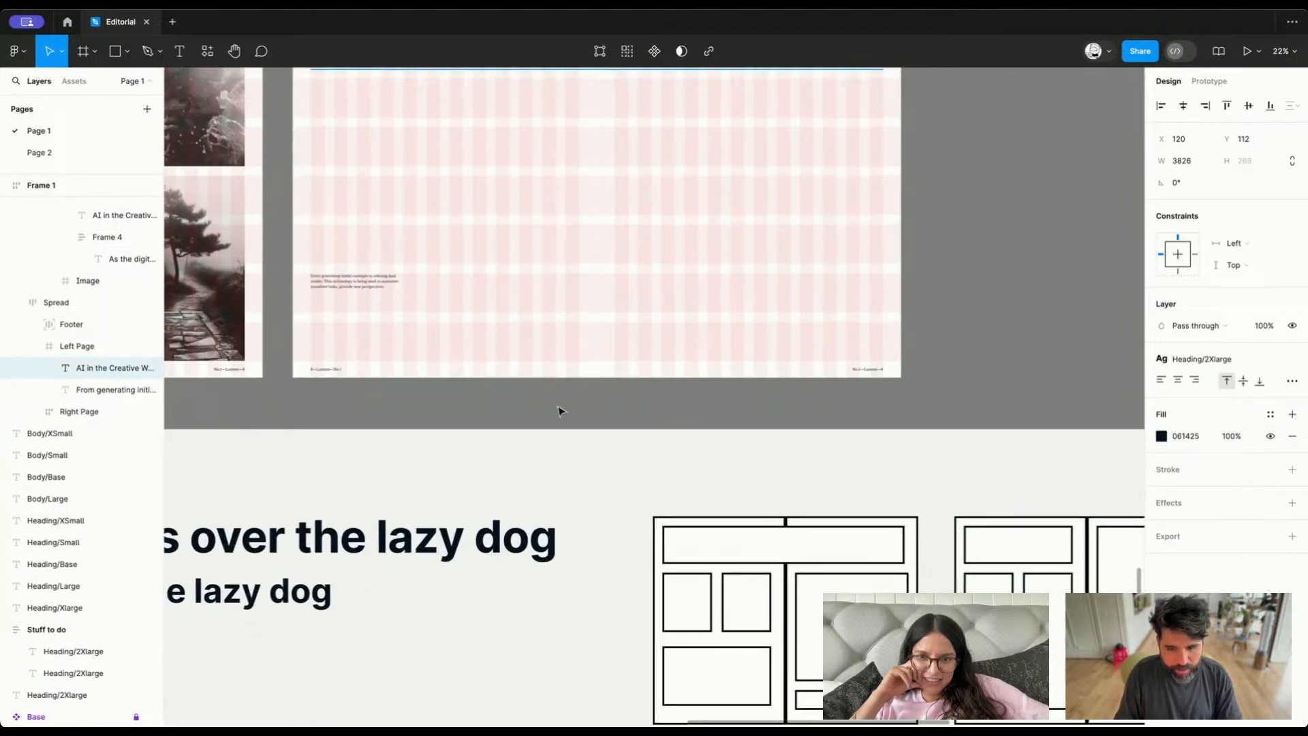
scroll(783, 554, "up", 5)
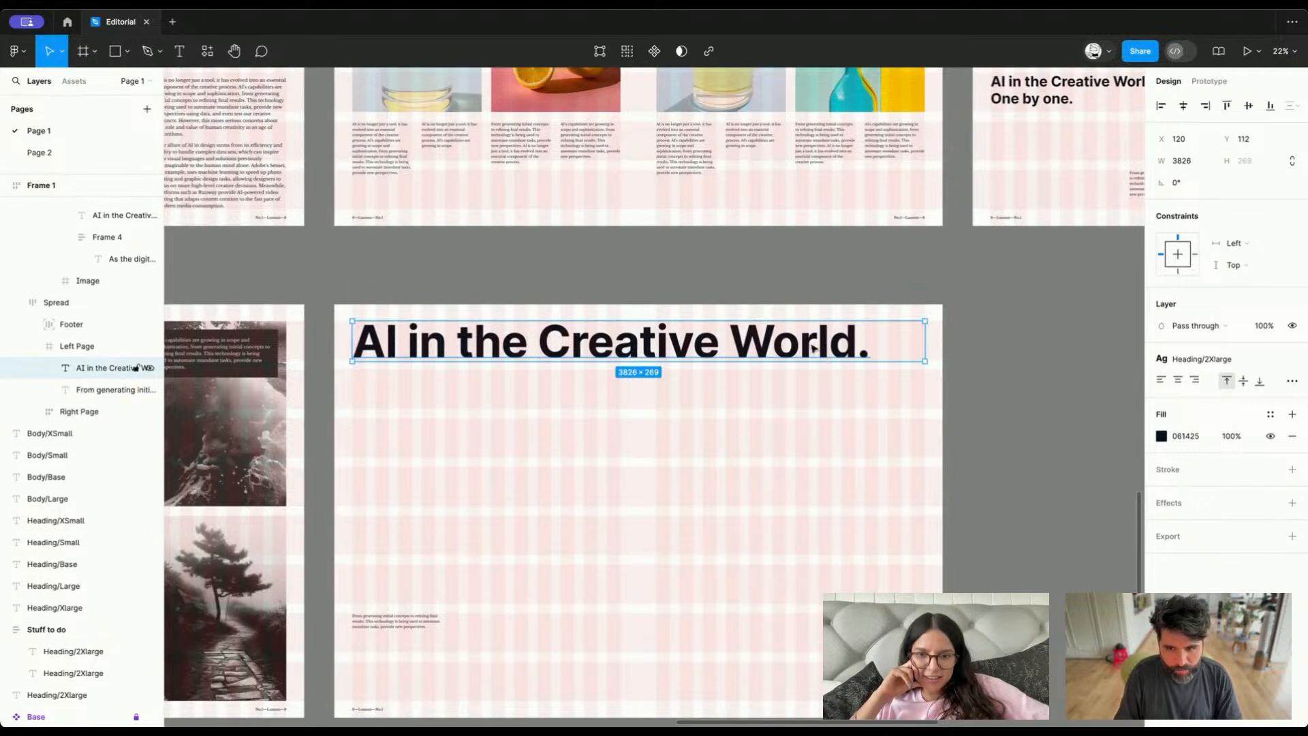
scroll(519, 361, "up", 5)
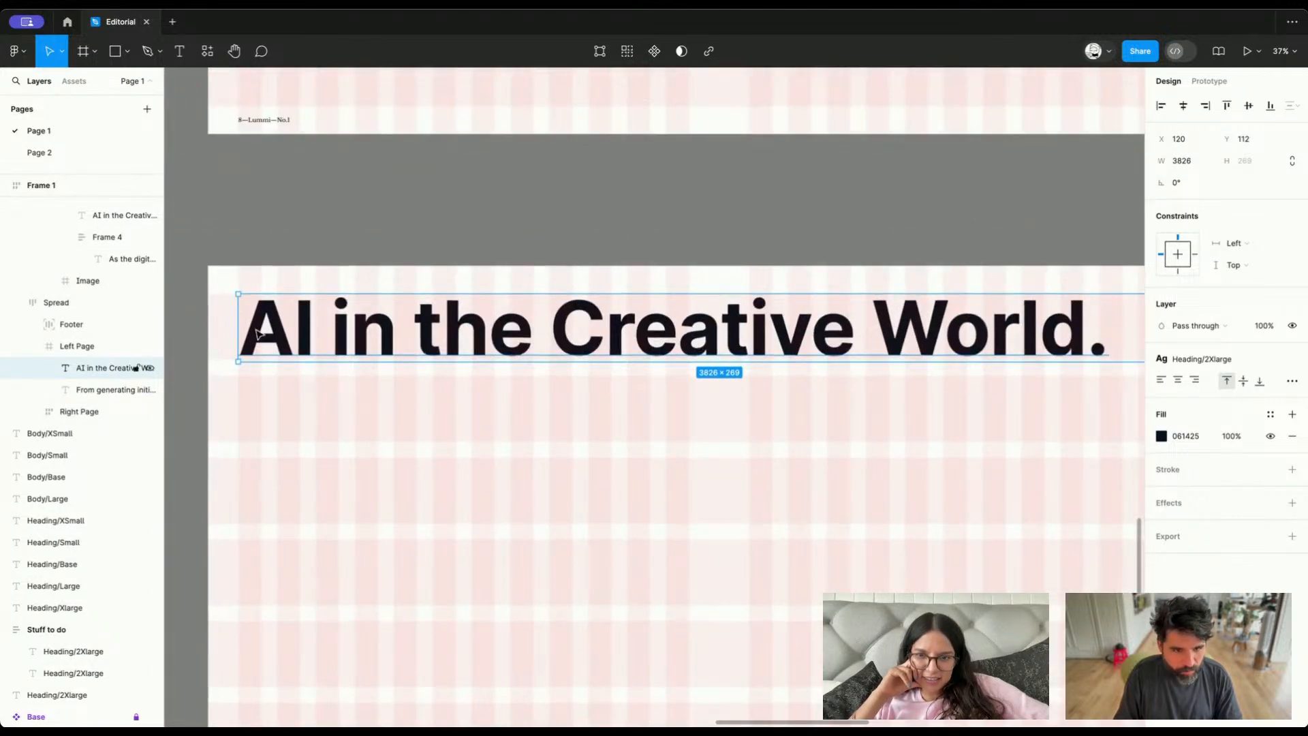
scroll(224, 334, "up", 5)
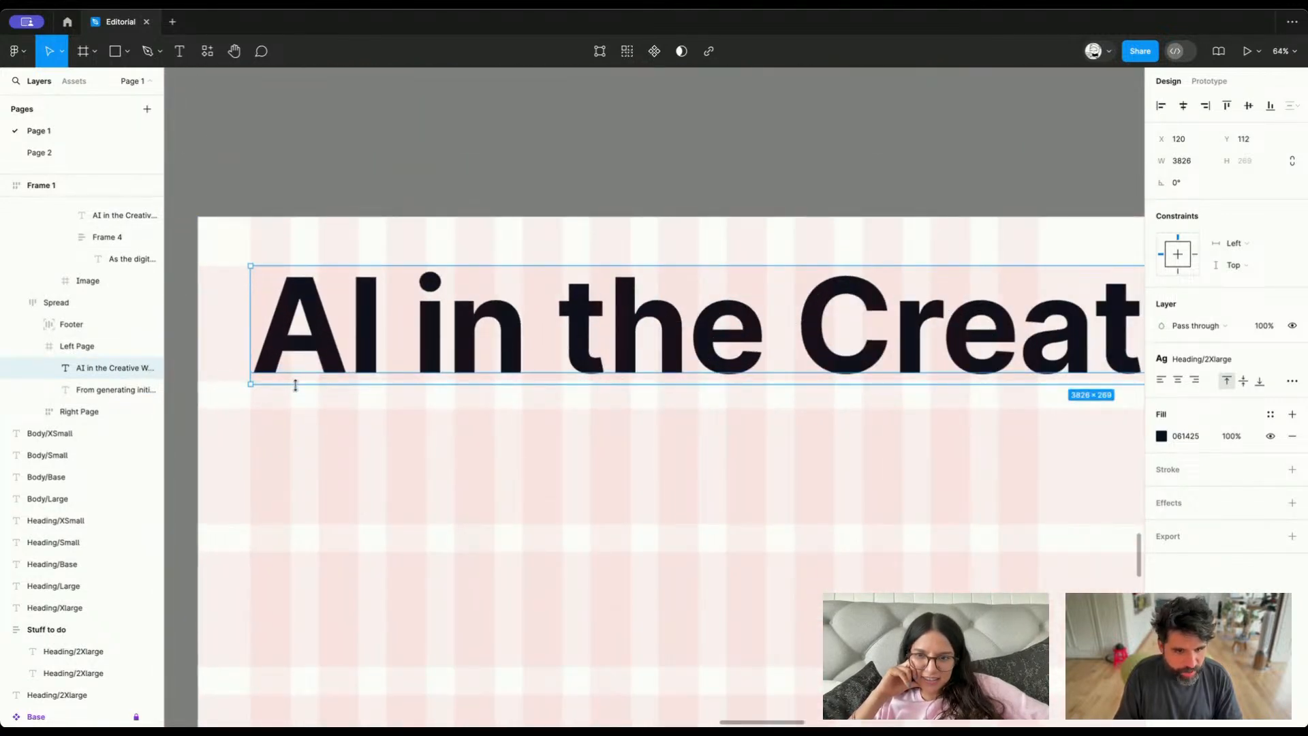
left_click_drag(297, 389, 296, 382)
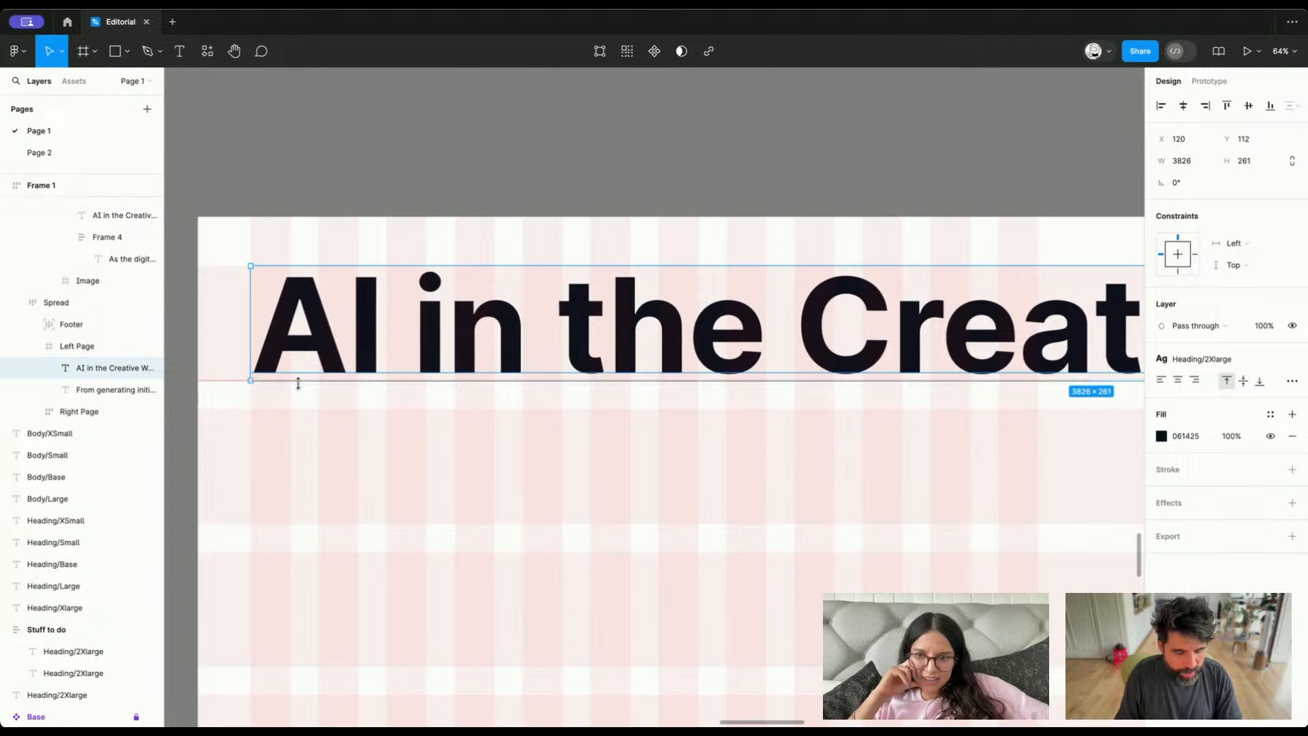
scroll(298, 384, "down", 2)
scroll(298, 384, "right", 10)
scroll(665, 369, "up", 3)
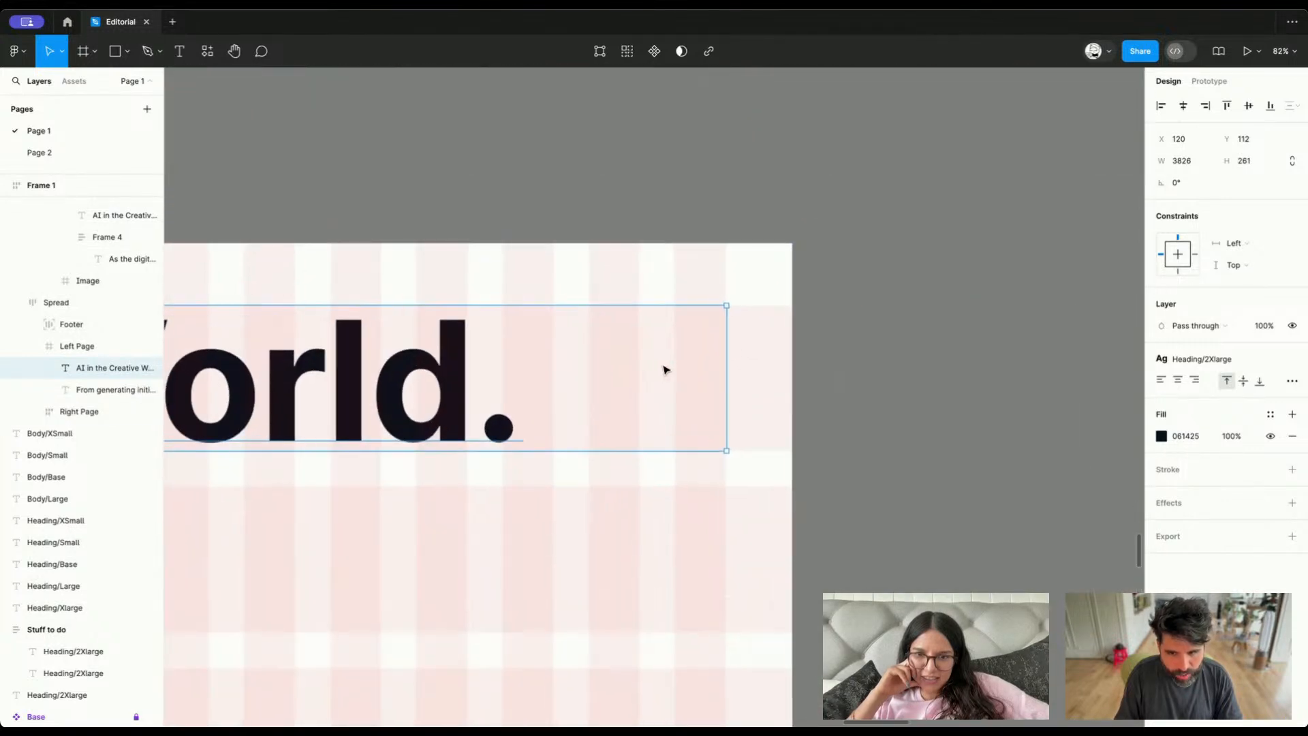
Resize the large heading's text box to a width of 3824 so it ends exactly at the outer margin
scroll(727, 331, "up", 5)
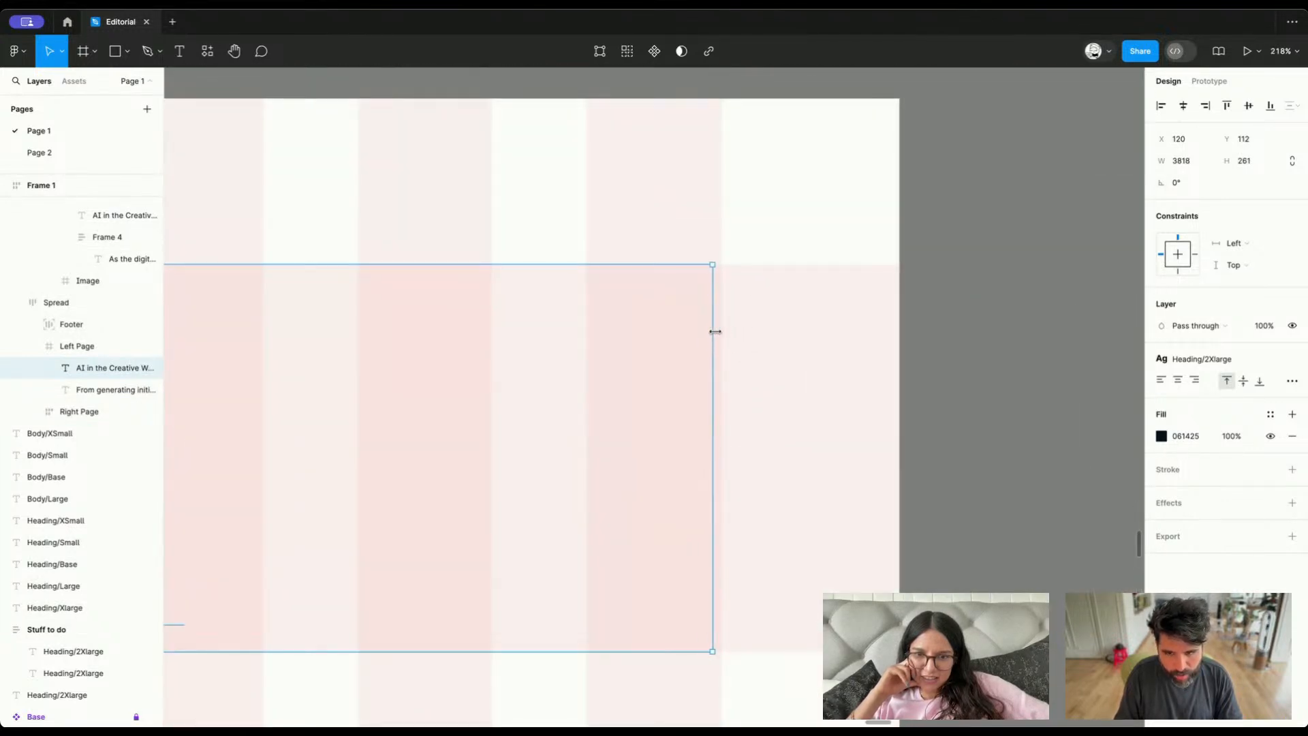
scroll(722, 331, "up", 10)
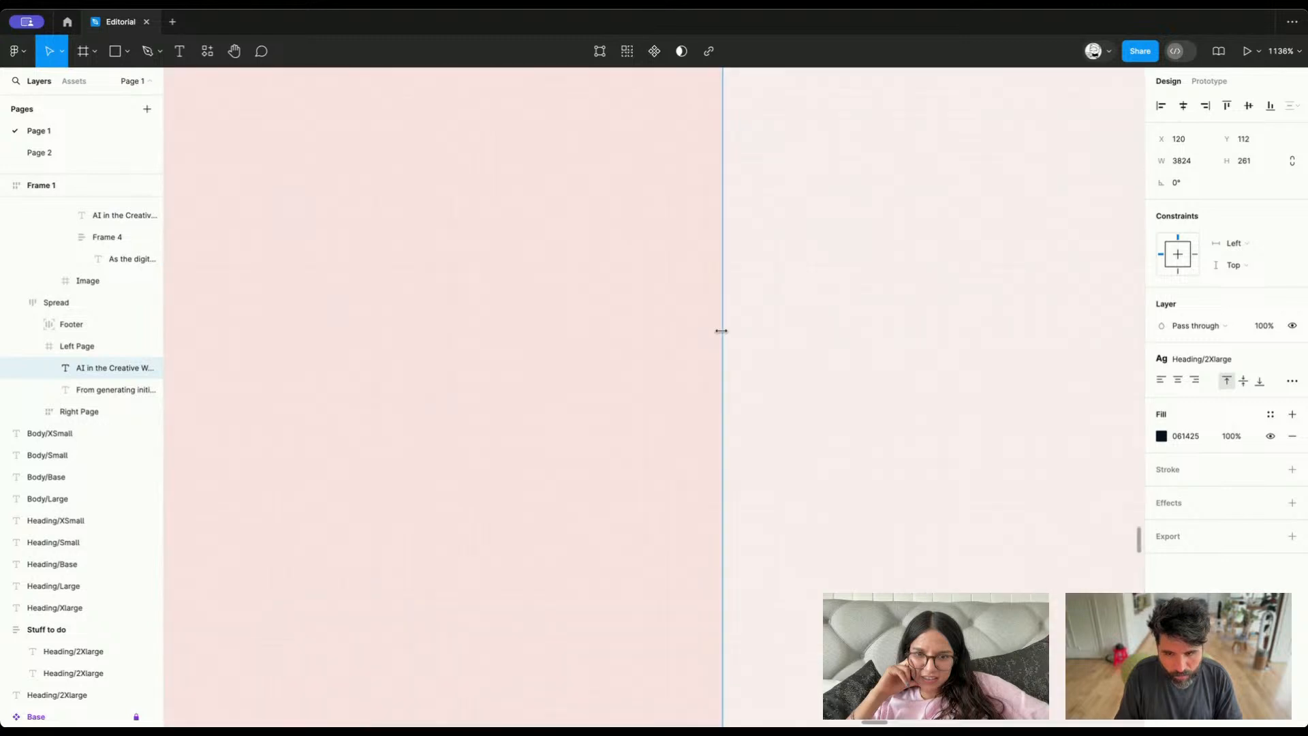
scroll(724, 336, "down", 3)
scroll(725, 336, "down", 15)
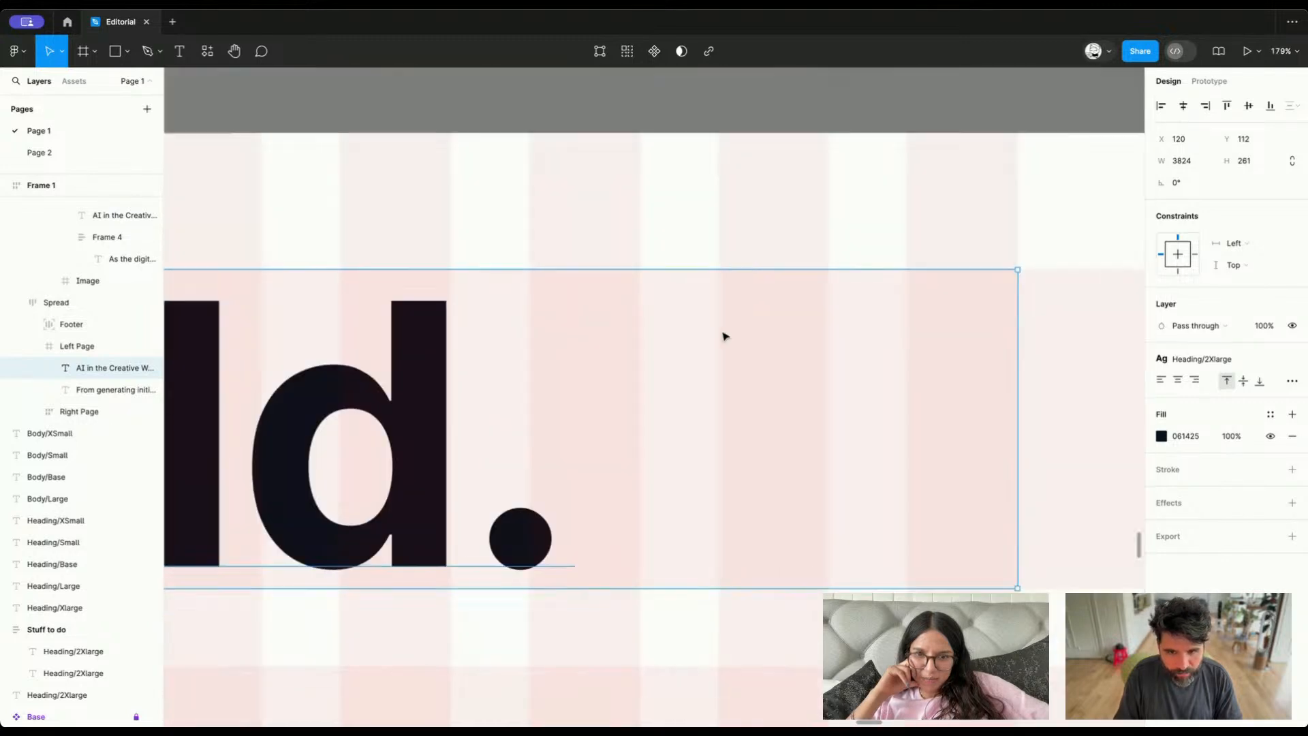
Review the heading across both pages and compare the spread with the blocks beneath the heading in the first wireframe
scroll(725, 336, "left", 1)
scroll(725, 336, "down", 2)
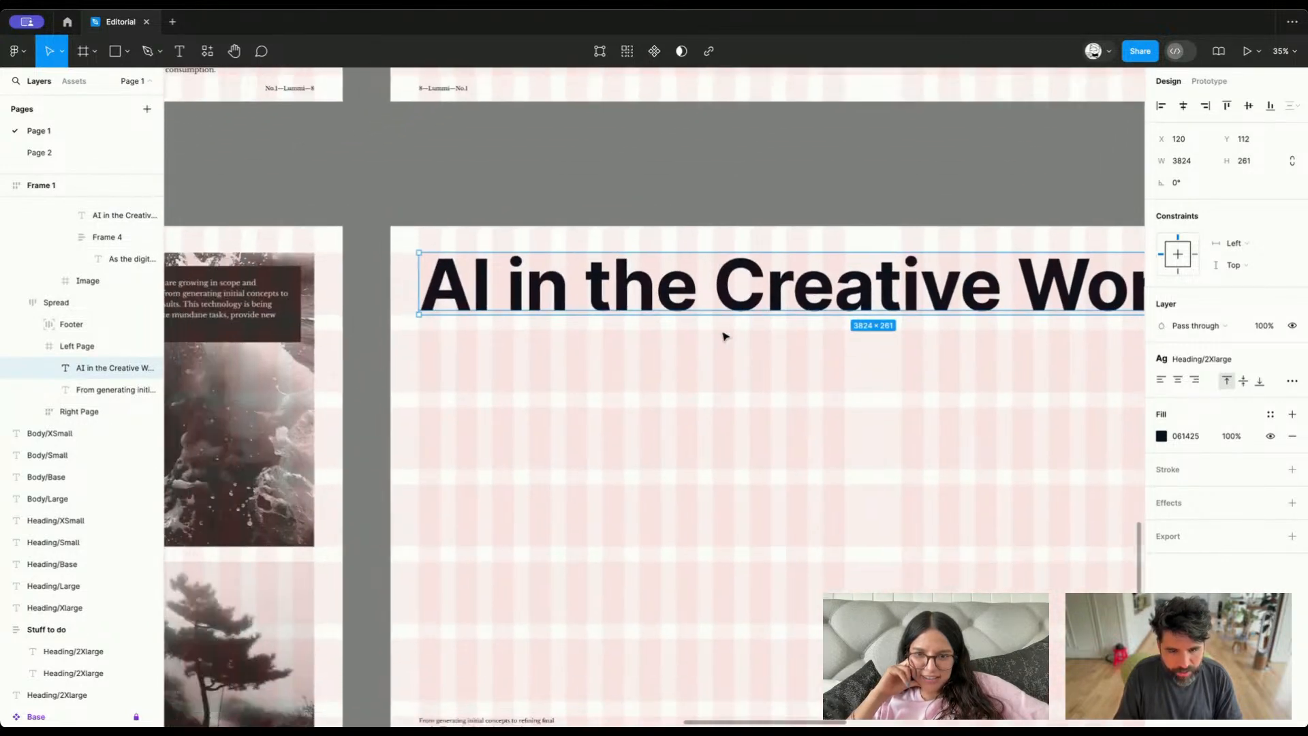
scroll(725, 336, "right", 1)
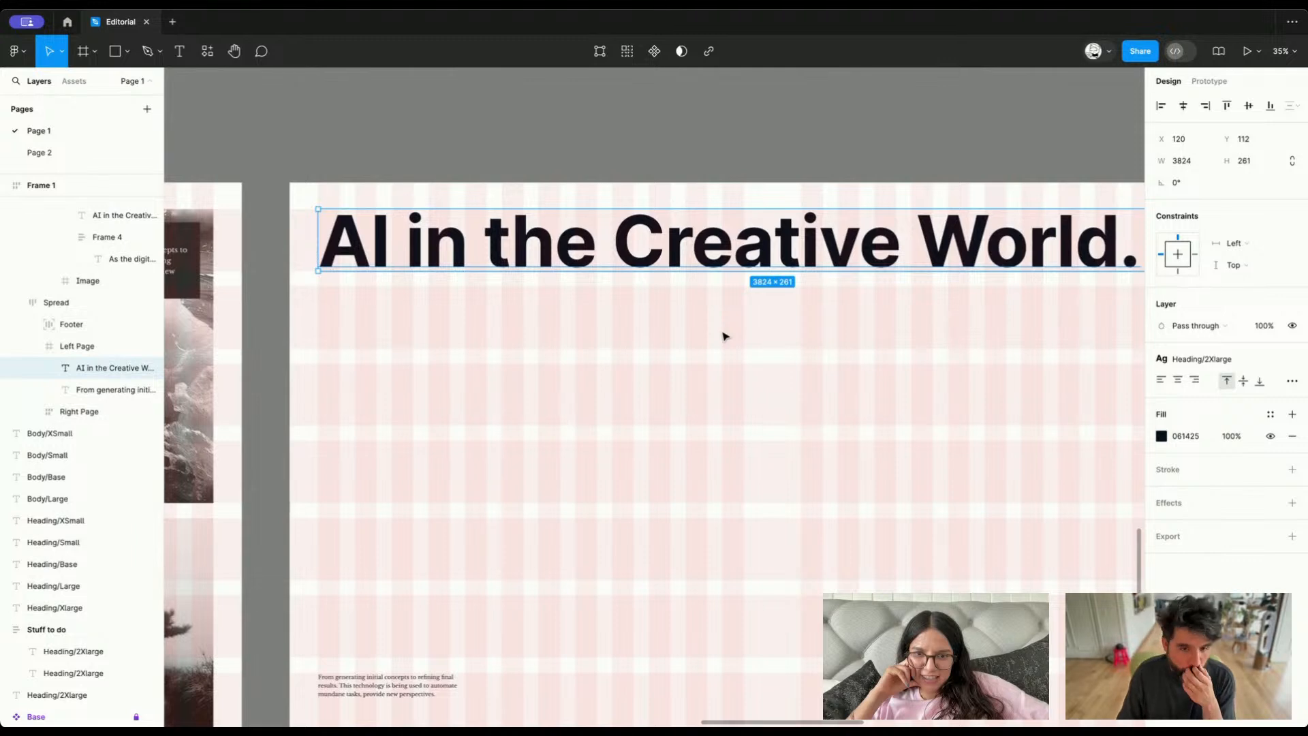
scroll(724, 336, "down", 1)
scroll(724, 336, "right", 1)
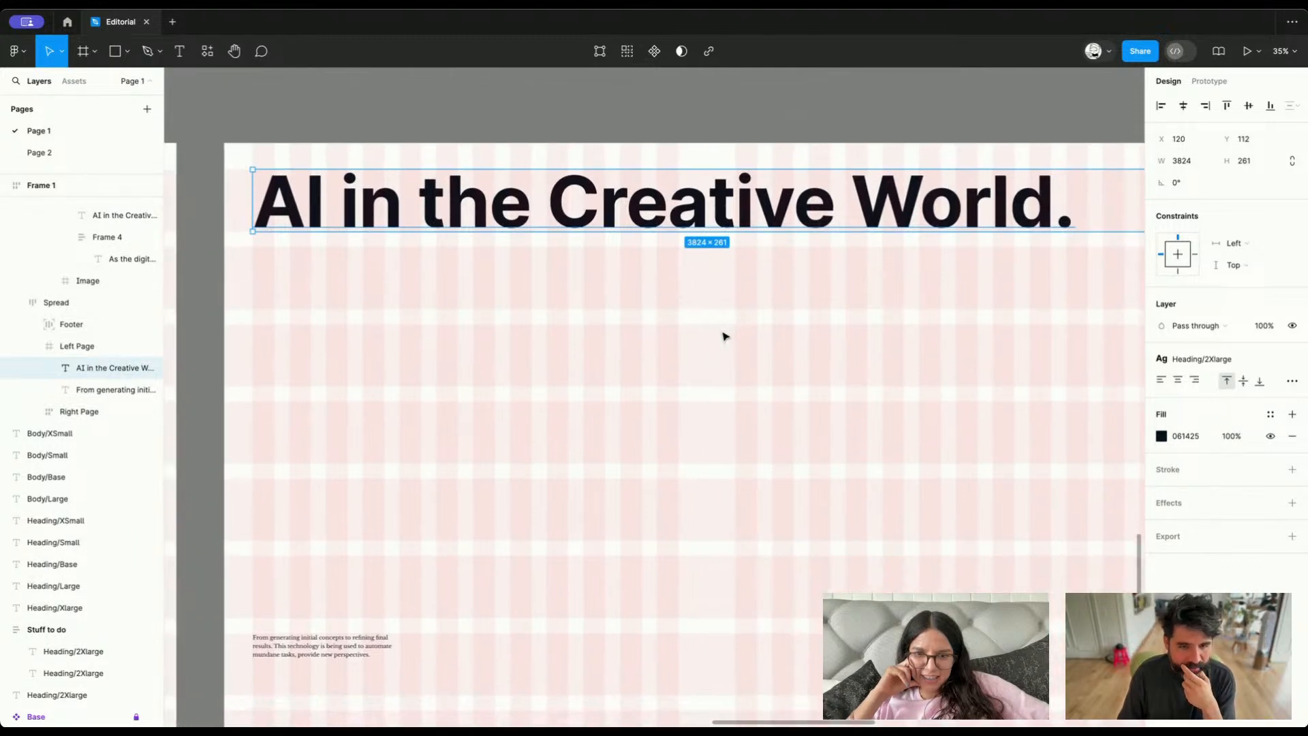
scroll(558, 259, "down", 2)
scroll(558, 259, "right", 1)
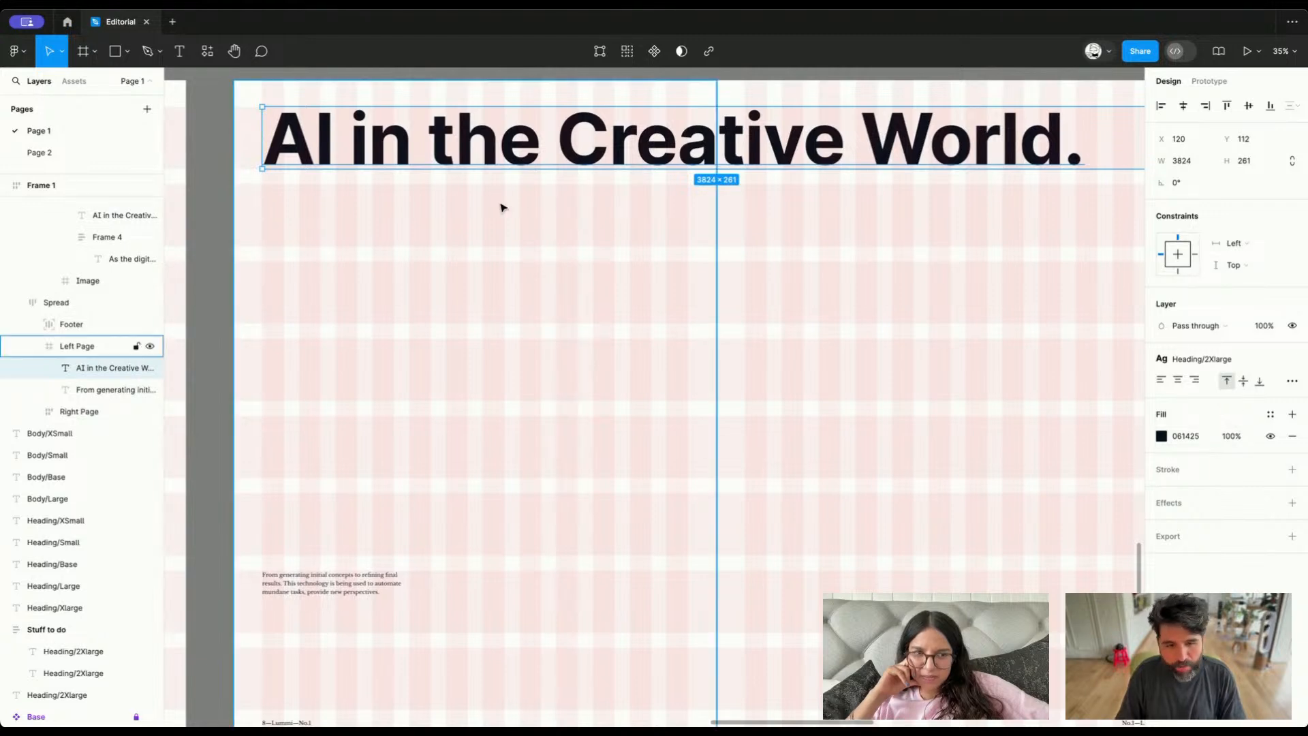
scroll(503, 204, "down", 10)
scroll(503, 205, "right", 5)
scroll(503, 207, "up", 1)
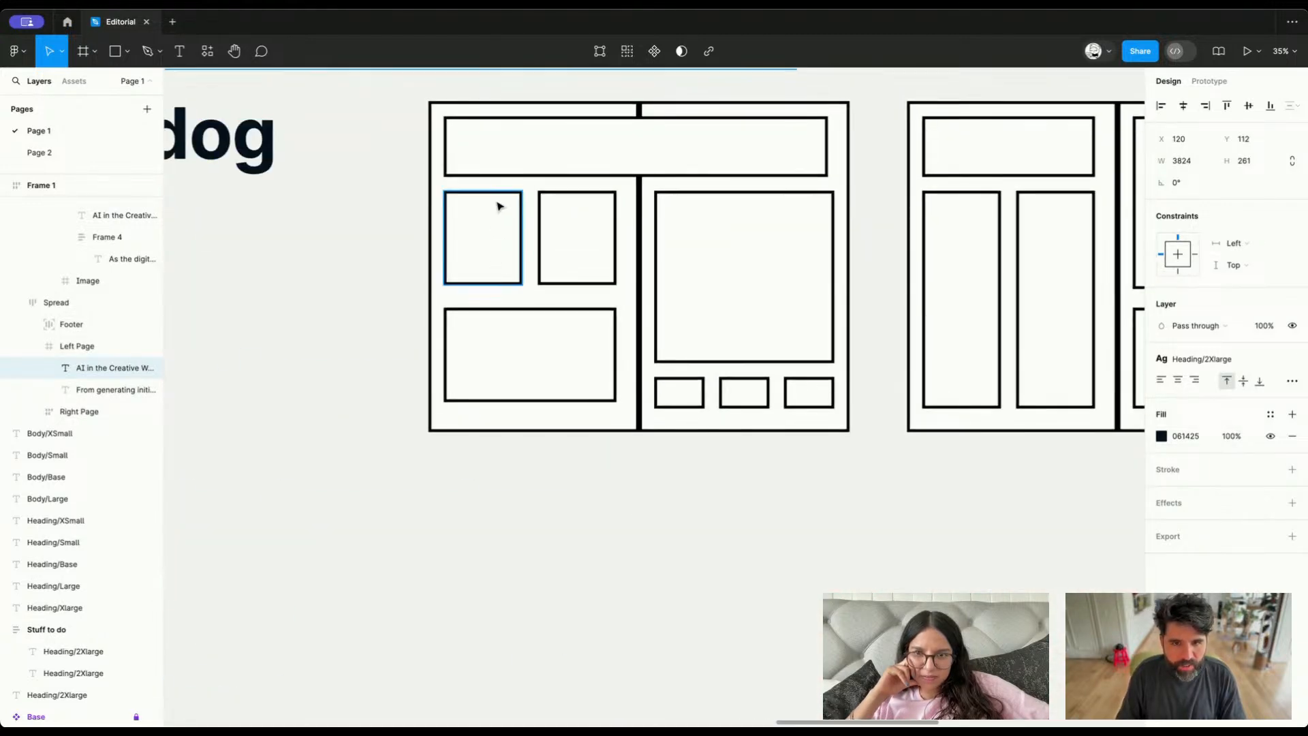
scroll(578, 233, "up", 15)
scroll(578, 232, "left", 8)
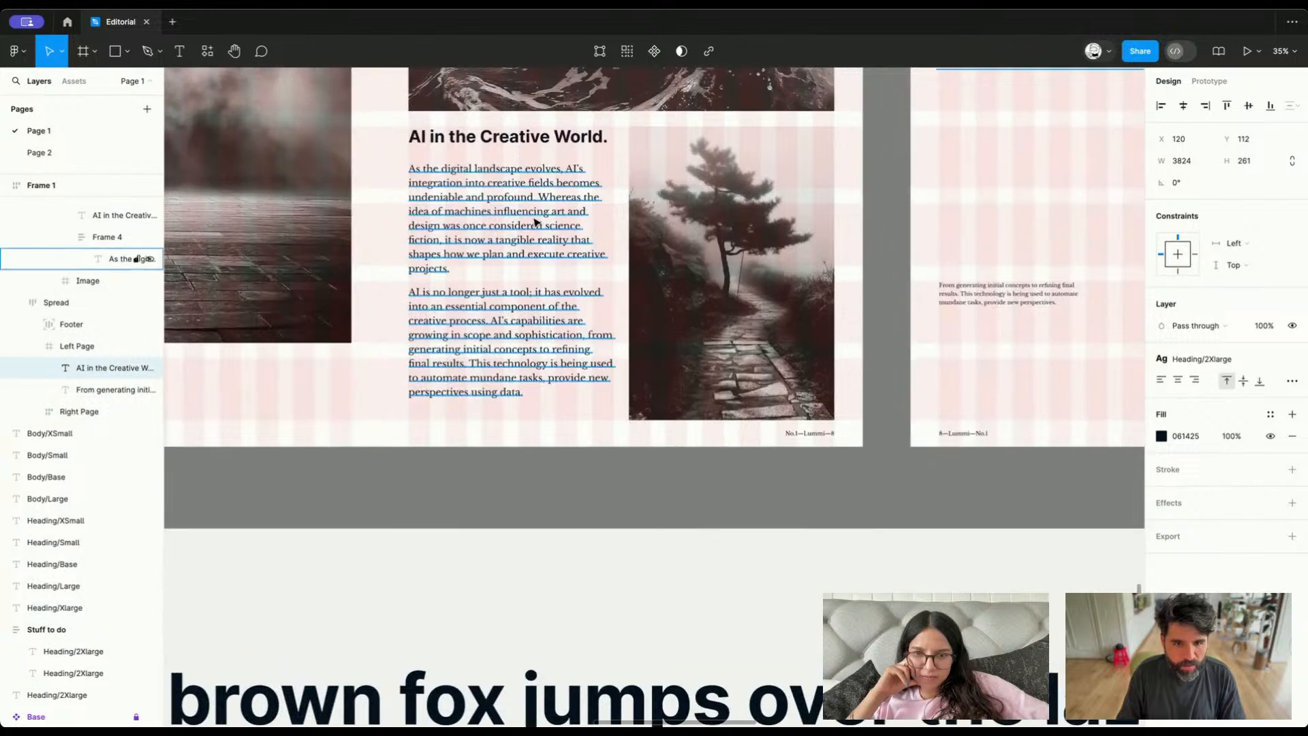
Copy the Body/Base text from the previous spread into the left page at X 120, Y 437, with a height of 1237
left_click(497, 199)
scroll(497, 199, "right", 8)
scroll(496, 199, "up", 2)
scroll(472, 244, "up", 3)
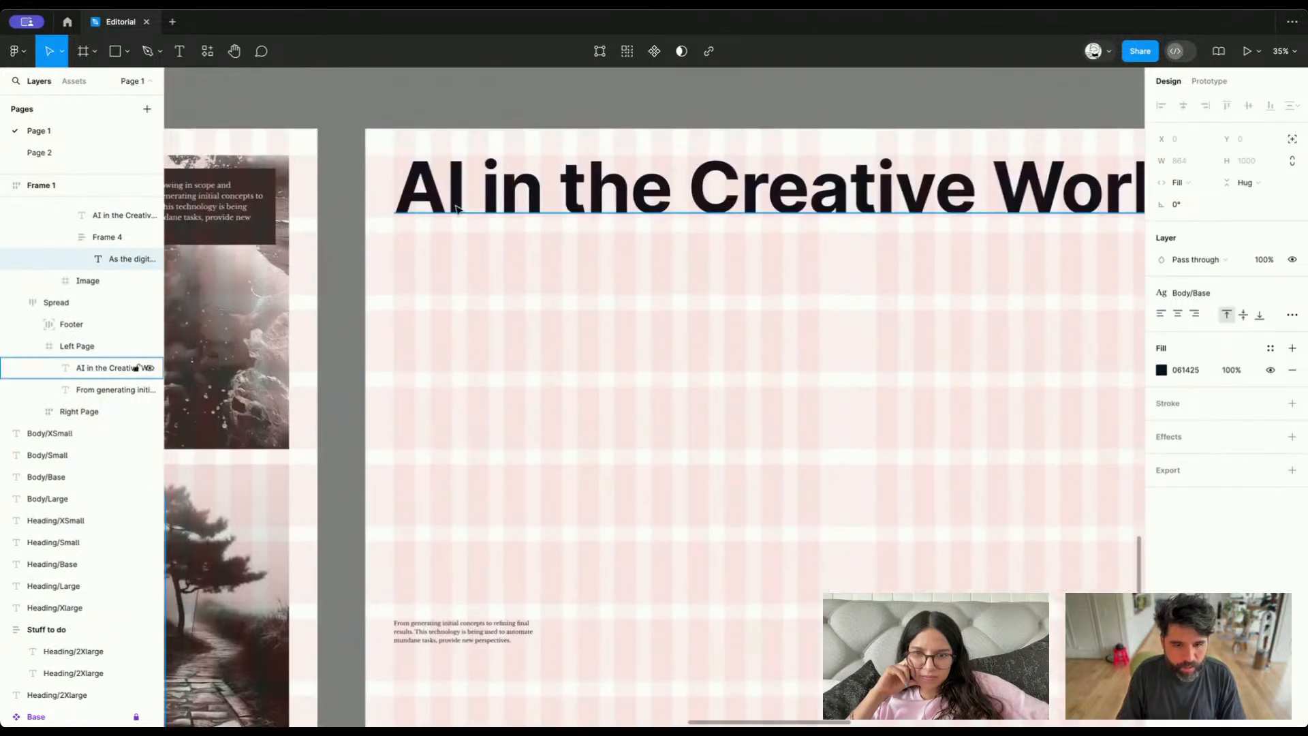
left_click(456, 207, "super")
key("super+v")
left_click_drag(511, 224, 512, 301)
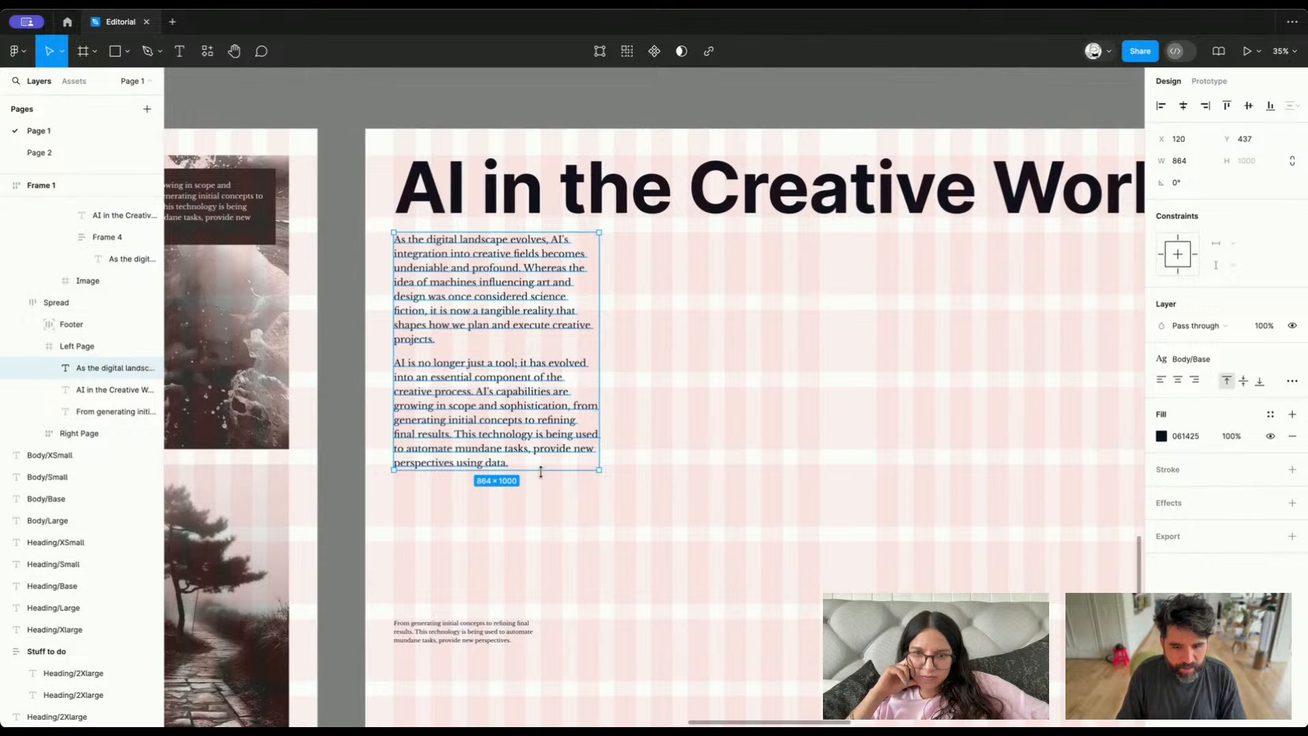
left_click_drag(540, 509, 541, 523)
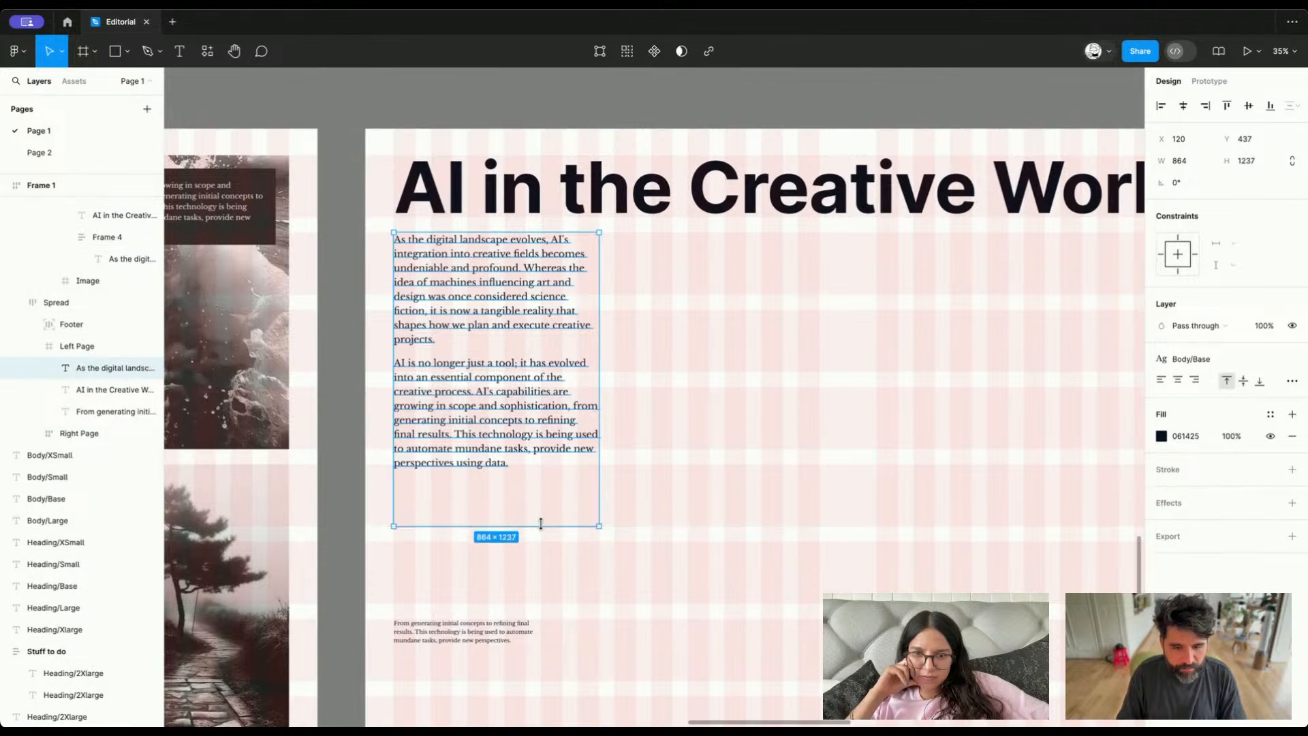
Duplicate the body text as a second column at X 1048, Y 437, and check the gutter between the columns
left_click_drag(502, 336, 724, 348)
scroll(725, 348, "up", 10)
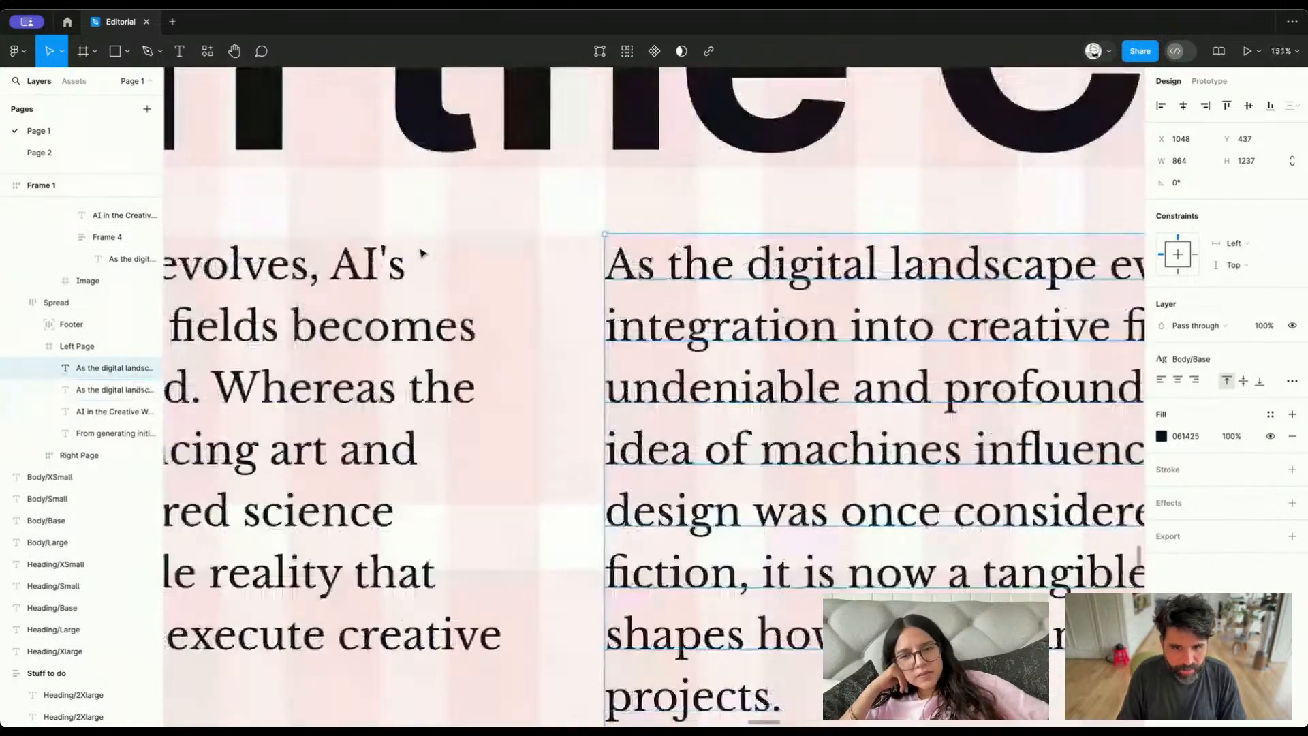
left_click(422, 259)
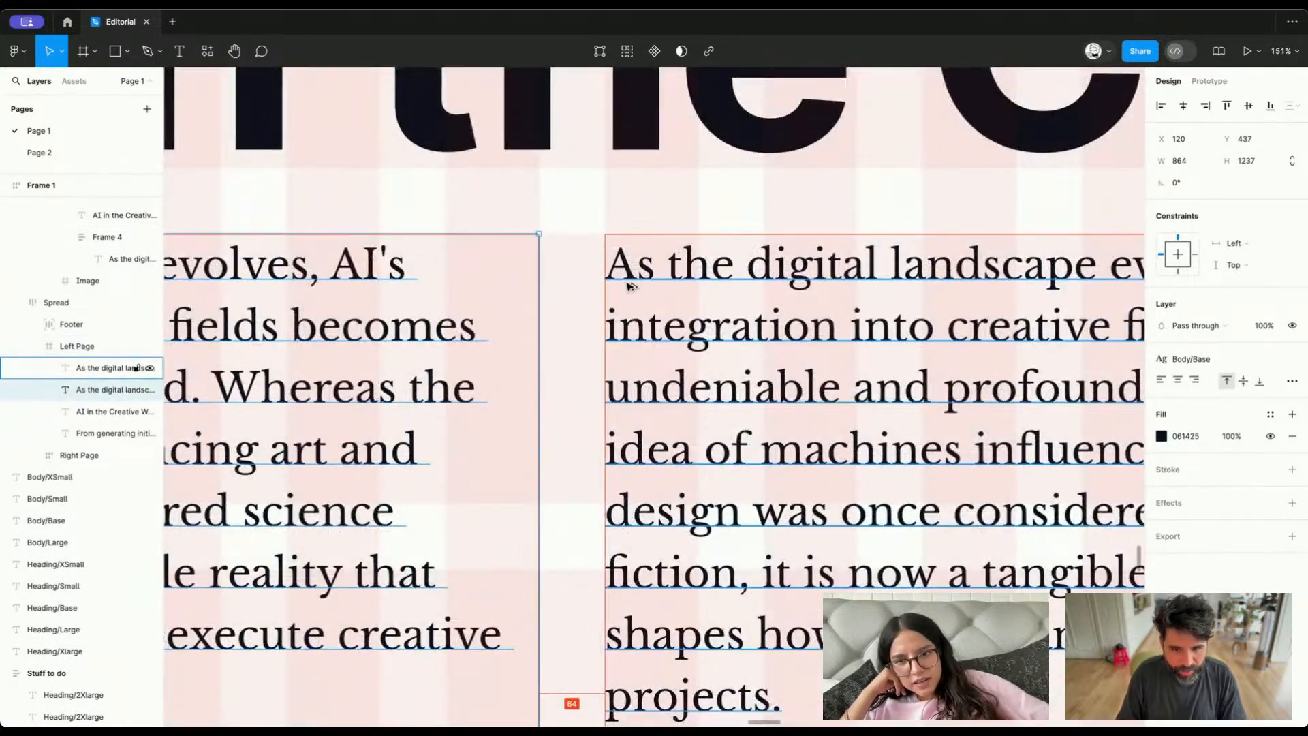
scroll(685, 147, "down", 5)
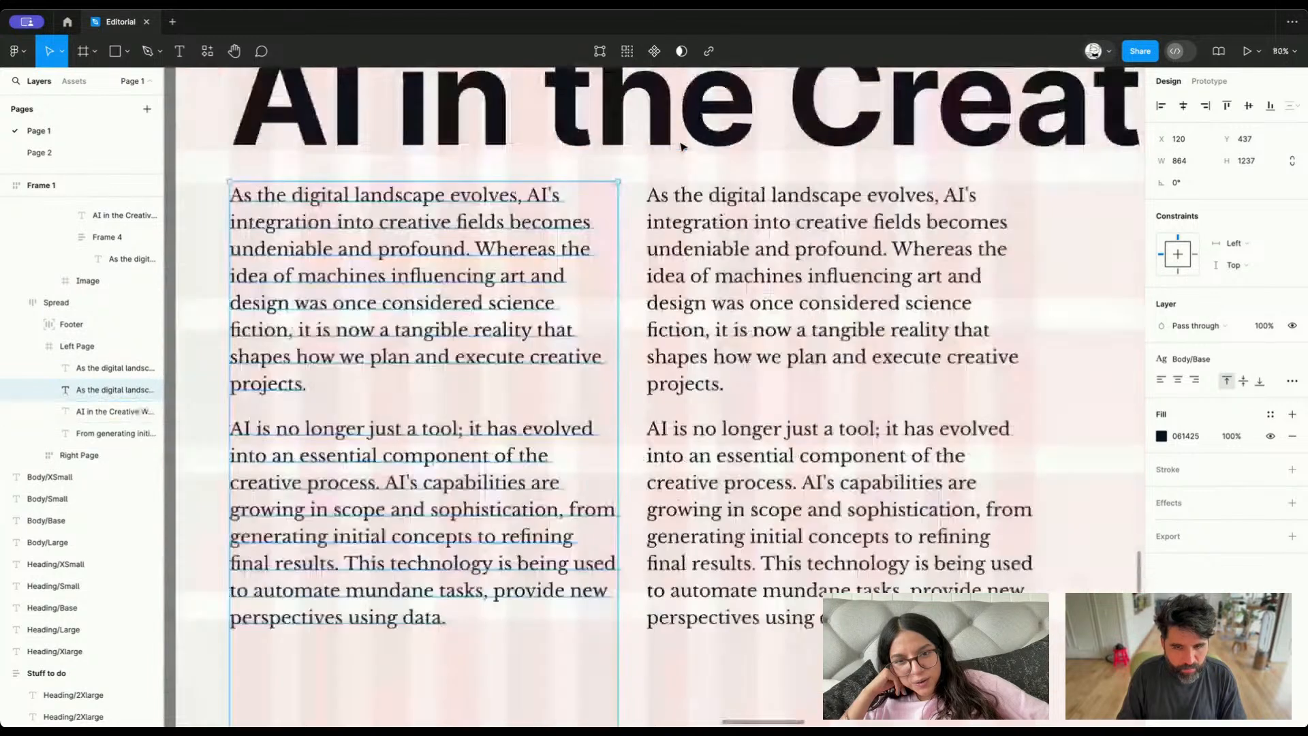
Examine how the two body text columns sit beneath the heading and within the left page's grid
scroll(665, 308, "down", 4)
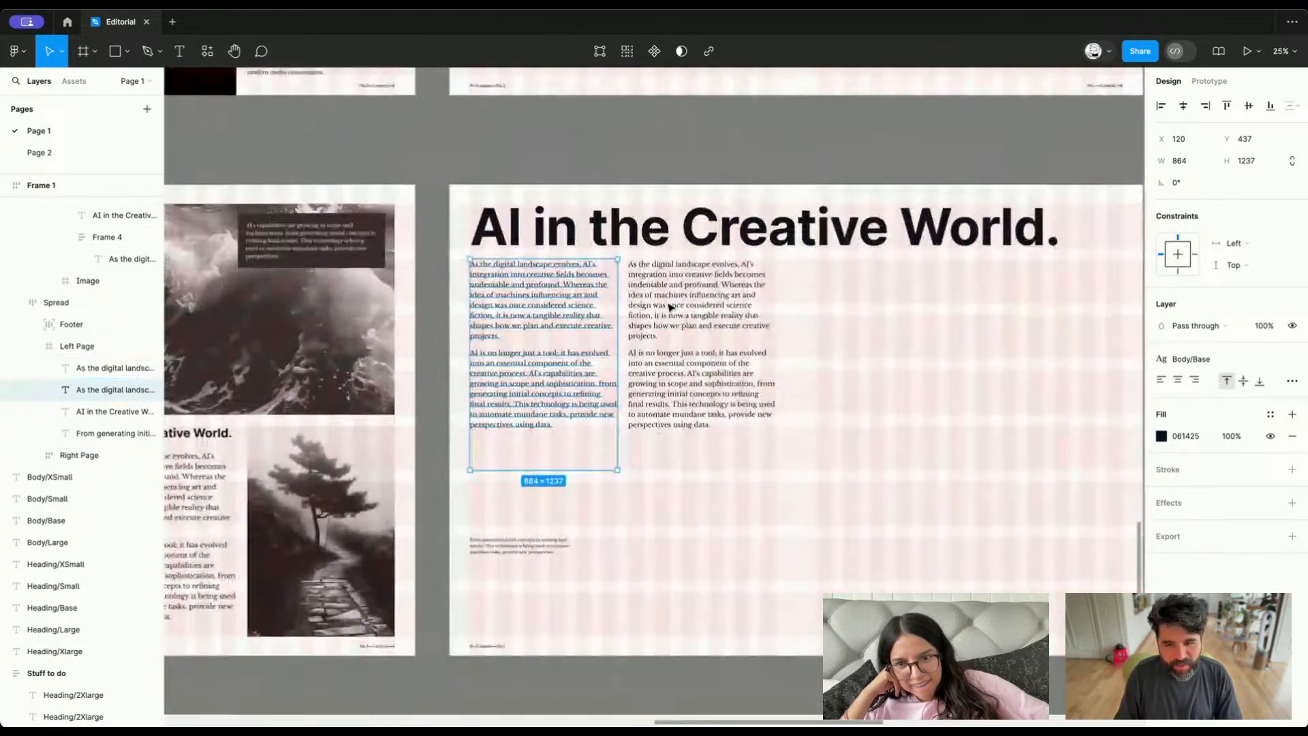
scroll(670, 308, "right", 1)
left_click(629, 341)
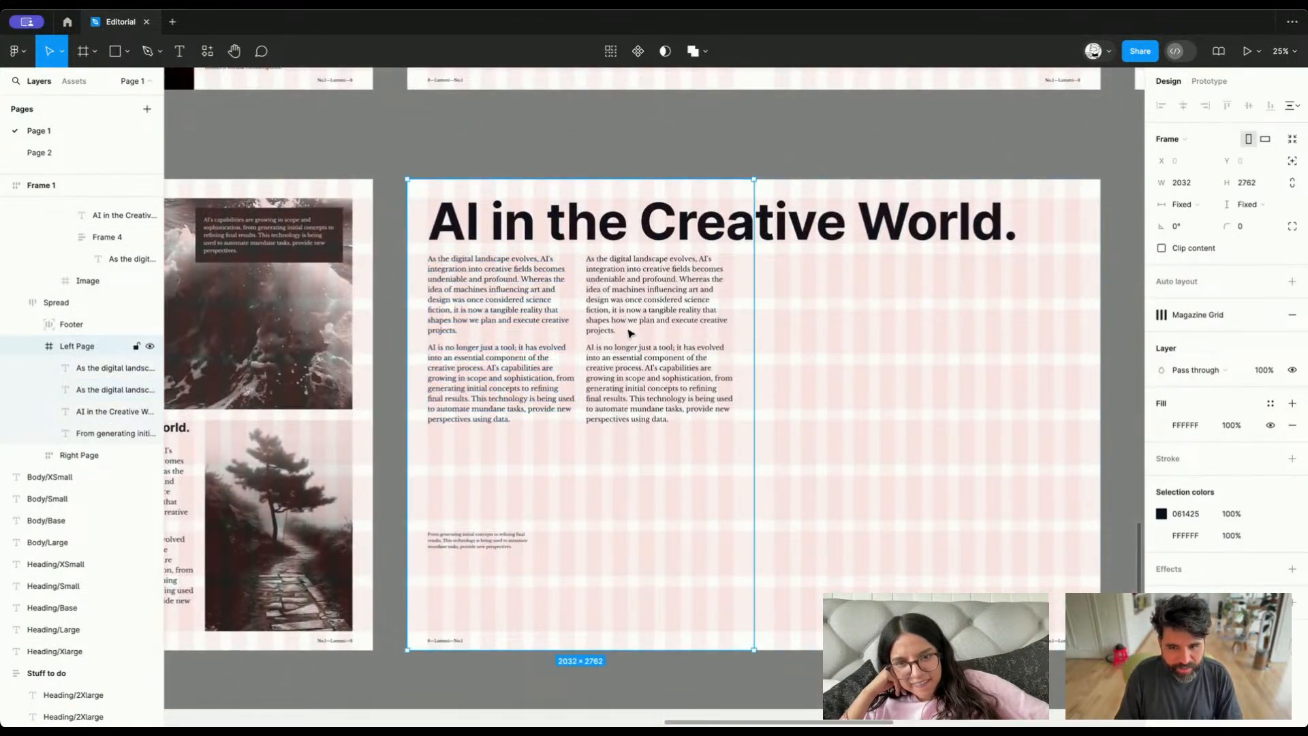
left_click(627, 305)
scroll(627, 305, "up", 4)
scroll(627, 305, "left", 2)
scroll(627, 305, "down", 3)
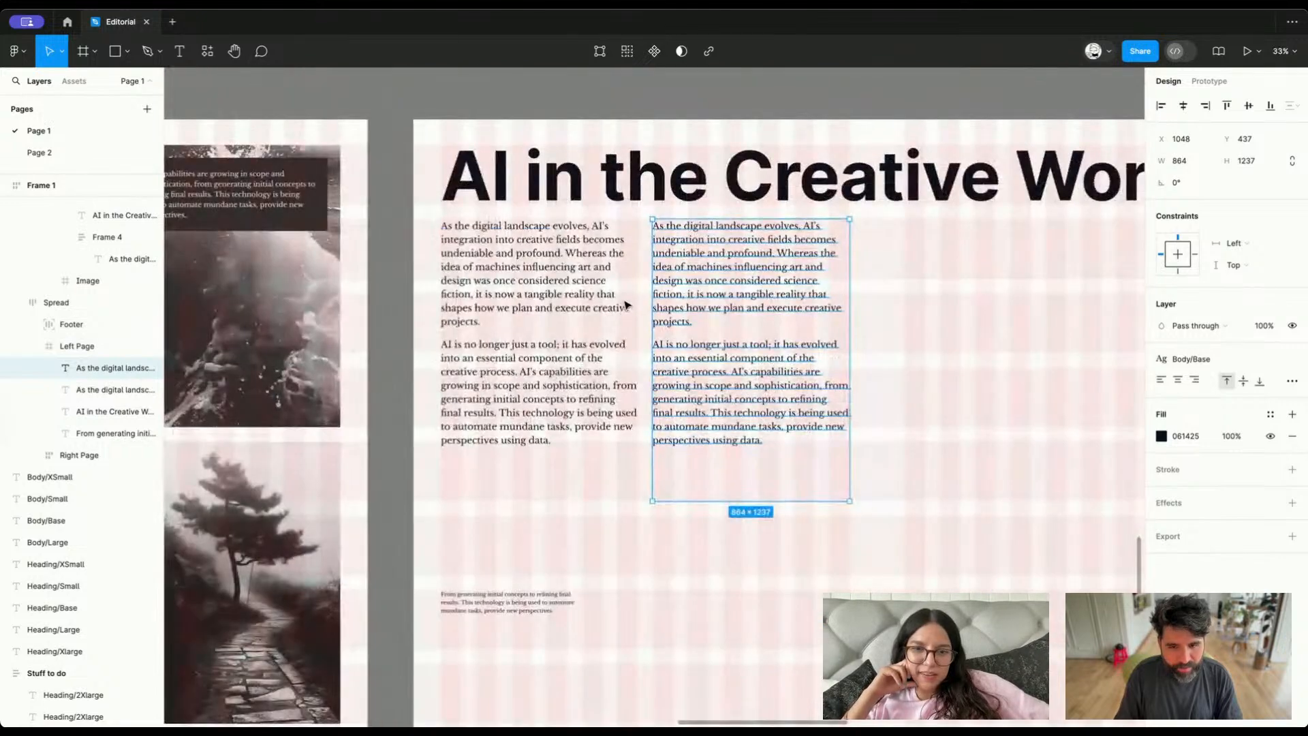
left_click(608, 303)
scroll(711, 293, "right", 1)
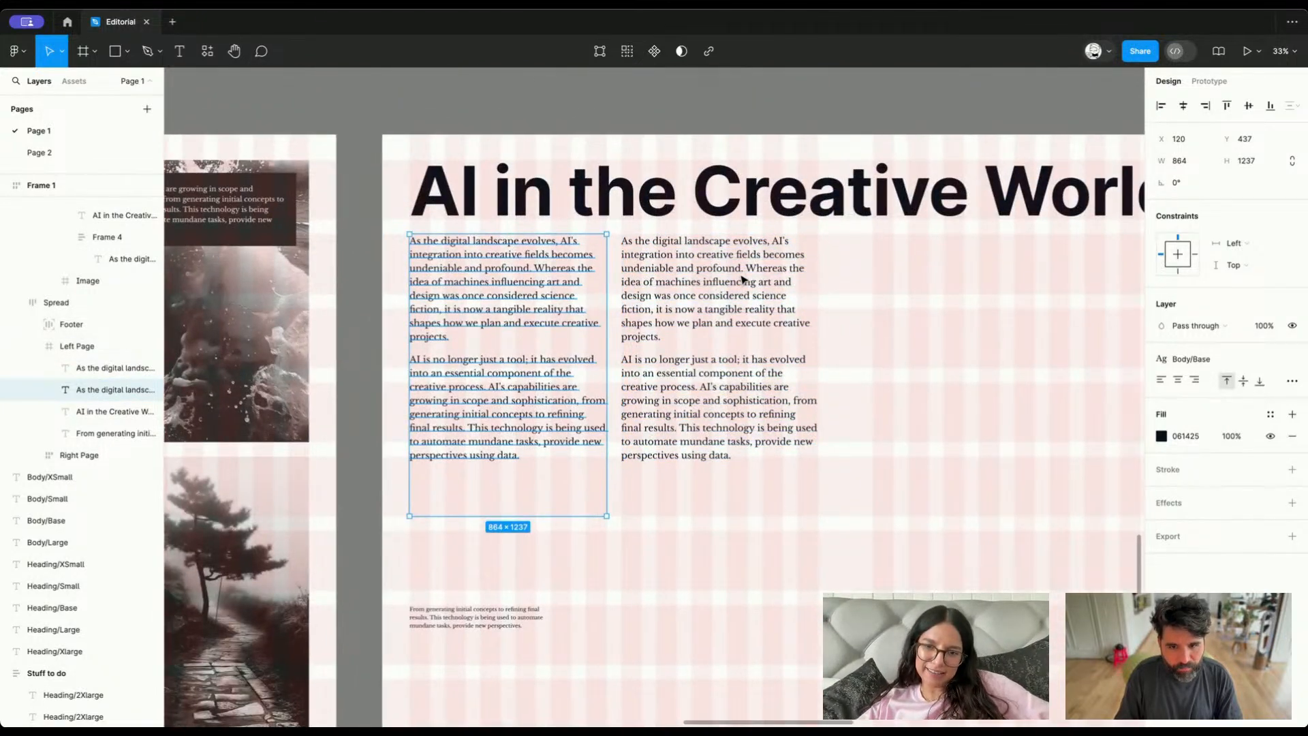
scroll(729, 286, "down", 10)
scroll(743, 279, "up", 10)
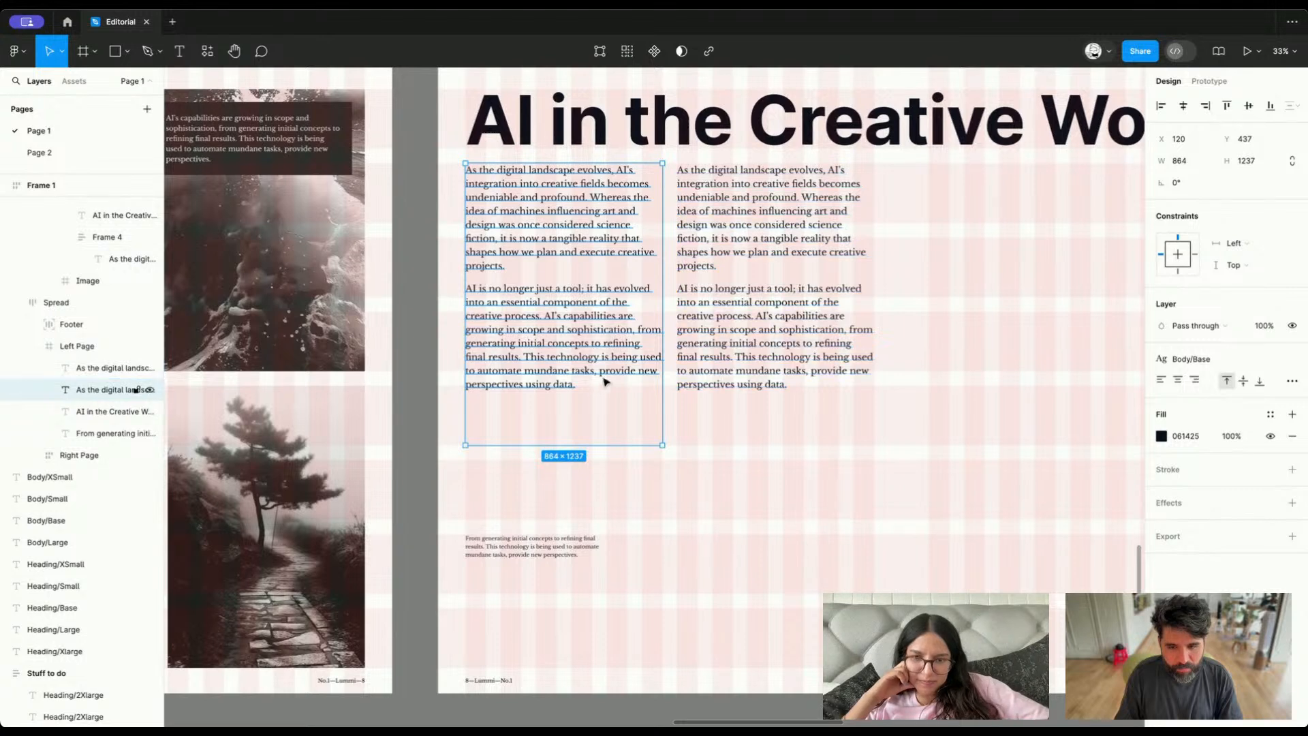
Delete the closing sentence after "final results." from the first text column and reduce its box height to 912
double_click(513, 379)
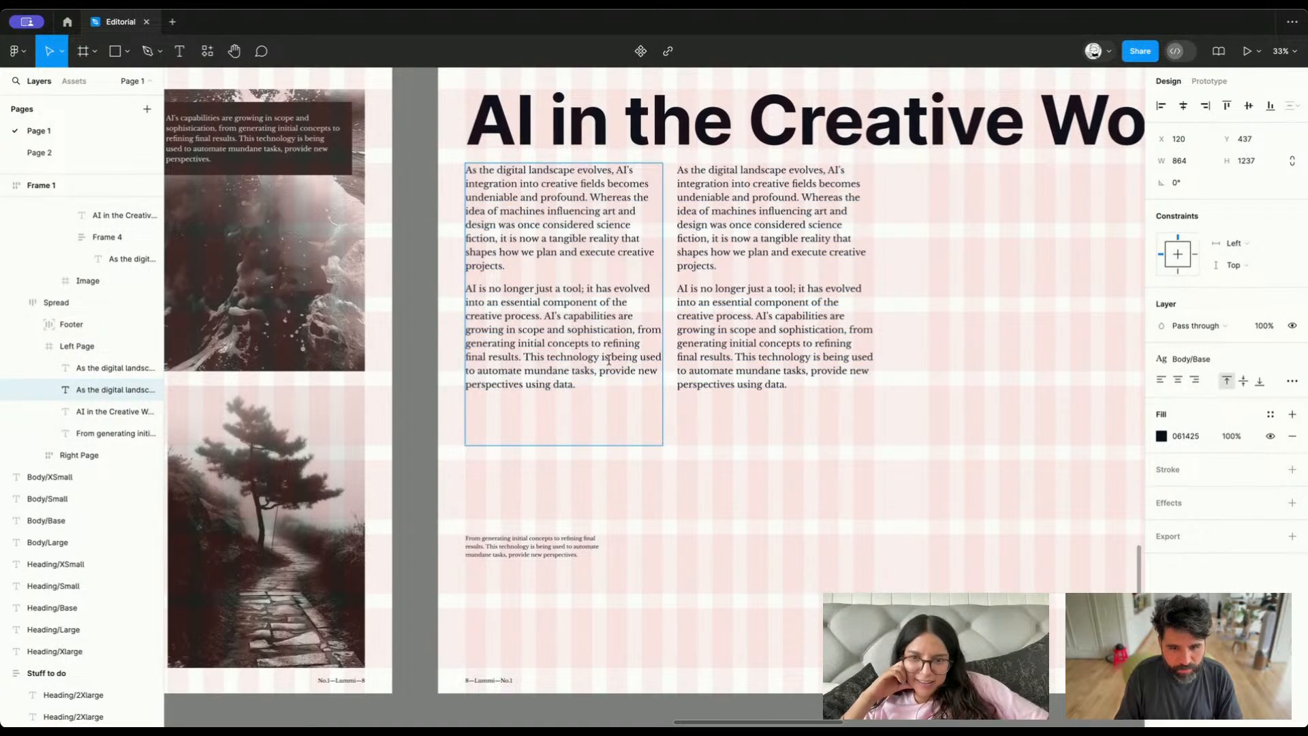
left_click_drag(530, 359, 672, 447)
key("BackSpace")
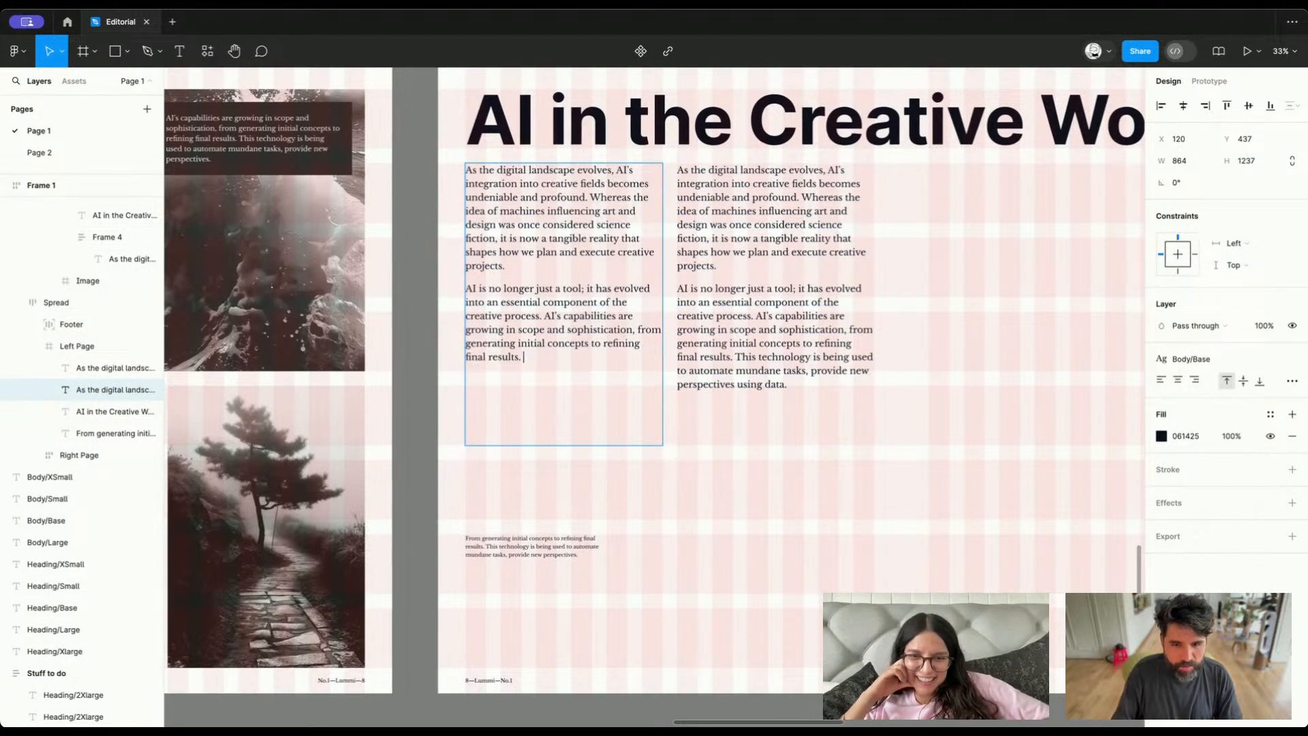
key("Escape")
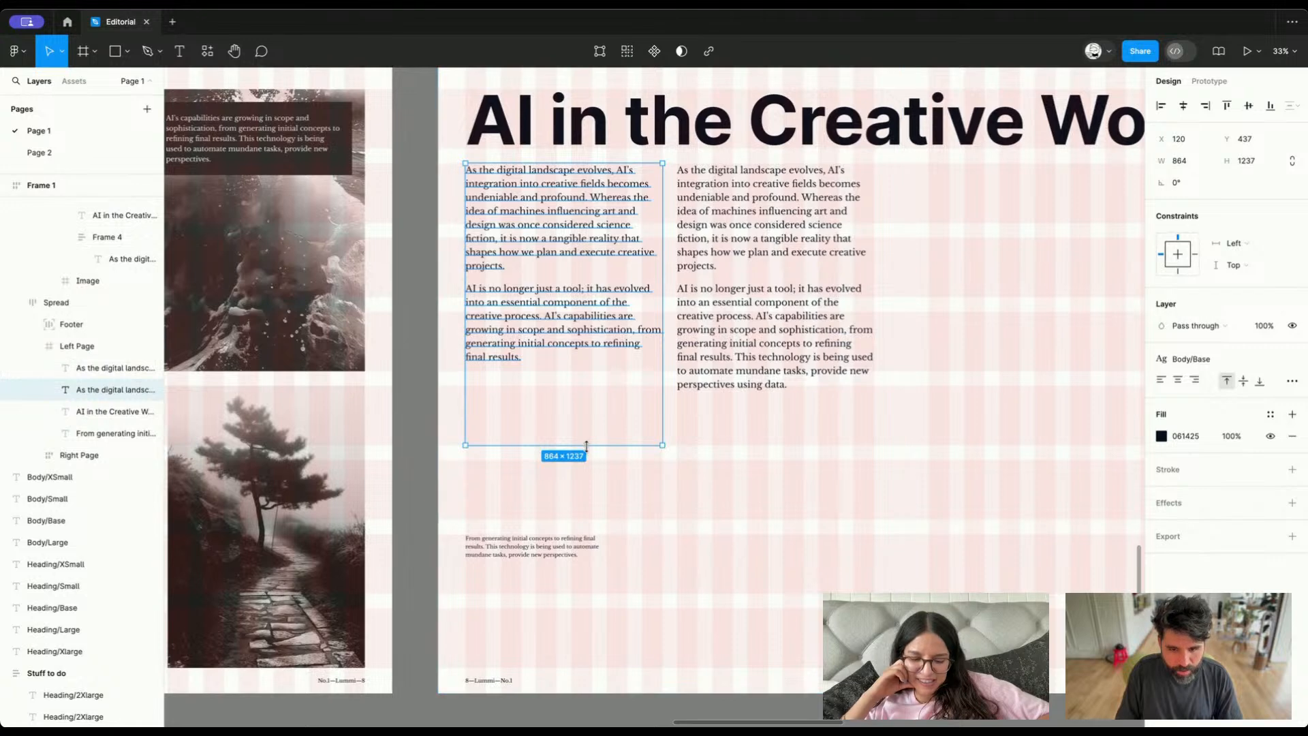
left_click_drag(591, 445, 600, 364)
Trim the second column's opening so it starts with "Machines influencing art and design", and reduce its box height to 912
left_click(777, 324)
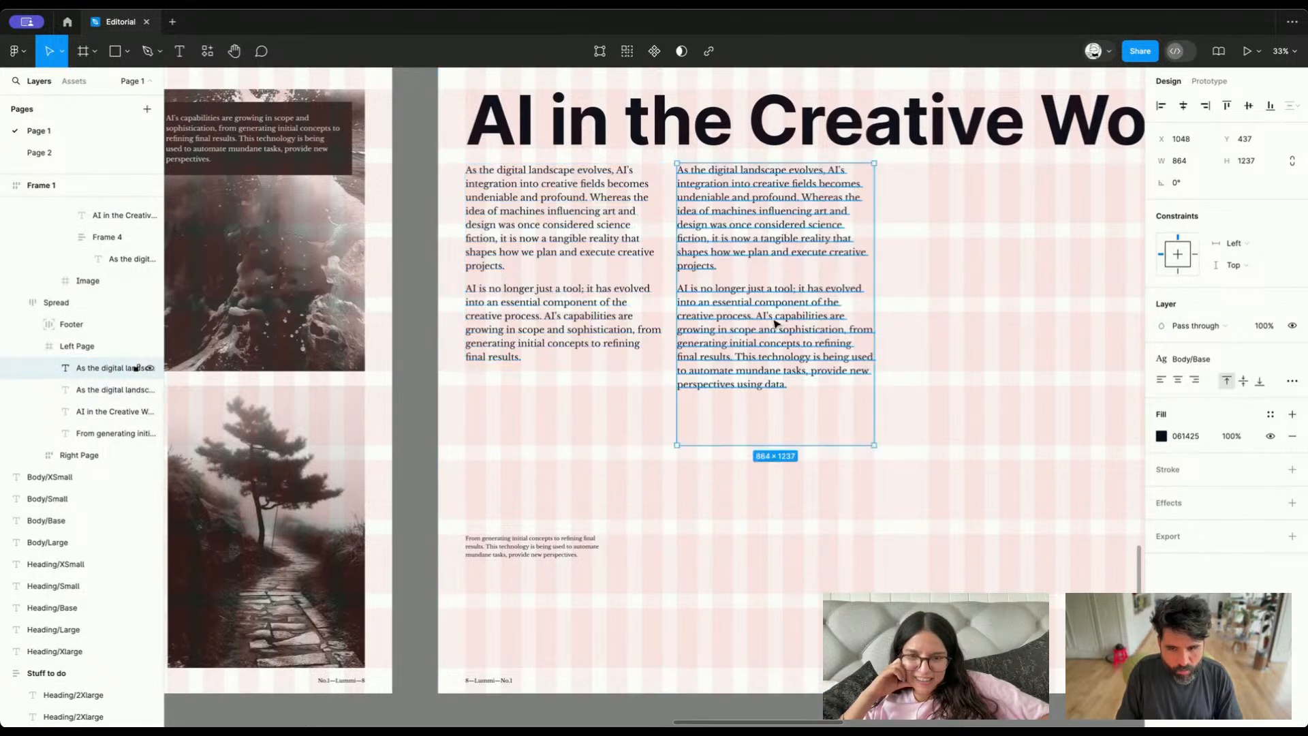
double_click(753, 356)
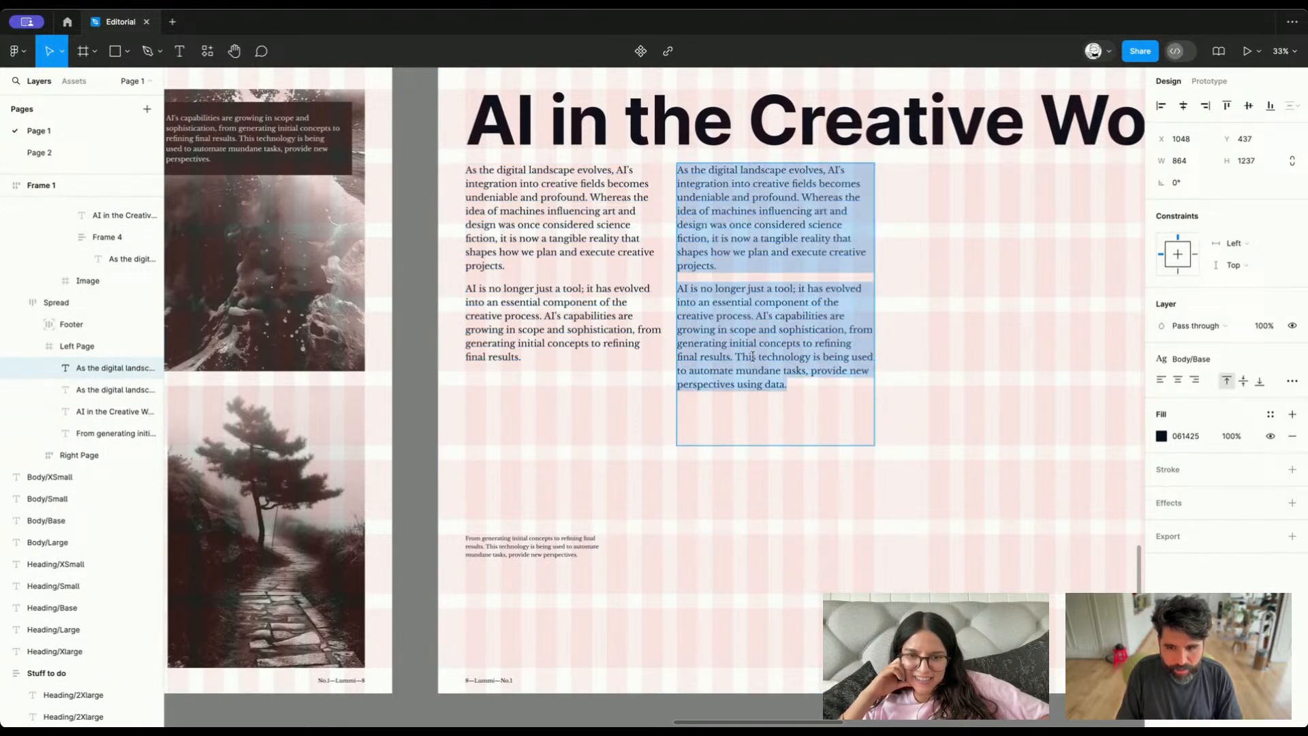
left_click(720, 232)
left_click_drag(712, 211, 676, 170)
key("BackSpace")
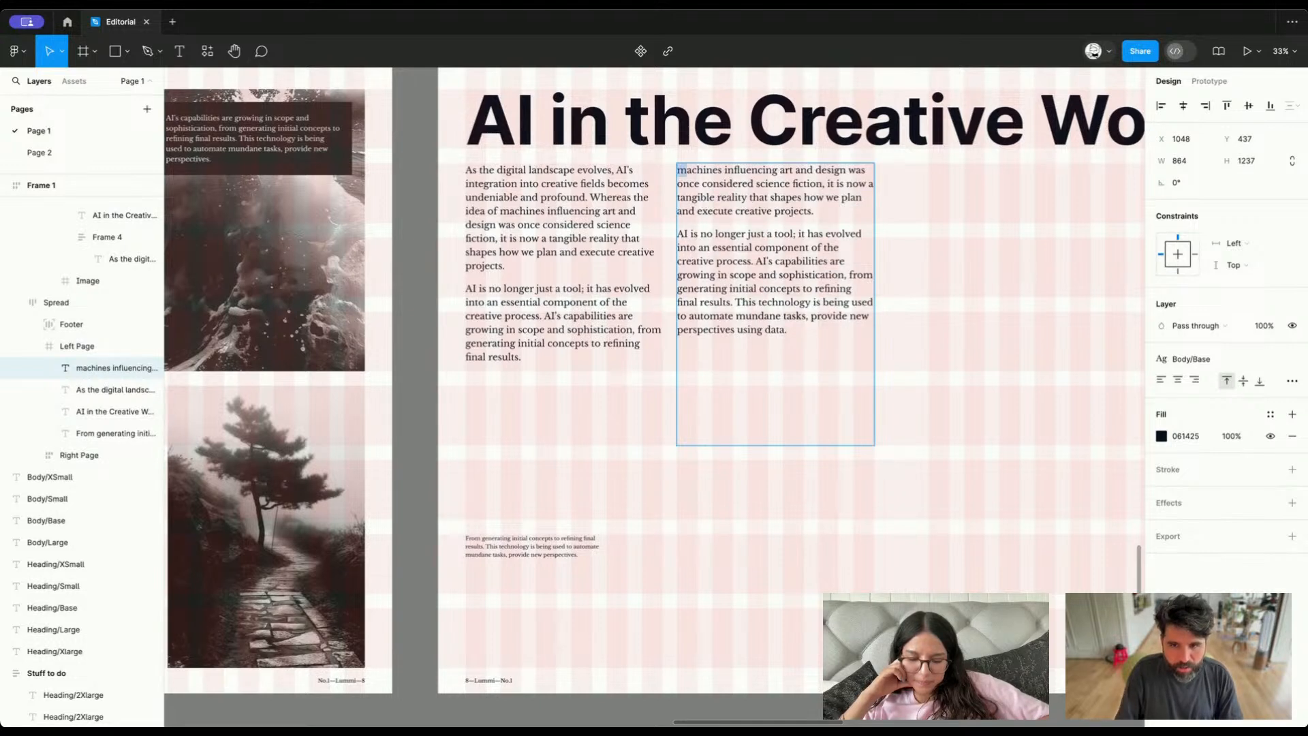
key("Escape")
scroll(750, 402, "up", 1)
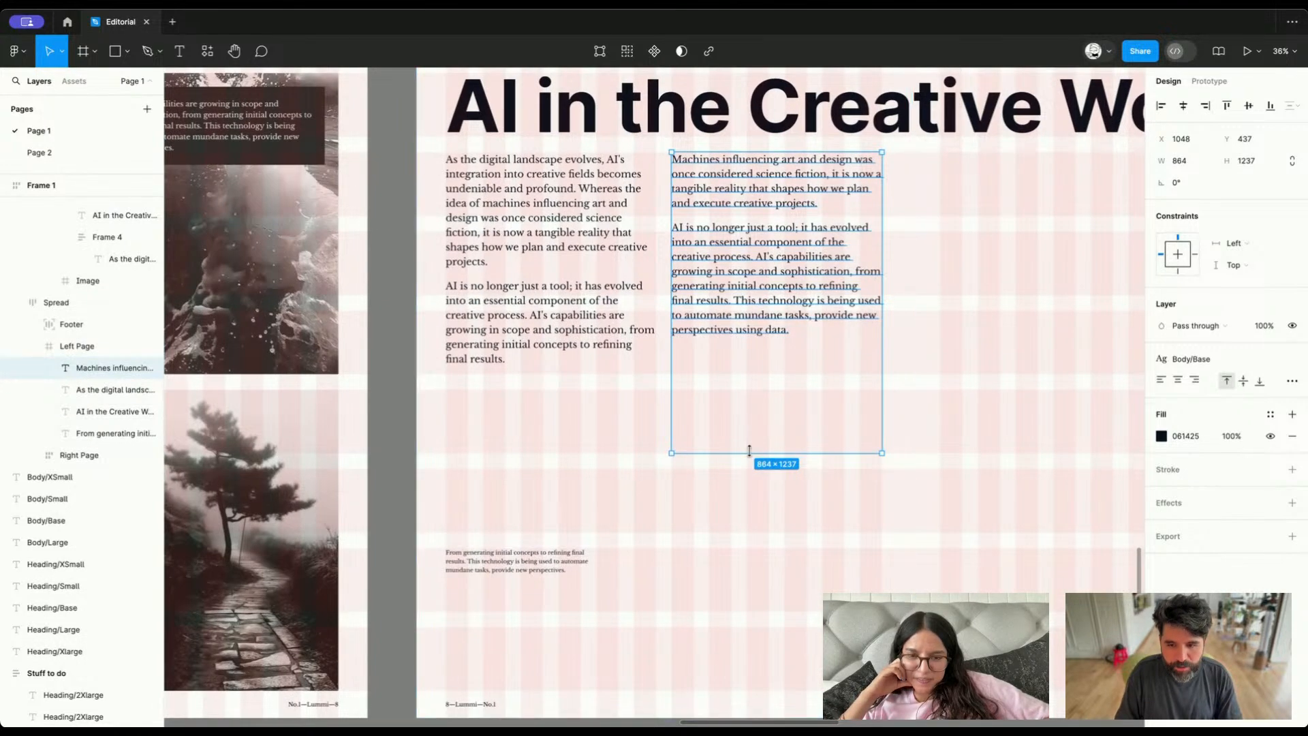
left_click_drag(750, 450, 750, 374)
Delete the small "From generating initial concepts" text block from the lower part of the left page
scroll(750, 374, "down", 5)
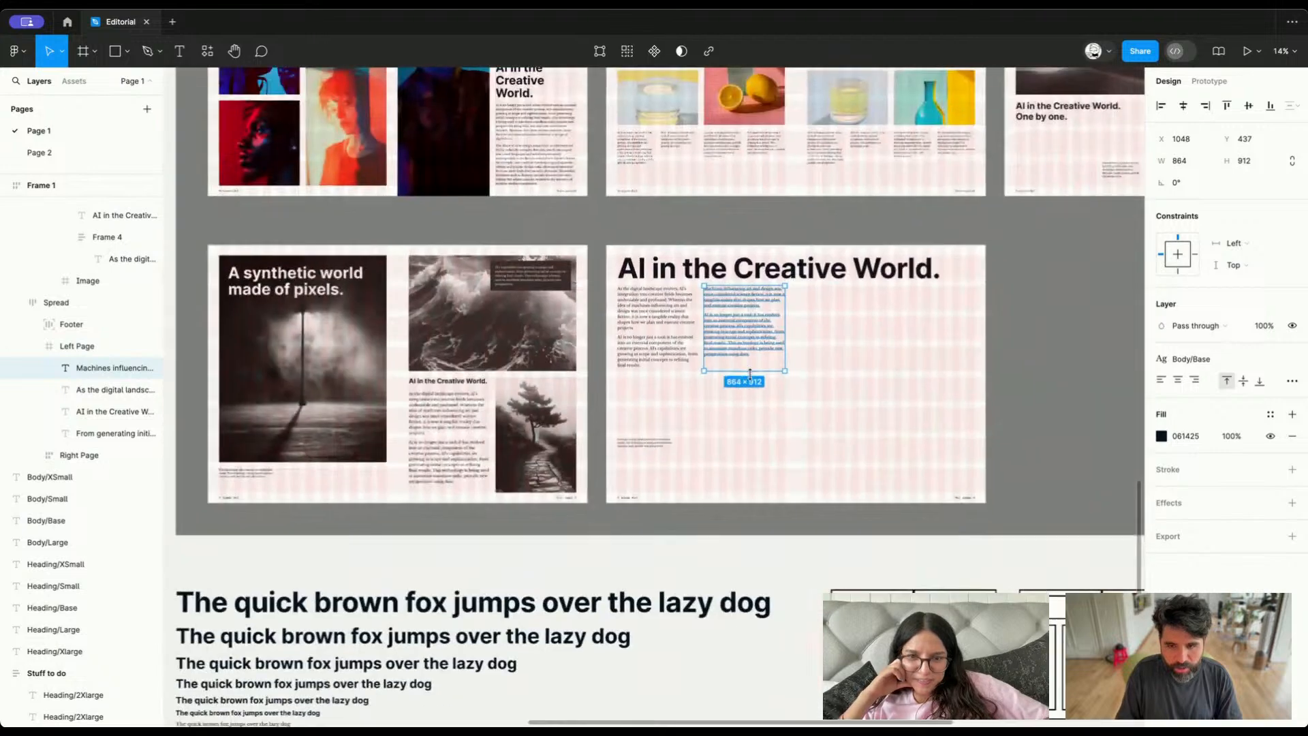
key("Escape")
scroll(753, 379, "right", 2)
scroll(753, 379, "left", 1)
scroll(722, 344, "up", 2)
left_click(685, 337)
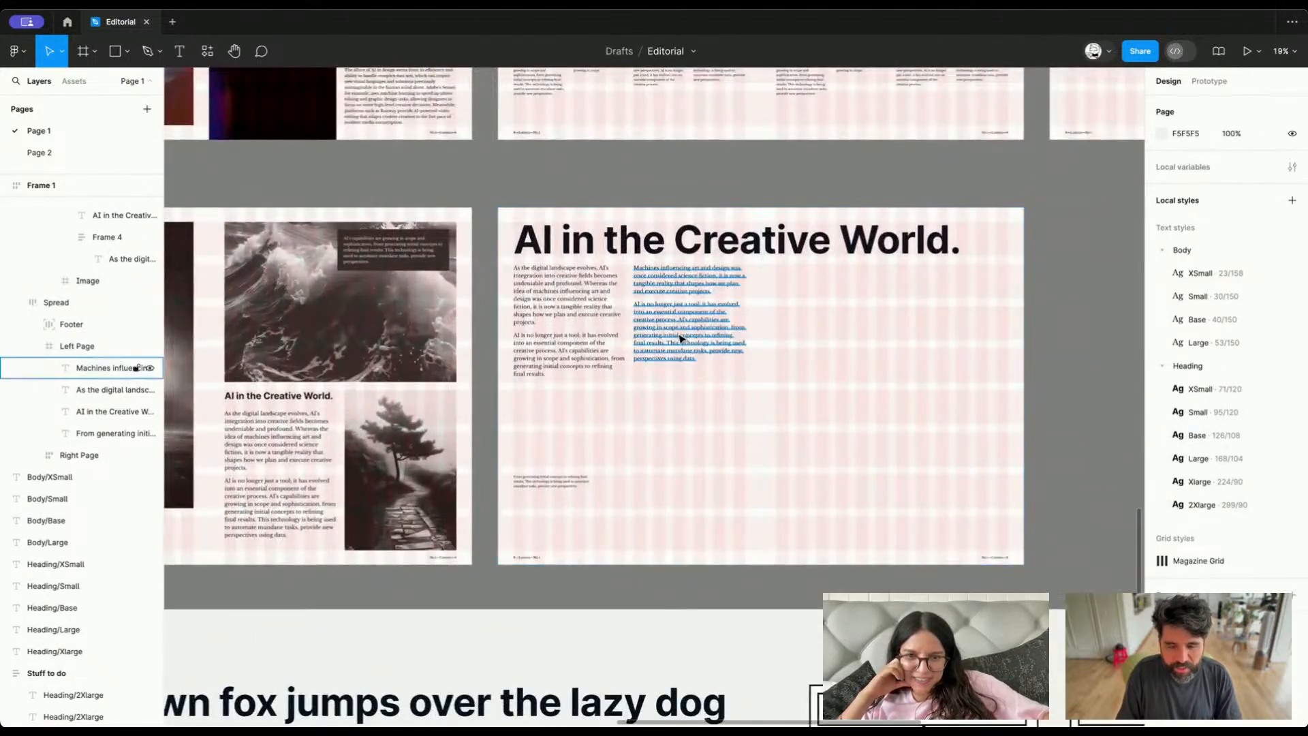
scroll(680, 341, "up", 4)
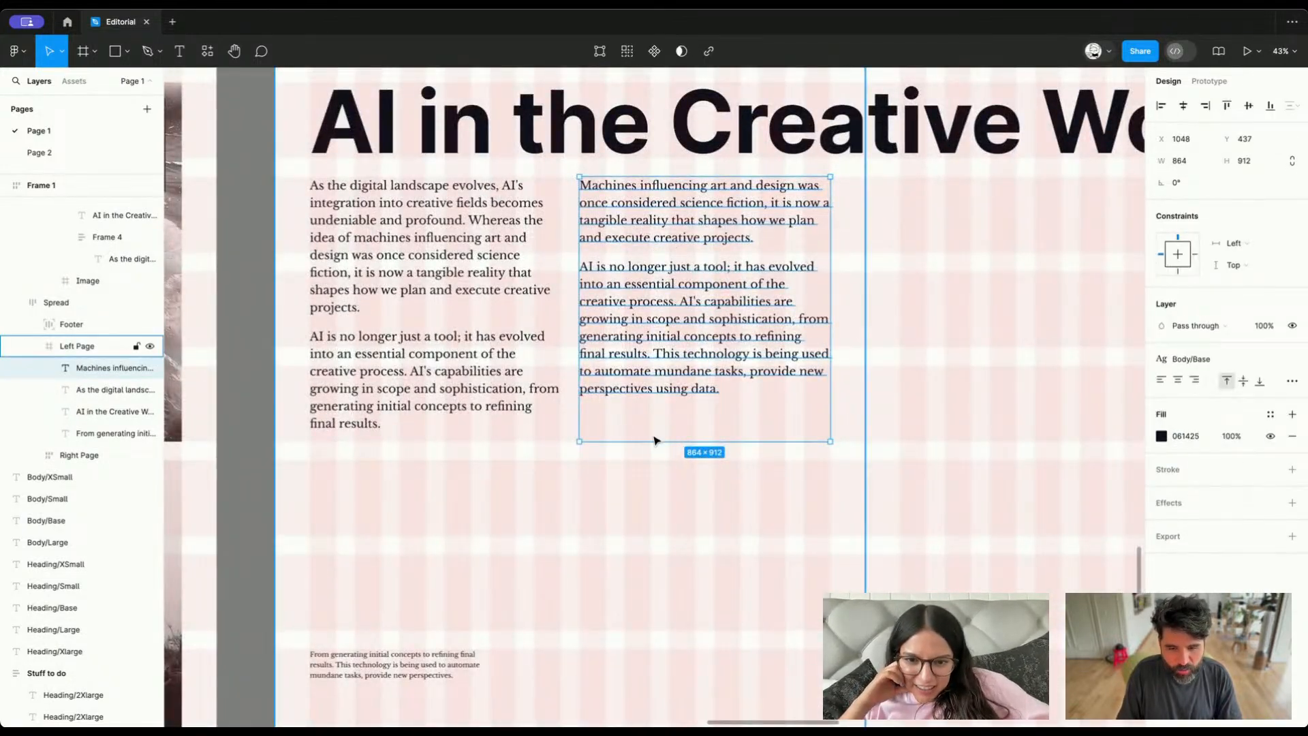
scroll(657, 440, "down", 3)
scroll(545, 429, "down", 4)
key("Delete")
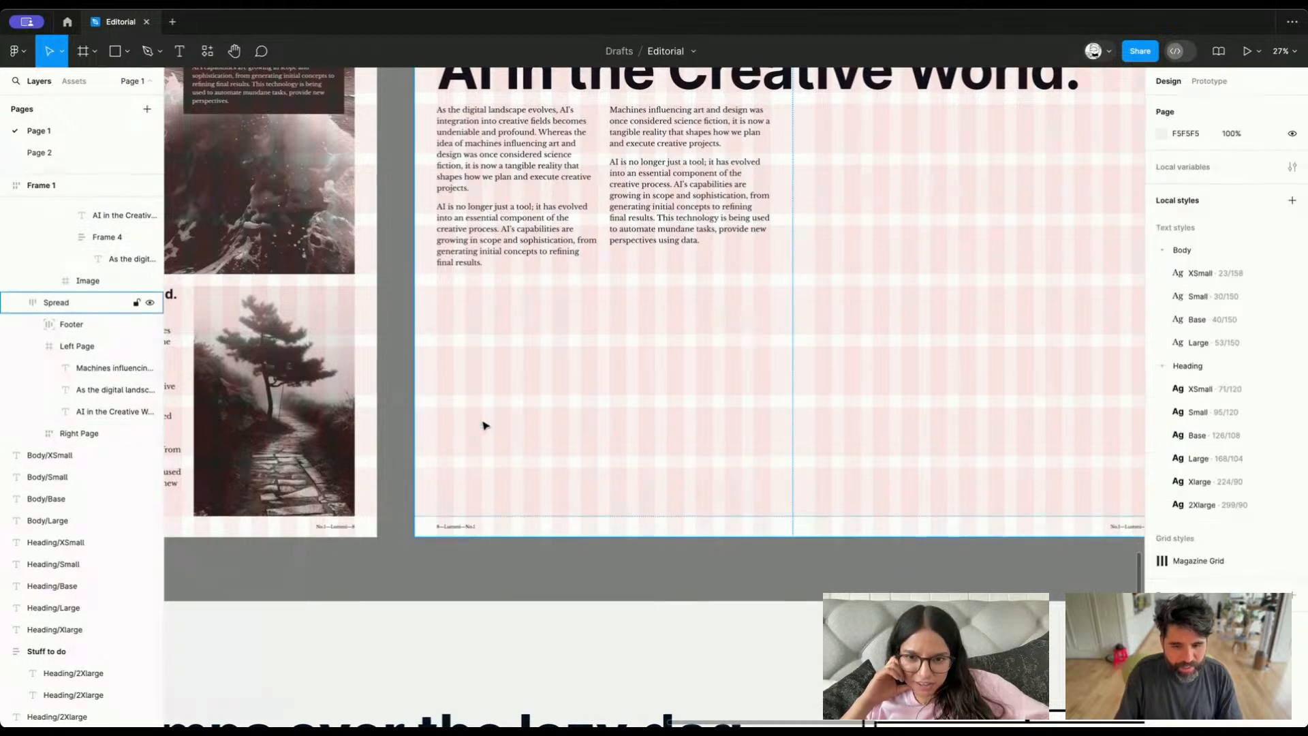
Copy the captioned wave image from the previous spread and place it below the two text columns at X 120, Y 1413
scroll(484, 426, "down", 5)
scroll(484, 426, "up", 4)
scroll(484, 426, "up", 2)
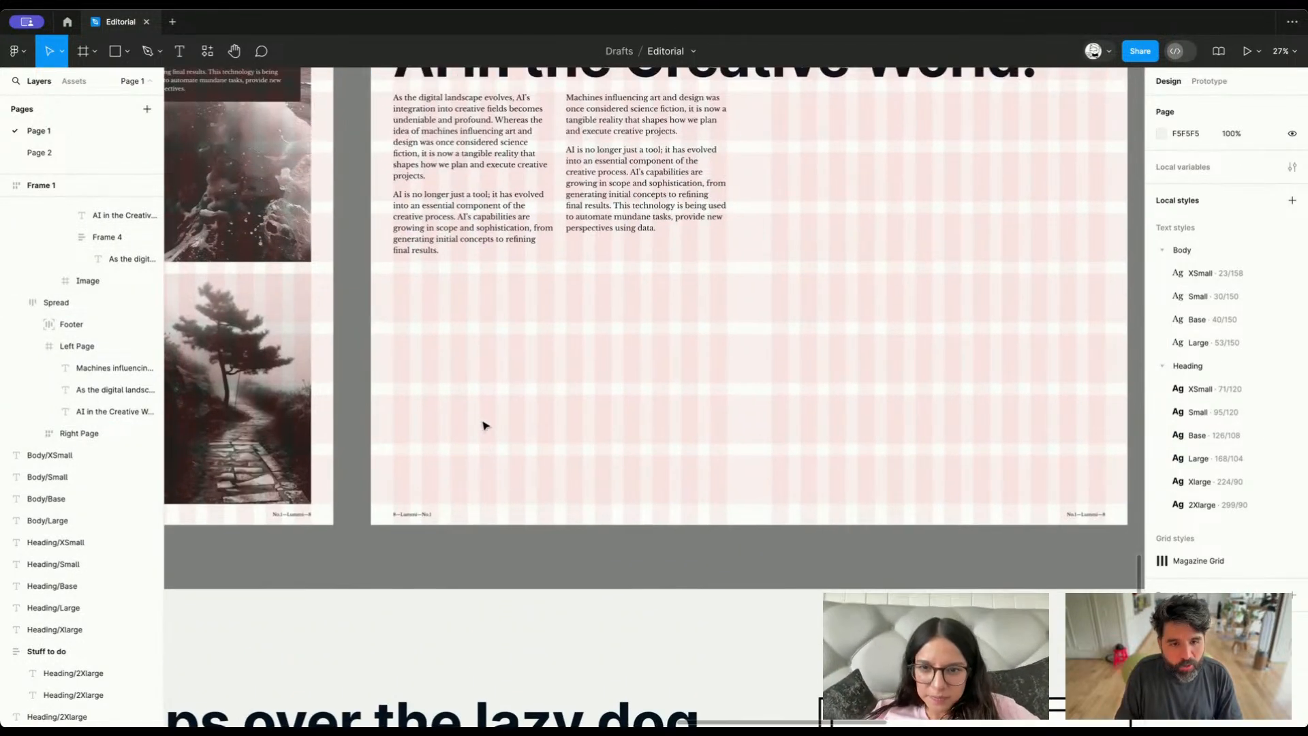
scroll(485, 426, "down", 5)
left_click(590, 405)
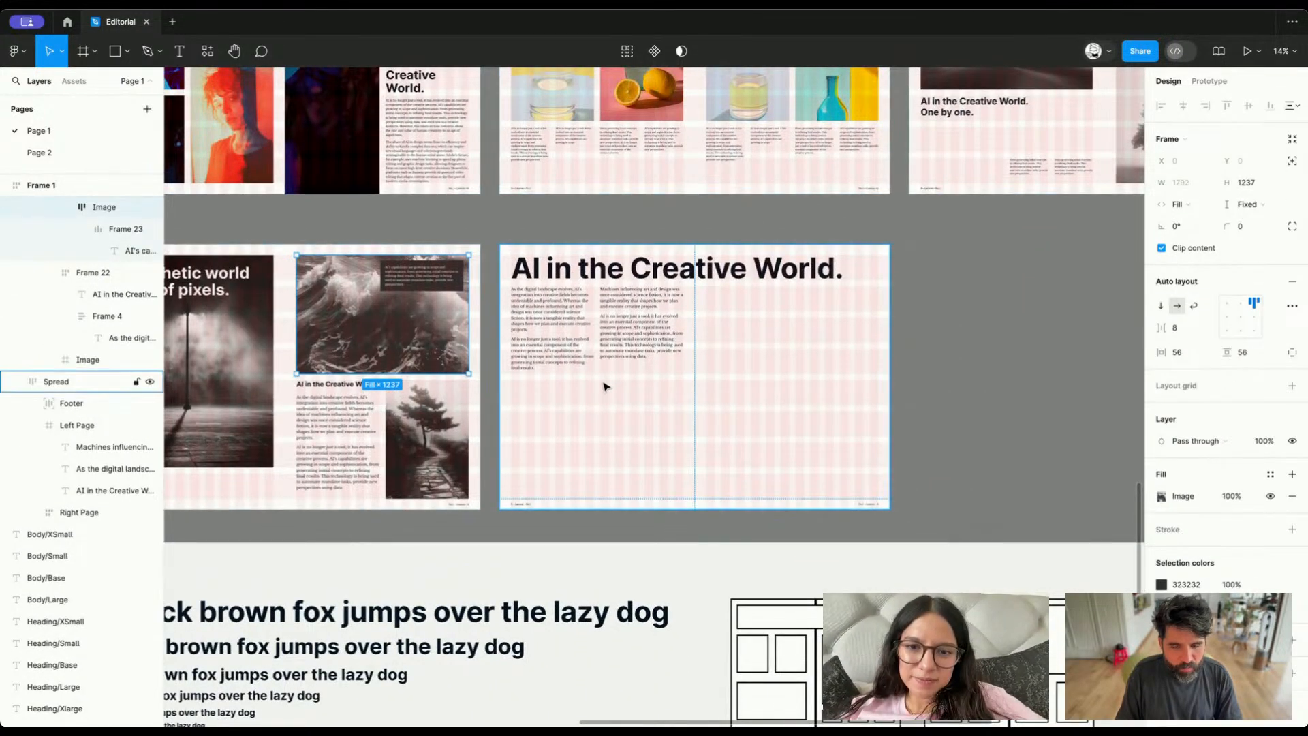
scroll(602, 384, "up", 3)
left_click(524, 309)
left_click(514, 249)
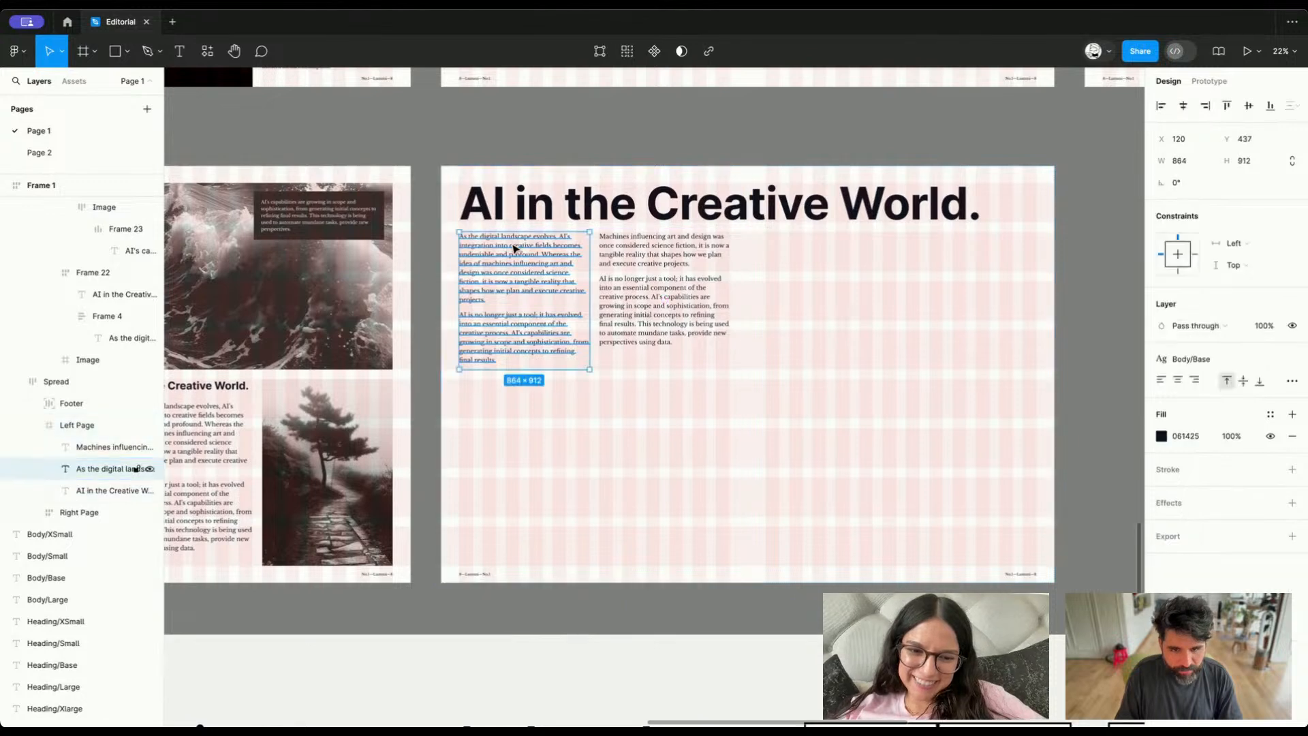
key("ctrl+v")
left_click_drag(592, 292, 594, 427)
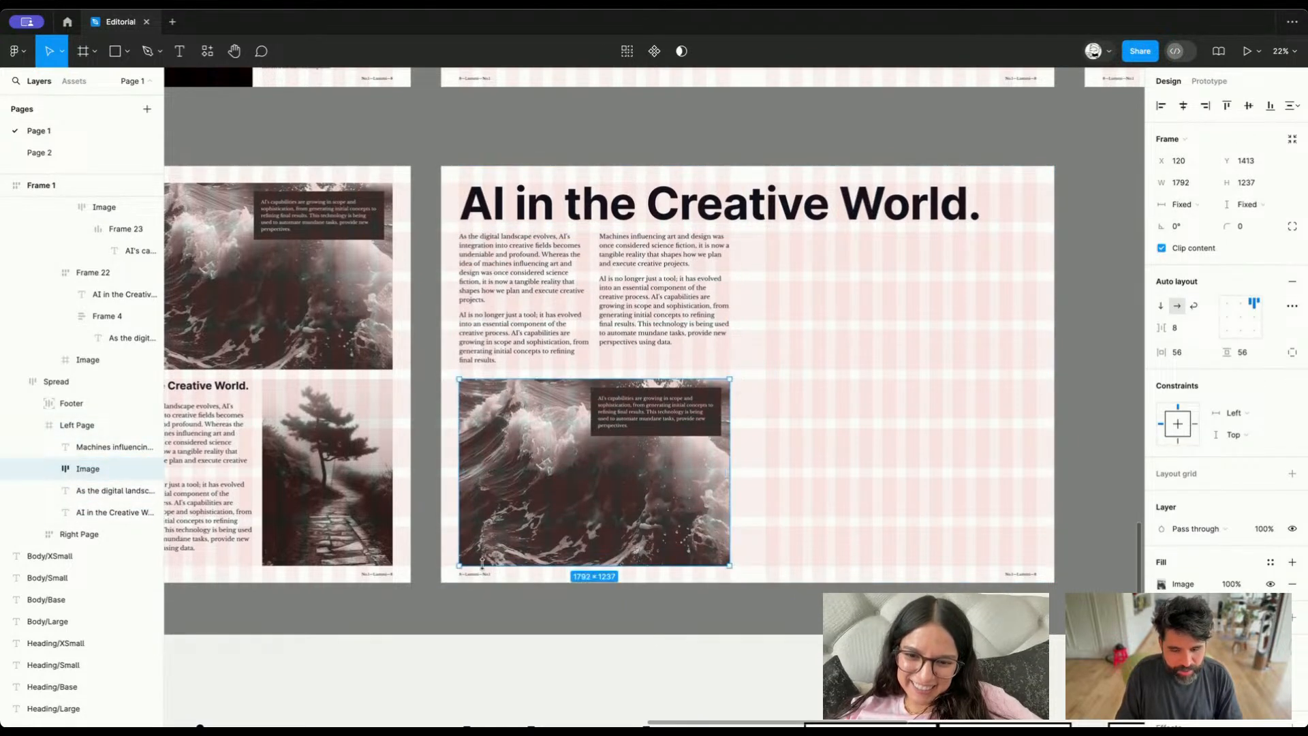
Delete the dark caption box from the wave image on the new spread's left page
scroll(616, 473, "down", 5)
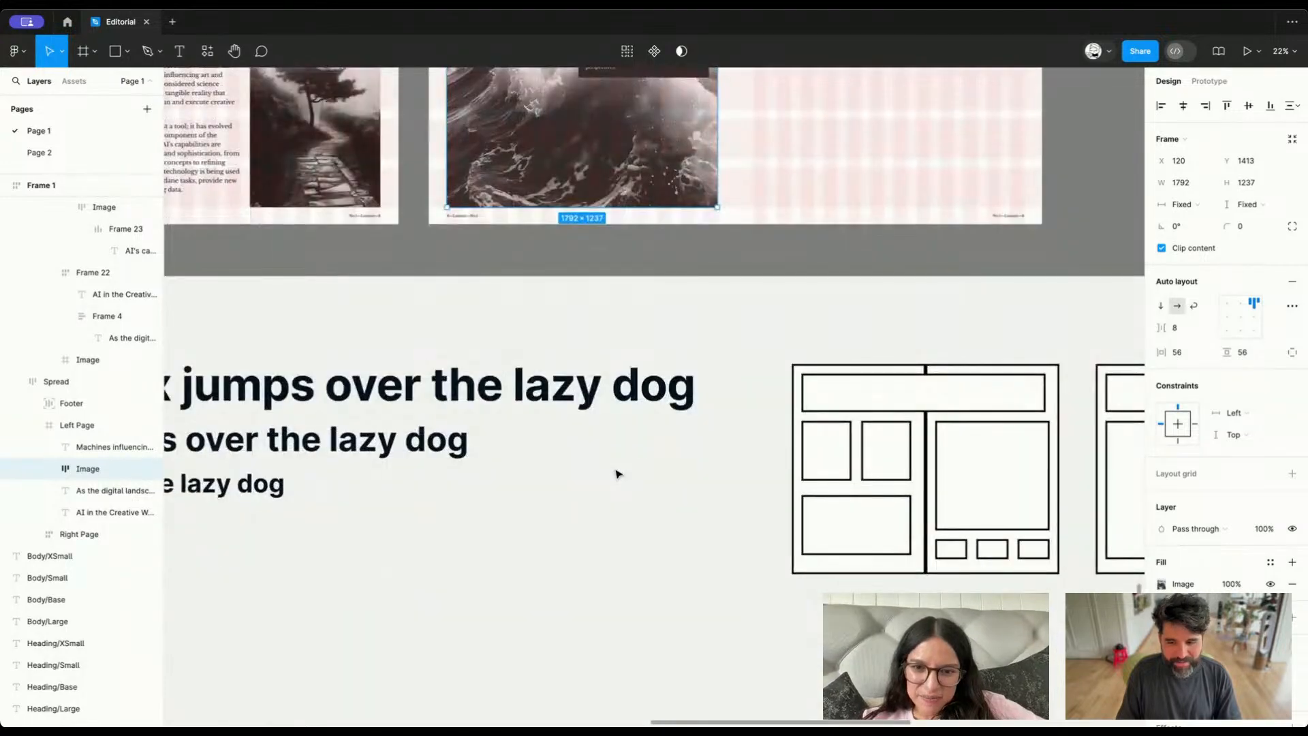
scroll(616, 472, "up", 5)
scroll(627, 455, "up", 10)
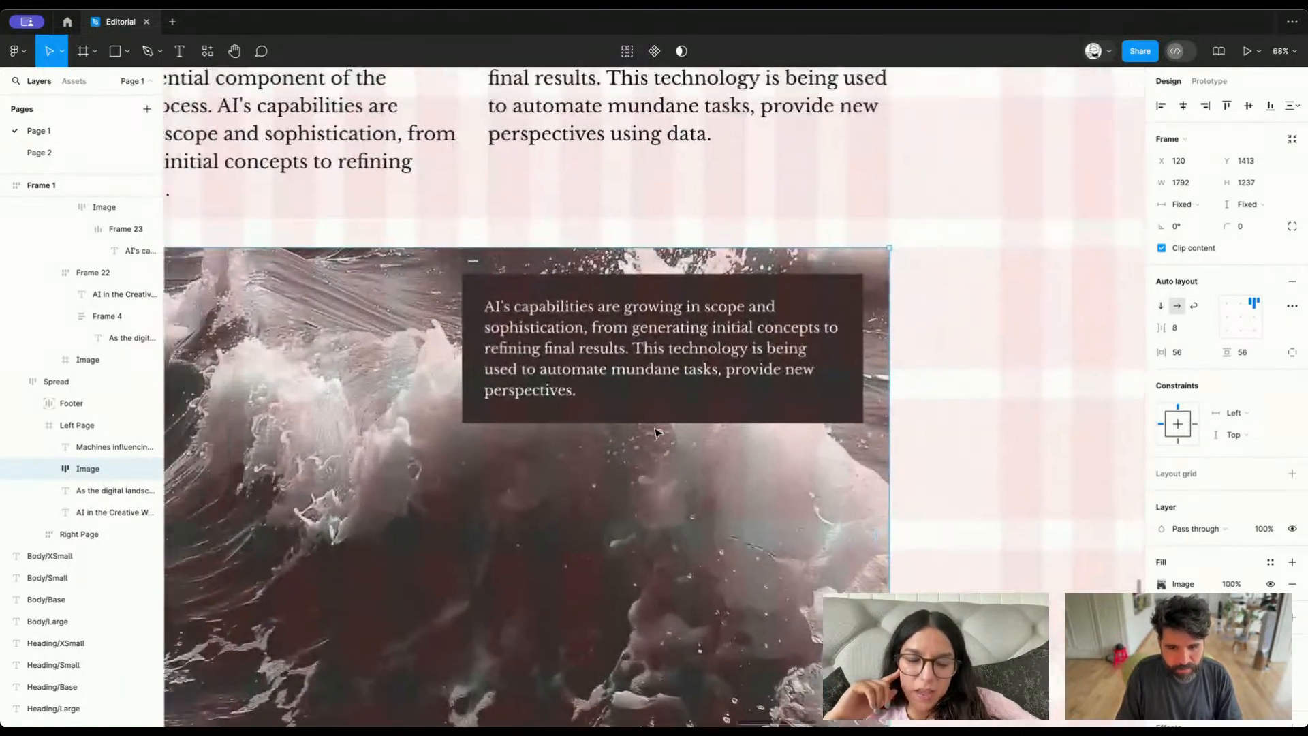
left_click(628, 398)
key("Delete")
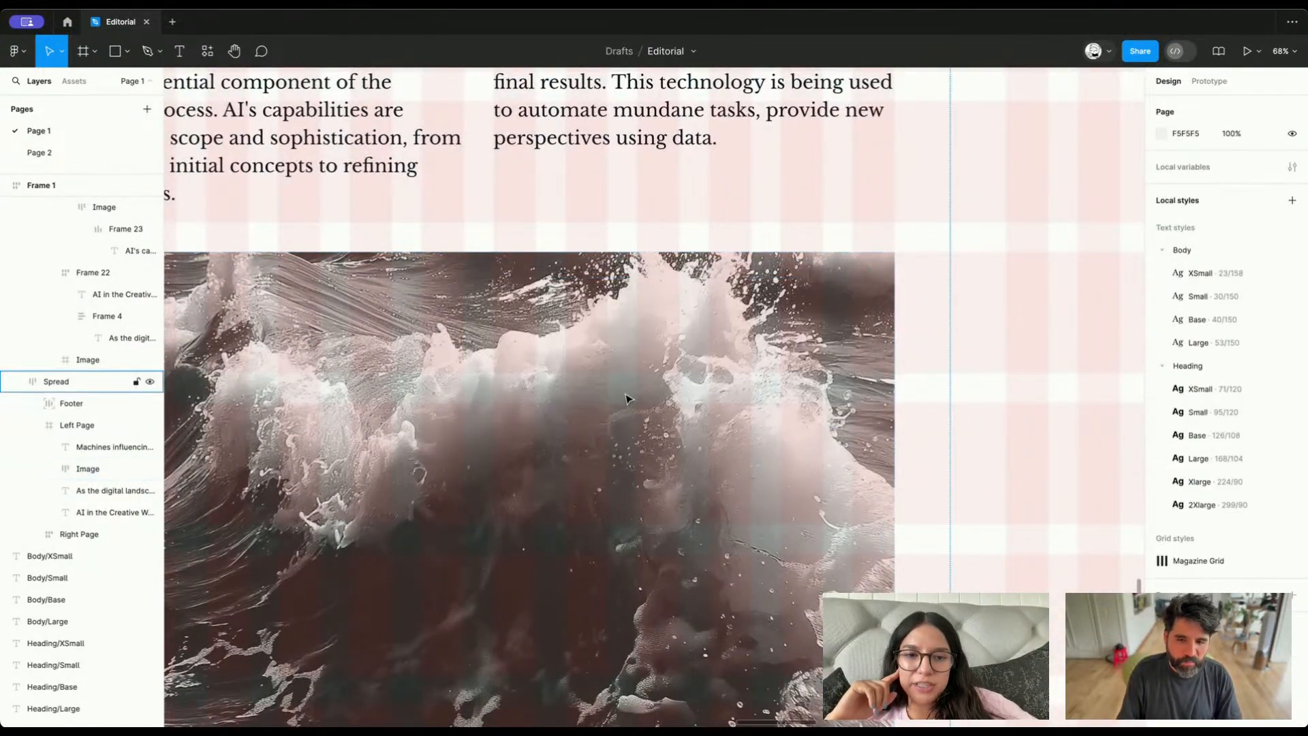
scroll(628, 394, "down", 8)
left_click(628, 394)
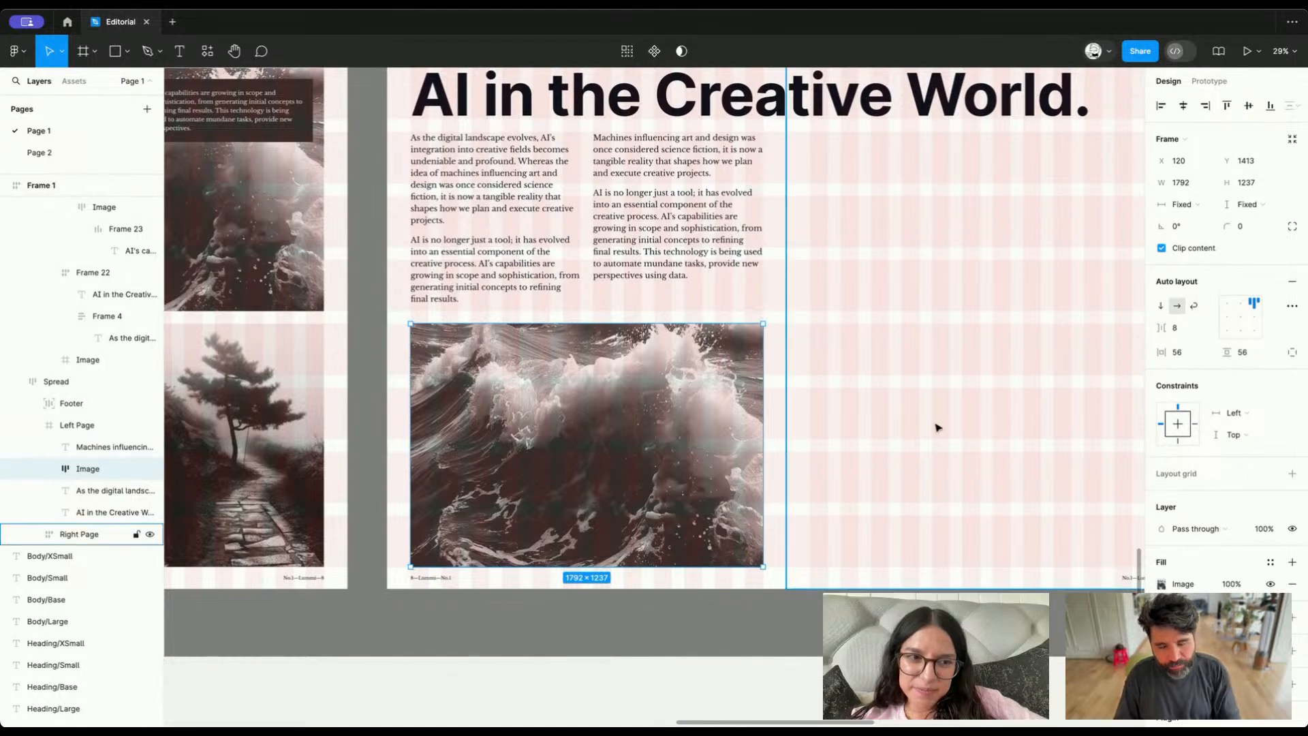
Compare the new spread's left page with the first wireframe and the neighbouring spreads
scroll(906, 418, "up", 2)
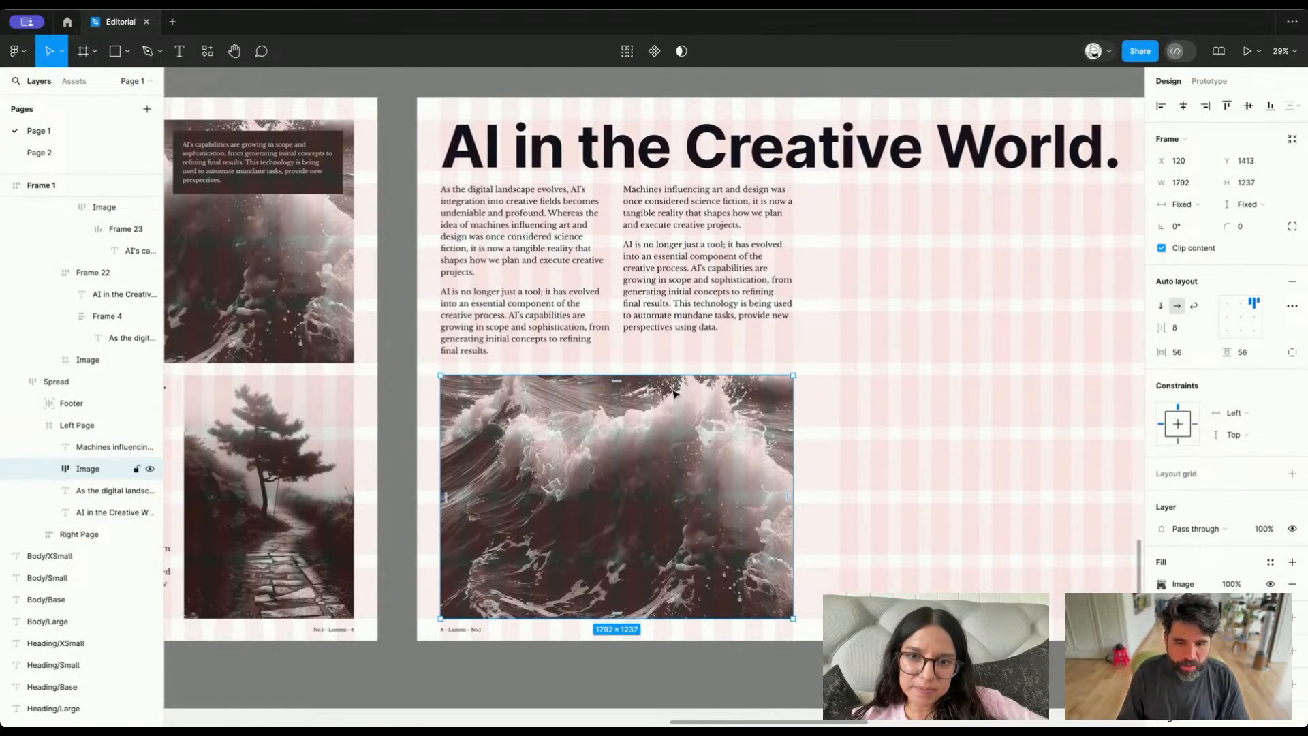
scroll(673, 394, "down", 5)
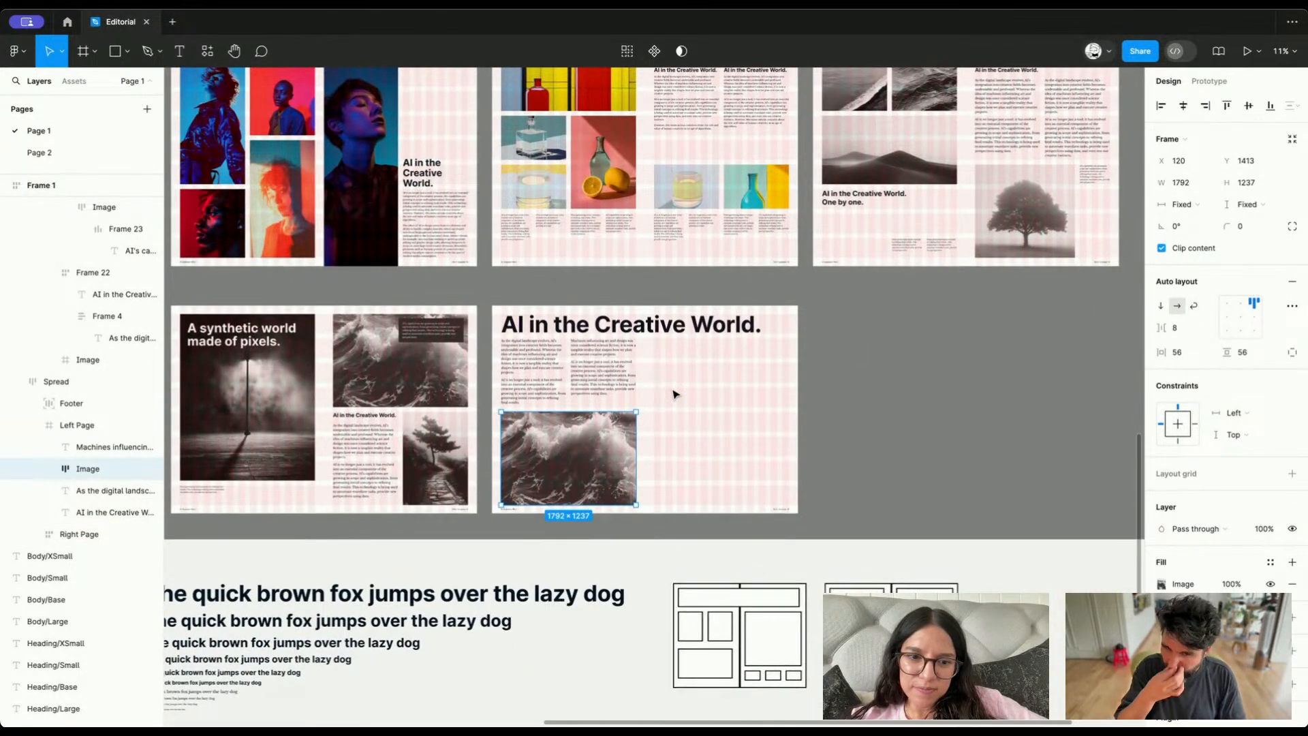
scroll(661, 343, "up", 2)
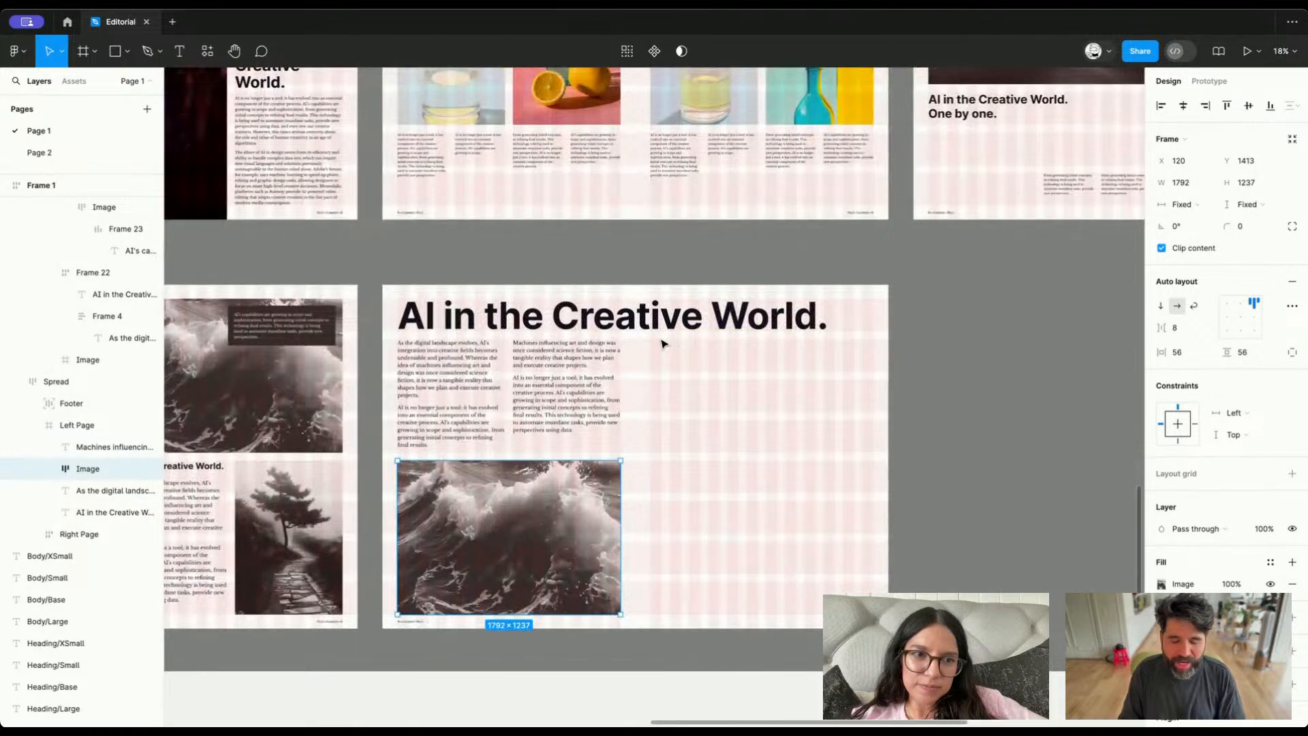
scroll(661, 342, "down", 1)
scroll(661, 407, "down", 2)
scroll(661, 407, "left", 2)
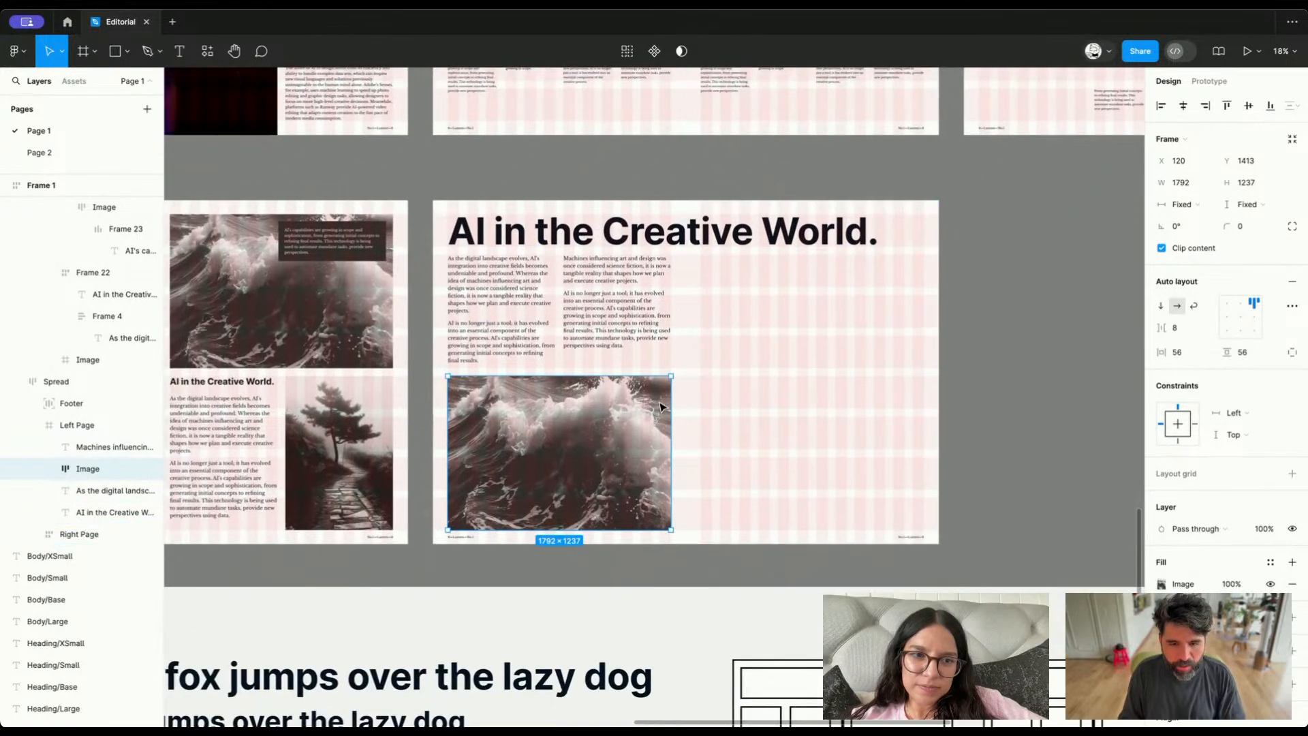
scroll(660, 407, "left", 3)
scroll(660, 407, "right", 6)
scroll(660, 407, "down", 7)
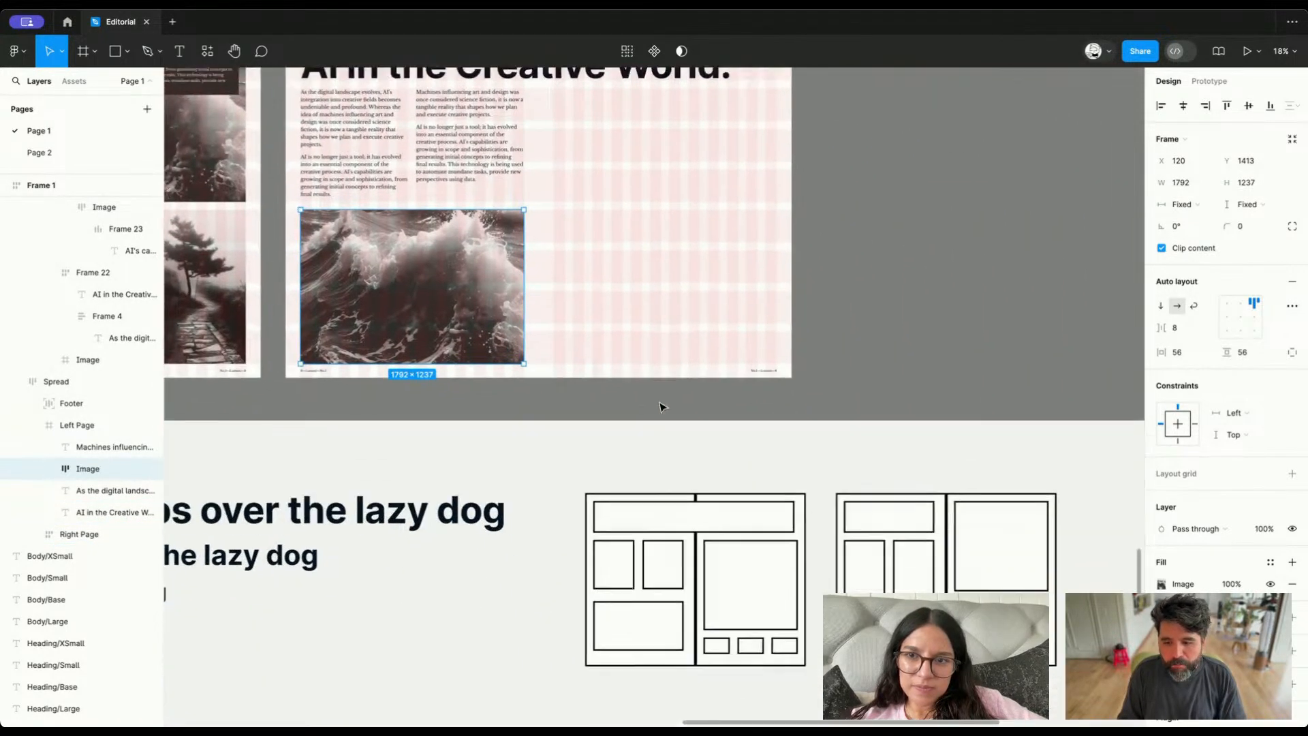
scroll(659, 407, "up", 4)
scroll(660, 407, "left", 1)
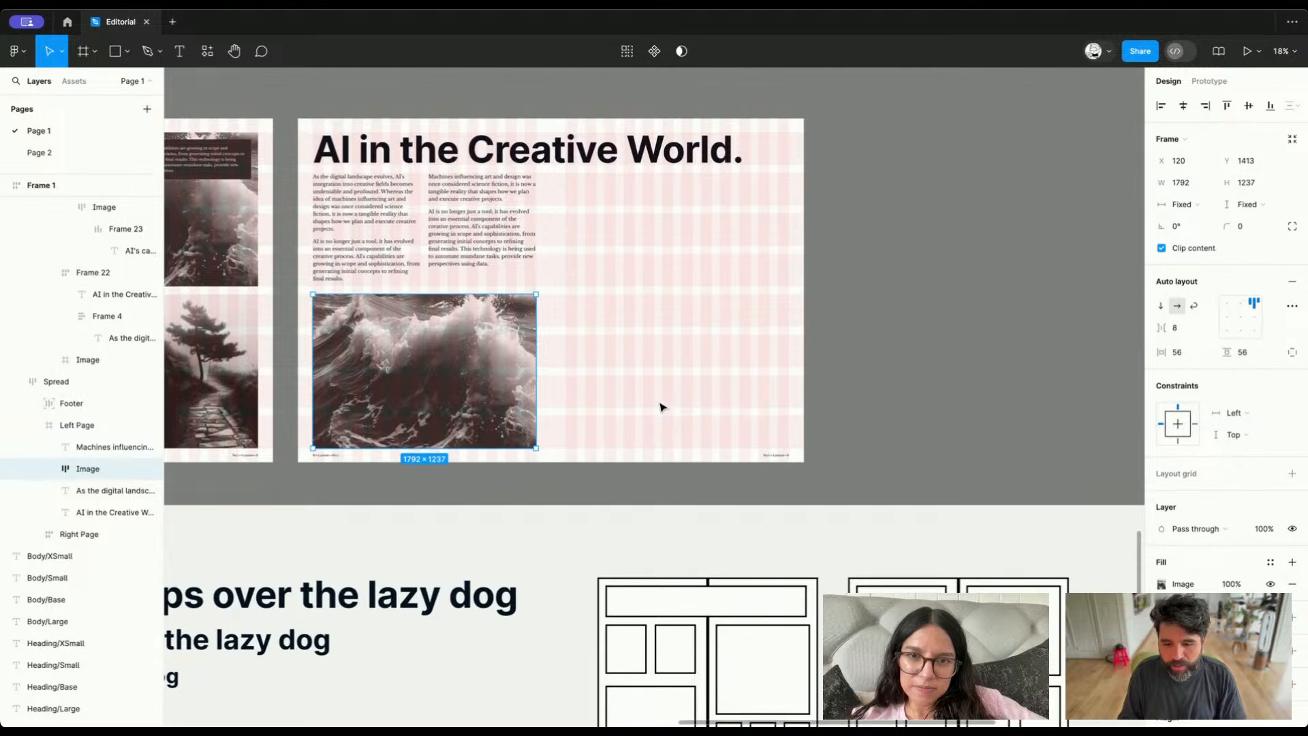
scroll(660, 407, "up", 2)
scroll(659, 407, "left", 1)
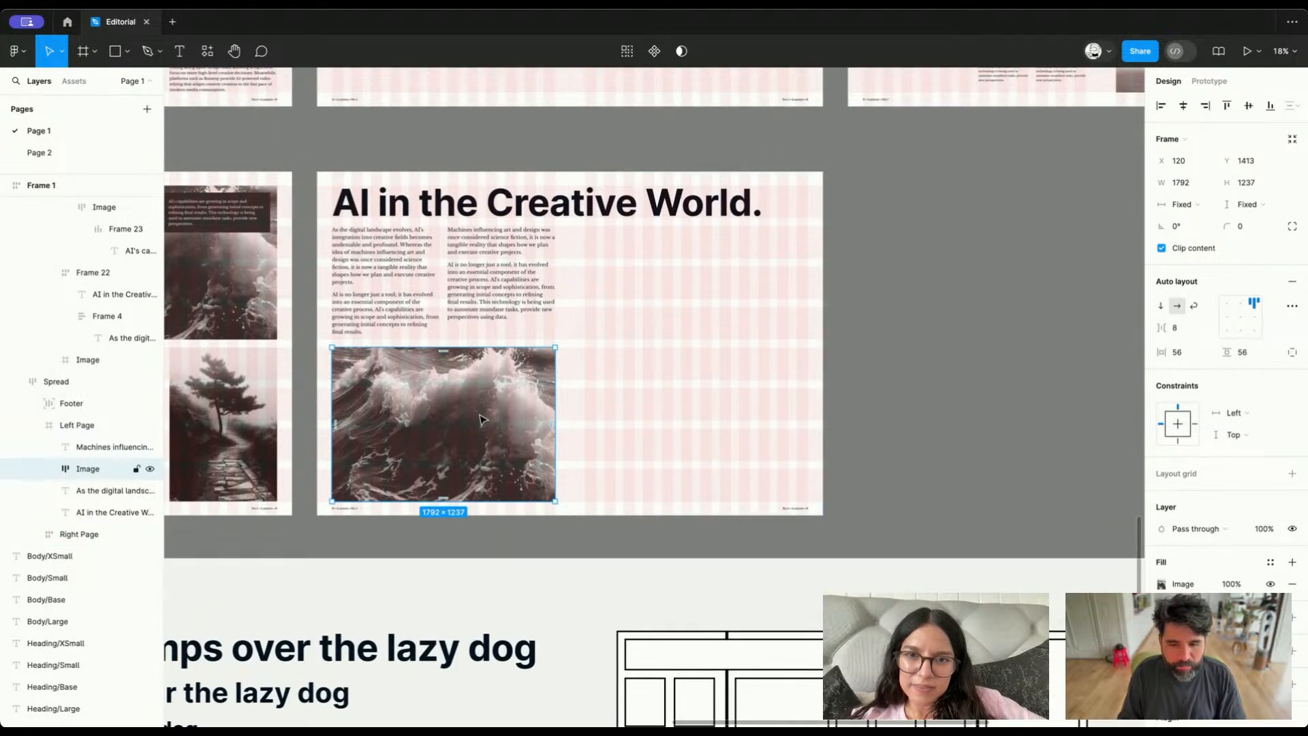
Paste a copy of the uncaptioned wave image into the right page, keeping the original on the left page
key("super+x")
left_click(696, 342, "super")
key("super+z")
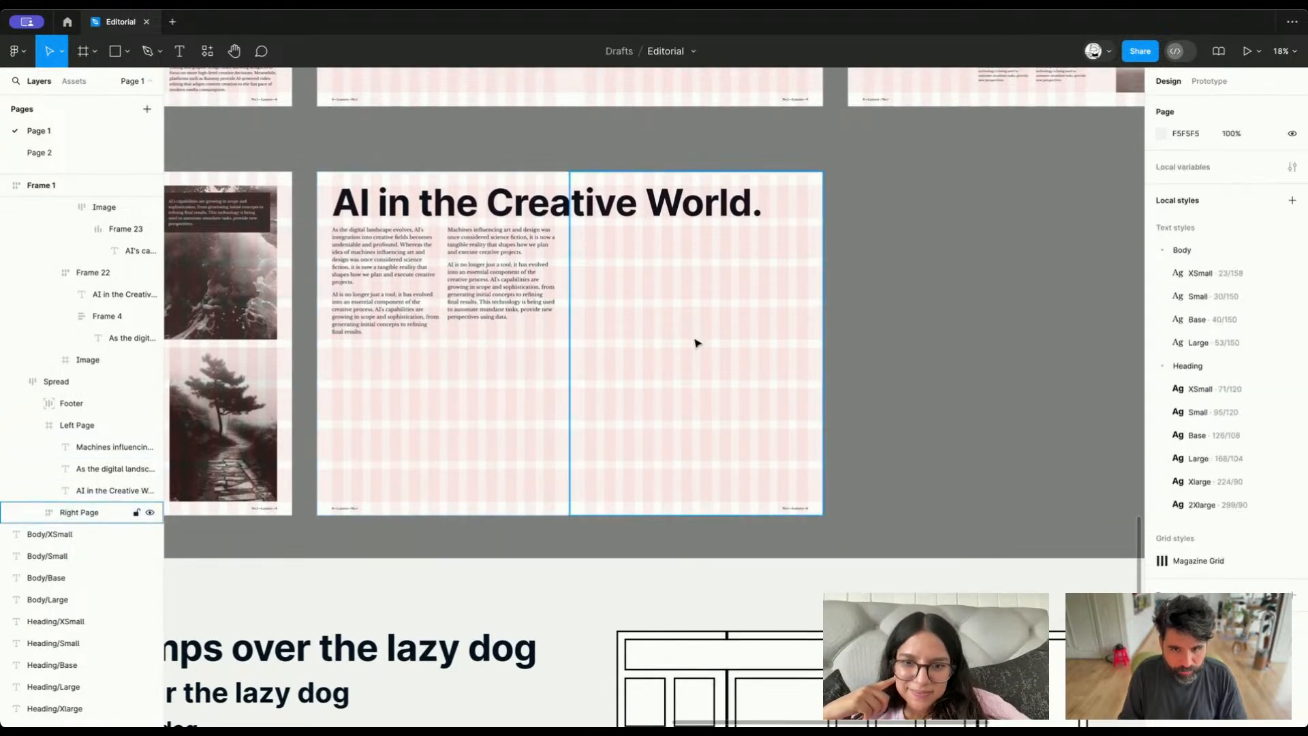
key("super+z")
left_click(663, 330, "super")
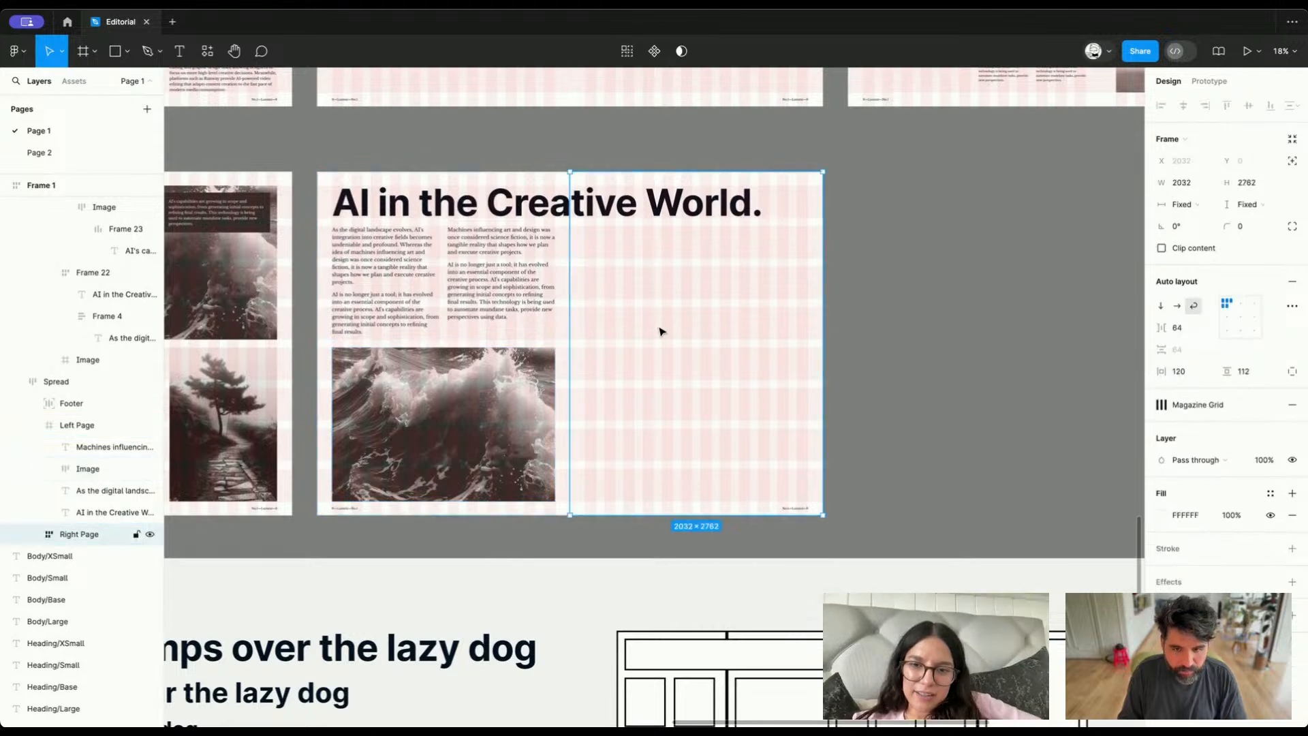
key("super+v")
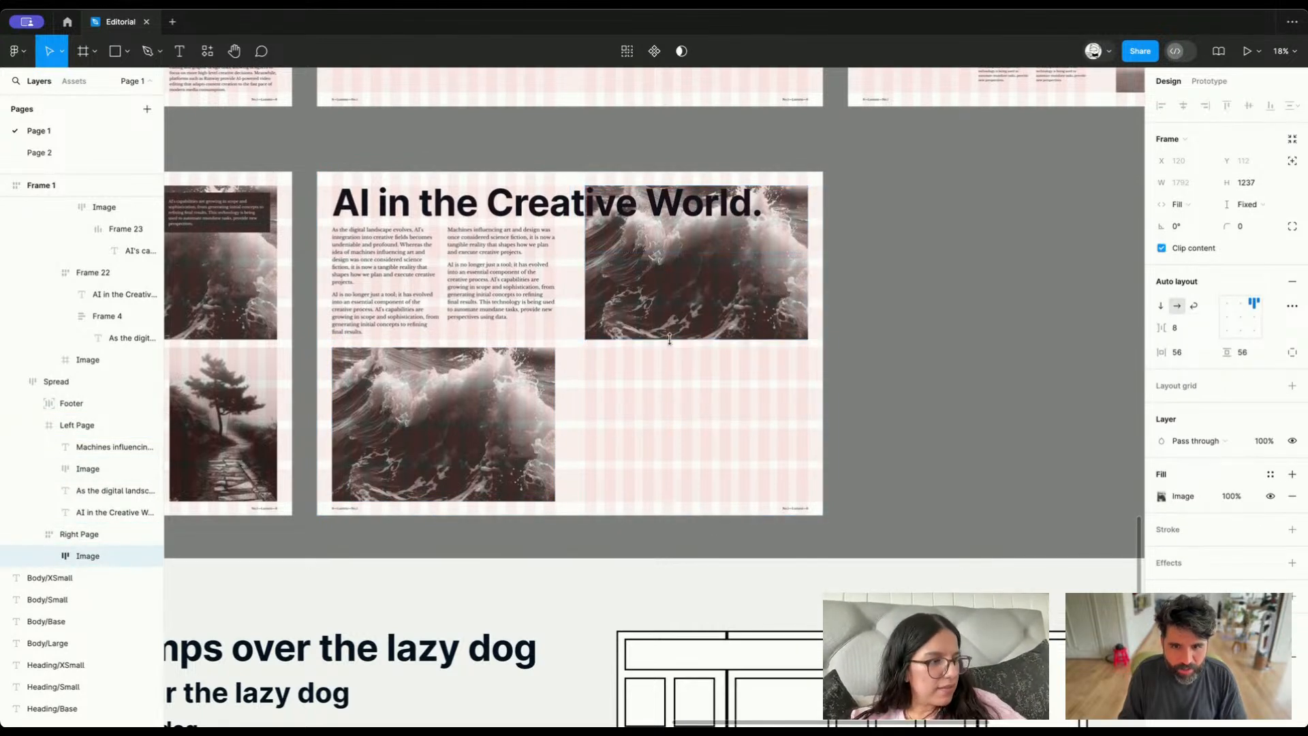
Remove auto layout from the right page and move its wave image below the heading at X 120, Y 437
left_click(136, 535)
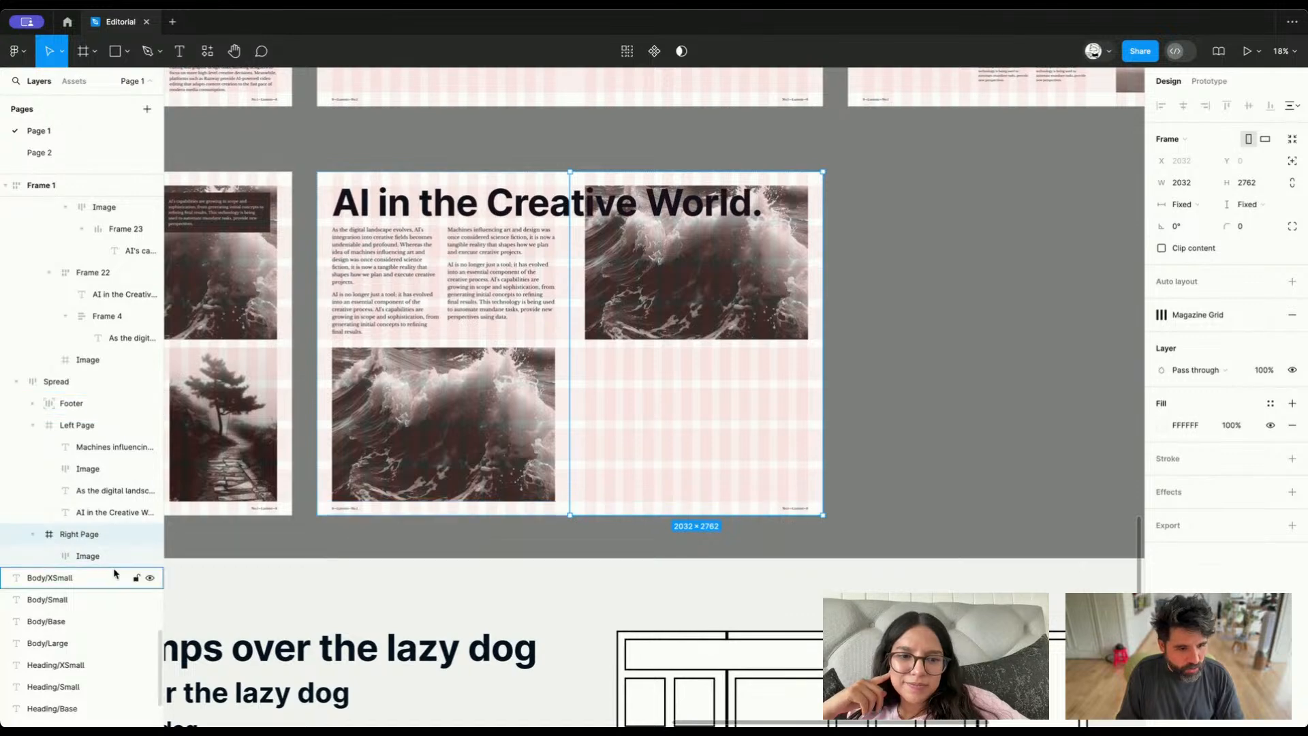
left_click(95, 556)
scroll(577, 318, "up", 3)
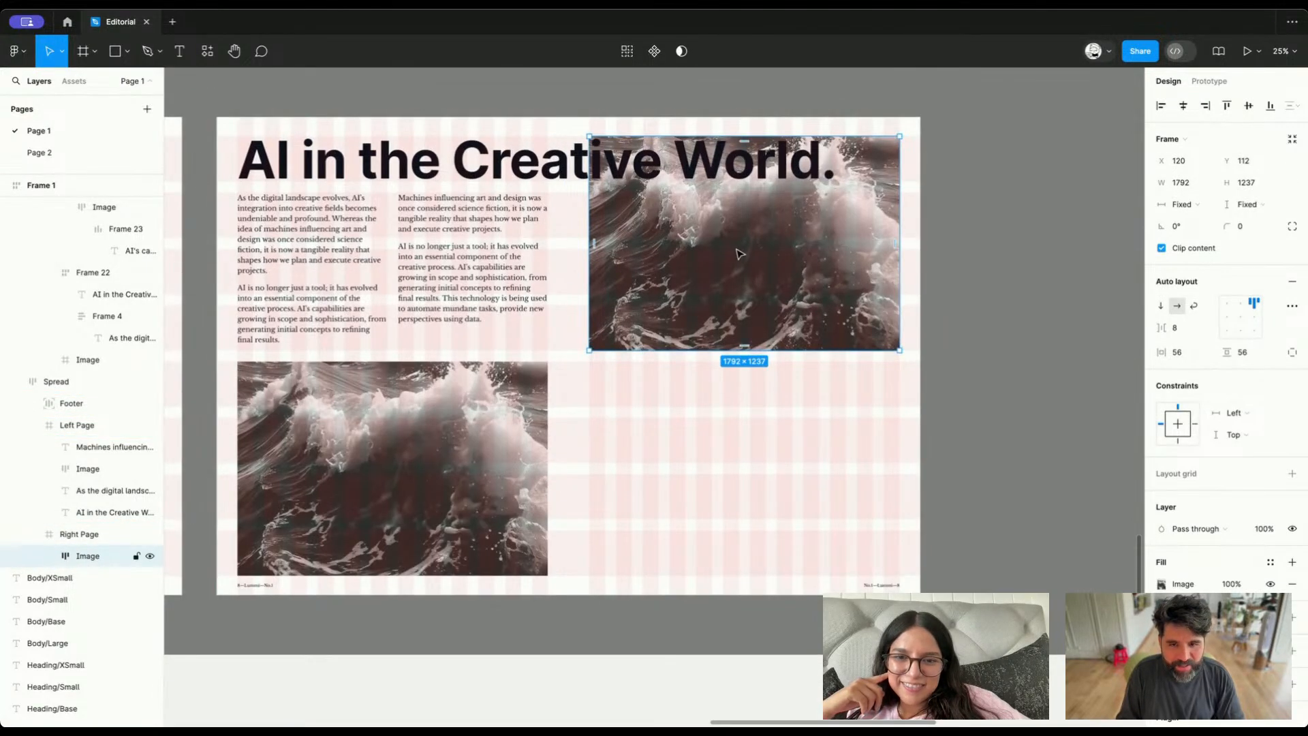
left_click_drag(739, 254, 739, 309)
scroll(740, 312, "down", 1)
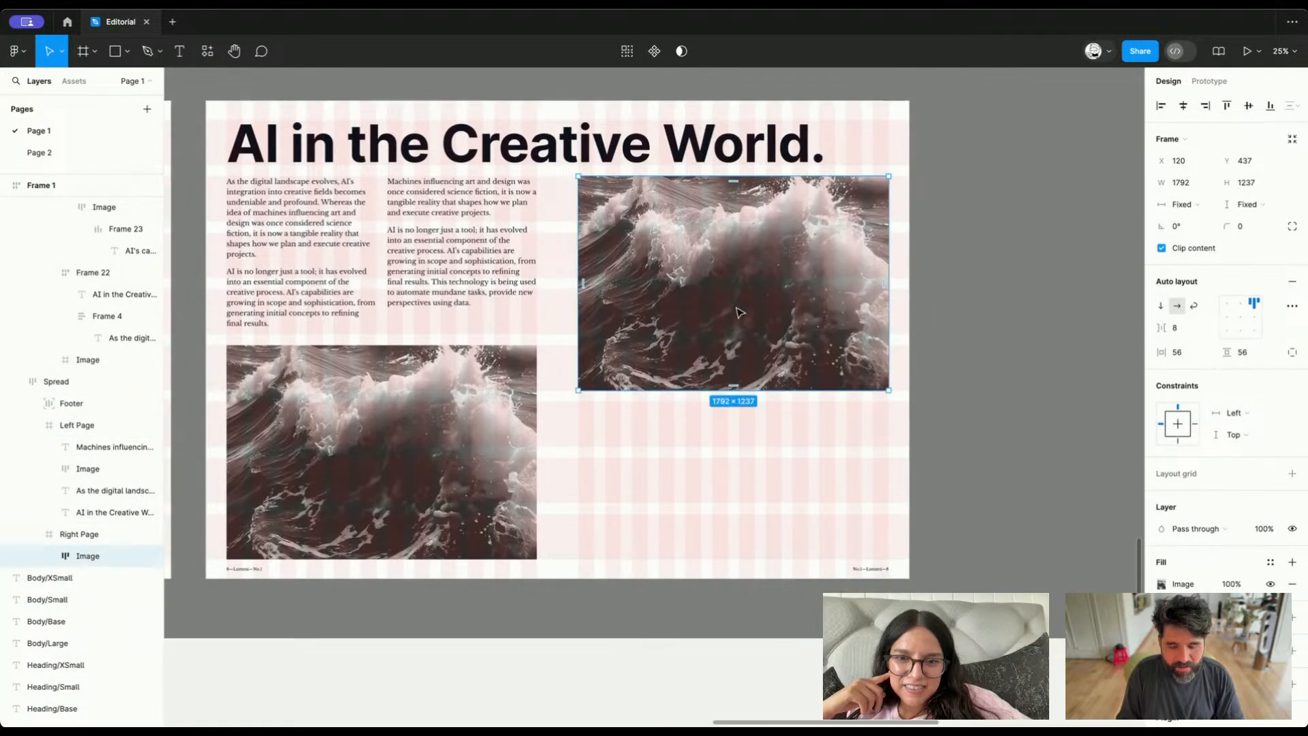
Extend the right page's wave image downward to a height of 1563, following the large image in the first wireframe
scroll(654, 373, "up", 5)
scroll(653, 374, "down", 5)
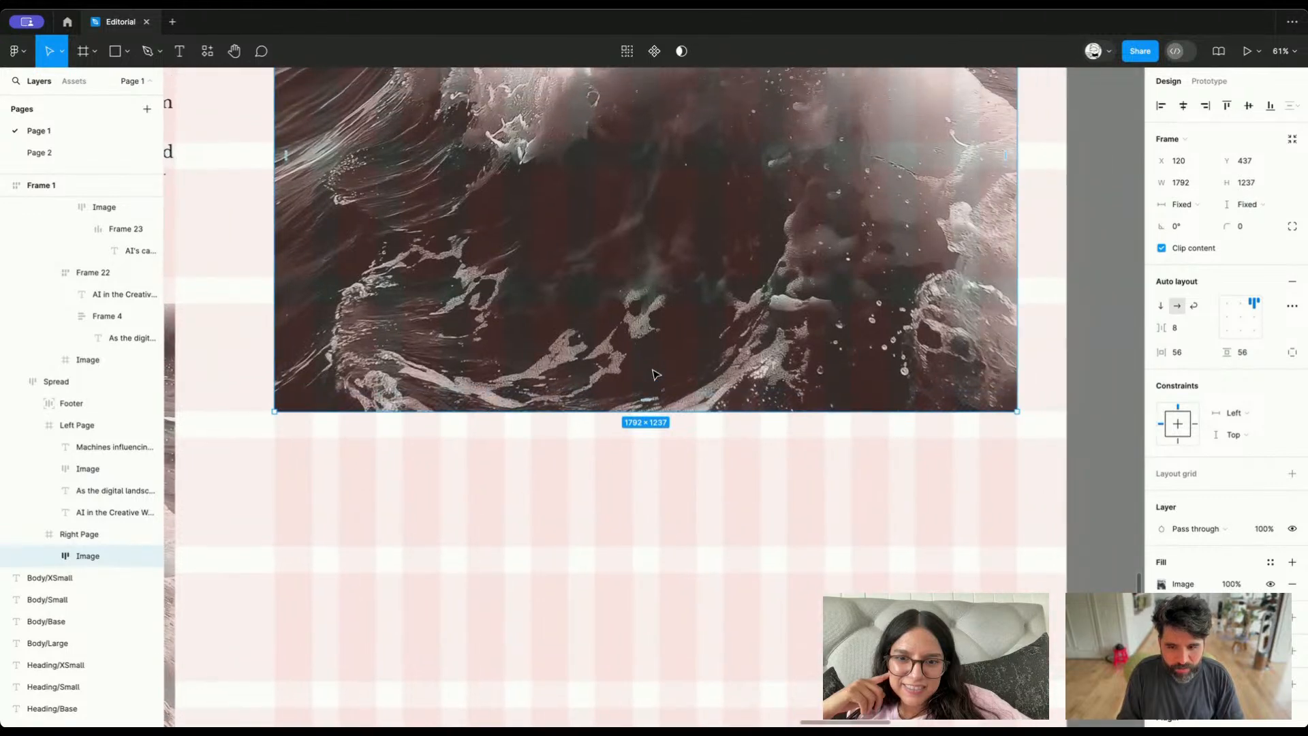
scroll(651, 372, "down", 1)
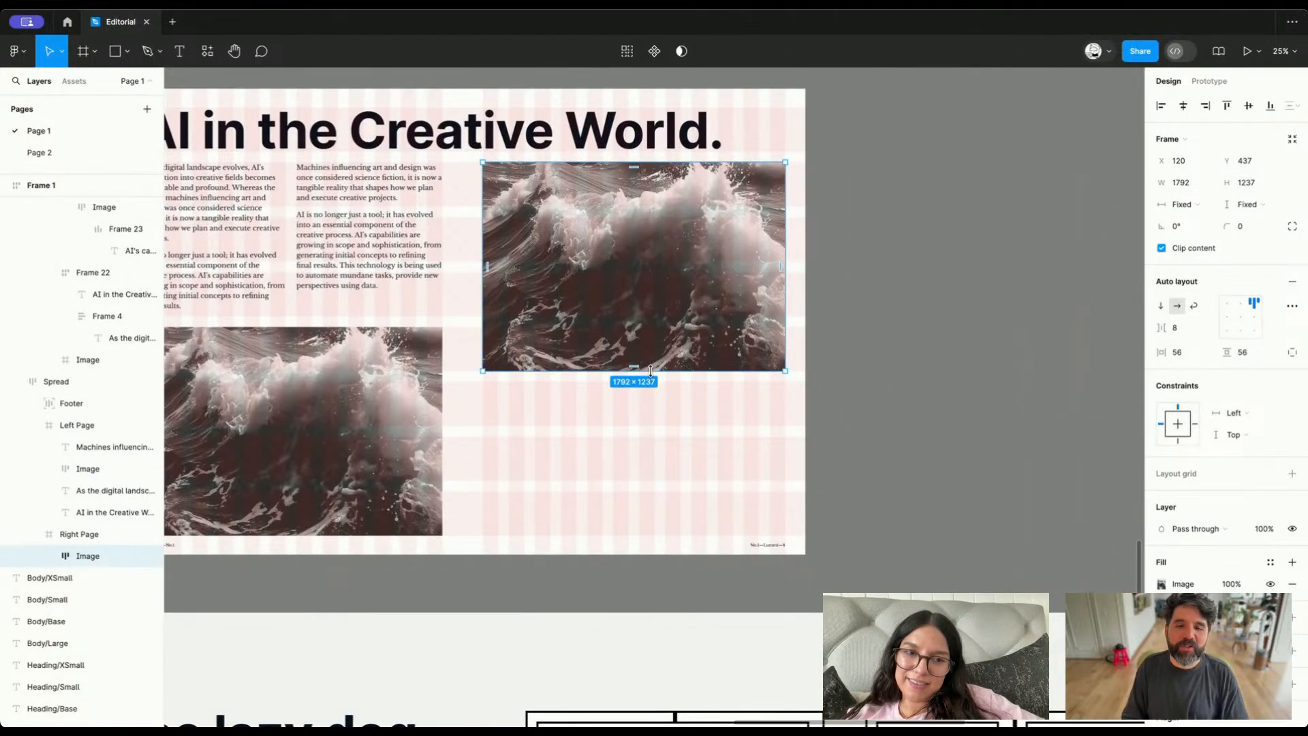
scroll(650, 372, "down", 2)
scroll(655, 374, "down", 5)
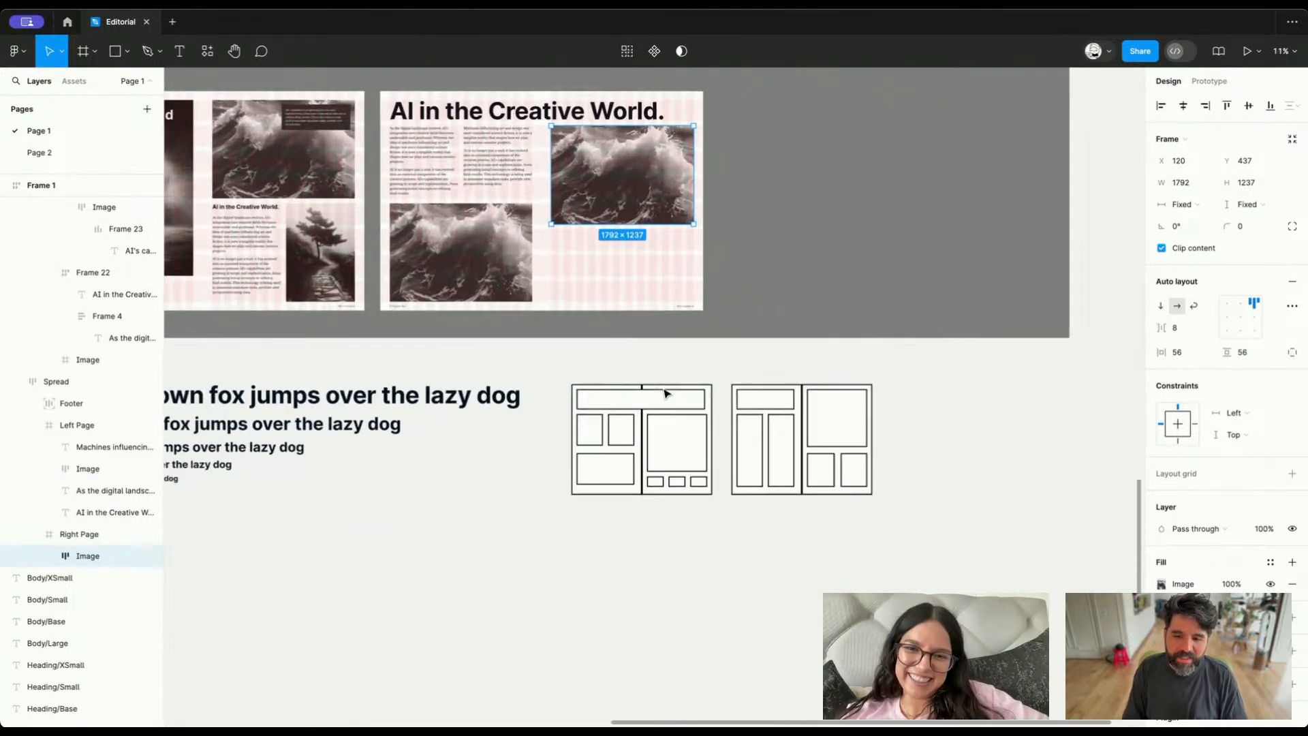
scroll(666, 390, "down", 1)
scroll(666, 389, "up", 2)
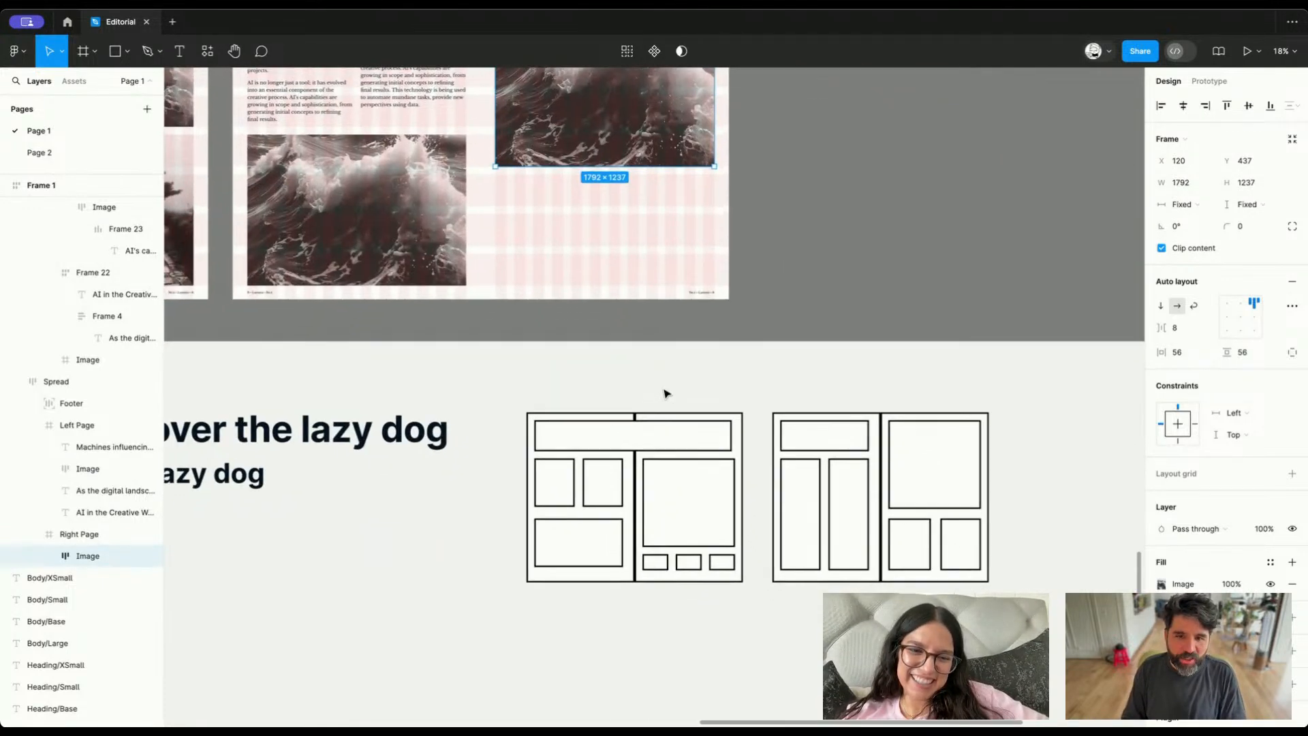
left_click_drag(586, 164, 593, 206)
Check how the enlarged image's edges line up with the grid rows, the heading and the text columns
scroll(530, 193, "up", 10)
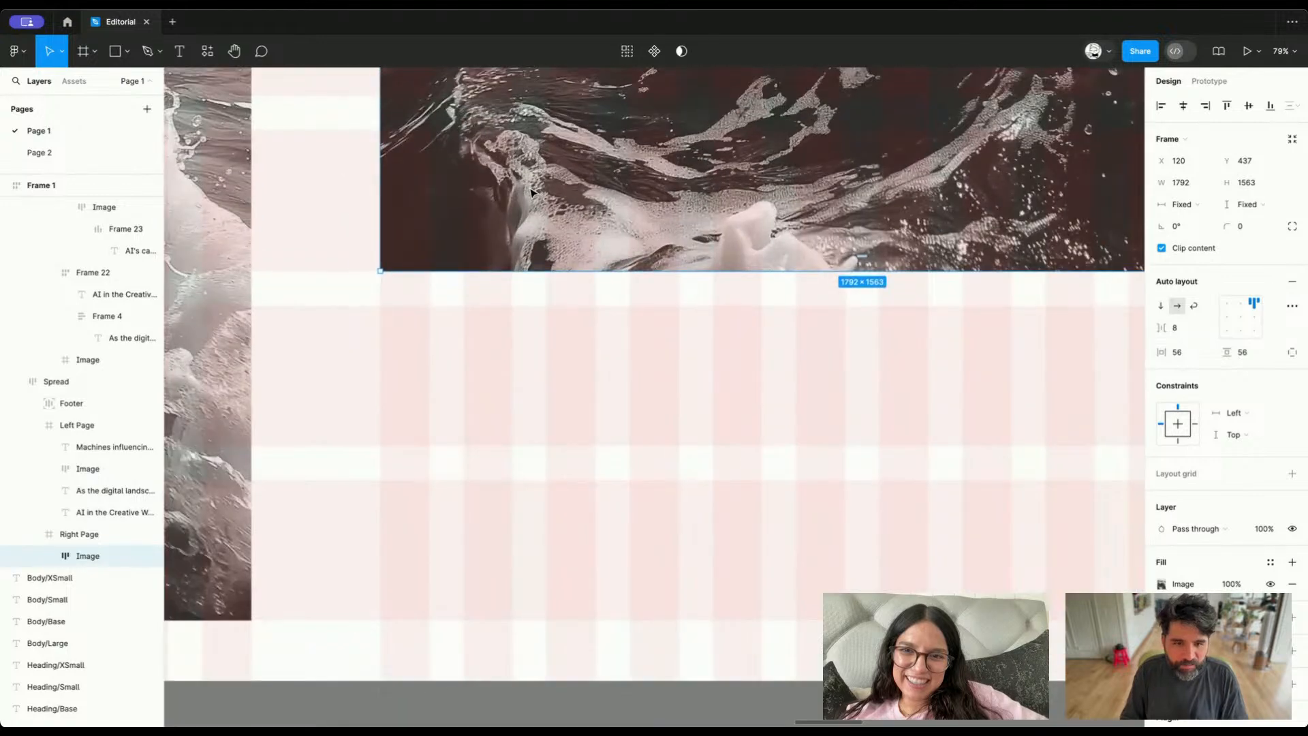
scroll(531, 197, "down", 5)
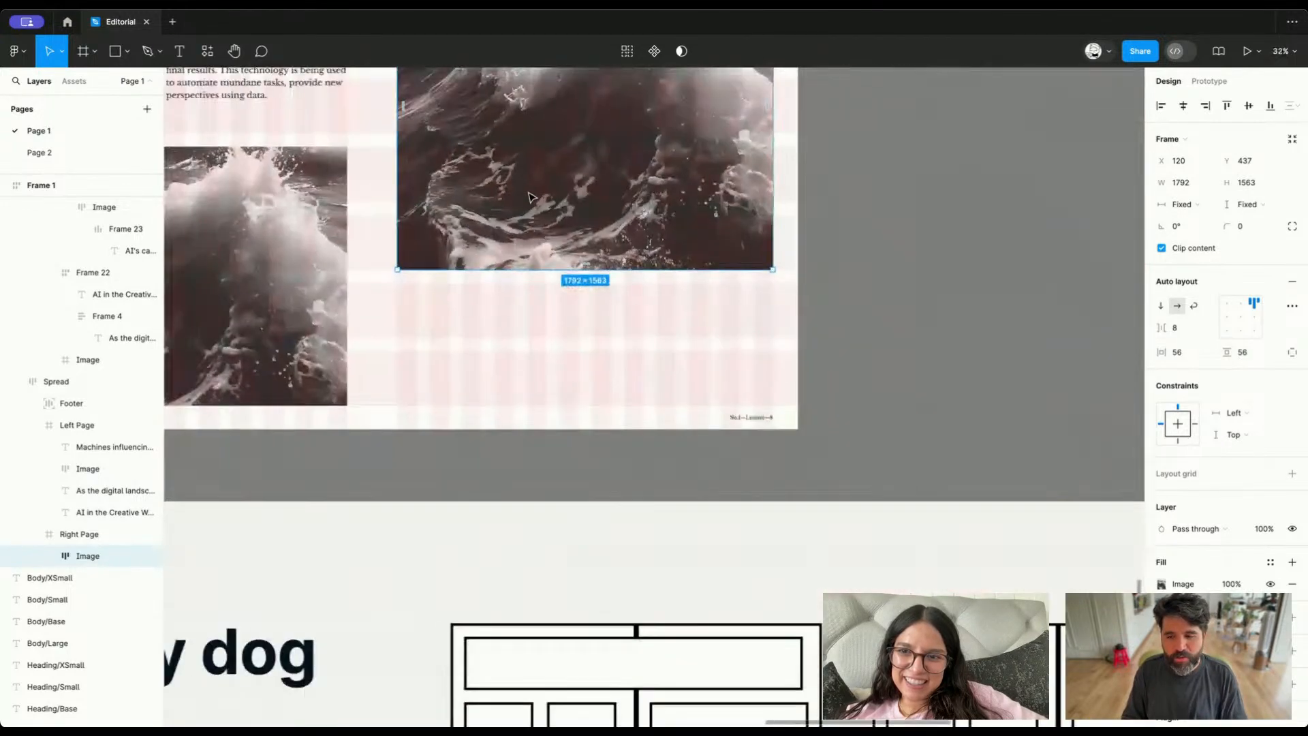
scroll(518, 293, "up", 2)
scroll(479, 272, "up", 5)
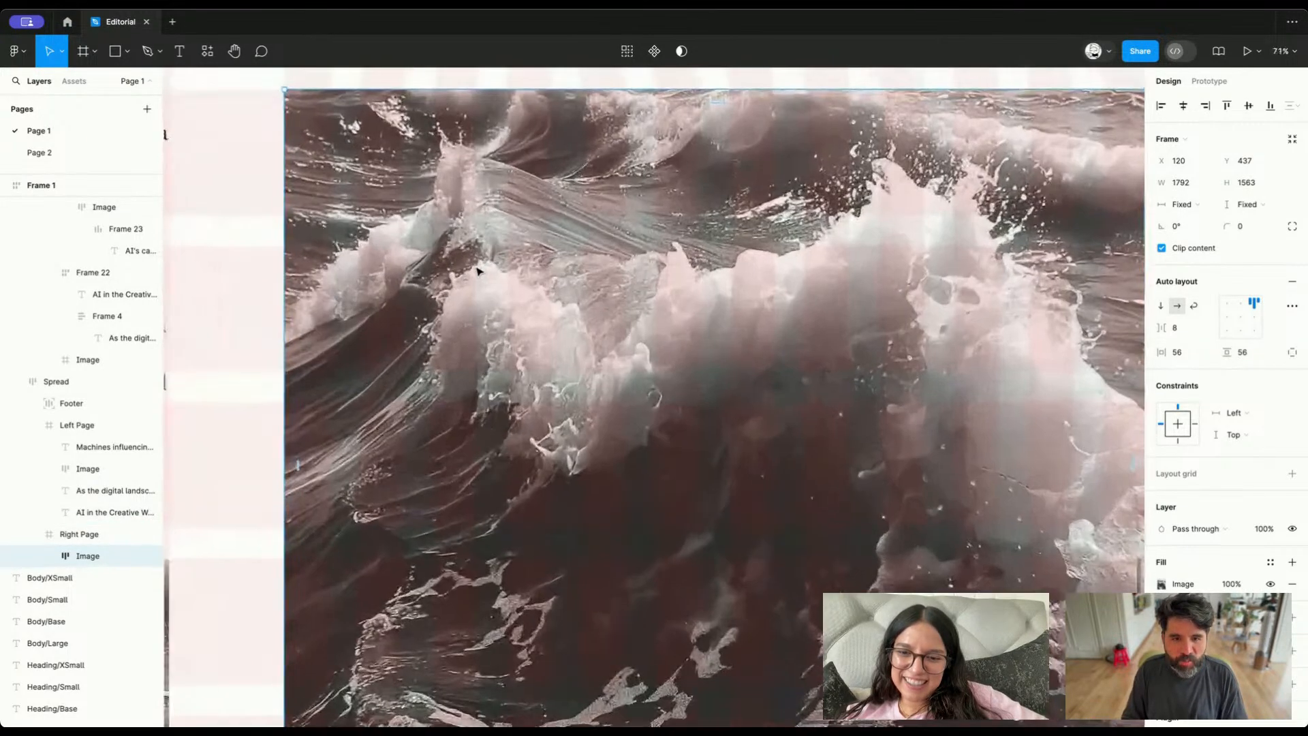
scroll(456, 268, "down", 2)
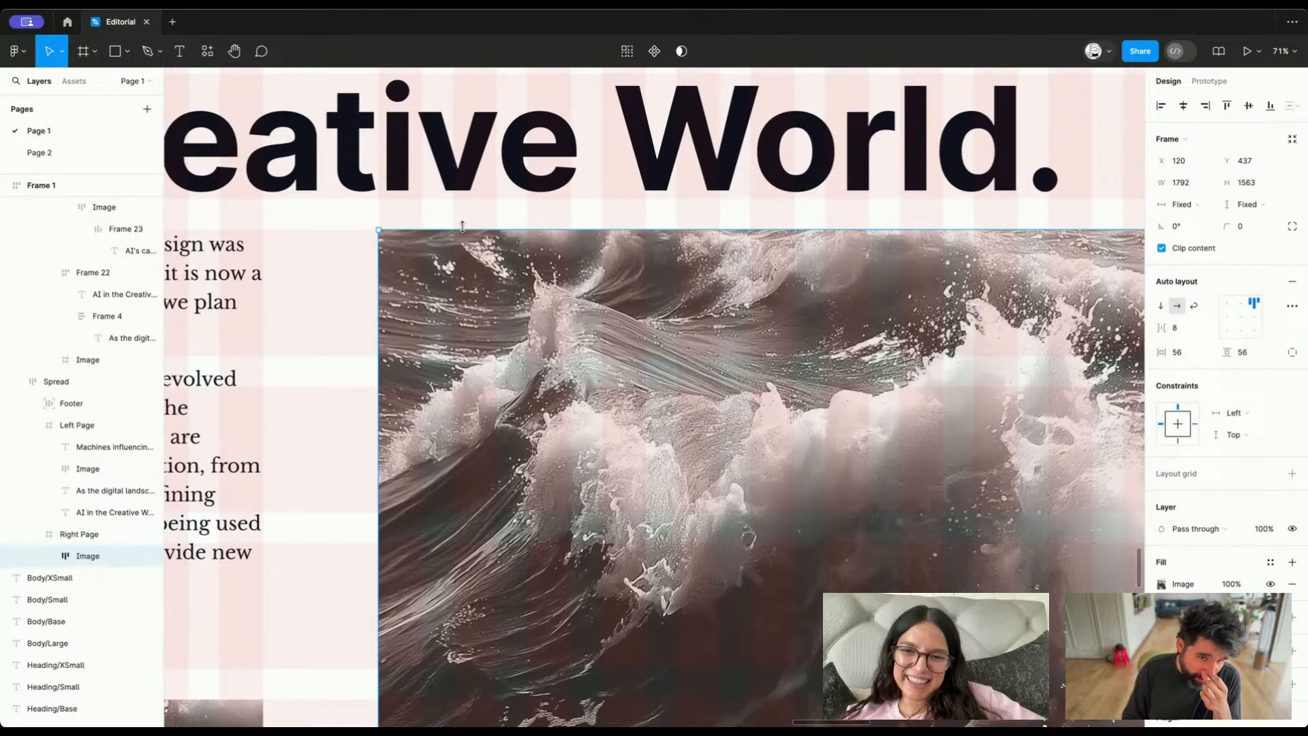
scroll(462, 226, "down", 5)
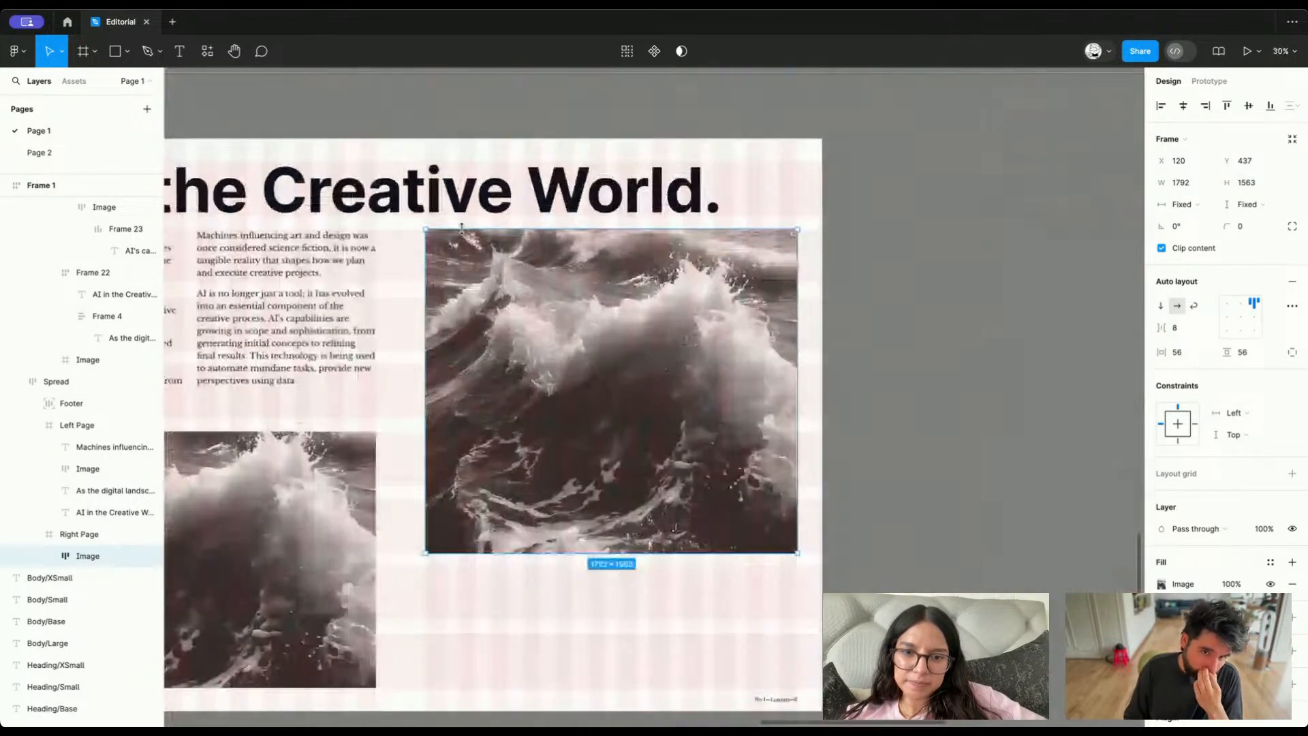
scroll(477, 218, "down", 1)
left_click(524, 168)
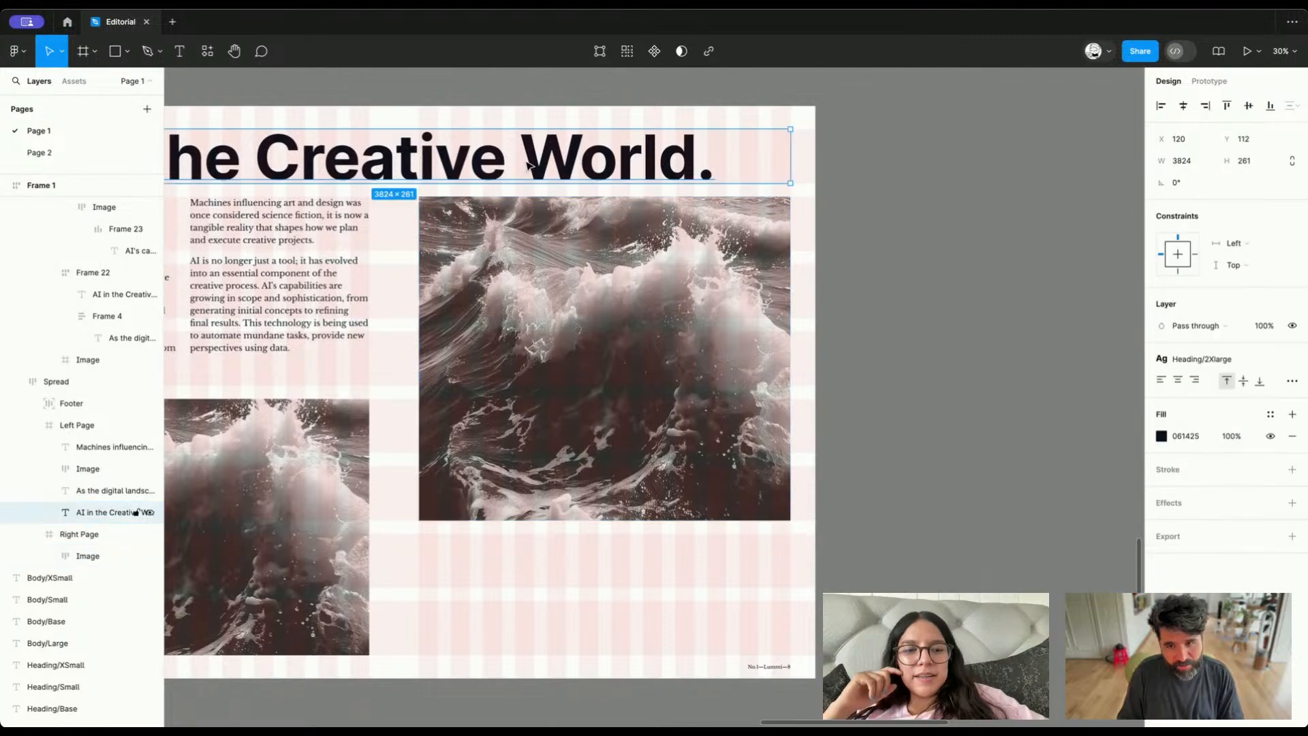
scroll(529, 164, "right", 2)
scroll(545, 232, "left", 3)
left_click(569, 300)
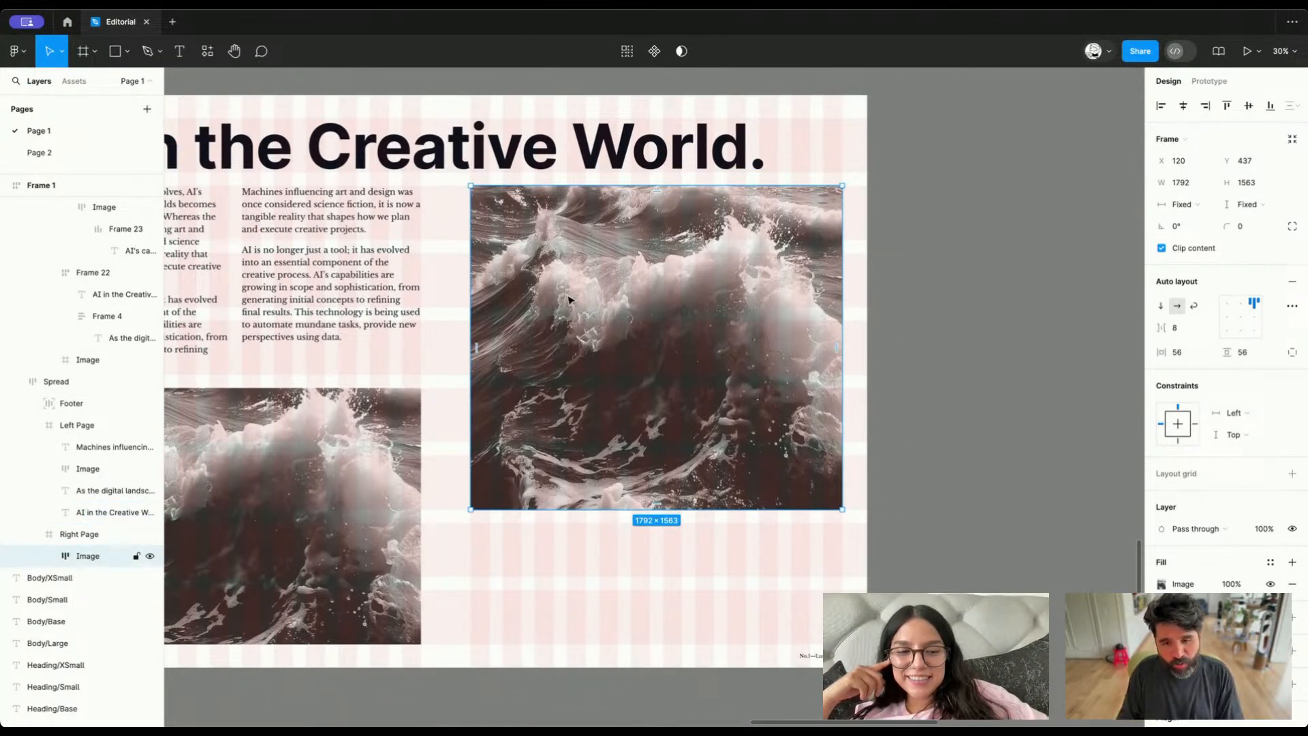
scroll(569, 299, "down", 3)
scroll(569, 298, "left", 3)
scroll(570, 298, "up", 1)
Copy the second text column into the right page and place it below the large image at X 132, Y 2064
left_click(147, 447)
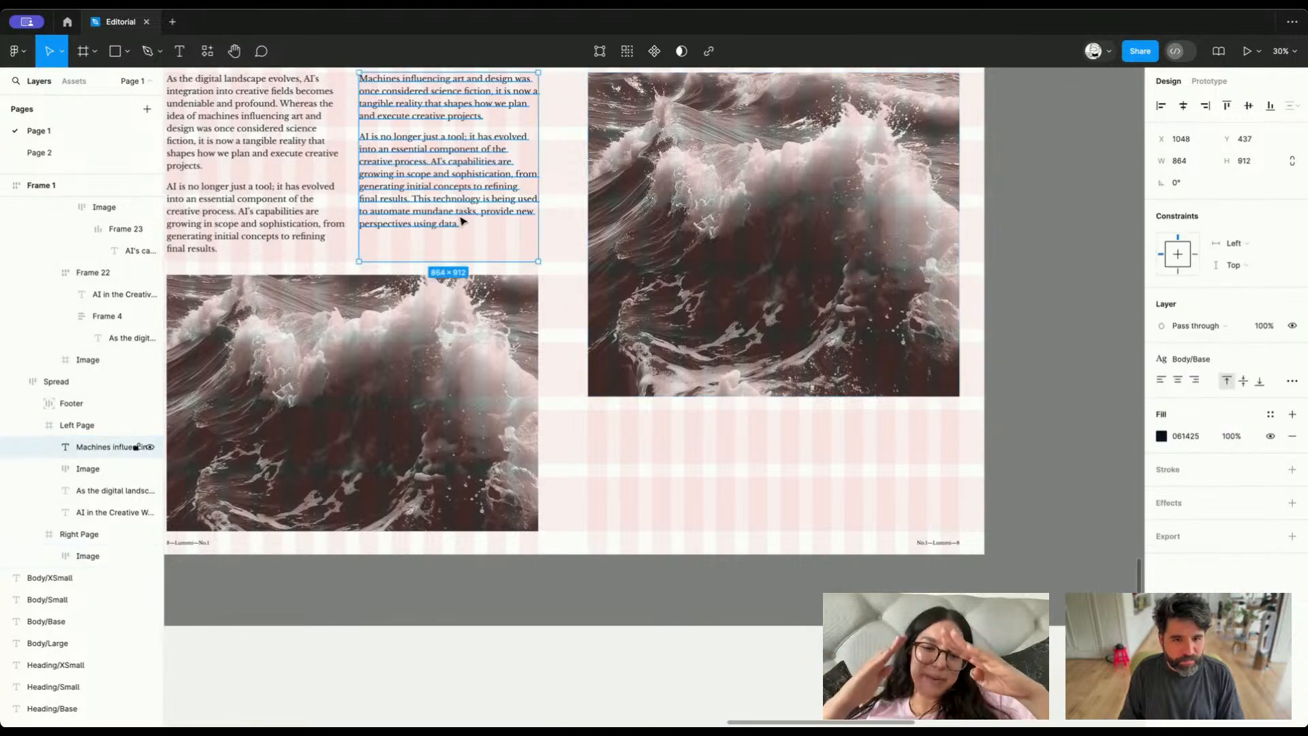
left_click(640, 361)
key("ctrl+v")
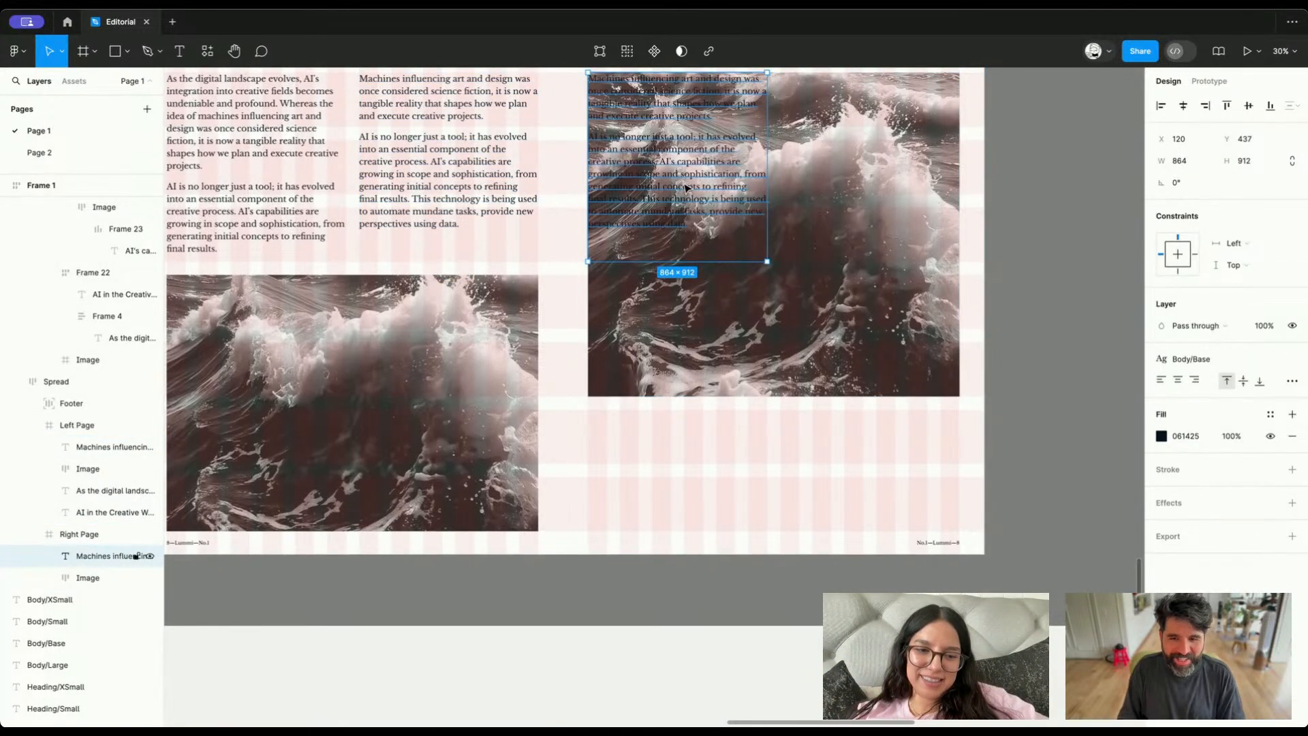
key("ctrl+x")
left_click(672, 412, "ctrl")
key("ctrl+v")
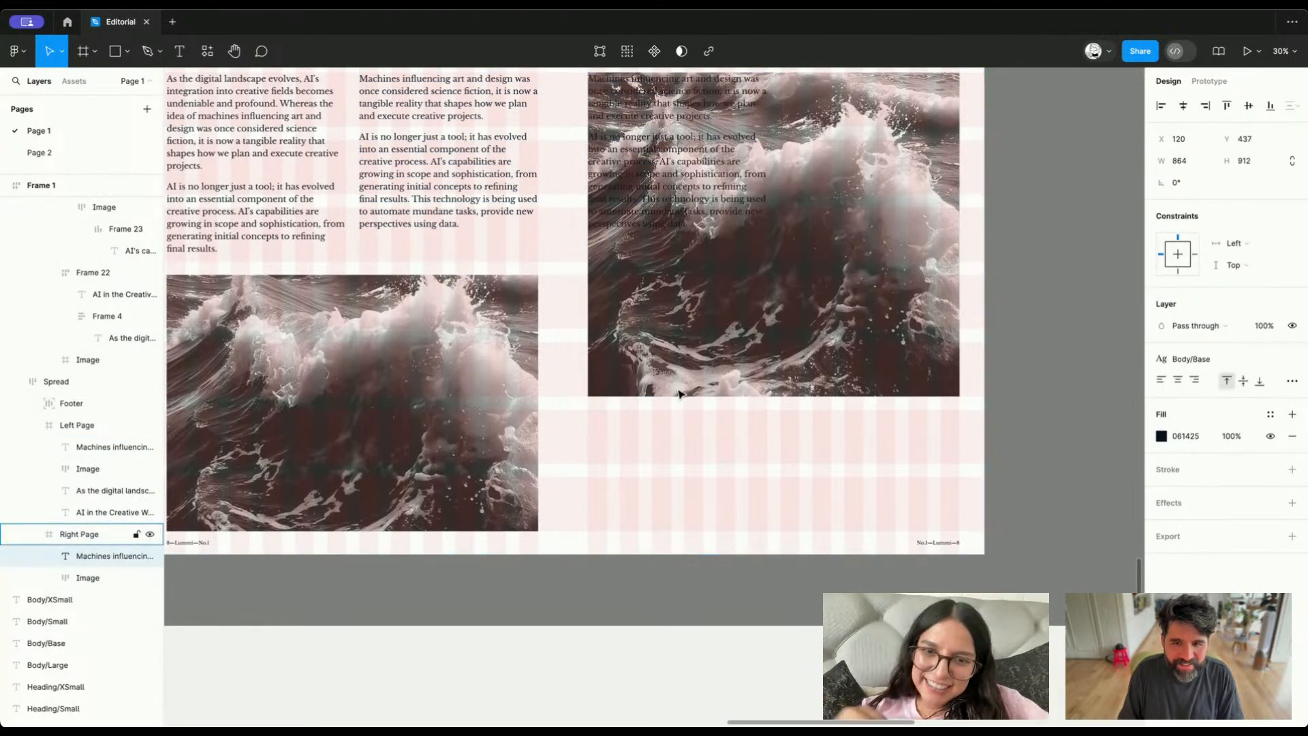
left_click_drag(701, 150, 705, 488)
Shorten the copied text below the large image so it ends with "generating initial concepts."
double_click(672, 512)
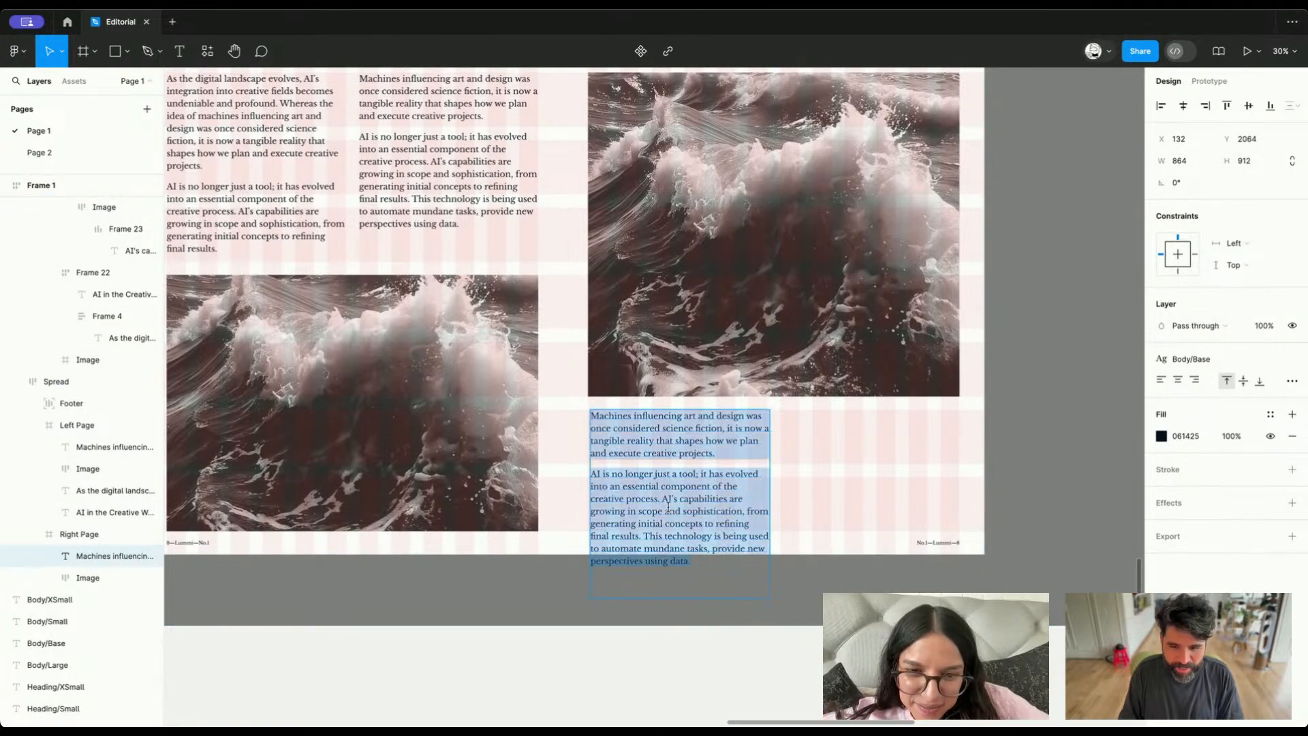
left_click(710, 516)
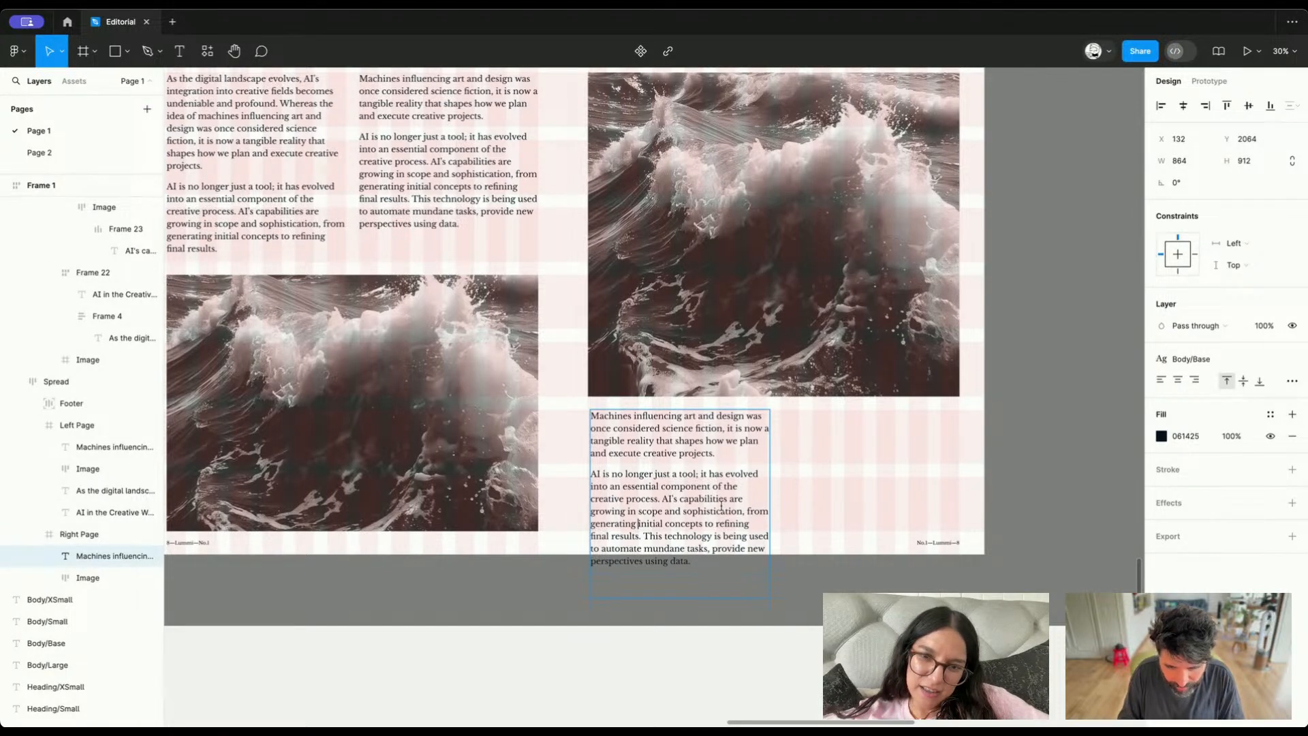
key("ctrl+shift+End")
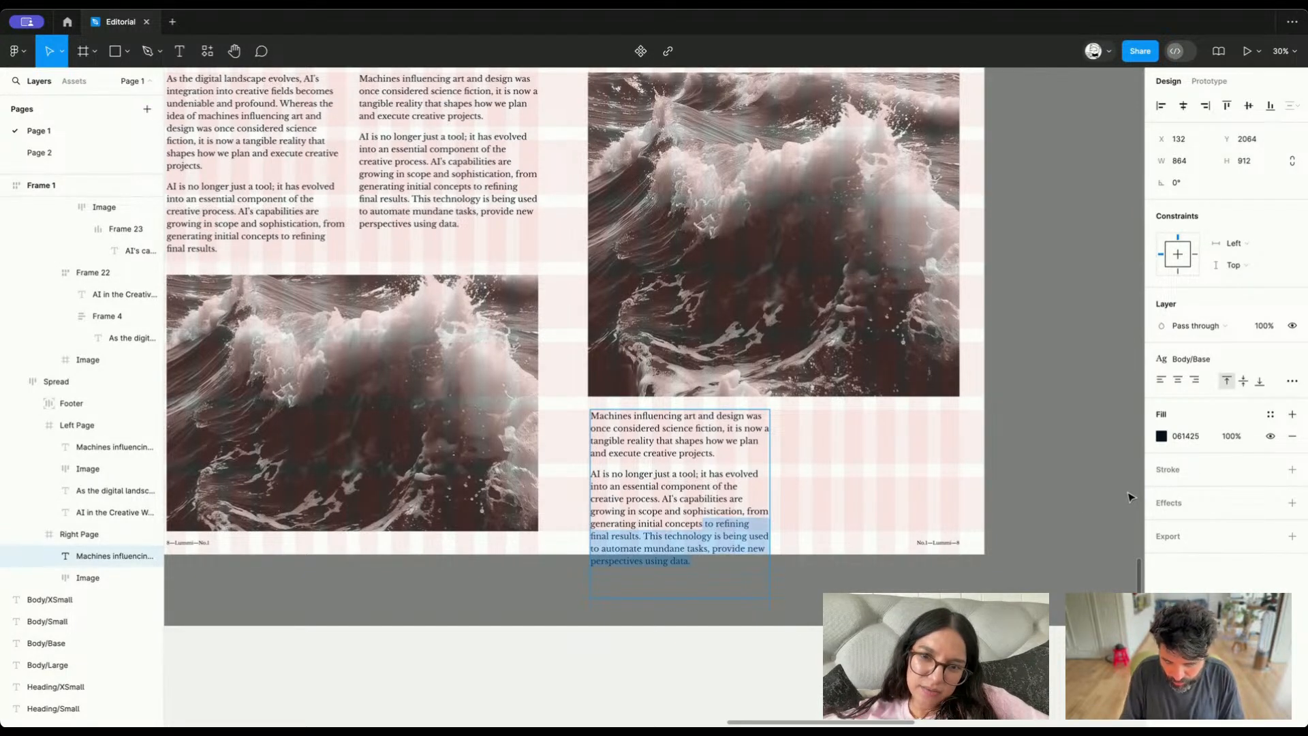
type(".")
key("Escape")
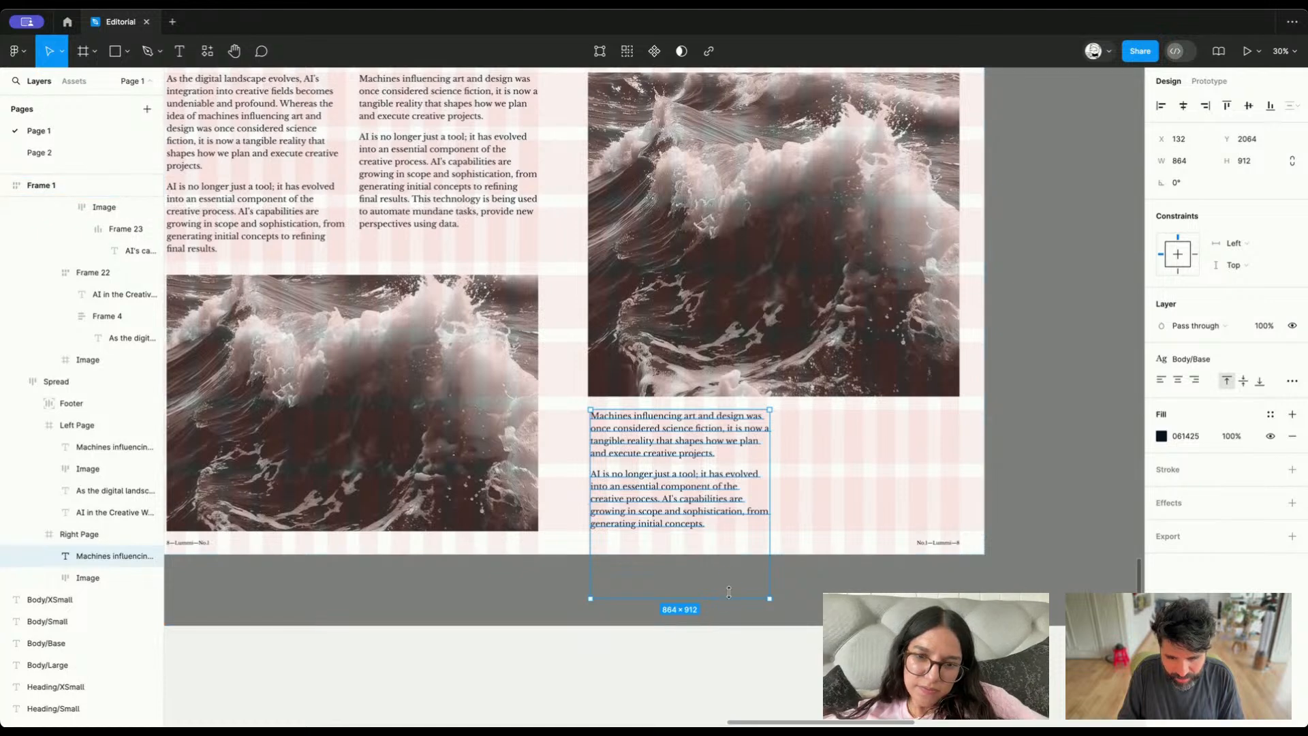
Shorten the text box below the large image to a height of 586 and copy it alongside at X 1048, Y 2064
left_click_drag(727, 598, 724, 531)
left_click_drag(671, 491, 863, 510)
scroll(863, 510, "down", 7)
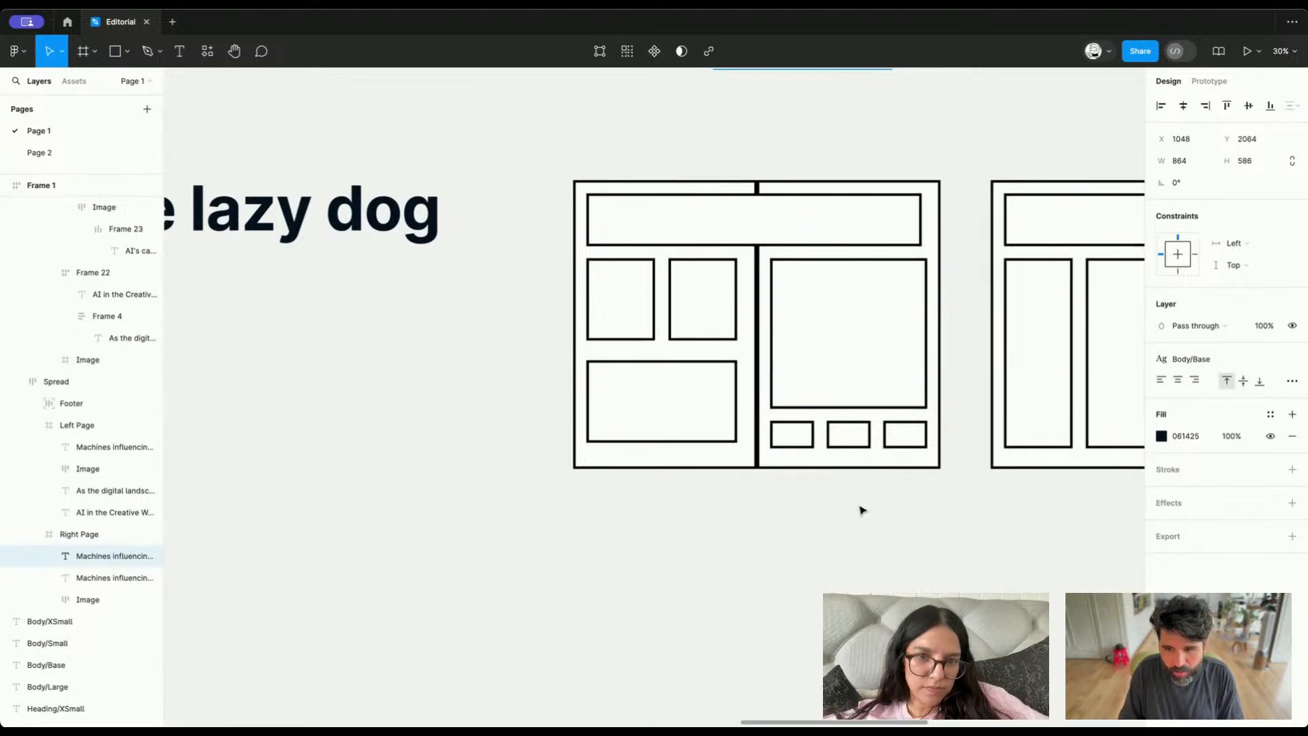
scroll(844, 429, "up", 8)
scroll(764, 428, "up", 4, "ctrl")
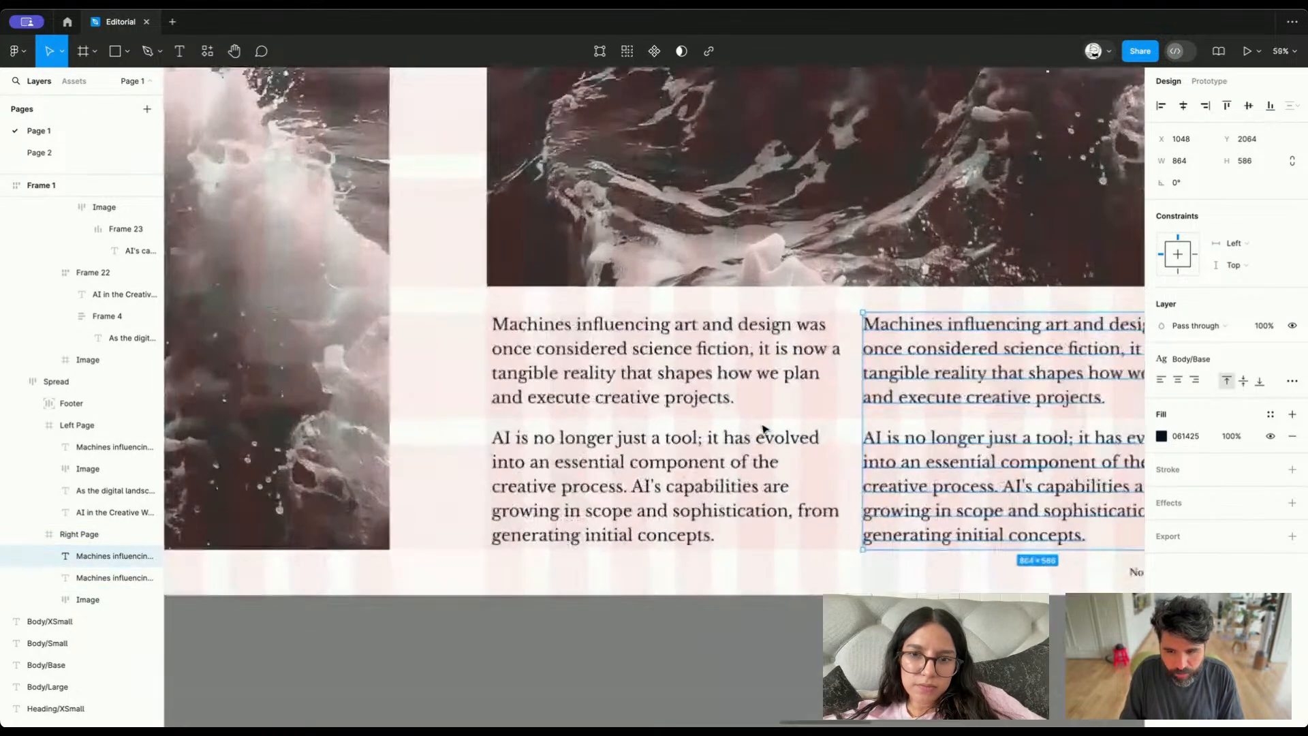
Apply the Body/Small text style to both text blocks below the right page's large image
left_click(736, 357)
left_click(136, 556, "shift")
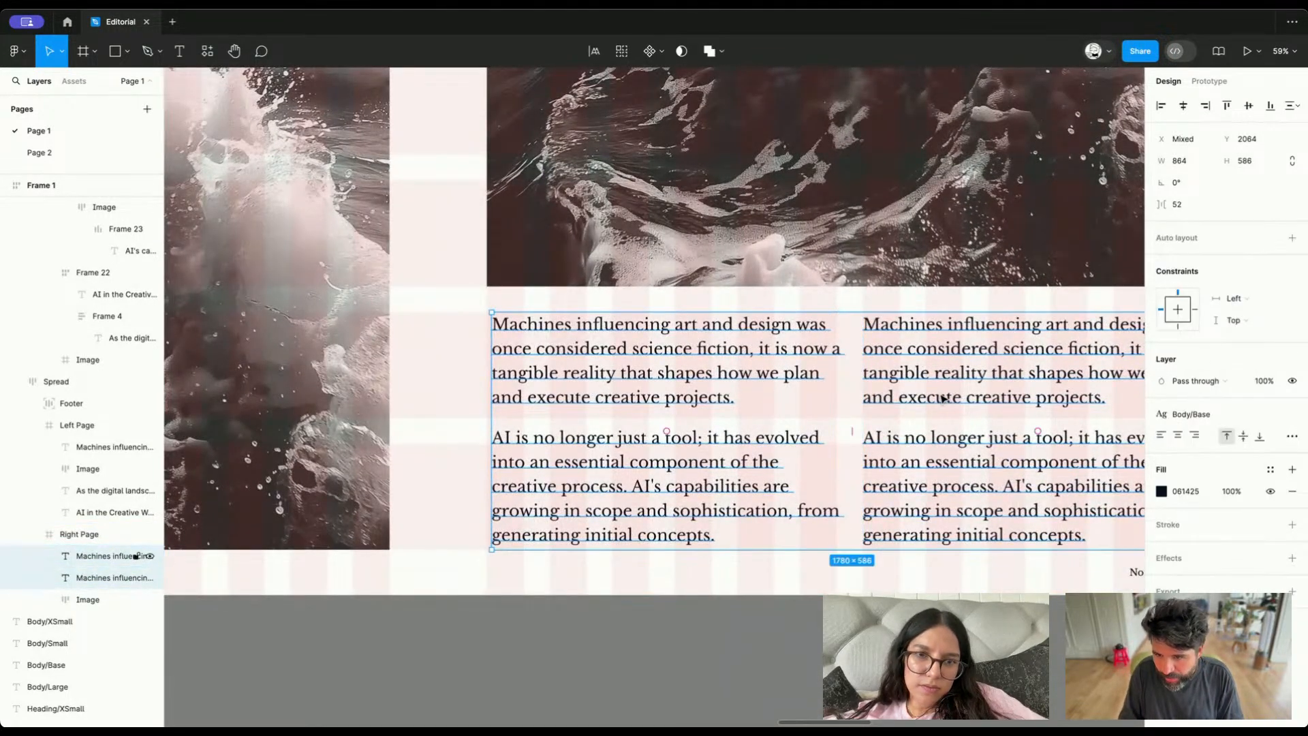
left_click(1208, 380)
key("Escape")
left_click(1210, 414)
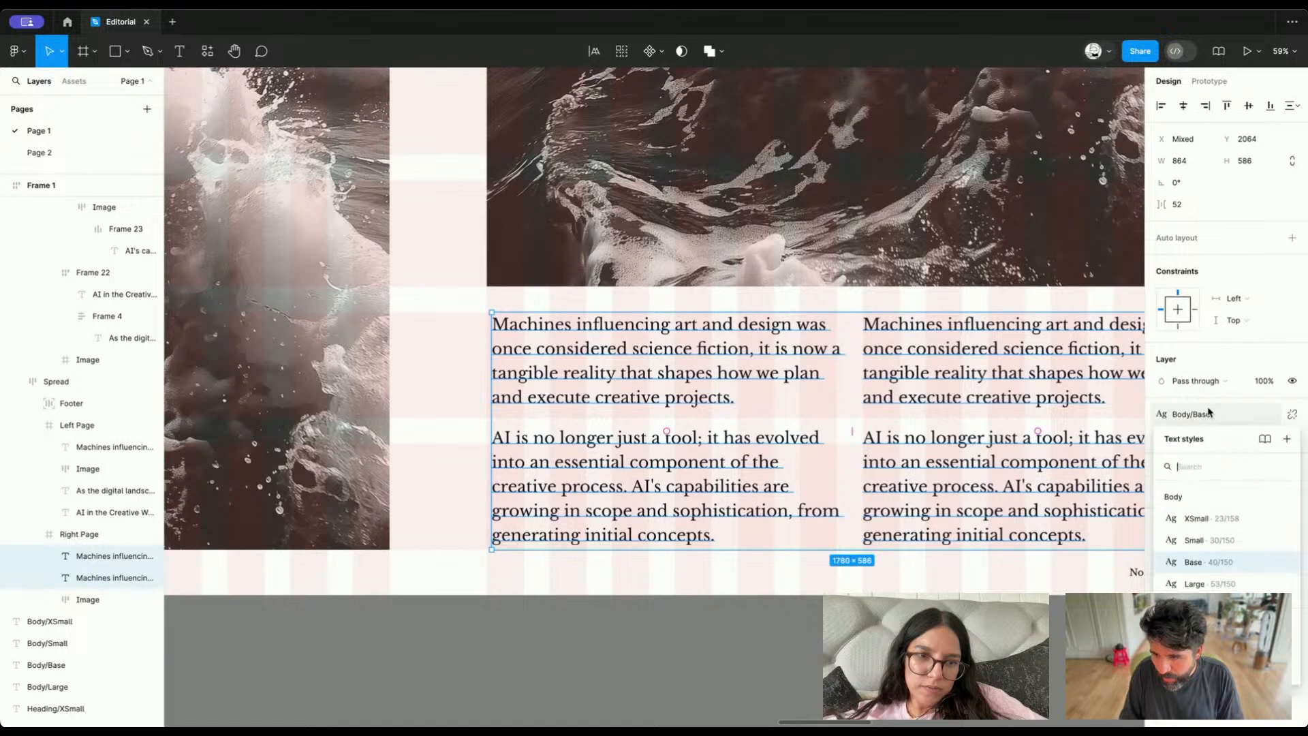
left_click(1195, 541)
scroll(854, 428, "right", 1)
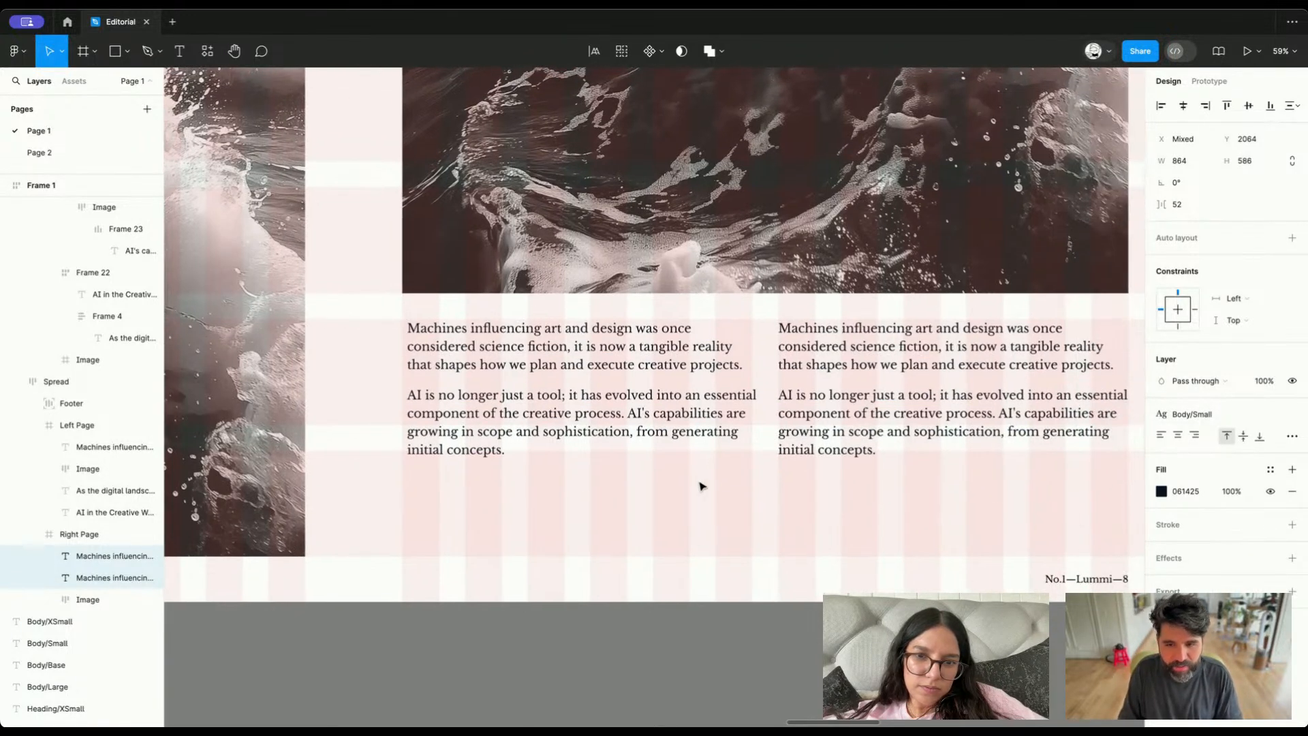
Narrow both text blocks below the large image together to a width of 489 each
left_click(704, 485)
left_click(834, 437)
left_click(648, 374, "shift")
scroll(648, 374, "down", 3)
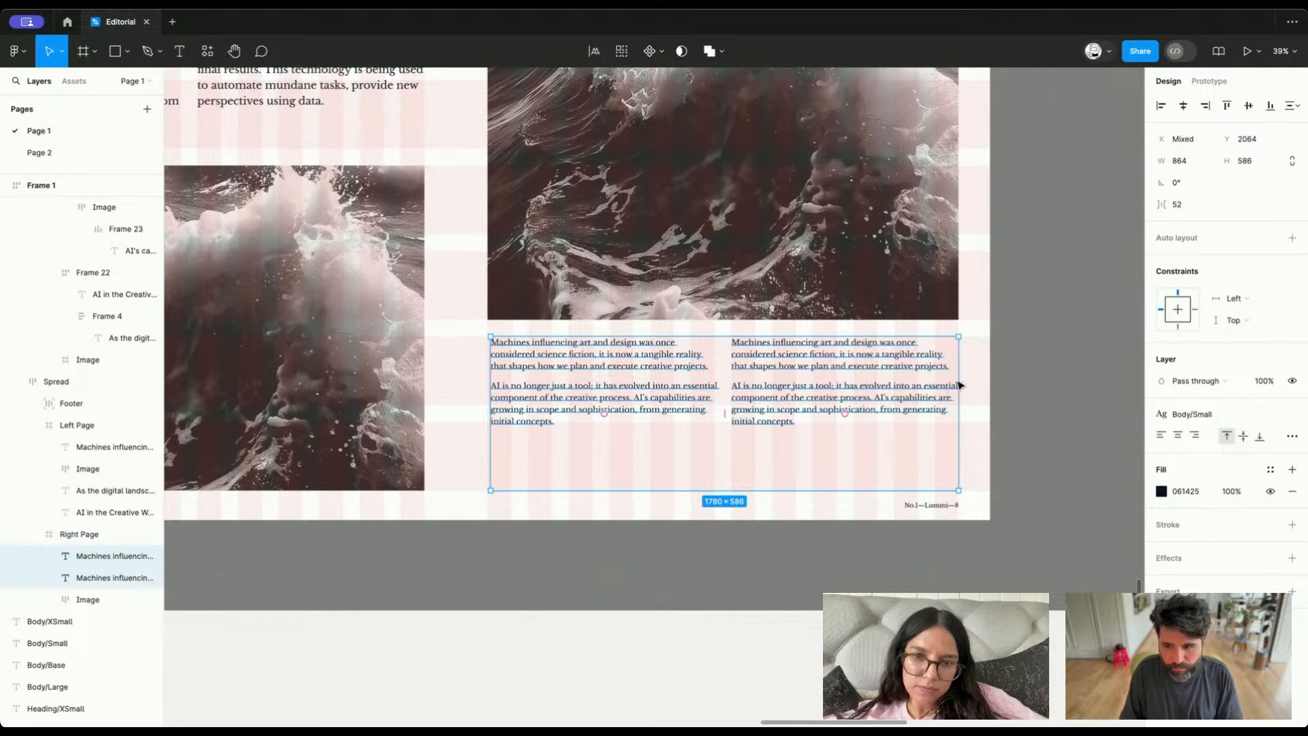
left_click_drag(937, 374, 757, 370)
left_click(764, 356)
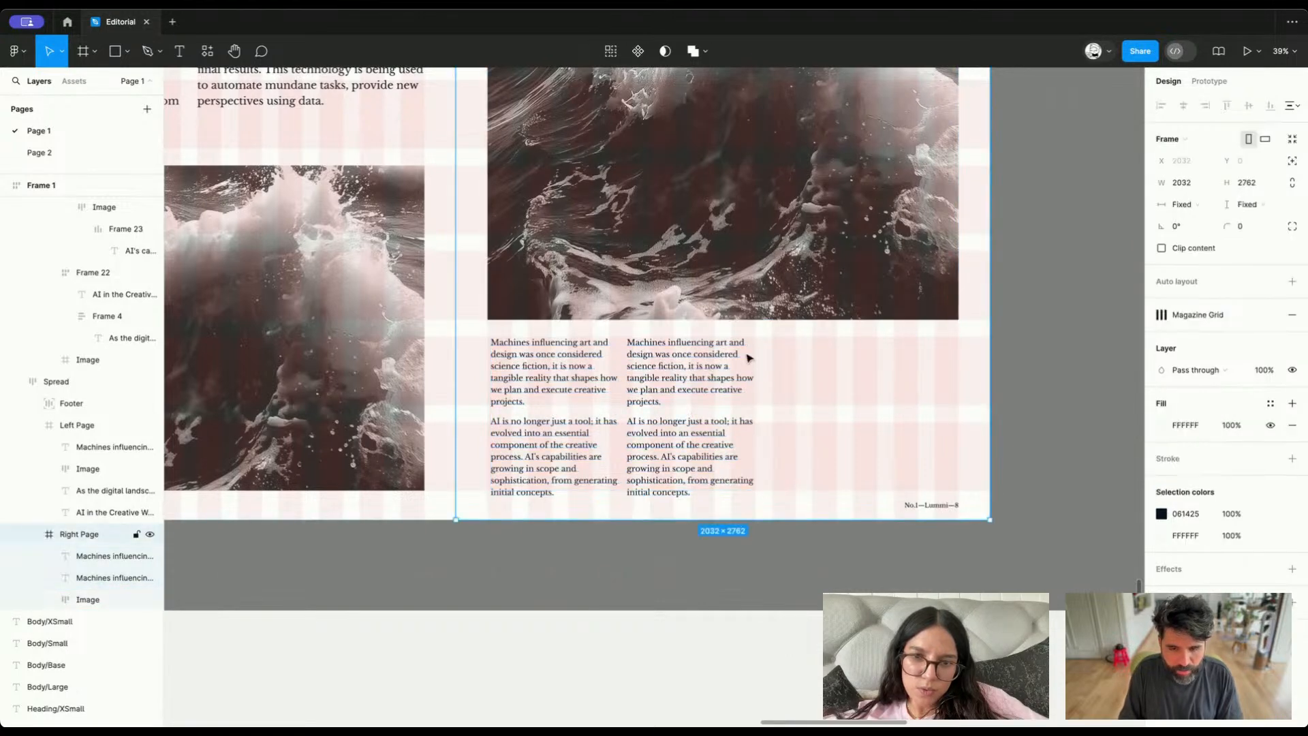
Move the second small text block away to X 984 and widen the first one to 543
left_click(612, 380)
scroll(690, 341, "up", 3)
left_click(666, 378)
left_click_drag(666, 378, 476, 413)
mouse_move(570, 402)
left_mouse_down()
mouse_move(648, 389)
mouse_move(591, 395)
left_mouse_up()
Replace the second small text block with a copy of the first one at X 744, Y 2064
left_click(795, 382)
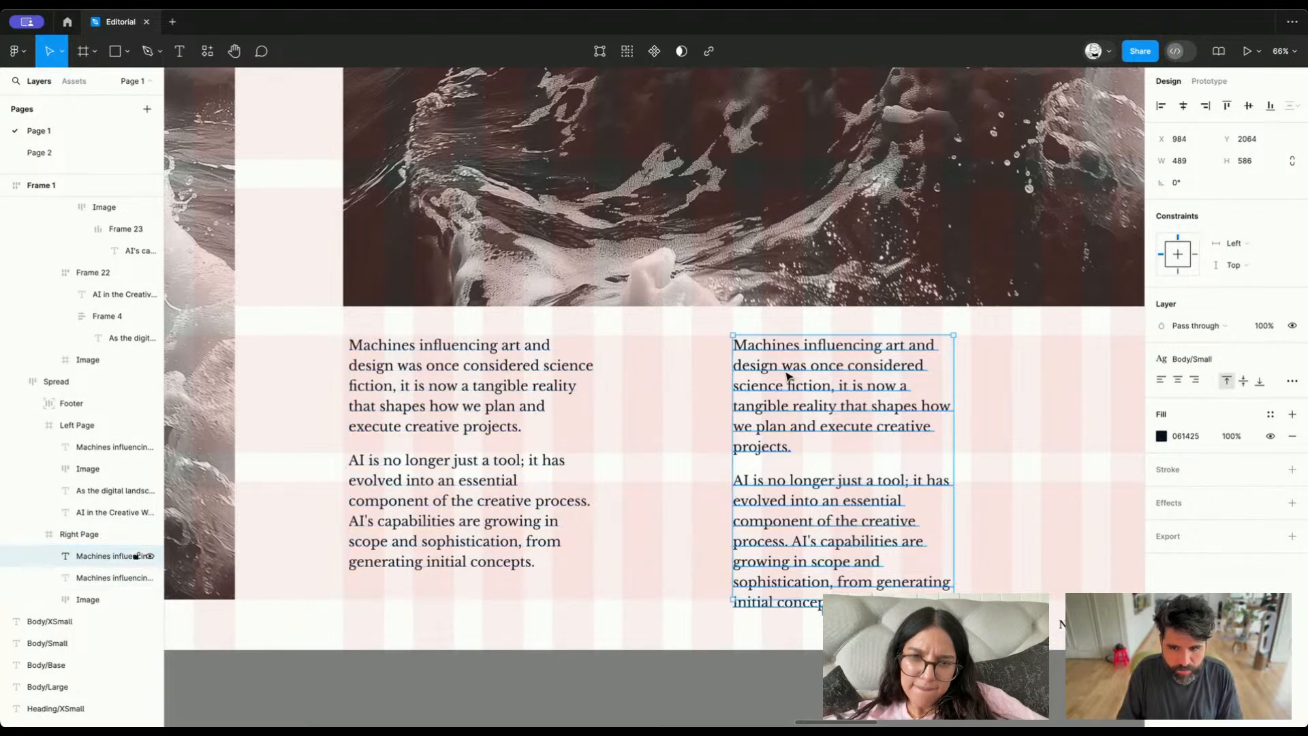
key("Delete")
left_click(469, 403)
left_click_drag(468, 403, 744, 397)
Extend the first small text block's left edge to X 120, flush with the large image, making it 555 wide
scroll(613, 350, "up", 5)
left_click(439, 430)
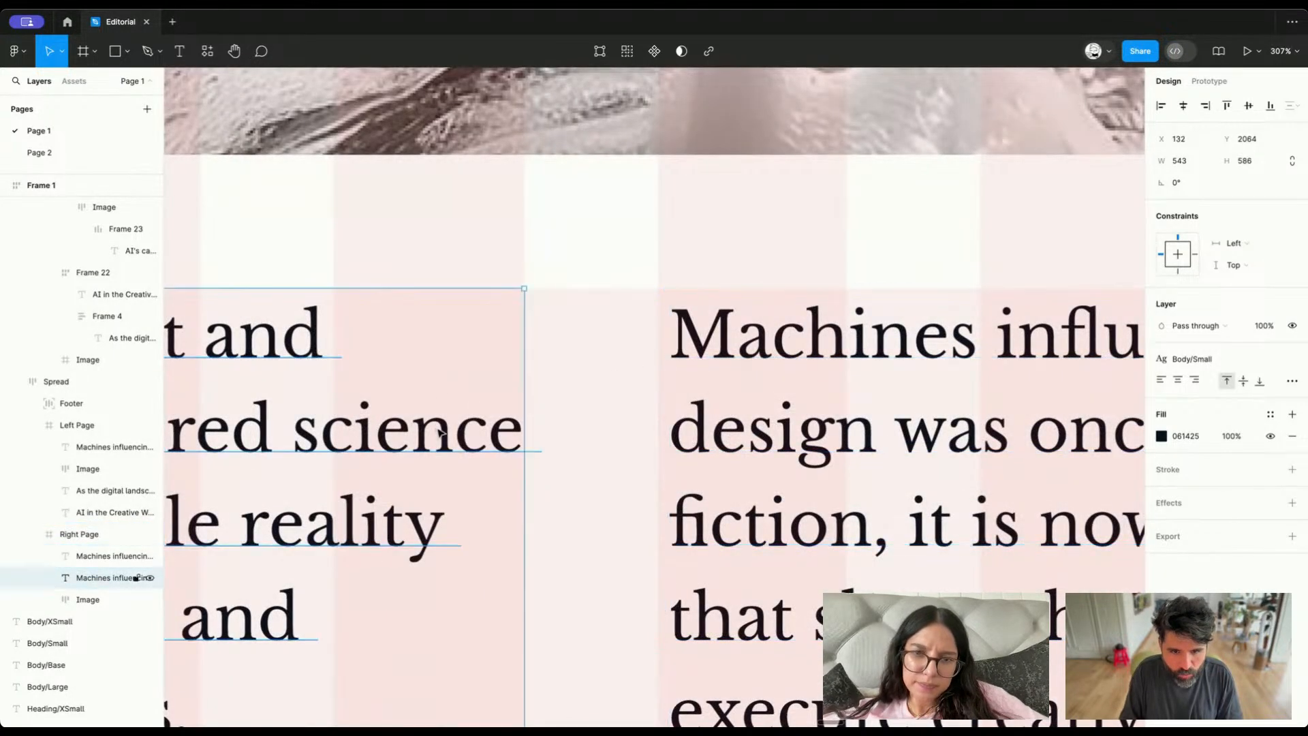
scroll(439, 432, "left", 14)
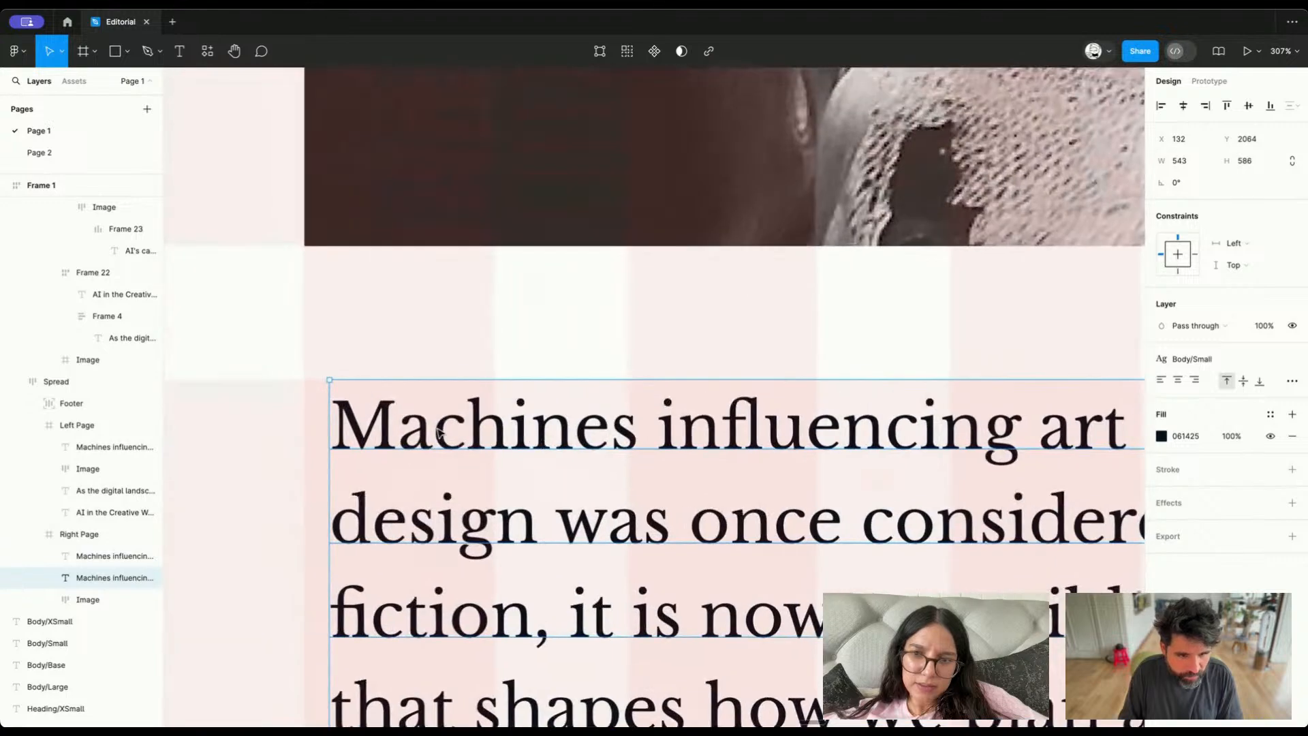
left_click_drag(329, 420, 304, 421)
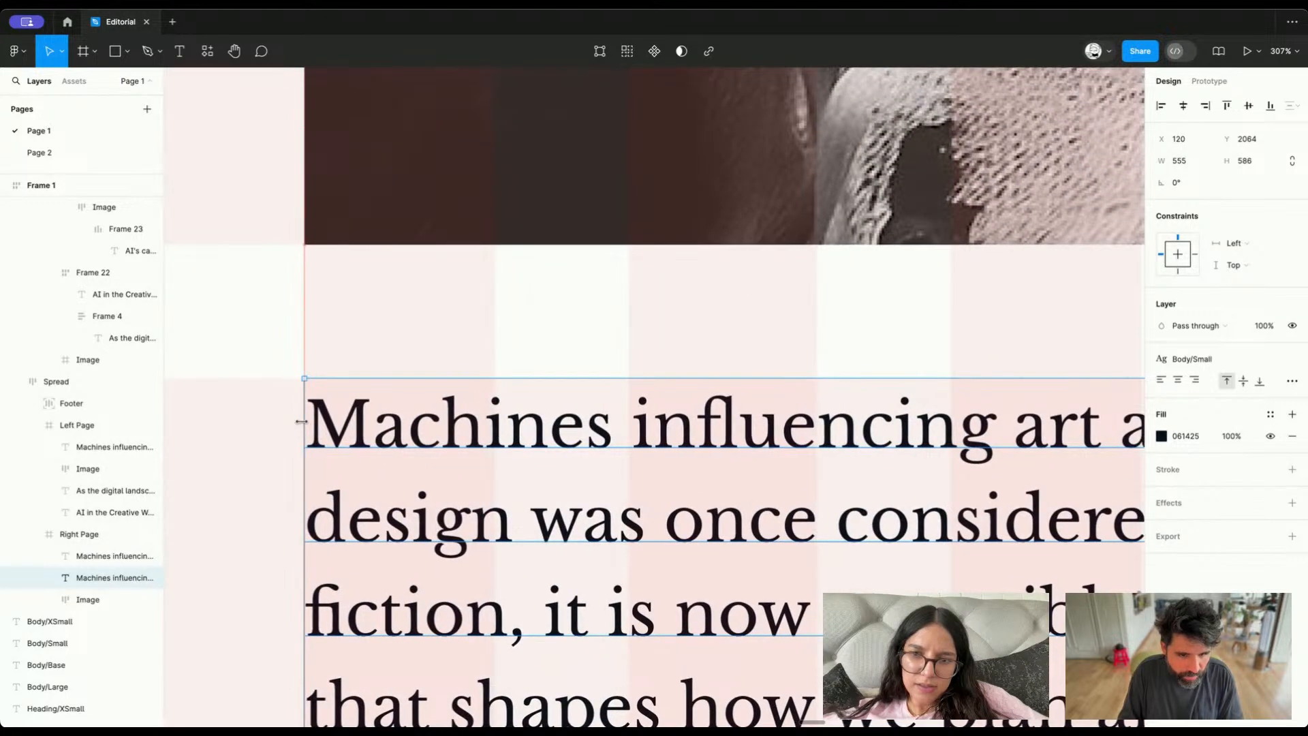
Replace the second text block with two copies of the resized first one, at X 739 and X 1358, forming three columns
scroll(305, 427, "right", 15)
scroll(436, 429, "left", 2)
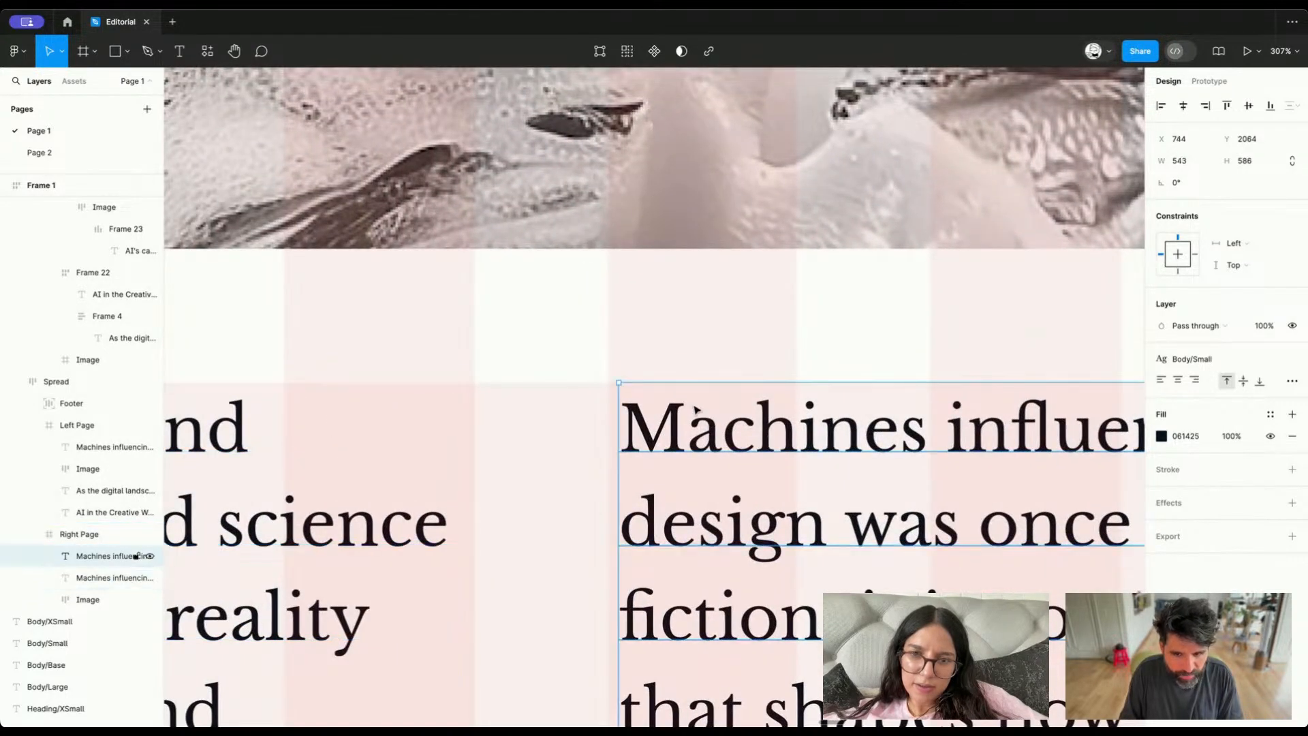
key("Delete")
scroll(695, 409, "down", 10)
left_click(528, 436)
left_click_drag(528, 436, 794, 447)
key("super+d")
scroll(794, 447, "right", 2)
scroll(794, 447, "down", 5)
scroll(793, 447, "down", 1)
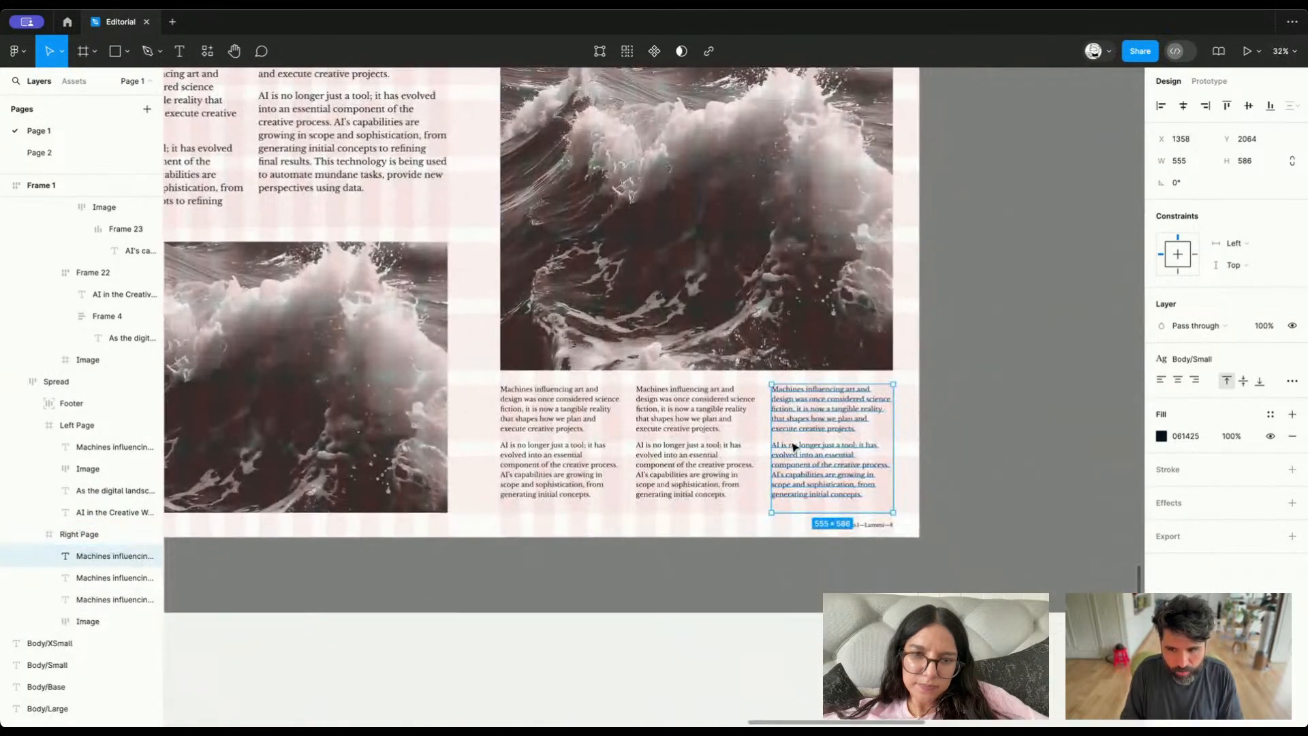
left_click(693, 695)
Swap the two paragraphs in the middle small column so it starts with "AI is no longer just a tool", keeping a paragraph break between them
scroll(693, 695, "down", 3)
scroll(692, 692, "down", 3)
scroll(696, 695, "down", 1)
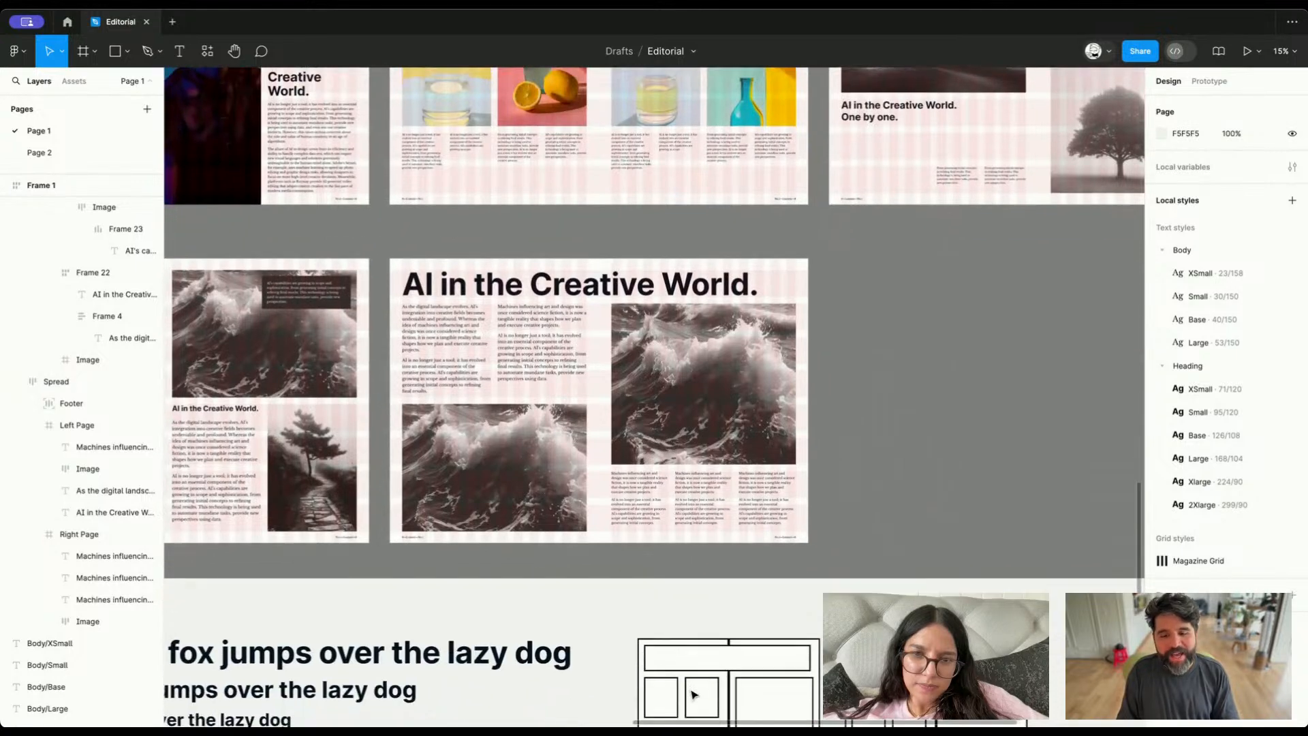
scroll(700, 496, "up", 5)
left_click(684, 488)
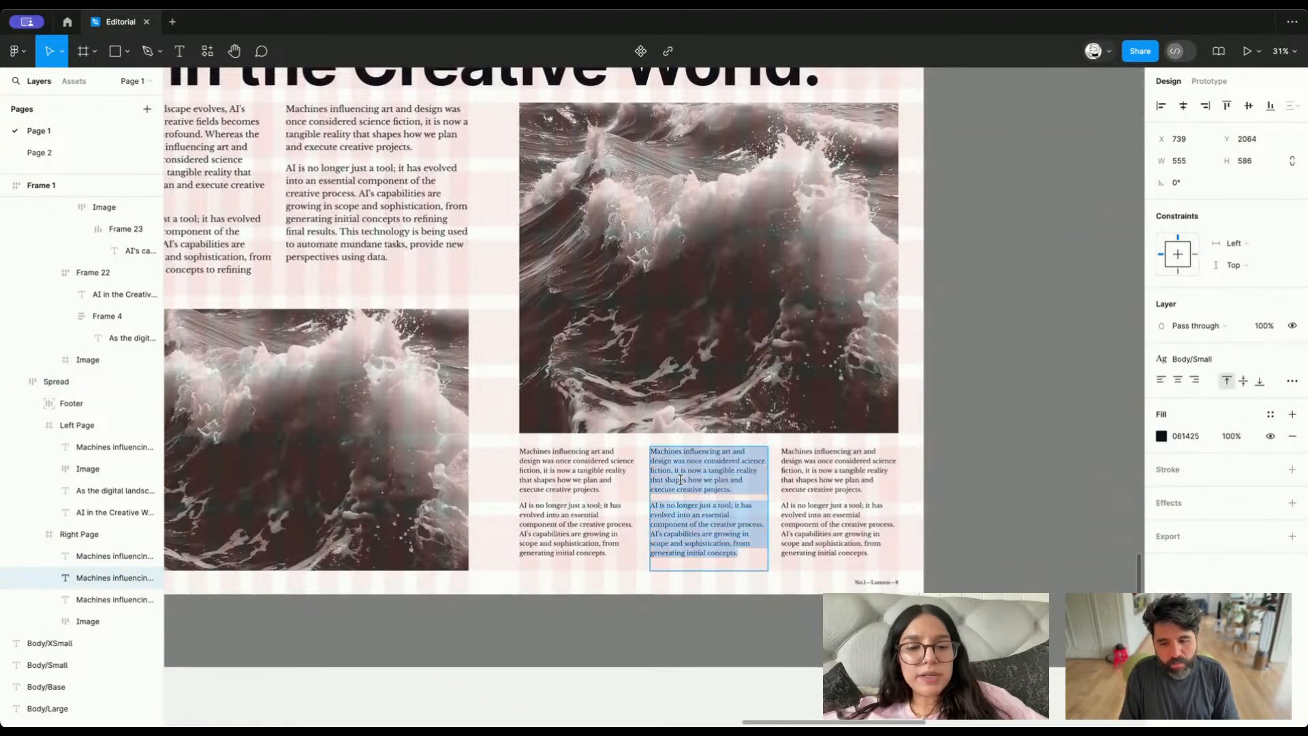
key("shift+super+Down")
key("super+c")
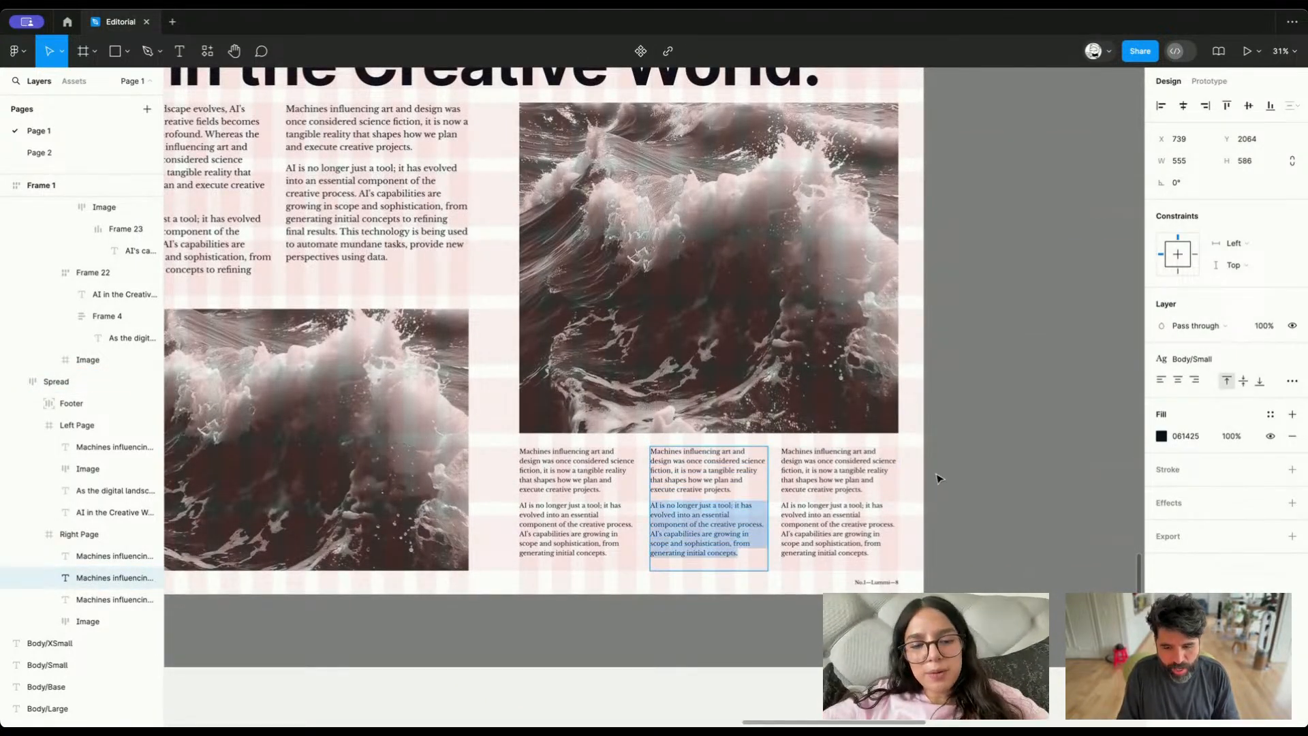
key("BackSpace")
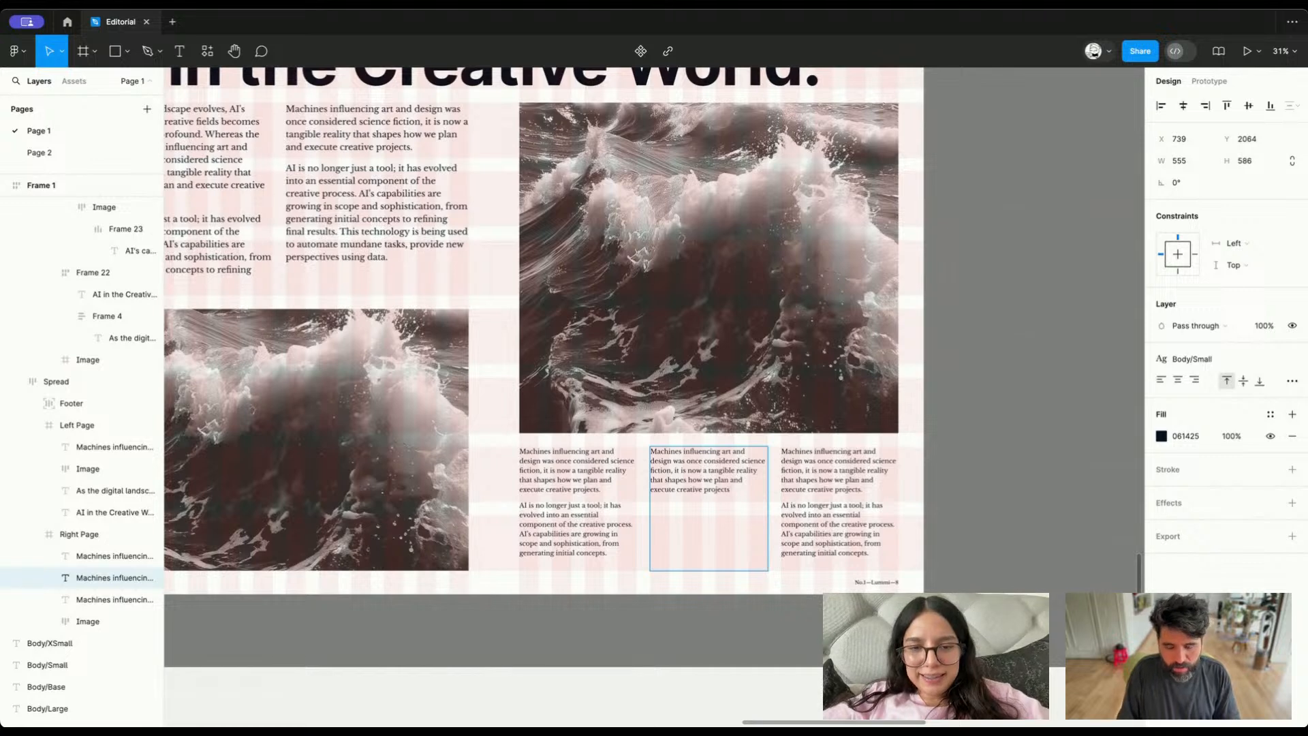
key("super+Up")
key("super+v")
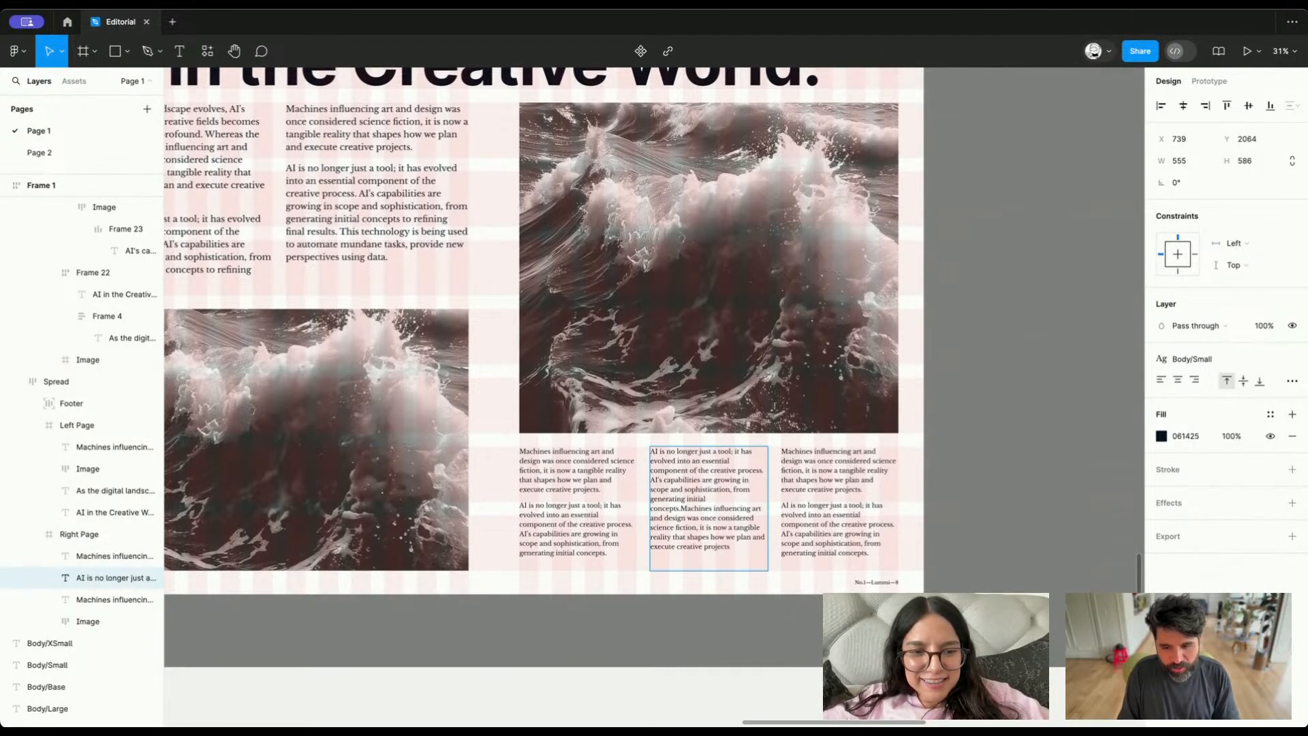
key("Return")
key("Escape")
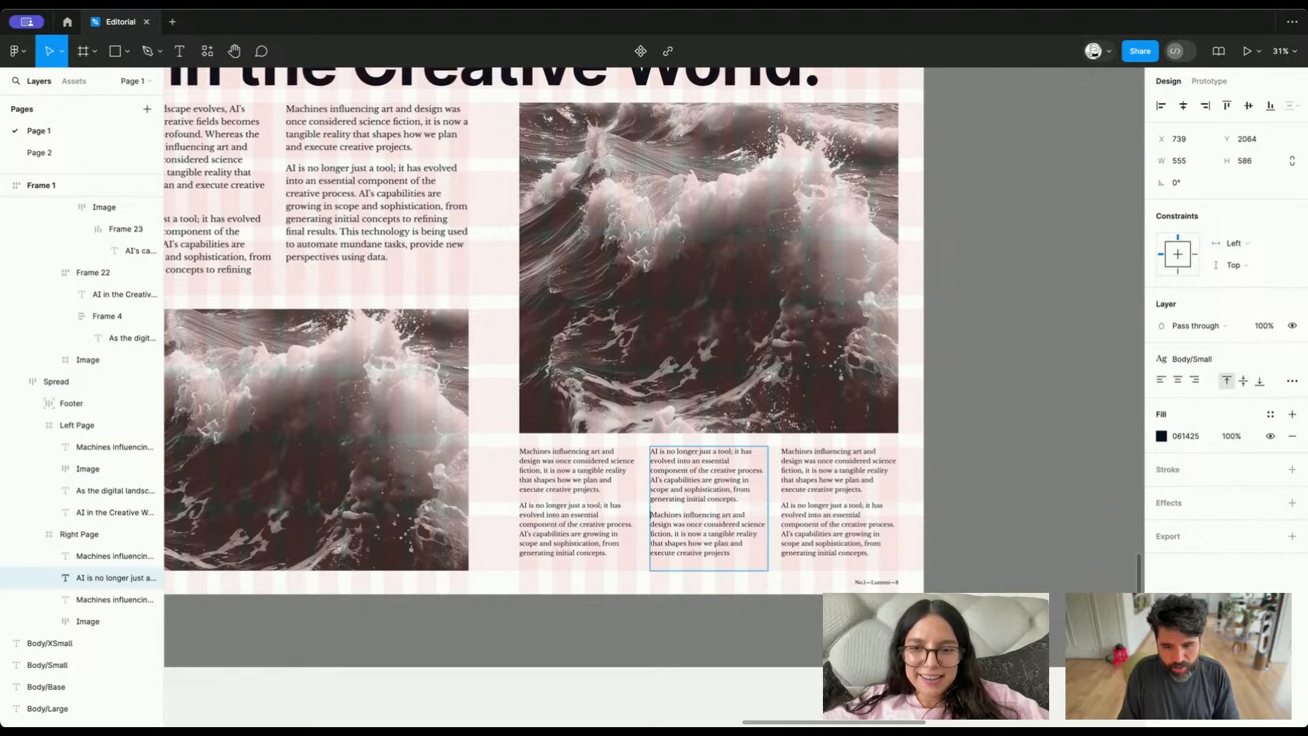
Select the right page's large wave image and open the Lummi photo plugin
scroll(715, 526, "right", 2)
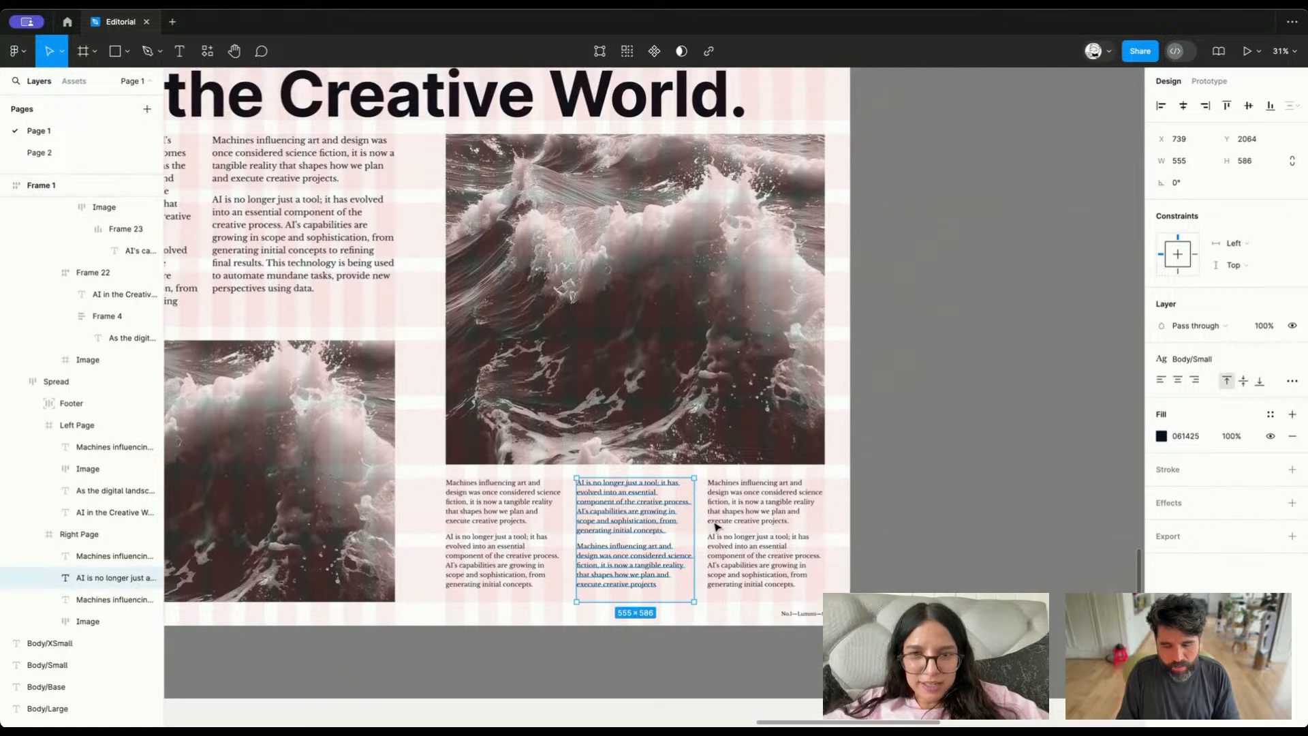
scroll(716, 526, "down", 2)
key("Escape")
left_click(702, 350, "super")
scroll(702, 351, "left", 3)
scroll(702, 351, "up", 1)
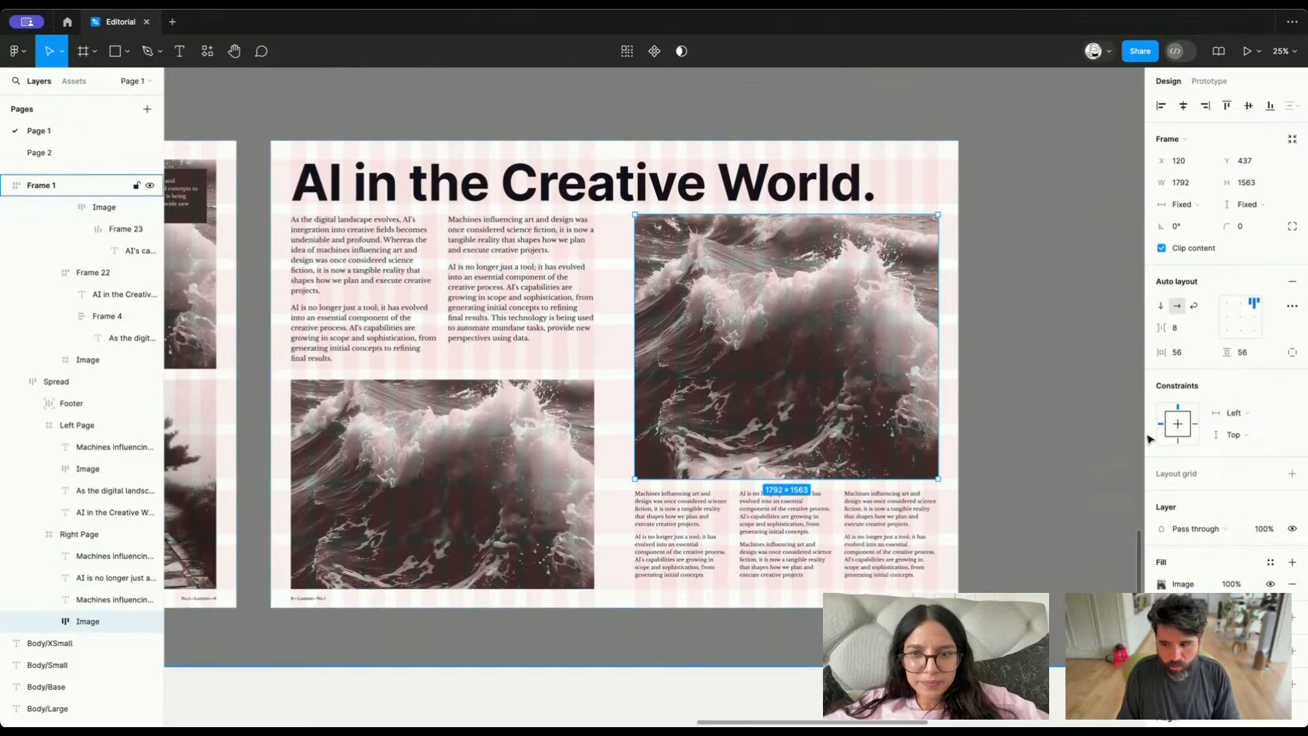
scroll(1220, 408, "down", 2)
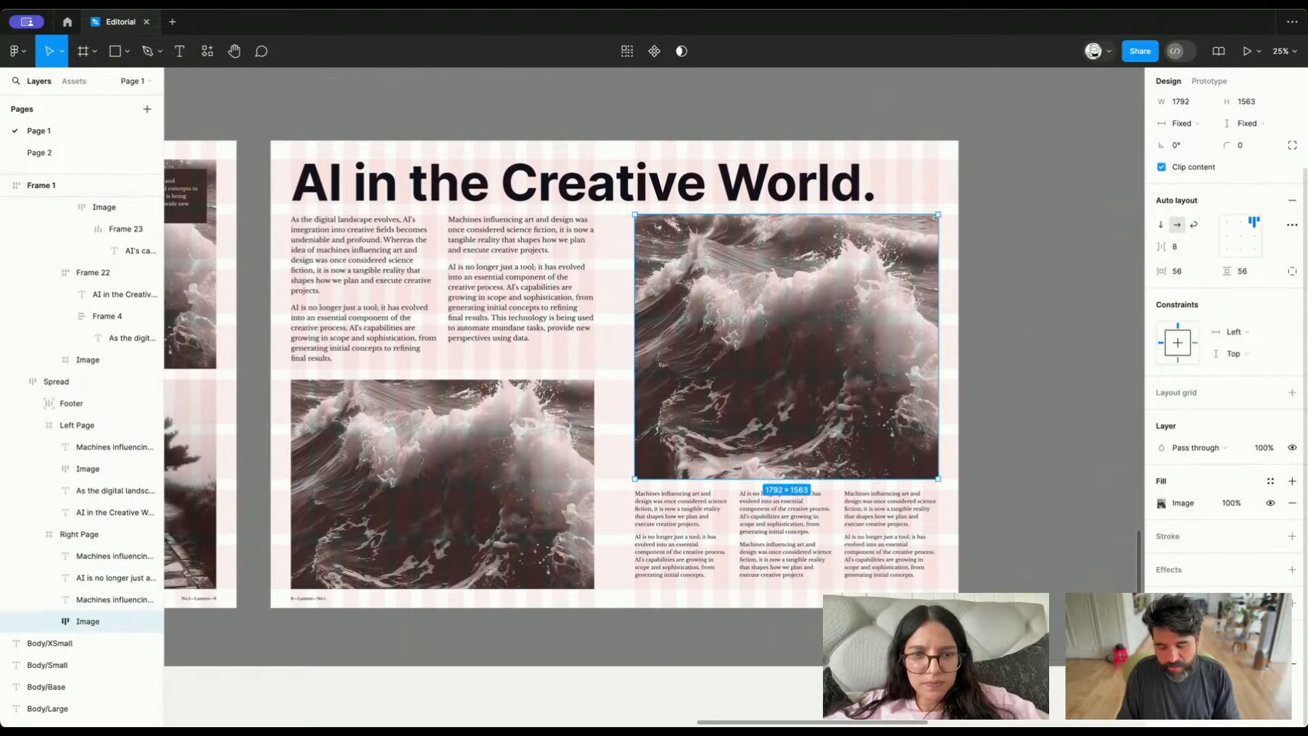
key("super+alt+p")
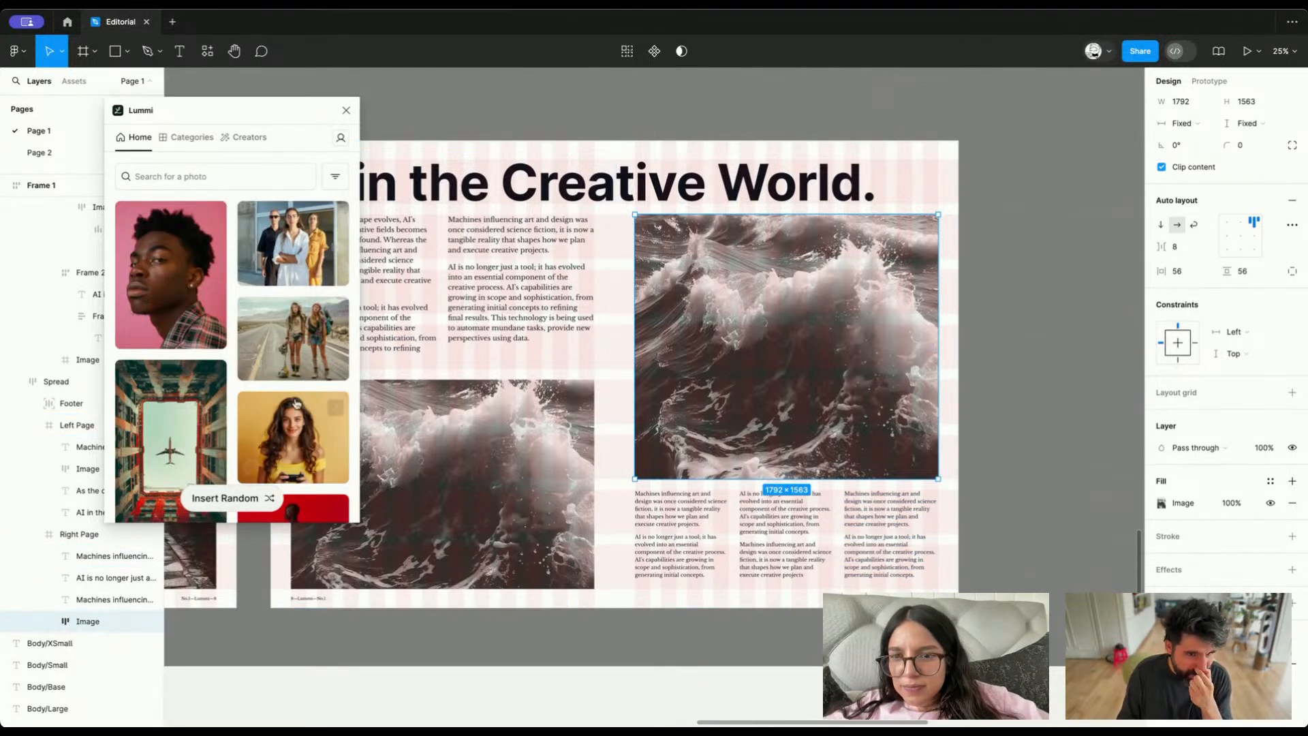
Browse the Lummi photos and fill the large image with the black-and-white photo of the woman in sunglasses beside stone columns
scroll(830, 315, "left", 5)
scroll(830, 315, "down", 1)
scroll(830, 315, "right", 2)
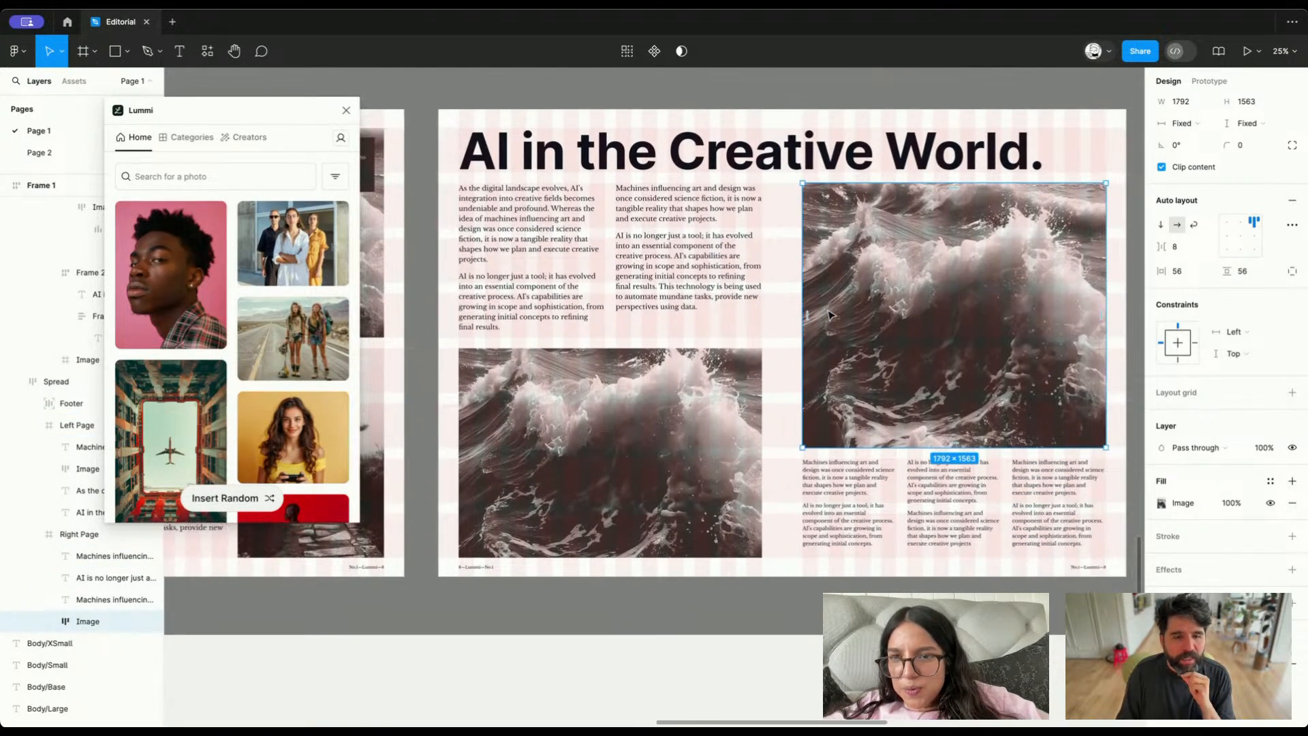
scroll(185, 318, "down", 5)
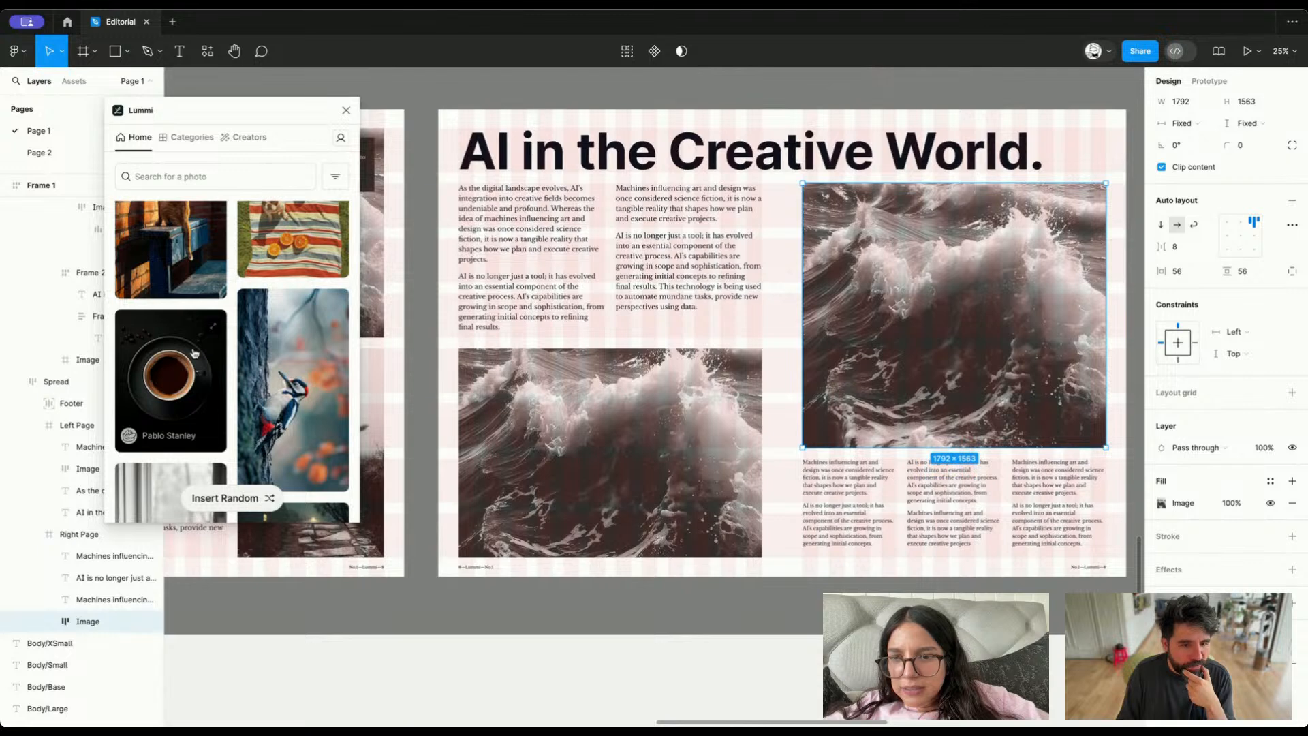
scroll(194, 353, "down", 5)
scroll(194, 352, "down", 5)
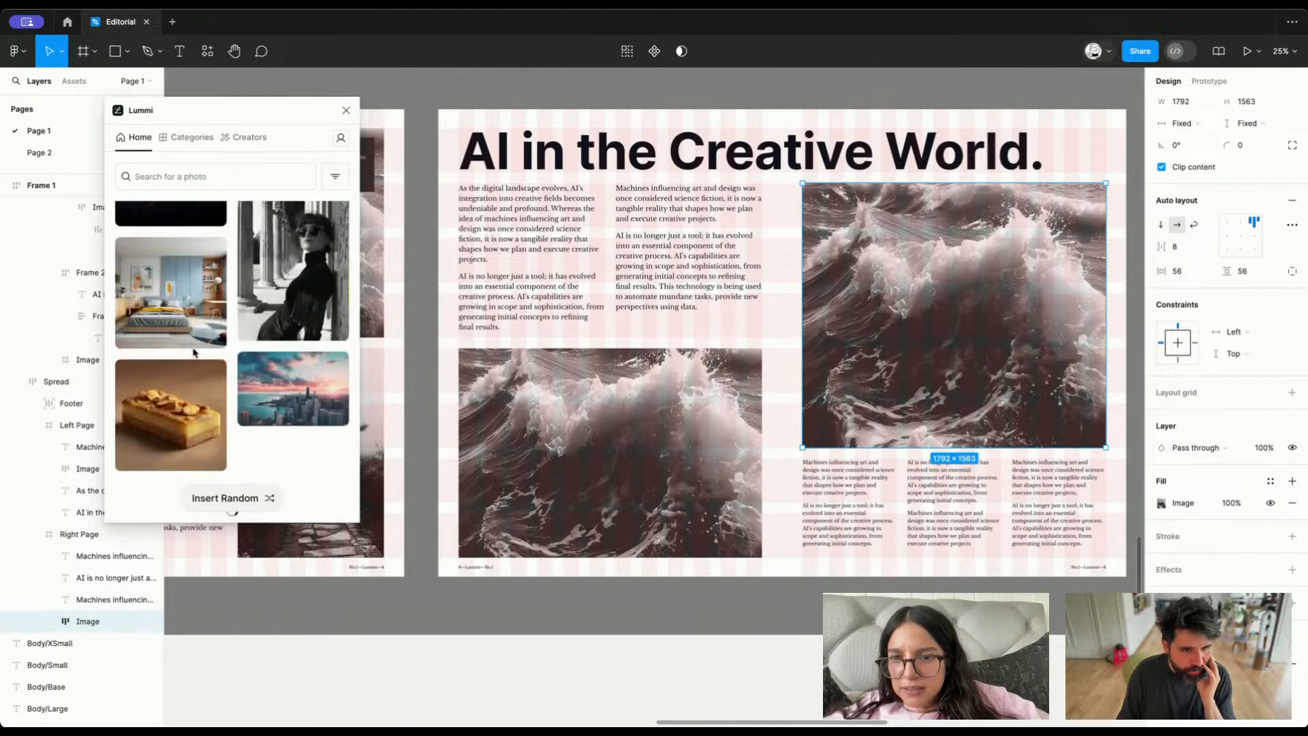
scroll(194, 352, "down", 1)
scroll(193, 353, "up", 1)
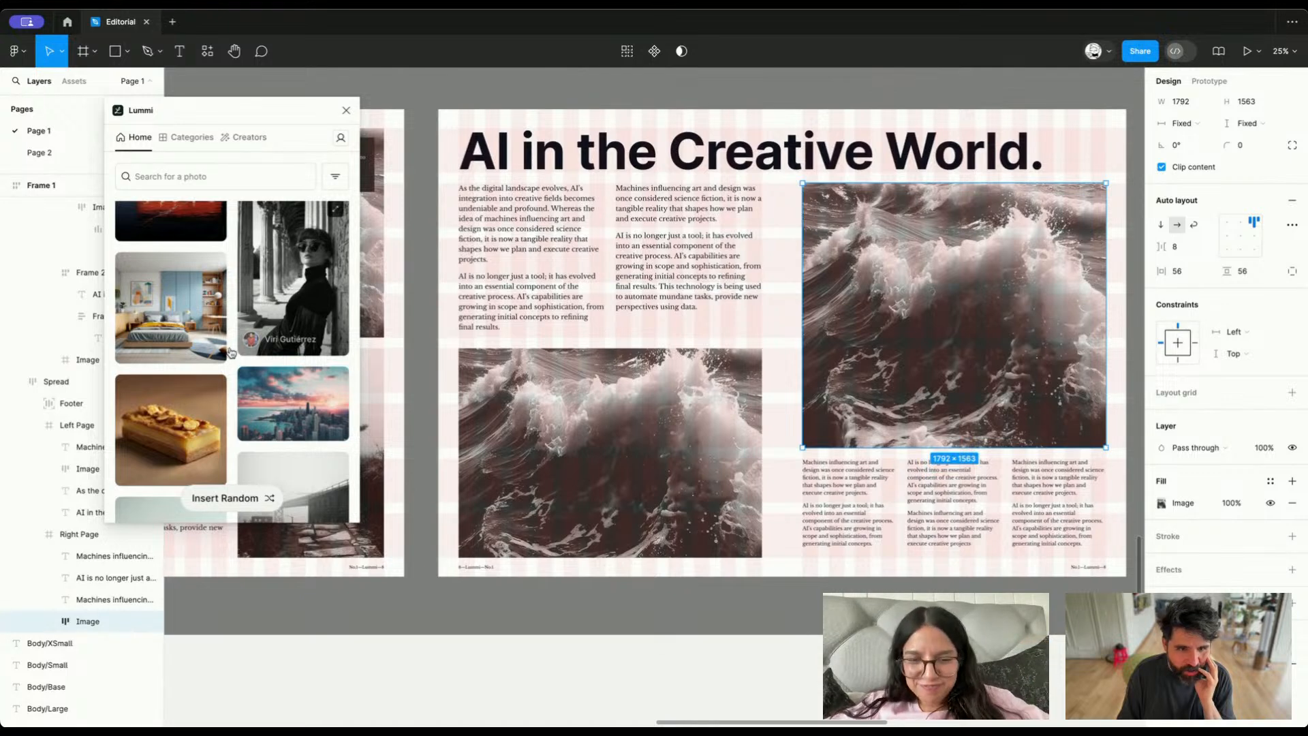
left_click(260, 344)
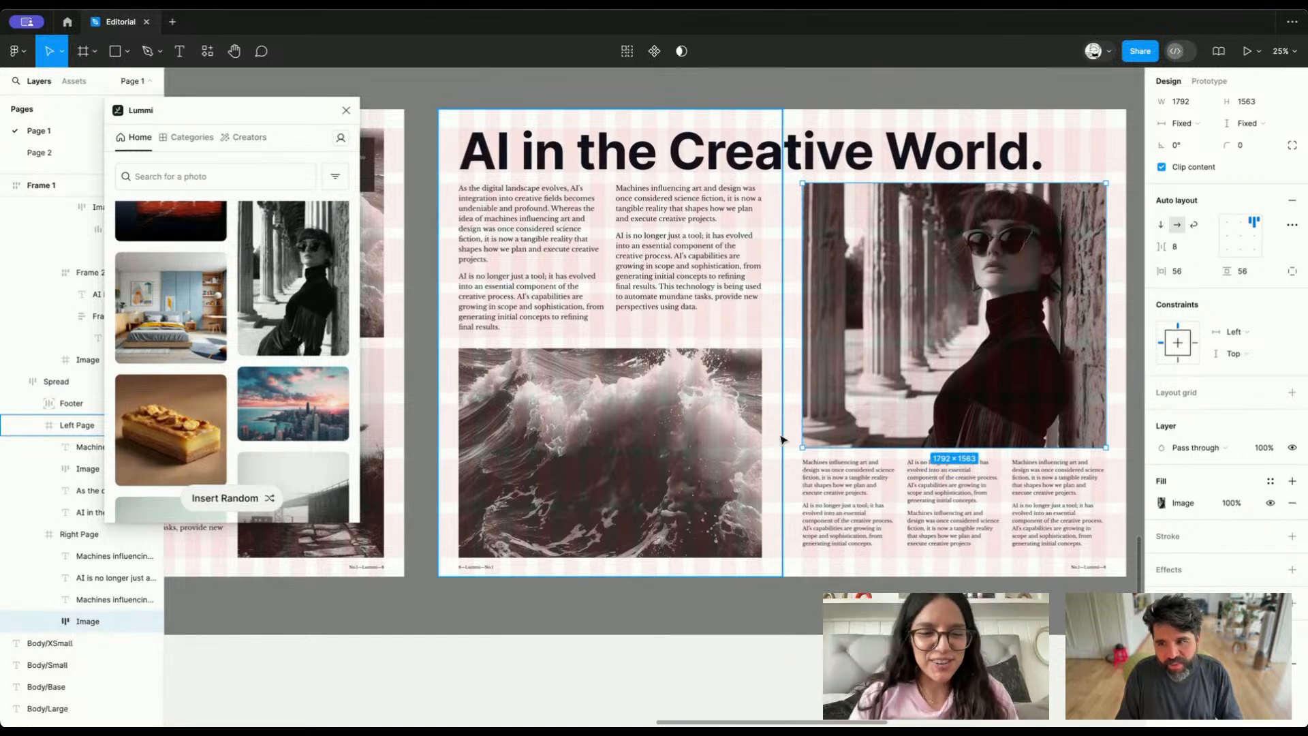
Fill the left page's wave image with the black-and-white photo of a woman walking, chosen from the sunglasses photo's similar images
scroll(988, 340, "right", 3)
scroll(989, 341, "up", 2)
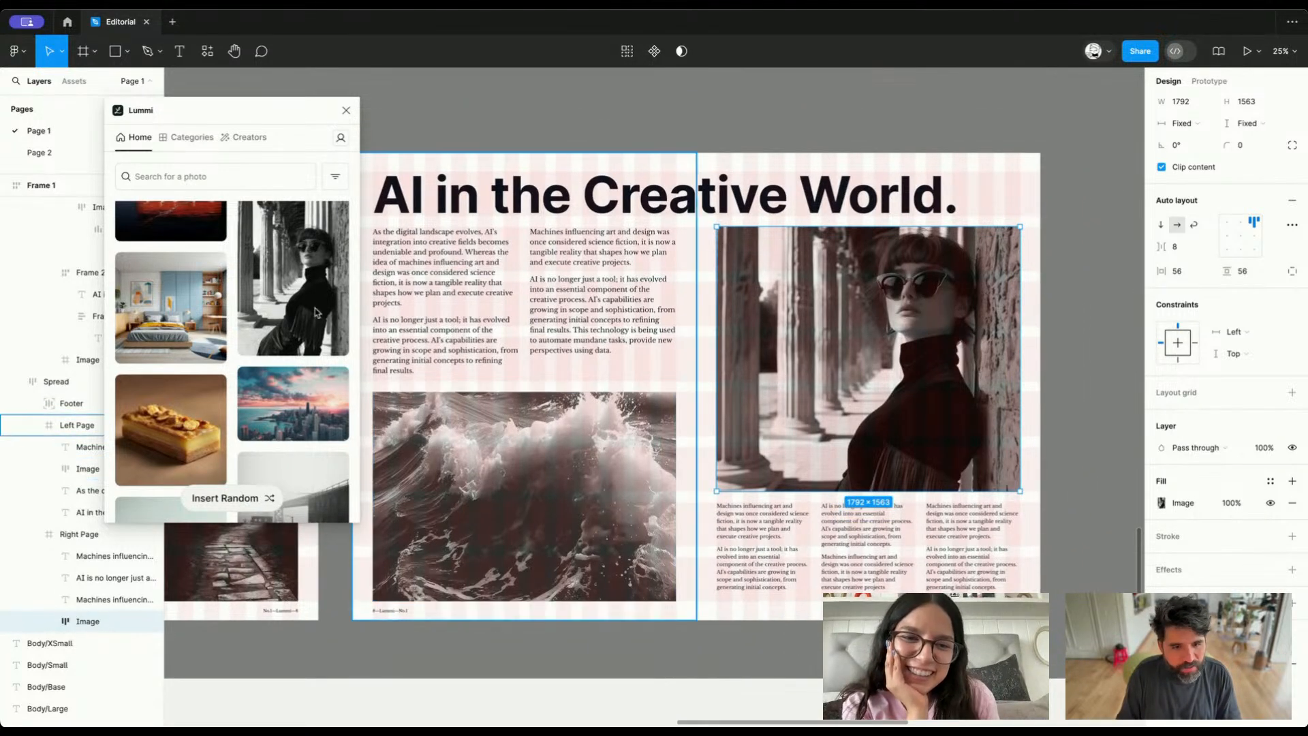
left_click(338, 213)
left_click(555, 479)
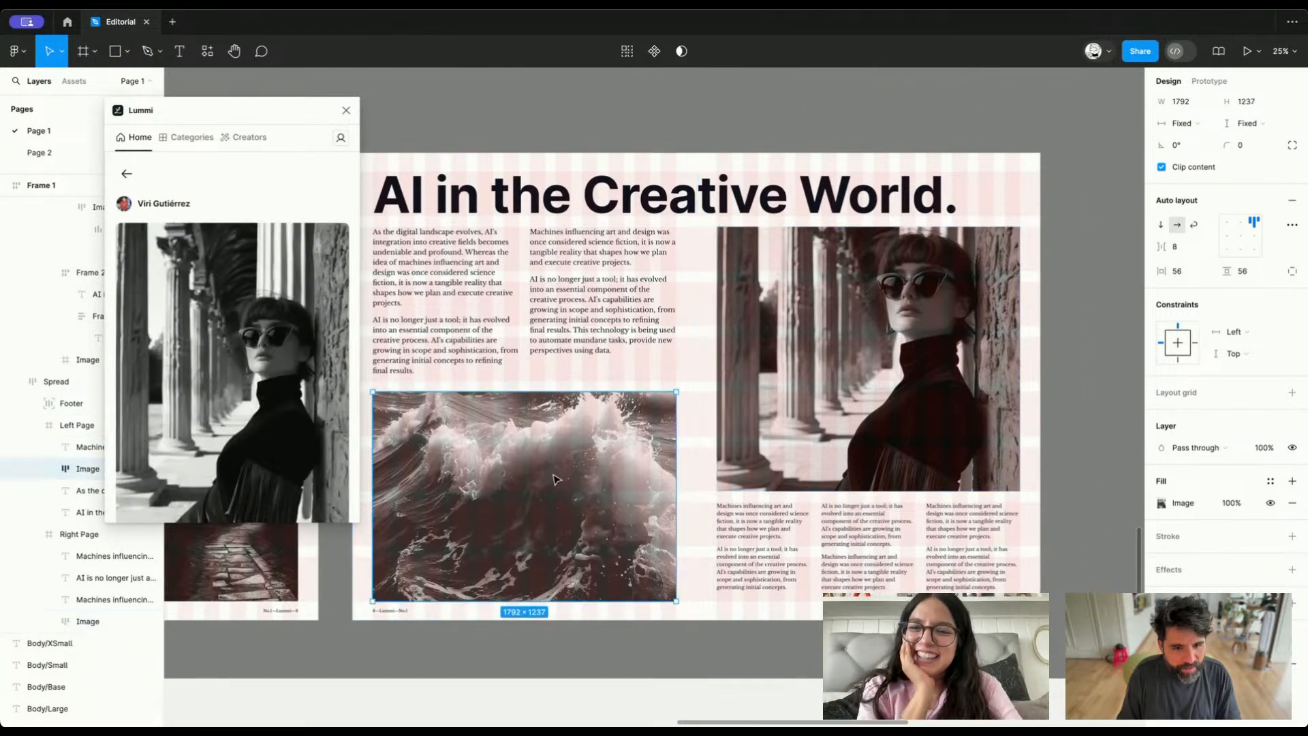
scroll(231, 368, "down", 8)
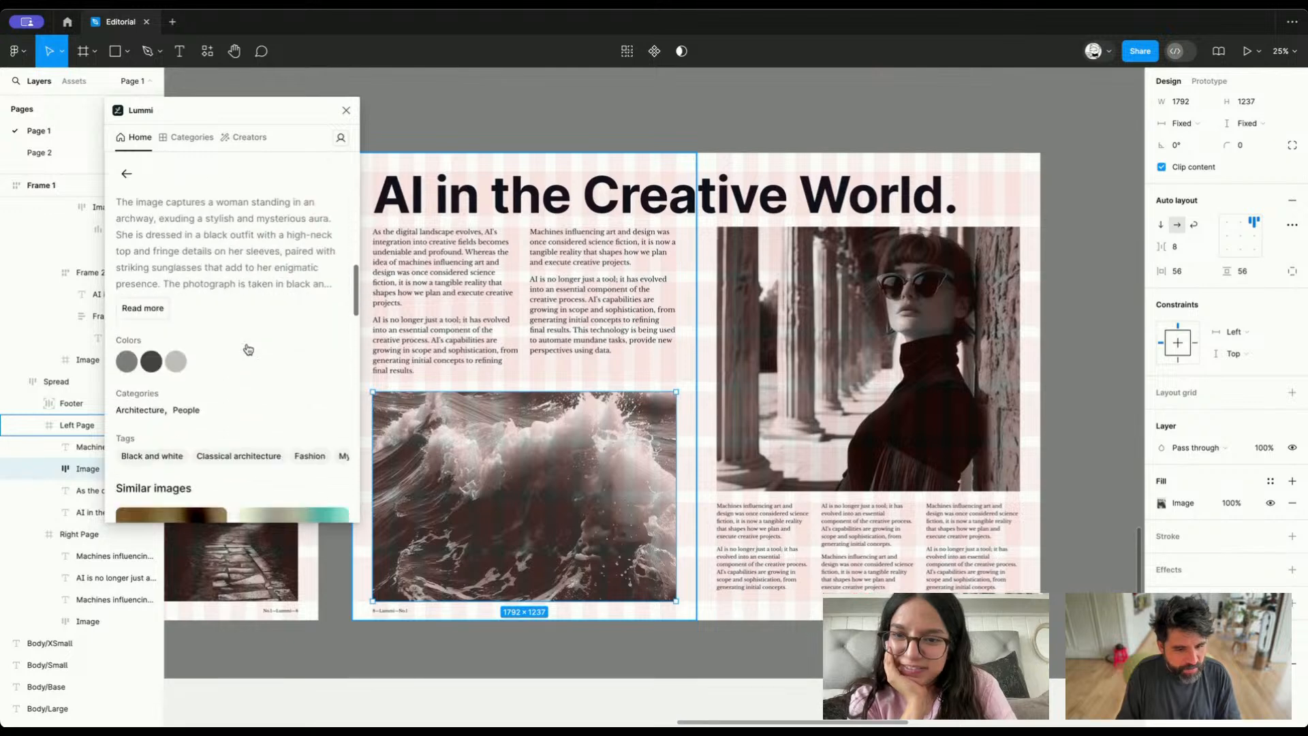
scroll(248, 349, "down", 1)
scroll(248, 350, "down", 5)
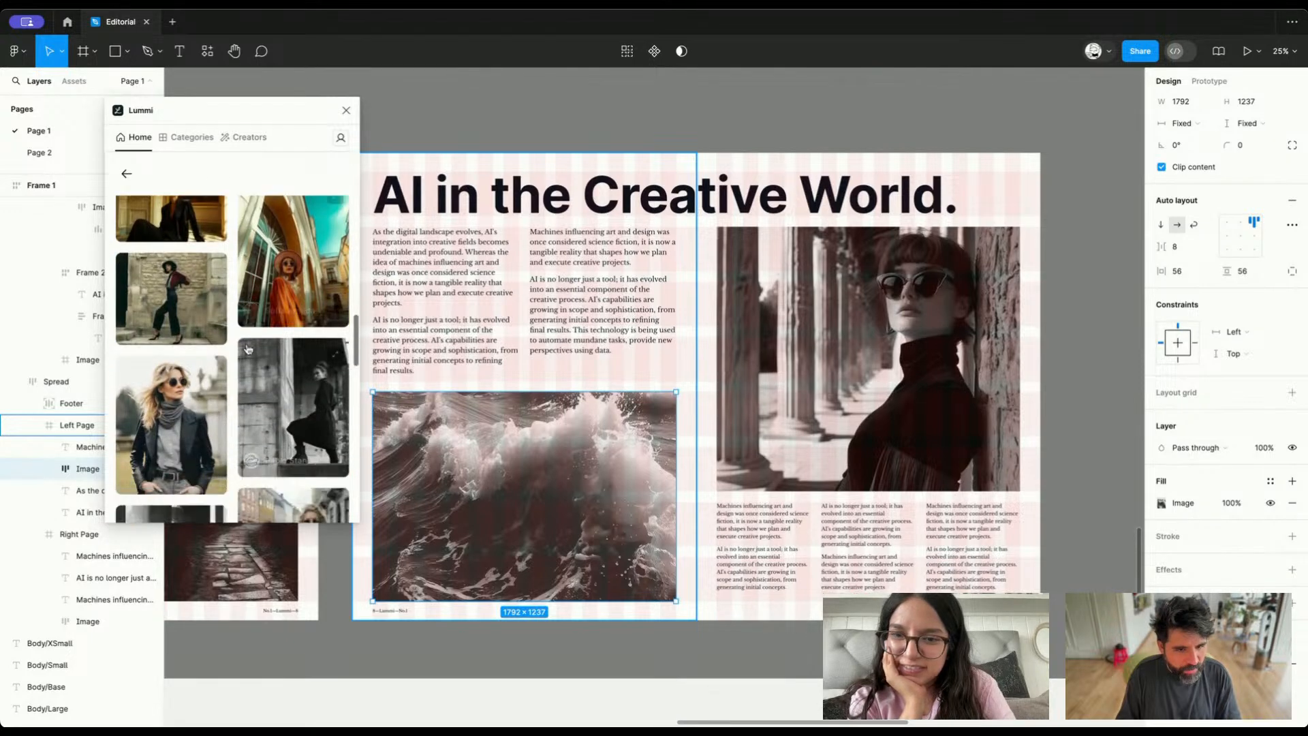
scroll(248, 350, "down", 2)
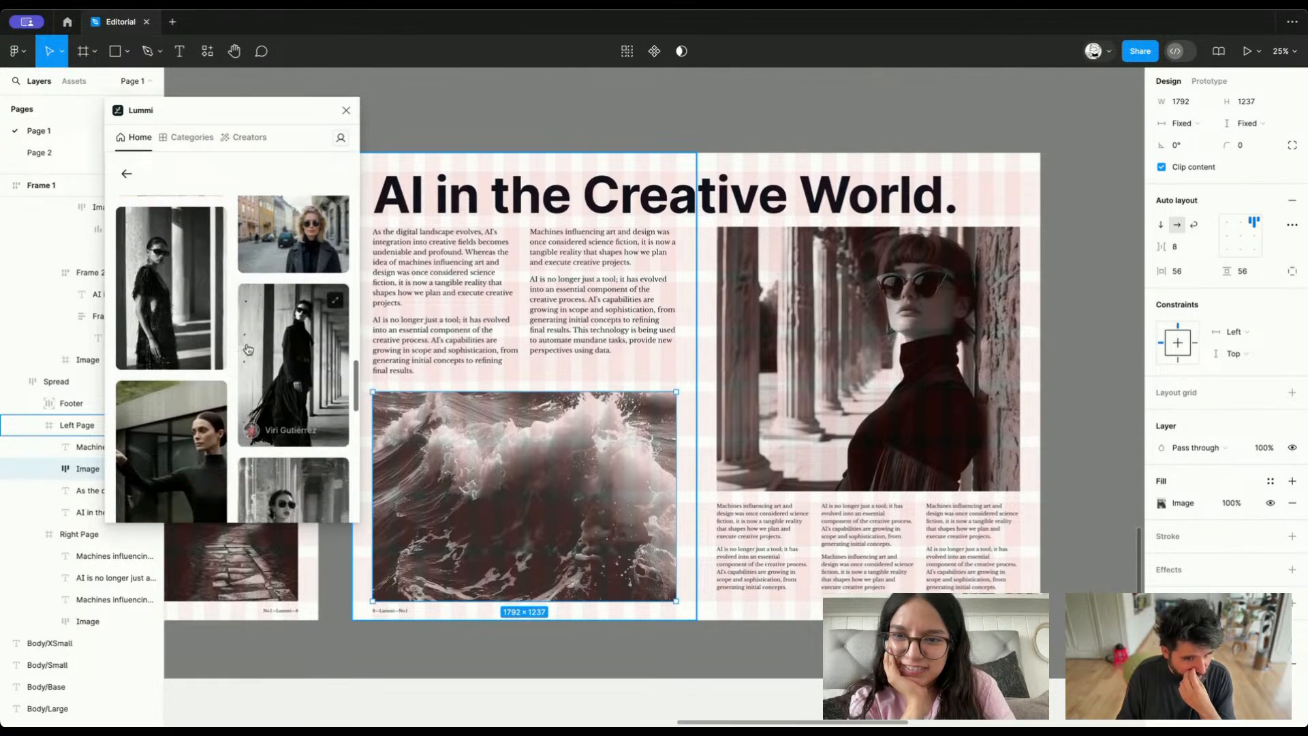
scroll(275, 314, "down", 2)
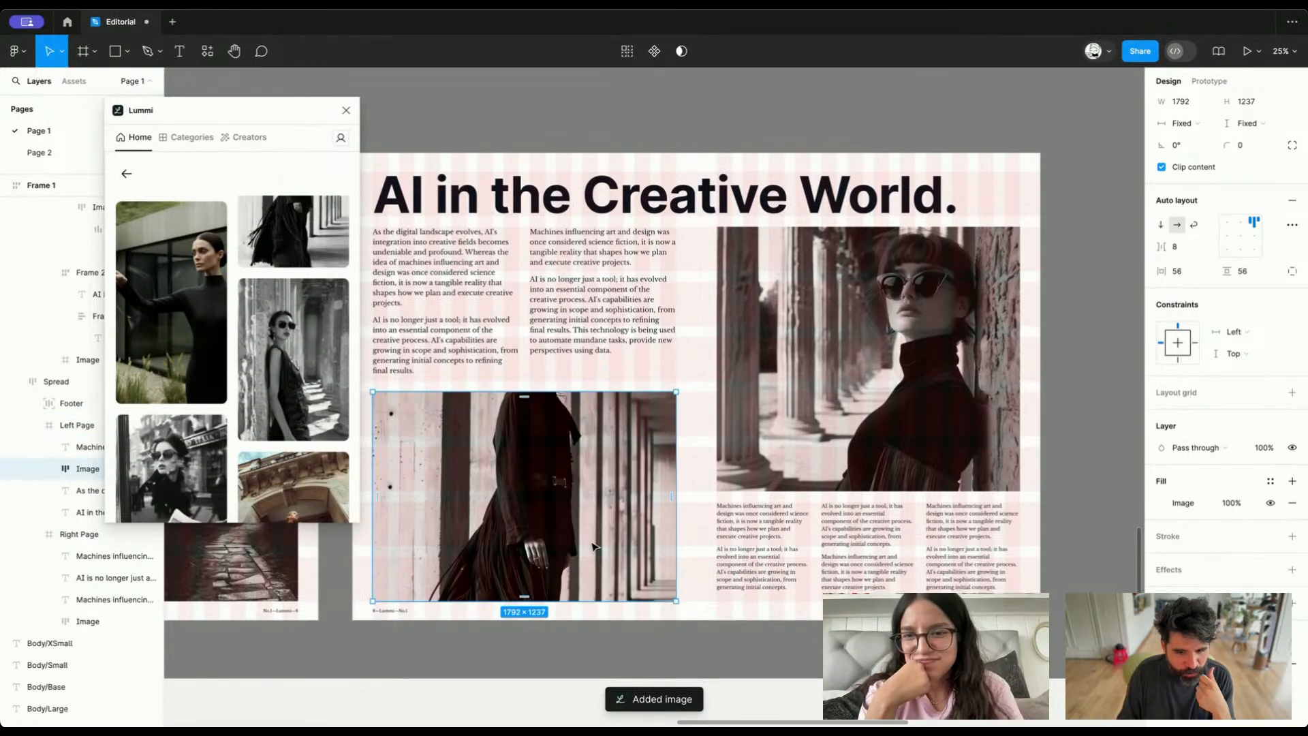
Review the Lummi plugin's Use Focal Points and Replace Fills settings and place the walking woman's photo in the left page's image again
scroll(267, 386, "down", 5)
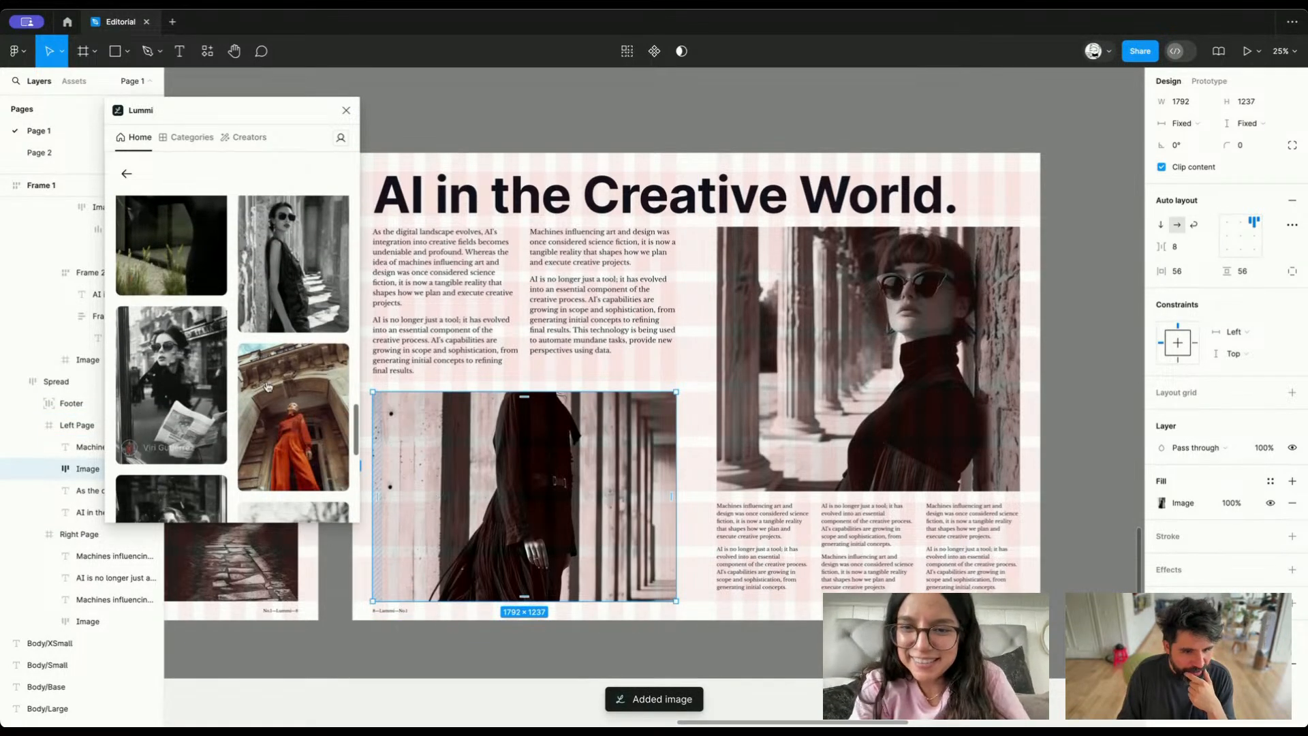
left_click(340, 139)
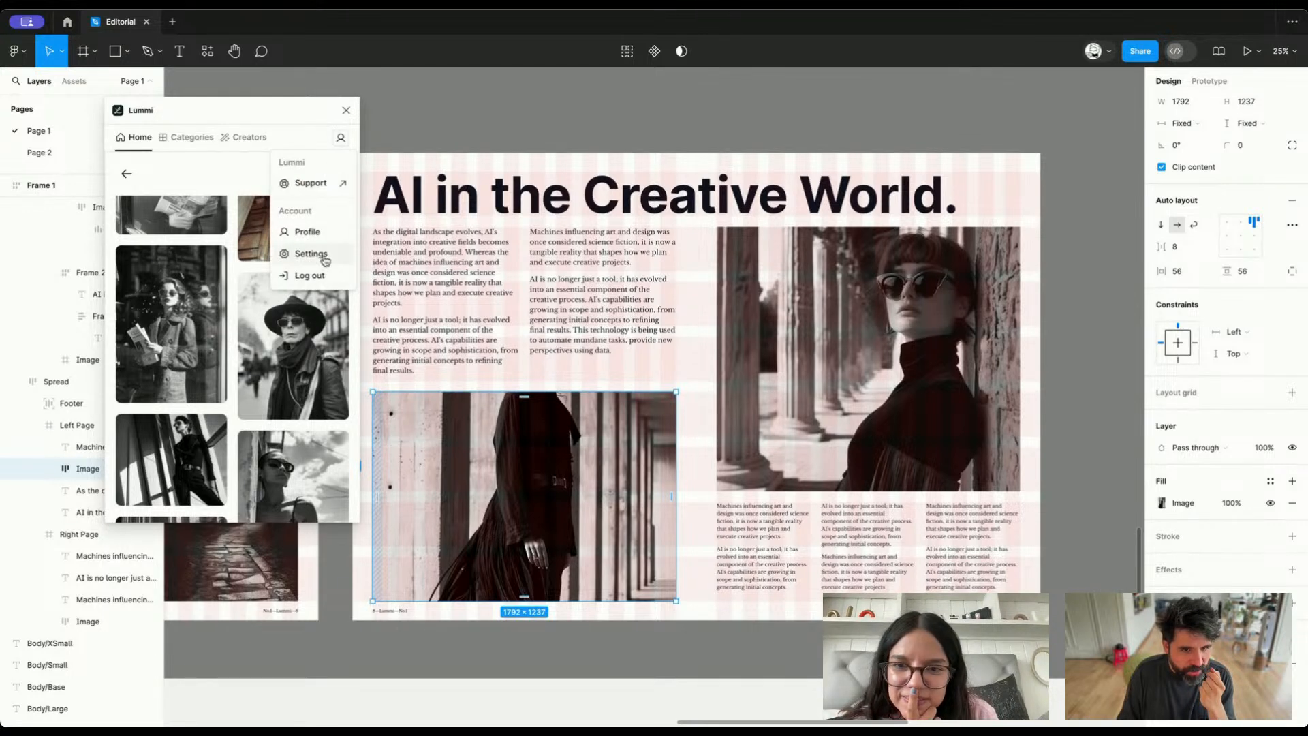
left_click(311, 254)
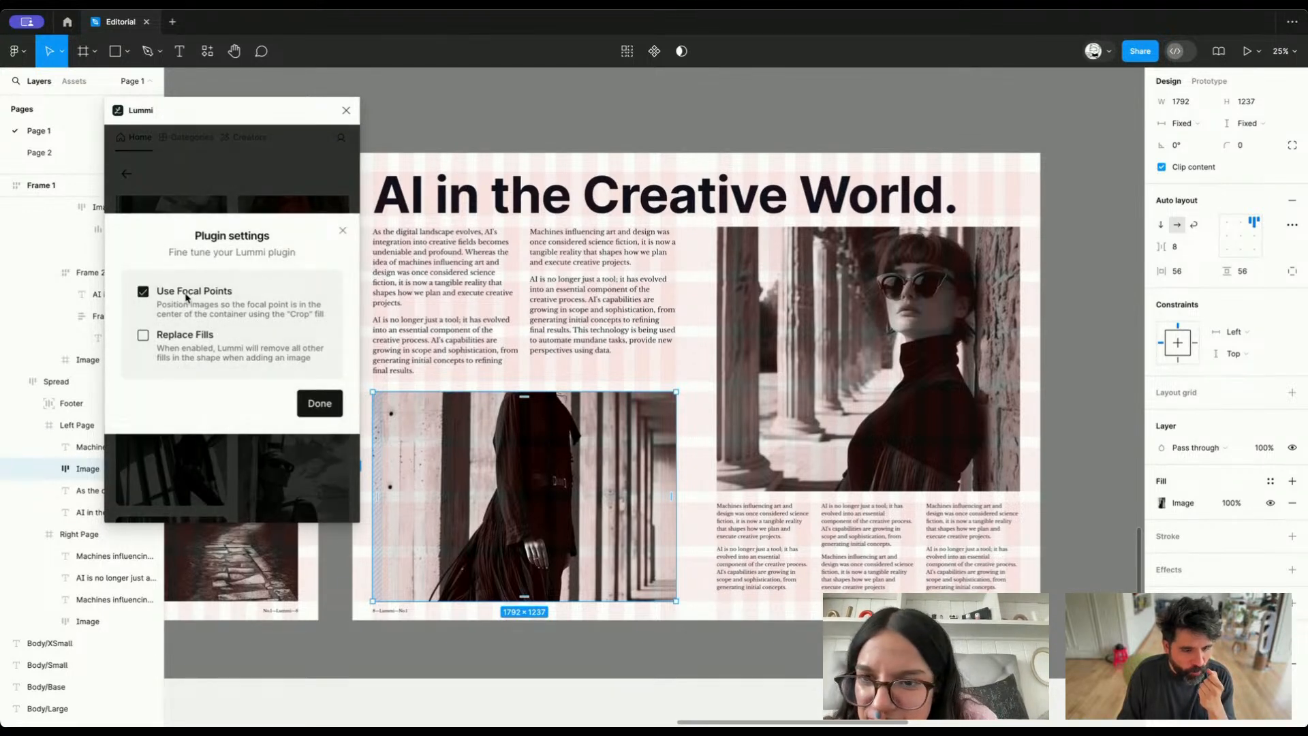
left_click(320, 403)
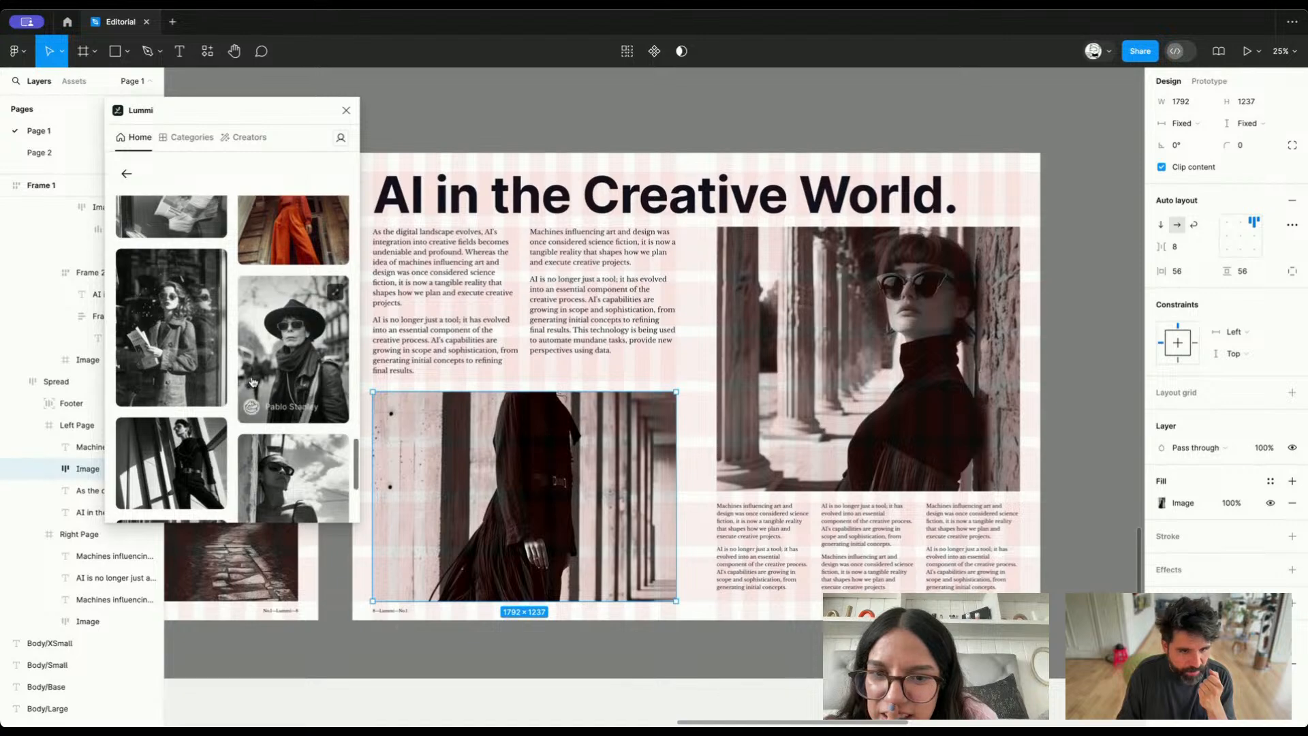
scroll(253, 382, "up", 10)
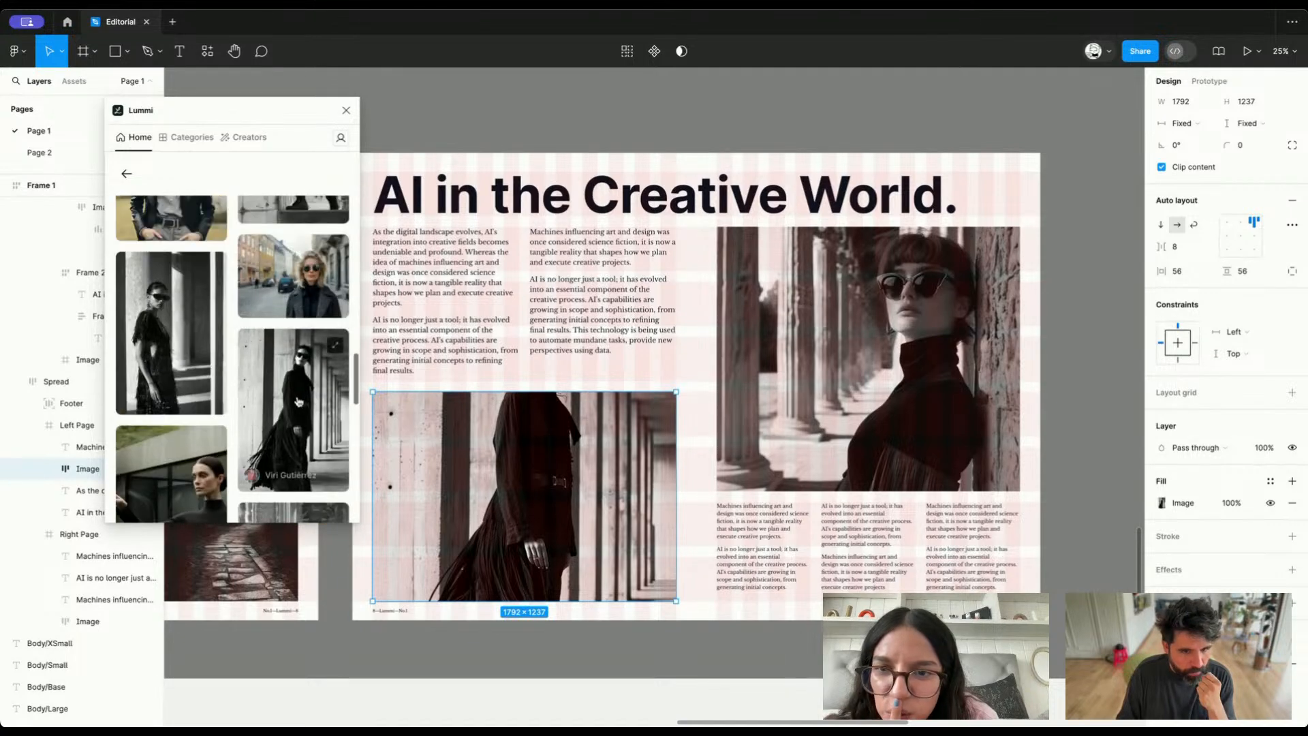
left_click_drag(621, 551, 458, 548)
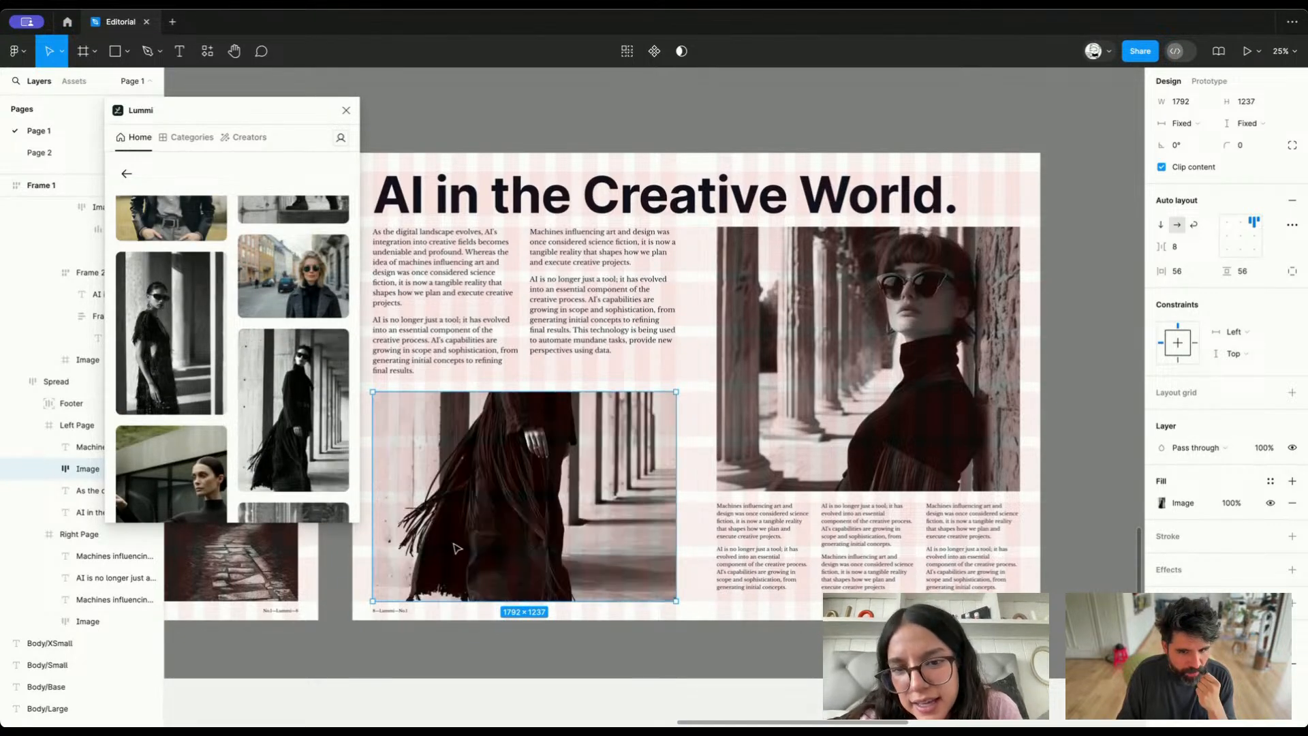
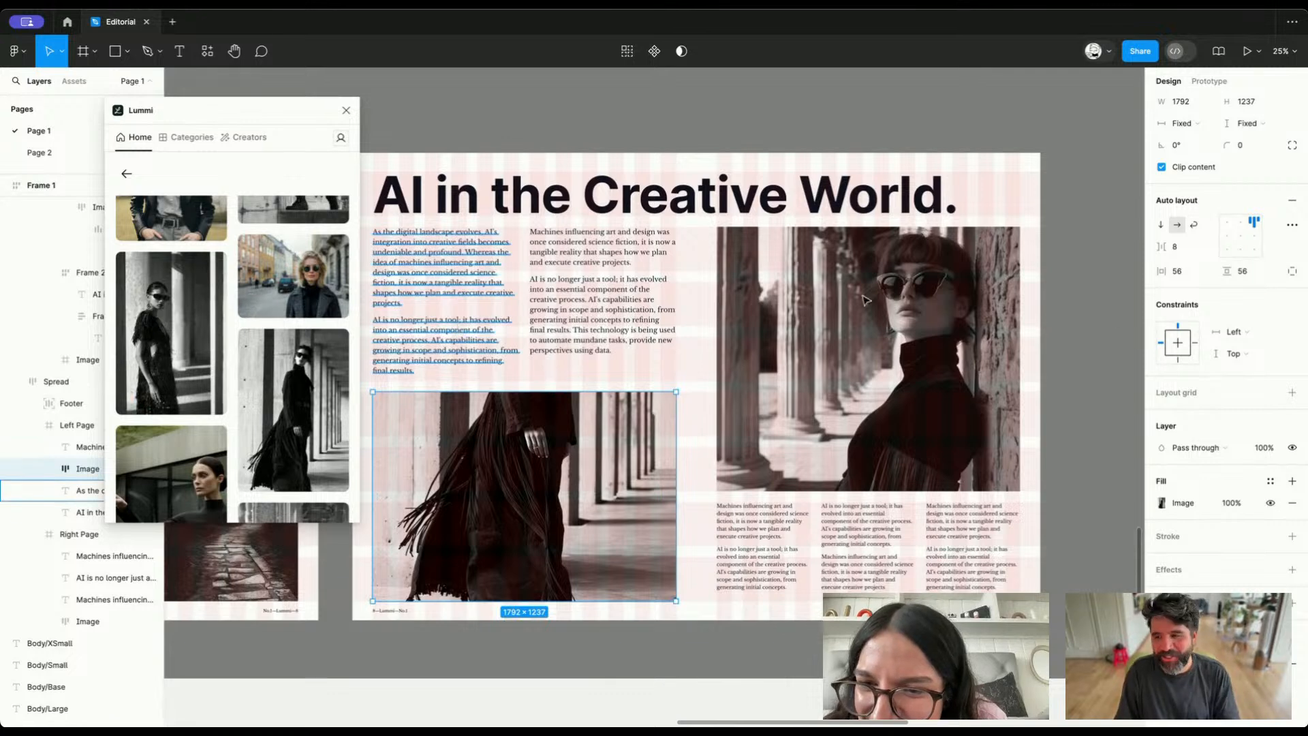
Set the walking woman's photo in the left page's image to the Fill scaling mode
left_click(1164, 503)
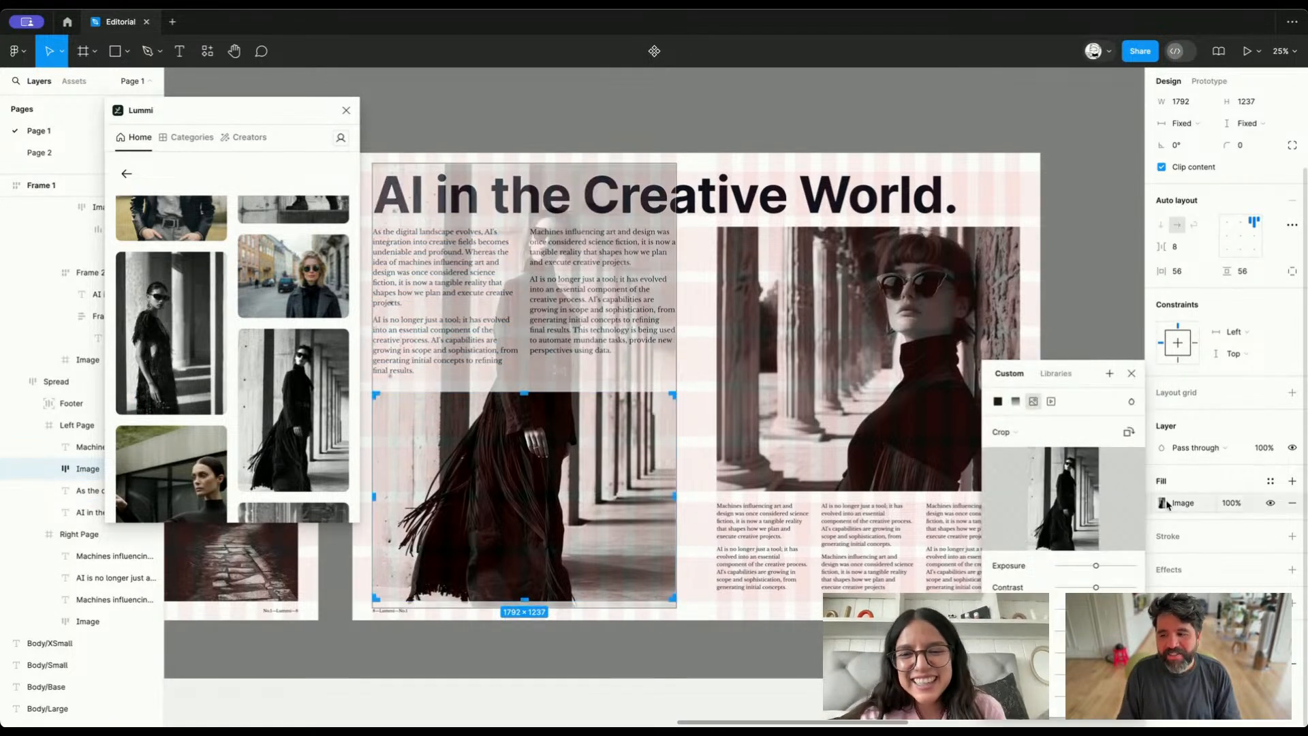
left_click(1022, 438)
left_click(1002, 400)
Check the Lummi plugin settings and fill the left page's image with the black-and-white photo of the woman in sunglasses holding a newspaper
left_click(342, 139)
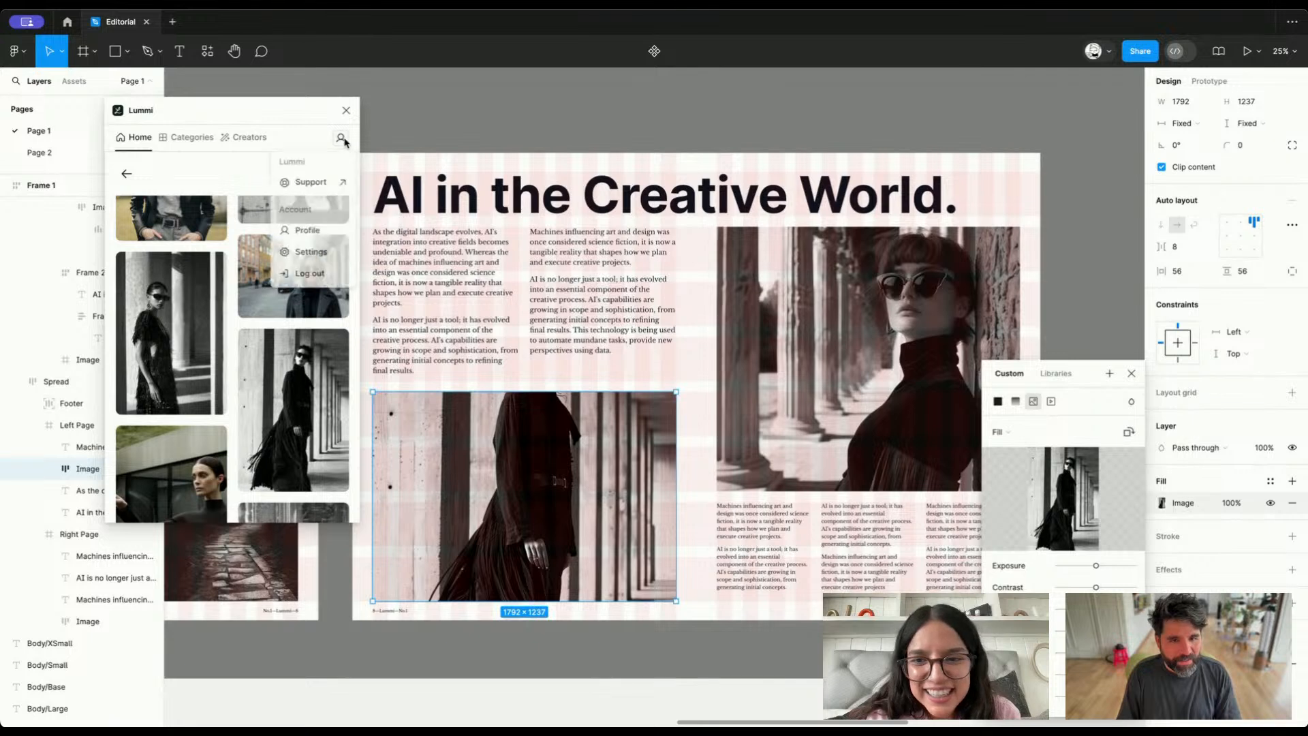
left_click(333, 254)
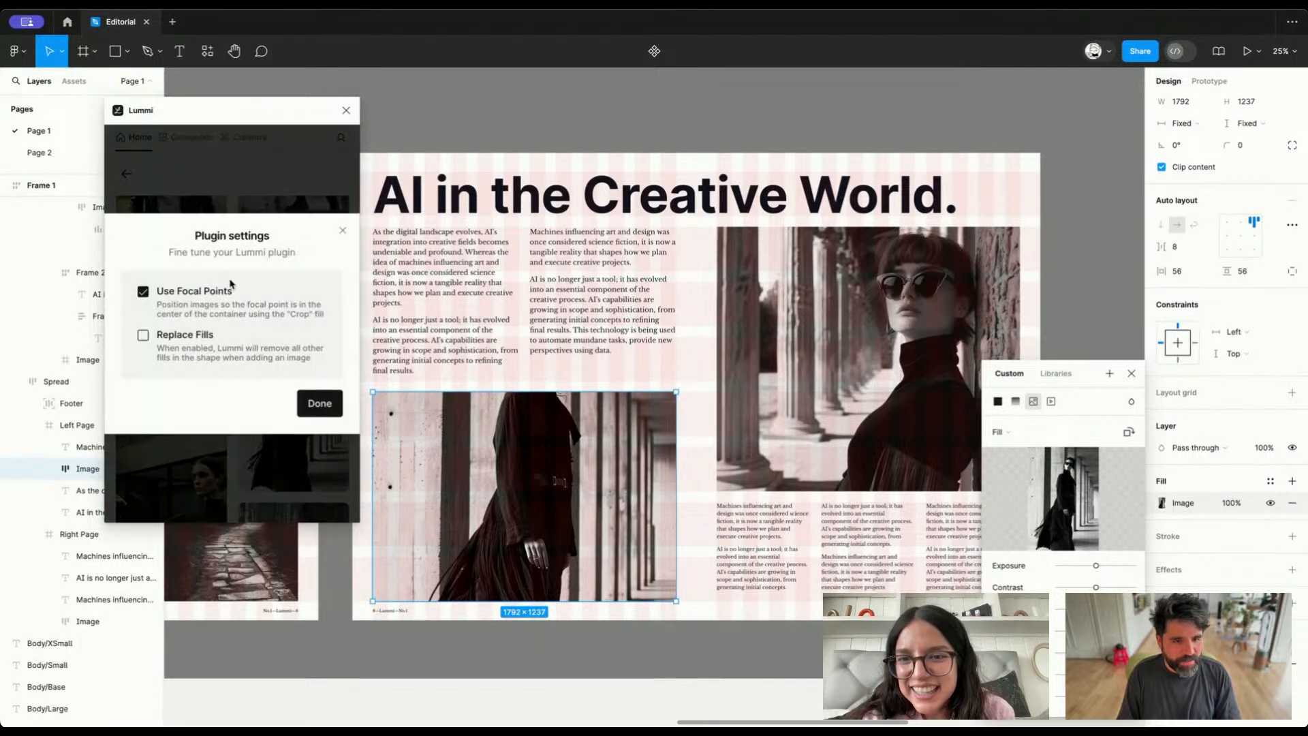
left_click(320, 403)
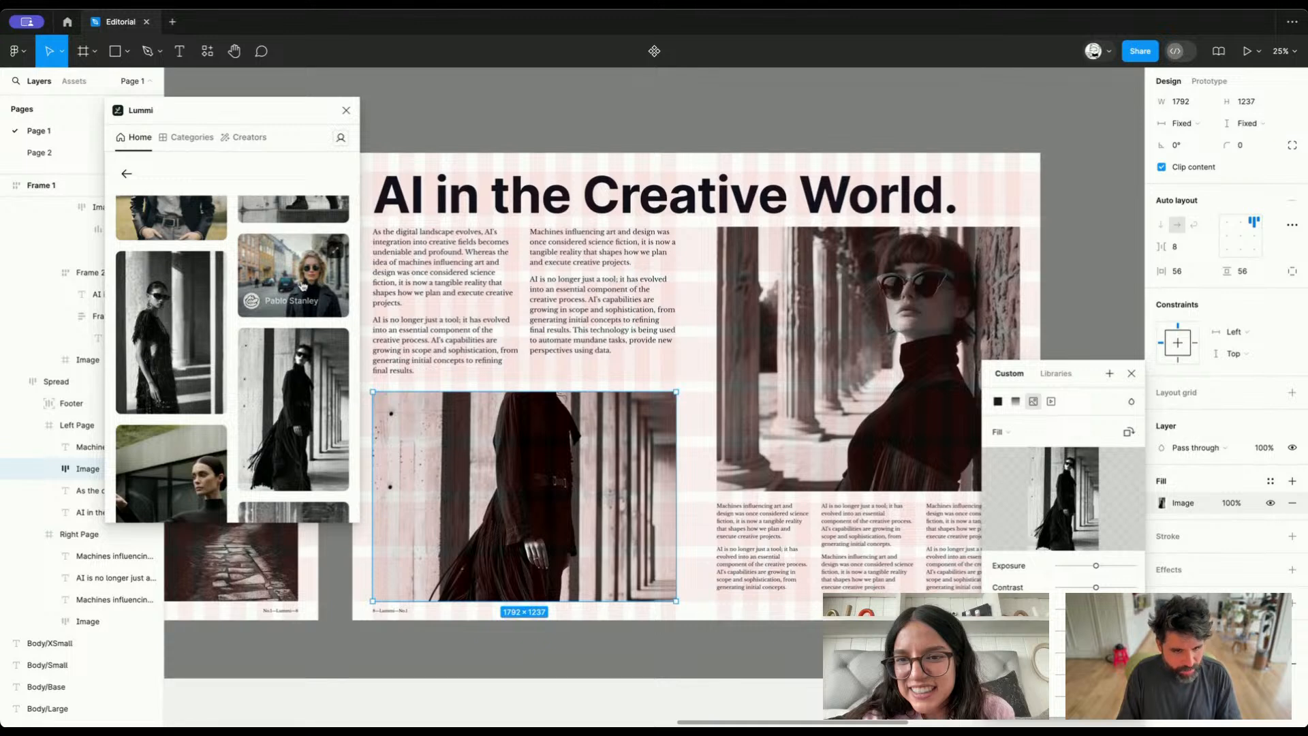
scroll(297, 274, "down", 5)
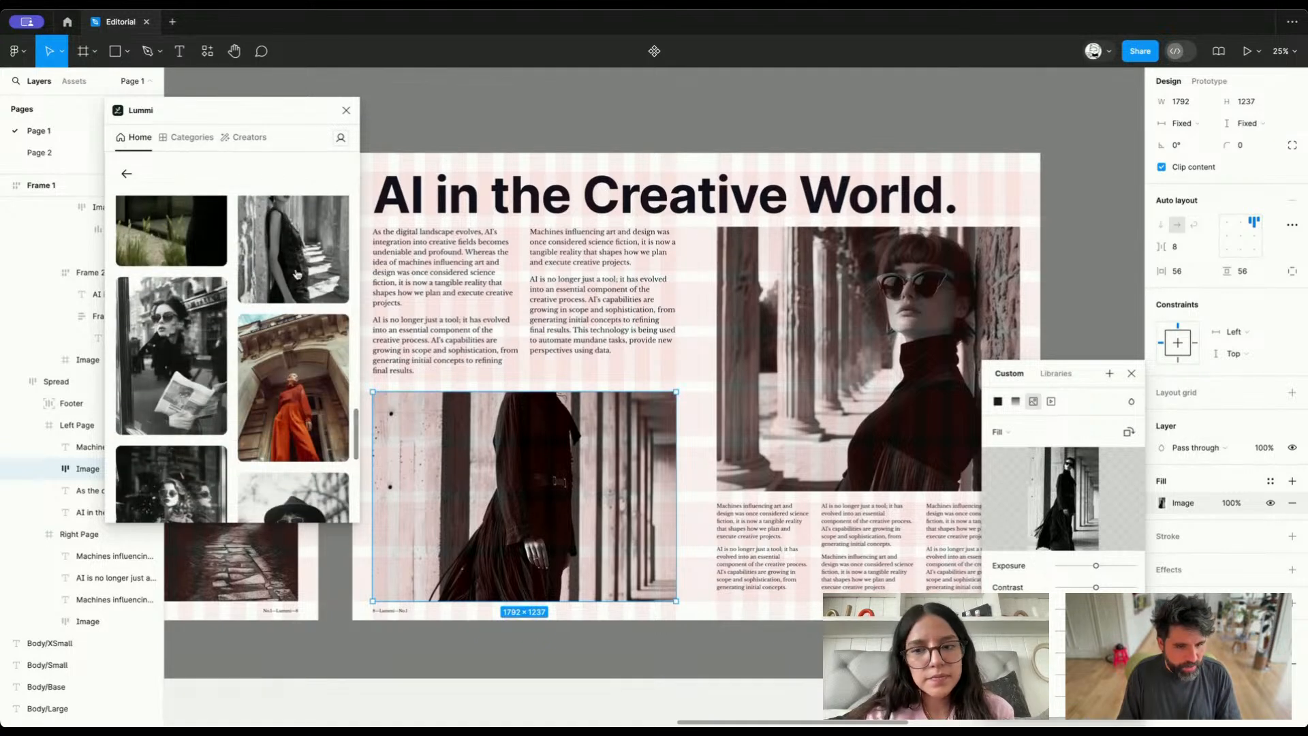
scroll(297, 274, "down", 2)
scroll(297, 274, "up", 2)
scroll(296, 274, "down", 1)
scroll(296, 274, "up", 1)
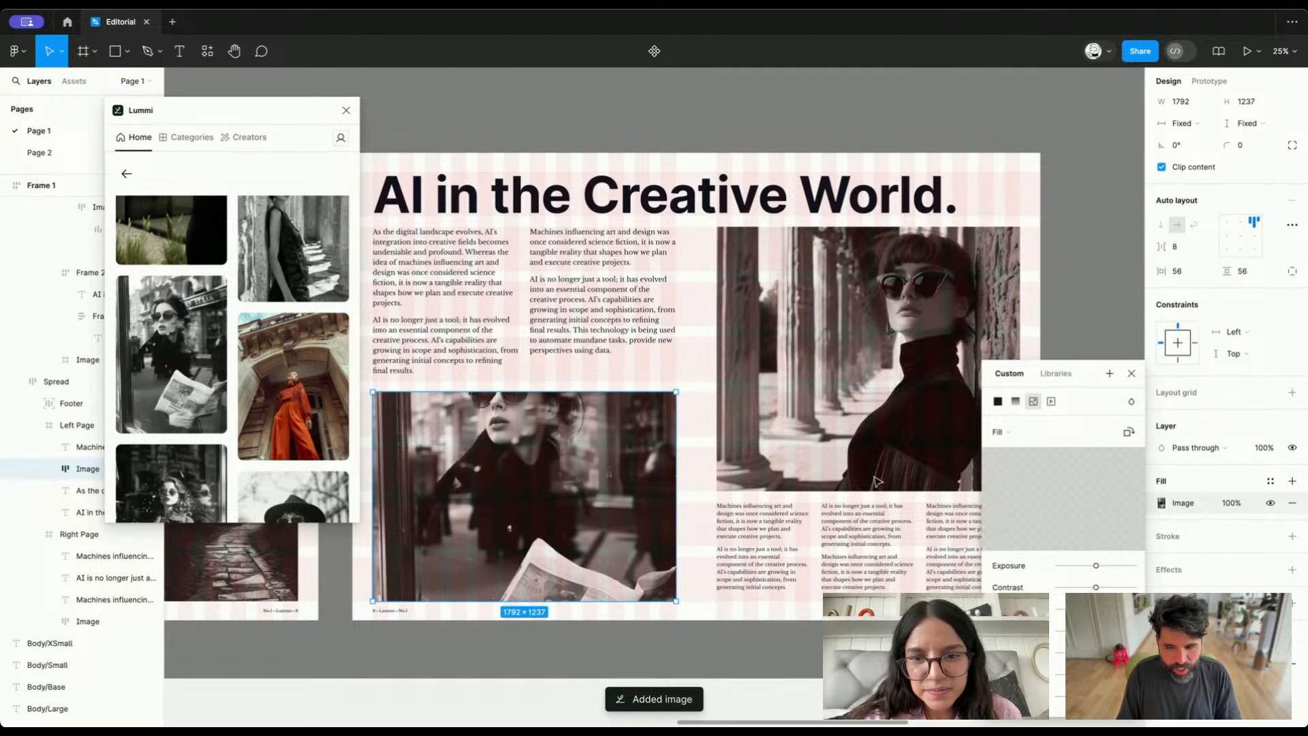
Set the newspaper photo to Crop, then enlarge and reposition it so the woman's face and sunglasses fill the left page's image
left_click(999, 432)
left_click(1001, 462)
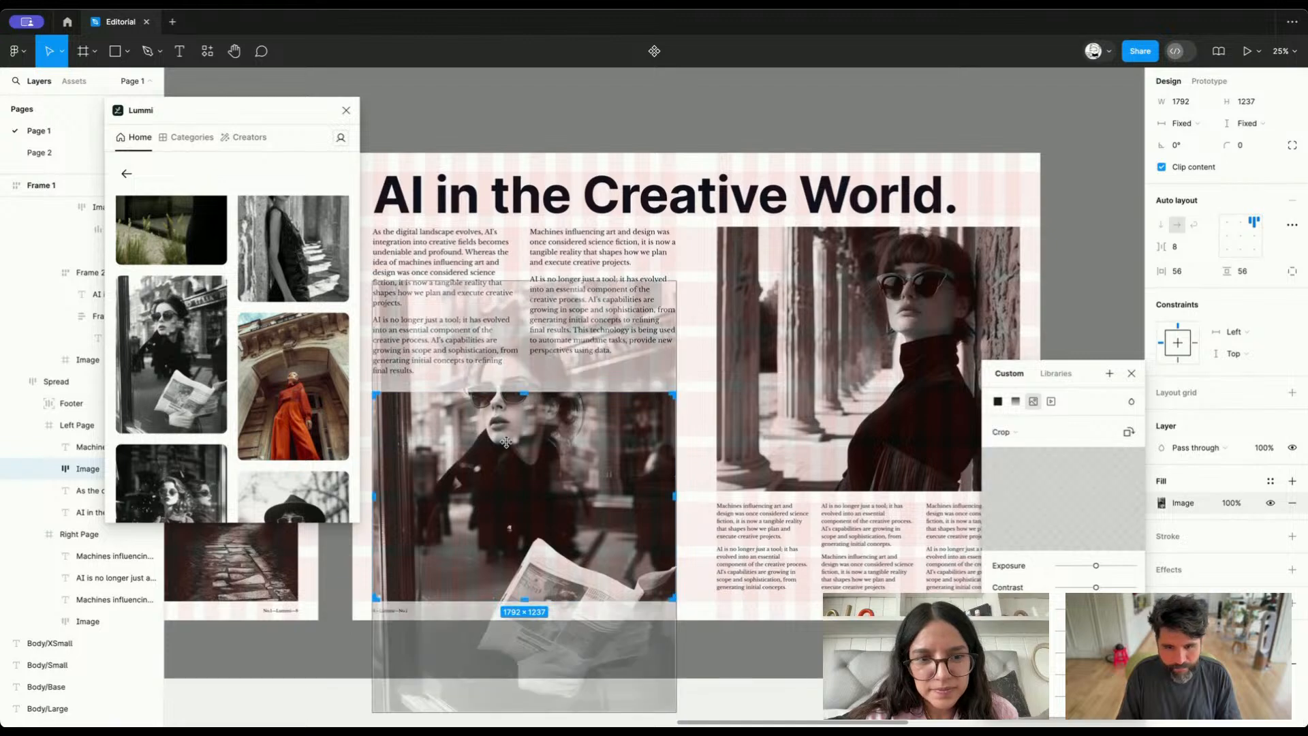
left_click_drag(593, 341, 597, 387)
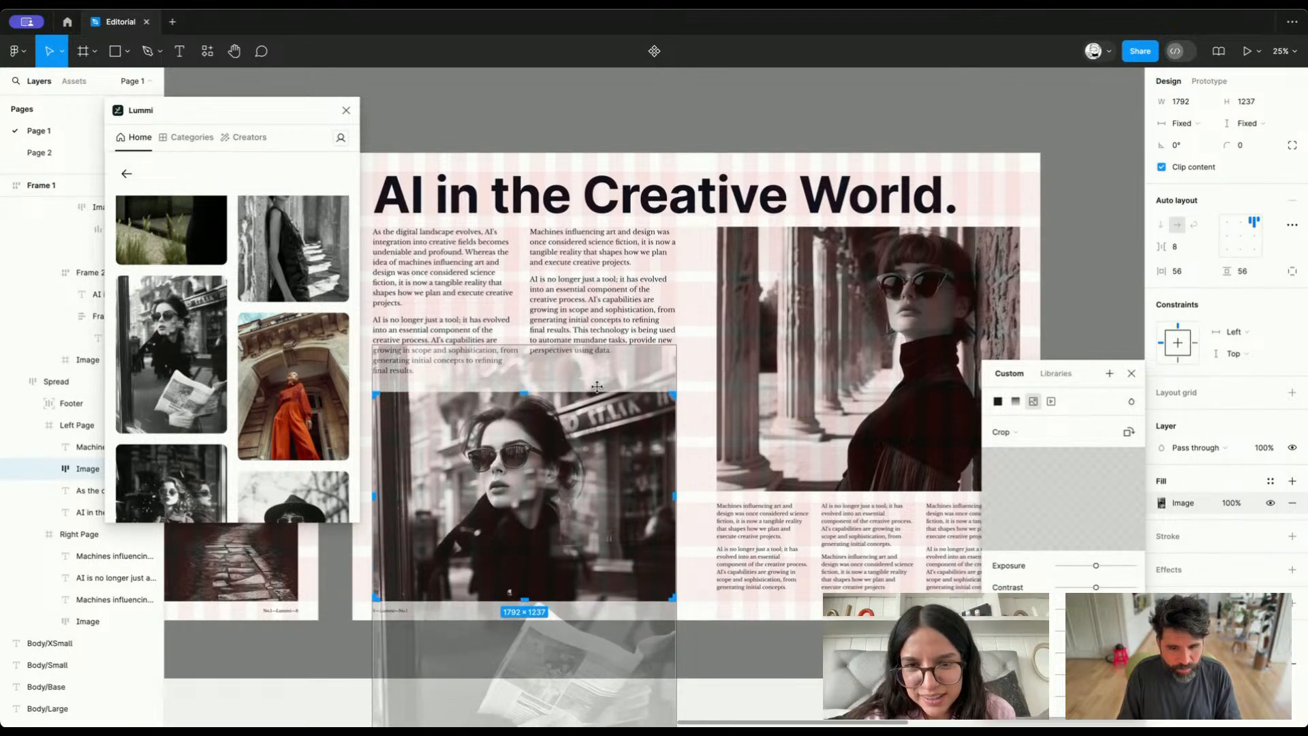
scroll(664, 333, "down", 5)
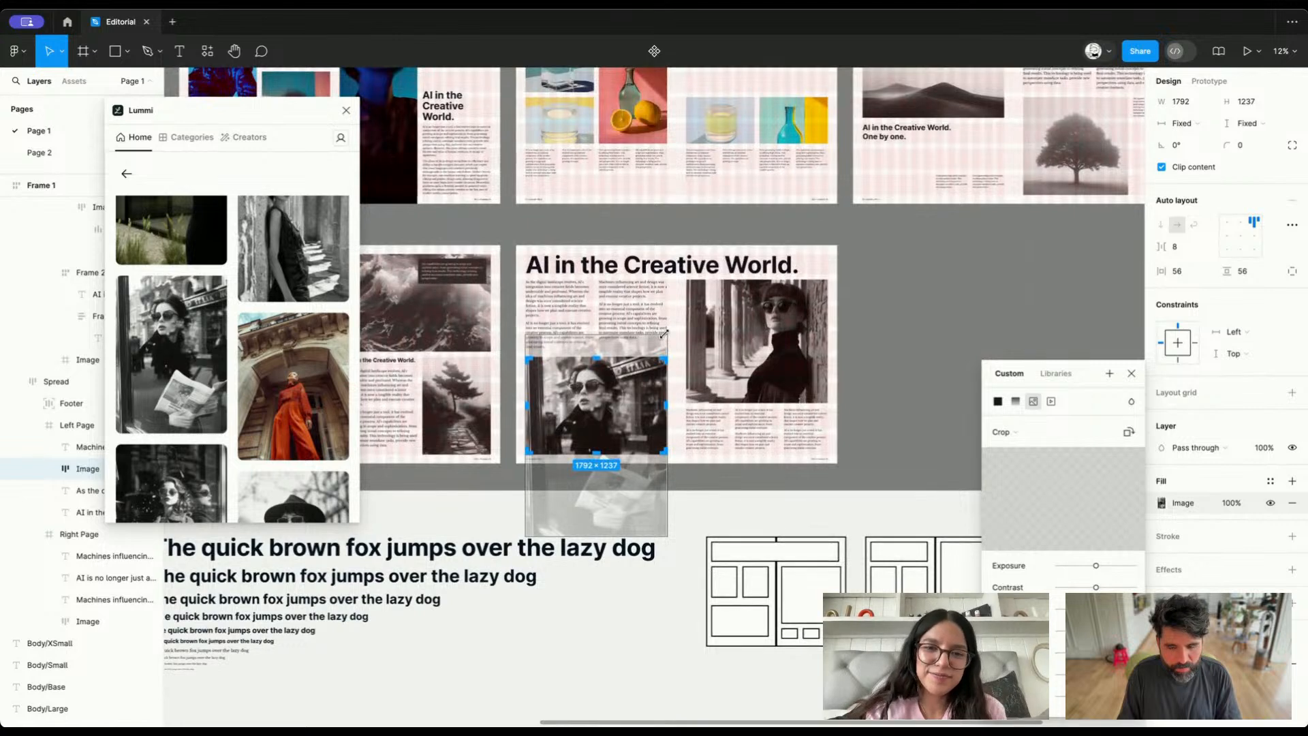
left_click_drag(696, 302, 727, 256)
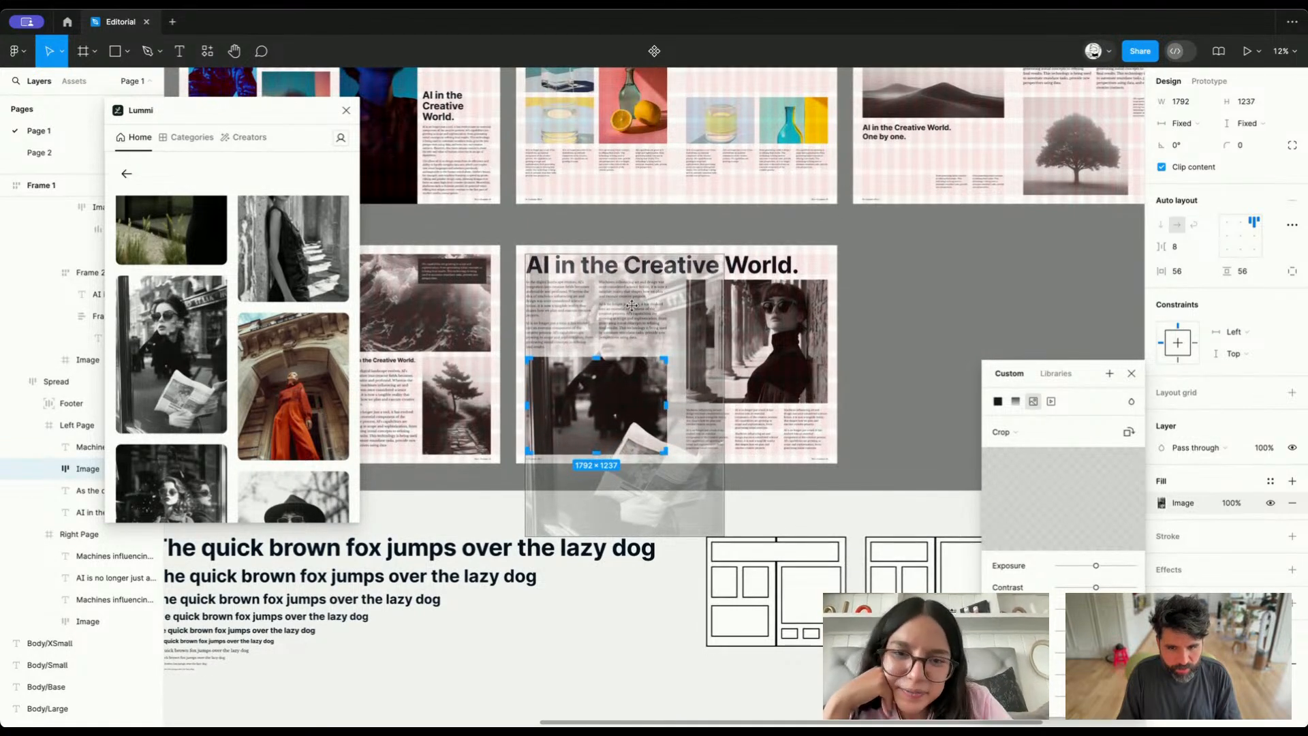
left_click_drag(630, 308, 585, 369)
scroll(586, 370, "up", 5)
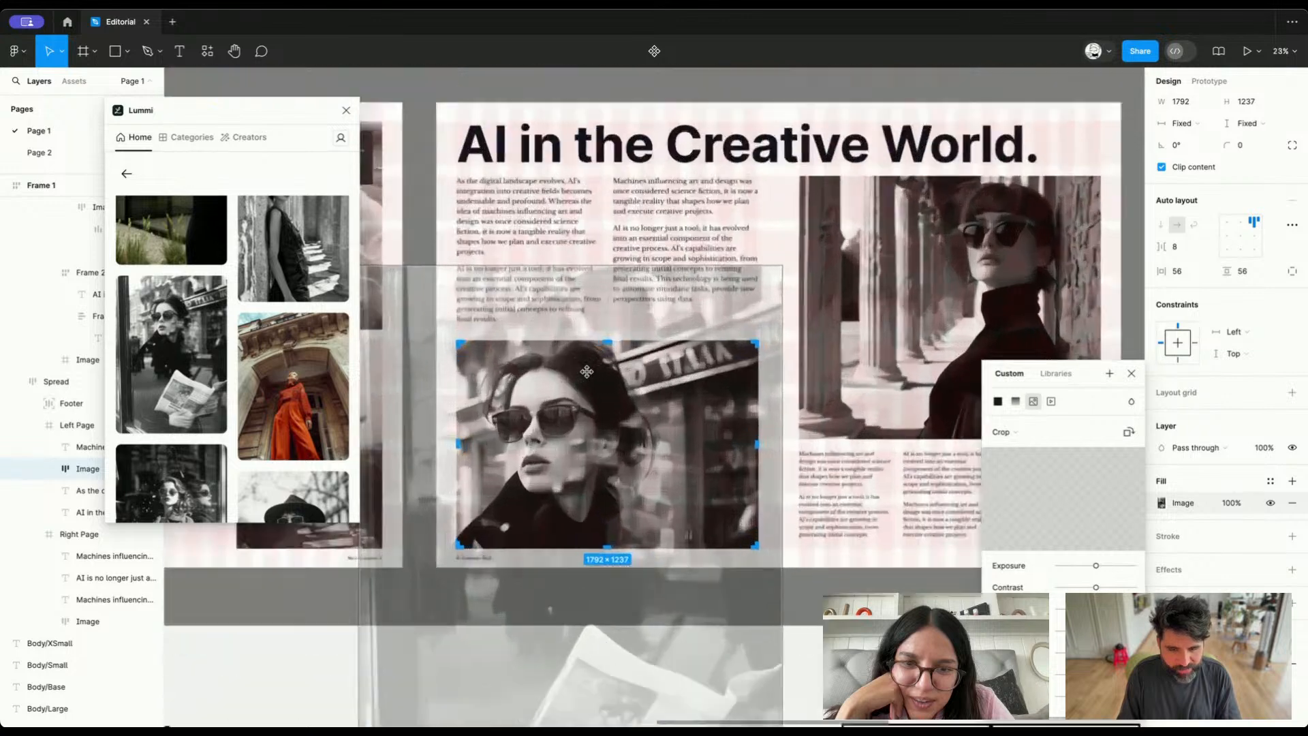
key("Escape")
Hide the layout grids to review the AI in the Creative World spread alongside the other spreads without them
scroll(774, 483, "down", 6)
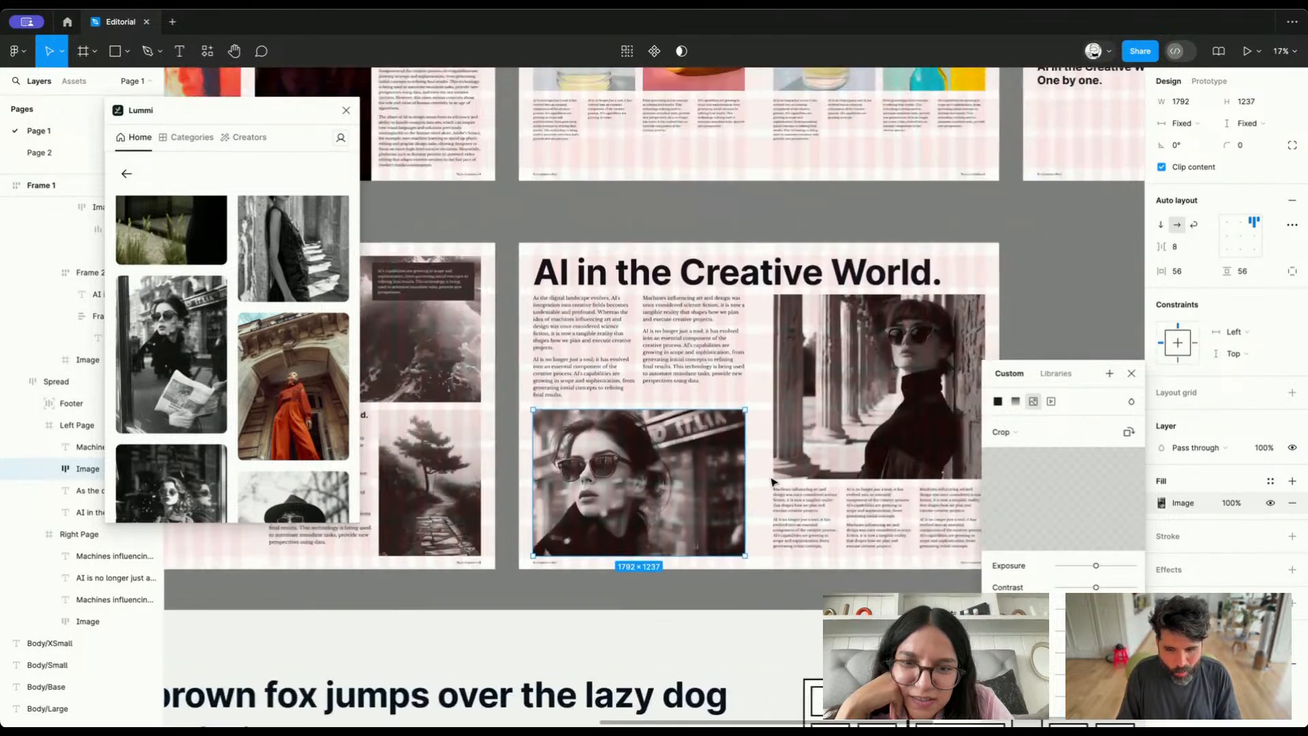
scroll(774, 482, "down", 1)
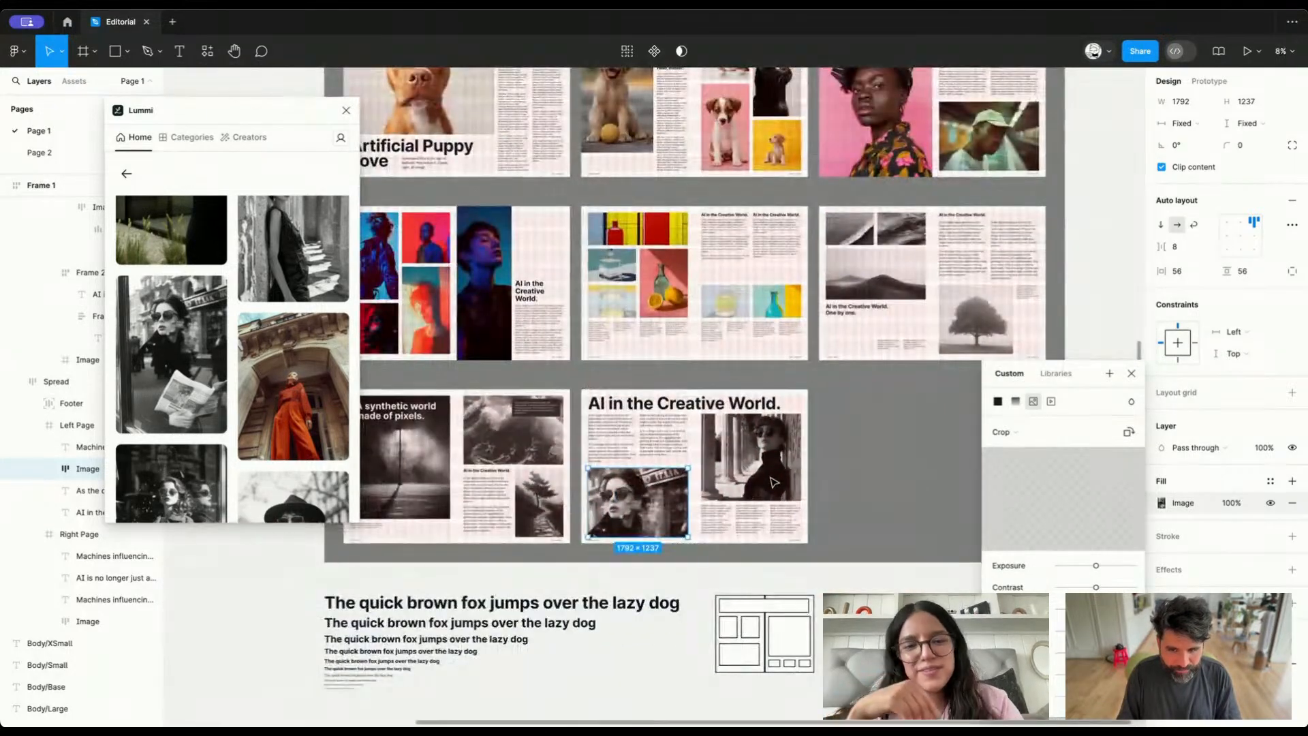
left_click(761, 581)
scroll(761, 582, "right", 2)
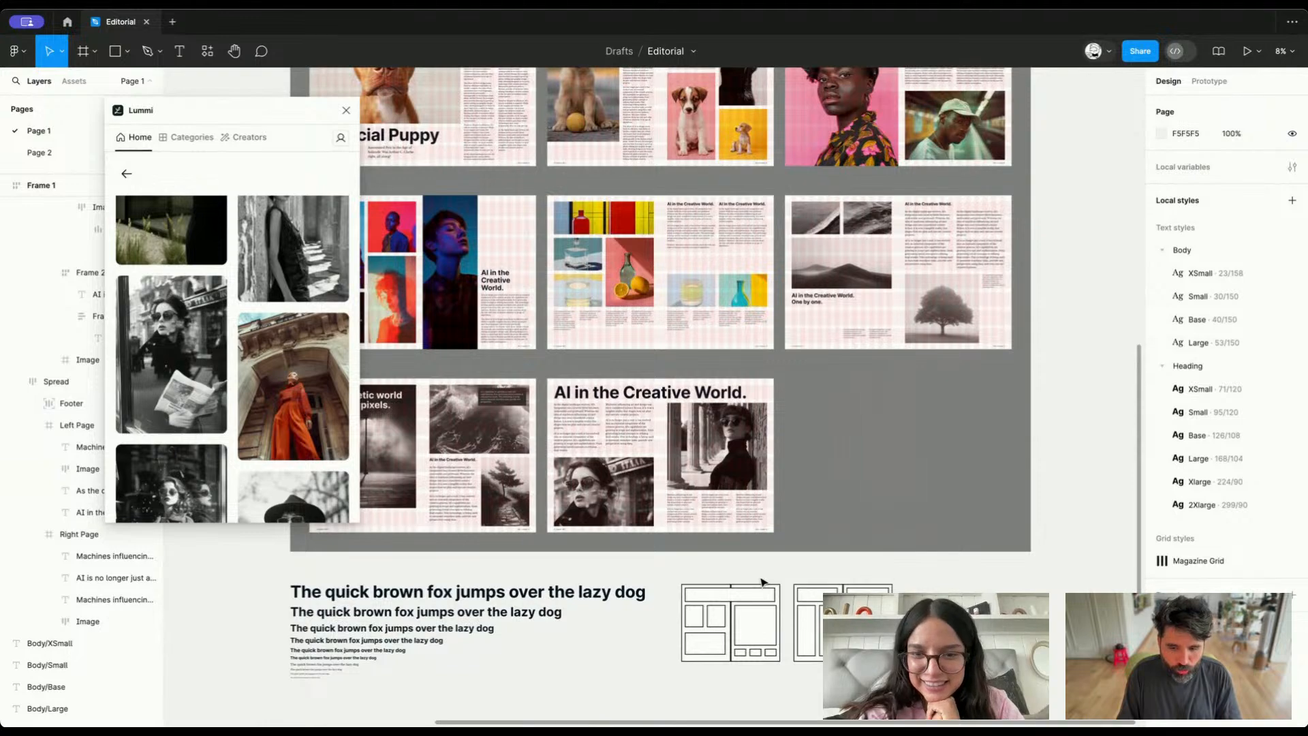
scroll(660, 497, "up", 3)
scroll(659, 496, "down", 1)
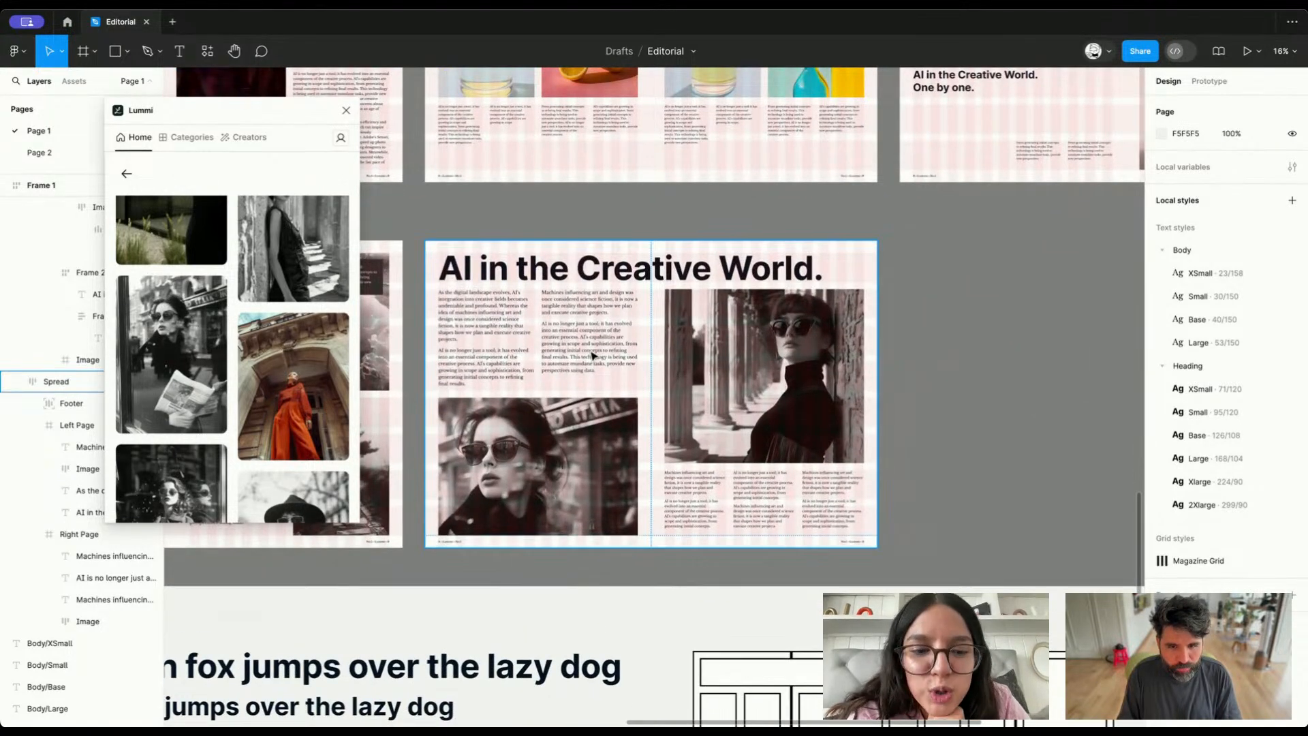
left_click(624, 335)
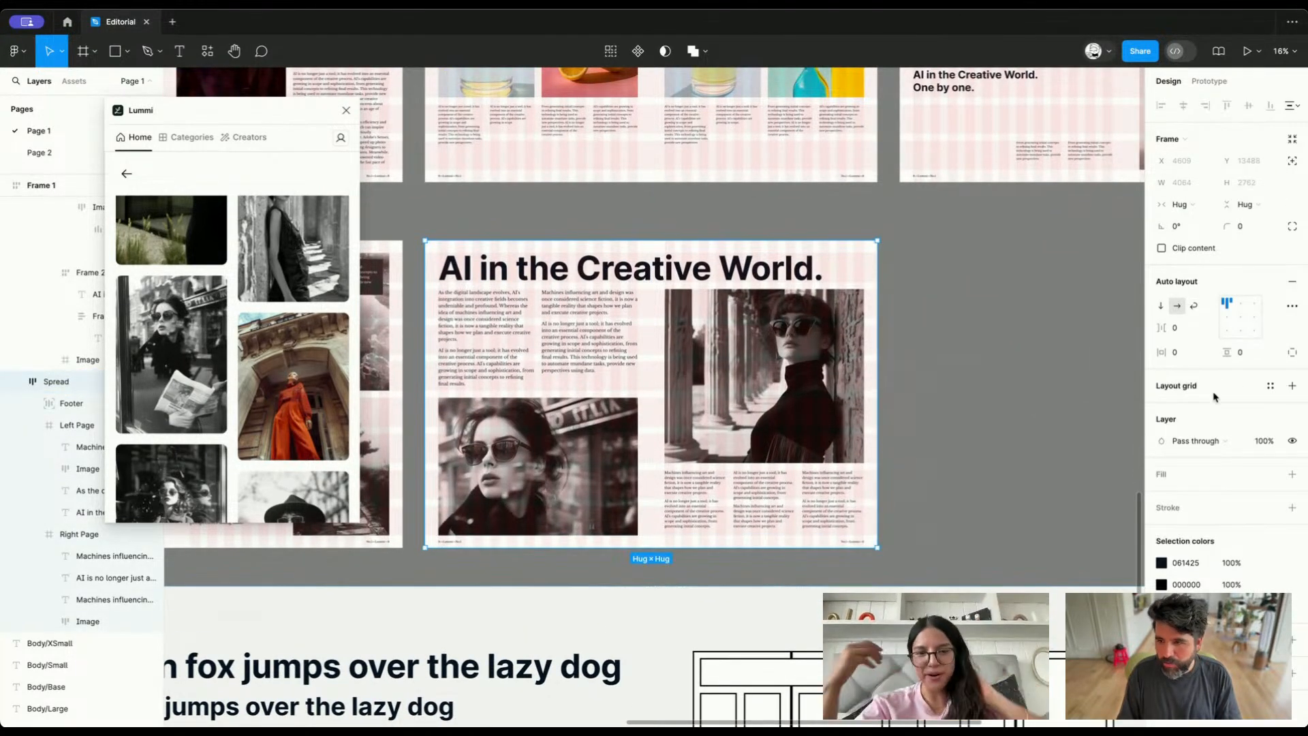
key("Return")
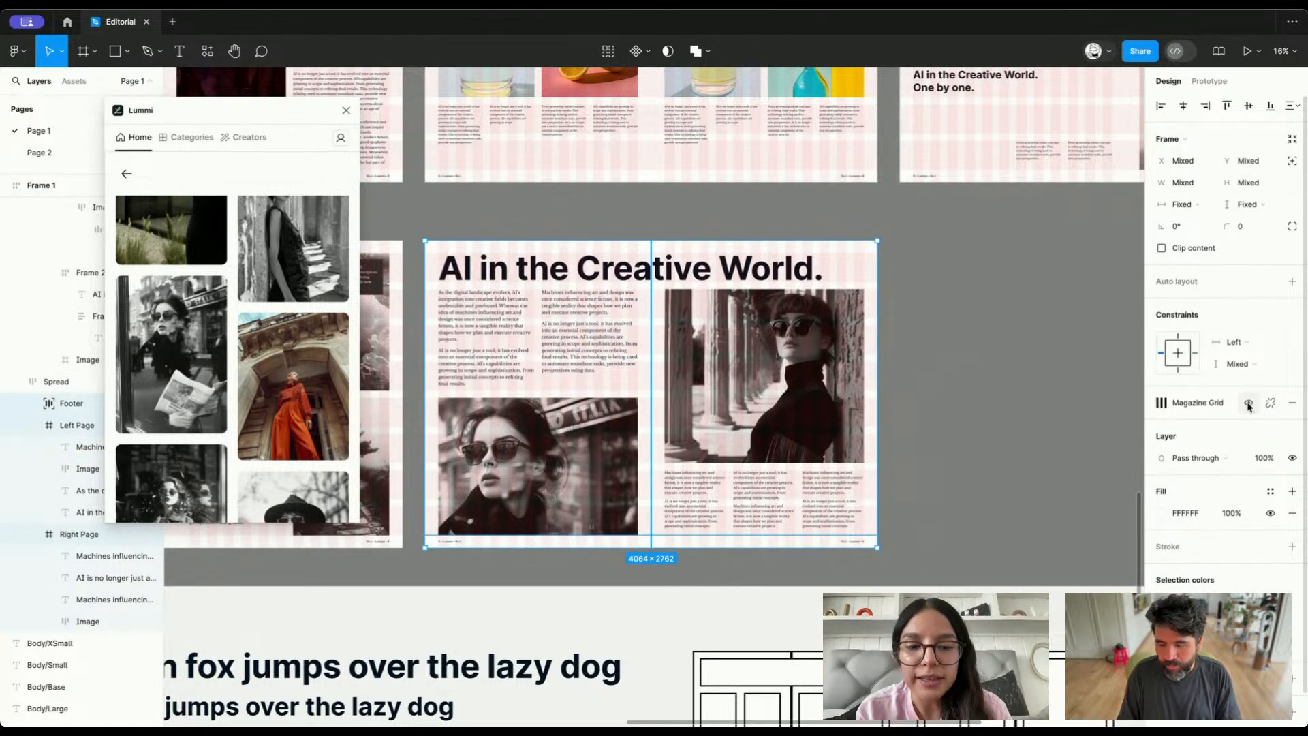
left_click(1249, 404)
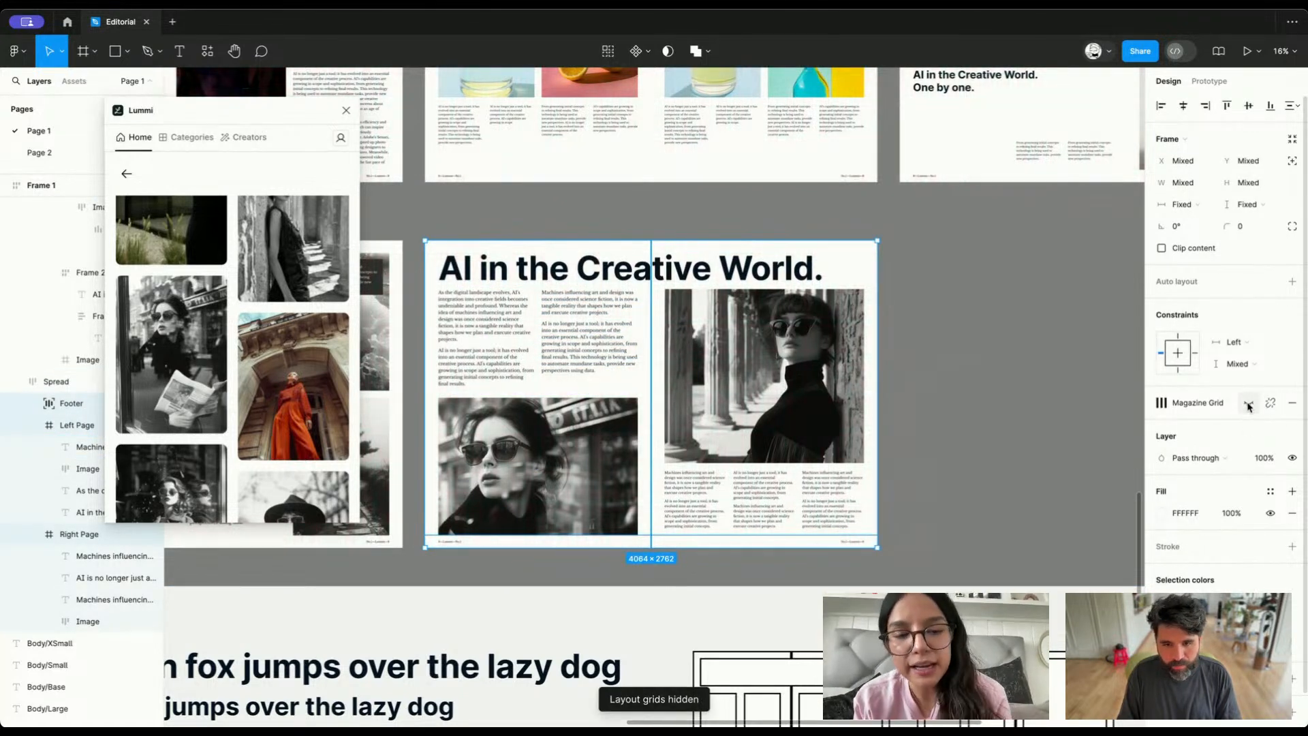
left_click(1020, 567)
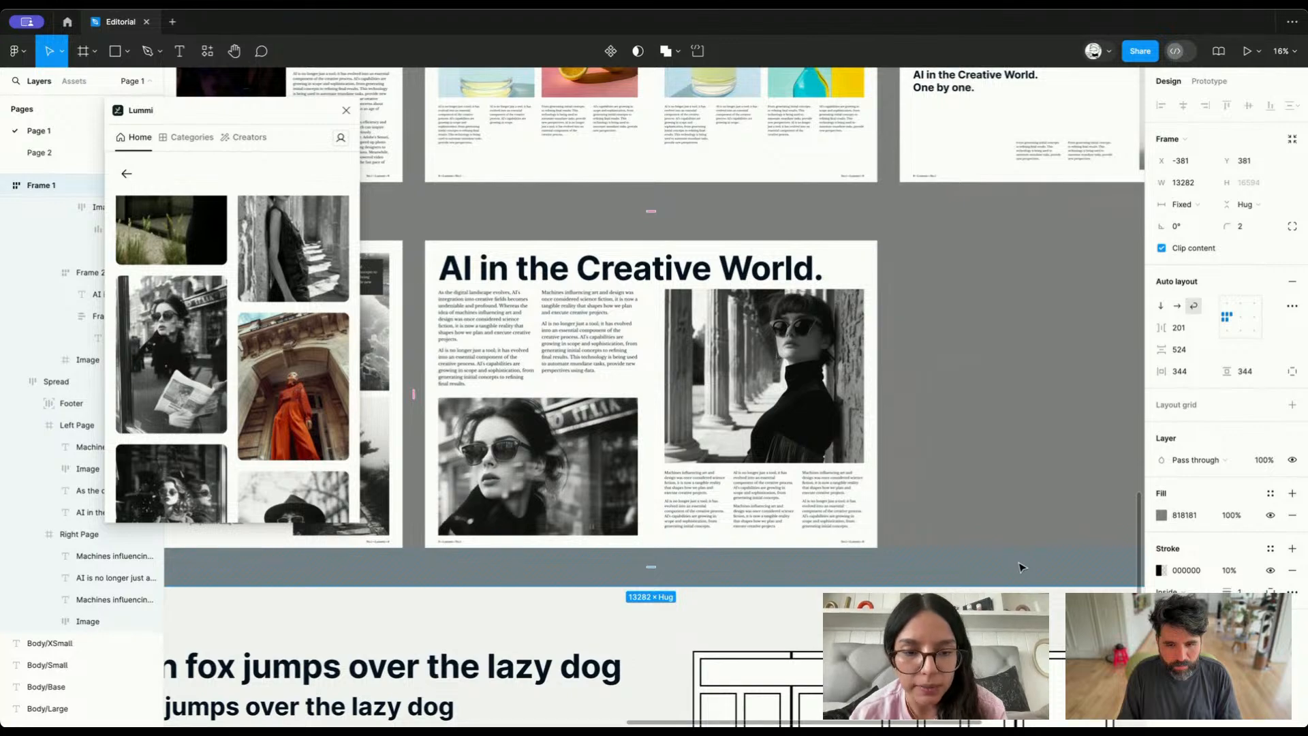
scroll(1020, 567, "down", 5)
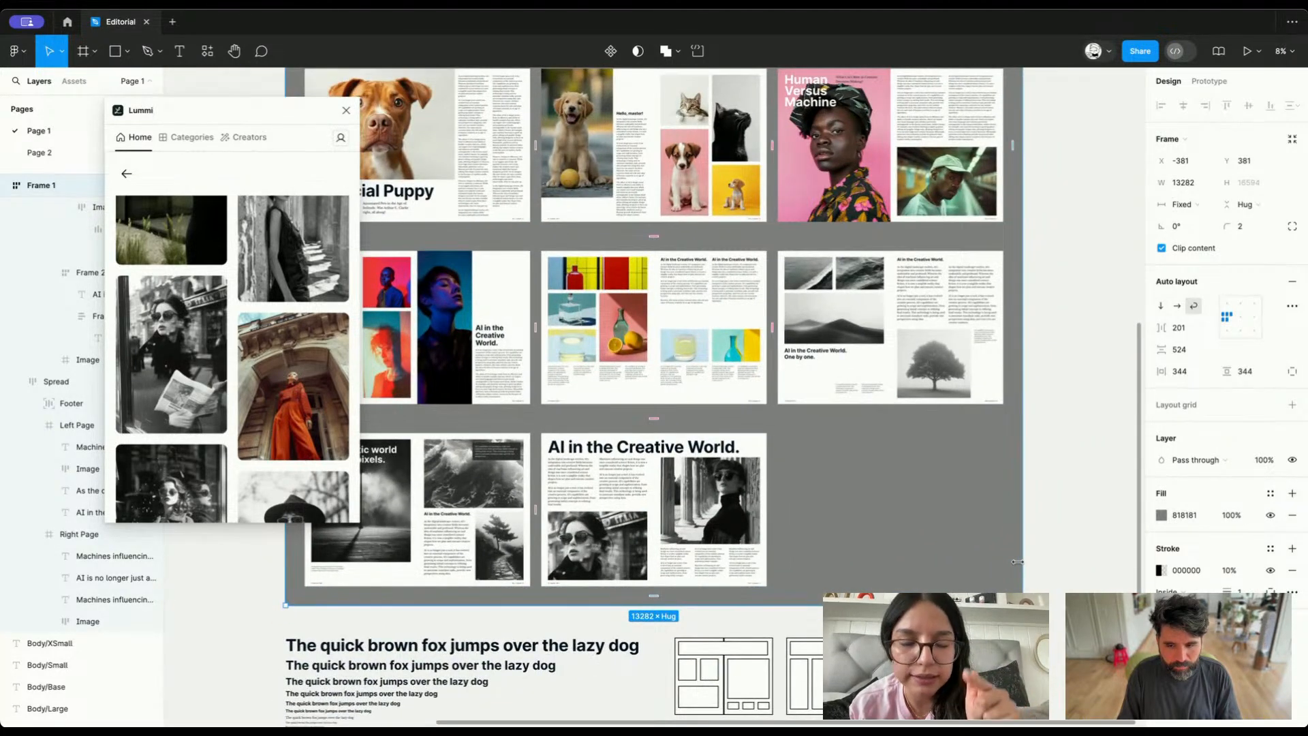
Show the layout grids on the spreads again and clear the selection
key("super+z")
key("super+z")
key("super+shift+z")
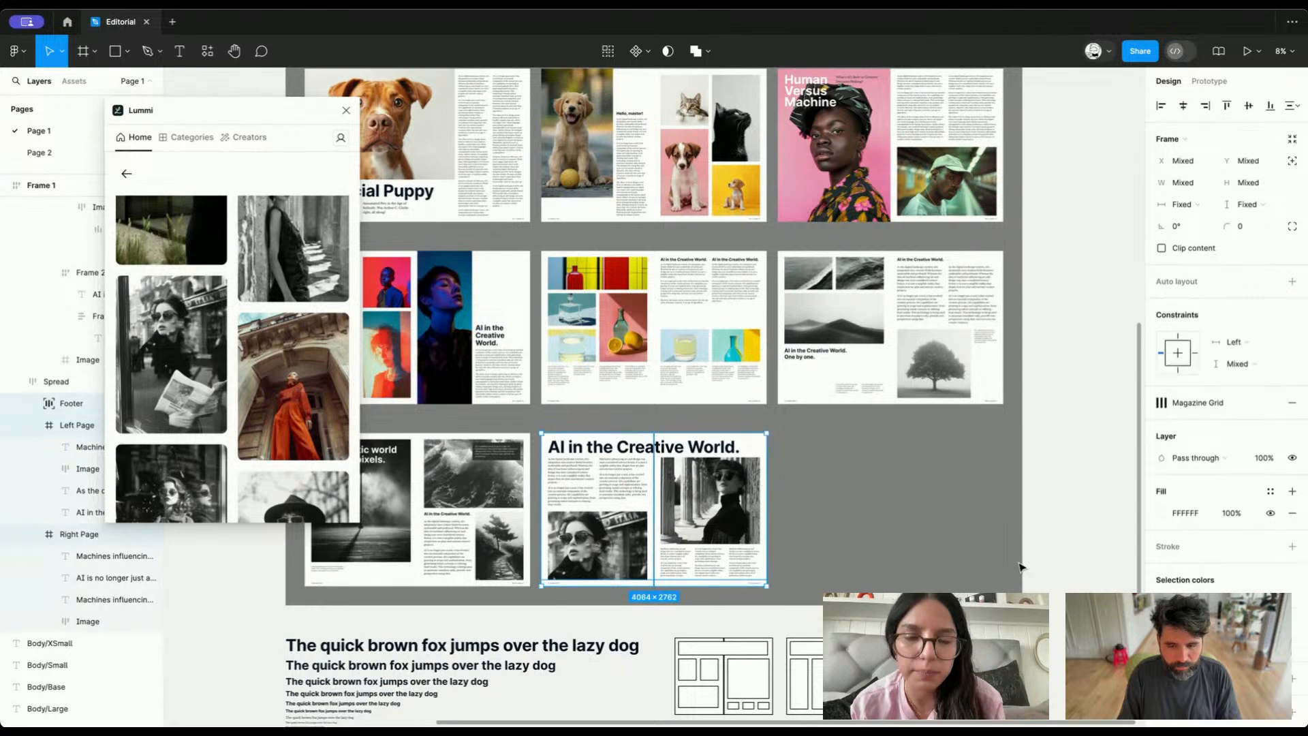
left_click(1250, 403)
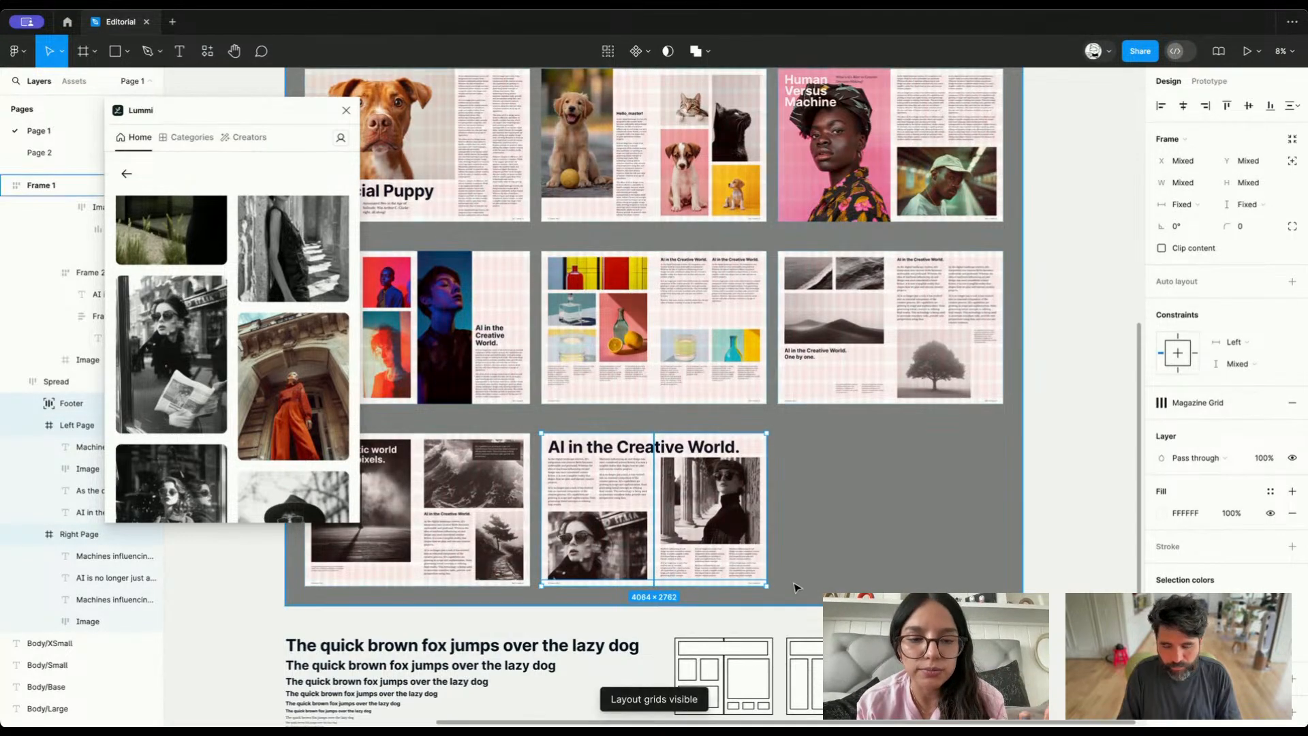
scroll(798, 587, "down", 2)
left_click(880, 576)
scroll(694, 404, "up", 1)
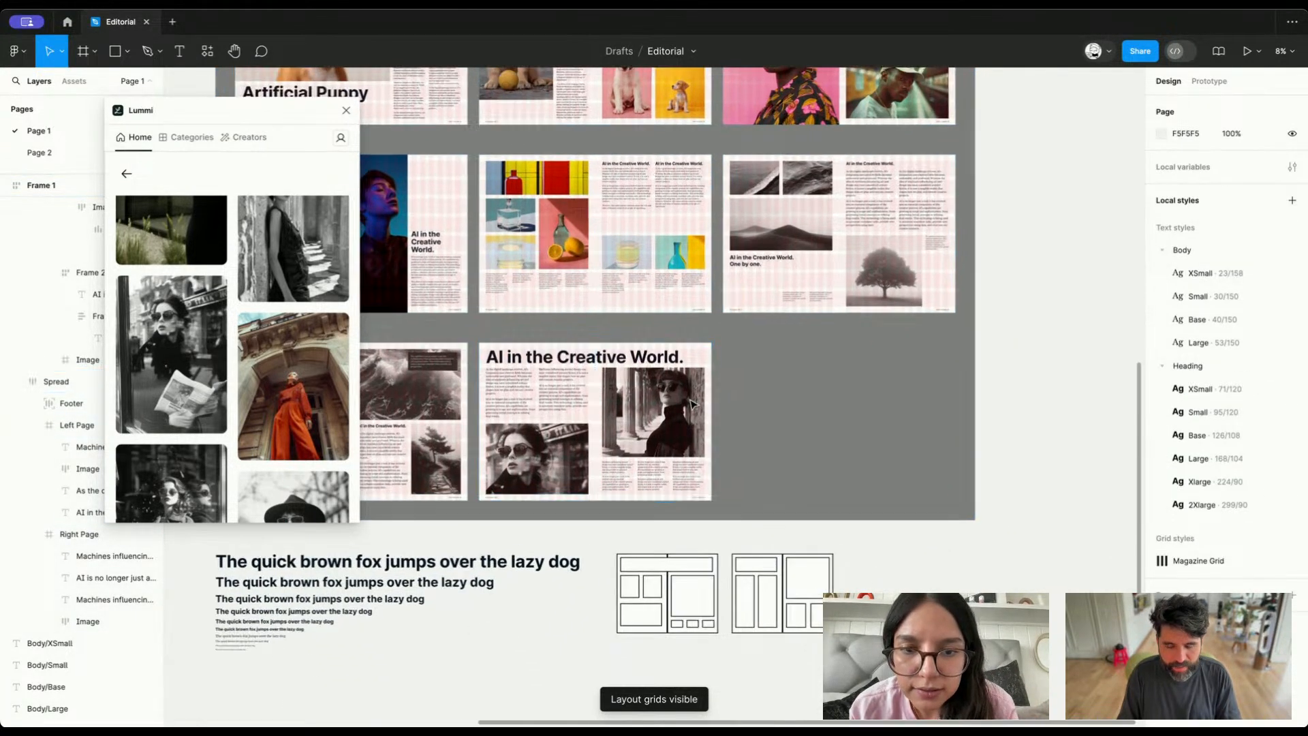
Examine the cropped sunglasses photo on the left page up close and its fit within the whole spread
scroll(694, 404, "up", 3)
double_click(611, 450)
scroll(605, 463, "left", 3)
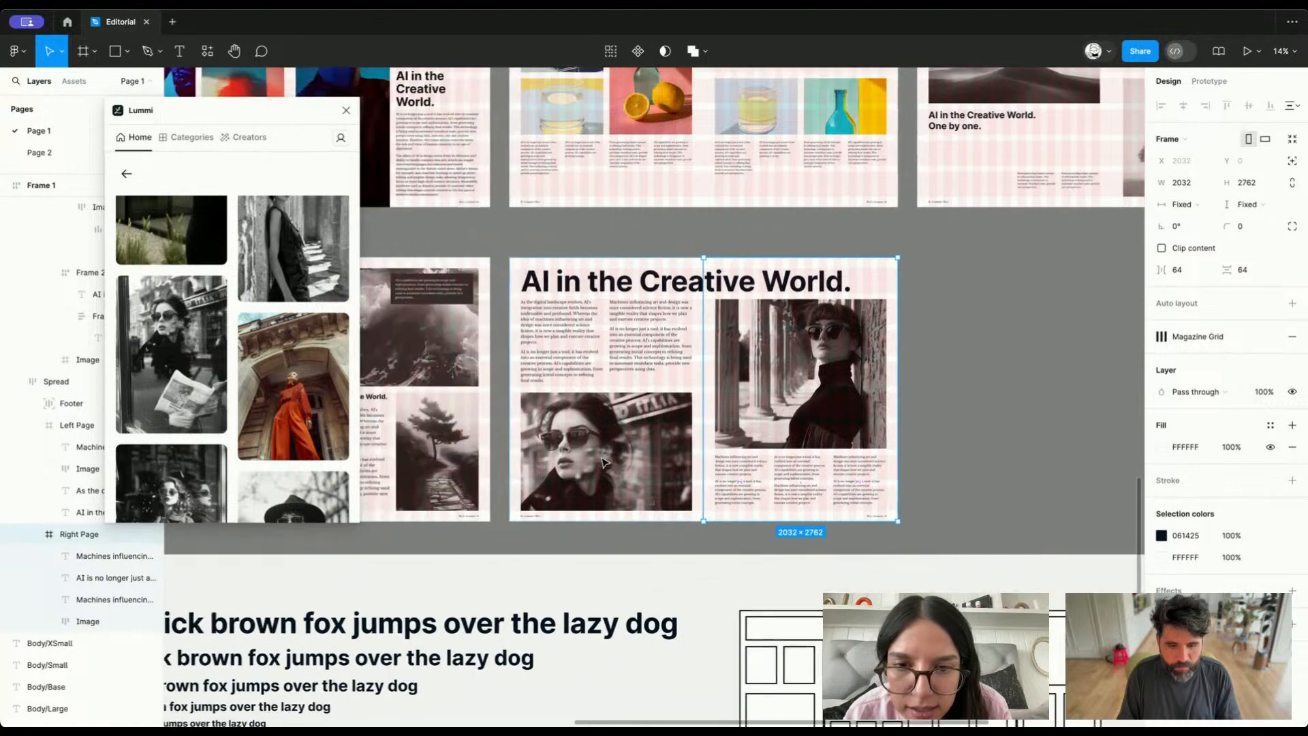
scroll(603, 463, "up", 5)
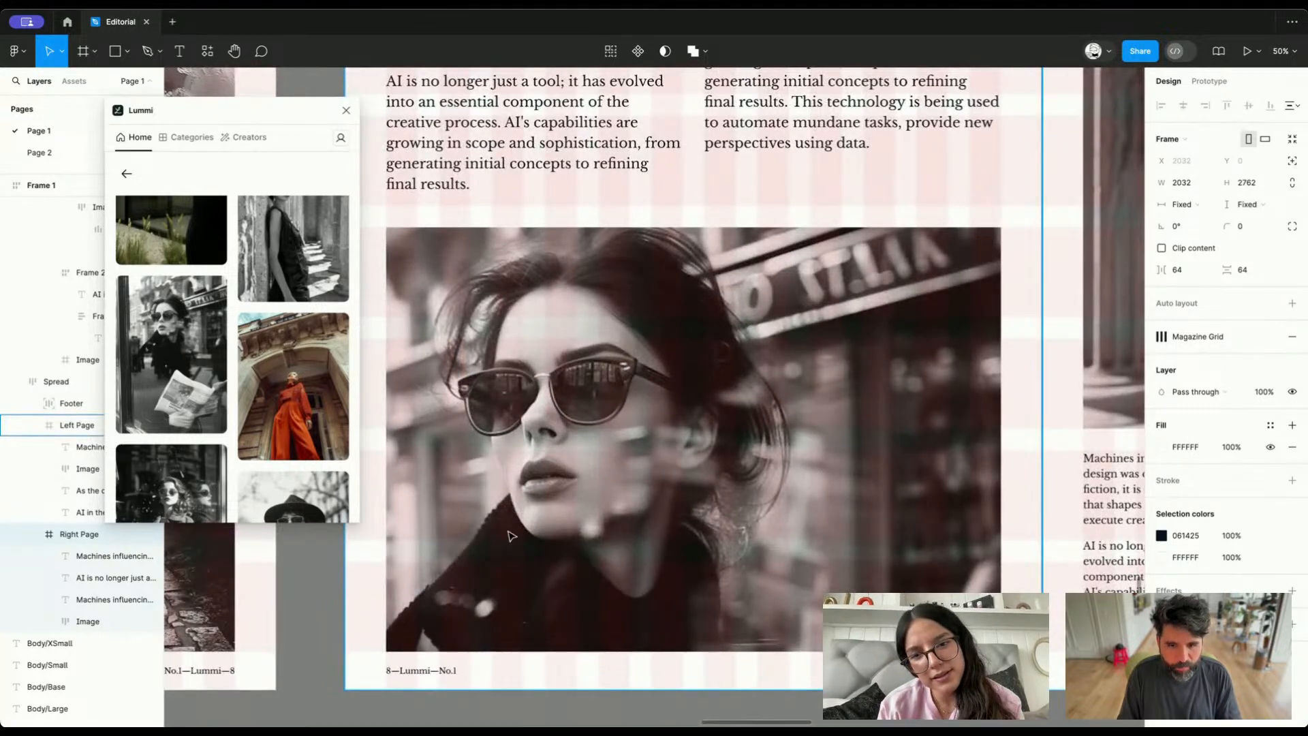
scroll(664, 477, "down", 5)
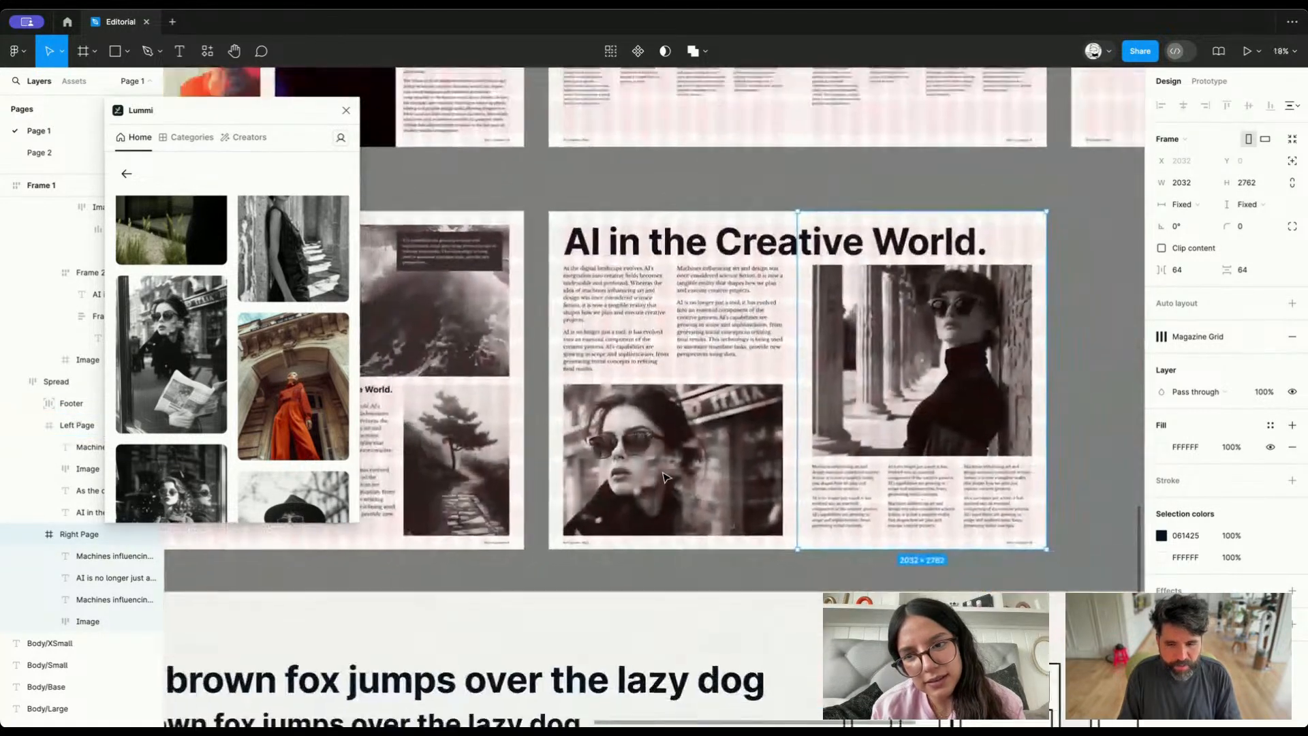
scroll(657, 480, "down", 2)
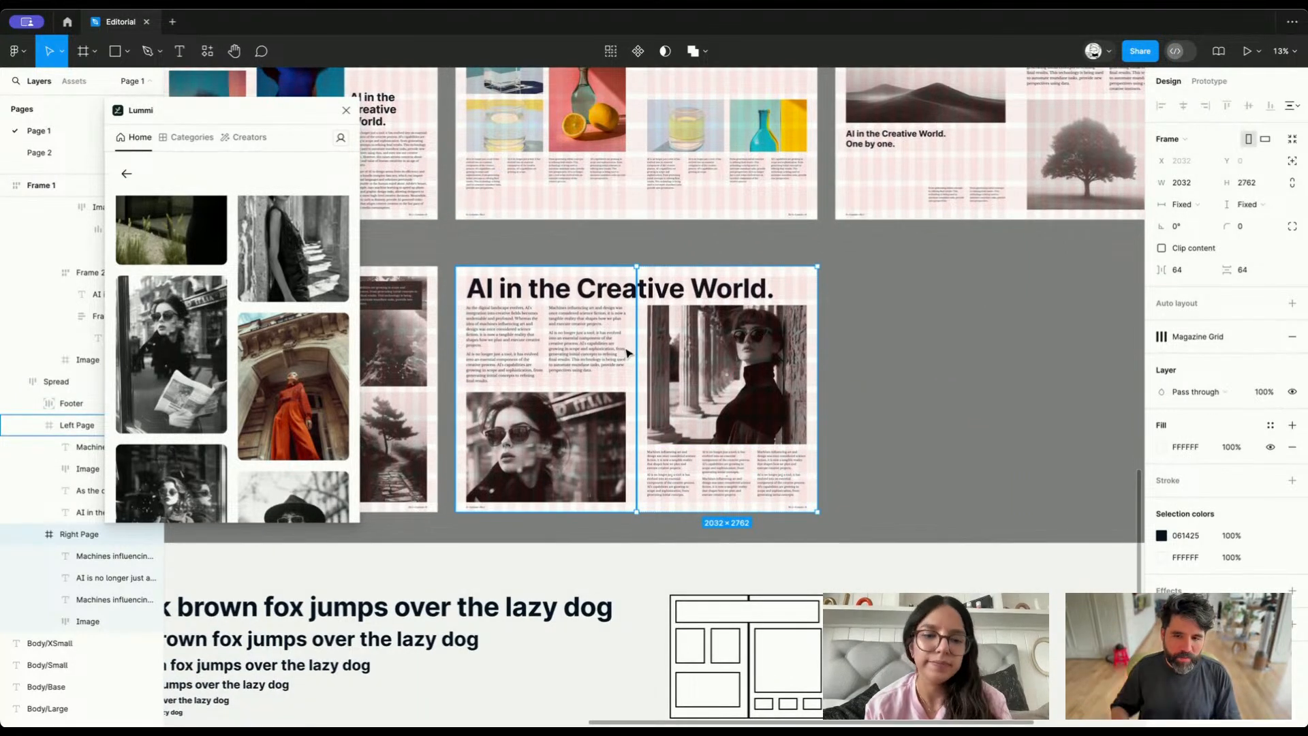
Compare the finished spread with its wireframe and examine the second wireframe's layout of heading, columns and image blocks
left_click(622, 548)
scroll(626, 562, "down", 2)
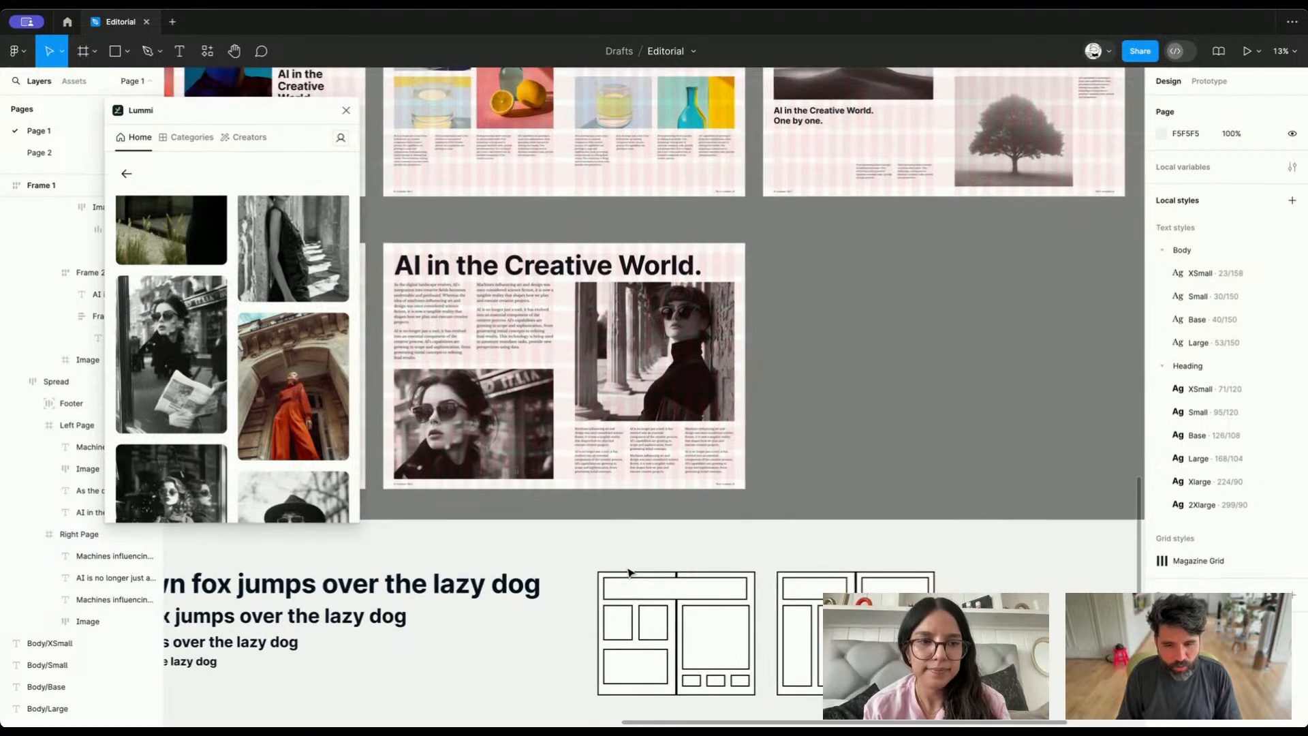
scroll(628, 573, "down", 5)
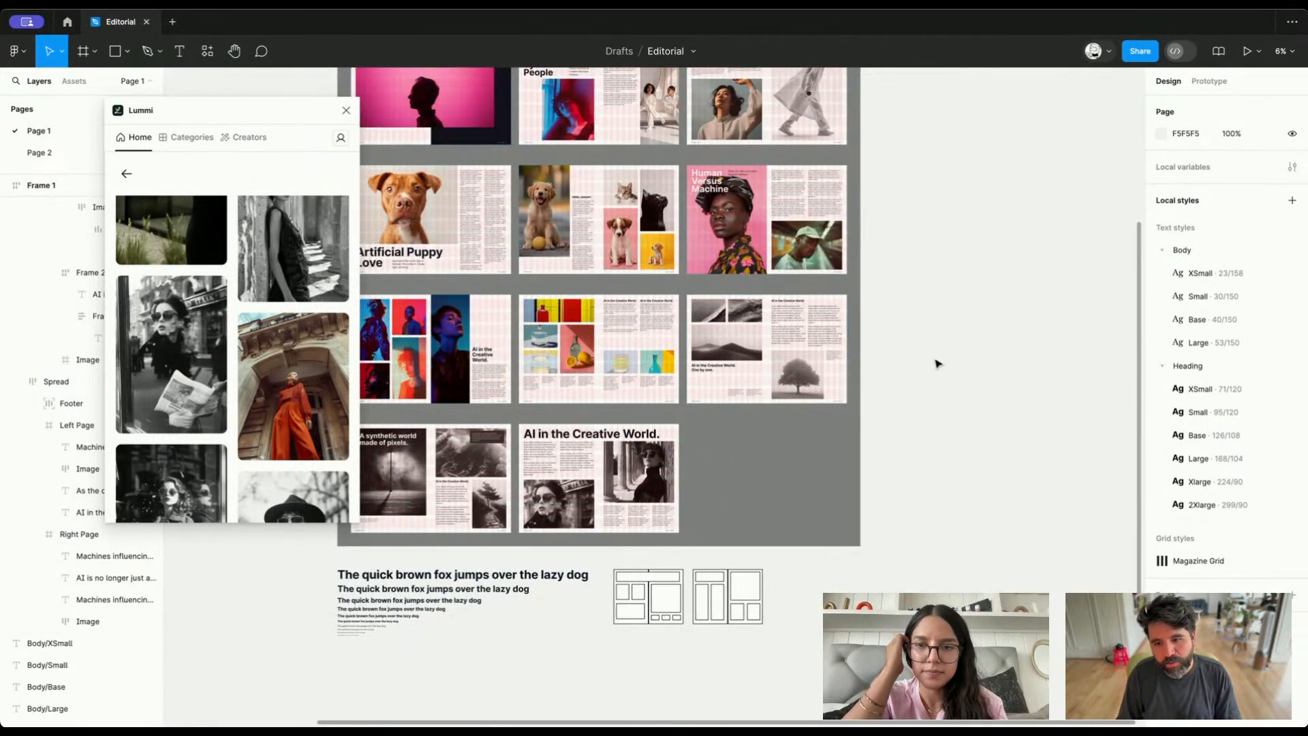
scroll(659, 626, "up", 5)
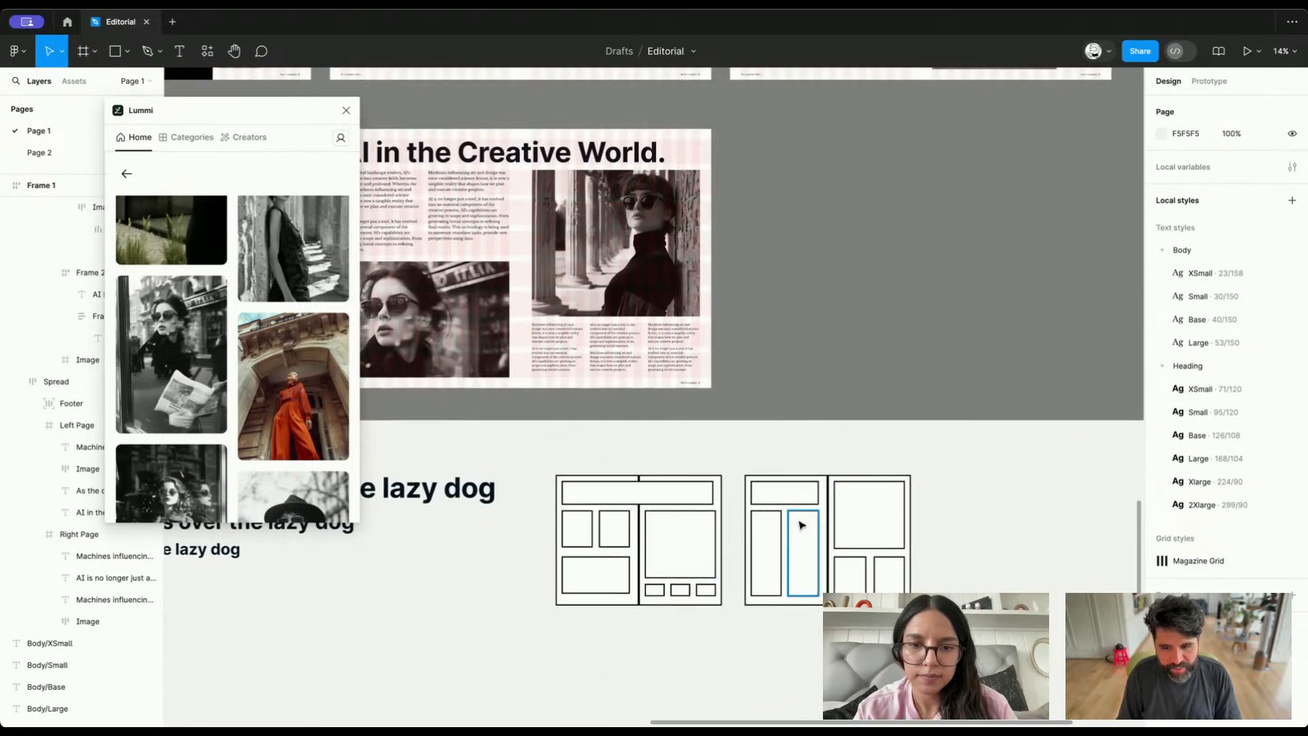
left_click(802, 525)
left_click(1020, 565)
scroll(1020, 566, "left", 1)
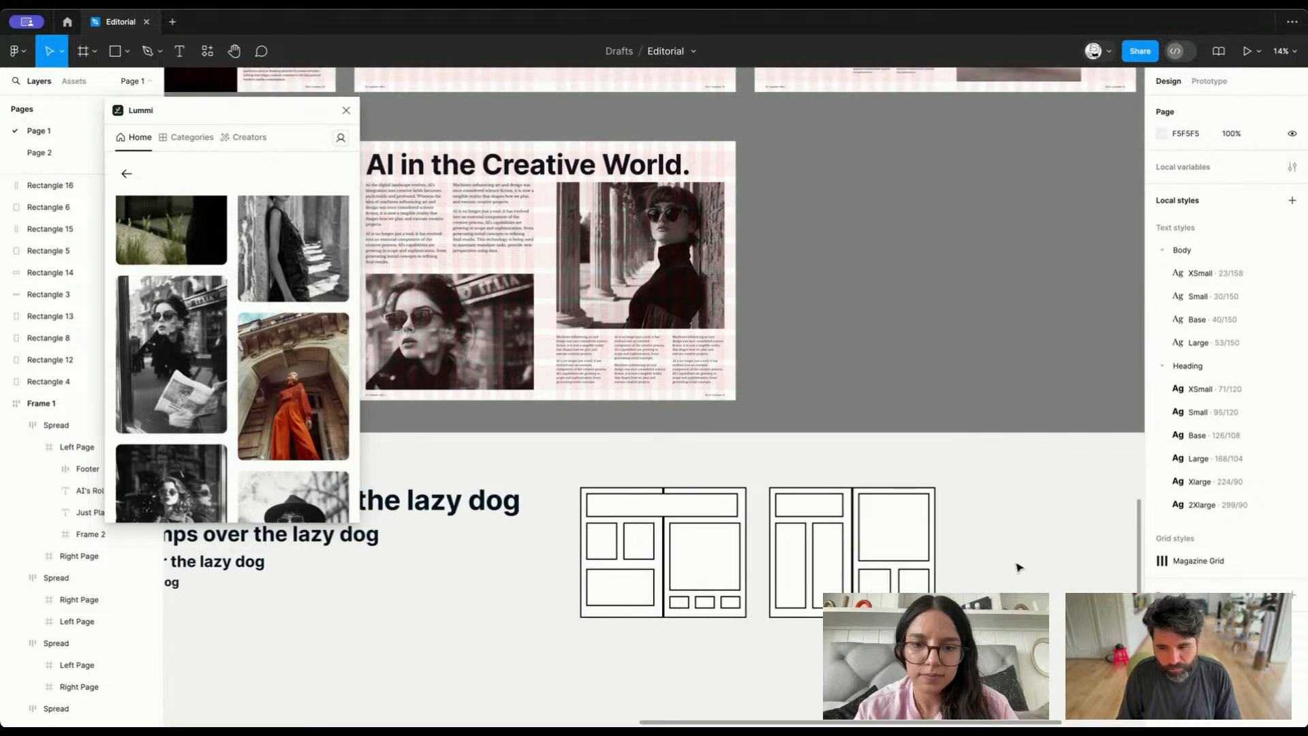
scroll(1020, 566, "left", 1)
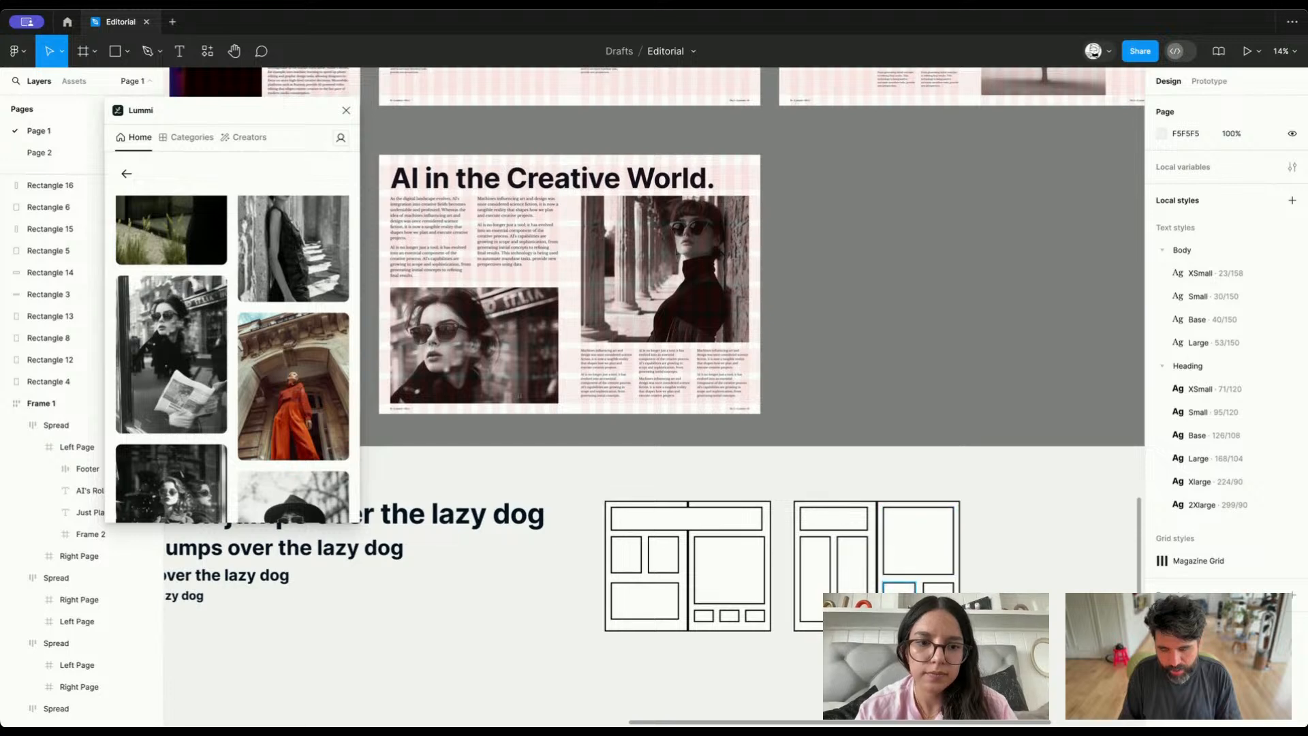
scroll(818, 388, "down", 3)
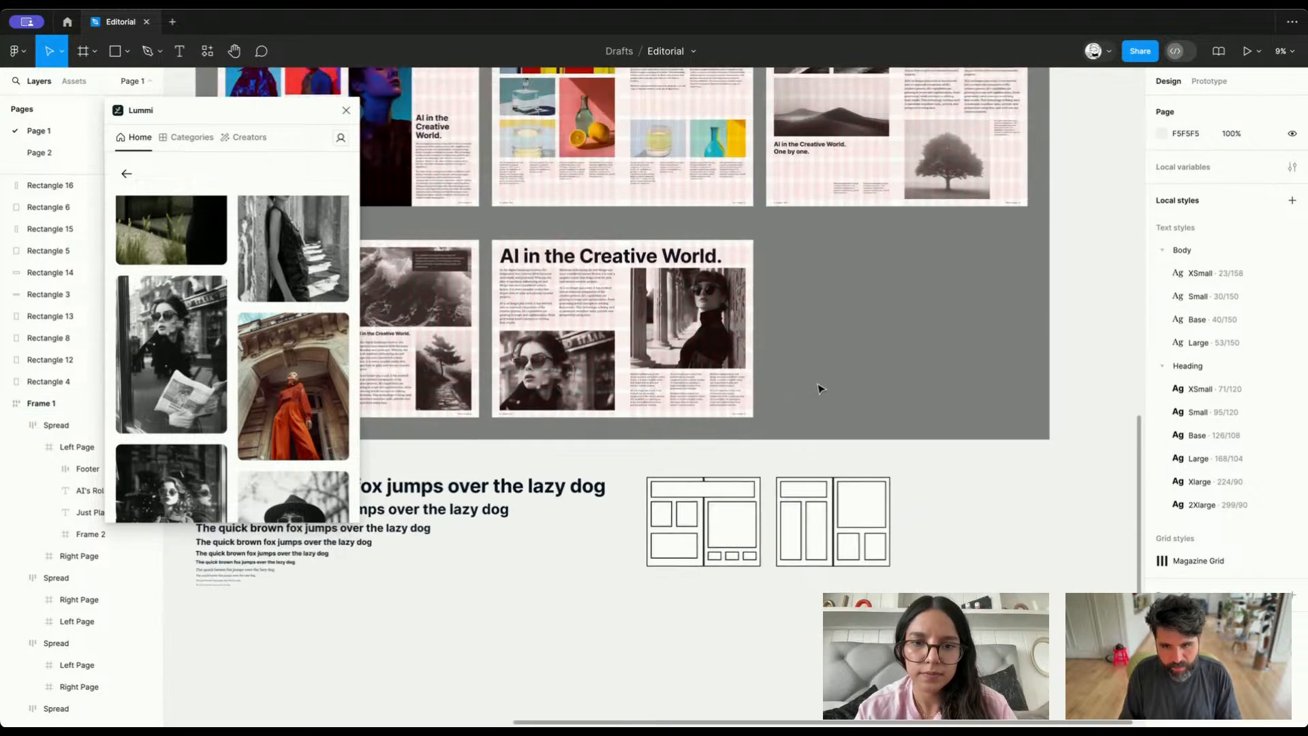
Duplicate the AI in the Creative World spread into the empty place beside the original
left_click(704, 361)
key("ctrl+d")
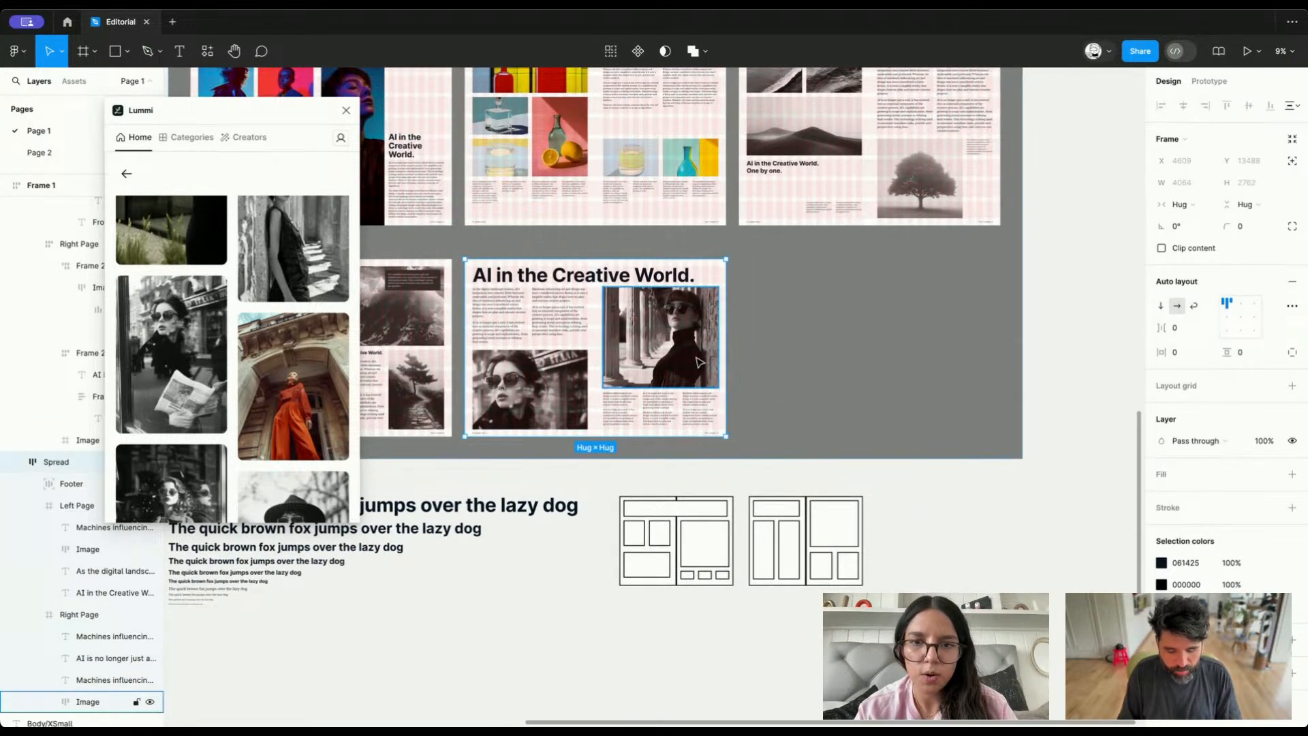
left_click(850, 281, "super")
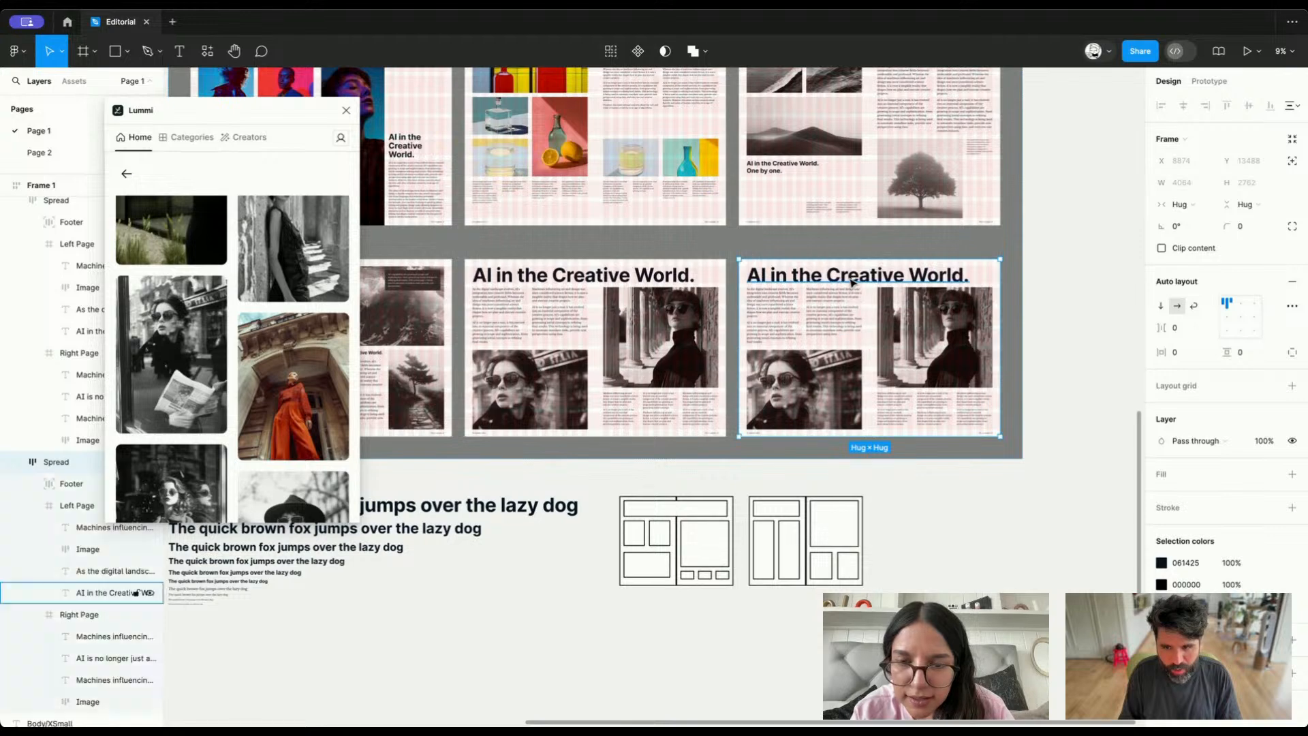
Apply the Heading/Xlarge text style to the duplicated spread's main heading
left_click(1228, 364)
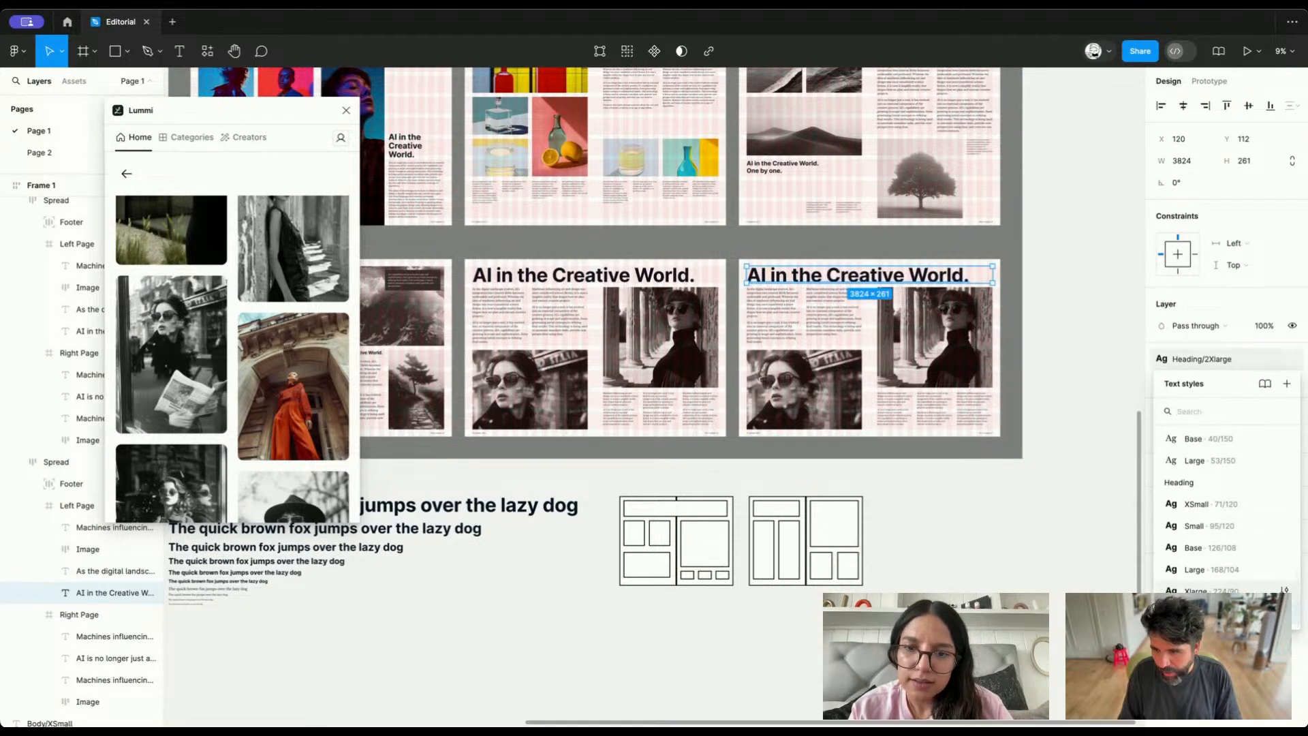
left_click(1217, 590)
scroll(888, 278, "up", 5)
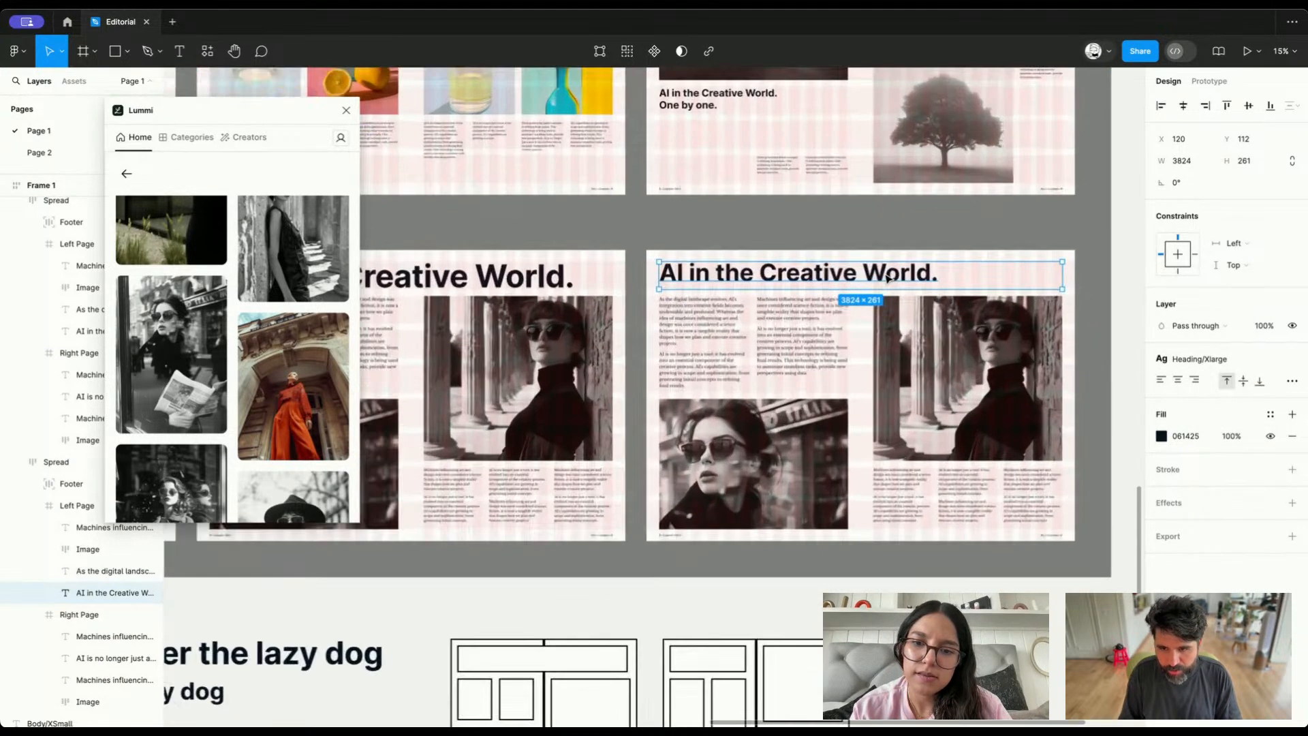
Narrow the heading's text box to the left page's content width, 1792, and set its resizing to auto height
left_click_drag(1063, 274, 839, 274)
scroll(850, 276, "up", 10)
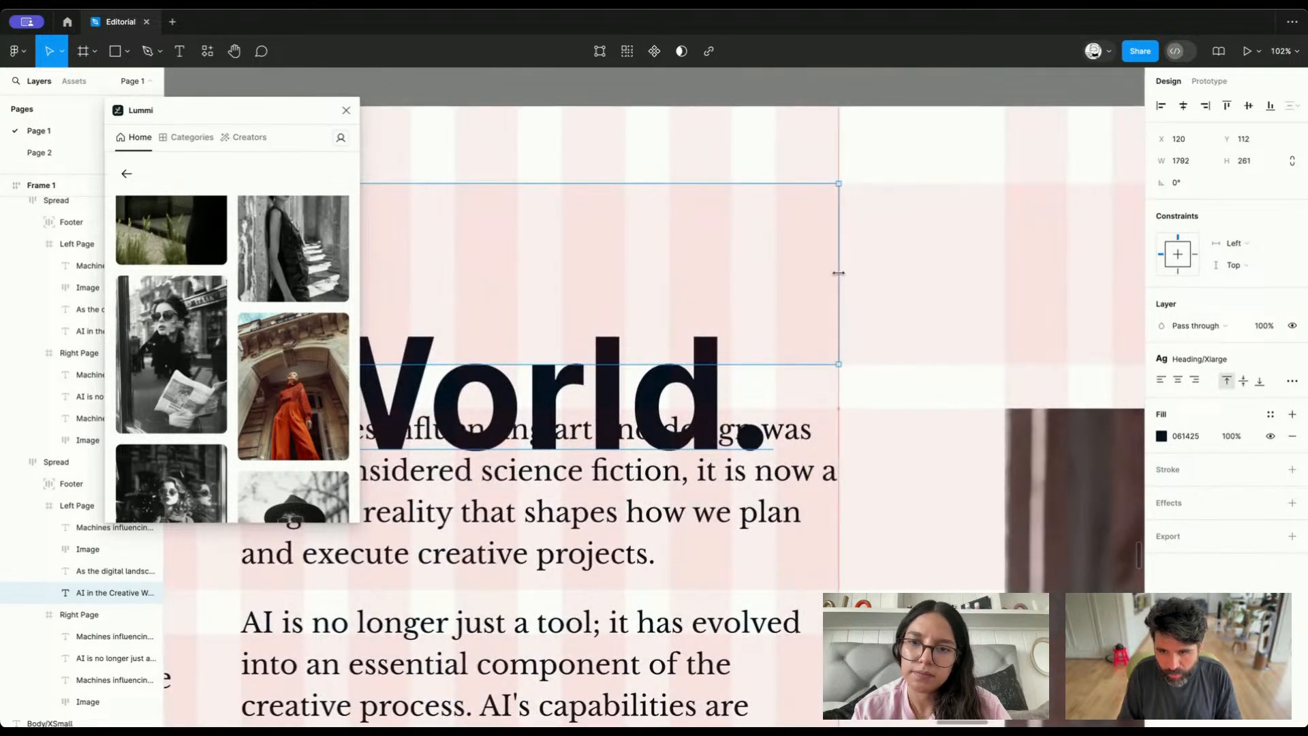
scroll(836, 273, "down", 3)
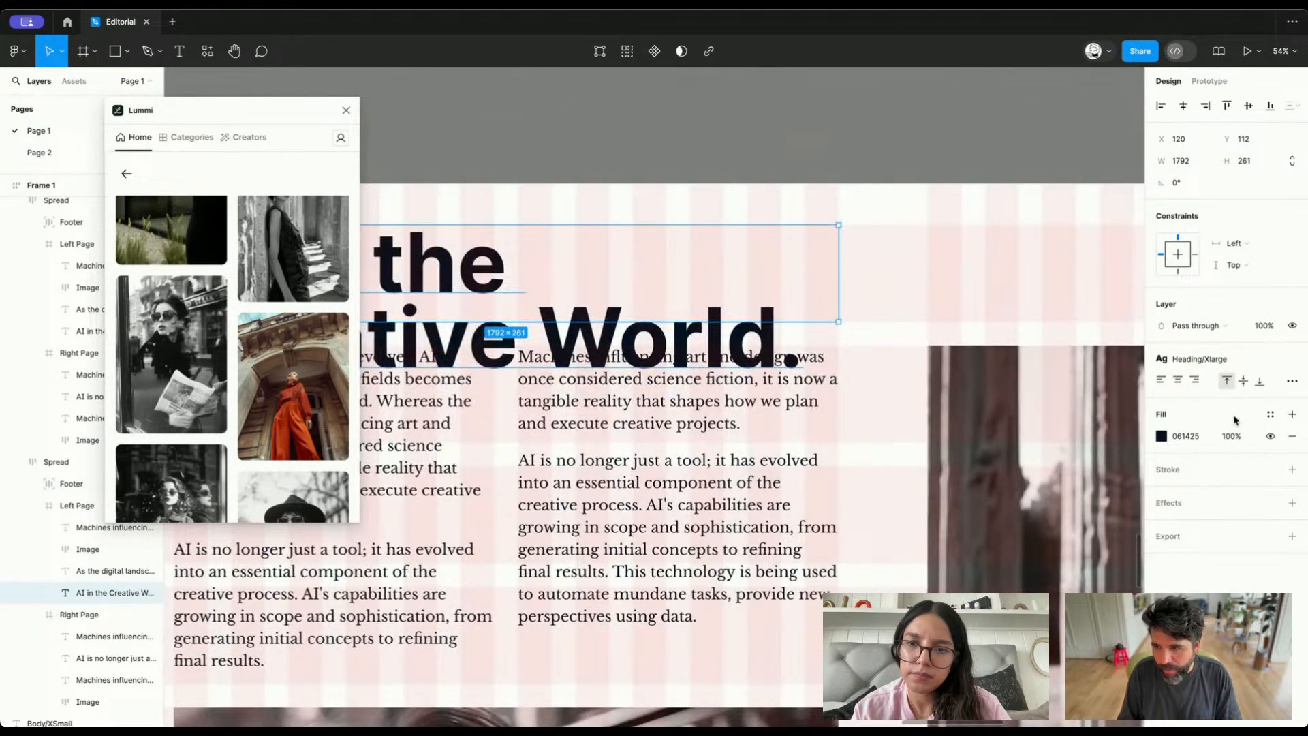
left_click(1293, 381)
left_click(1293, 381)
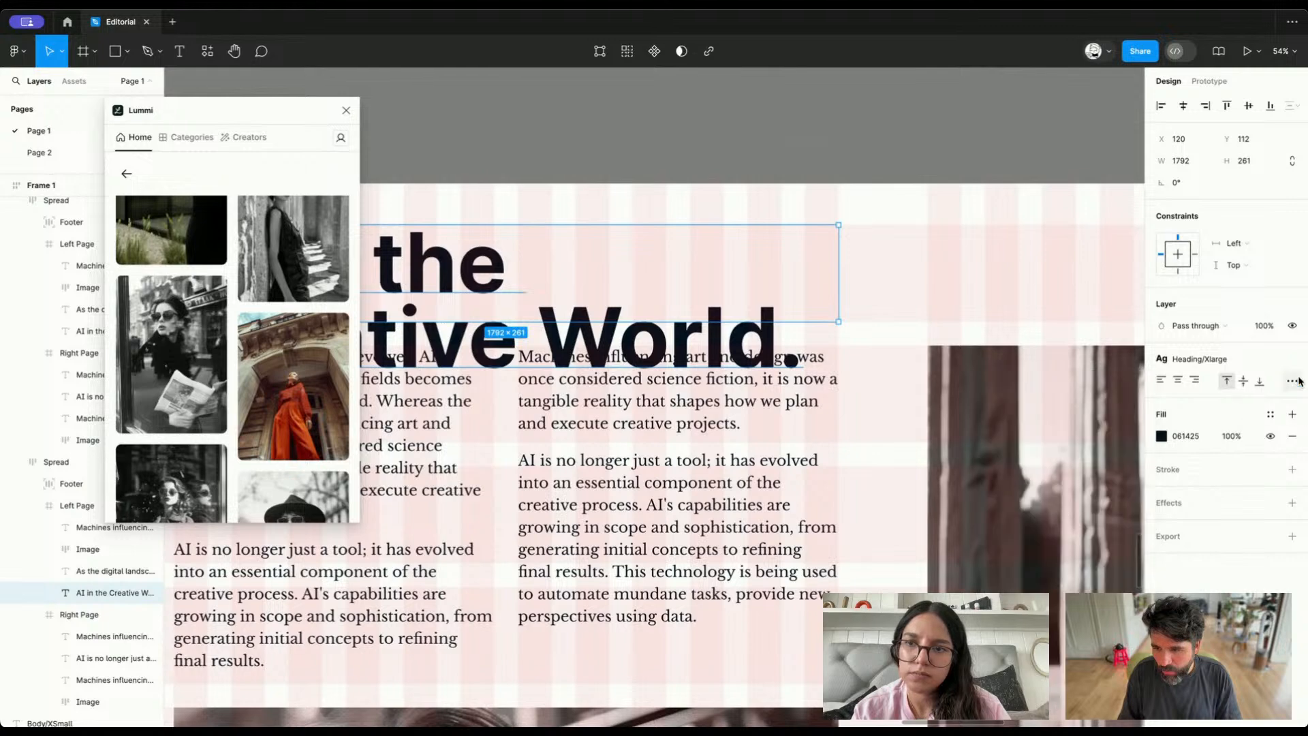
left_click(1293, 381)
left_click(1112, 496)
Delete the sunglasses photo from the duplicated spread's left page, following the second wireframe
scroll(694, 450, "down", 3)
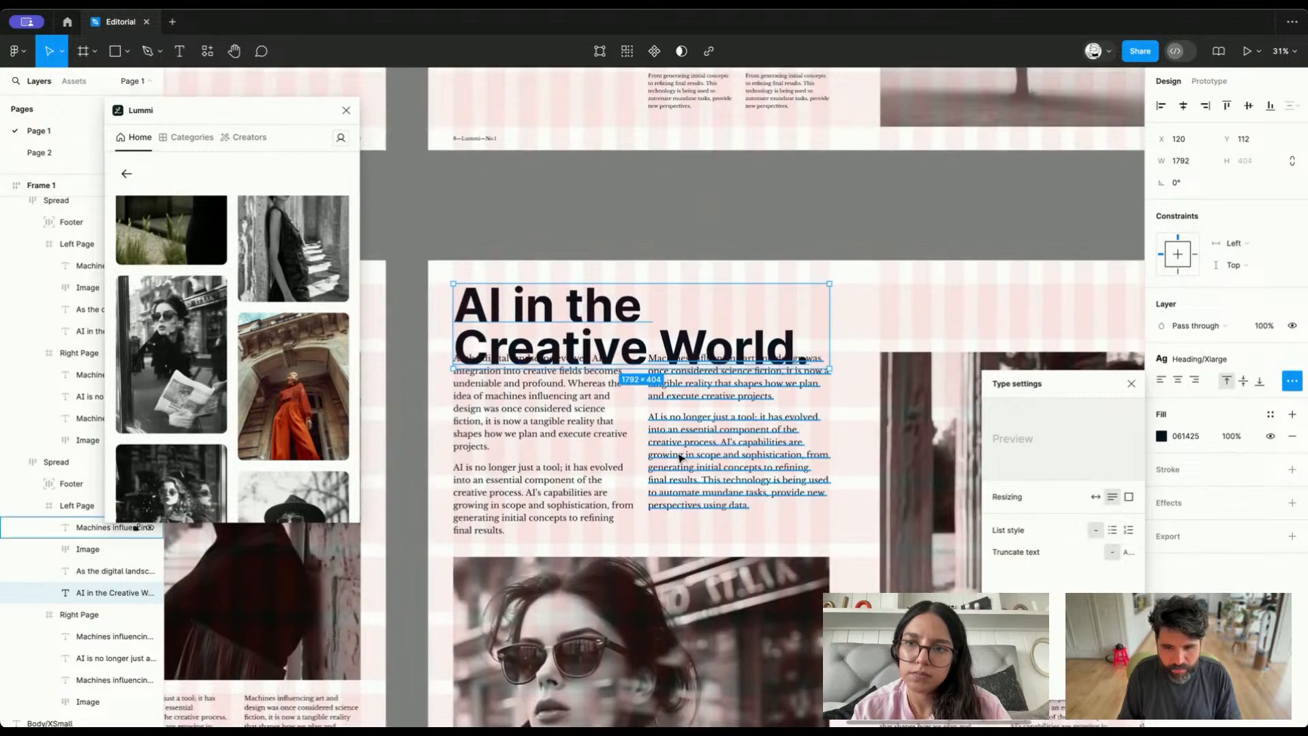
scroll(694, 450, "down", 10)
scroll(694, 450, "down", 3)
scroll(692, 450, "left", 2)
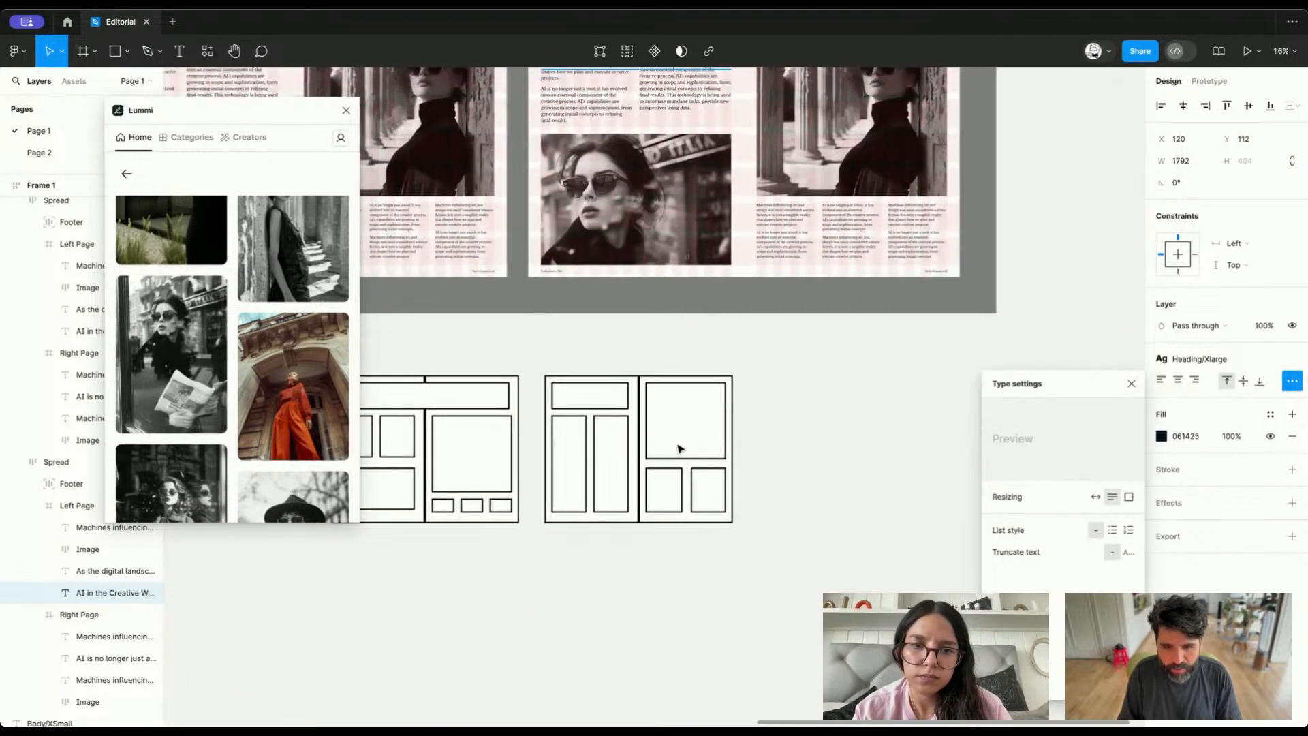
scroll(632, 379, "up", 4)
left_click(619, 411)
key("Delete")
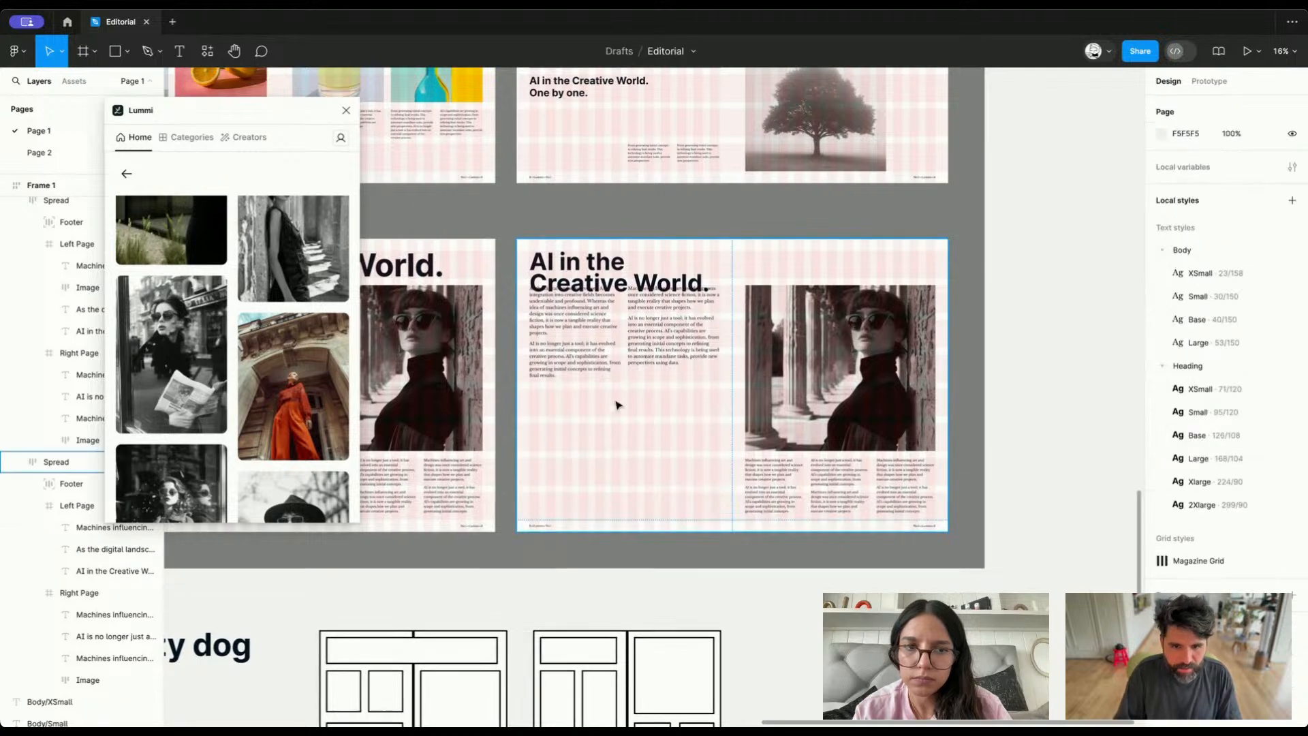
Resize both left-page body text columns to start at Y 763 and reach the bottom of the grid, 1887 high
left_click(609, 358, "super")
left_click(664, 346, "shift")
scroll(664, 346, "up", 5)
left_click_drag(652, 301, 611, 624)
scroll(648, 374, "down", 3)
scroll(611, 624, "up", 2)
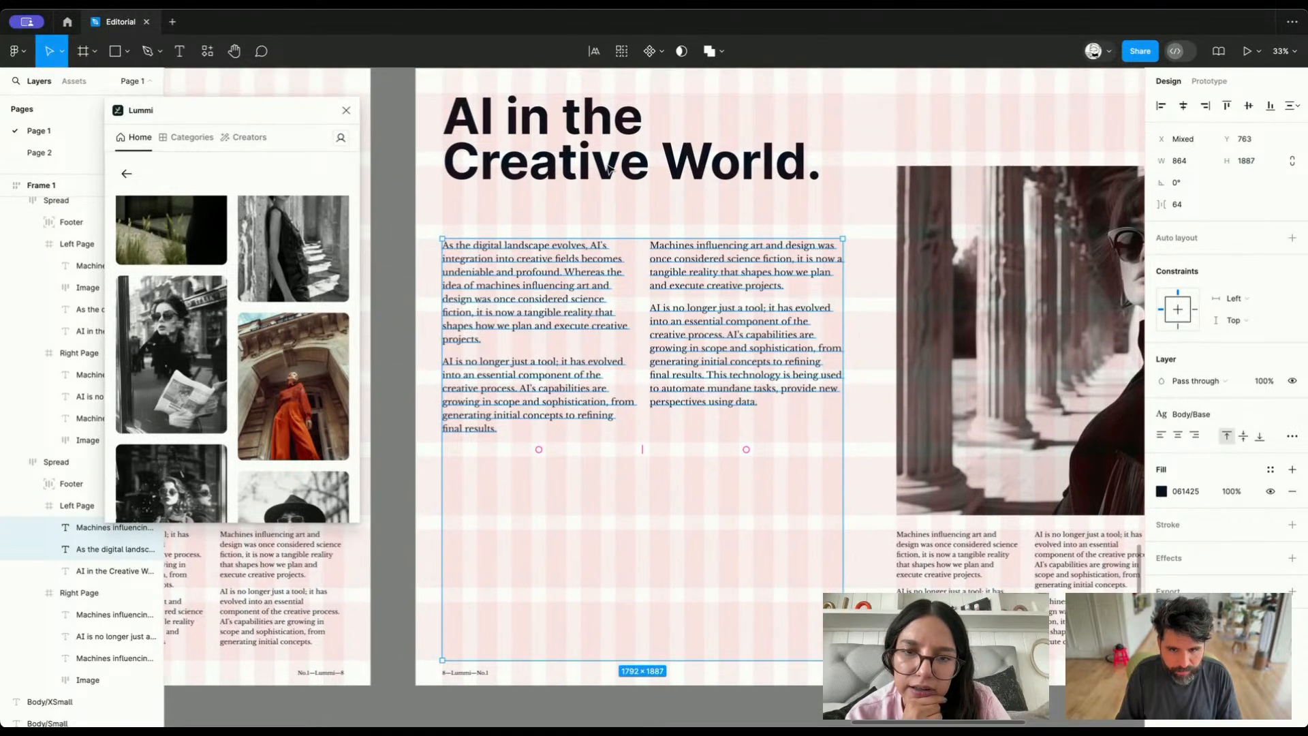
Apply the Heading/2Xlarge text style to the left page's heading
left_click(604, 151)
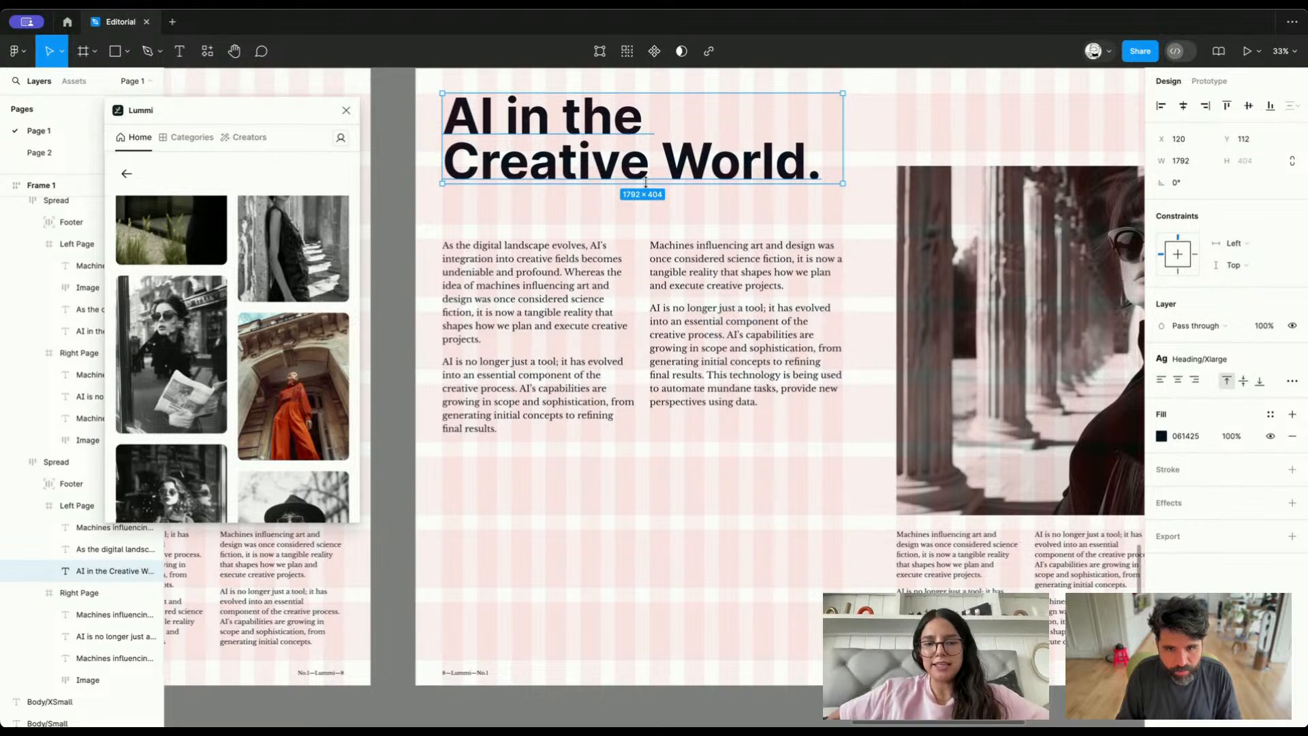
left_click(1200, 359)
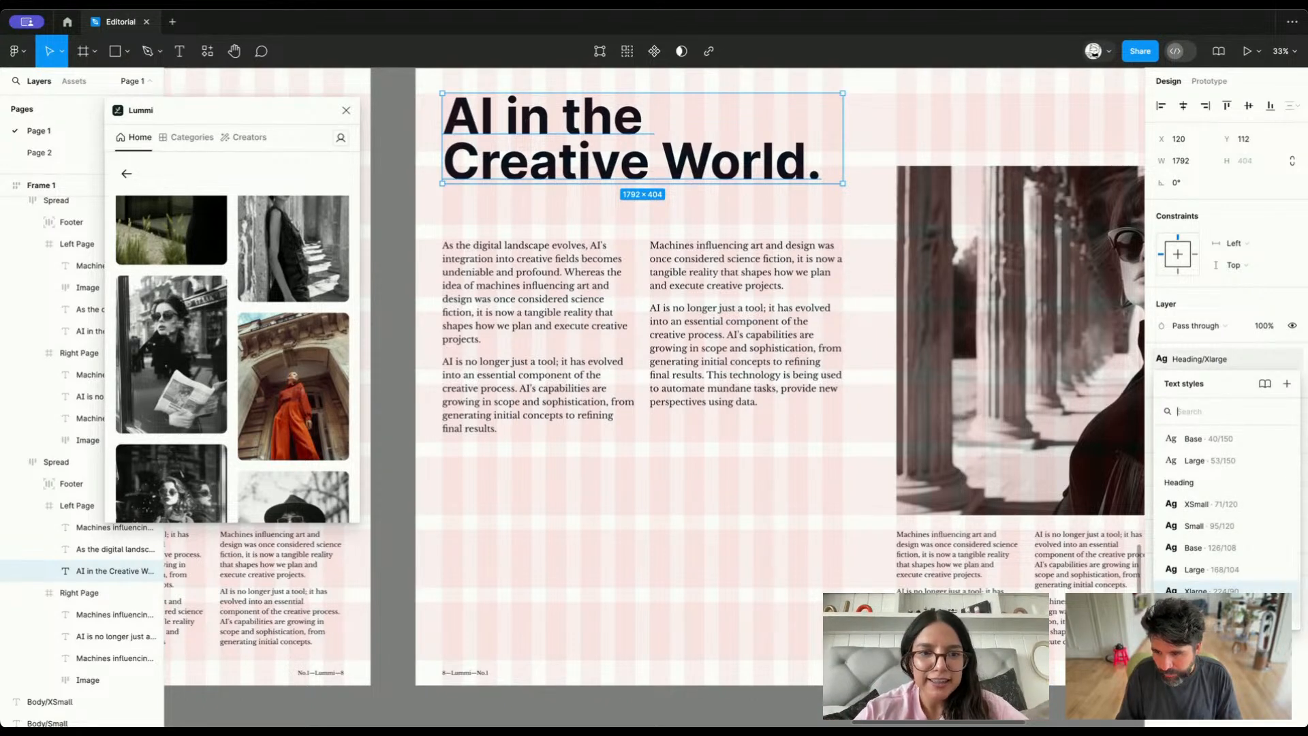
left_click(1207, 613)
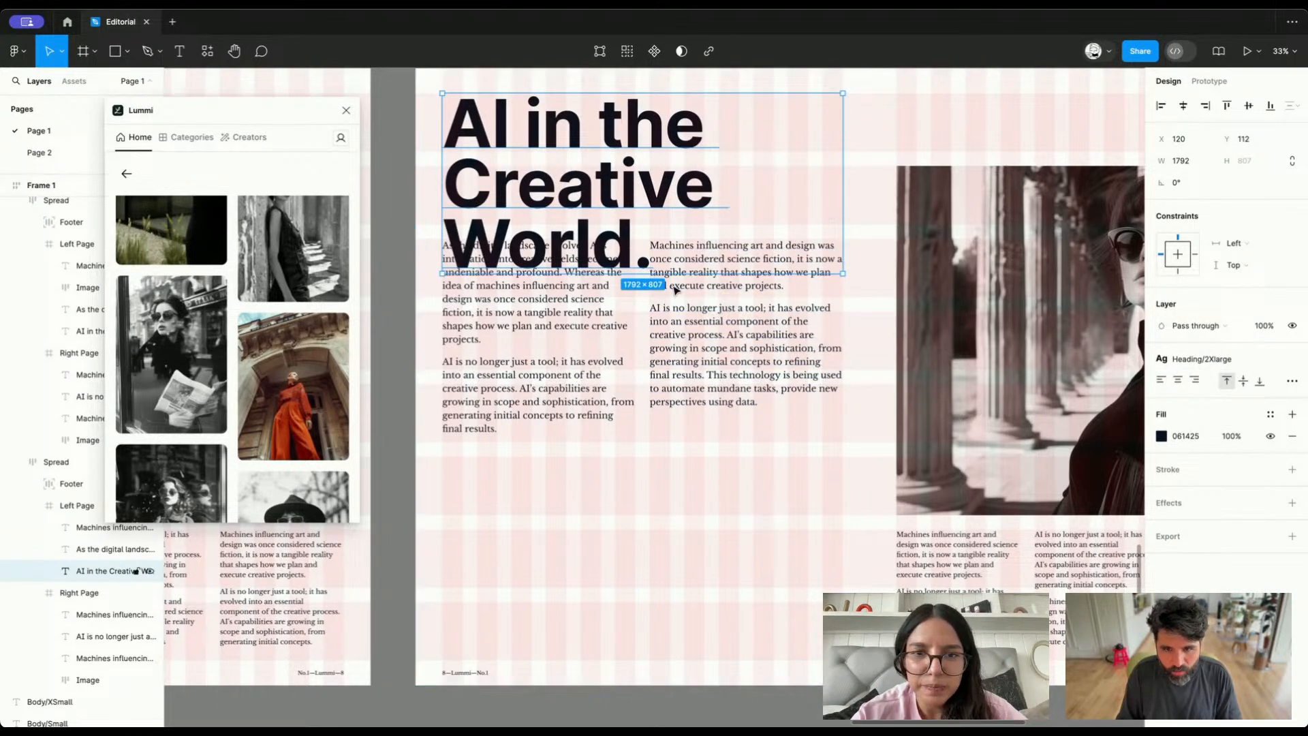
Lower the top edge of both body text columns to Y 1088, clear of the heading, making them 1562 high
left_click(573, 351)
left_click(576, 316)
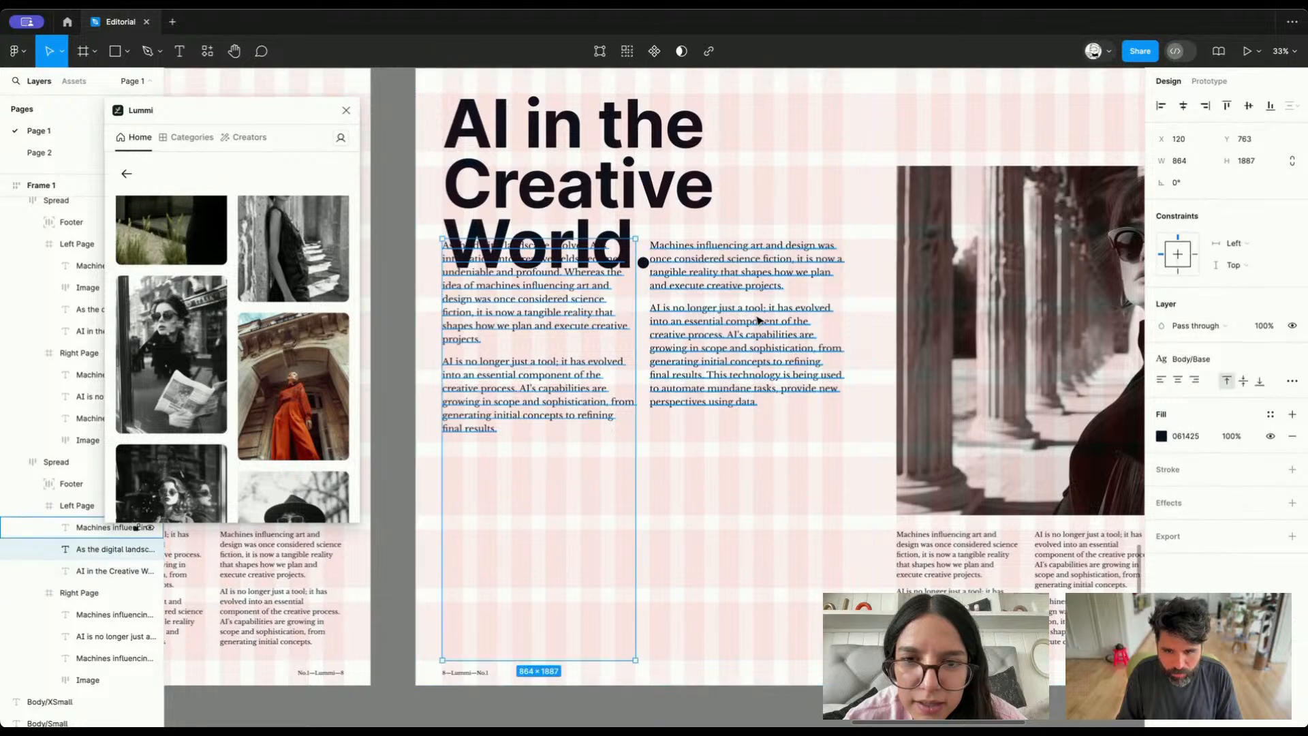
left_click(759, 320, "shift")
left_click_drag(665, 238, 661, 311)
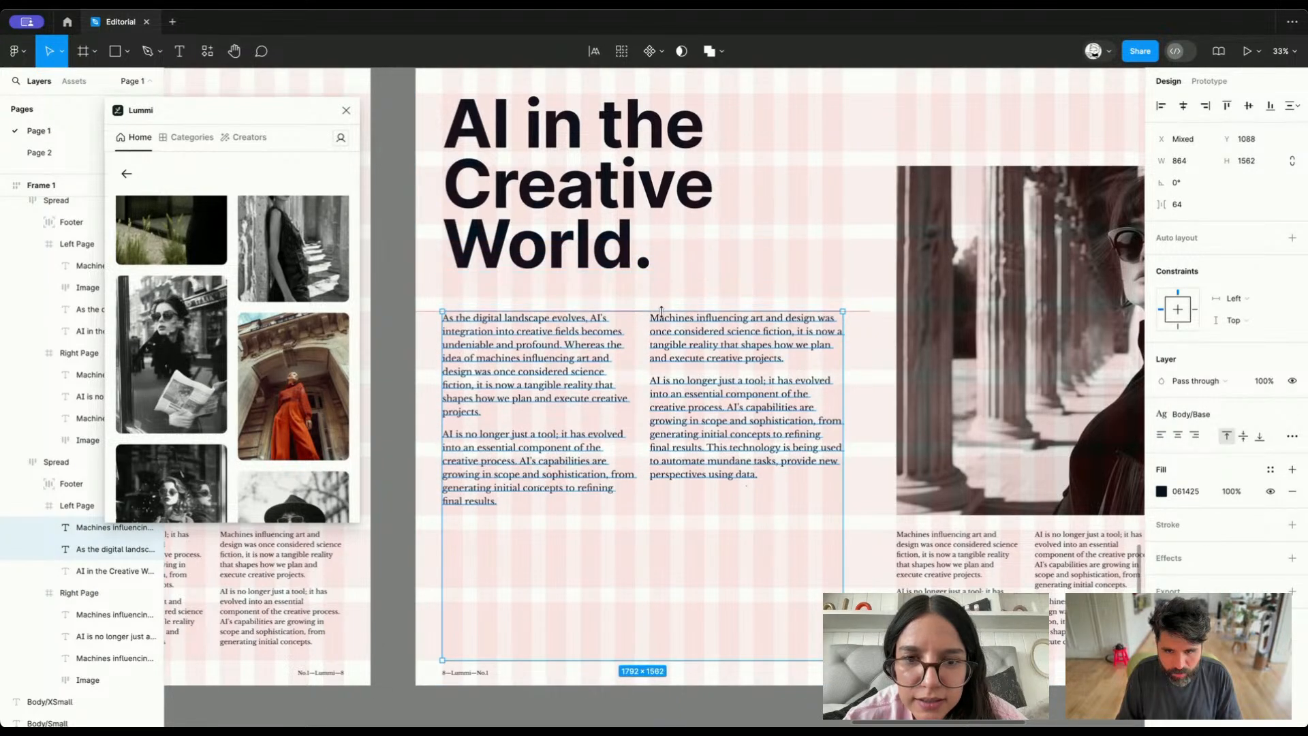
Examine the enlarged heading and the two text columns on the left page, and compare the spread with its wireframe
left_click(137, 571)
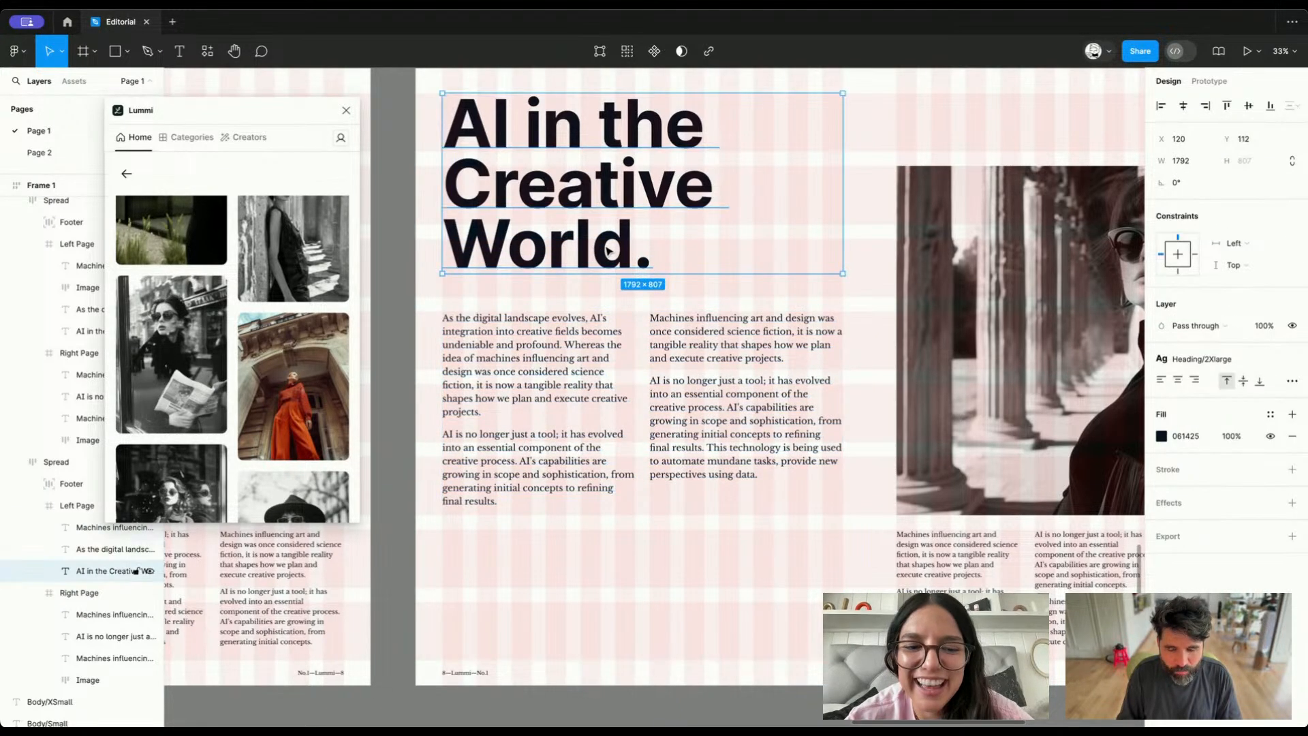
scroll(609, 251, "down", 5)
scroll(575, 326, "up", 6)
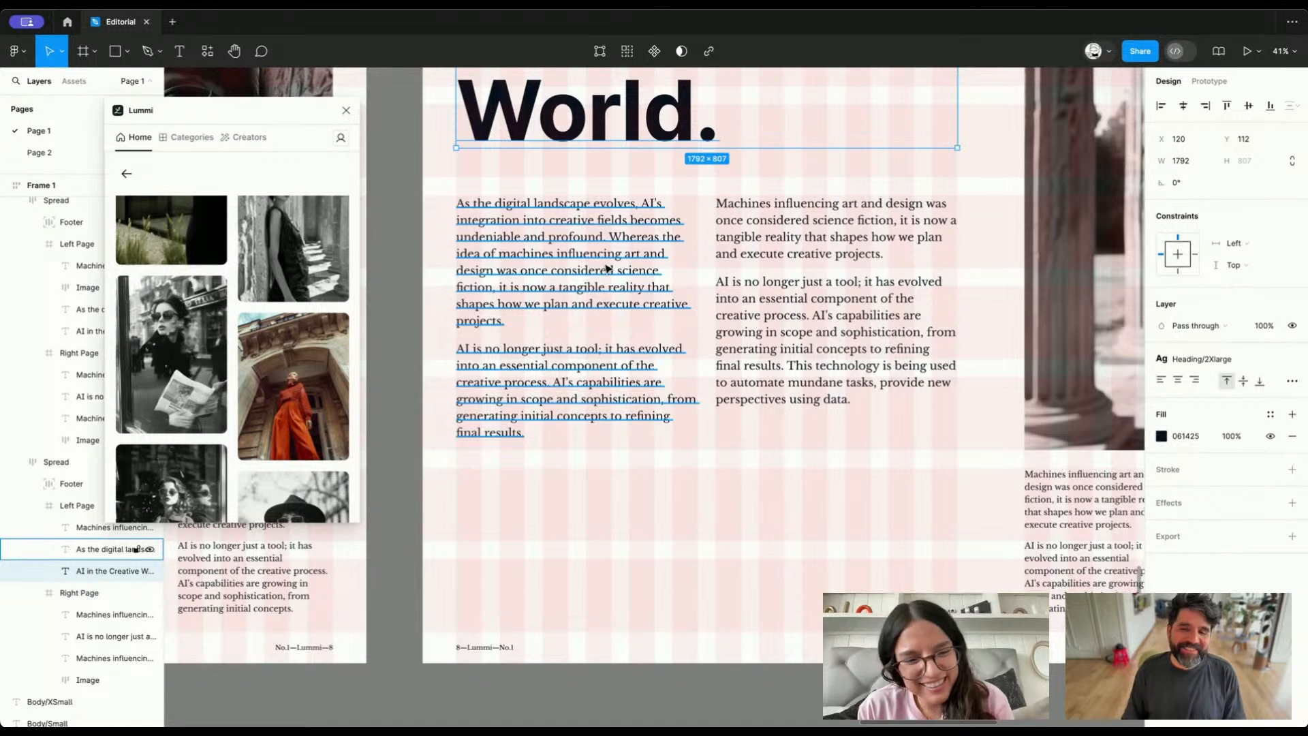
scroll(608, 268, "down", 3)
left_click_drag(608, 269, 557, 398)
left_click(562, 371)
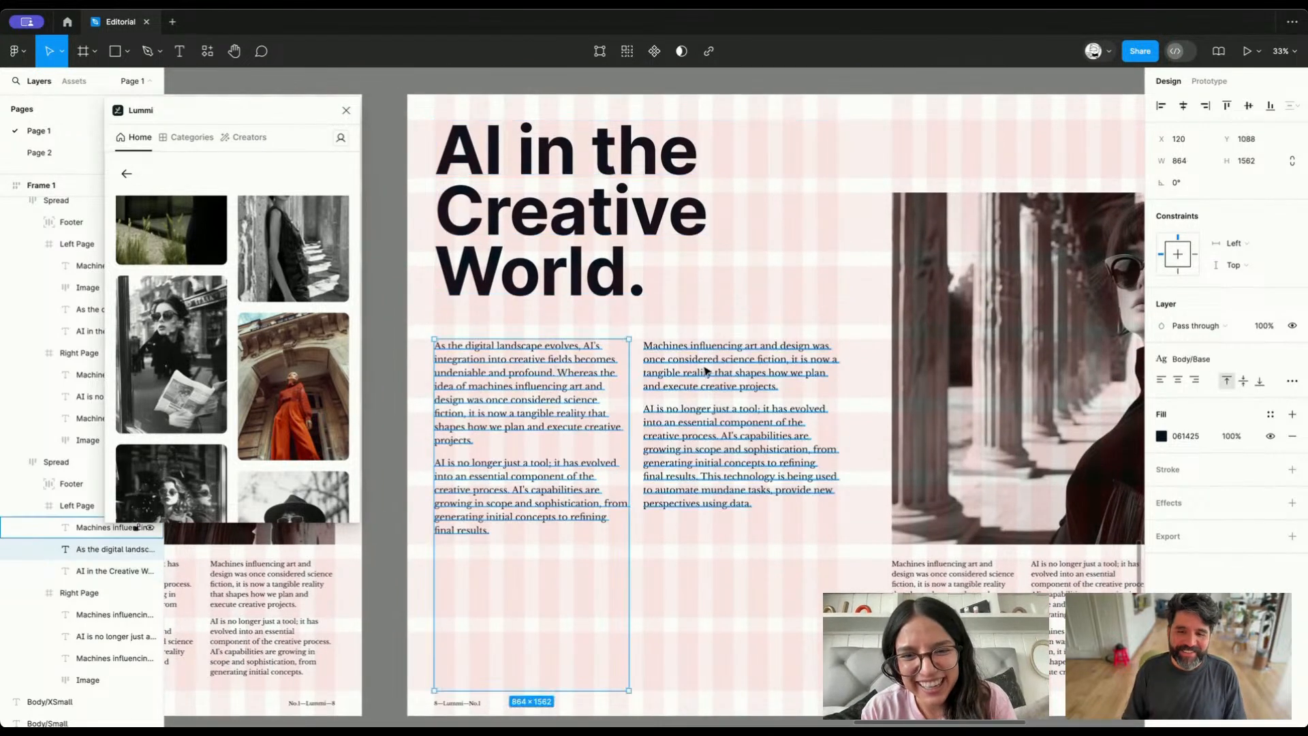
left_click(706, 371, "shift")
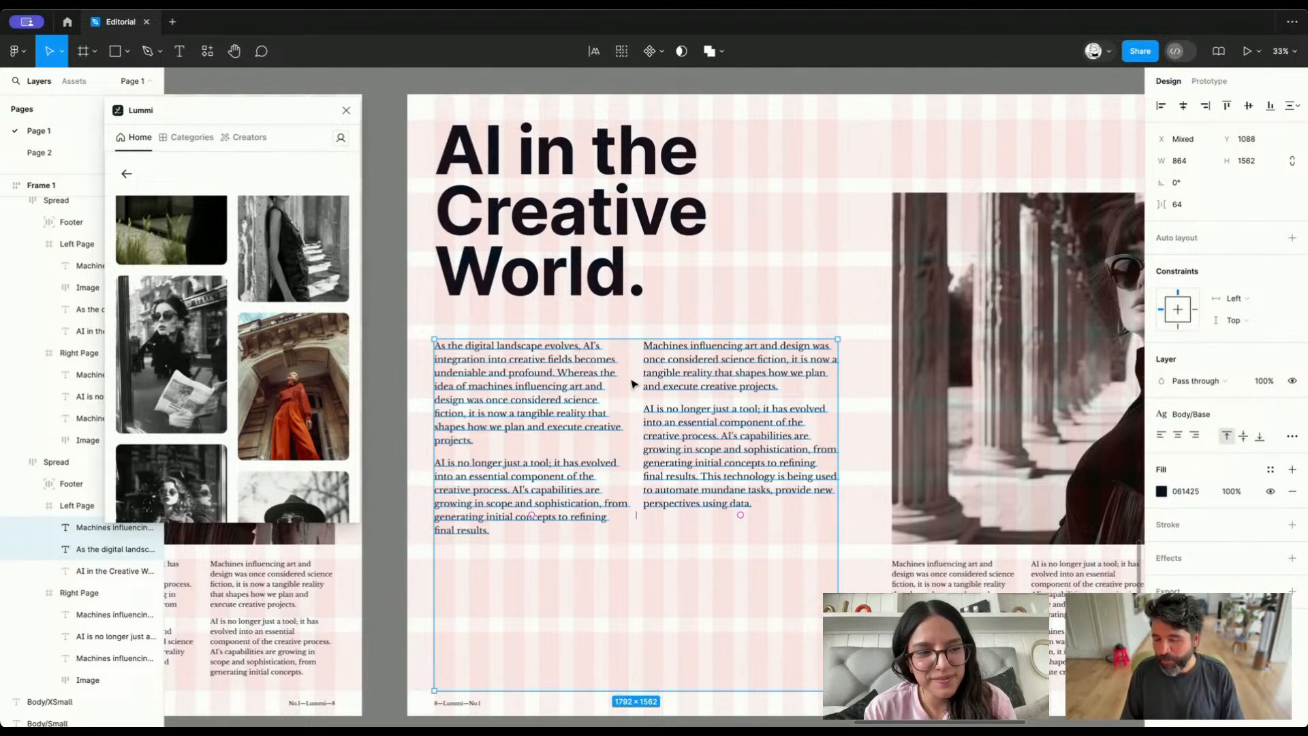
scroll(668, 397, "right", 2)
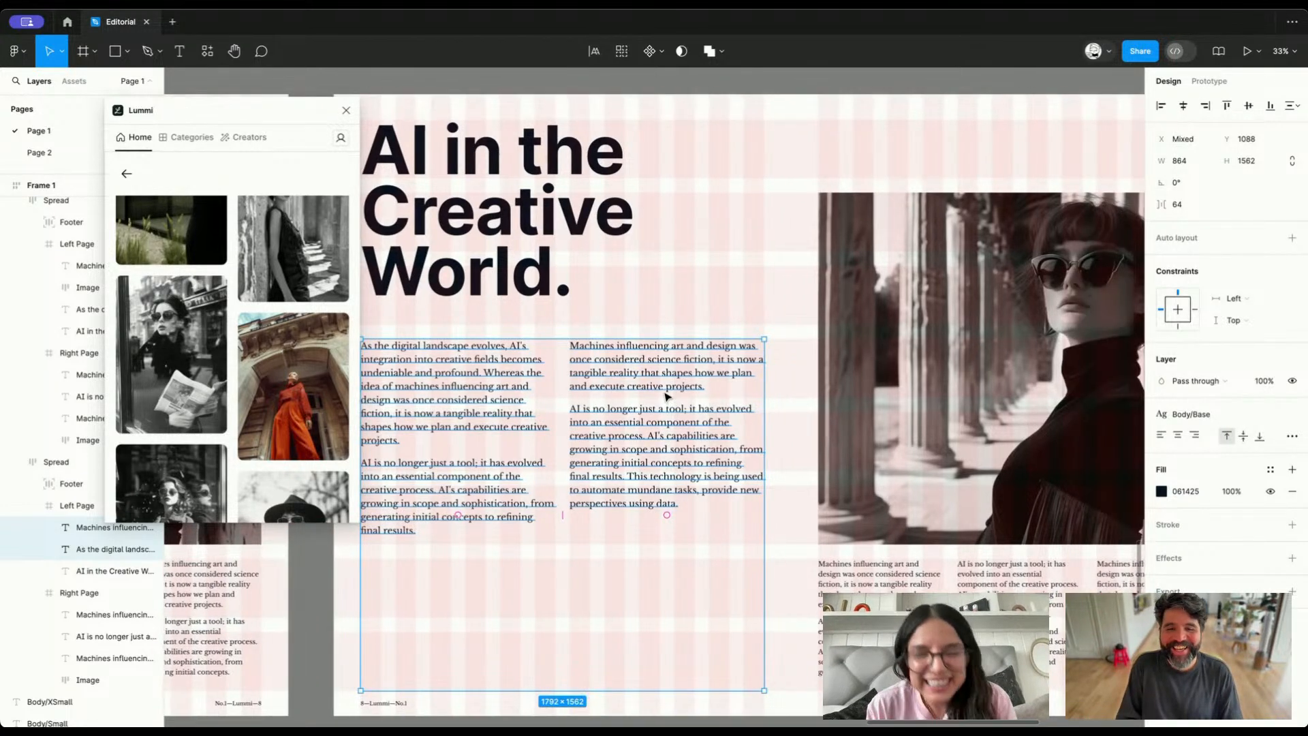
scroll(668, 397, "left", 3)
left_click(623, 292)
double_click(621, 289)
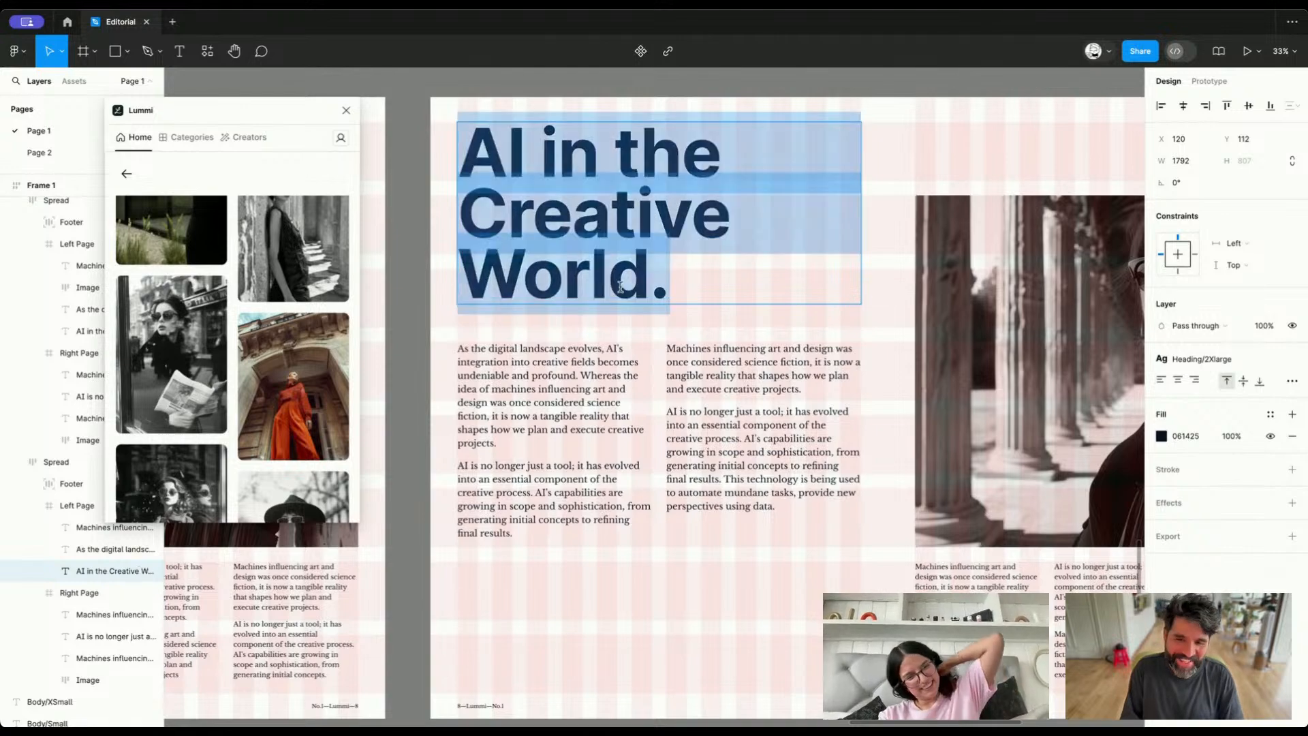
key("Escape")
scroll(716, 157, "down", 6)
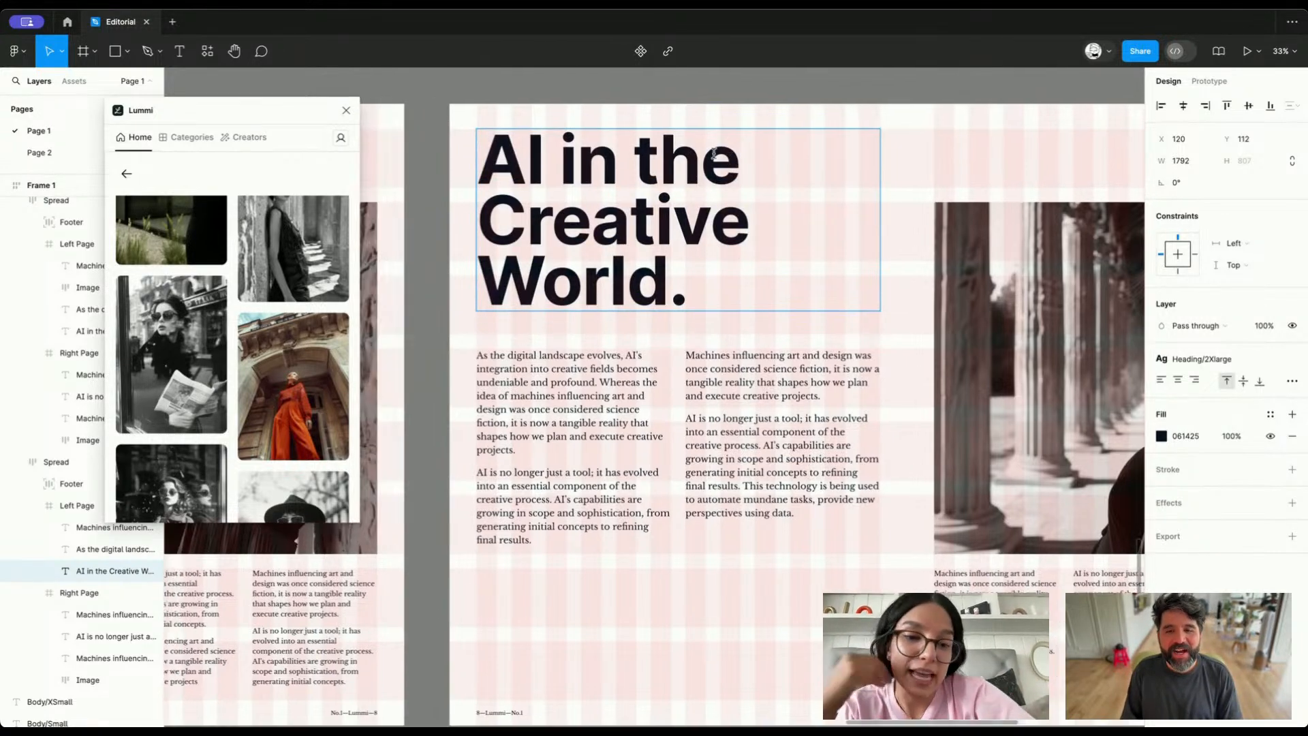
scroll(714, 154, "up", 1)
key("Escape")
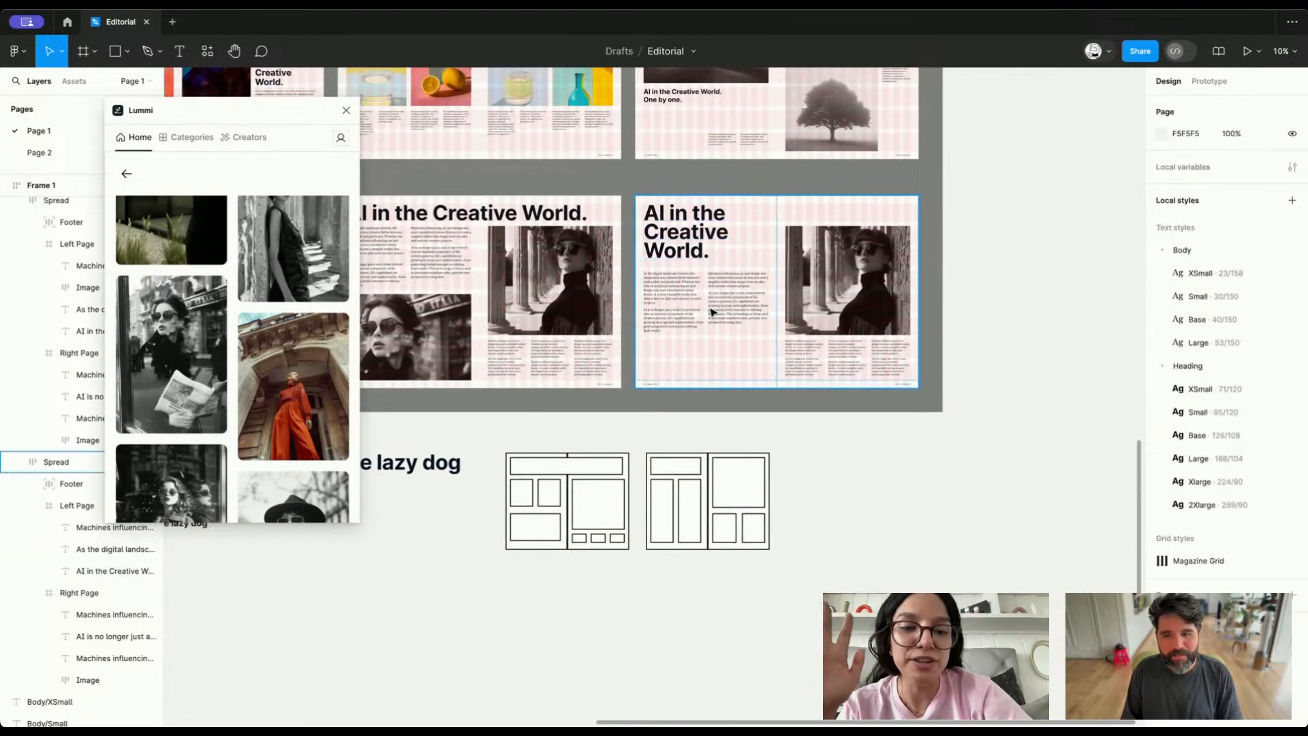
Extend the heading's text box down to a height of 912 and align its text to the bottom
scroll(708, 228, "up", 5)
left_click(646, 321)
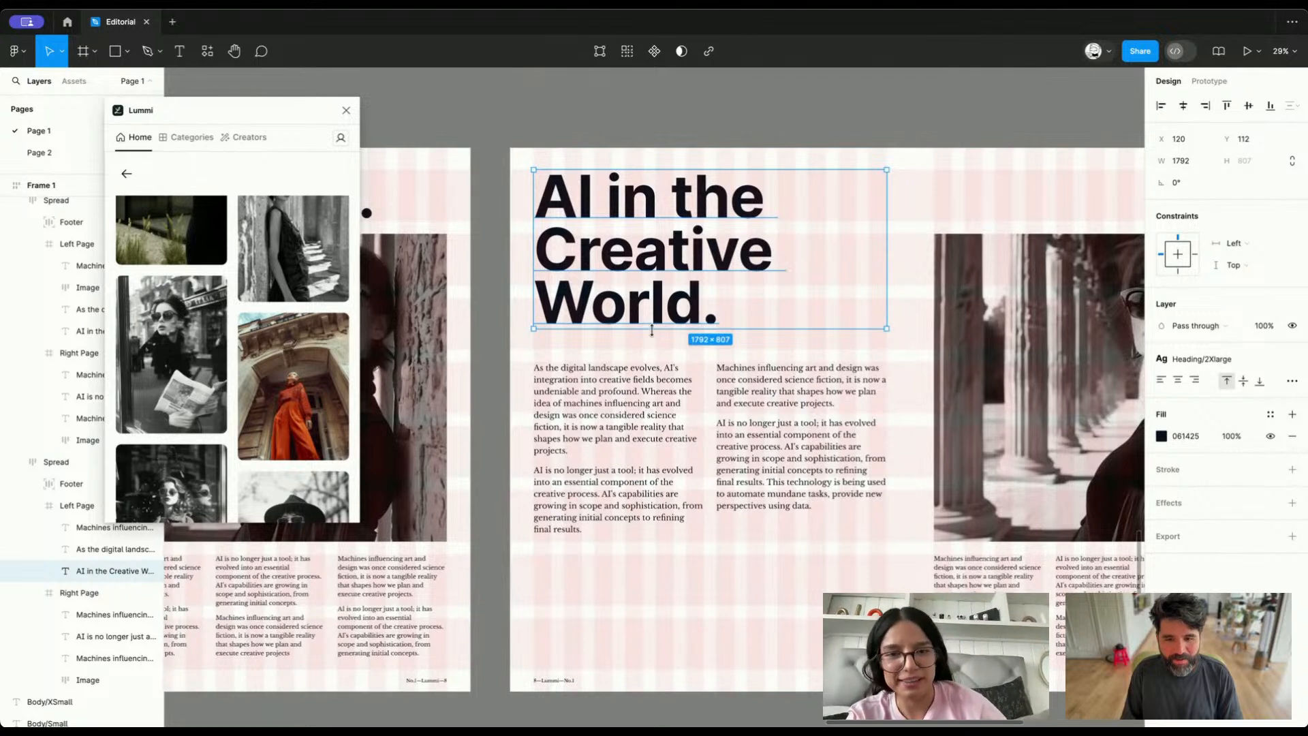
left_click_drag(652, 331, 651, 351)
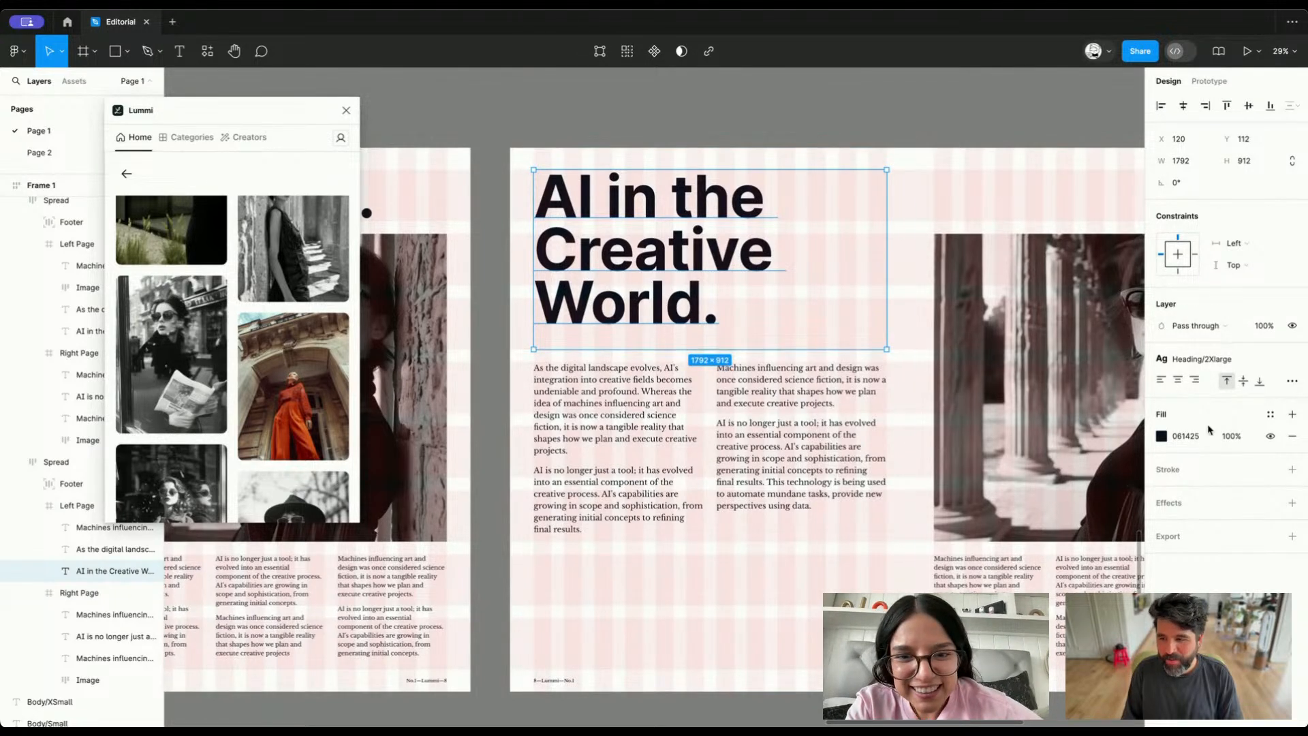
left_click(1261, 385)
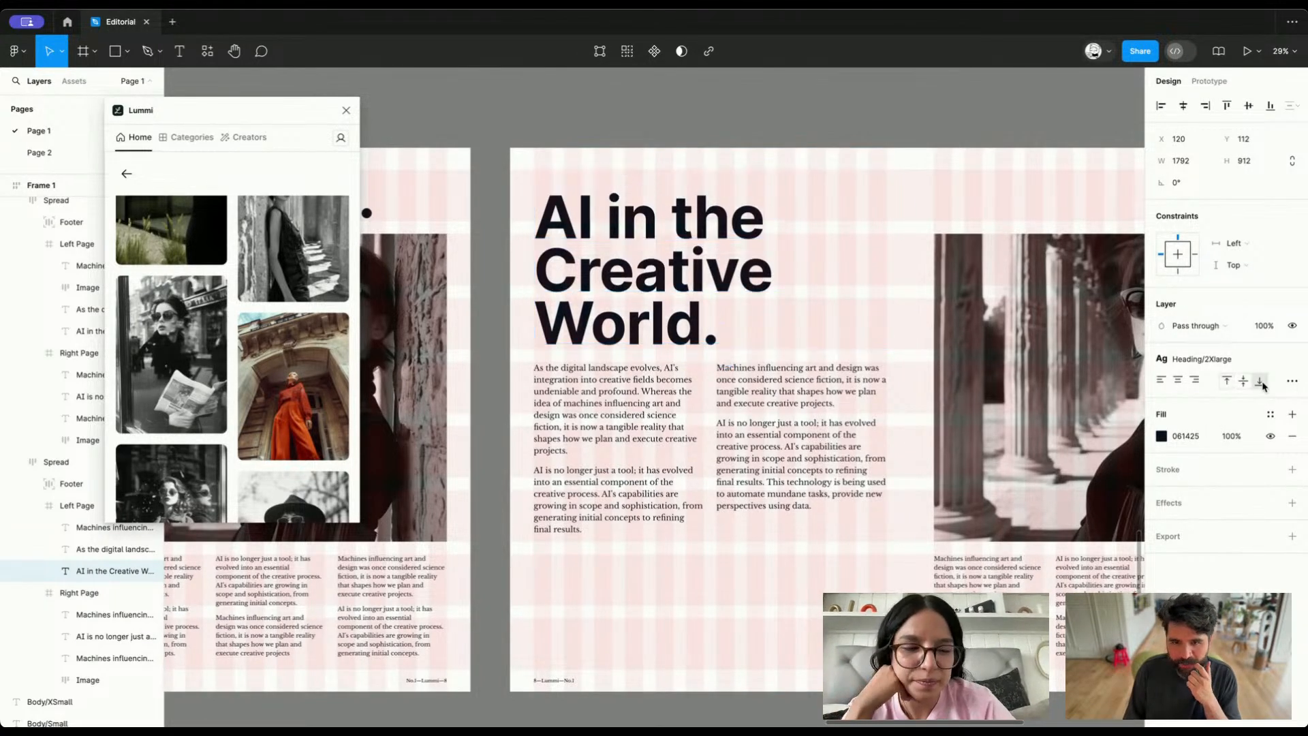
scroll(682, 116, "left", 2)
left_click(681, 116)
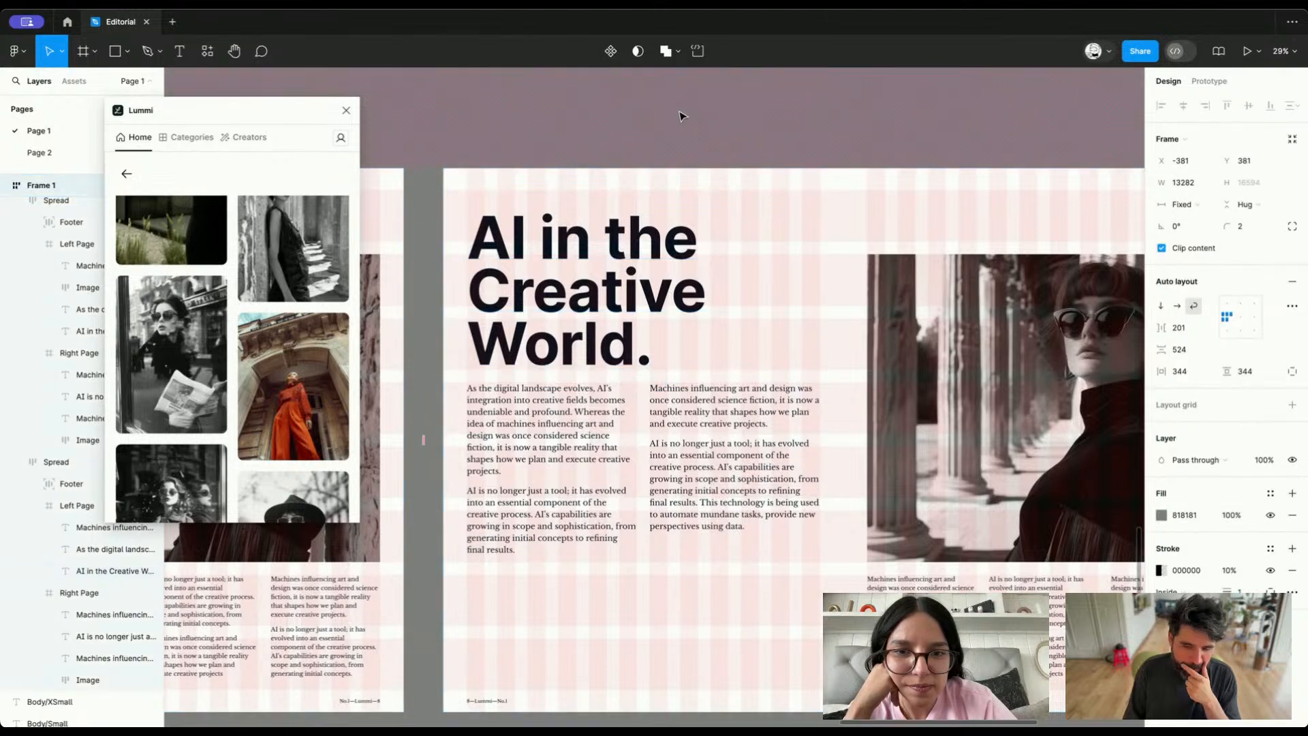
Append a copy of the second column's text to the first column and delete the overflow after "final results."
scroll(682, 116, "down", 3)
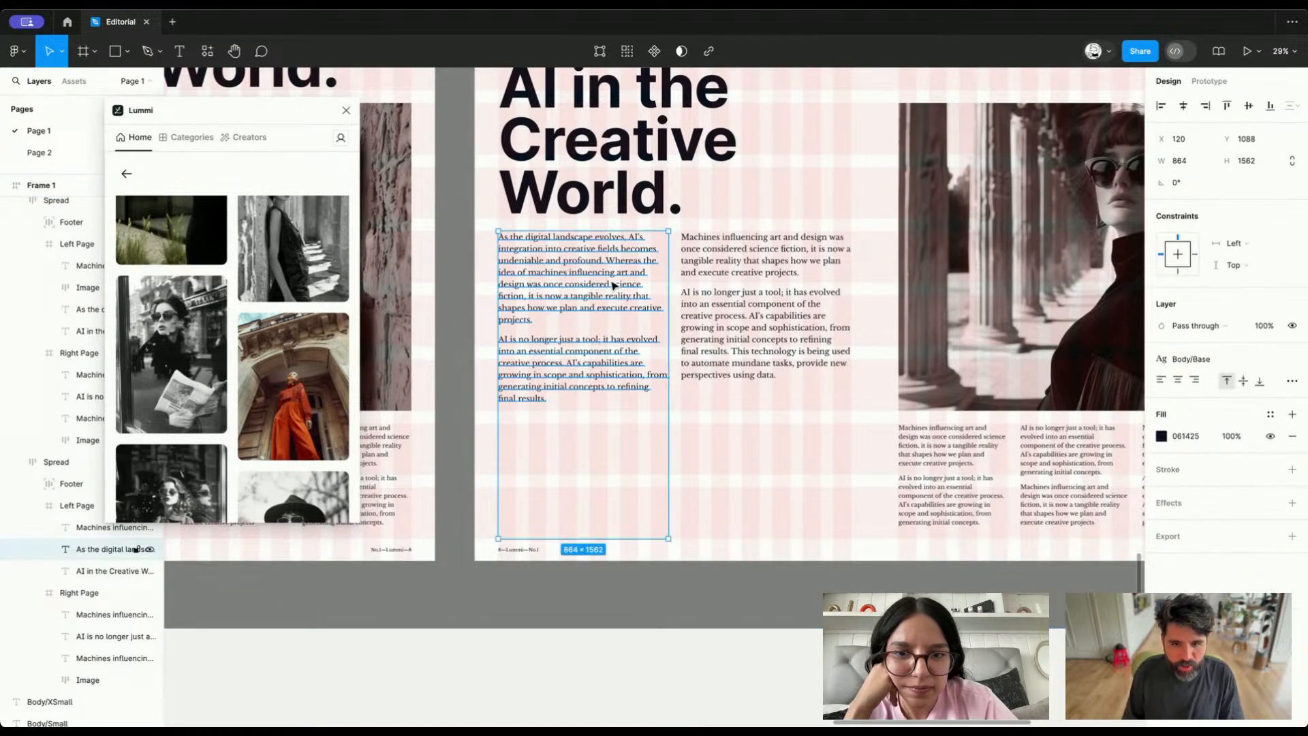
left_click(726, 279)
key("Return")
key("ctrl+c")
key("Escape")
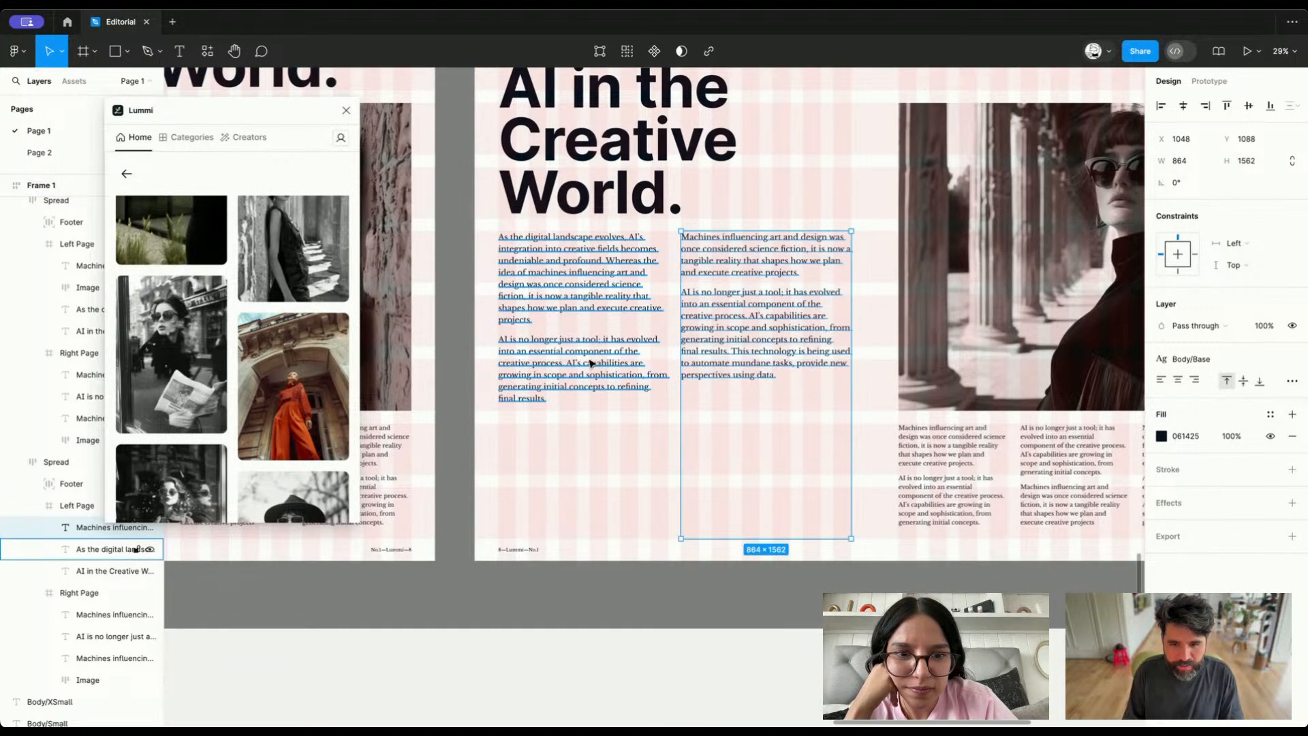
double_click(589, 360)
key("Right")
key("ctrl+v")
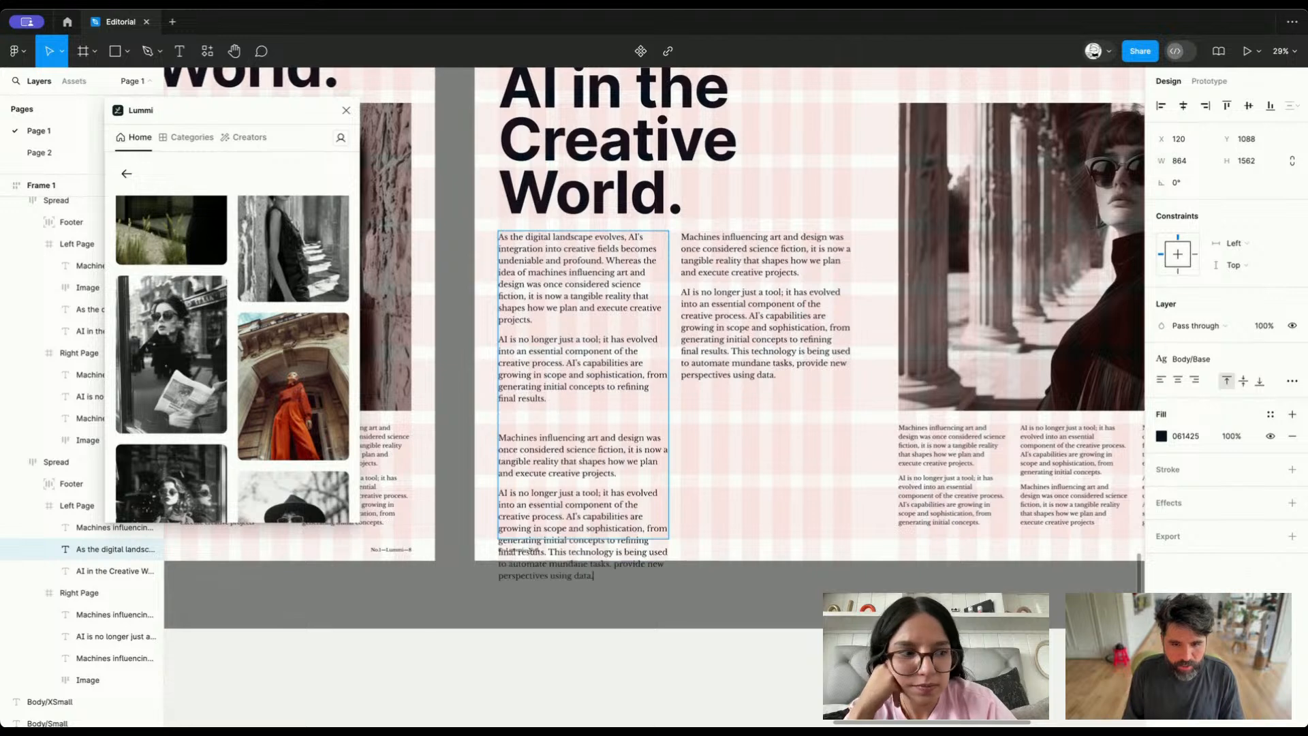
key("BackSpace")
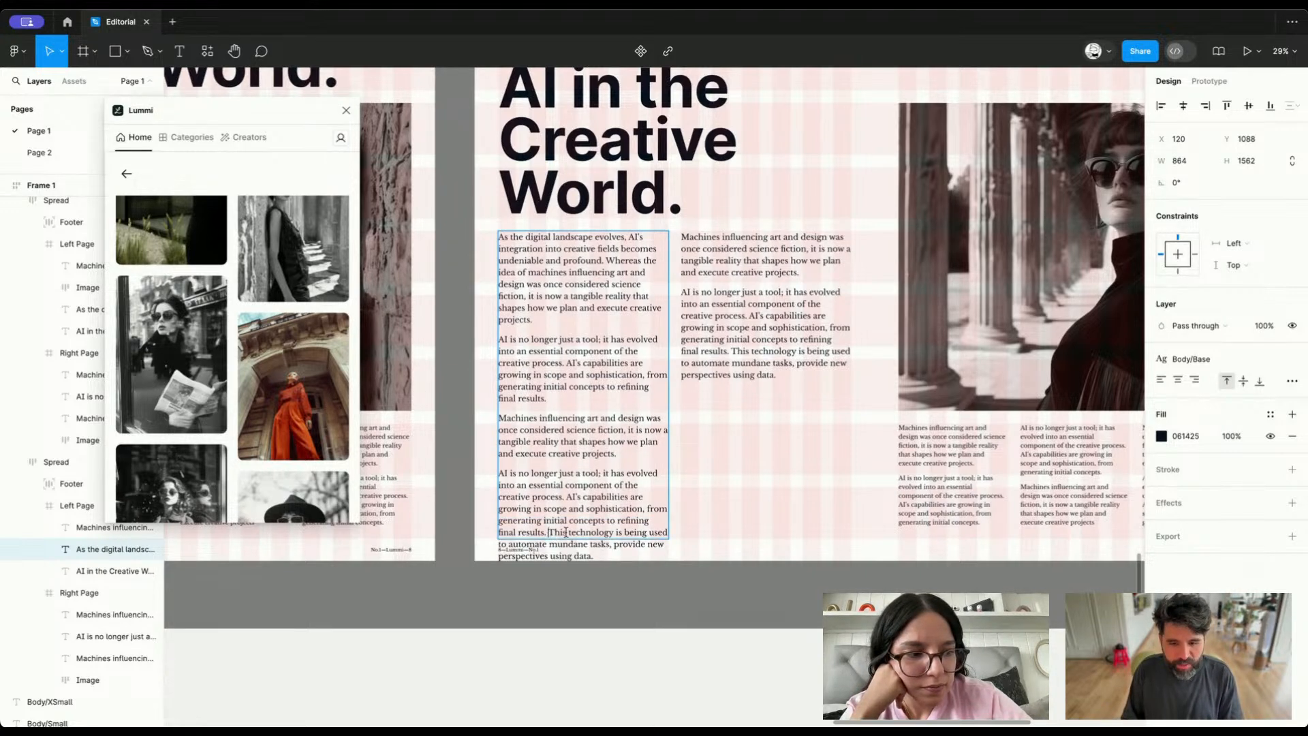
key("shift+super+Down")
key("BackSpace")
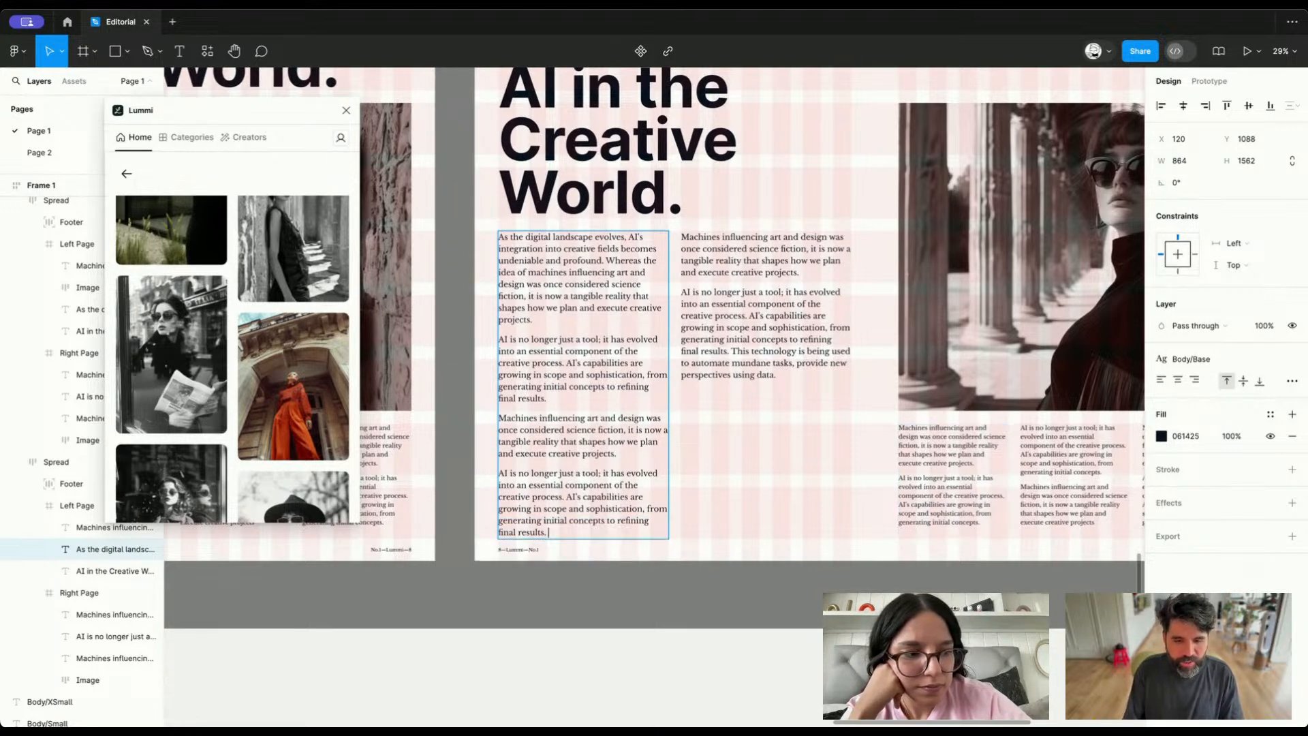
left_click(1136, 283)
Append the copied paragraphs to the end of the second column so its text fills the box, and clear the selection
left_click(766, 372)
key("Return")
key("super+c")
key("Right")
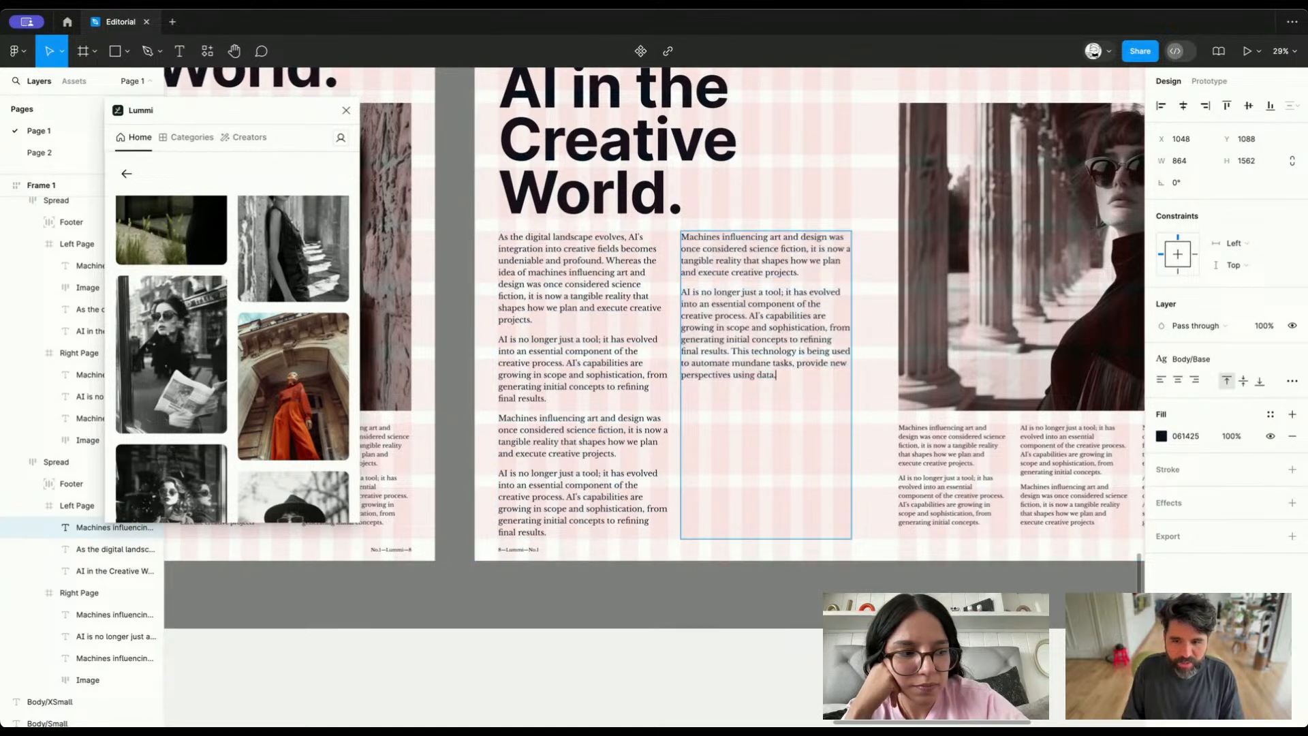
key("Return")
key("super+v")
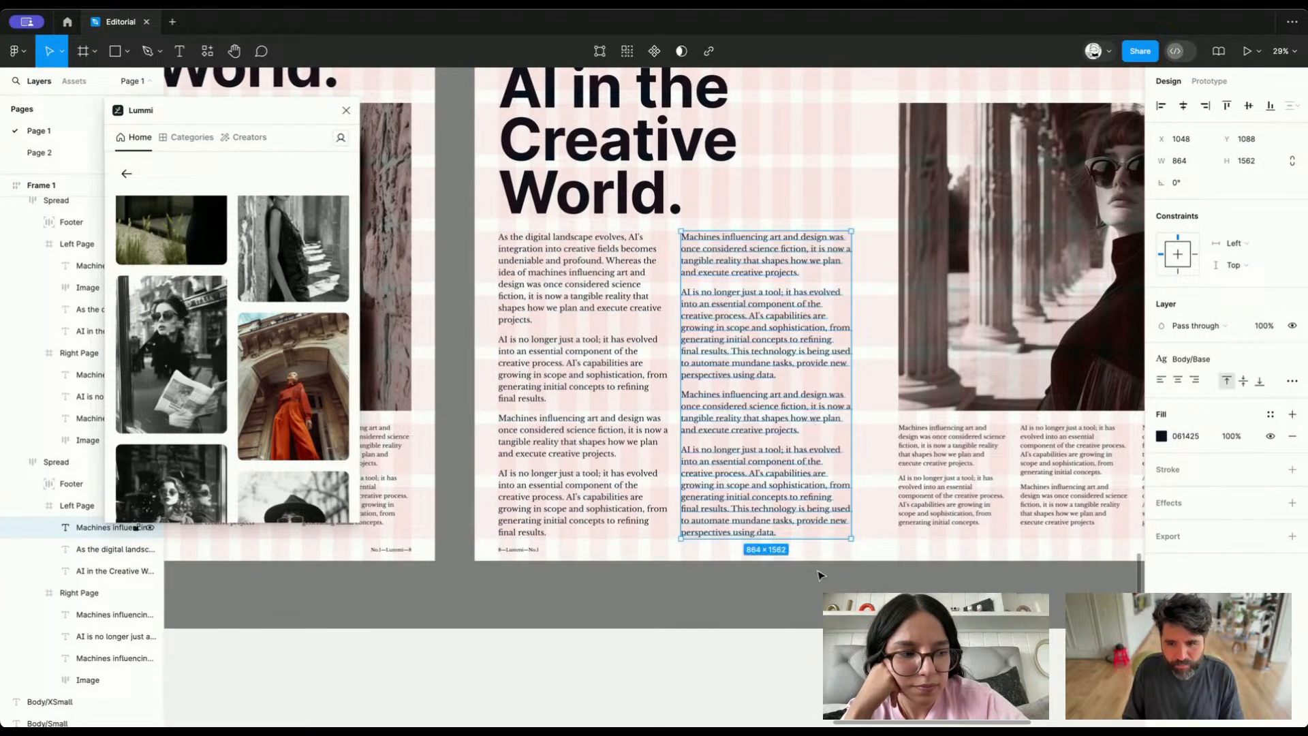
left_click(806, 638)
scroll(807, 638, "down", 5)
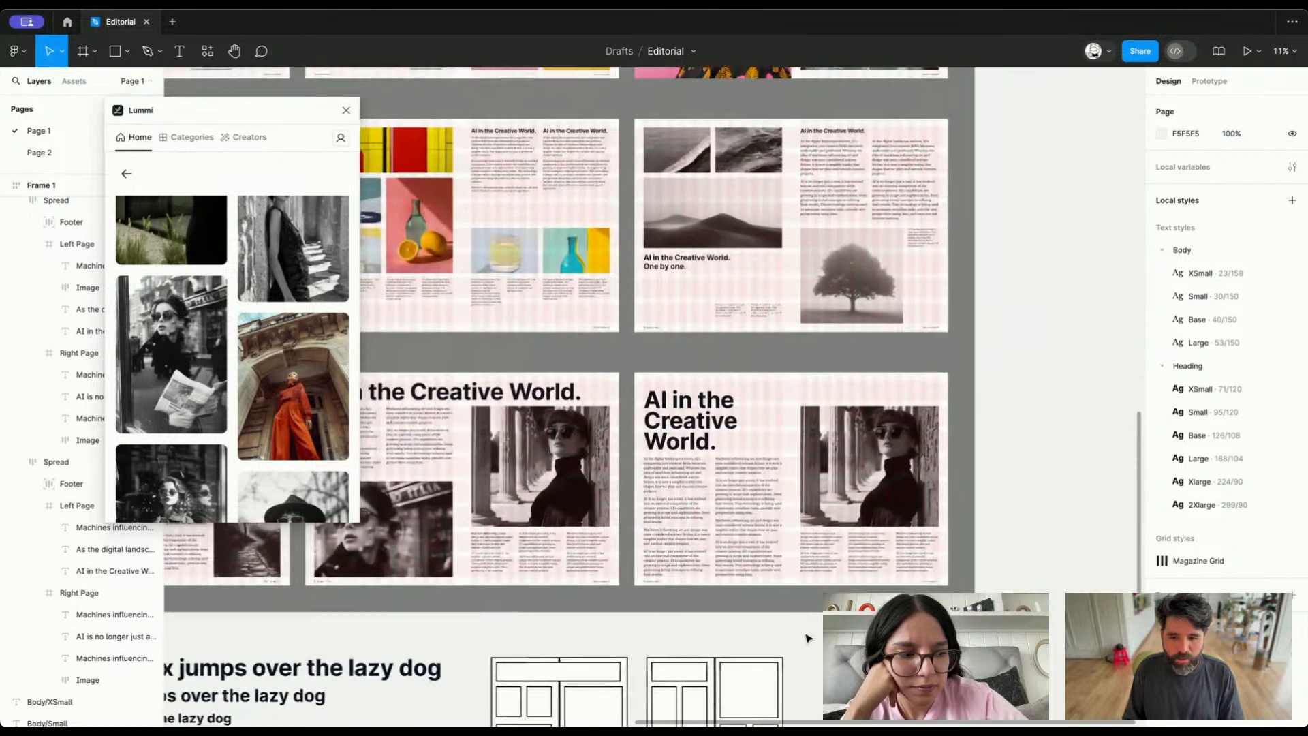
scroll(806, 638, "up", 1)
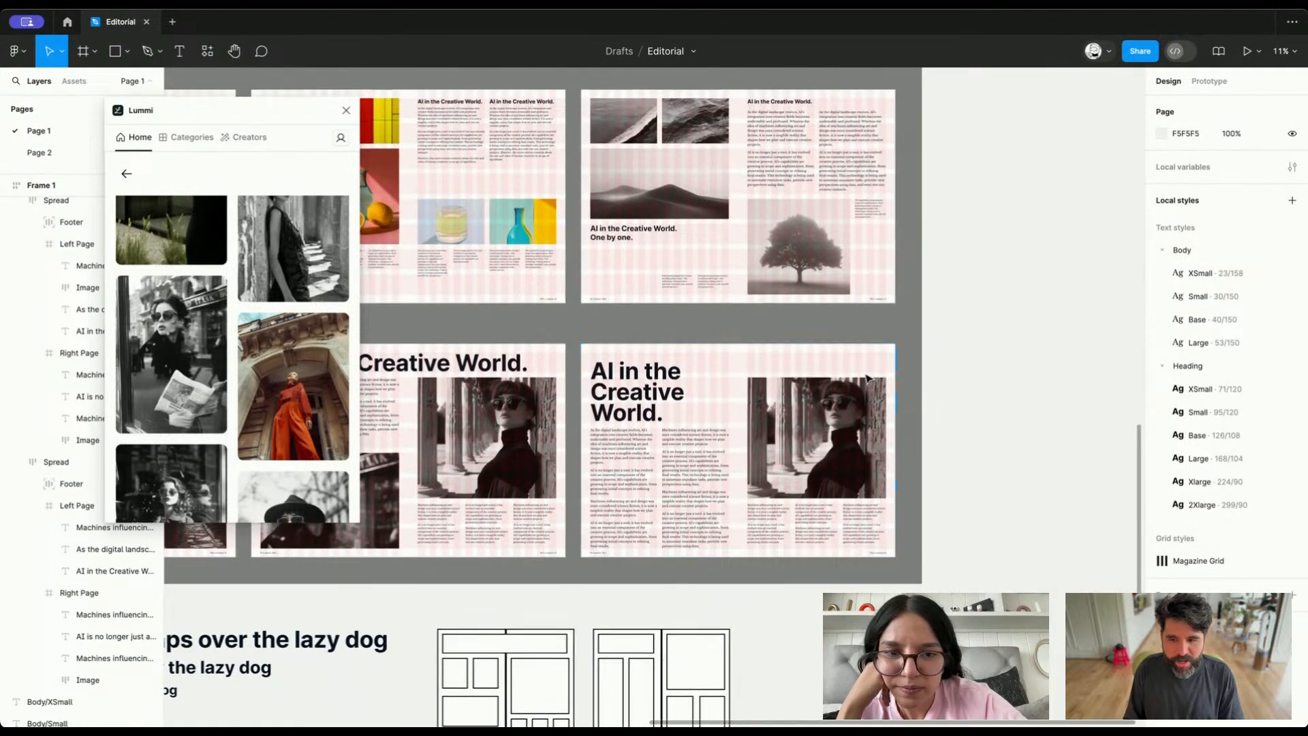
Extend the right page's photo upward to Y 112, making it 1888 high
left_click(794, 415)
scroll(794, 416, "up", 5)
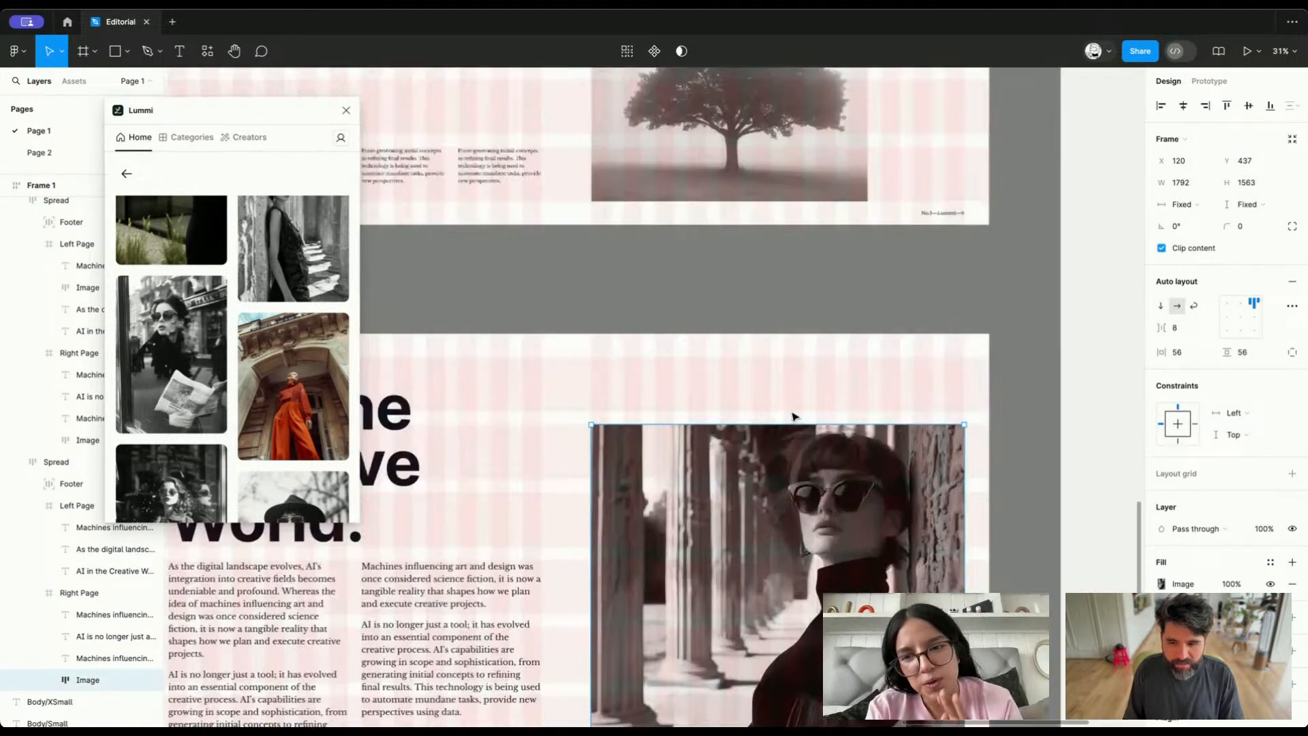
left_click_drag(739, 424, 740, 359)
scroll(741, 363, "down", 5)
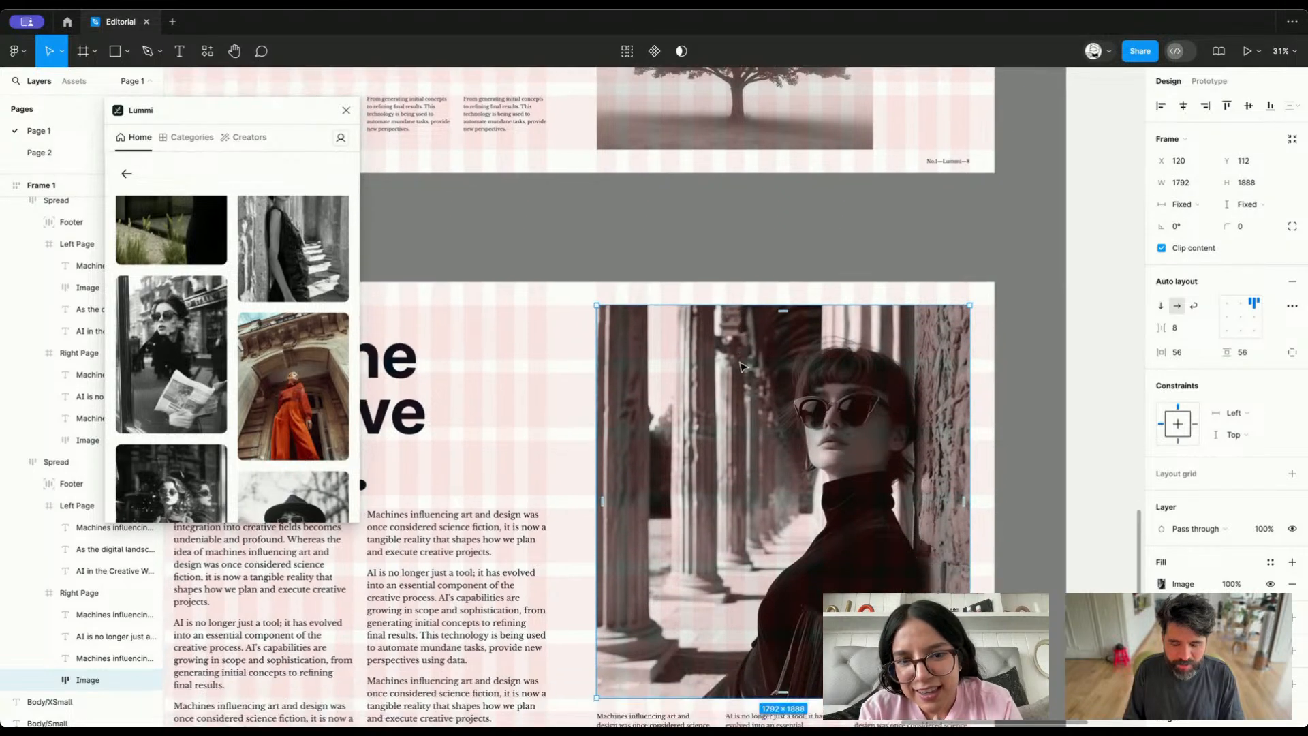
Delete the third small text column beneath the right page's photo
scroll(746, 366, "up", 4)
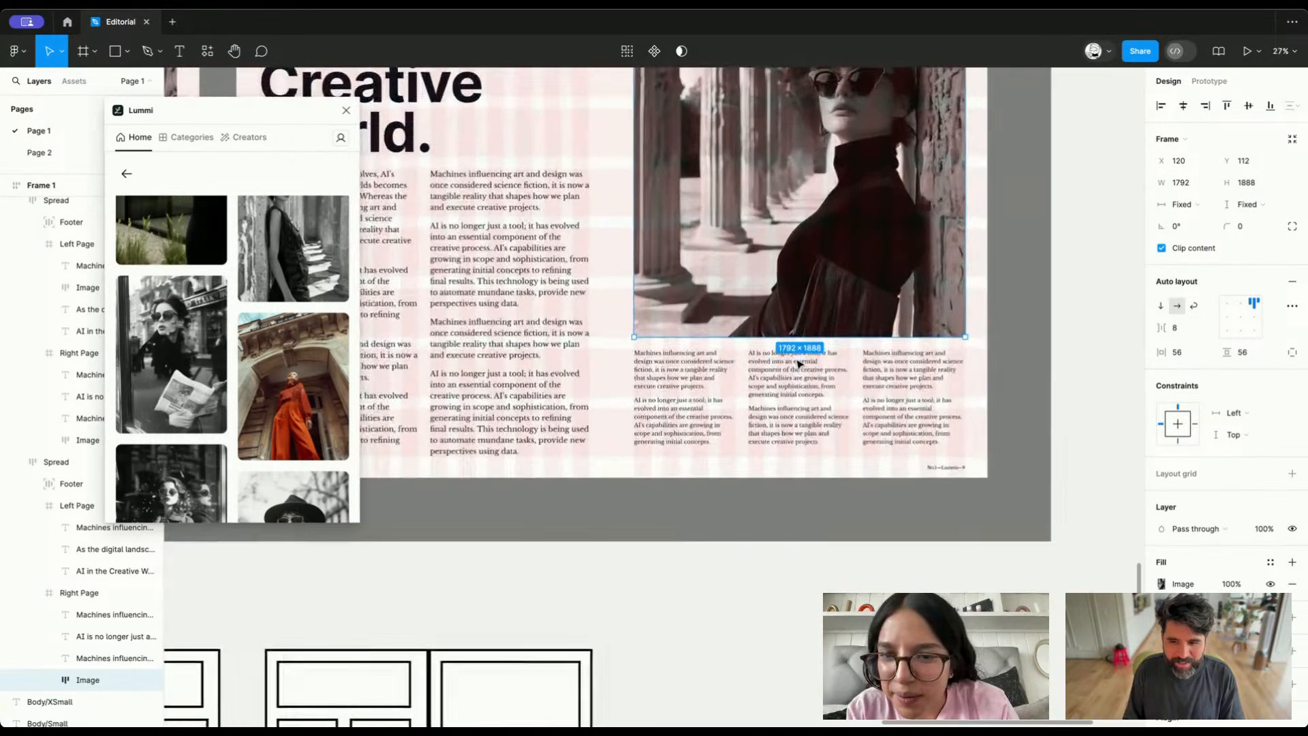
left_click(905, 378)
key("Escape")
scroll(899, 378, "down", 6)
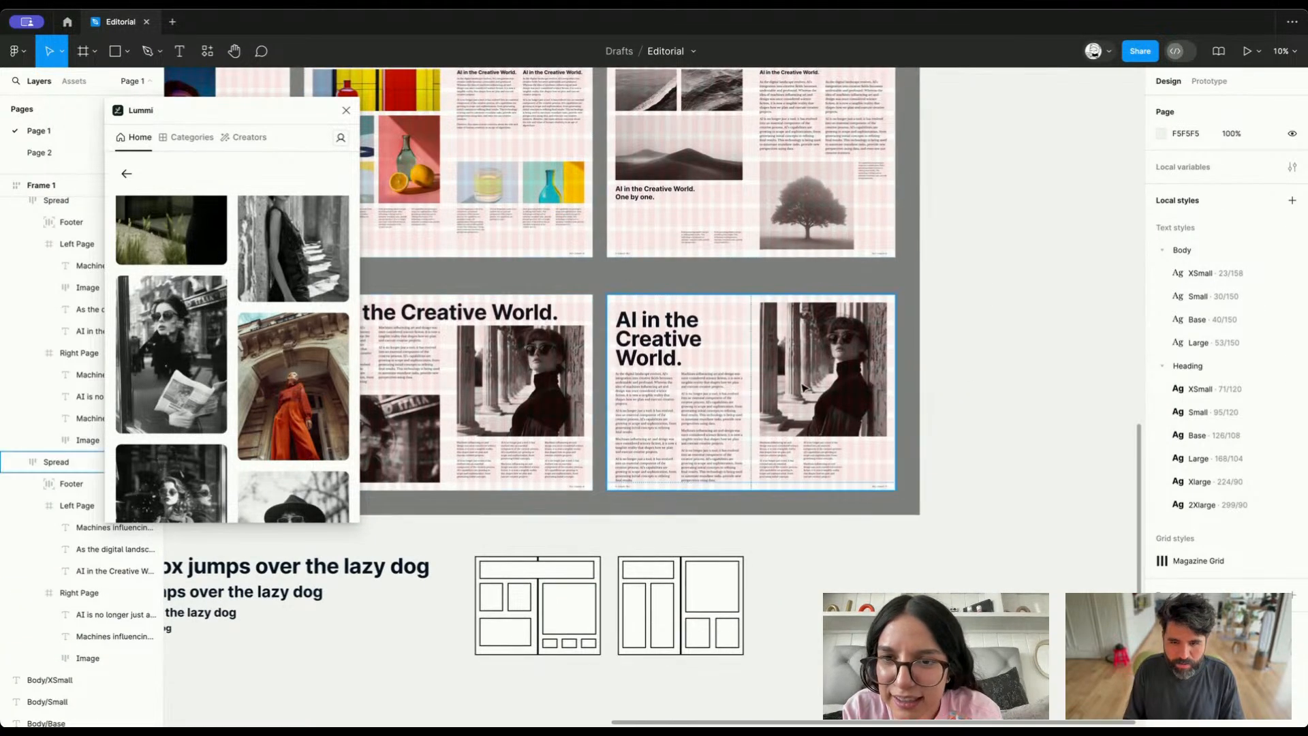
Replace the right page's photo with the Lummi image of the woman in an orange outfit, and clear the selection
left_click(804, 387)
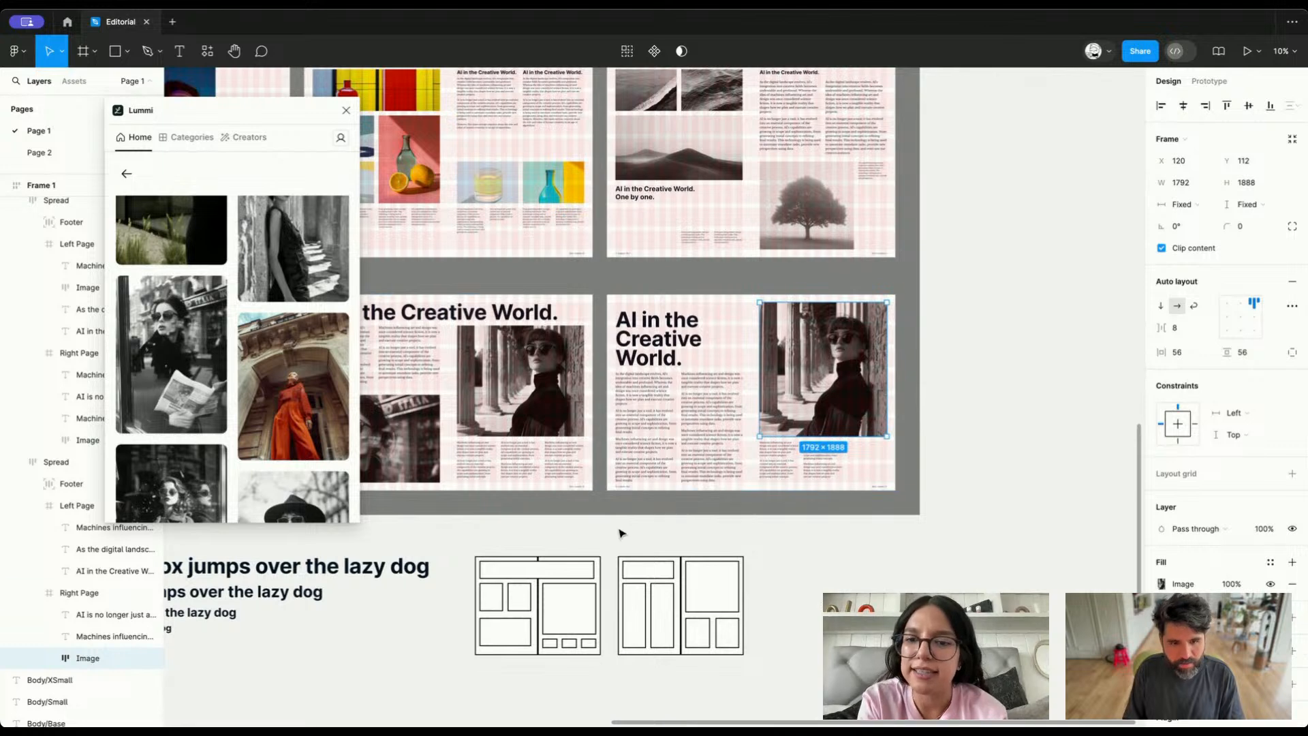
scroll(252, 337, "down", 4)
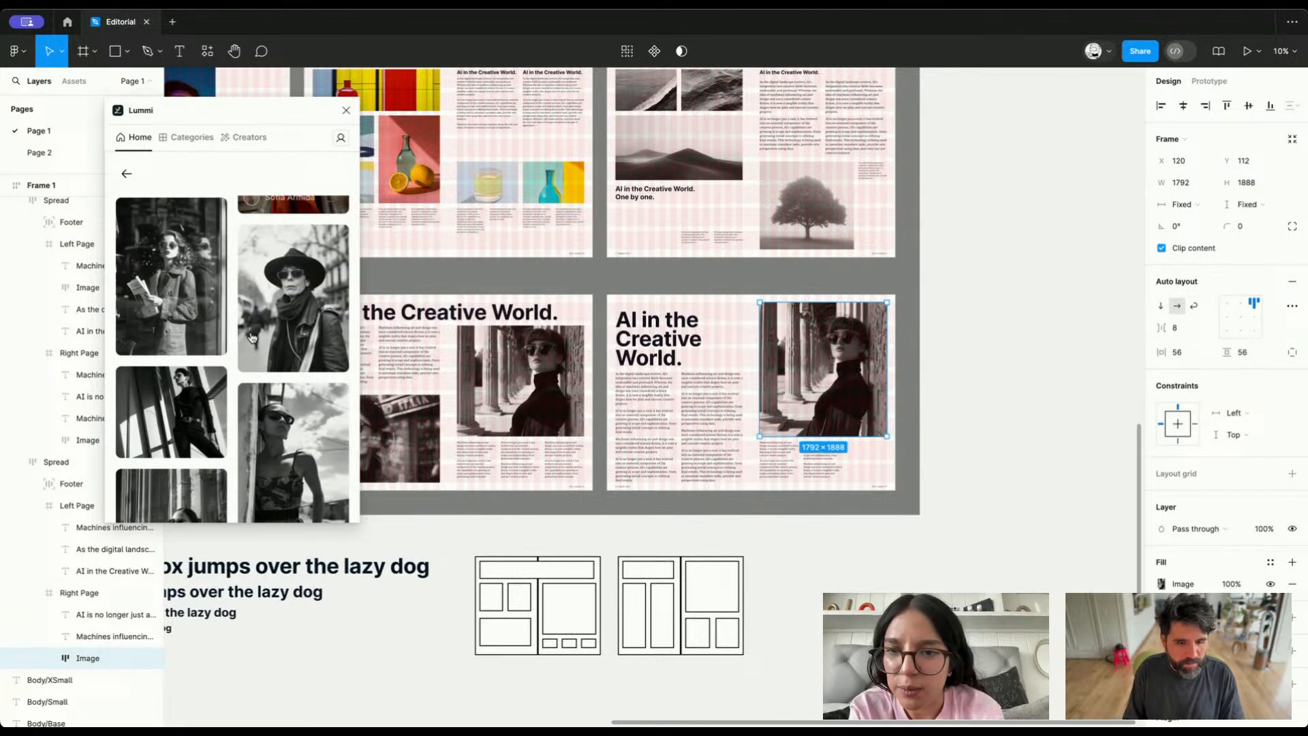
scroll(287, 327, "up", 3)
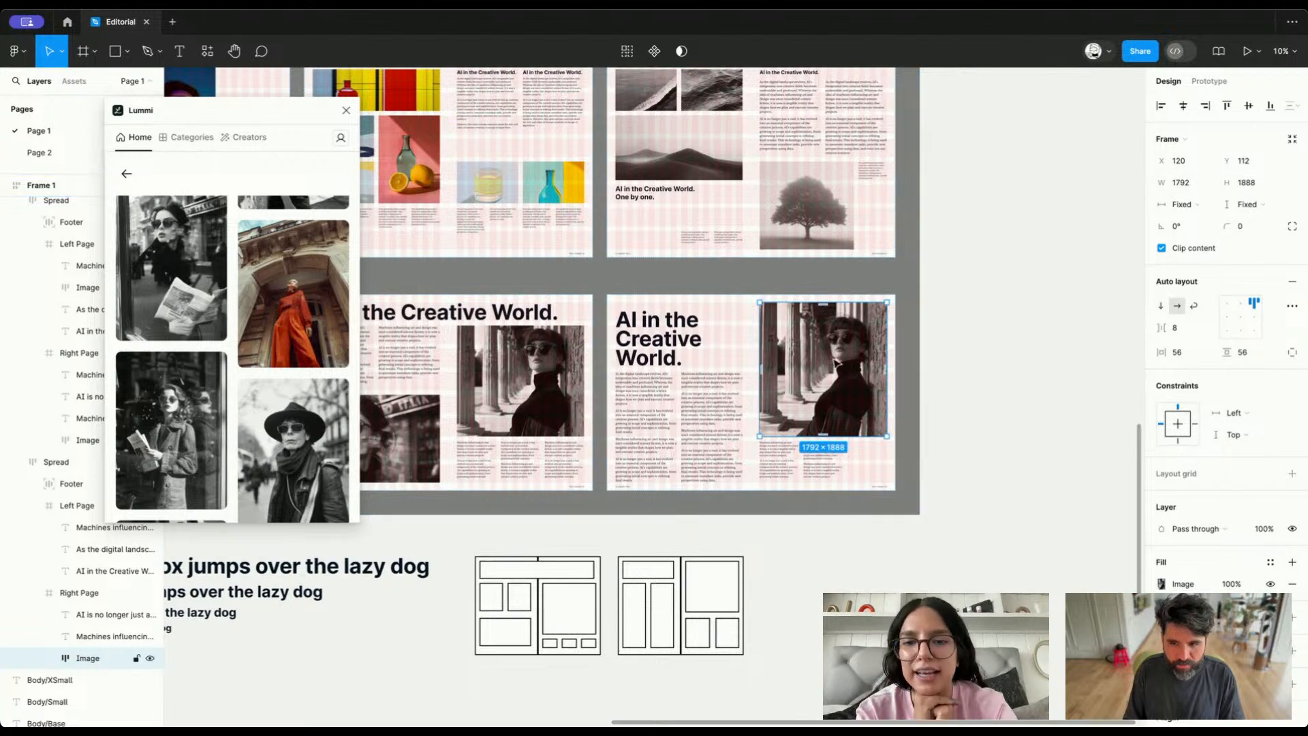
scroll(834, 368, "up", 10)
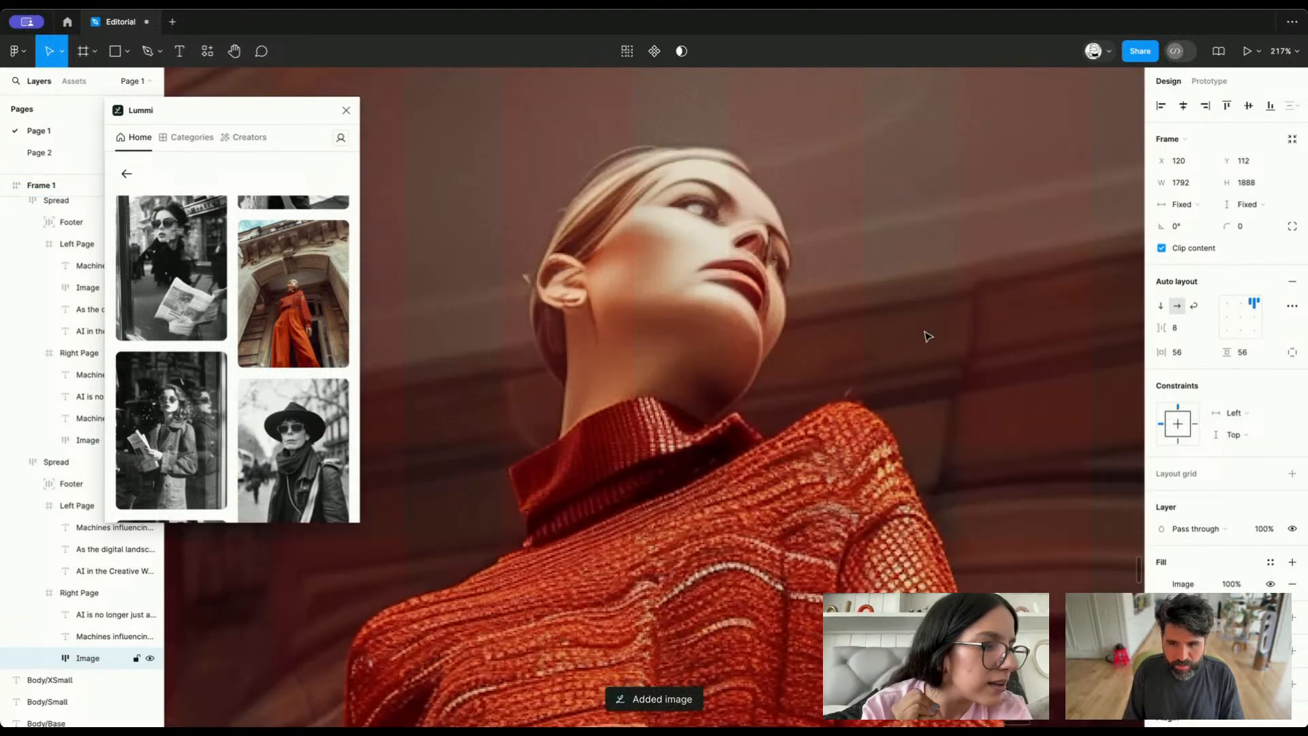
scroll(927, 337, "down", 6)
scroll(927, 337, "right", 1)
scroll(924, 338, "down", 5)
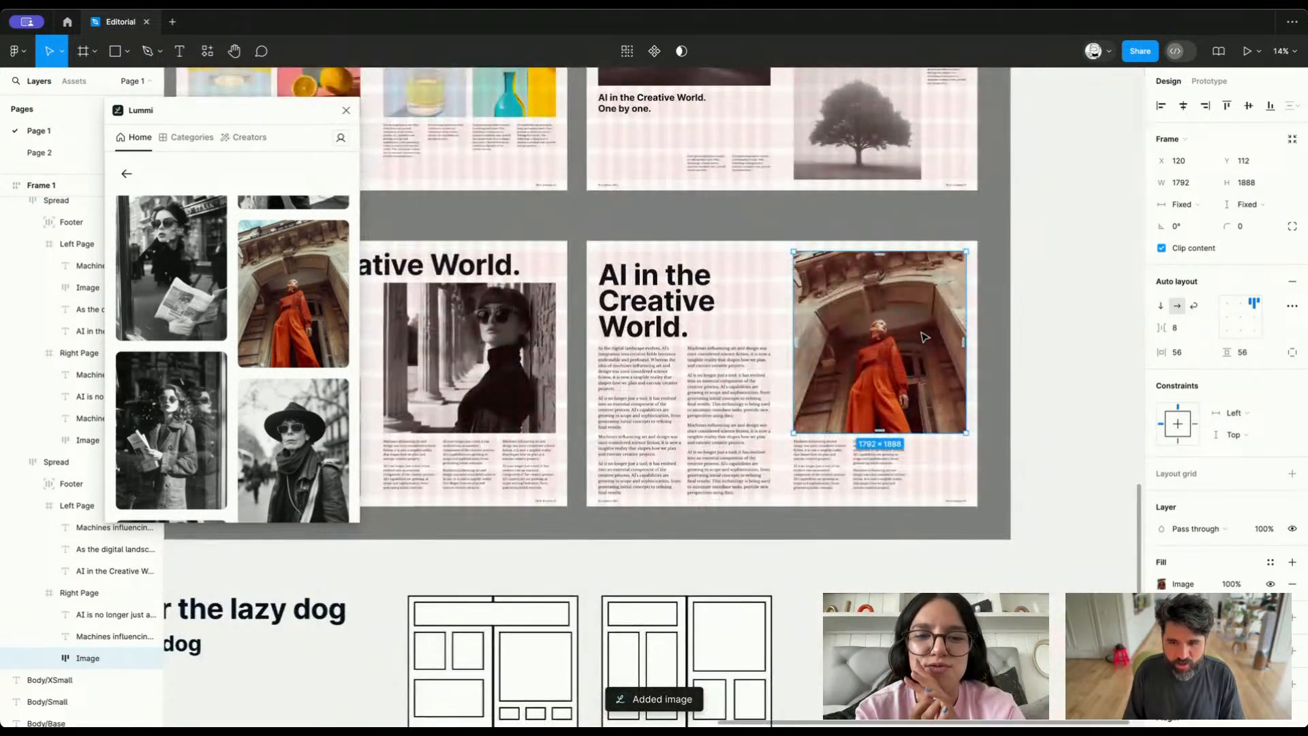
scroll(920, 338, "down", 1)
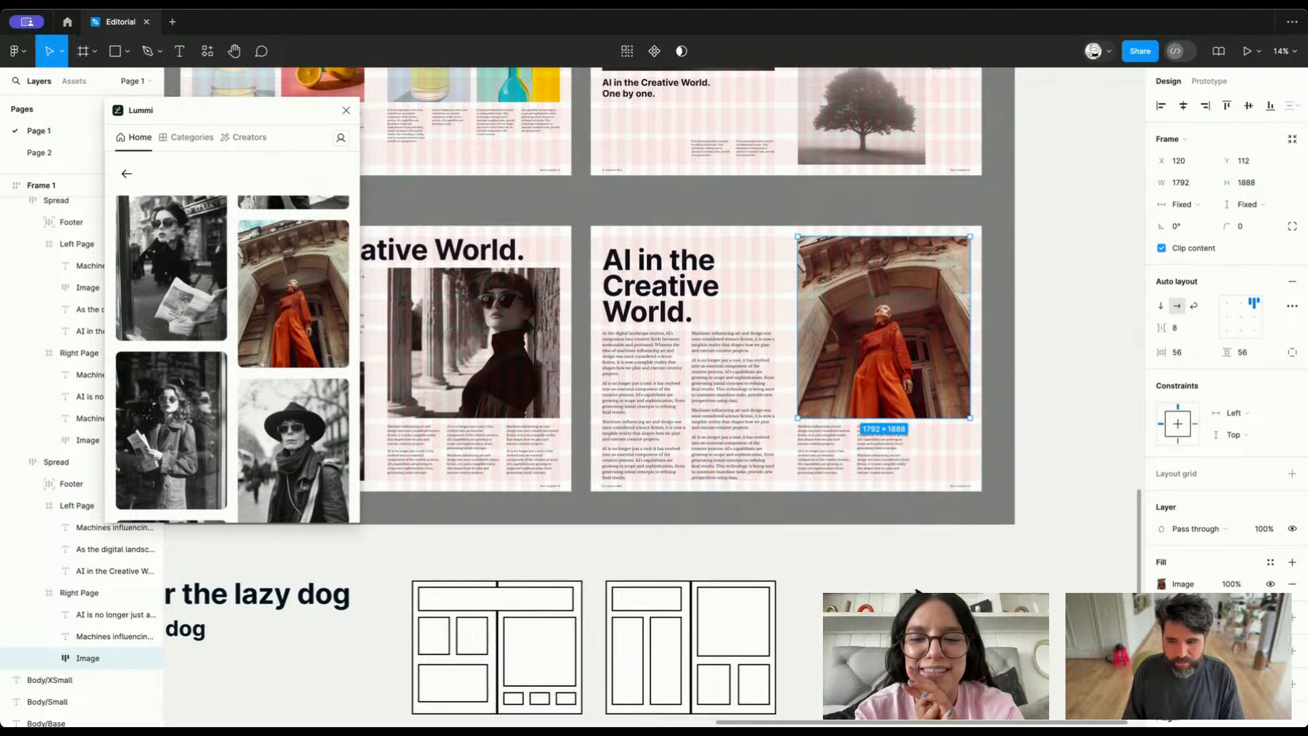
key("Escape")
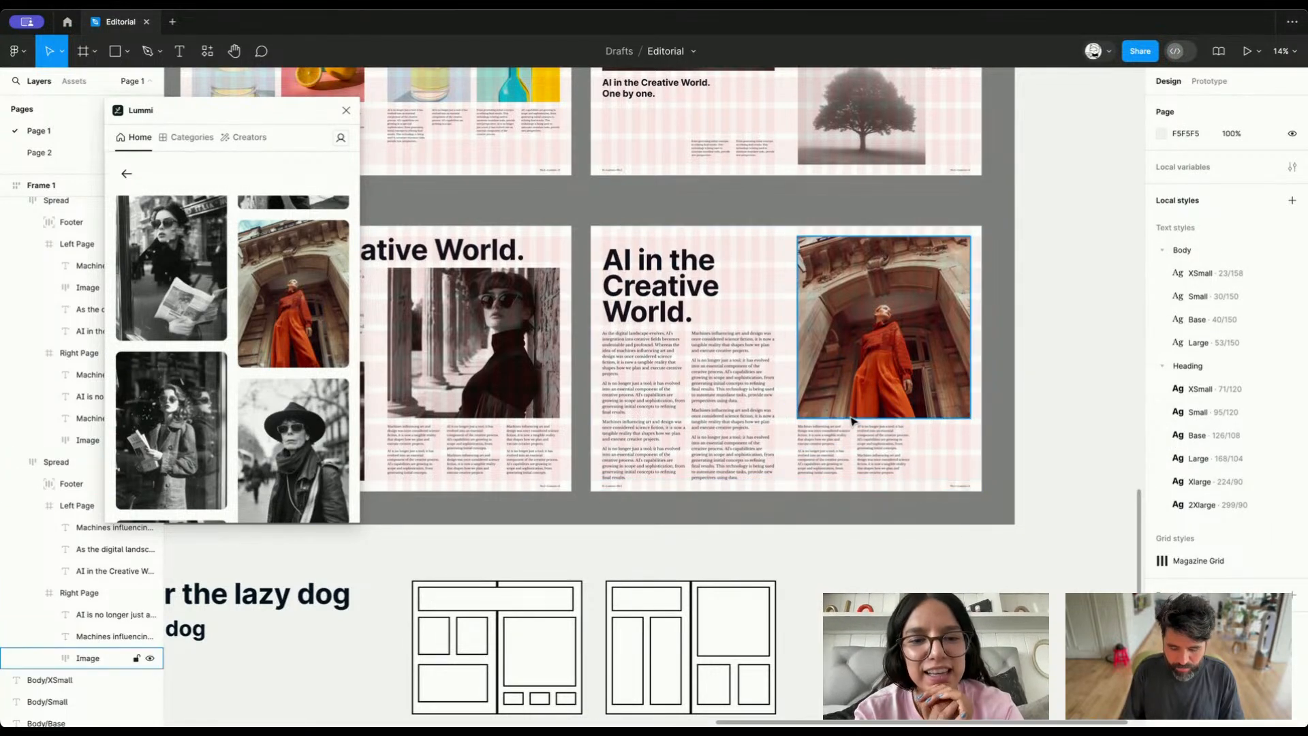
Show the document in outline view and examine the text boxes and image frames of the spreads for overflowing text
key("ctrl+y")
scroll(853, 421, "up", 6)
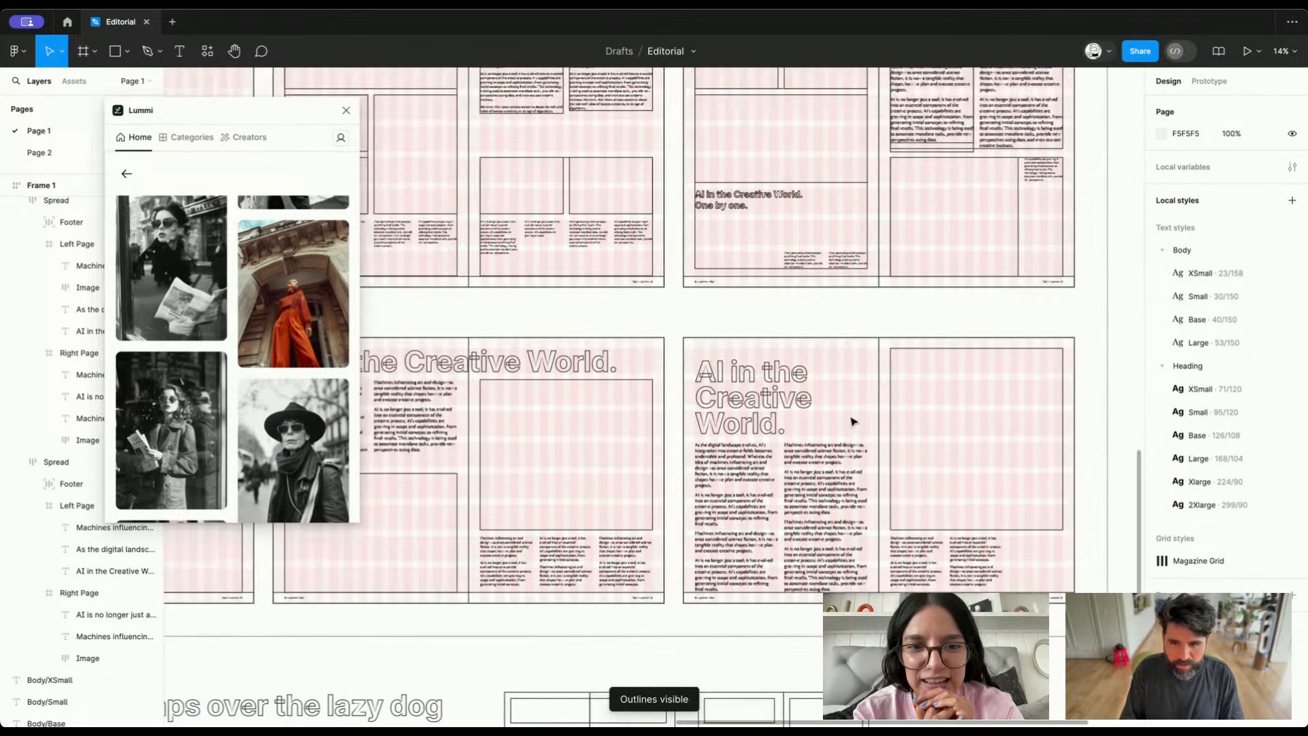
scroll(853, 421, "left", 4)
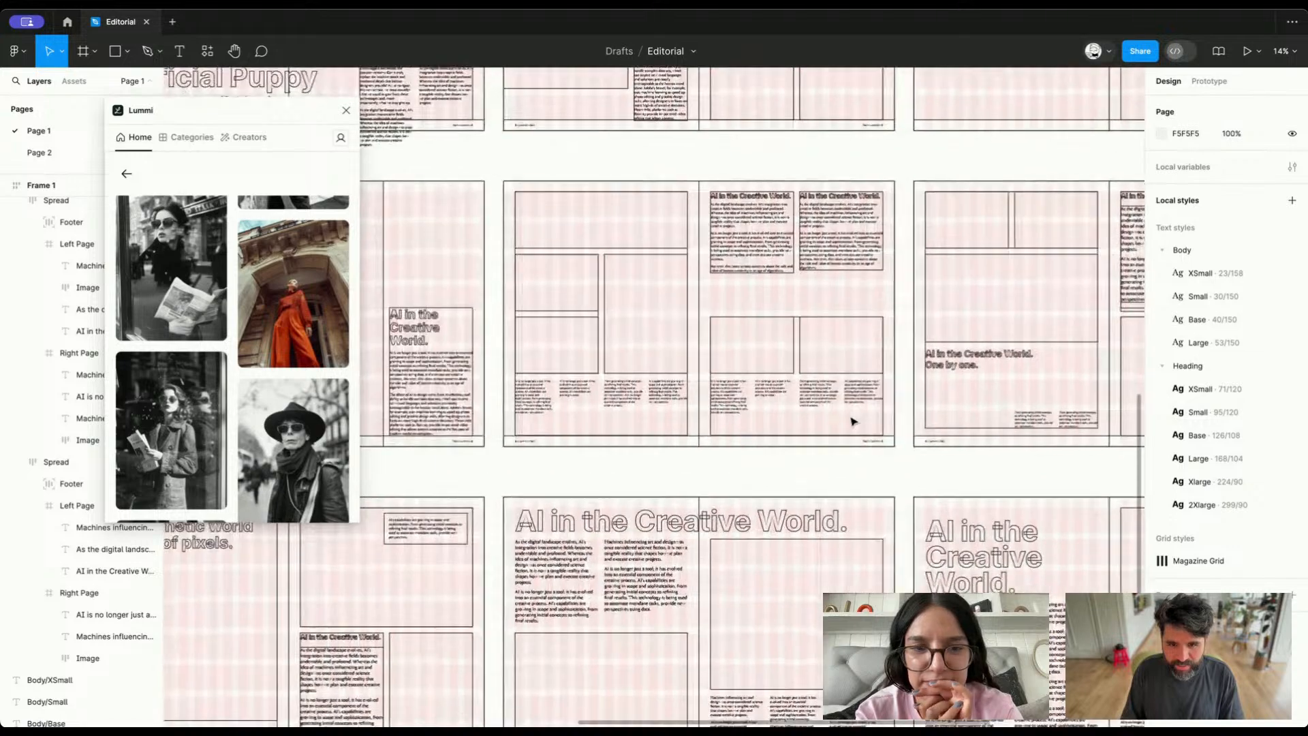
scroll(853, 421, "down", 3)
scroll(853, 421, "down", 3)
scroll(853, 422, "right", 2)
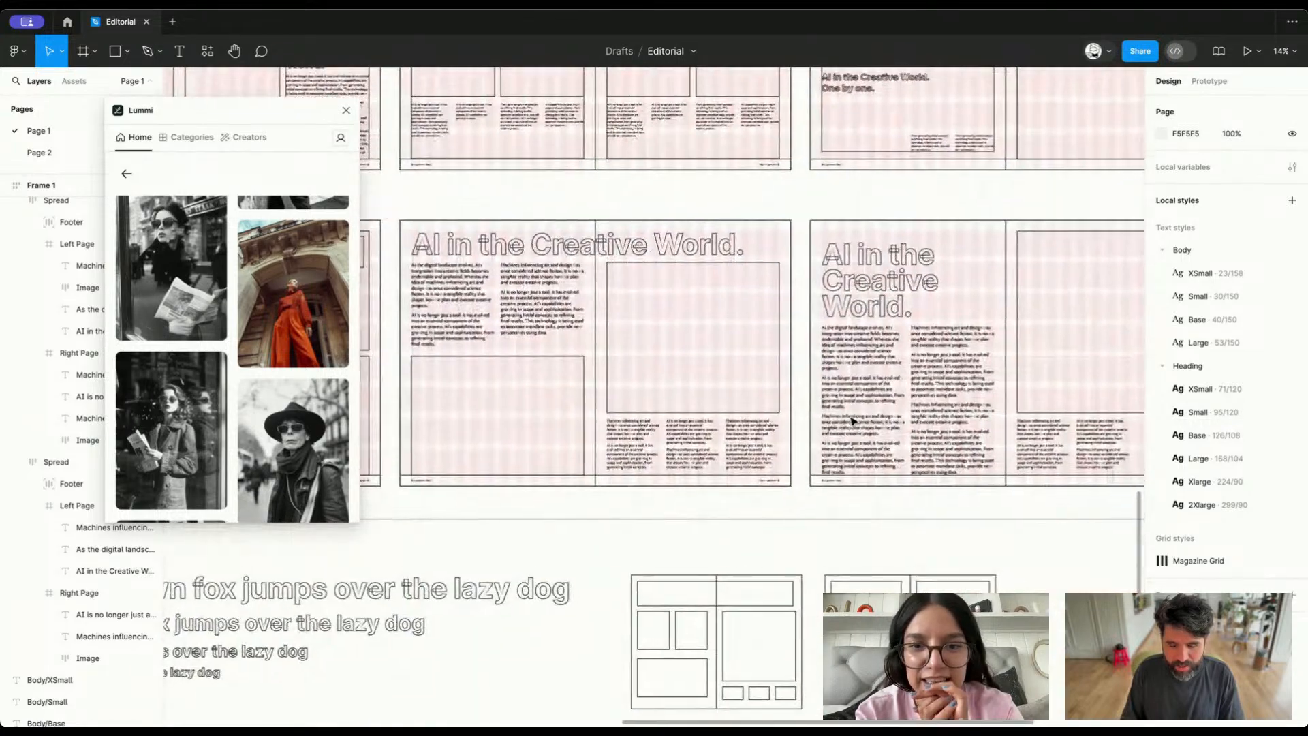
scroll(853, 421, "up", 7)
scroll(853, 421, "right", 4)
scroll(853, 421, "up", 8)
scroll(853, 421, "left", 2)
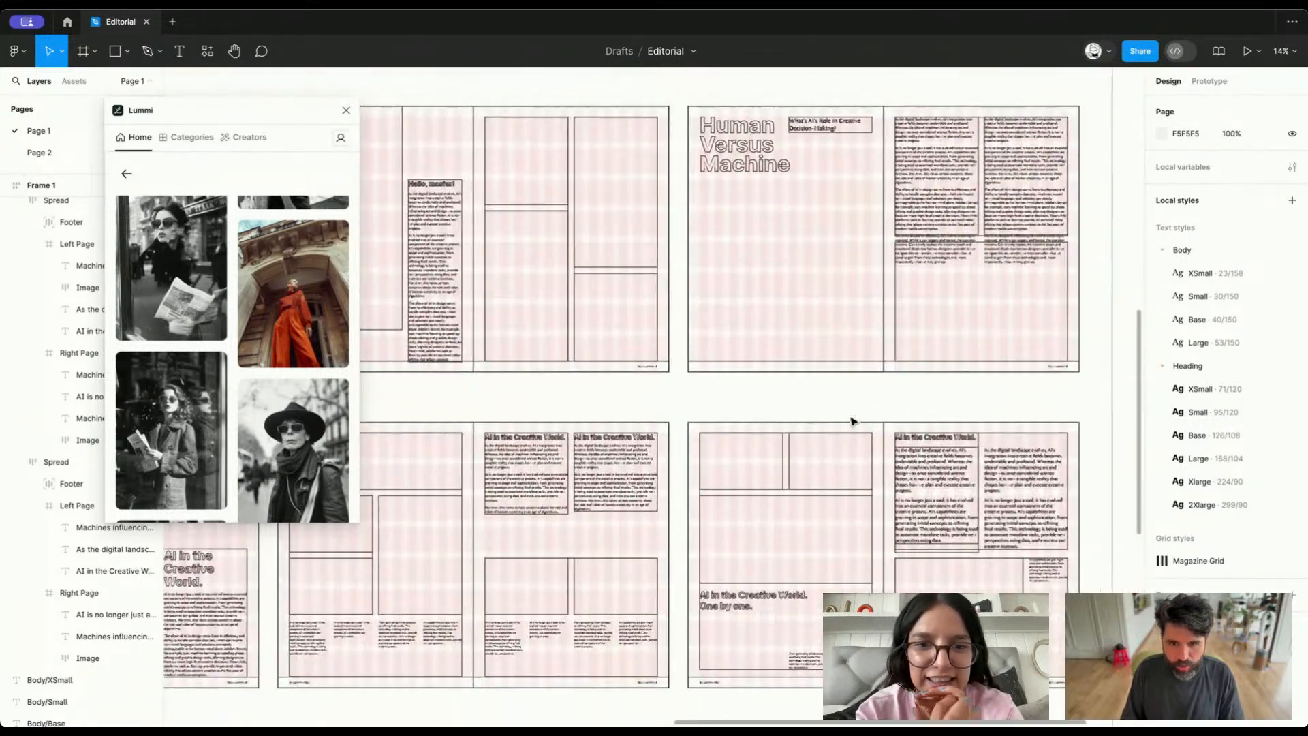
scroll(854, 421, "right", 4)
scroll(903, 326, "up", 5)
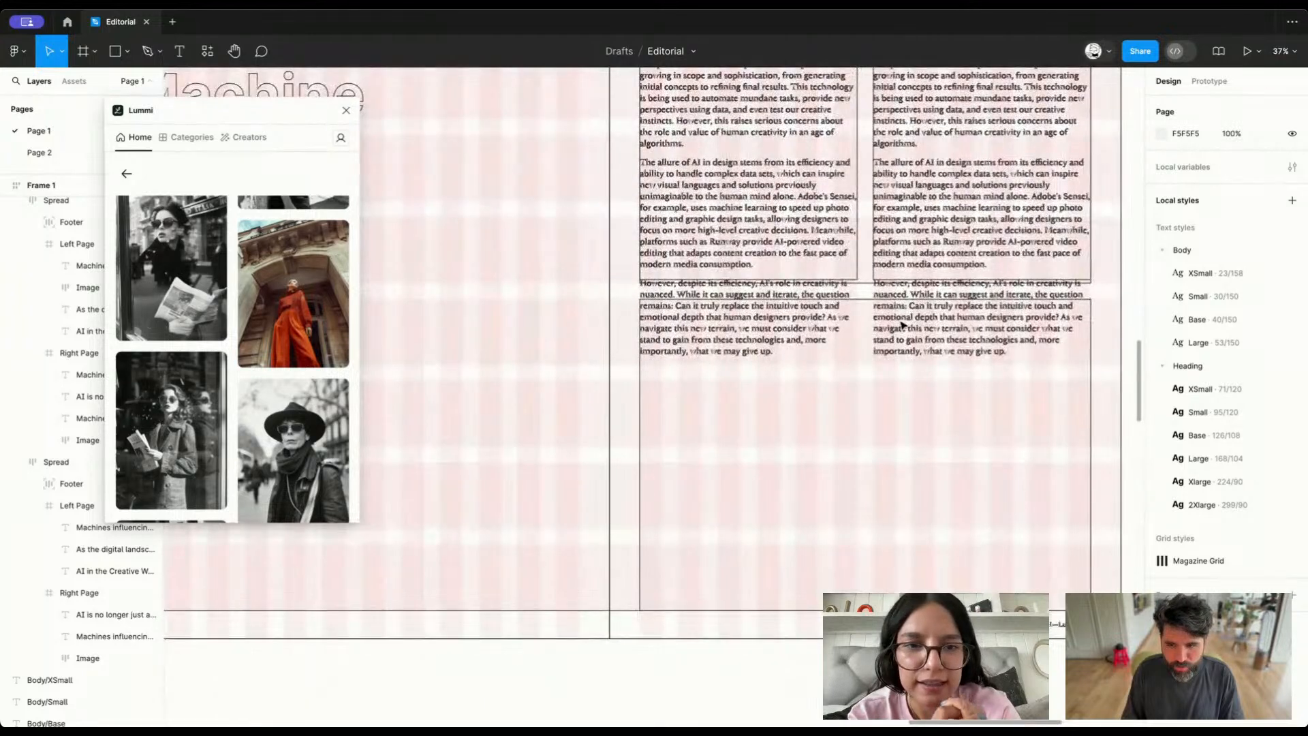
Delete the overflow after "modern media consumption." in the first text column of the "Human Versus Machine" spread
left_click(761, 256, "super")
double_click(762, 255)
left_click(750, 265)
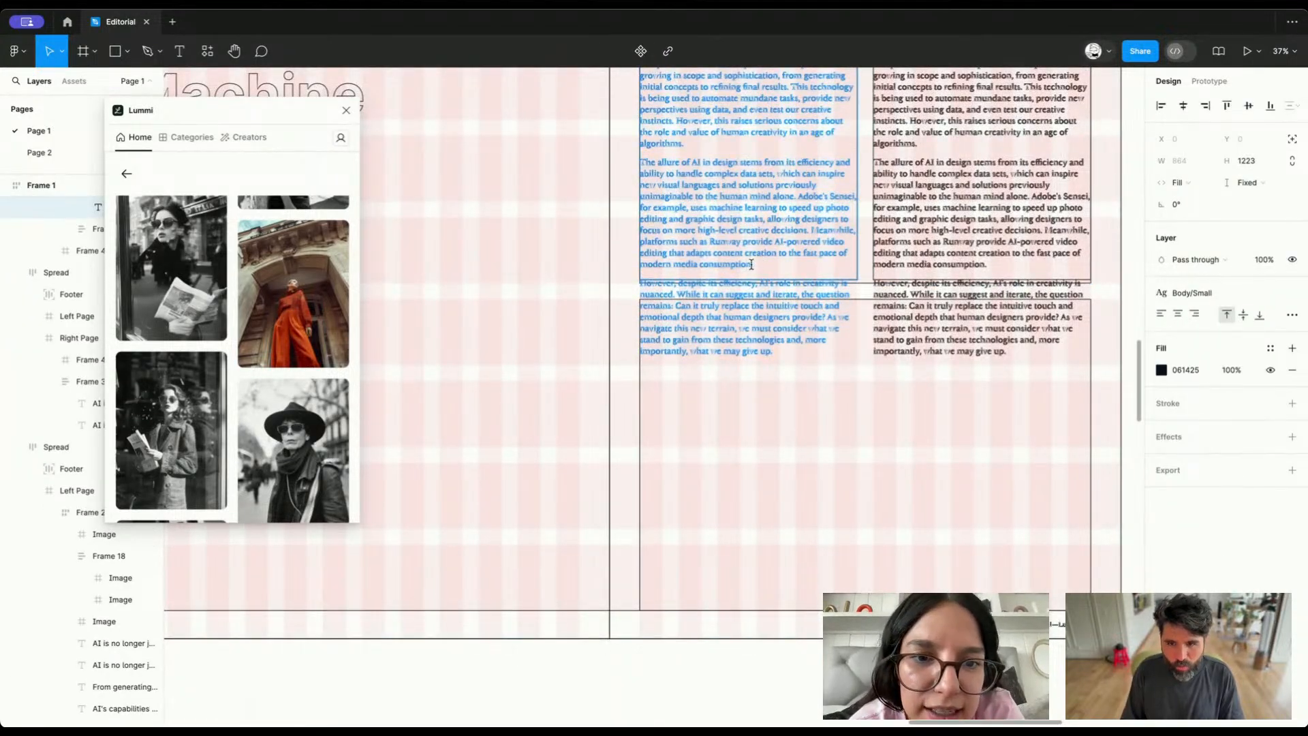
key("super+shift+Down")
key("BackSpace")
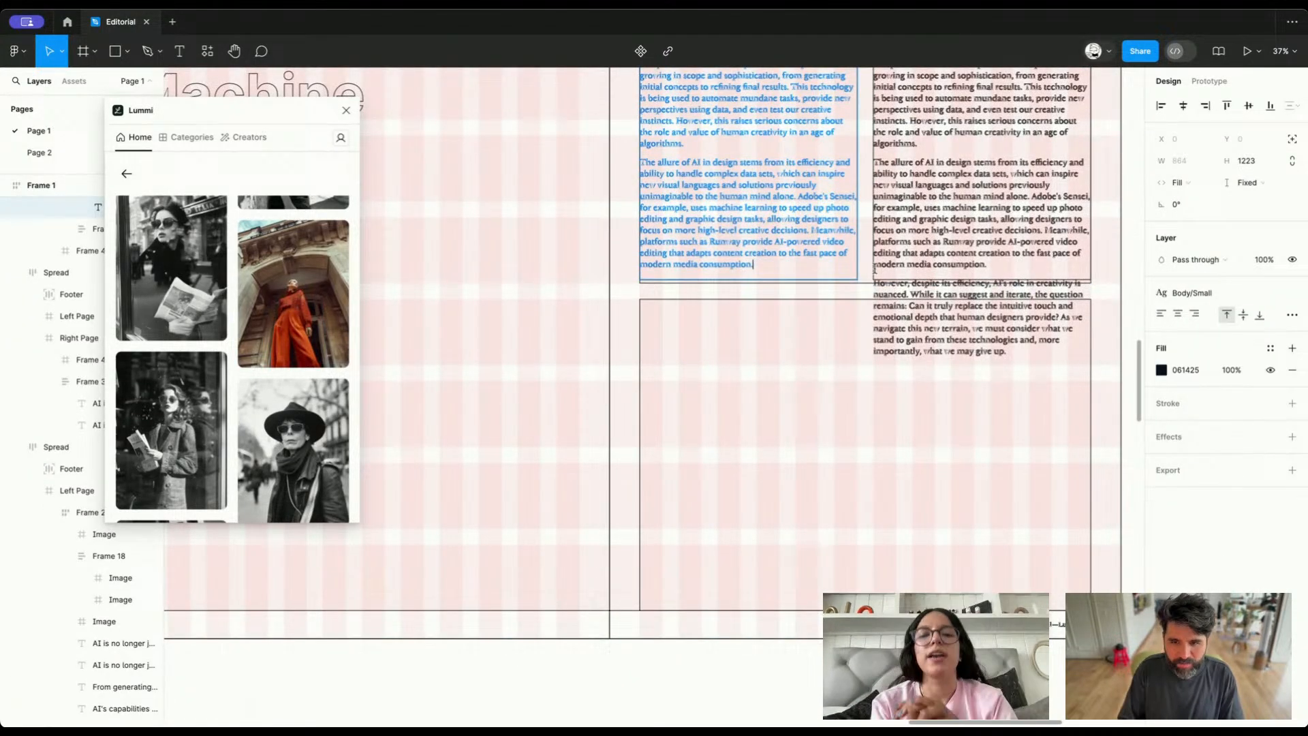
Delete the overflow after "modern media consumption." in the second text column of the same spread
left_click(1001, 268)
key("super+shift+Down")
key("BackSpace")
key("Escape")
scroll(854, 327, "down", 3)
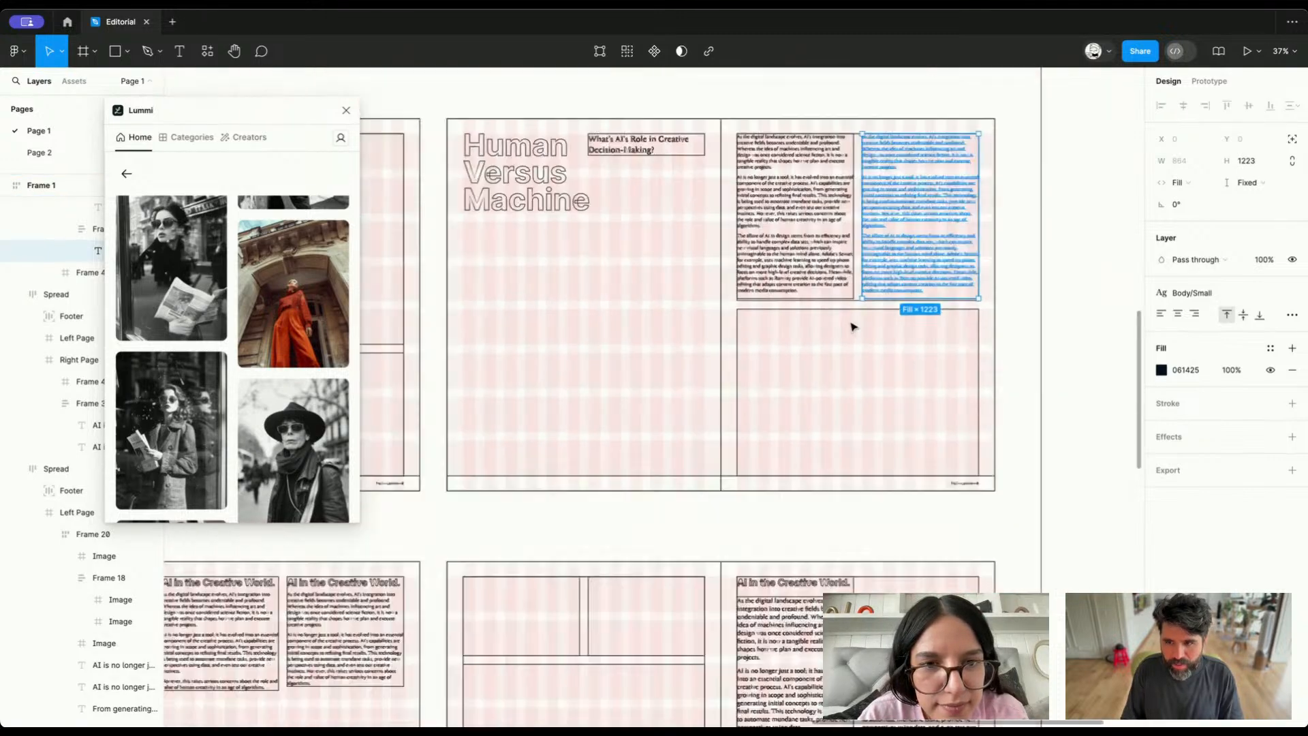
Try to extend both text columns' boxes to a height of 1237, and undo the resize
scroll(854, 326, "down", 2)
scroll(855, 320, "up", 8)
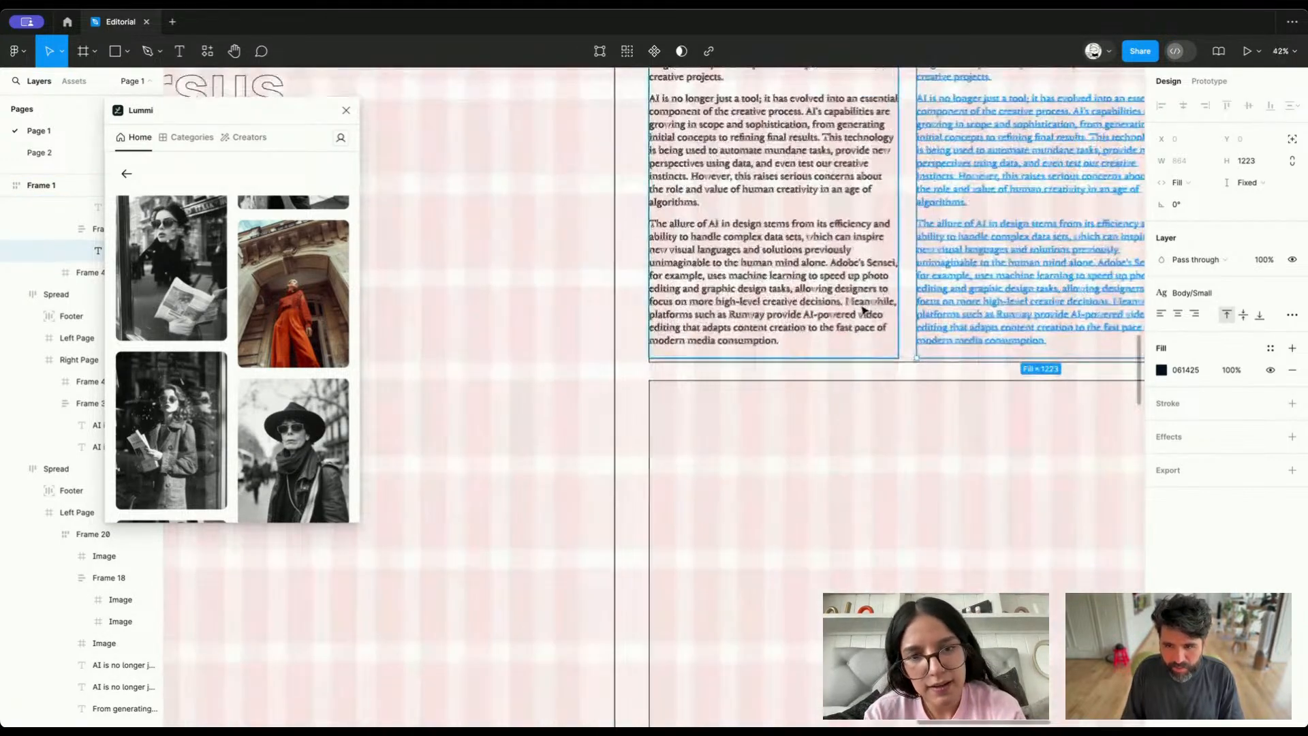
left_click(834, 310, "shift")
scroll(773, 357, "up", 10)
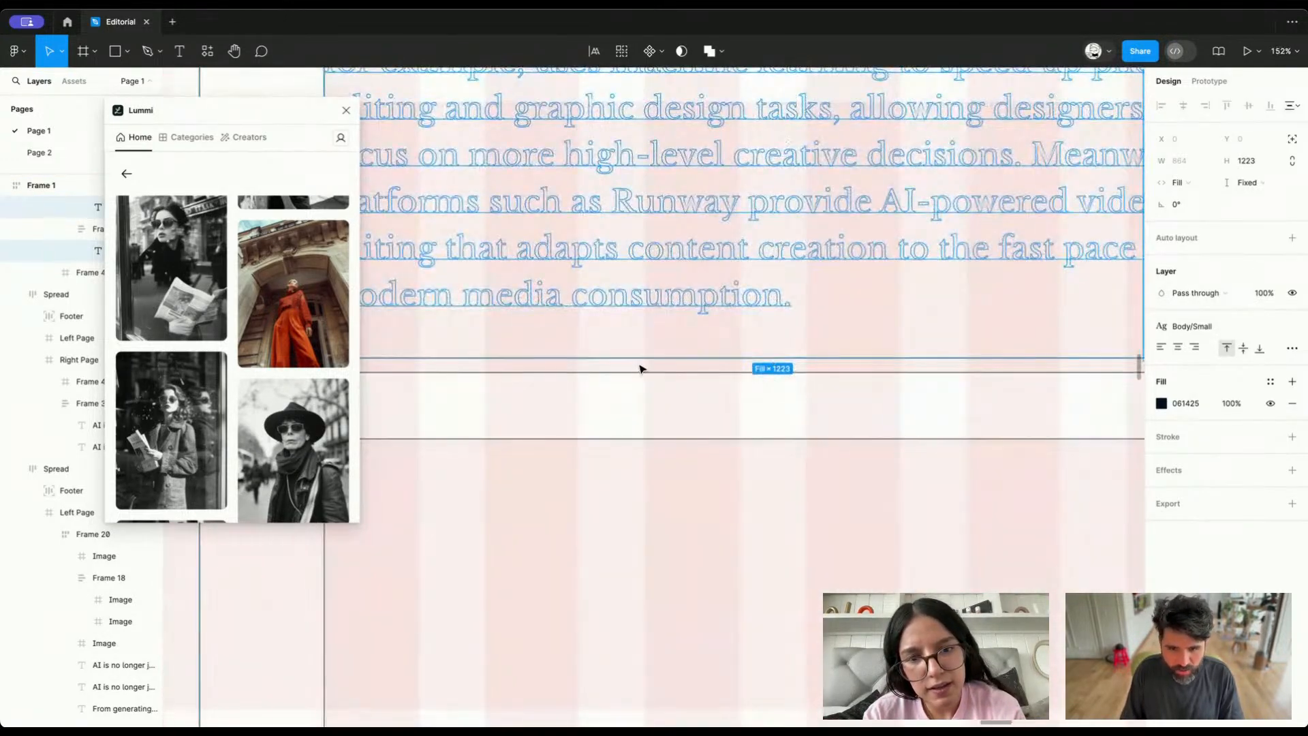
left_click_drag(636, 359, 635, 373)
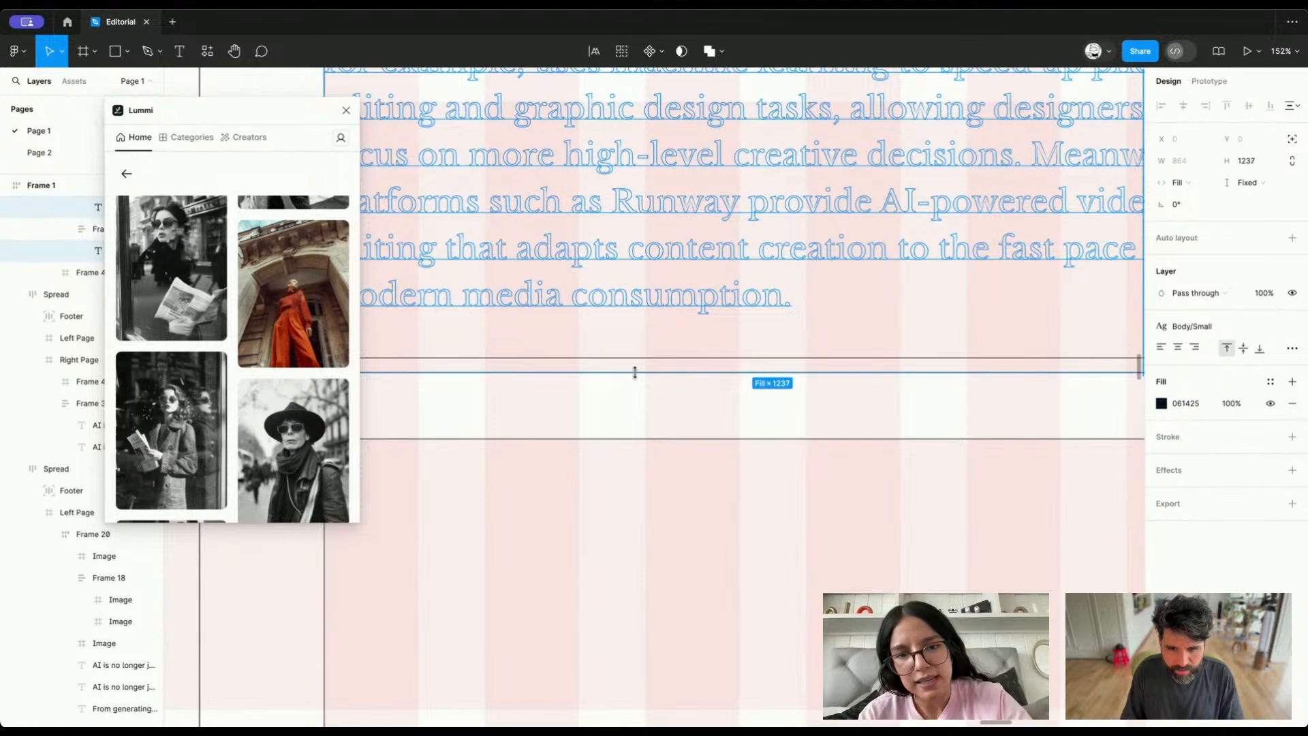
key("ctrl+z")
scroll(674, 336, "down", 8)
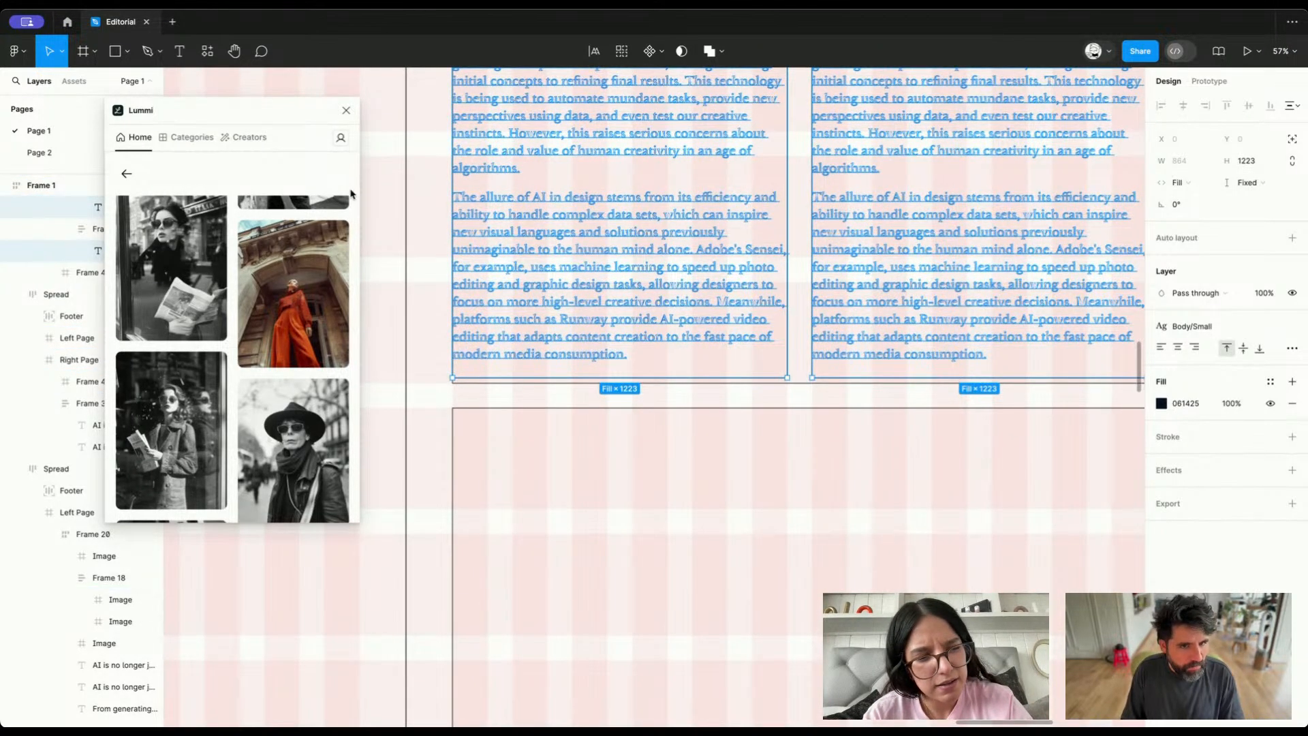
Close the Lummi plugin and turn off outline view, leaving the text columns deselected
left_click(347, 111)
scroll(641, 267, "down", 10)
key("ctrl+y")
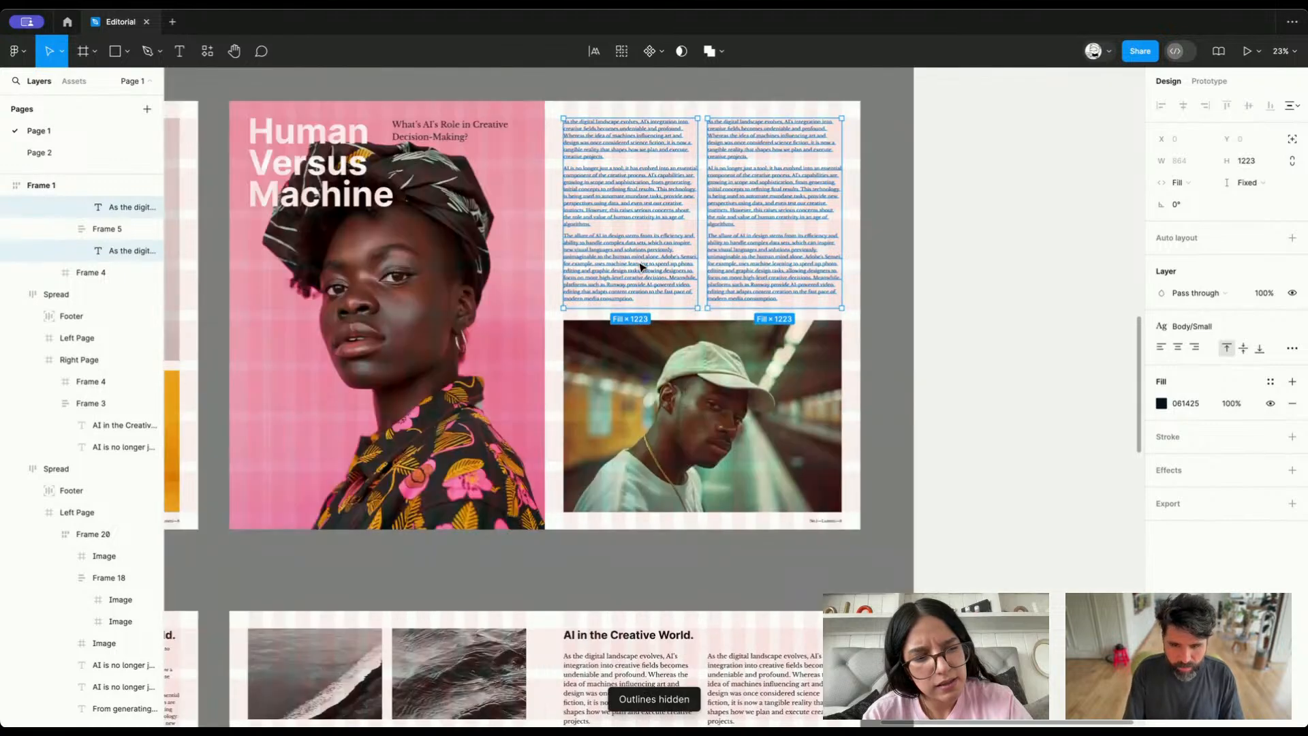
scroll(642, 269, "left", 2)
scroll(641, 268, "up", 1)
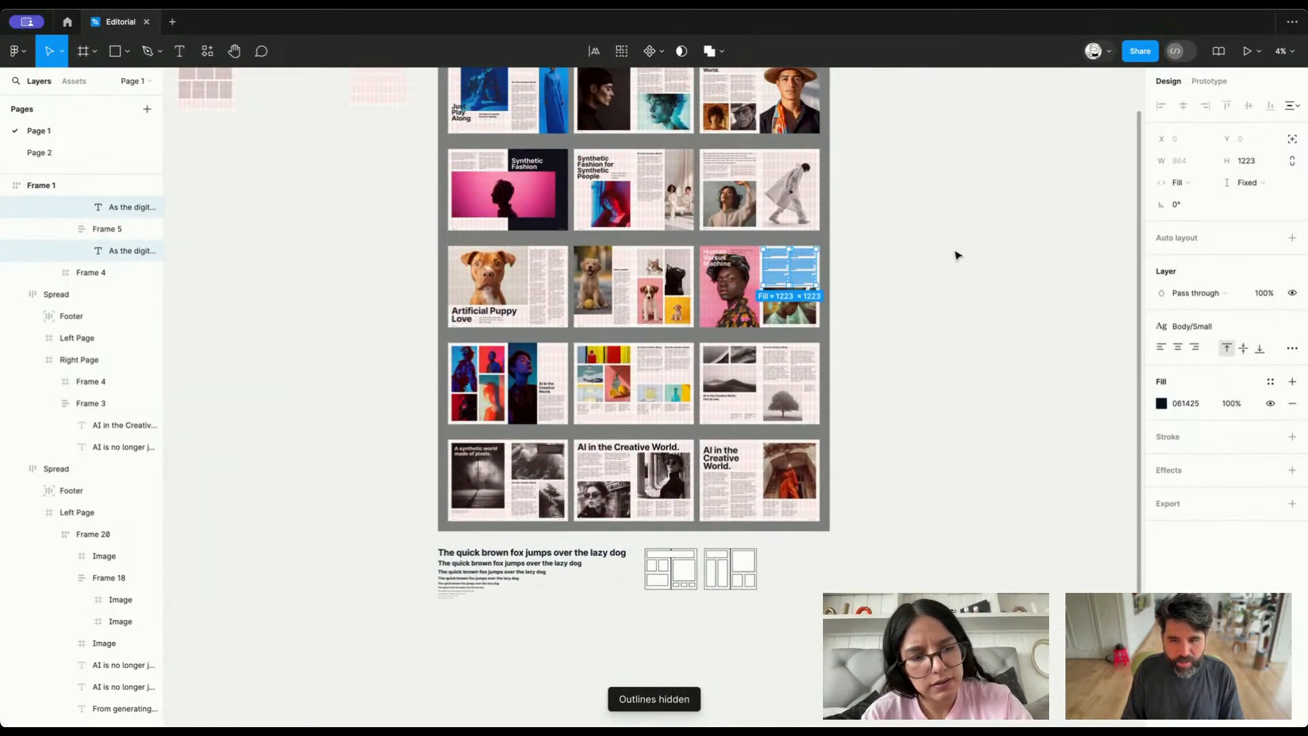
left_click(958, 256)
Examine the complete set of spreads and the items on the "Editorial Stuff" to-do list
scroll(958, 256, "up", 2)
scroll(957, 255, "down", 1)
scroll(958, 256, "left", 1)
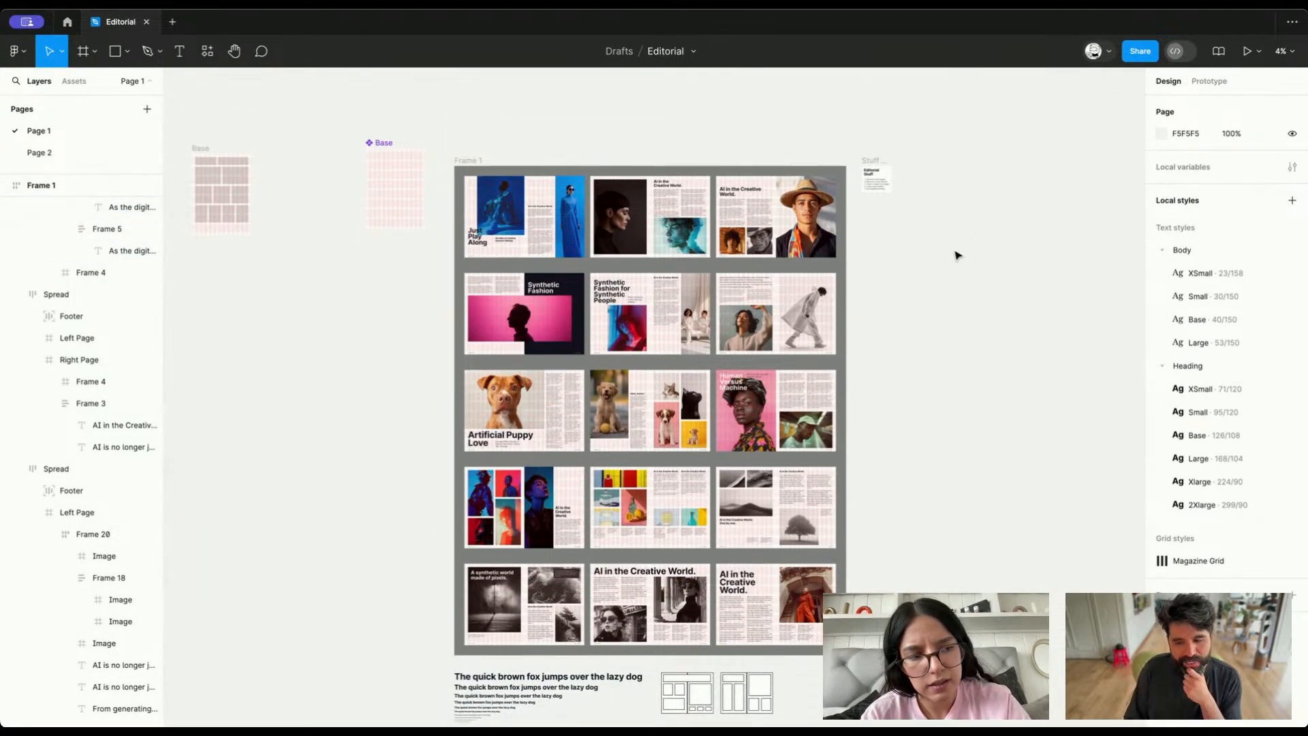
left_click(637, 612)
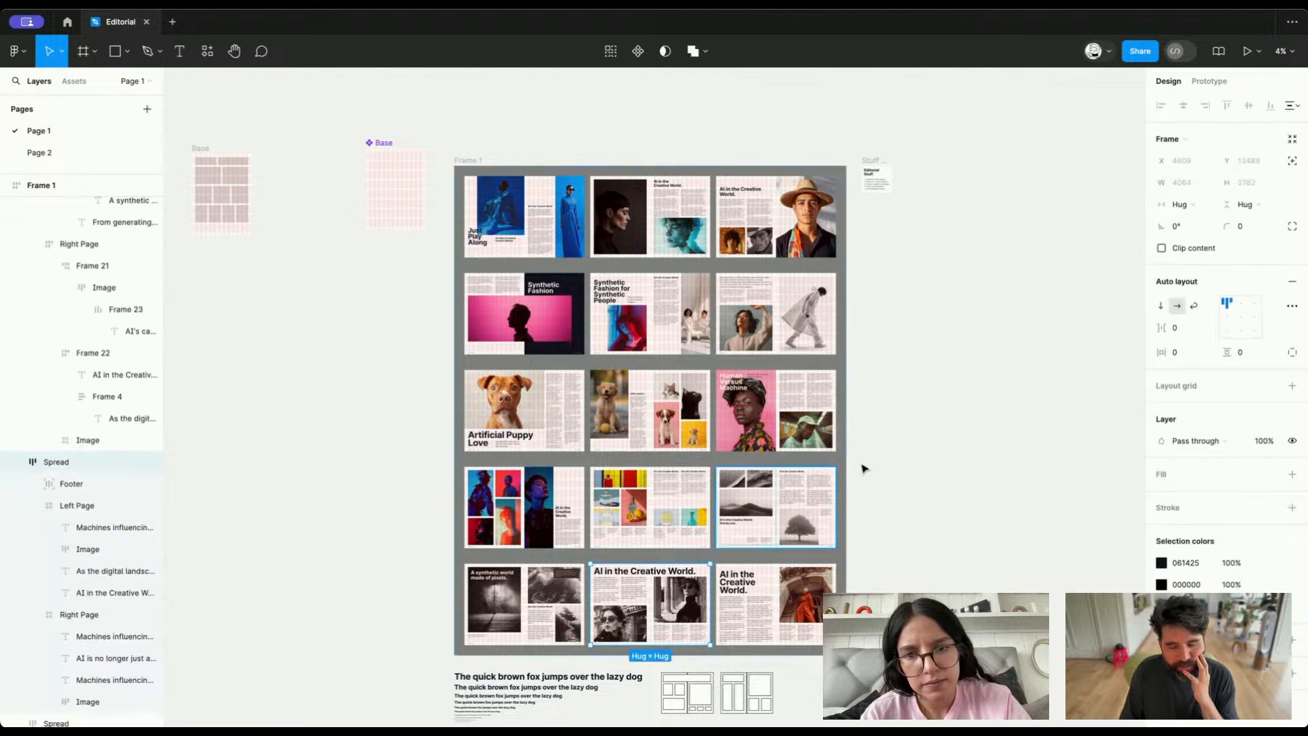
left_click(919, 417)
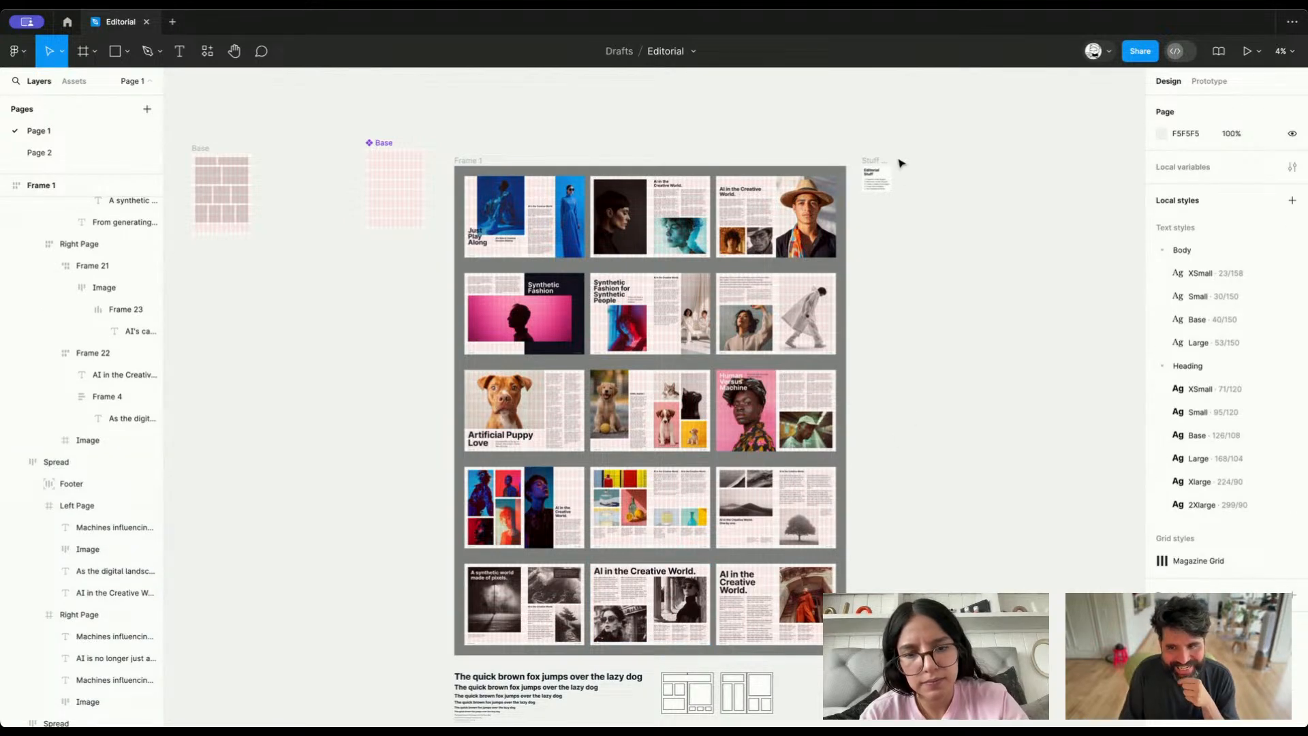
scroll(876, 181, "up", 10)
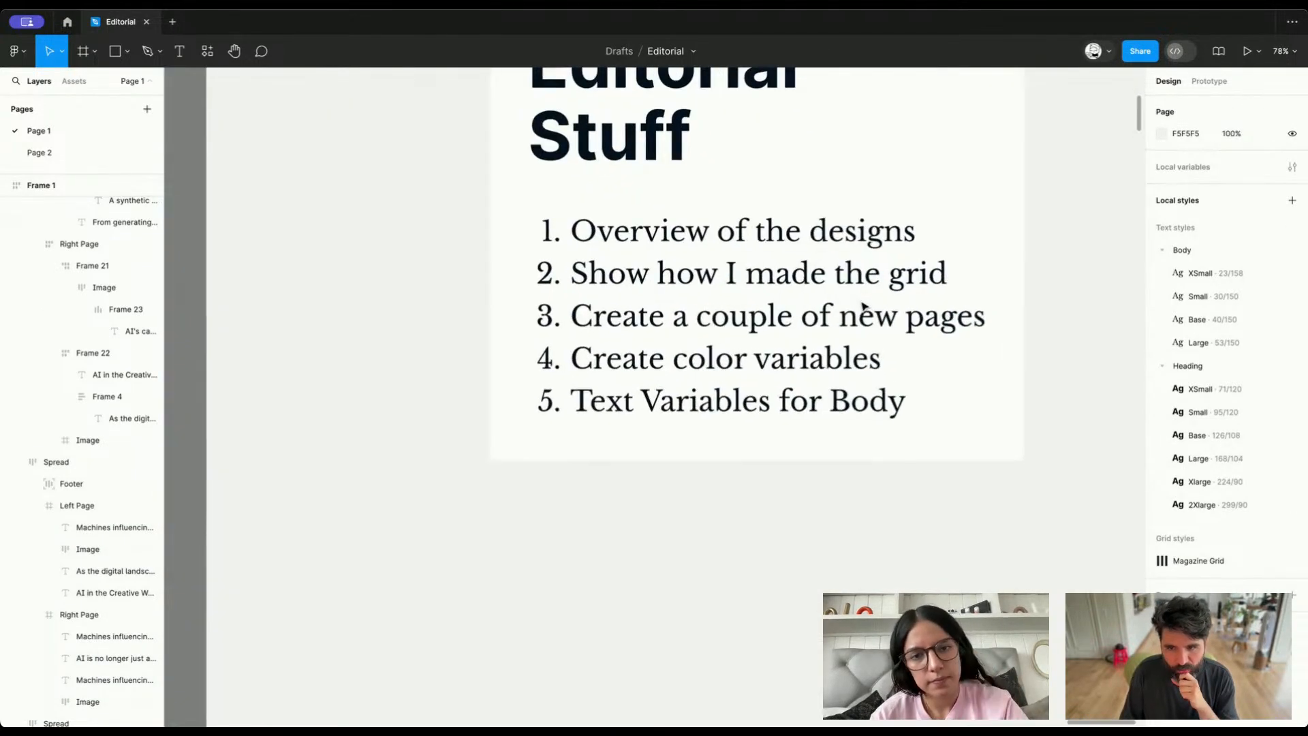
scroll(801, 379, "down", 10)
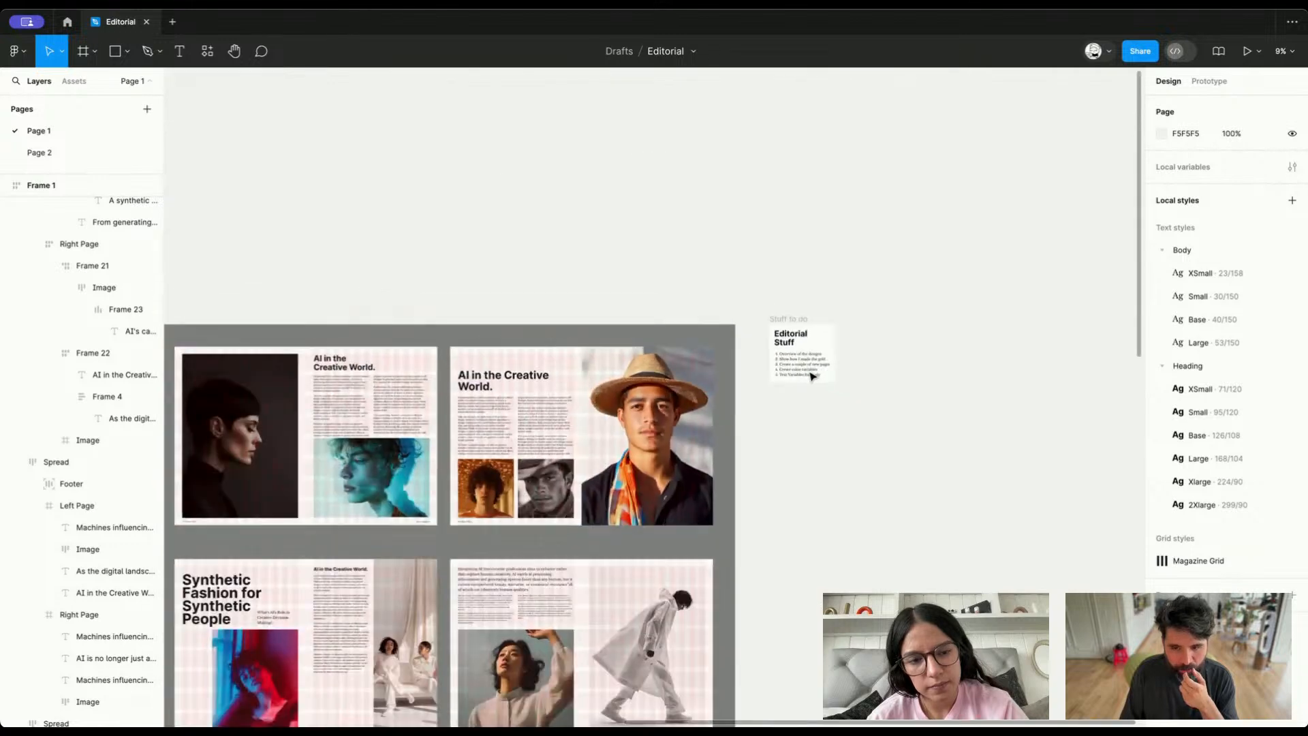
scroll(811, 377, "down", 2)
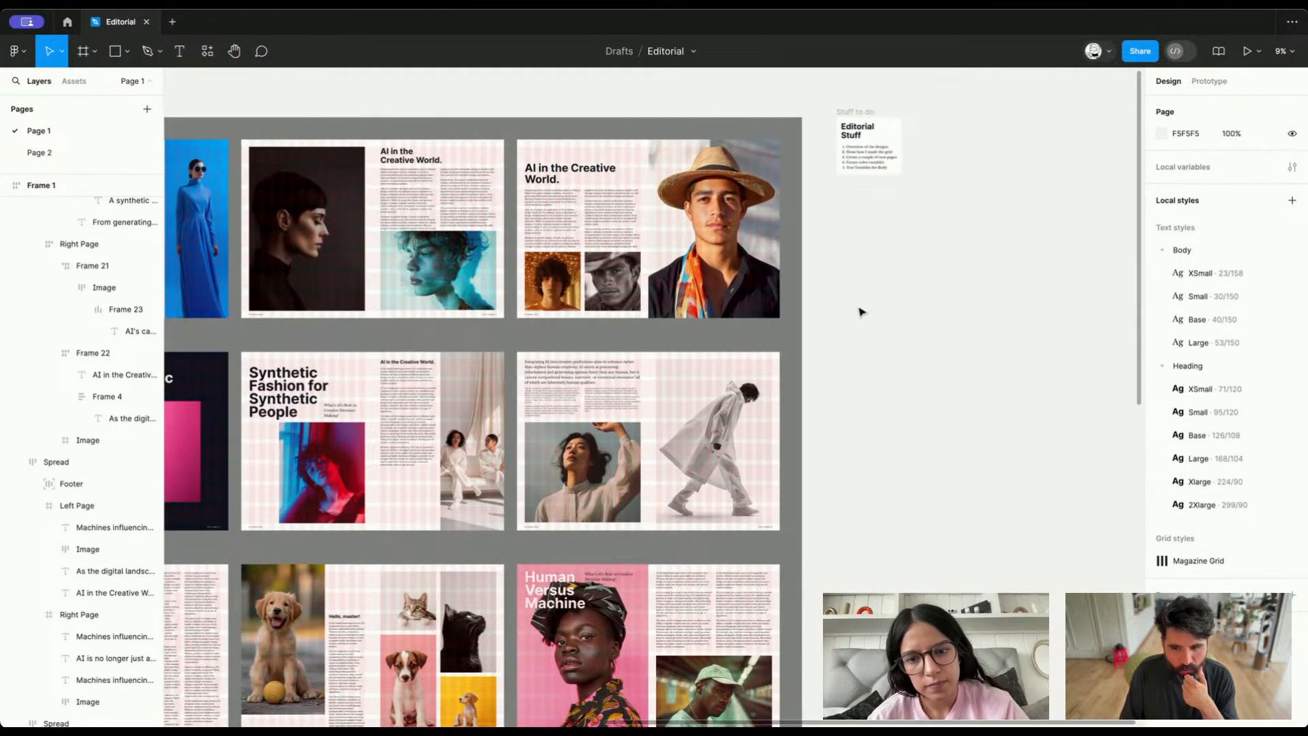
Duplicate the to-do card's numbered list onto the empty canvas below the card
scroll(879, 227, "up", 3)
left_click(841, 117)
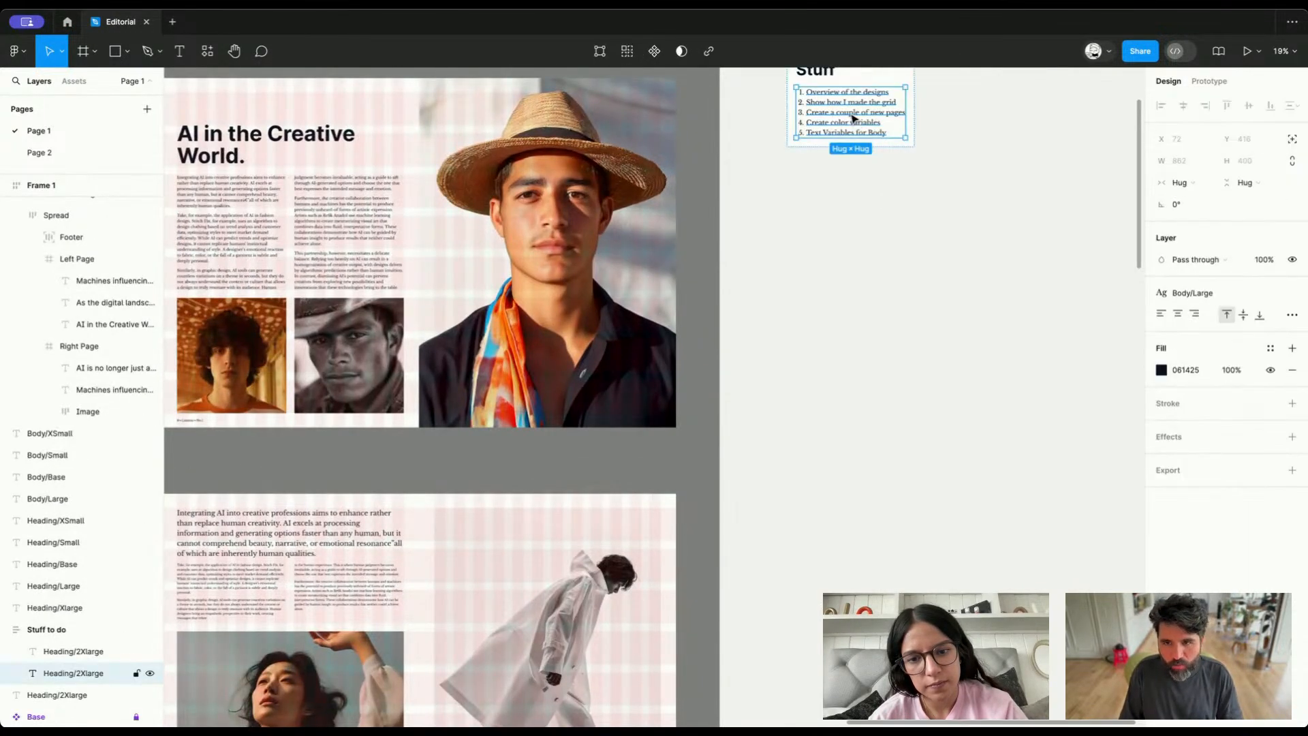
left_click_drag(842, 118, 855, 283)
scroll(856, 284, "up", 5)
scroll(855, 284, "up", 2)
Replace the duplicated list's text with the lines "Surface" and "Foreground (text)"
key("Return")
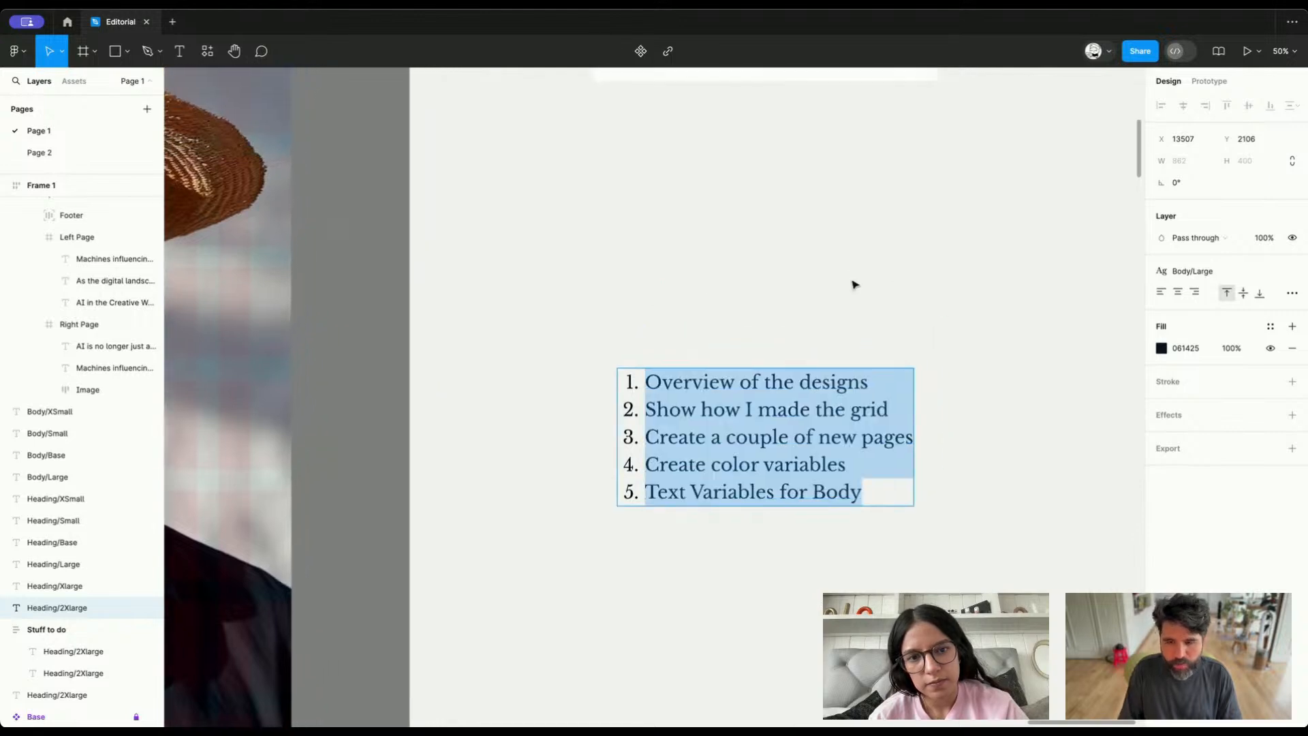
key("BackSpace")
type("Surface")
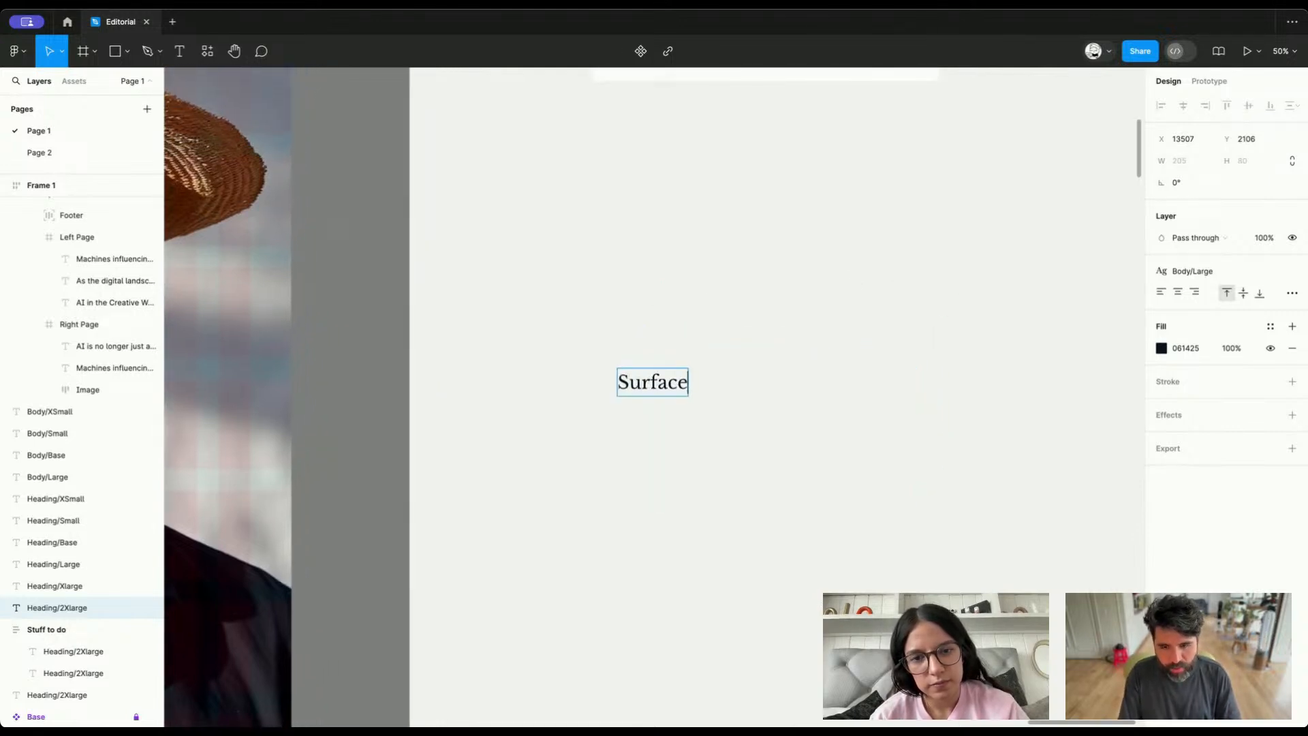
key("Return")
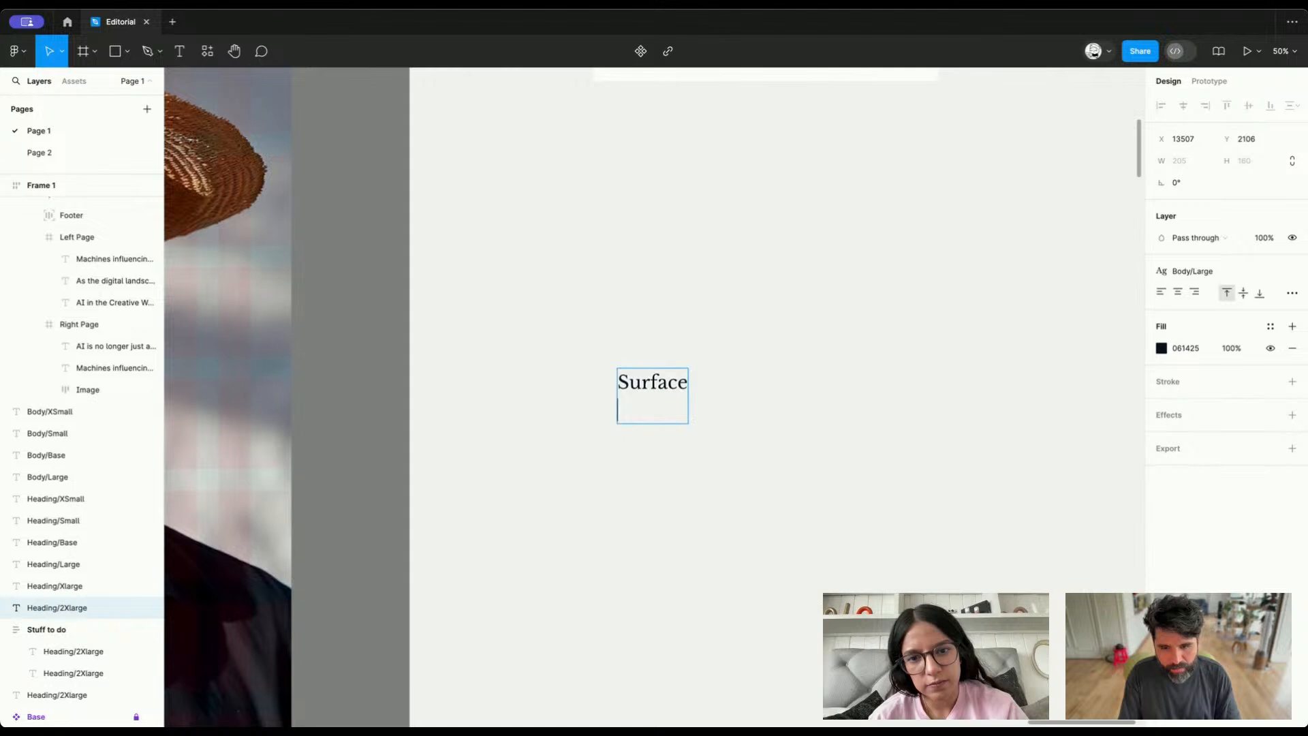
type("Foreground")
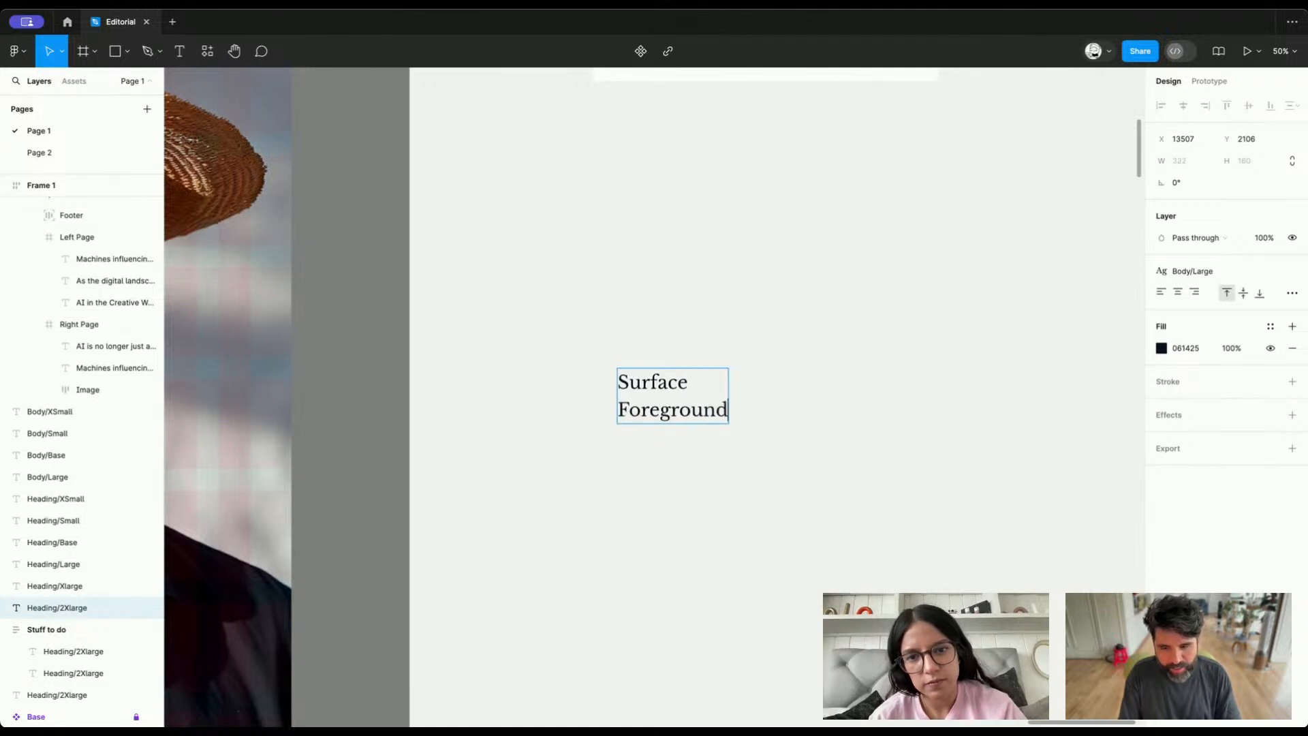
type(" (text)")
key("Return")
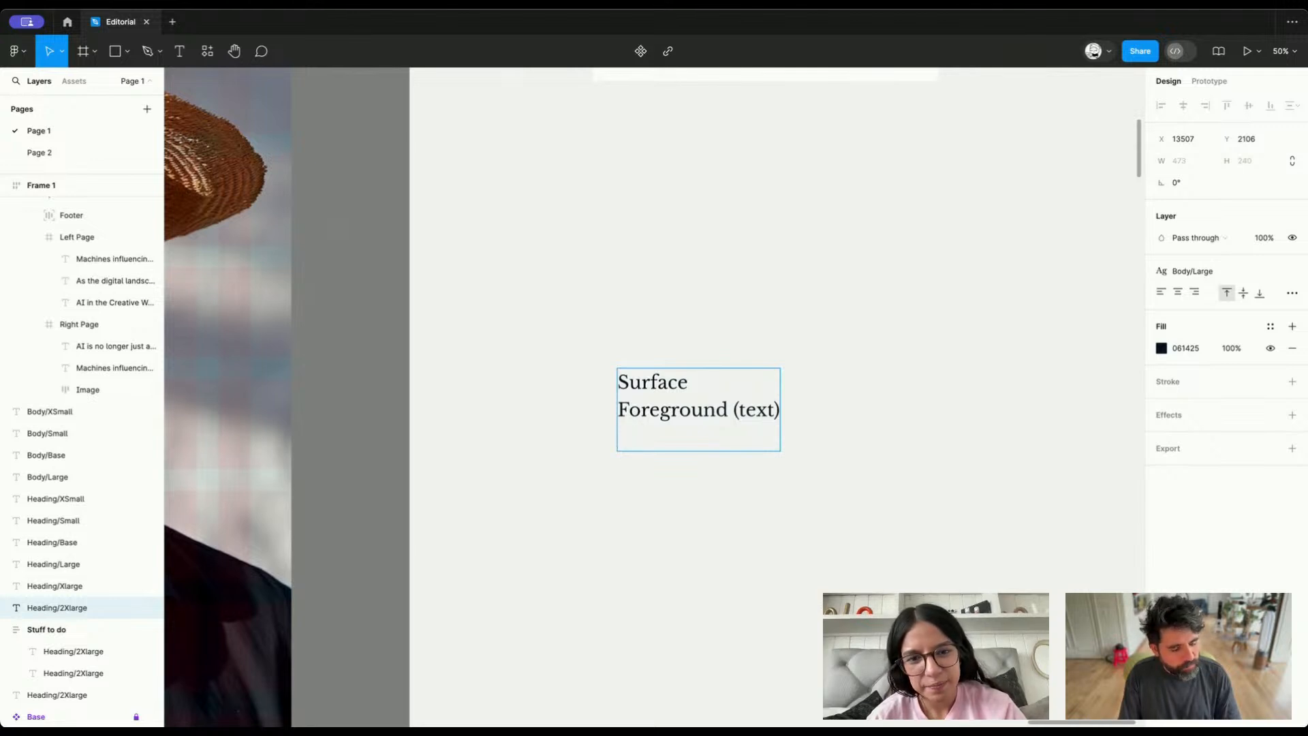
Extend the first line to "Surface Hard" and insert a "Surface Soft" line below it
key("Up")
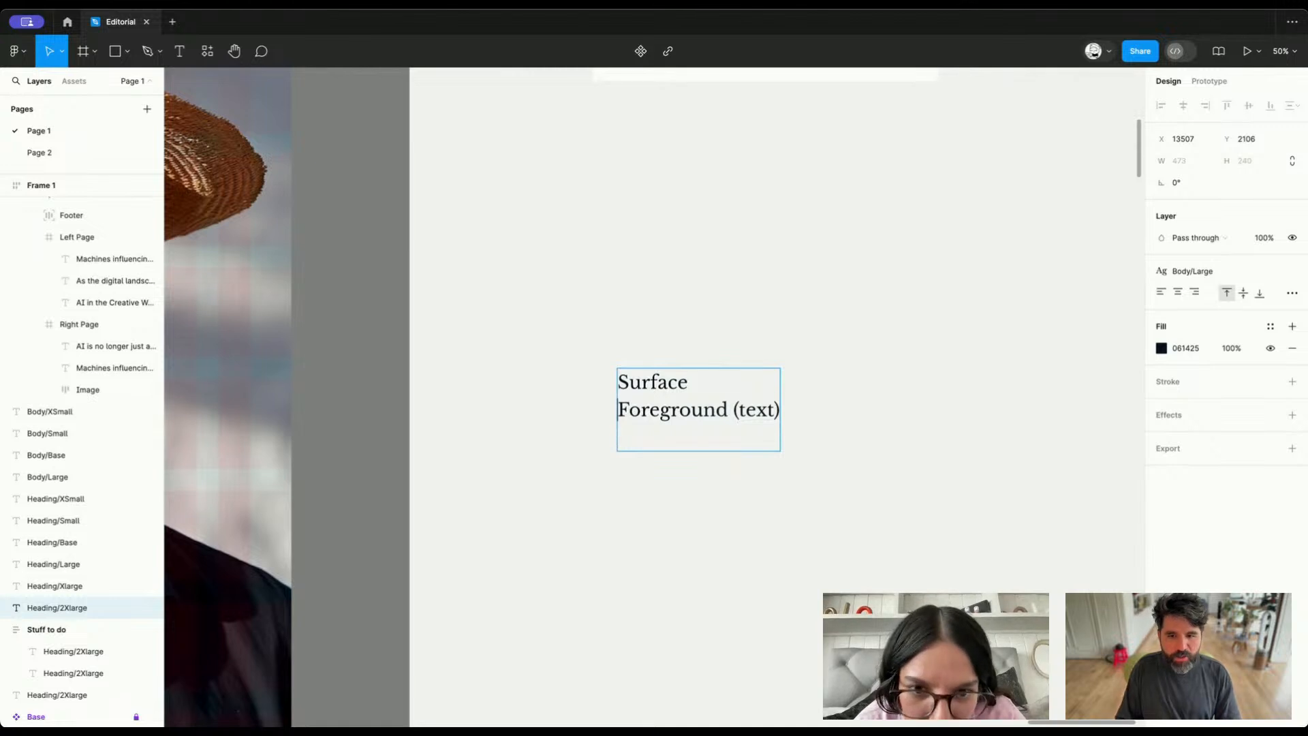
key("Return")
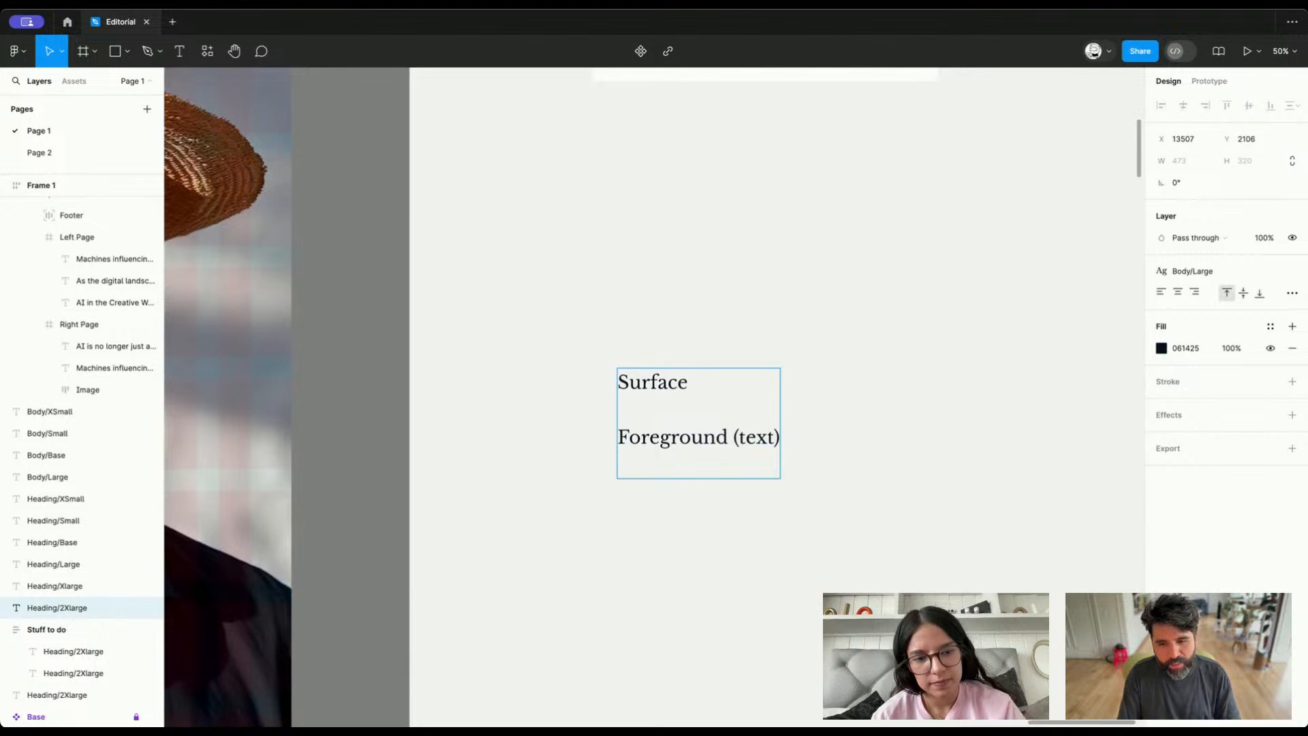
type("Hard")
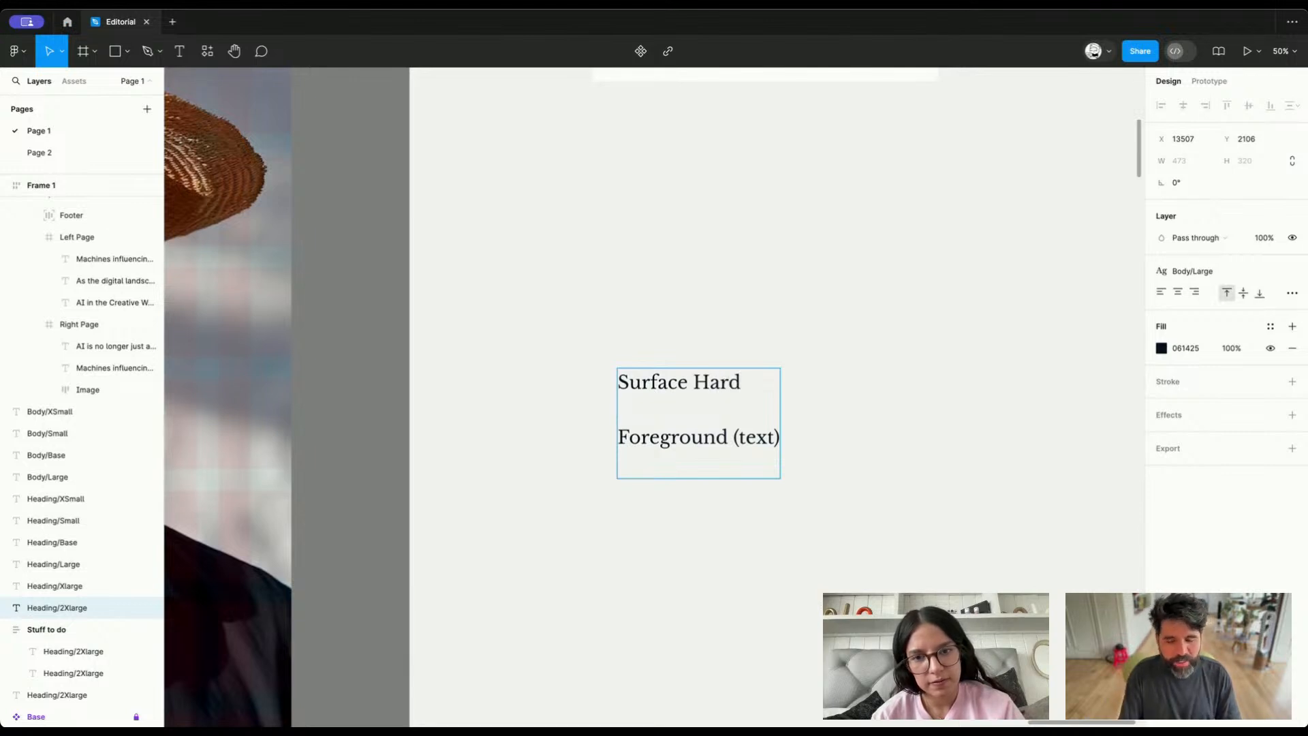
key("BackSpace")
type("H")
key("BackSpace")
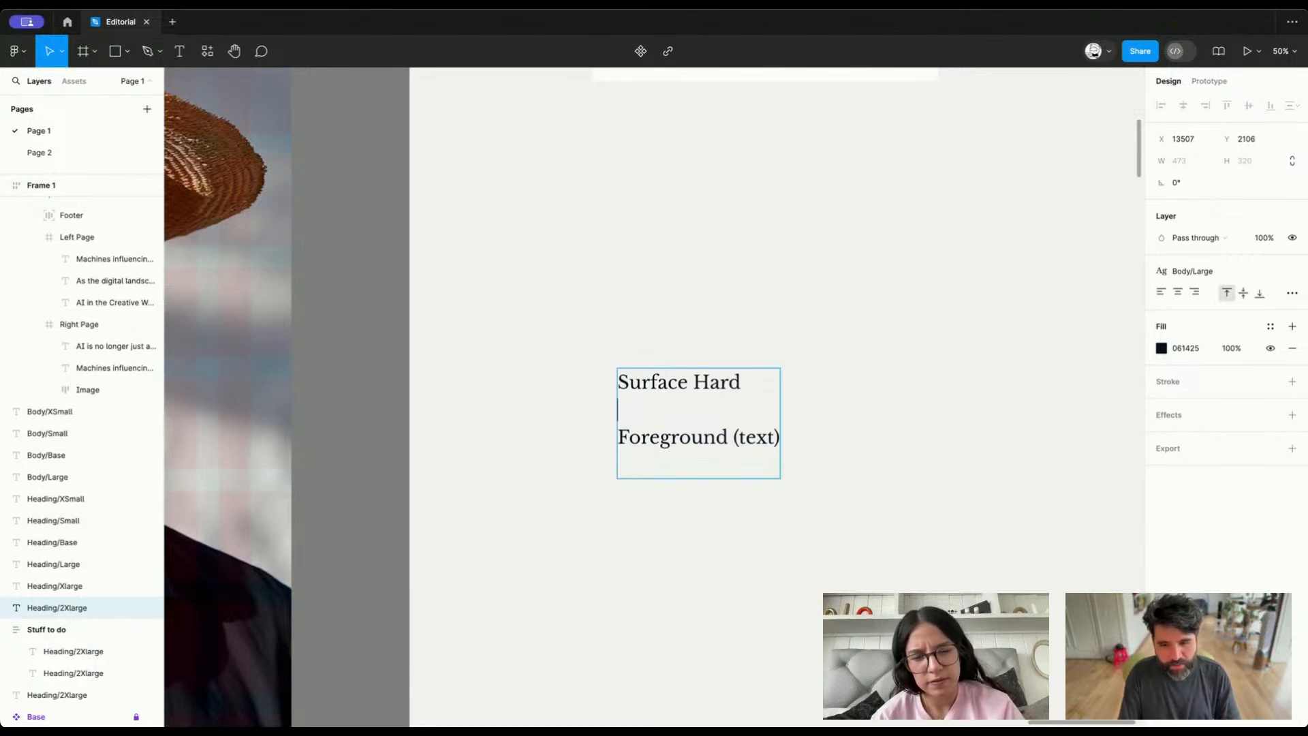
type("Surface Soft")
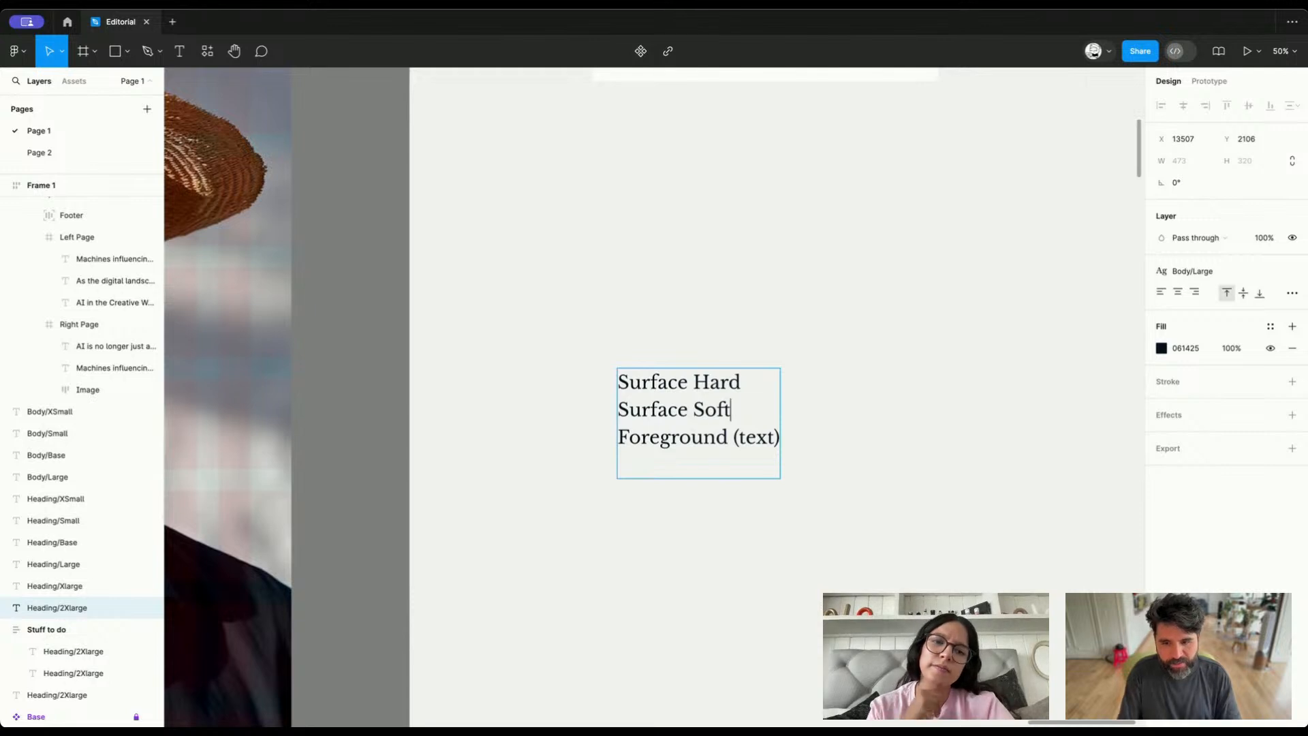
Add "Foreground Soft" as the last line of the list and finish editing the text
key("Down")
key("Down")
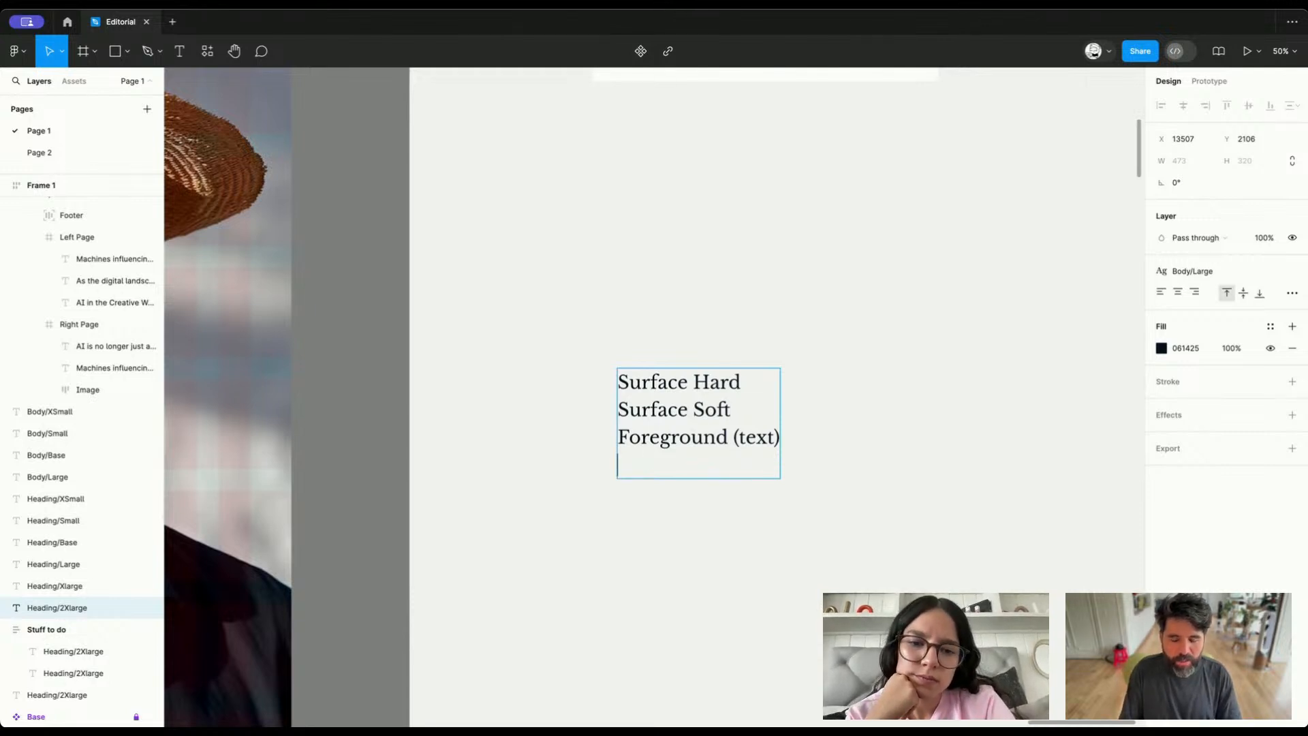
type("Foregrou")
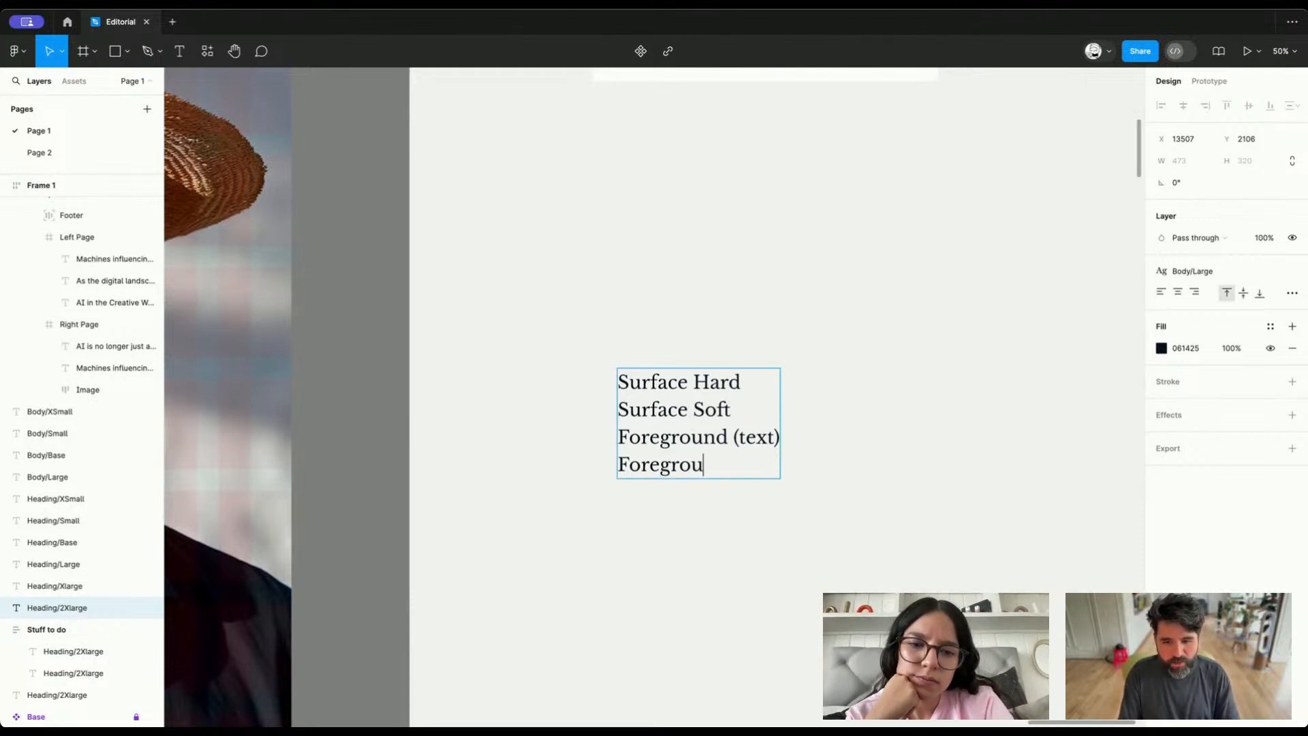
type("nd Sub")
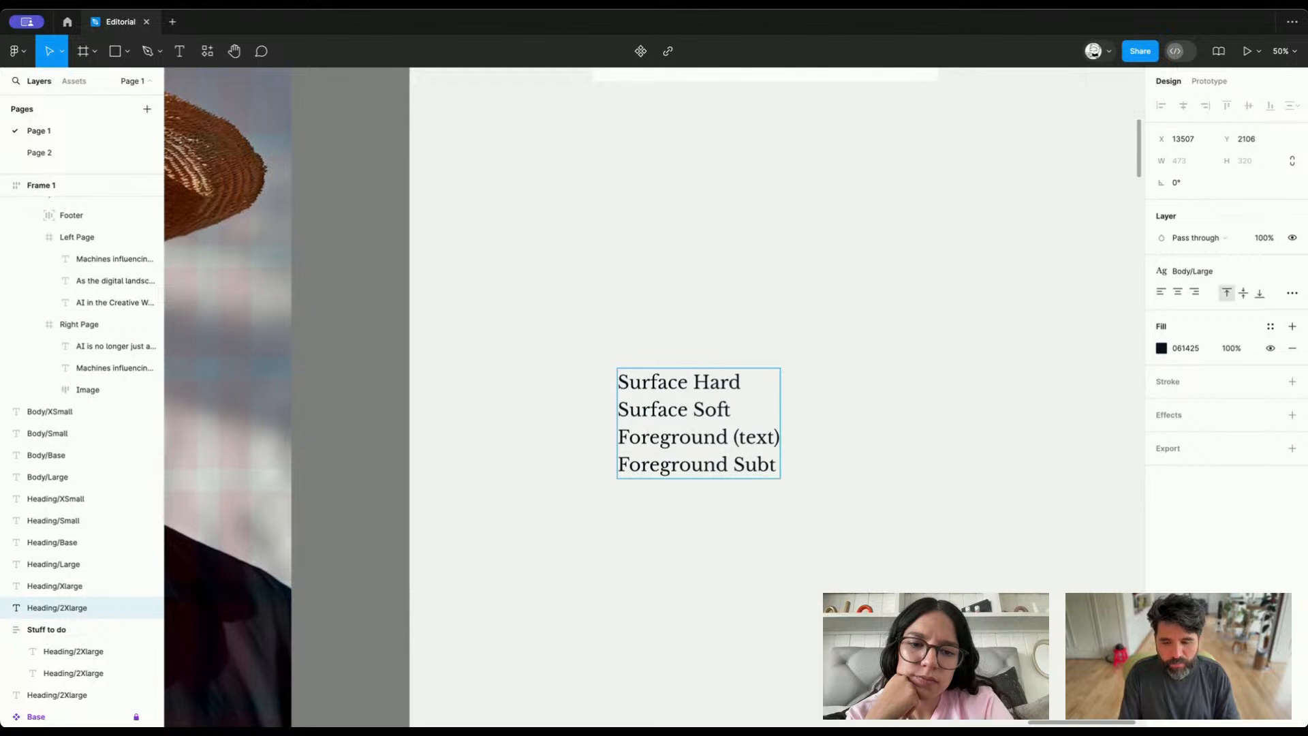
type("t")
key("BackSpace")
key("BackSpace")
key("BackSpace")
type("of")
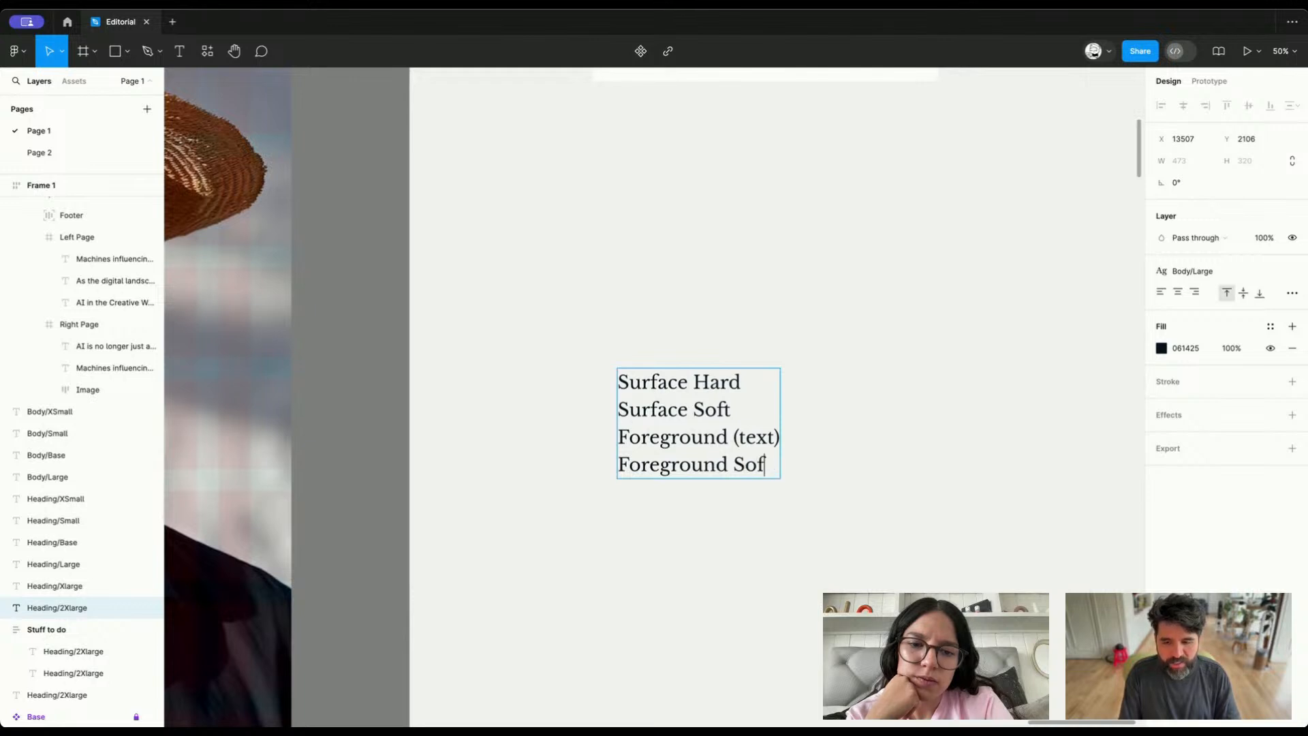
type("t")
left_click(1124, 287)
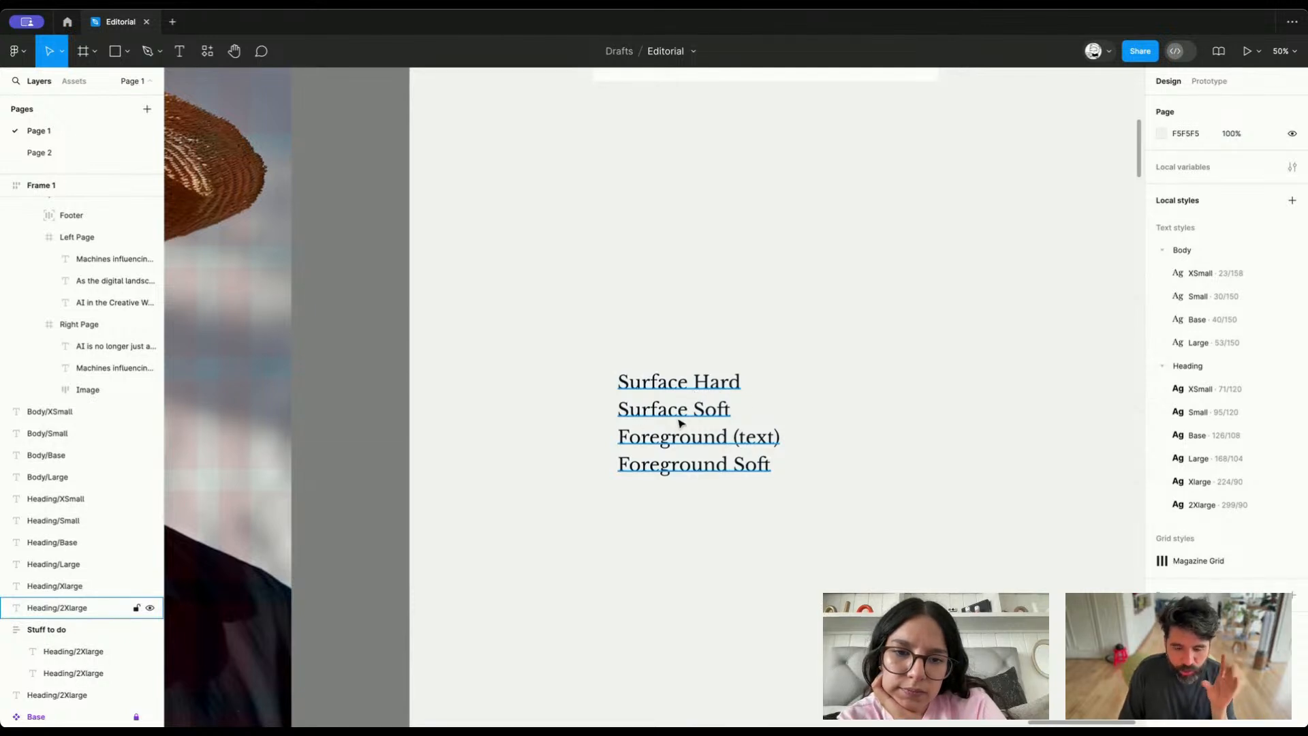
left_click(682, 442)
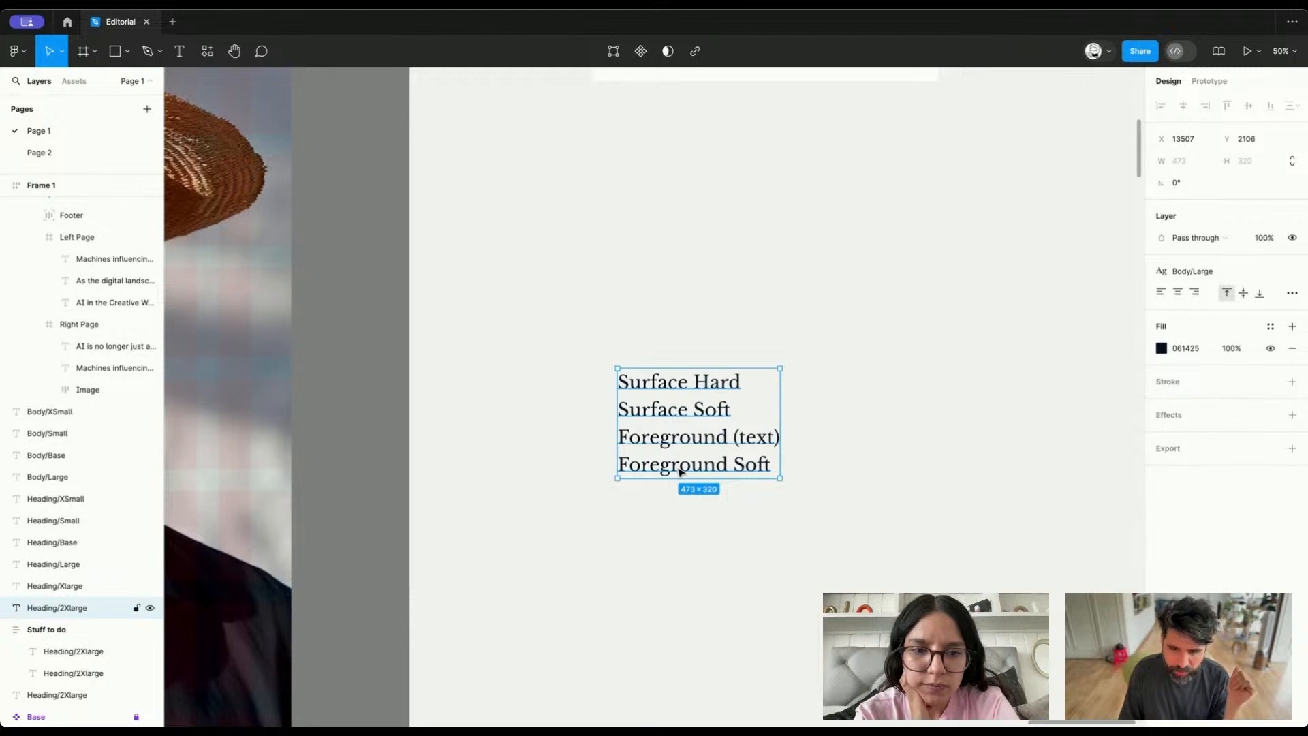
double_click(681, 470)
double_click(681, 467)
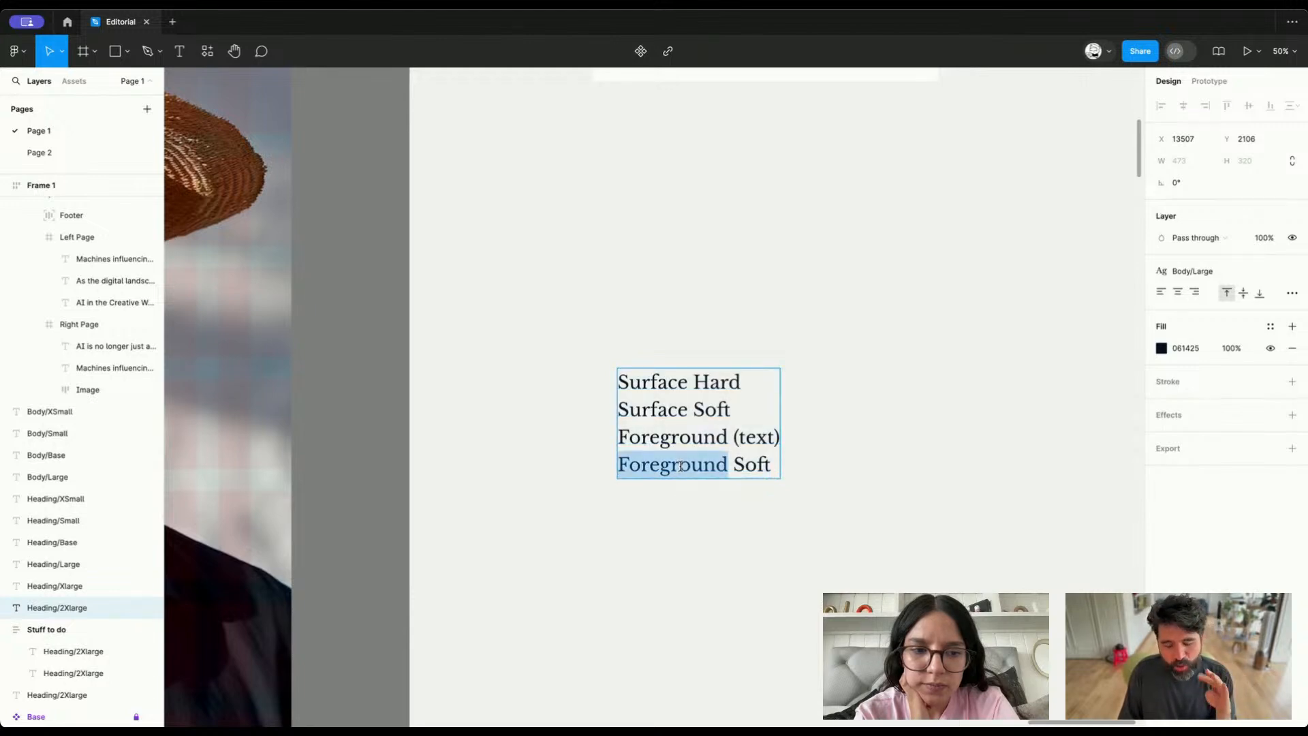
key("Escape")
scroll(873, 474, "down", 3)
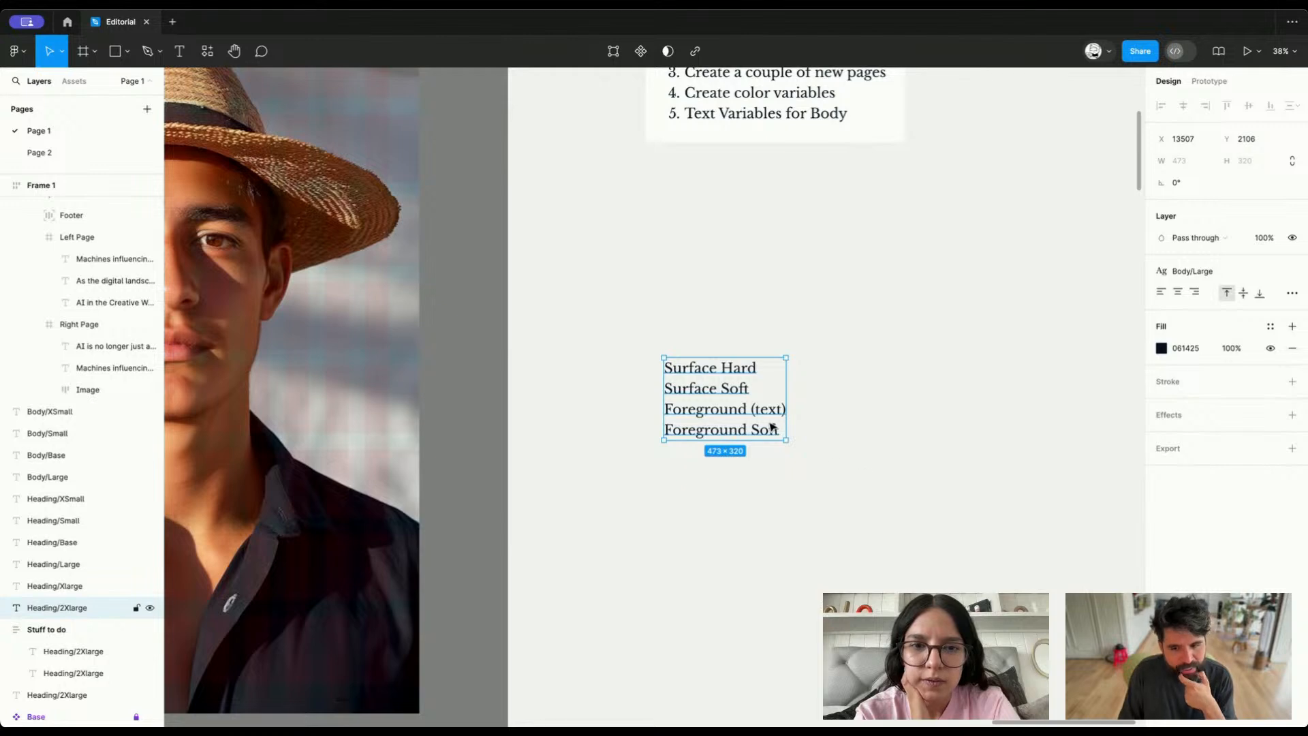
scroll(763, 407, "up", 3)
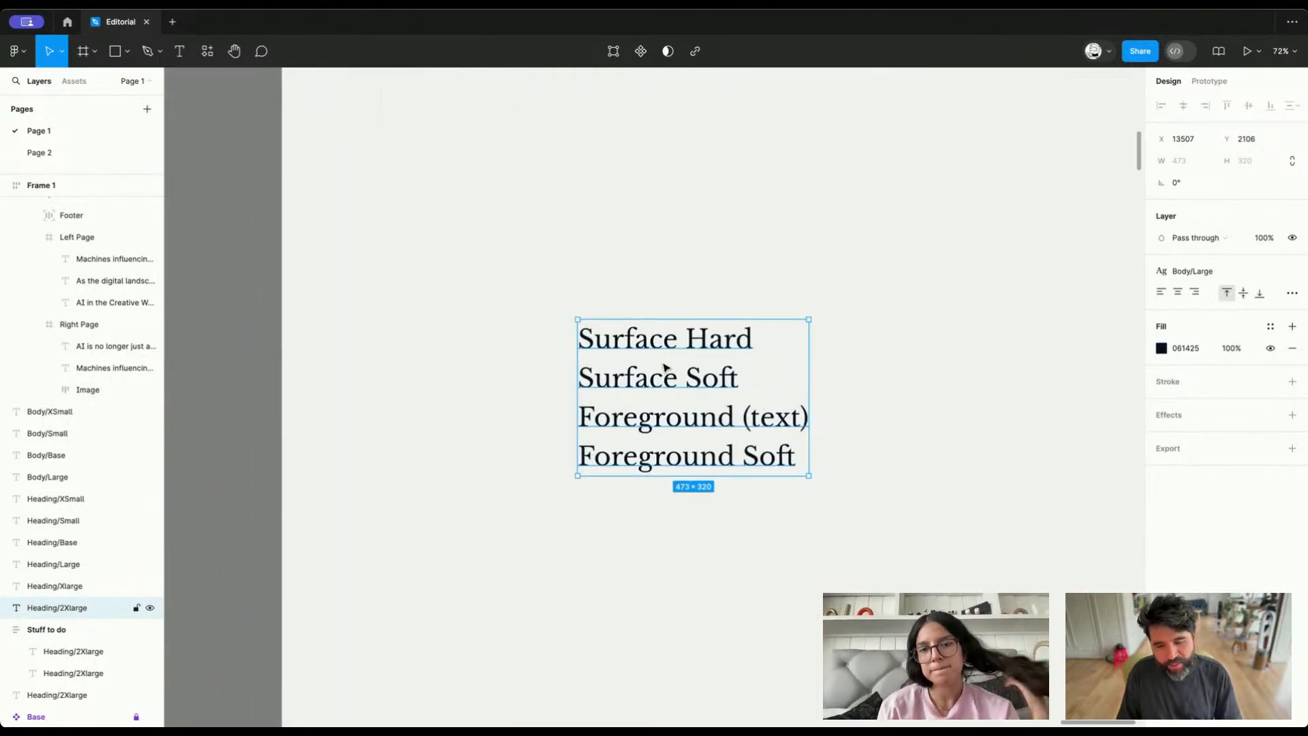
Insert the line "Dark and Light" above "Surface Hard", separated by an empty line
key("Return")
key("Left")
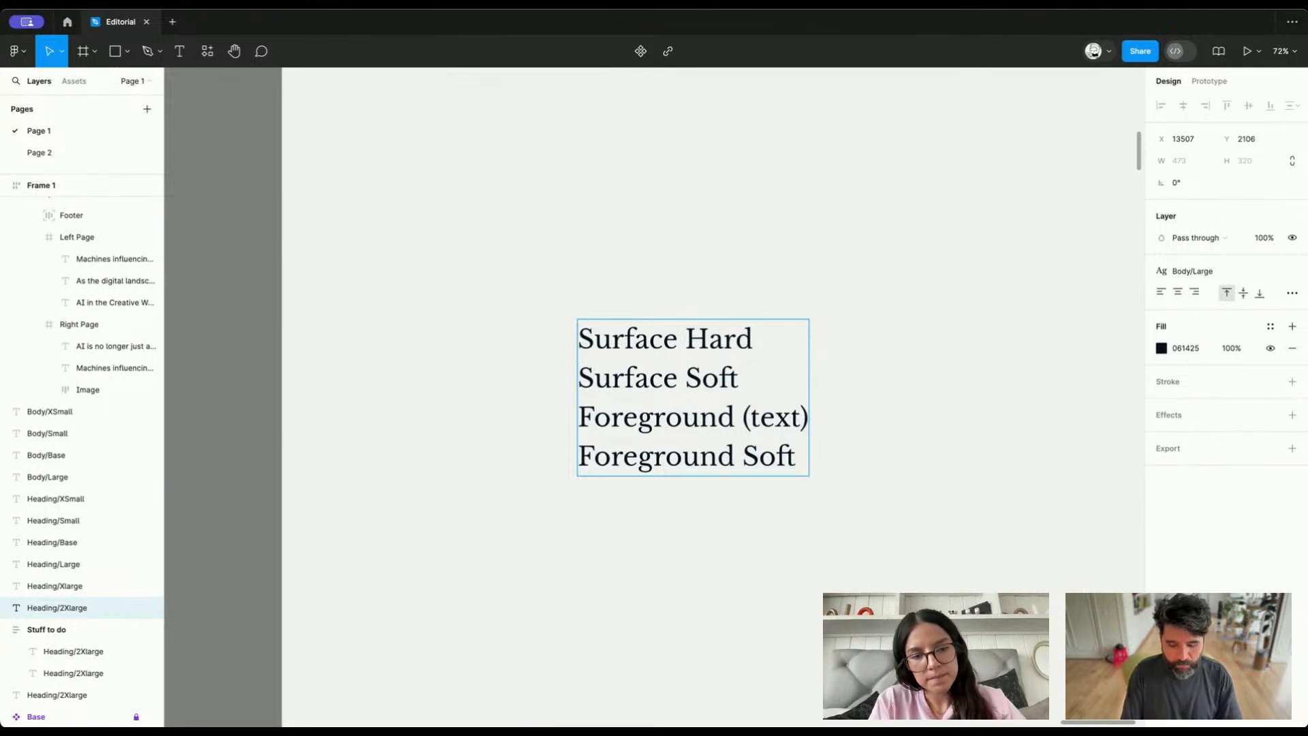
type("Dark and Light")
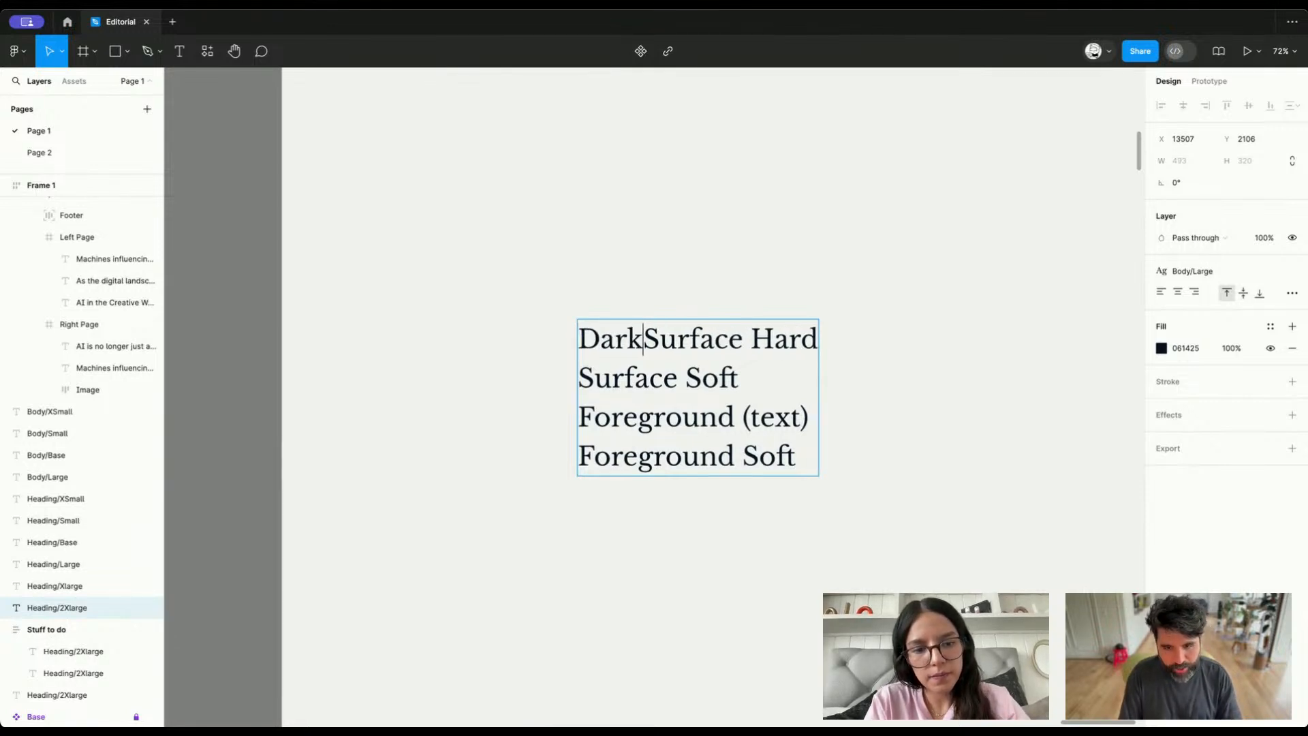
key("Return")
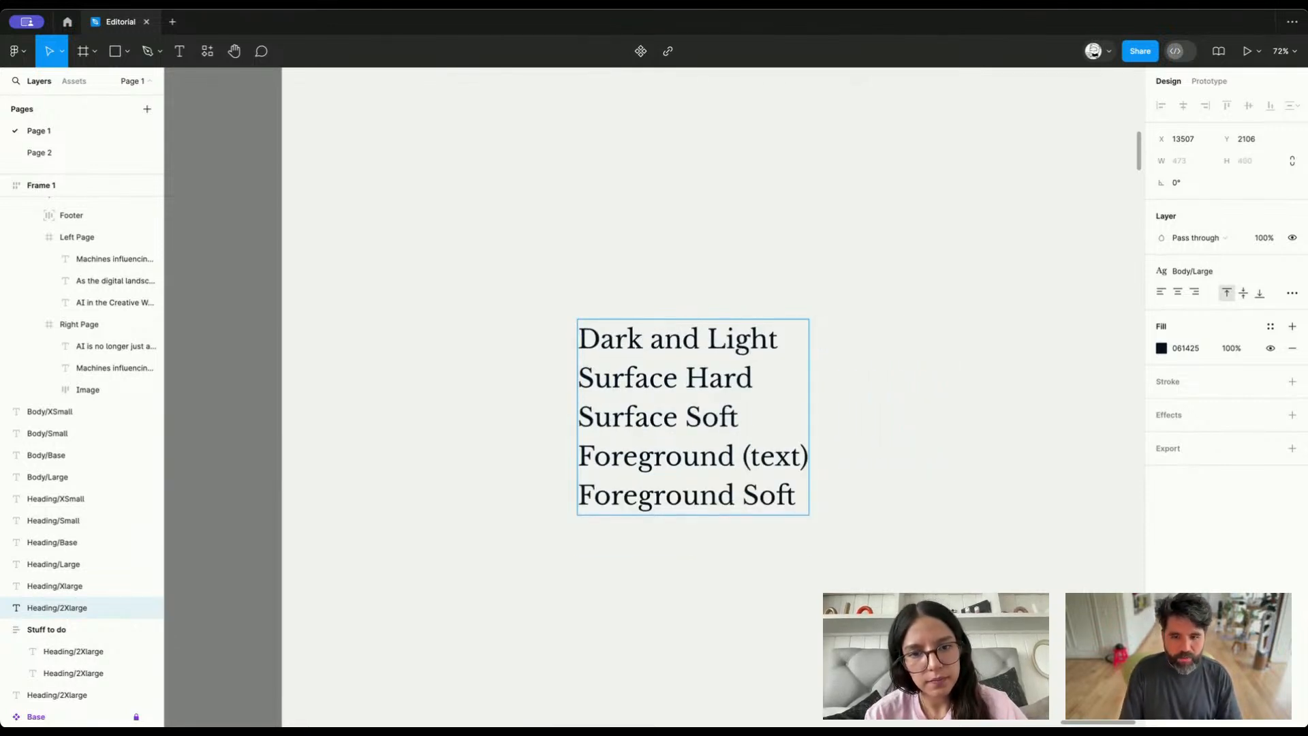
key("Return")
Add the line "Font Family for Heading and Body" at the end of the list, after an empty line
key("ctrl+a")
key("Right")
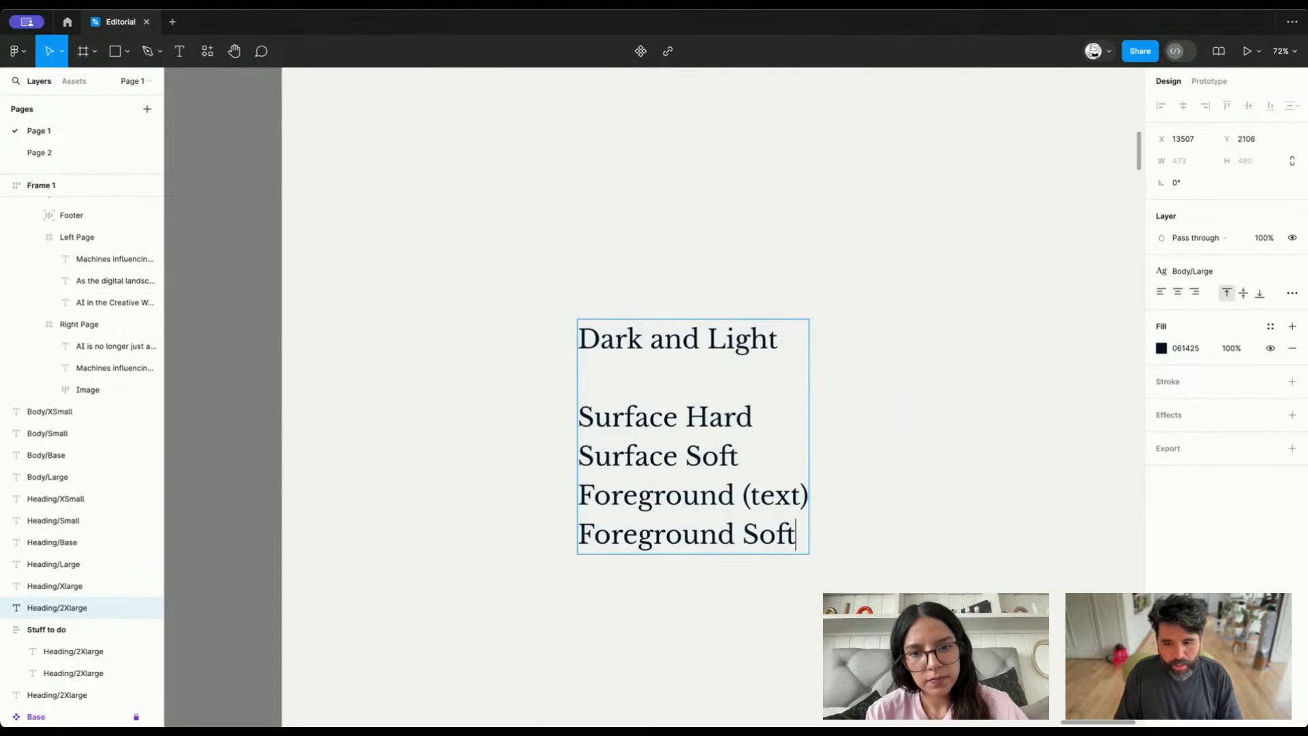
key("Return")
key("Return")
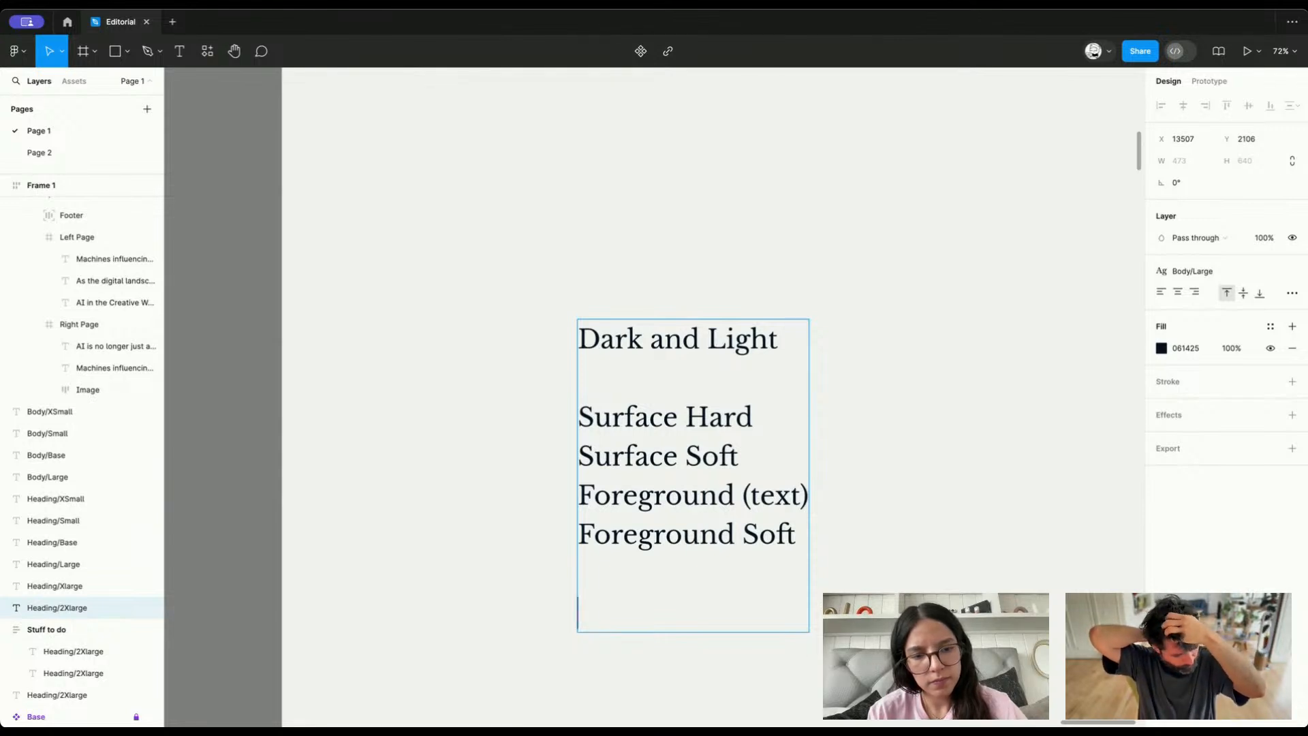
type("Bo")
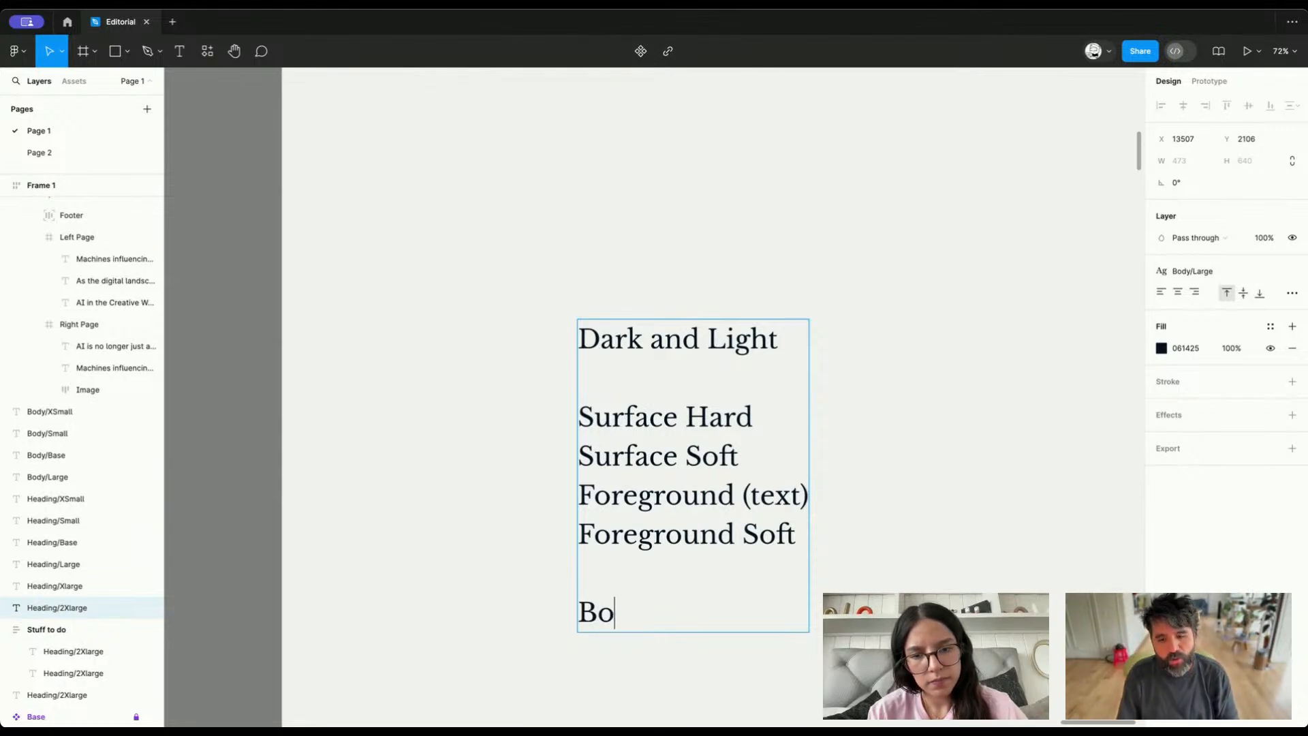
type("dy Font")
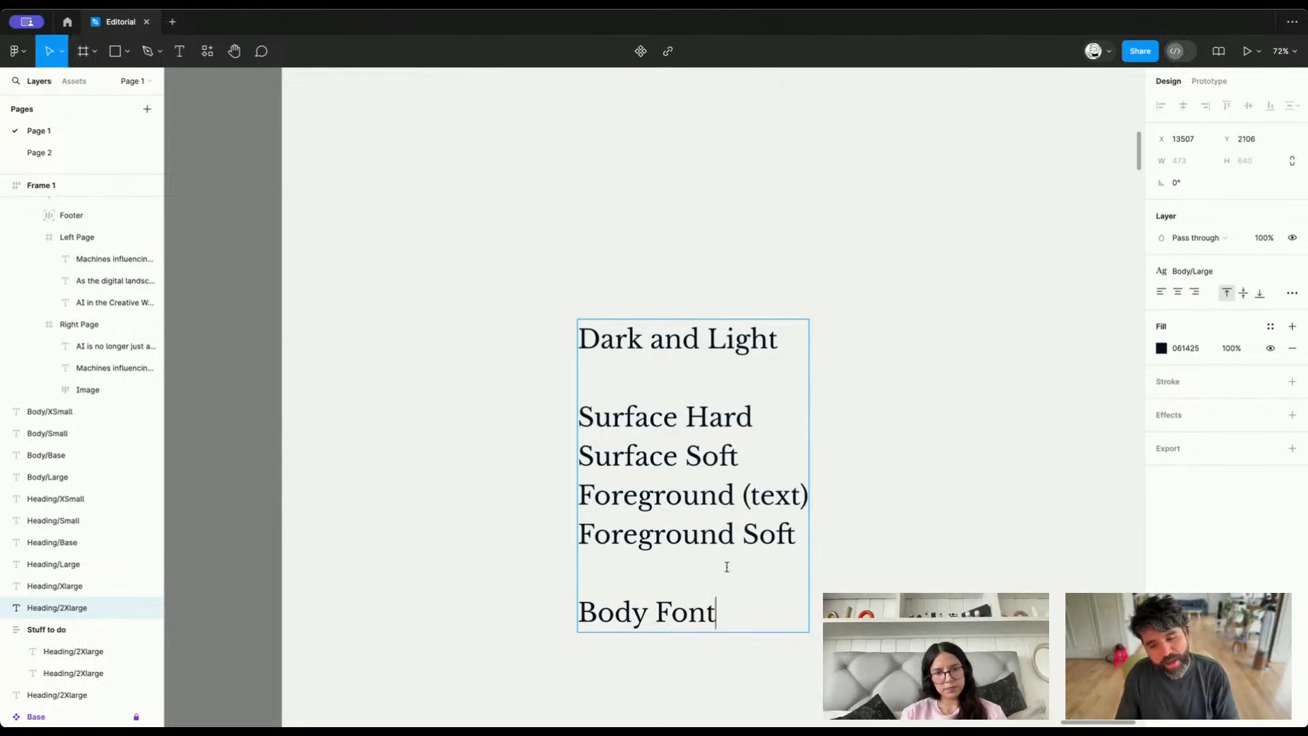
type("Heading")
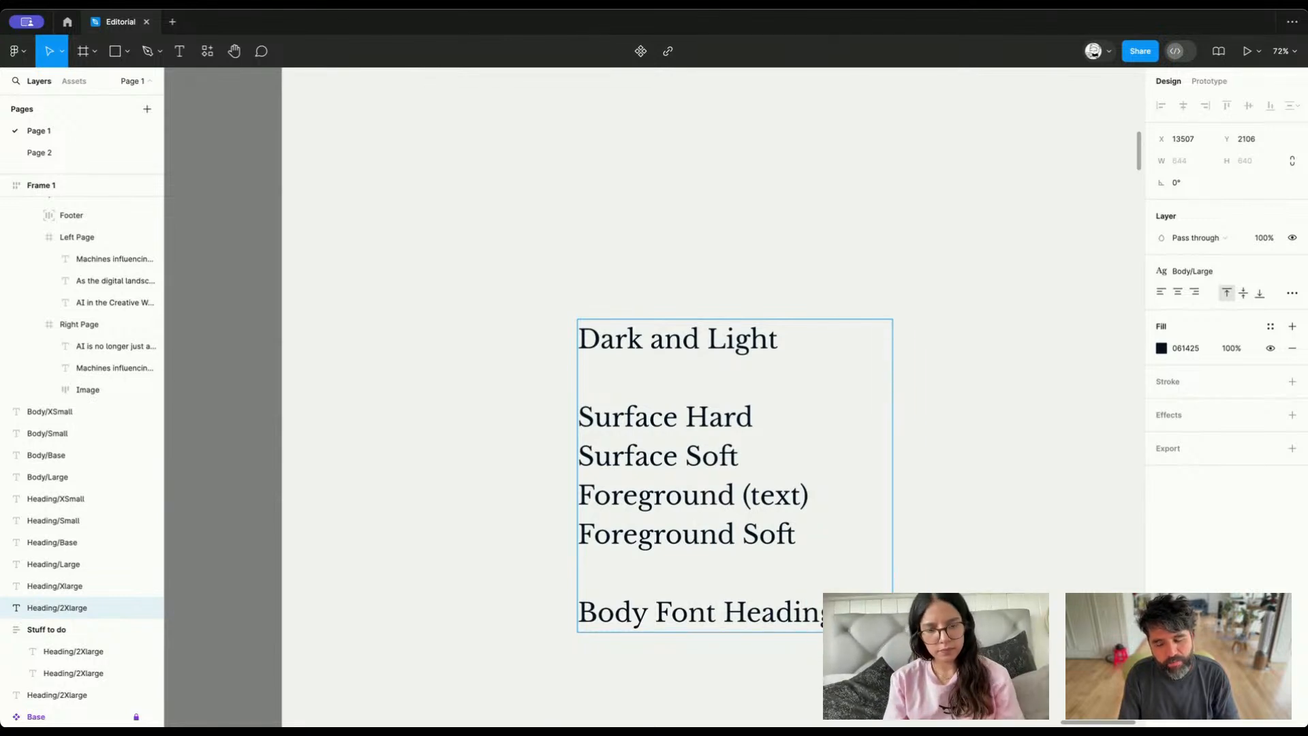
type(" Body")
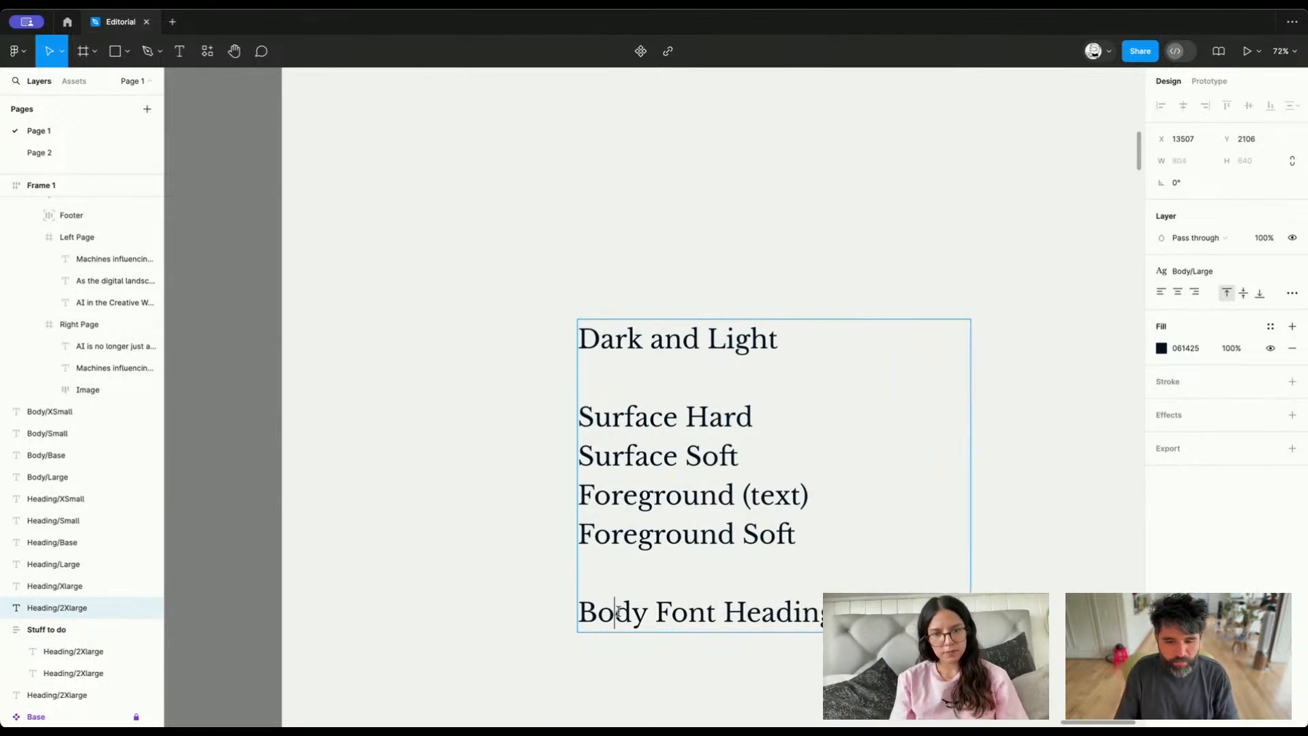
double_click(617, 612)
key("BackSpace")
key("Delete")
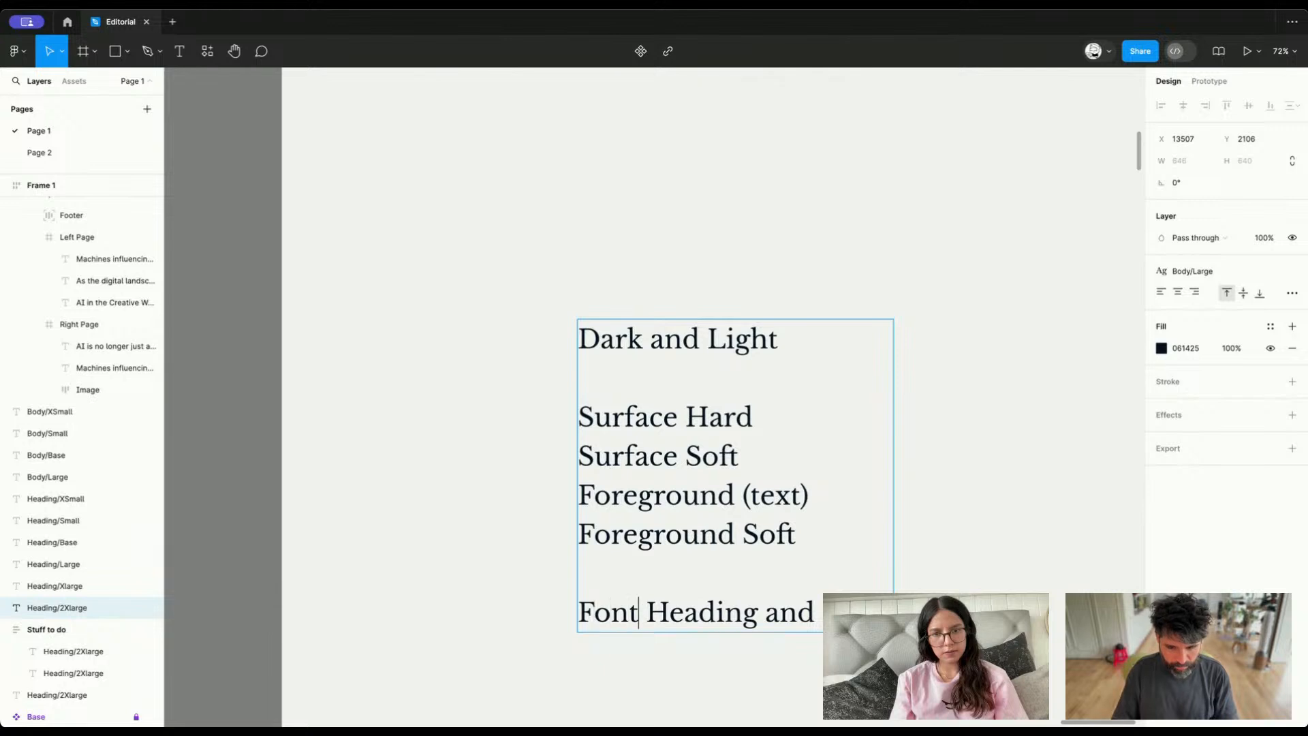
type("Family for He")
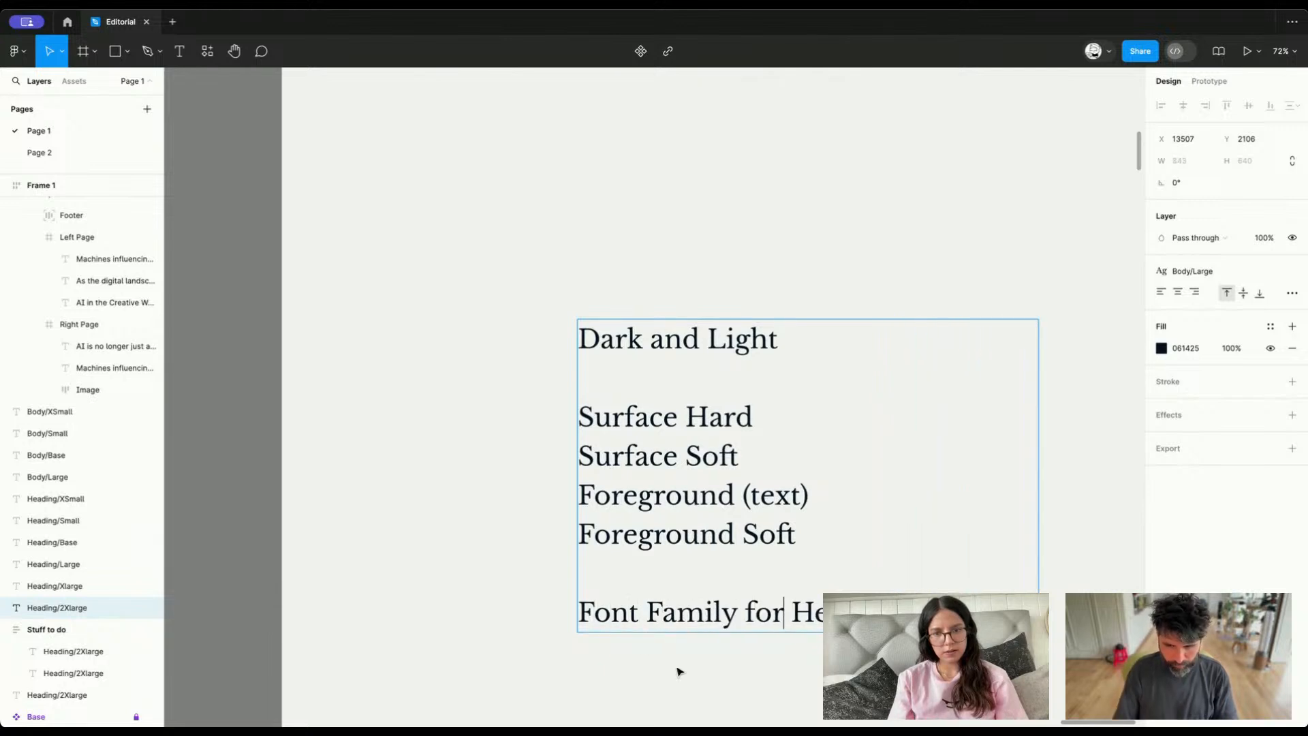
Insert the title "VARIABLES!!!!" above "Dark and Light" with an empty line between them, and finish editing the text
left_click(678, 672)
double_click(686, 353)
key("Left")
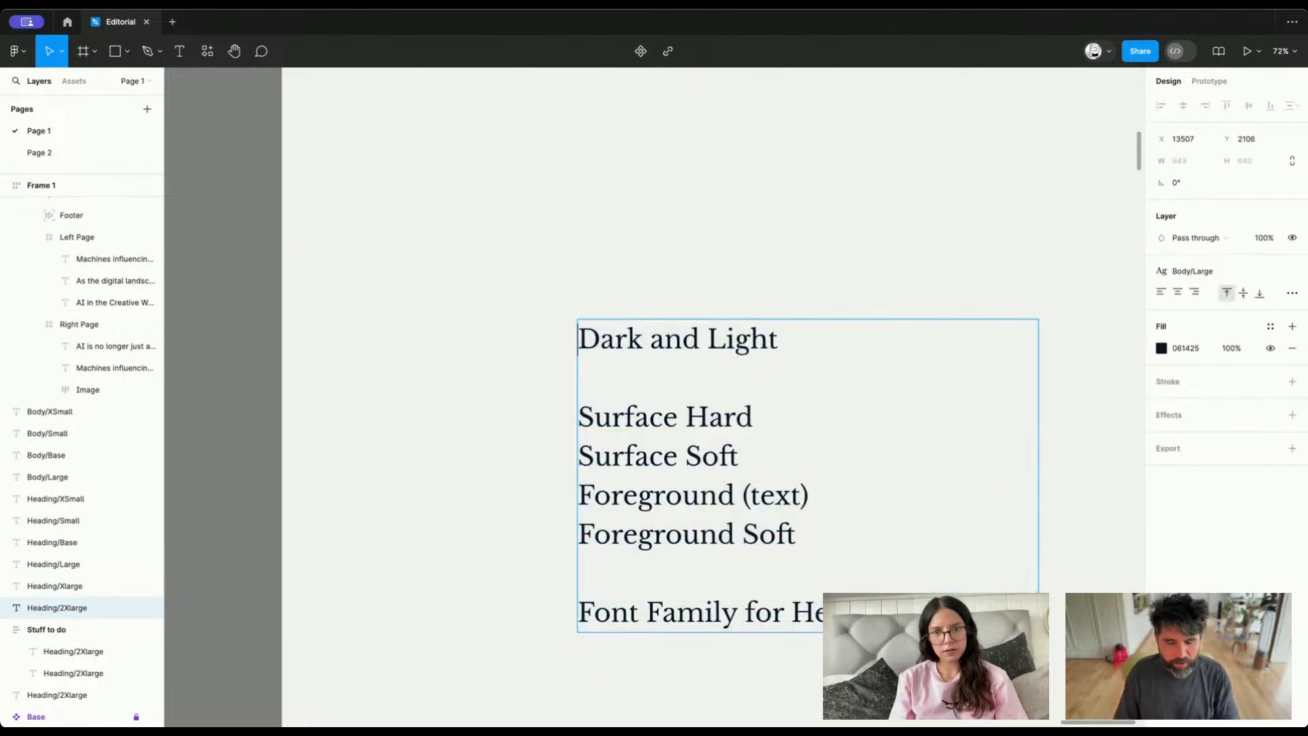
type("VARIABLES!!")
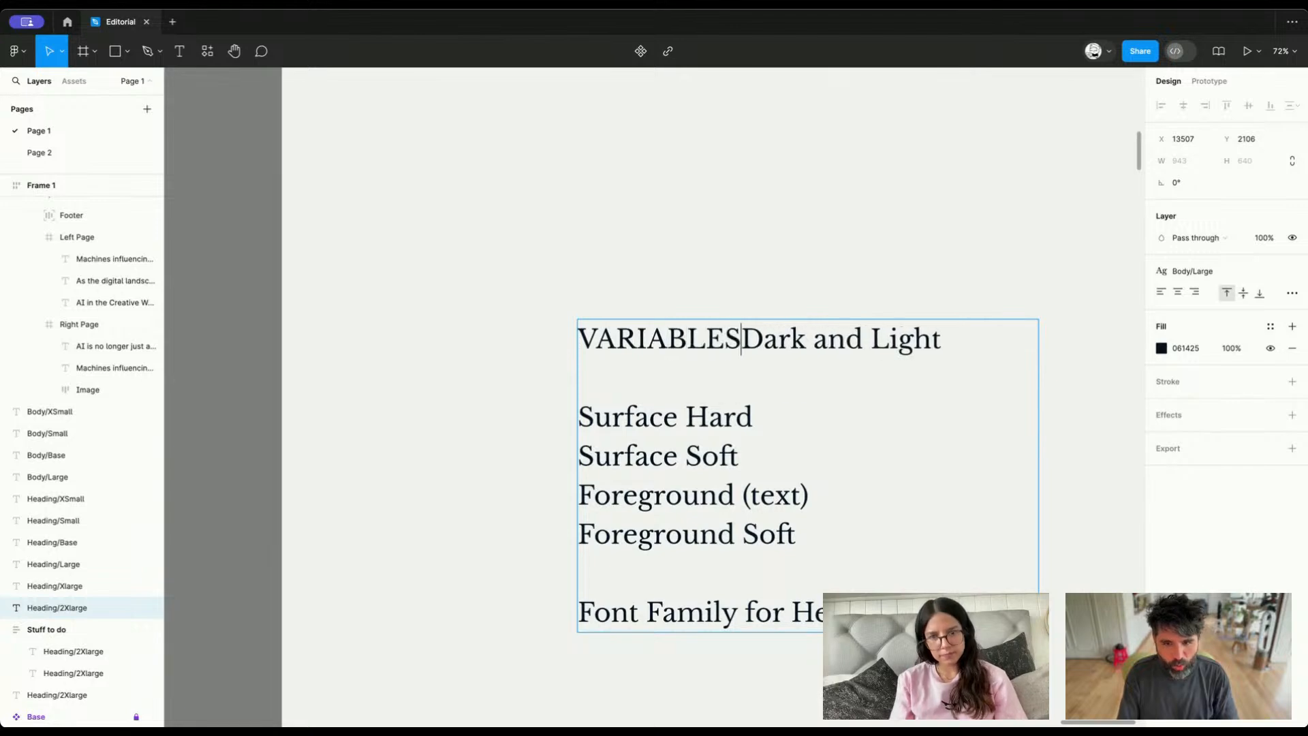
type("!!")
key("Return")
key("Return")
key("Escape")
scroll(679, 357, "down", 5)
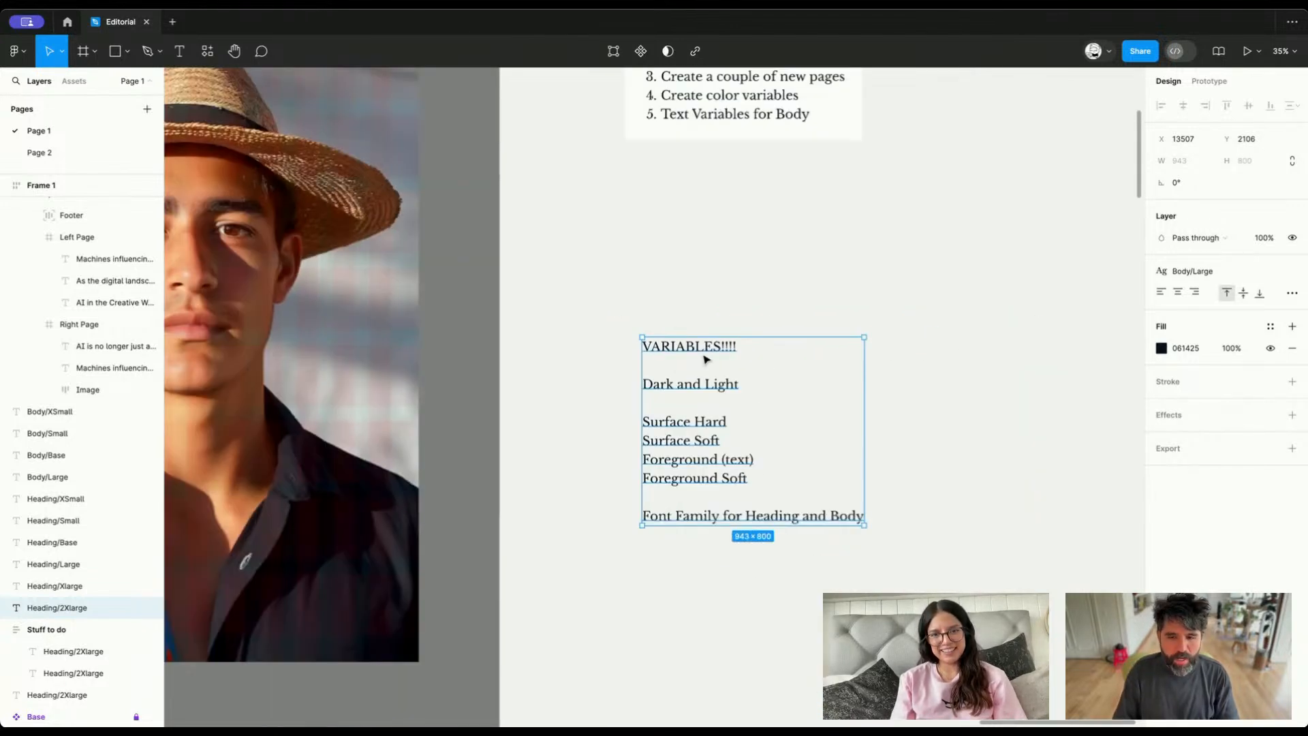
scroll(706, 359, "down", 2)
Deselect the note, open the file's local variables, and move the variables window clear of the note
left_click(920, 352)
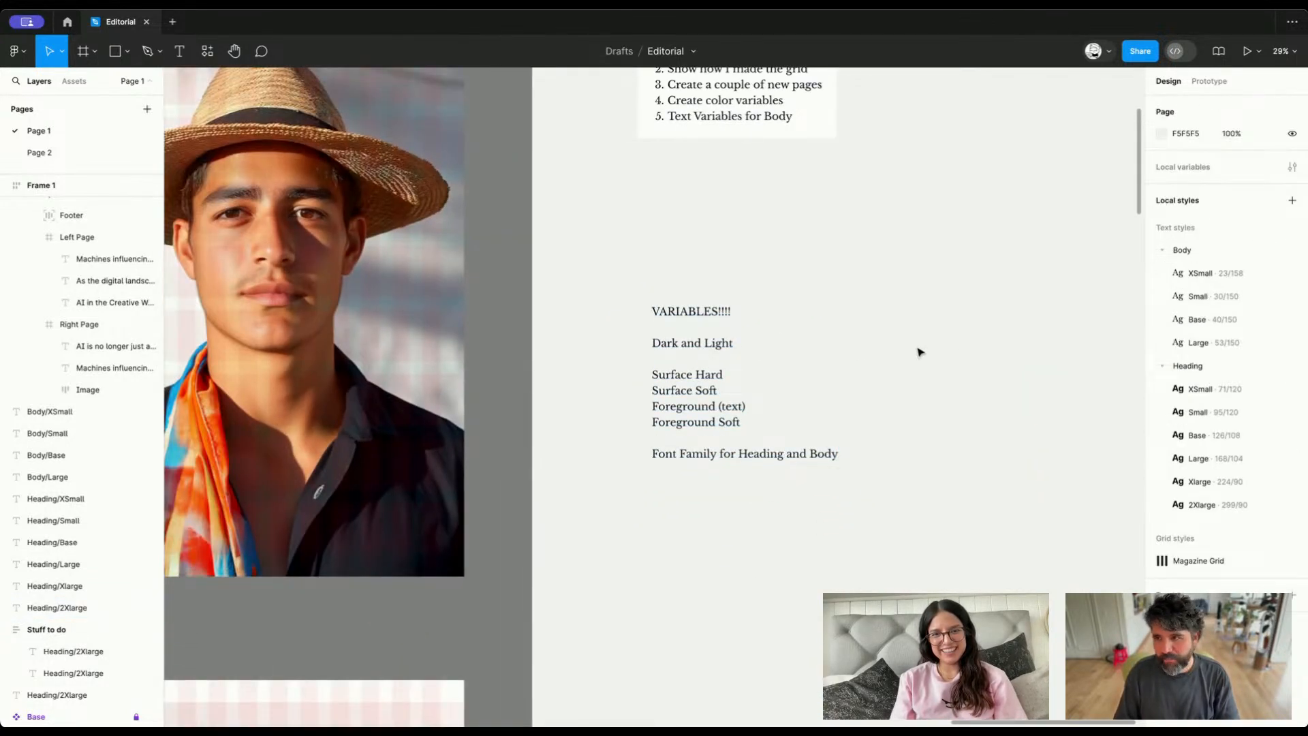
left_click(1292, 167)
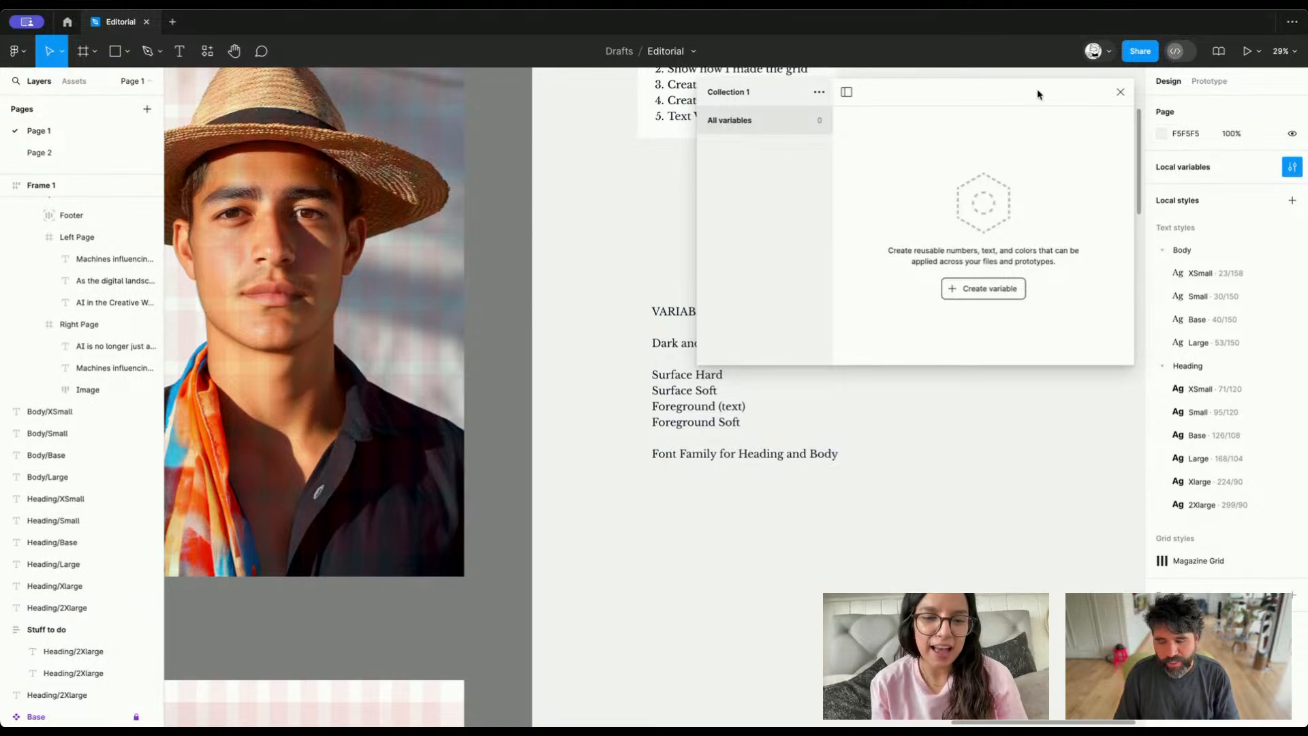
left_click_drag(978, 99, 959, 266)
Copy the fill color hex code 061425 from the "Just Play Along" heading in the first spread and deselect it
scroll(588, 283, "down", 5)
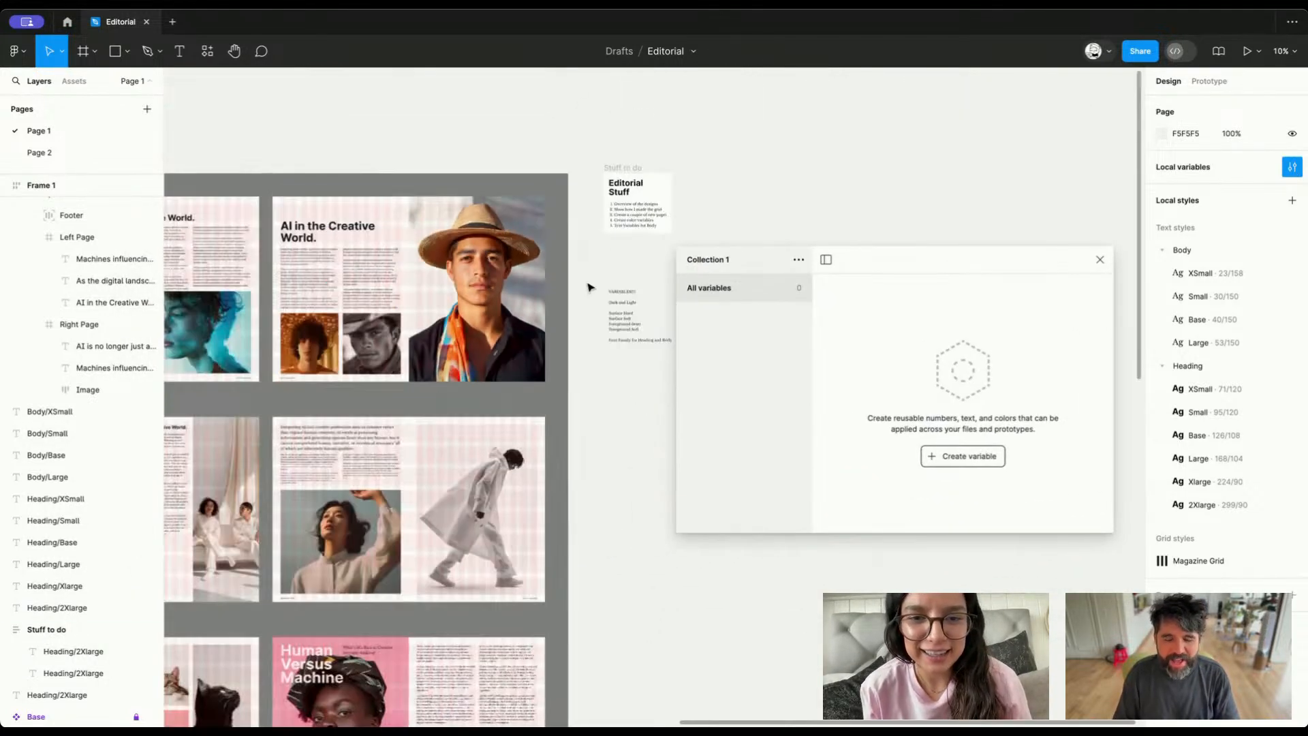
scroll(621, 261, "down", 2)
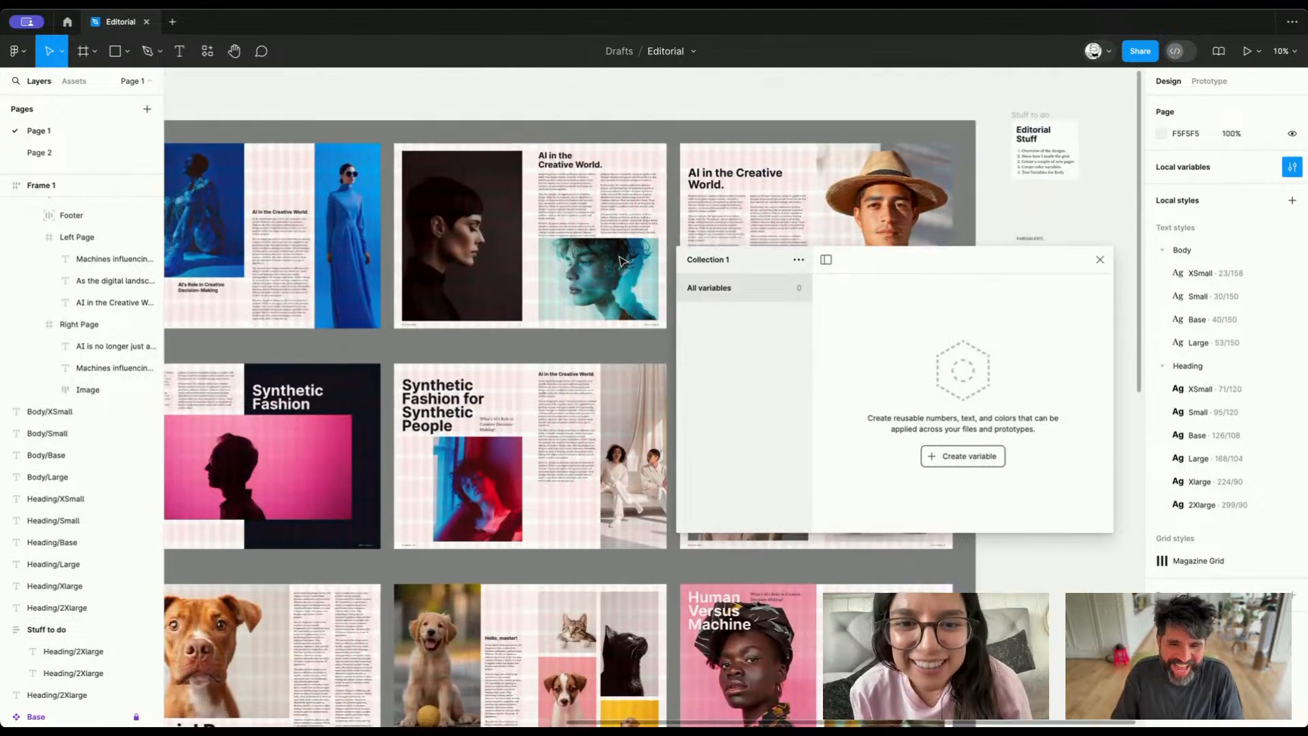
scroll(621, 261, "right", 6)
scroll(621, 261, "left", 3)
scroll(622, 261, "left", 10)
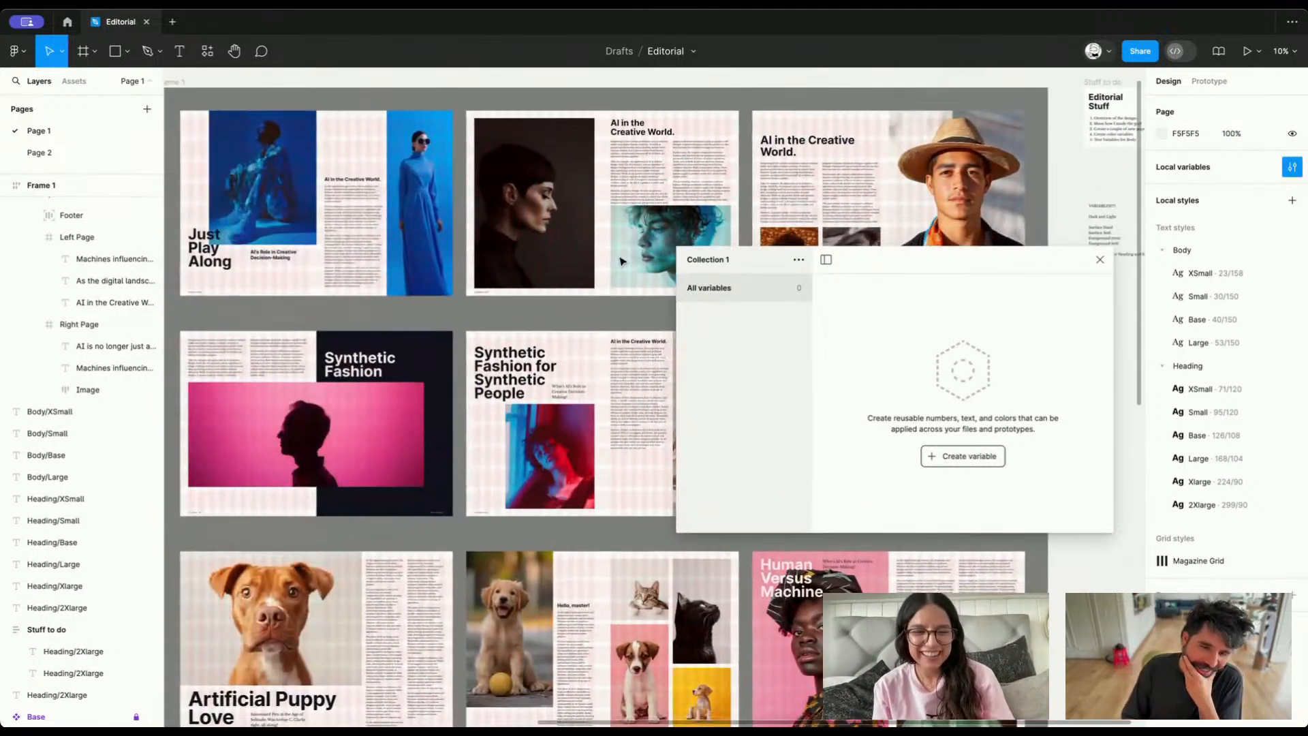
scroll(478, 279, "right", 2)
left_click(448, 284)
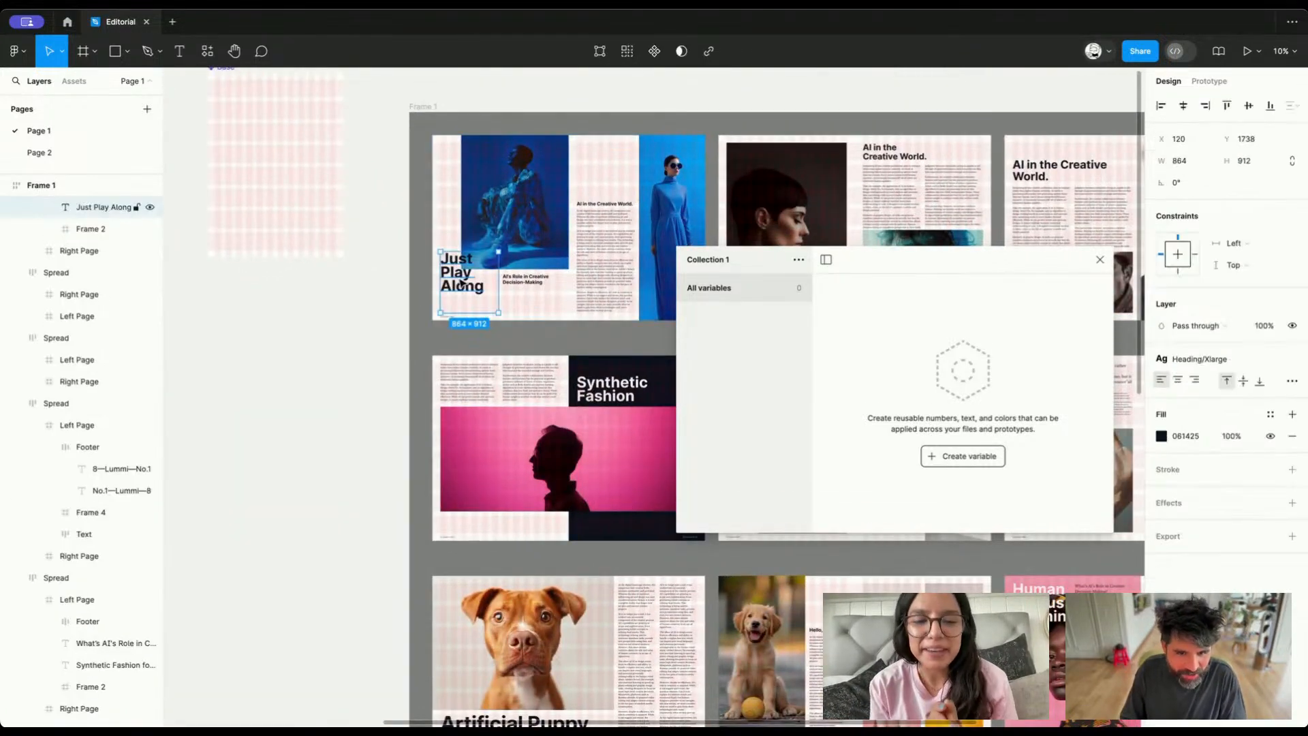
left_click(1187, 440)
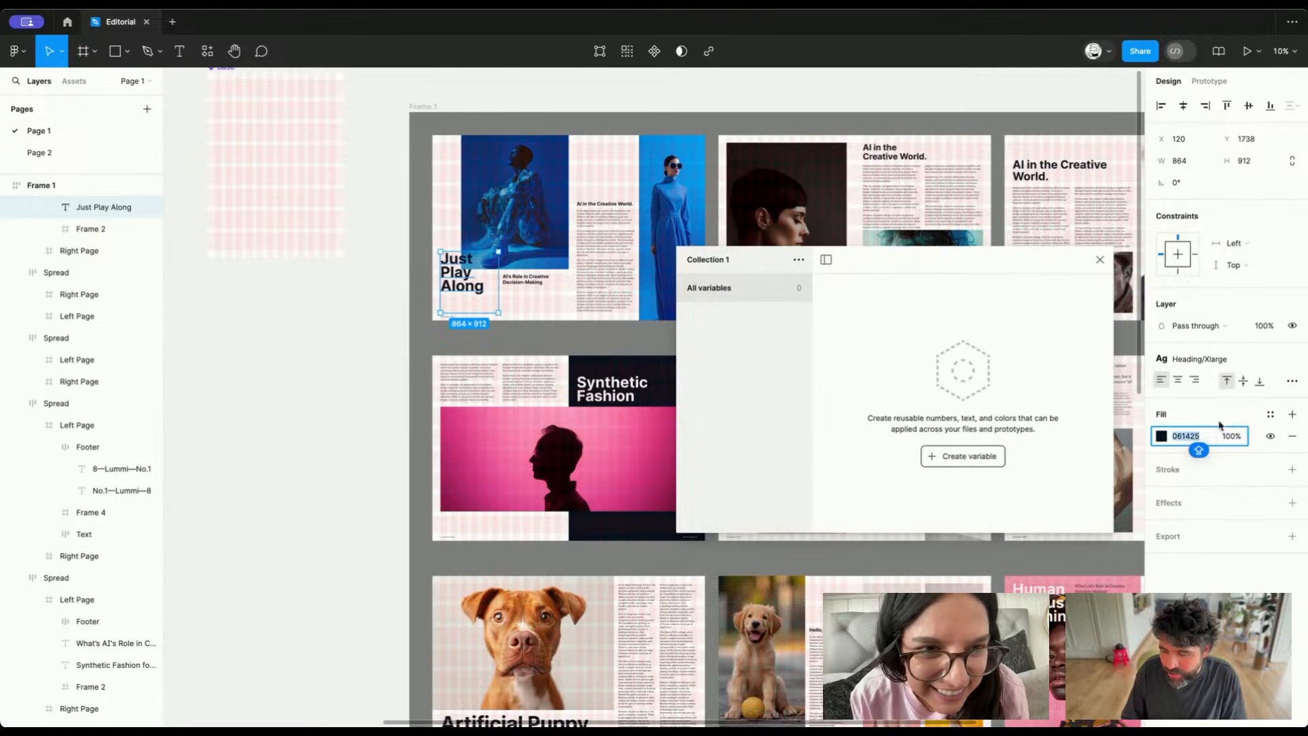
scroll(526, 239, "right", 10)
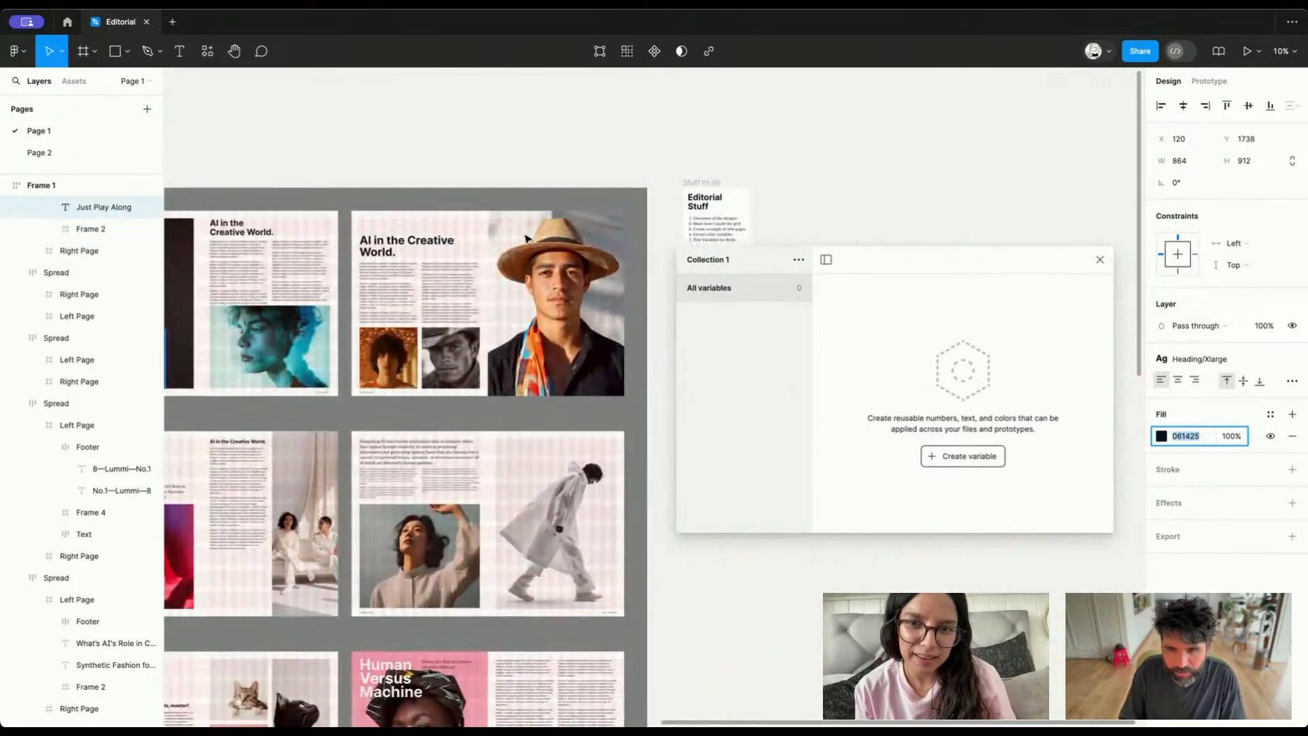
left_click(694, 189)
Create a color variable named "Surface Hard" in Collection 1
left_click(945, 457)
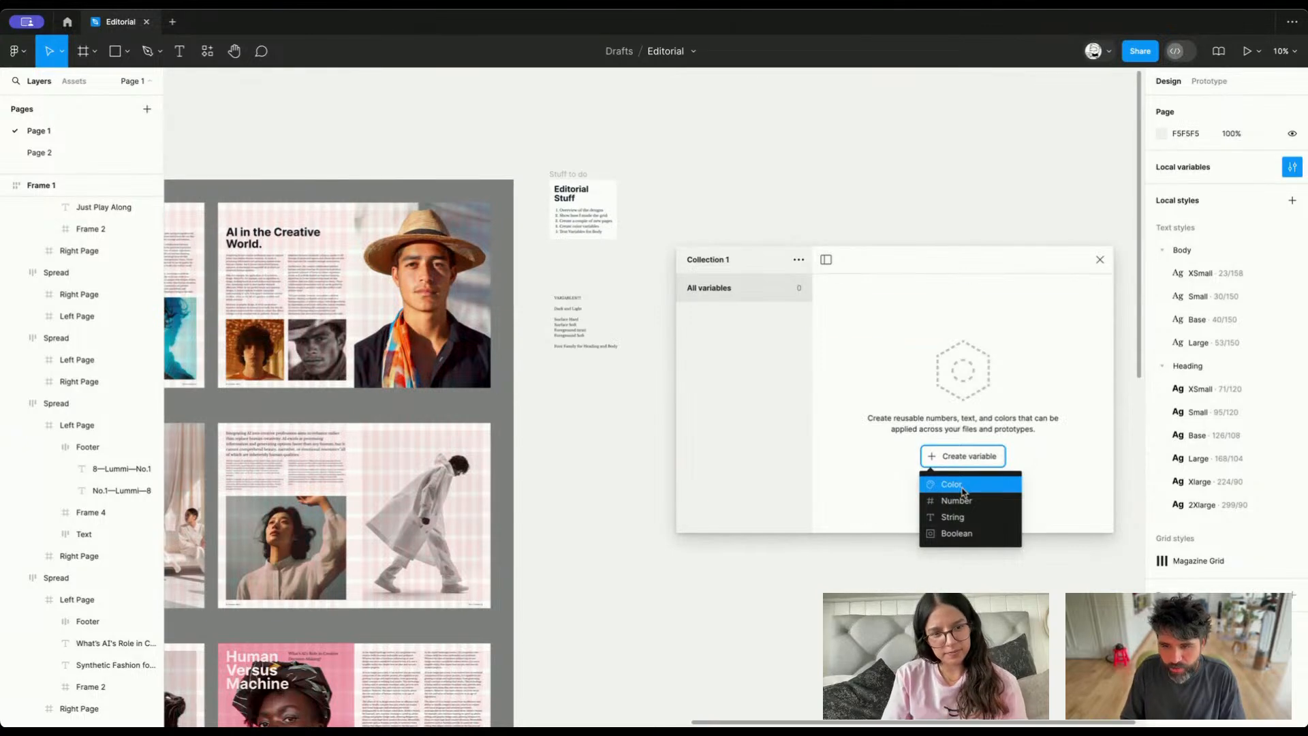
left_click(954, 484)
type("su")
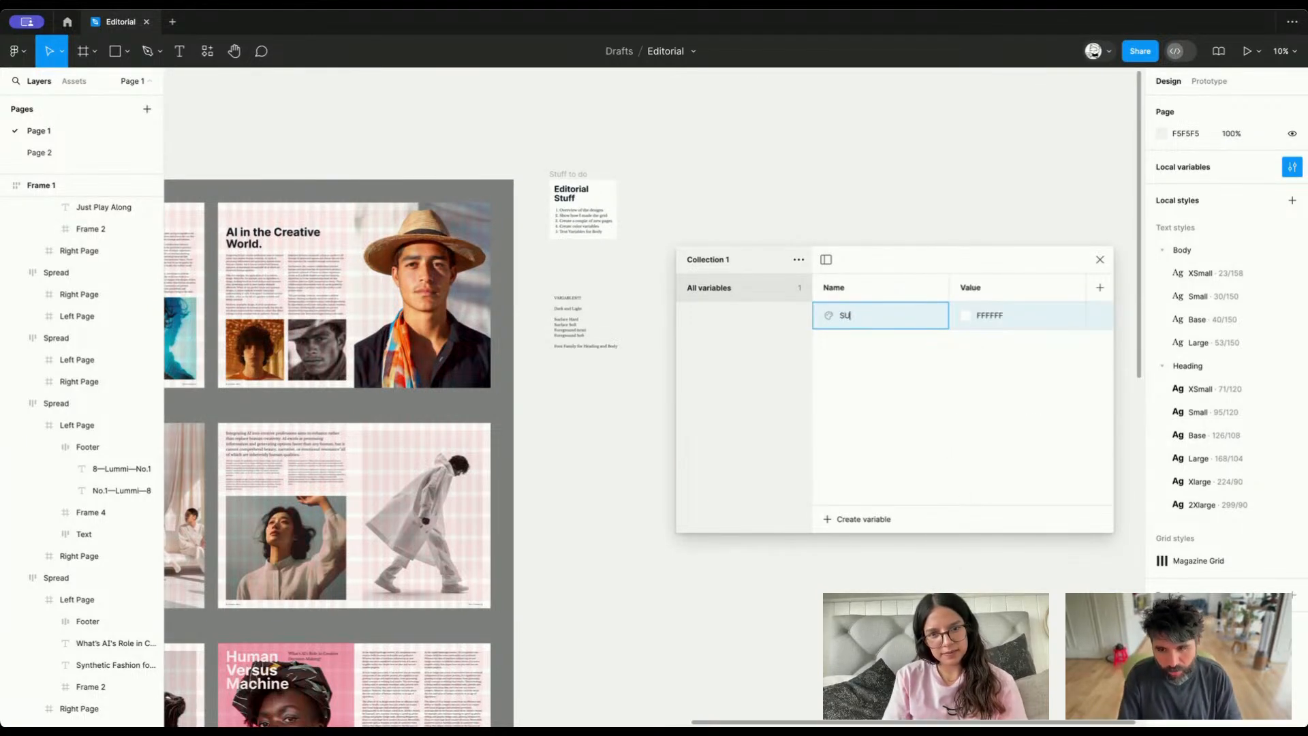
type("rfa")
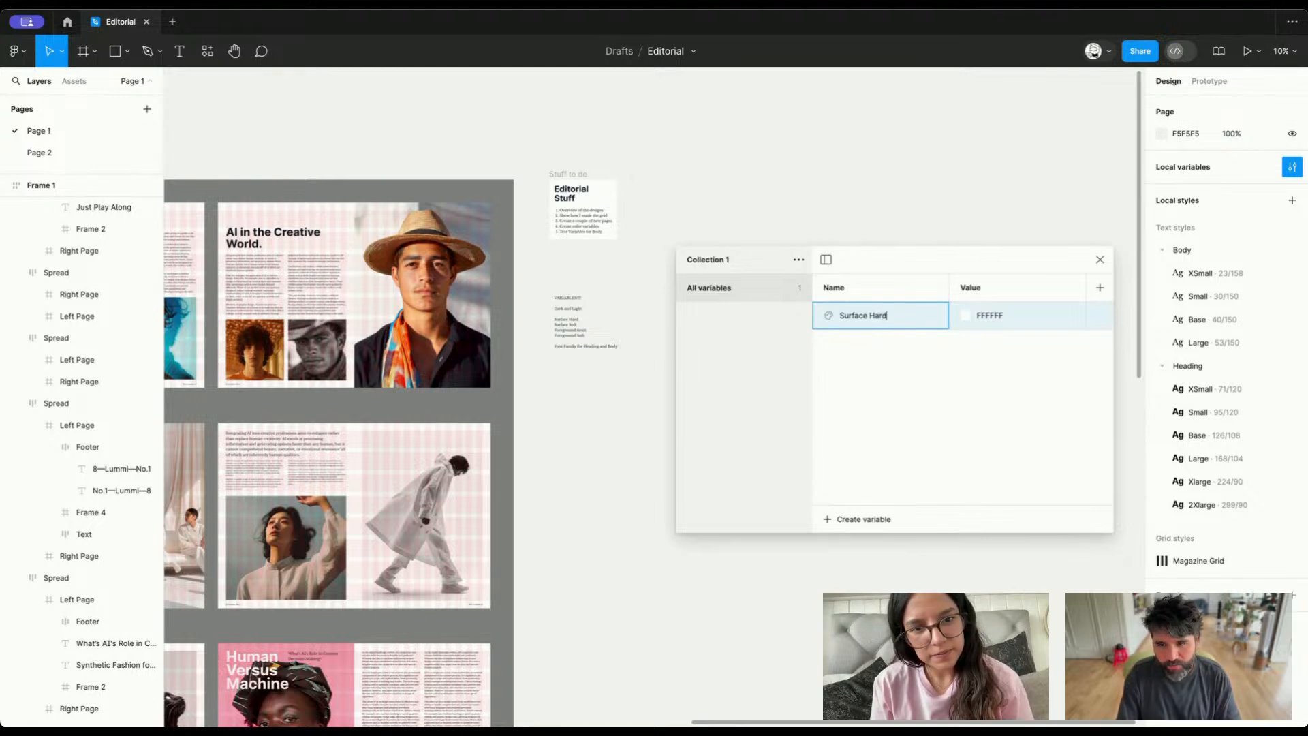
type("ce Hard")
key("Return")
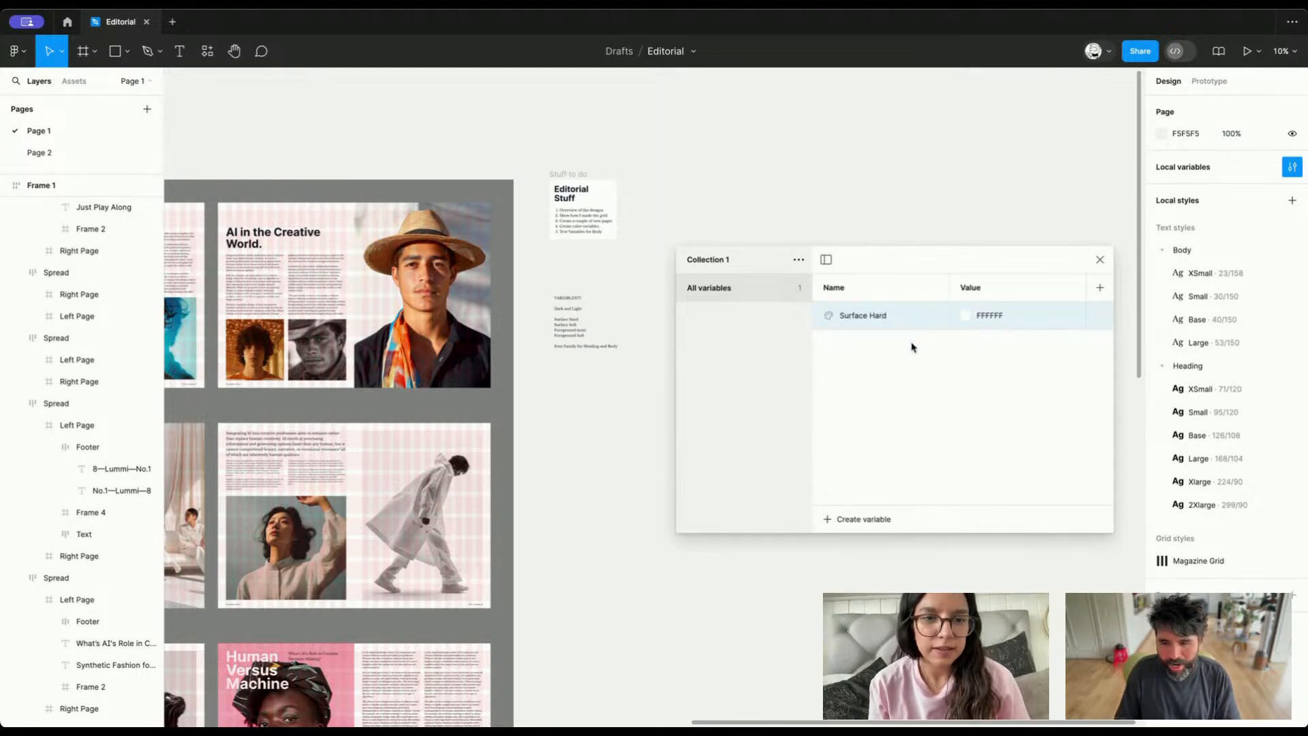
Create a second color variable named "Surface Soft" and set its value to the light gray F0F0F0
left_click(857, 521)
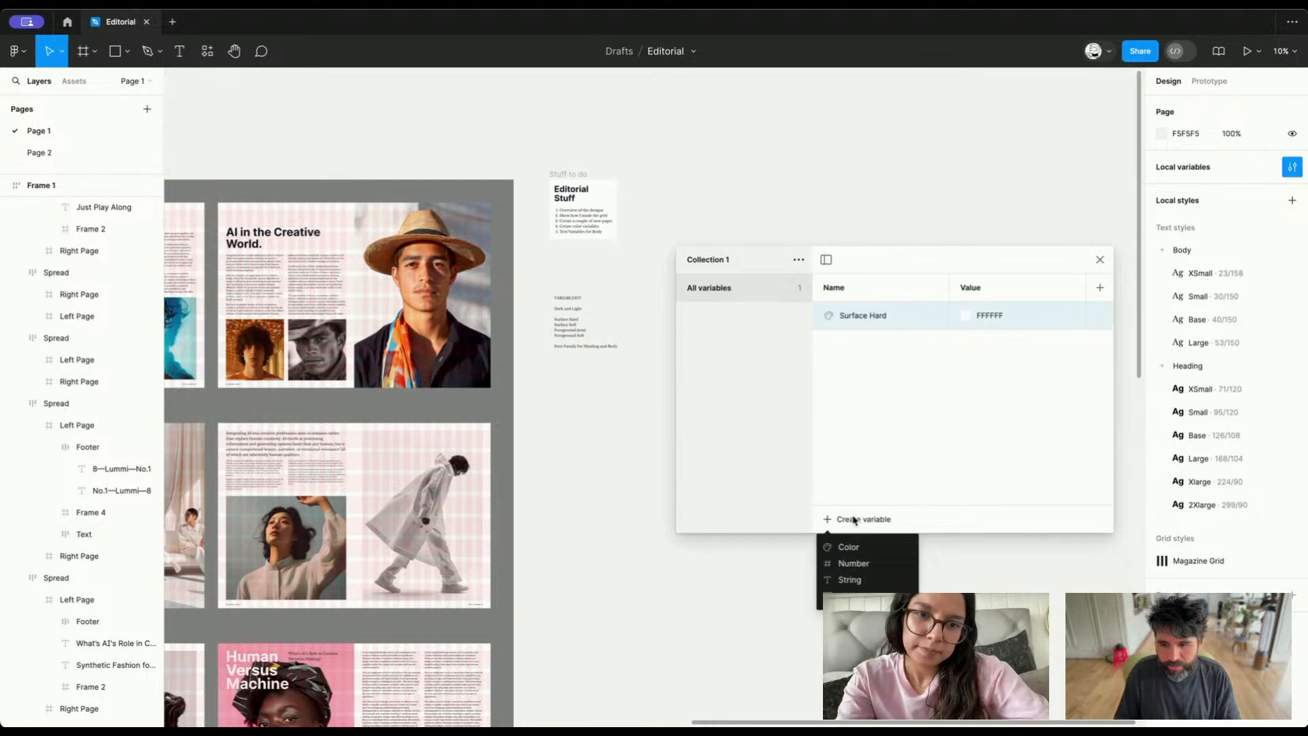
left_click(852, 546)
type("S")
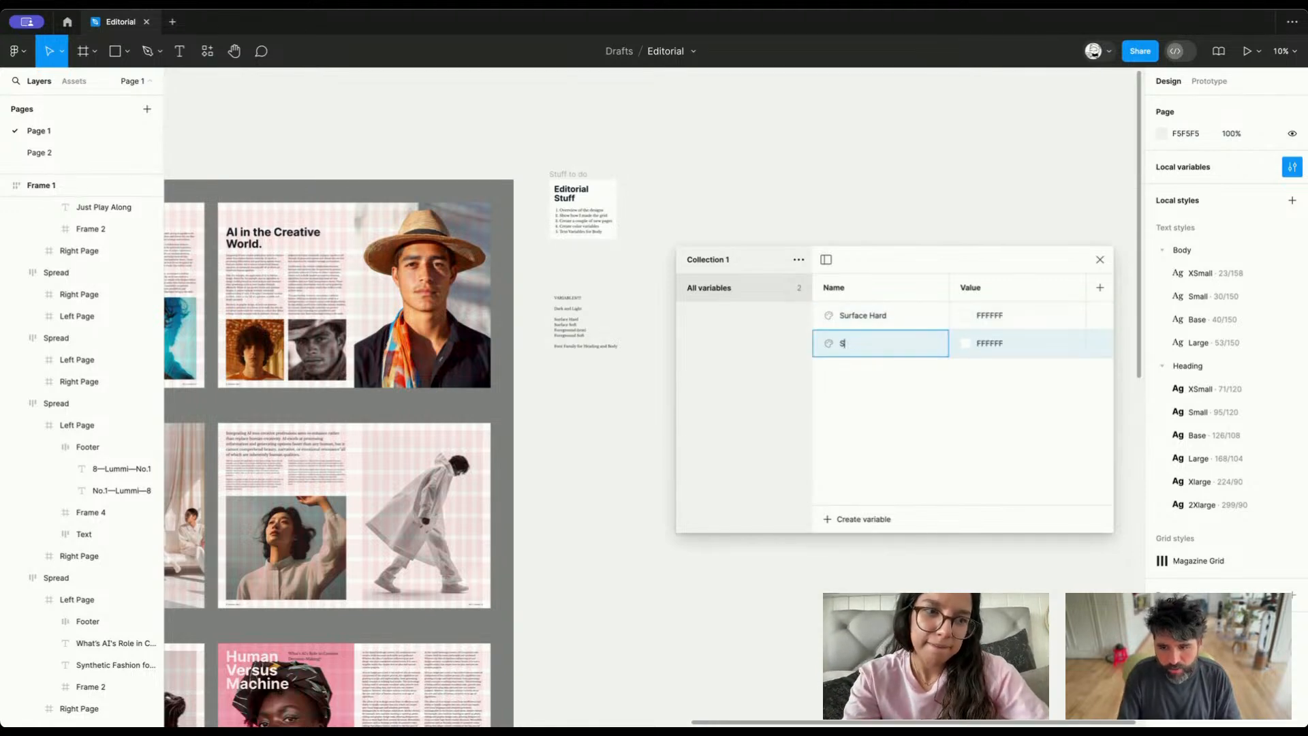
type("urface Soft")
key("Return")
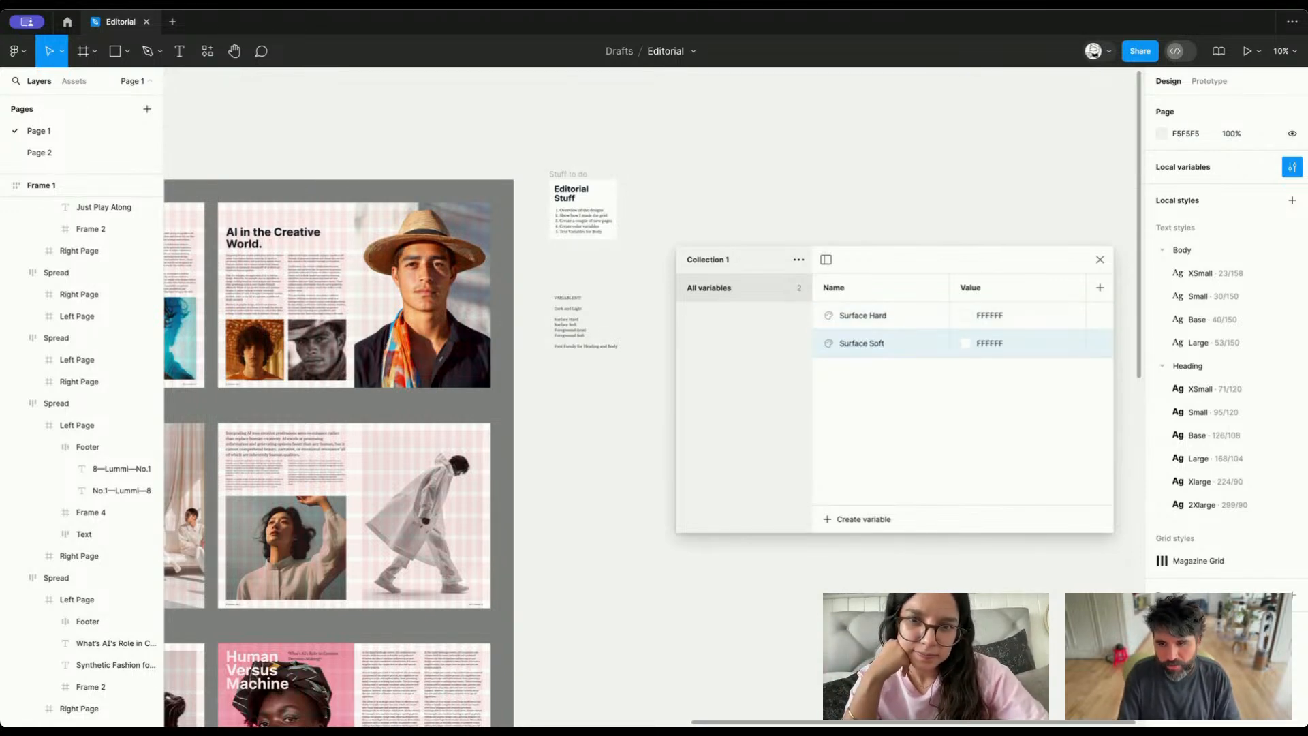
left_click(965, 343)
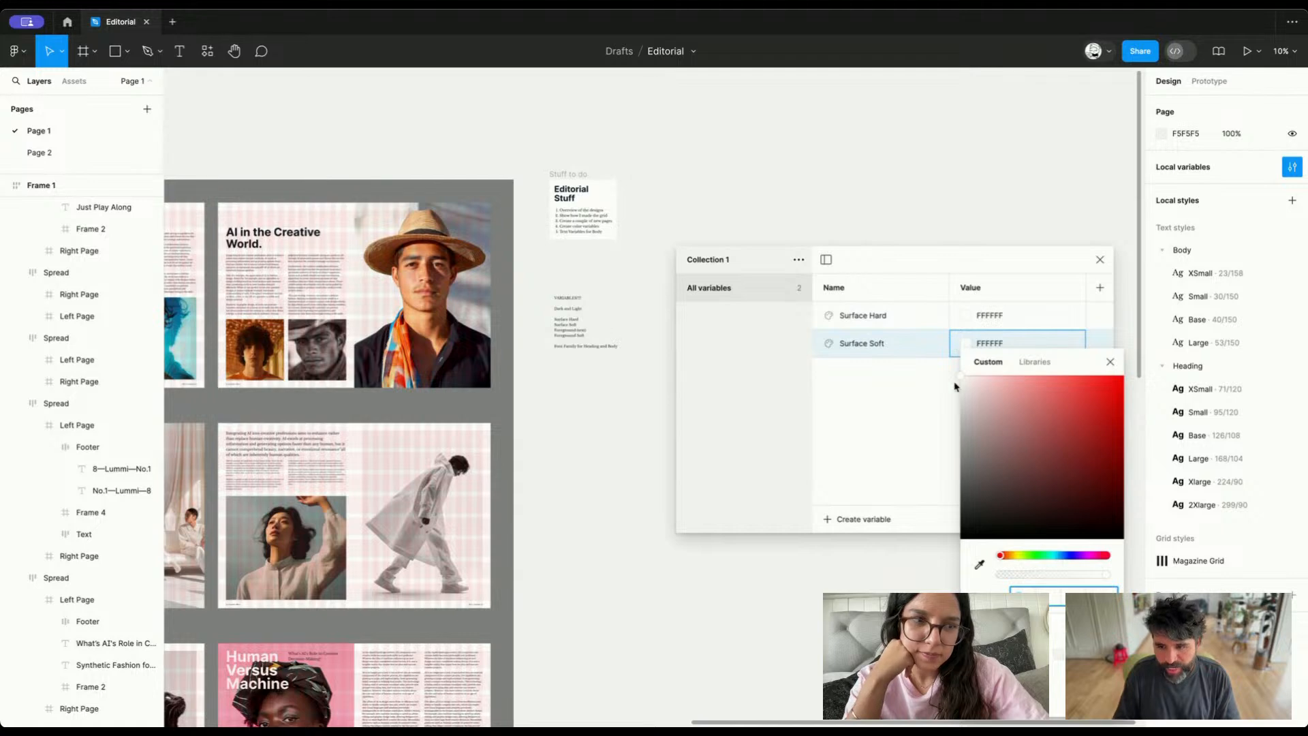
left_click_drag(968, 386, 946, 388)
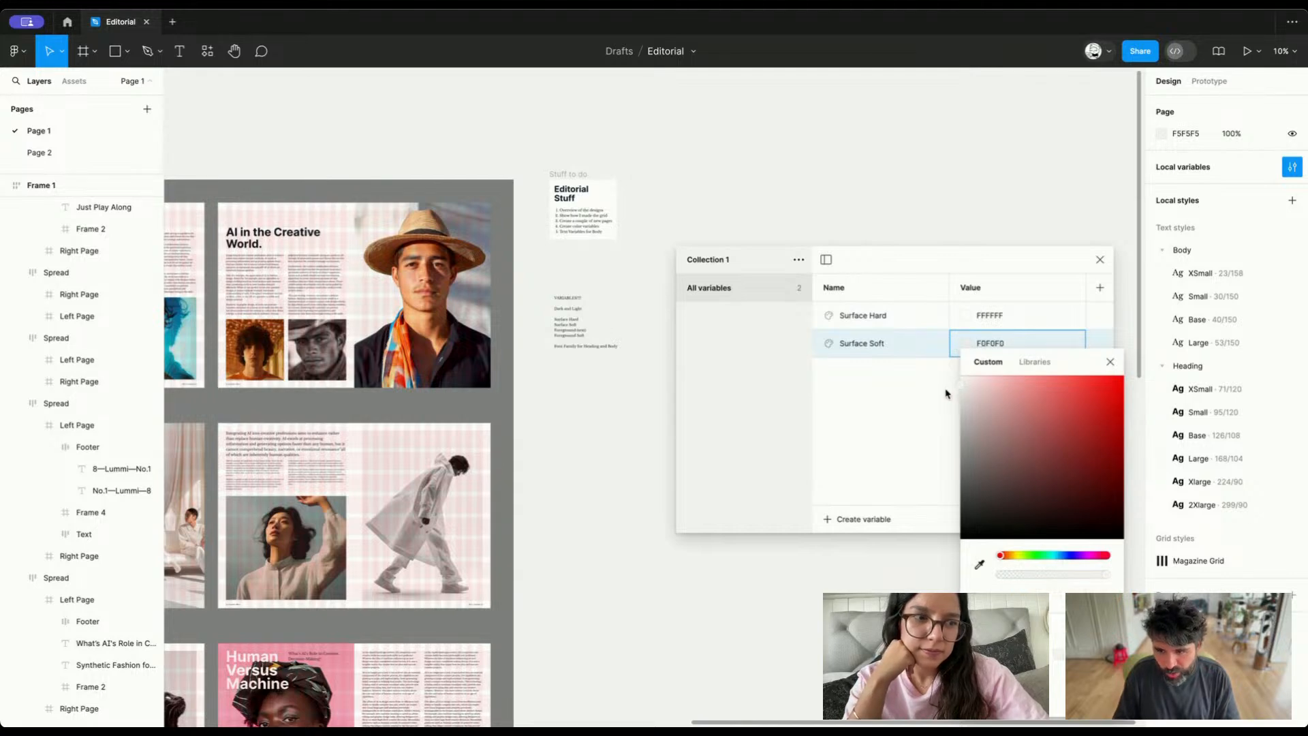
left_click(909, 408)
Create a color variable named "Foreground Hard" and set its value to 061425
left_click(860, 519)
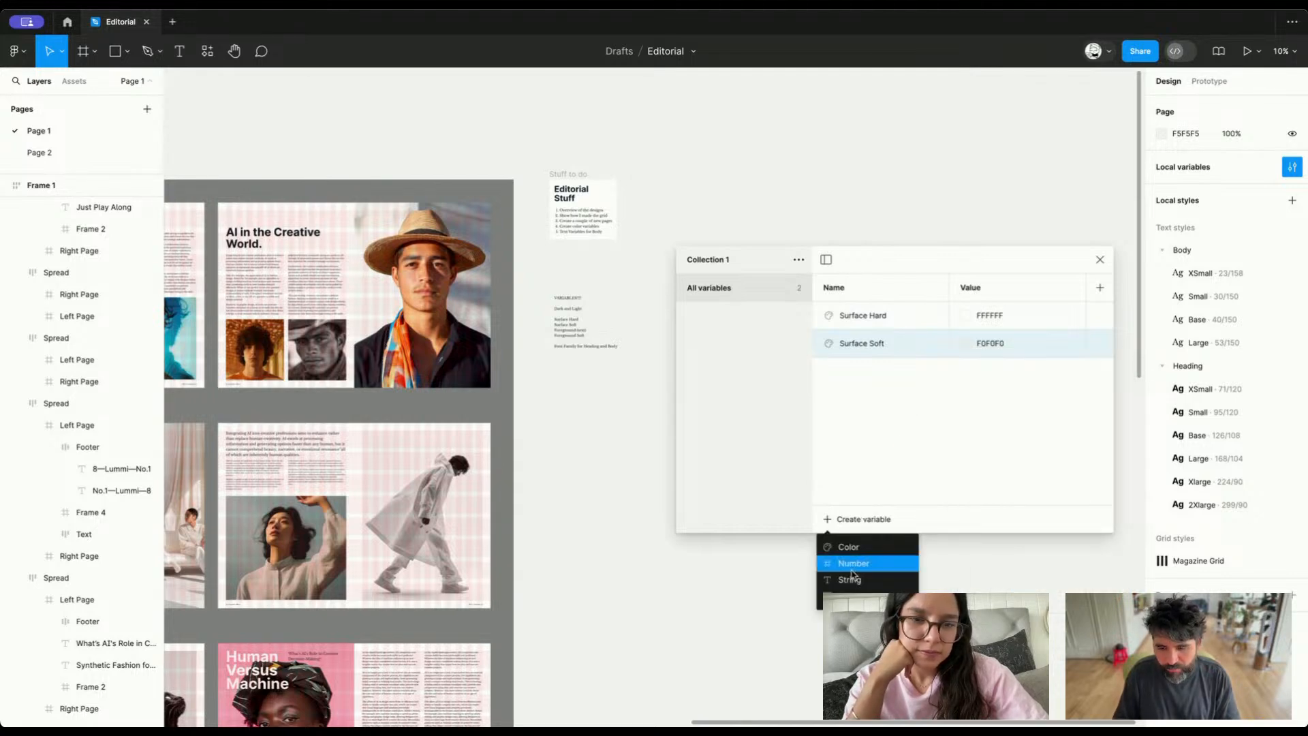
left_click(860, 549)
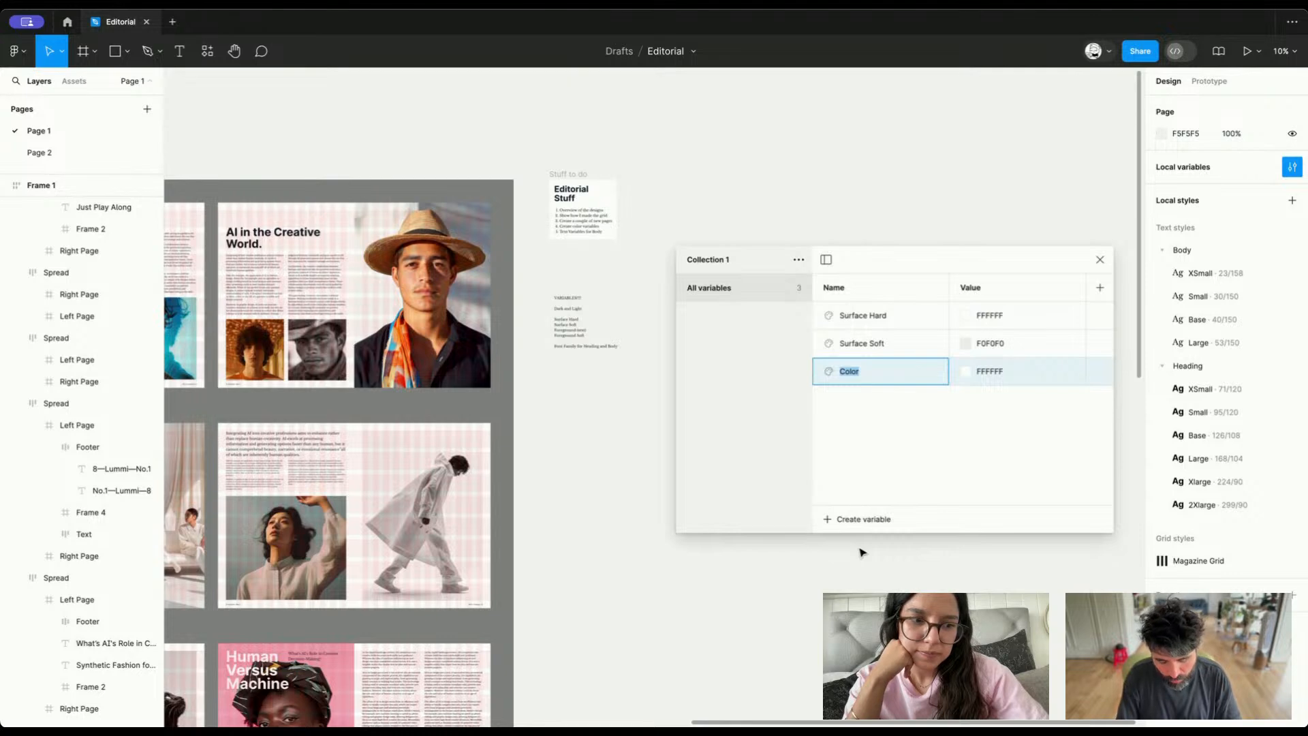
type("Foreground")
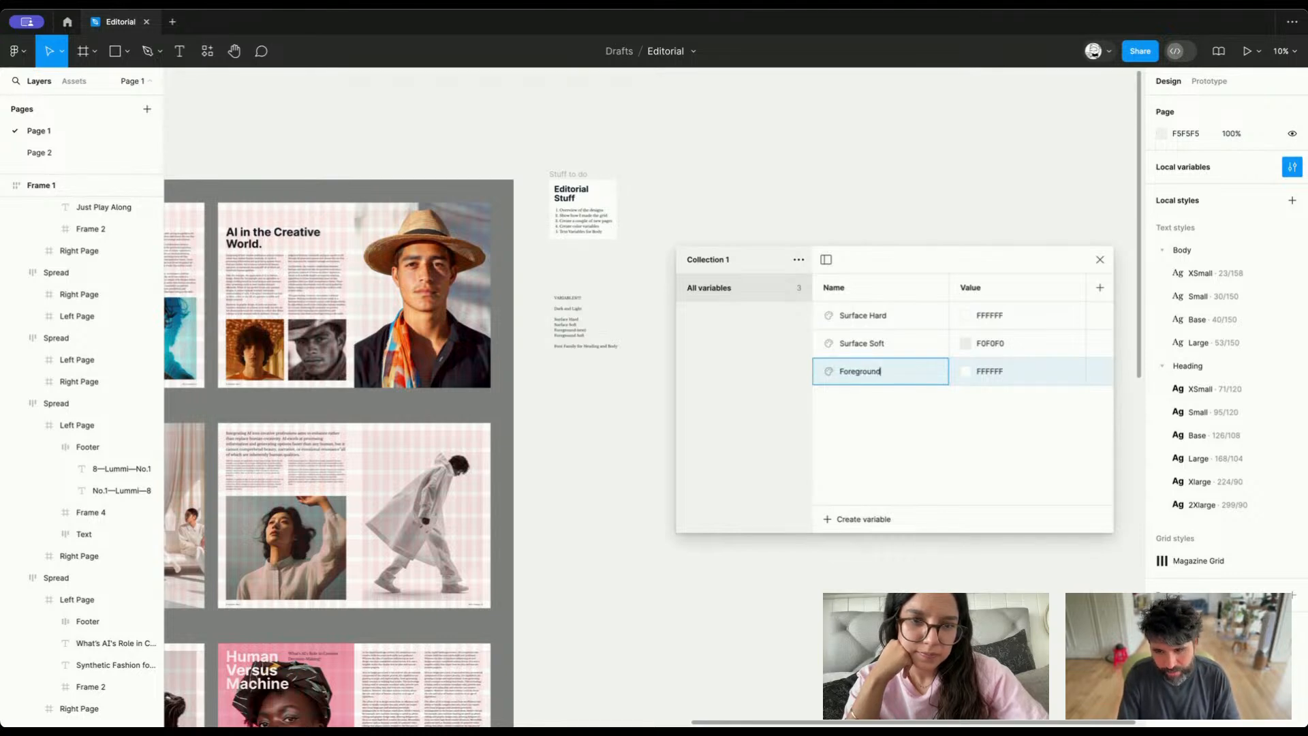
type(" Har")
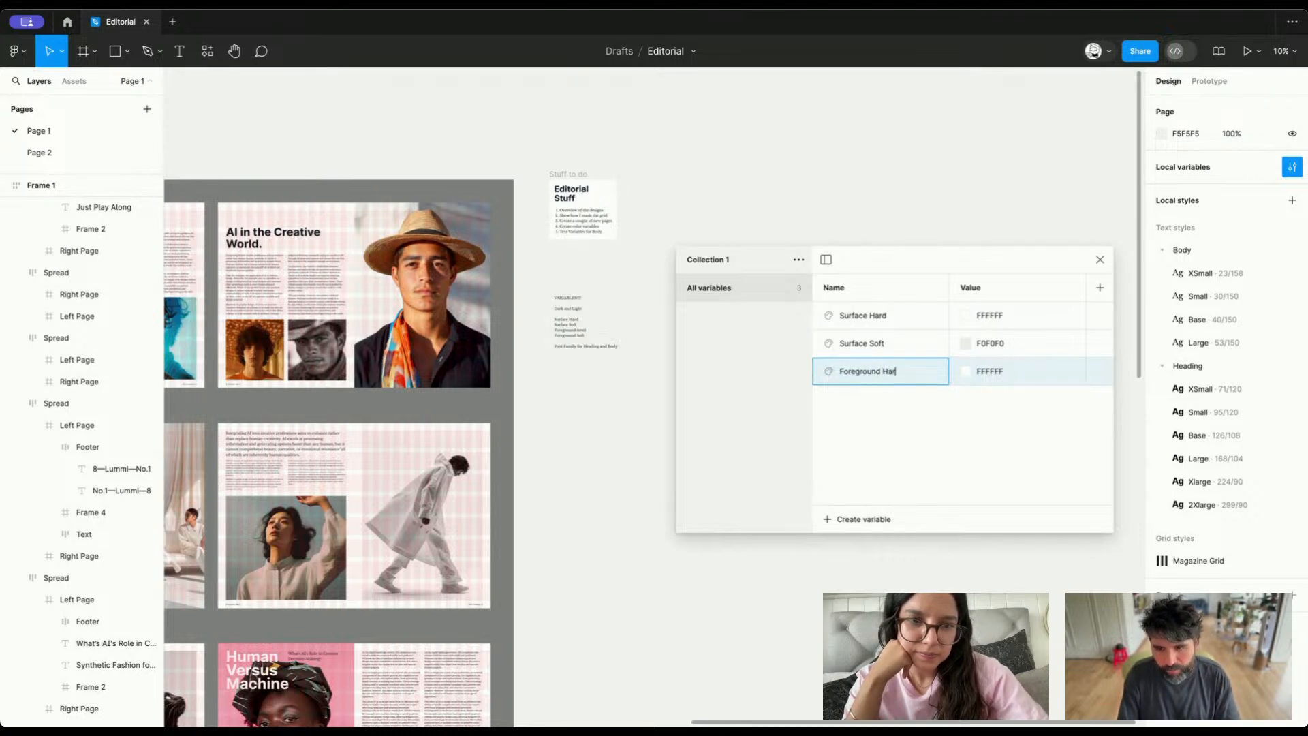
type("d")
key("Return")
left_click(987, 371)
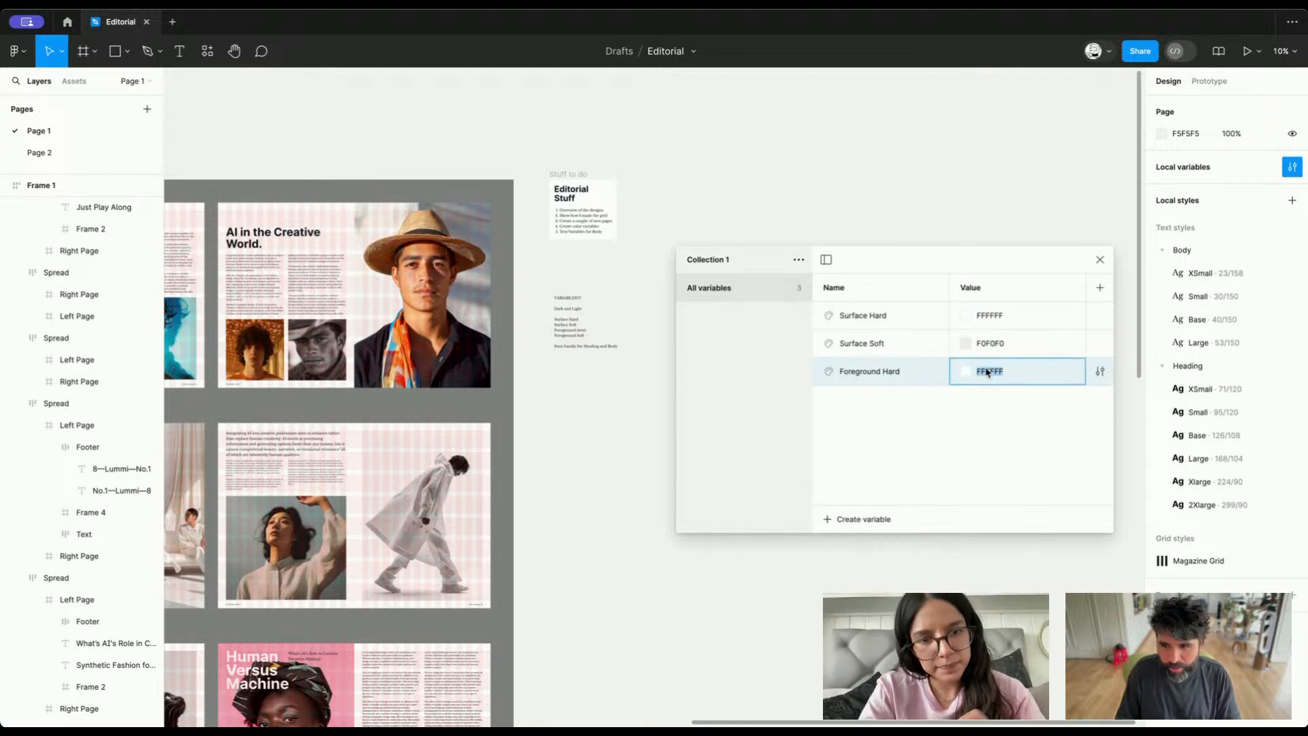
type("061425")
key("Return")
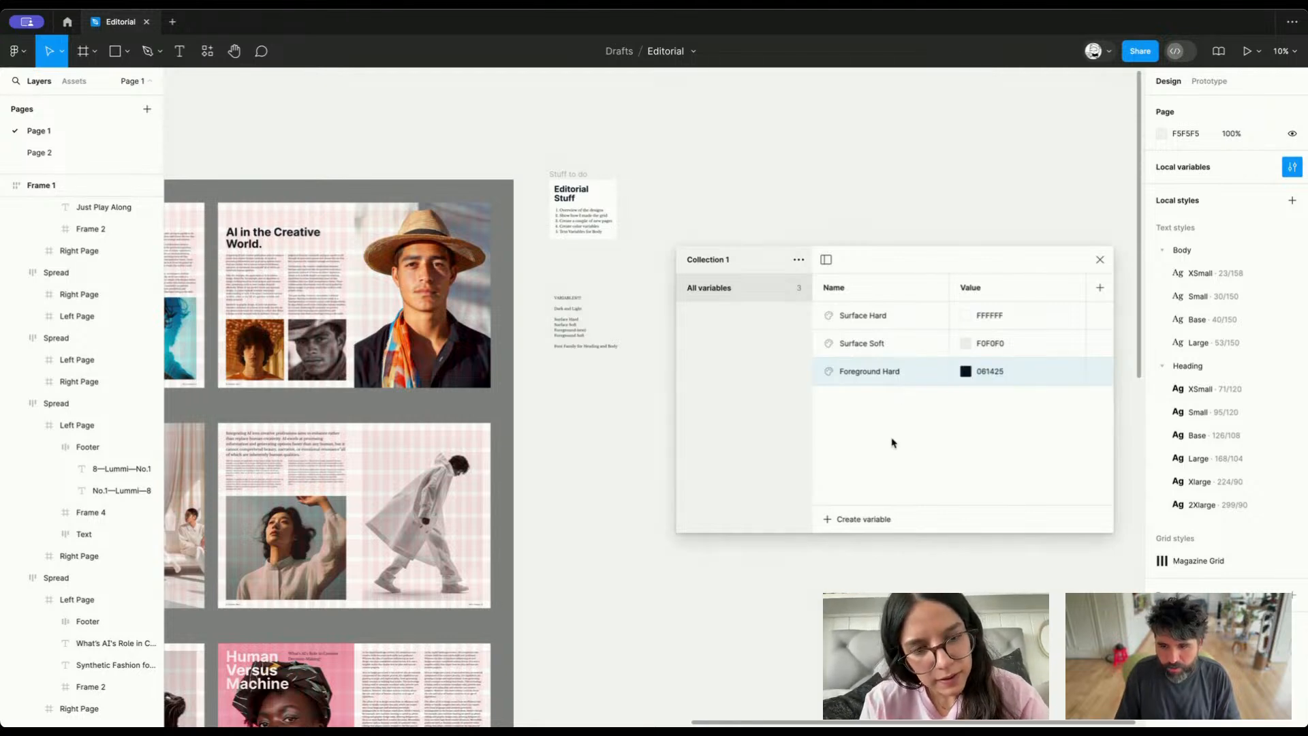
Duplicate the "Foreground Hard" variable and rename the copy "Foreground Soft"
right_click(924, 373)
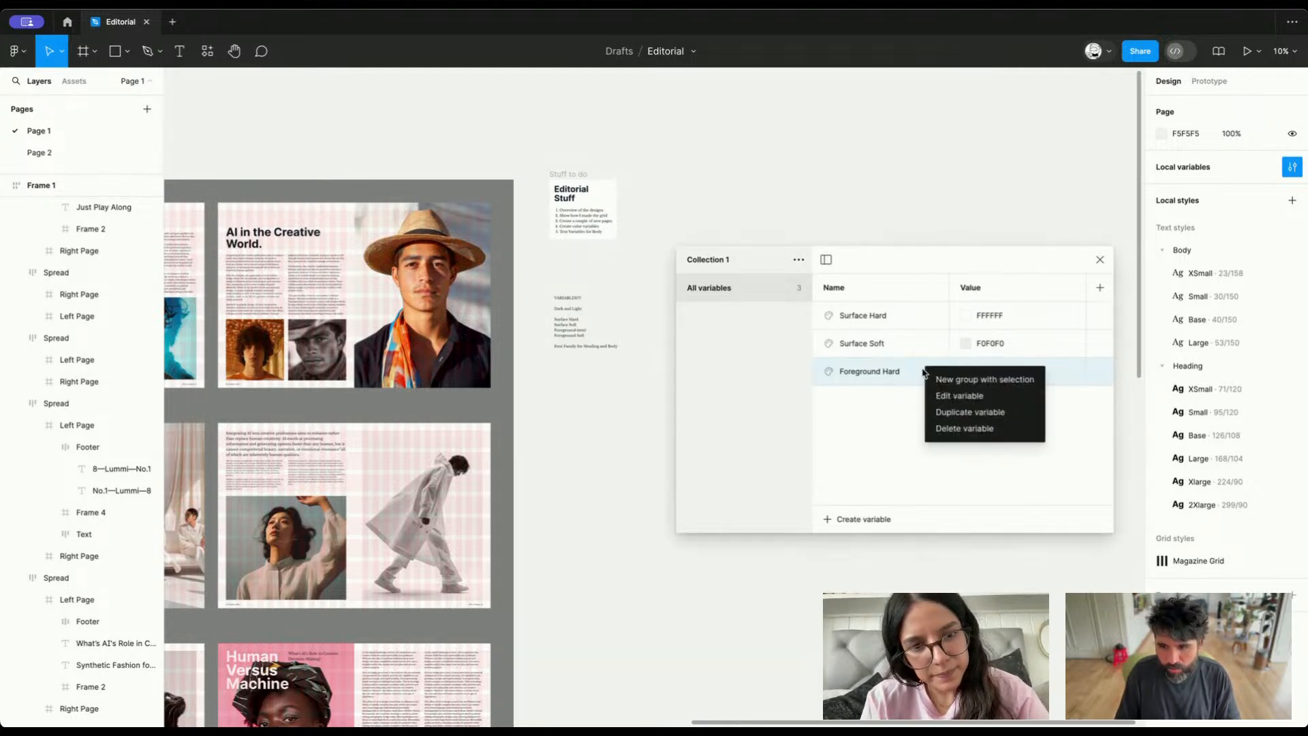
left_click(925, 409)
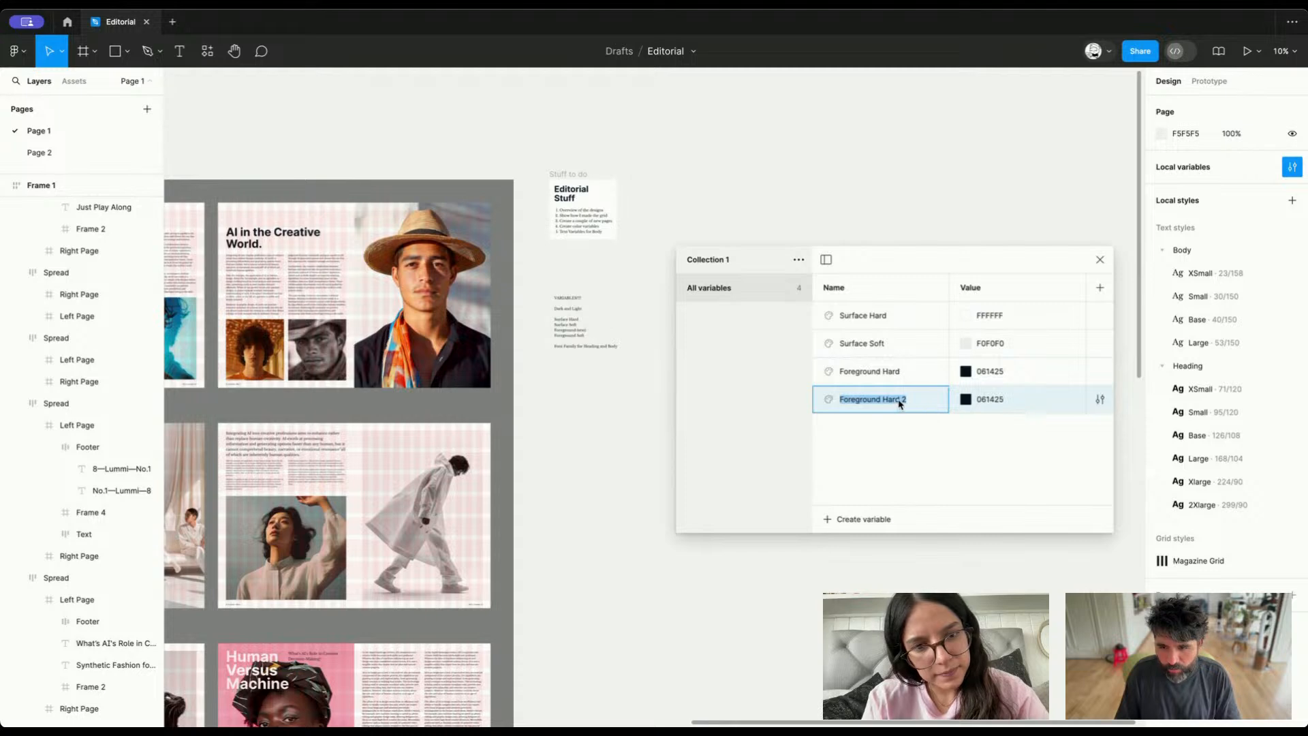
left_click(900, 401)
left_click_drag(883, 401, 911, 401)
type("Soft")
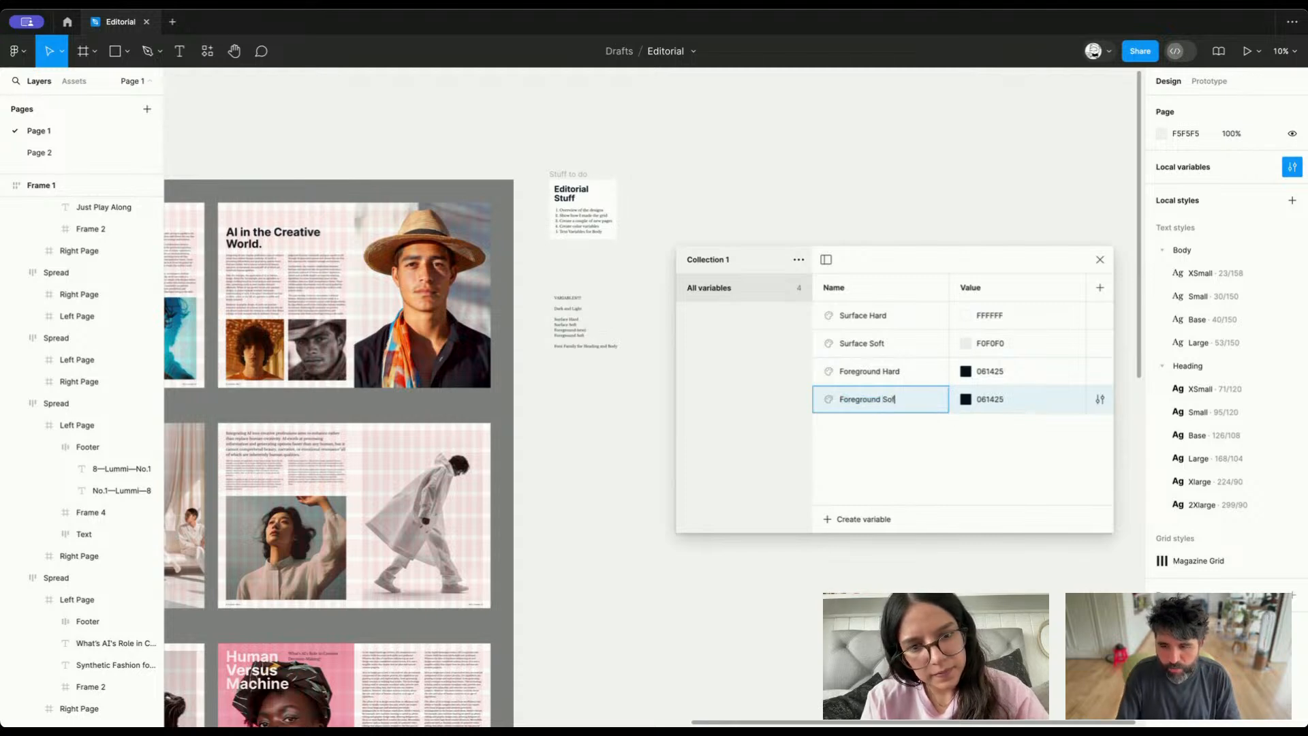
key("Return")
Lighten the "Foreground Soft" color to the slate blue 425872
left_click(966, 400)
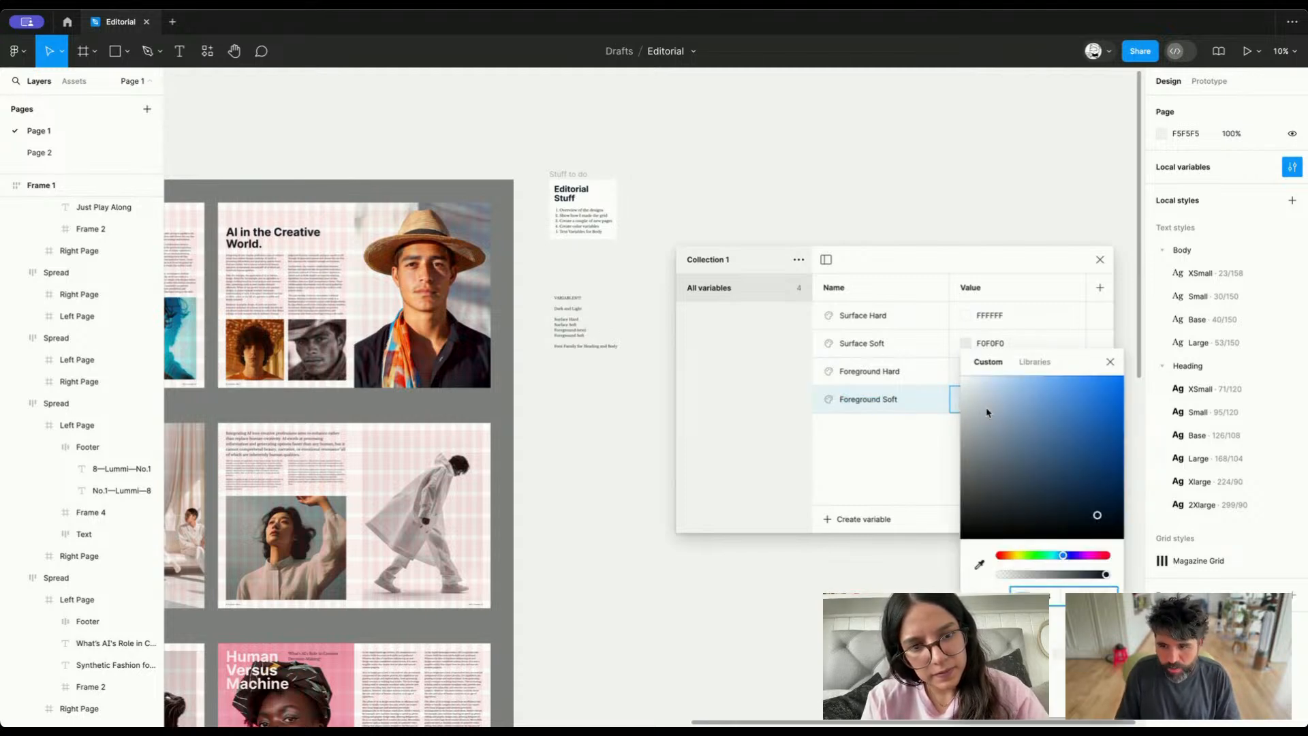
left_click_drag(1075, 507, 1043, 501)
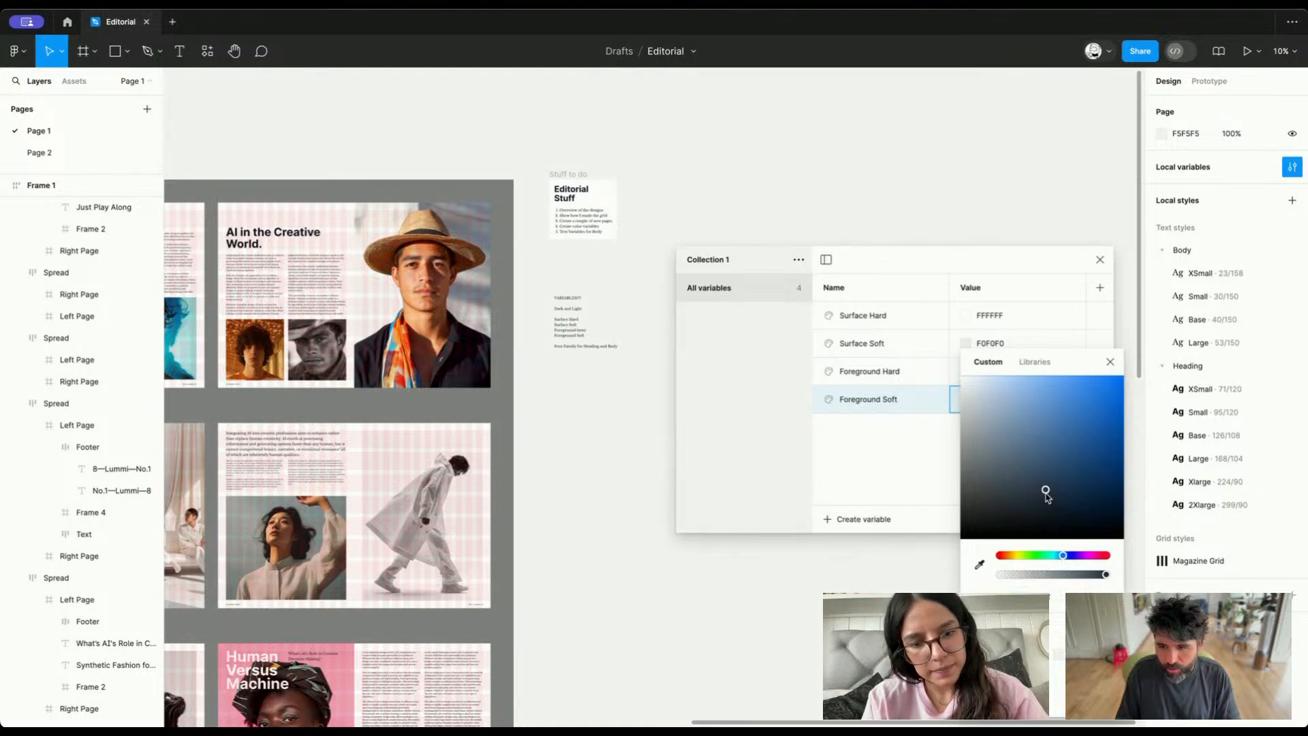
left_click(1112, 358)
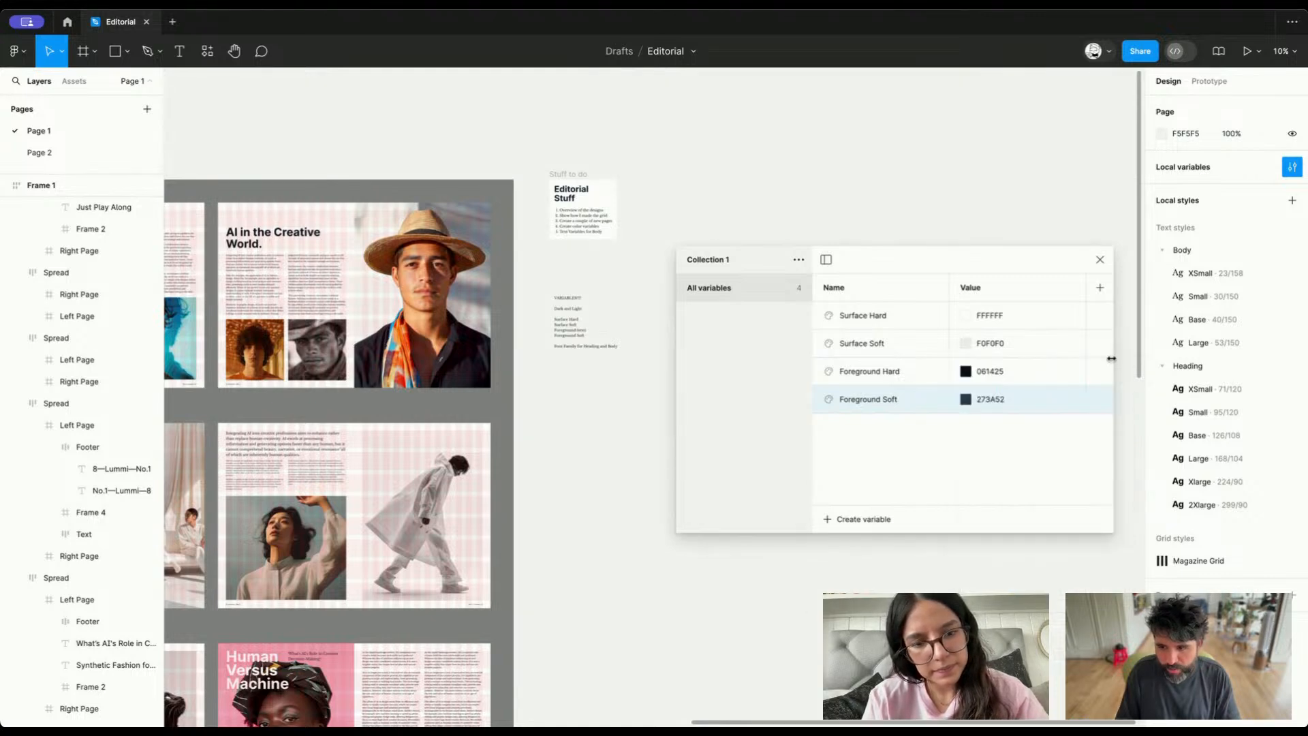
left_click(965, 399)
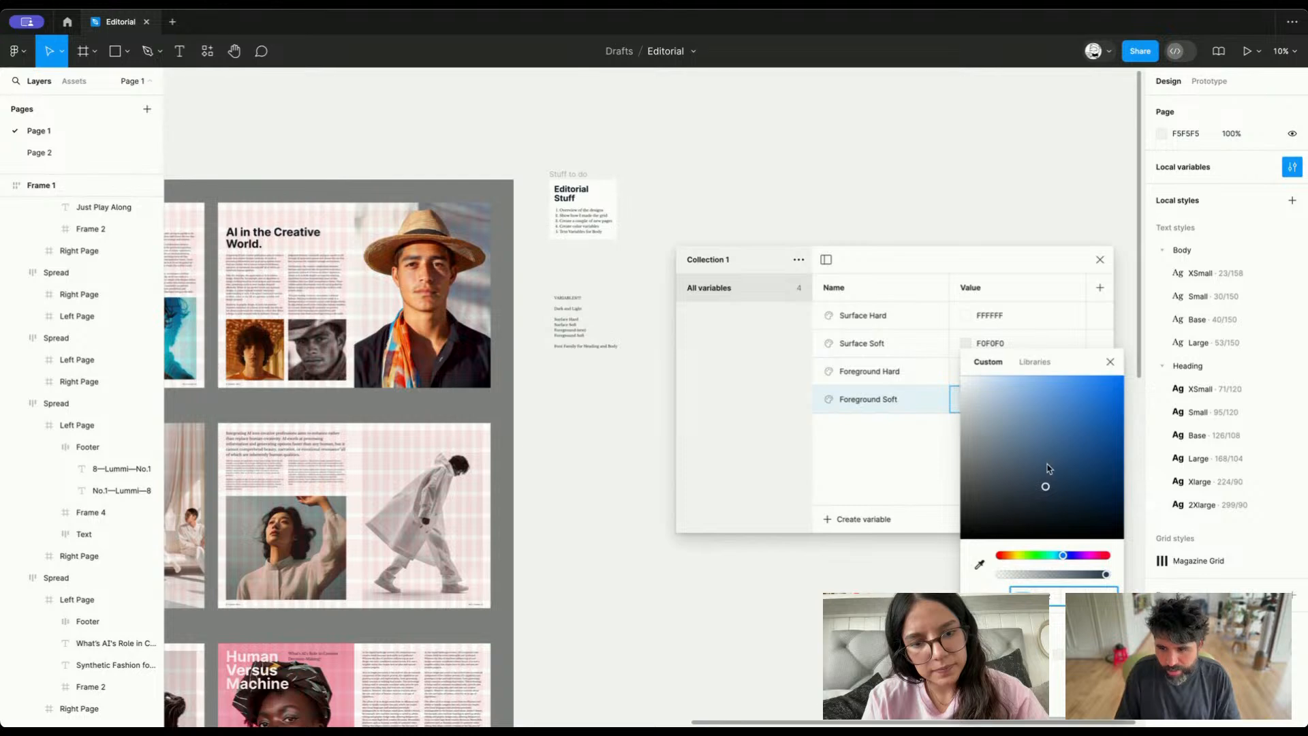
left_click(1048, 483)
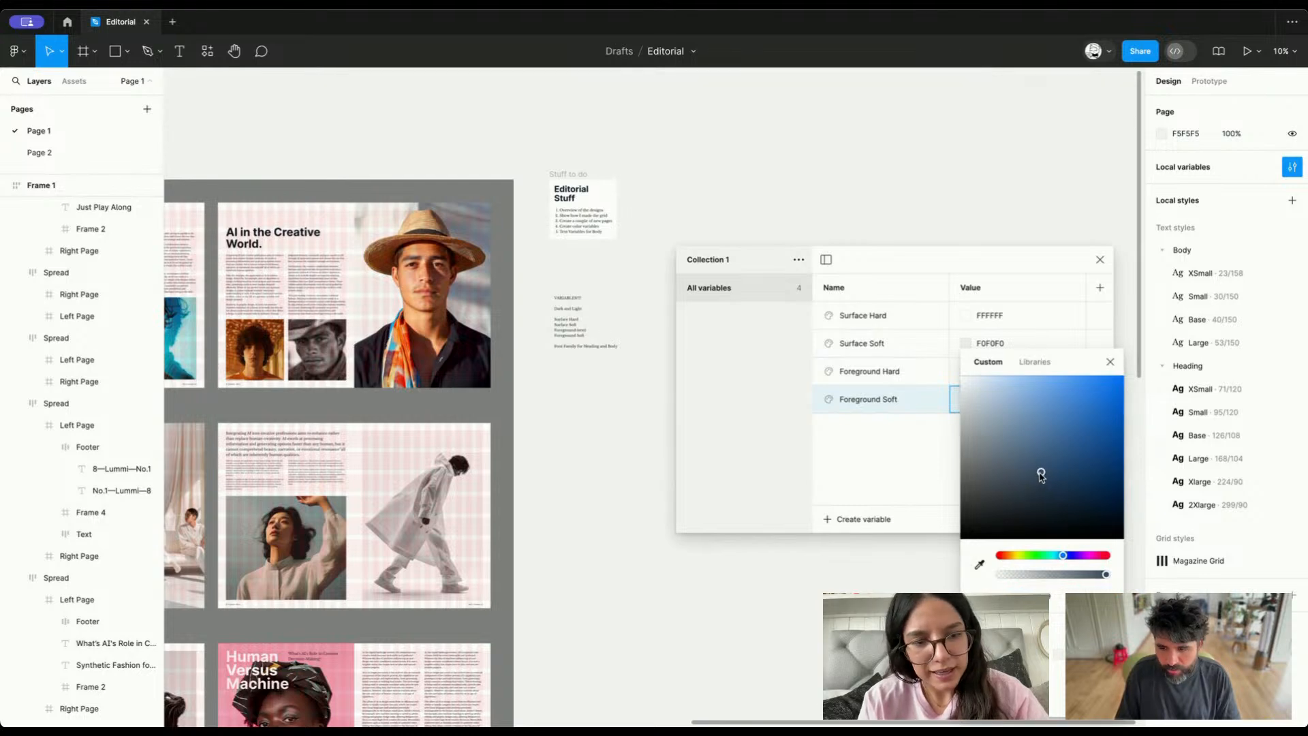
left_click_drag(1041, 476, 1031, 473)
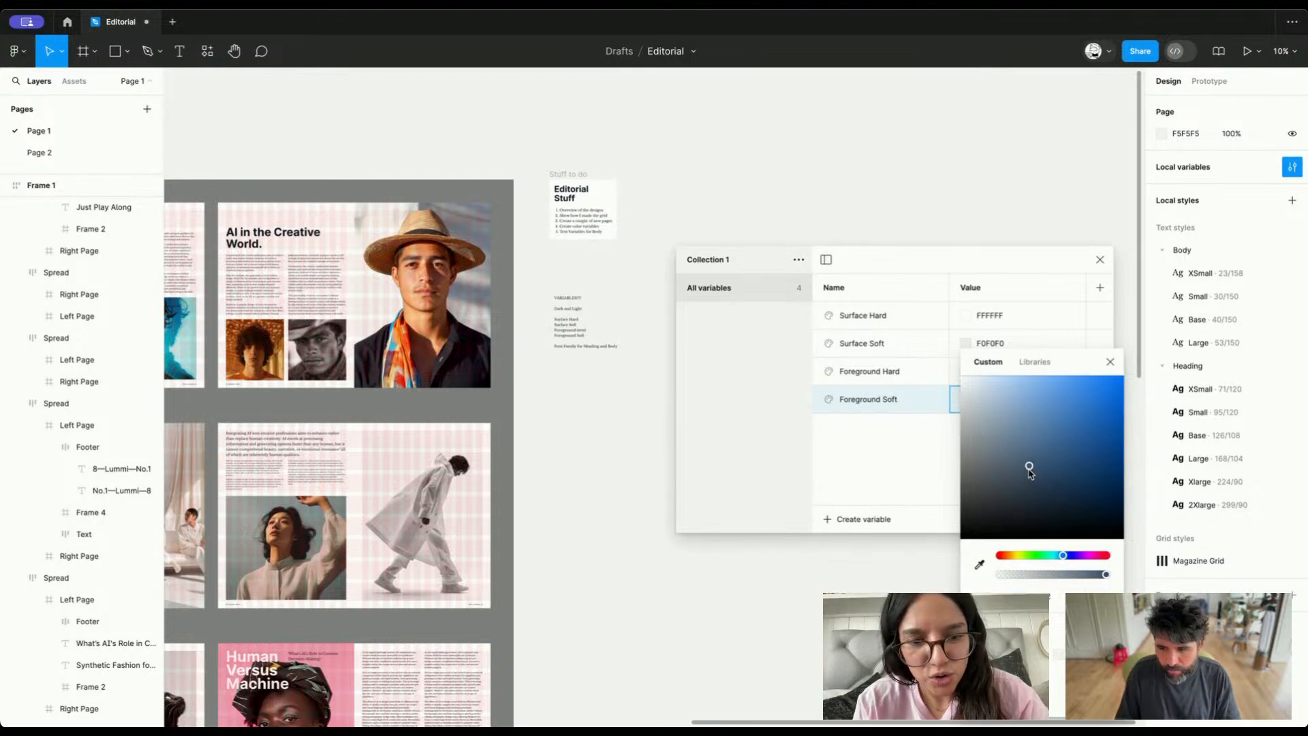
left_click(1110, 362)
Select everything on the canvas and link the 061425 color to the Foreground Hard variable
left_click_drag(1030, 272, 1008, 187)
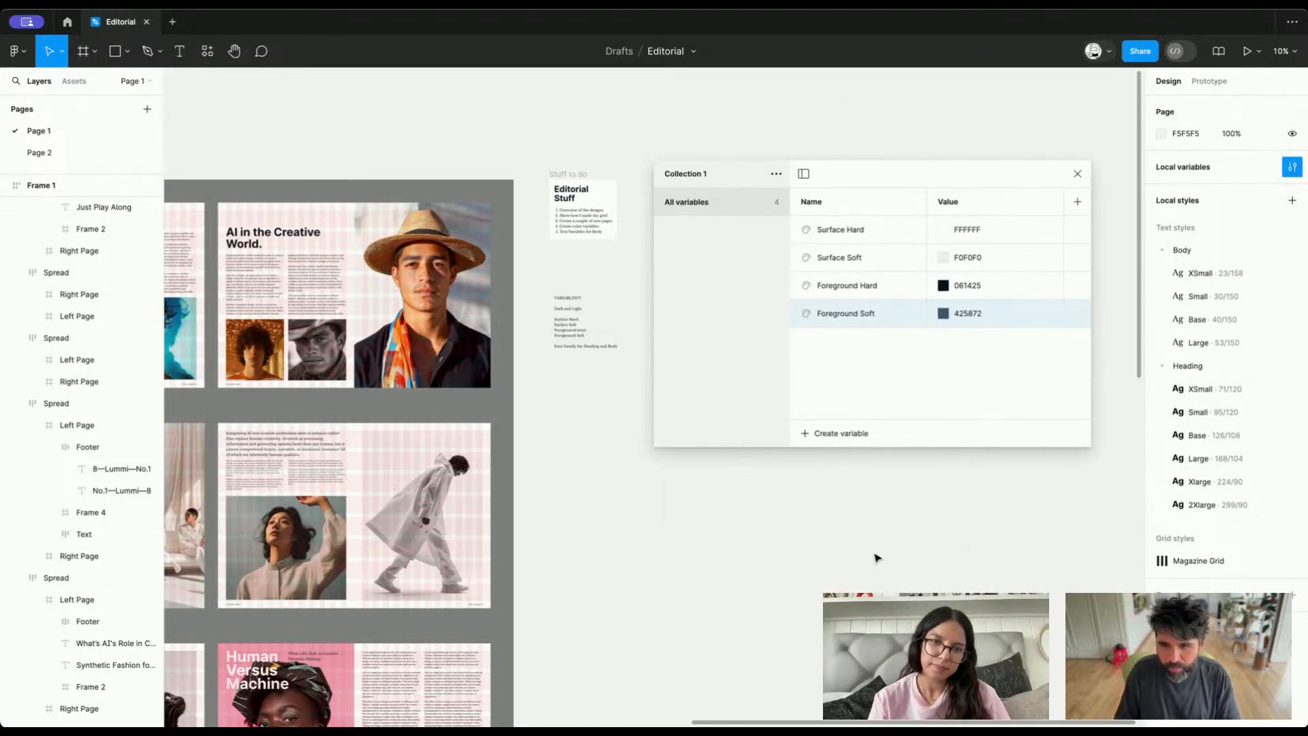
scroll(877, 558, "down", 8)
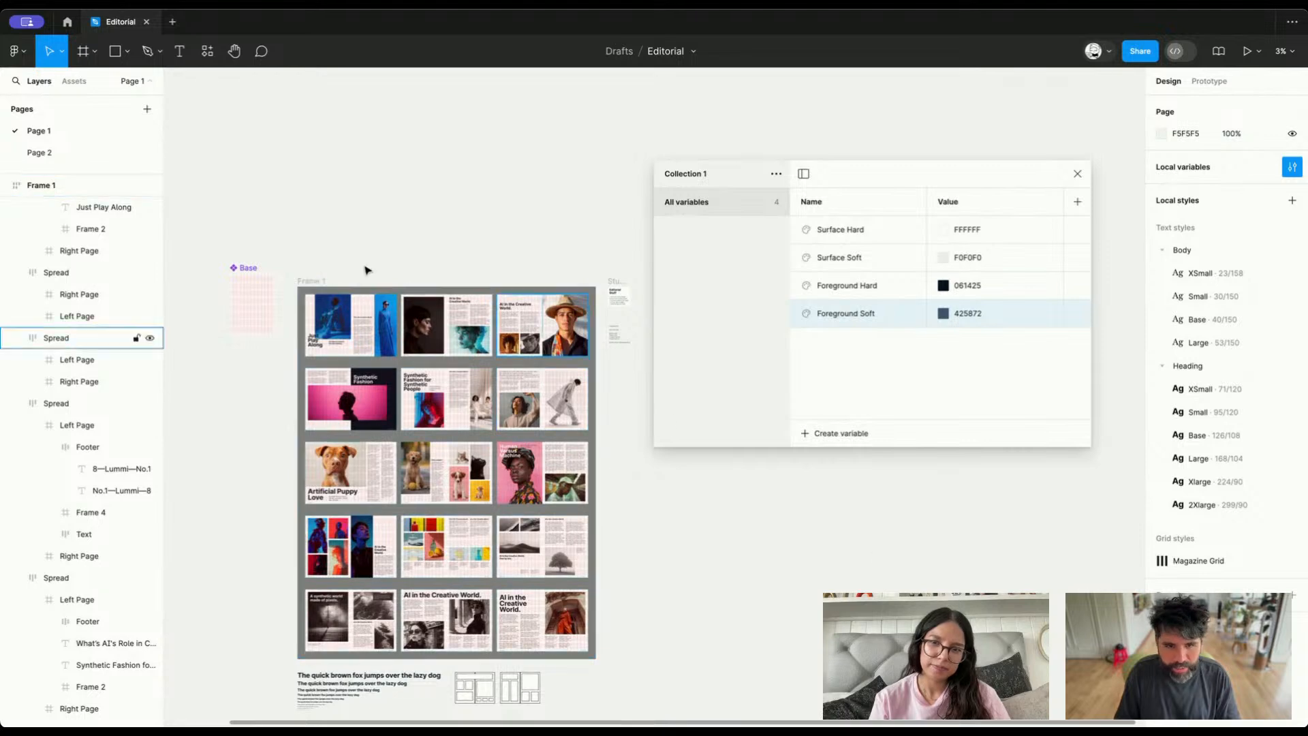
key("ctrl+a")
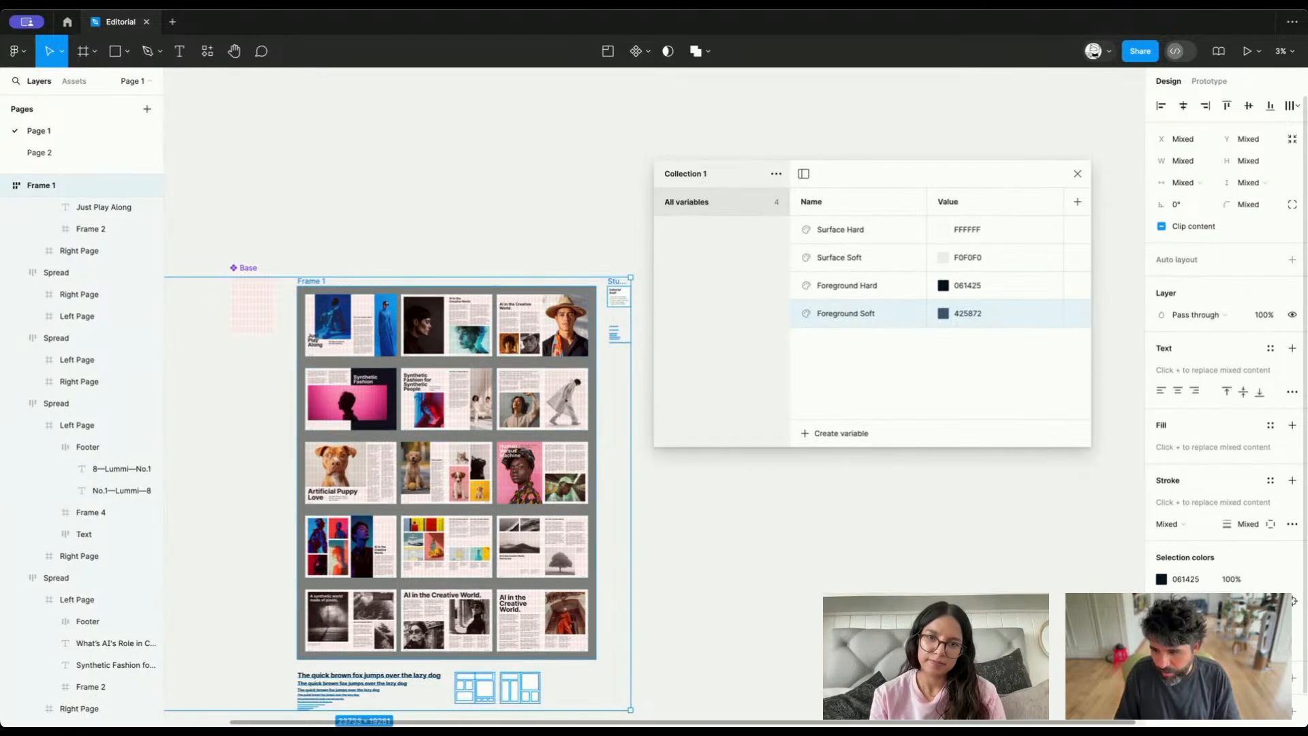
left_click(1276, 581)
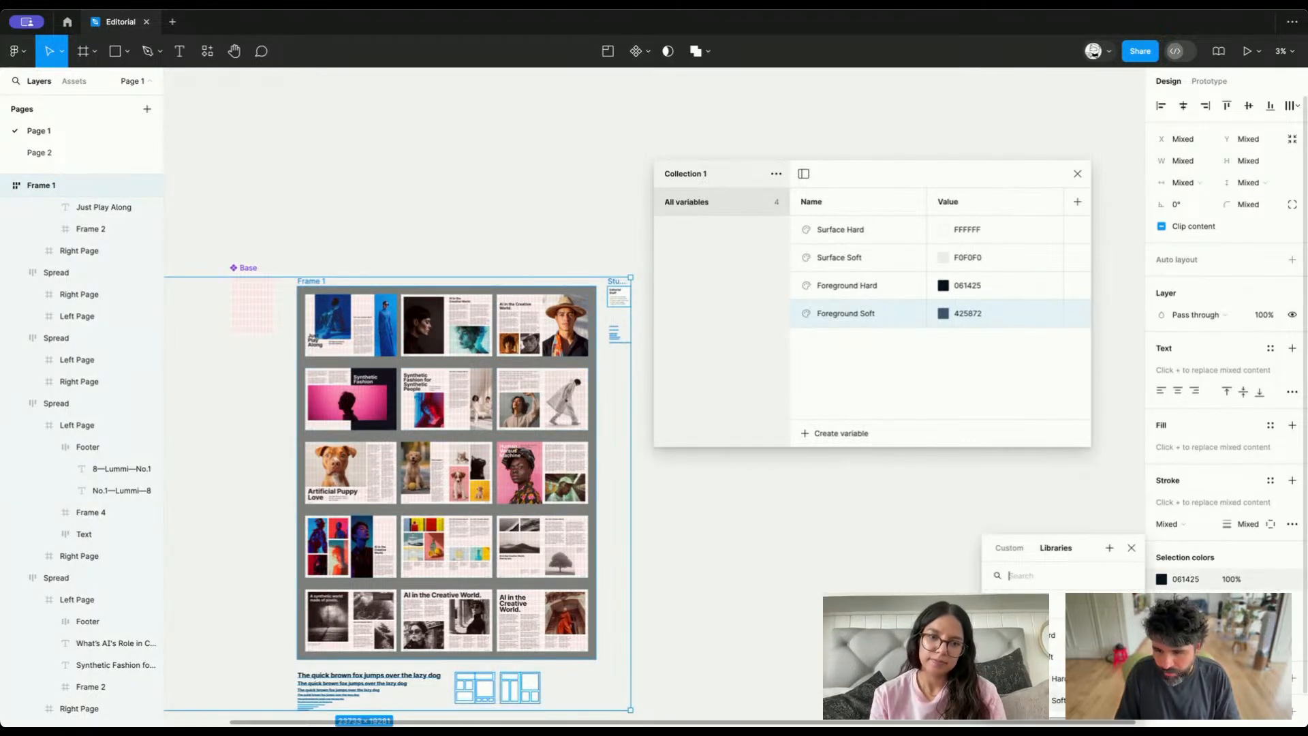
left_click(1060, 679)
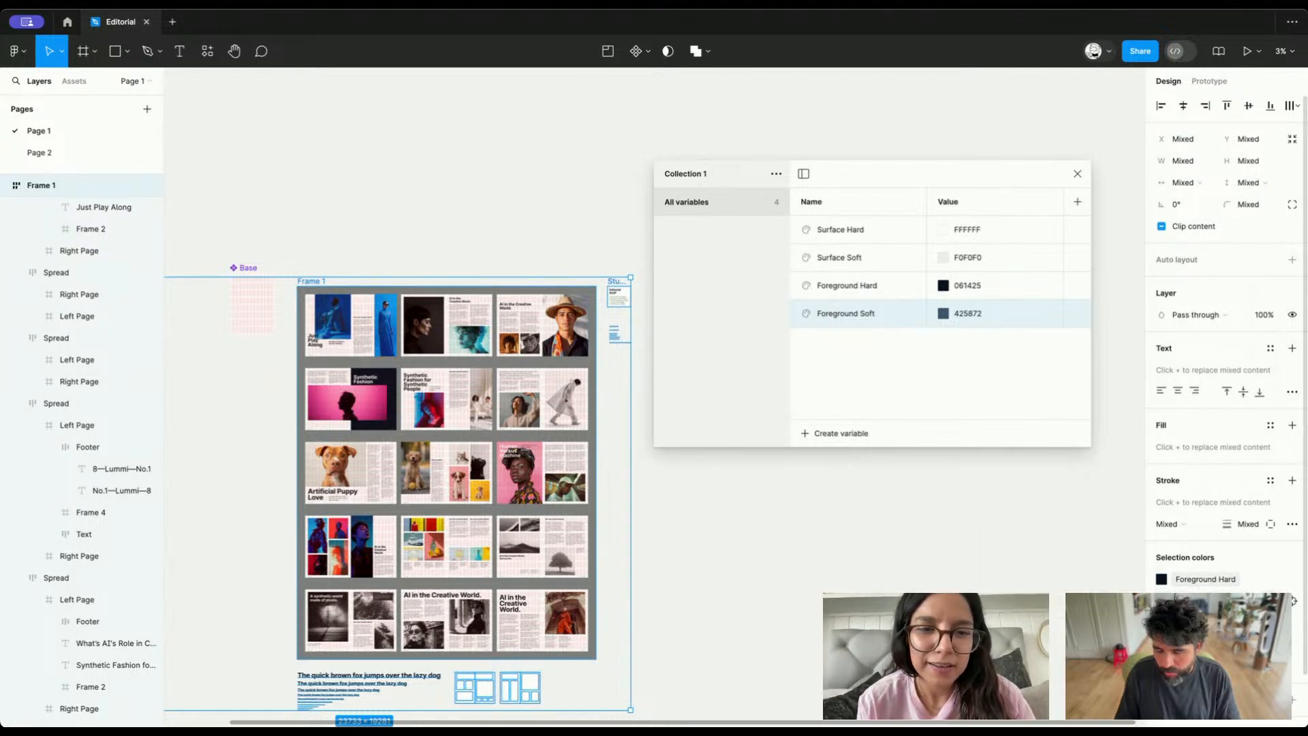
Replace more of the selection's raw colors with local color variables, including Surface Hard for the white page backgrounds
left_click(1293, 600)
left_click(1061, 701)
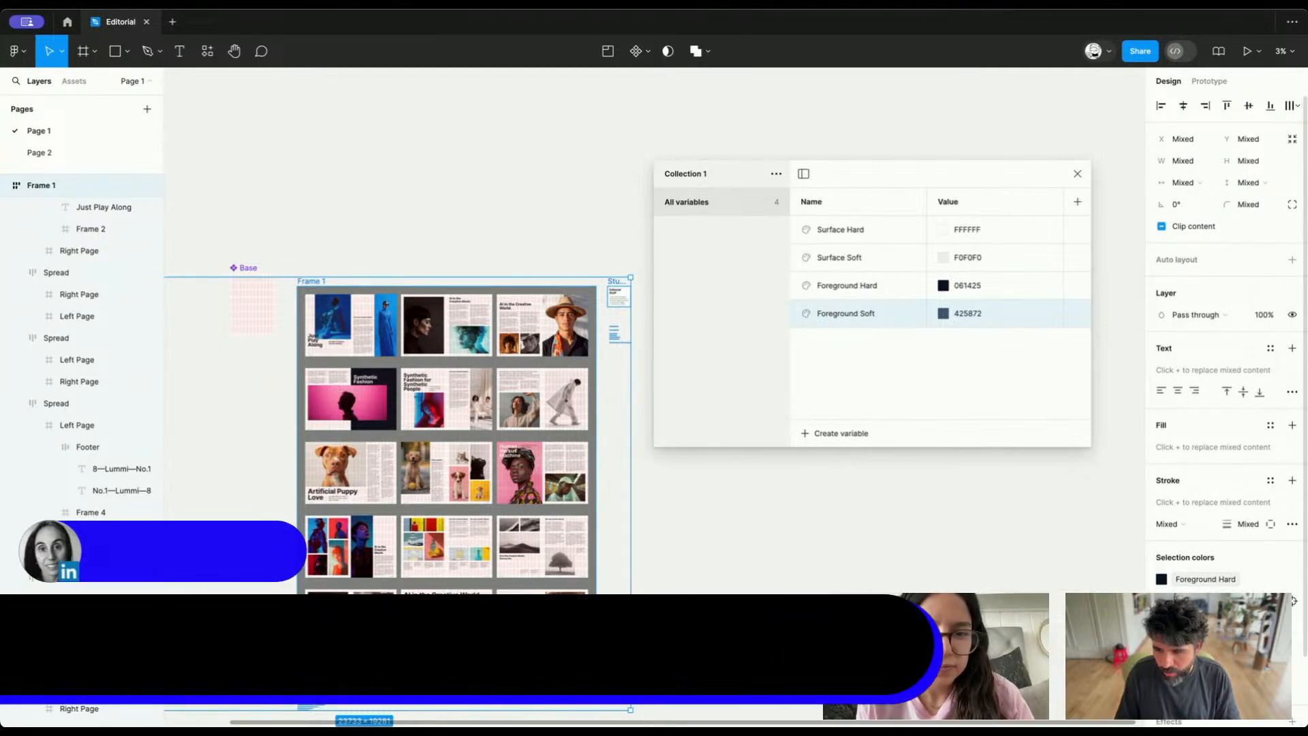
left_click(1294, 622)
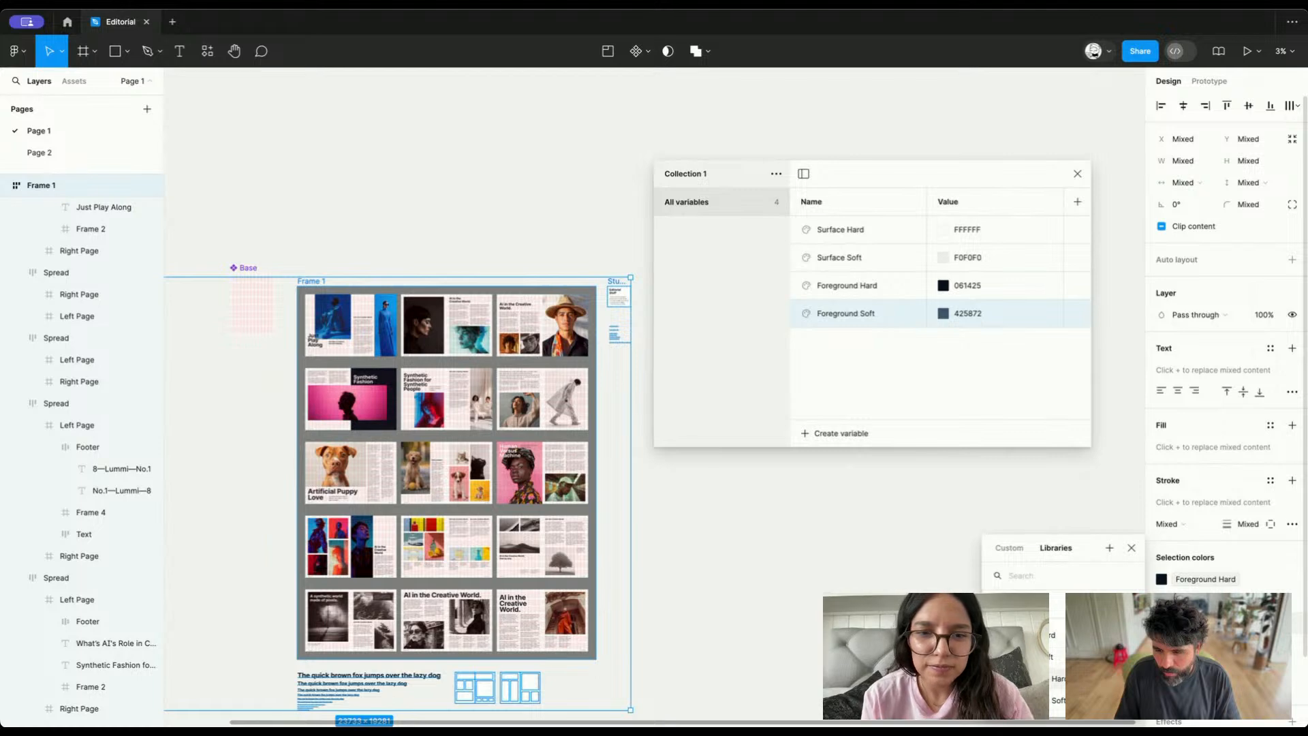
left_click(1061, 701)
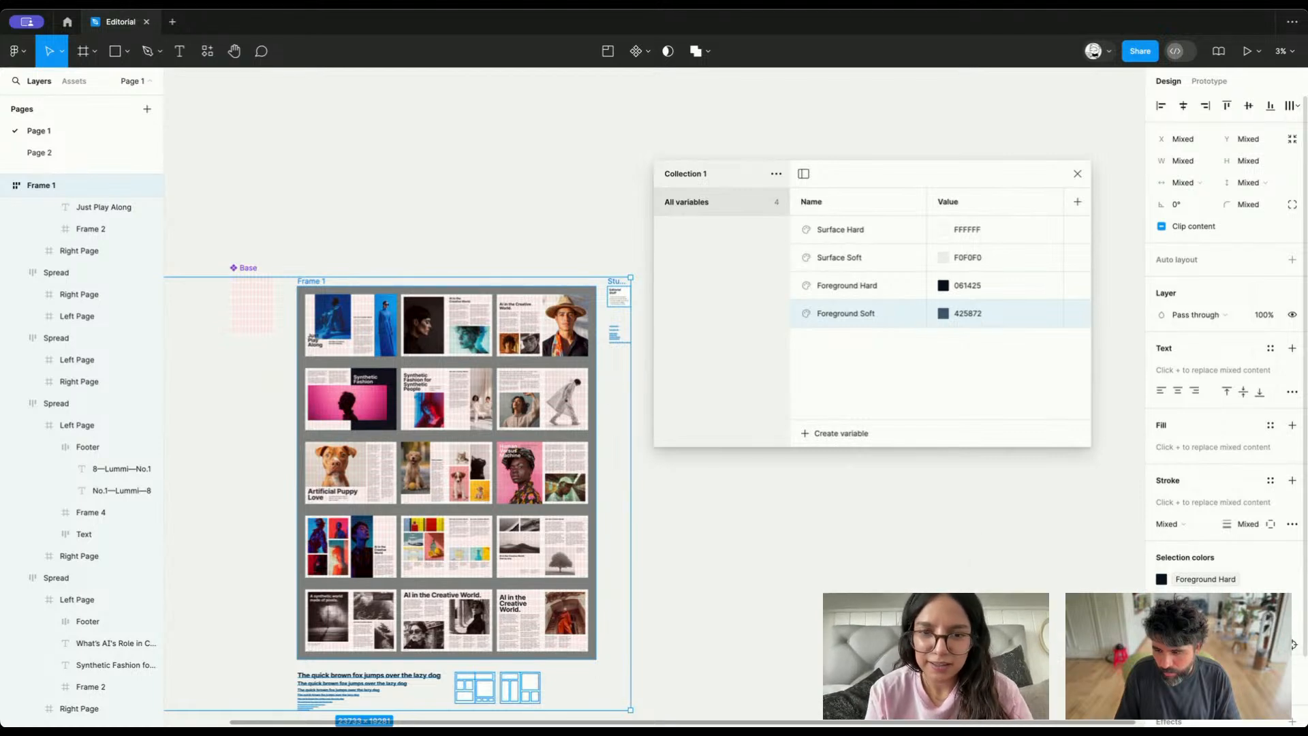
left_click(1293, 622)
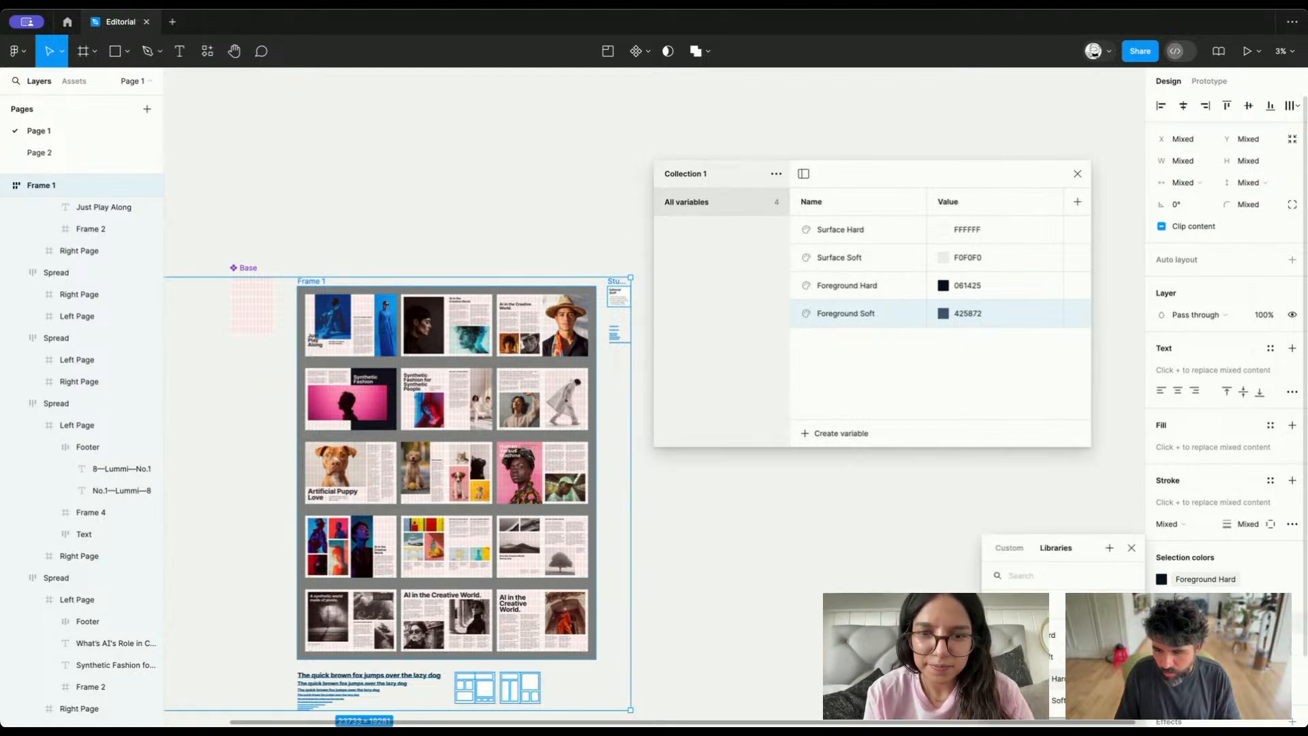
left_click(1061, 679)
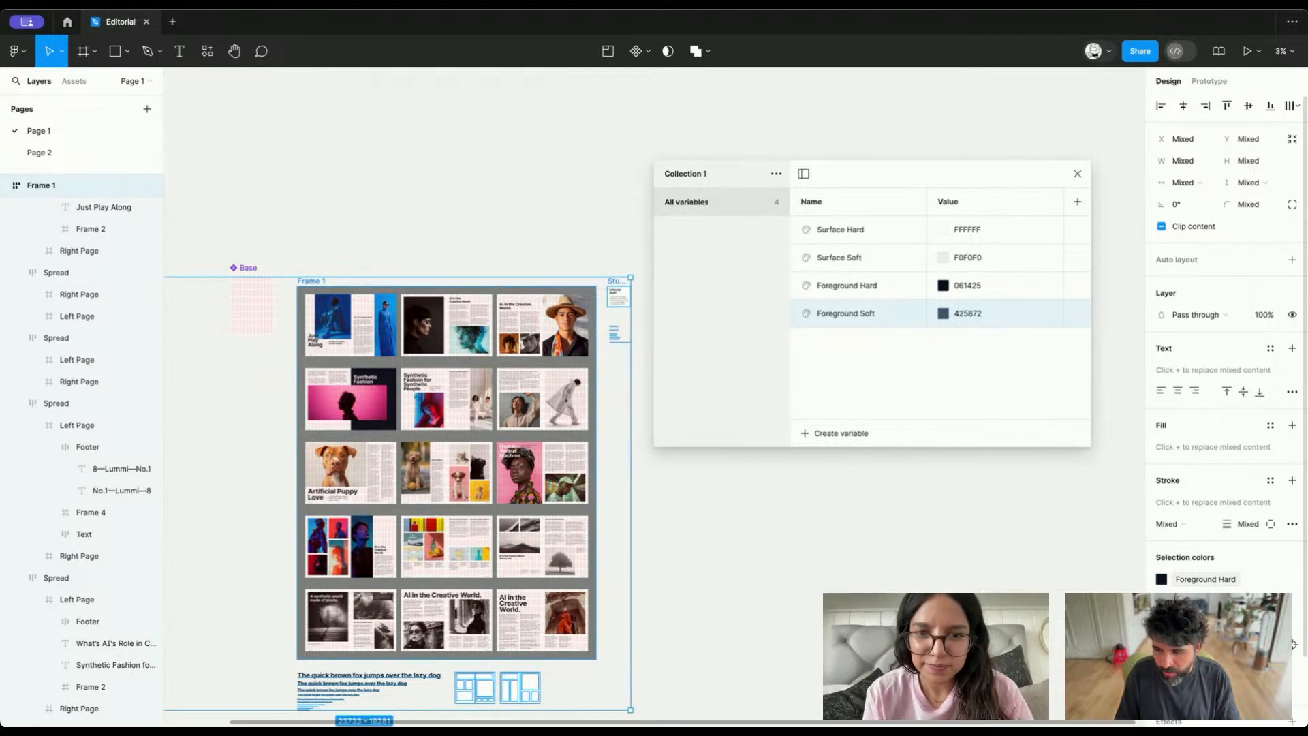
Link Frame 1's gray background to Foreground Soft and the next raw selection color to a local variable
left_click(1294, 689)
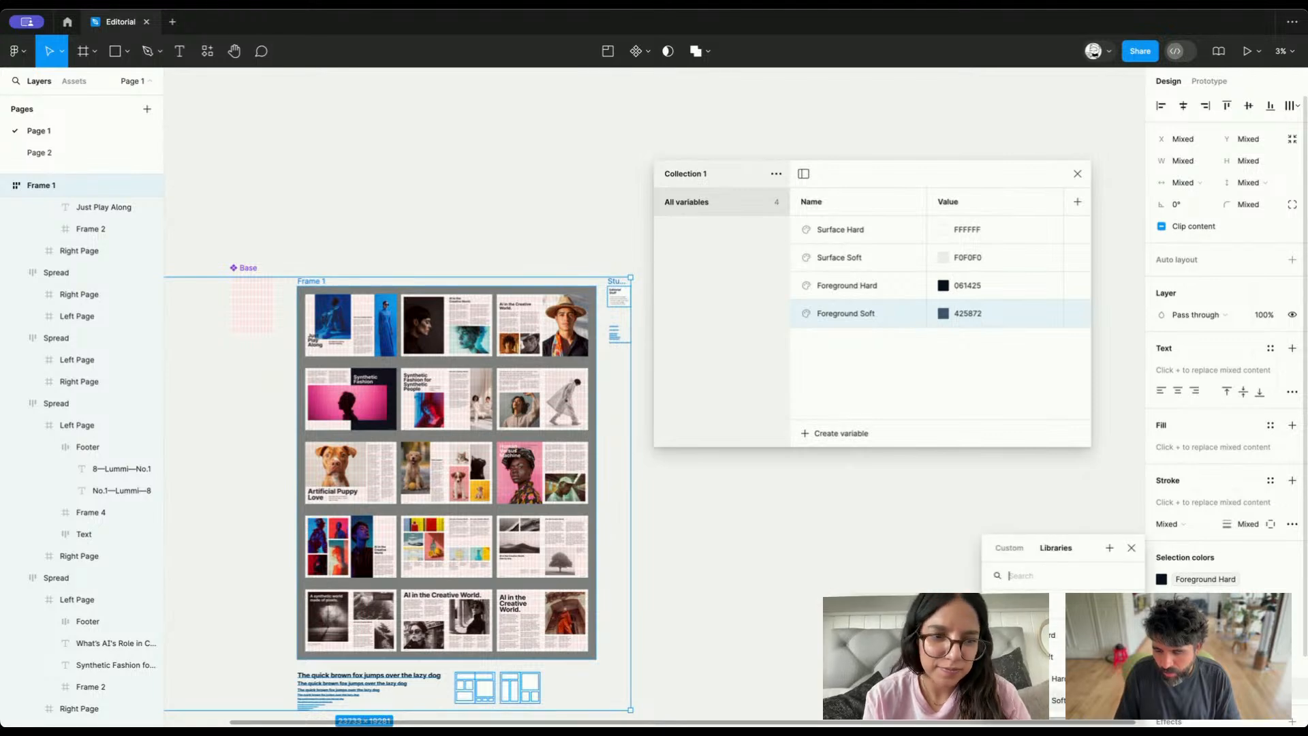
left_click(1058, 701)
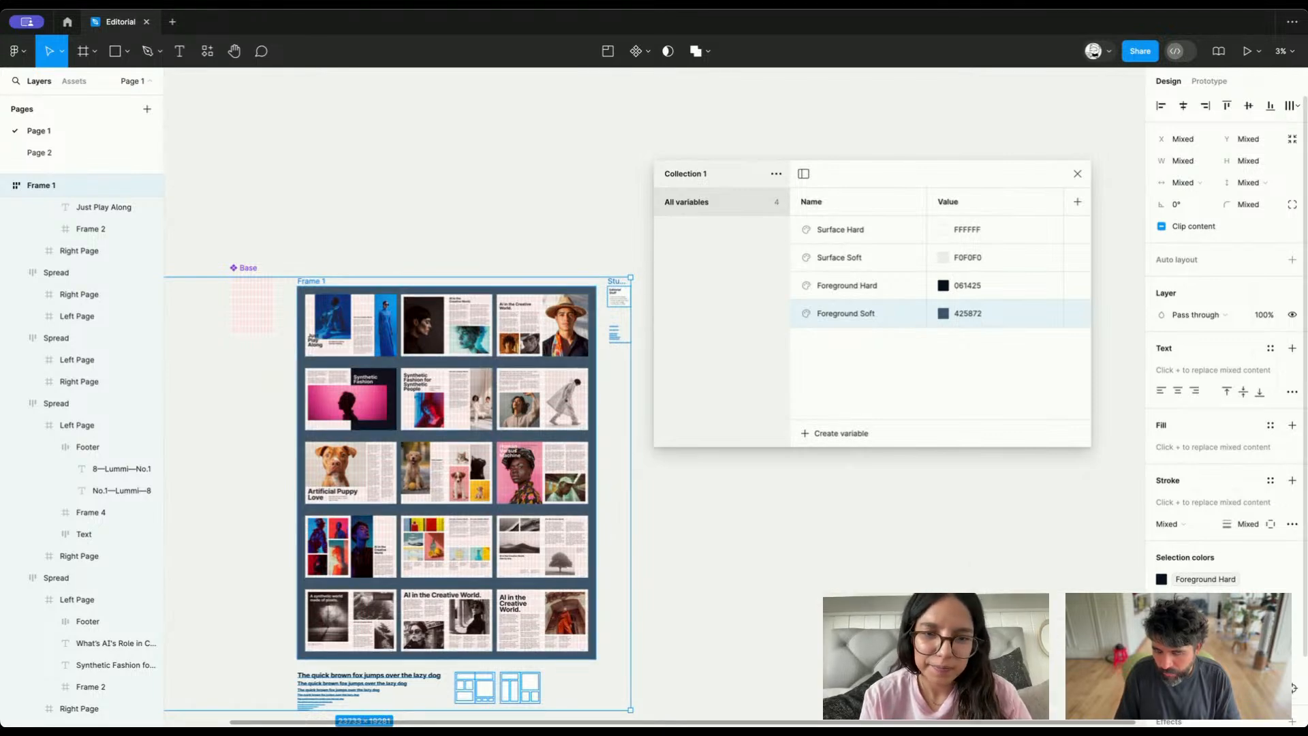
left_click(1294, 688)
left_click(1059, 679)
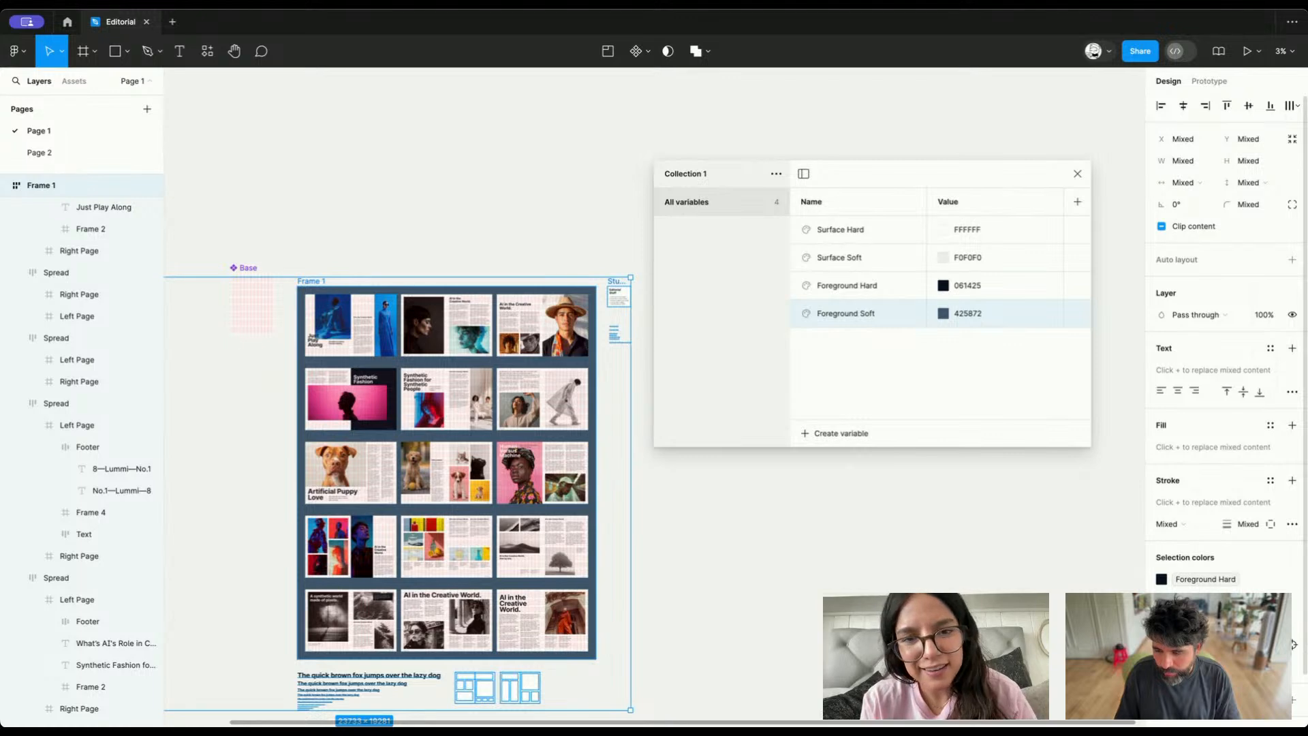
key("Escape")
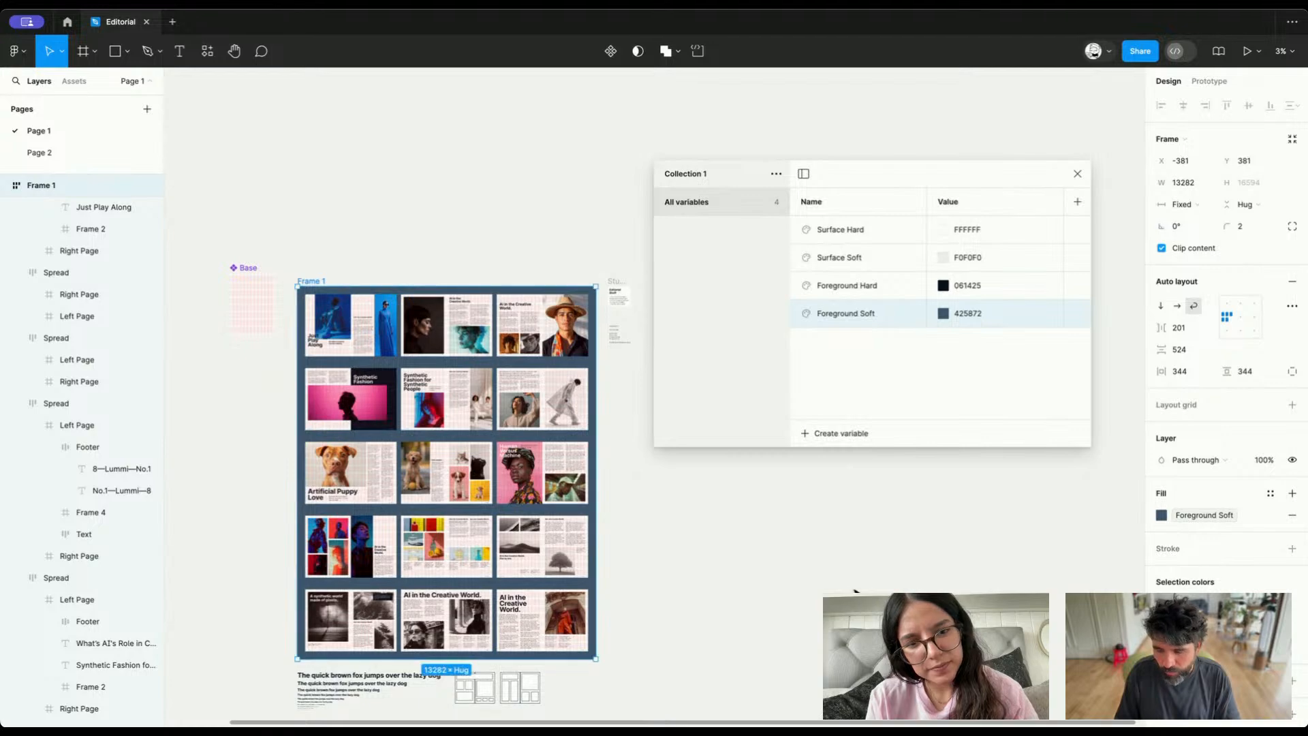
left_click(858, 587)
Check the fills of the "Hello, master!" heading, body text, page and spread for applied color variables
scroll(493, 475, "up", 10)
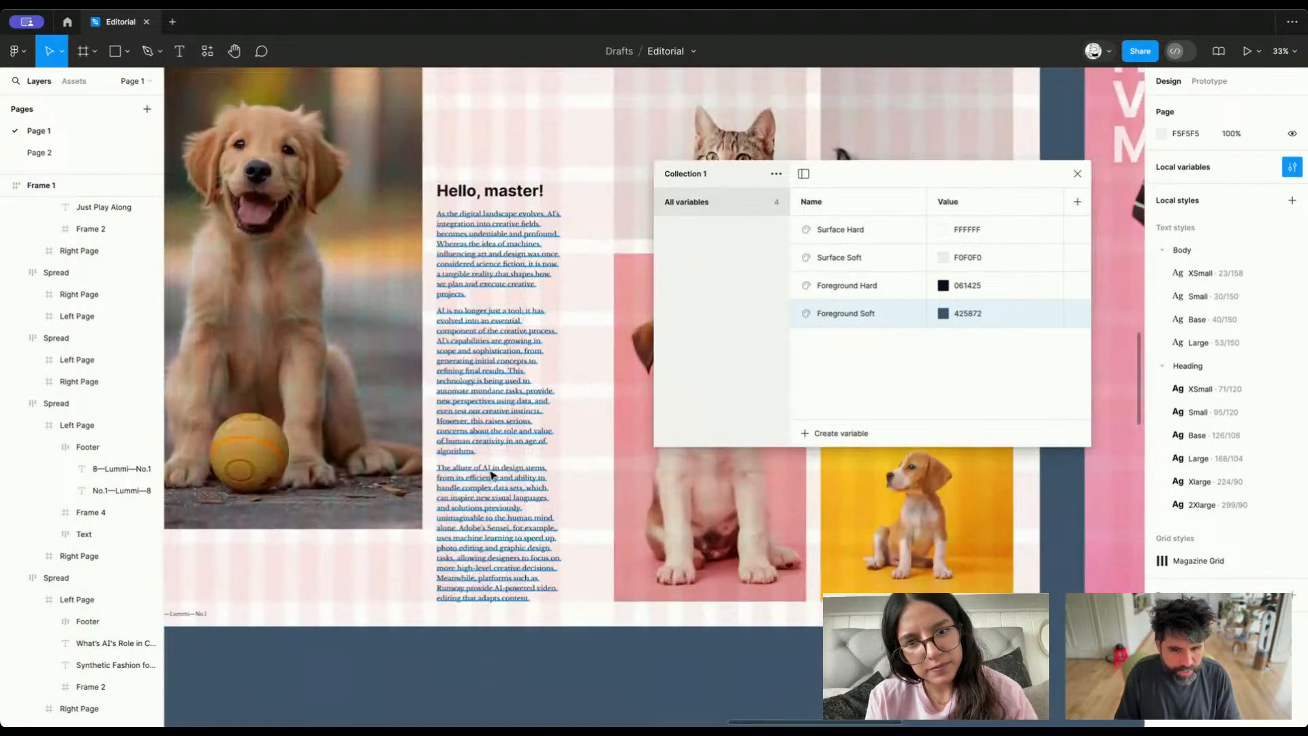
left_click(493, 475)
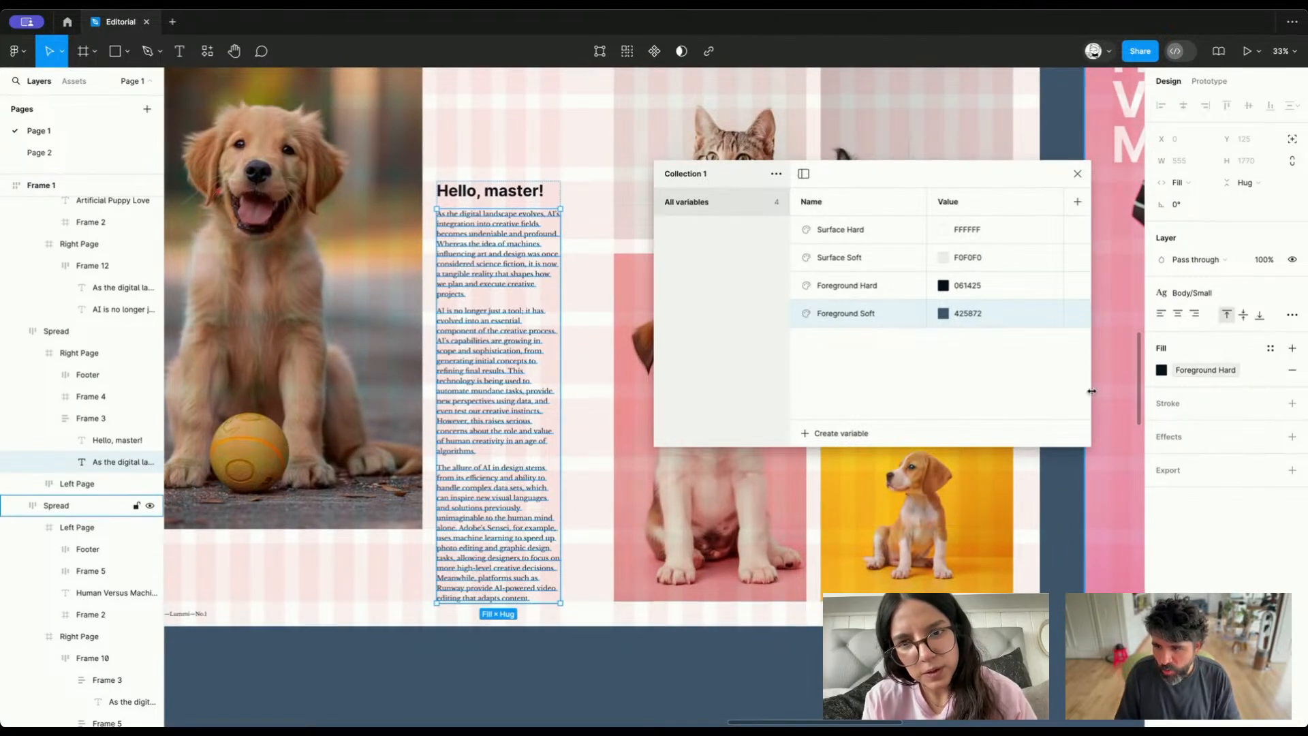
scroll(556, 443, "up", 3)
left_click(117, 441)
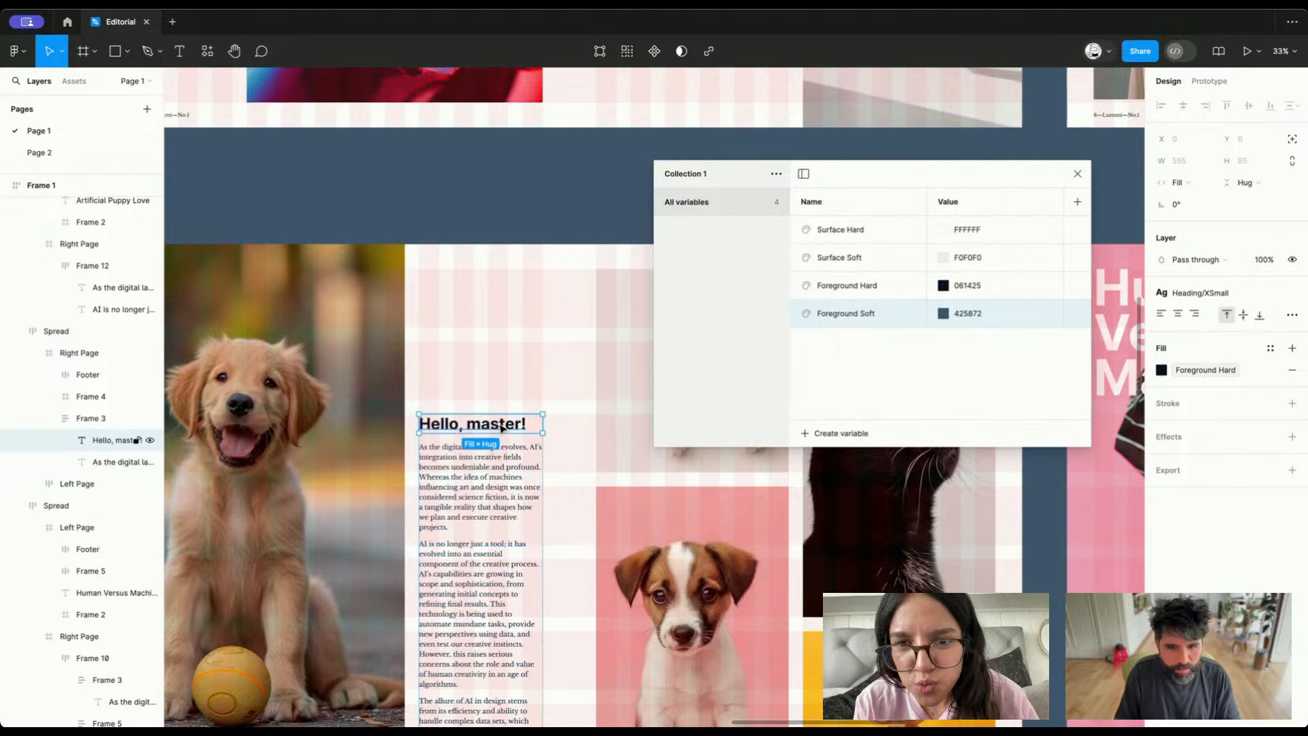
scroll(501, 420, "down", 5)
left_click(384, 364)
key("shift+Return")
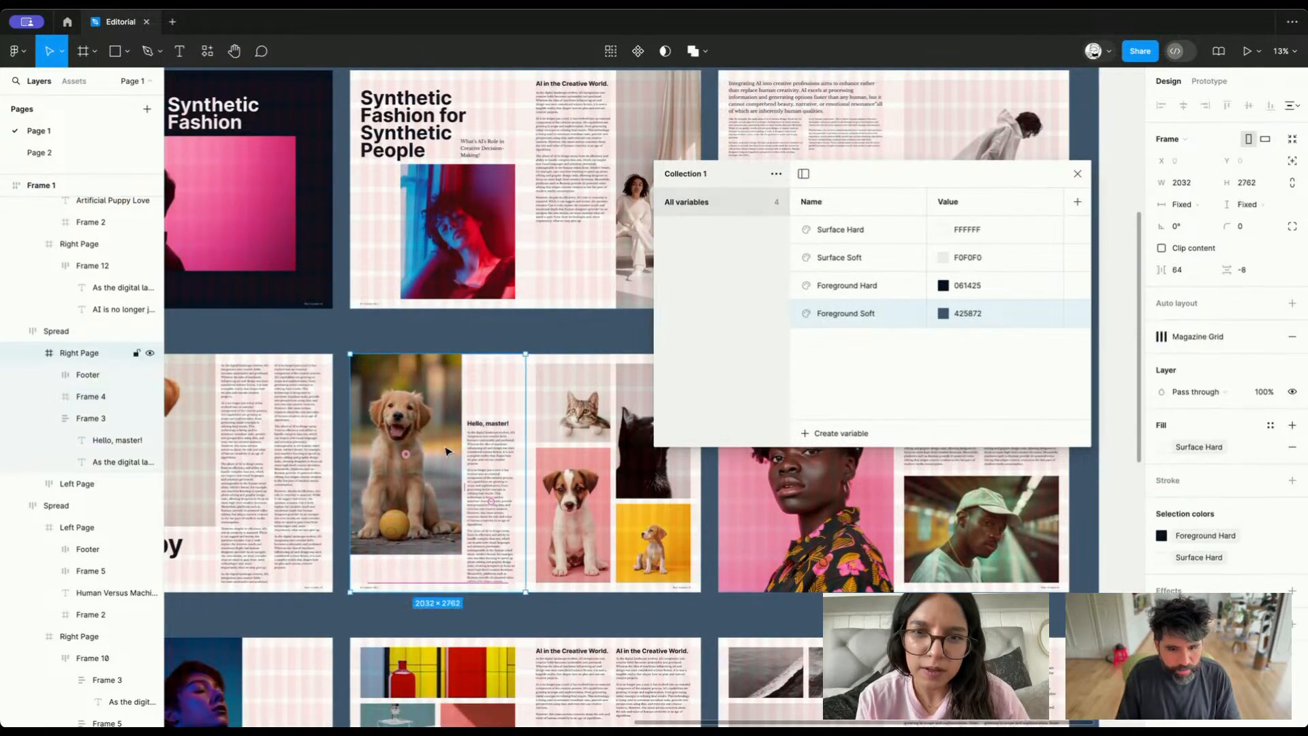
key("shift+Return")
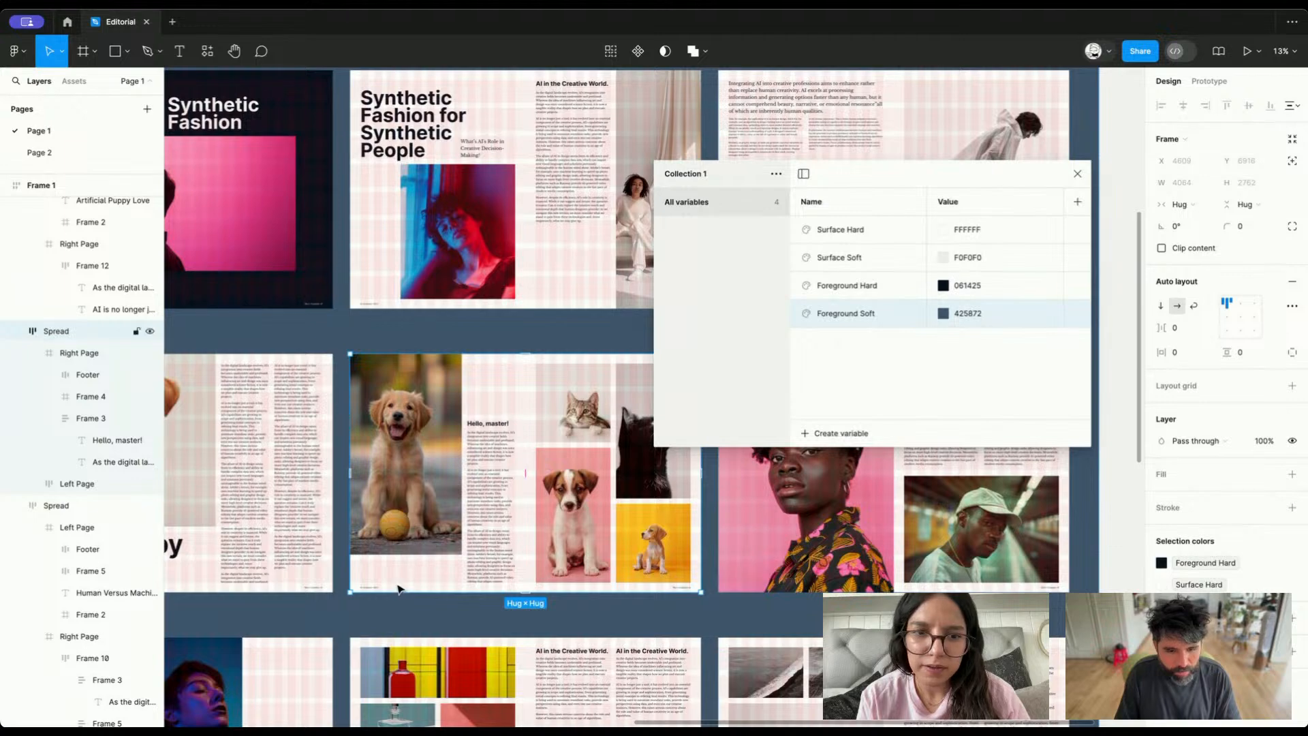
key("shift+1")
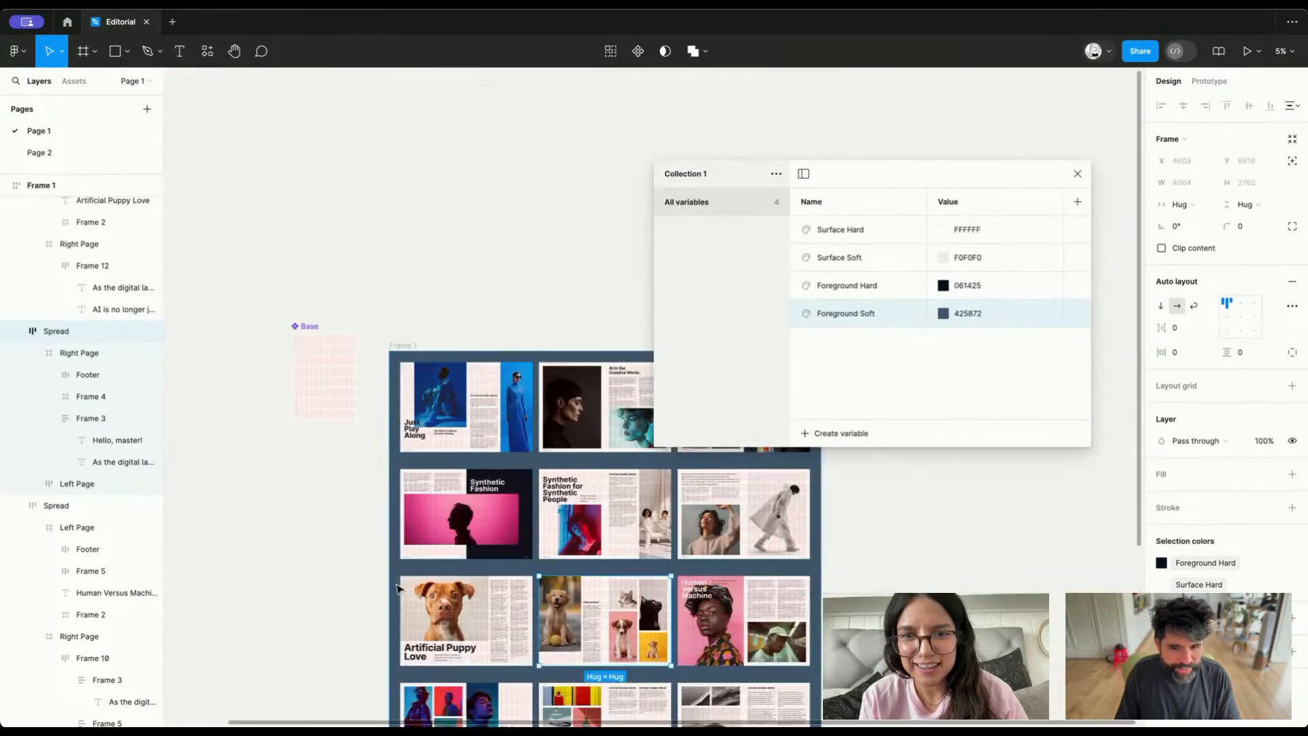
Inspect the footer text and footer frame of the "Just Play Along" spread
scroll(399, 589, "down", 5)
scroll(436, 532, "right", 6)
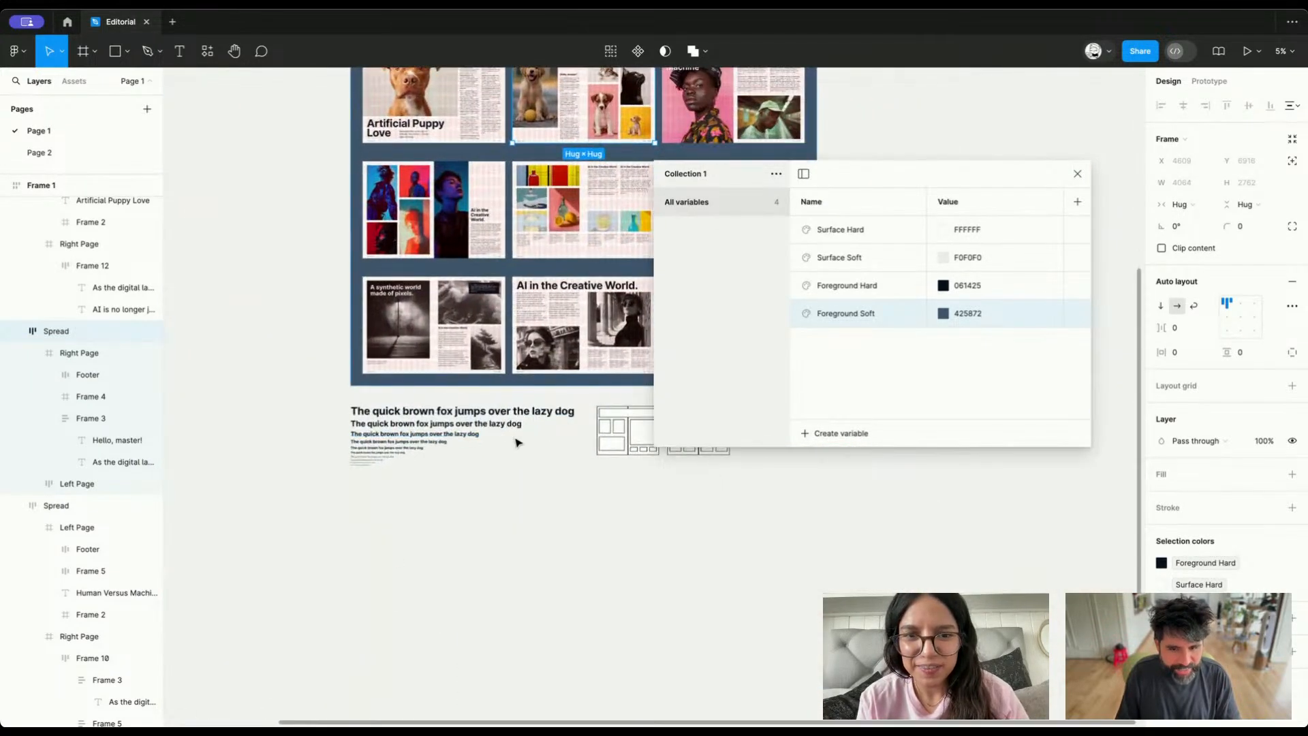
scroll(518, 443, "up", 5)
key("shift+1")
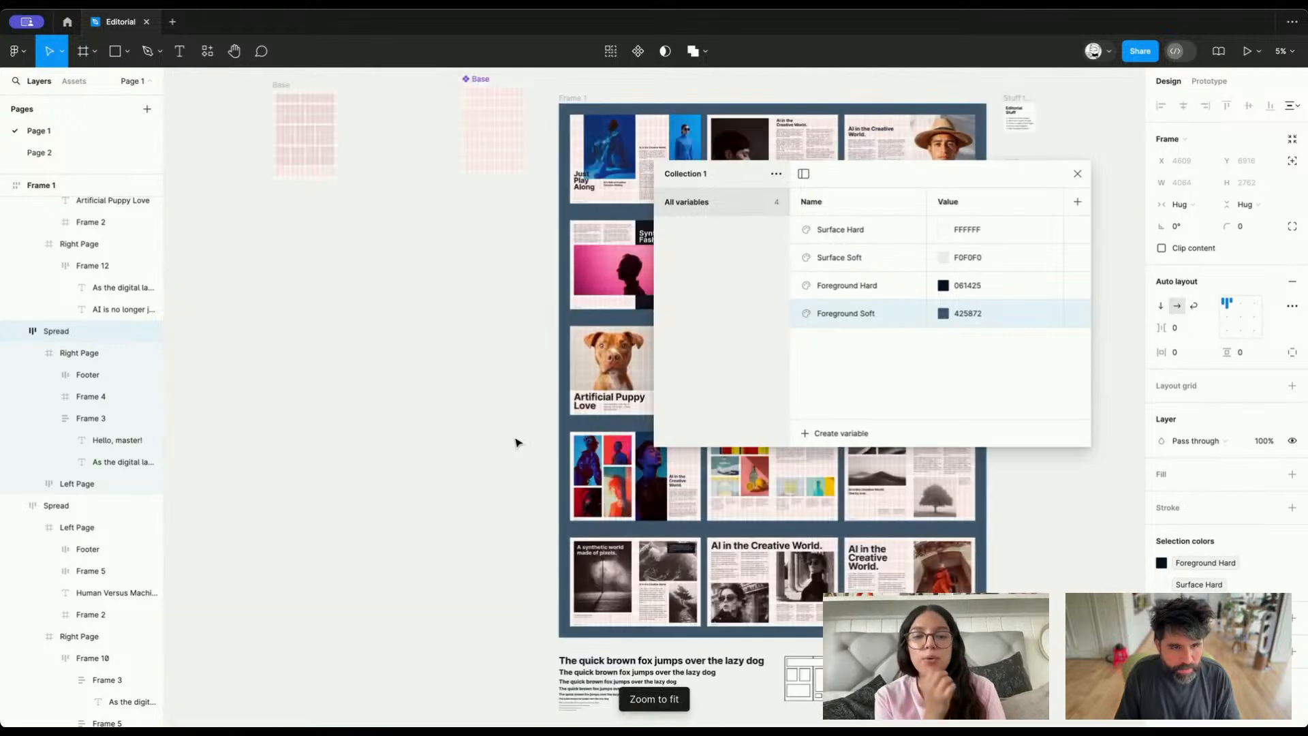
scroll(424, 263, "right", 2)
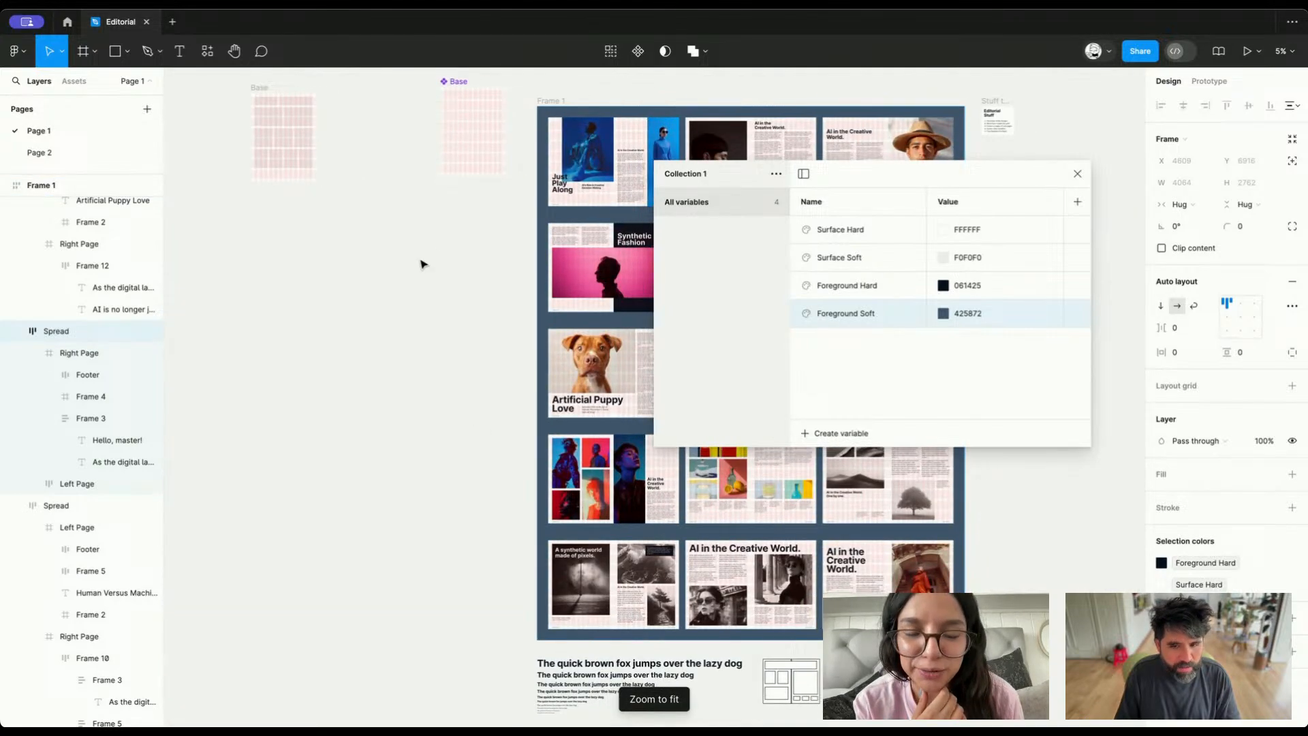
left_click(558, 207)
scroll(546, 218, "up", 6)
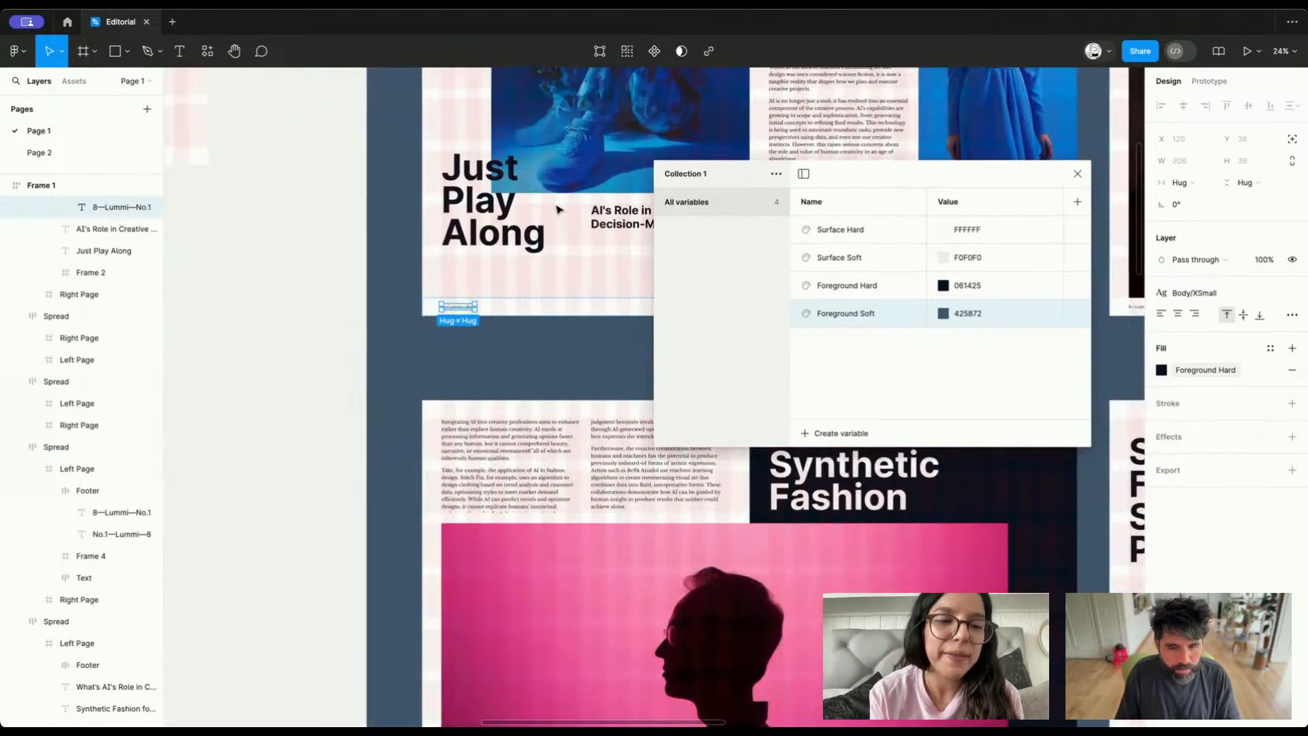
scroll(519, 242, "up", 3)
scroll(519, 242, "right", 3)
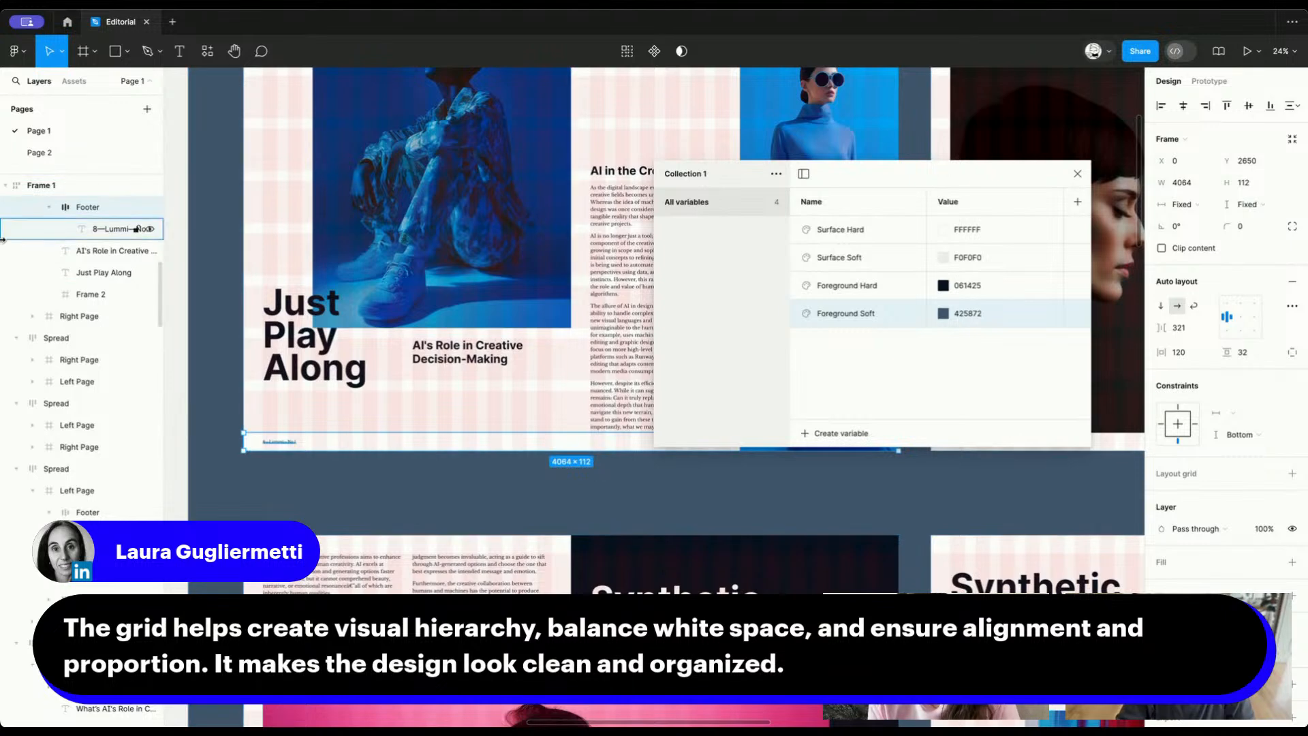
scroll(93, 261, "up", 3)
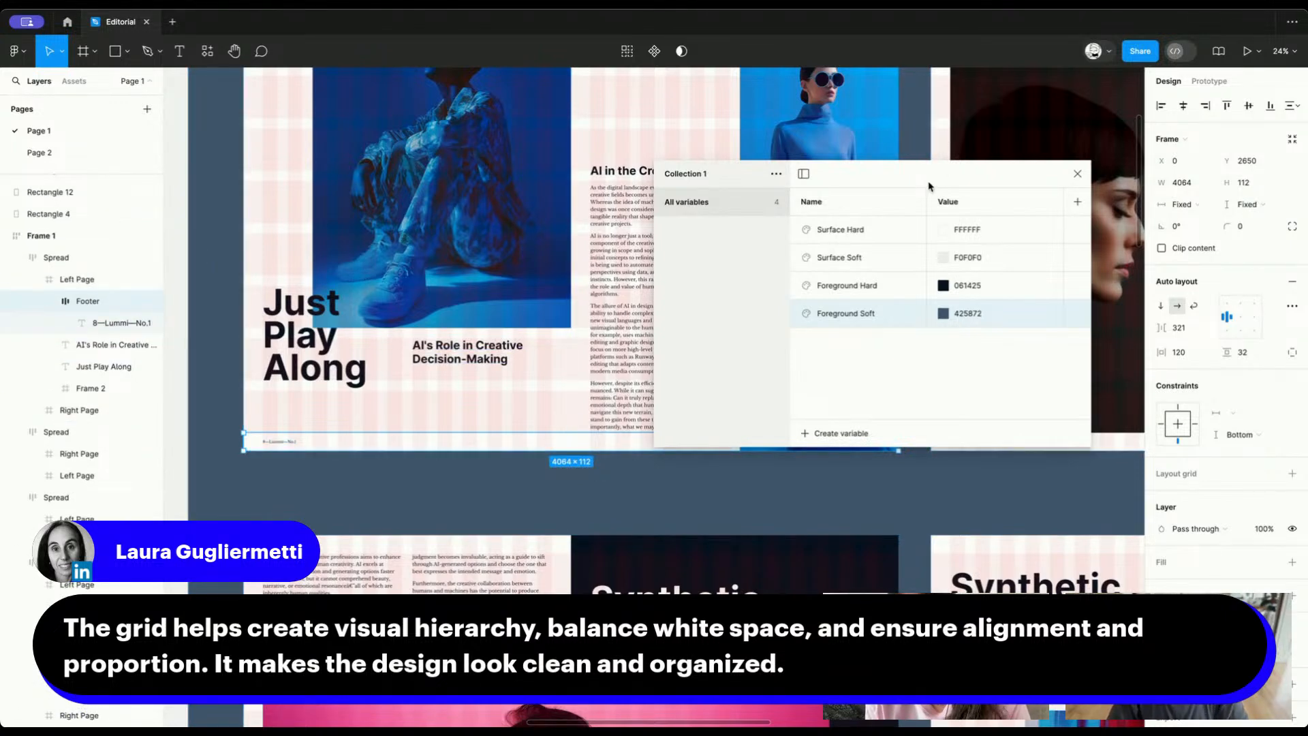
Move the variables window off the first row of spreads and review the recolored spreads across Frame 1
left_click_drag(929, 183, 791, 493)
scroll(857, 300, "down", 5)
scroll(861, 304, "right", 4)
scroll(861, 304, "up", 4)
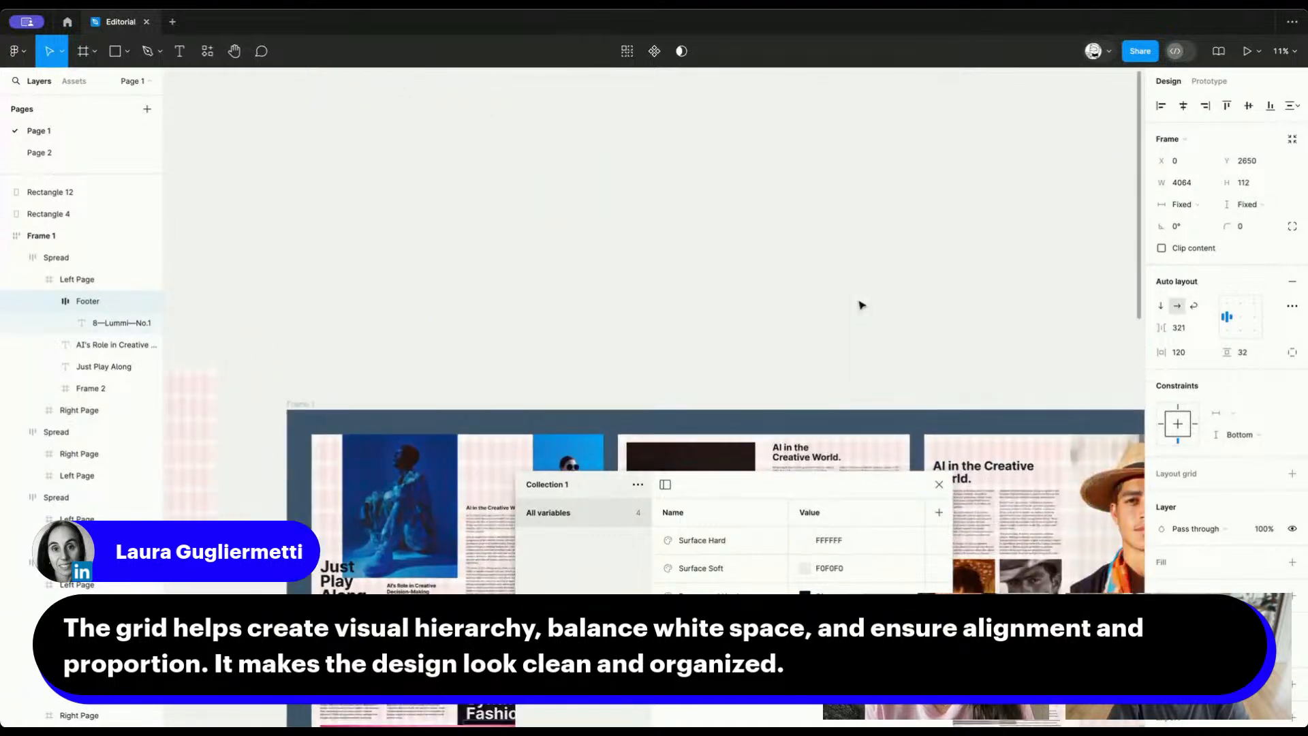
scroll(861, 304, "down", 6)
scroll(862, 305, "down", 3)
scroll(862, 305, "right", 2)
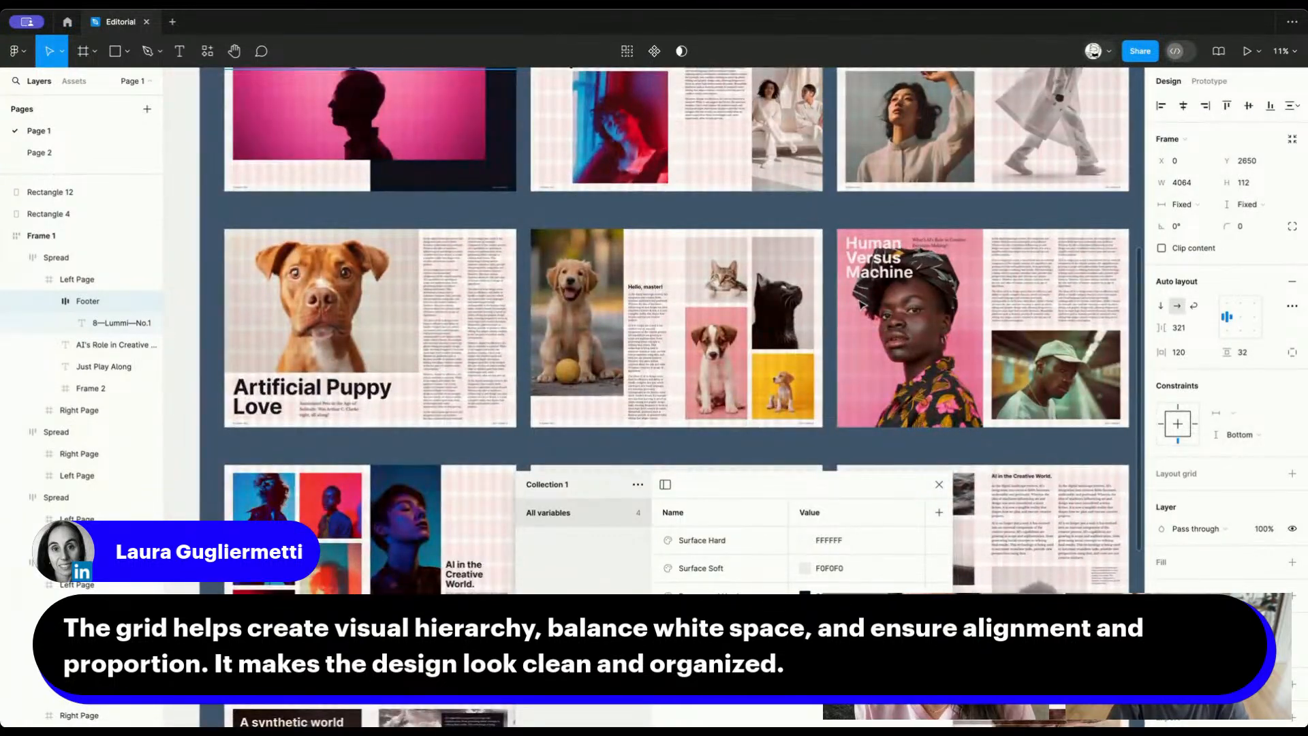
scroll(862, 304, "up", 2)
scroll(862, 304, "left", 1)
scroll(861, 304, "down", 10)
scroll(860, 305, "right", 2)
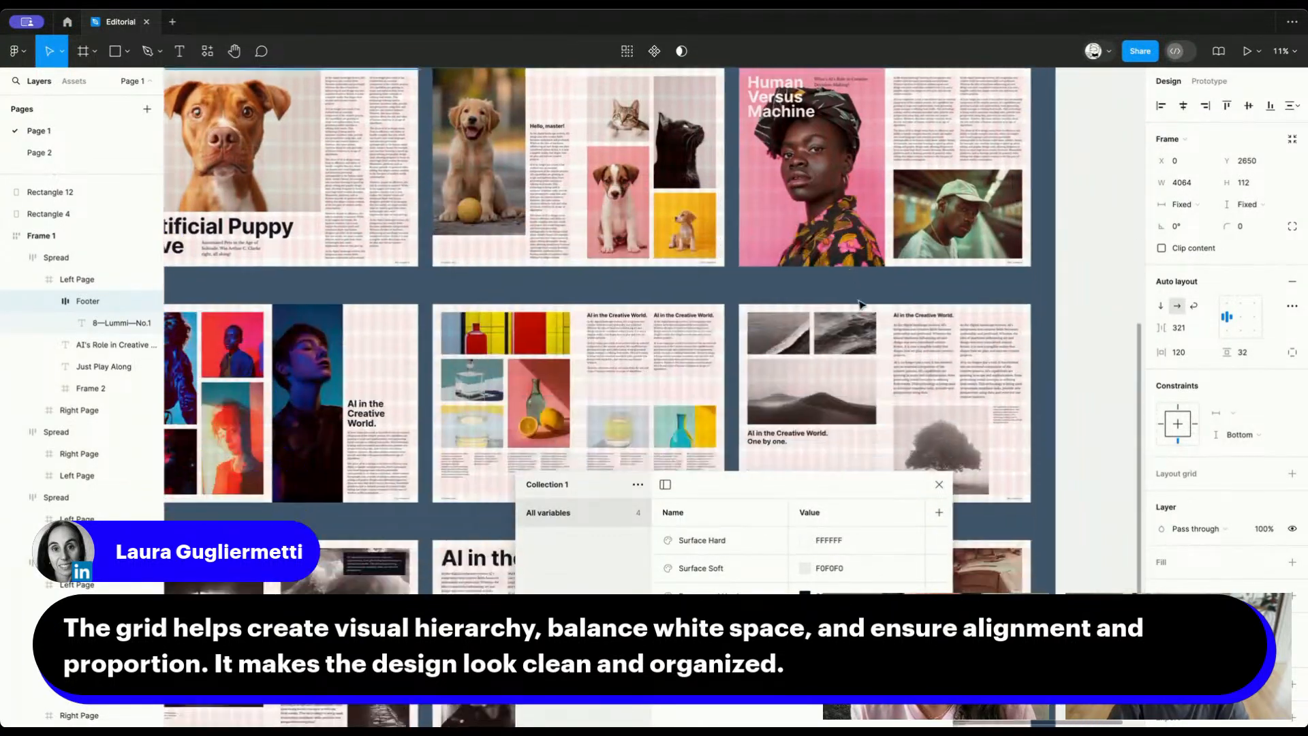
scroll(862, 304, "left", 2)
scroll(862, 305, "up", 10)
scroll(862, 305, "right", 2)
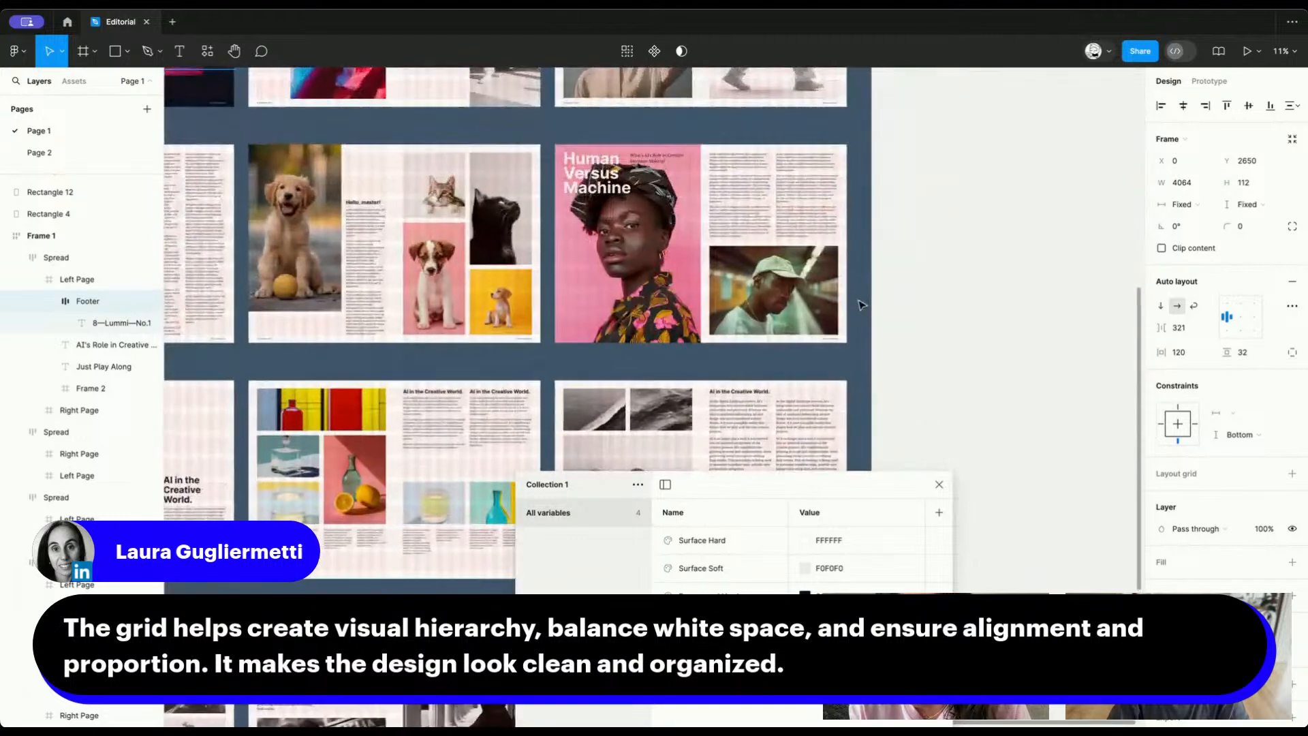
scroll(862, 304, "up", 3)
scroll(862, 305, "right", 1)
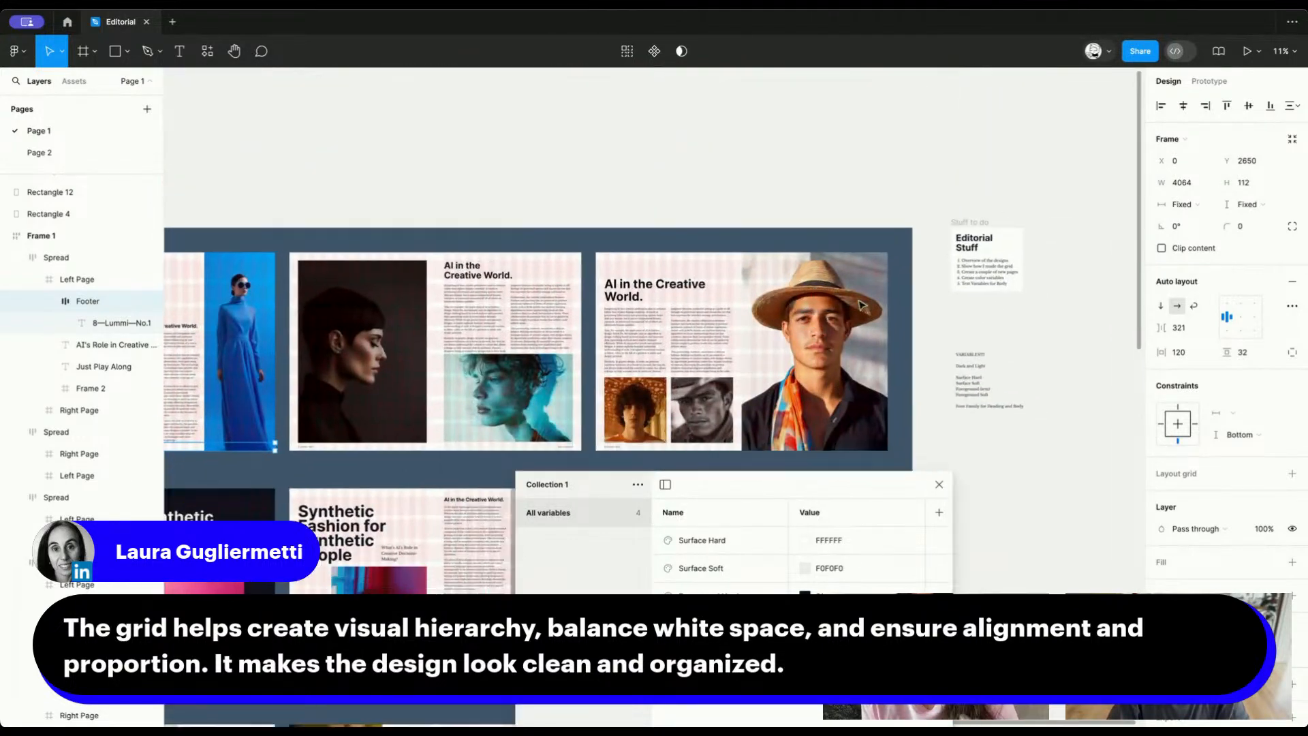
scroll(862, 305, "left", 4)
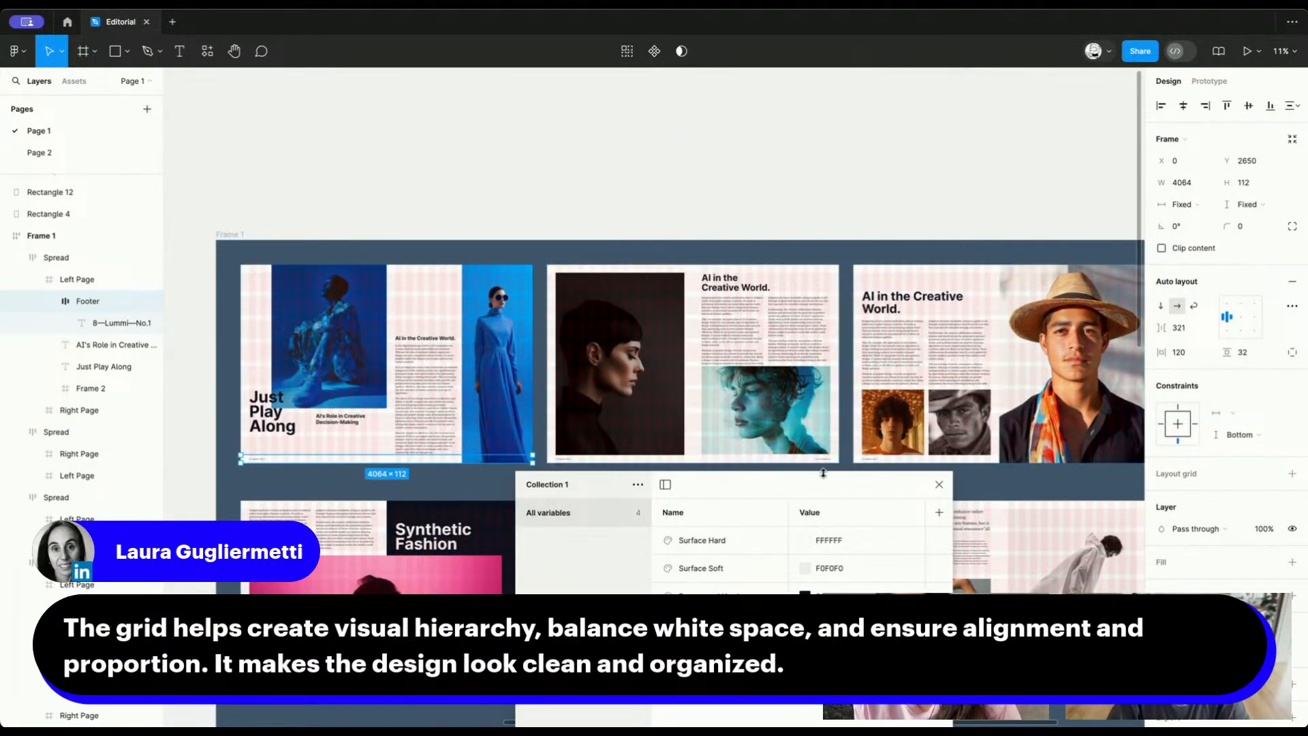
Move the variables window clear of the spreads and rename the collection's Value mode to Light
left_click_drag(716, 483, 503, 499)
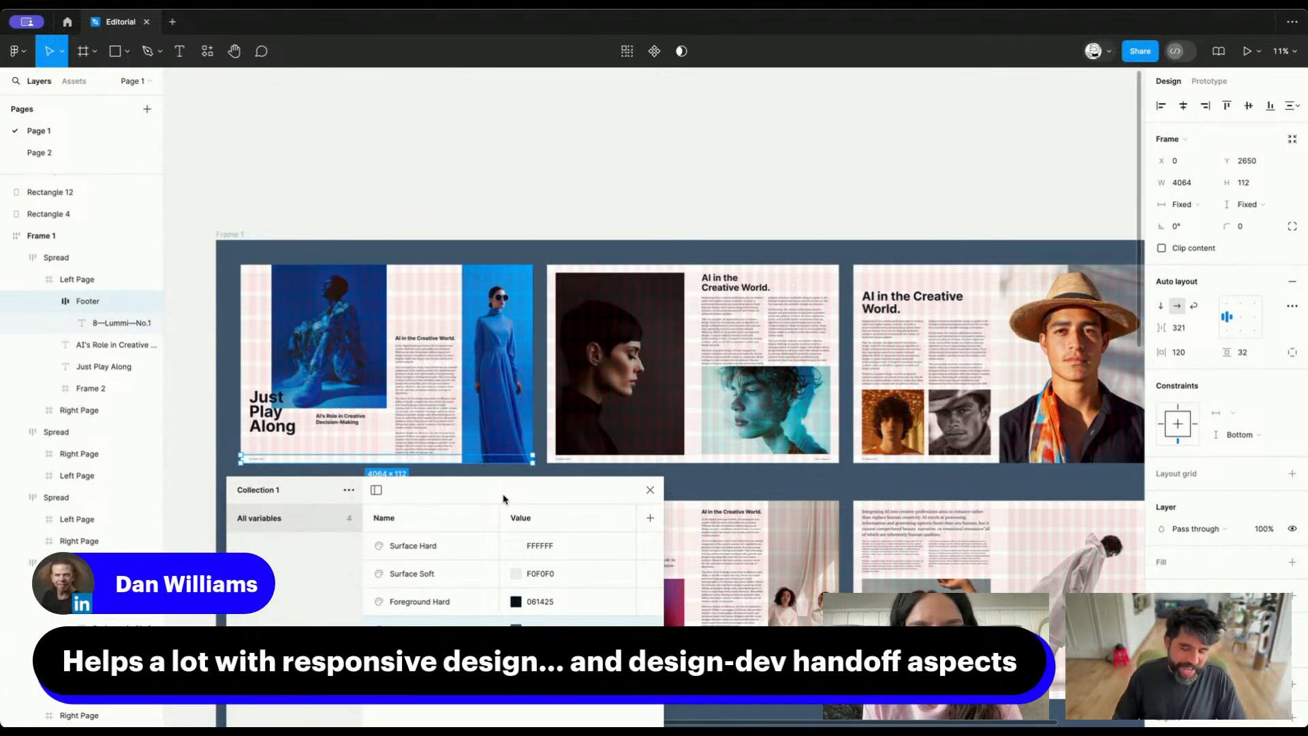
left_click_drag(520, 500, 488, 70)
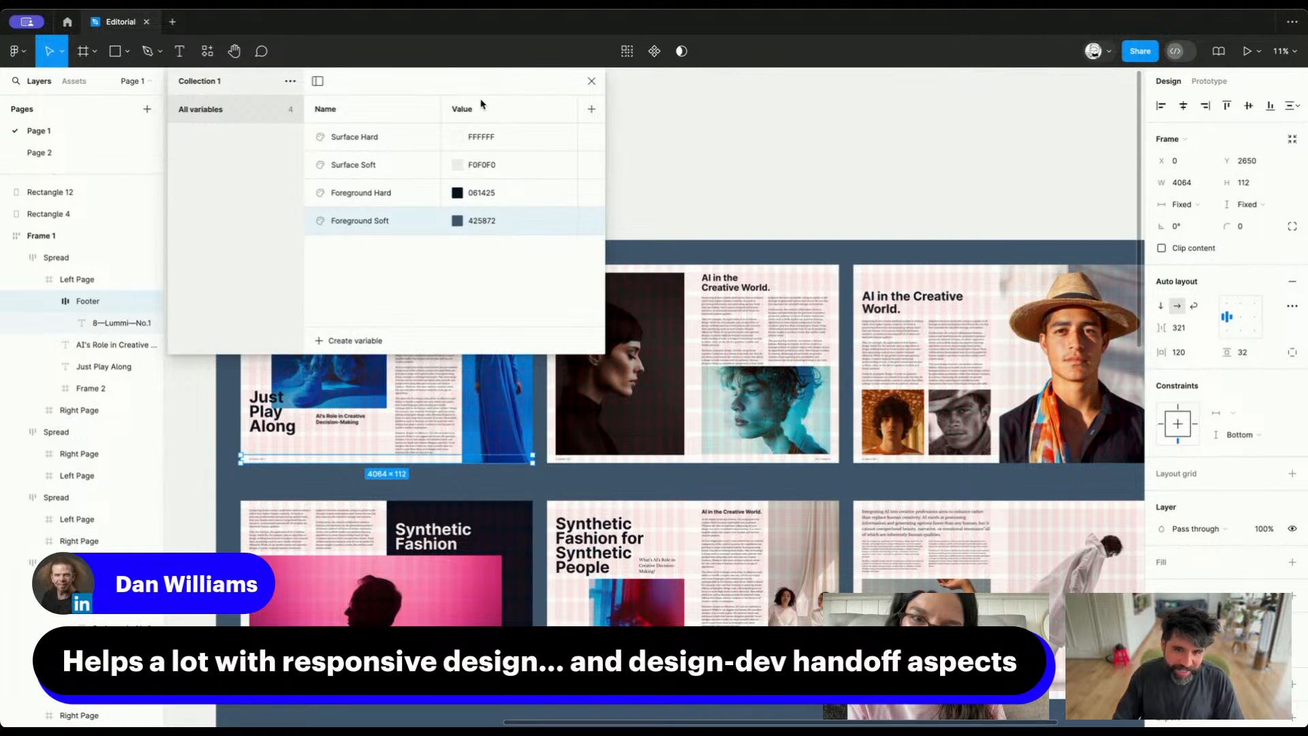
double_click(464, 112)
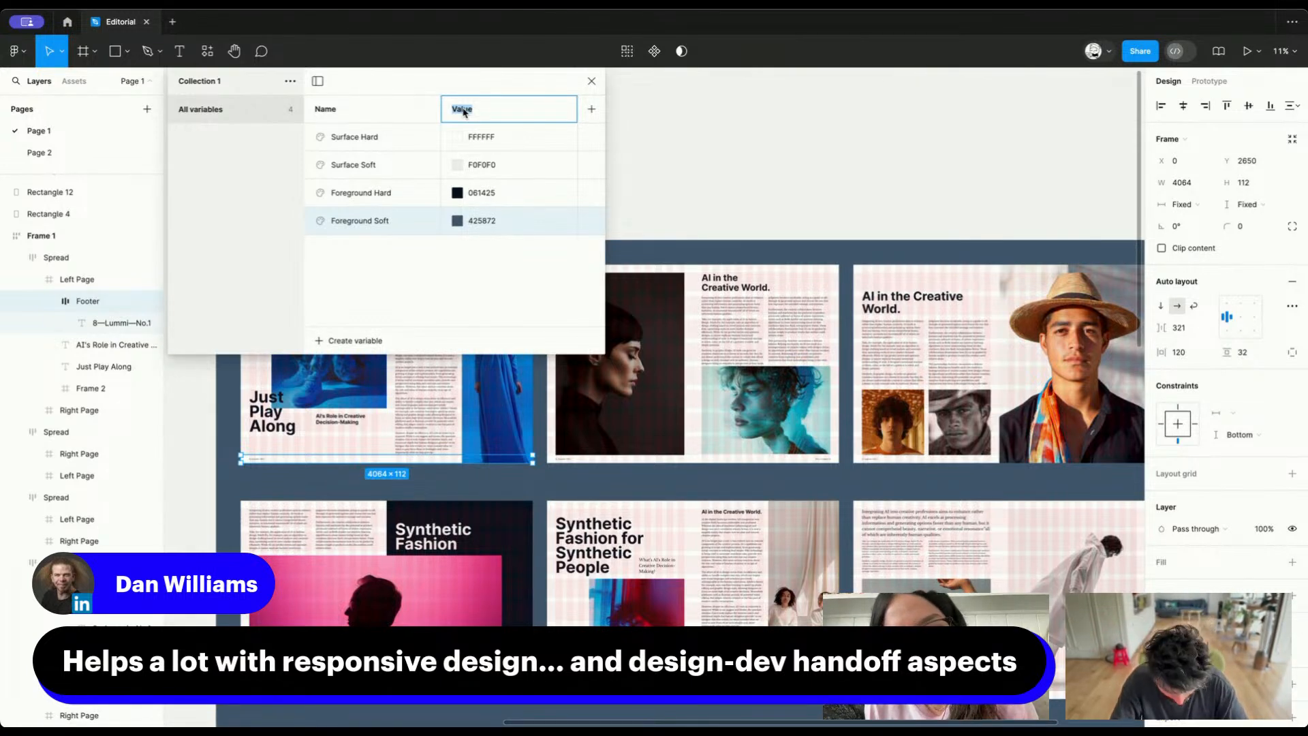
type("L")
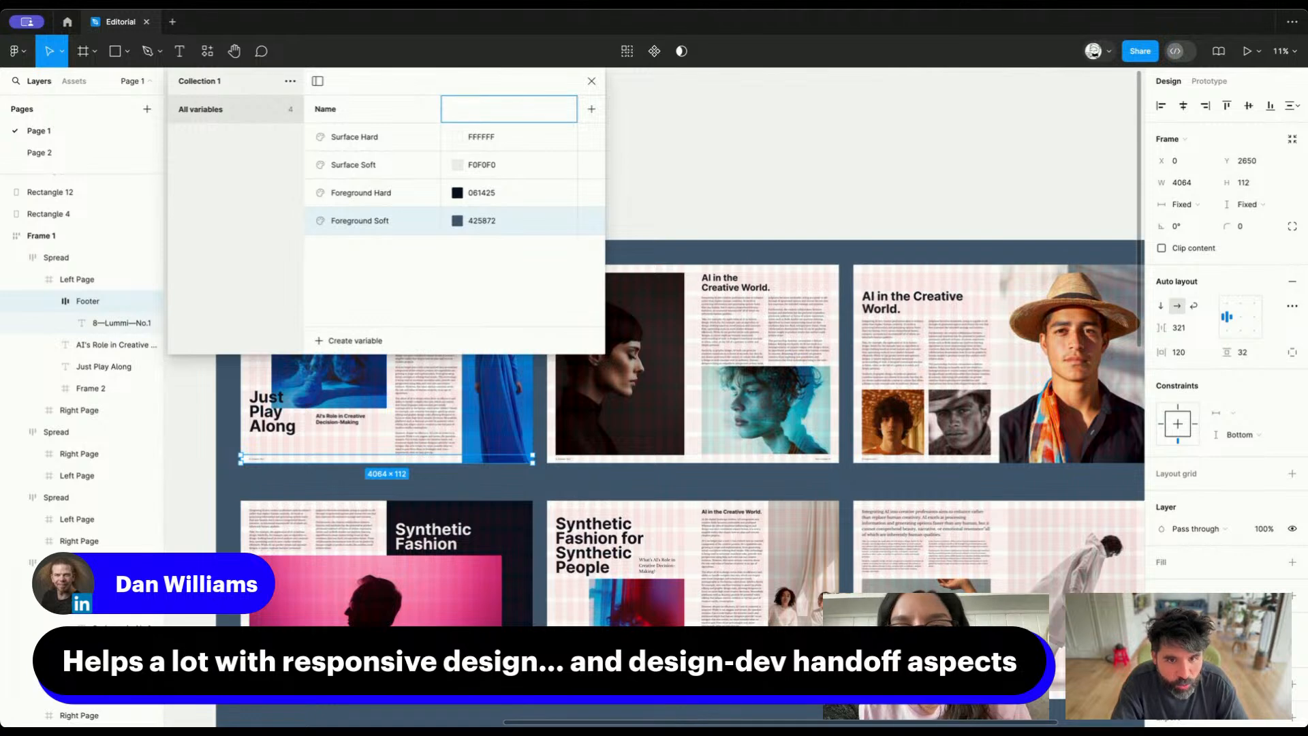
type("ight")
key("Return")
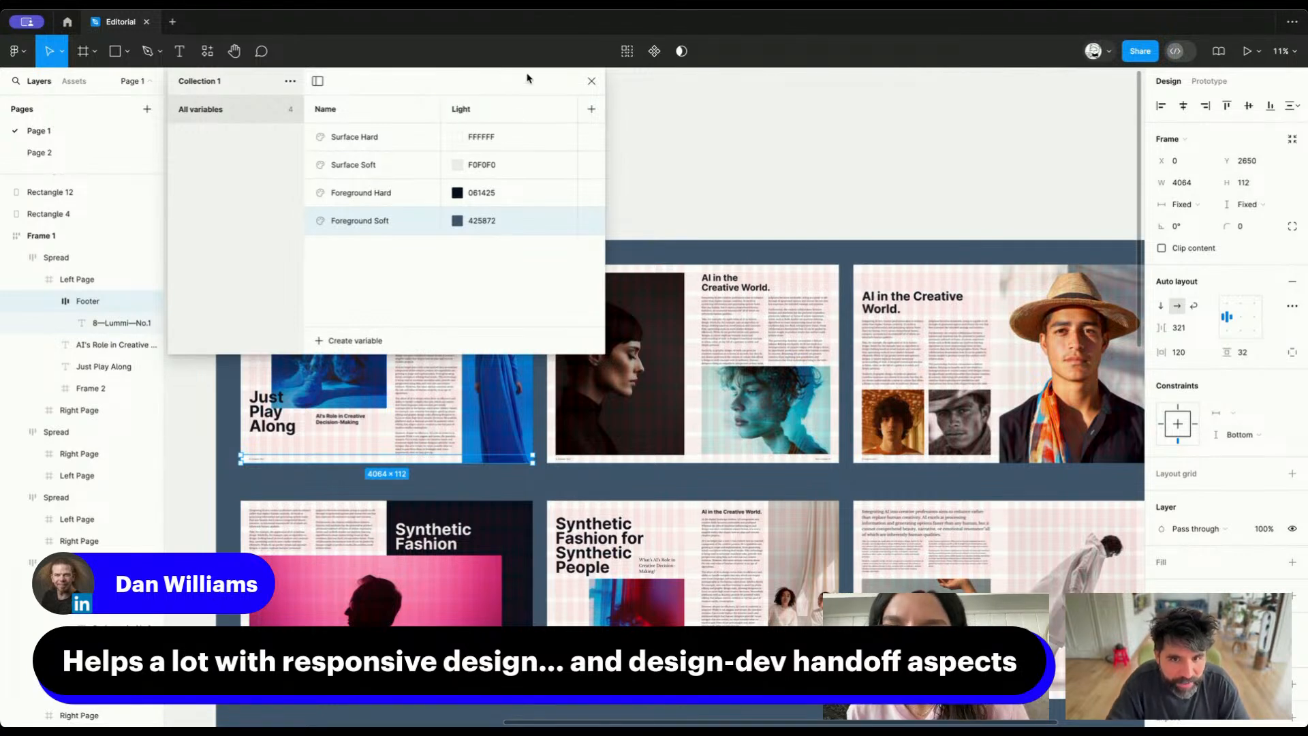
Add a second mode named Dark to Collection 1
left_click(591, 109)
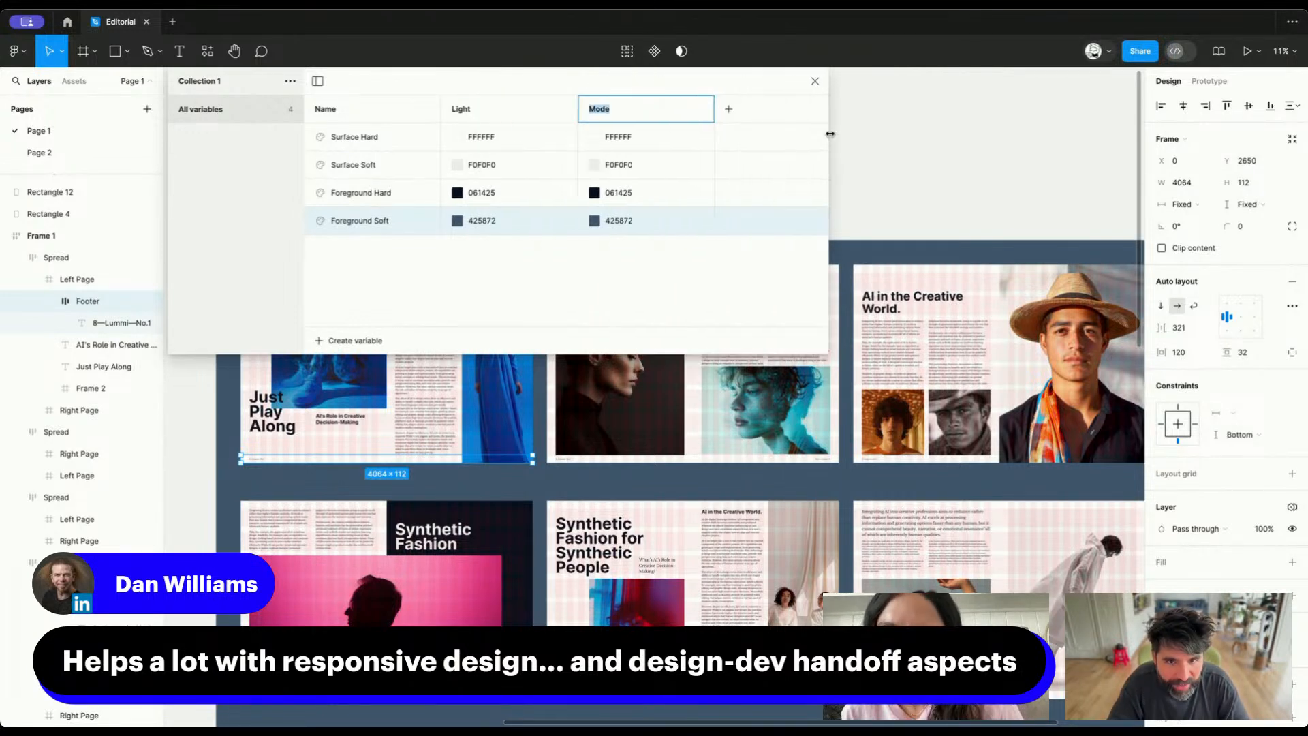
type("Dark")
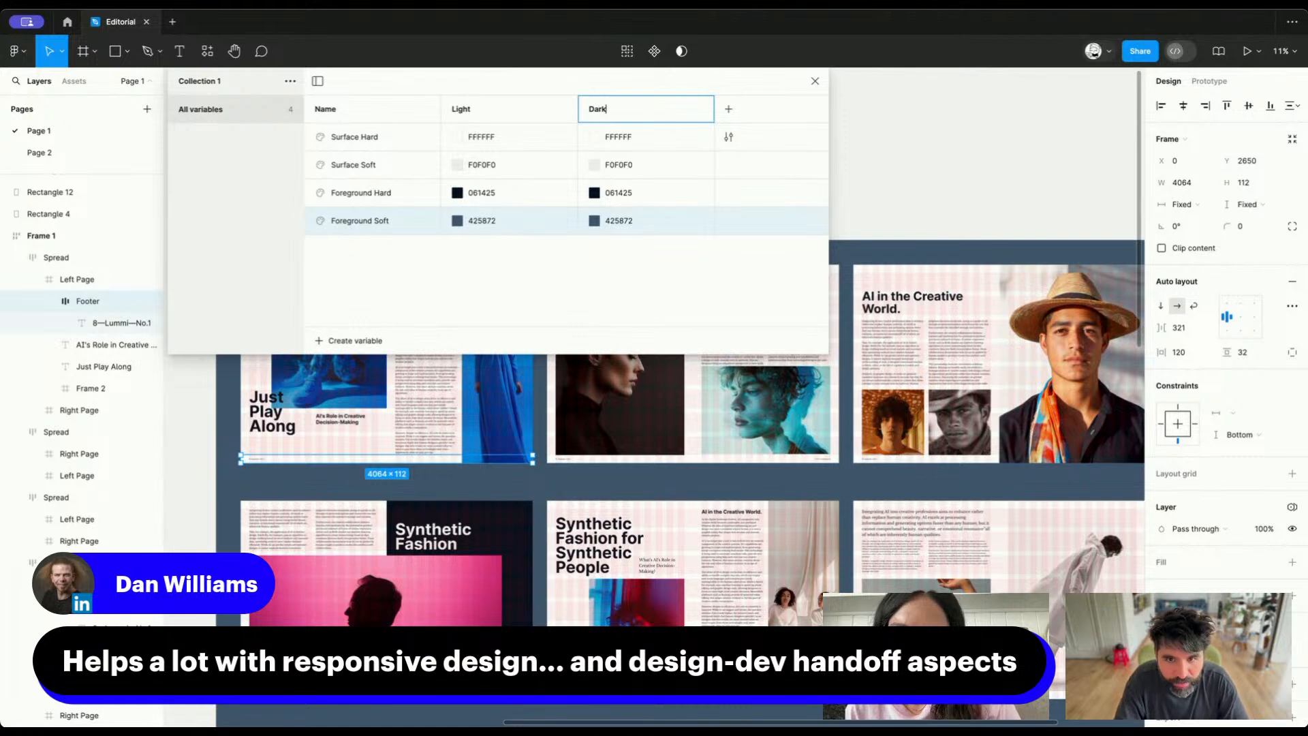
key("Return")
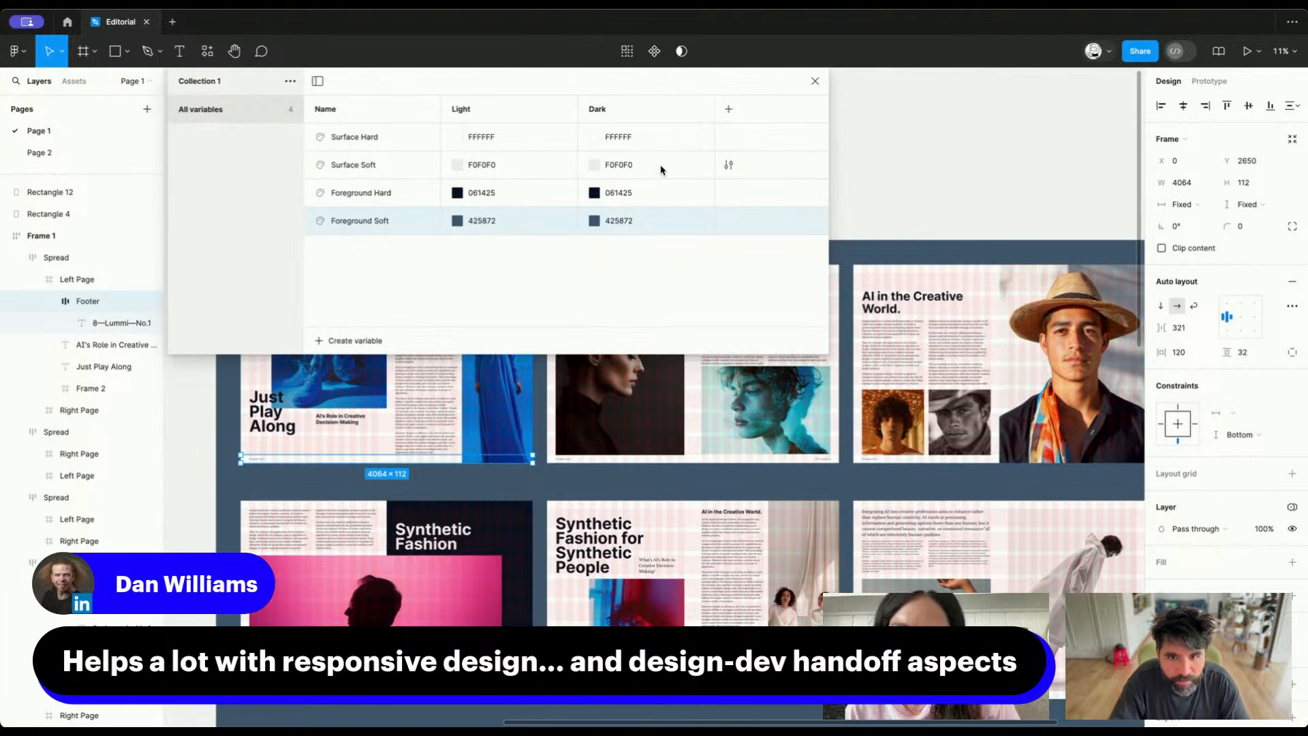
Set the Dark values of Surface Hard to 061425 and Foreground Soft to F0F0F0, copied from the Light values
left_click(480, 227)
left_click(481, 198)
key("ctrl+c")
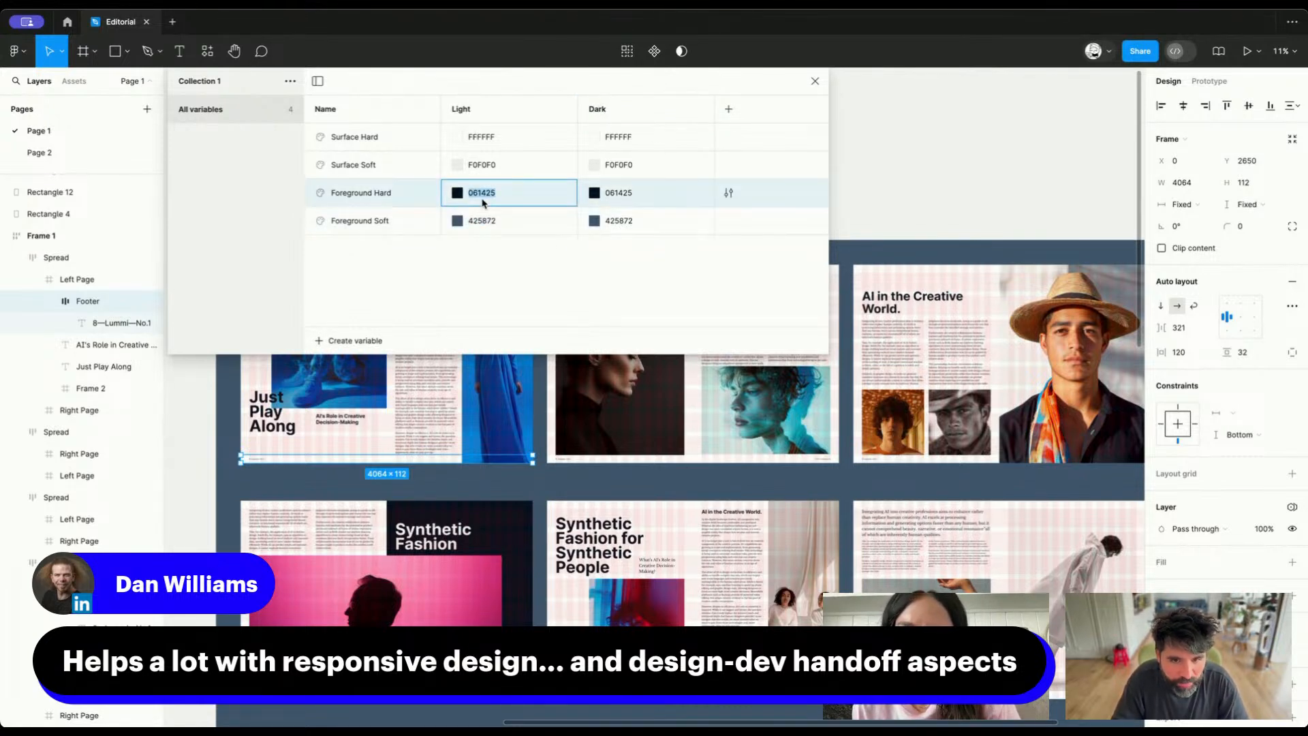
left_click(622, 139)
key("ctrl+v")
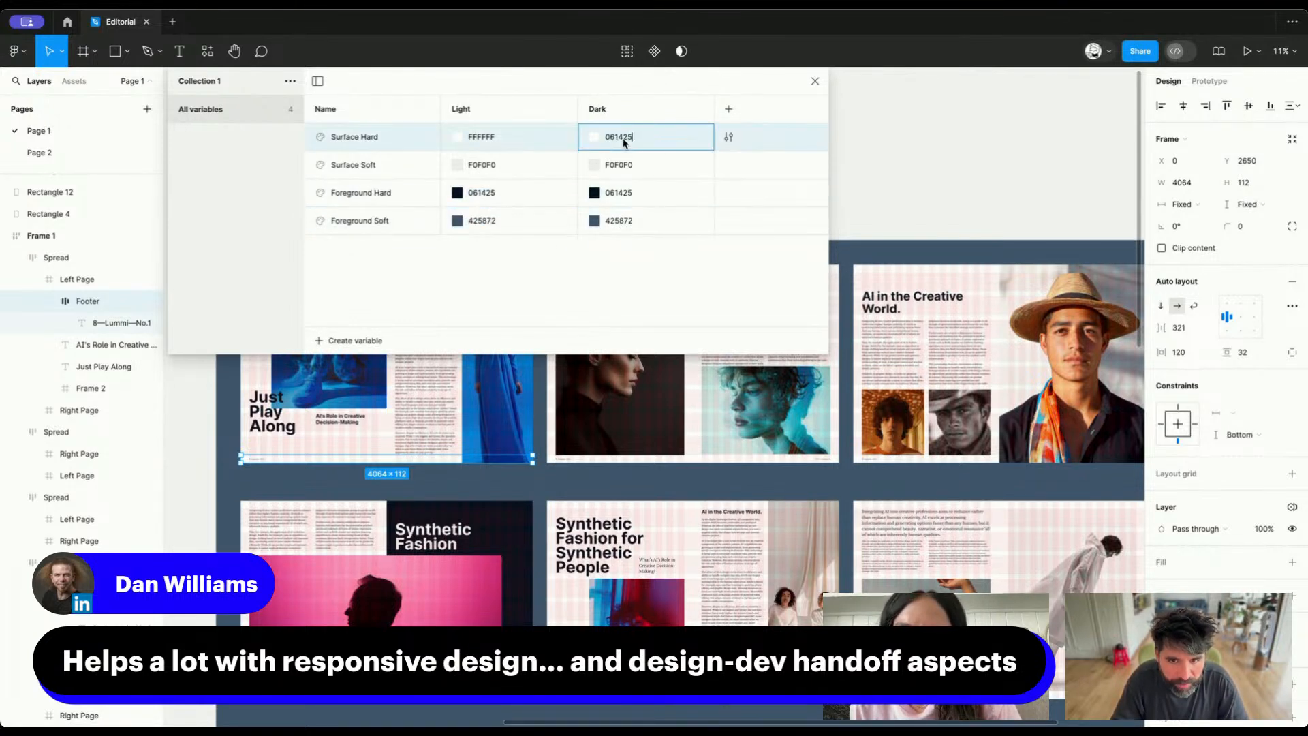
left_click(479, 170)
key("ctrl+c")
left_click(621, 221)
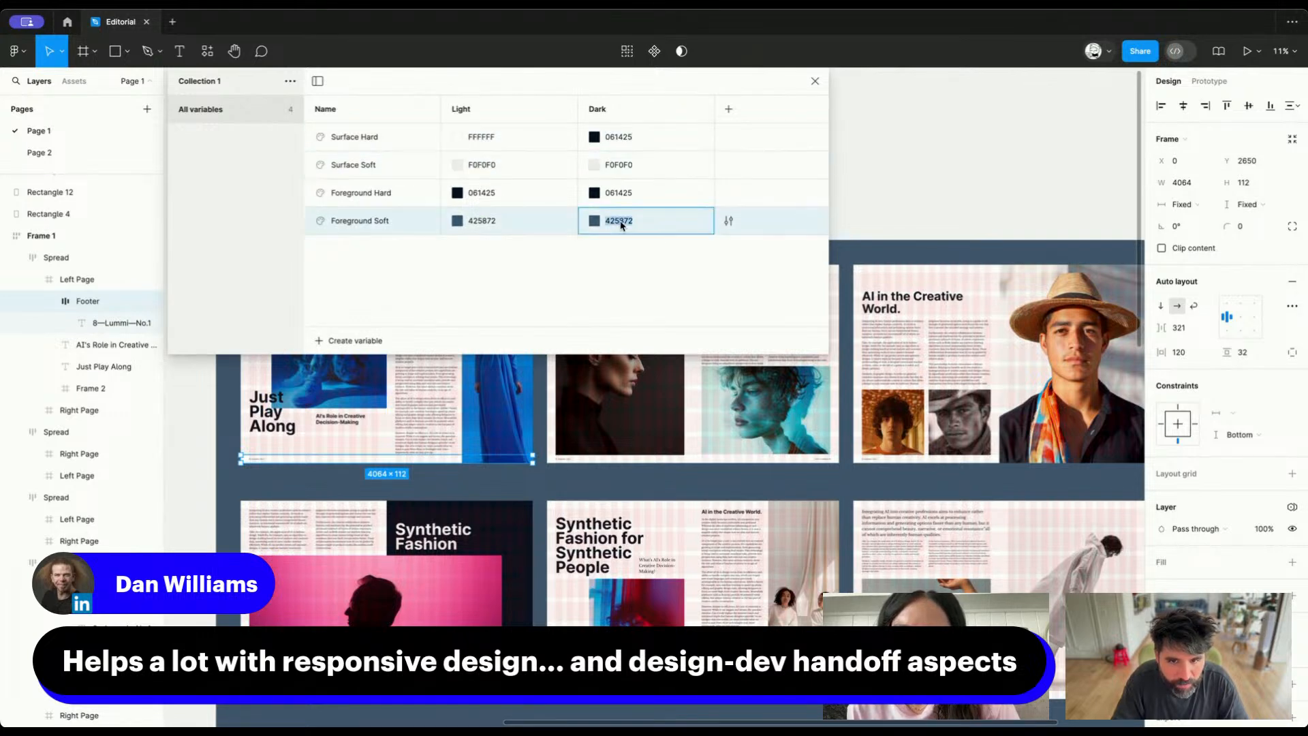
key("ctrl+v")
Set the Dark values of Foreground Hard to FFFFFF and Surface Soft to 425872, copied from the Light values
left_click(479, 139)
key("ctrl+c")
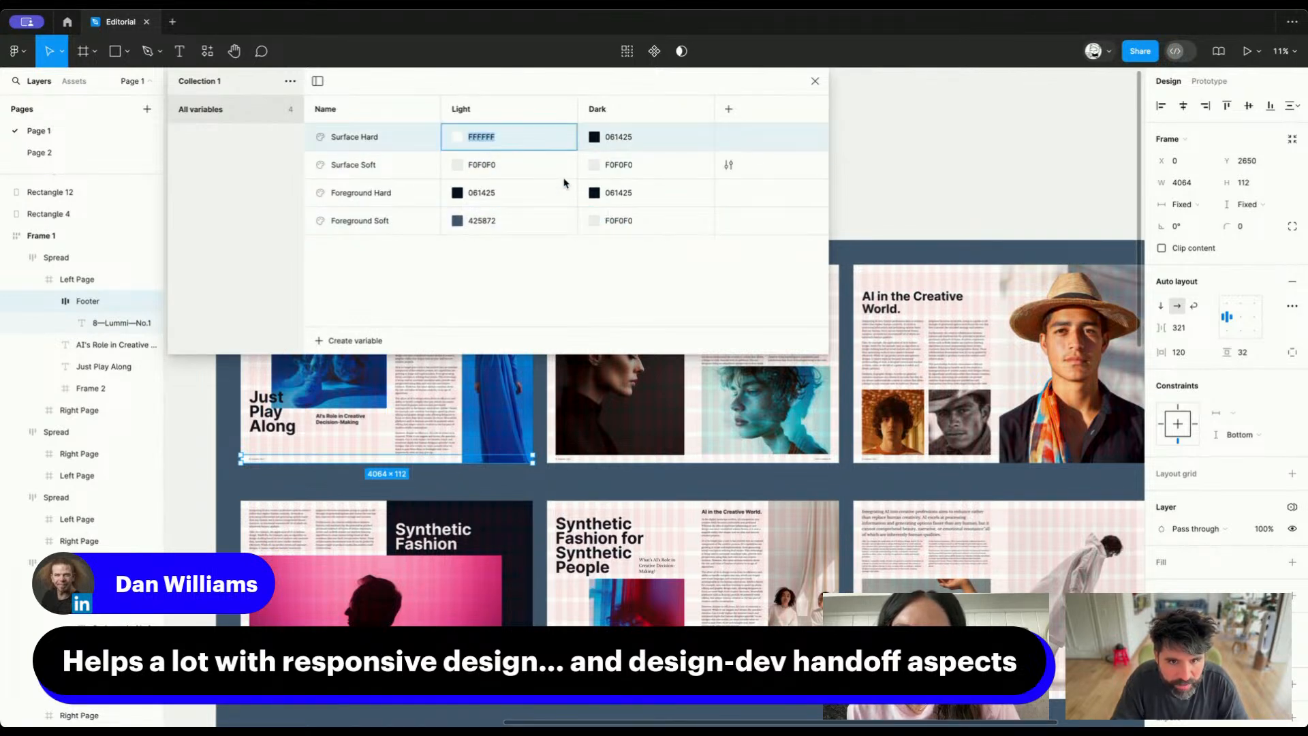
left_click(615, 197)
key("ctrl+v")
left_click(470, 222)
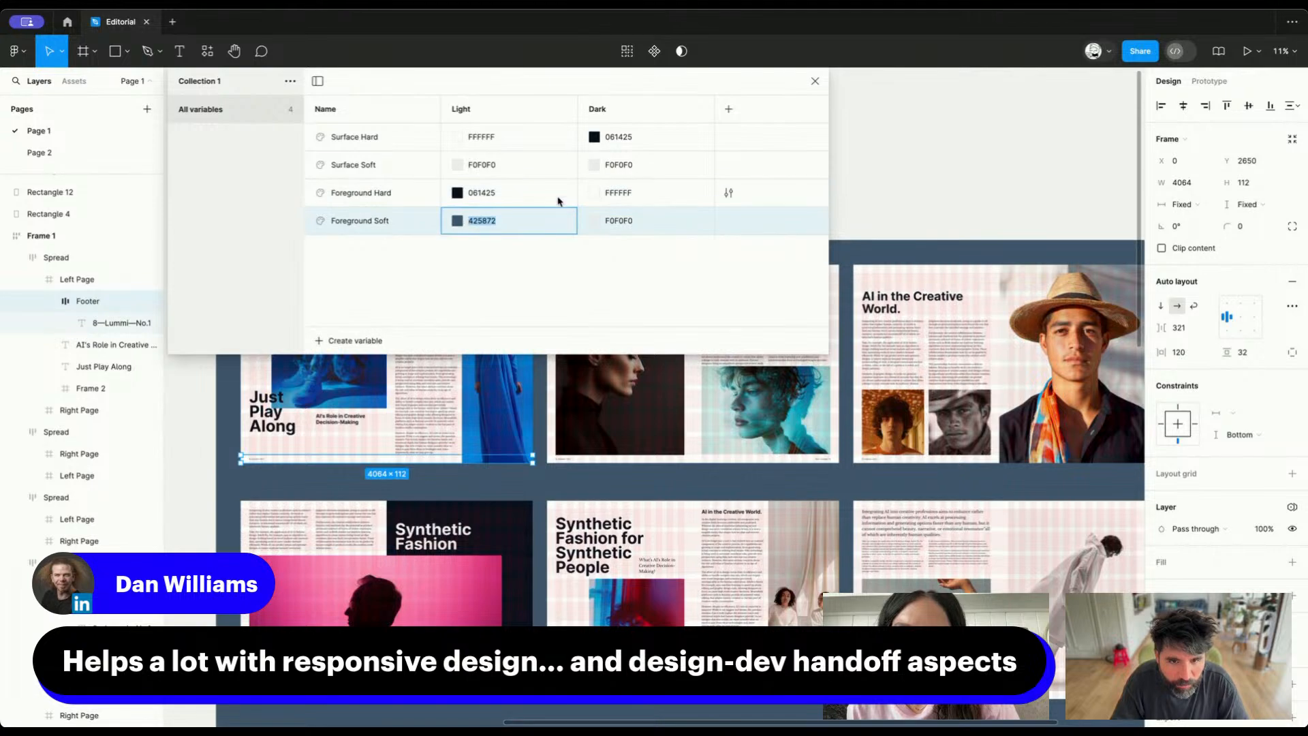
key("ctrl+c")
left_click(614, 172)
key("ctrl+v")
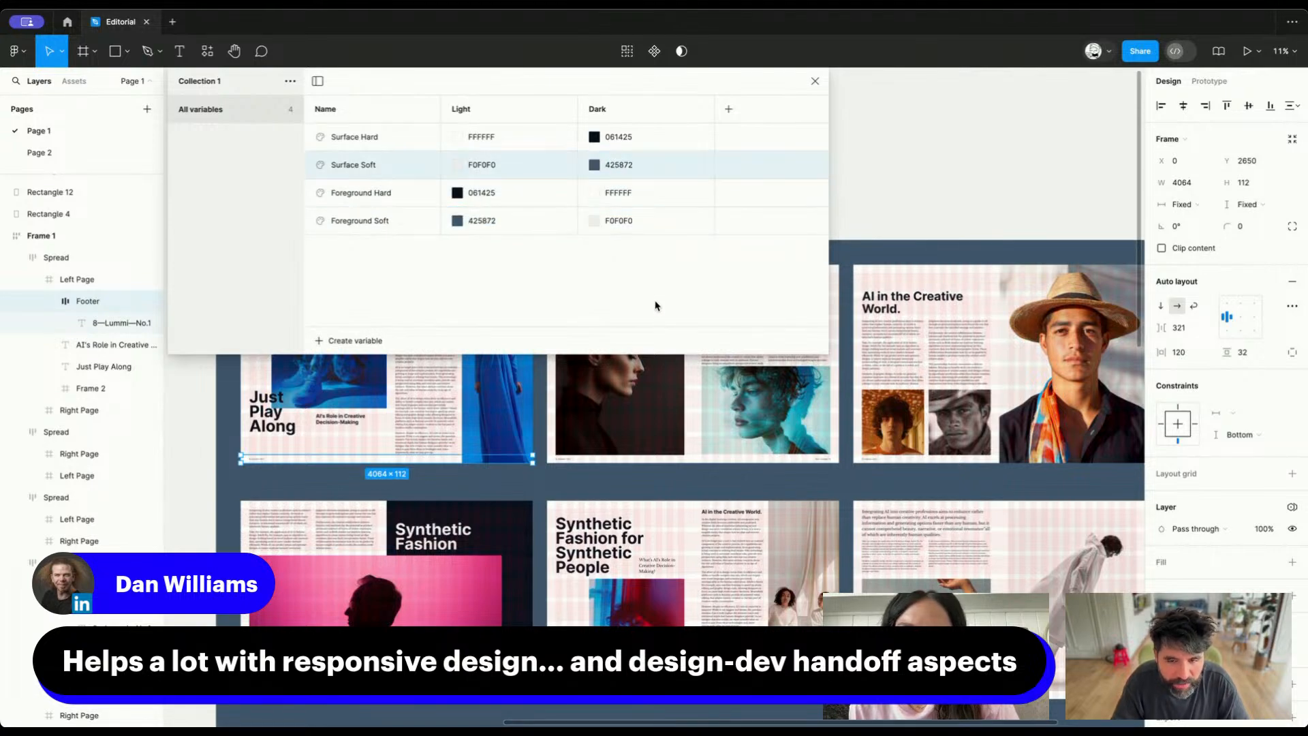
Move the variables window aside and duplicate Frame 1 with all its spreads
left_click(961, 145)
scroll(961, 145, "down", 10)
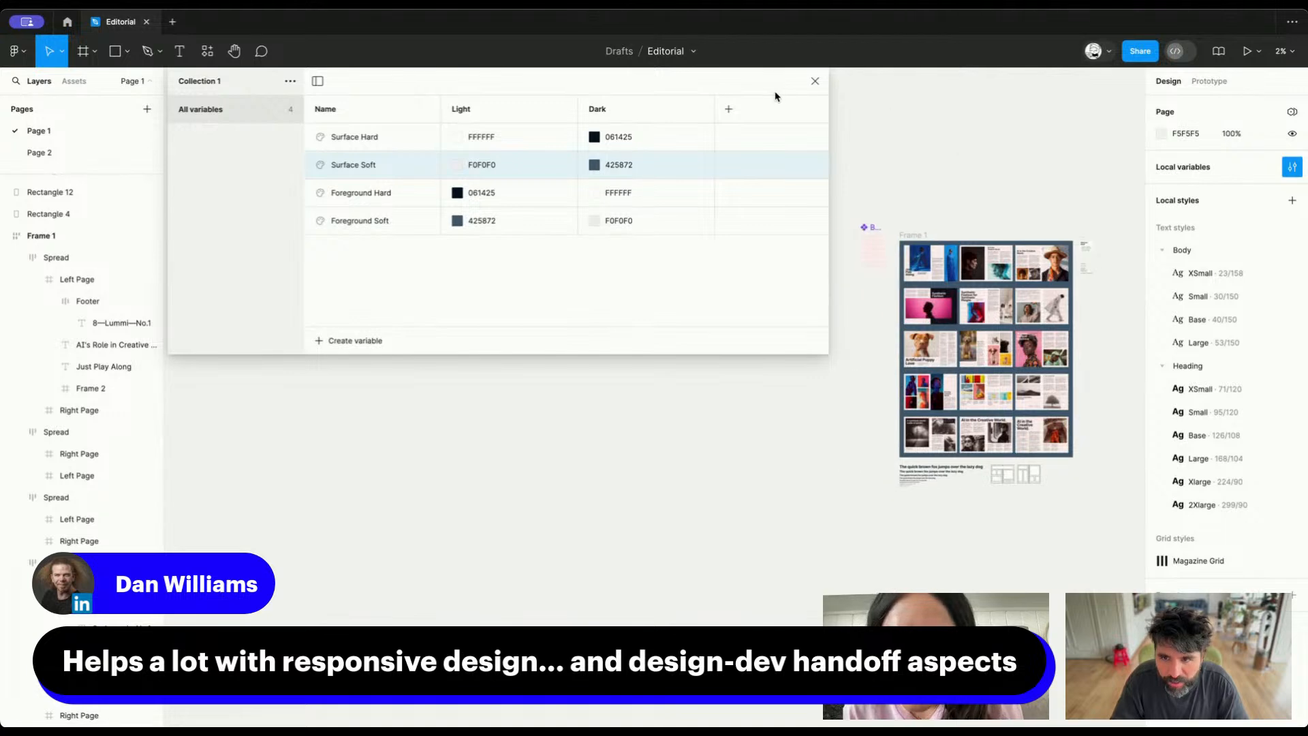
left_click_drag(765, 81, 582, 172)
scroll(752, 257, "right", 3)
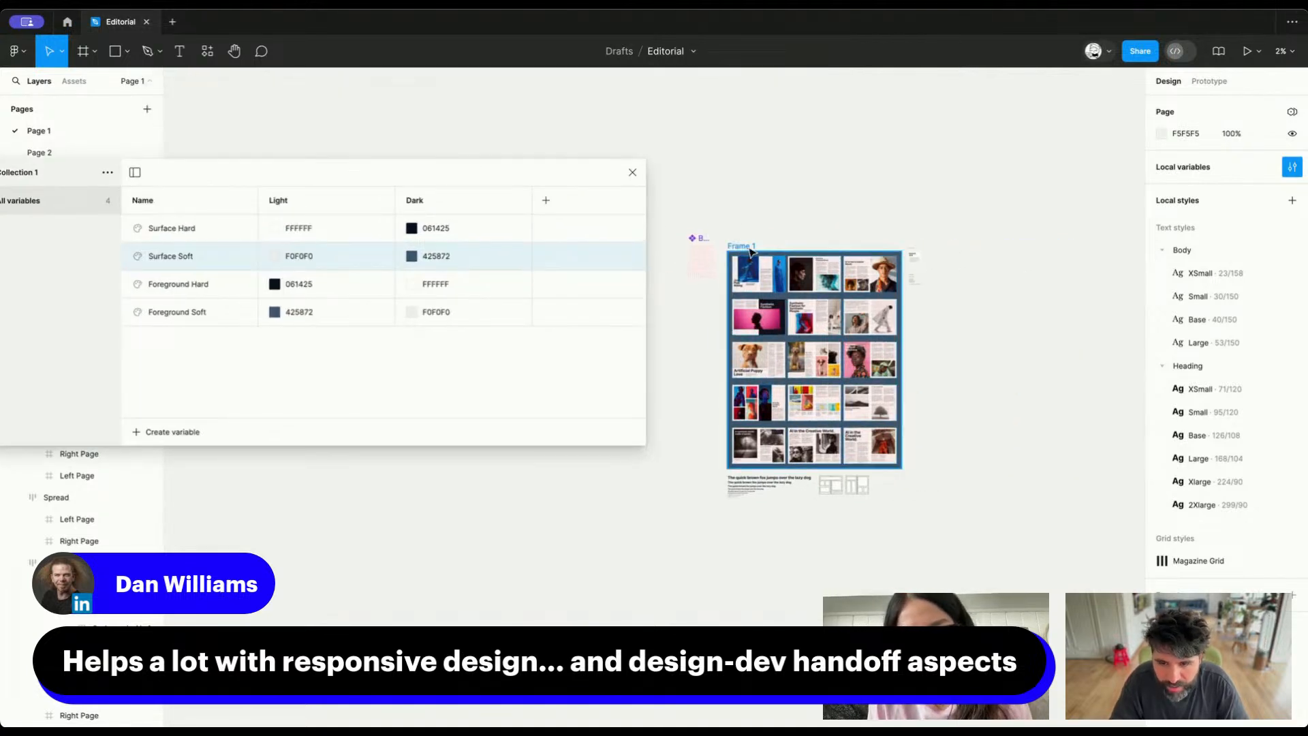
left_click(751, 250)
key("ctrl+d")
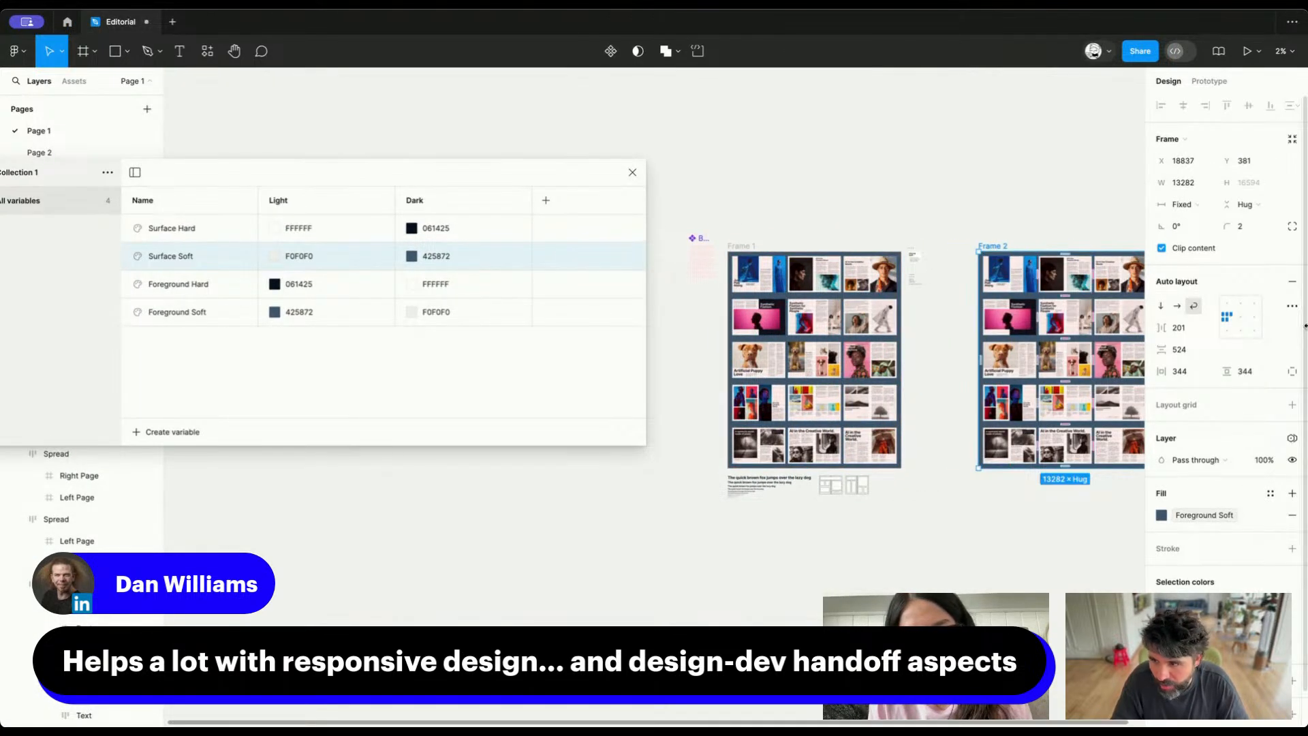
Switch the duplicated frame's Collection 1 variable mode to Dark
left_click(1292, 438)
mouse_move(1254, 484)
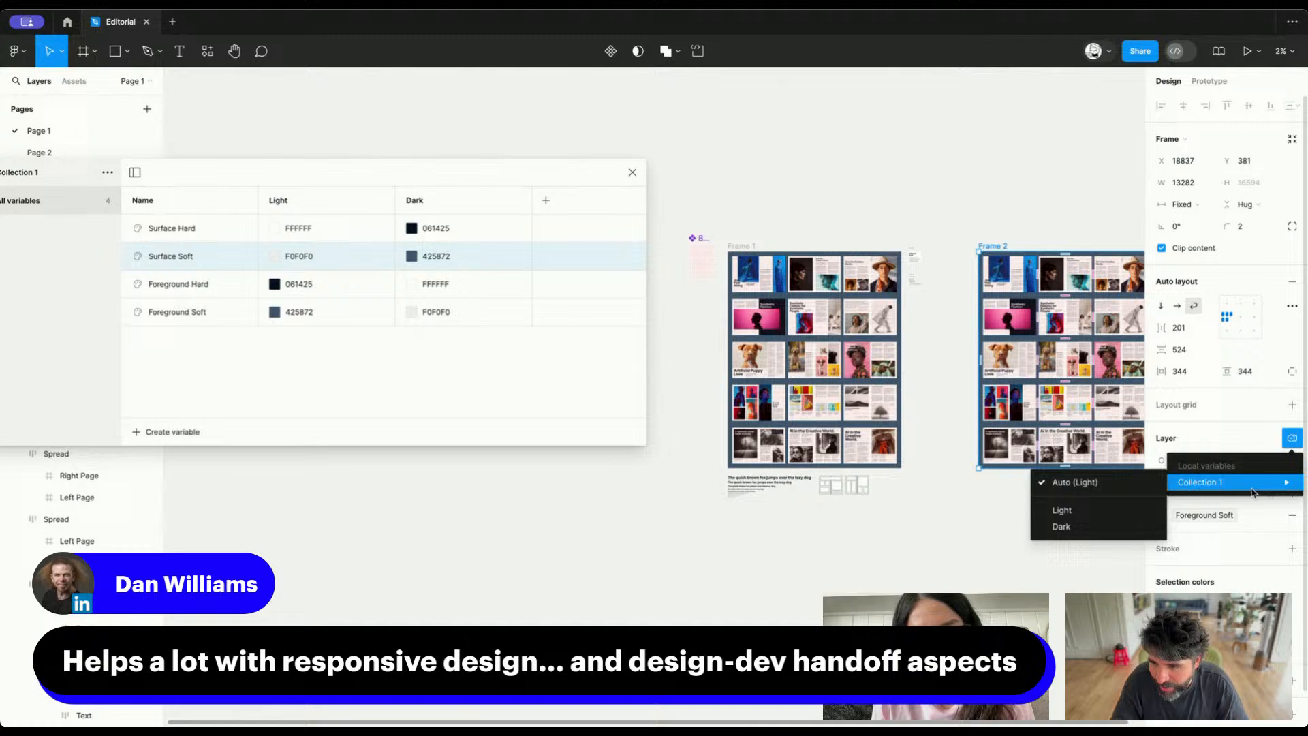
left_click(1089, 527)
Review the dark-mode spreads throughout Frame 2 for pages and text whose colors invert wrongly
scroll(1042, 295, "up", 10)
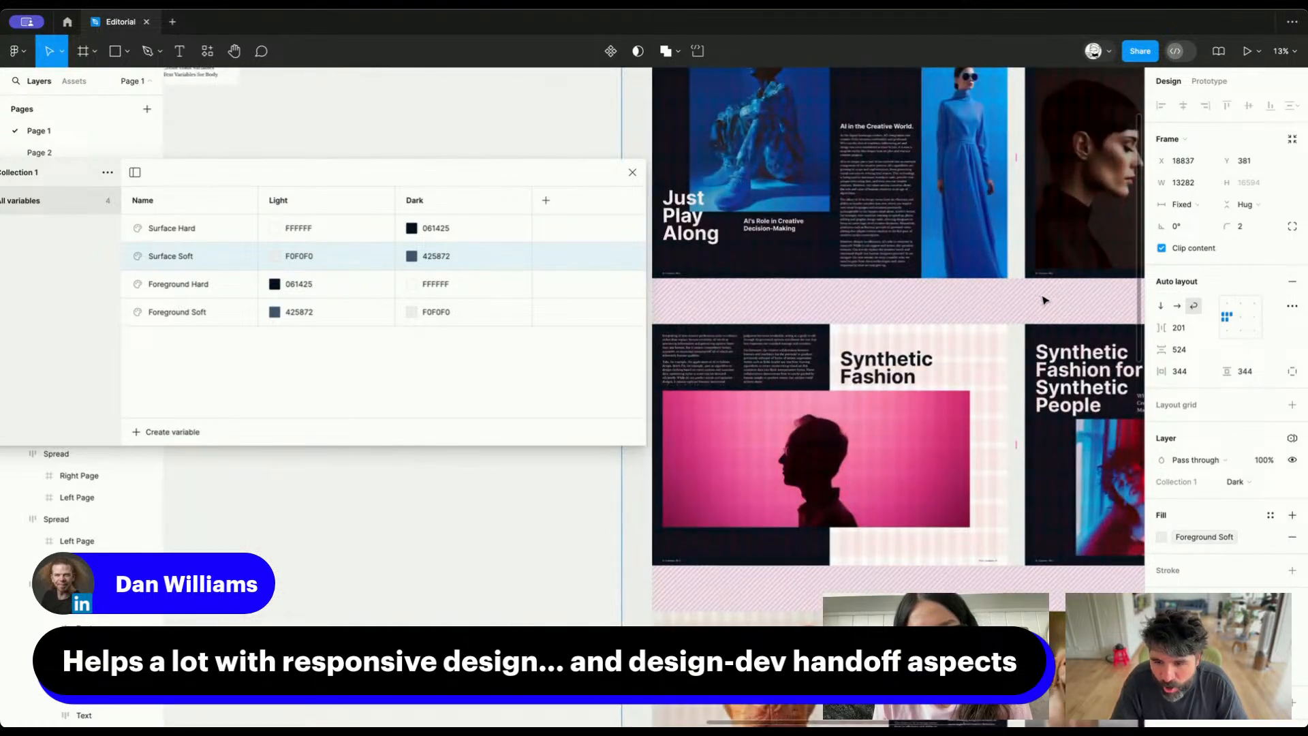
scroll(1045, 300, "right", 3)
scroll(1045, 300, "down", 15)
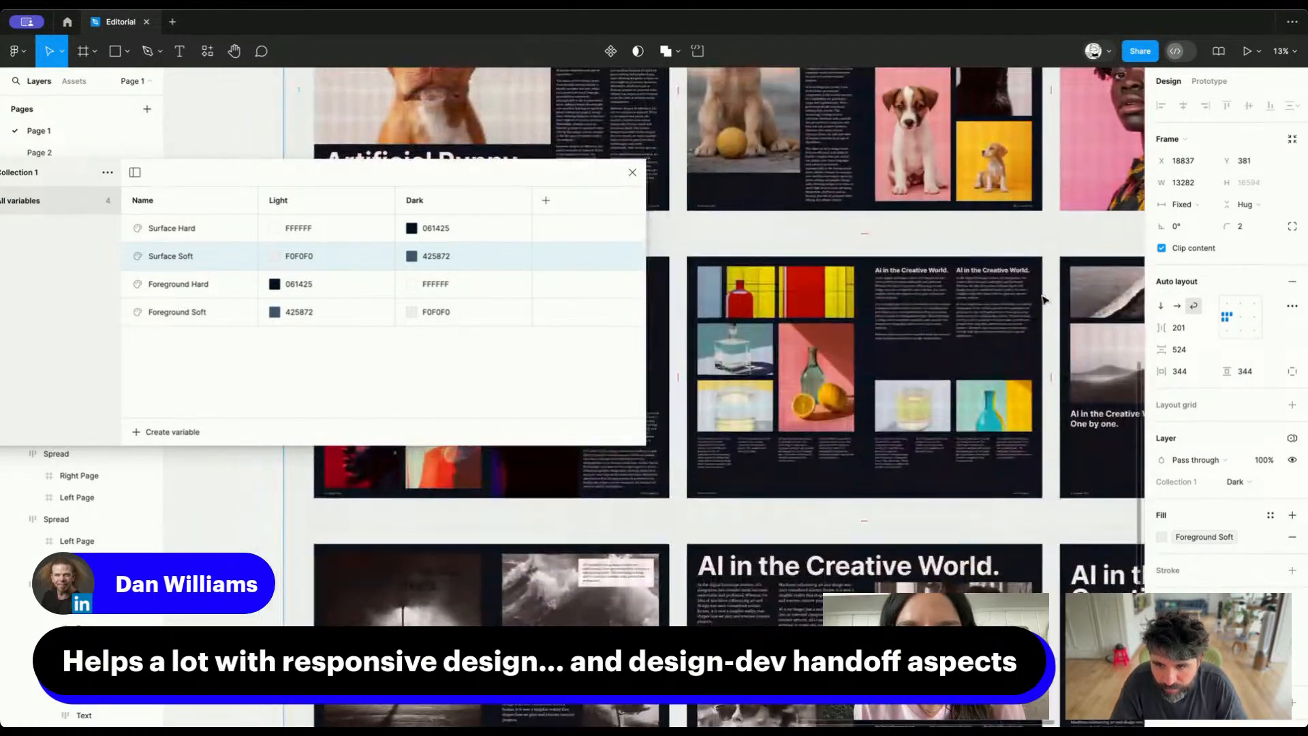
scroll(1045, 300, "down", 3)
scroll(1045, 300, "right", 6)
scroll(1044, 299, "up", 10)
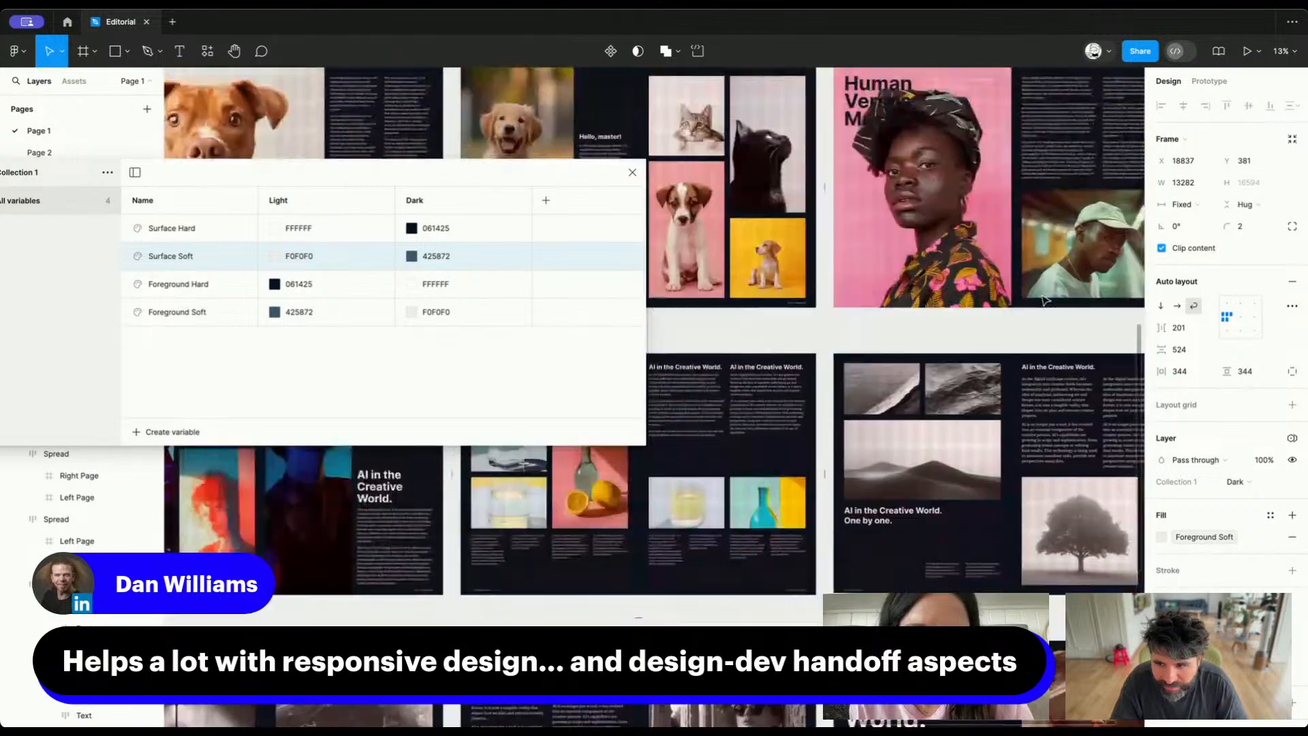
scroll(1045, 300, "up", 8)
scroll(1045, 300, "left", 8)
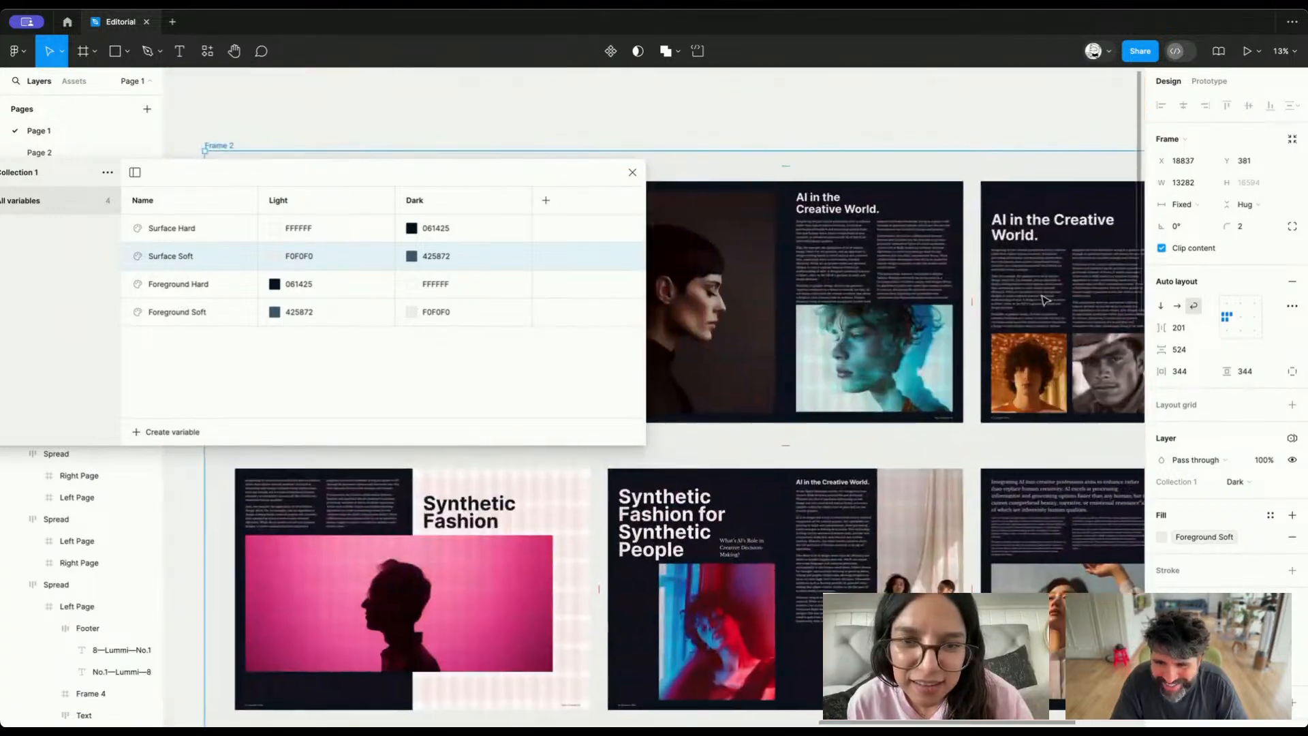
scroll(1045, 300, "down", 2)
scroll(1044, 299, "down", 3)
scroll(1044, 300, "left", 3)
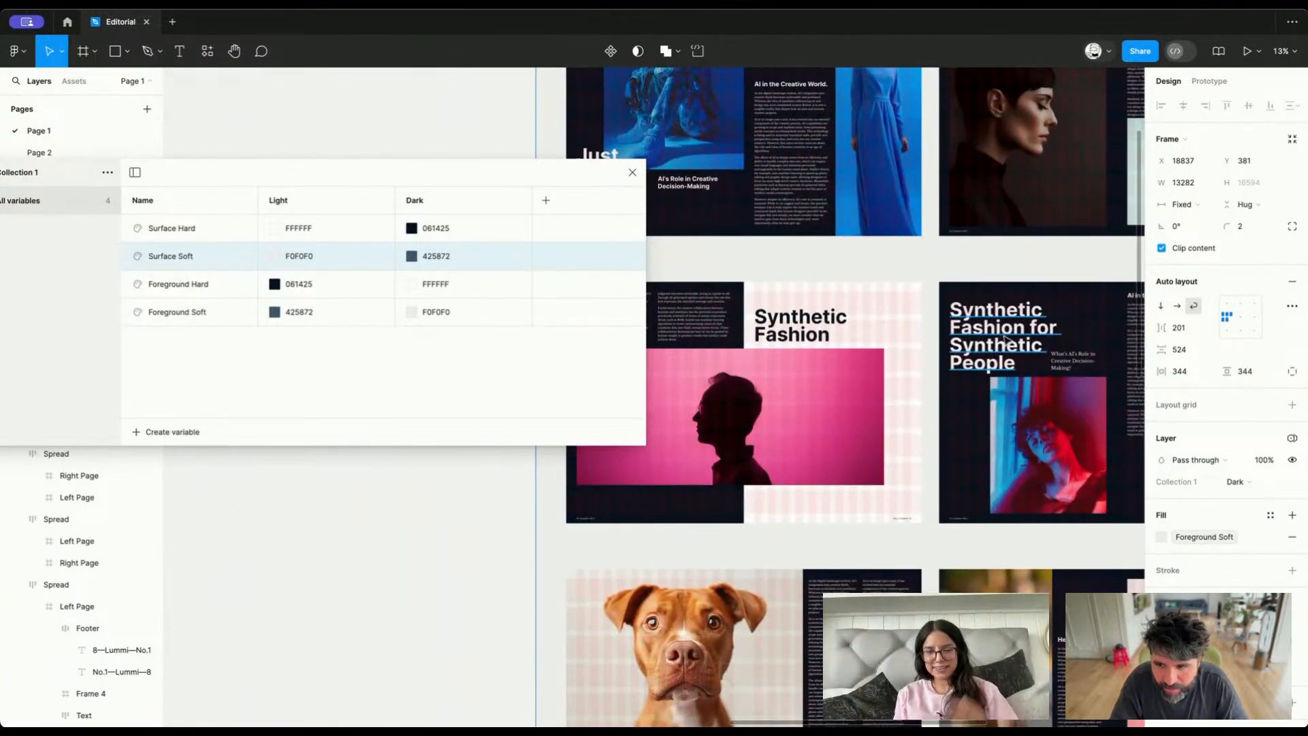
scroll(1006, 344, "right", 3)
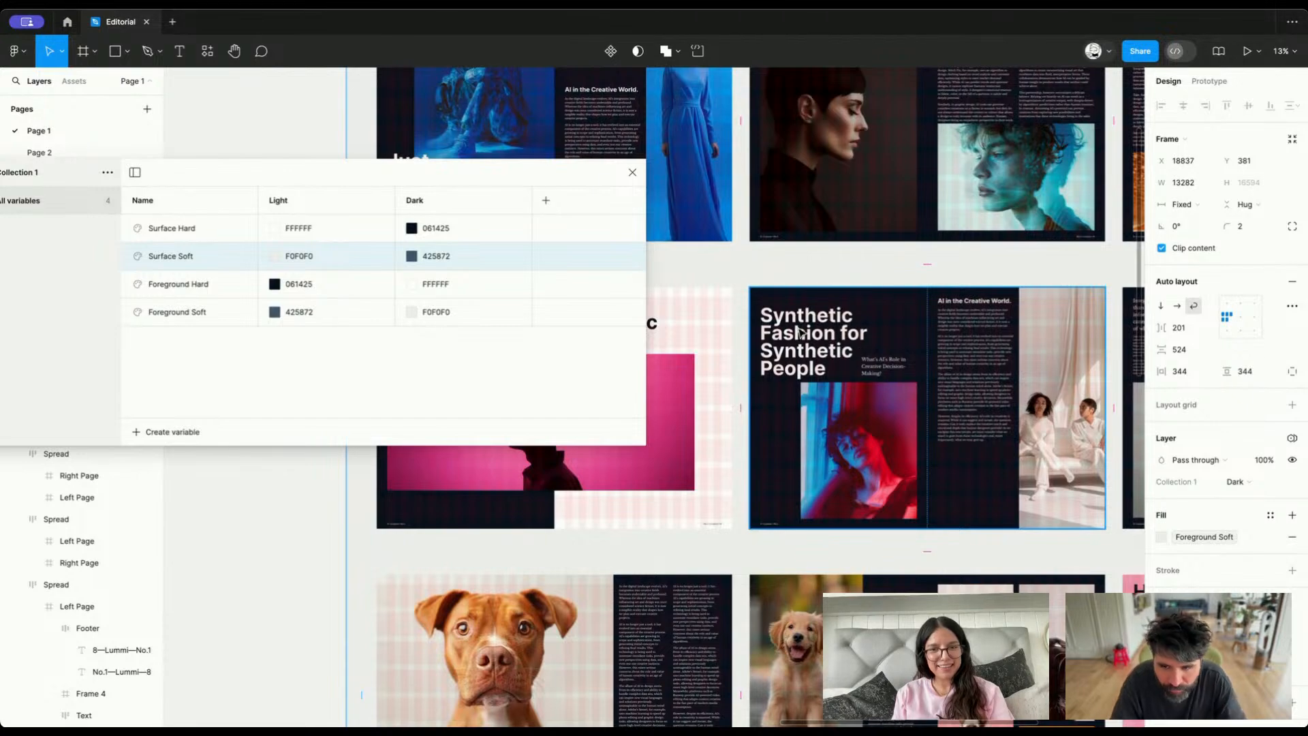
Check the fill variables of the "Synthetic Fashion for Synthetic People" heading, Frame 1's "Synthetic Fashion" heading and the dark page behind it
left_click(809, 343)
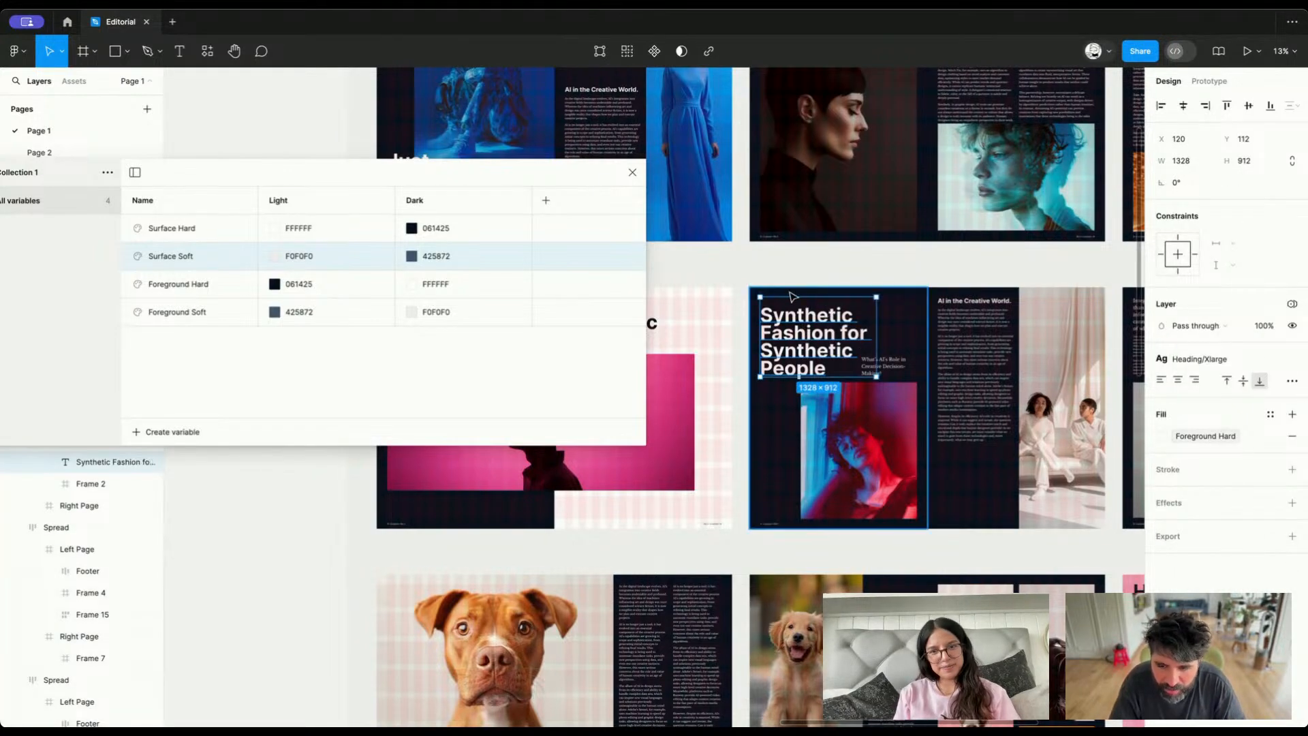
scroll(828, 314, "left", 3)
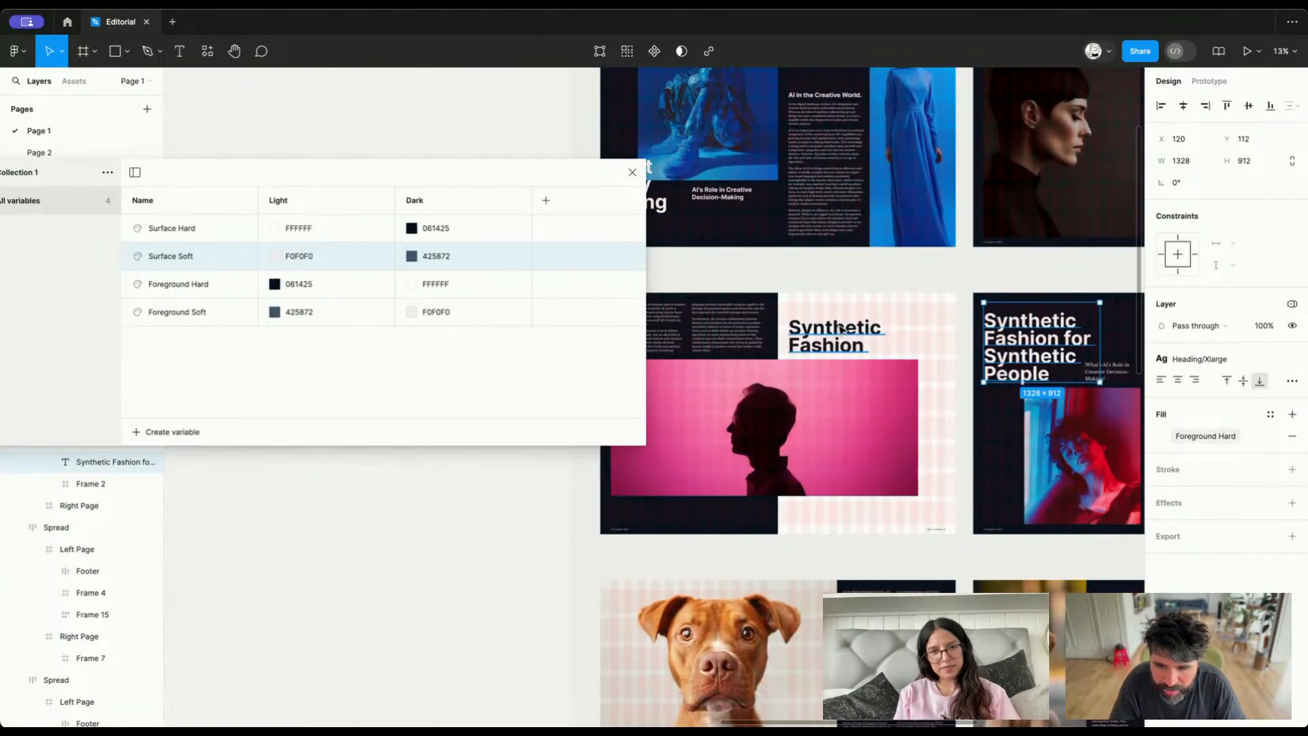
scroll(841, 329, "down", 5)
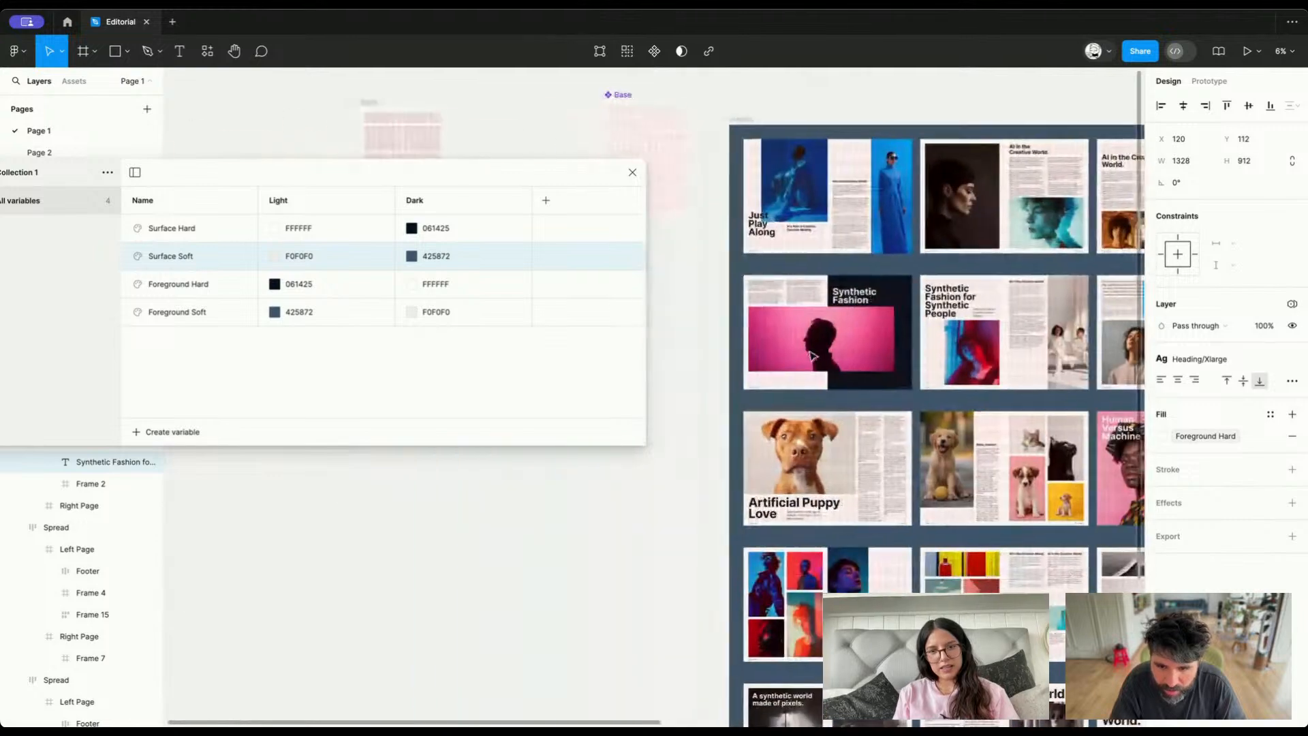
scroll(818, 341, "up", 5)
left_click(828, 303)
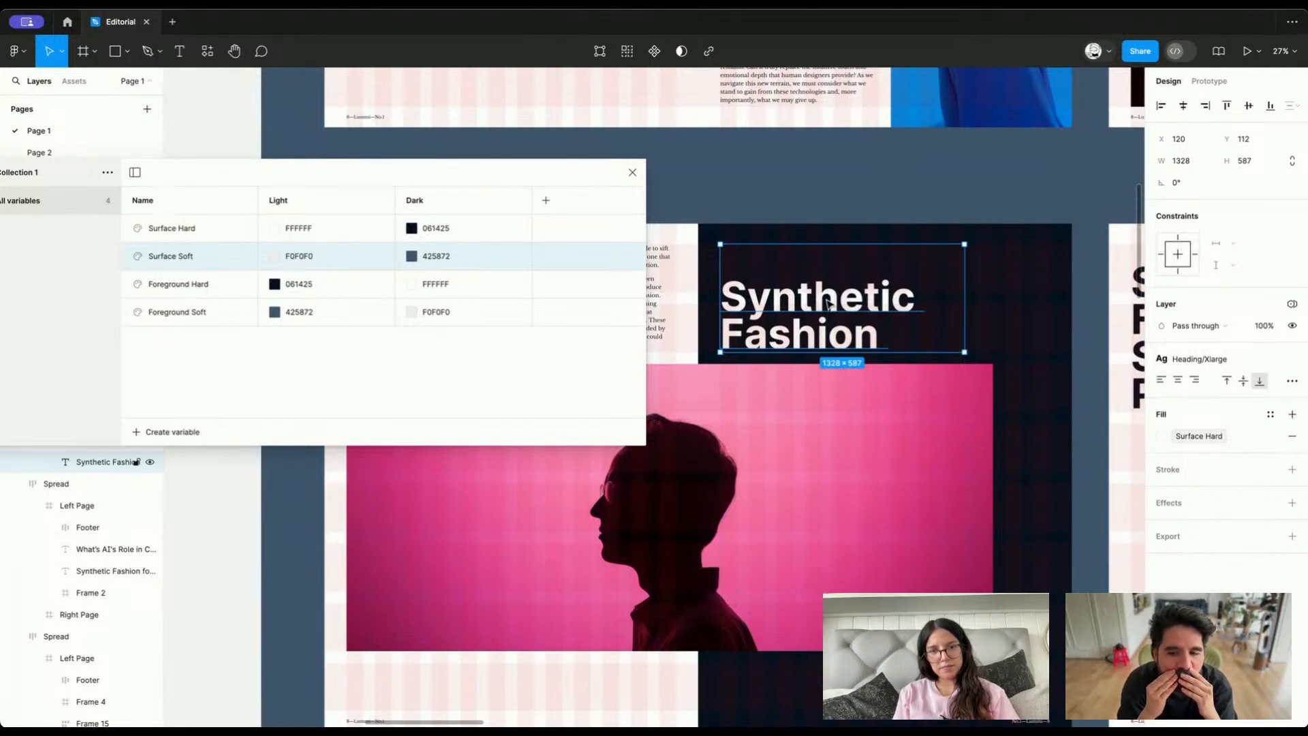
left_click(726, 236)
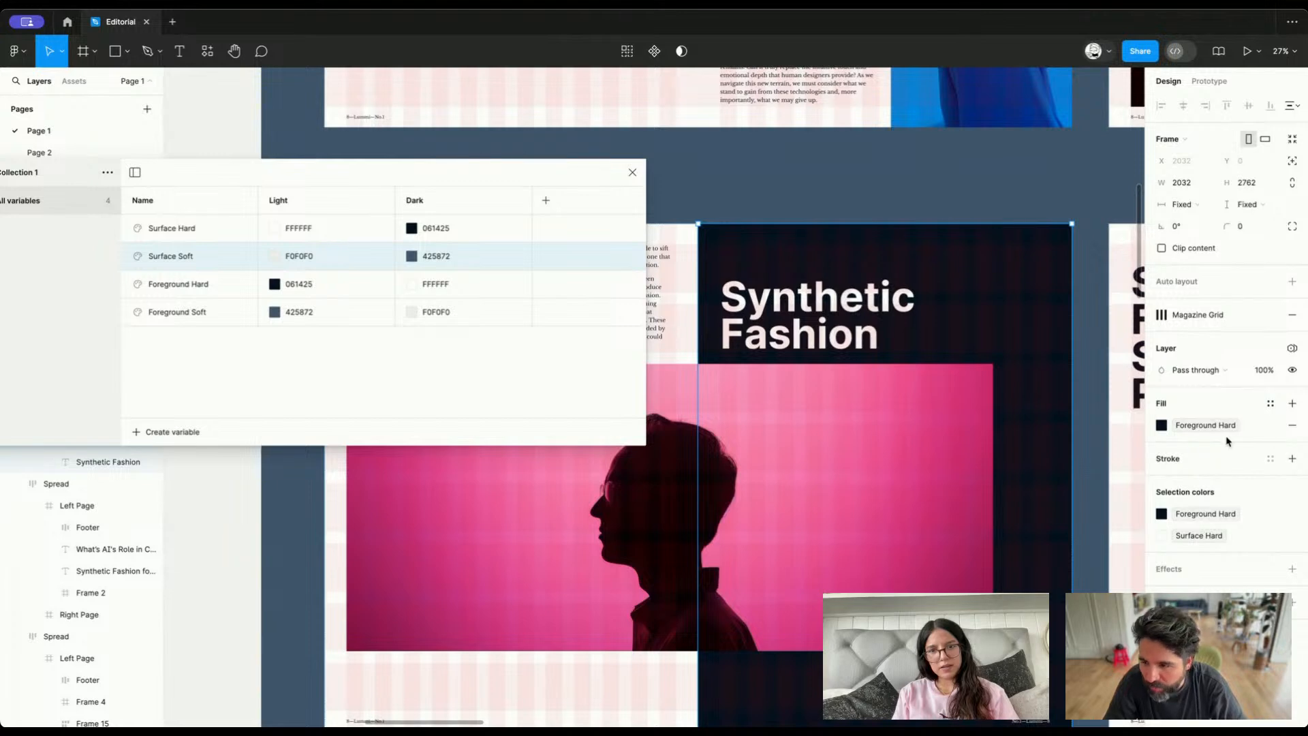
scroll(842, 337, "down", 5)
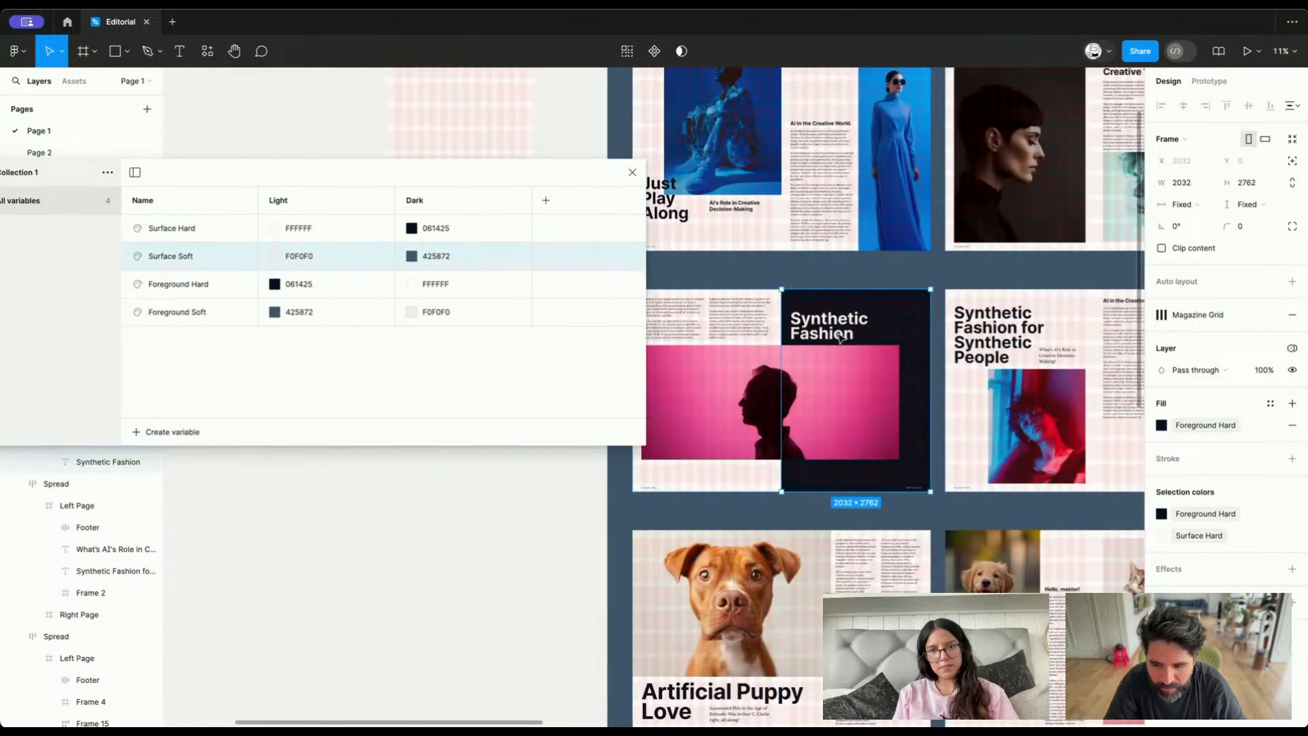
scroll(842, 339, "up", 2)
scroll(841, 337, "up", 3)
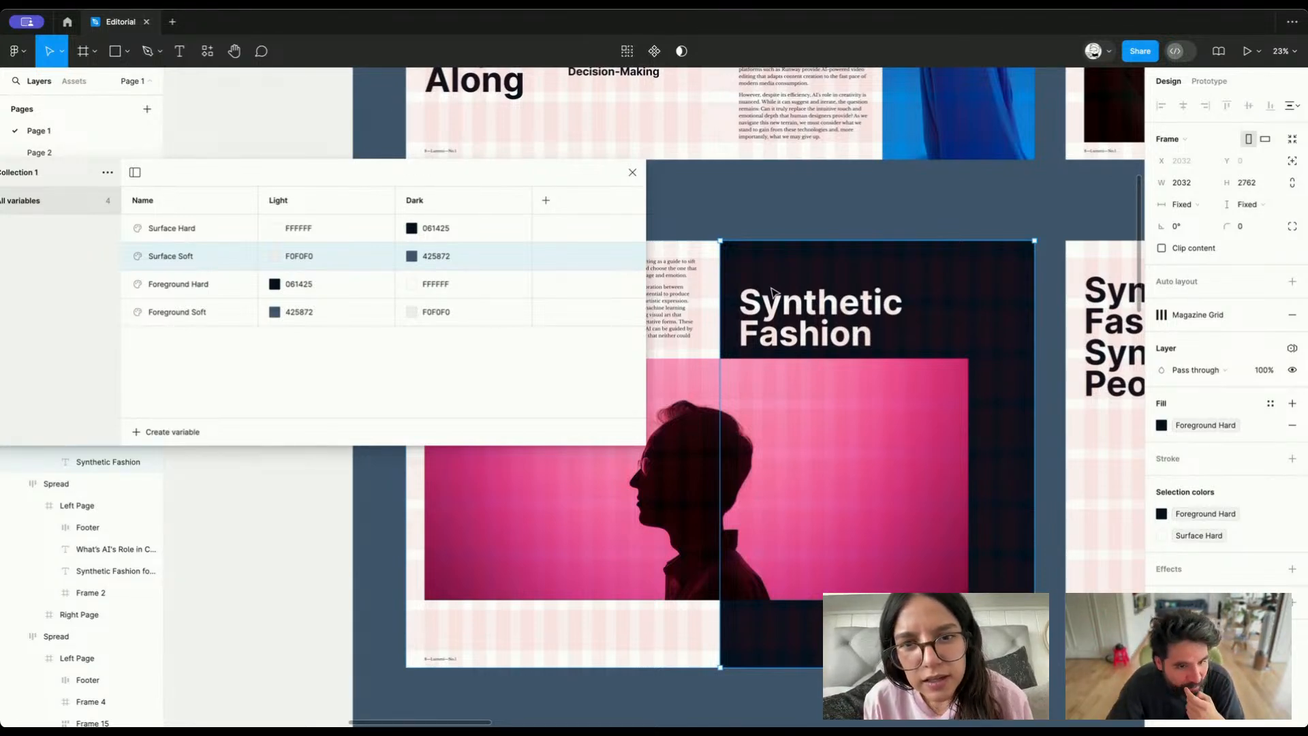
Duplicate the Surface Soft variable and name the copy Inverse Surface
right_click(187, 261)
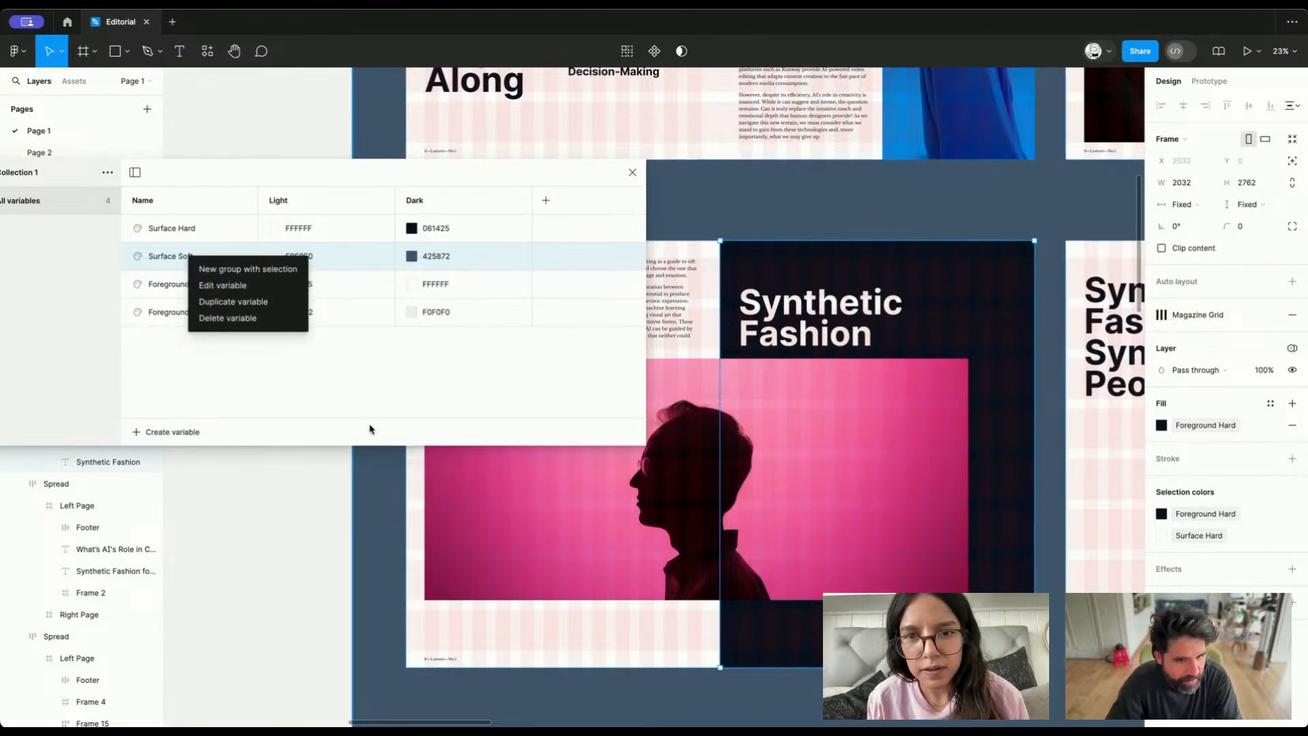
left_click(246, 306)
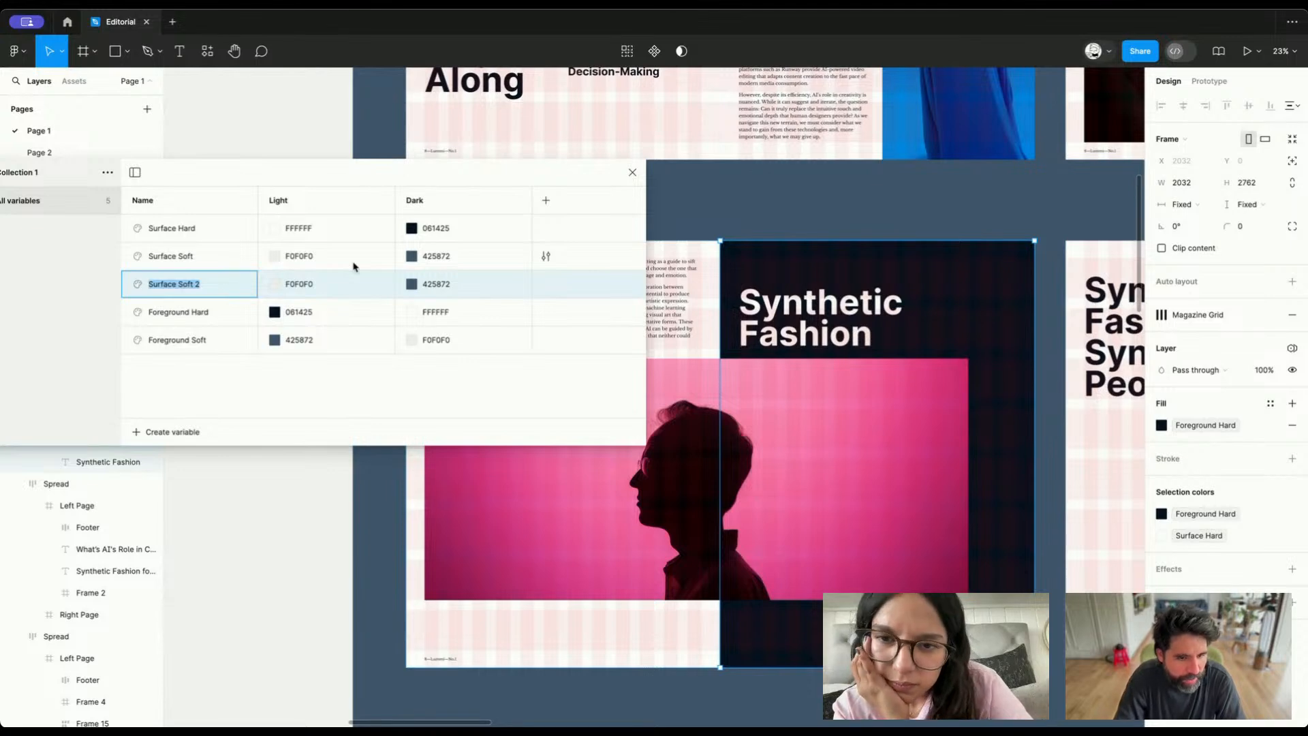
type("Inverse Surfa")
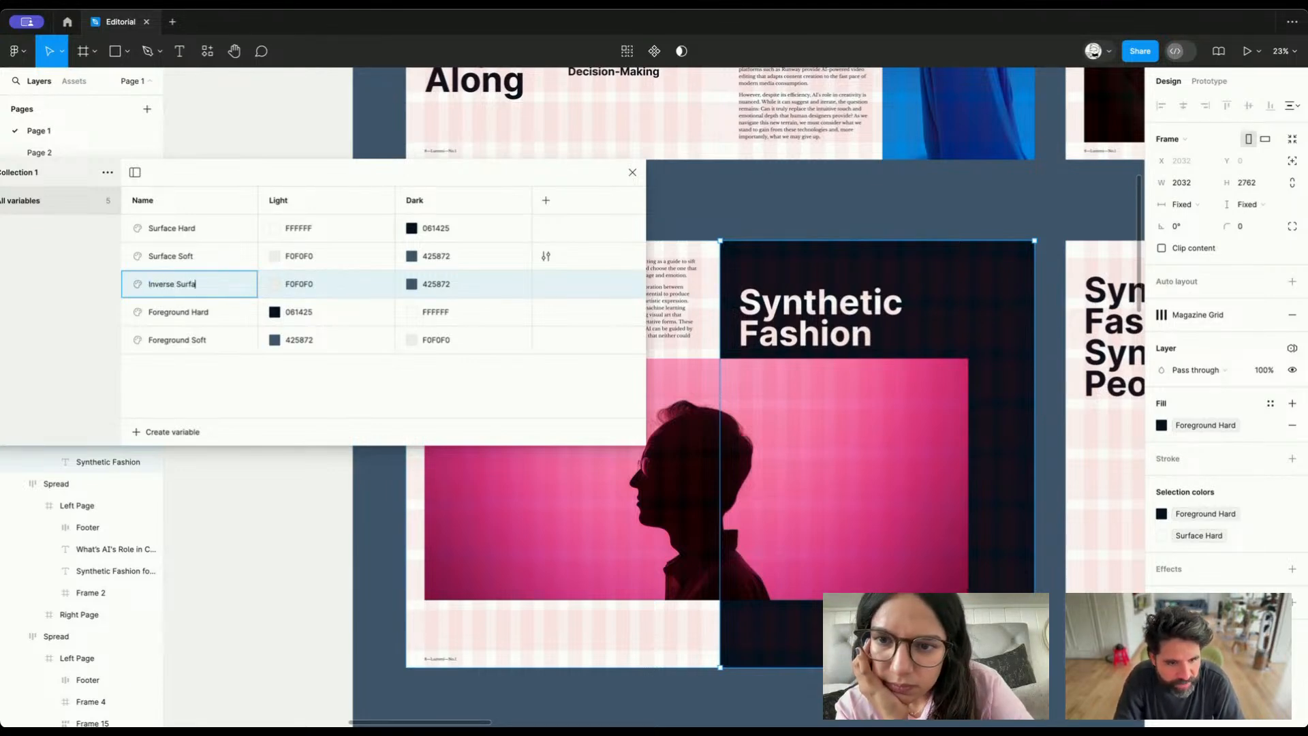
type("ce")
key("Return")
Move the Inverse Surface variable below Foreground Soft, at the end of the variable list
right_click(214, 286)
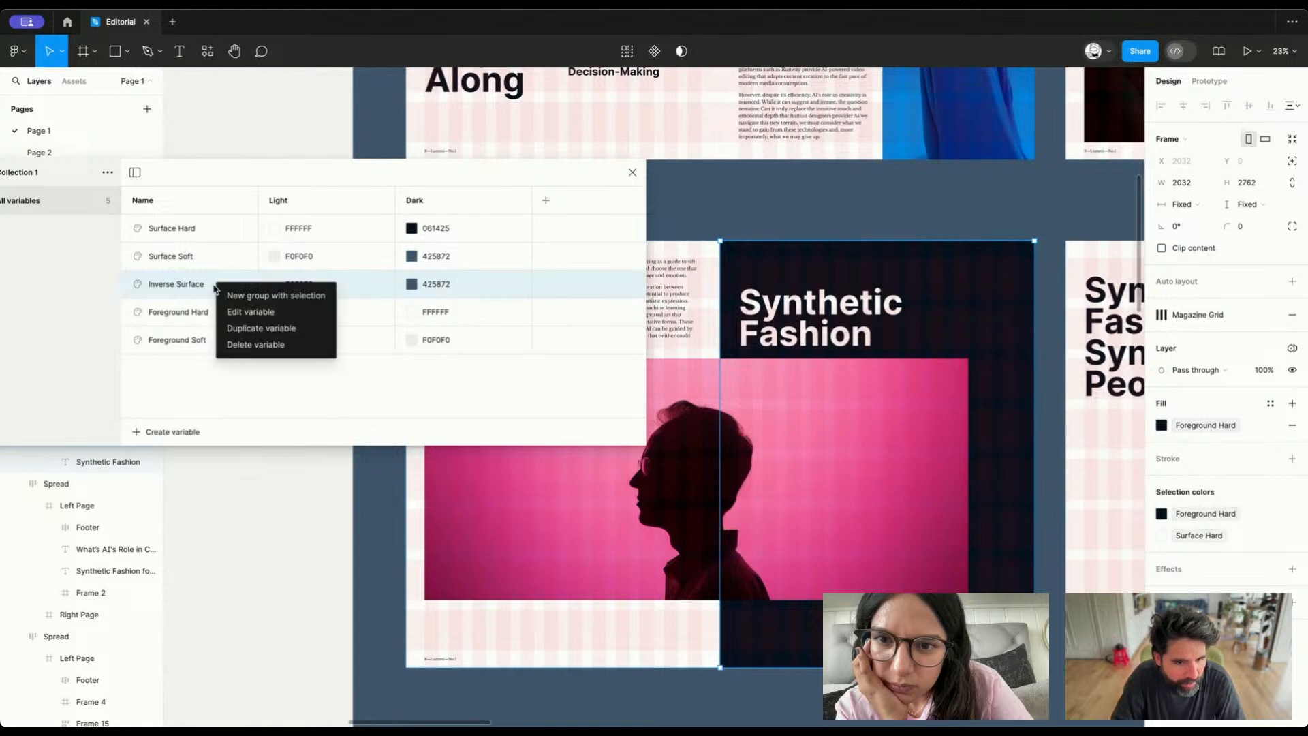
left_click(187, 395)
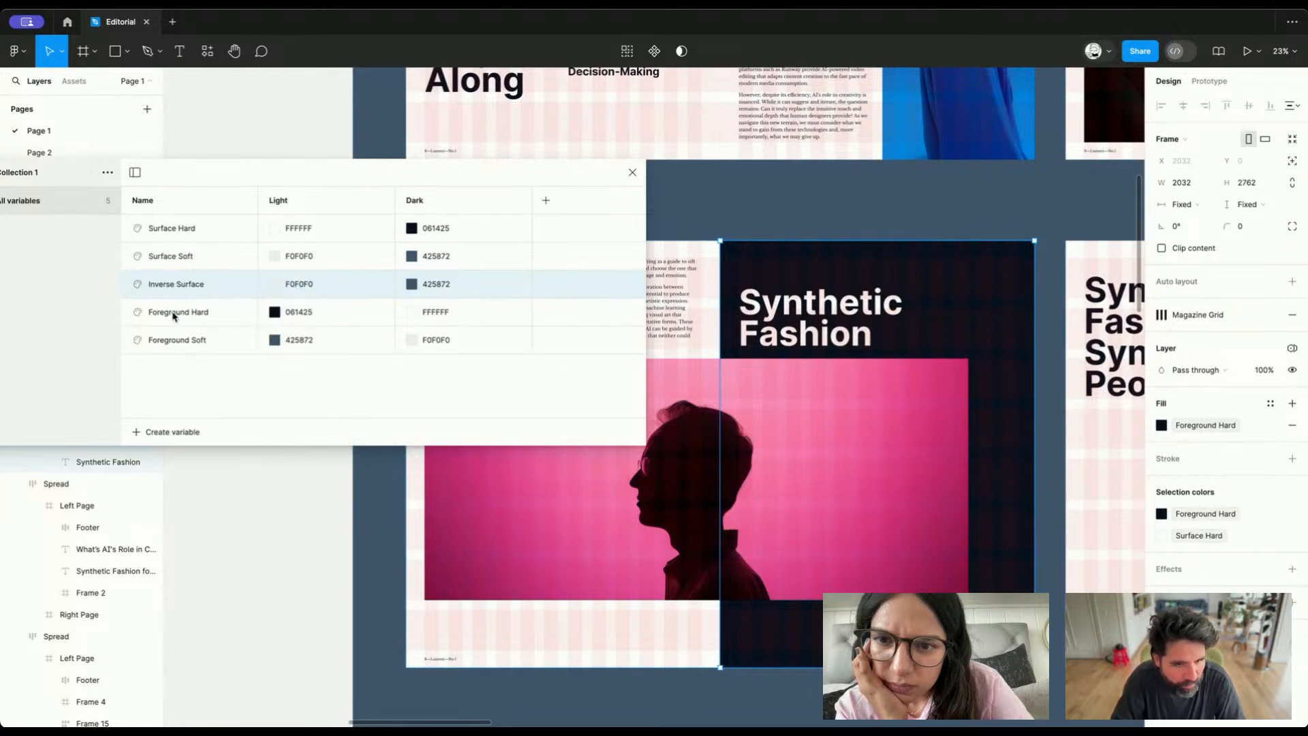
left_click_drag(128, 303, 171, 345)
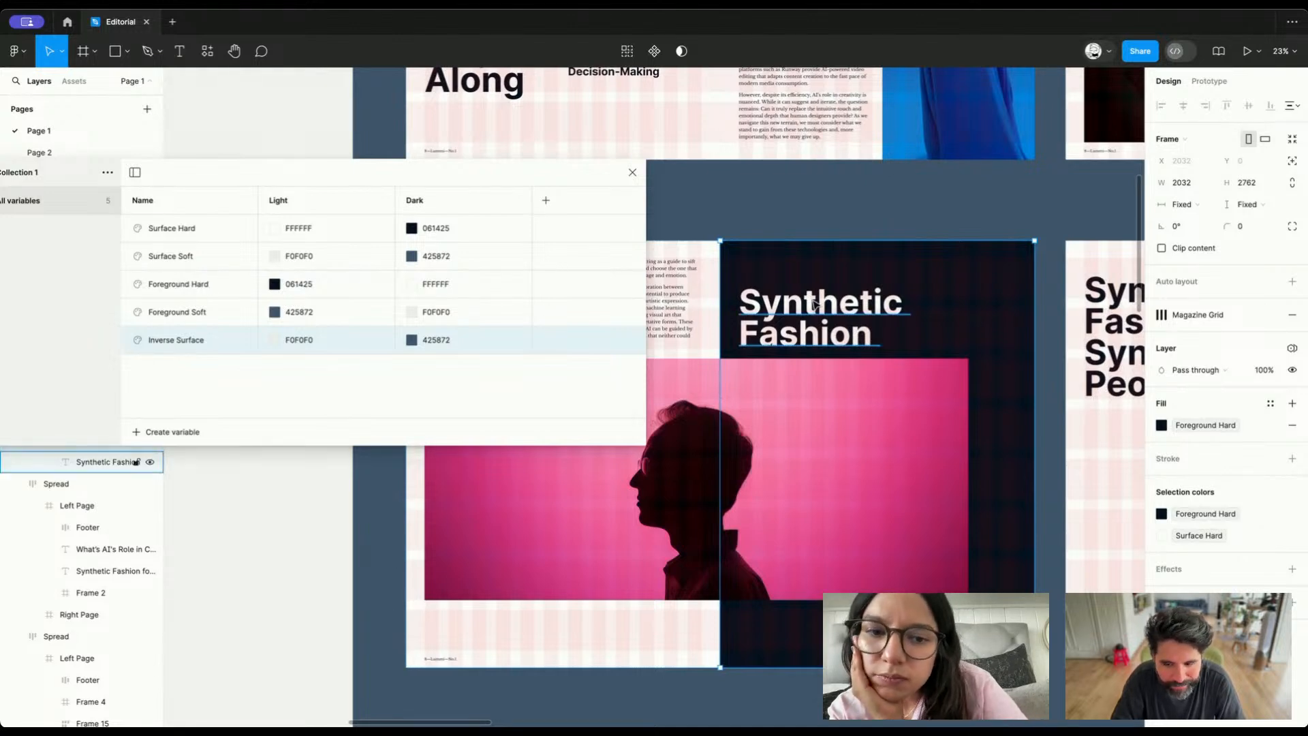
Duplicate the Foreground Hard variable, name the copy Inverted Foreground, and move it below Inverse Surface
left_click(208, 286)
right_click(209, 293)
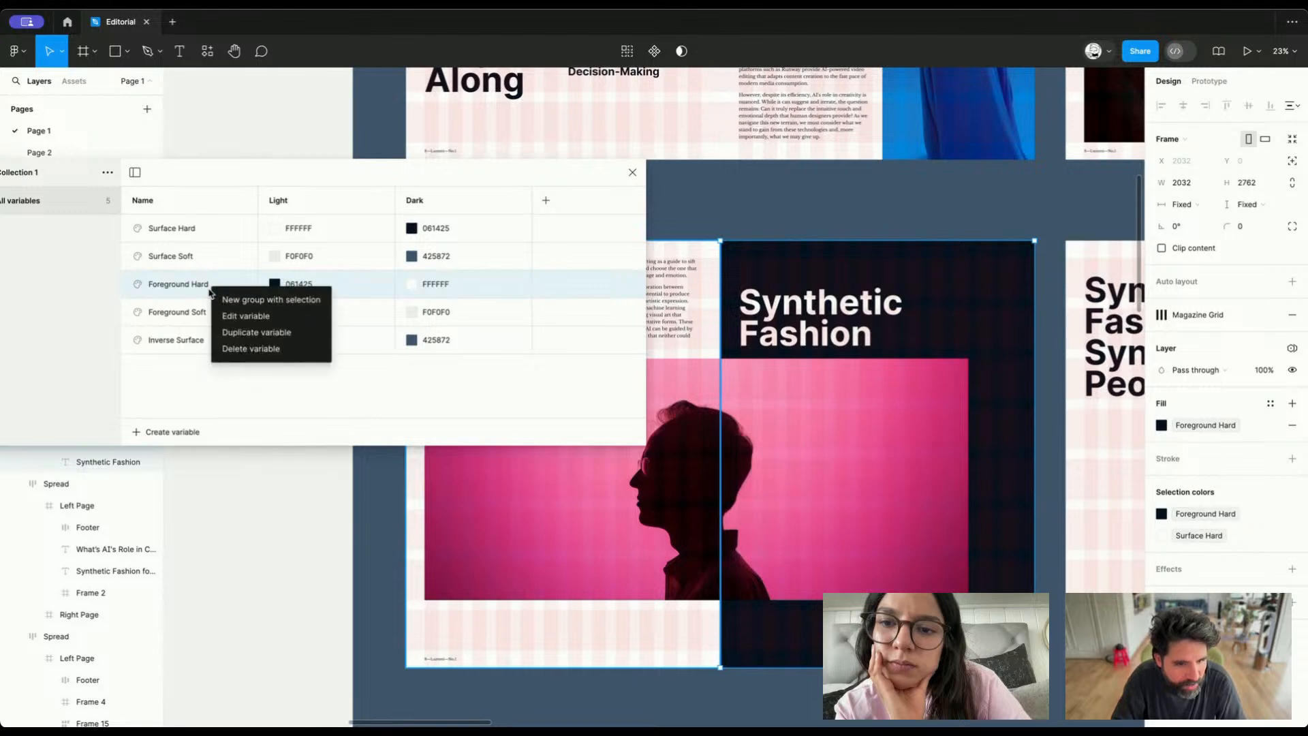
left_click(213, 331)
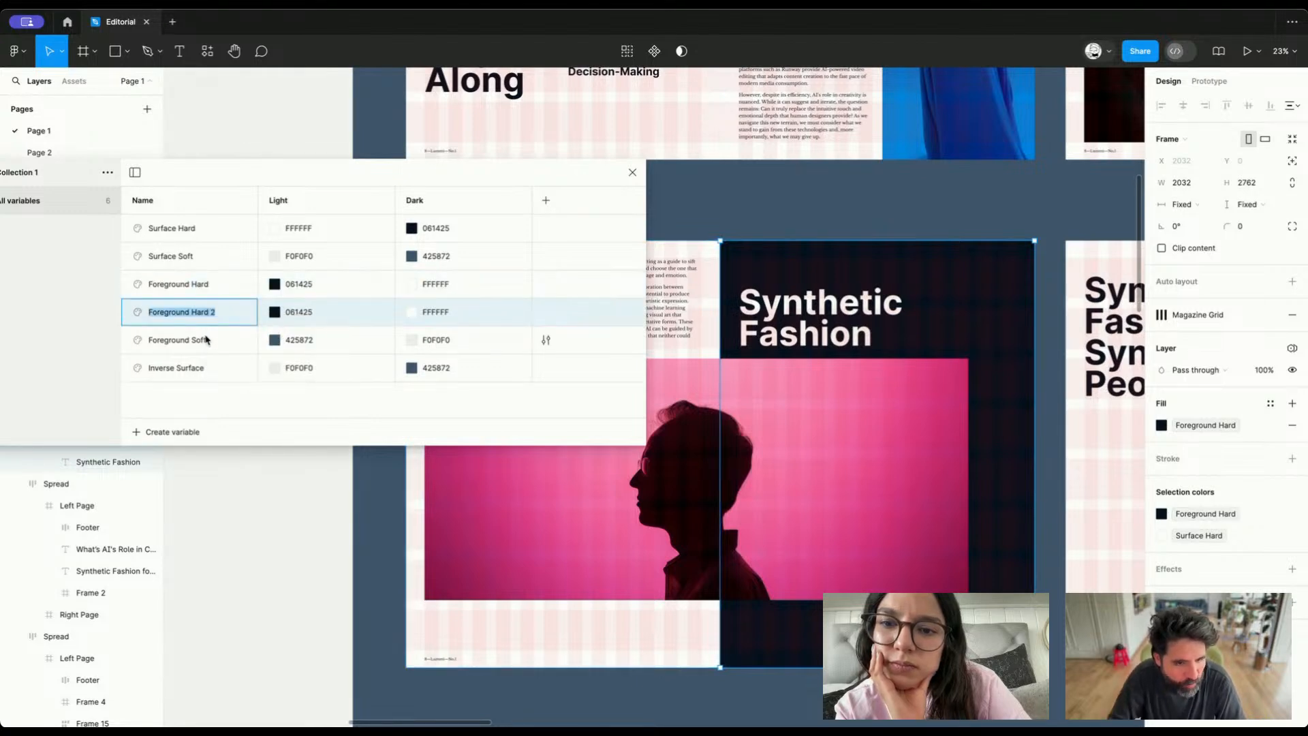
type("Inverted")
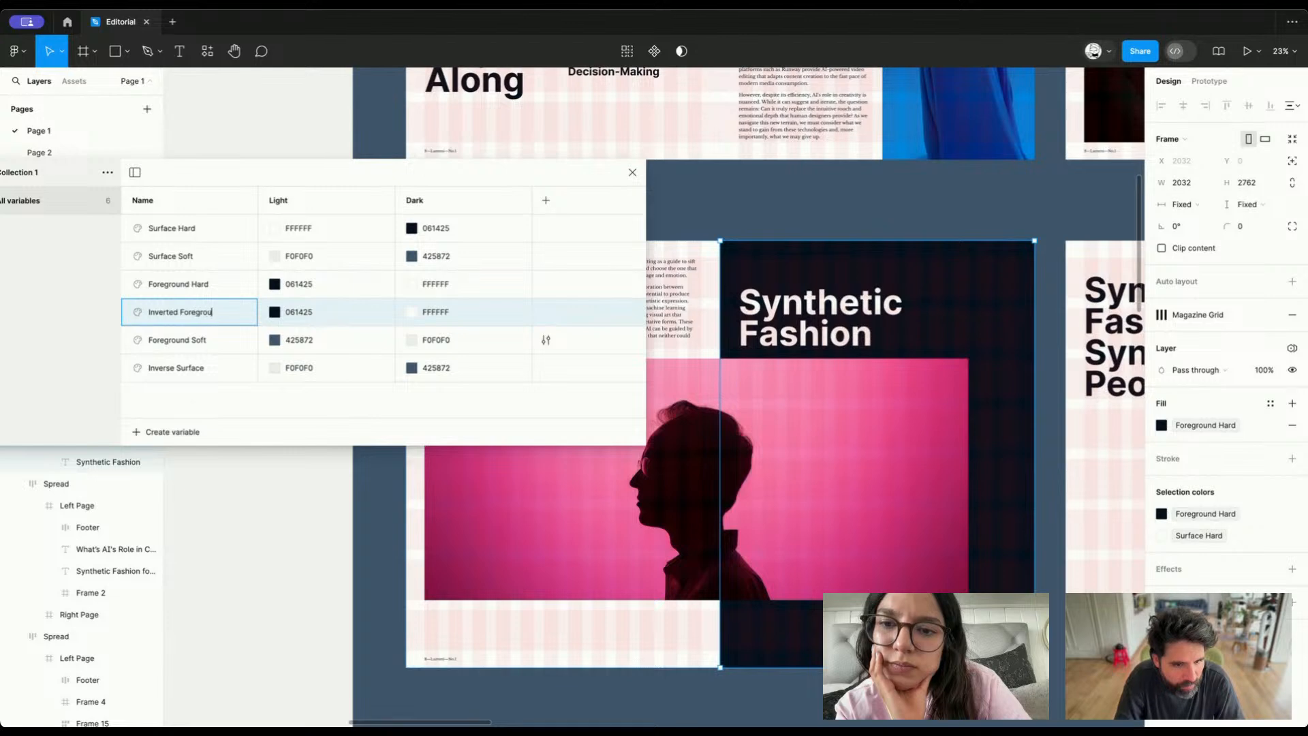
key("Return")
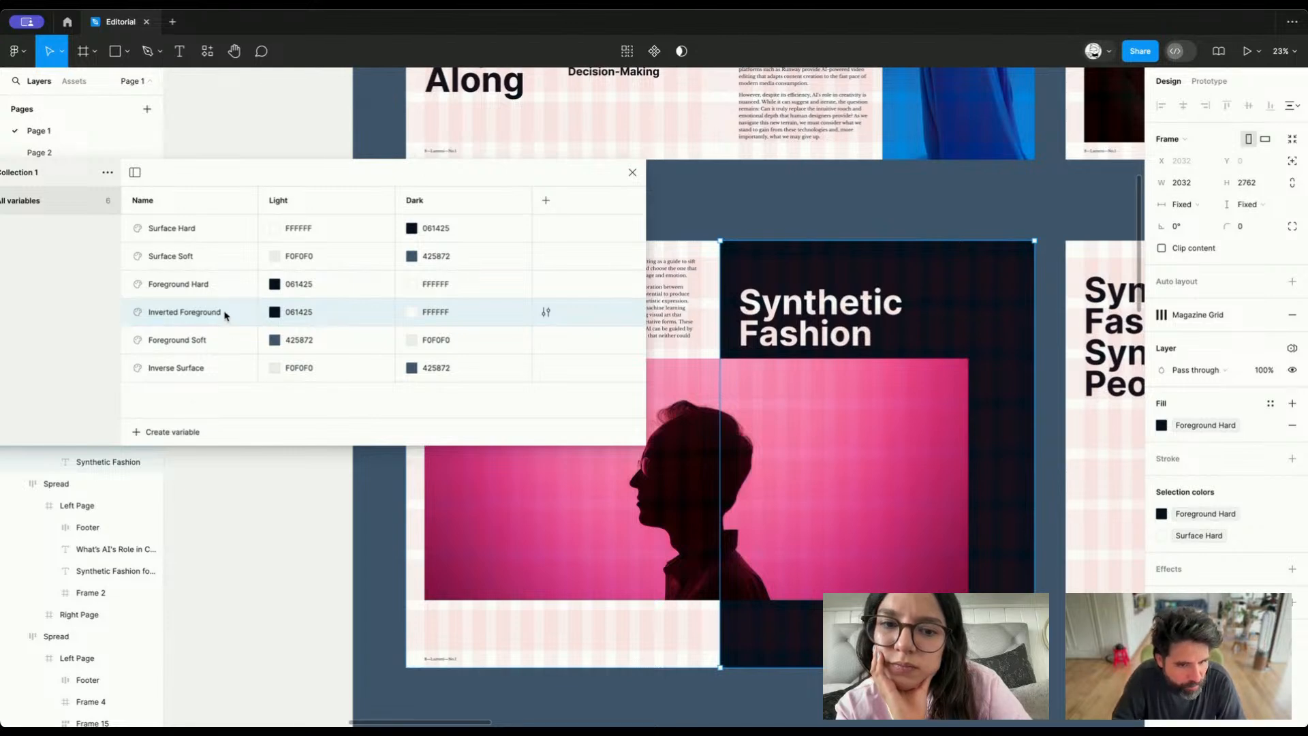
left_click_drag(225, 314, 221, 382)
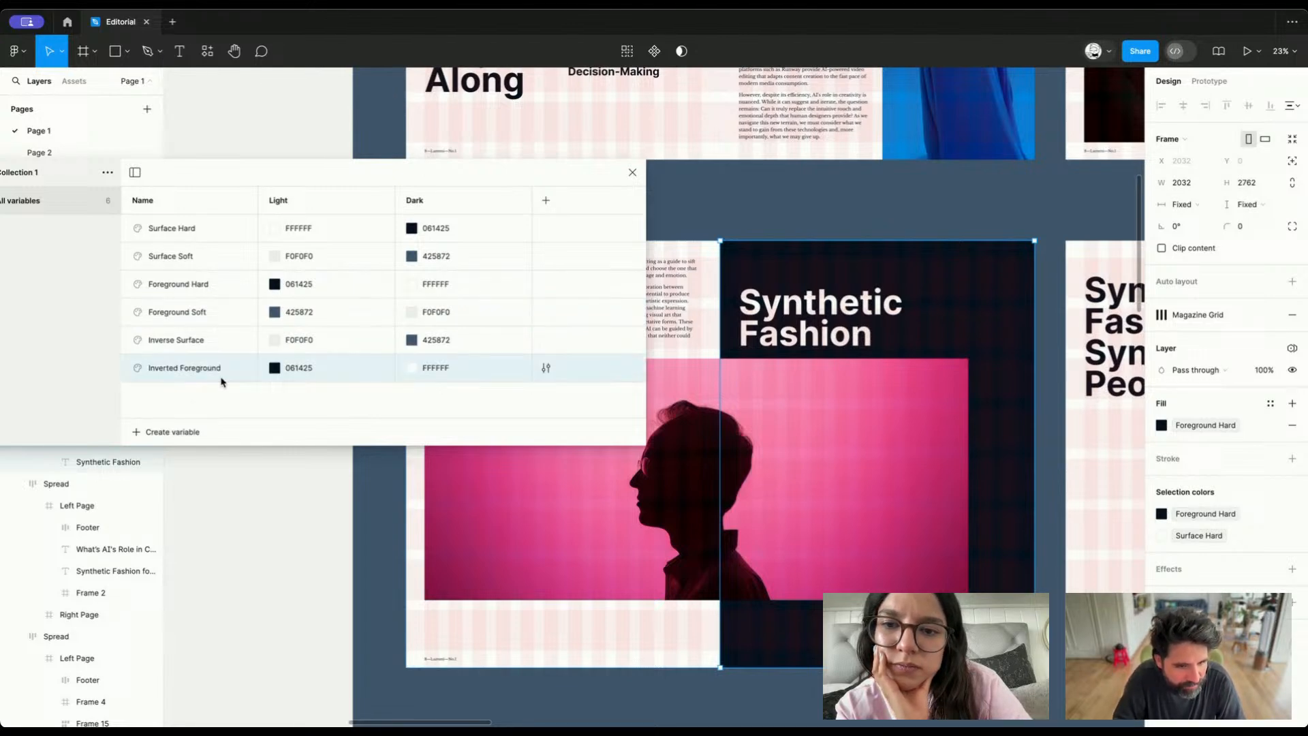
Rename the Inverse Surface variable to Inverted/Surface so that it sits in an Inverted group
double_click(175, 340)
double_click(163, 340)
key("BackSpace")
type("Inverted")
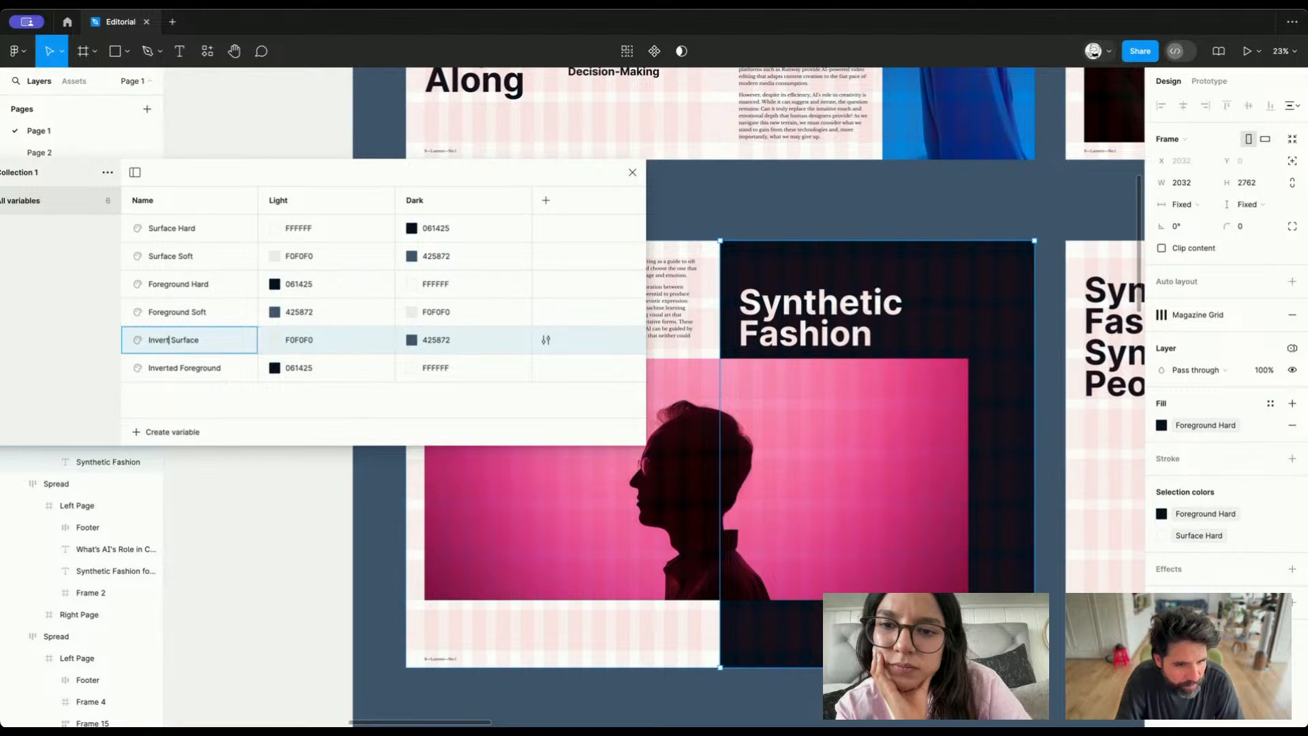
key("Return")
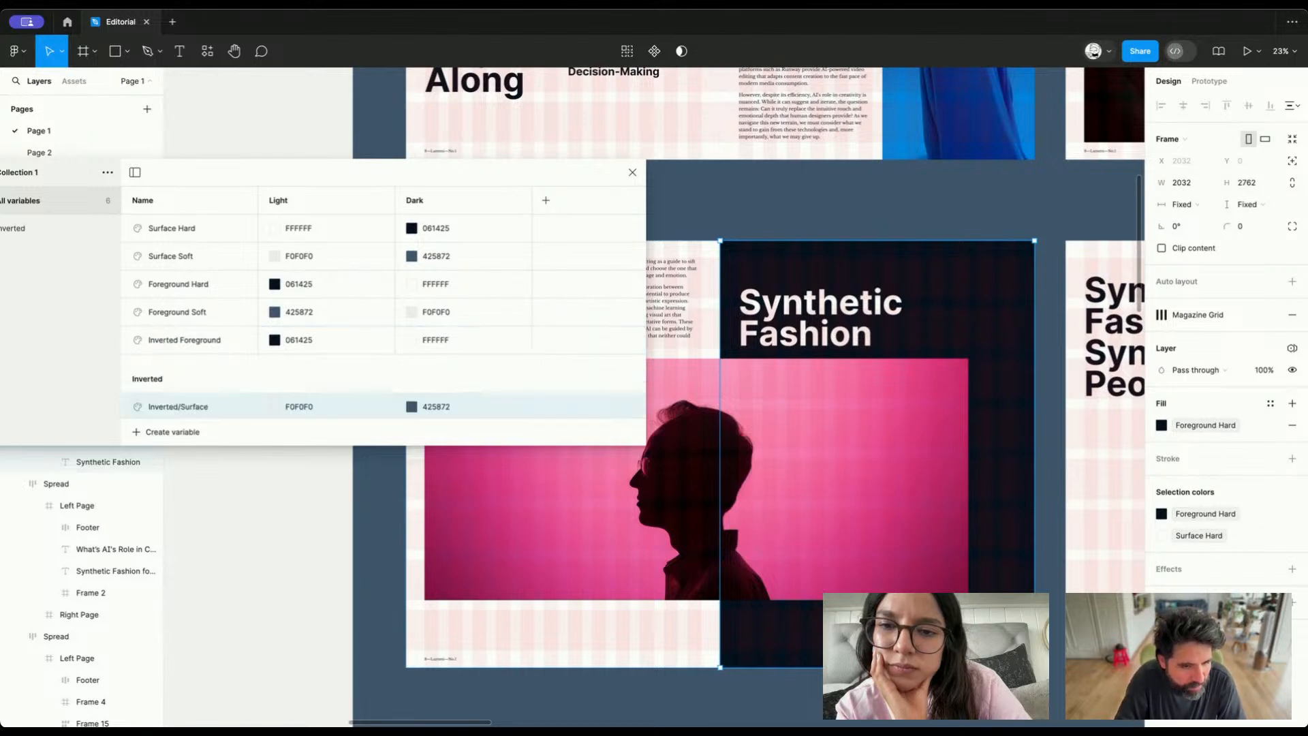
Rename the Inverted Foreground variable to Inverted/Foreground so that it joins the Inverted group
scroll(192, 359, "down", 1)
double_click(179, 342)
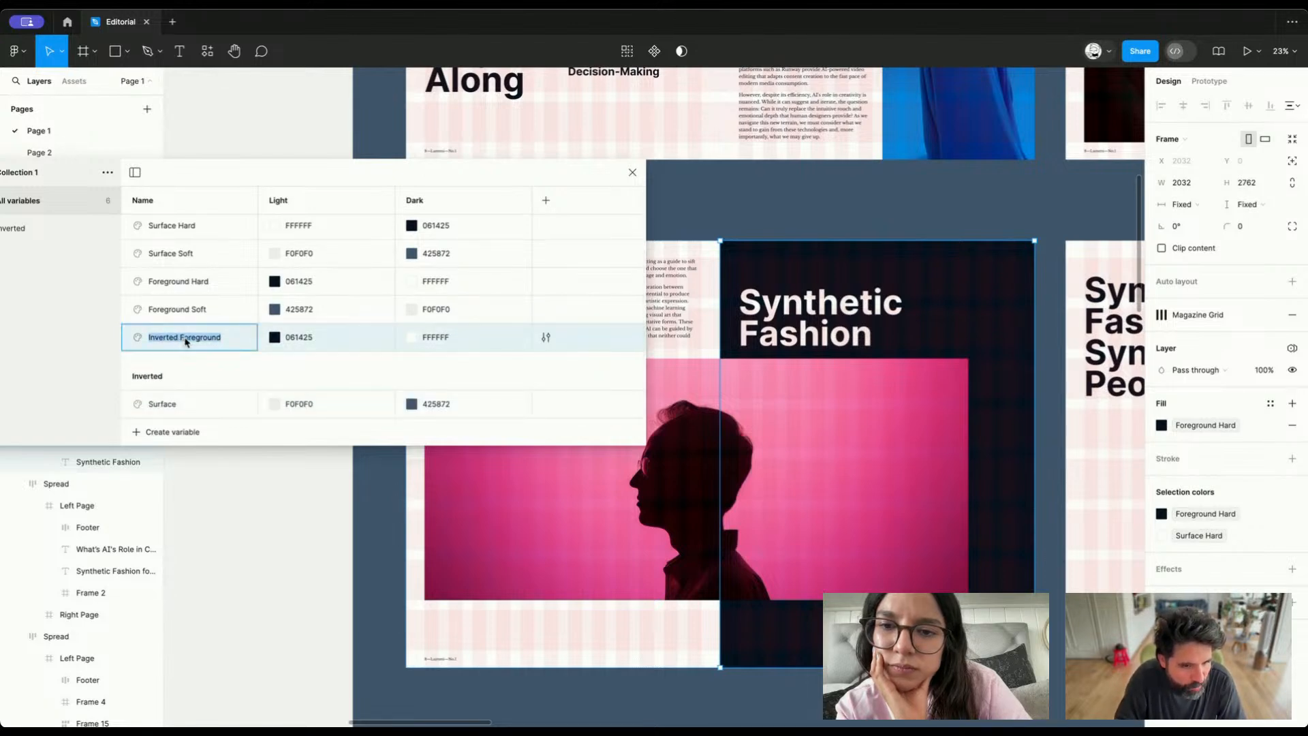
left_click(179, 339)
type("/")
key("Return")
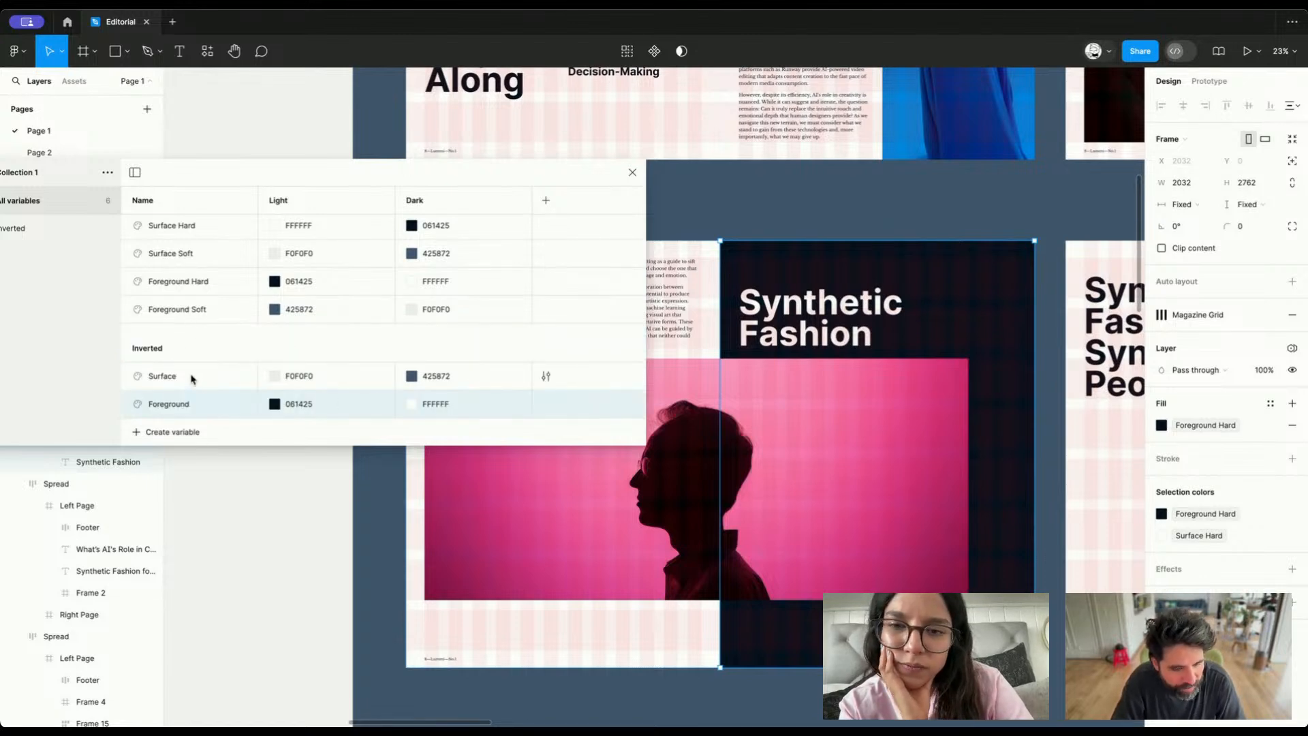
On Frame 1's dark "Synthetic Fashion" page, replace Foreground Hard with Inverted/Foreground and Surface Hard with Inverted/Surface
scroll(832, 305, "down", 3)
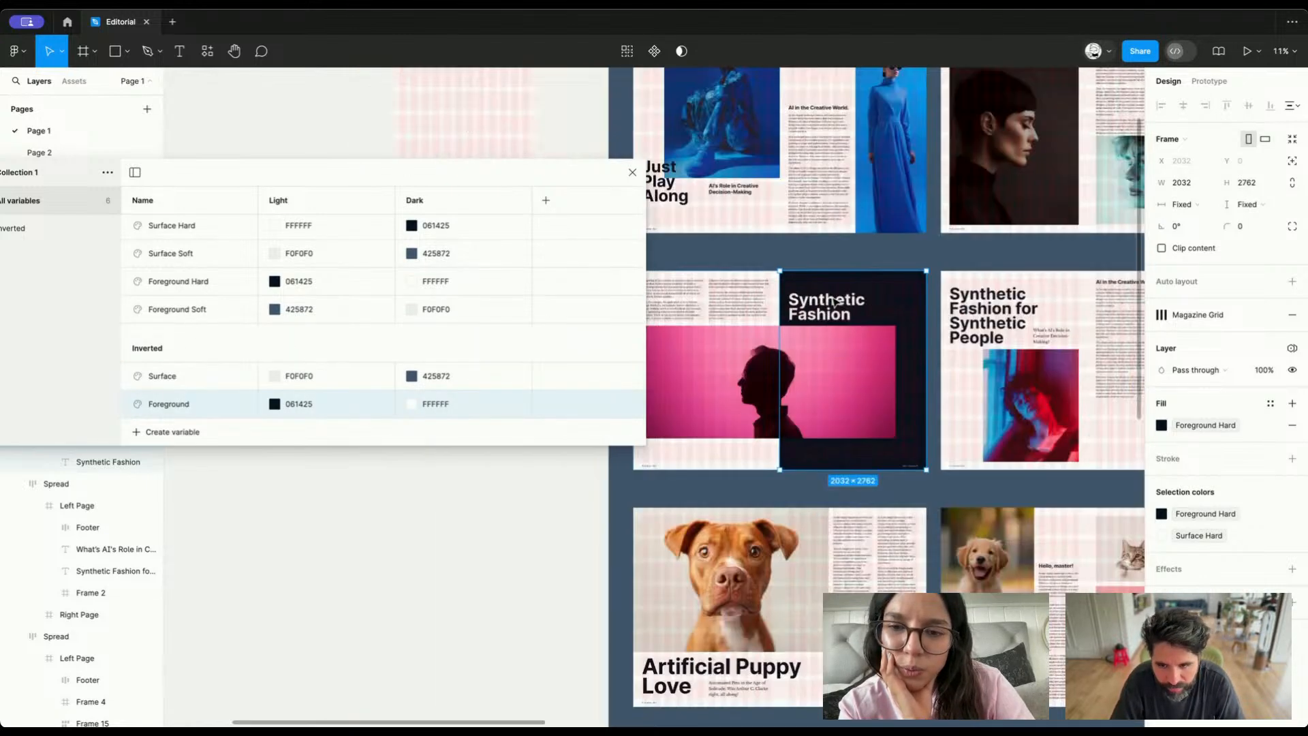
left_click(830, 311)
left_click(830, 310)
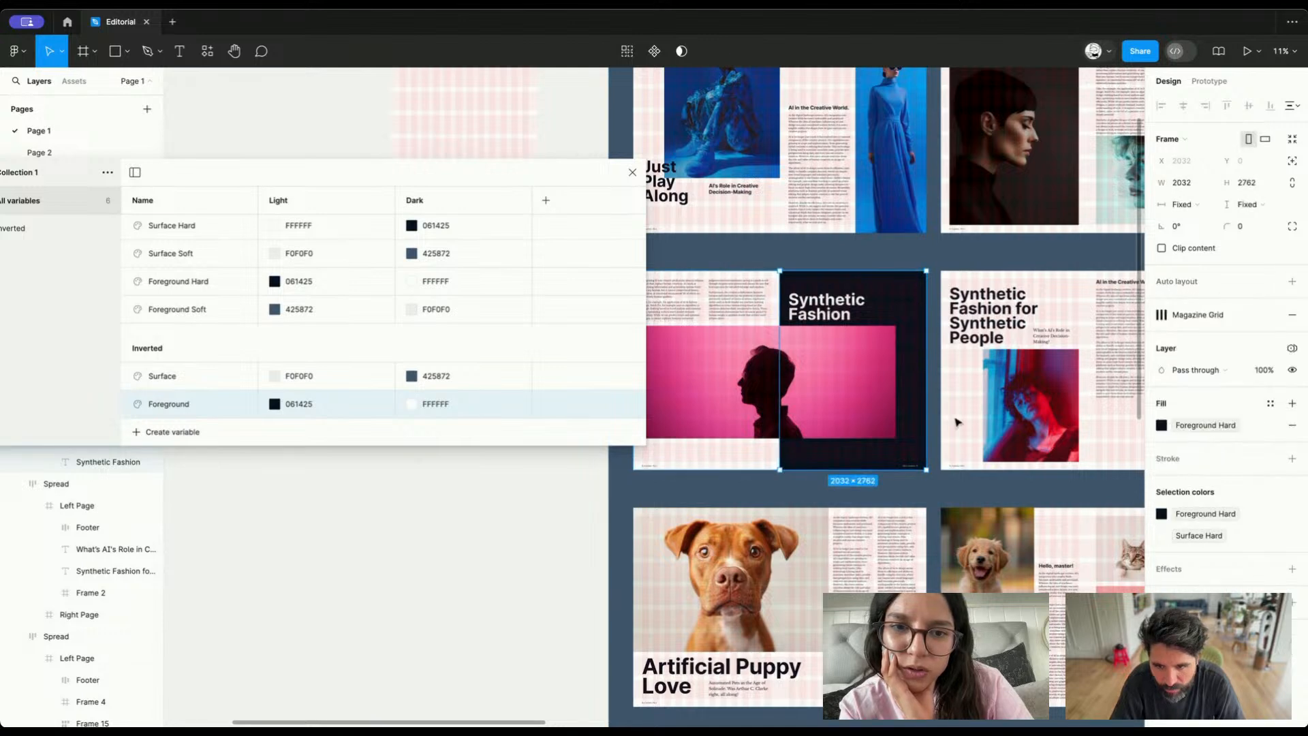
left_click(1210, 515)
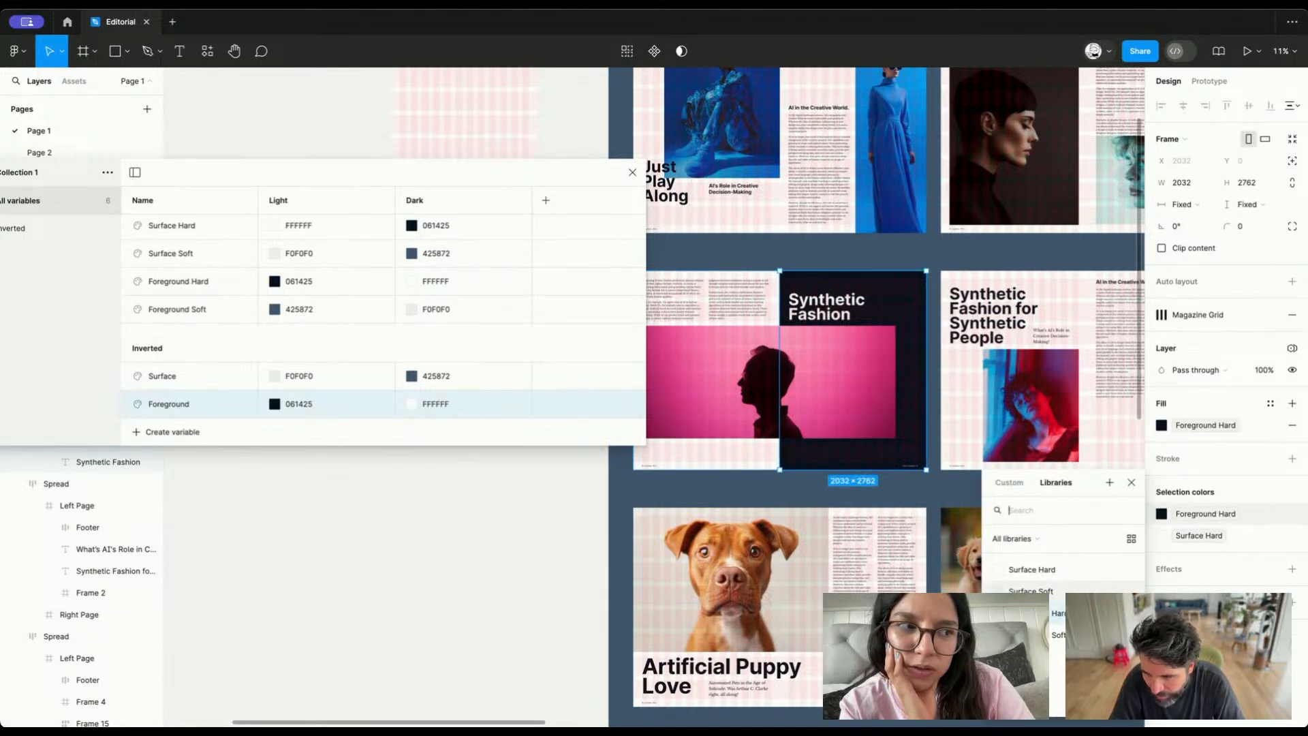
left_click(1036, 701)
left_click(1199, 537)
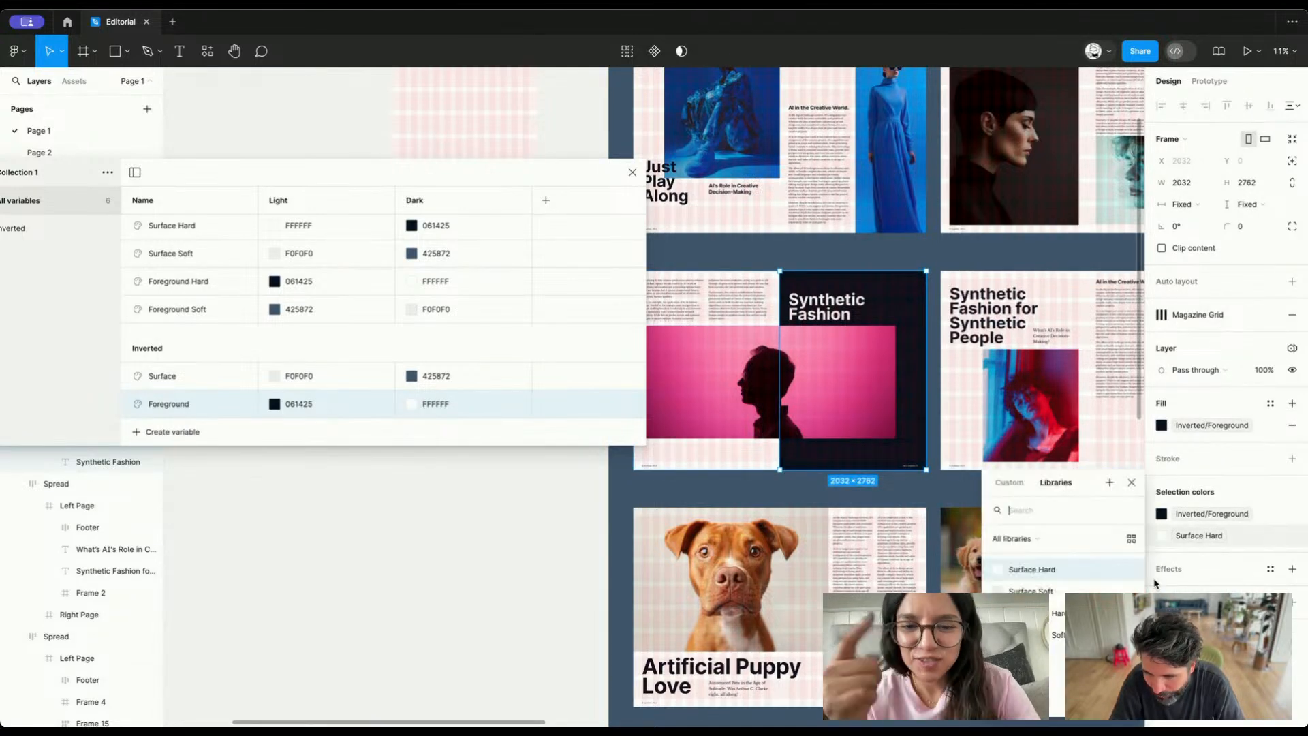
left_click(1036, 678)
left_click(1209, 537)
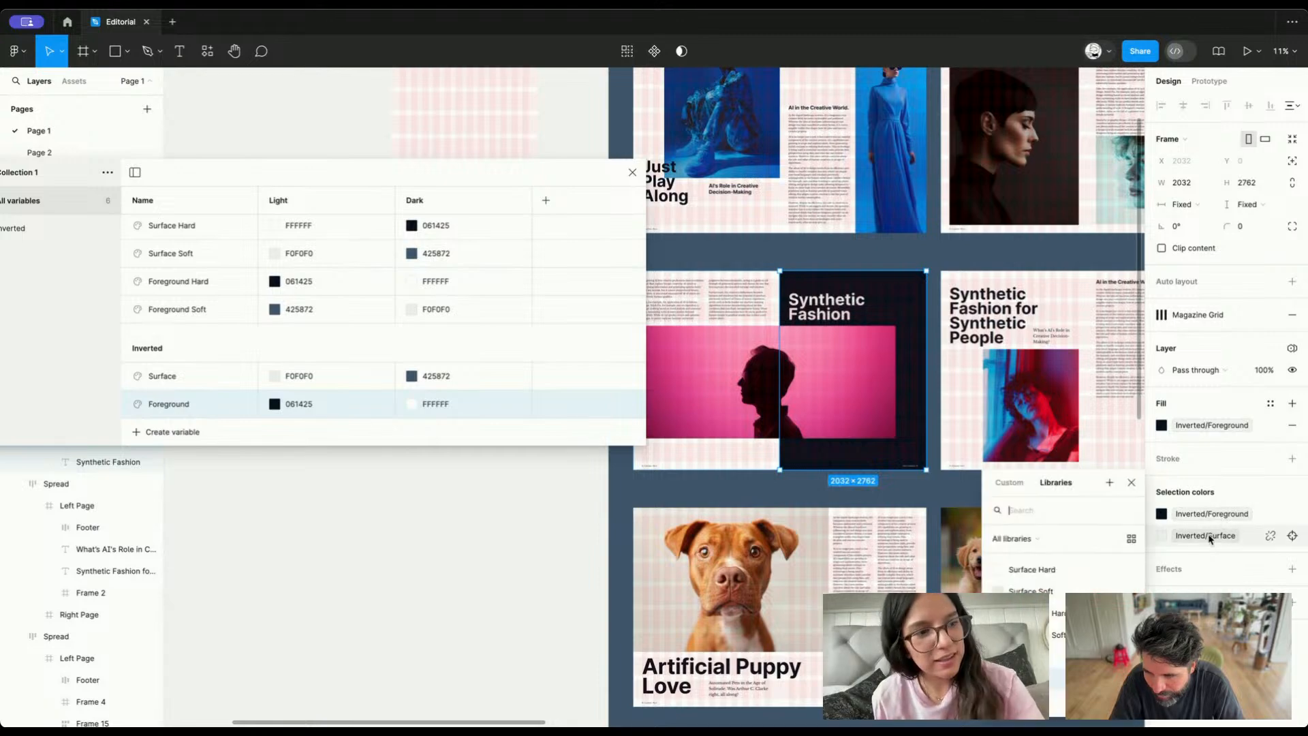
left_click(1211, 539)
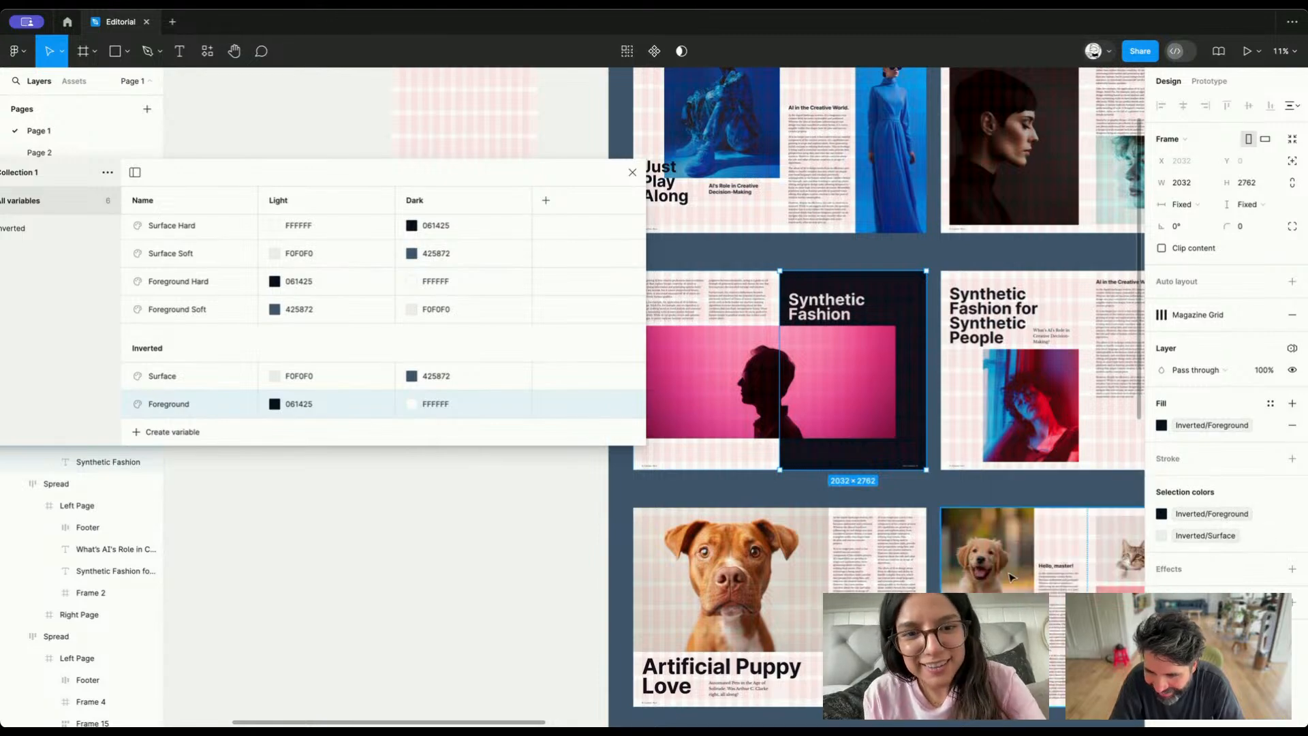
Compare the light spreads in Frame 1 with the dark spreads in Frame 2 for other elements that need inverted colors
left_click(543, 504)
scroll(686, 457, "down", 5)
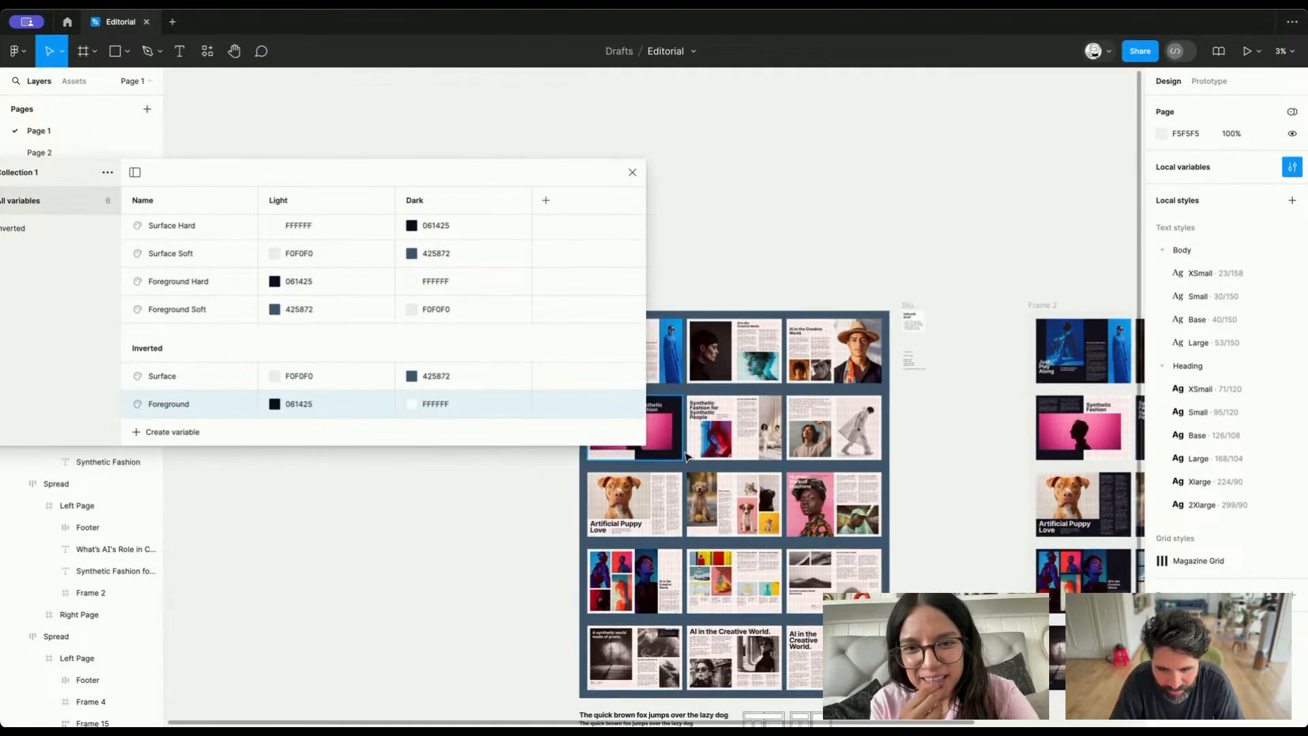
scroll(967, 395, "right", 3)
scroll(971, 395, "left", 4)
scroll(971, 396, "down", 1)
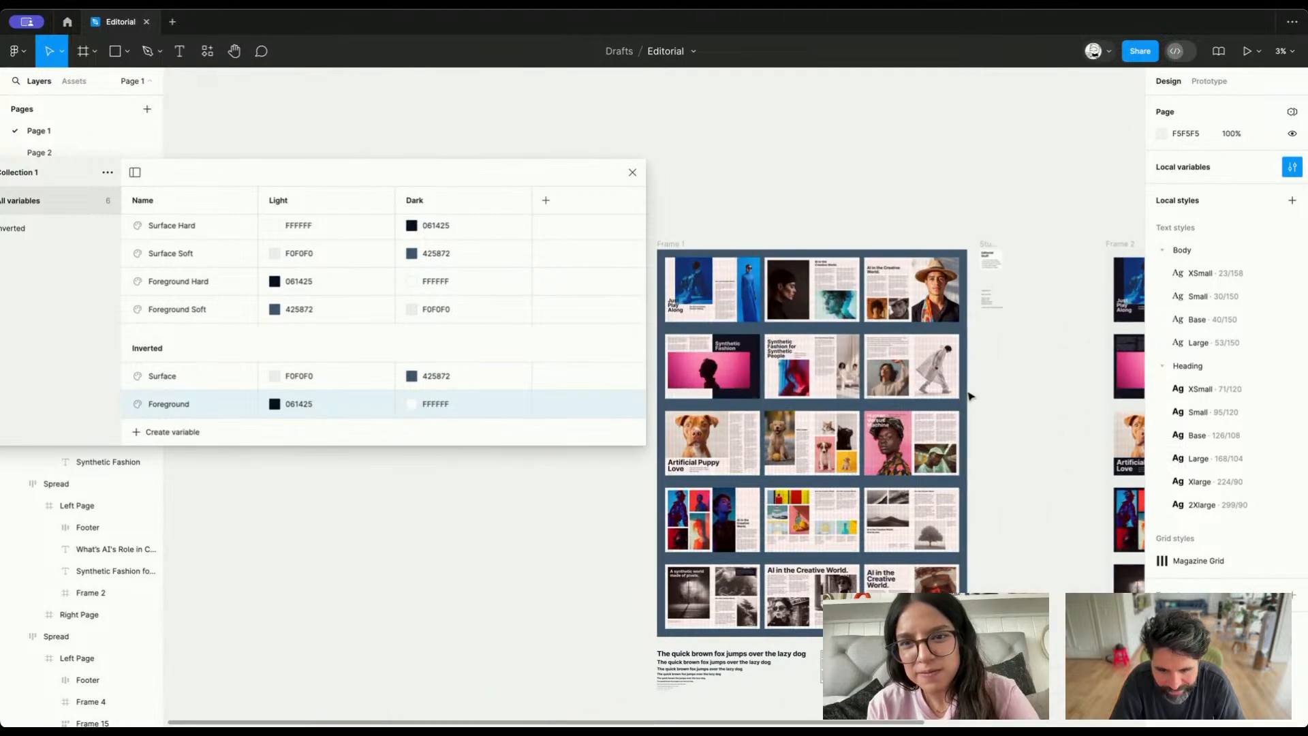
scroll(971, 396, "right", 3)
scroll(971, 395, "left", 4)
scroll(971, 395, "right", 5)
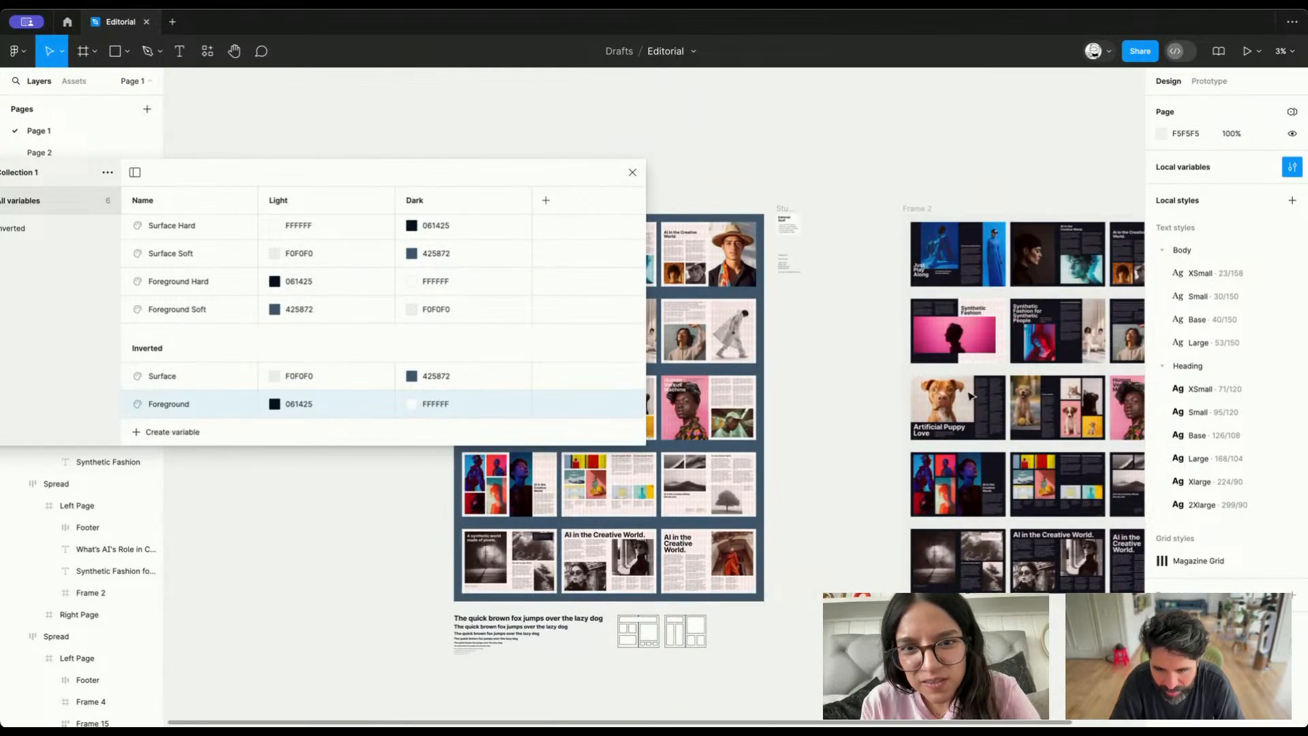
scroll(971, 395, "left", 4)
Select the dark caption box over the wave image in Frame 1 and open its Foreground Hard color for replacement
scroll(714, 570, "up", 5)
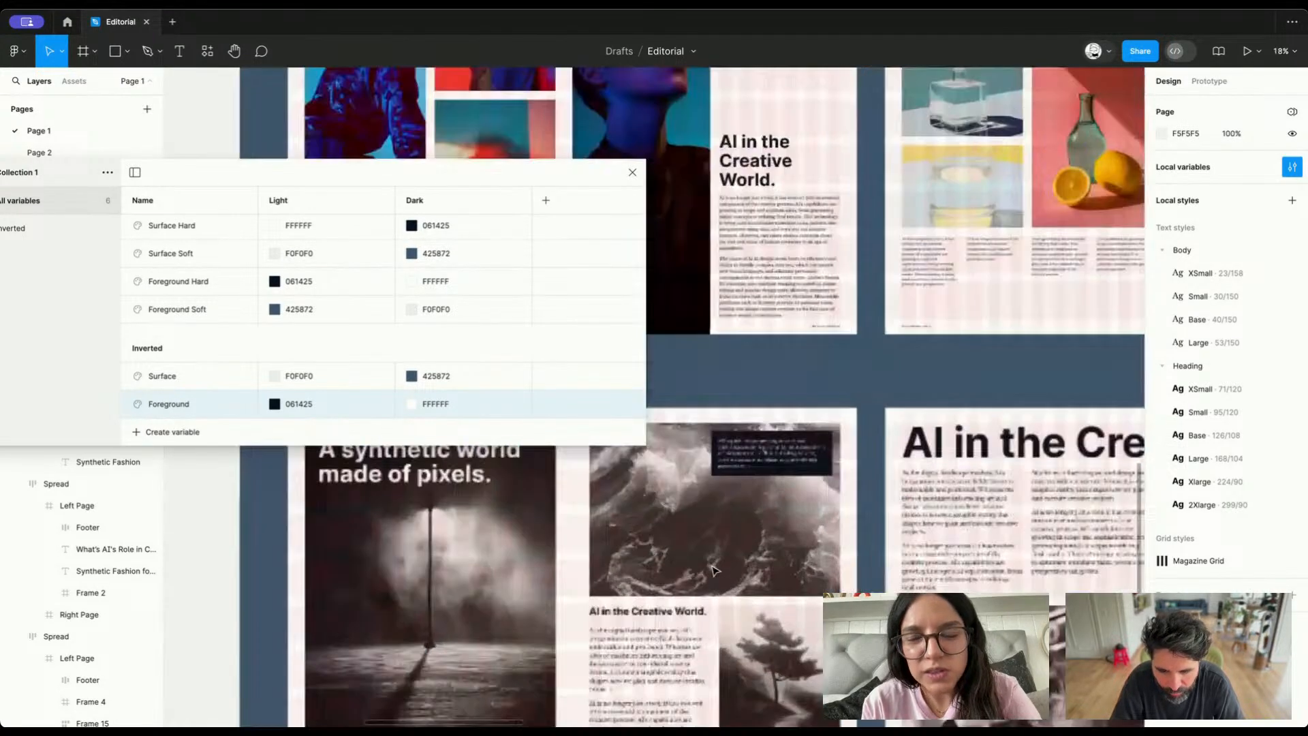
scroll(715, 570, "up", 4)
left_click(811, 341)
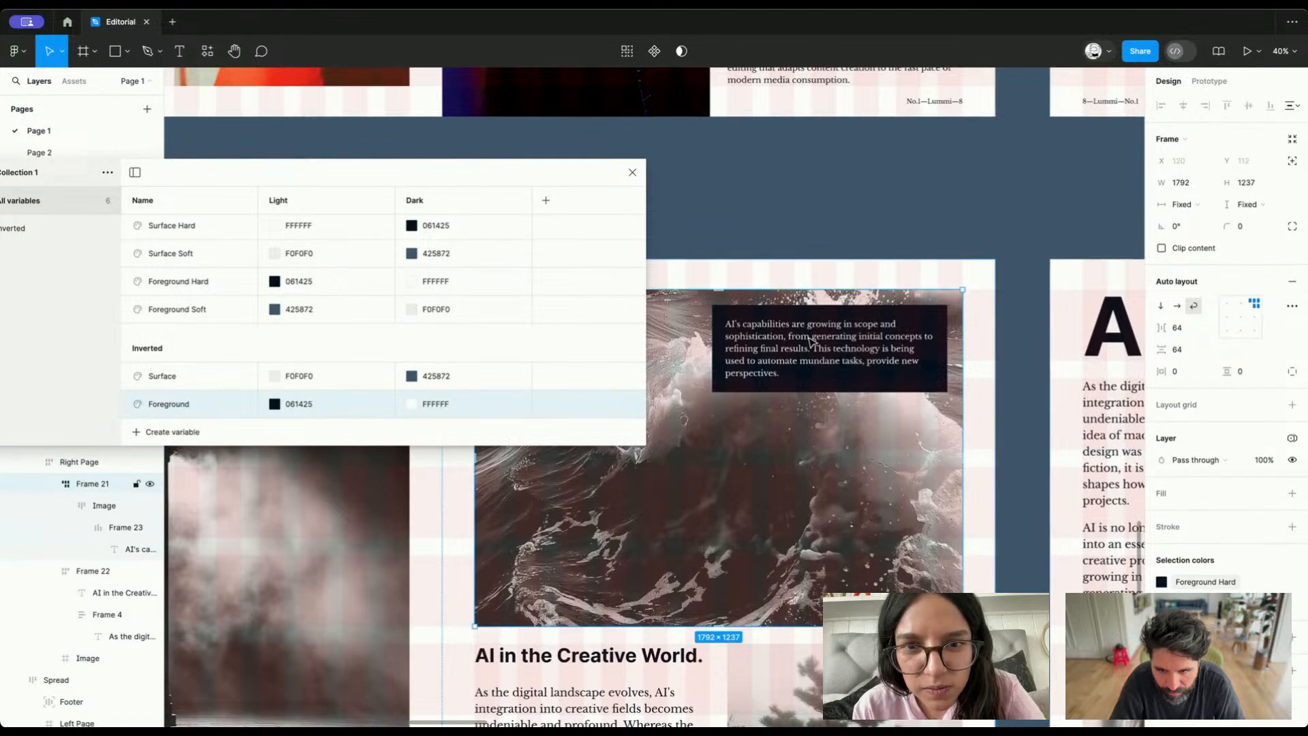
double_click(811, 340)
double_click(811, 340)
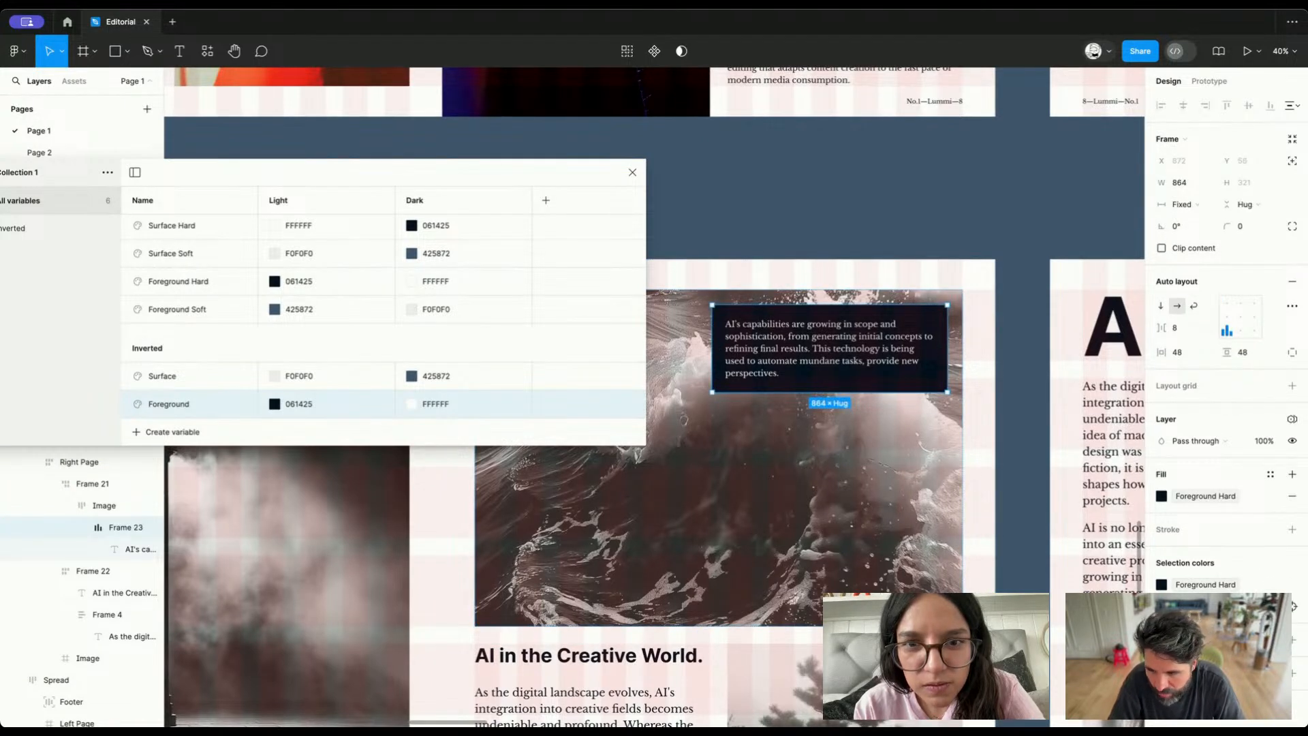
left_click(1207, 585)
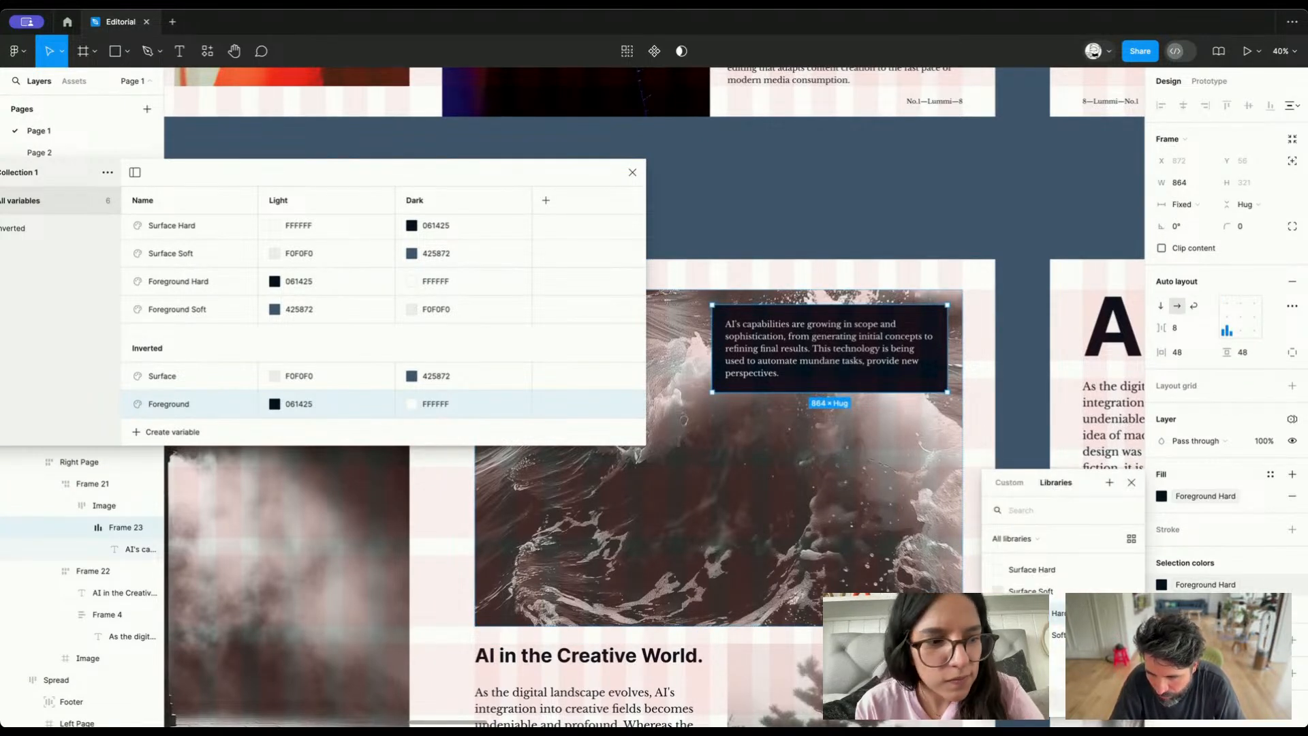
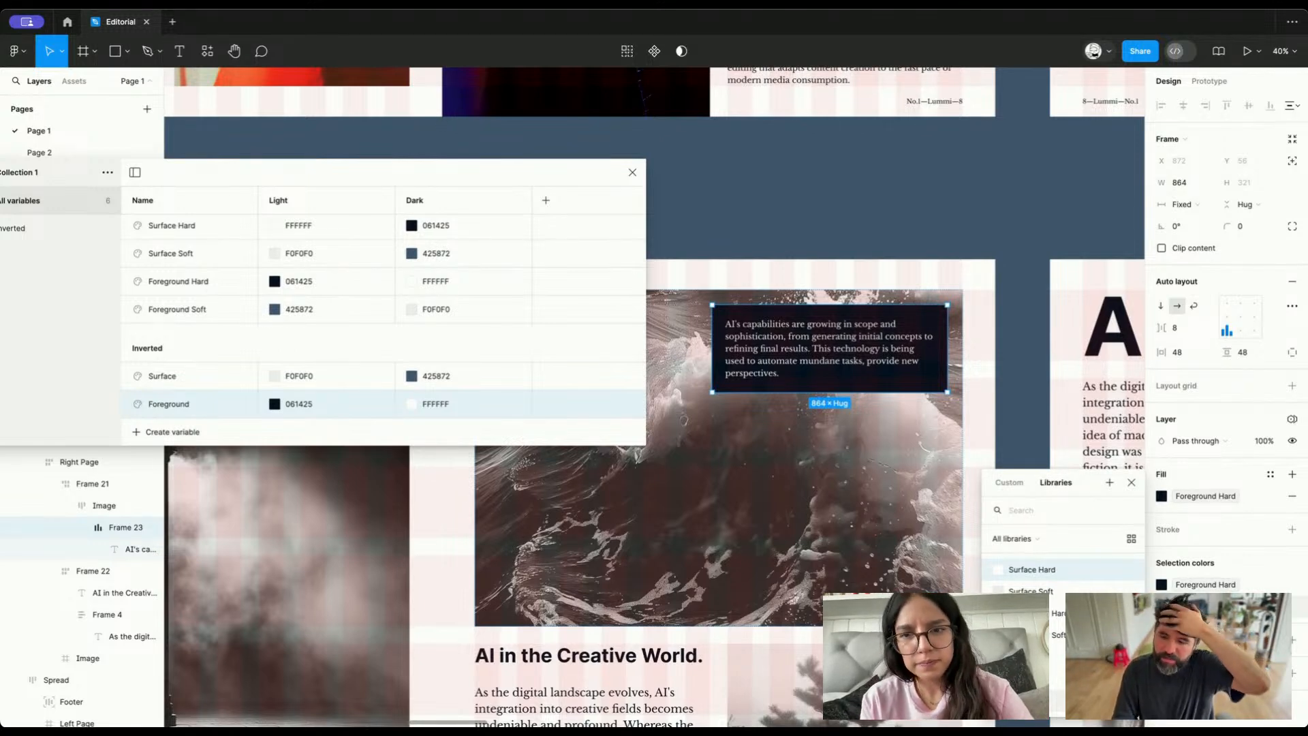
On the caption box over the wave image, assign Inverted/Foreground to the text and Inverted/Surface to the box fill
left_click(1033, 702)
left_click(1191, 588)
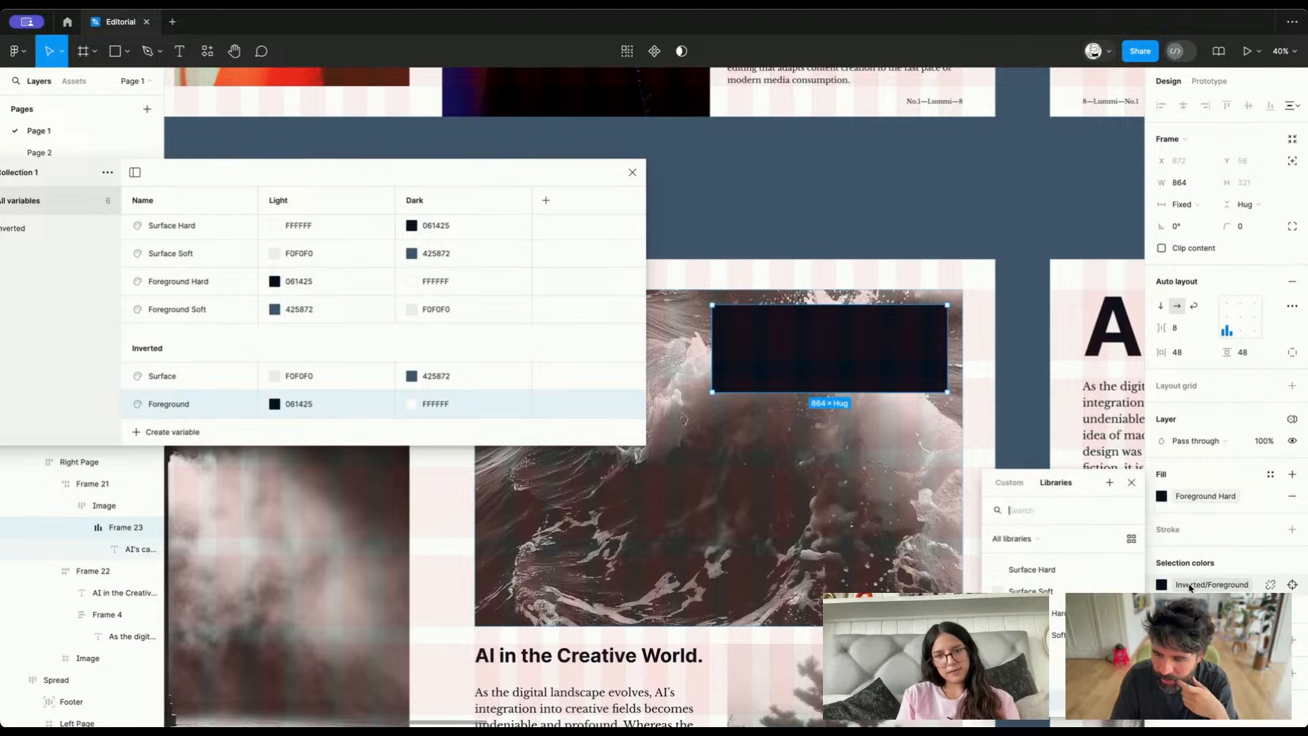
left_click(1060, 681)
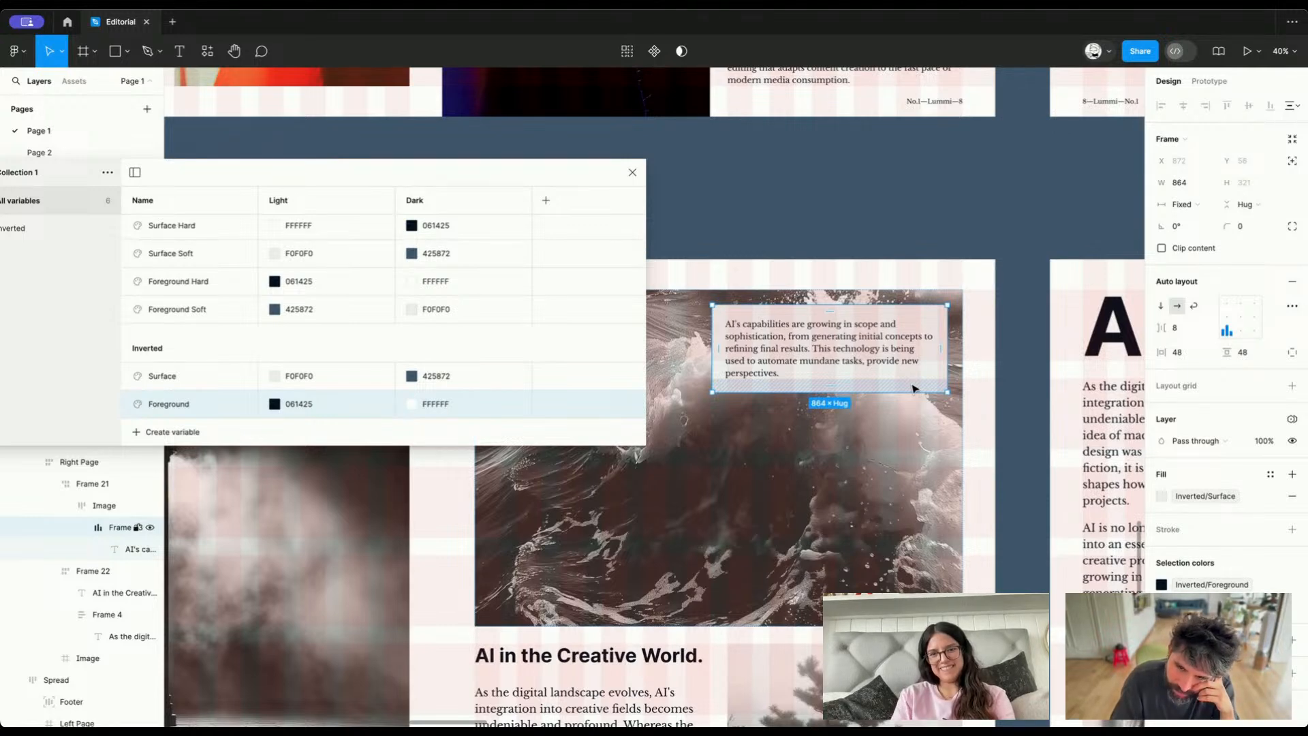
Try to rename the Inverted group's Surface variable to Foreground
double_click(169, 407)
double_click(163, 376)
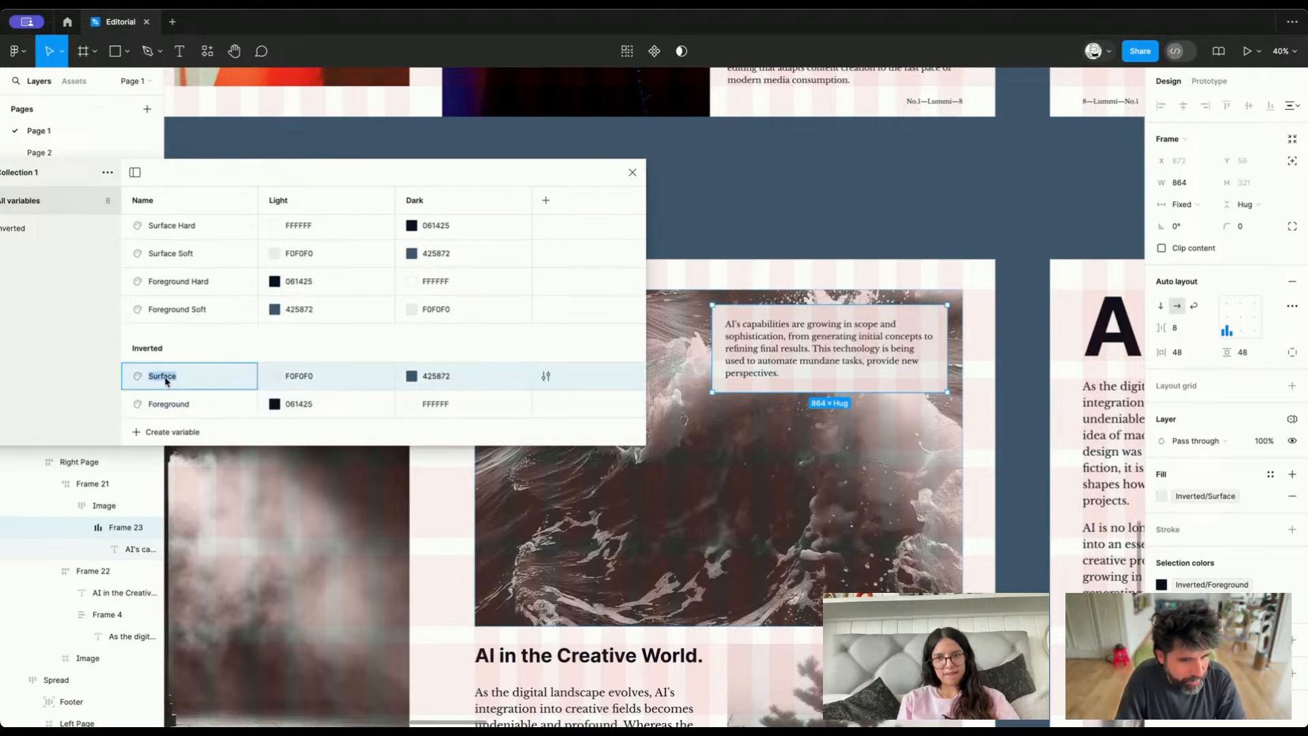
type("Foregrou")
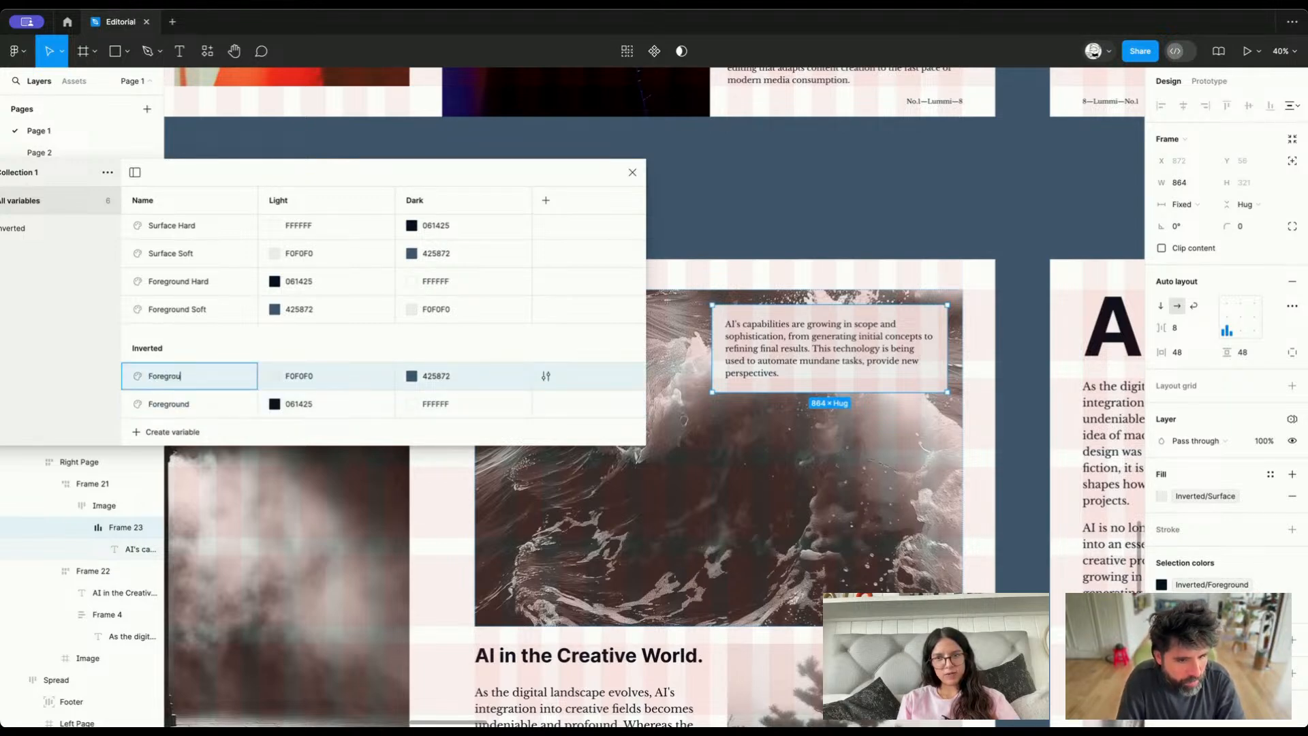
type("nd")
key("Return")
Rename the Inverted group's Foreground variable temporarily to Foregroundaaa and its Surface variable to Foreground
double_click(174, 407)
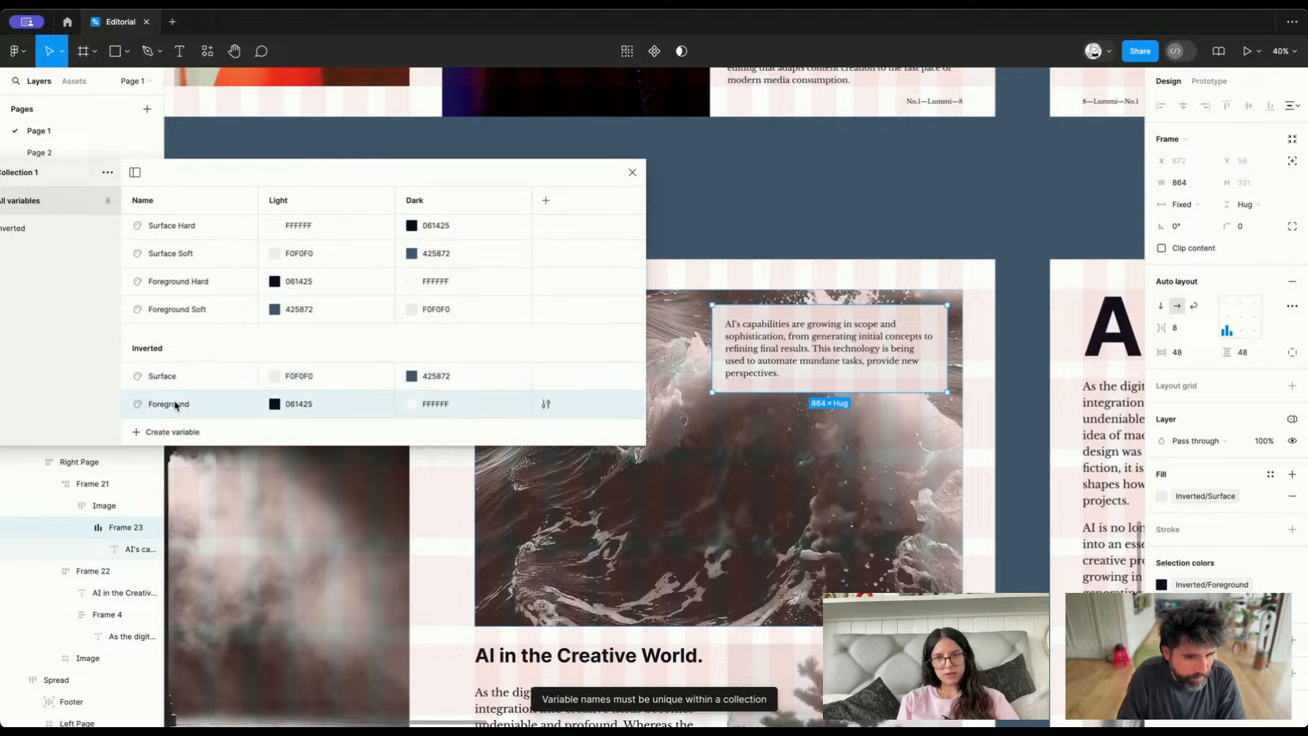
key("Right")
type("aaa")
double_click(162, 376)
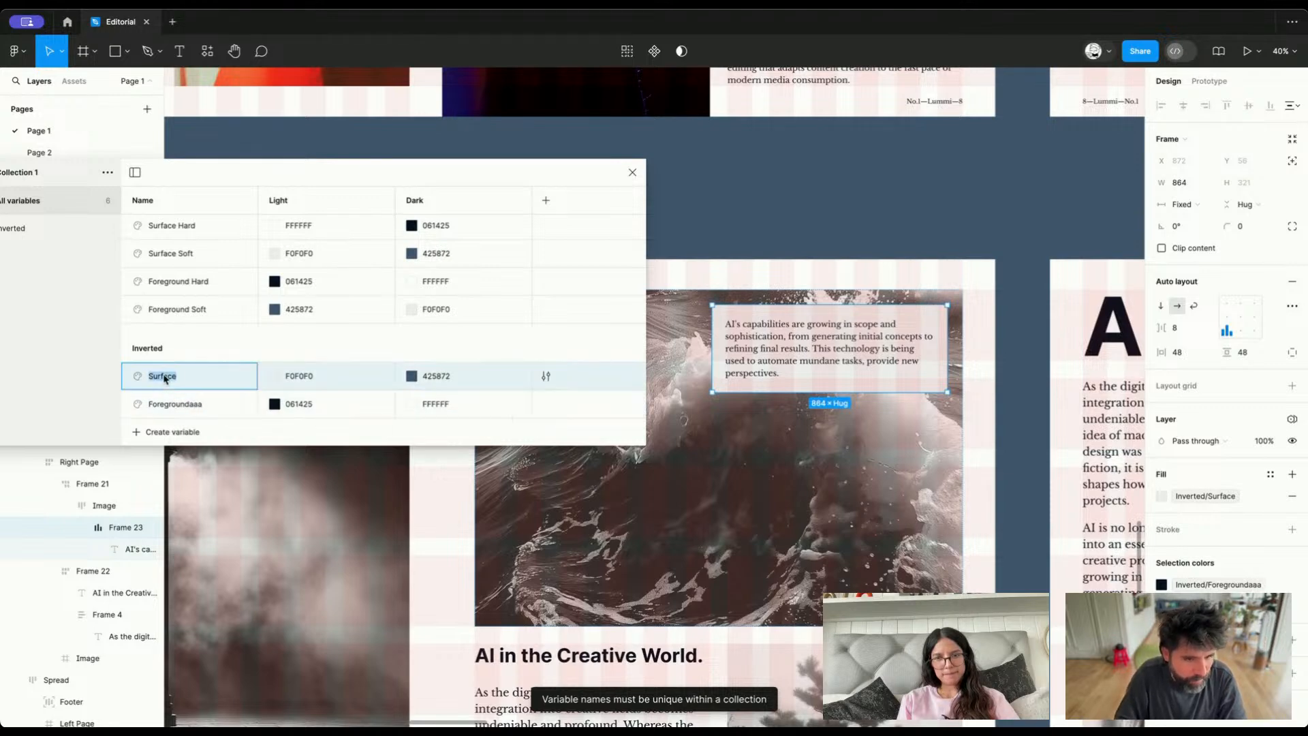
type("Forgeground")
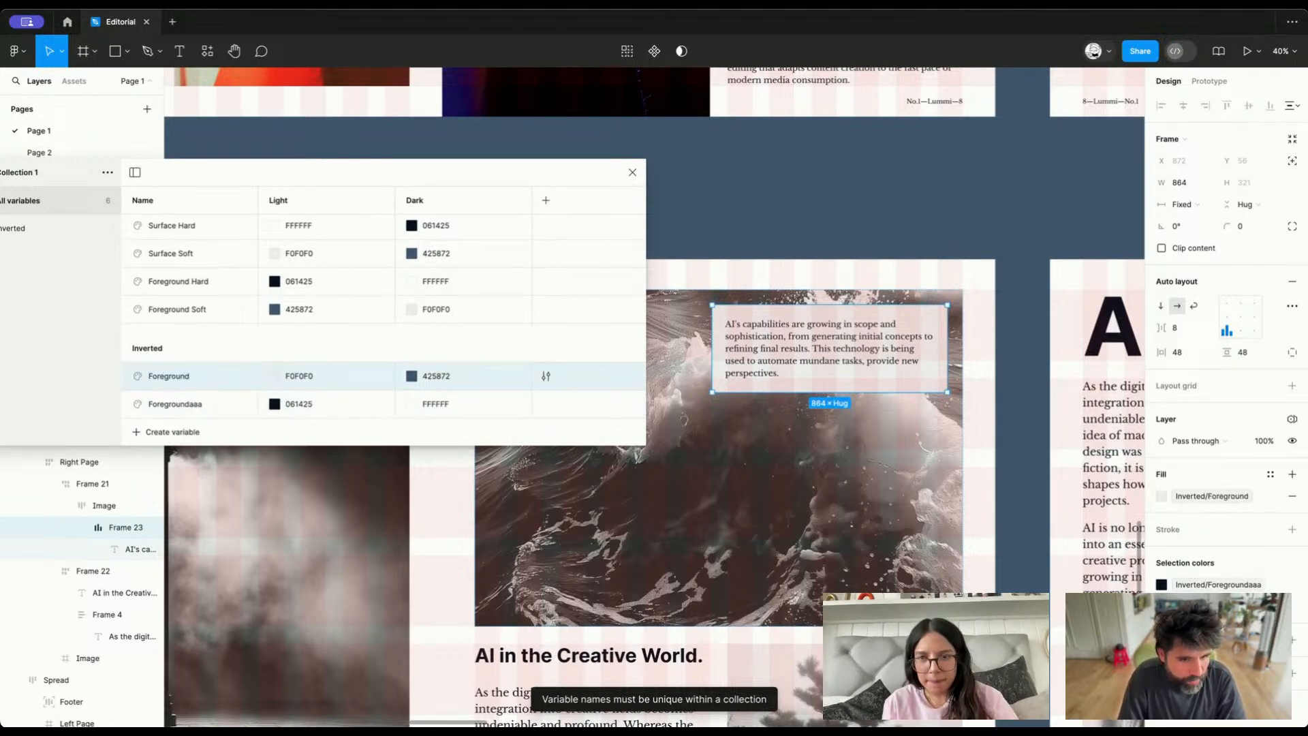
key("Return")
Rename the temporary Foregroundaaa variable in the Inverted group to Surface
double_click(175, 405)
type("Surface")
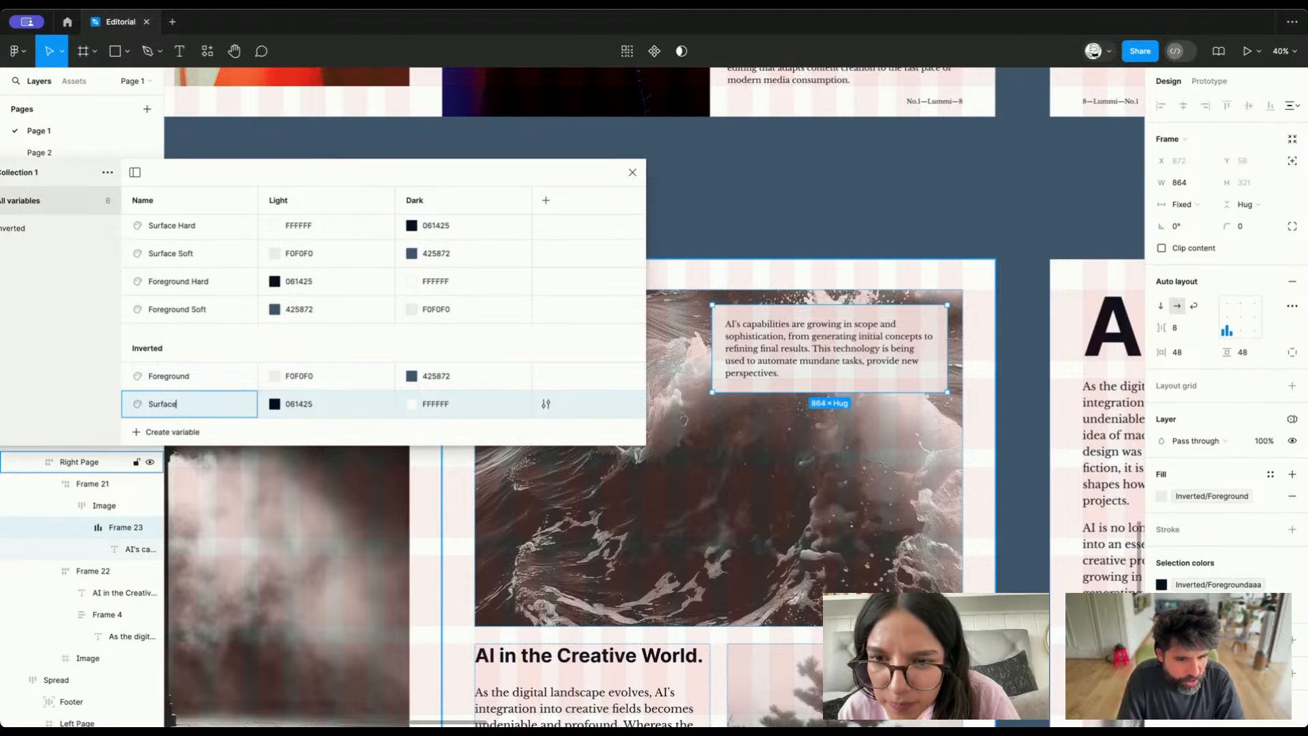
key("Return")
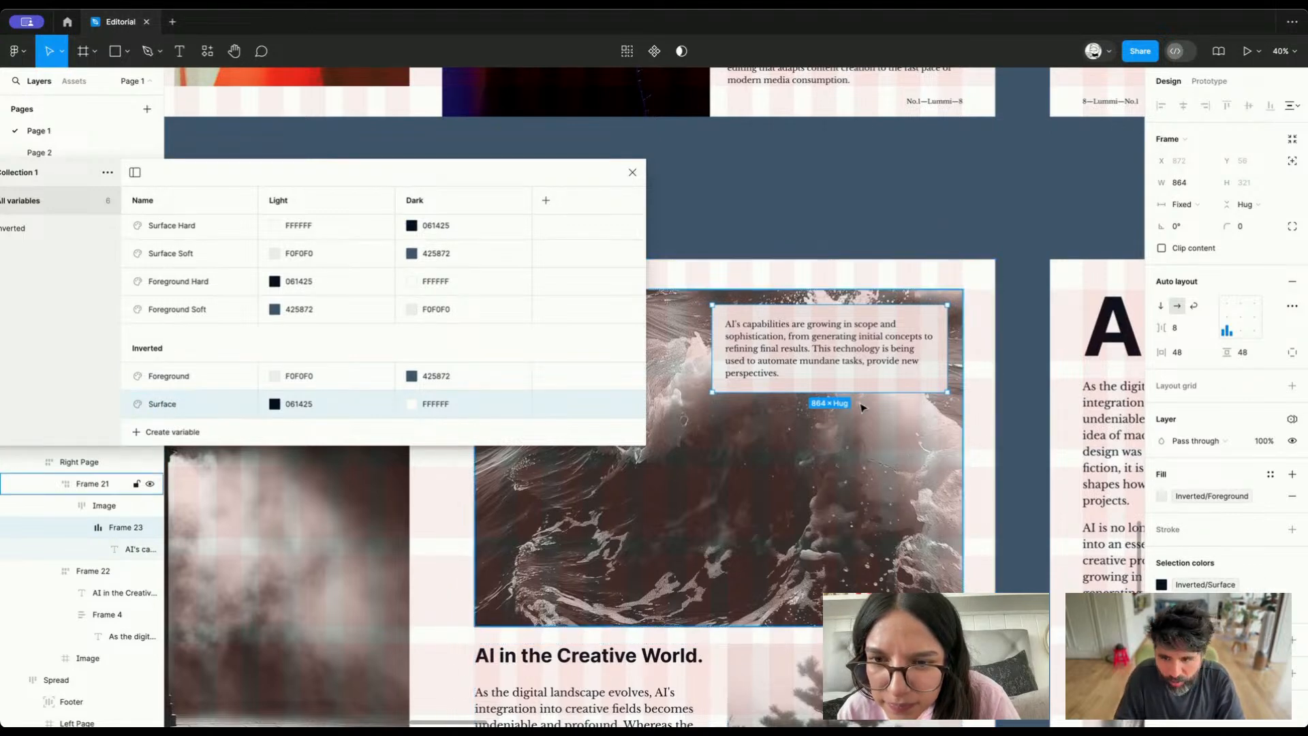
Set the color of the caption text over the wave image to Inverted/Foreground
left_click(1198, 586)
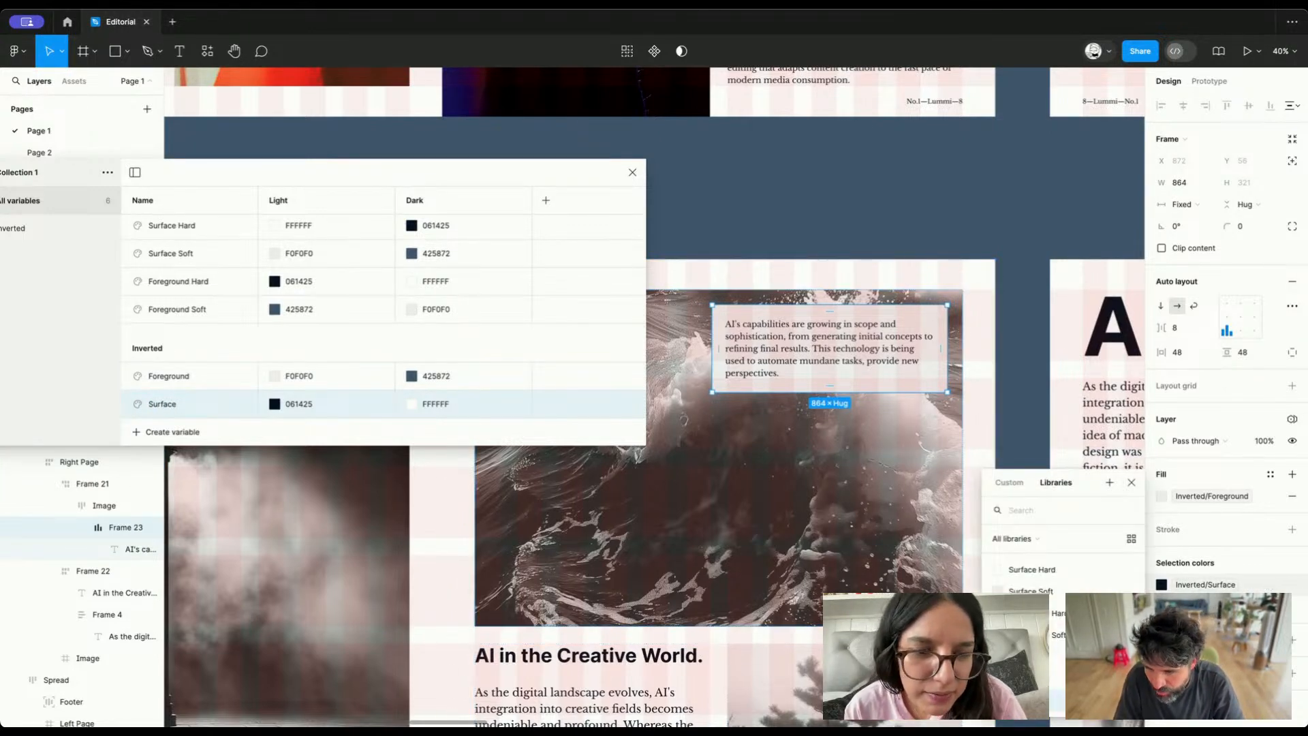
key("Escape")
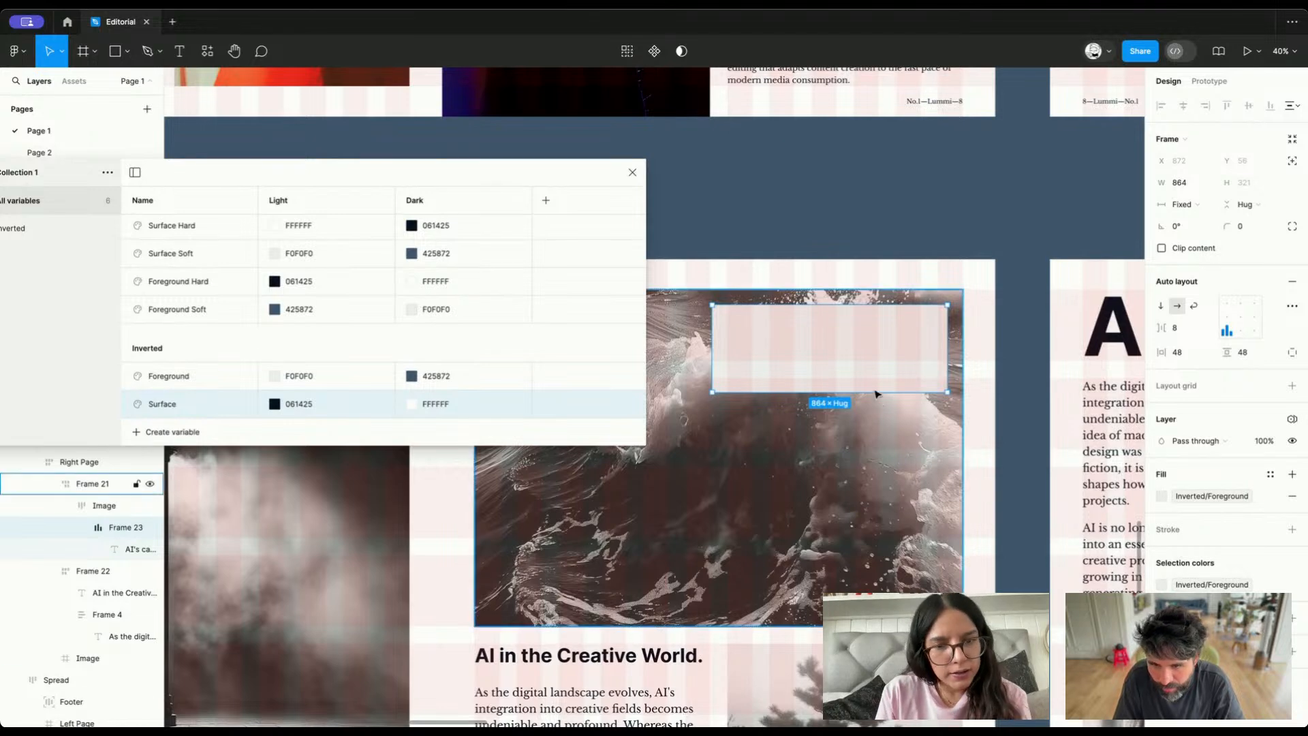
double_click(862, 336)
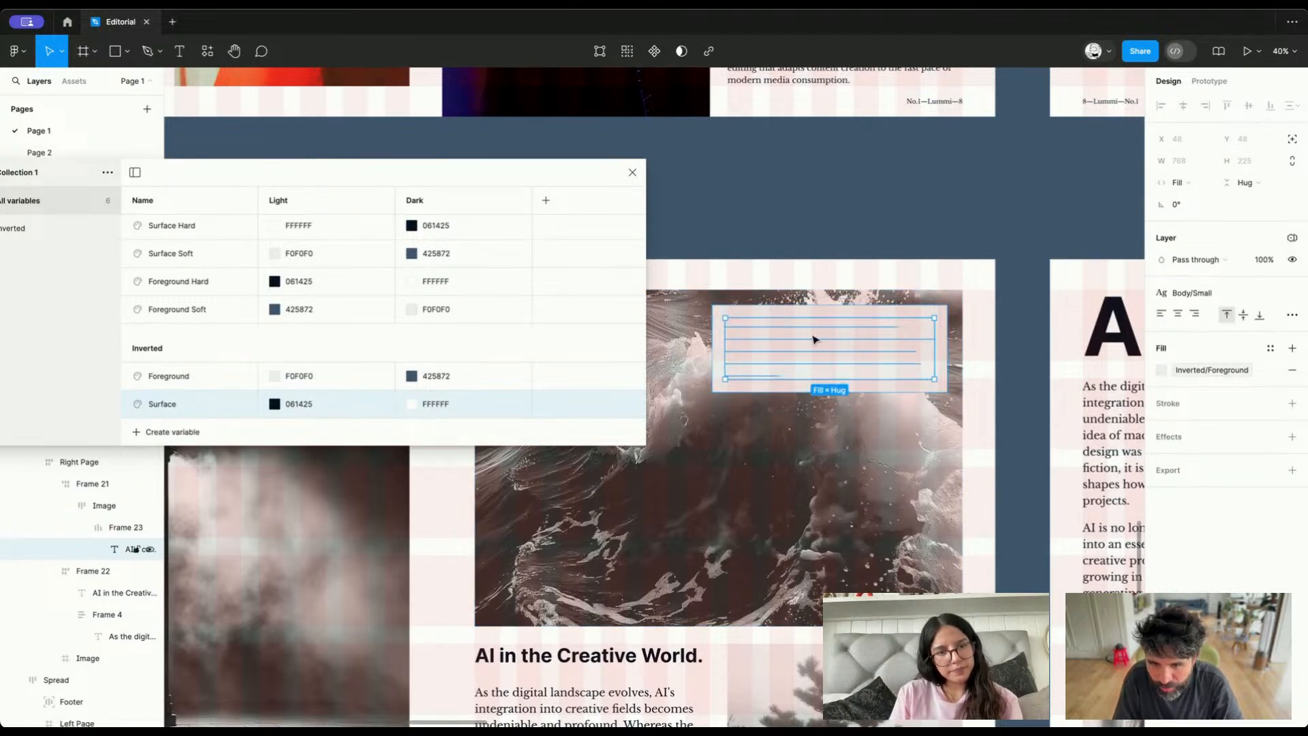
left_click(1212, 370)
left_click(1026, 590)
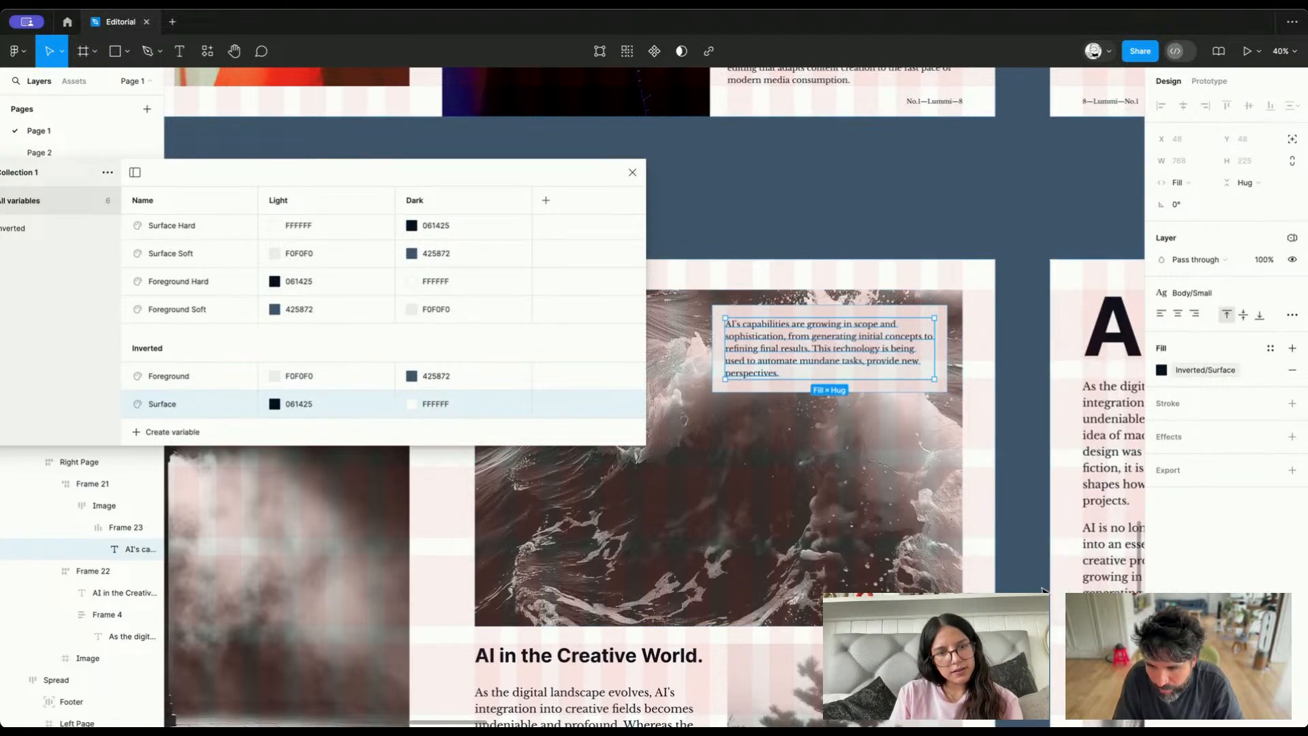
left_click(1195, 373)
left_click(1029, 569)
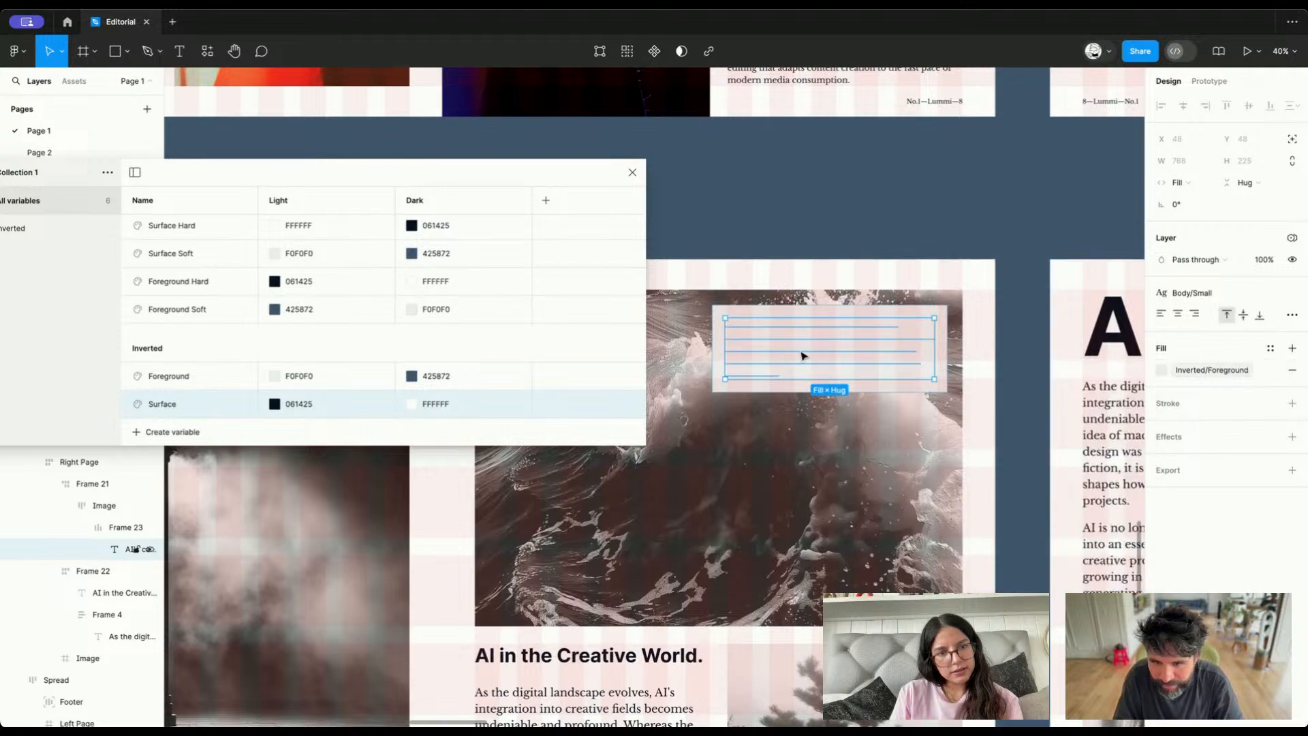
Set the fill of the caption box over the wave image to Inverted/Surface
left_click(770, 316)
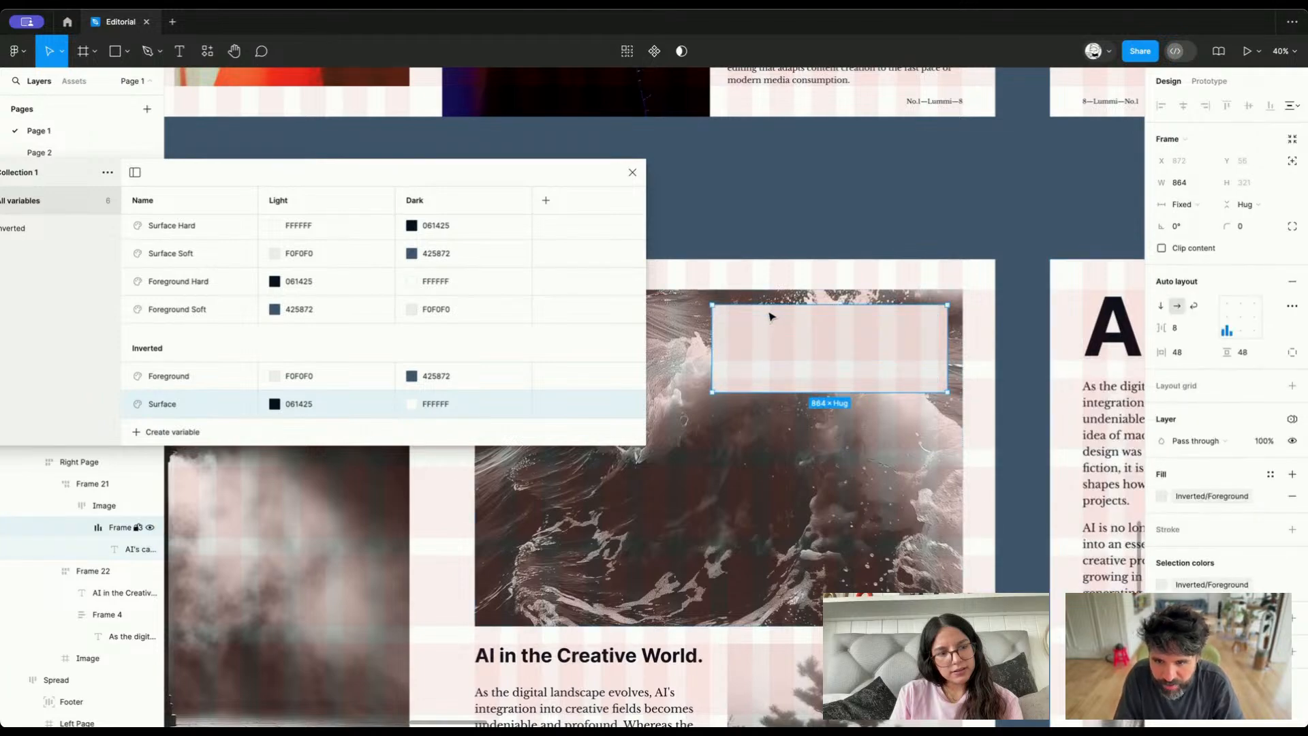
left_click(1194, 504)
left_click(1026, 699)
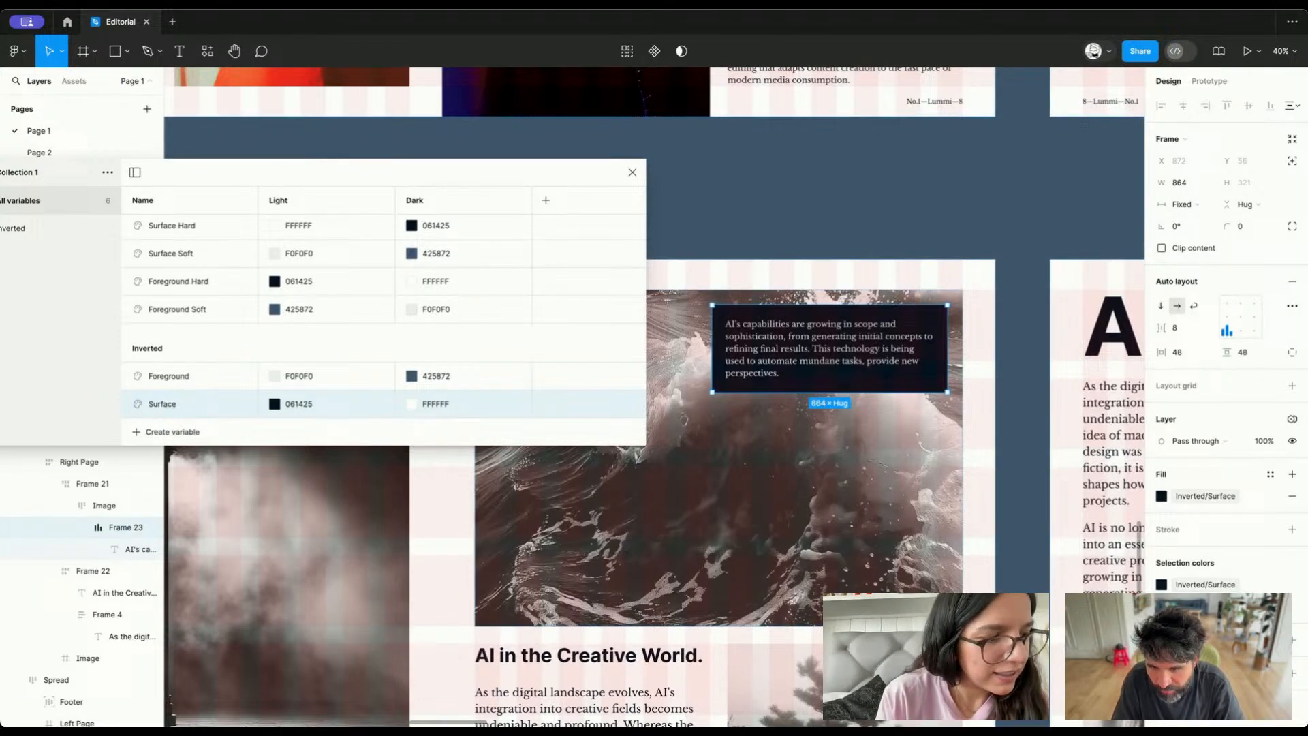
Close the local variables table to clear the view of Frame 1's spreads
left_click(870, 205)
scroll(871, 206, "down", 5)
scroll(873, 206, "right", 4)
scroll(873, 206, "right", 13)
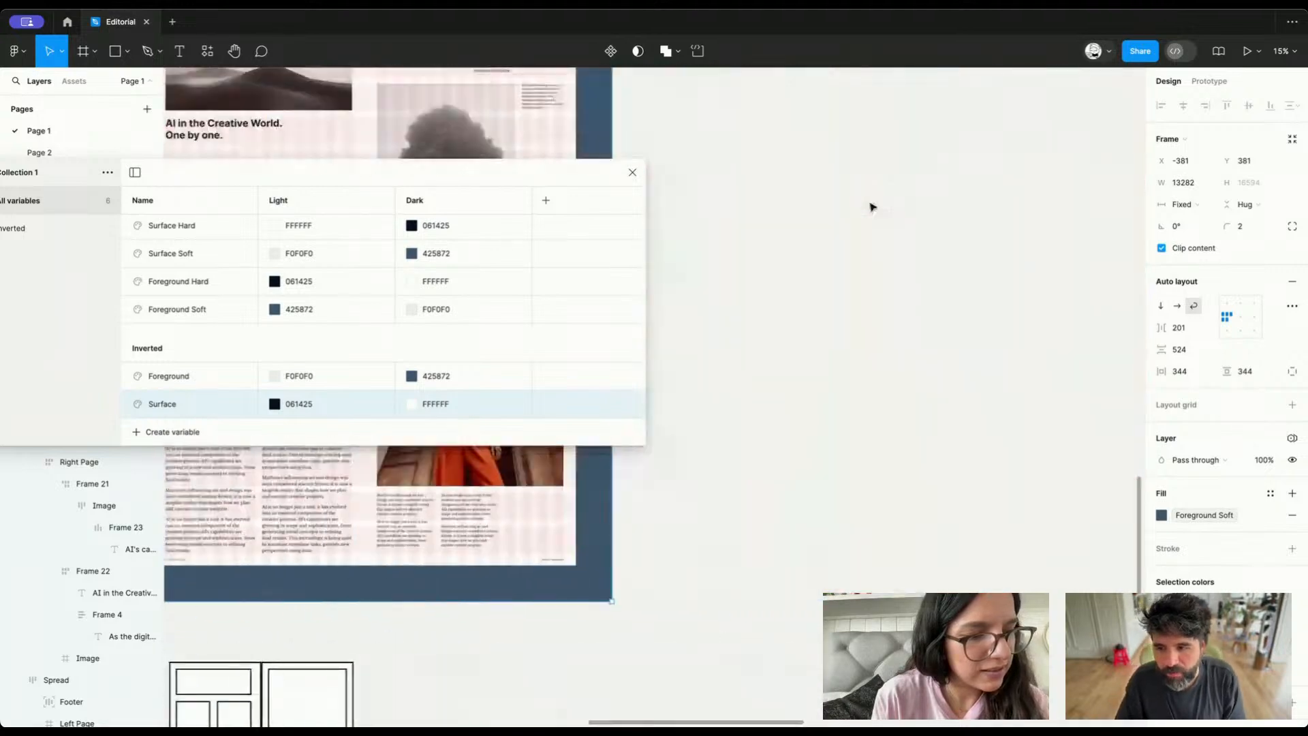
scroll(871, 207, "left", 8)
scroll(871, 207, "up", 6)
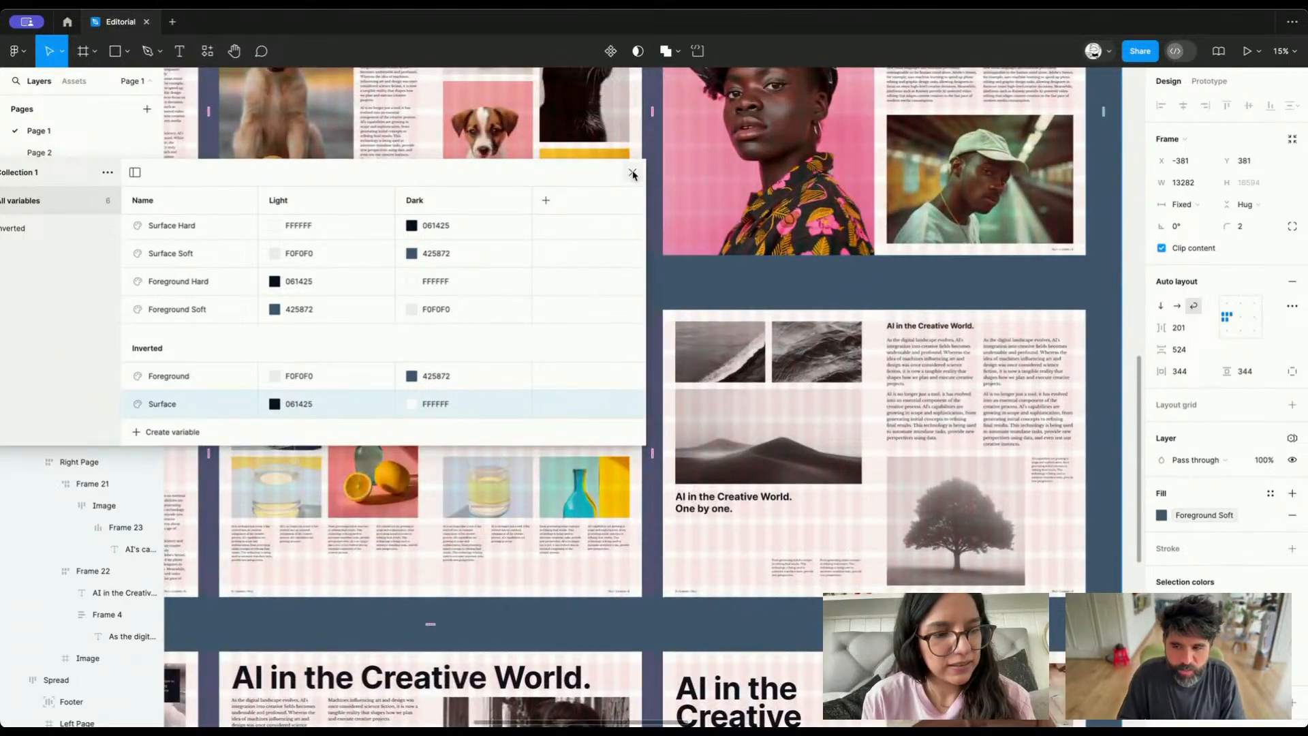
left_click(632, 173)
Delete Frame 2, the dark-mode copy of the spreads
scroll(852, 284, "down", 5)
scroll(852, 285, "up", 2)
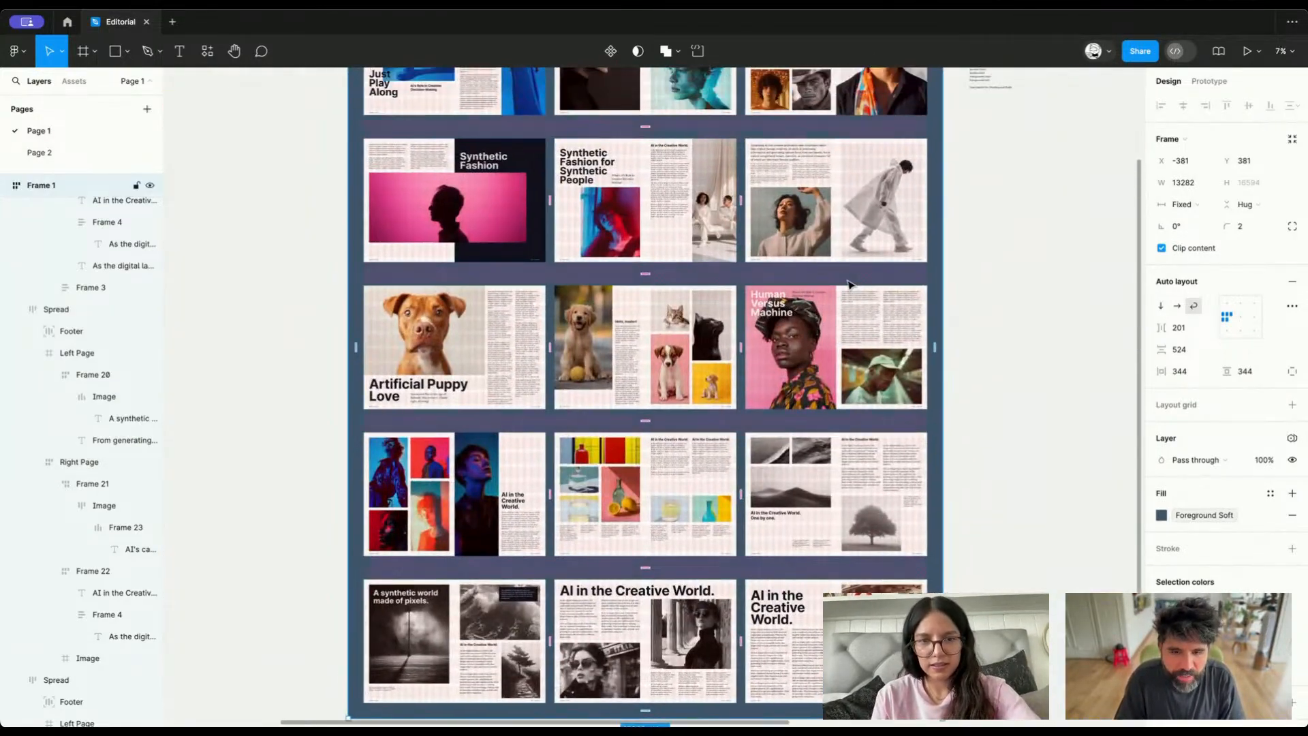
scroll(852, 285, "down", 4)
left_click(863, 239)
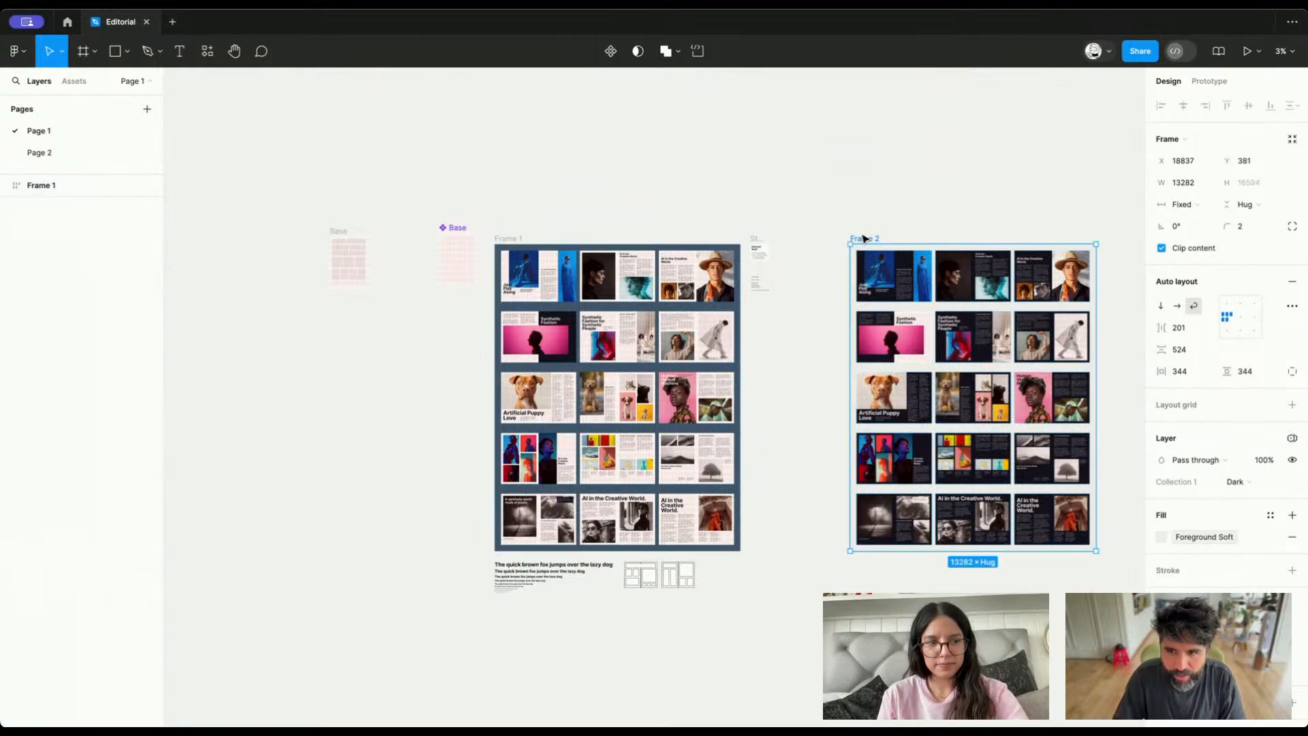
key("Delete")
Duplicate Frame 1's "A synthetic world made of pixels." spread and place the copy below the sample text lines, at about X -37, Y 20387
scroll(500, 463, "up", 5)
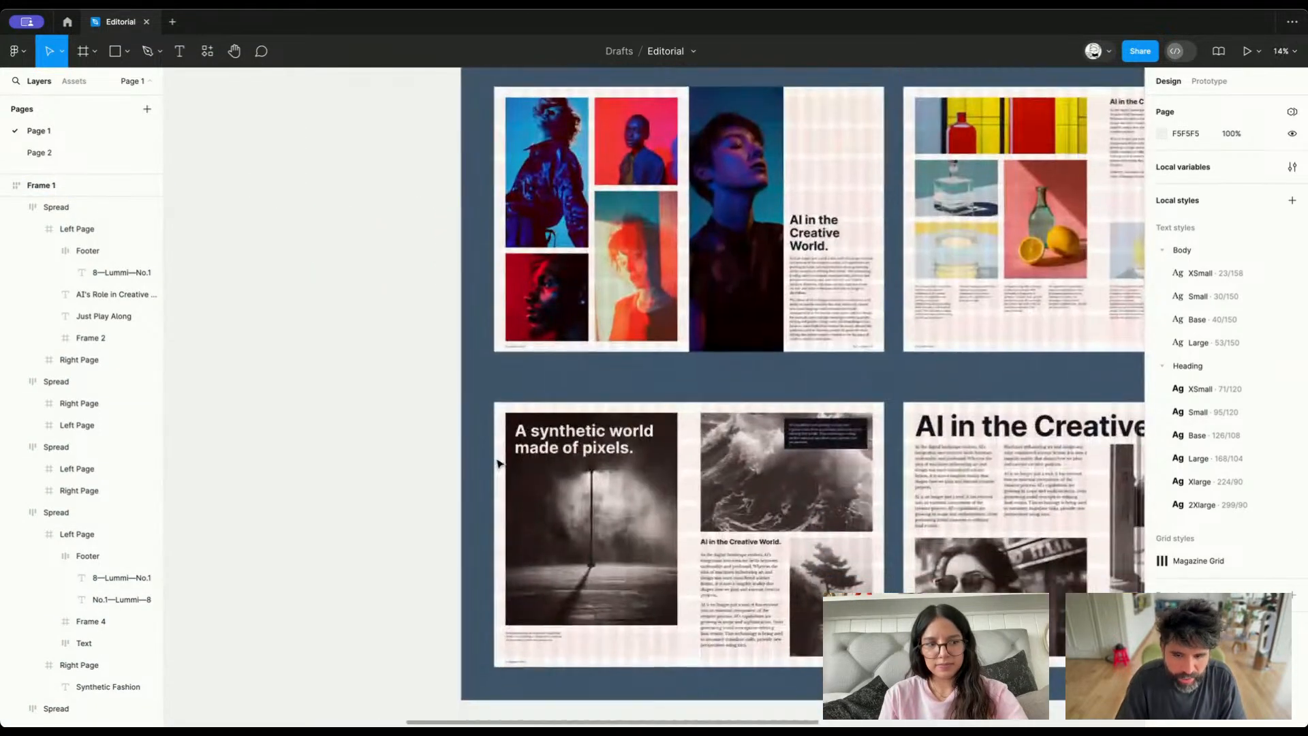
scroll(583, 346, "up", 3)
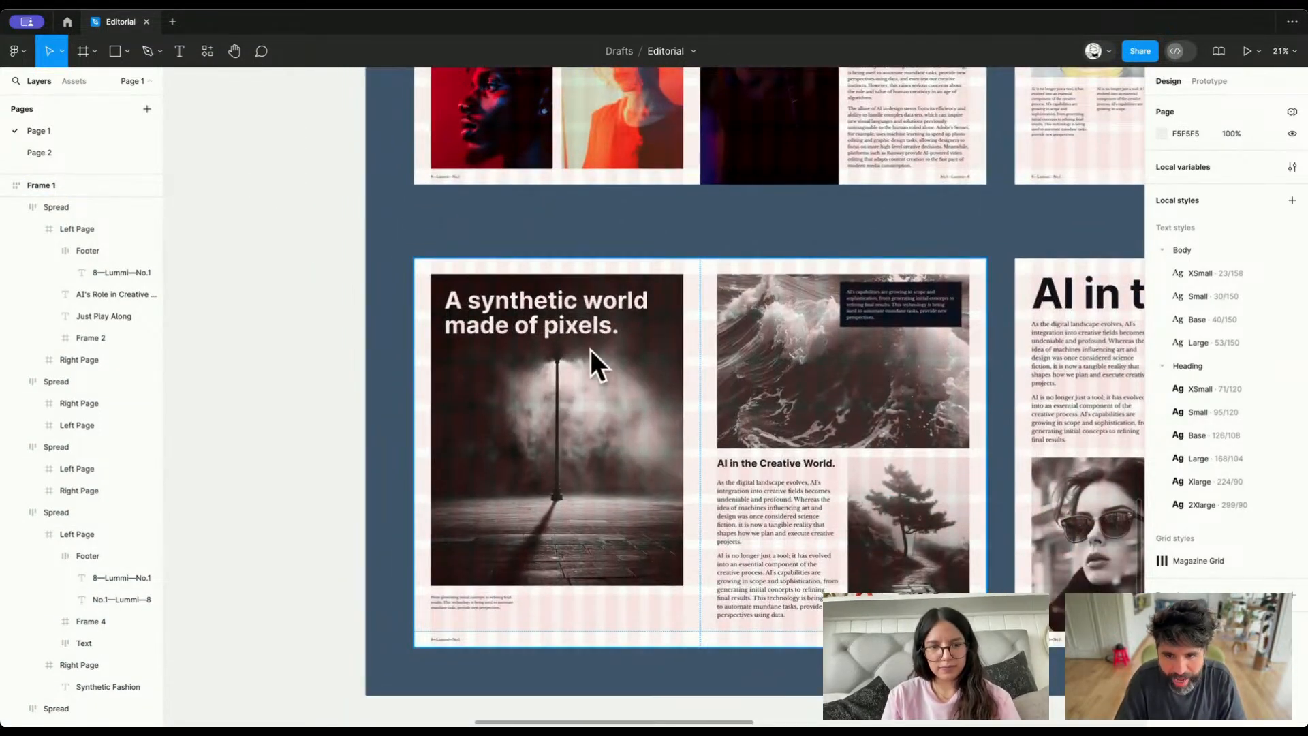
scroll(810, 247, "up", 5)
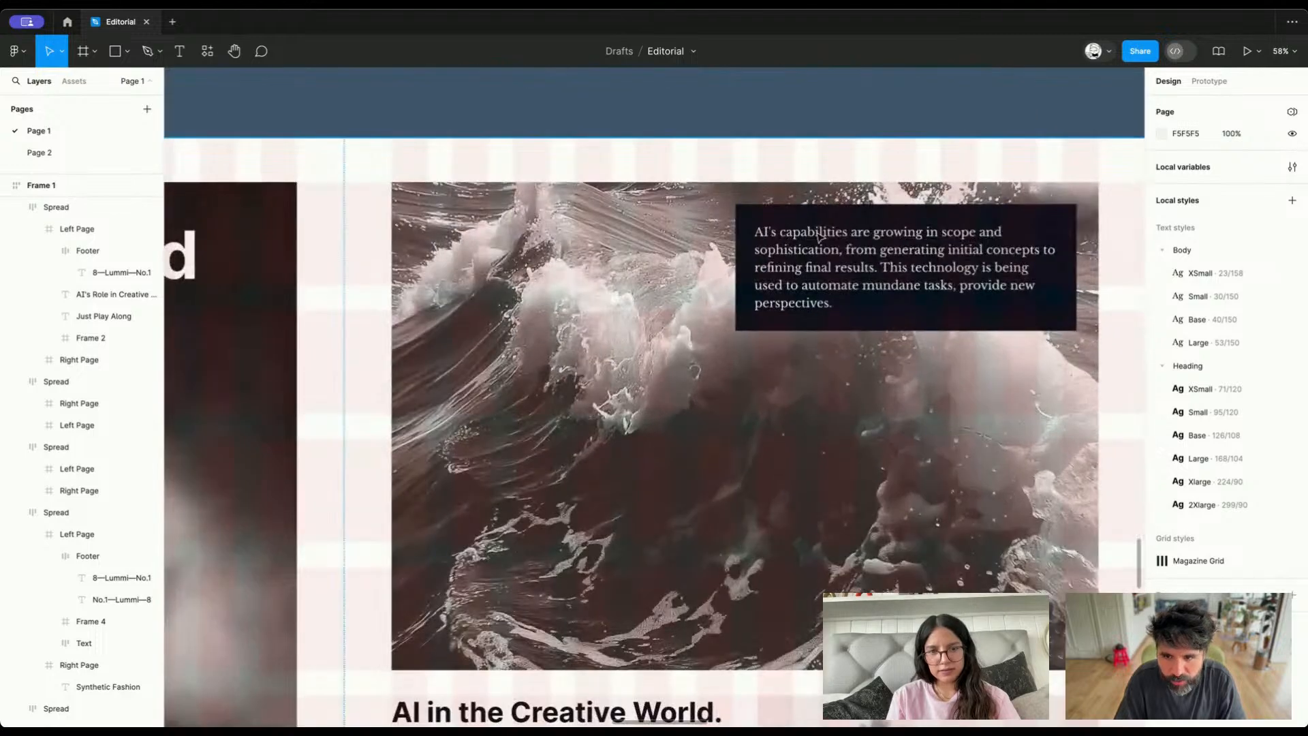
scroll(810, 246, "down", 5)
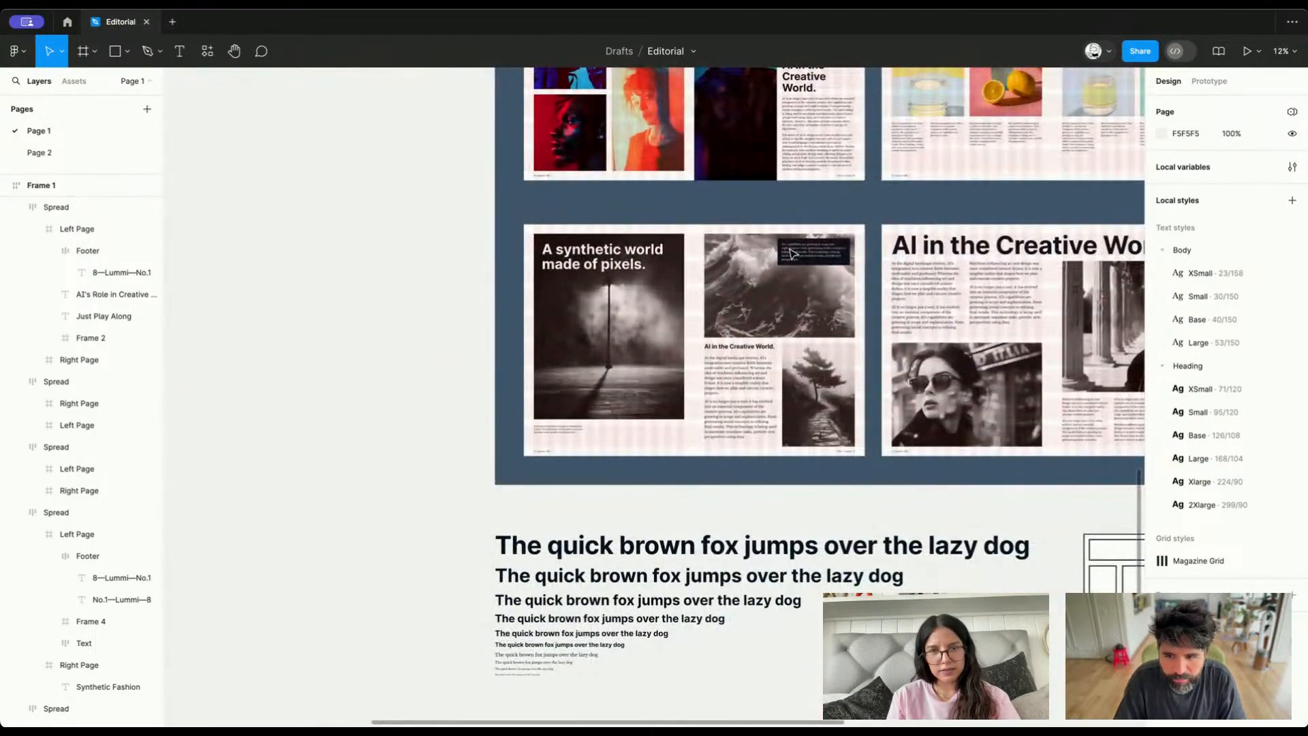
scroll(791, 252, "up", 4)
scroll(791, 252, "up", 1)
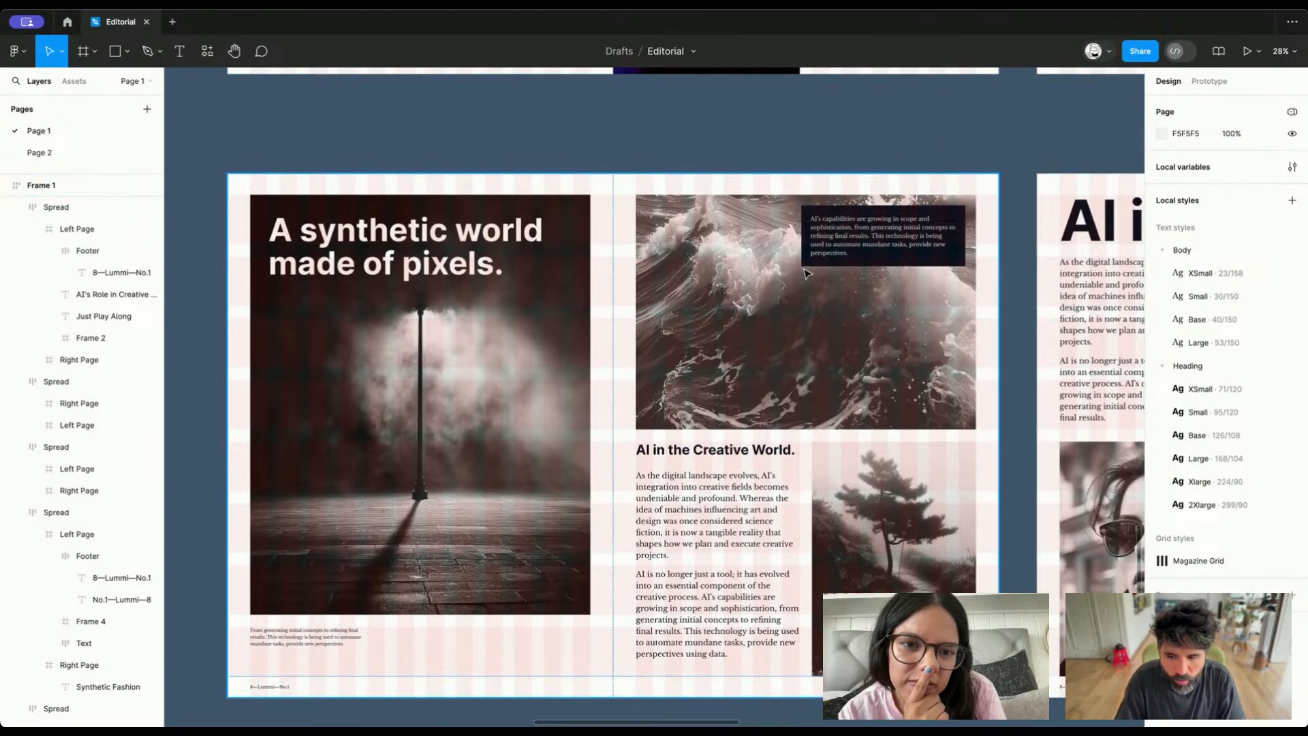
scroll(805, 273, "down", 5)
left_click(779, 321)
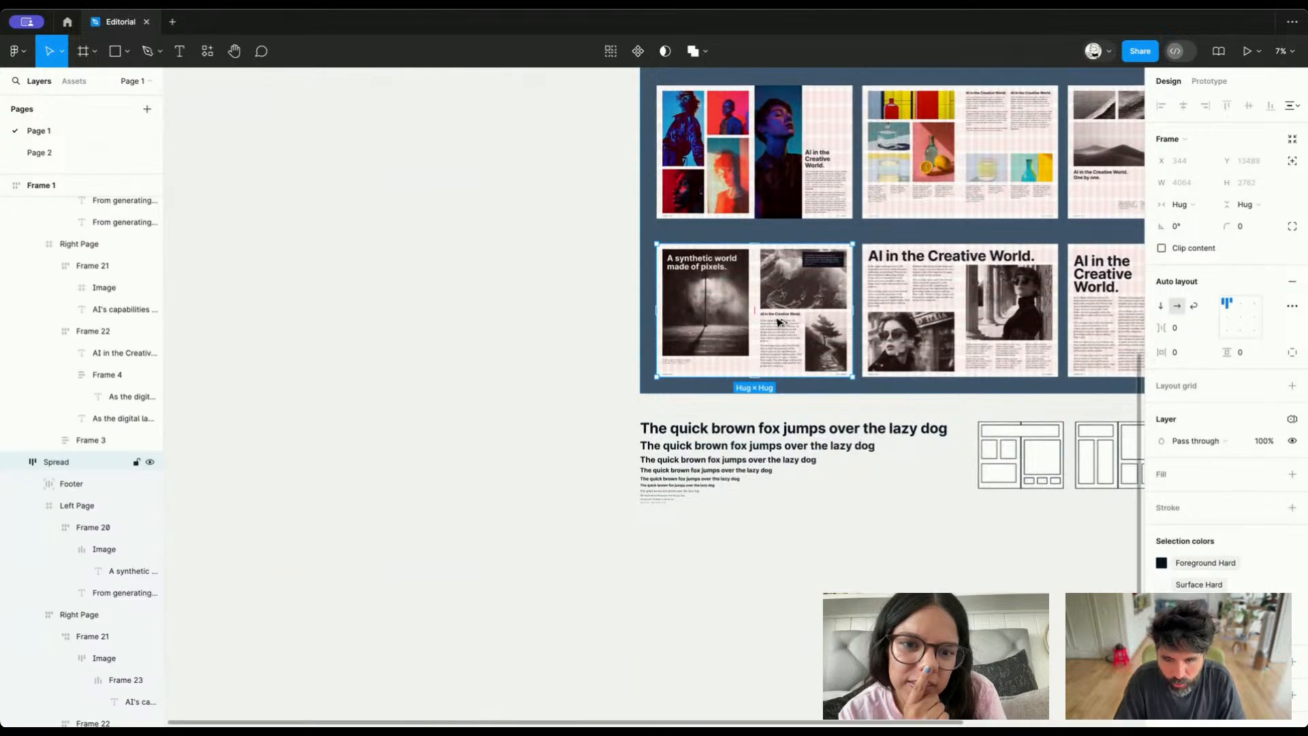
left_click_drag(781, 323, 781, 636)
Set the duplicated spread's Collection 1 variable mode to Dark and check its caption box
scroll(778, 592, "up", 4)
scroll(780, 588, "down", 3)
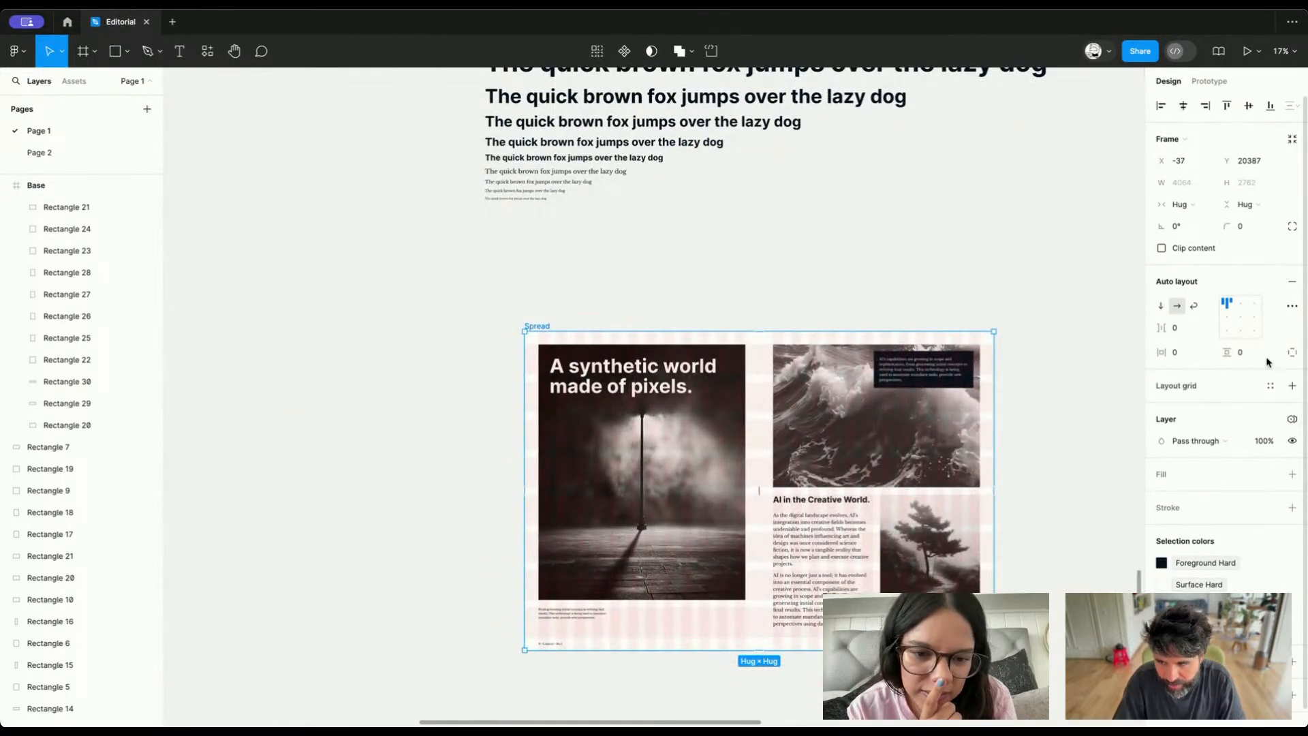
left_click(1290, 420)
mouse_move(1203, 470)
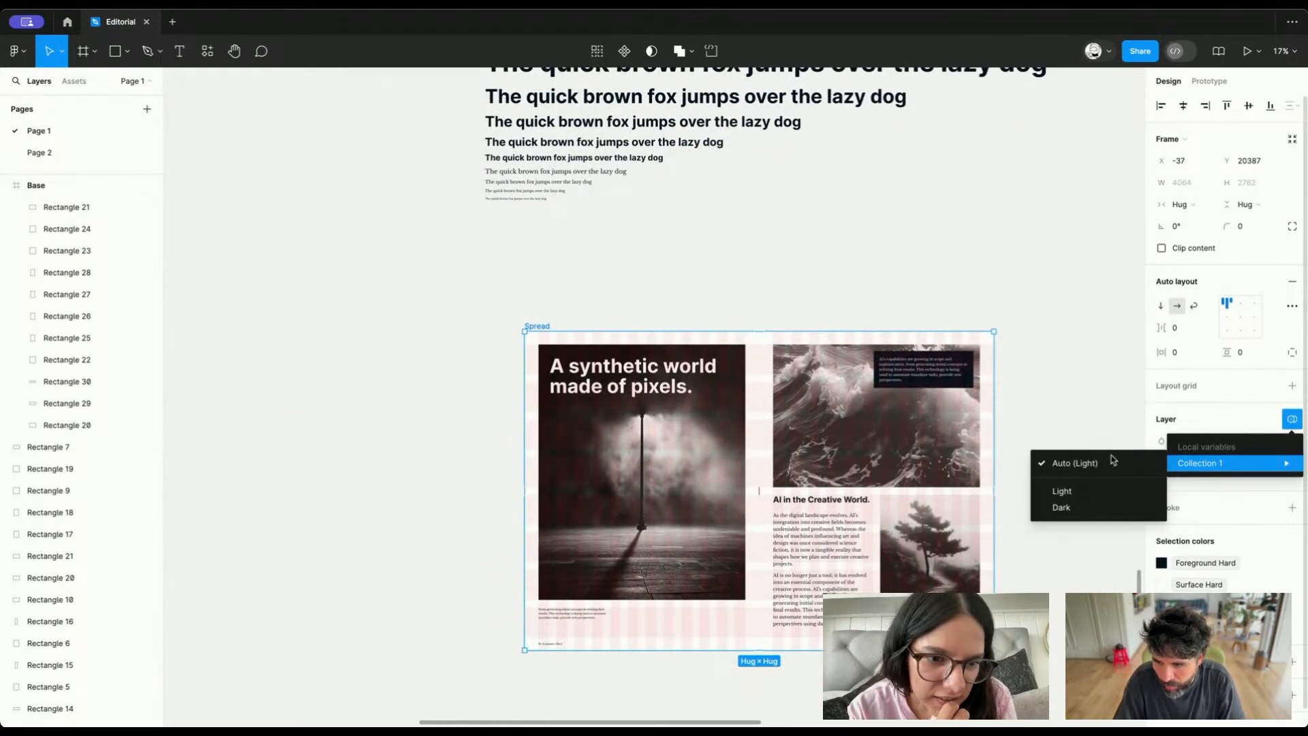
left_click(1062, 508)
scroll(940, 420, "up", 5)
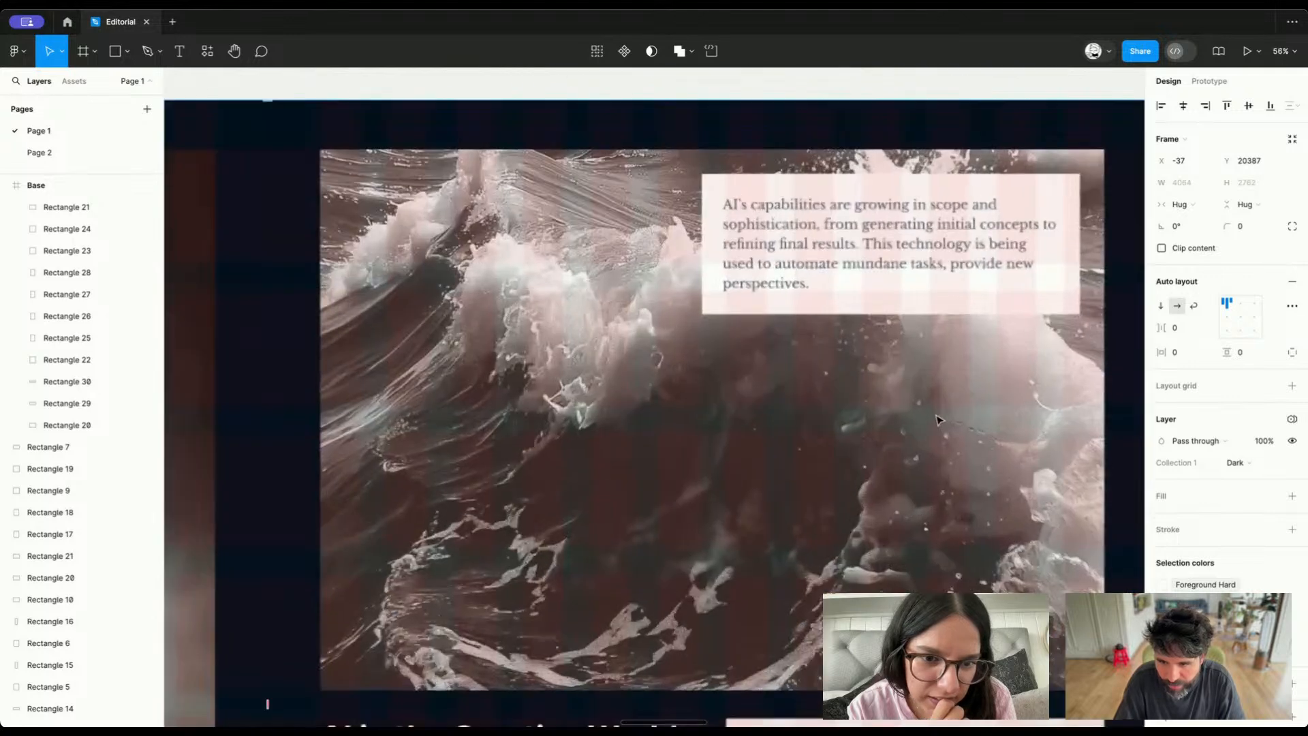
scroll(893, 300, "down", 5)
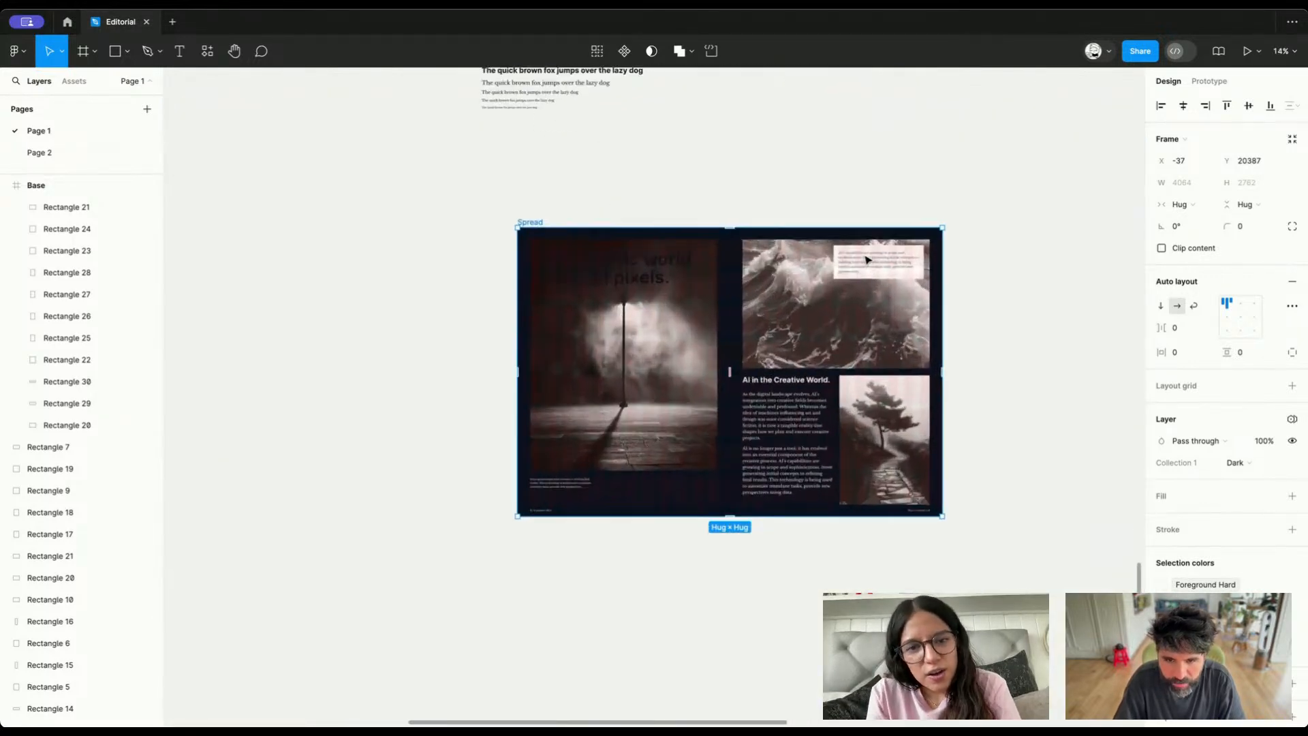
In Frame 1, change the fill of the "A synthetic world made of pixels." heading from Surface Hard to Inverted/Foreground
scroll(868, 260, "up", 2)
left_click(553, 287)
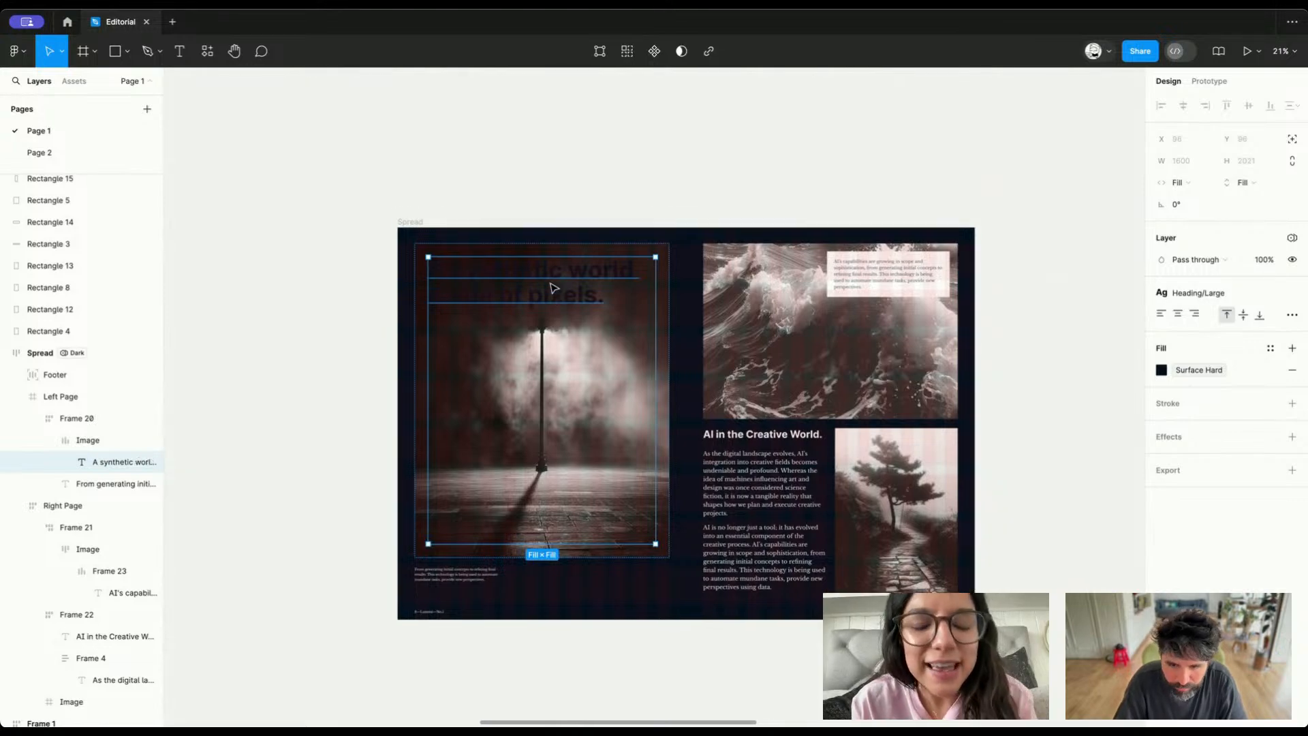
scroll(553, 288, "down", 3)
scroll(553, 286, "up", 5)
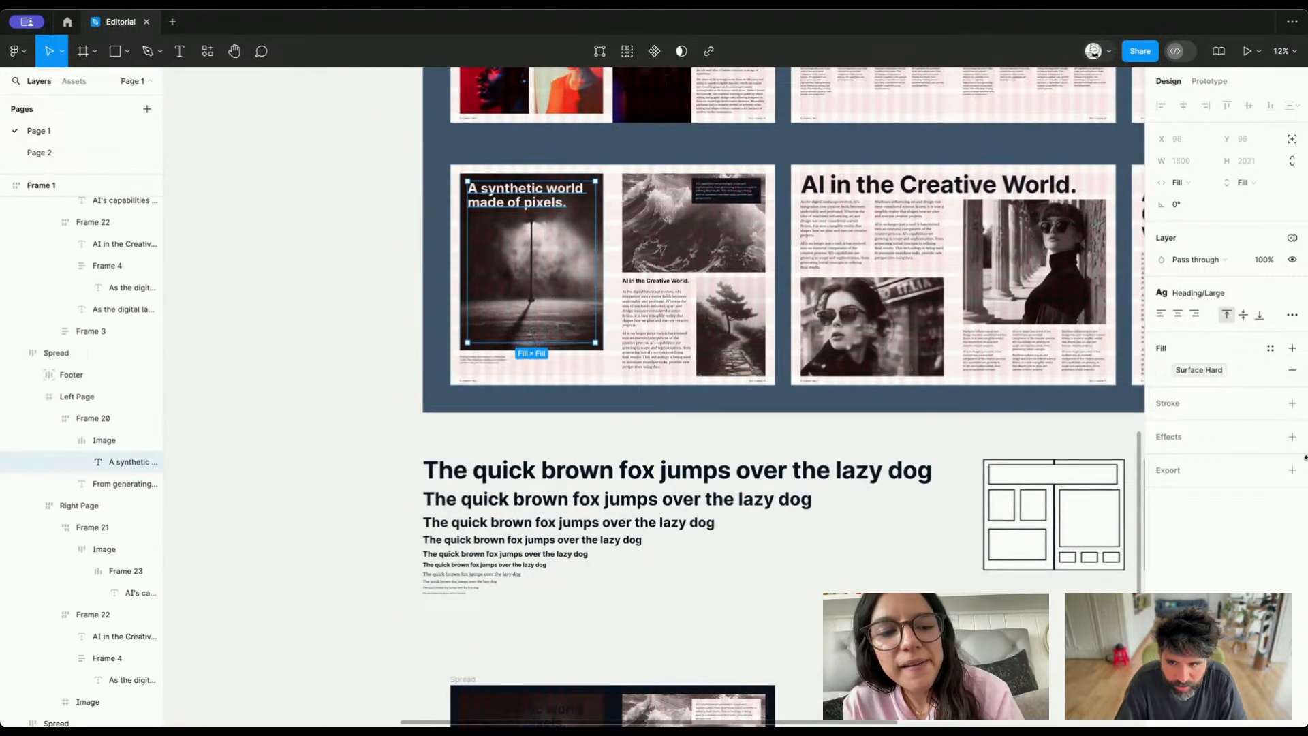
left_click(1199, 370)
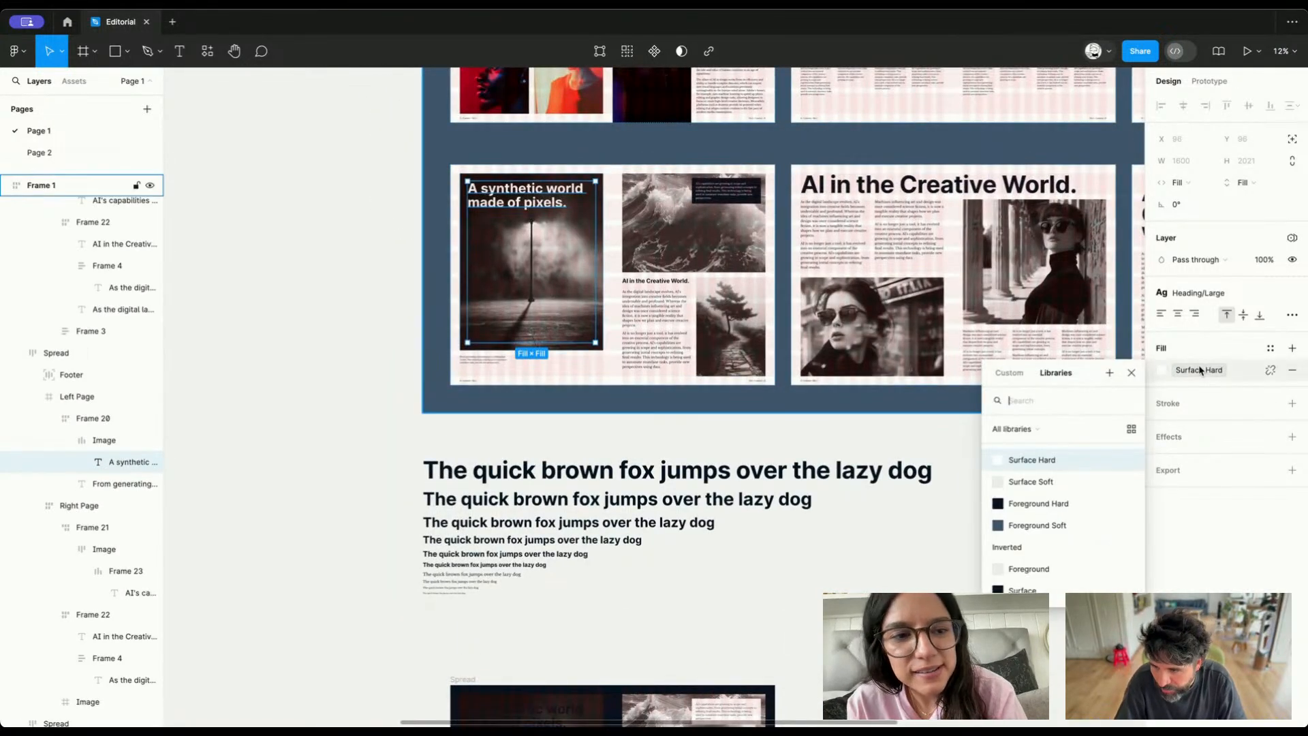
left_click(1061, 574)
Change the fill of the "Human Versus Machine" heading from Surface Hard to Inverted/Foreground
scroll(800, 560, "up", 15)
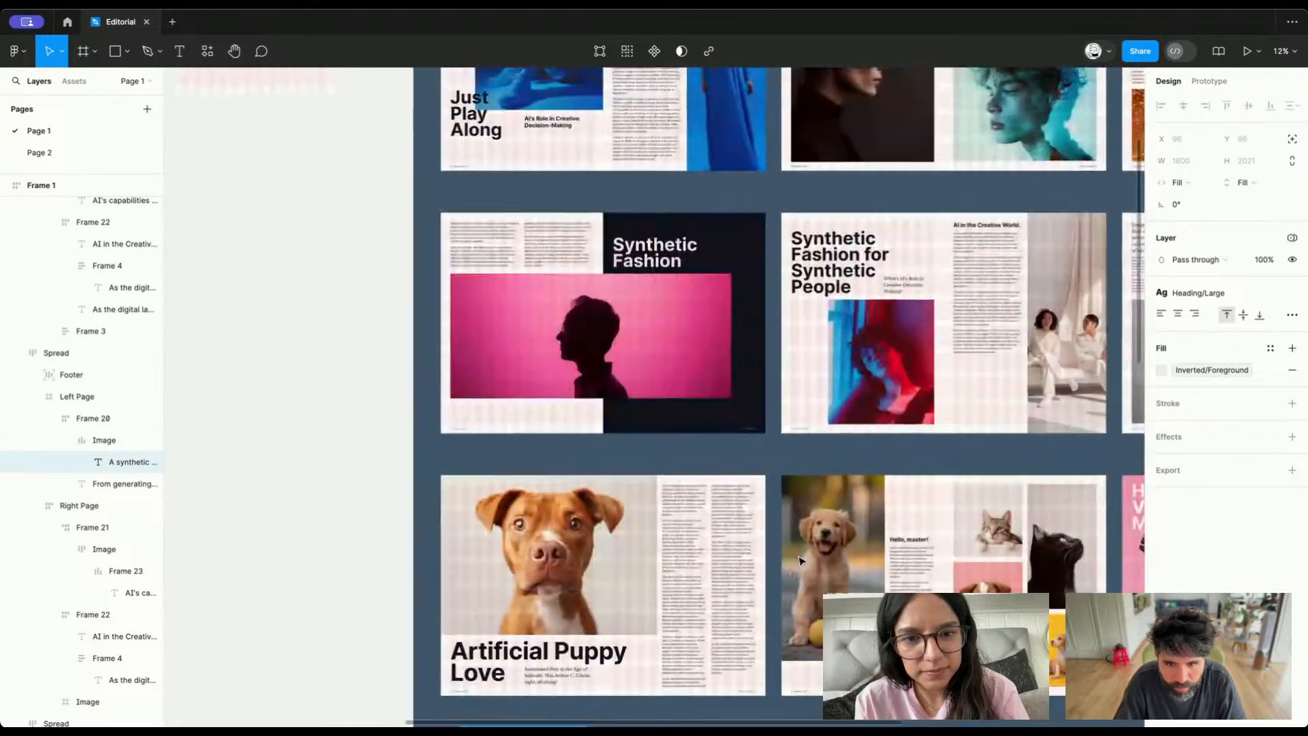
scroll(802, 546, "right", 10)
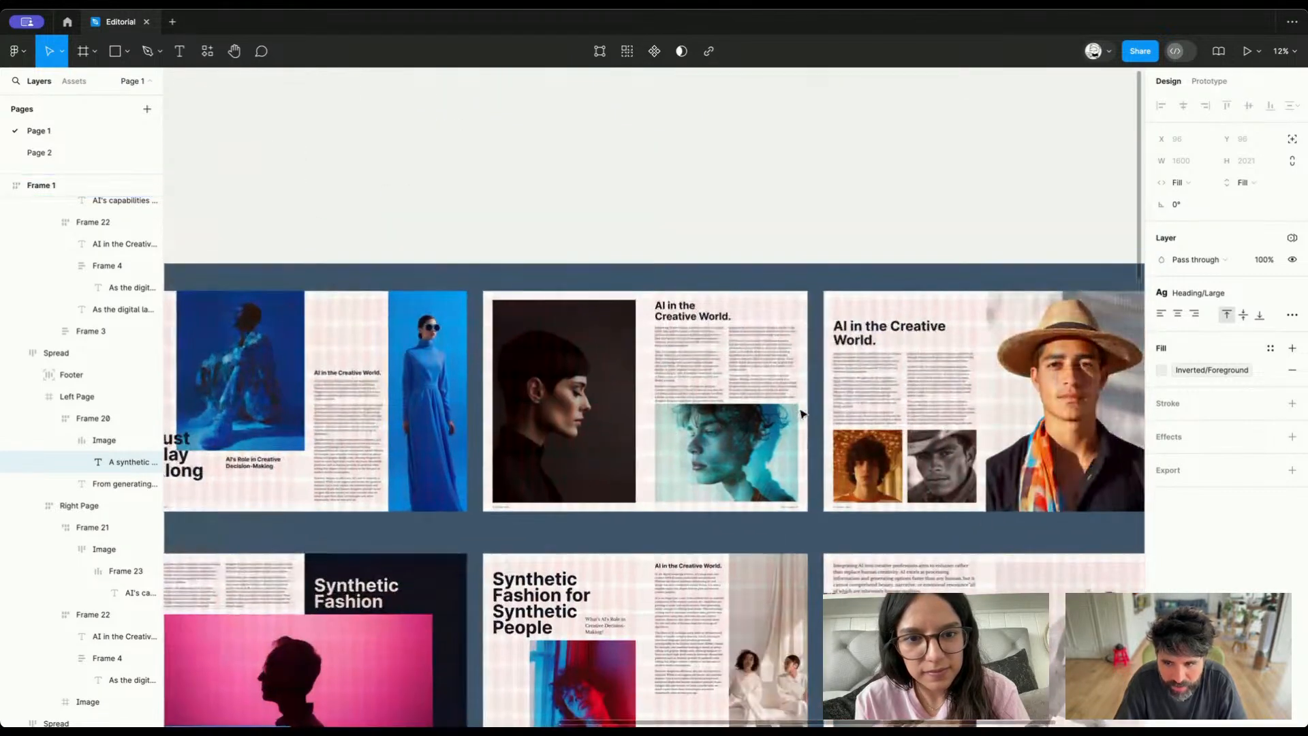
scroll(803, 413, "down", 8)
left_click(744, 369)
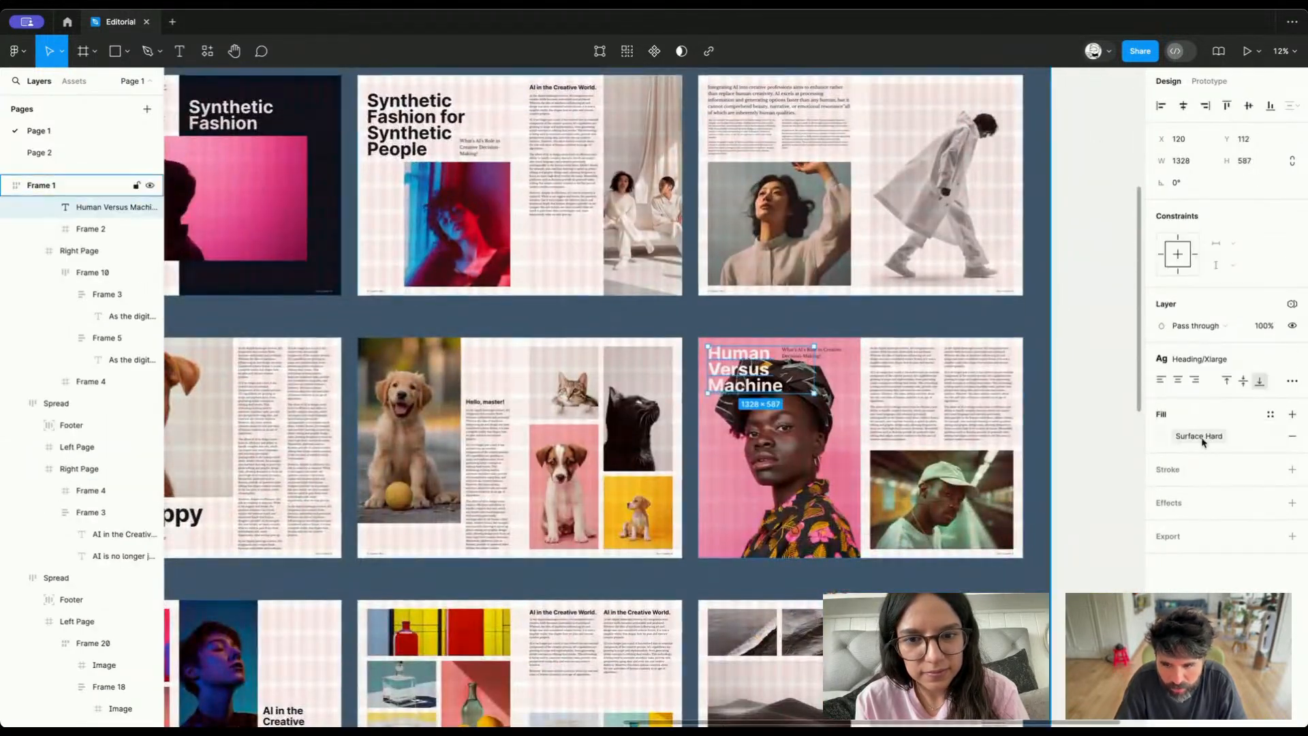
left_click(1193, 434)
left_click(1057, 642)
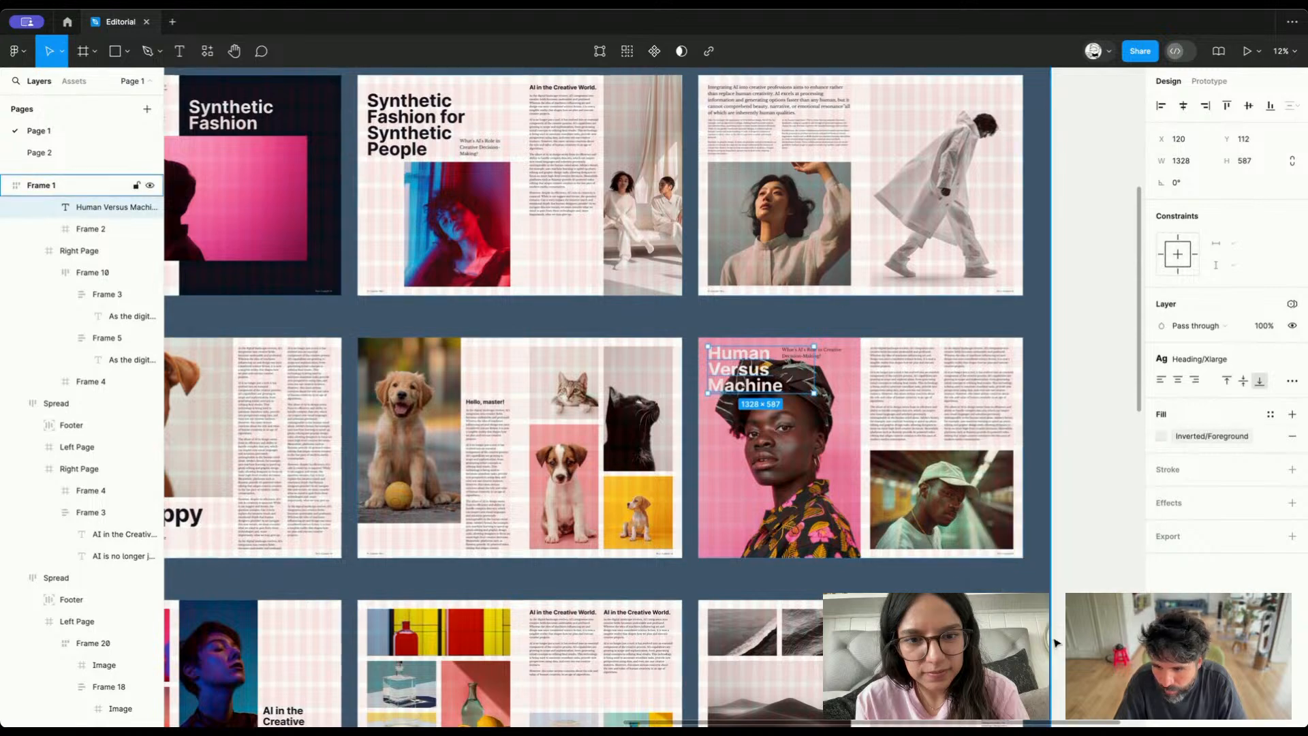
Delete the dark-mode duplicate spread placed below the sample text lines
scroll(826, 502, "down", 5)
scroll(825, 503, "down", 4)
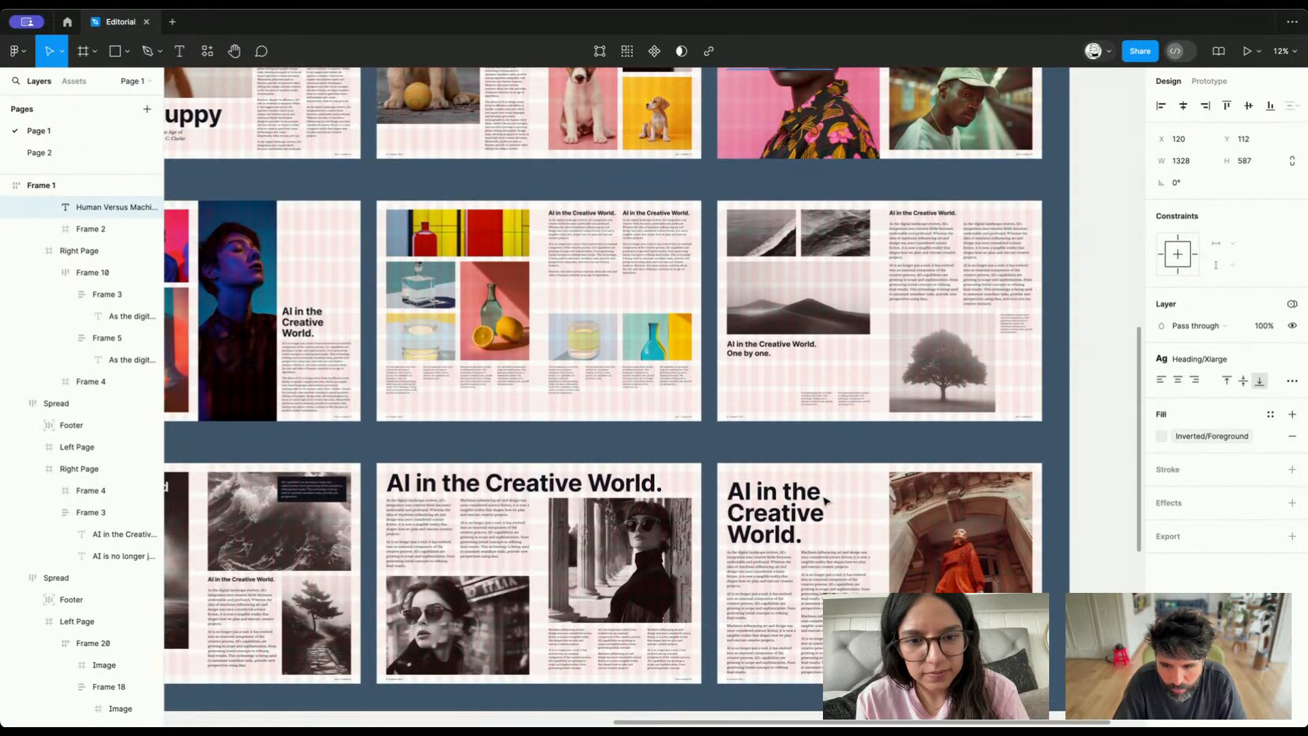
scroll(826, 502, "down", 10)
scroll(826, 502, "left", 8)
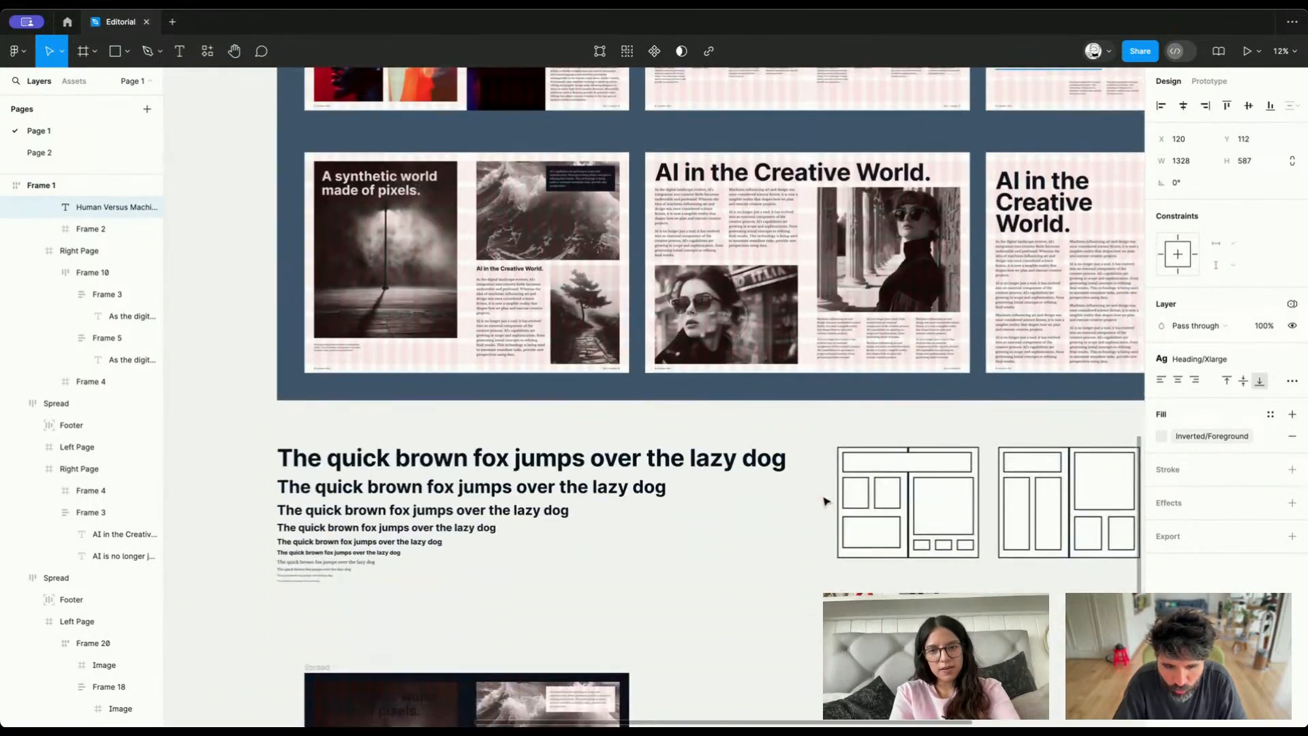
scroll(826, 502, "down", 2)
scroll(826, 502, "left", 1)
left_click(695, 530)
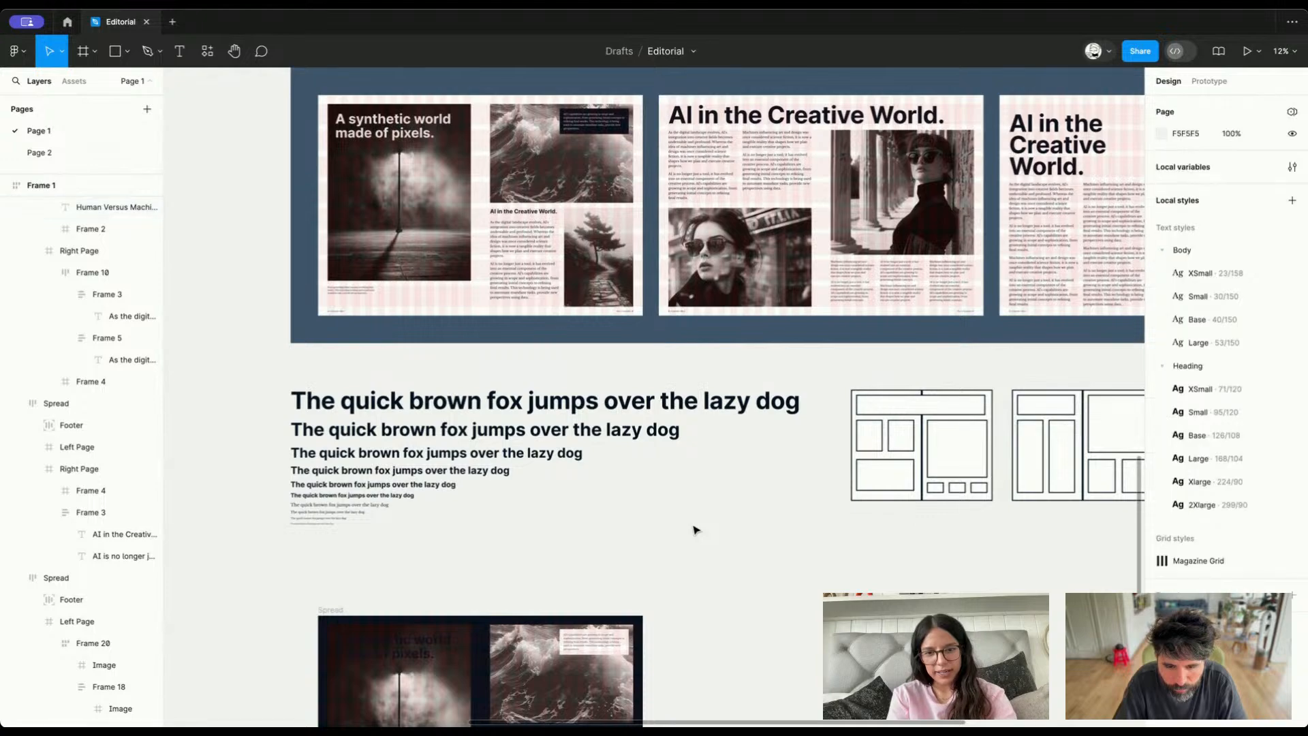
scroll(695, 529, "down", 4)
left_click(593, 592)
left_click(501, 572)
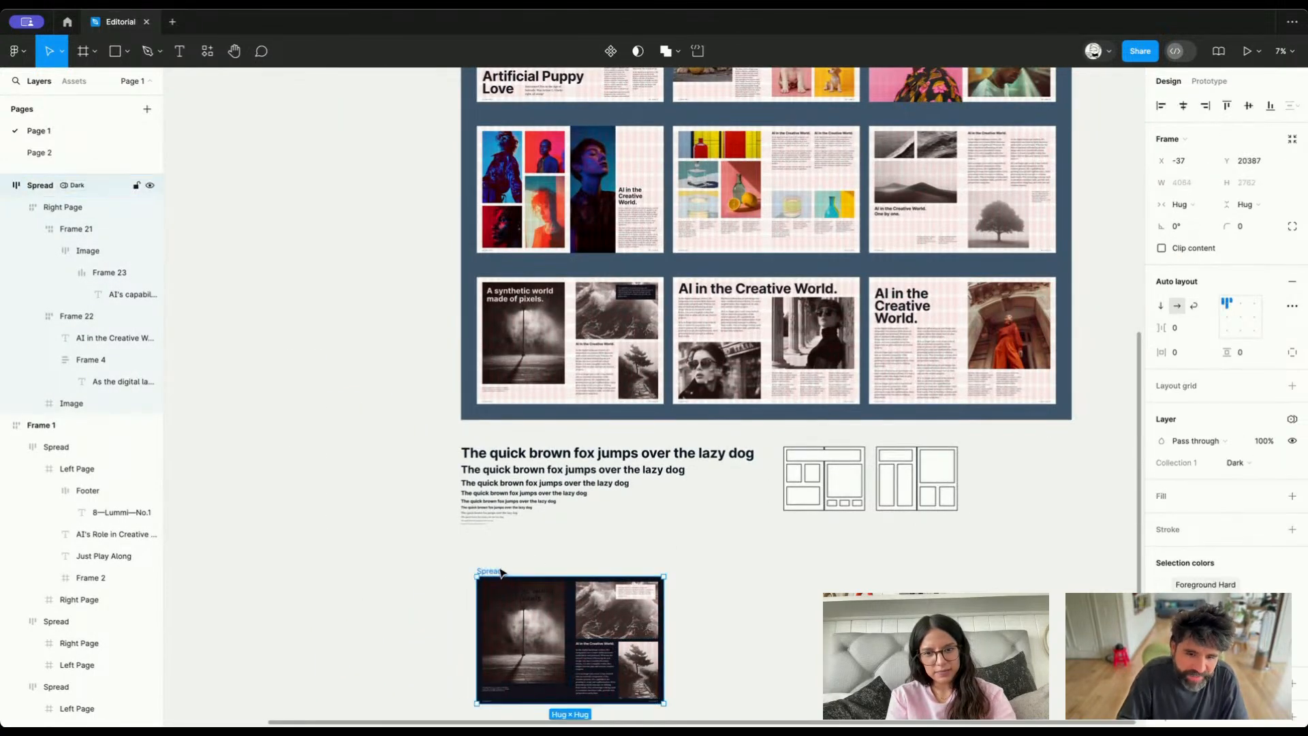
key("Delete")
Examine the "A synthetic world made of pixels." heading over its image and the fill variable applied to it
scroll(548, 223, "up", 5)
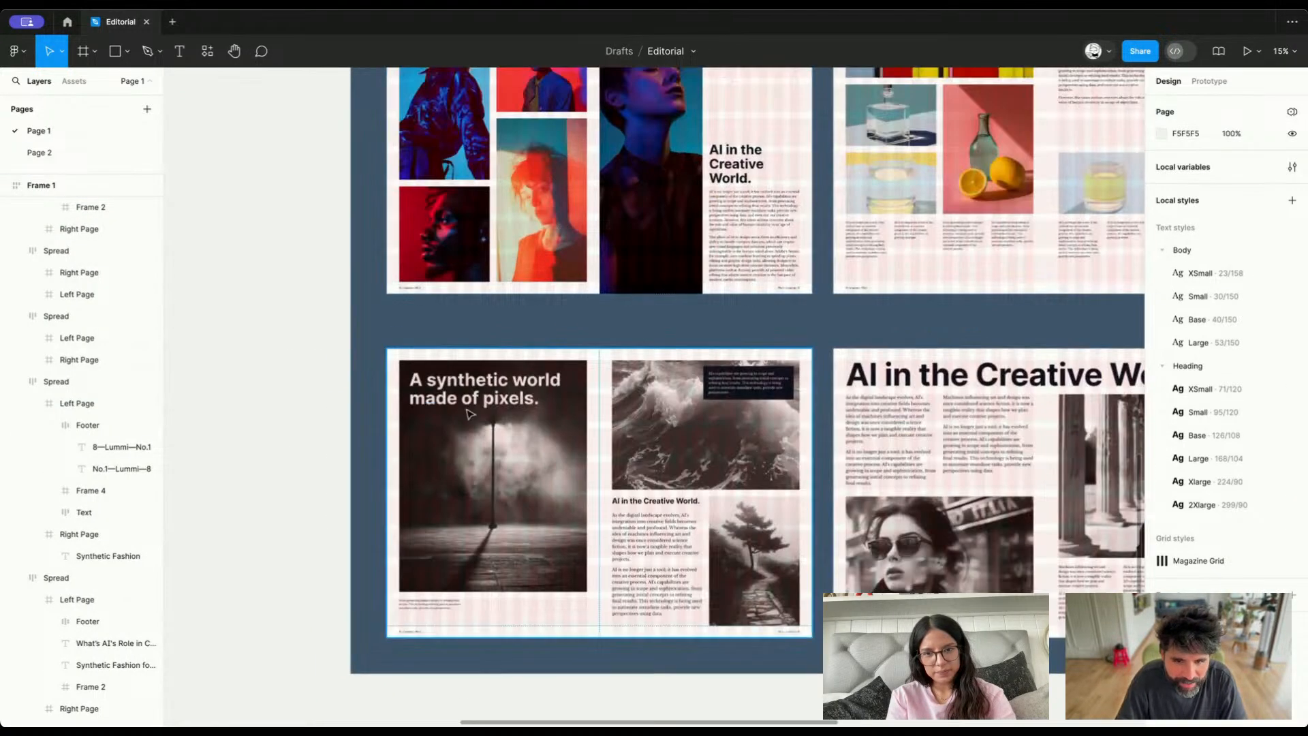
left_click(470, 413, "super")
scroll(471, 413, "up", 5)
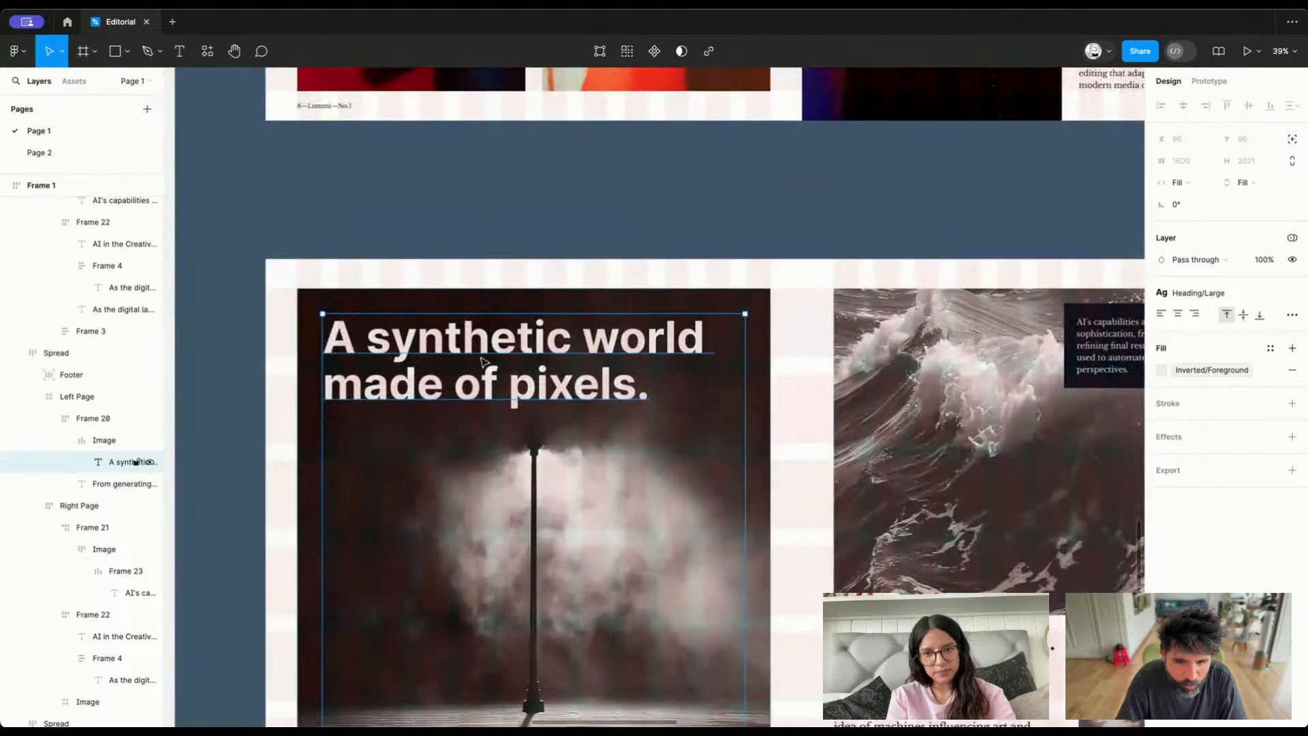
scroll(461, 379, "down", 5)
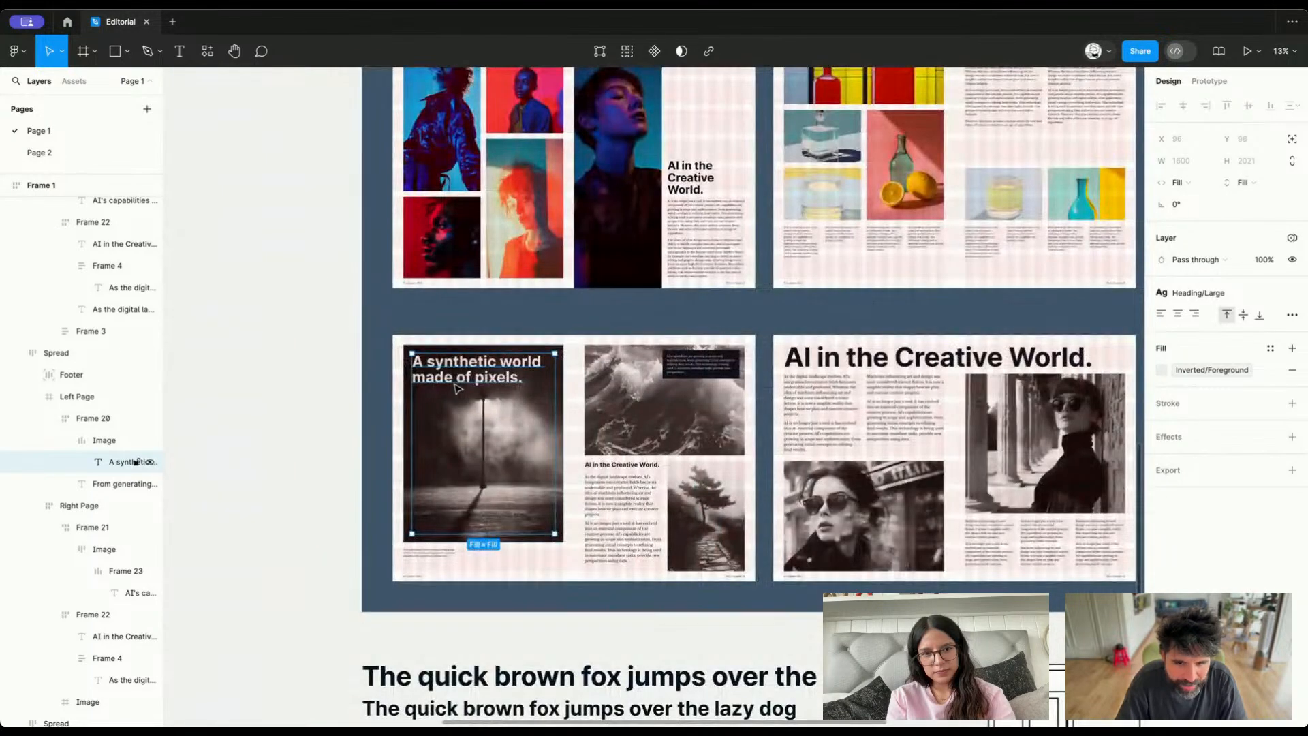
scroll(459, 388, "up", 3)
scroll(382, 356, "down", 5)
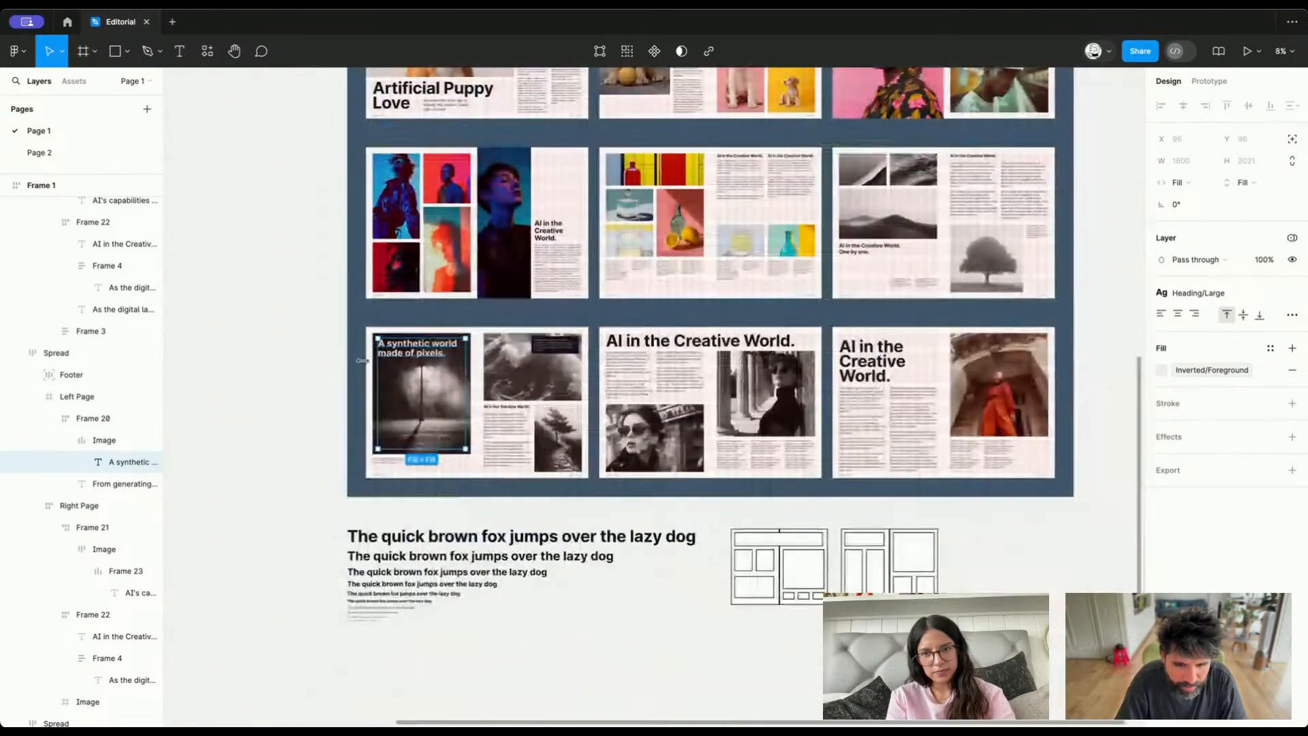
left_click(321, 394)
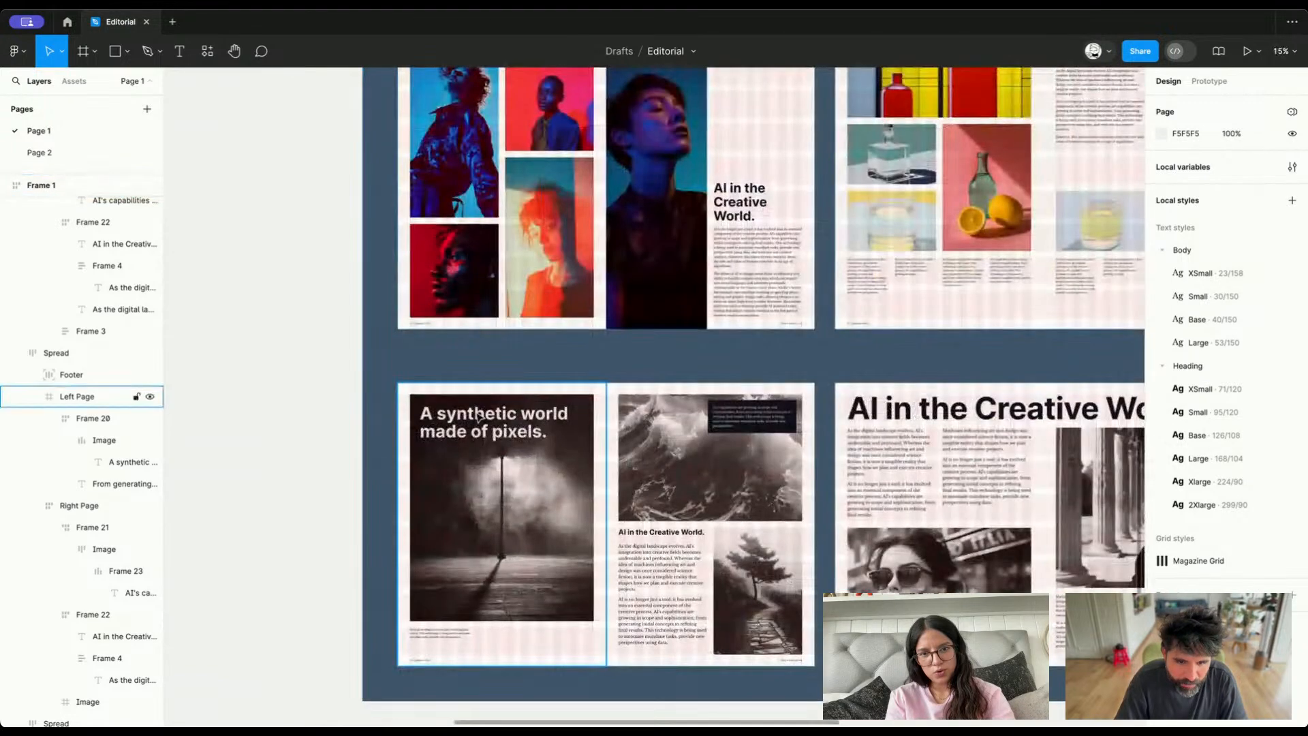
left_click(136, 462)
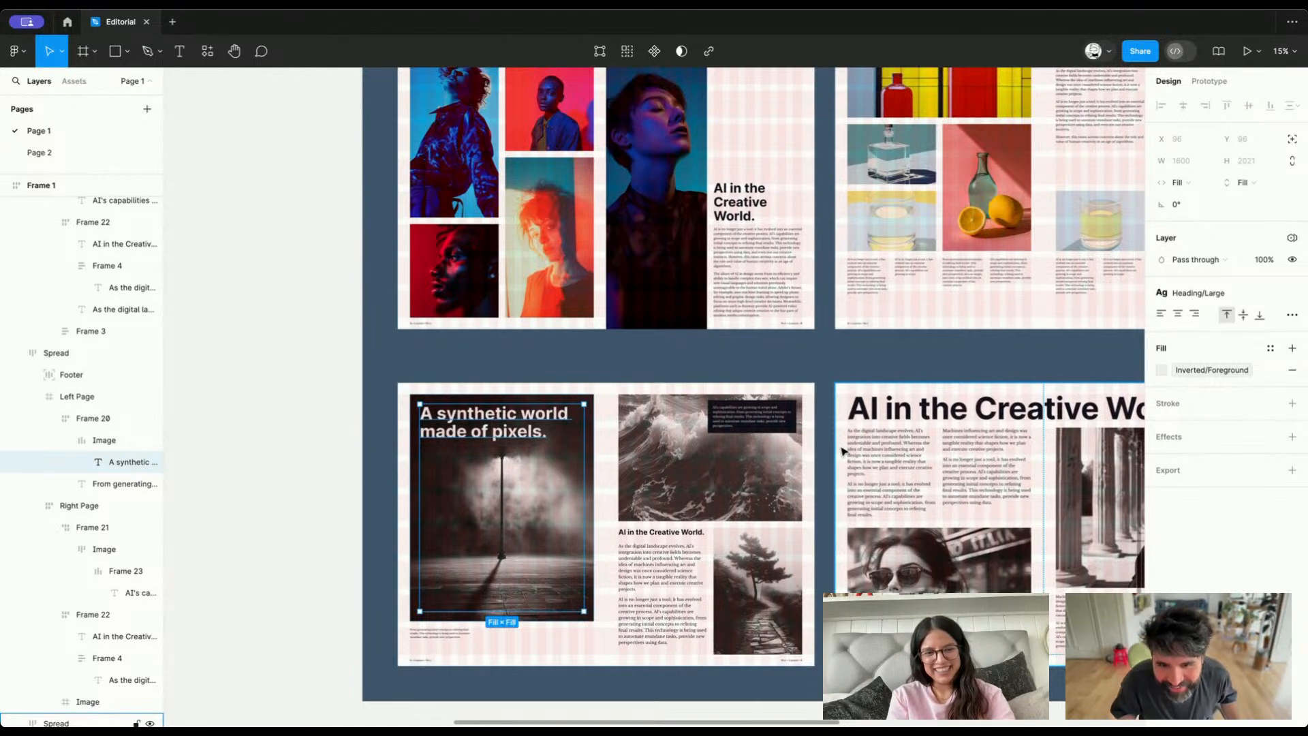
left_click(303, 346)
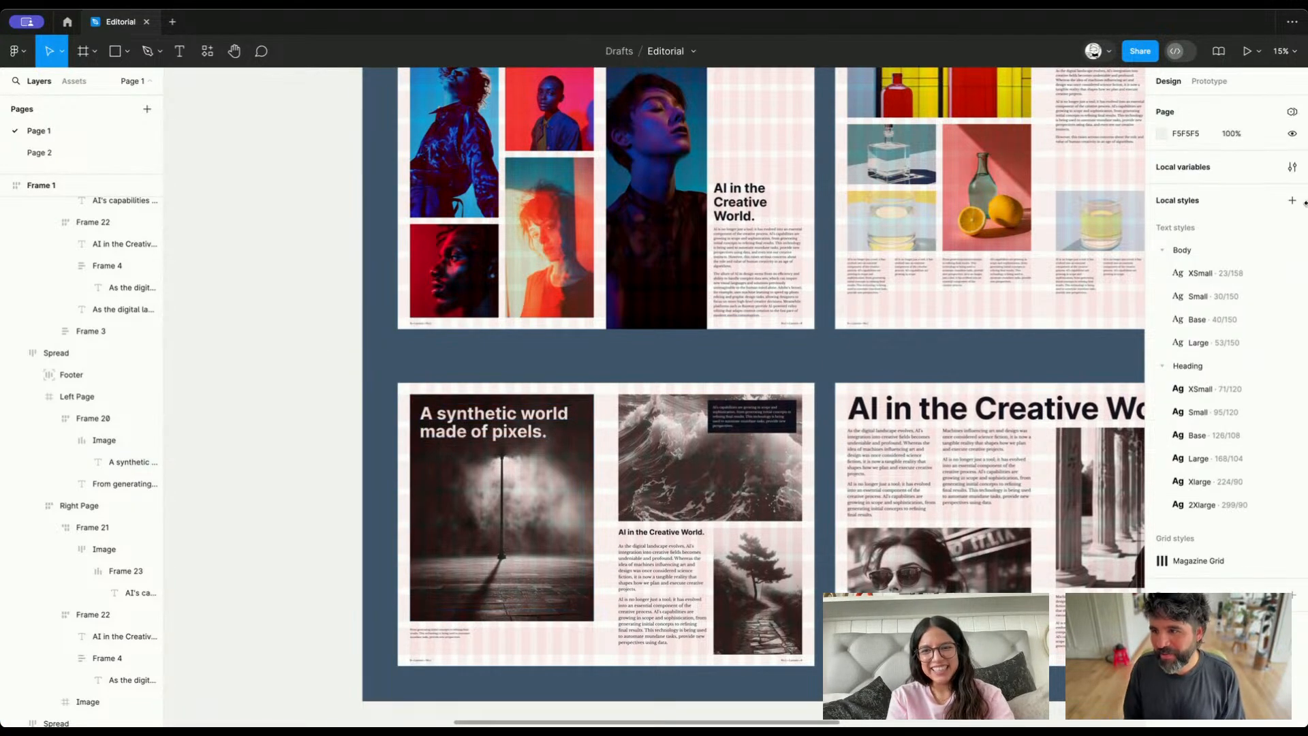
Duplicate the Inverted group's Surface color variable and name the copy Base/Black
left_click(1291, 169)
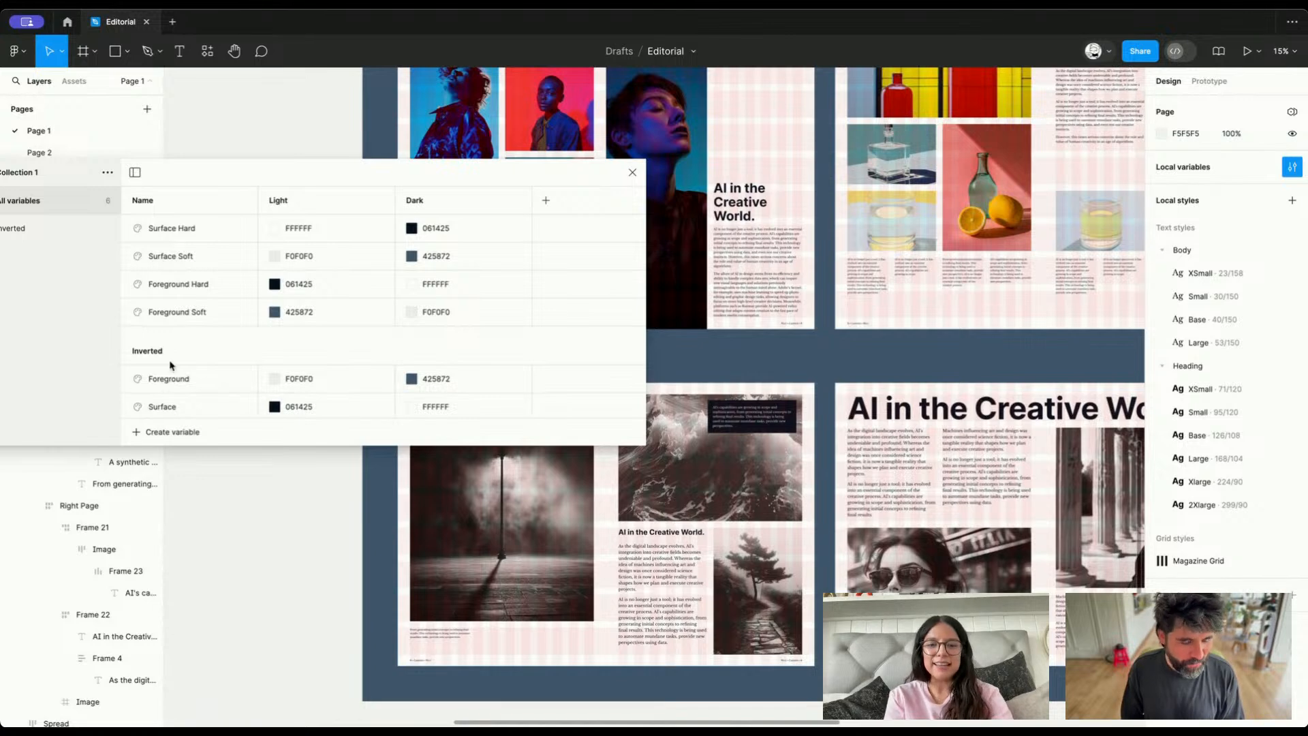
scroll(211, 375, "down", 1)
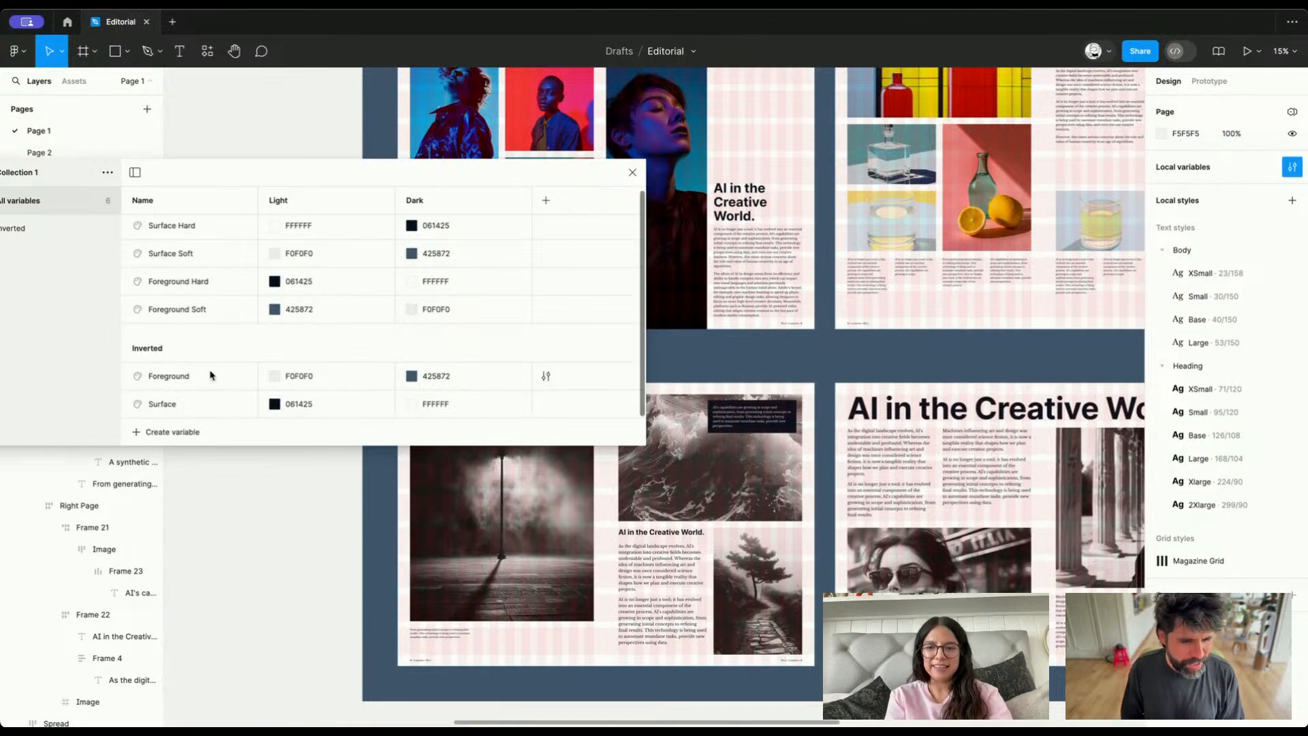
right_click(172, 406)
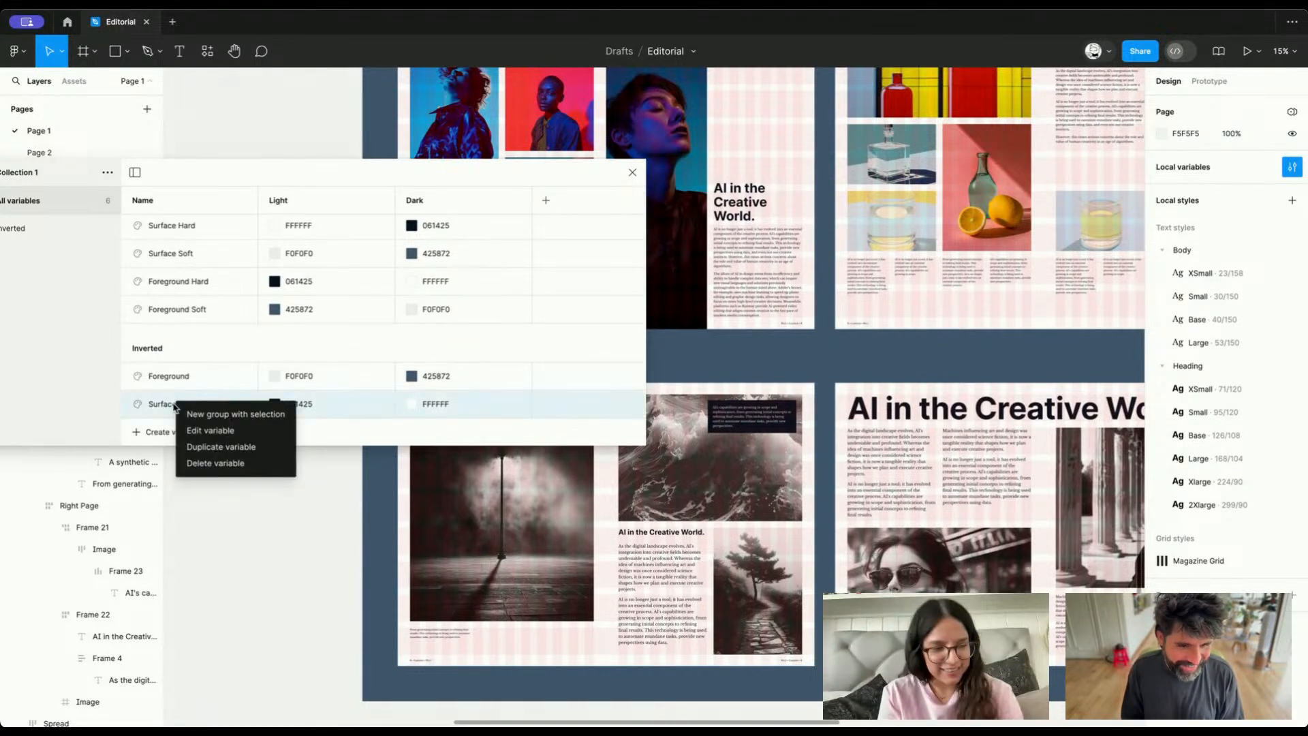
left_click(234, 447)
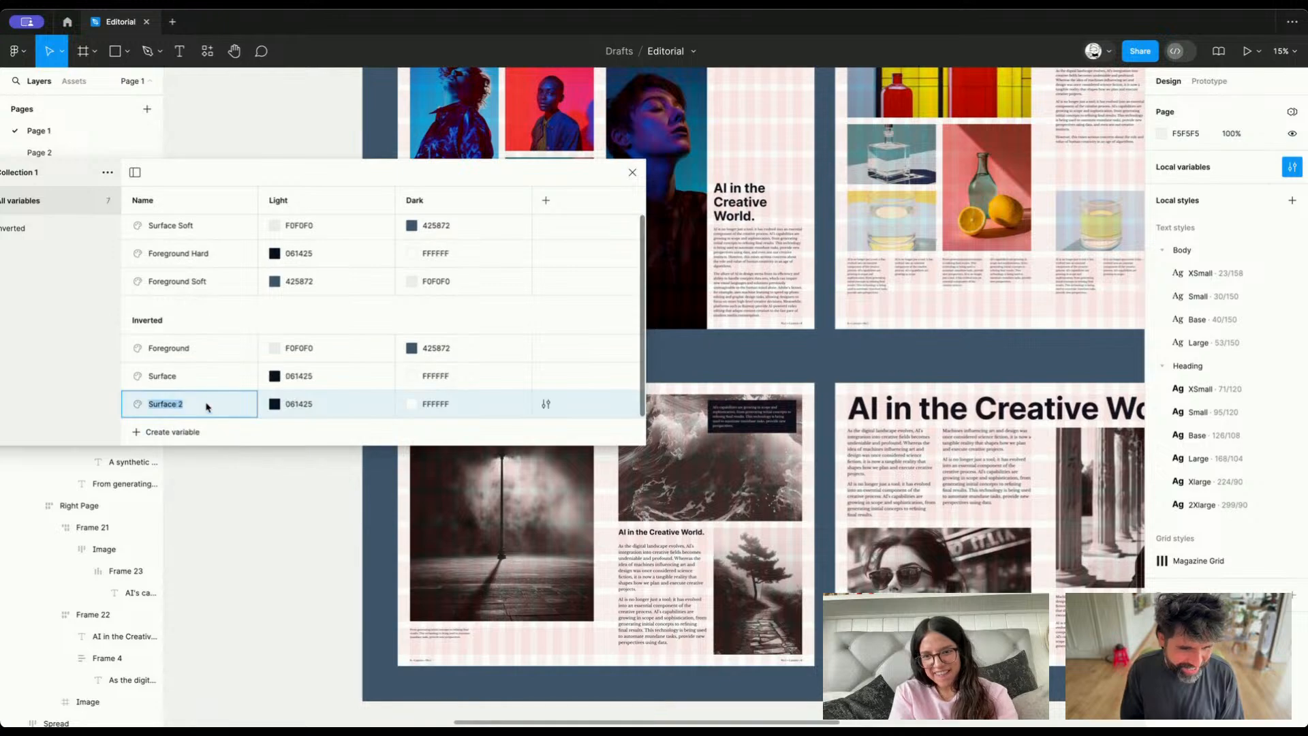
type("Base")
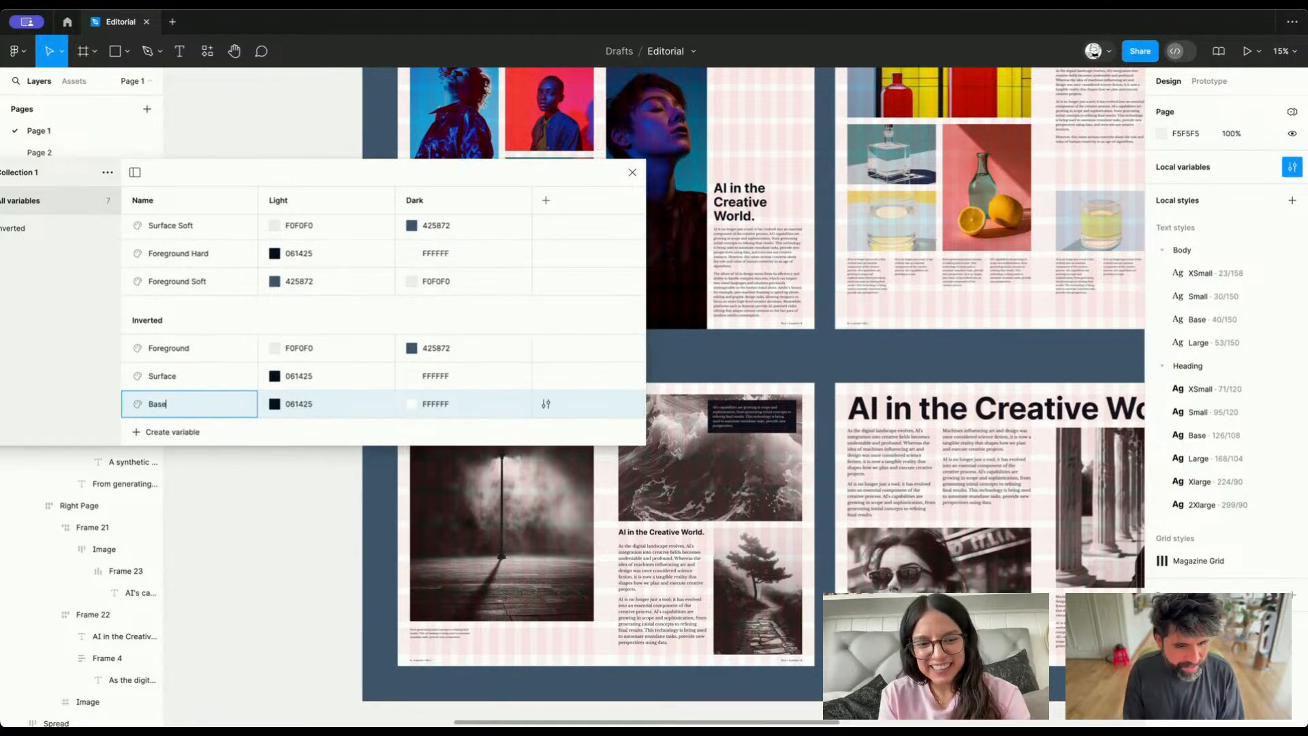
type("/Black")
key("Return")
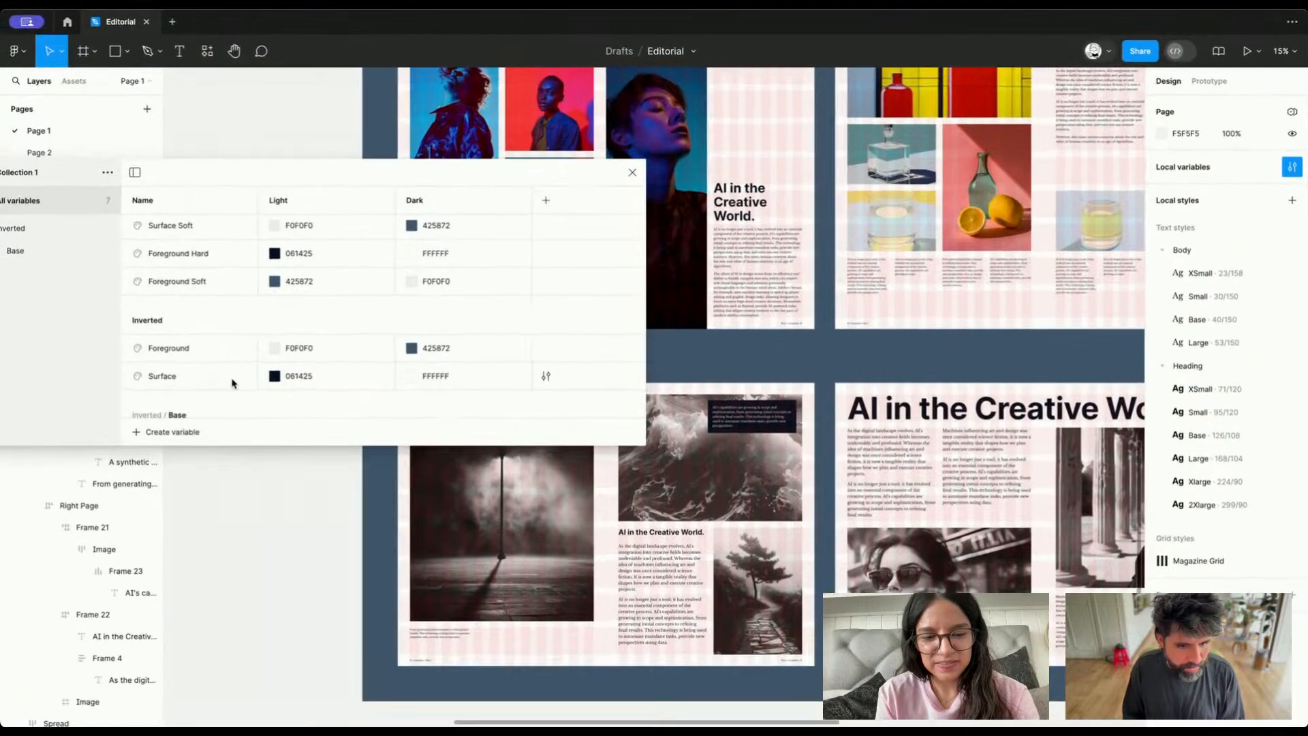
Move the Base variable group out of the Inverted group to the top level of Collection 1
scroll(199, 345, "down", 1)
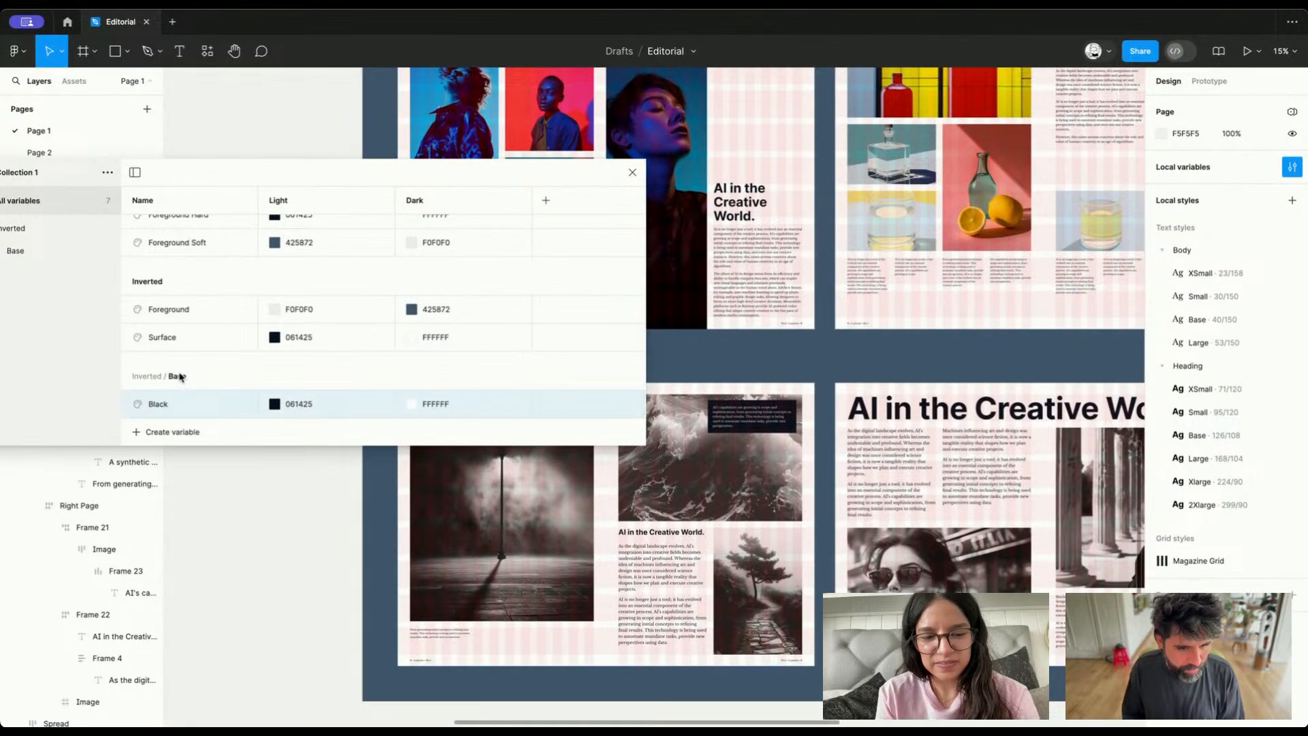
right_click(178, 408)
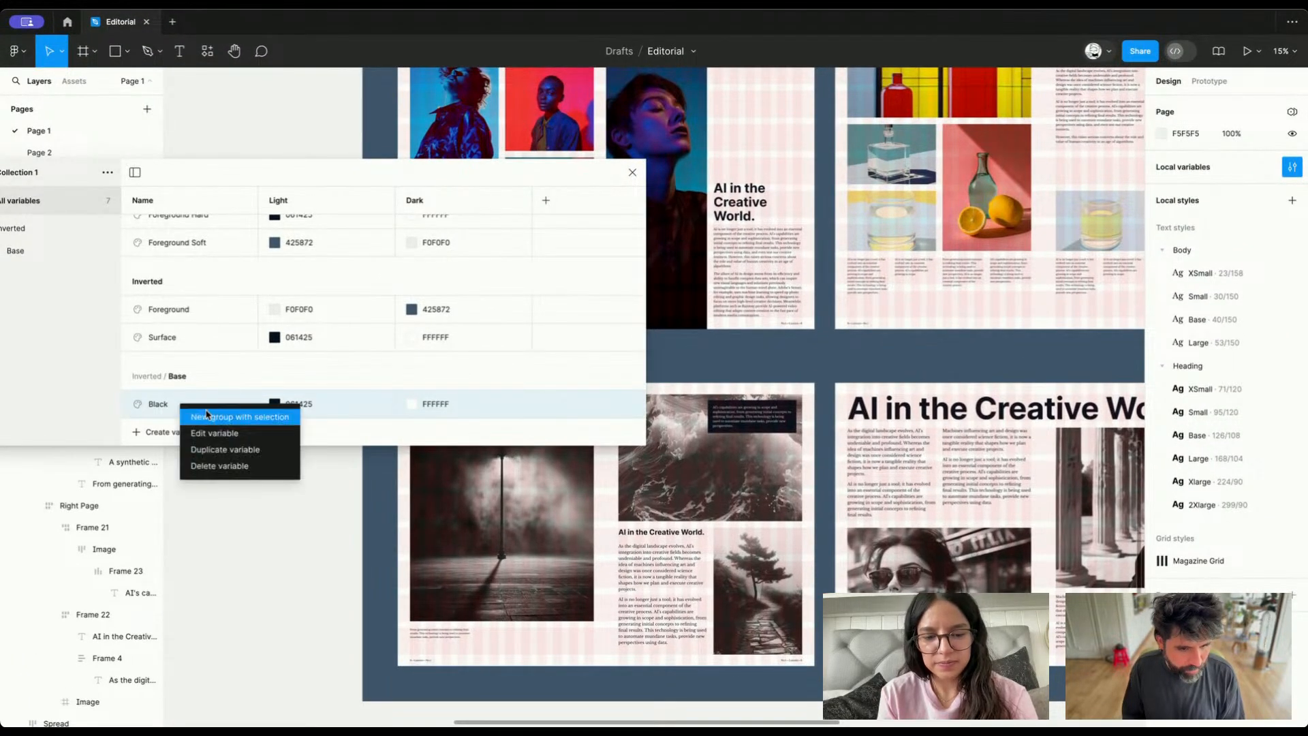
left_click(164, 413)
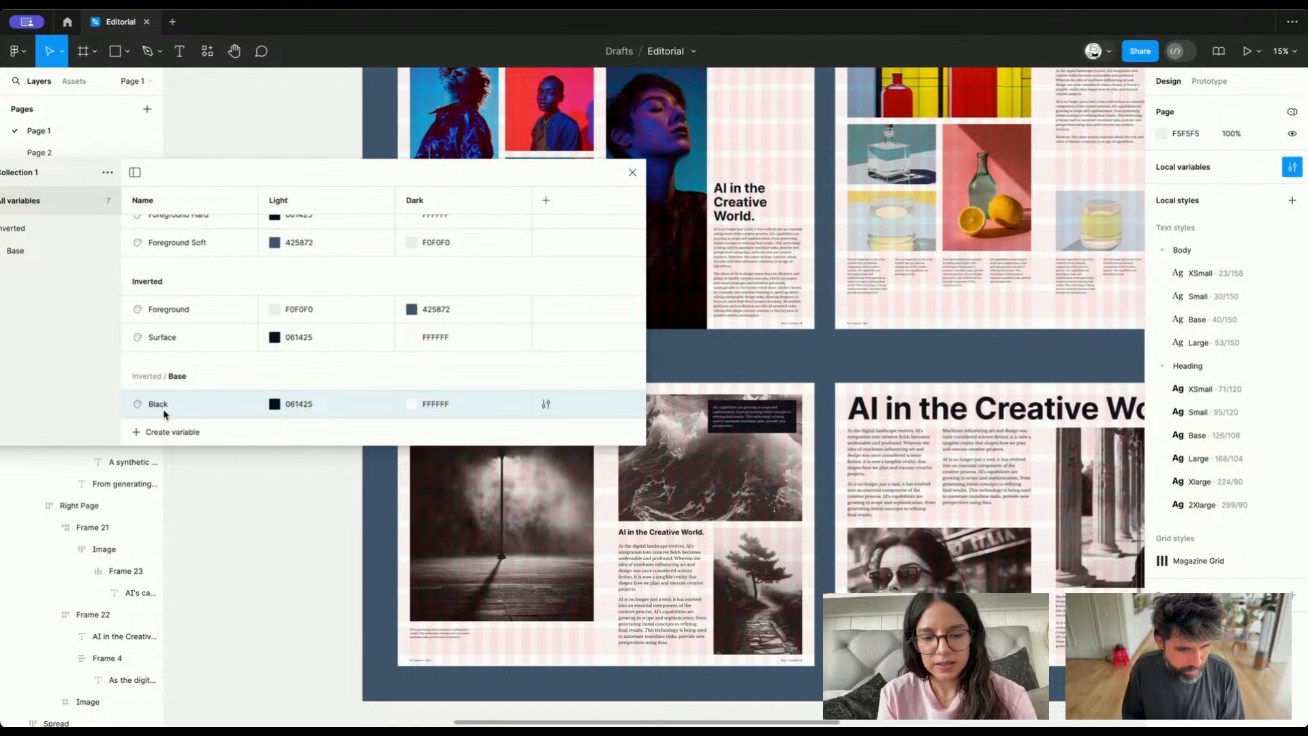
double_click(165, 409)
left_click(169, 378)
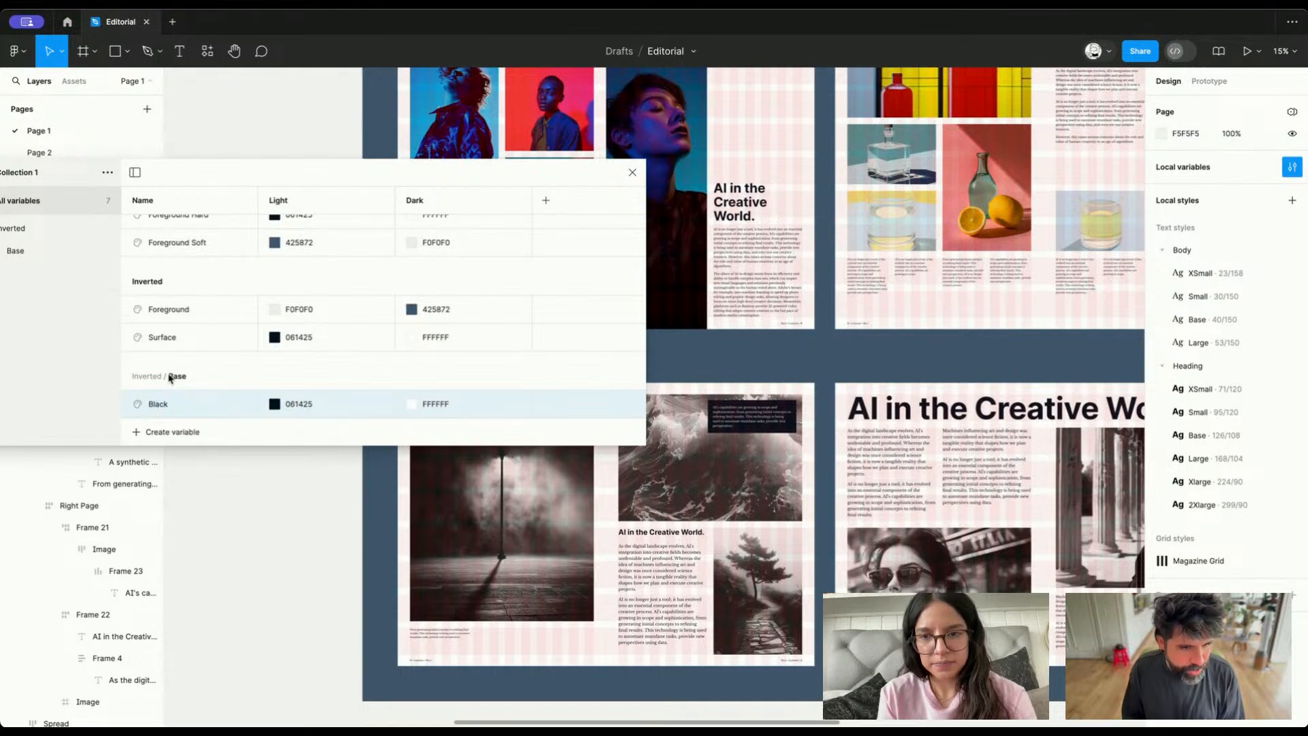
left_click_drag(303, 179, 433, 188)
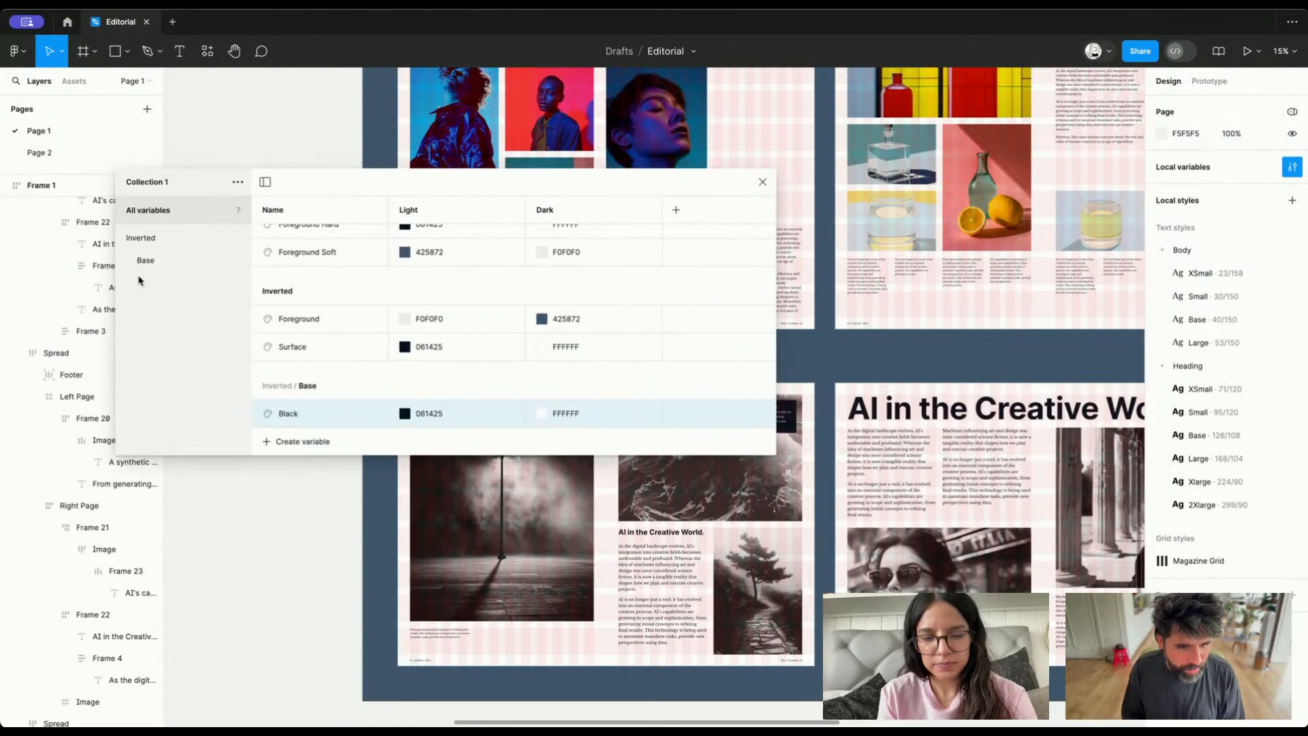
left_click_drag(161, 260, 134, 259)
In the Base group, set the Black variable's Dark mode value to 061425, matching its Light value
left_click(130, 259)
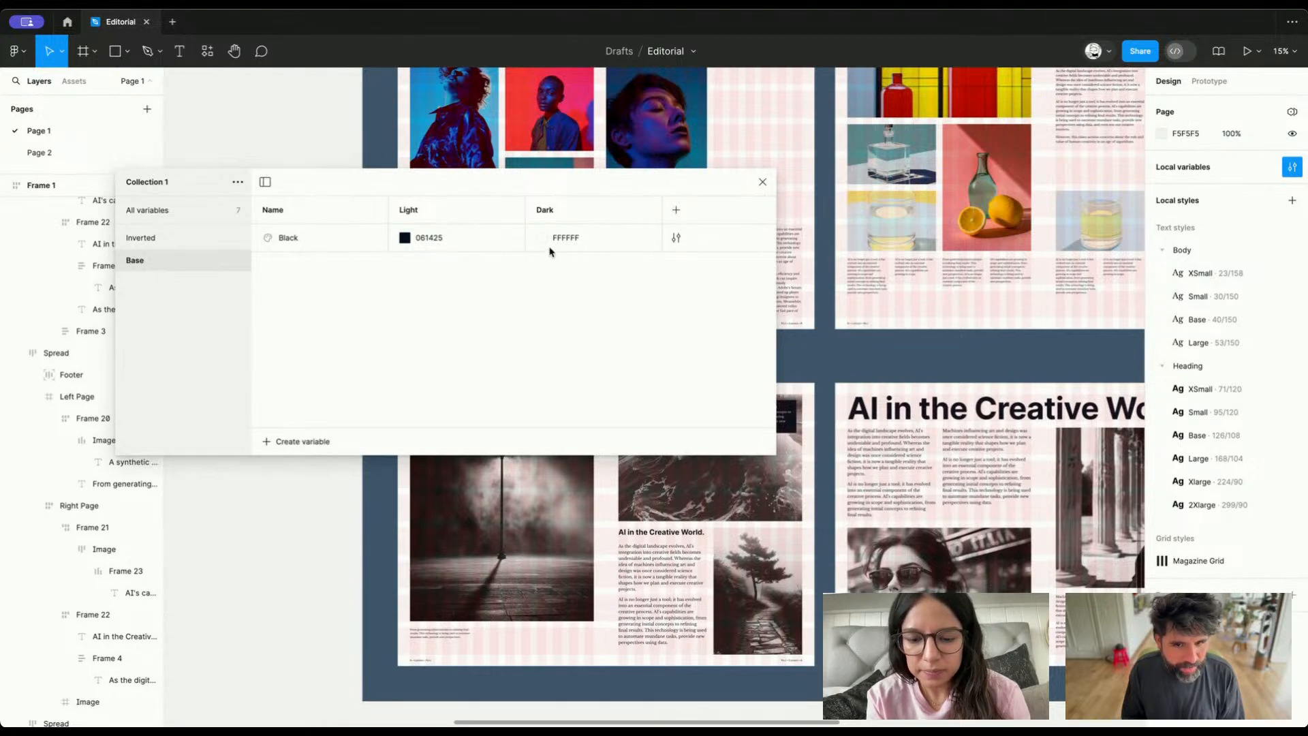
left_click(424, 239)
left_click(570, 239)
type("061425")
key("Return")
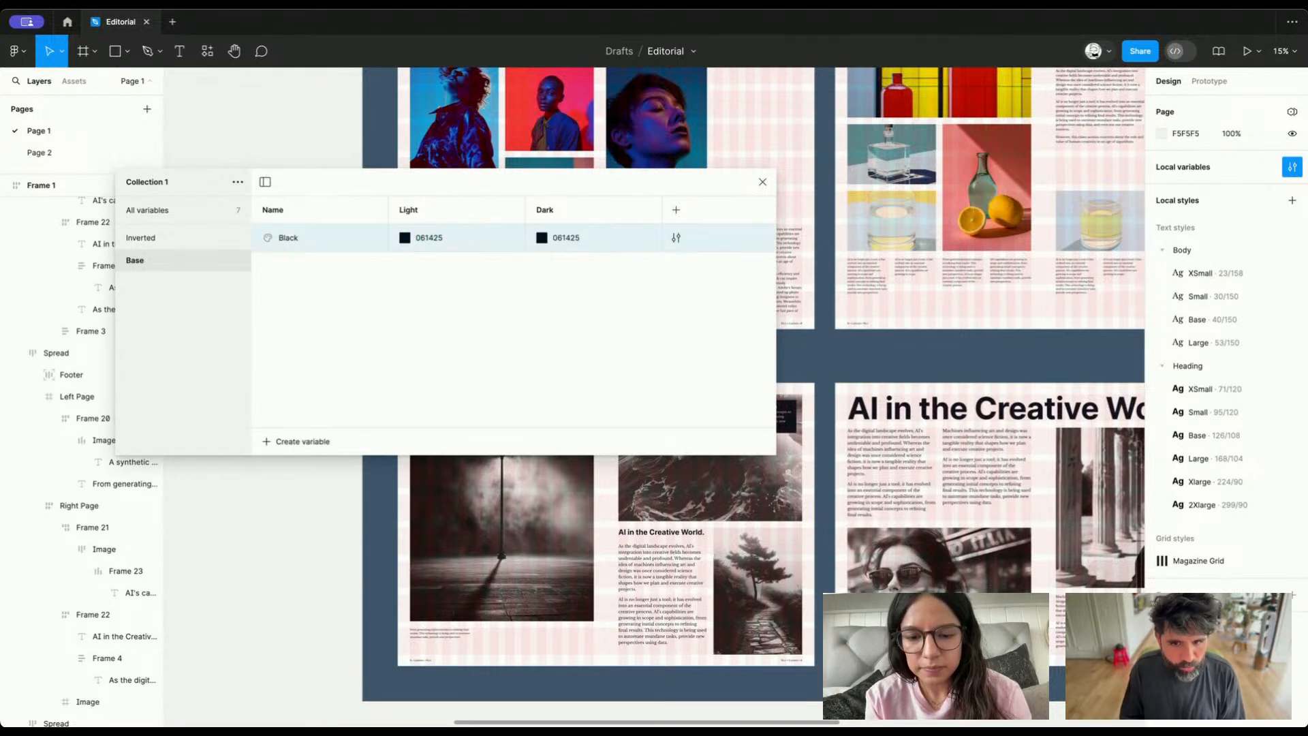
Duplicate the Black variable as White, set its Light and Dark values to FFFFFF, and close the local variables
right_click(298, 240)
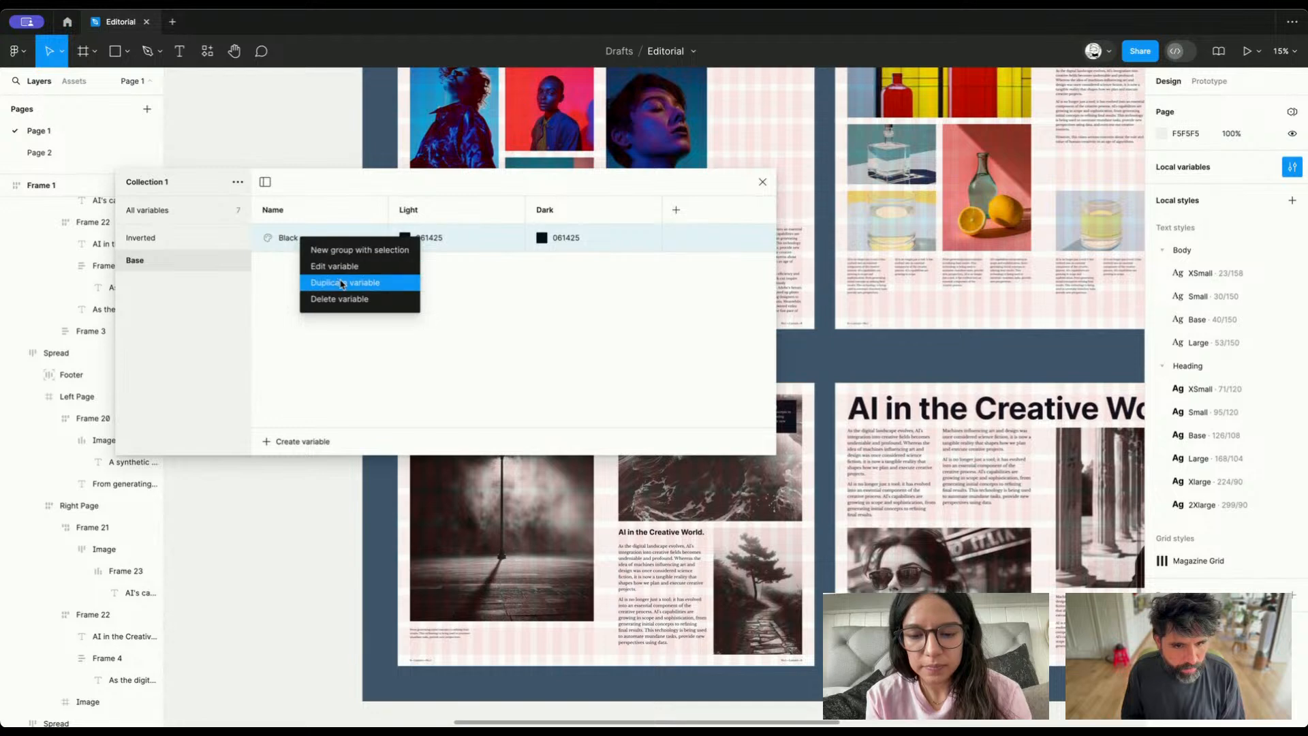
left_click(340, 280)
type("White")
key("Return")
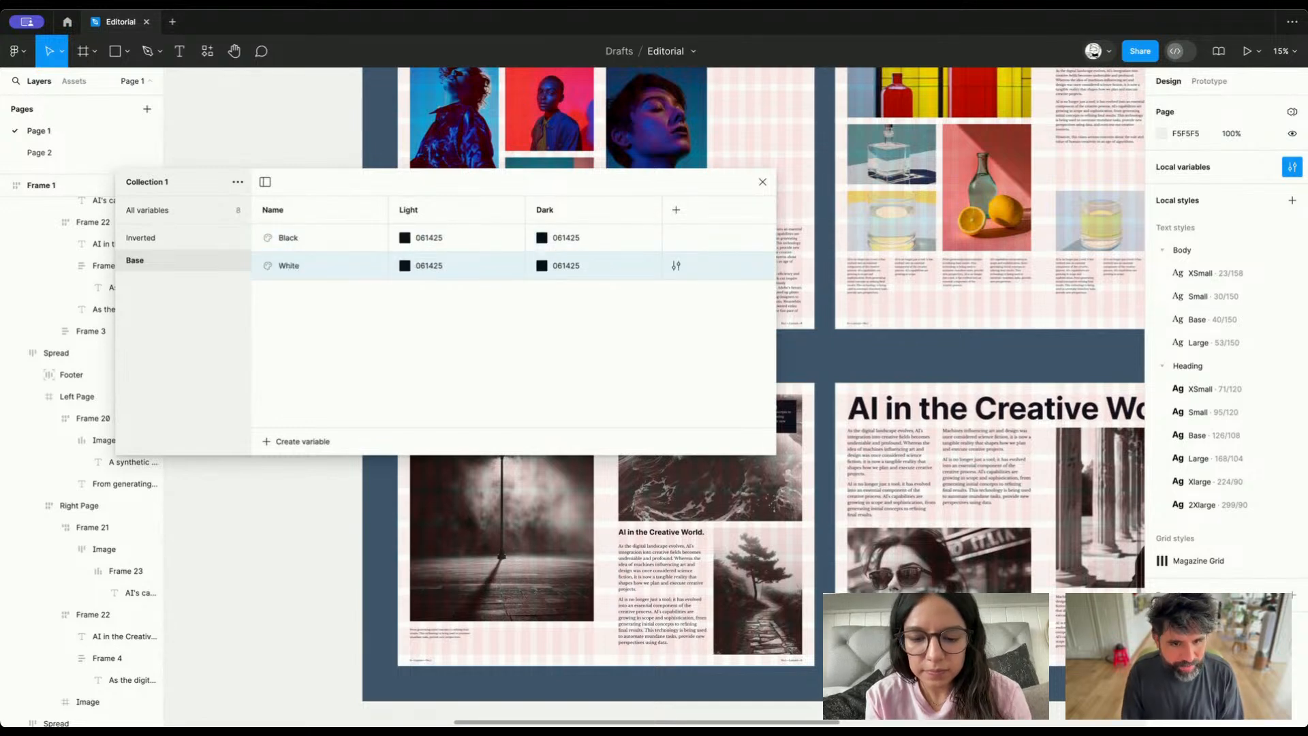
left_click(430, 269)
key("Return")
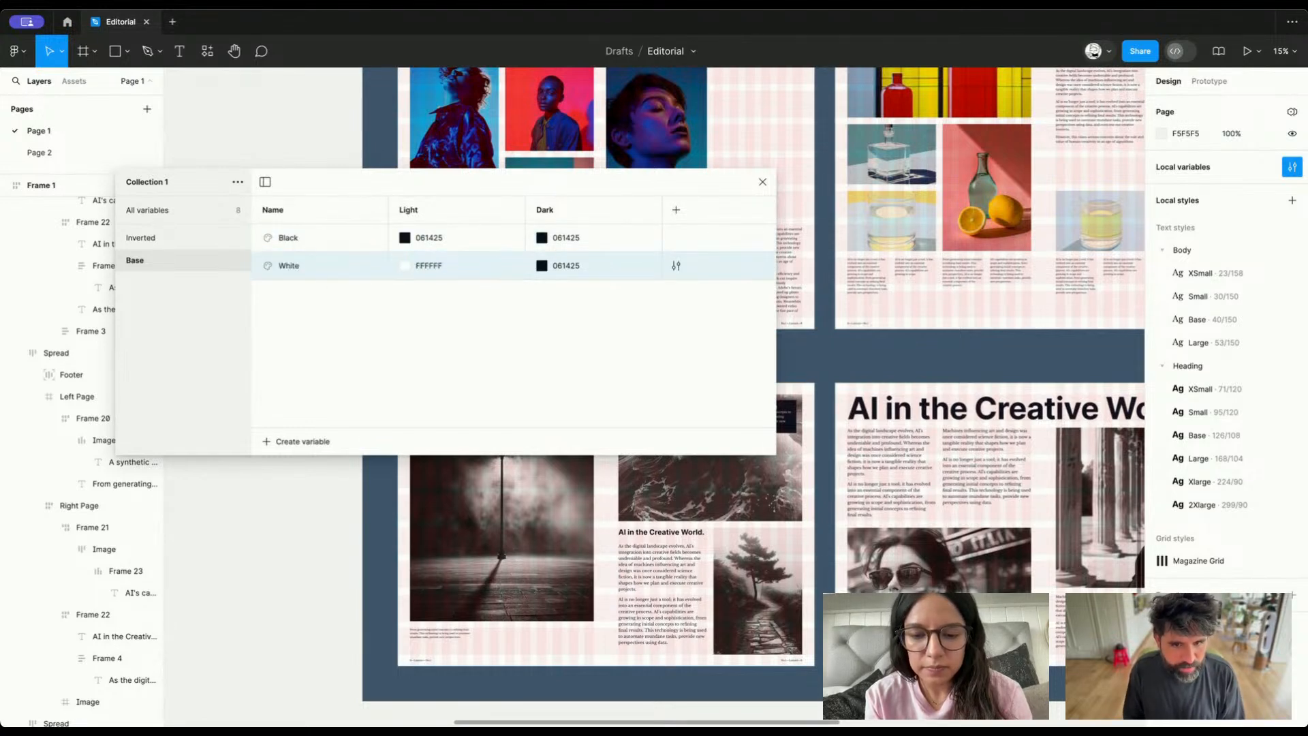
left_click(577, 272)
type("fff")
key("Return")
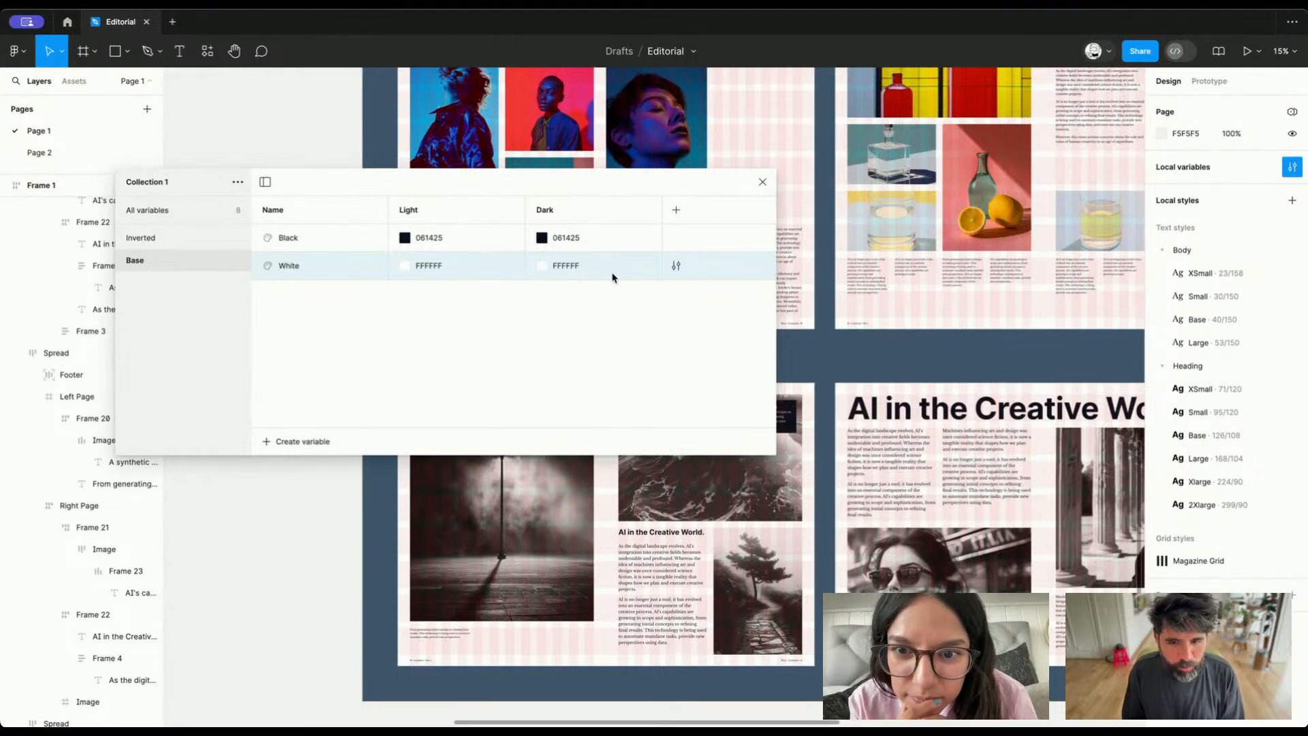
left_click(764, 182)
Review the fill variables available for the "A synthetic world made of pixels." heading
left_click(528, 423, "super")
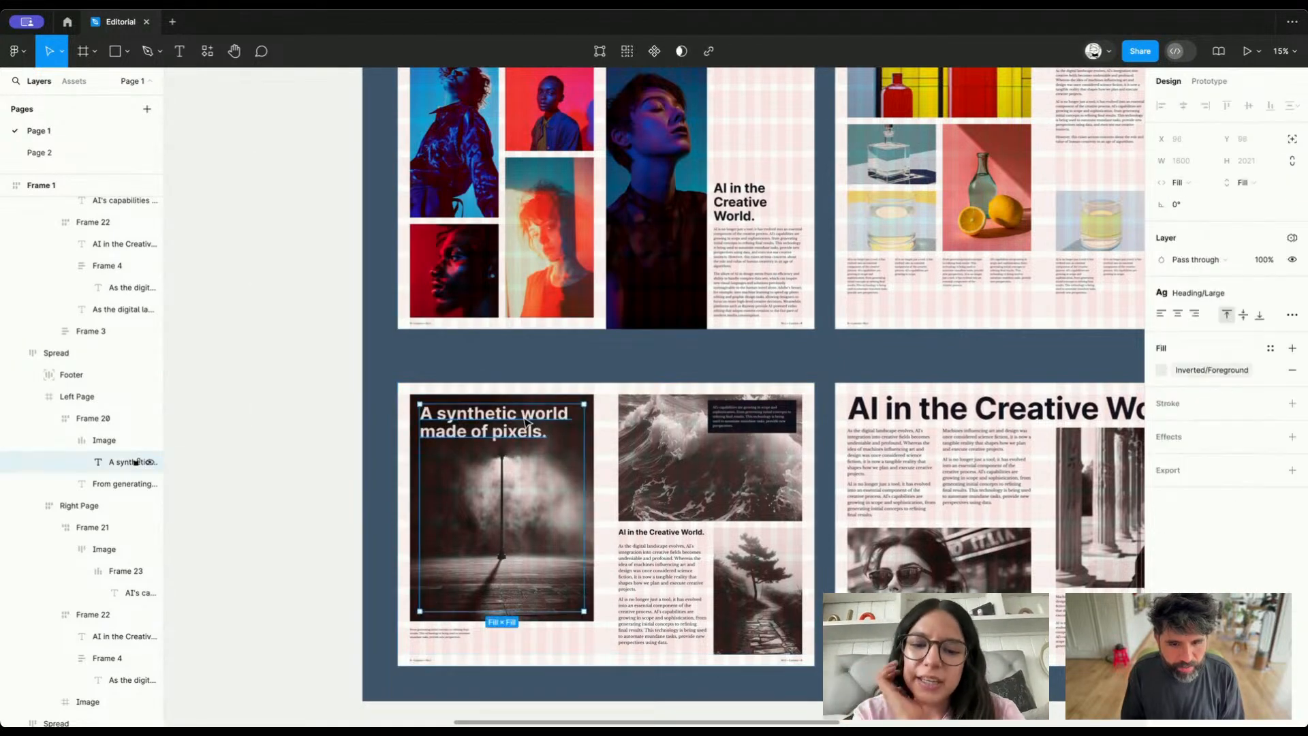
left_click(1222, 369)
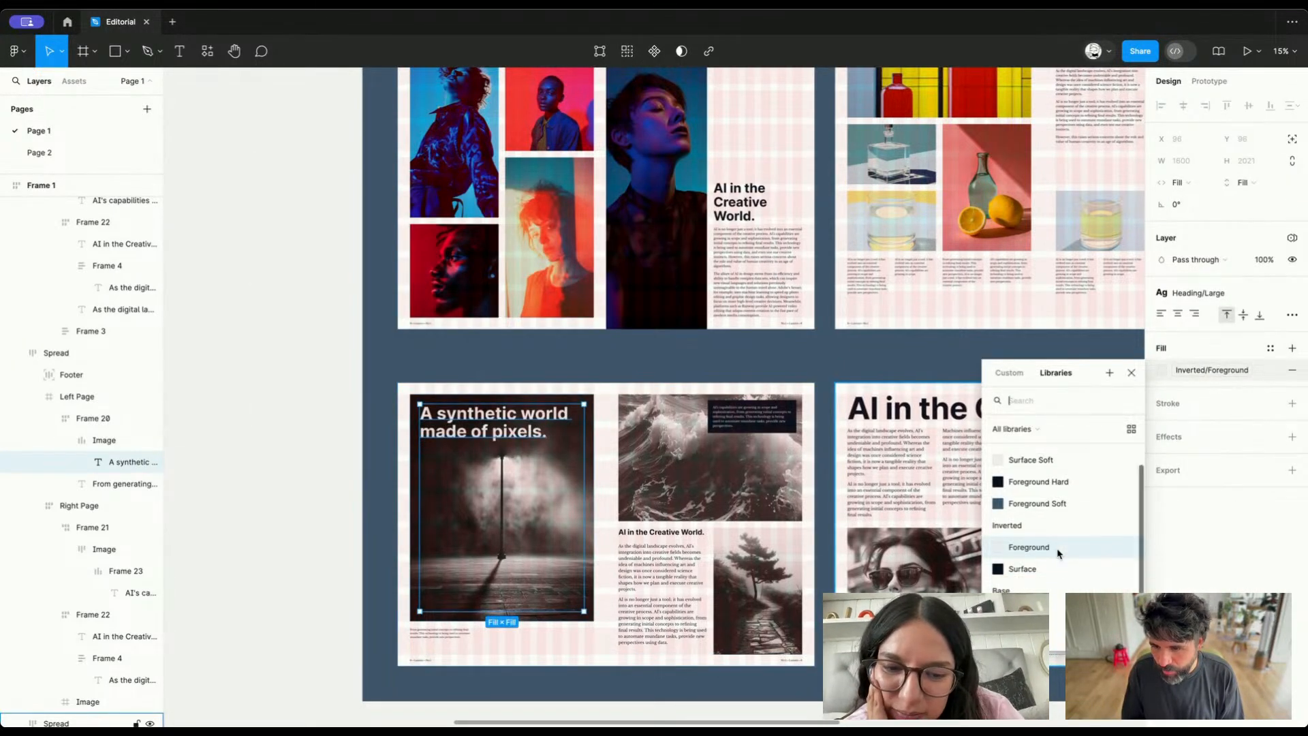
key("Escape")
left_click(301, 436)
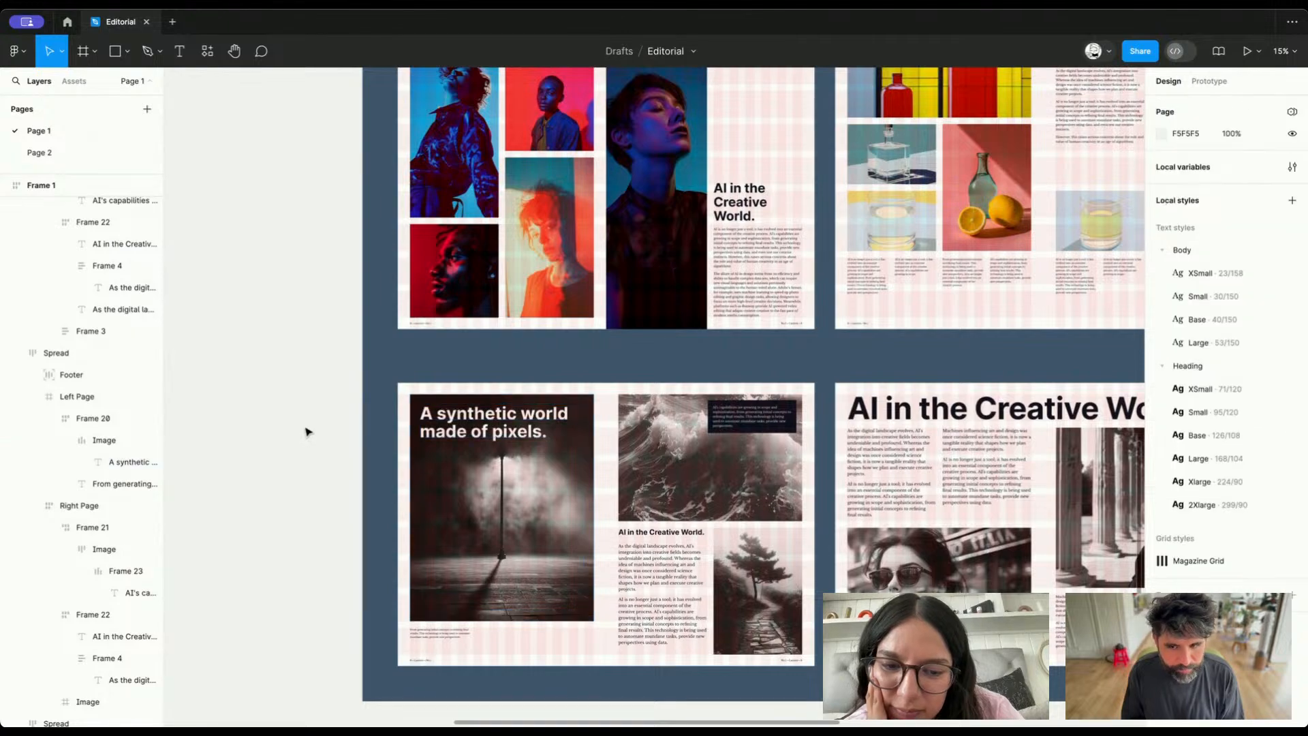
Change the fill of the "Human Versus Machine" heading over the pink portrait to the Base/White variable
scroll(306, 430, "down", 5)
scroll(548, 373, "up", 5)
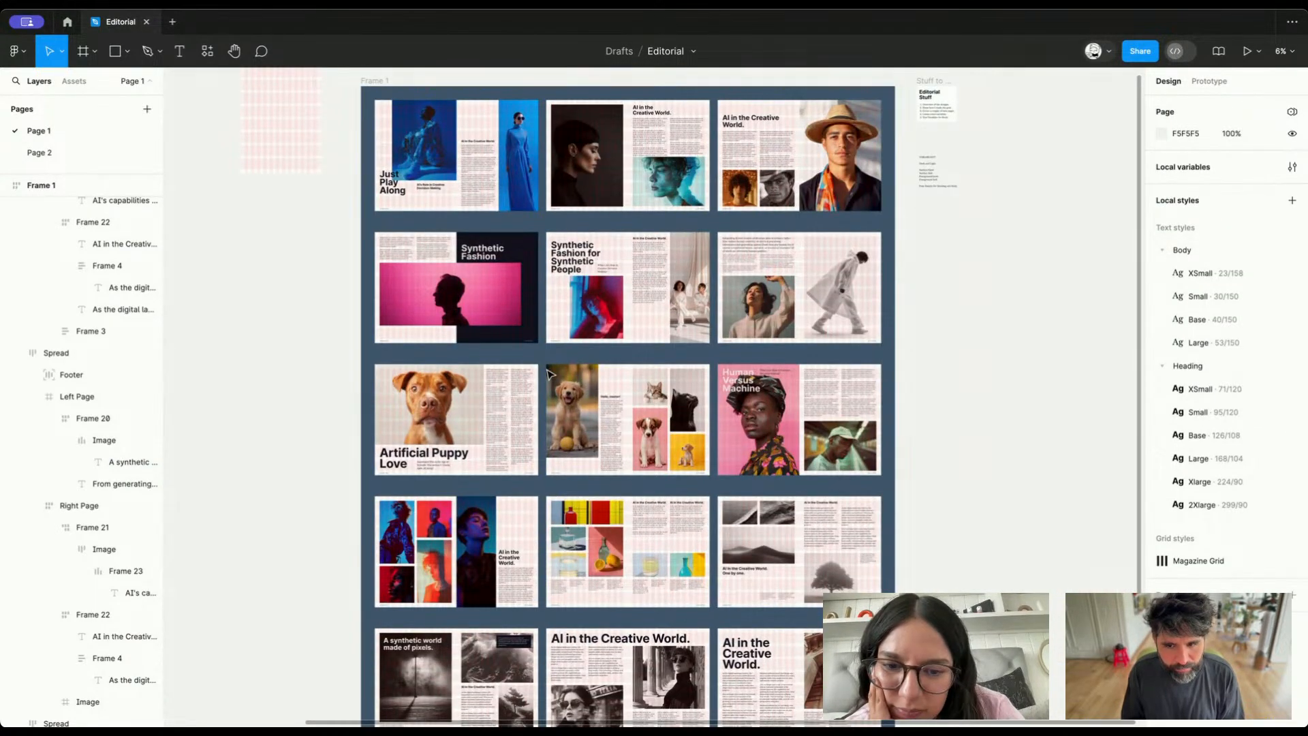
left_click(741, 382, "ctrl")
scroll(741, 390, "up", 5)
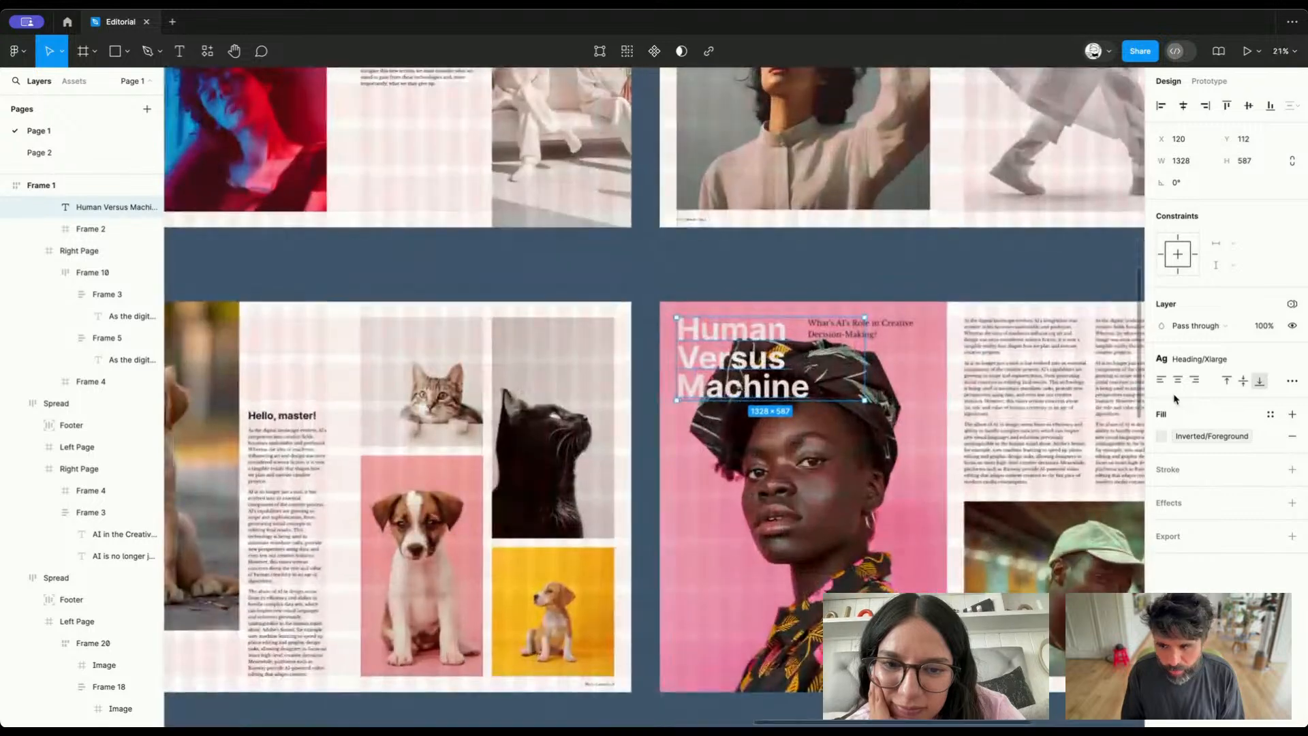
left_click(1189, 436)
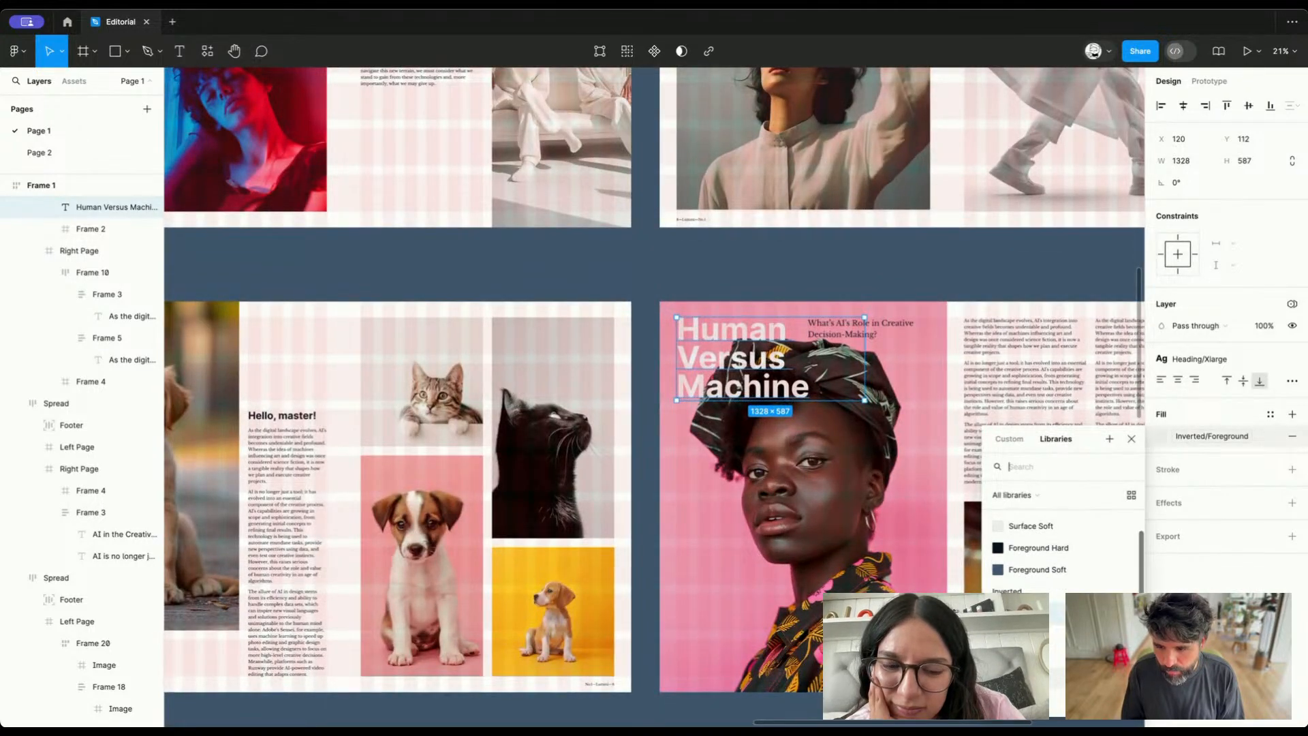
left_click(1025, 668)
Look over the remaining spreads in Frame 1 for other text placed over images
scroll(784, 456, "down", 4)
scroll(785, 458, "down", 7)
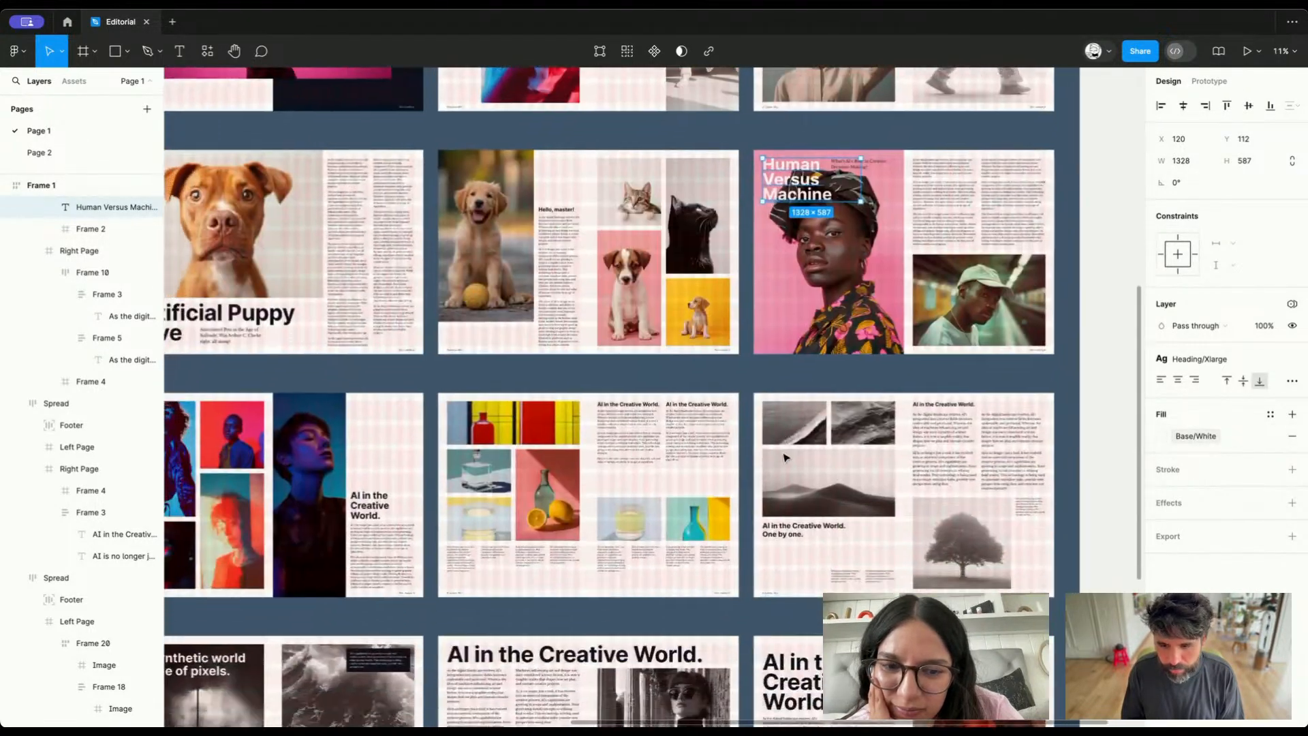
scroll(785, 456, "left", 3)
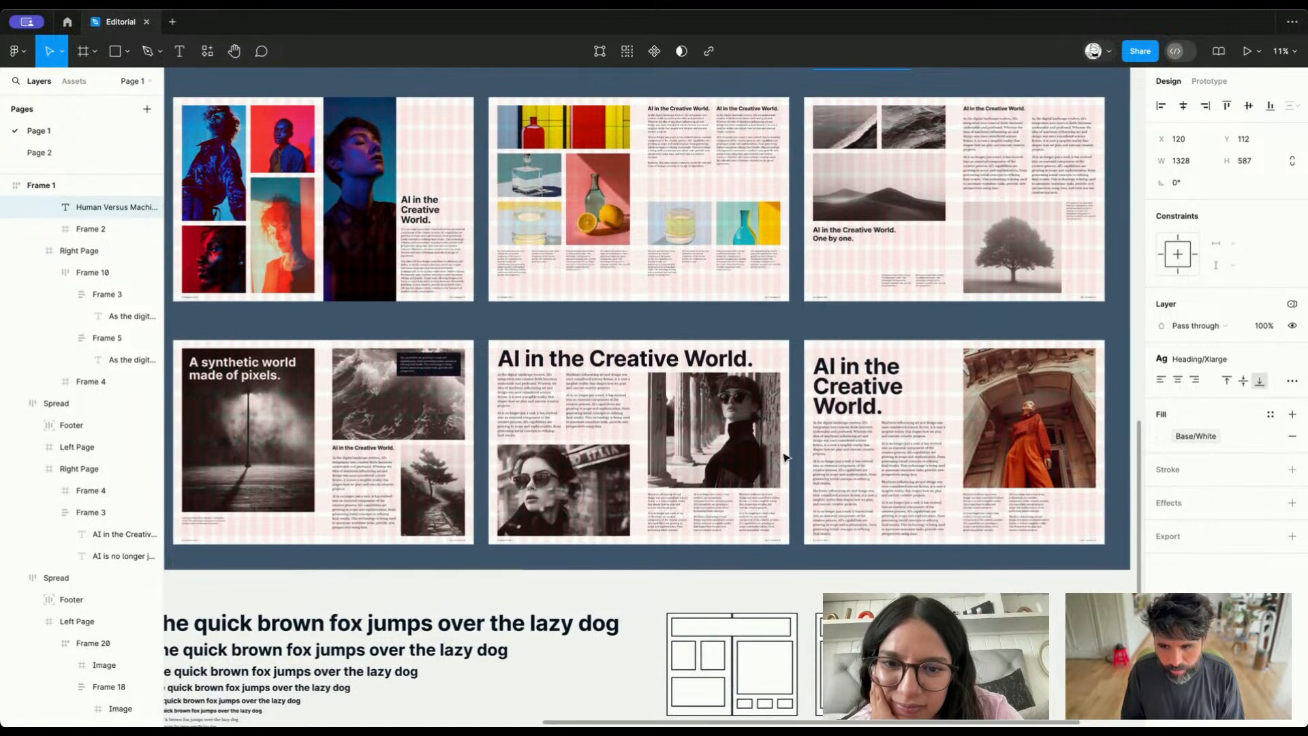
scroll(785, 457, "left", 5)
scroll(785, 457, "up", 5)
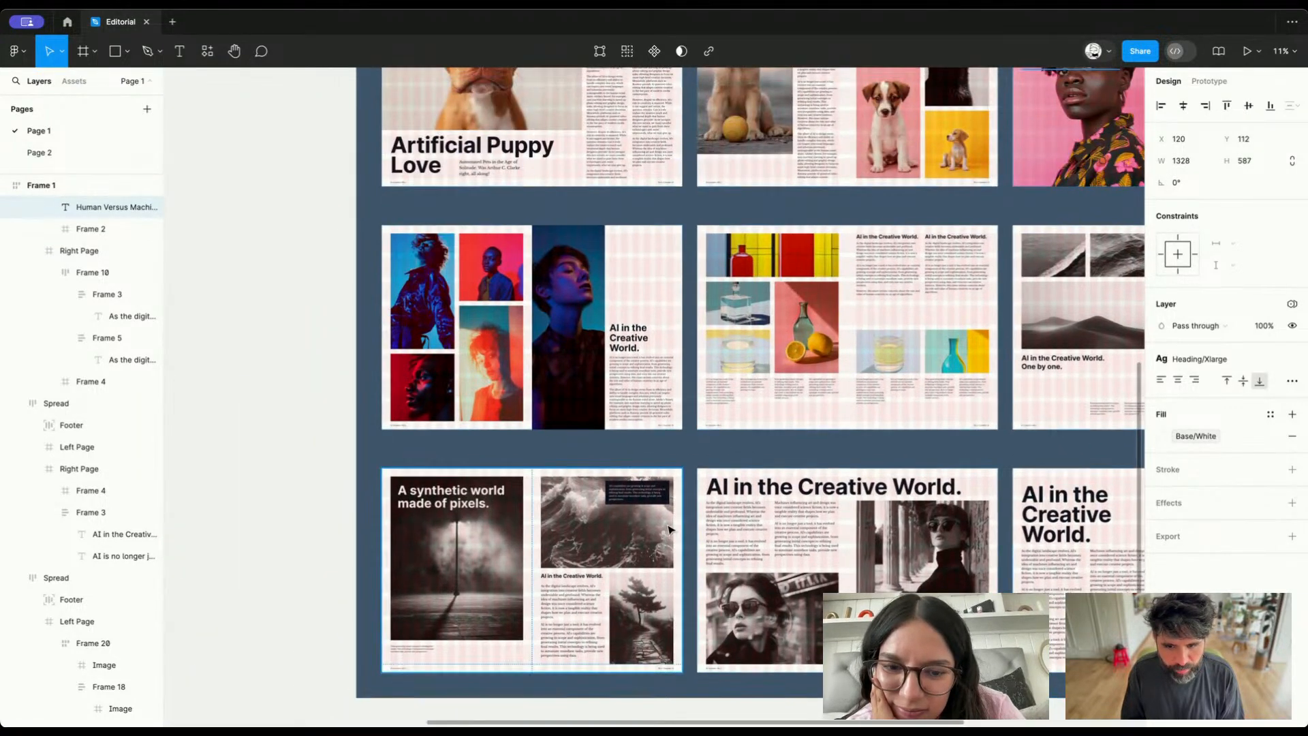
scroll(641, 451, "up", 5)
scroll(592, 444, "down", 15)
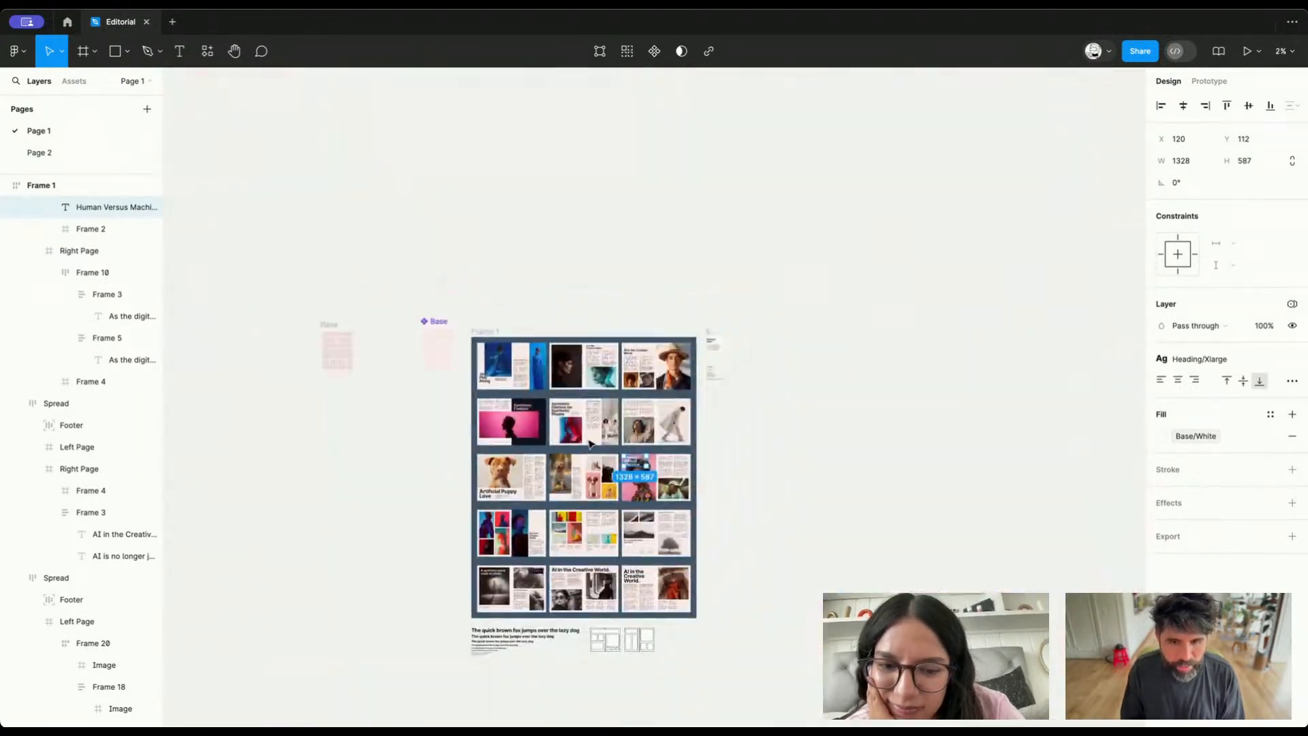
left_click(814, 382)
scroll(534, 229, "down", 3)
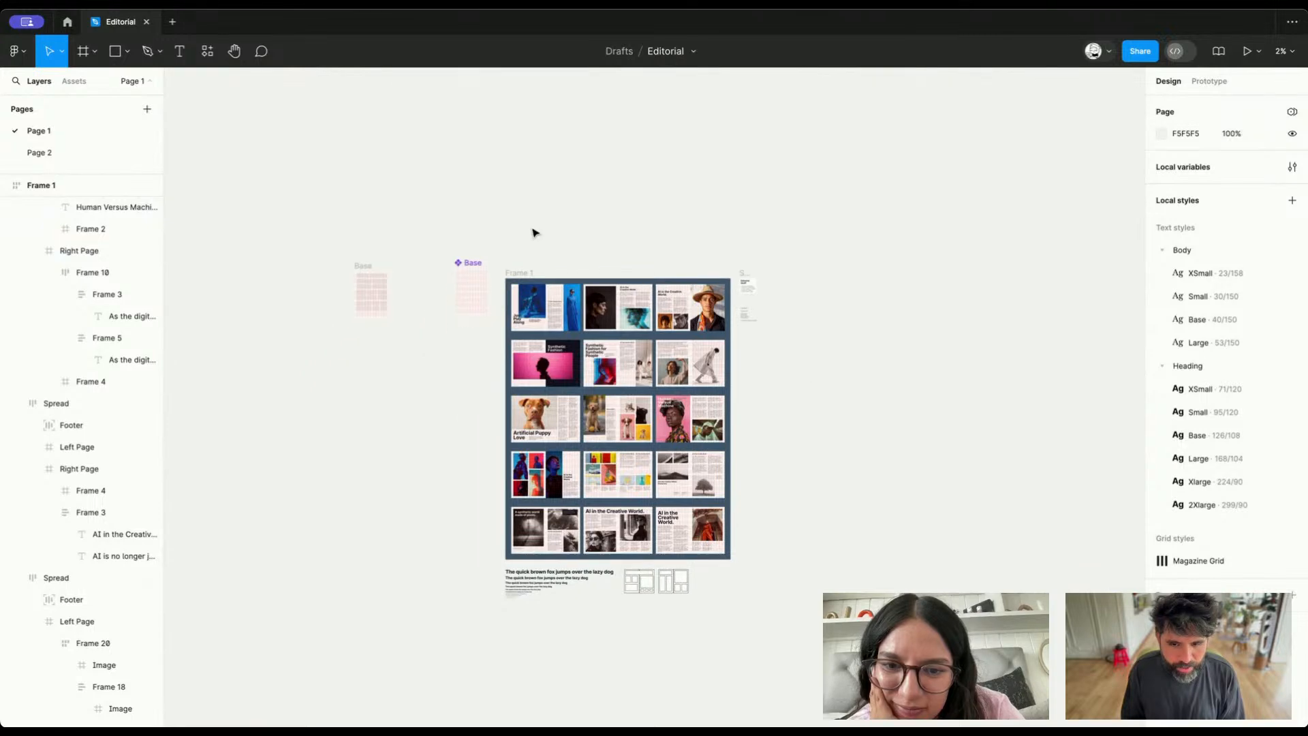
scroll(535, 233, "up", 10)
scroll(535, 233, "down", 3)
scroll(535, 233, "right", 5)
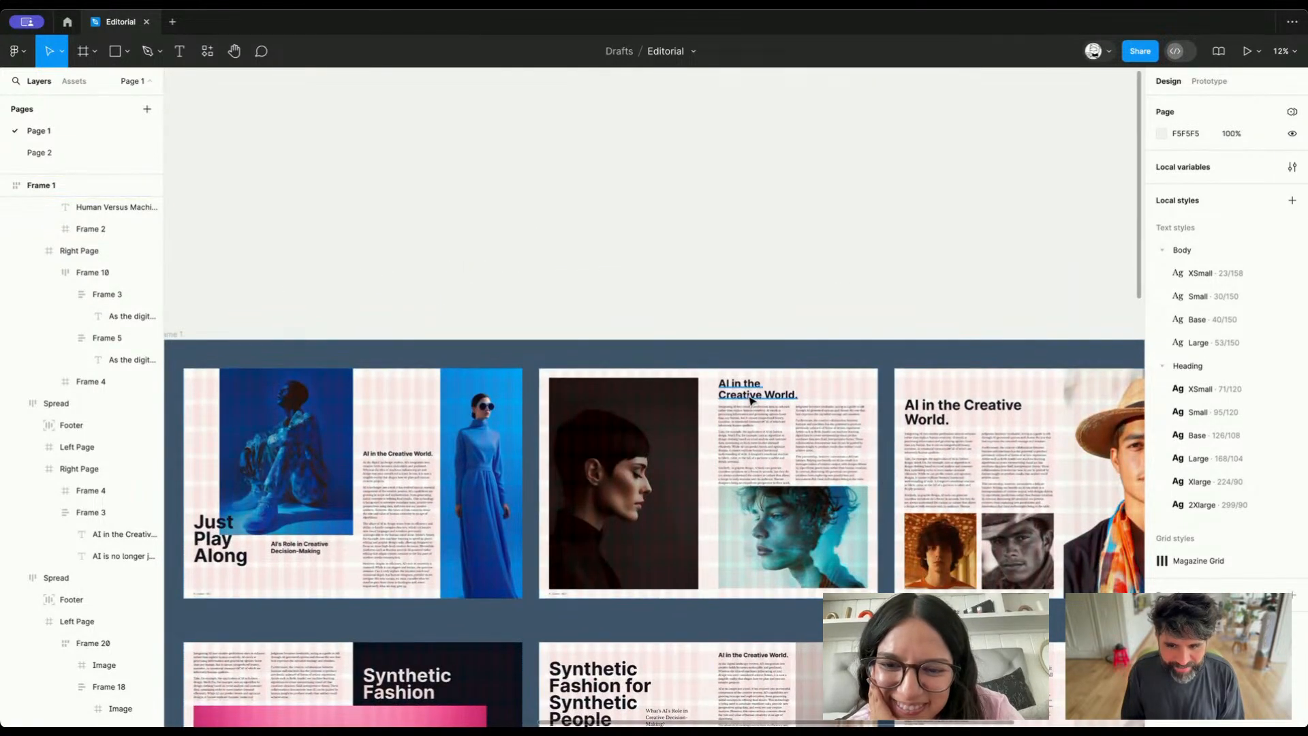
Copy the "AI in the Creative World." heading into the dark portrait image beside it and set the copy's fill to Base/White
left_click(752, 399)
left_click(632, 468)
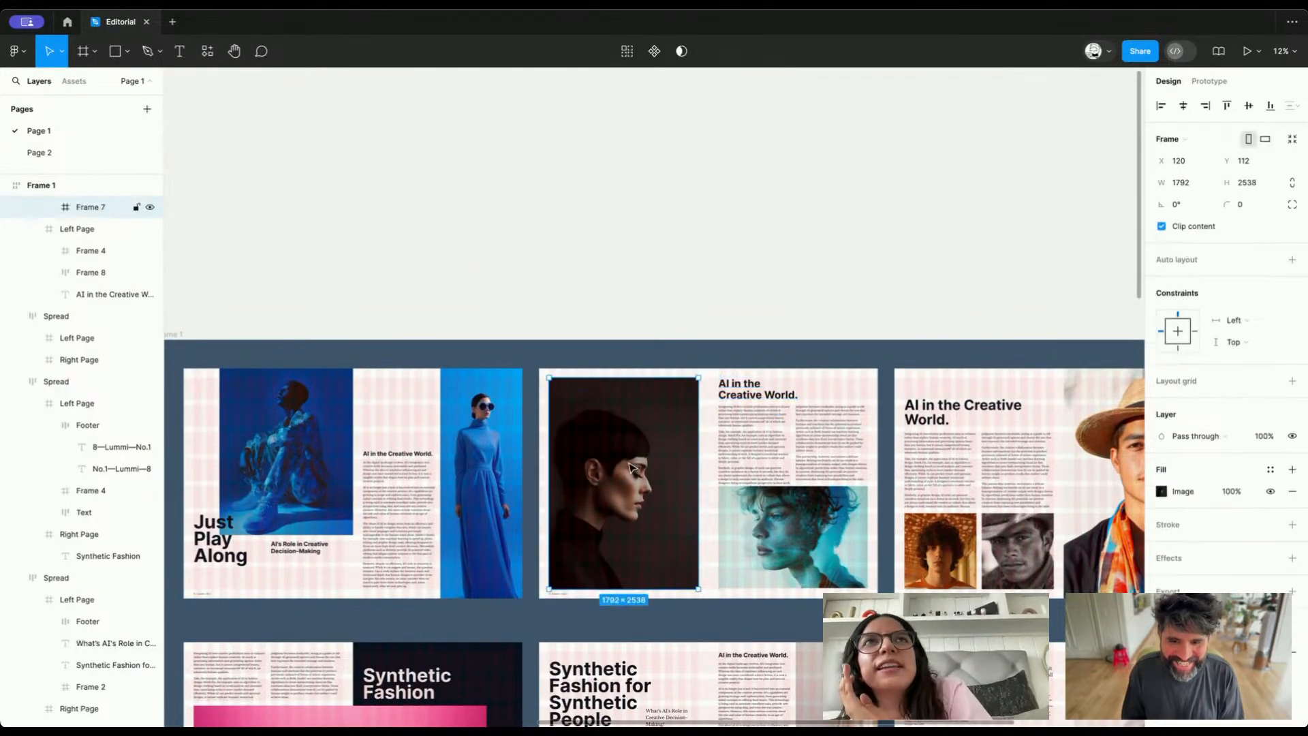
key("Return")
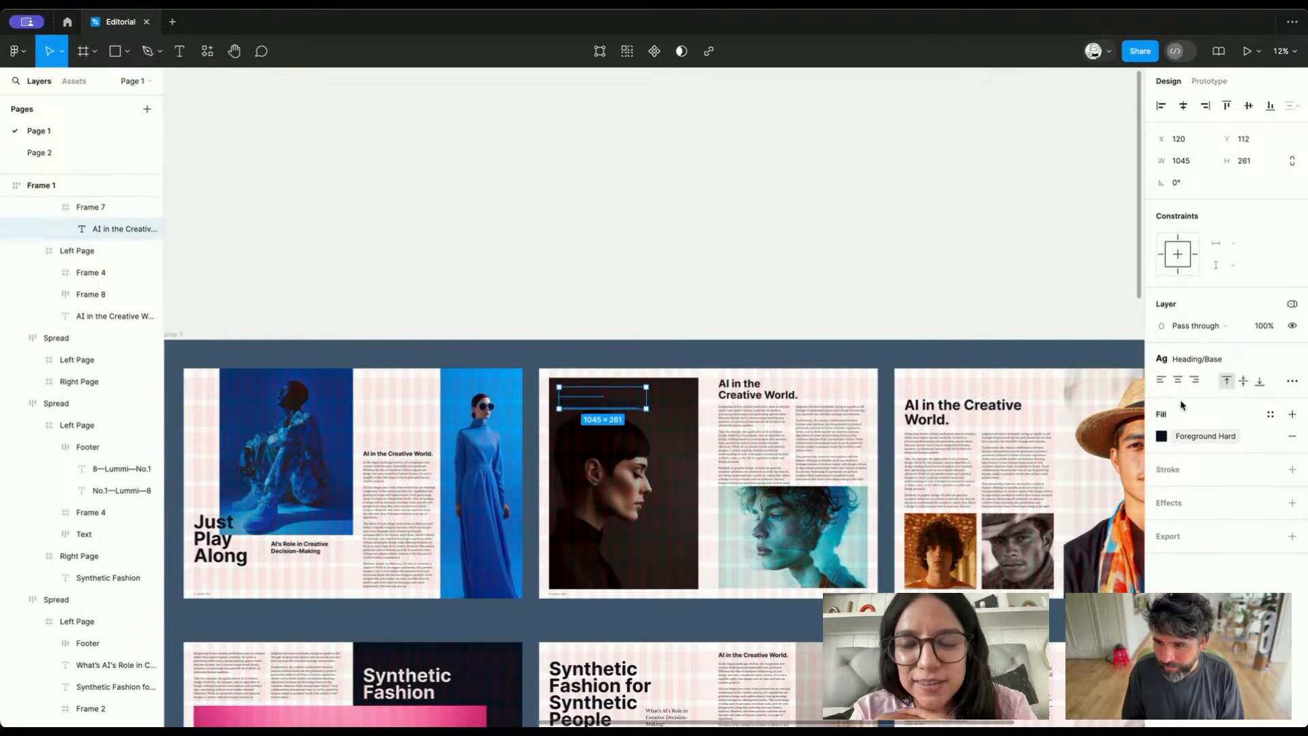
left_click(1161, 436)
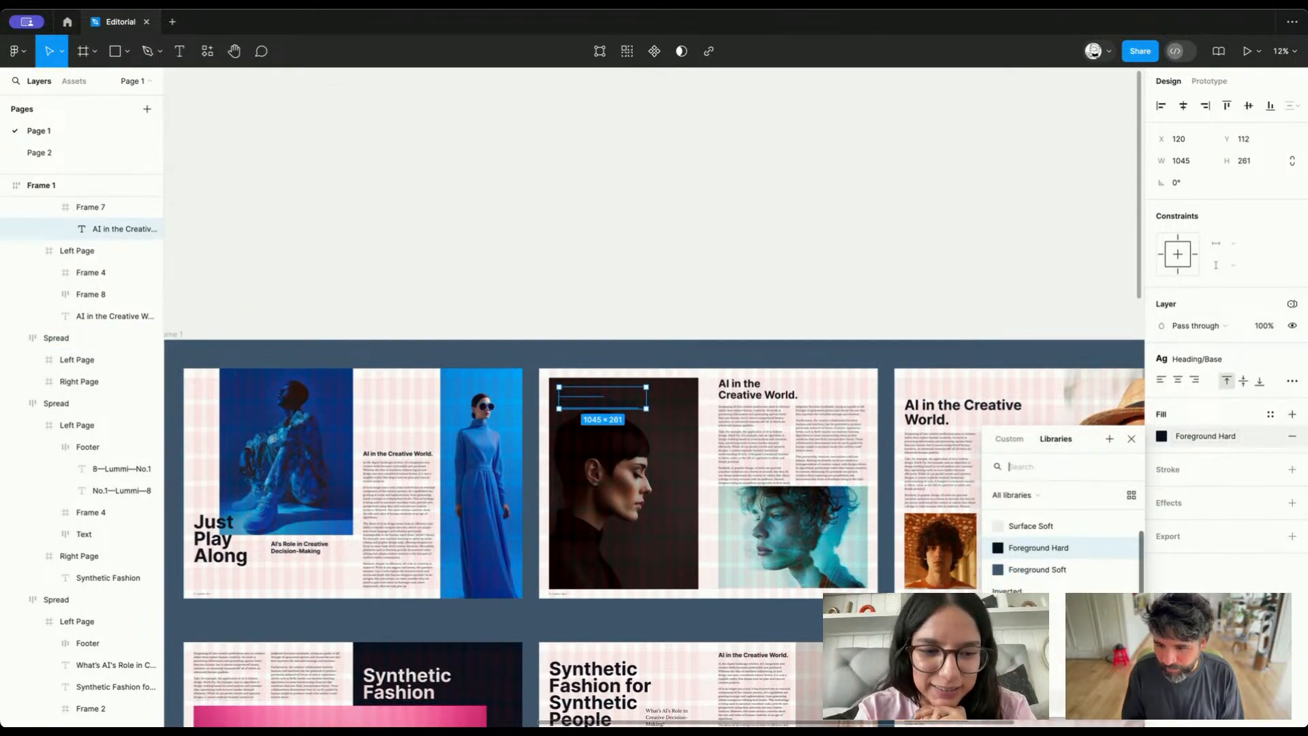
left_click(1034, 657)
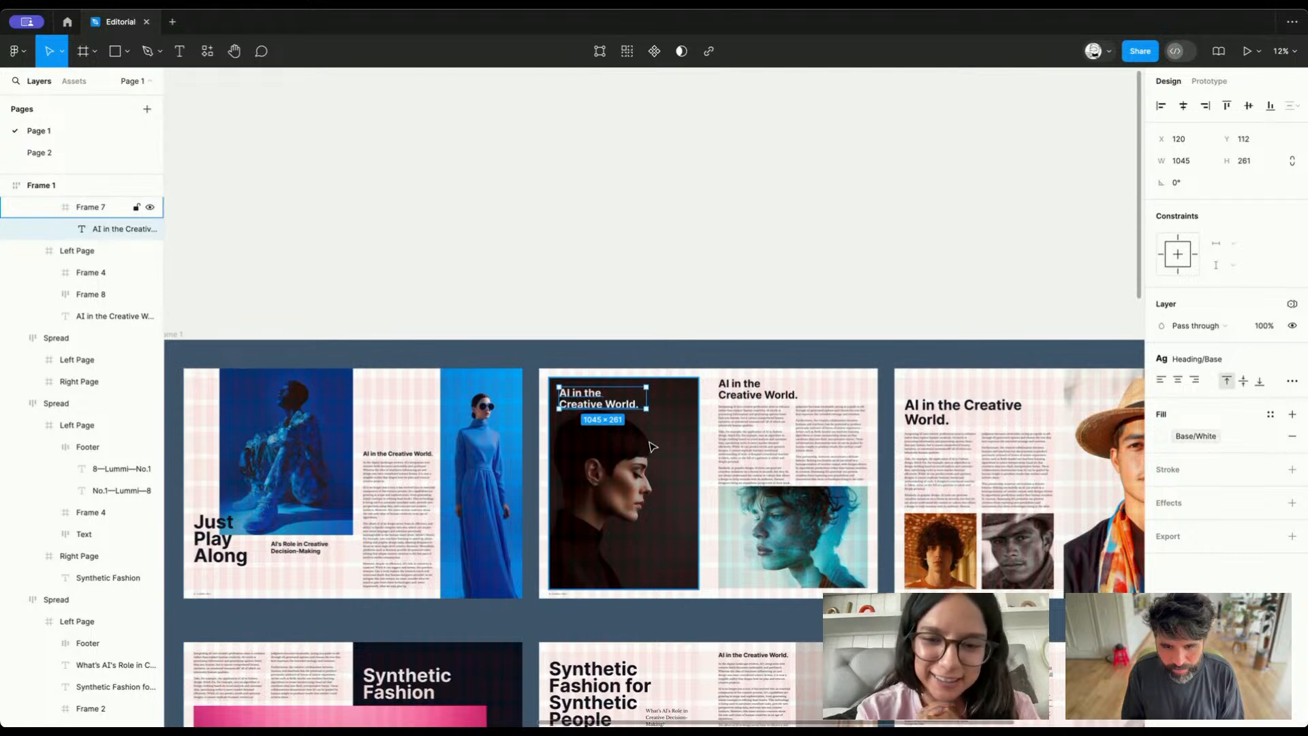
Add auto layout to the dark portrait frame and resize it to 1792 × 2538
key("Escape")
key("shift+a")
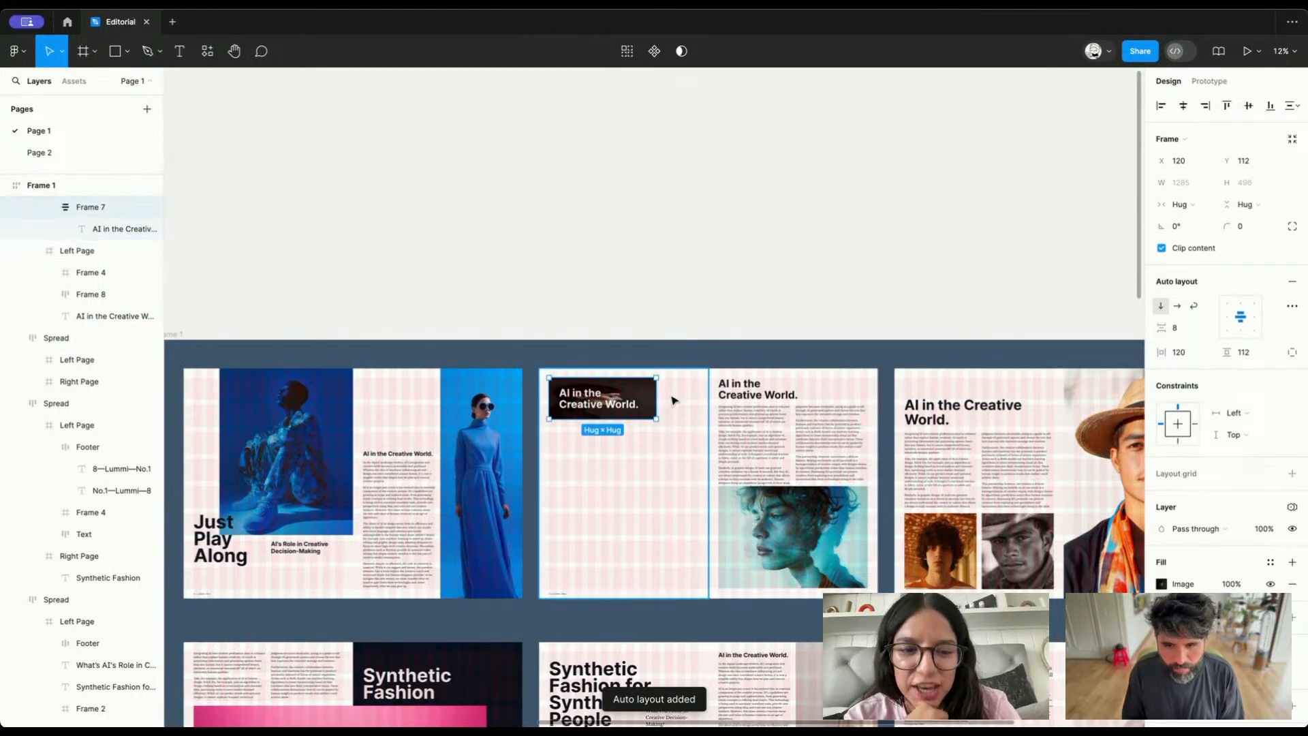
scroll(672, 400, "up", 3)
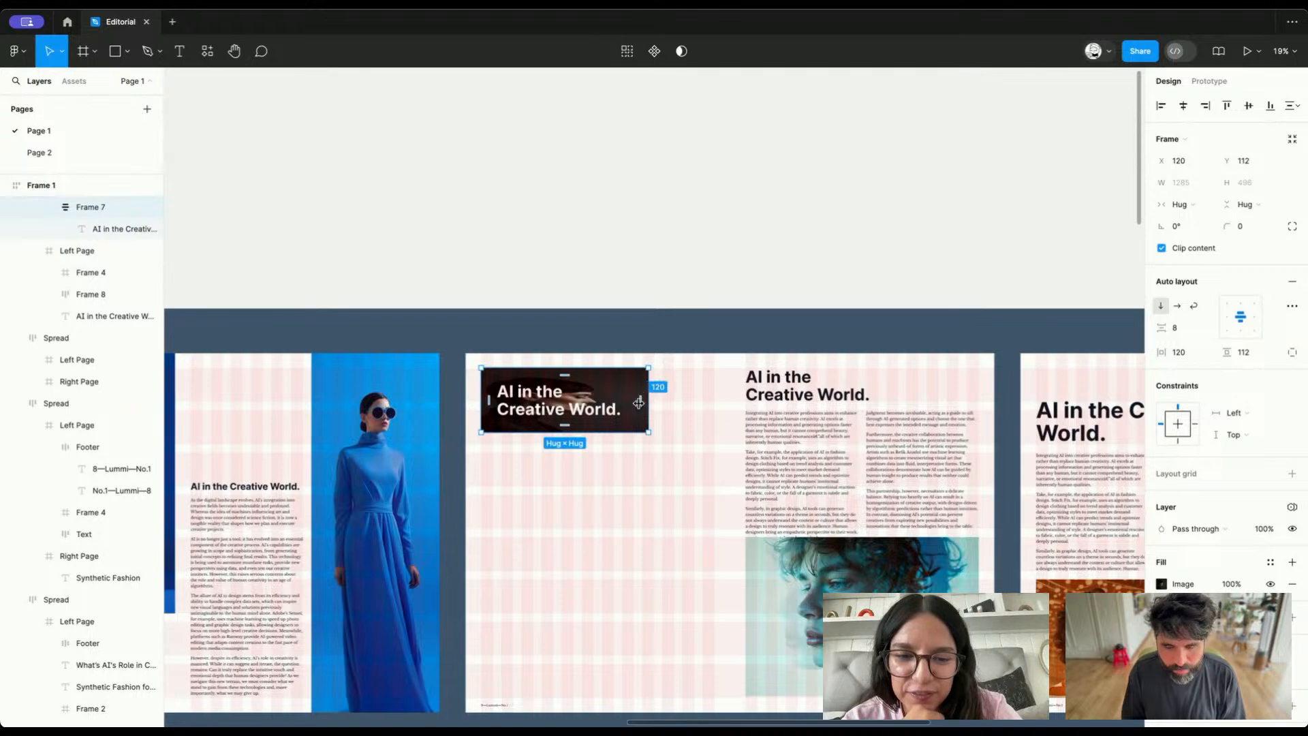
left_click_drag(639, 402, 714, 403)
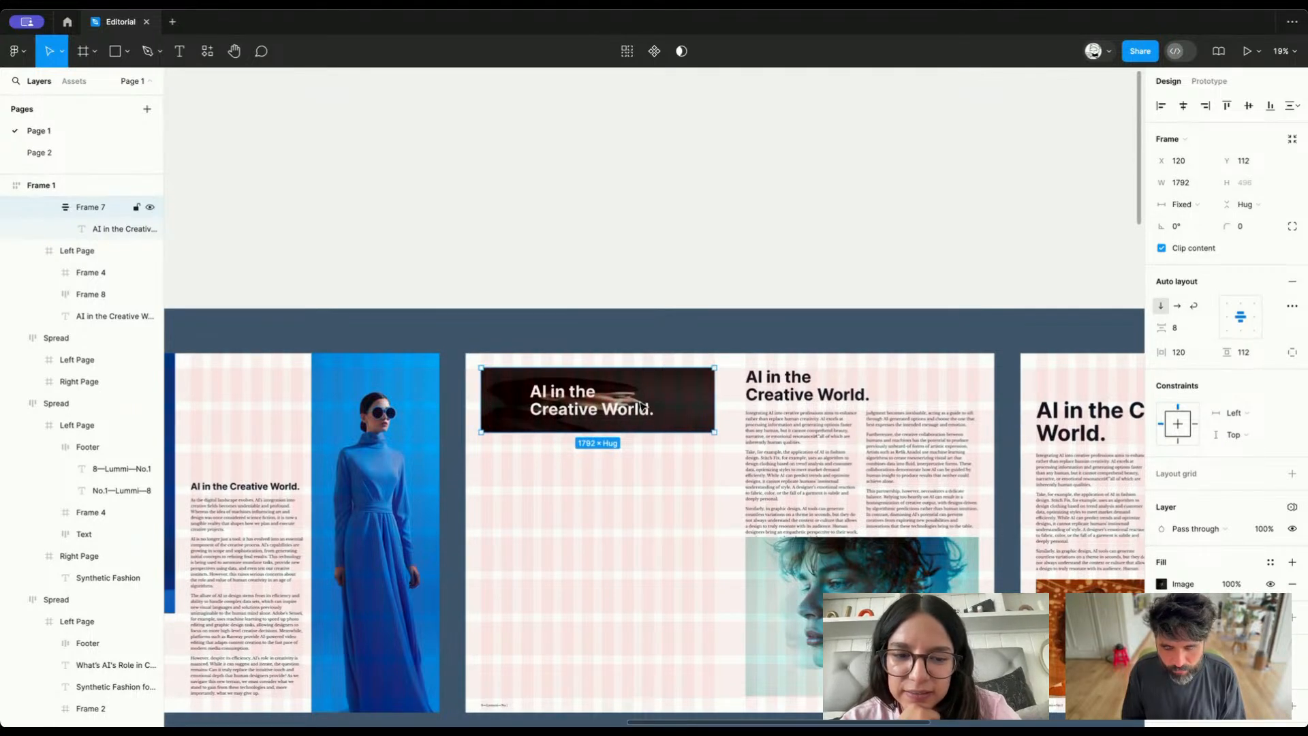
scroll(605, 402, "down", 2)
left_click_drag(600, 324, 590, 560)
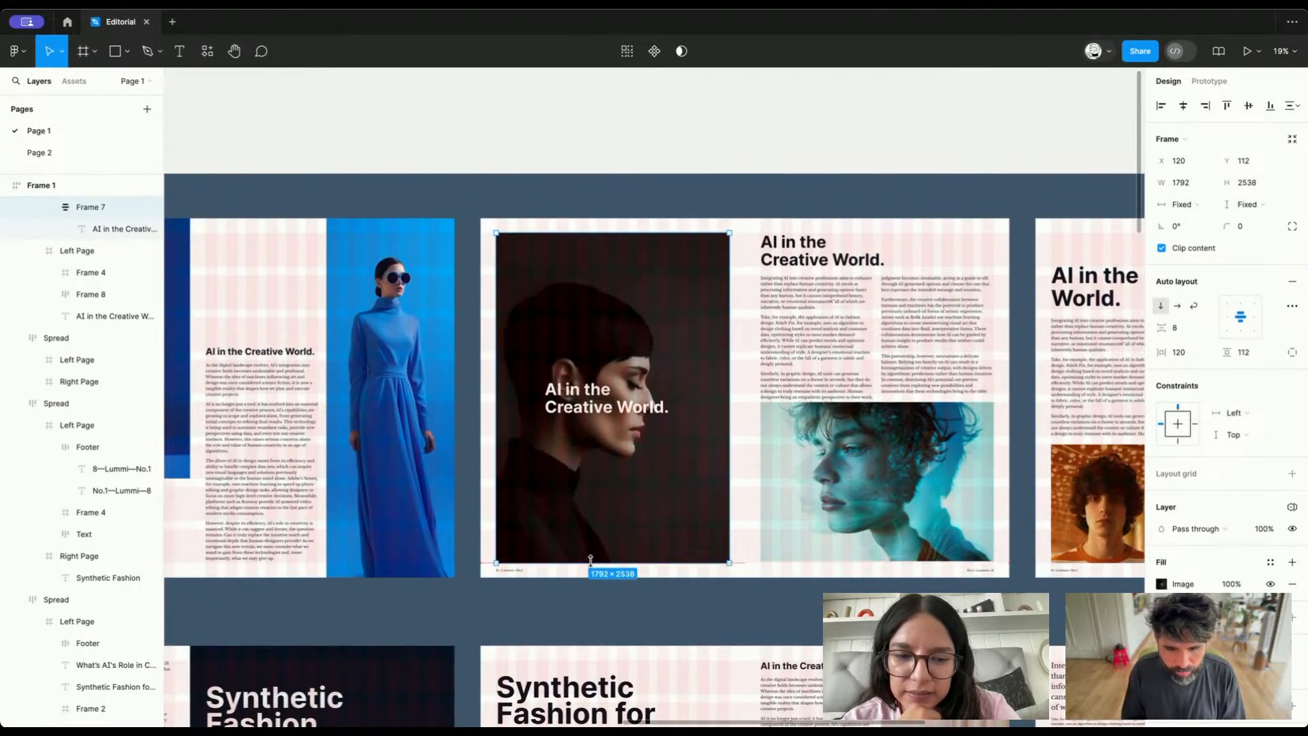
Set the portrait's image scaling to Fill and align its heading to the frame's bottom-left corner
left_click(1163, 585)
left_click(1016, 402)
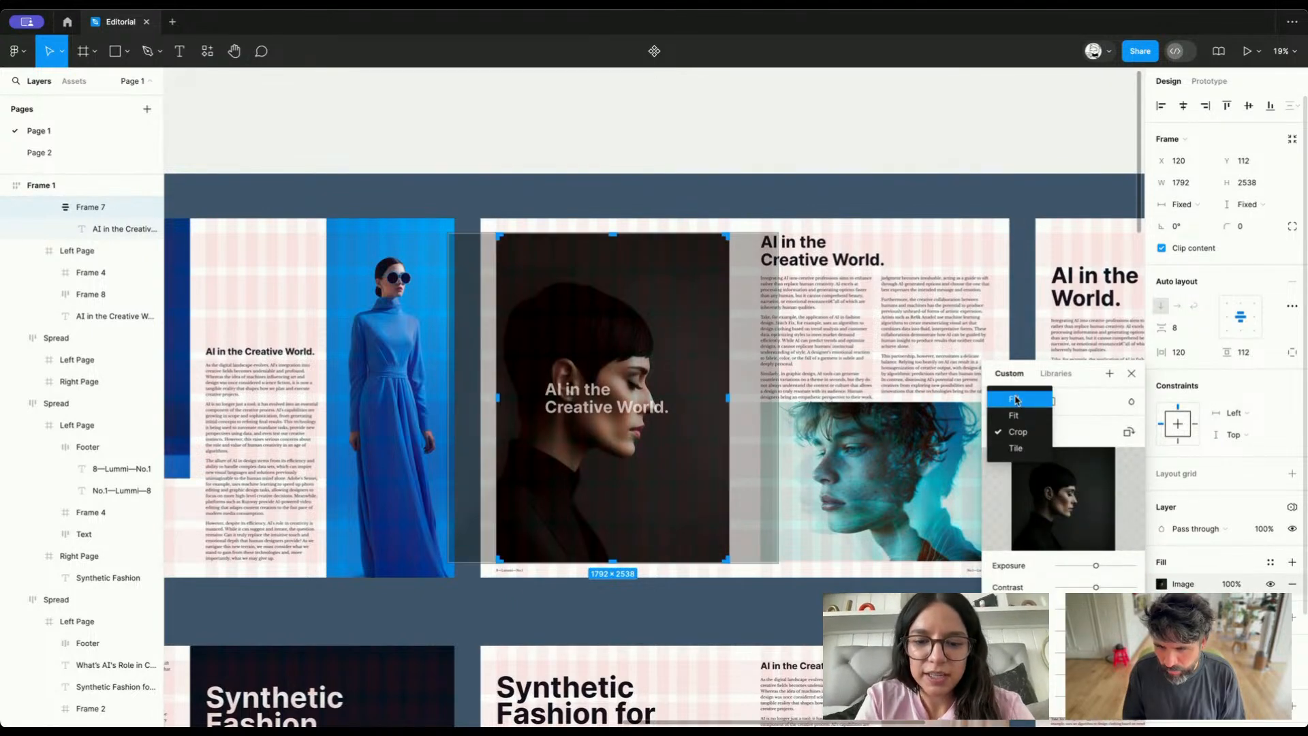
left_click(1015, 399)
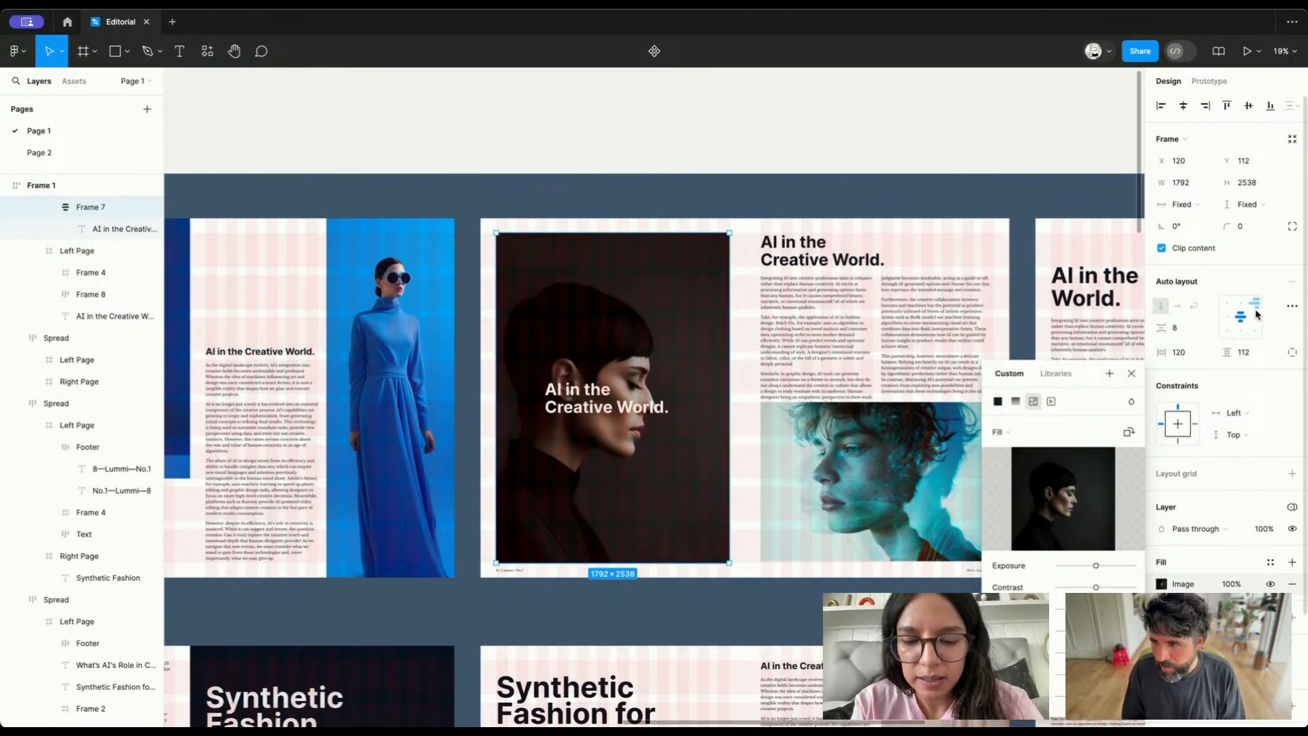
left_click(1230, 330)
scroll(697, 248, "down", 5)
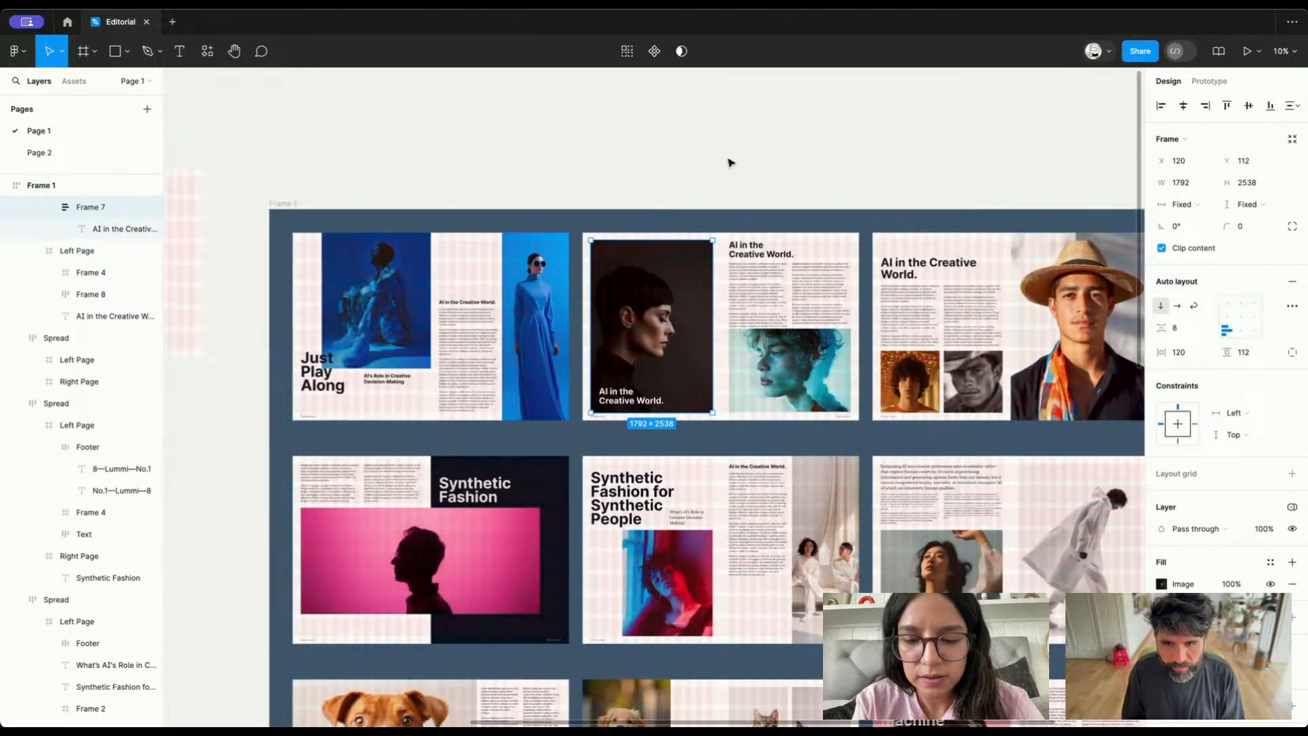
left_click(730, 161)
left_click(617, 400)
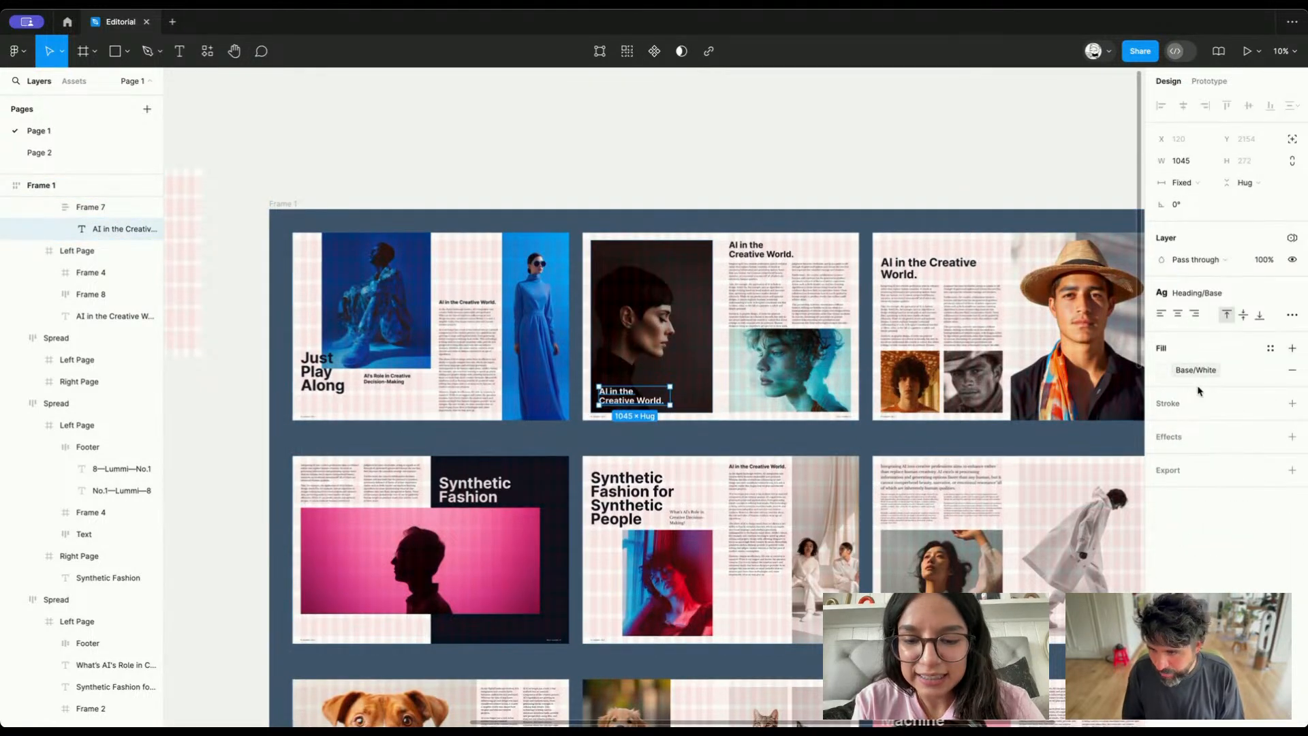
left_click(779, 161)
Duplicate Frame 1 with all its spreads and place the copy beside the original, past the to-do notes
scroll(779, 161, "right", 5)
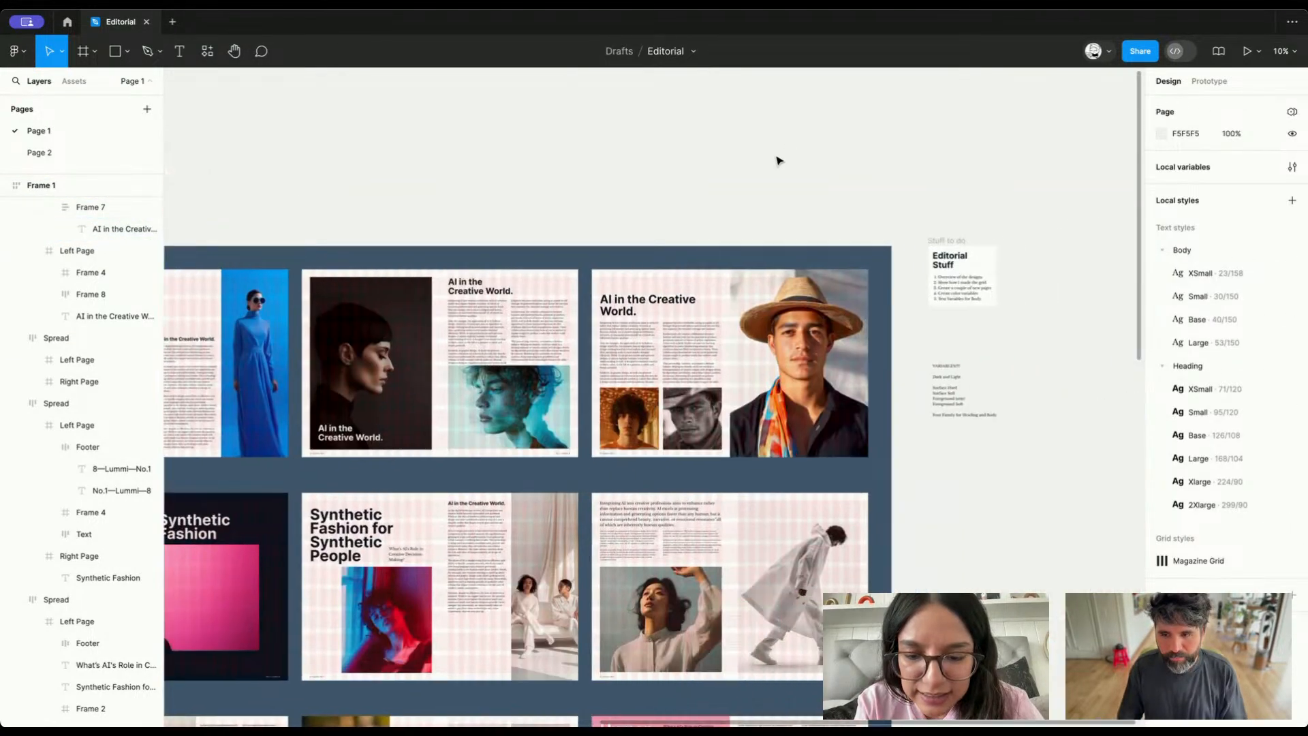
scroll(779, 161, "right", 1)
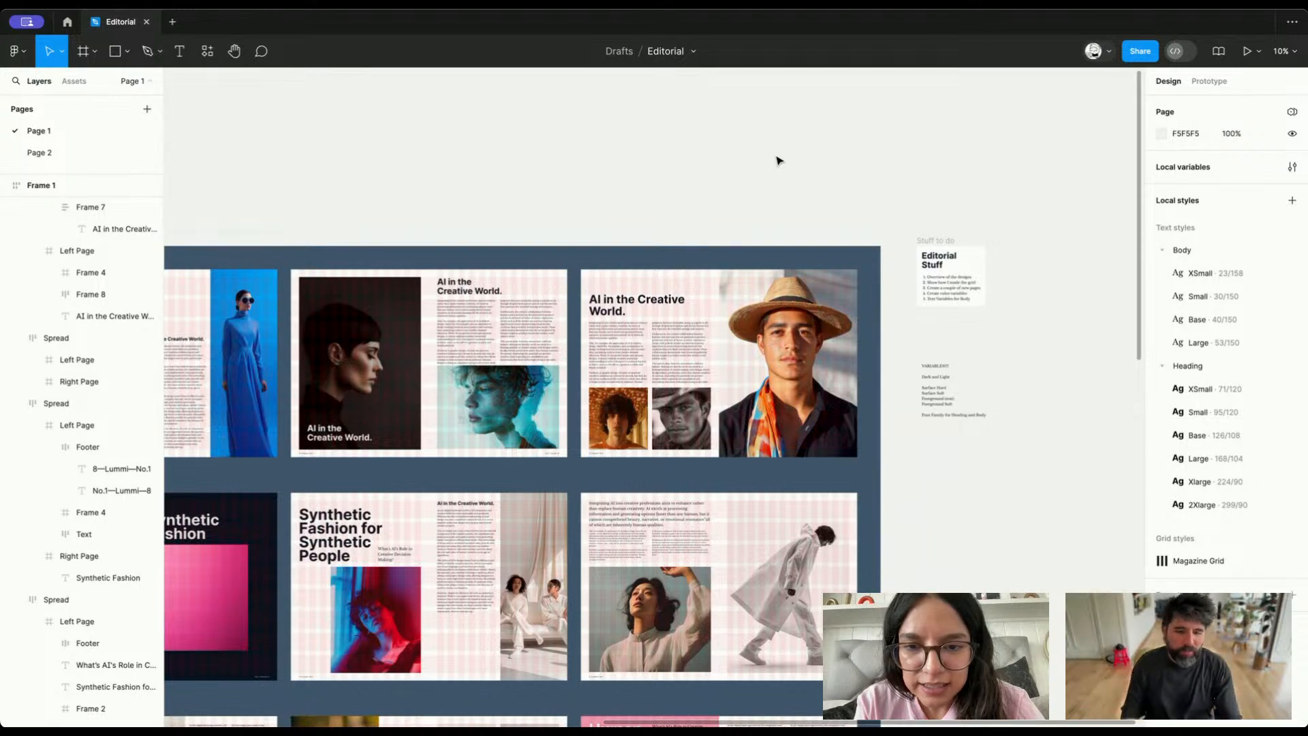
key("shift+1")
left_click(529, 184)
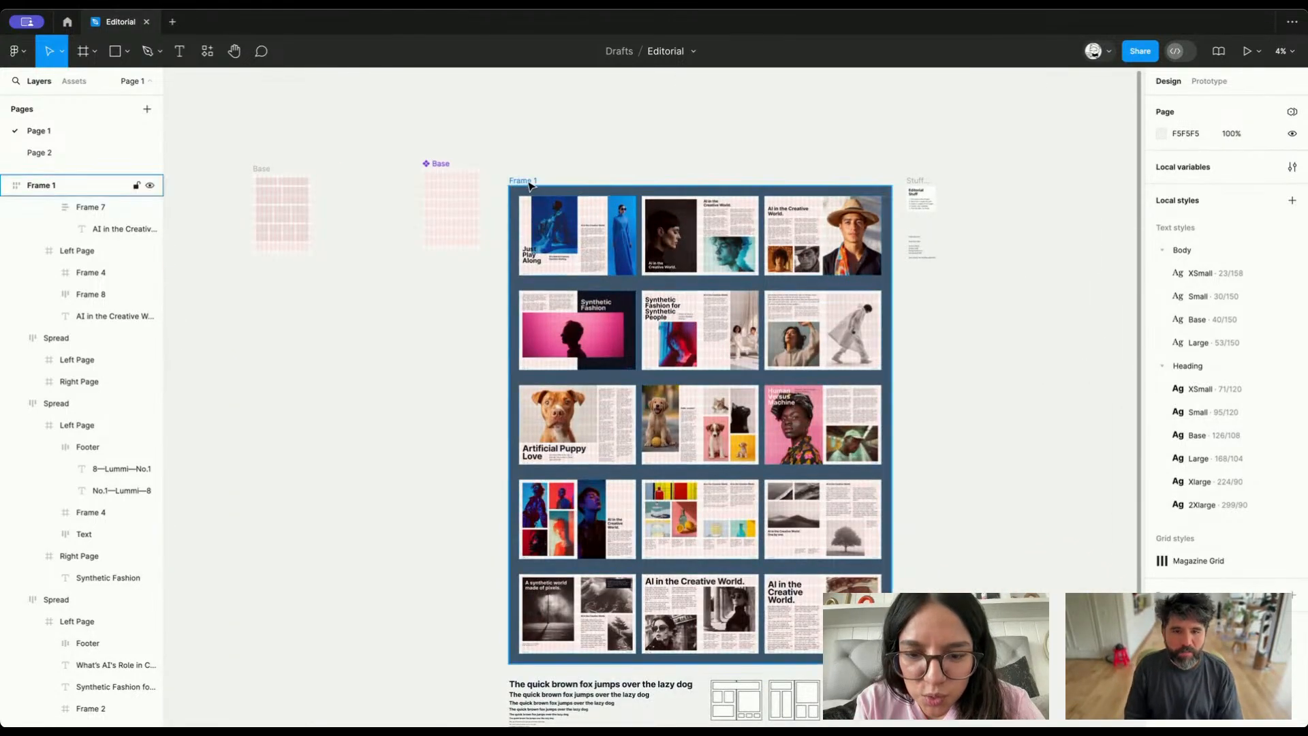
left_click(527, 183)
left_click_drag(535, 182, 1019, 188, "alt")
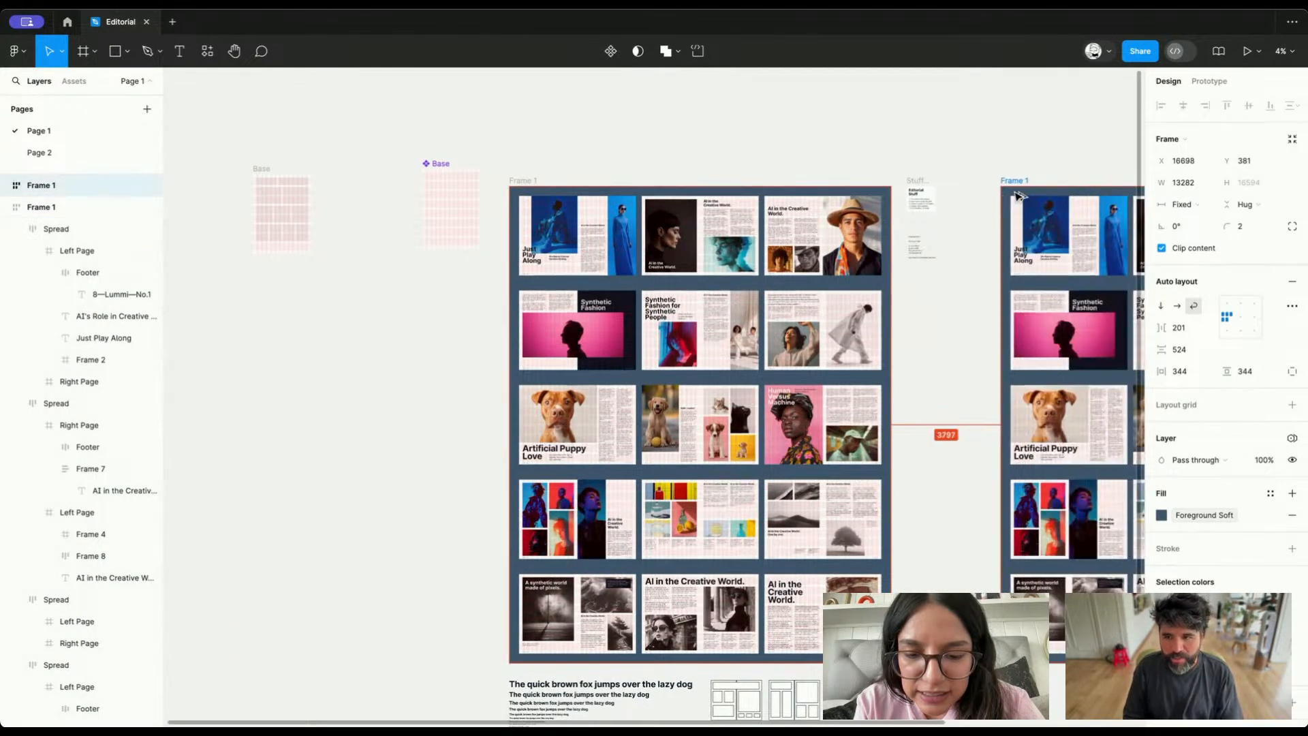
scroll(1018, 188, "right", 5)
scroll(1019, 188, "left", 1)
Set the duplicated frame's Collection 1 variable mode to Dark
left_click(1292, 438)
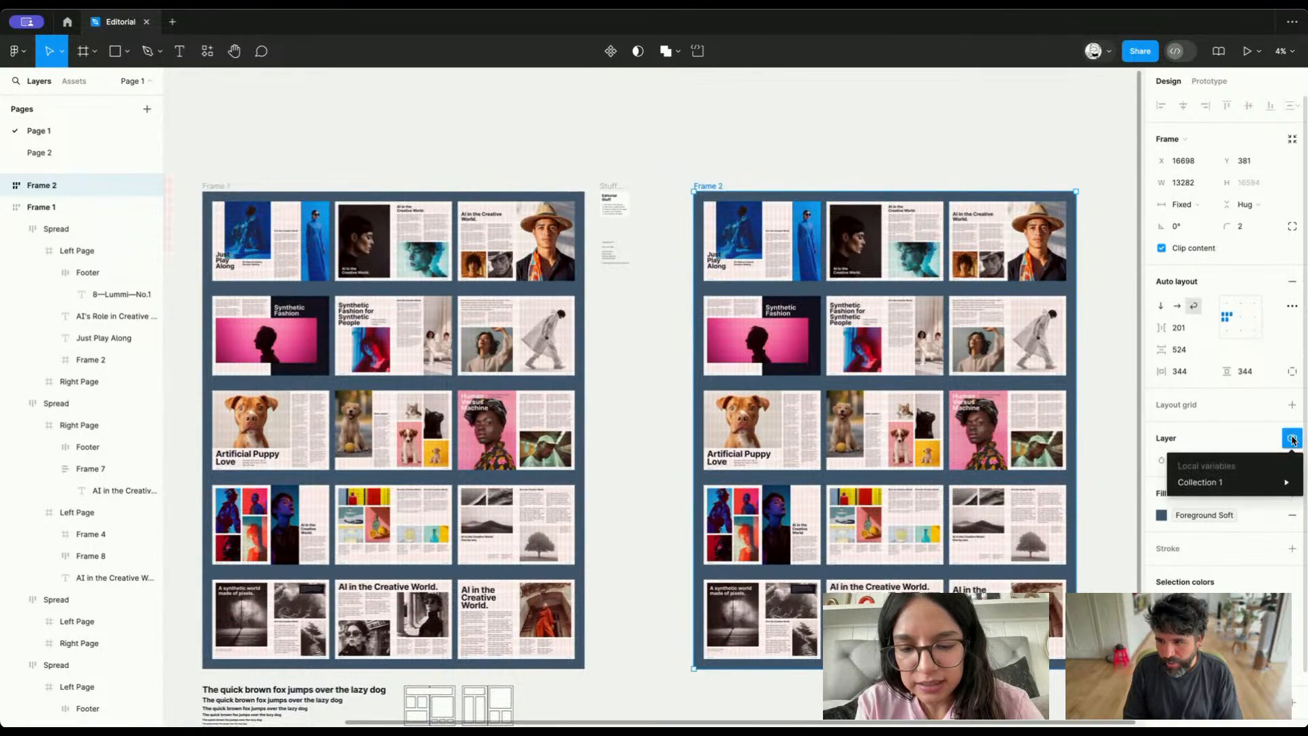
mouse_move(1227, 482)
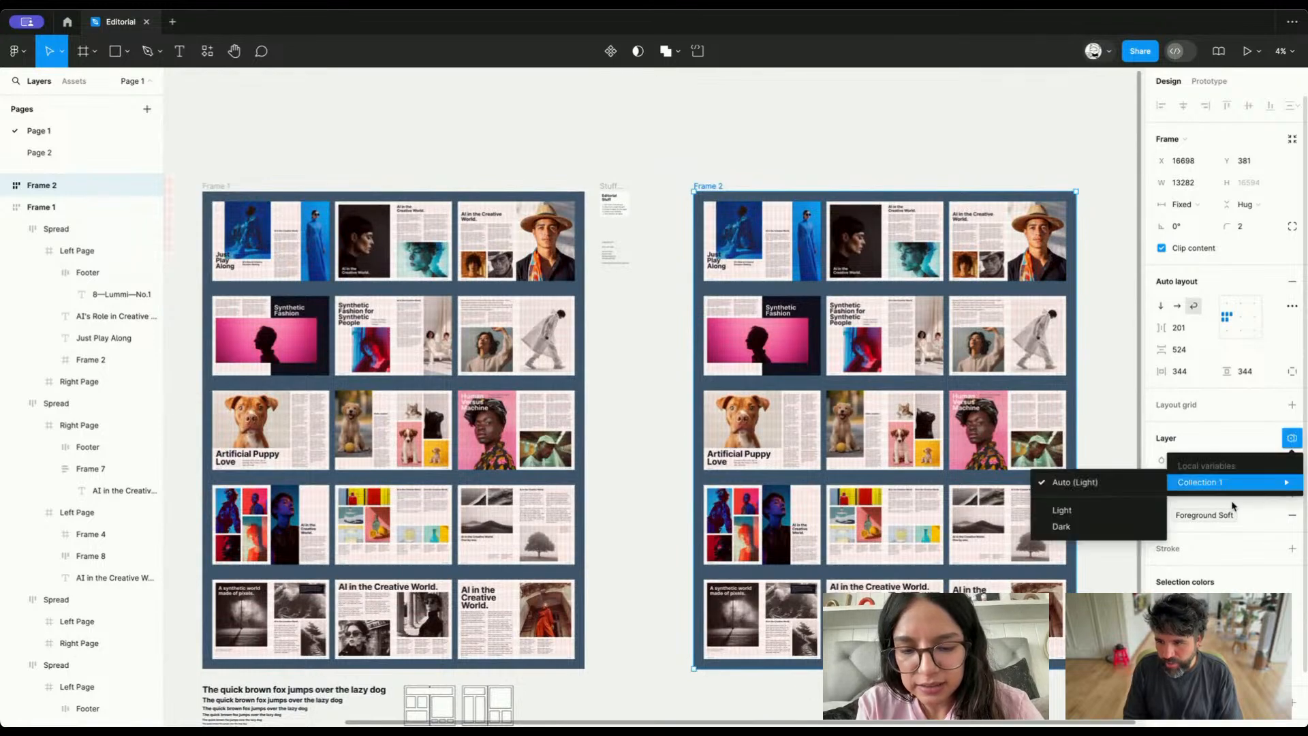
left_click(1079, 527)
Examine the spreads in the dark-mode frame, checking the headings and text over images for readability
scroll(916, 252, "up", 5)
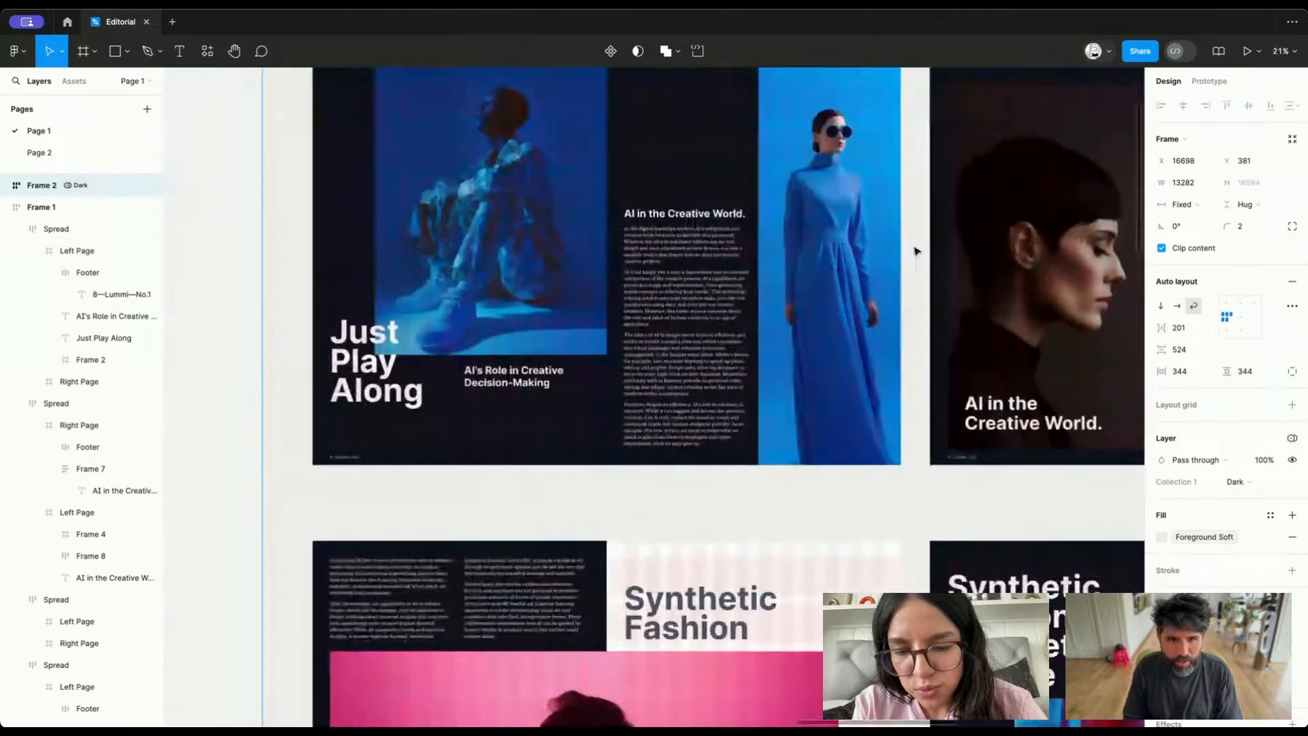
scroll(917, 251, "down", 10)
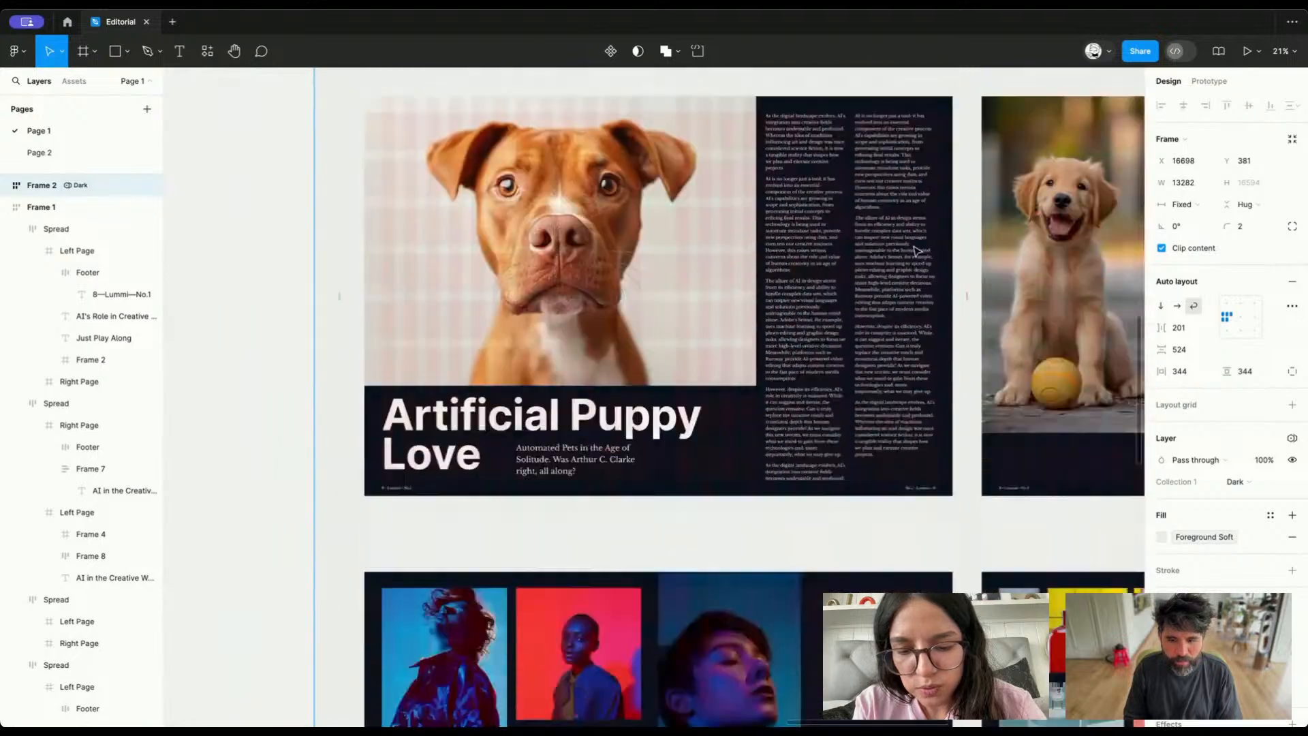
scroll(916, 251, "up", 6)
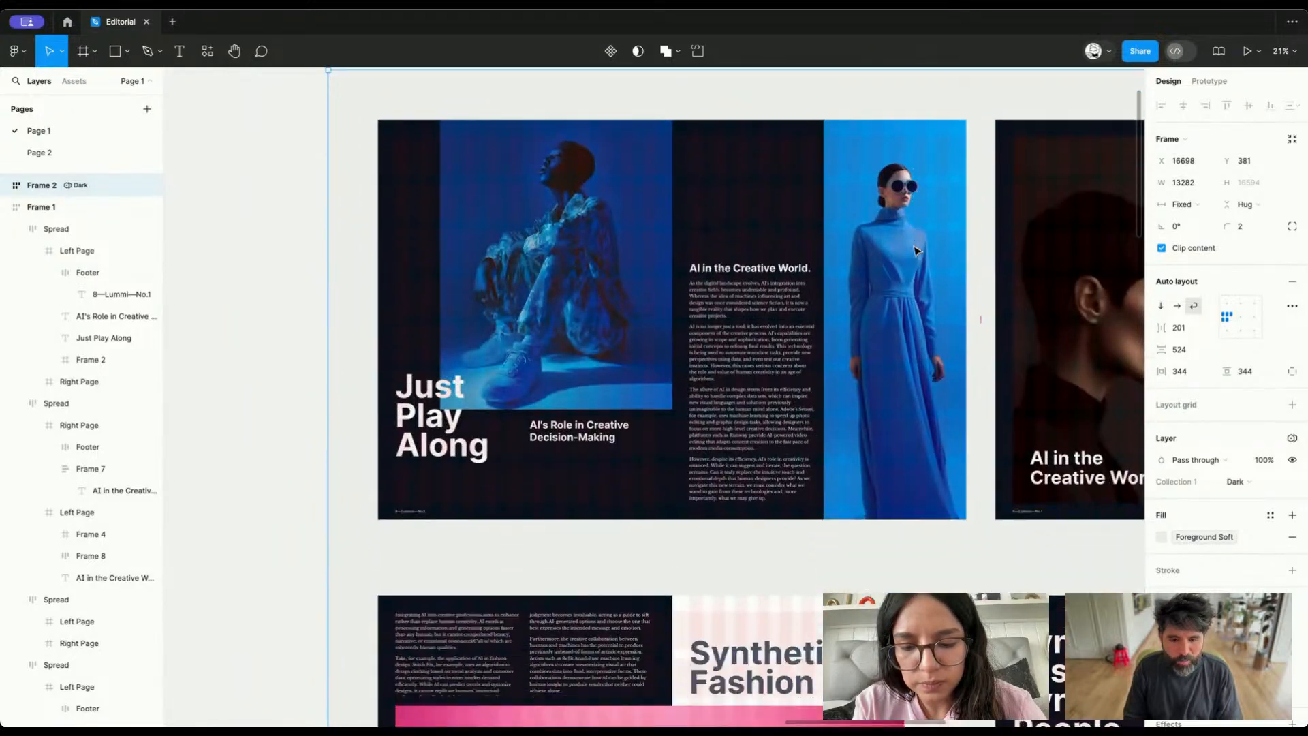
scroll(917, 251, "down", 12)
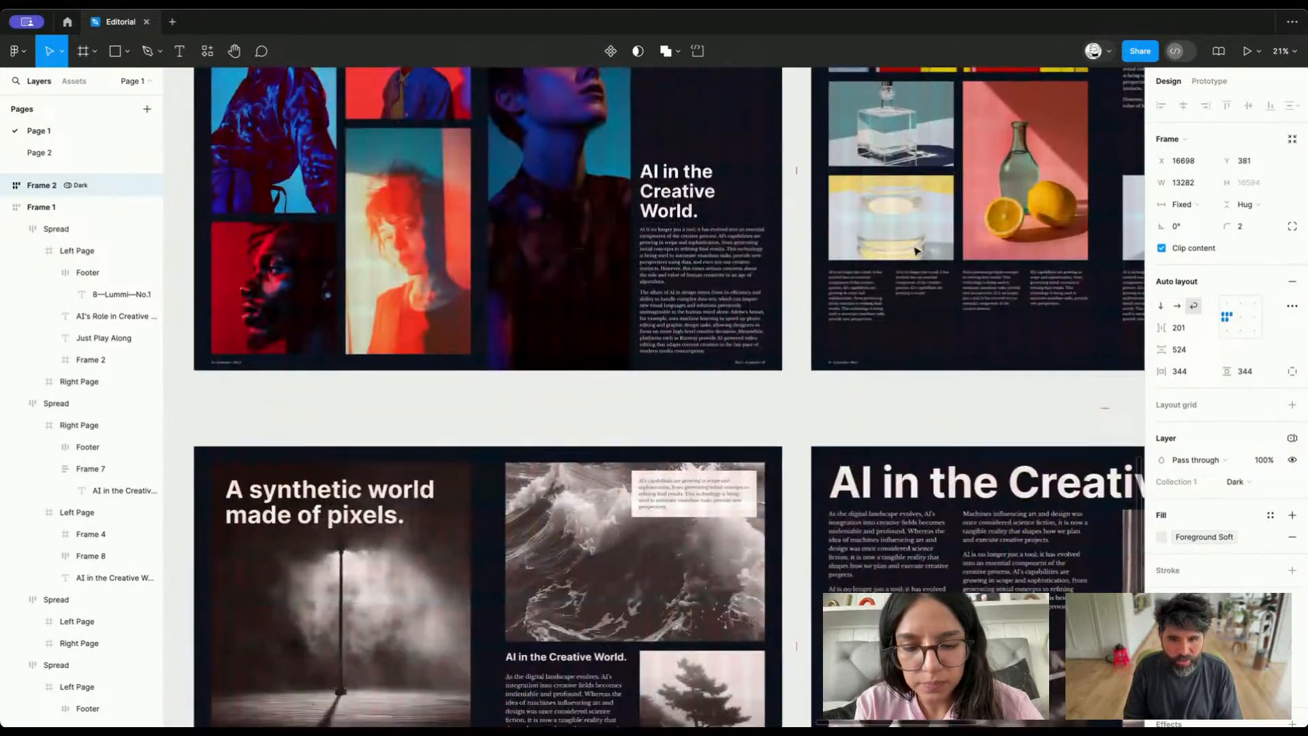
scroll(916, 252, "down", 3)
scroll(690, 441, "right", 2)
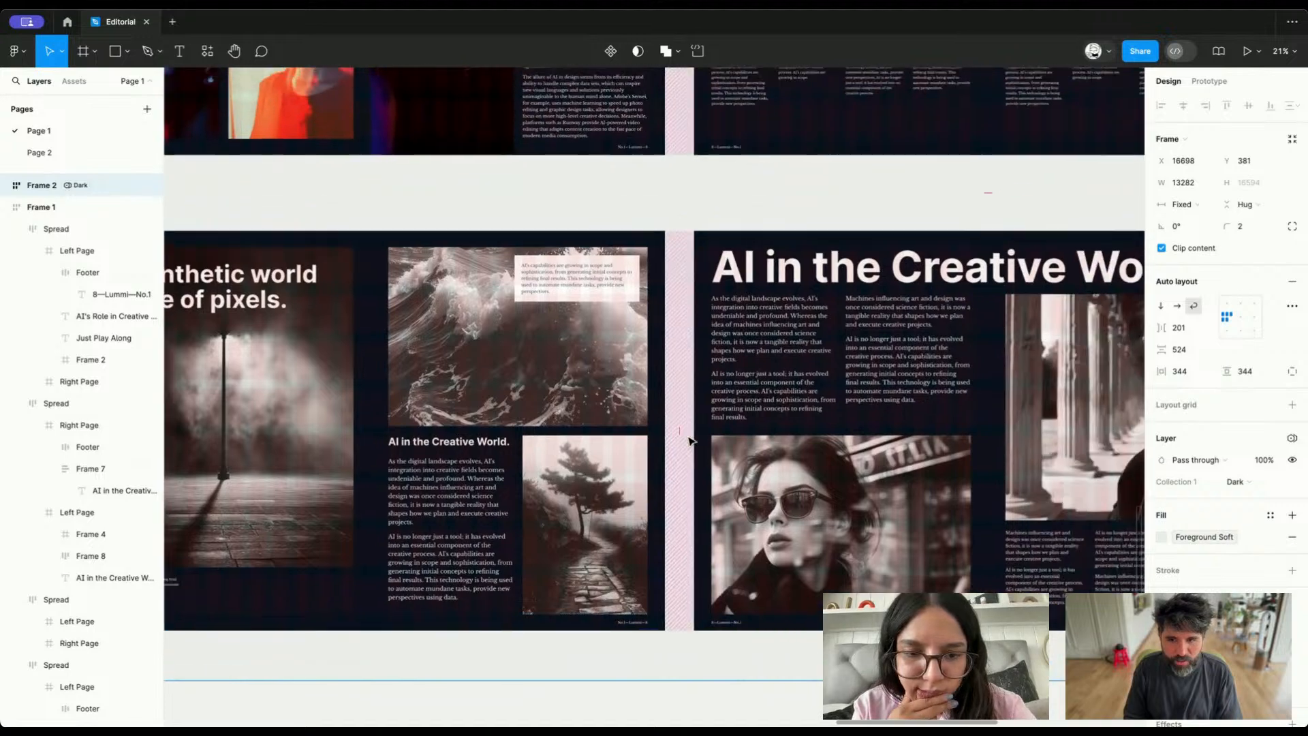
scroll(617, 287, "right", 15)
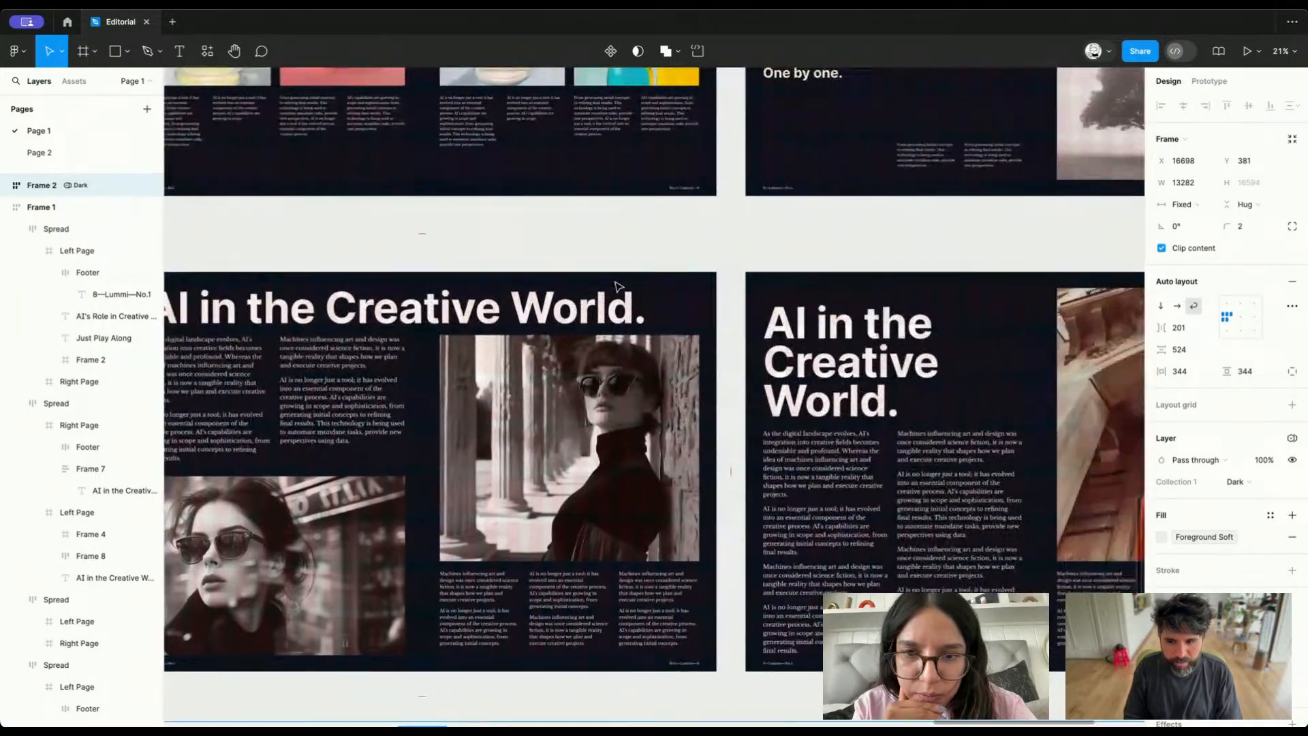
scroll(617, 286, "up", 8)
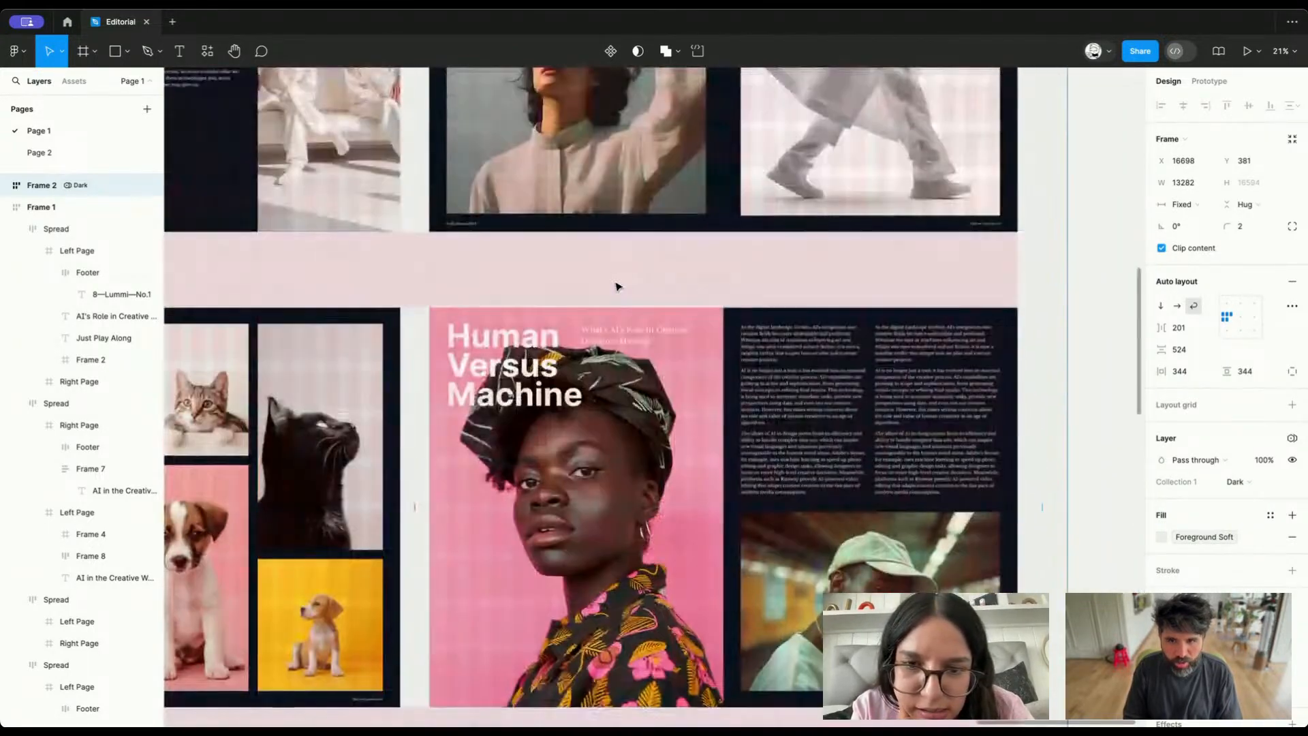
scroll(617, 286, "up", 10)
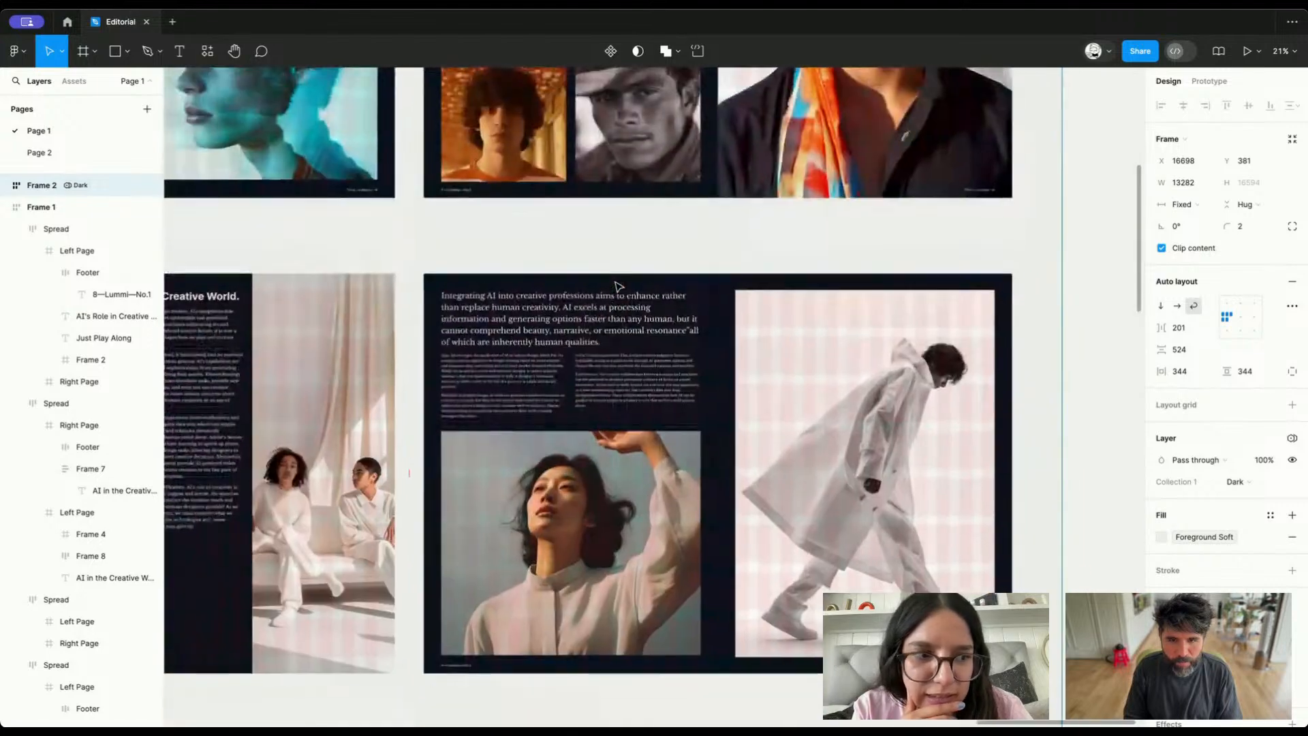
Open the file's local variables and enlarge the window to show all of Collection 1's variables
scroll(617, 286, "down", 5)
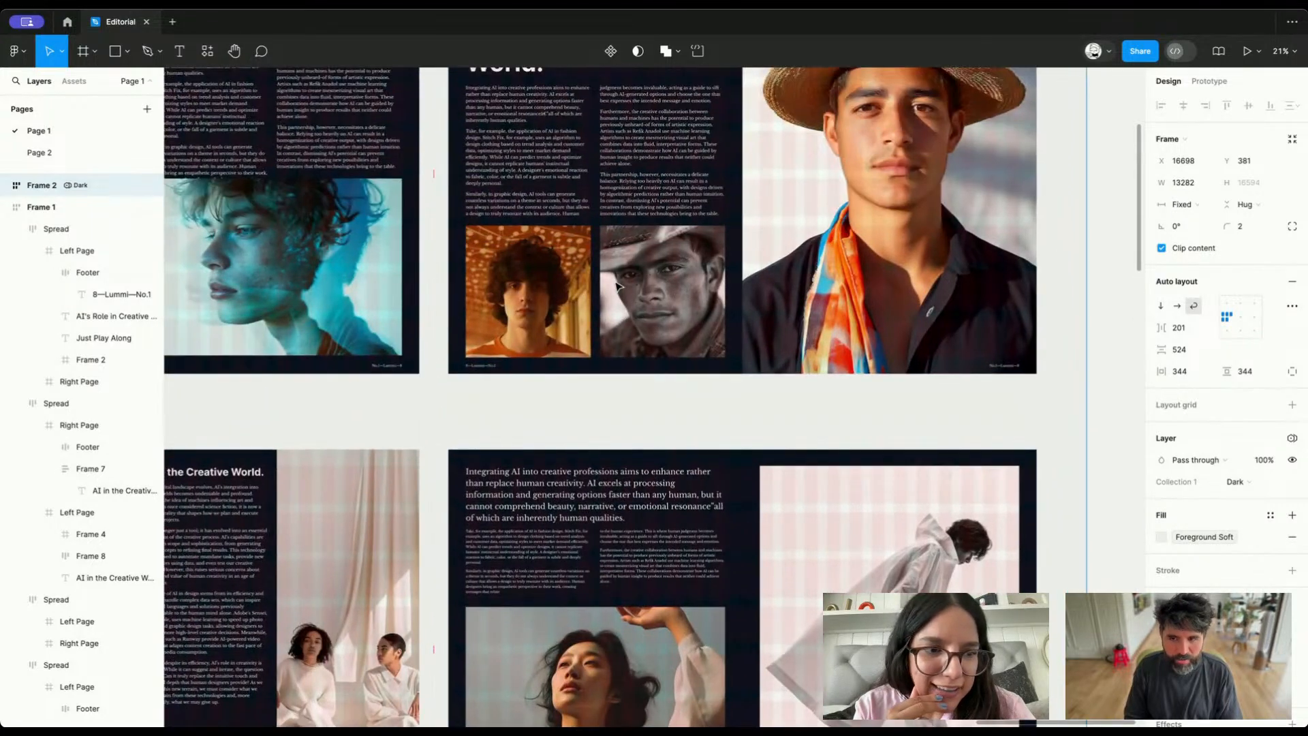
scroll(617, 287, "down", 4)
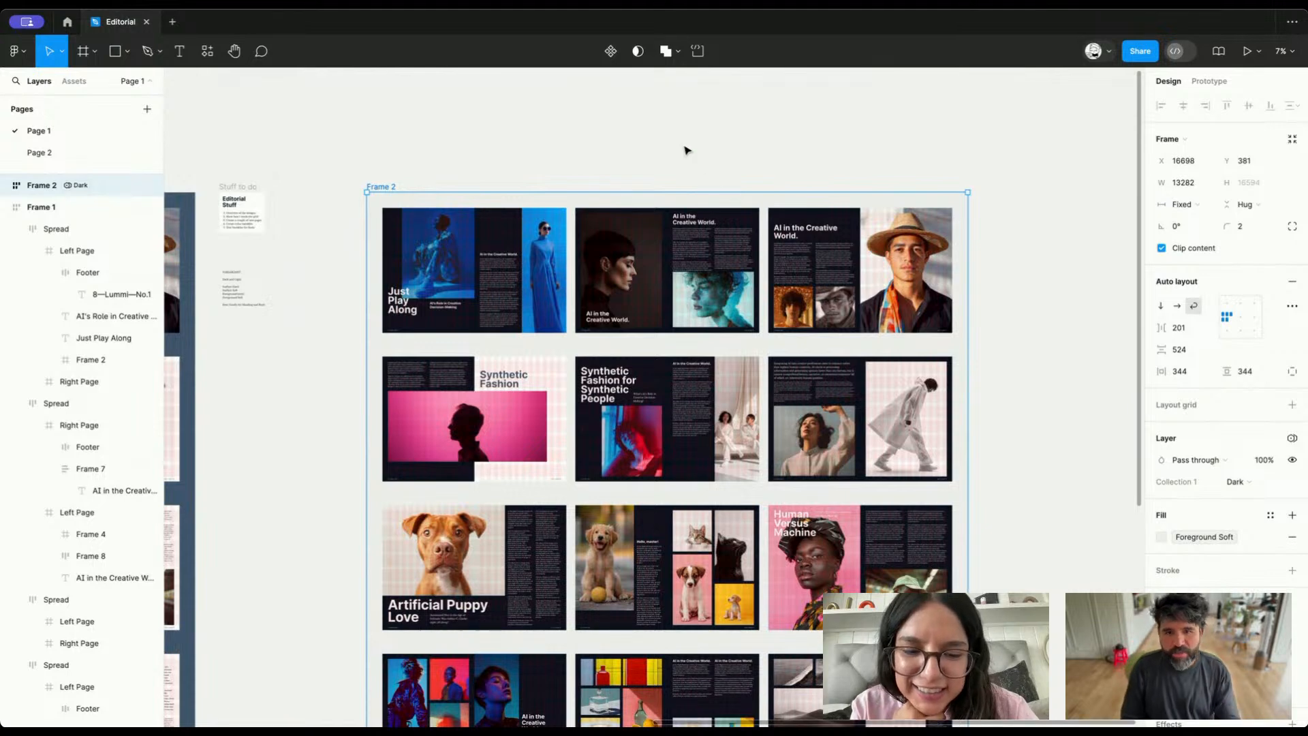
left_click(686, 149)
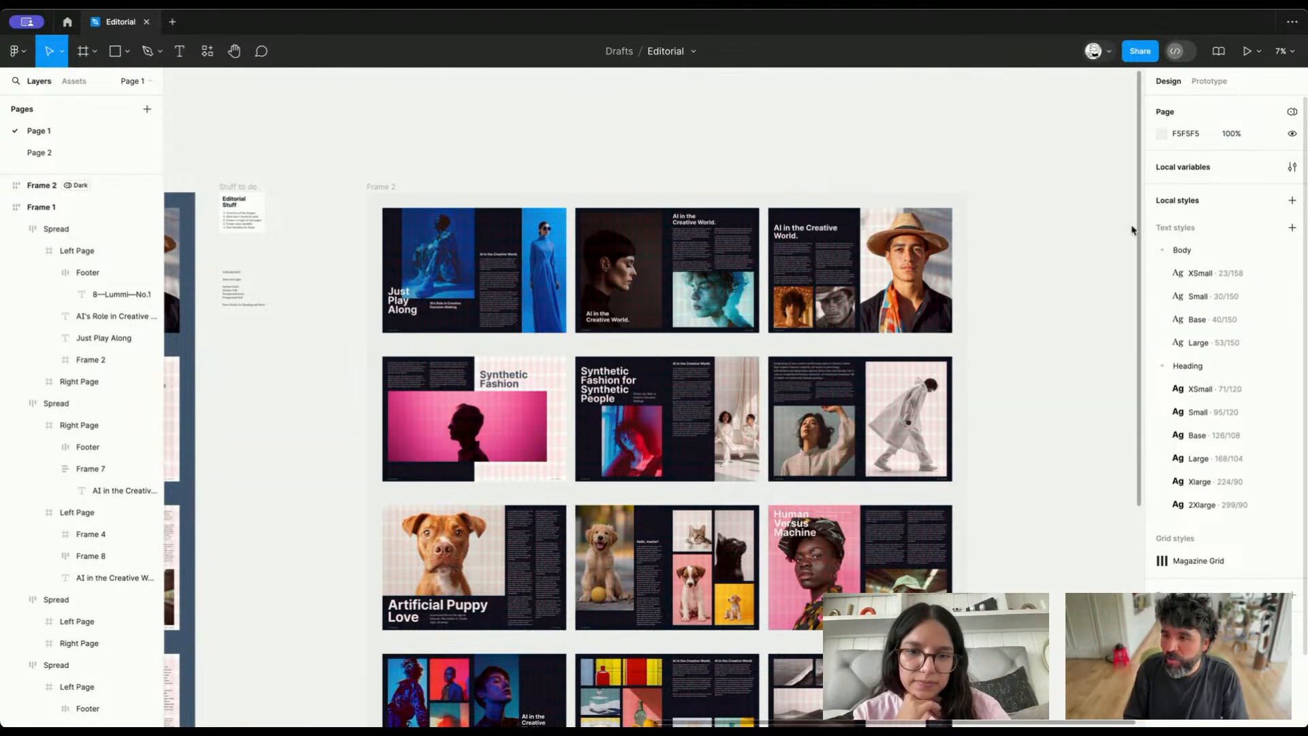
left_click(1292, 167)
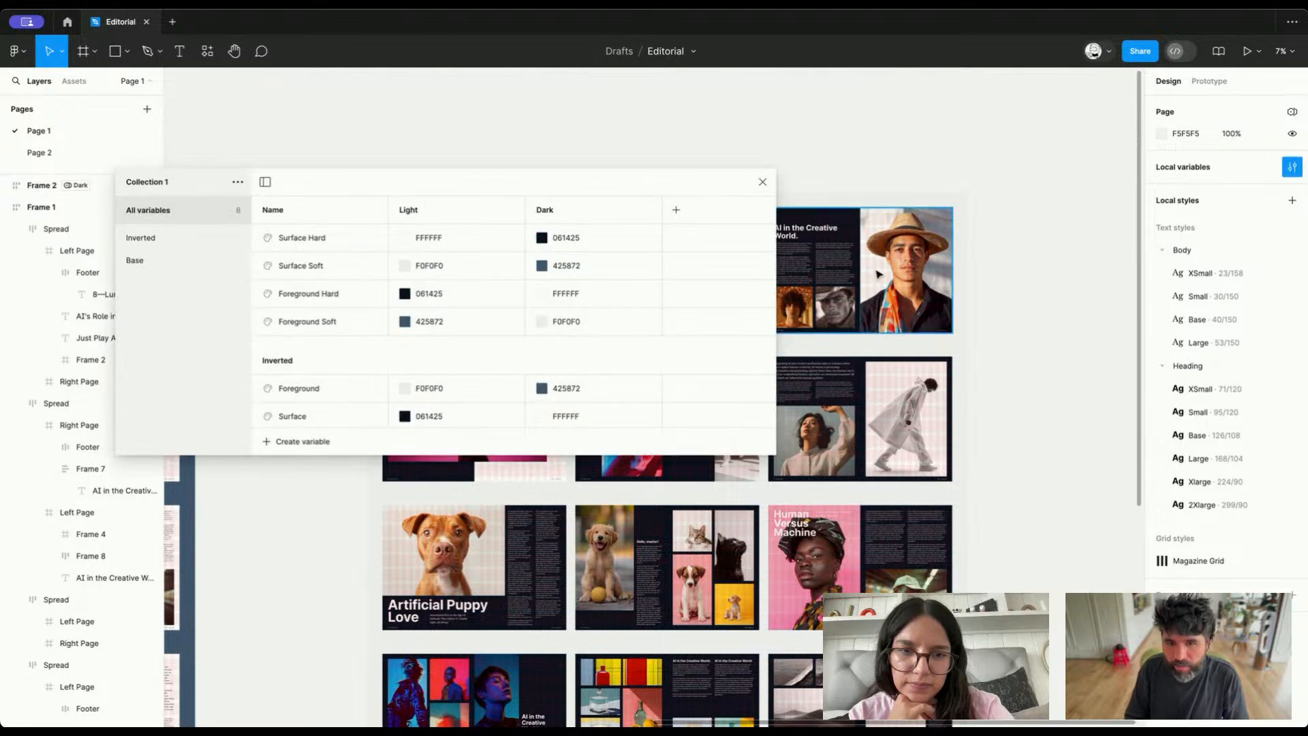
left_click_drag(462, 177, 637, 93)
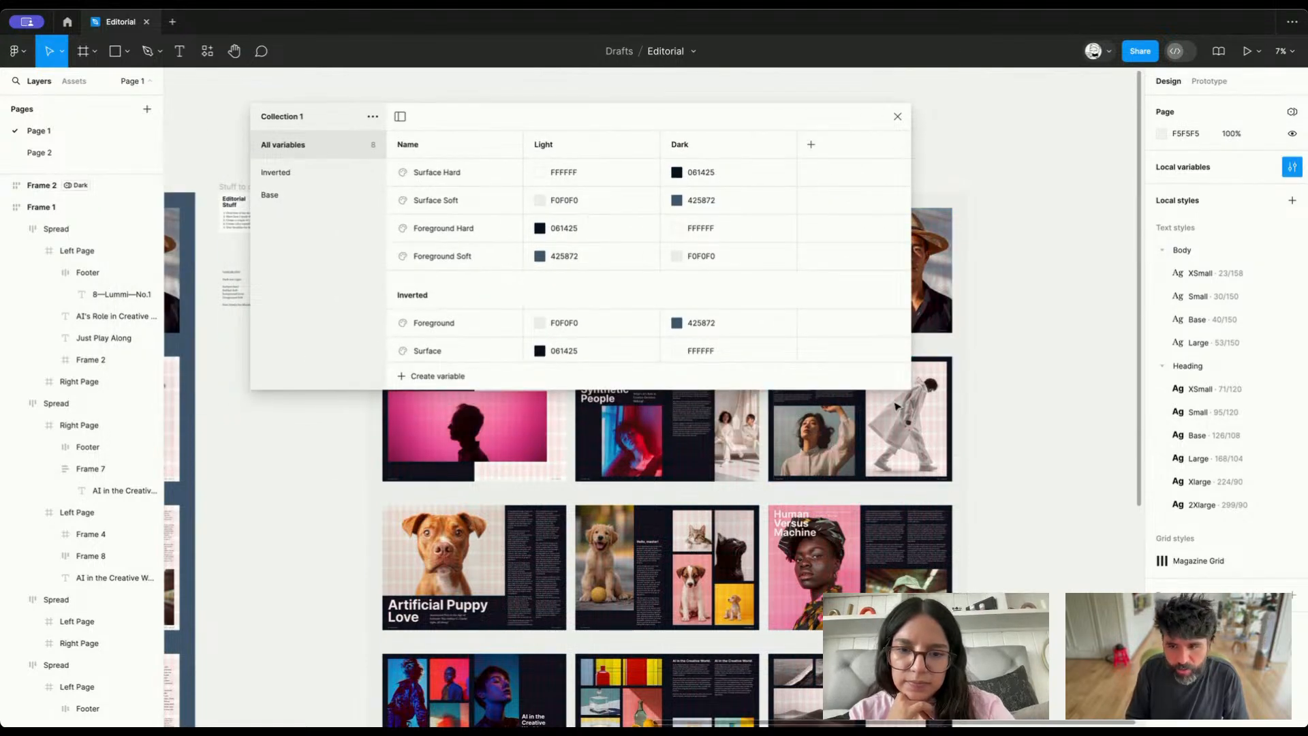
left_click_drag(908, 389, 830, 519)
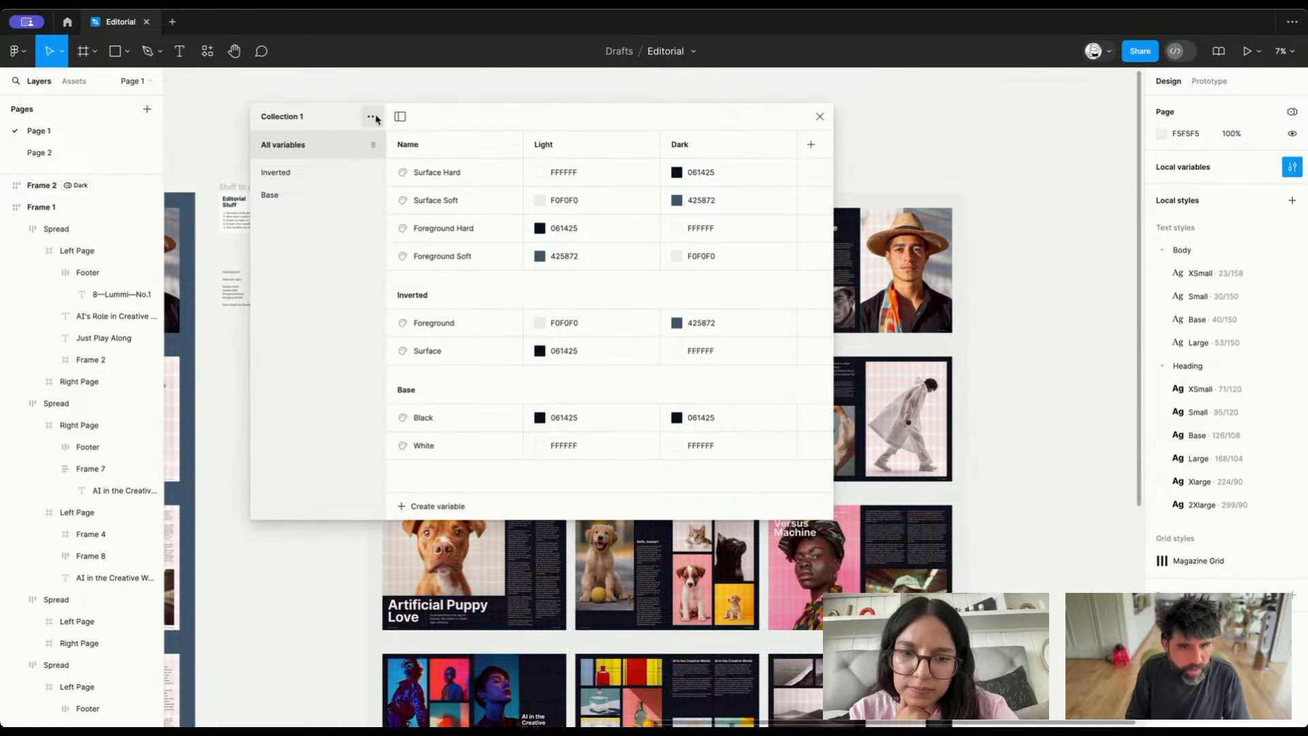
Create a new variable collection named Type
left_click(373, 117)
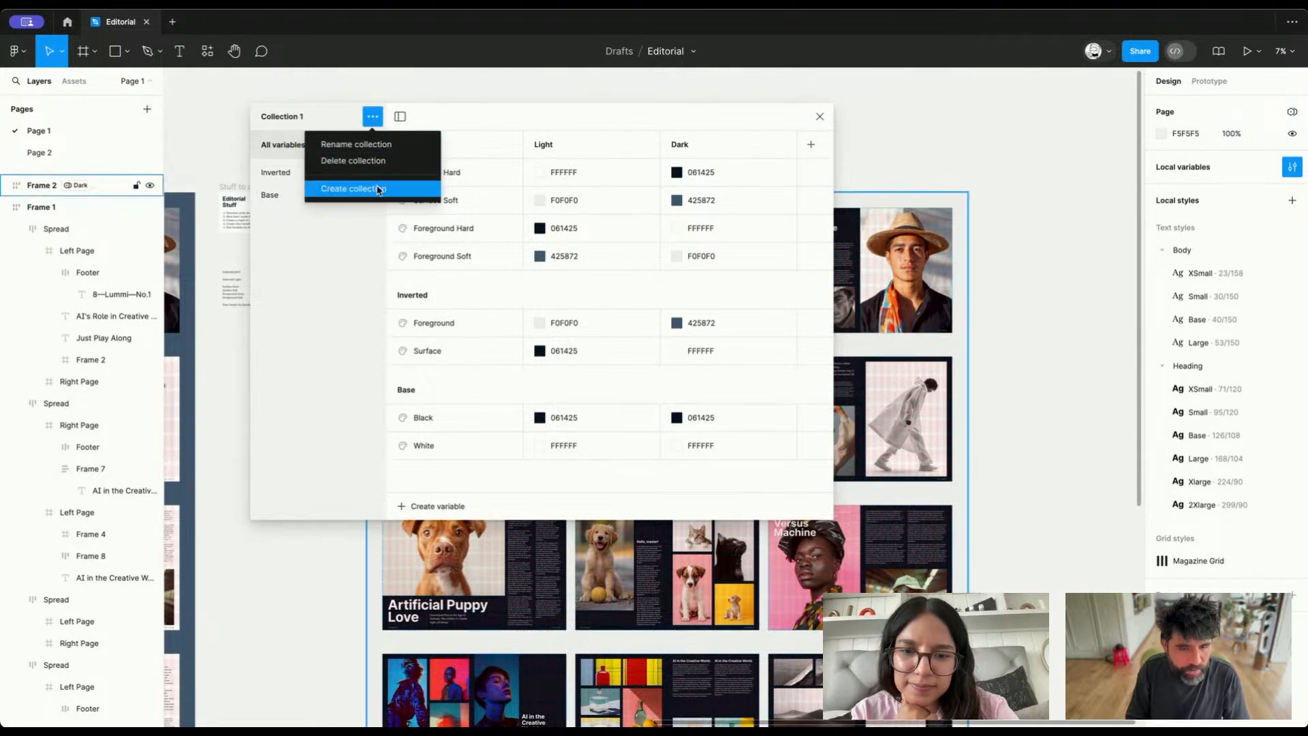
left_click(379, 189)
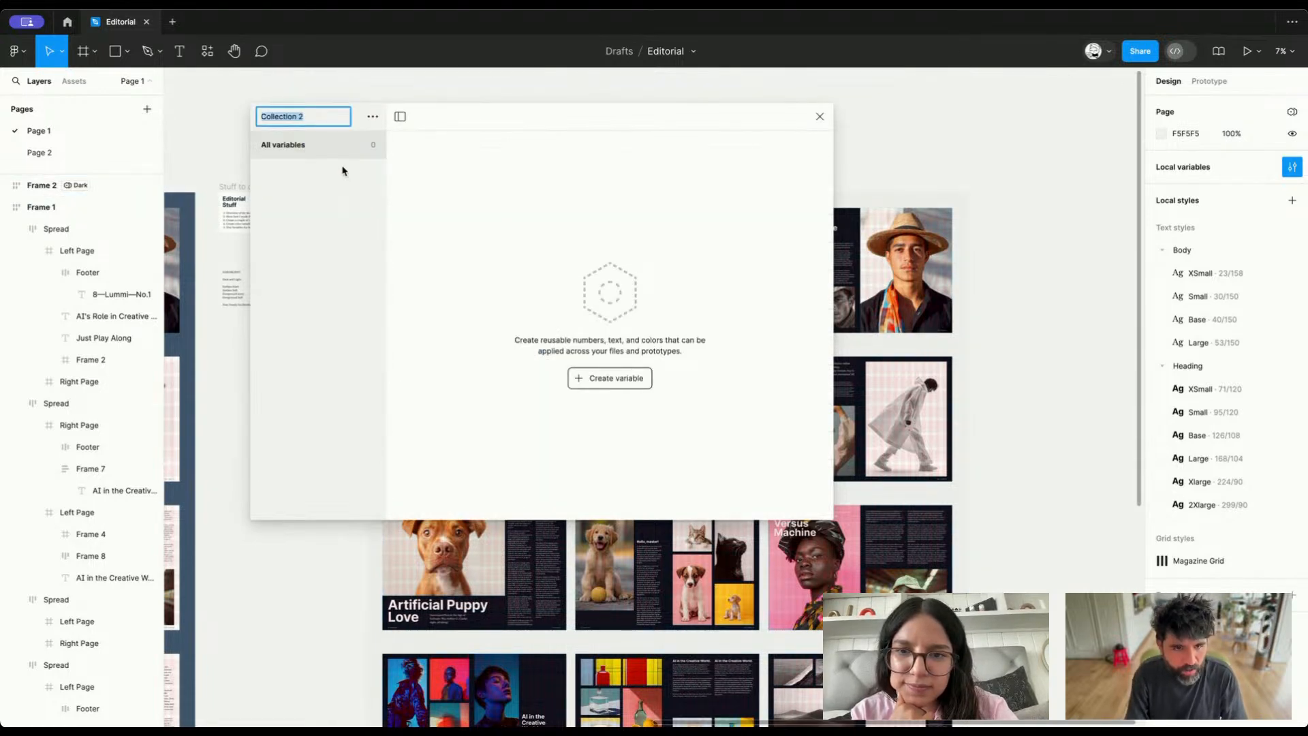
type("Type")
key("Return")
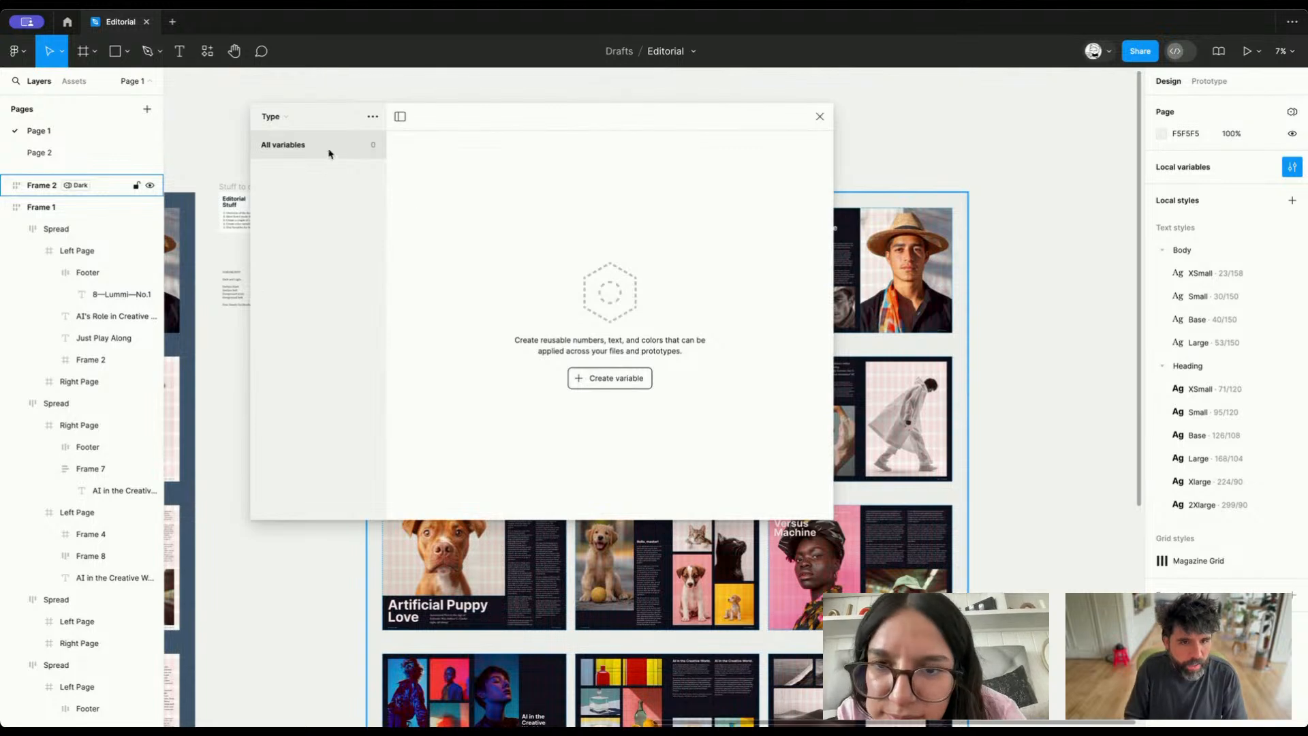
Create a string variable named Family/Heading in the Type collection
left_click(606, 380)
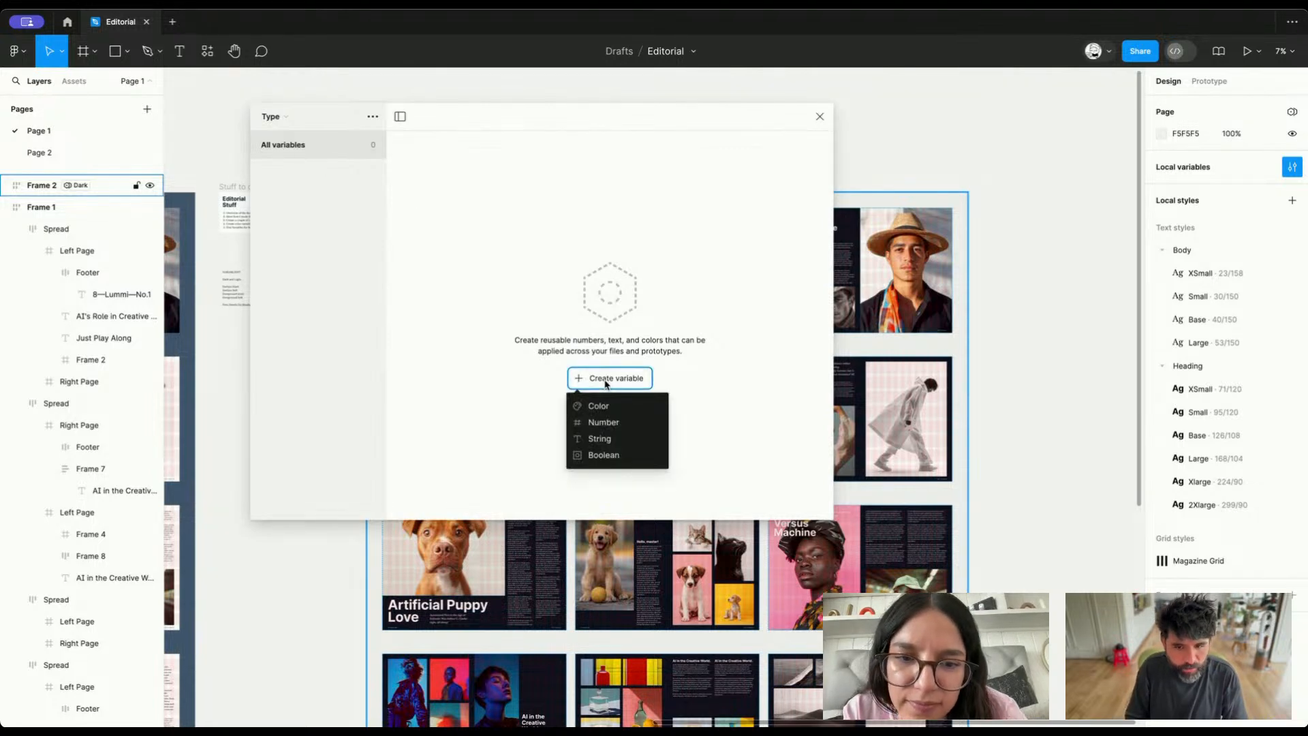
left_click(624, 439)
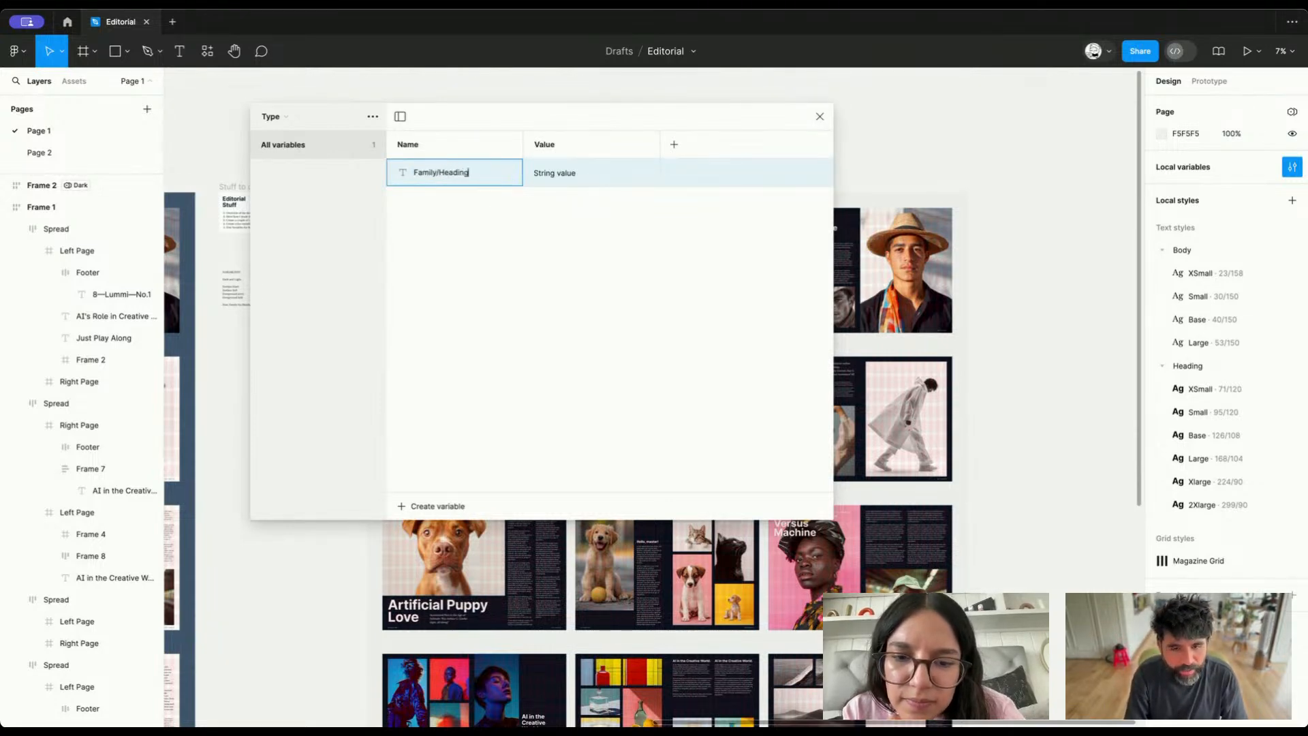
key("Return")
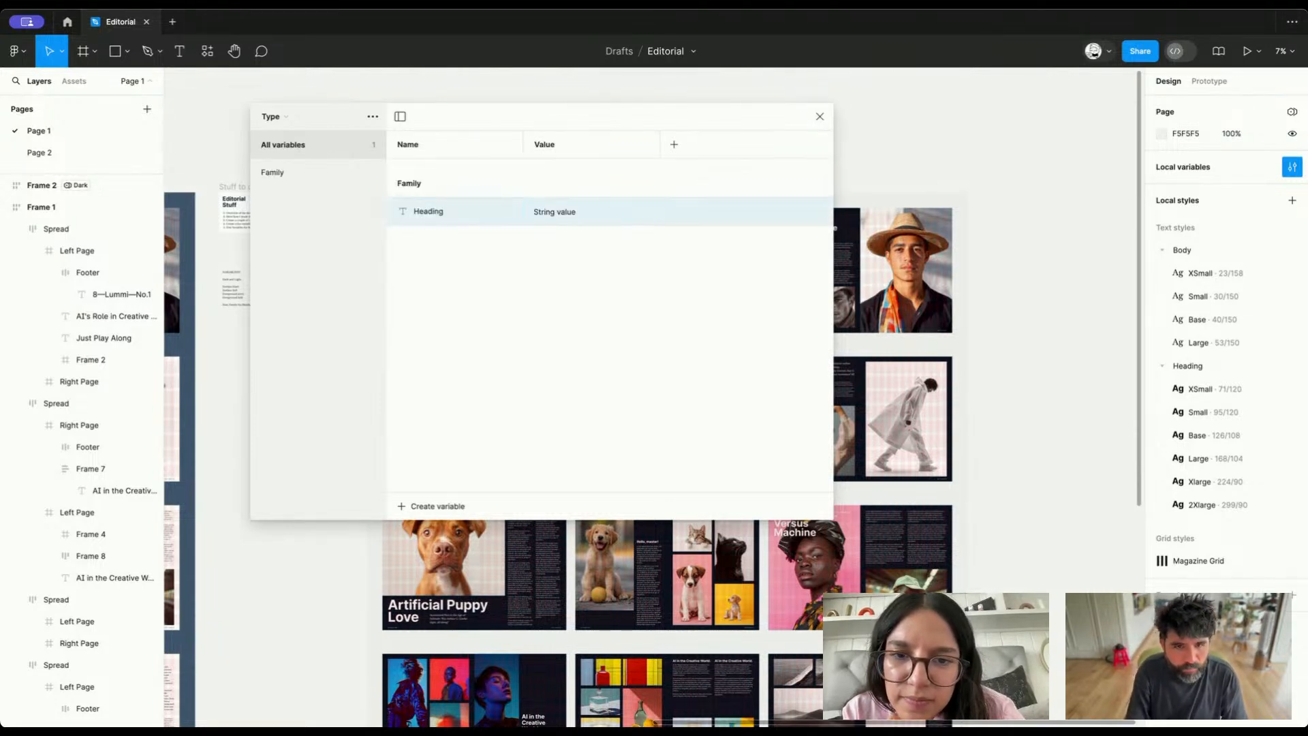
right_click(470, 218)
left_click(711, 298)
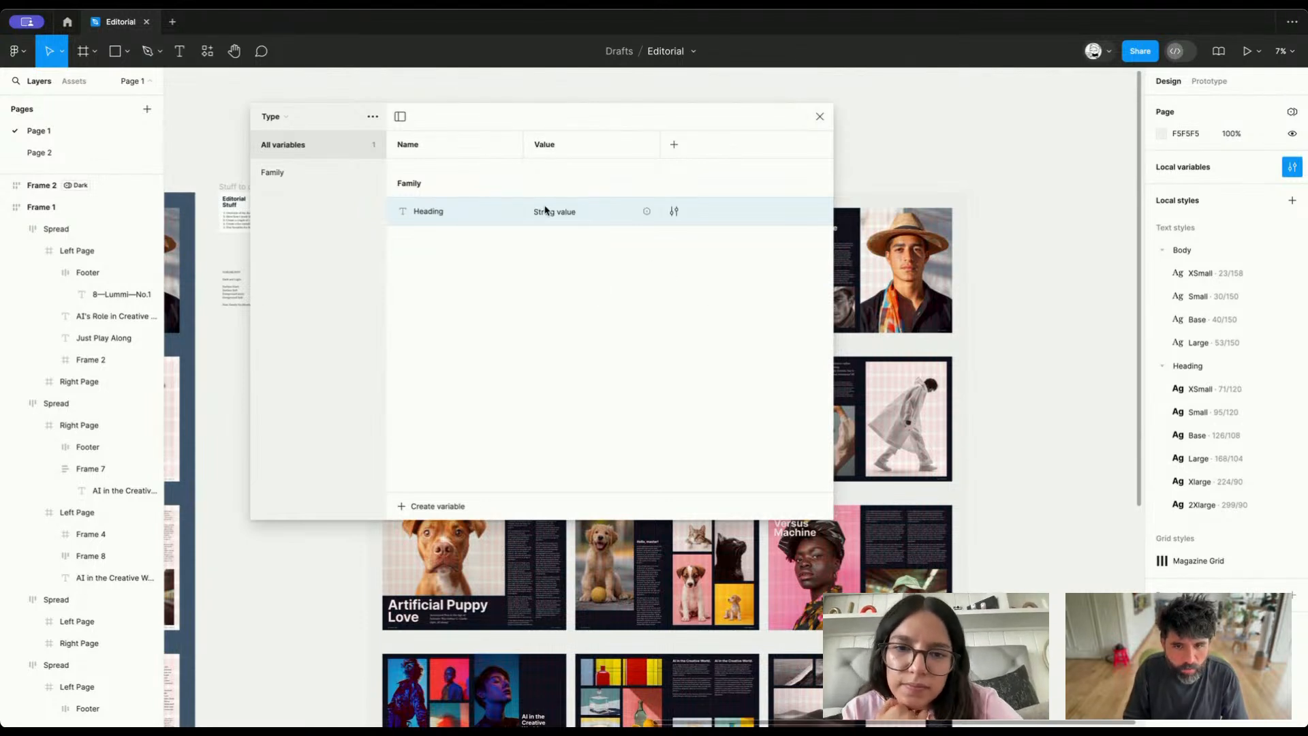
Check the Heading/Large text style of the portrait spread's heading and set the Heading variable's value to Inter
double_click(546, 212)
left_click(1034, 241)
scroll(934, 235, "up", 5)
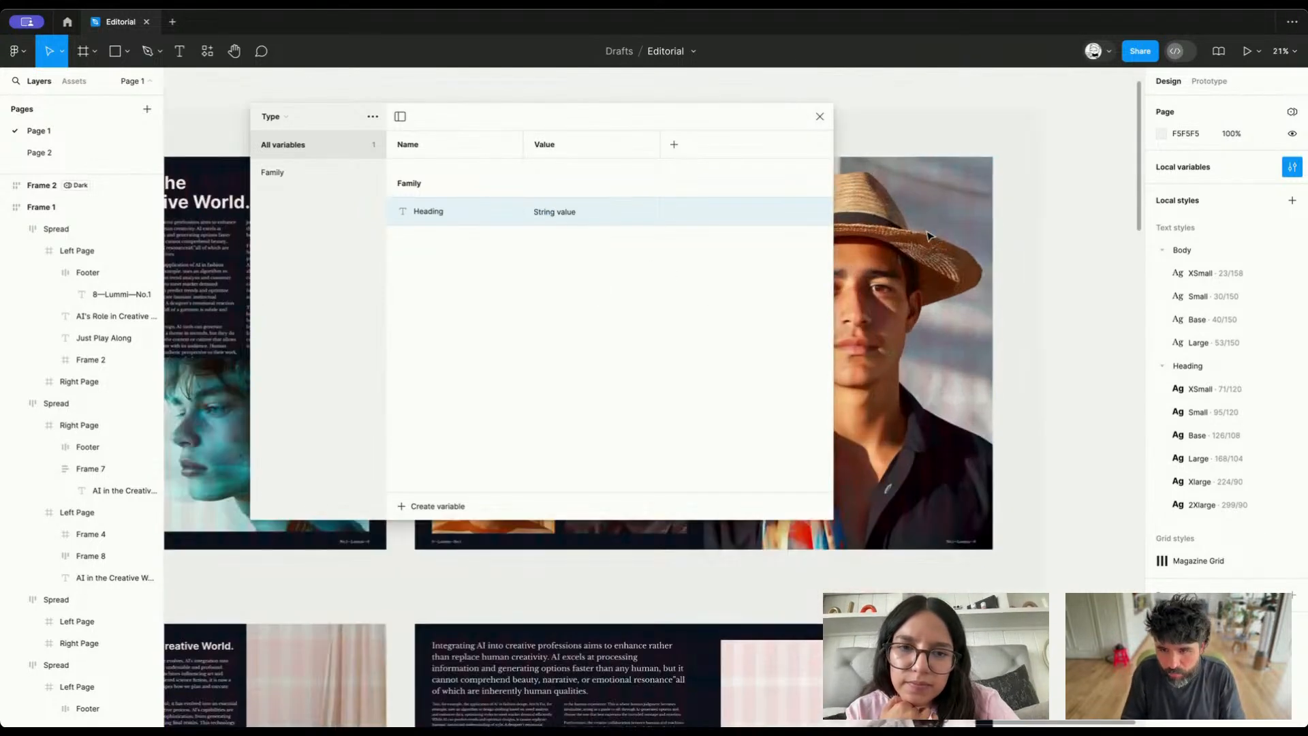
left_click_drag(769, 123, 544, 382)
left_click(535, 228)
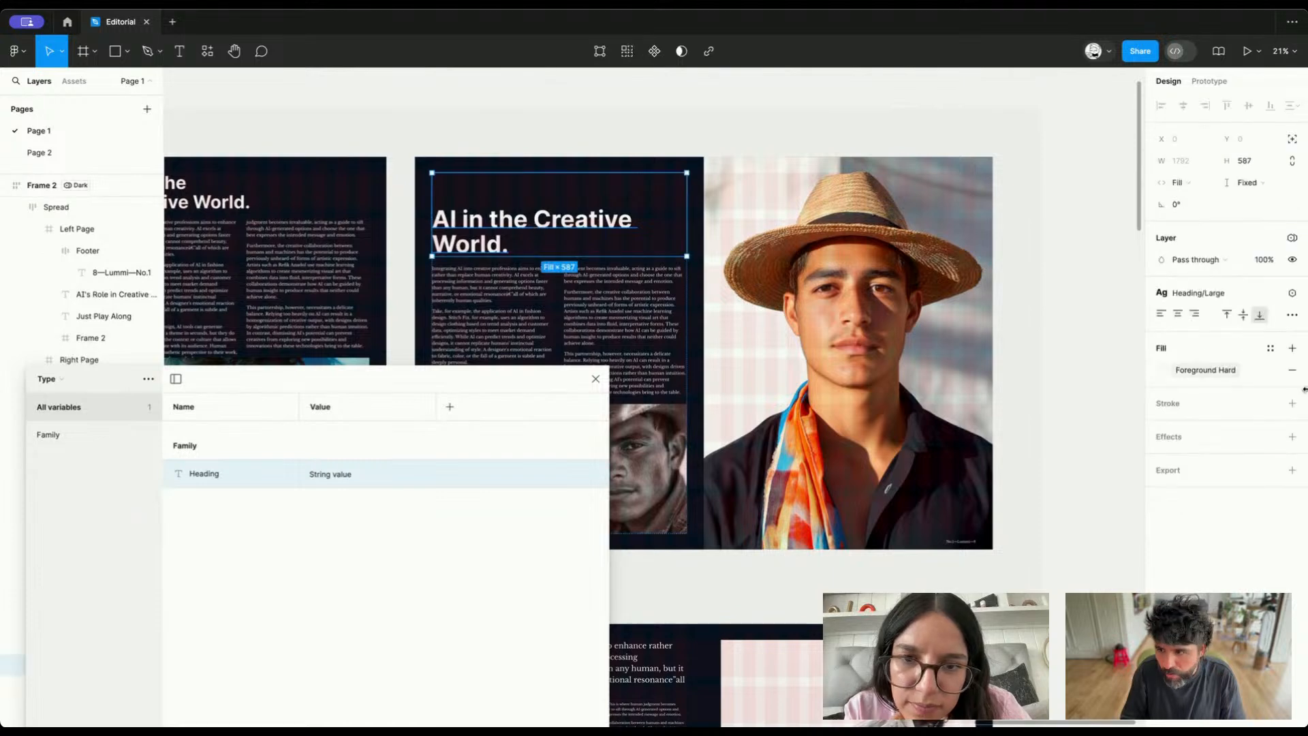
left_click(1220, 293)
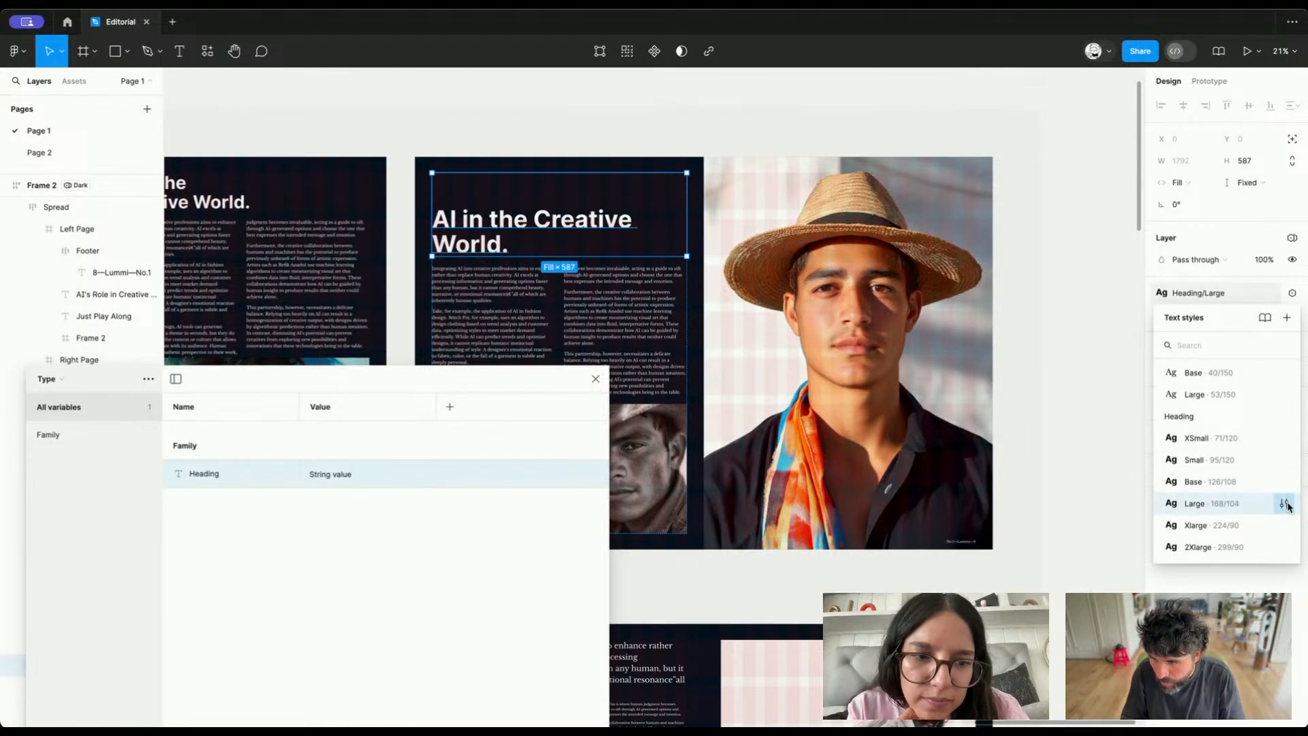
left_click(1285, 504)
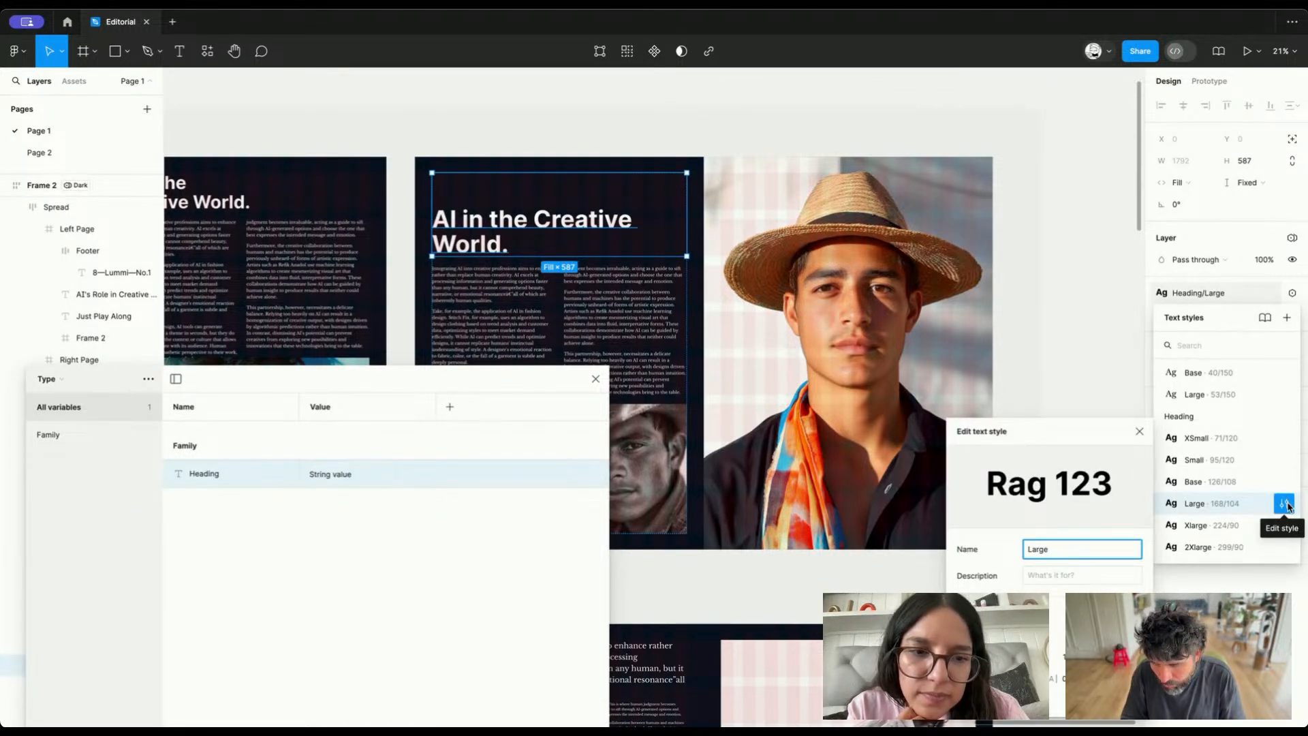
double_click(339, 472)
key("BackSpace")
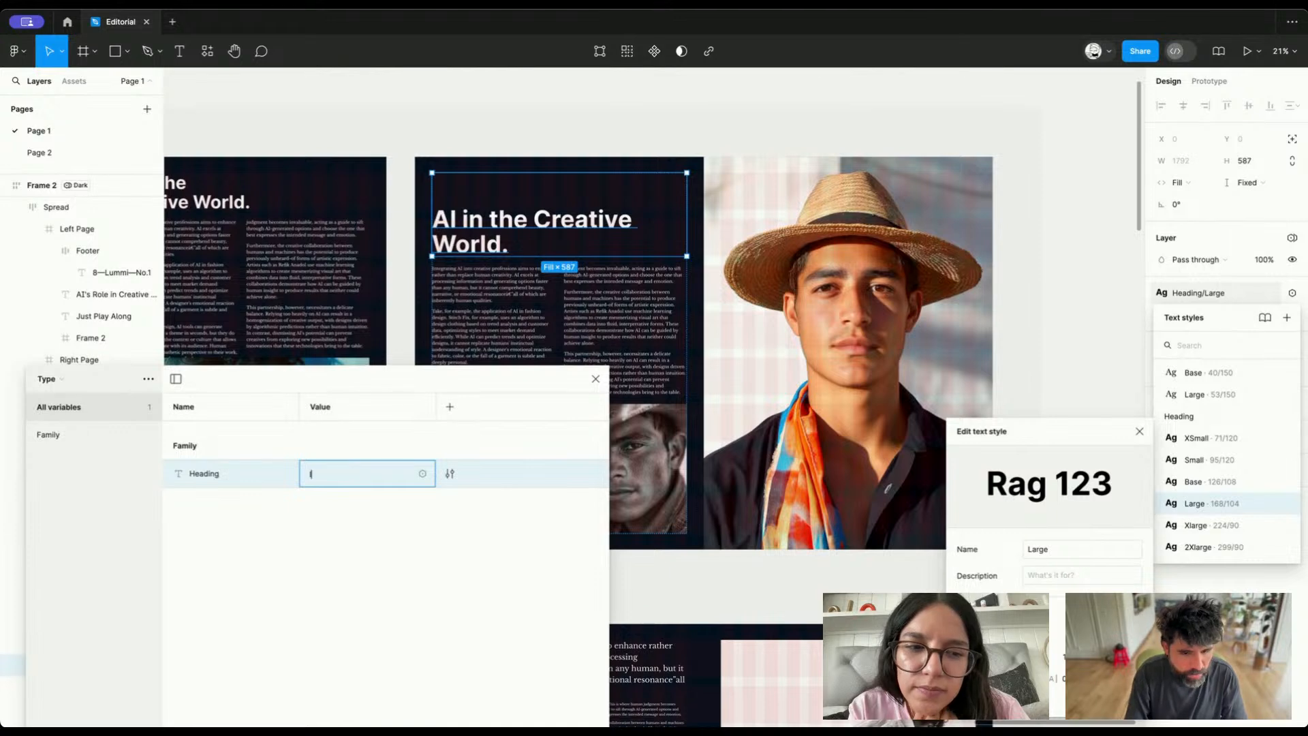
type("Inter")
key("Return")
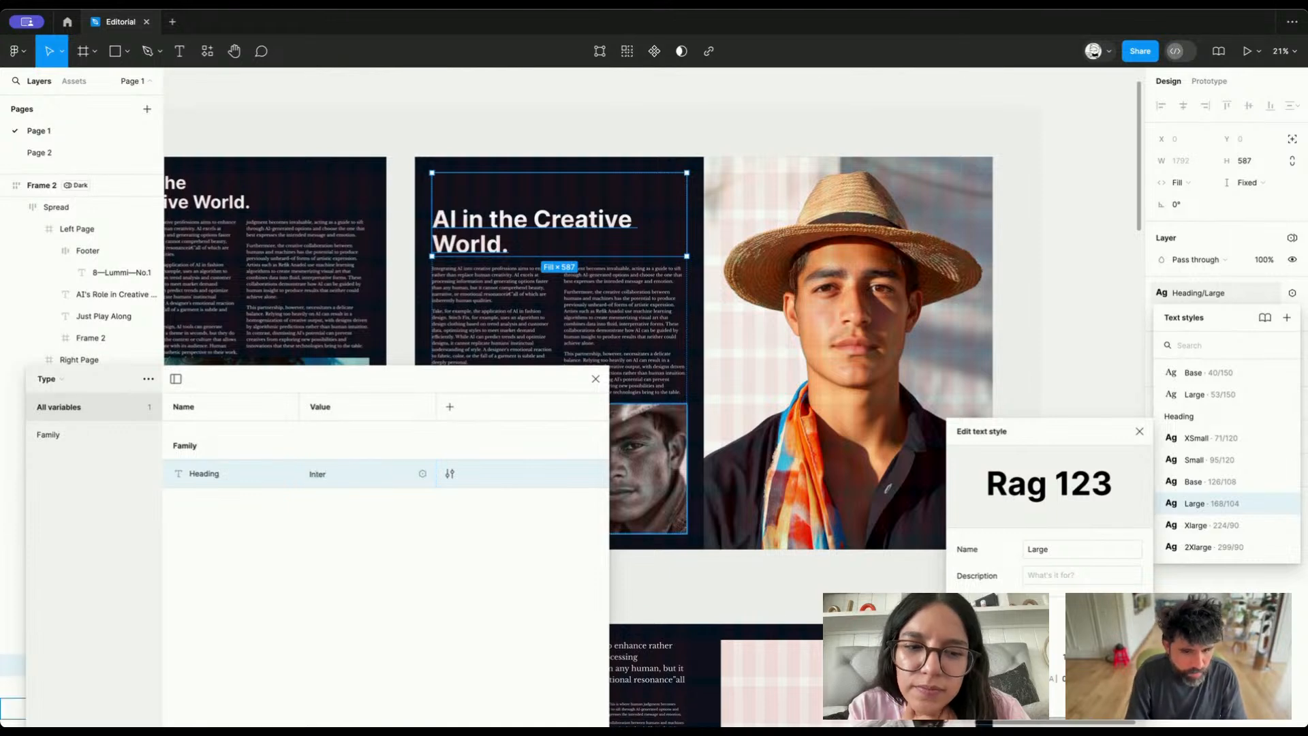
Duplicate the Heading variable and name the copy Body
right_click(213, 480)
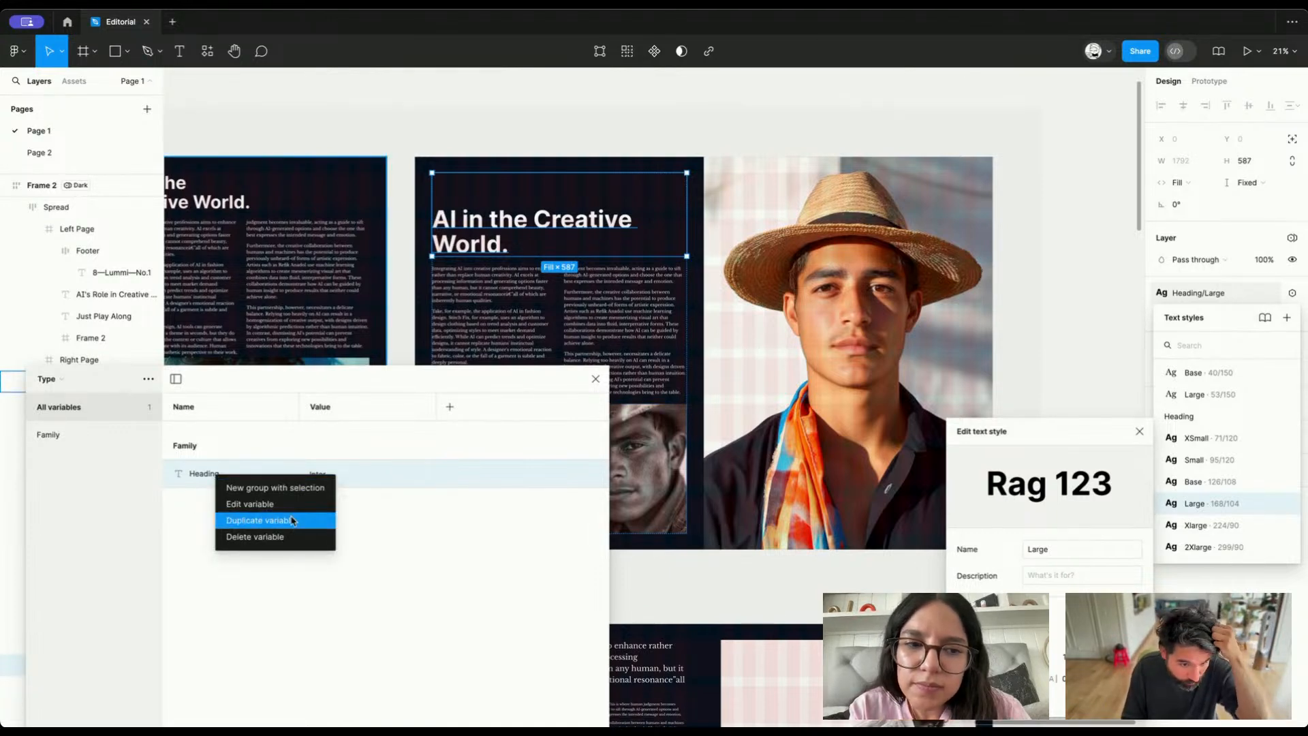
left_click(252, 520)
type("Body")
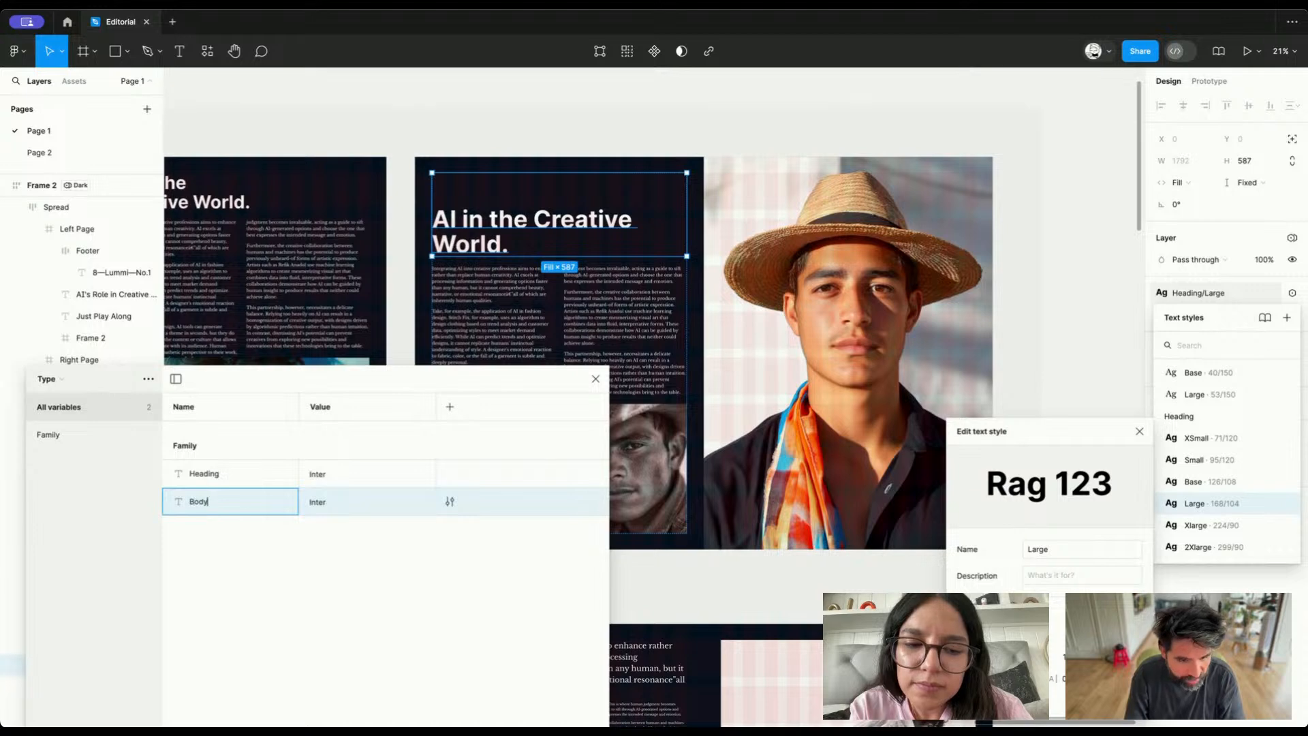
key("Return")
Look up the Body/Small text style's font and set the Body variable's value to Libre Baskerville
left_click(652, 349)
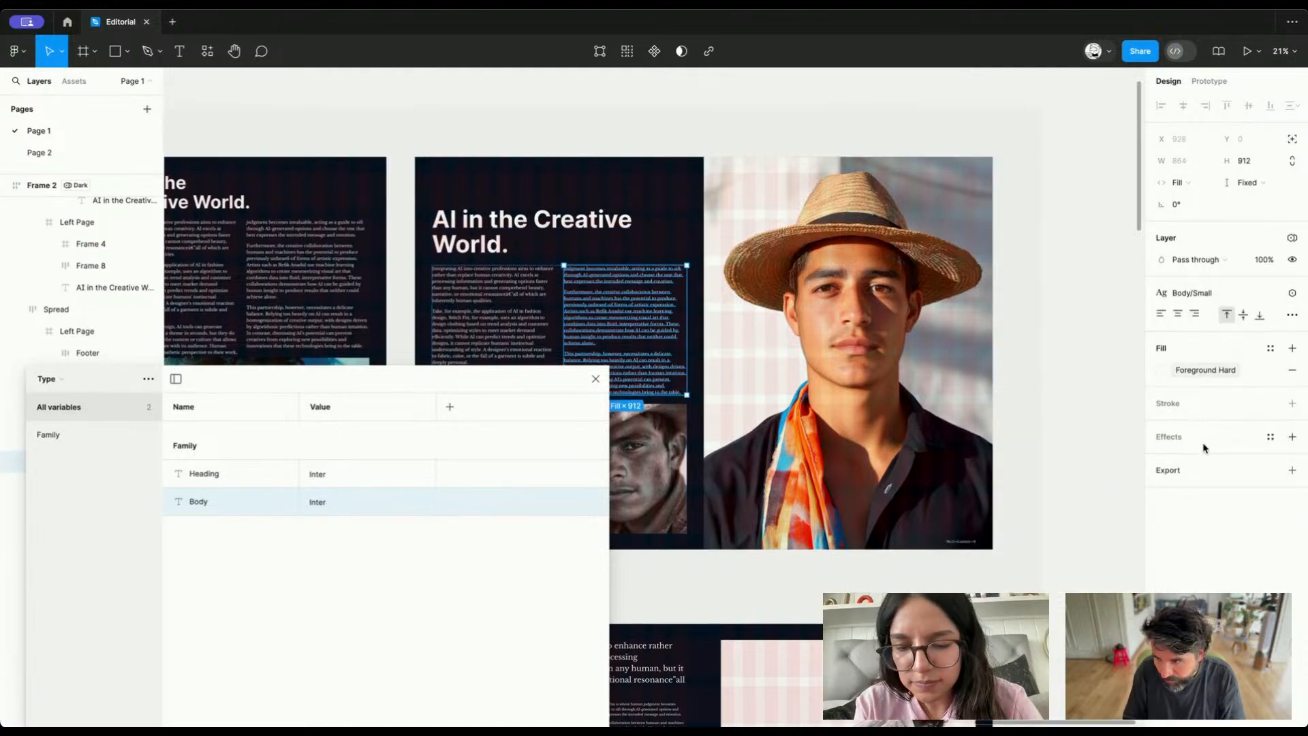
left_click(1196, 294)
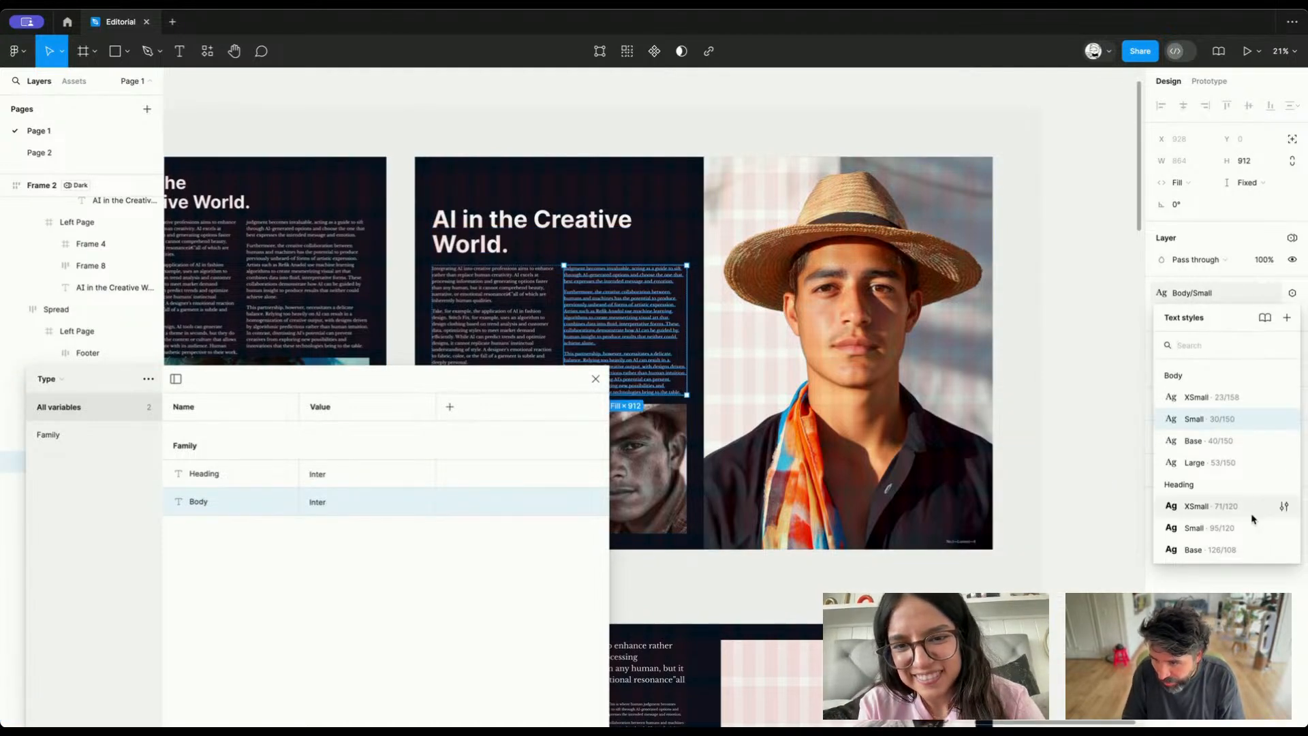
left_click(1285, 418)
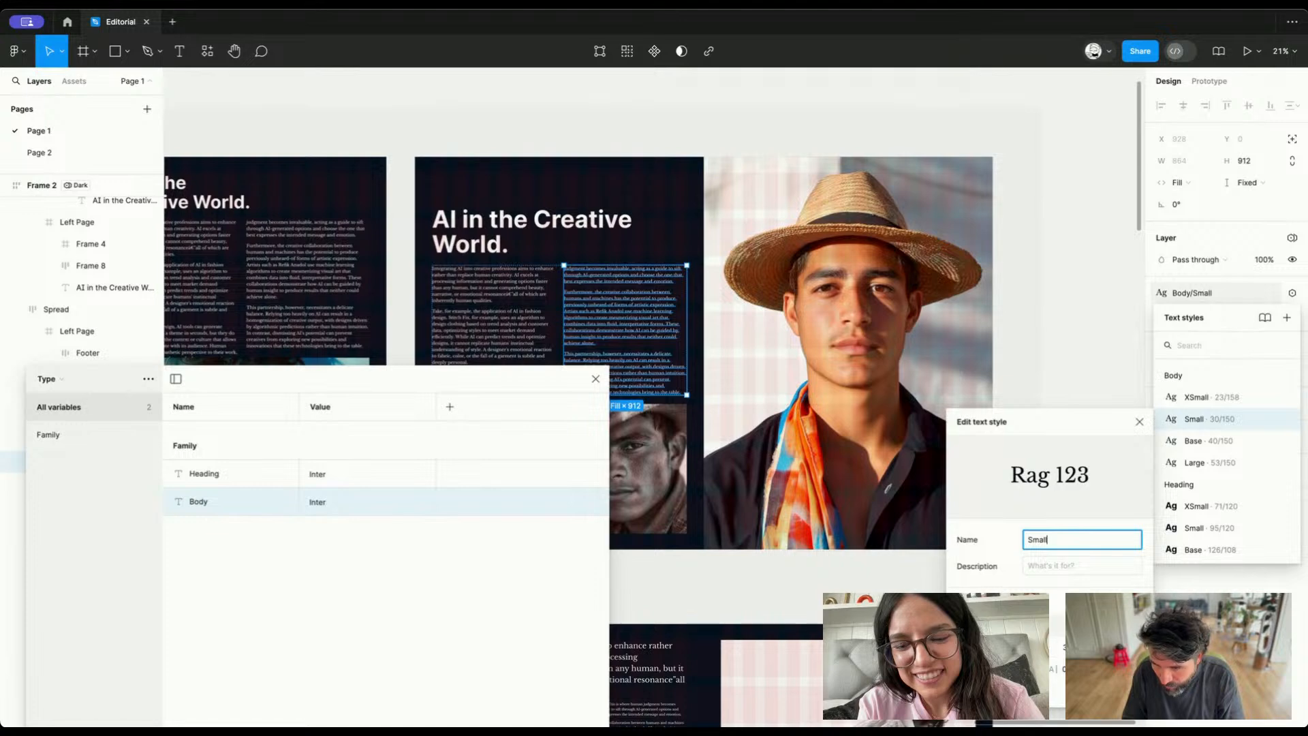
left_click(1043, 625)
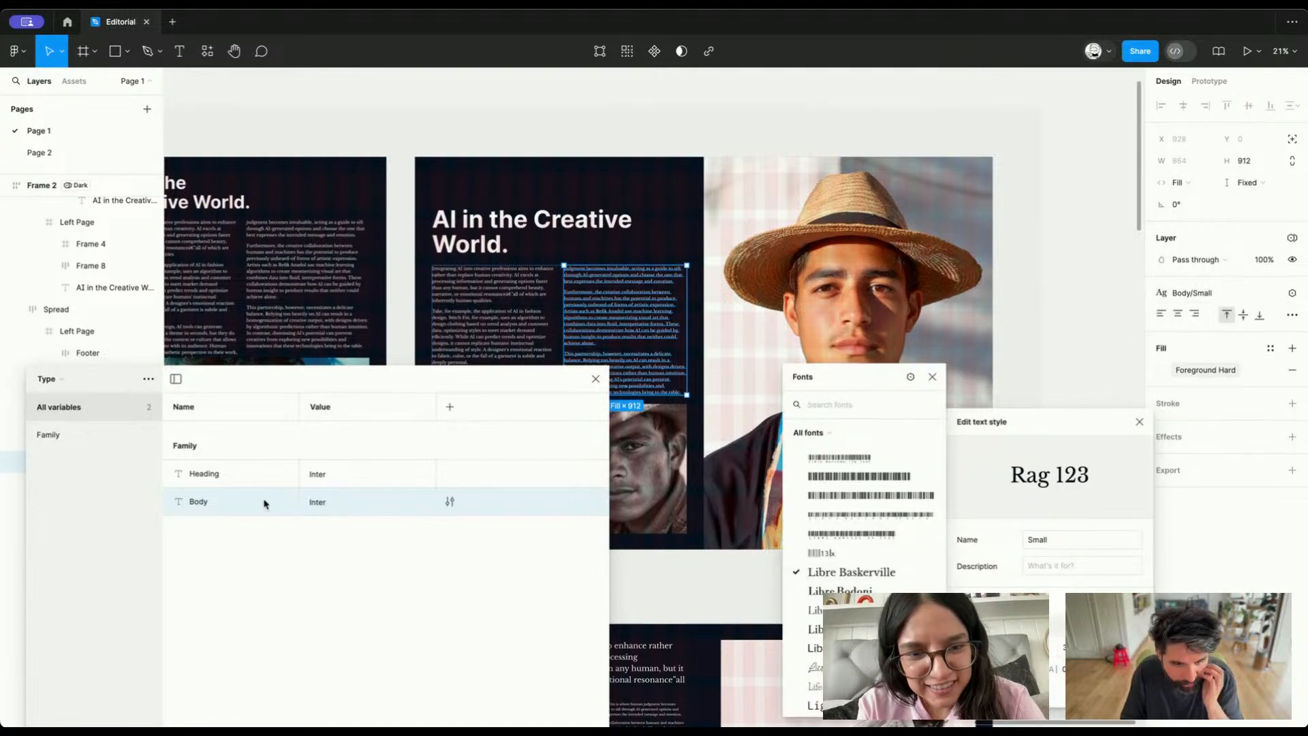
double_click(332, 506)
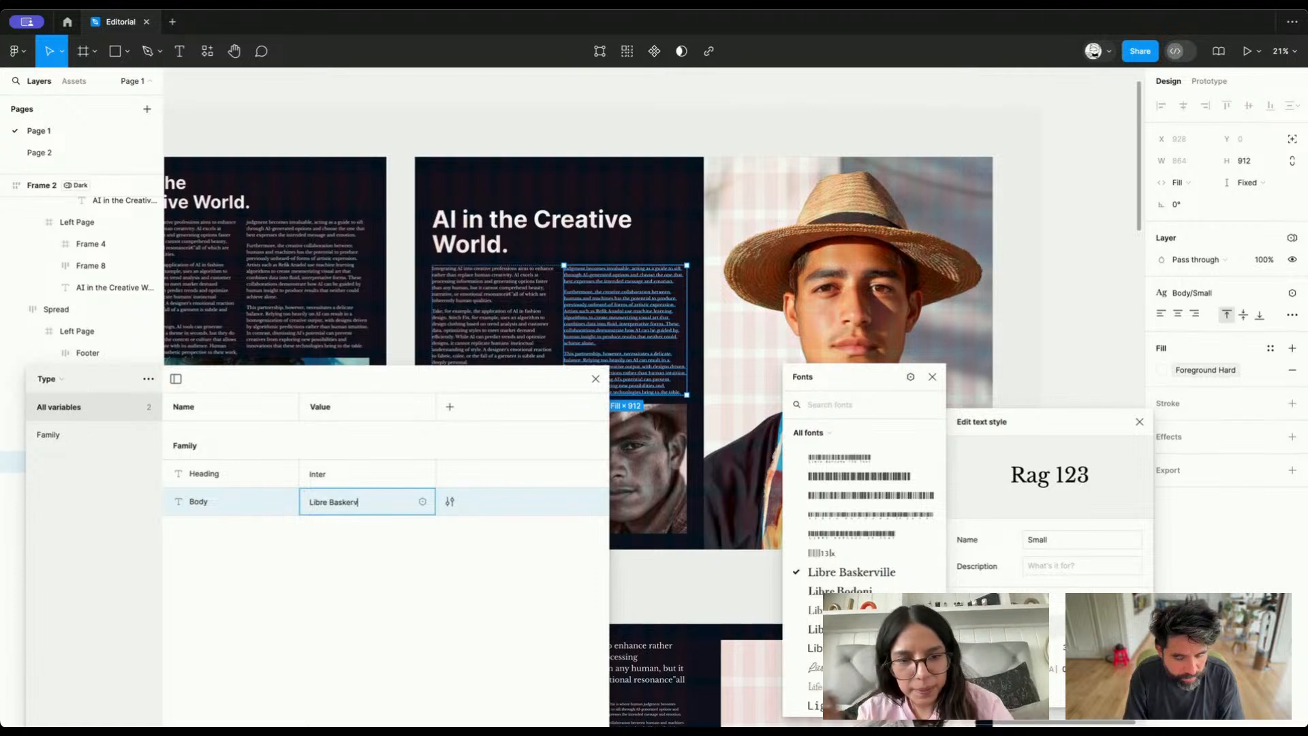
key("Return")
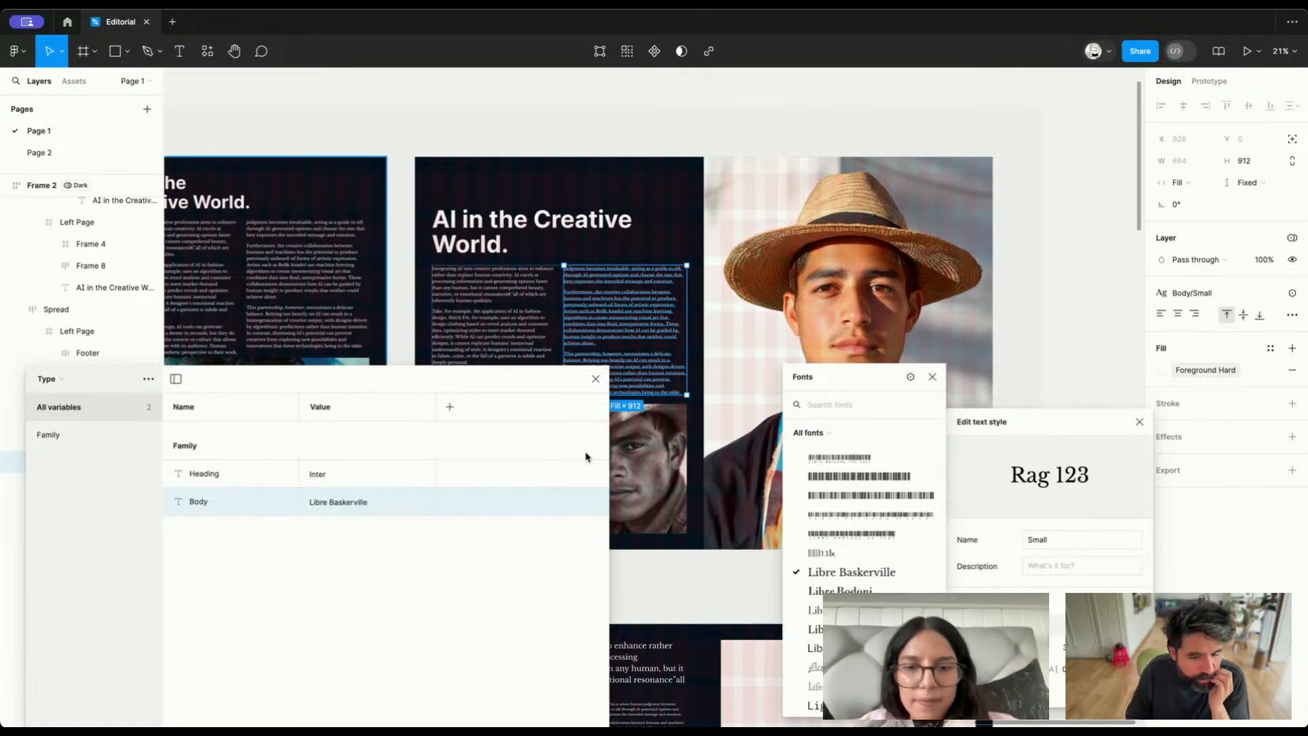
Rename the Type collection's Value mode to Serious, close the text style settings, and add a second mode named Fun
double_click(325, 408)
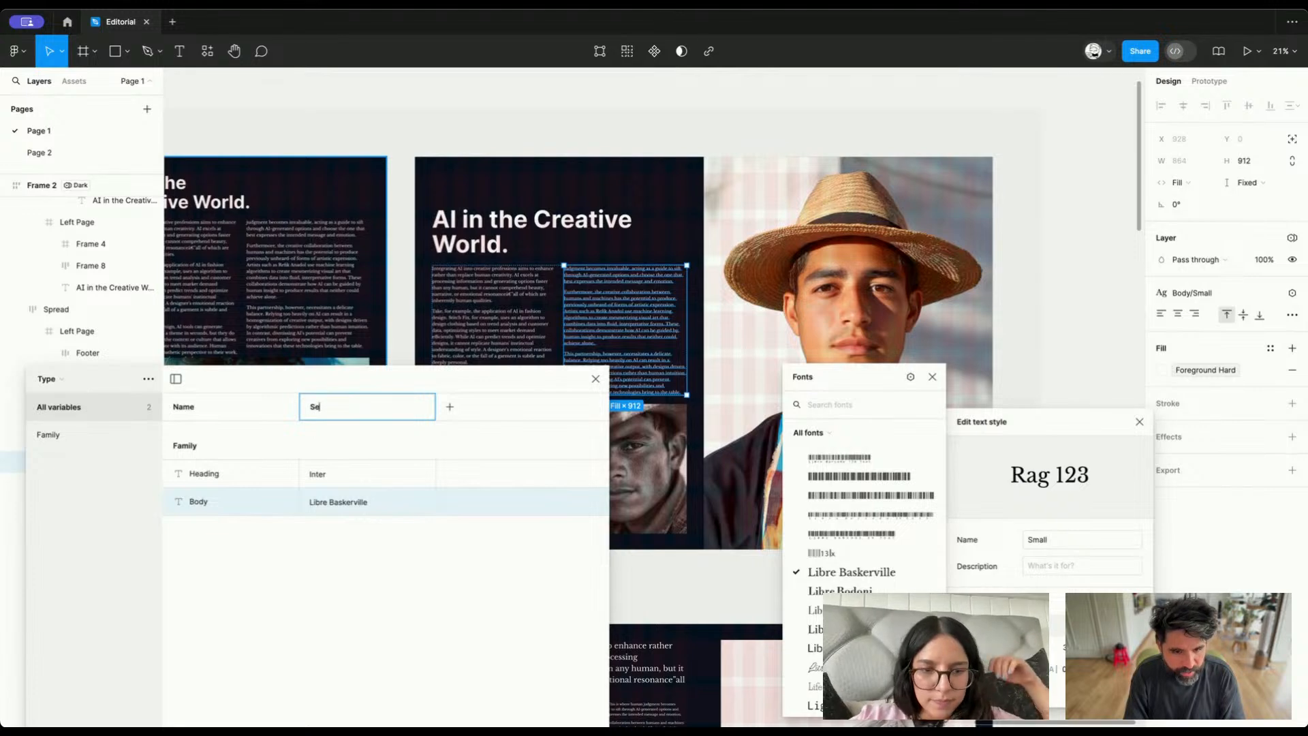
type("Serious")
key("Return")
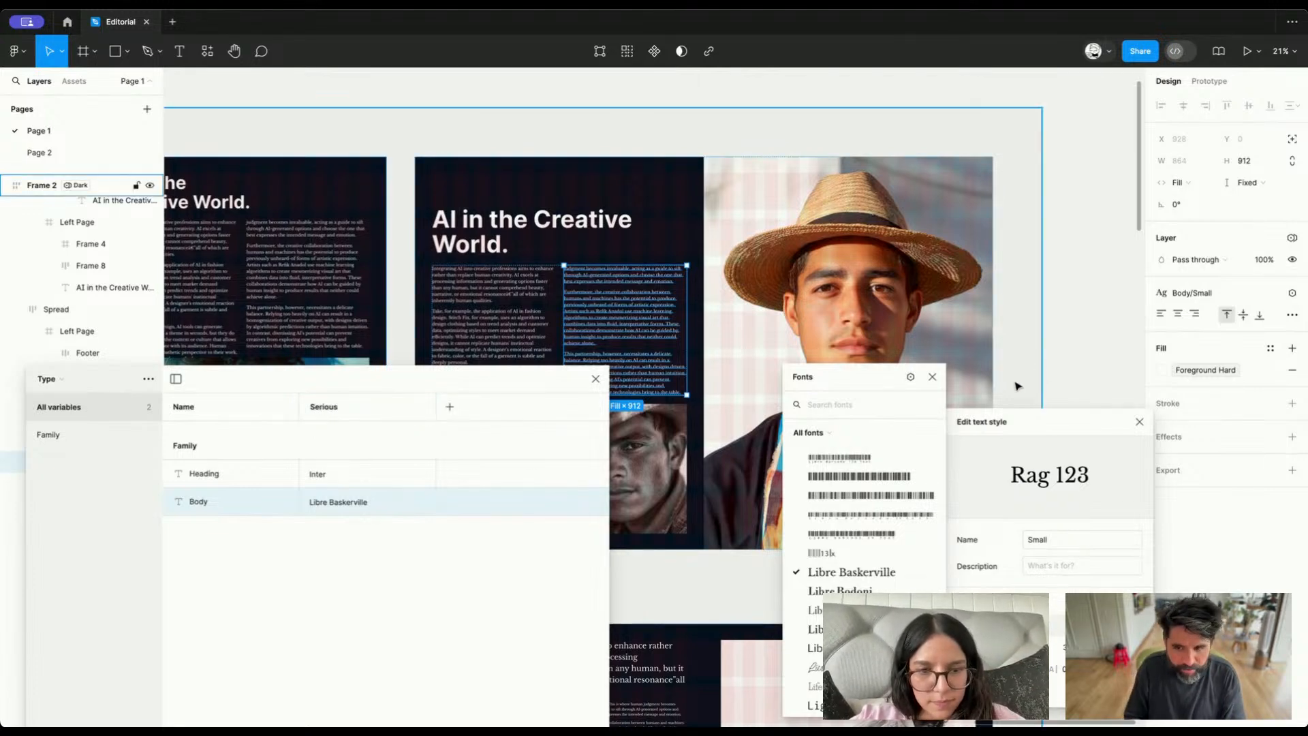
left_click(932, 377)
left_click(1139, 422)
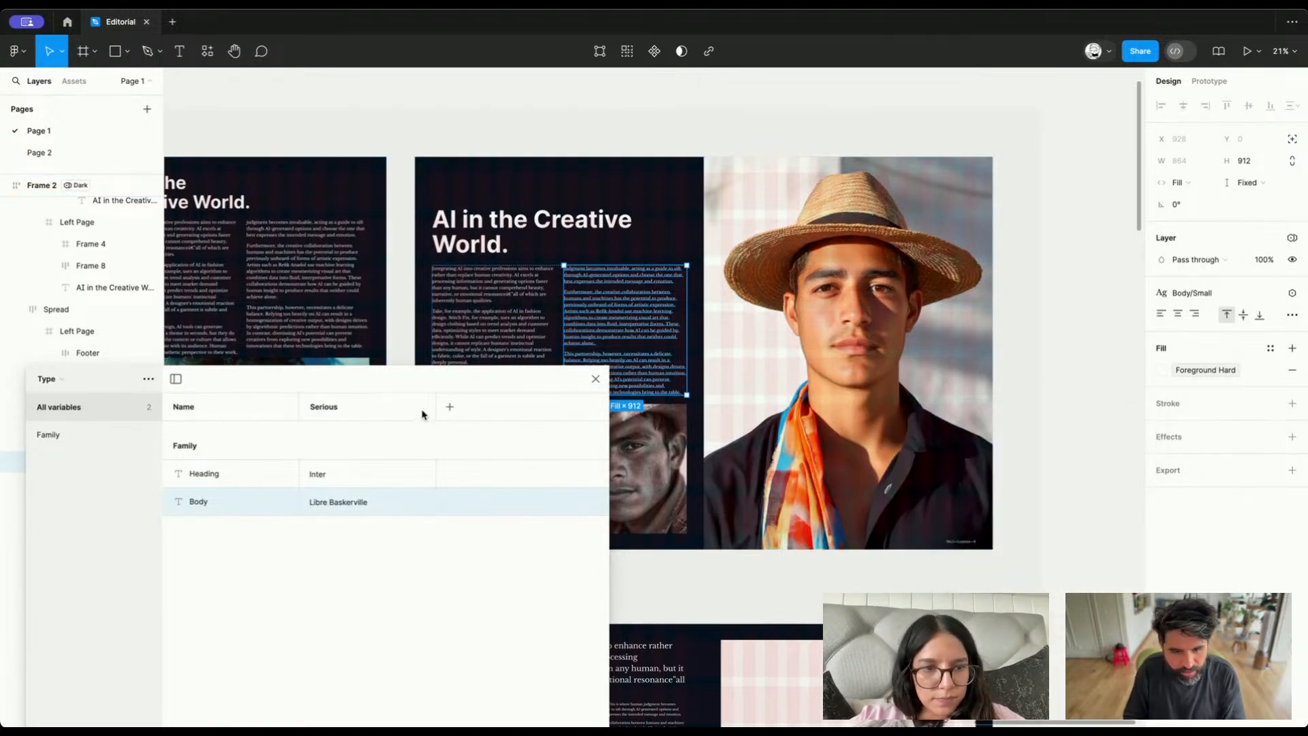
left_click(450, 406)
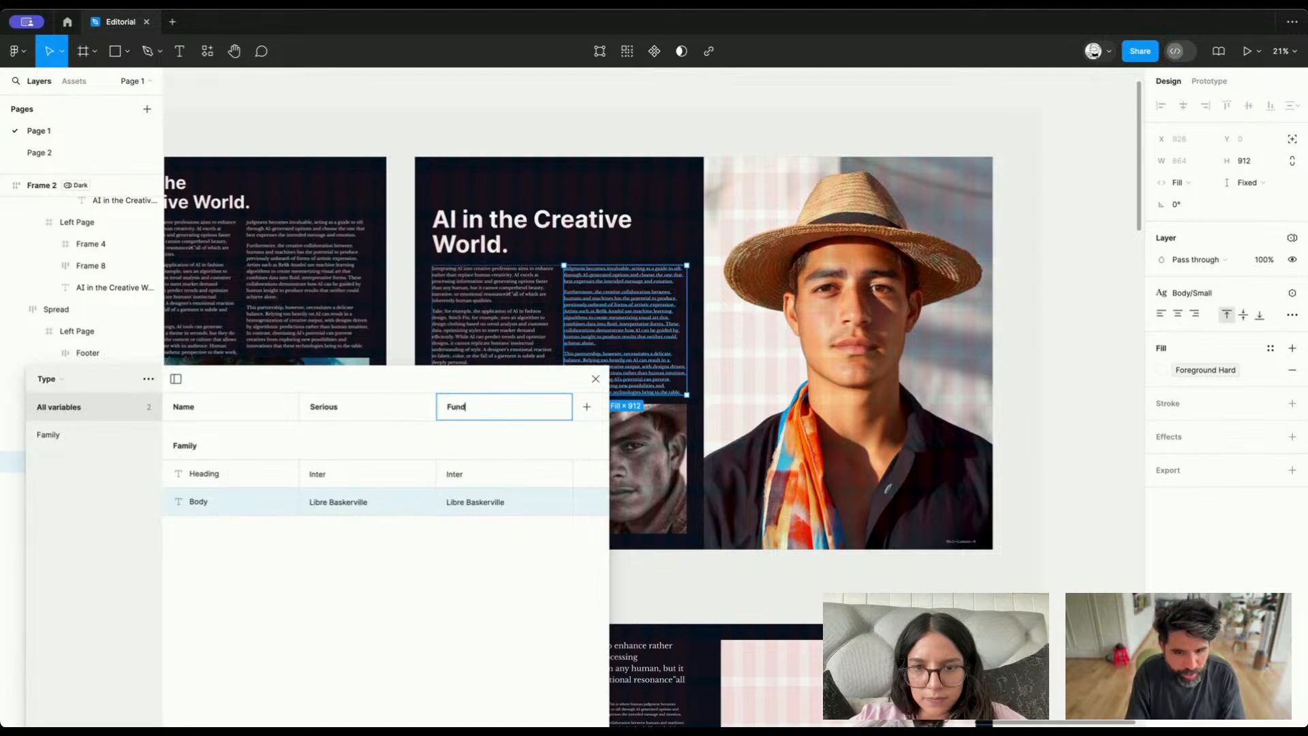
key("Return")
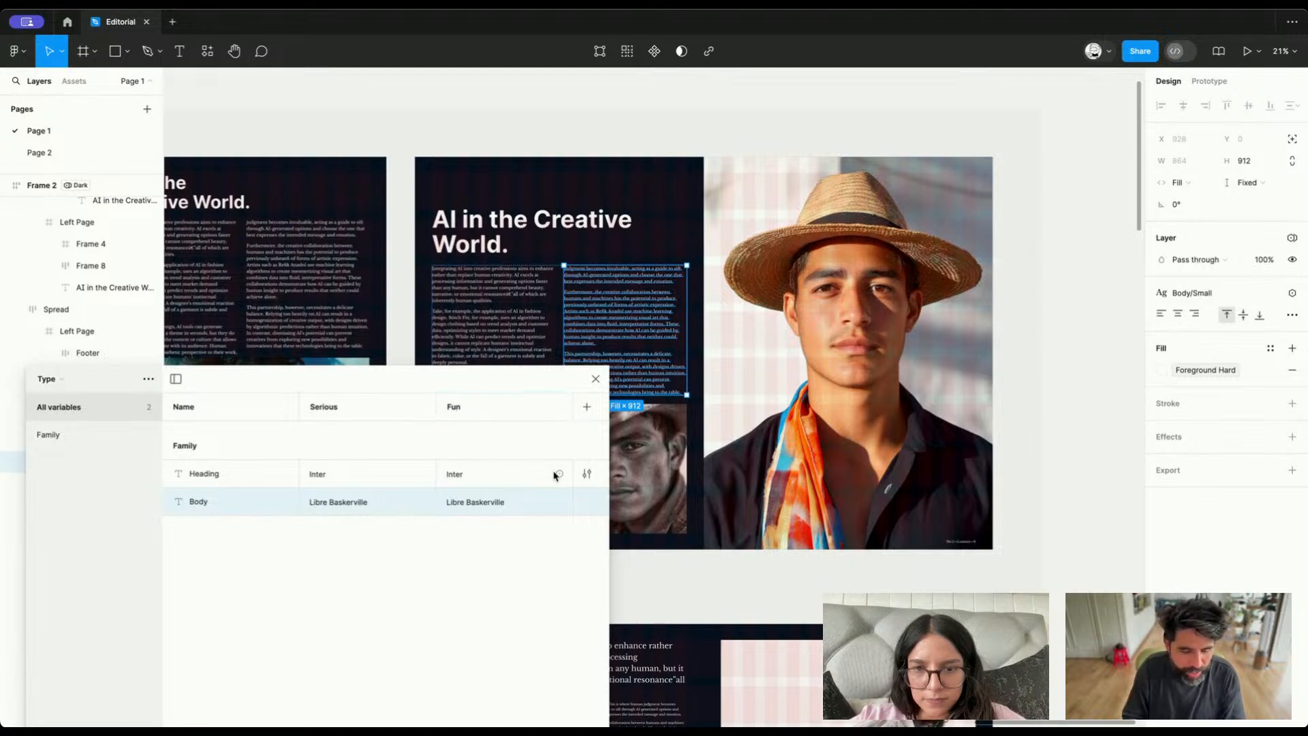
Place a copy of the portrait spread's "AI in the Creative World." heading on the empty canvas above the dark frame
left_click(561, 236)
scroll(561, 236, "up", 5)
scroll(560, 236, "left", 2)
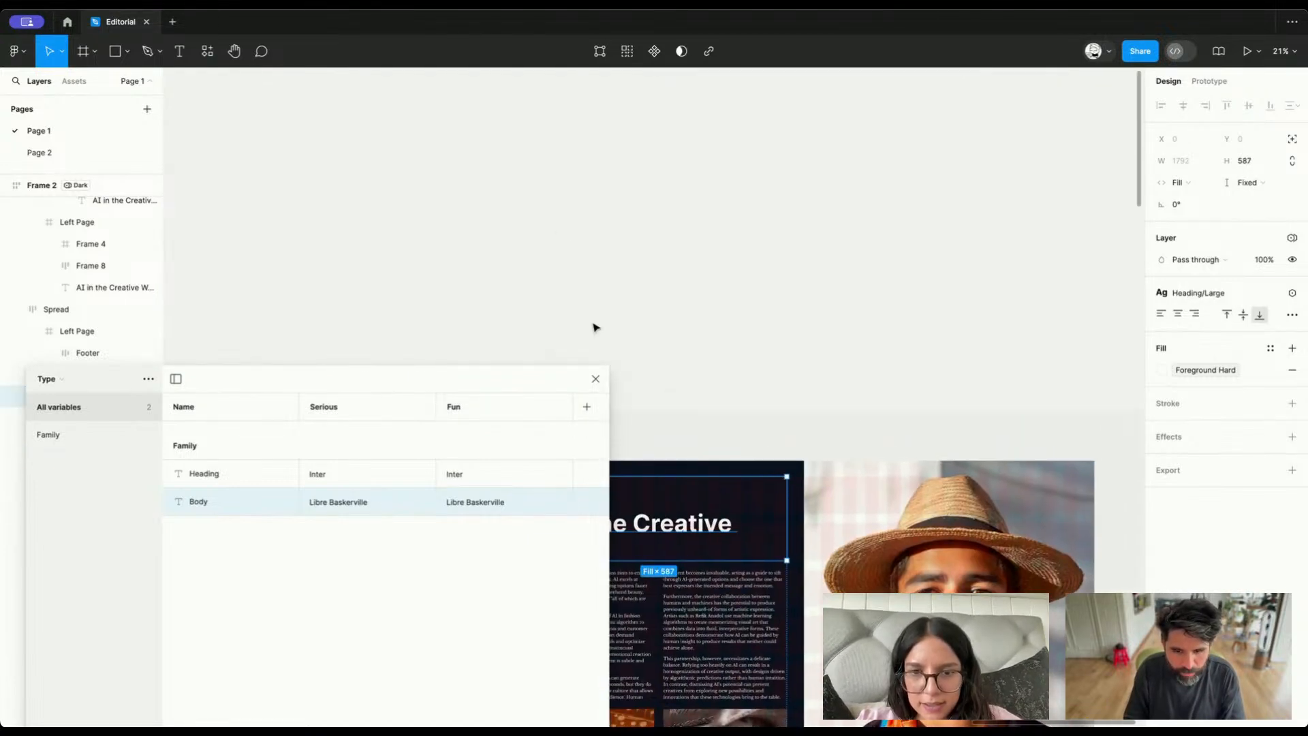
scroll(584, 345, "left", 3)
scroll(585, 345, "down", 1)
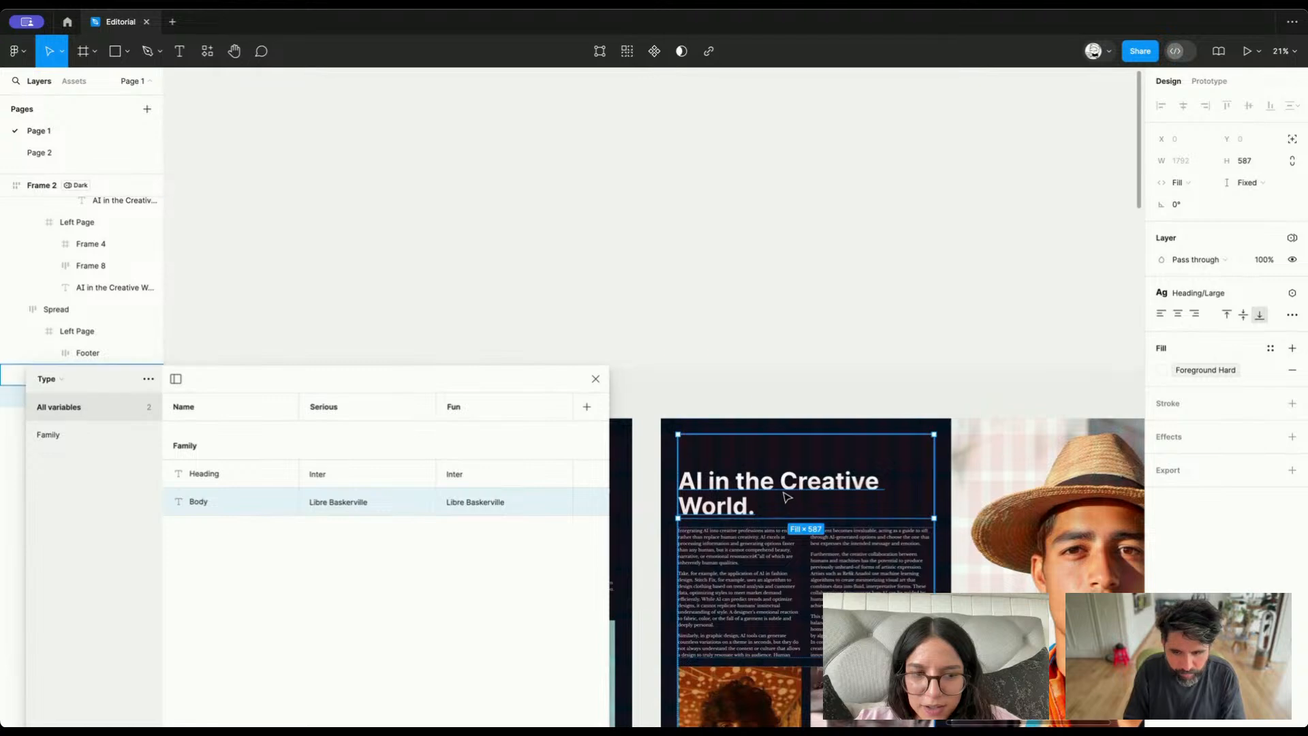
left_click_drag(784, 497, 836, 183)
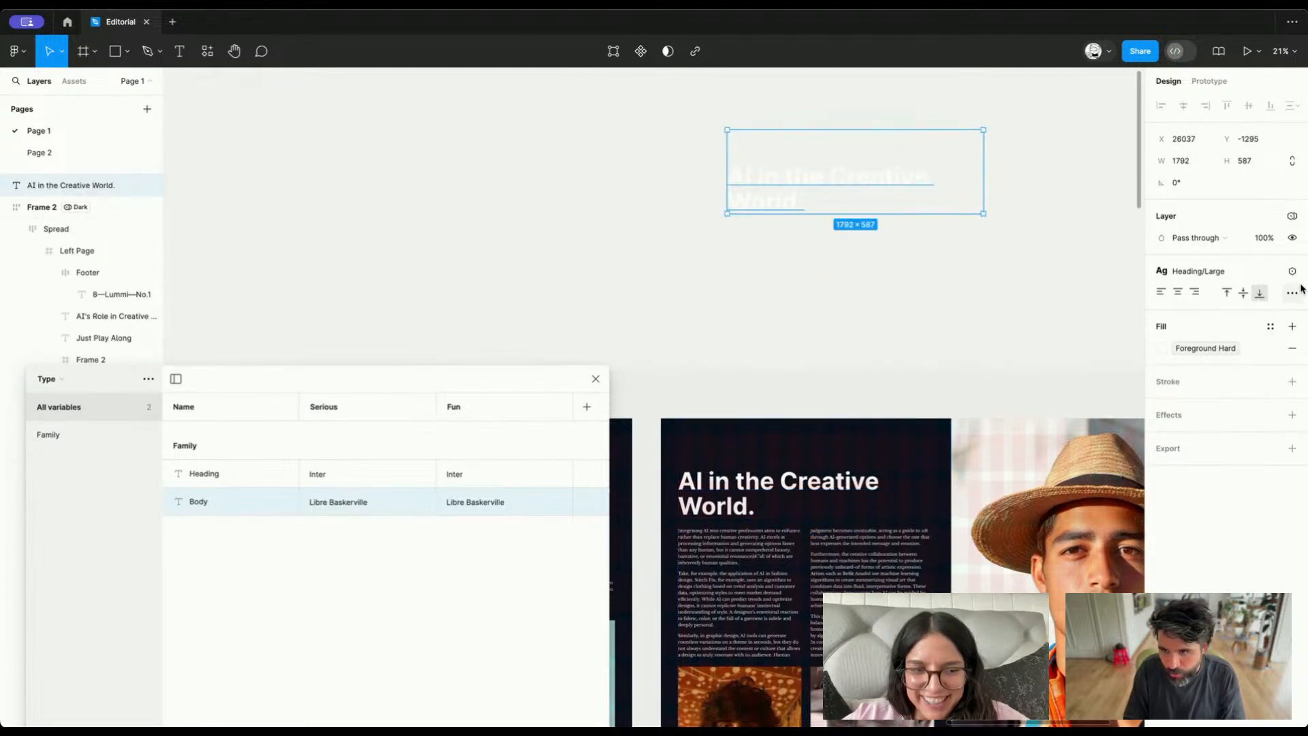
Detach the heading copy from its Heading/Large text style and set its Collection 1 mode to Dark
left_click(1272, 272)
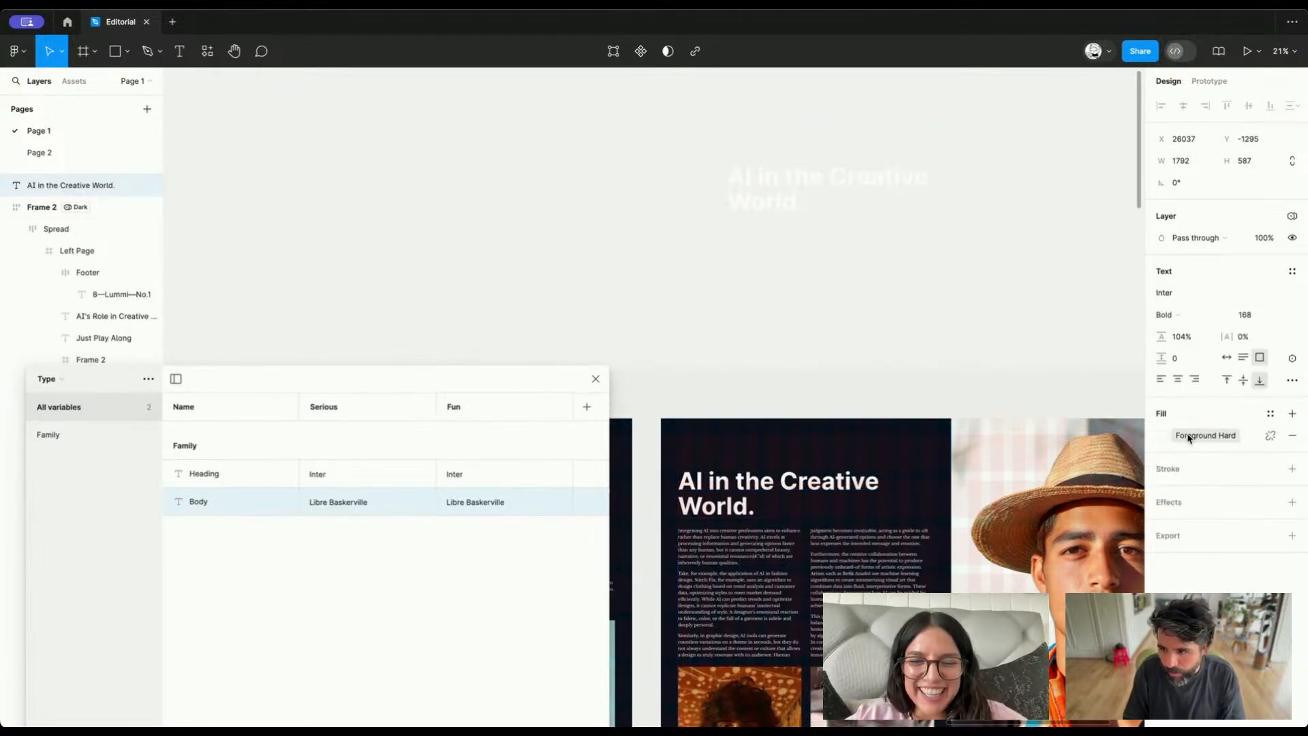
left_click(1162, 436)
left_click(1057, 570)
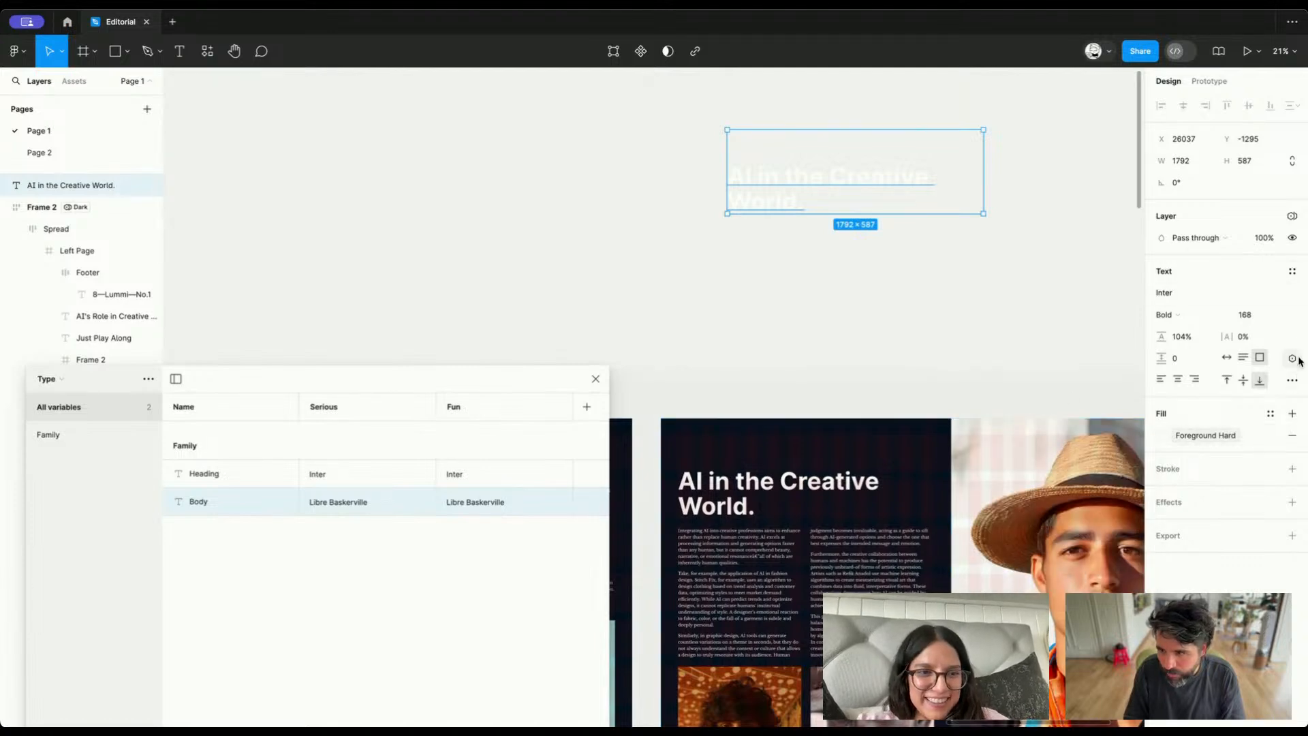
left_click(1292, 216)
mouse_move(1260, 262)
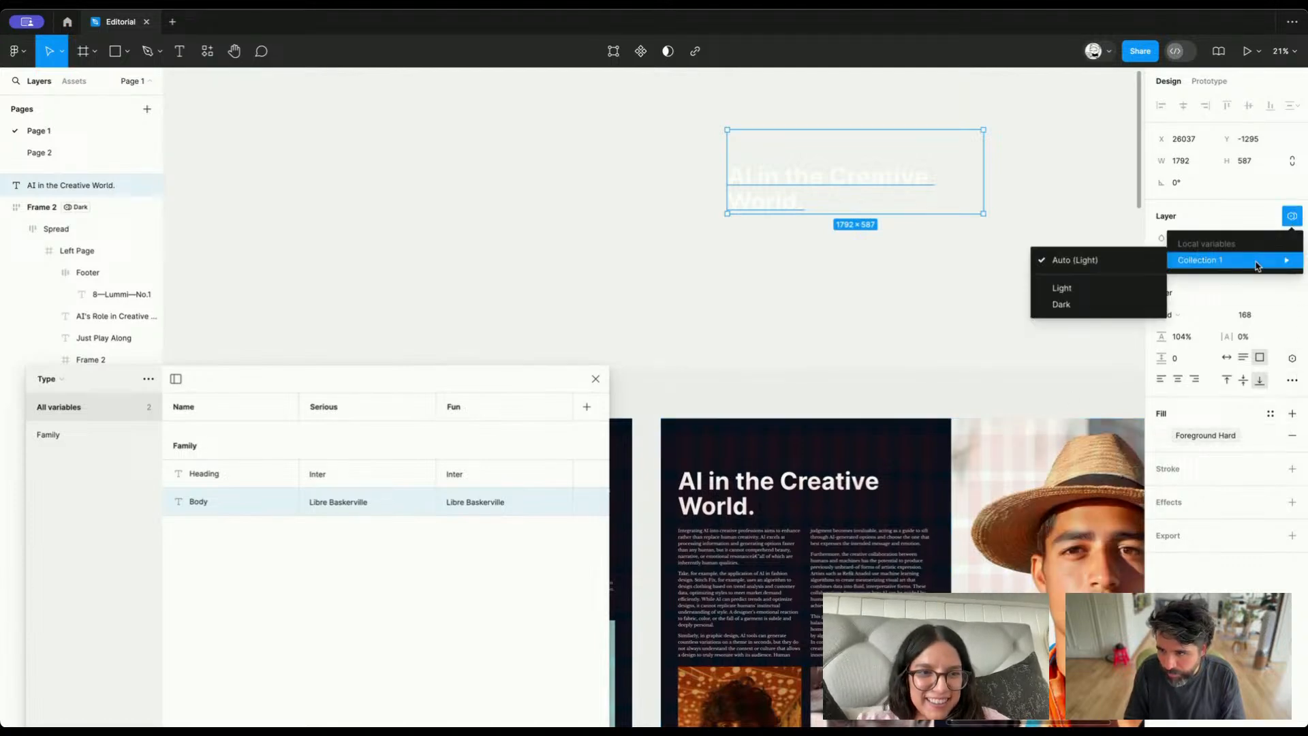
left_click(1099, 306)
Change the heading copy's fill to the Surface Hard color variable
scroll(939, 198, "up", 5)
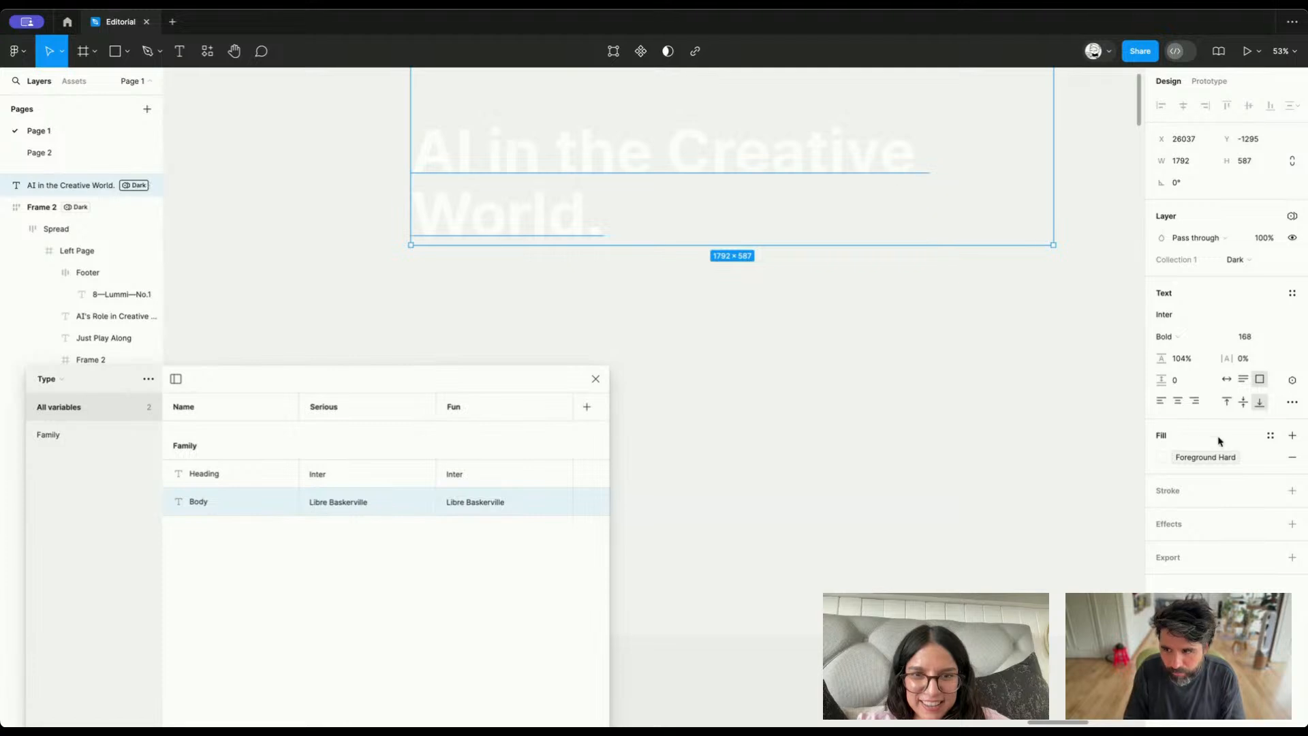
left_click(1184, 460)
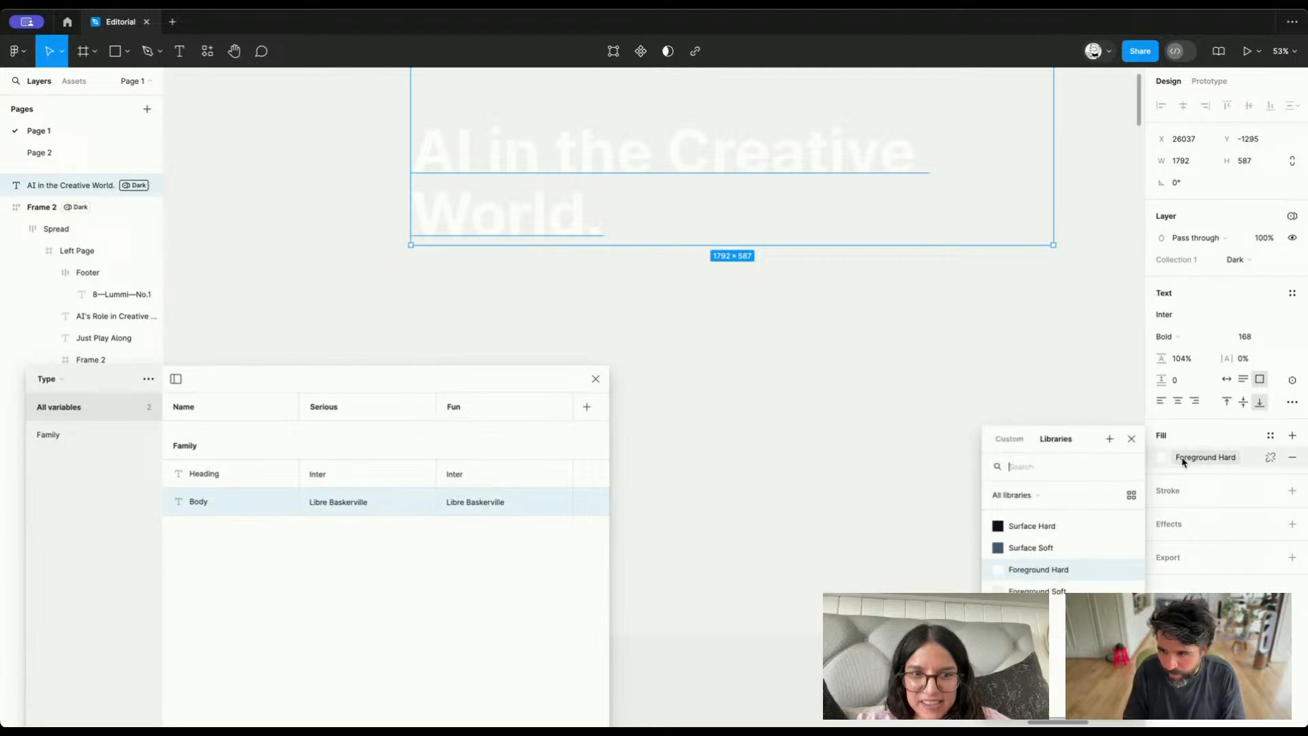
left_click(1073, 546)
scroll(832, 382, "up", 1)
scroll(831, 382, "up", 1)
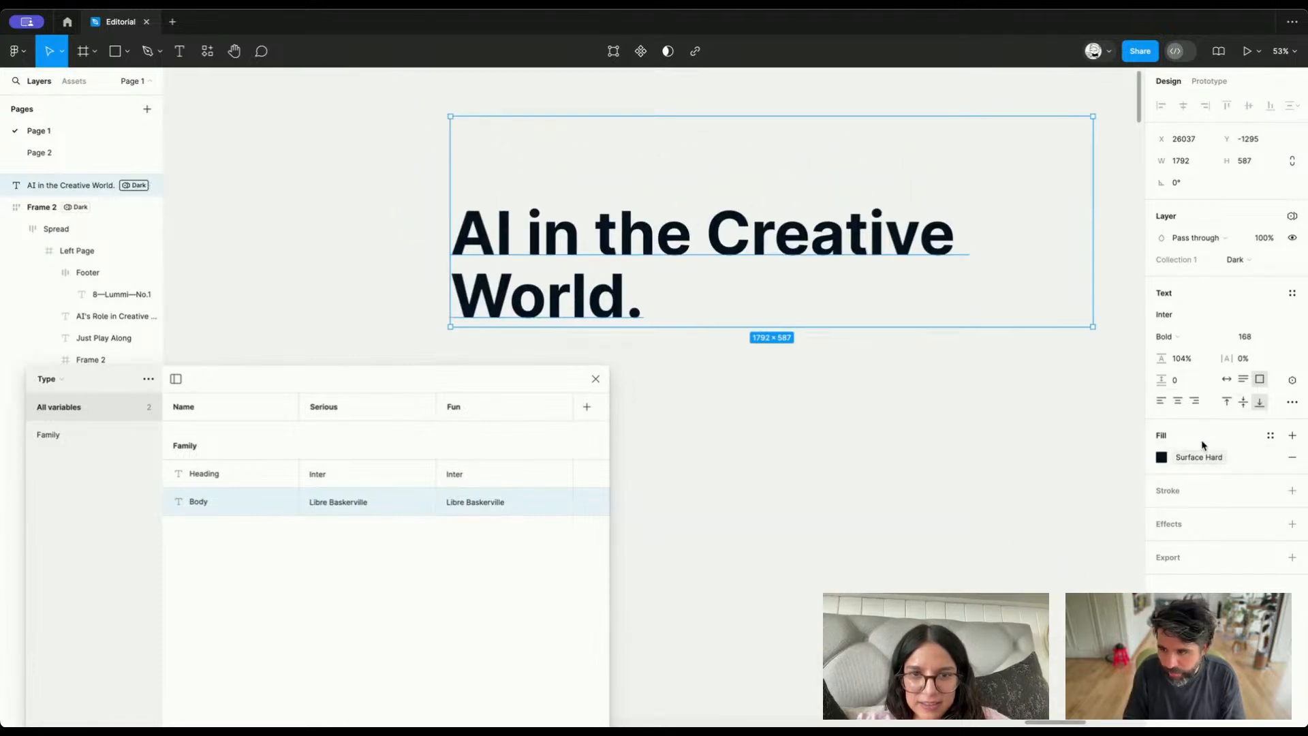
Preview display fonts on the heading copy and try Knewave
left_click(1223, 313)
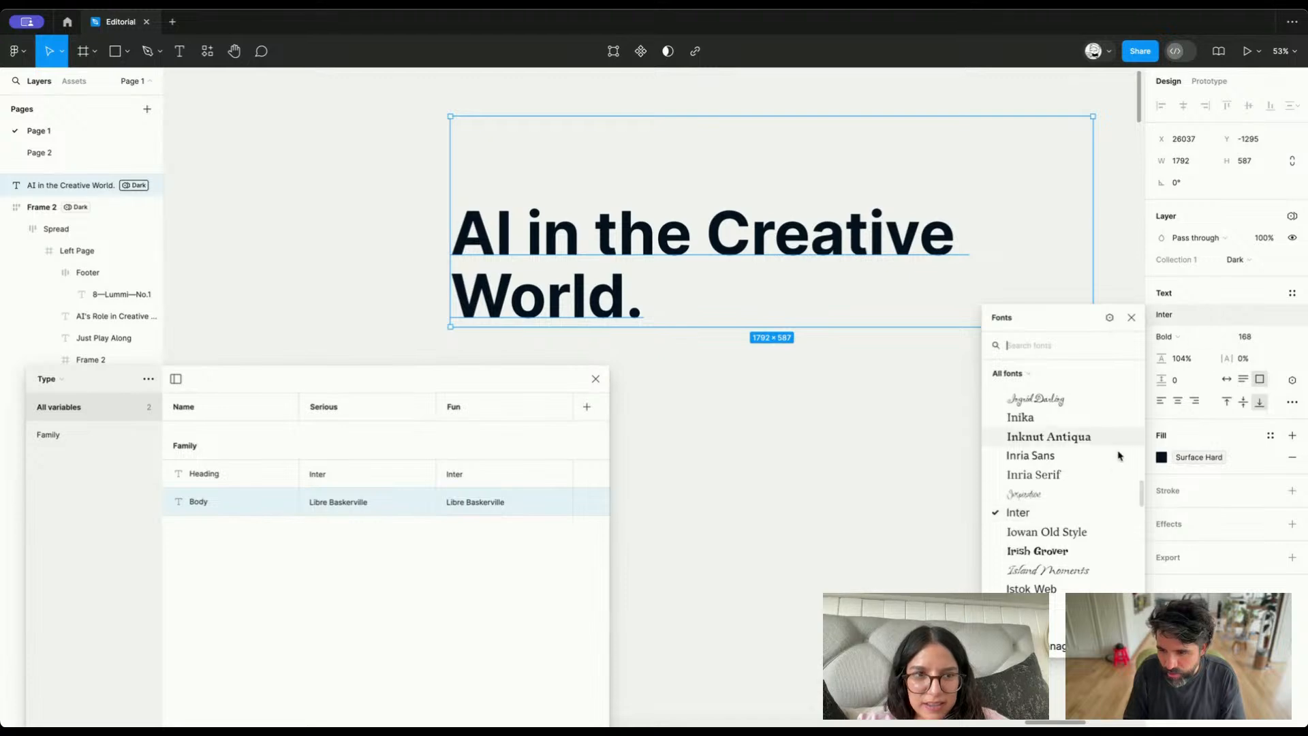
scroll(1107, 547, "up", 1)
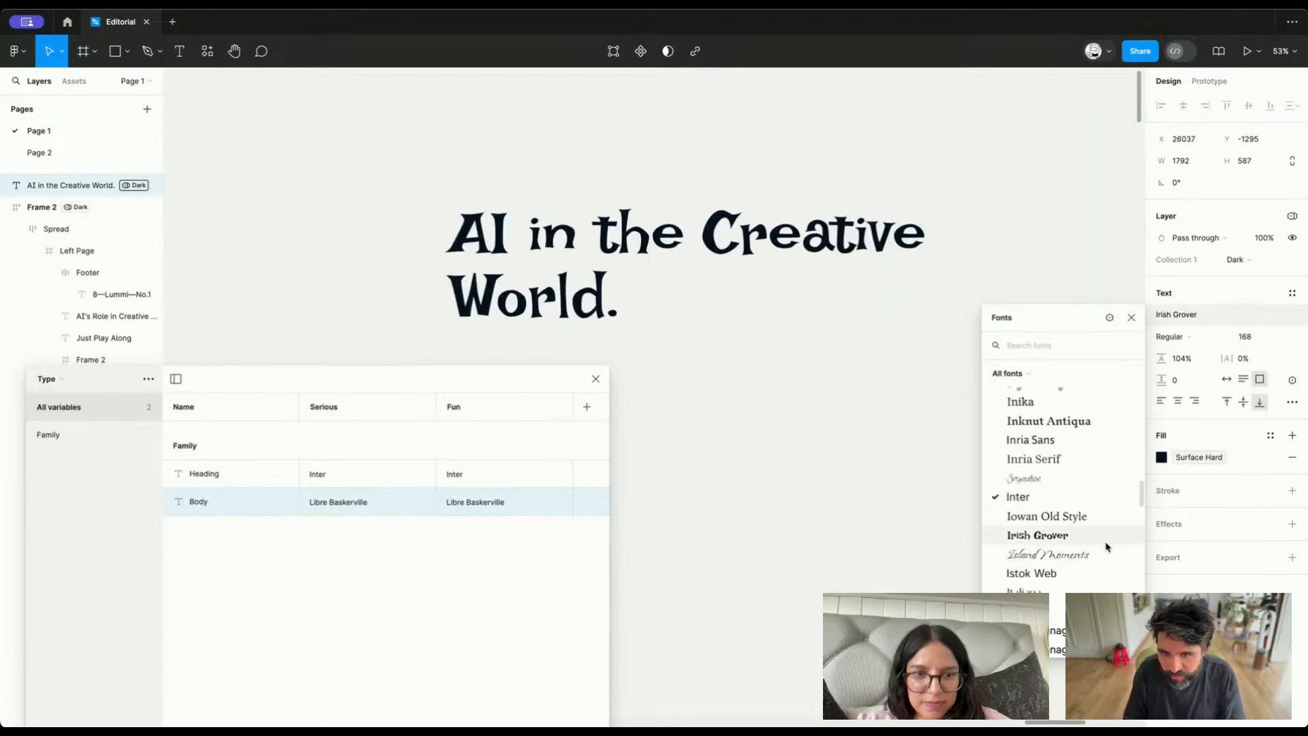
scroll(1106, 547, "down", 5)
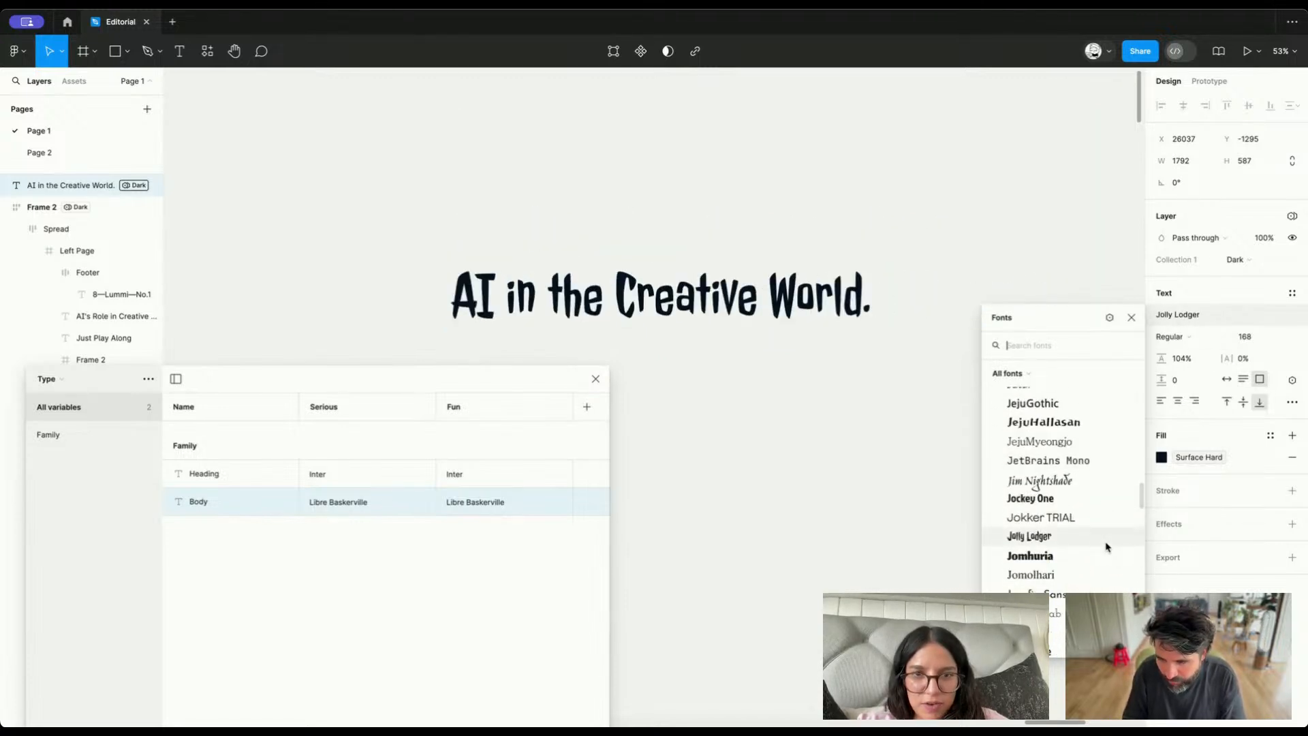
scroll(1105, 549, "down", 1)
scroll(1094, 552, "down", 6)
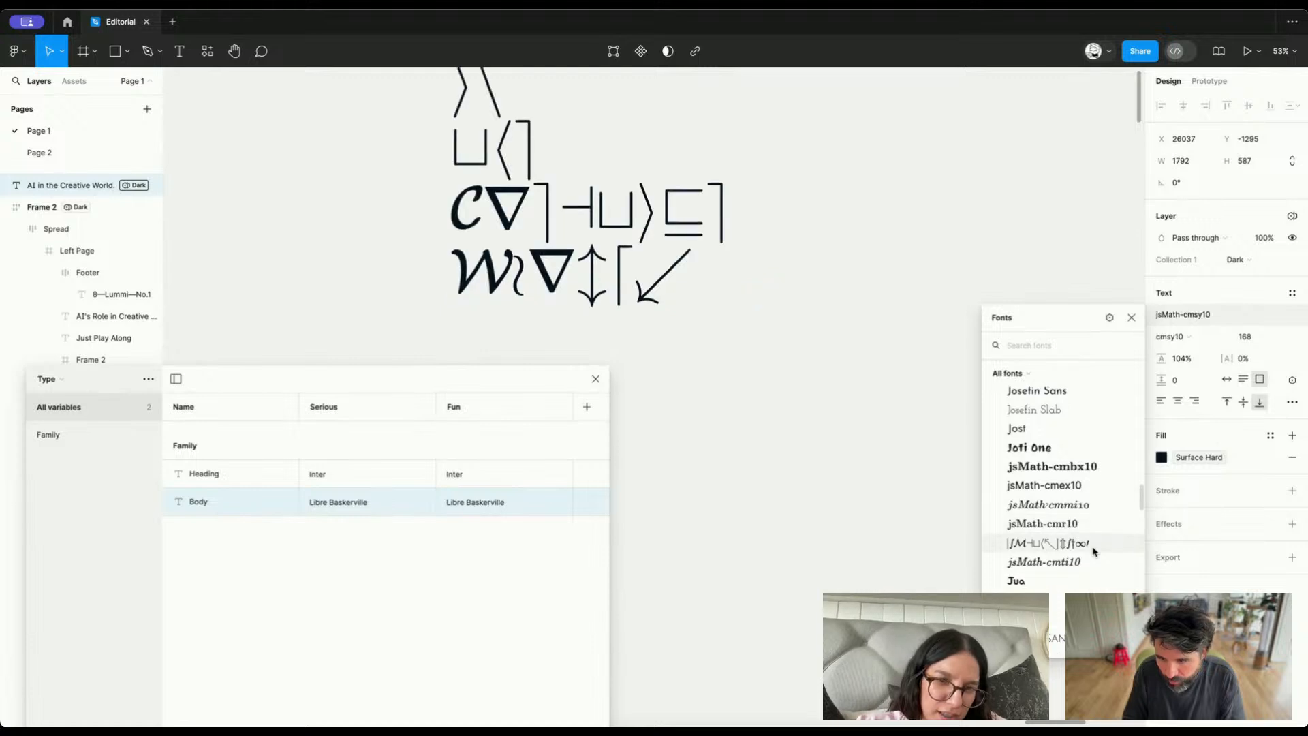
scroll(1094, 552, "down", 8)
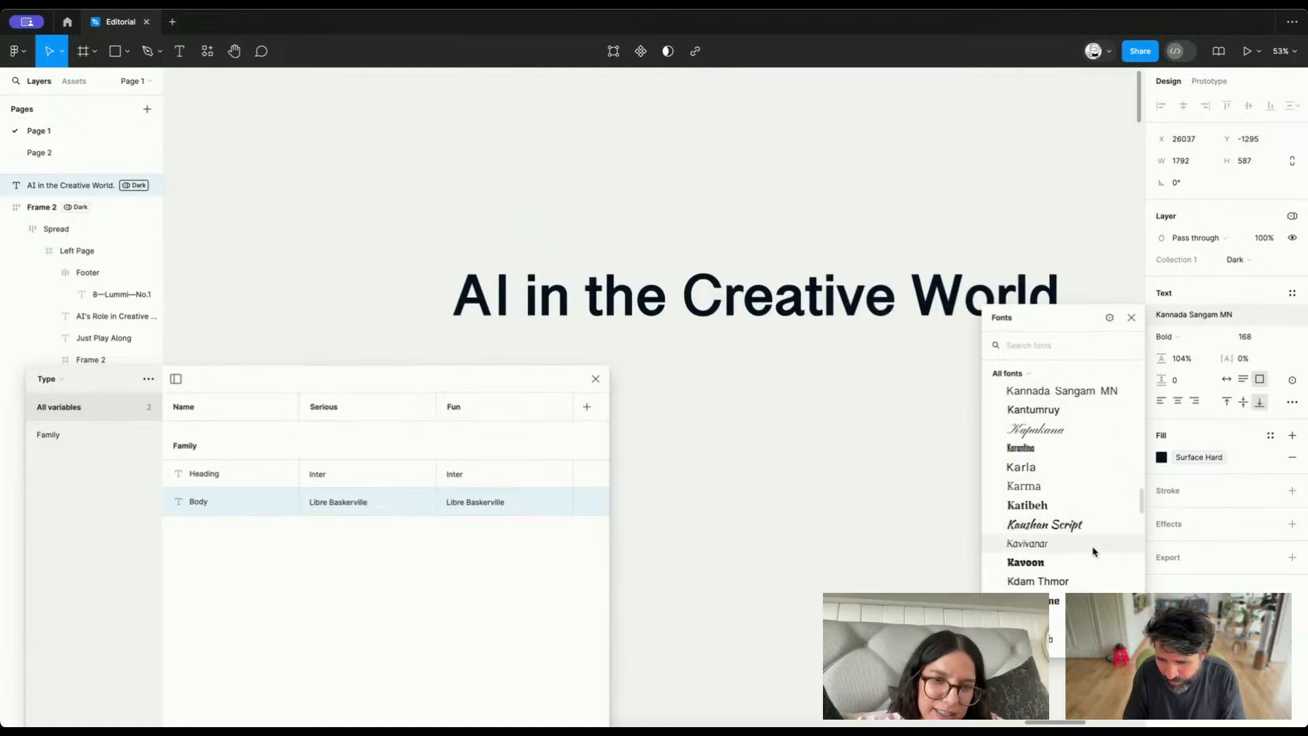
scroll(1094, 552, "down", 10)
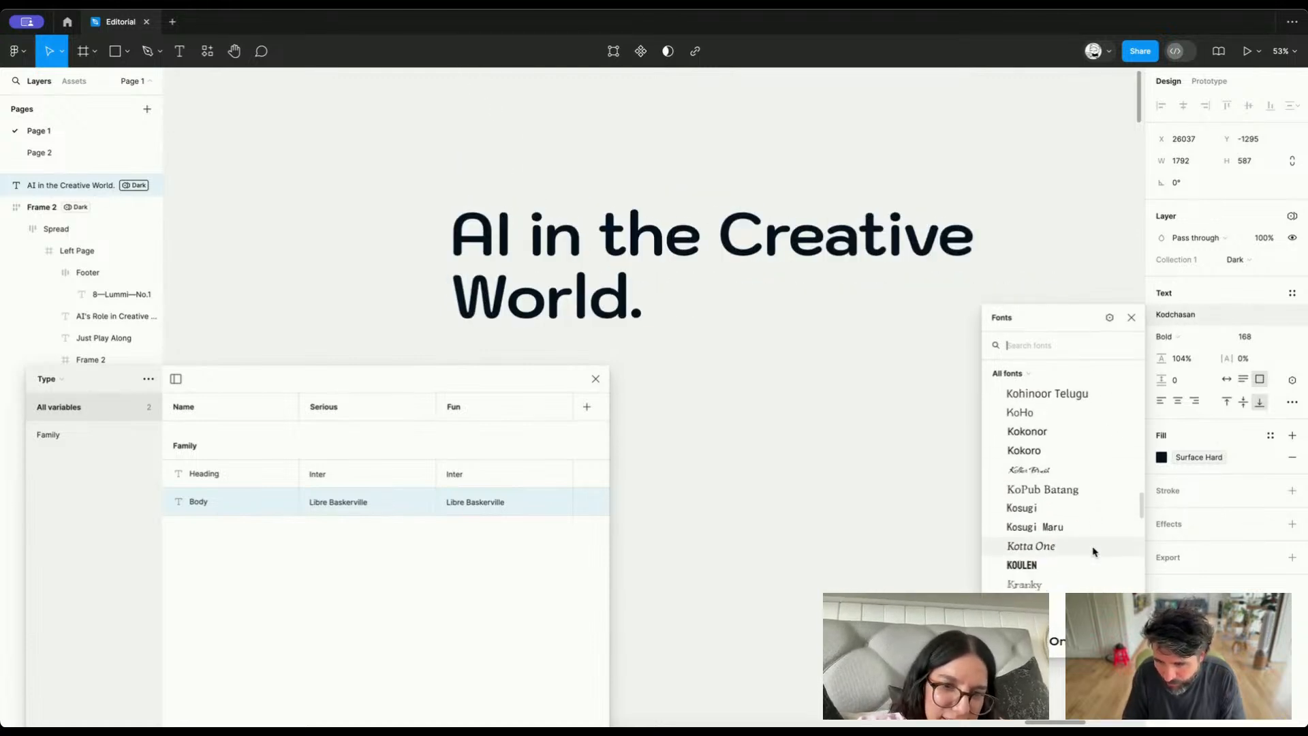
scroll(1093, 552, "up", 4)
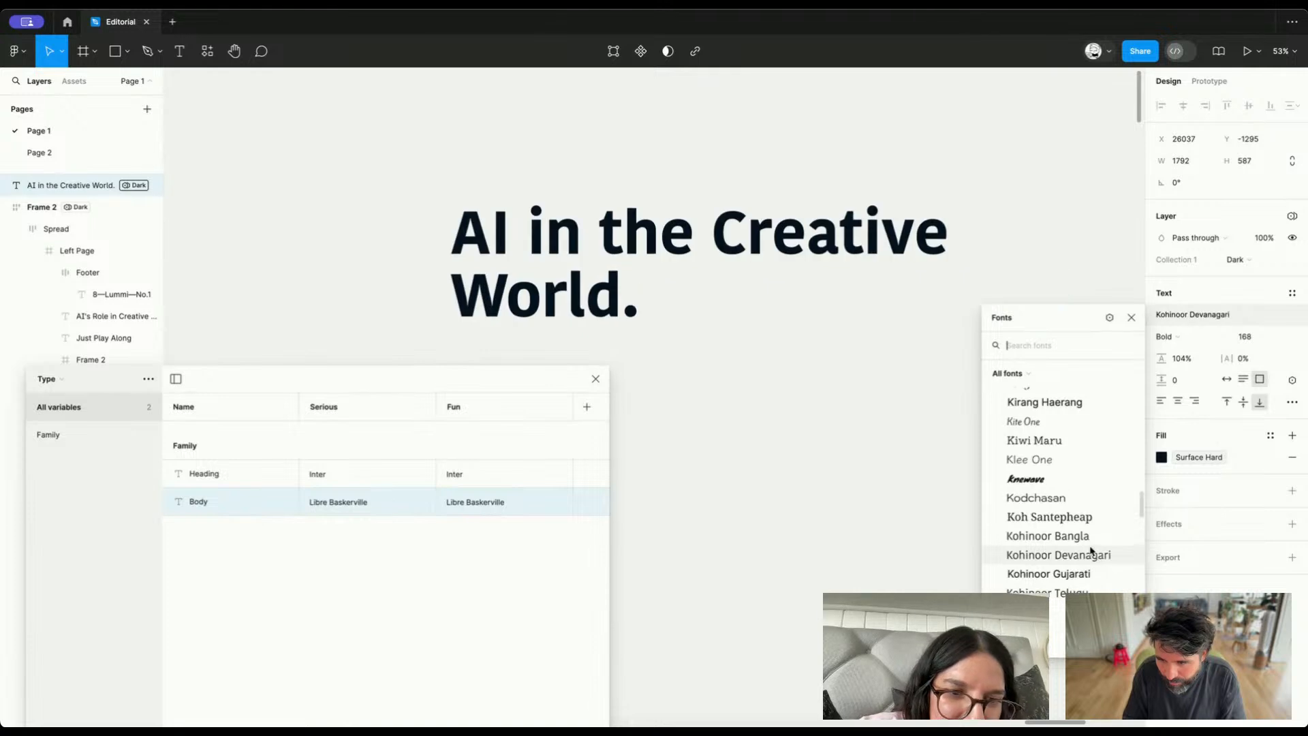
left_click(1054, 483)
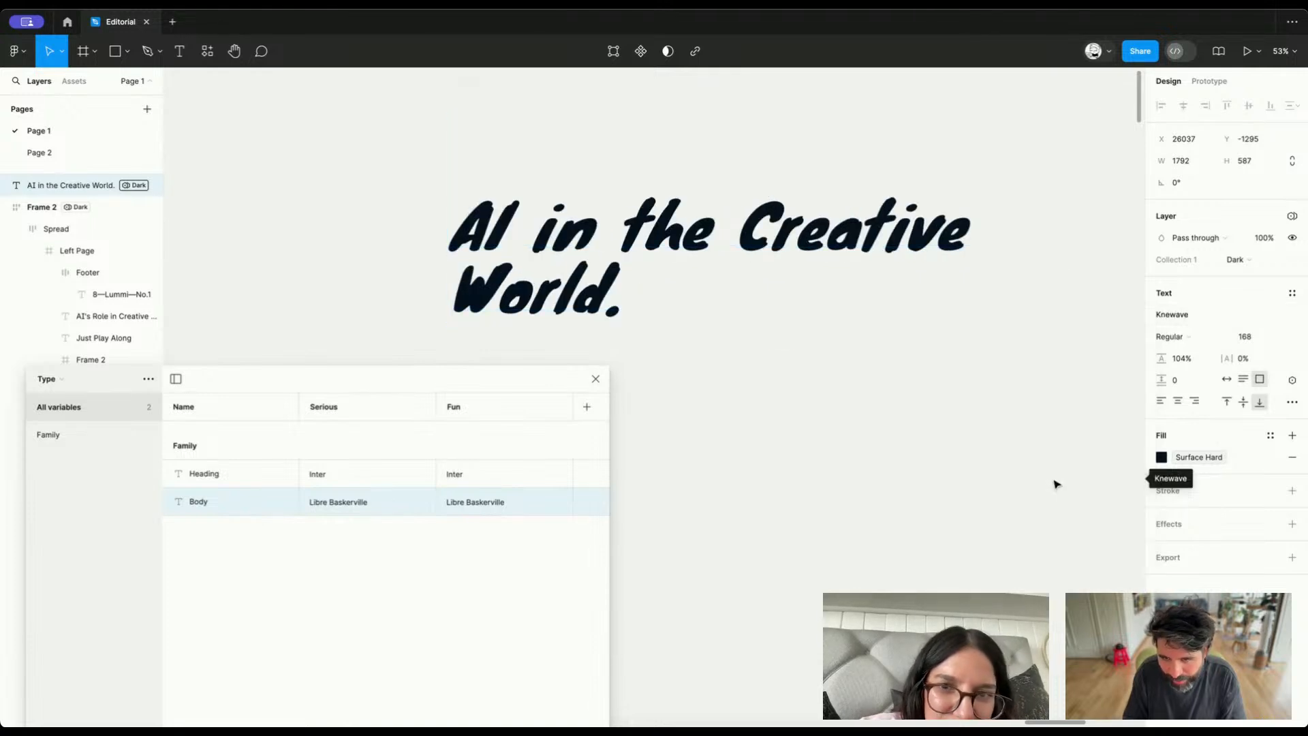
Browse further through the fonts and set the heading copy's font to Oi
left_click(1193, 321)
scroll(1074, 519, "down", 3)
scroll(1075, 517, "down", 5)
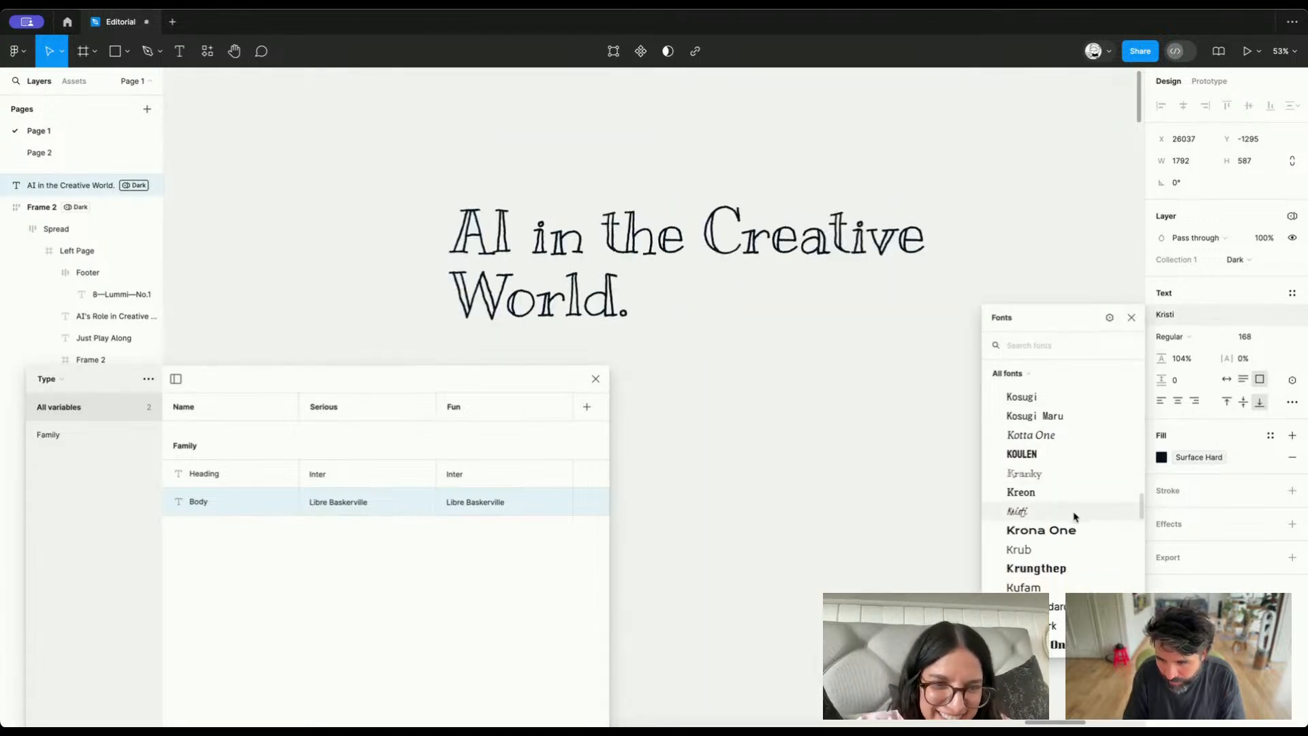
scroll(1074, 516, "down", 5)
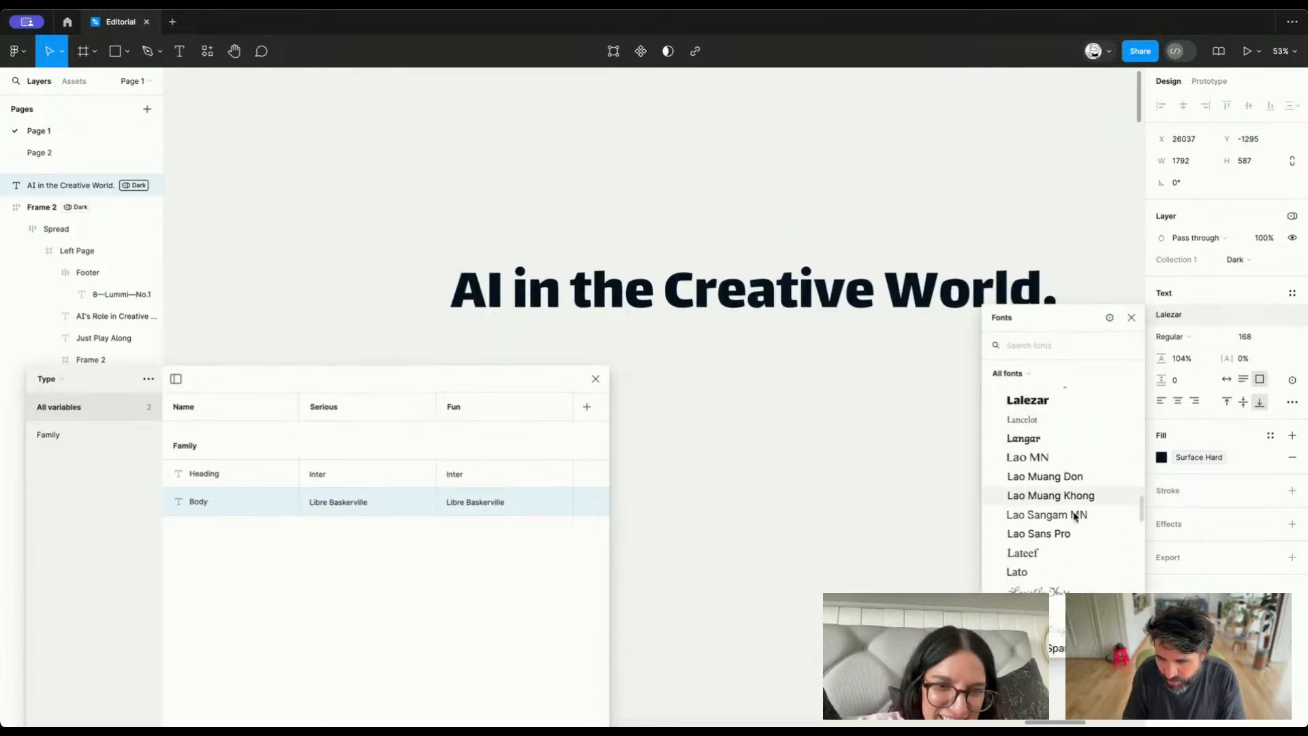
scroll(1074, 517, "down", 12)
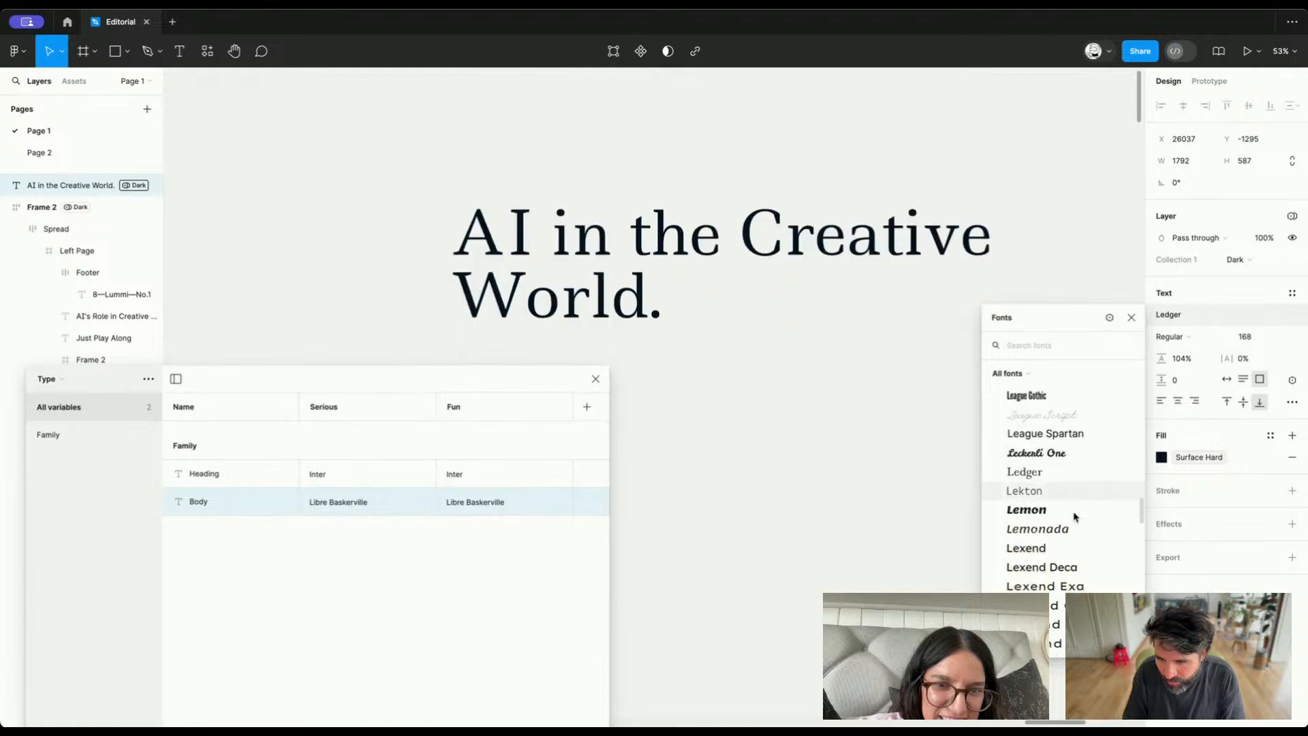
scroll(1075, 517, "down", 1)
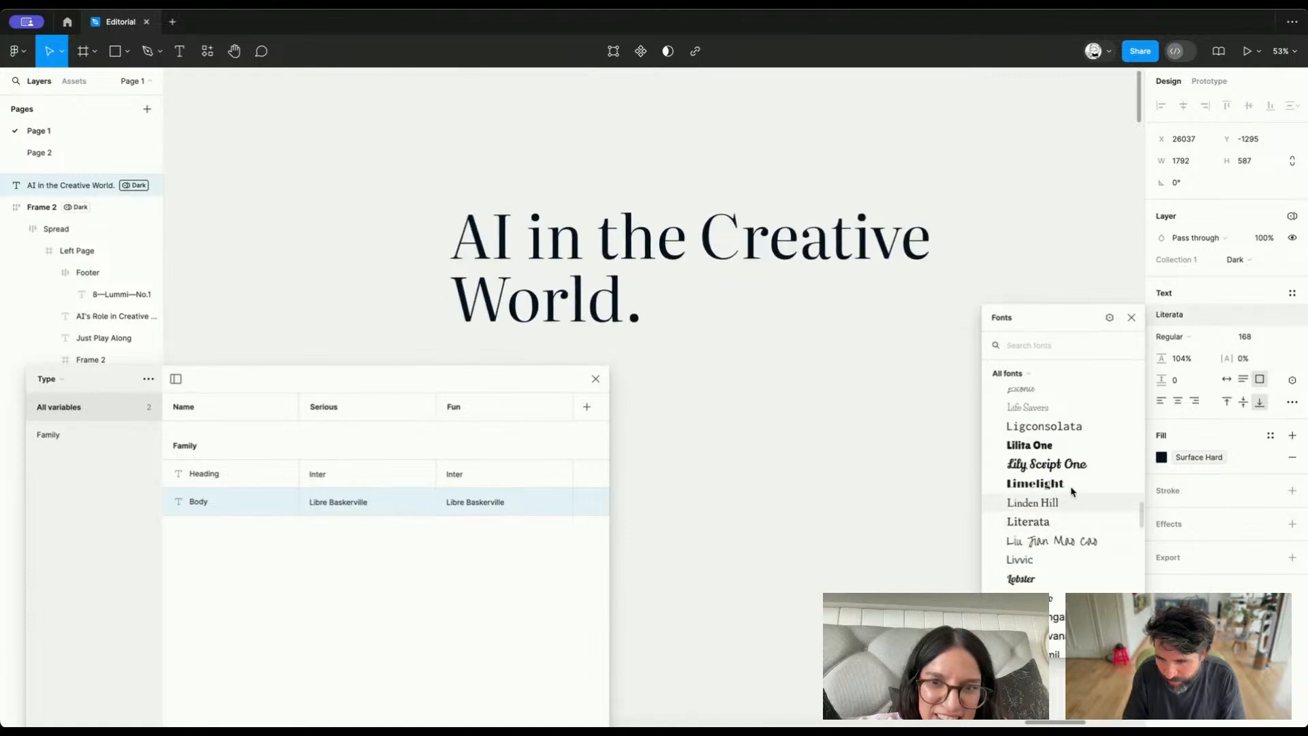
scroll(1070, 456, "down", 5)
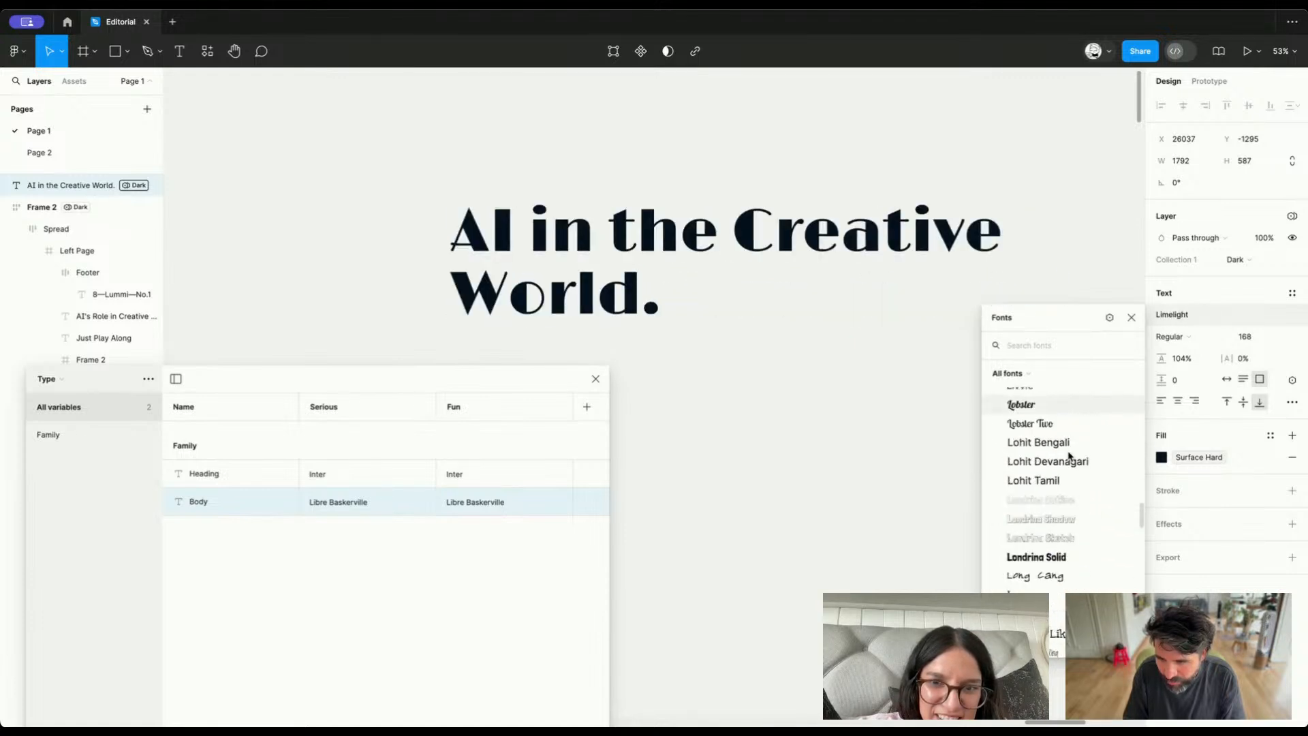
scroll(1070, 457, "down", 10)
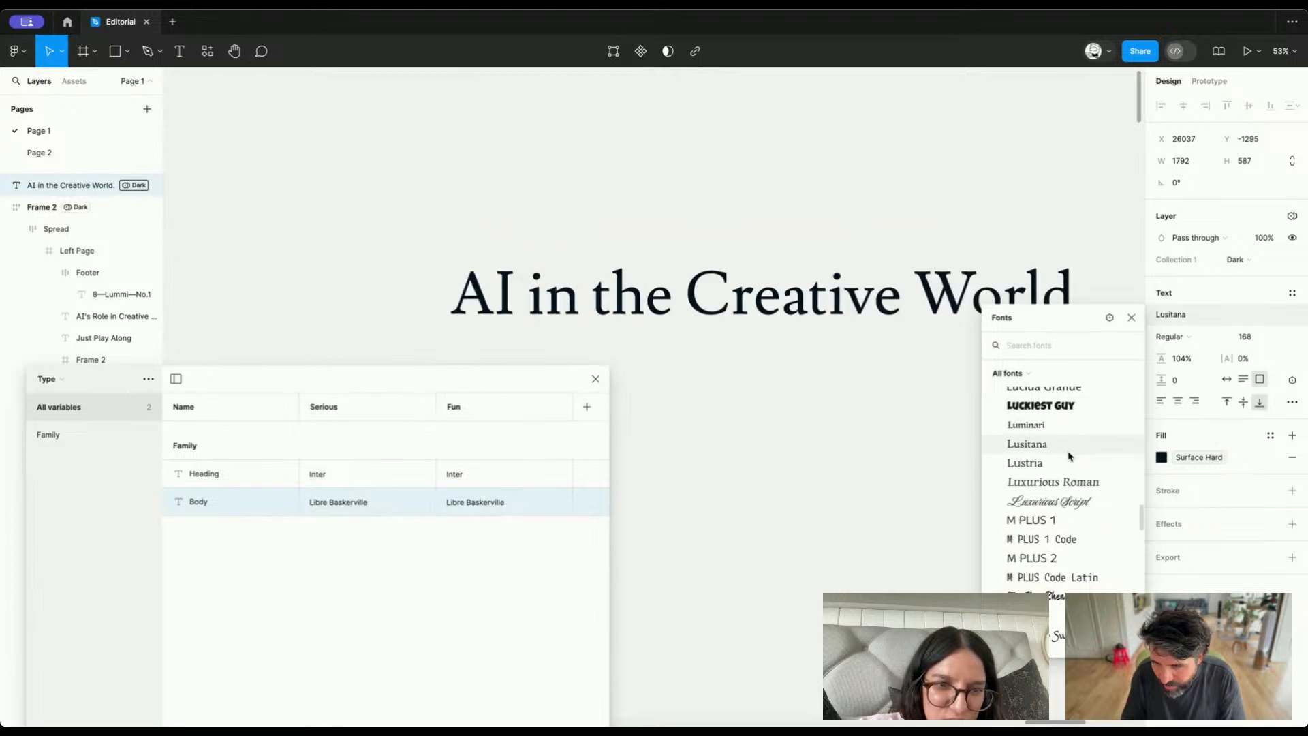
scroll(1070, 456, "down", 8)
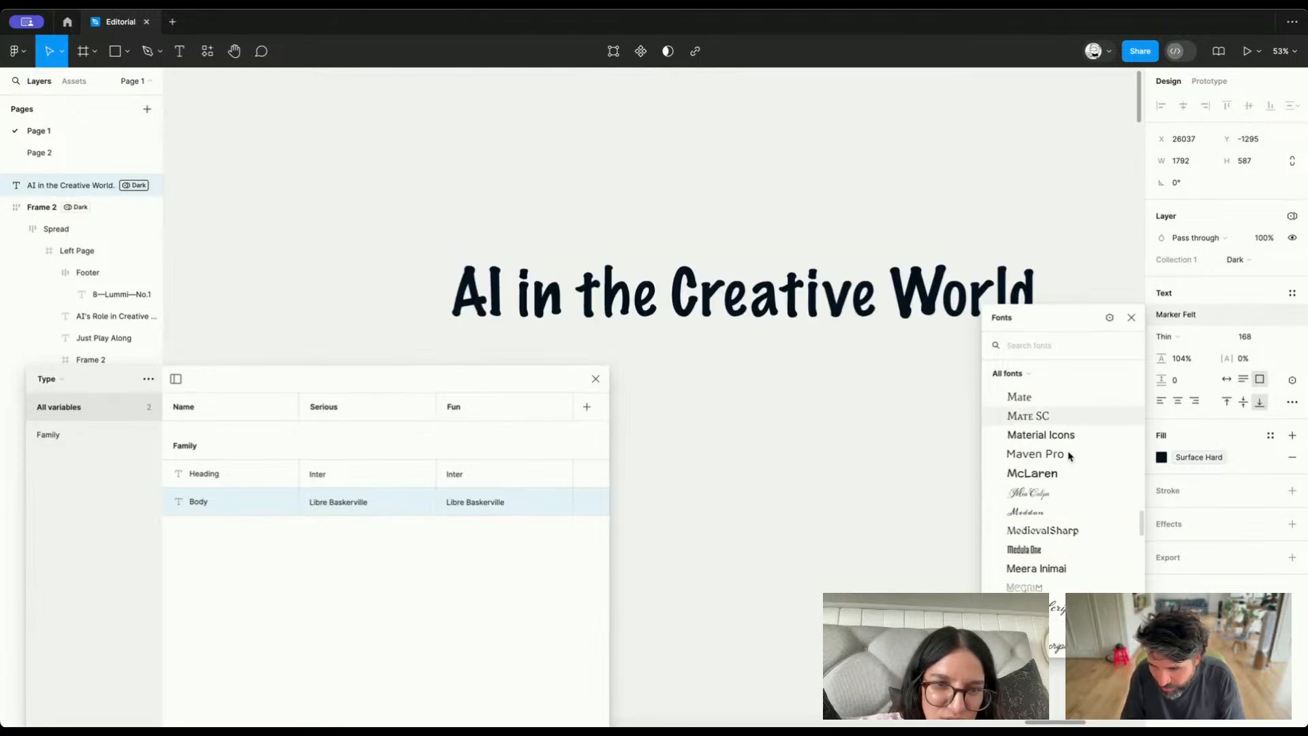
scroll(1070, 456, "down", 5)
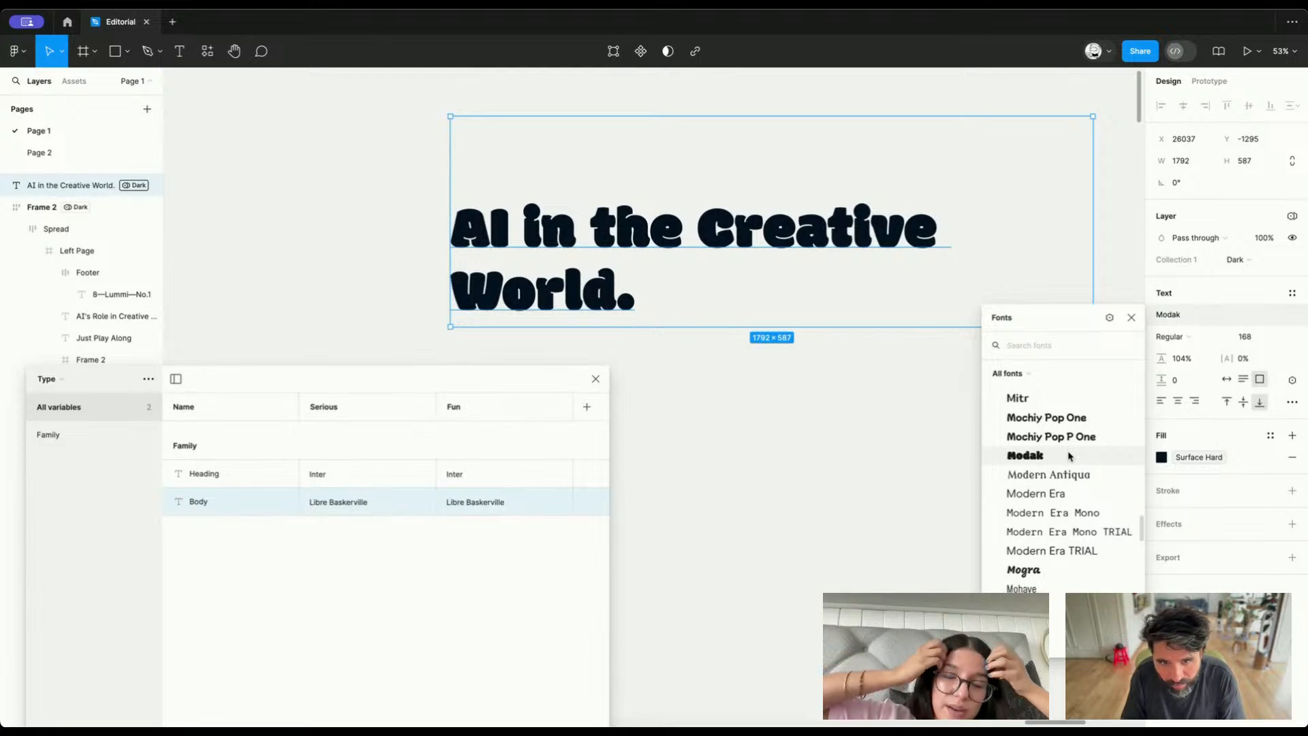
scroll(1069, 455, "down", 6)
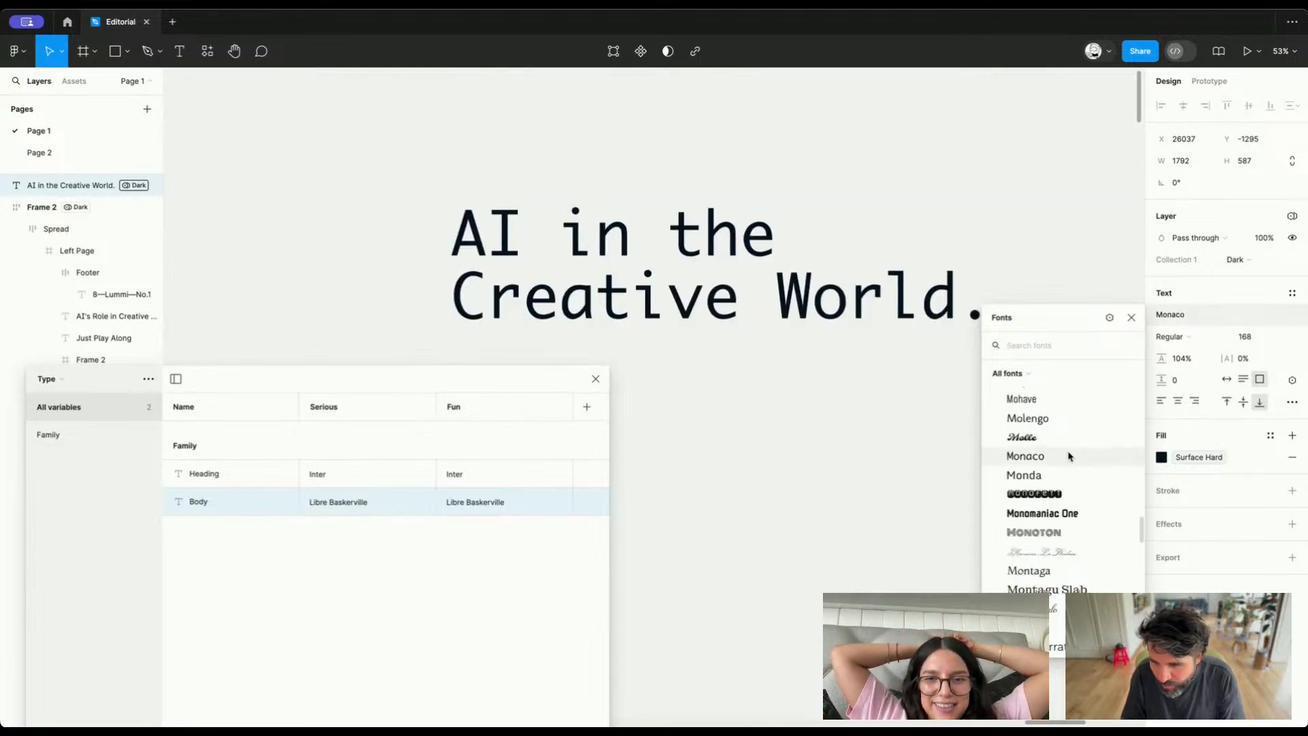
scroll(1068, 457, "down", 15)
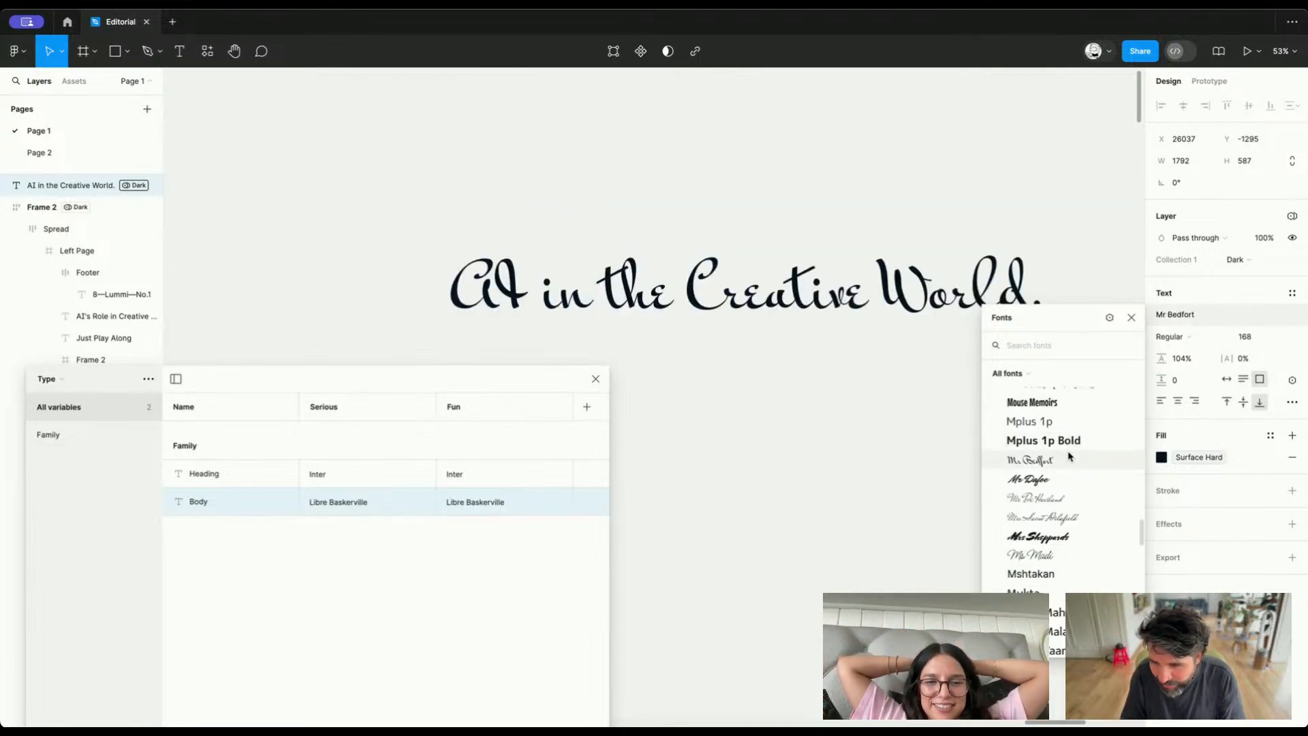
scroll(1069, 456, "down", 12)
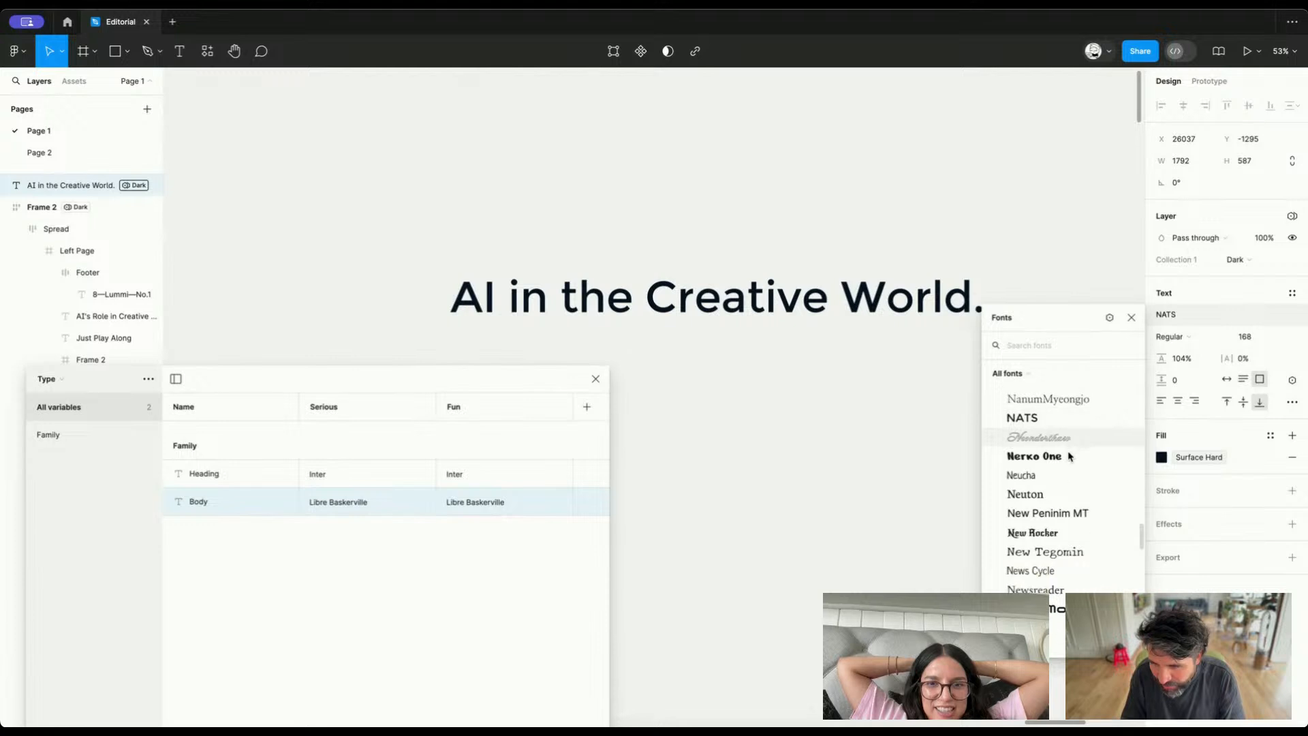
scroll(1069, 455, "down", 15)
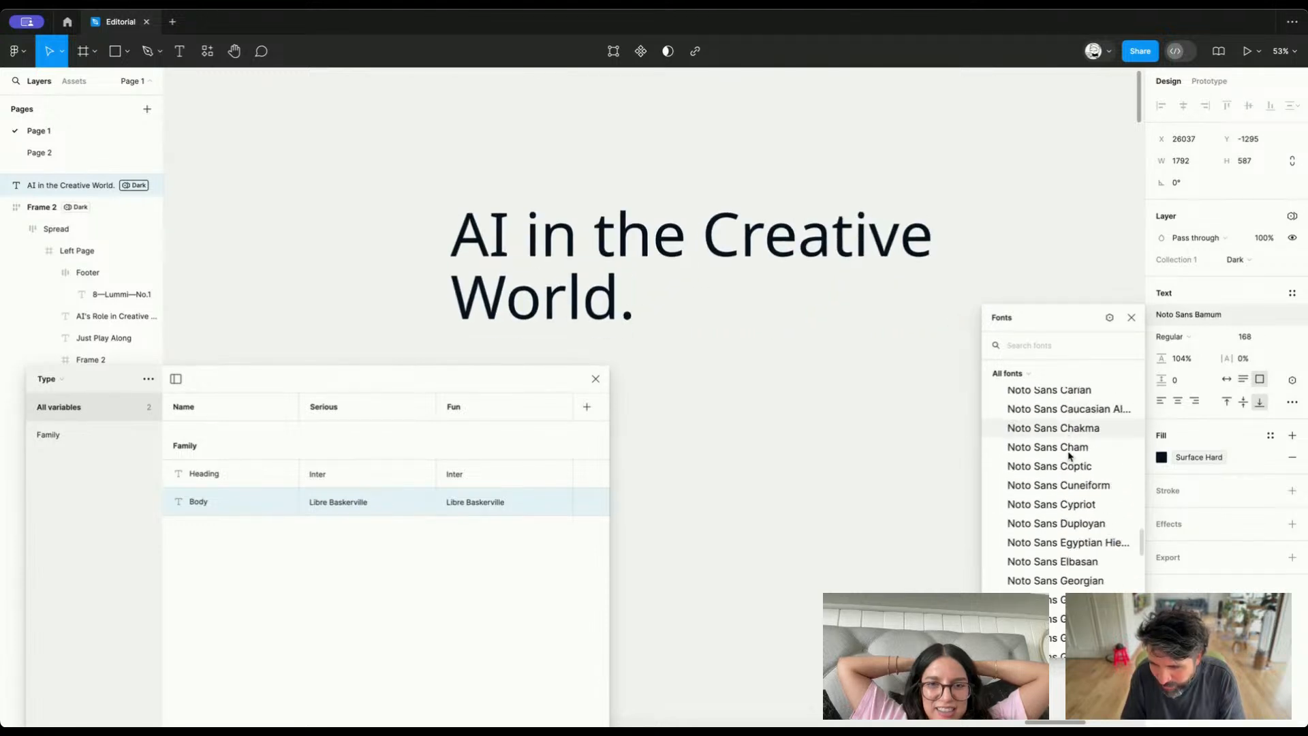
scroll(1069, 456, "down", 15)
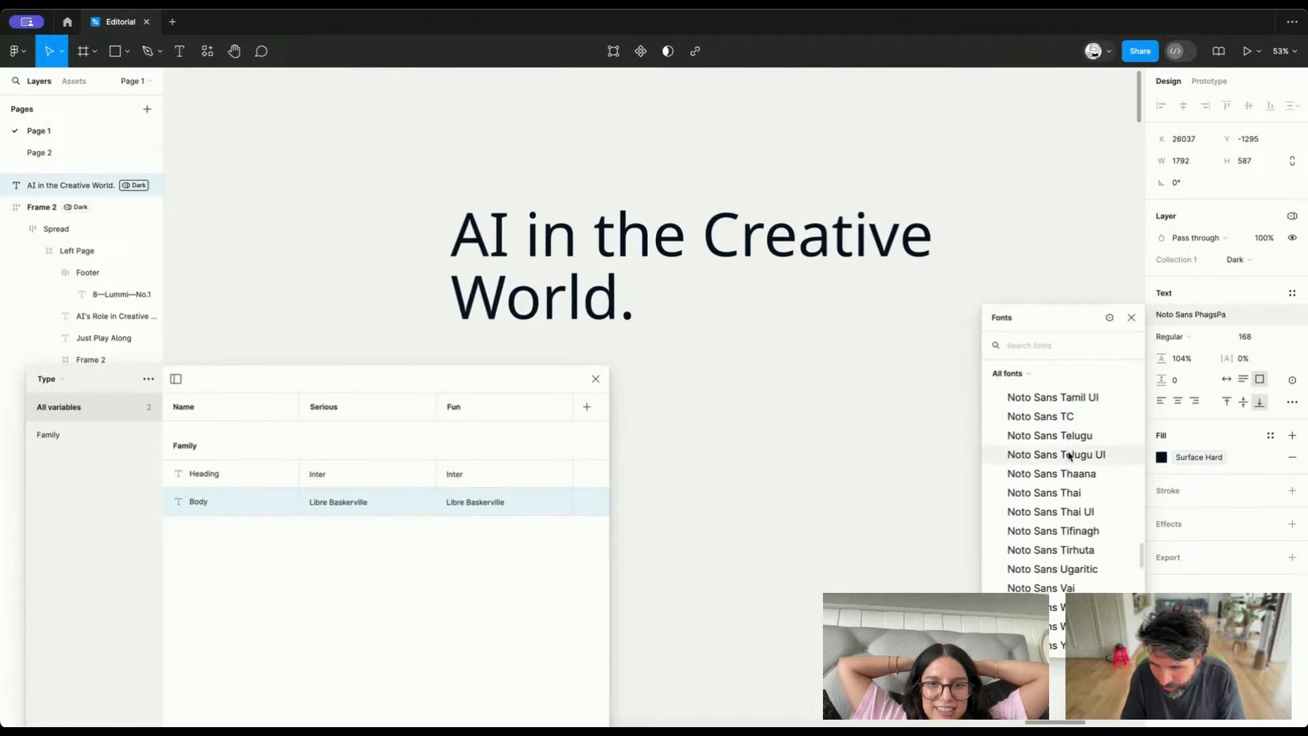
scroll(1068, 457, "up", 3)
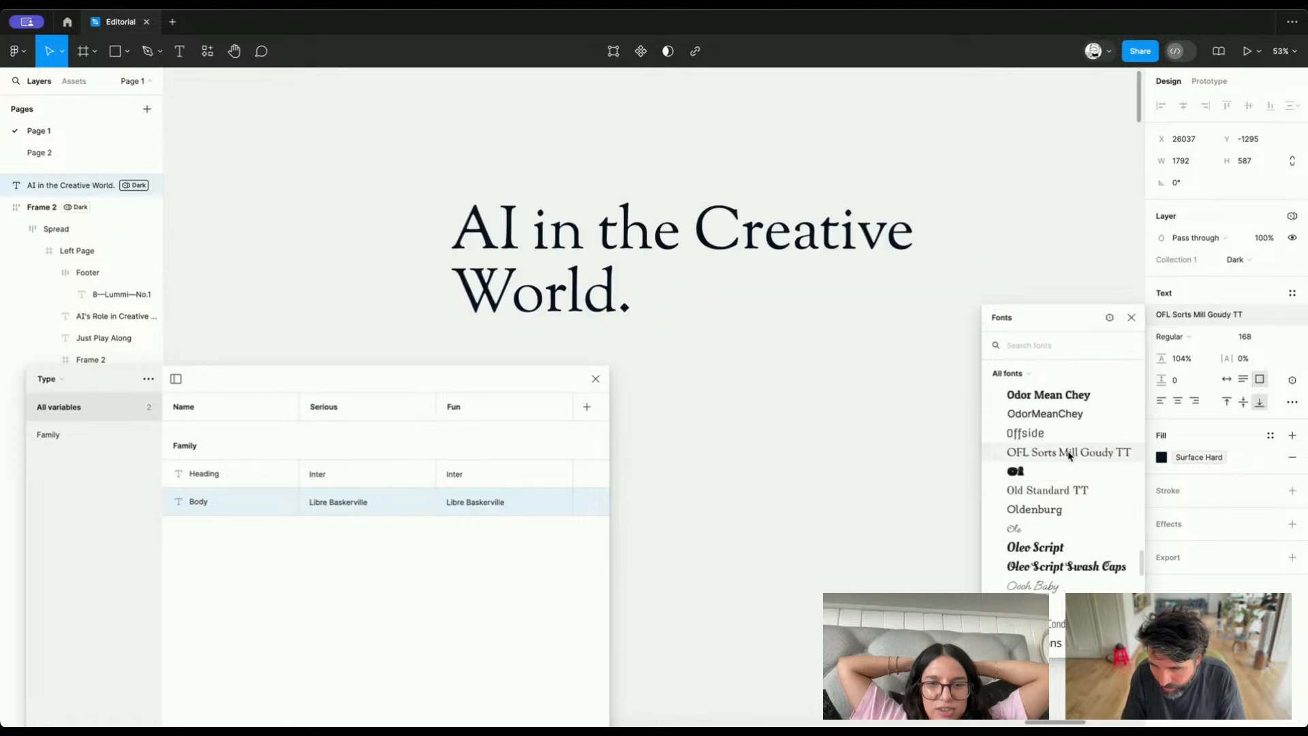
left_click(1062, 473)
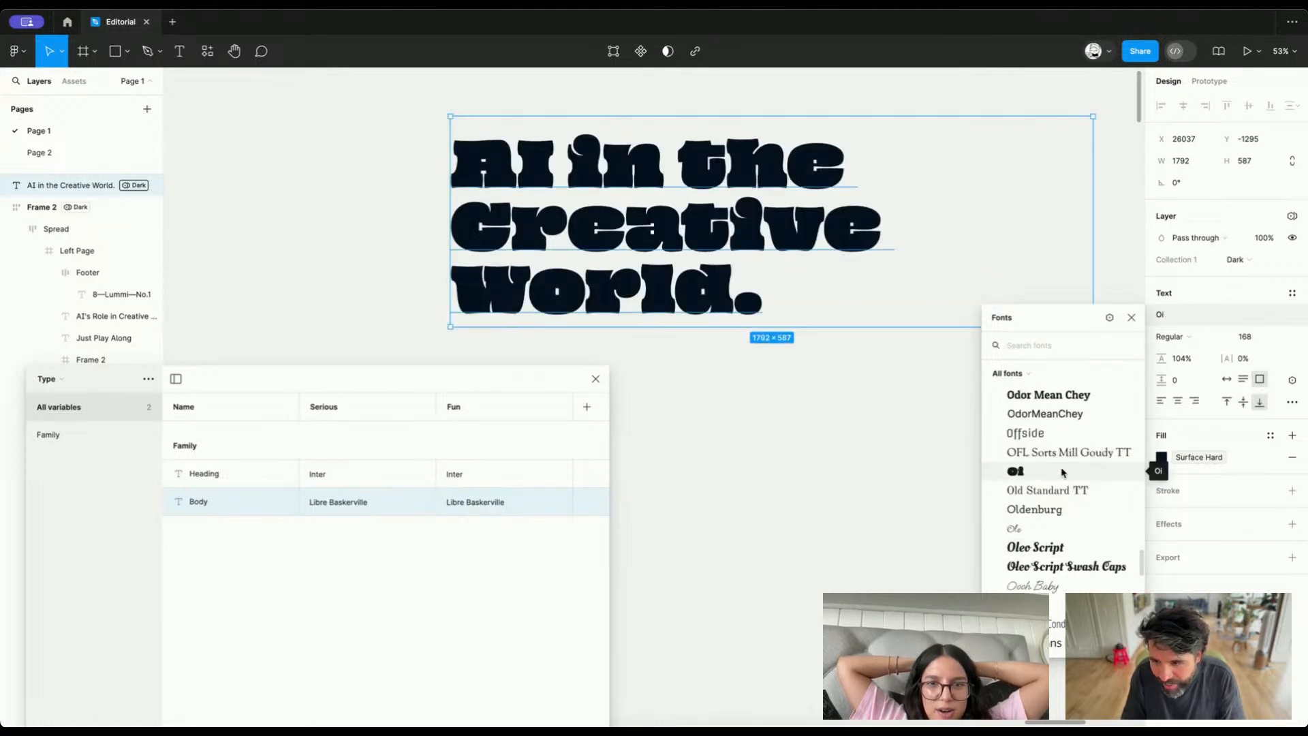
key("Escape")
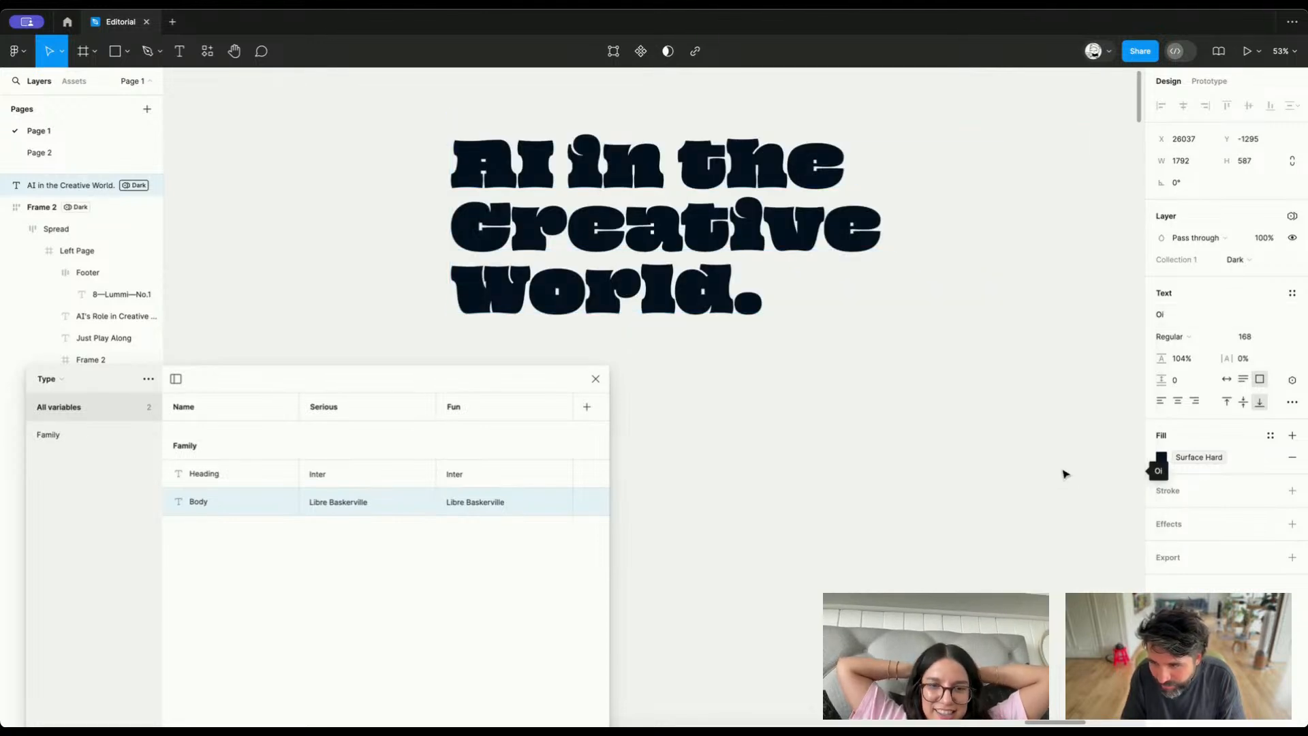
Set the Heading variable's Fun value to Oi in the Type collection
double_click(459, 475)
type("Oi")
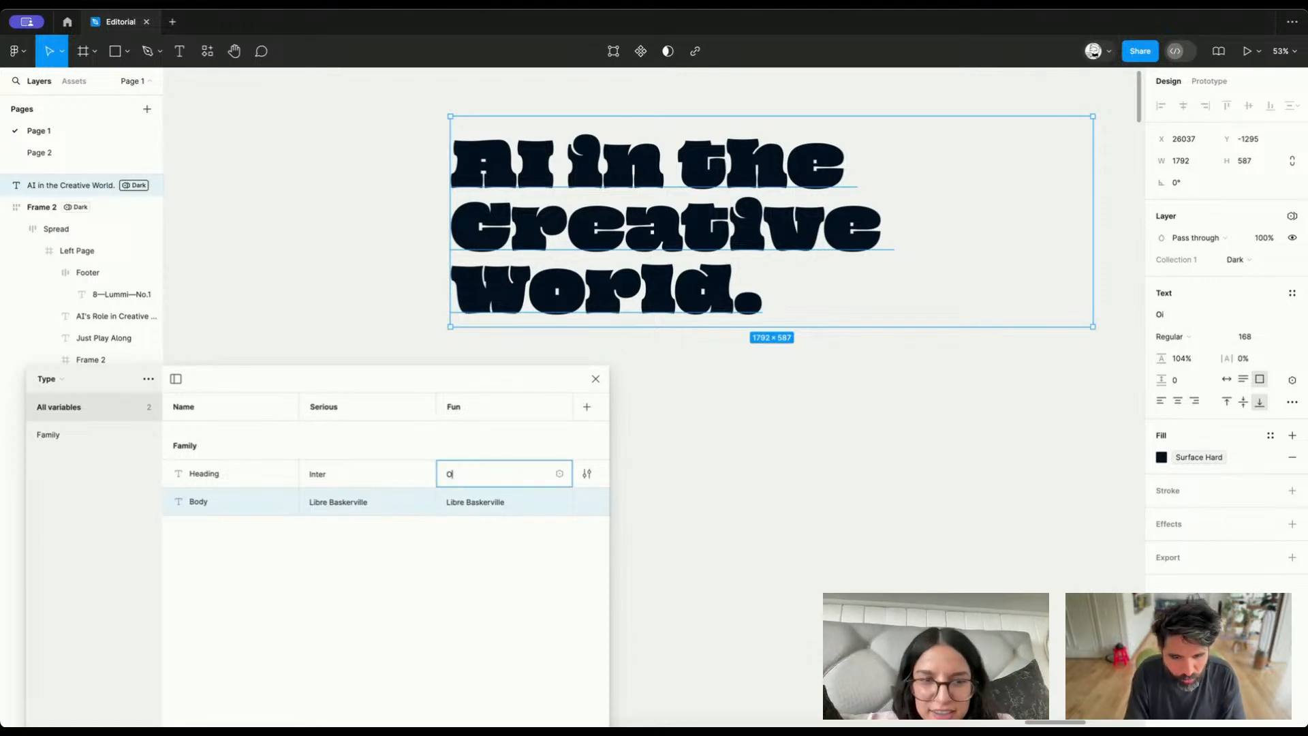
key("Return")
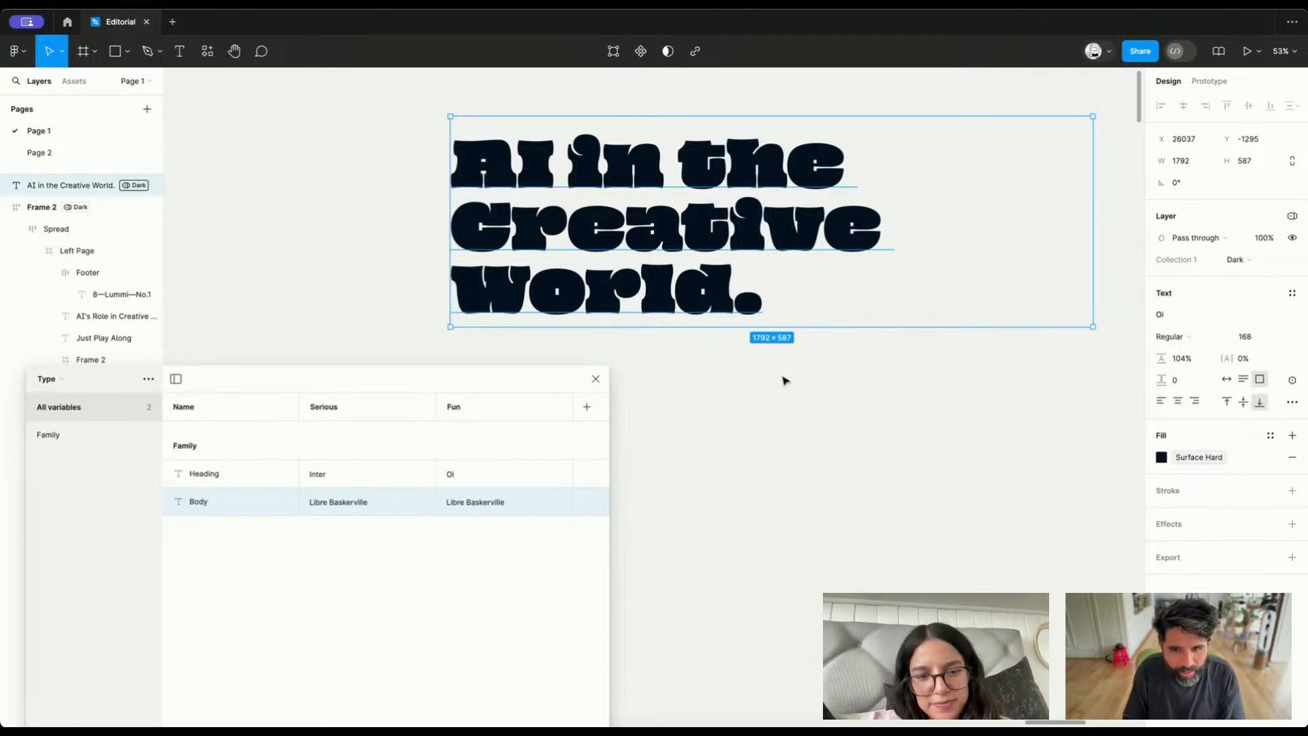
Place a duplicate of the Oi heading below the original and set the Body variable's Fun value to Inter
left_click_drag(734, 222, 922, 478)
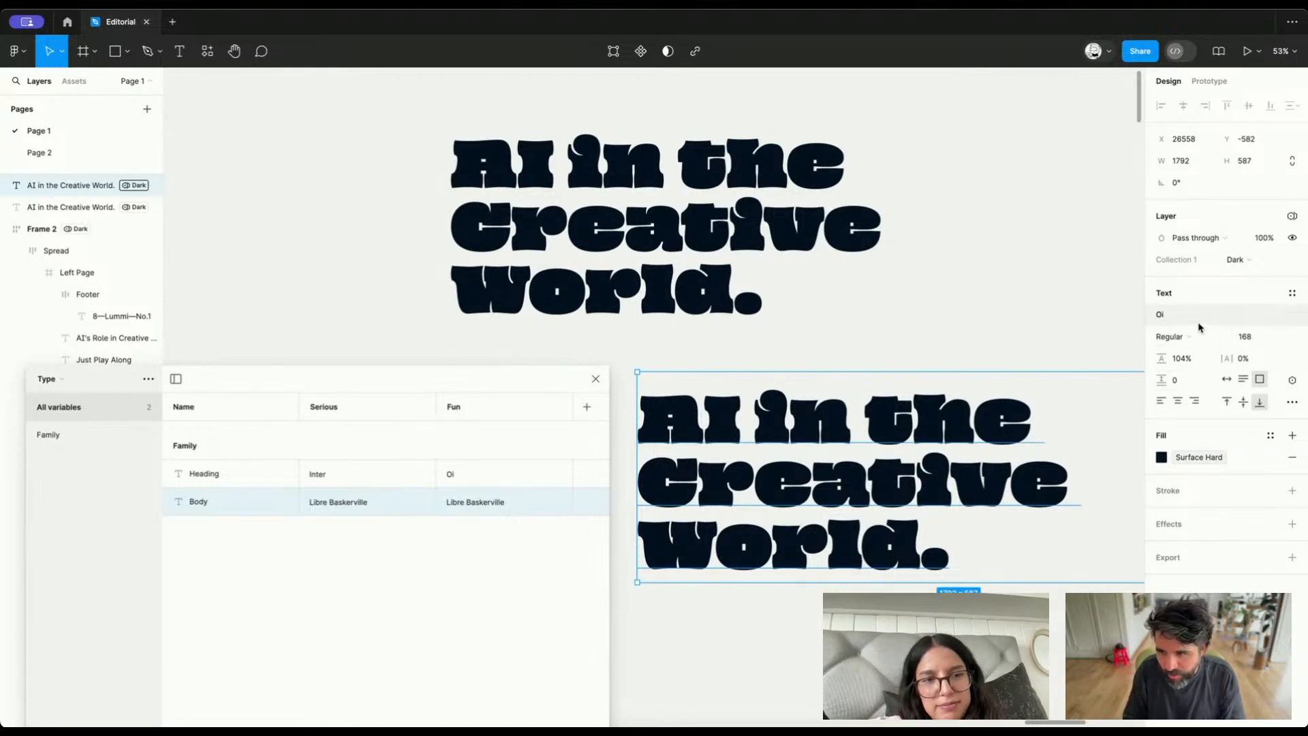
double_click(476, 502)
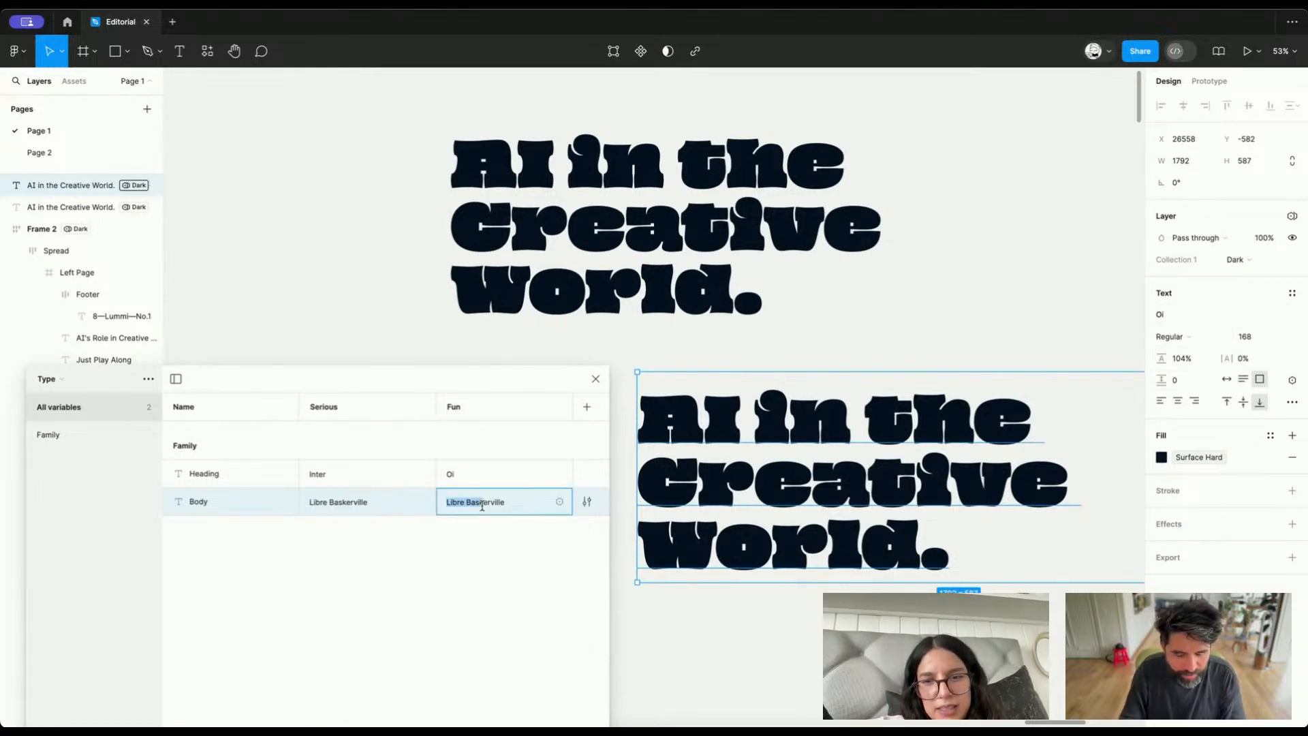
type("Inter")
key("Return")
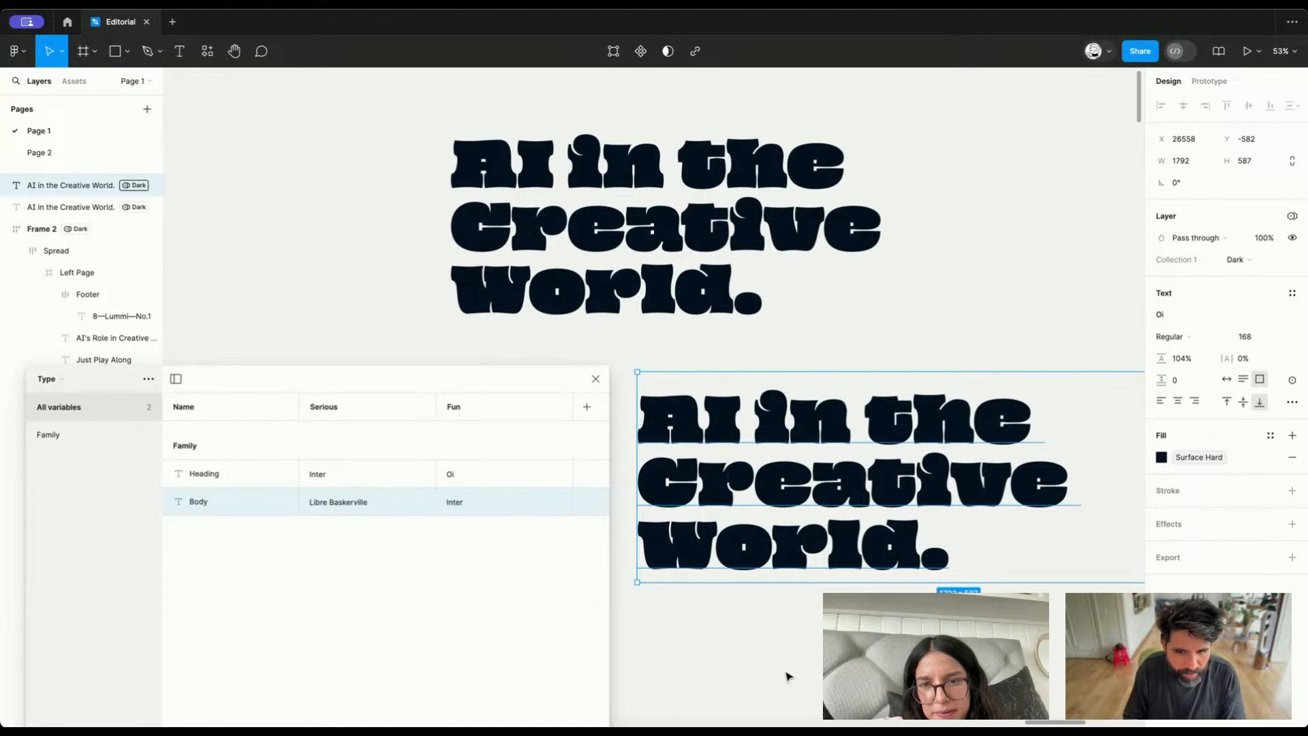
Delete both Oi heading copies above the spreads
scroll(786, 676, "down", 5)
scroll(749, 511, "down", 2)
left_click_drag(675, 314, 833, 526)
key("Delete")
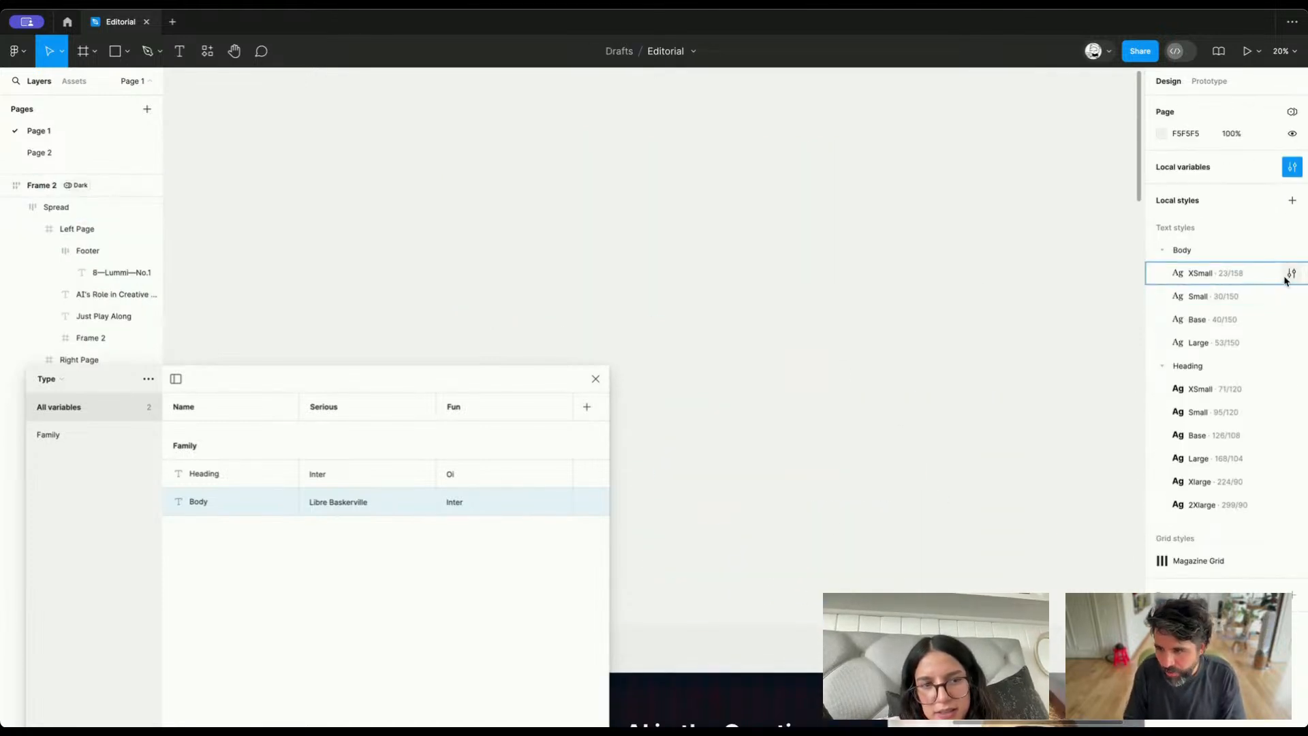
Try linking the Body XSmall text style's font family to the Heading variable
left_click(1291, 273)
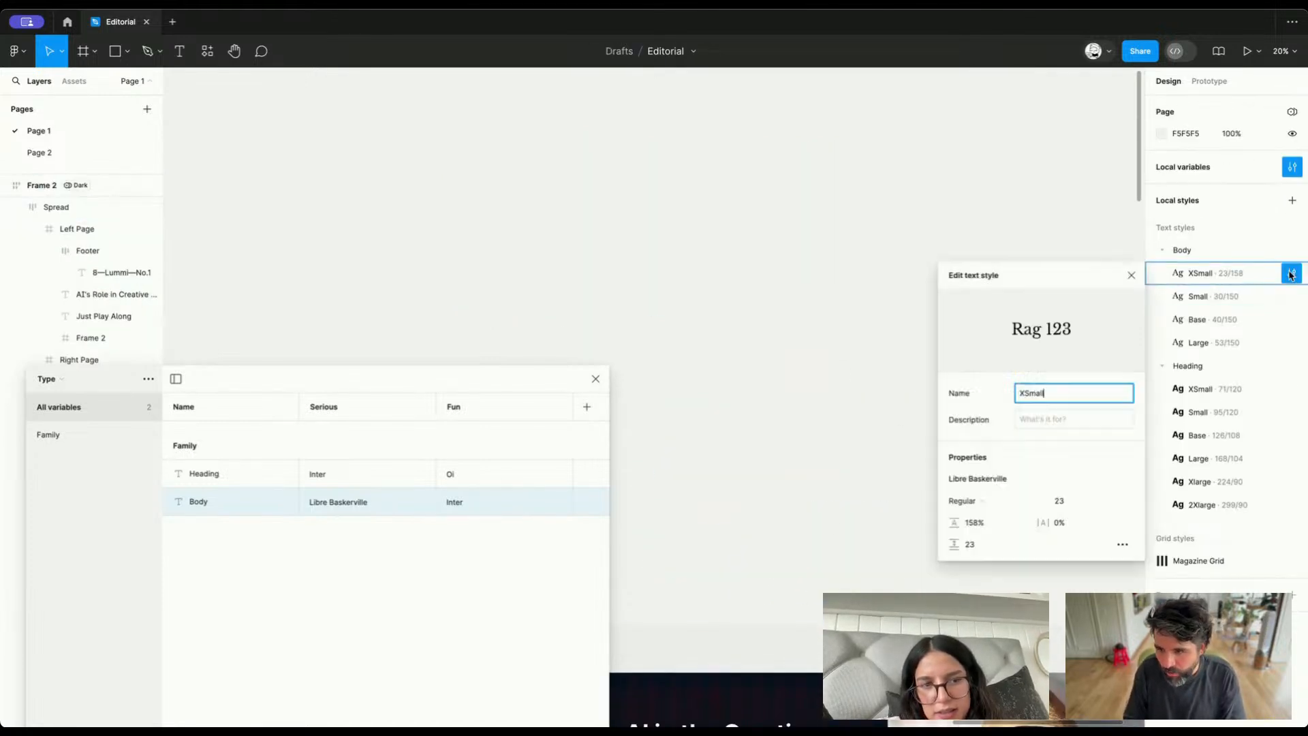
left_click(1021, 480)
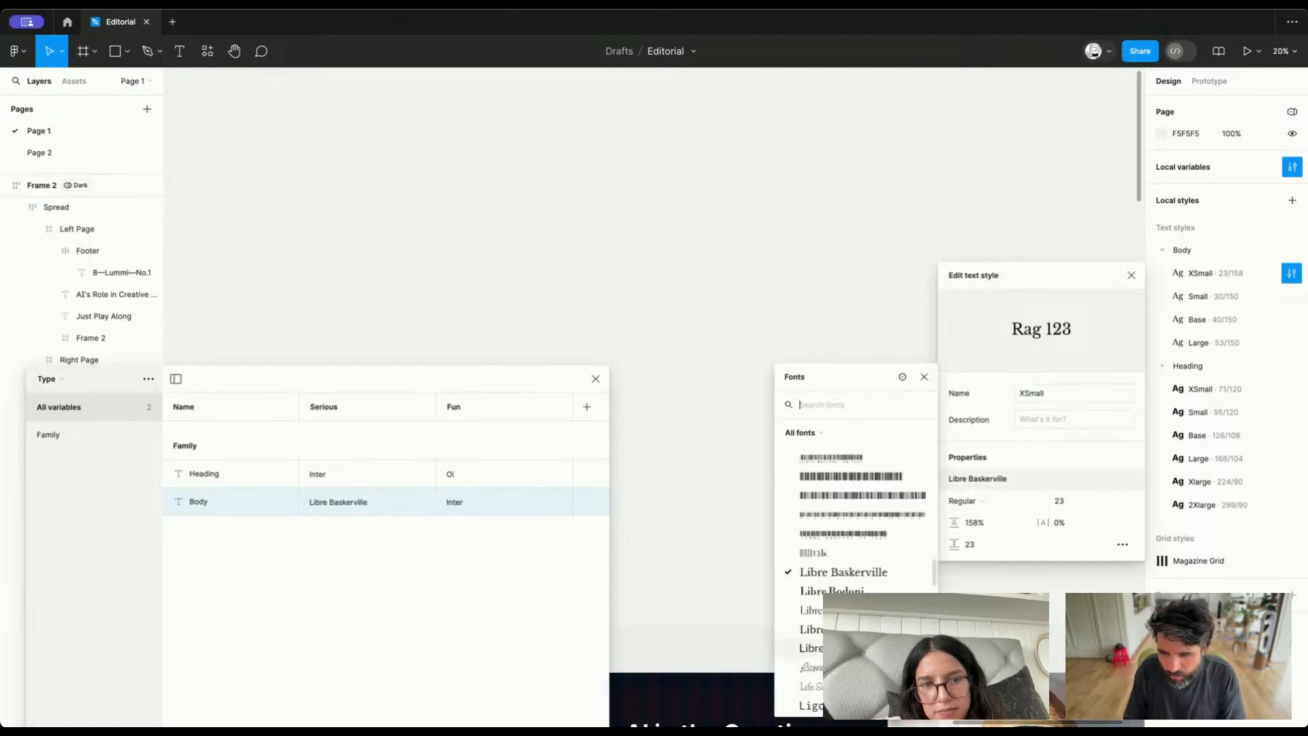
left_click(904, 377)
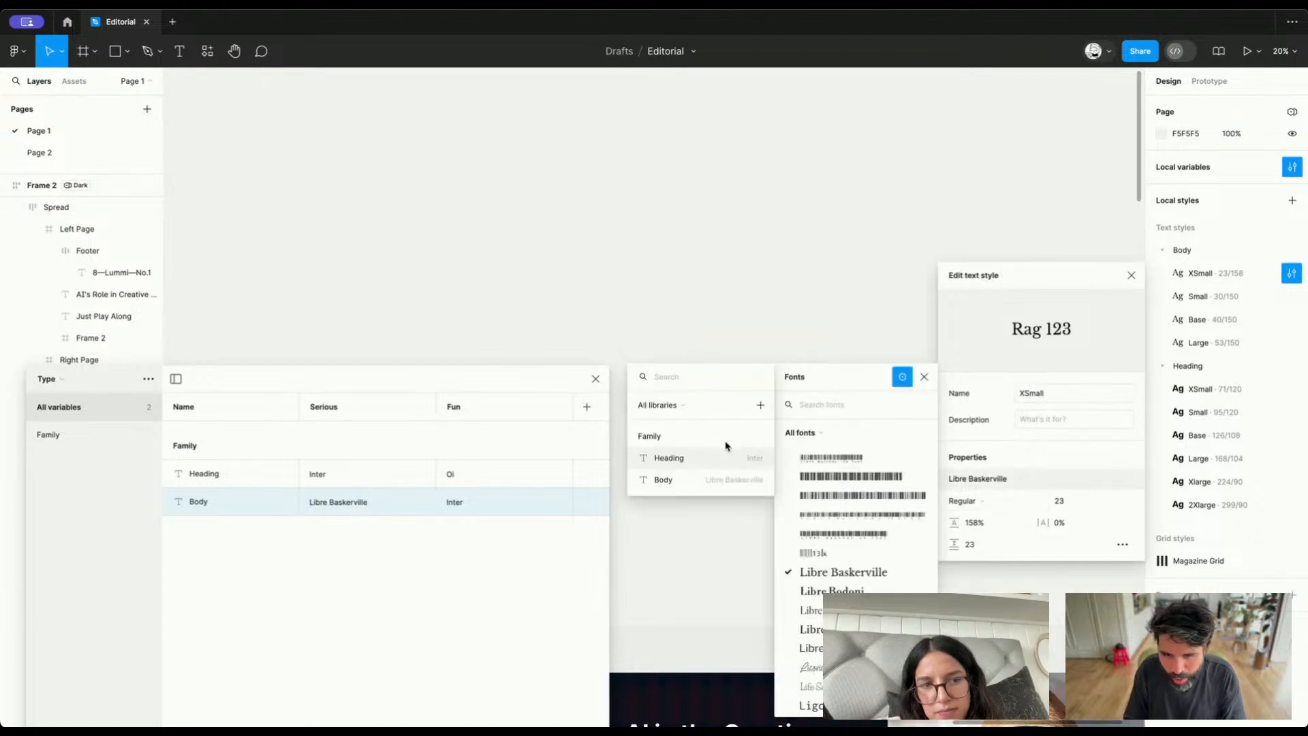
left_click(715, 464)
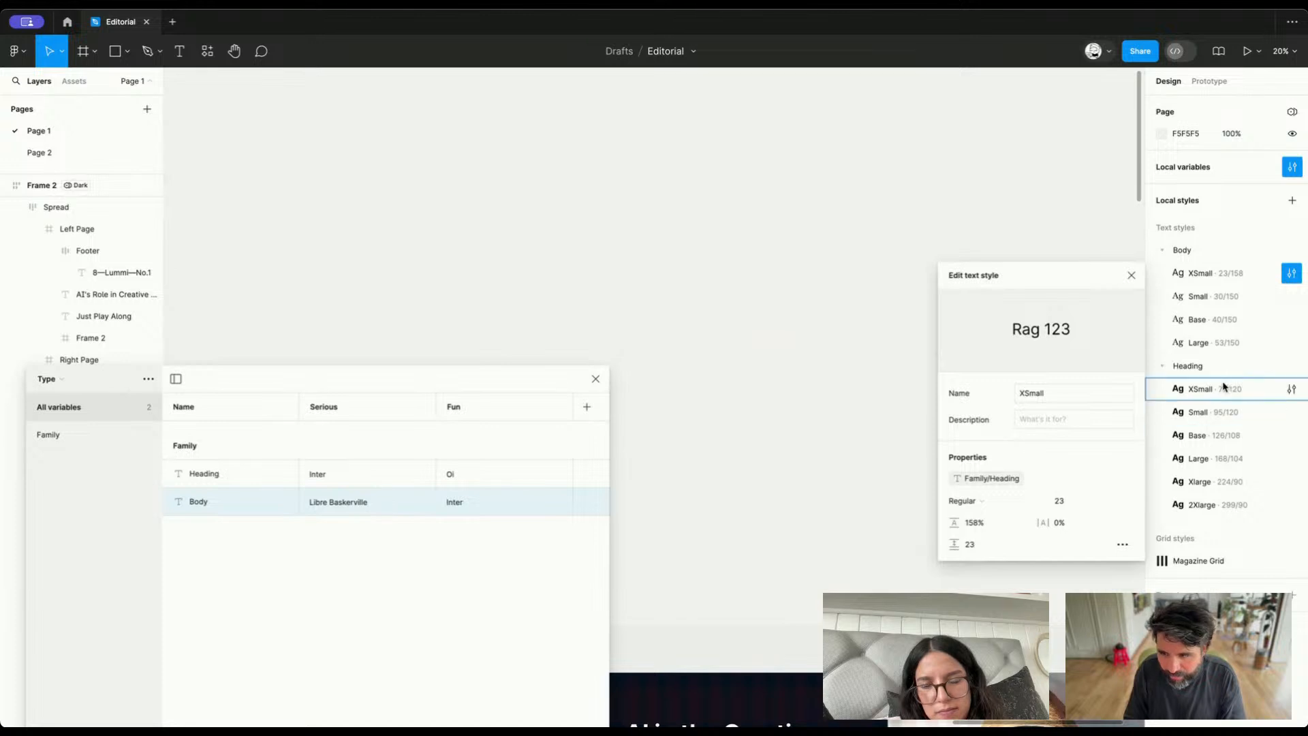
left_click(1292, 300)
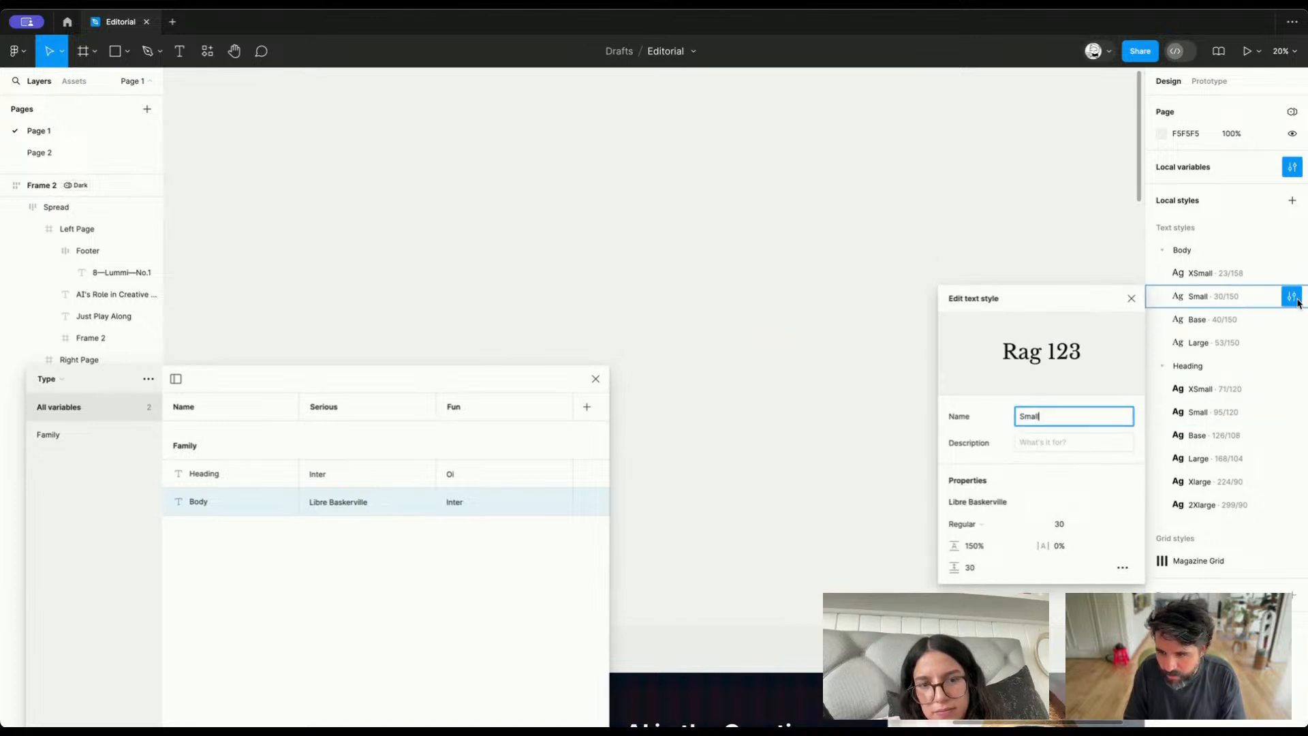
left_click(995, 504)
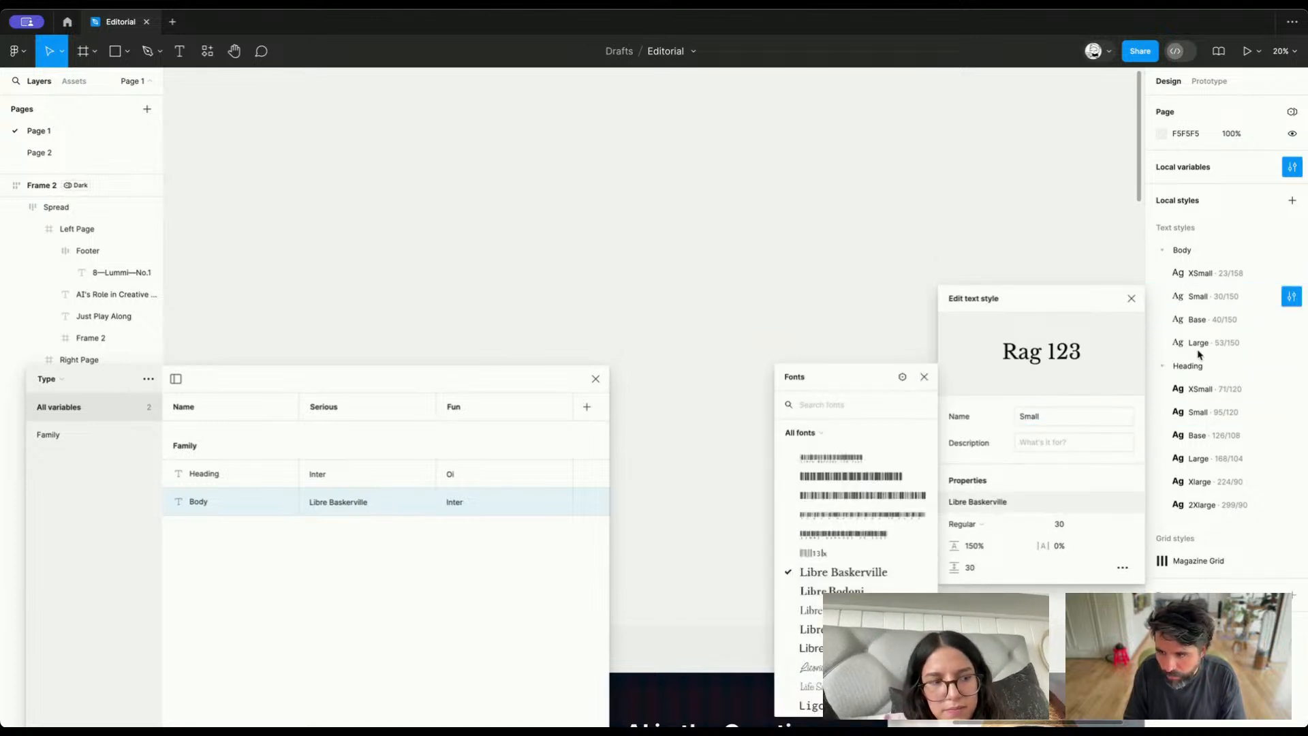
Link the font family of the Body XSmall and Body Small text styles to the Family/Body variable
left_click(1293, 273)
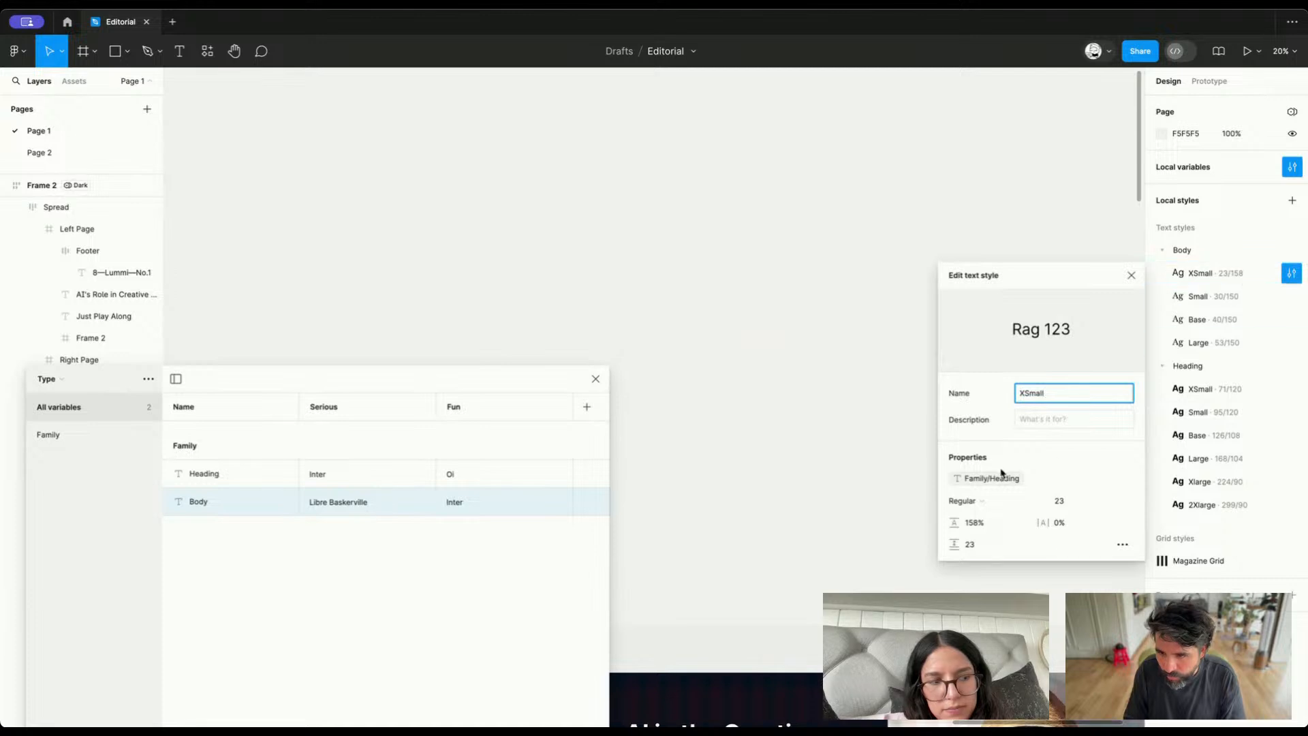
left_click(998, 477)
left_click(879, 586)
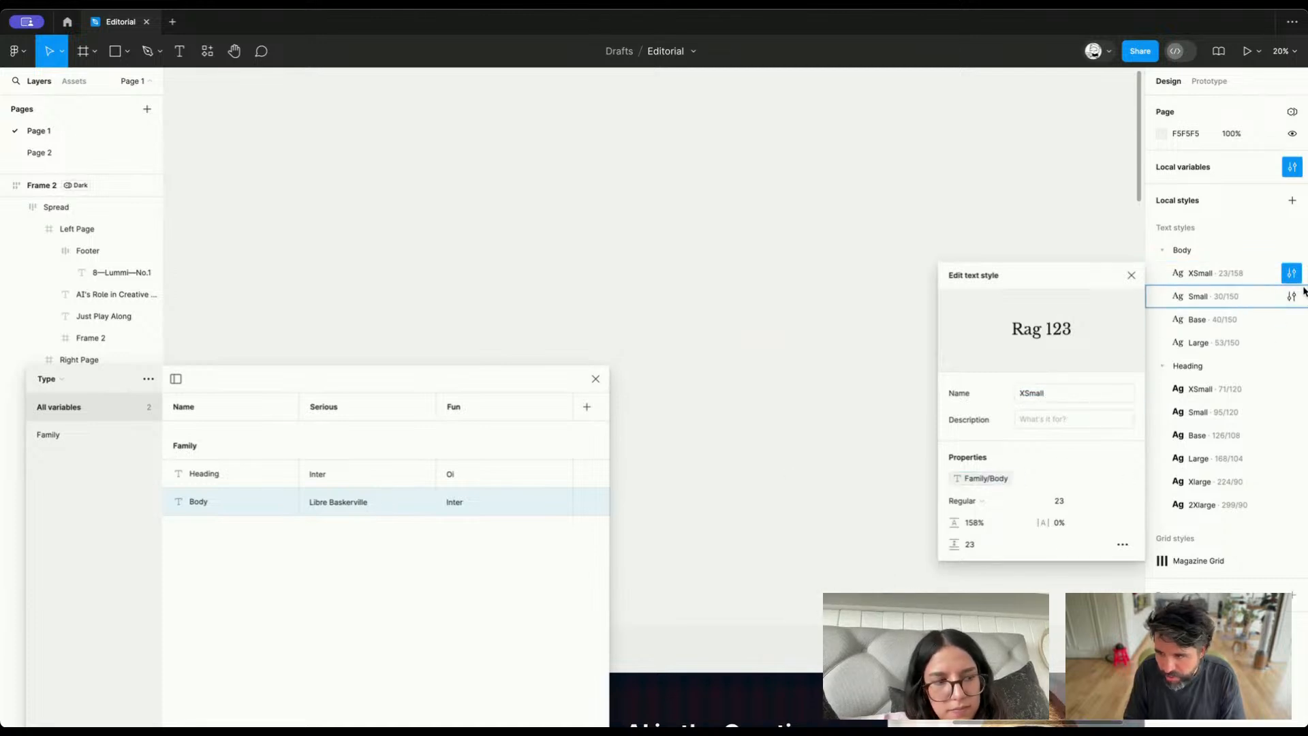
left_click(1292, 297)
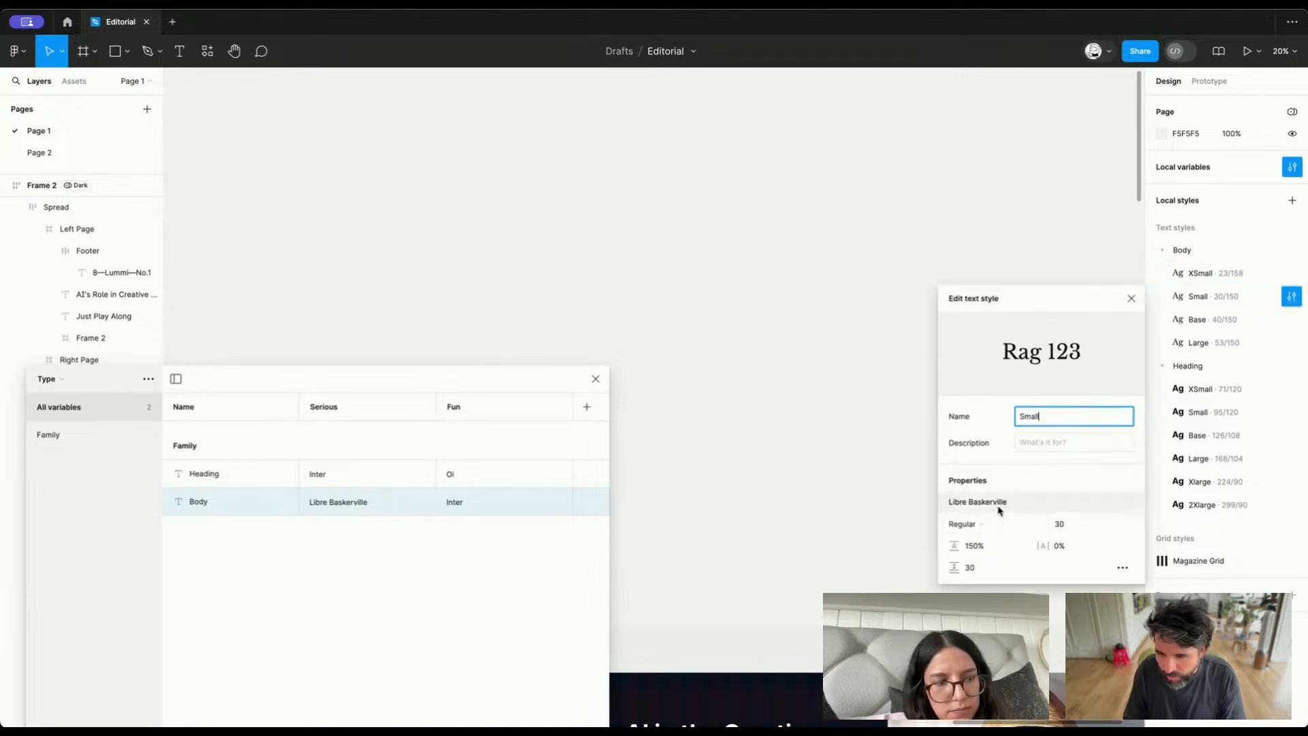
left_click(1000, 509)
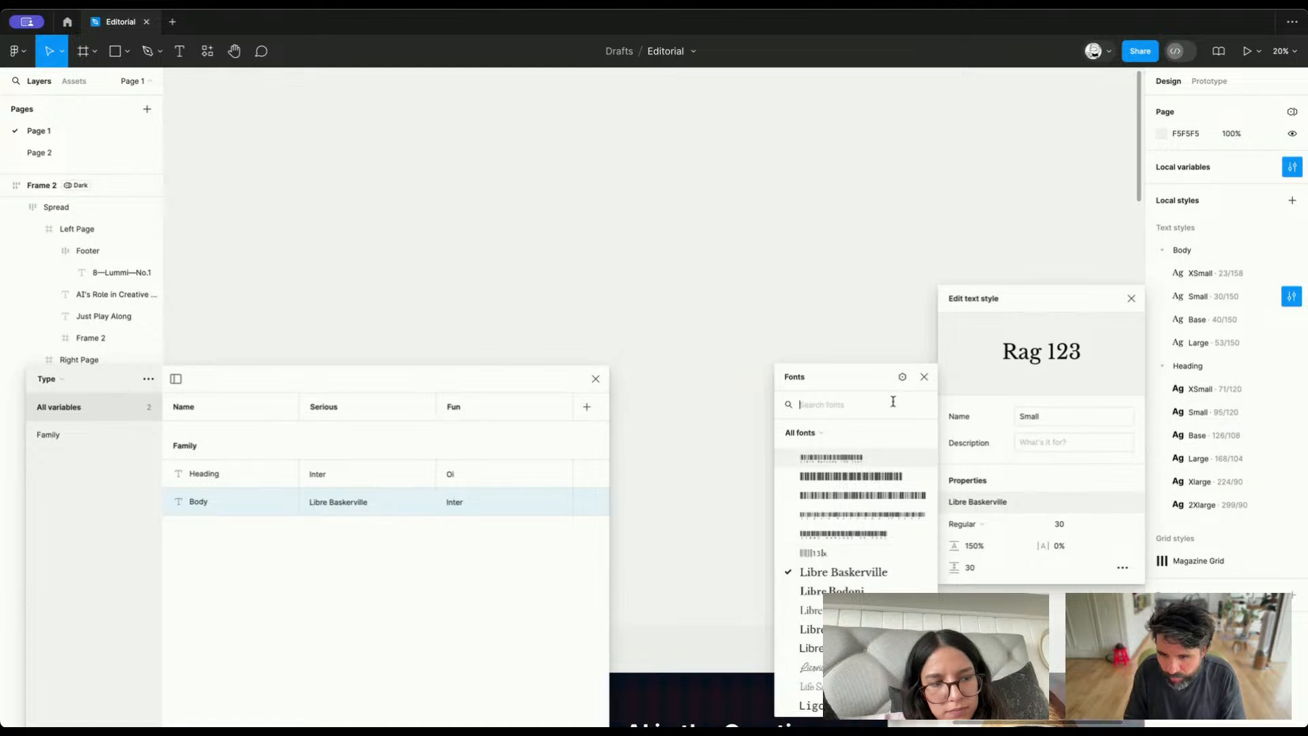
left_click(903, 377)
left_click(684, 486)
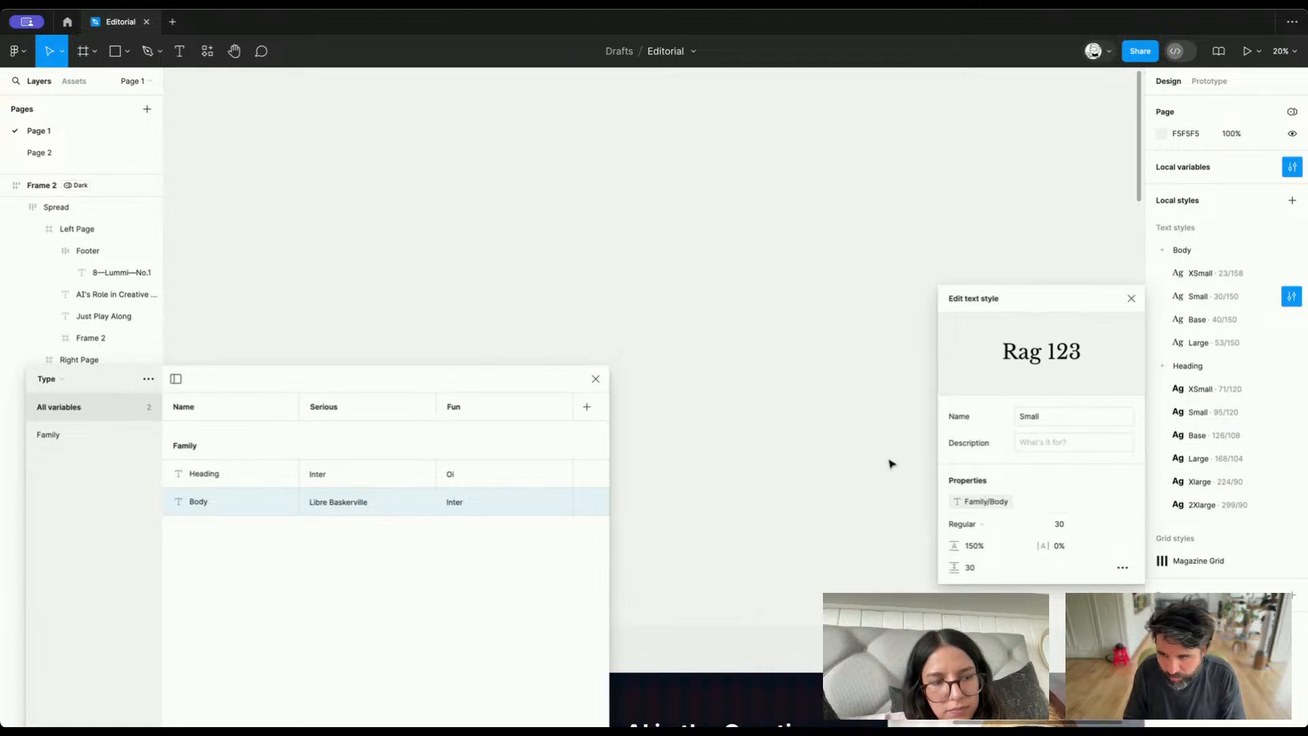
Link the font family of the Body Base and Body Large text styles to the Family/Body variable
left_click(1292, 320)
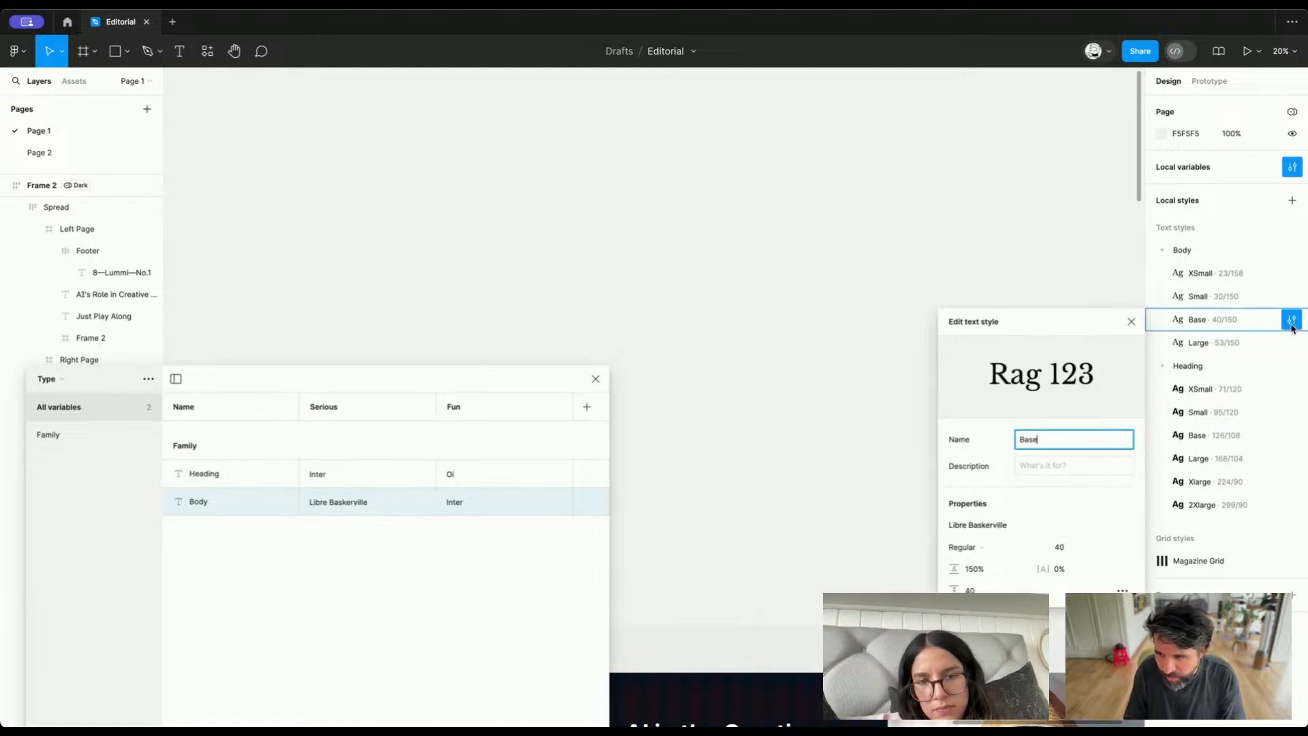
left_click(999, 529)
left_click(903, 378)
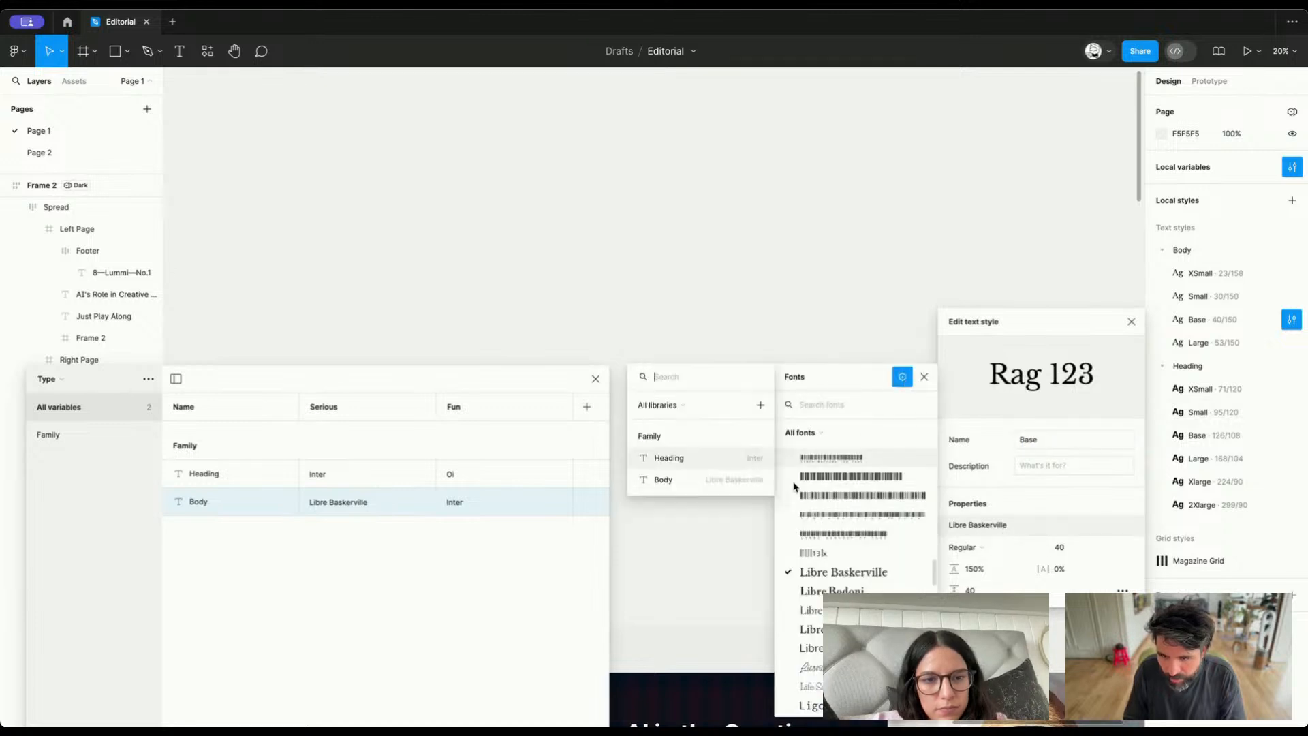
left_click(746, 483)
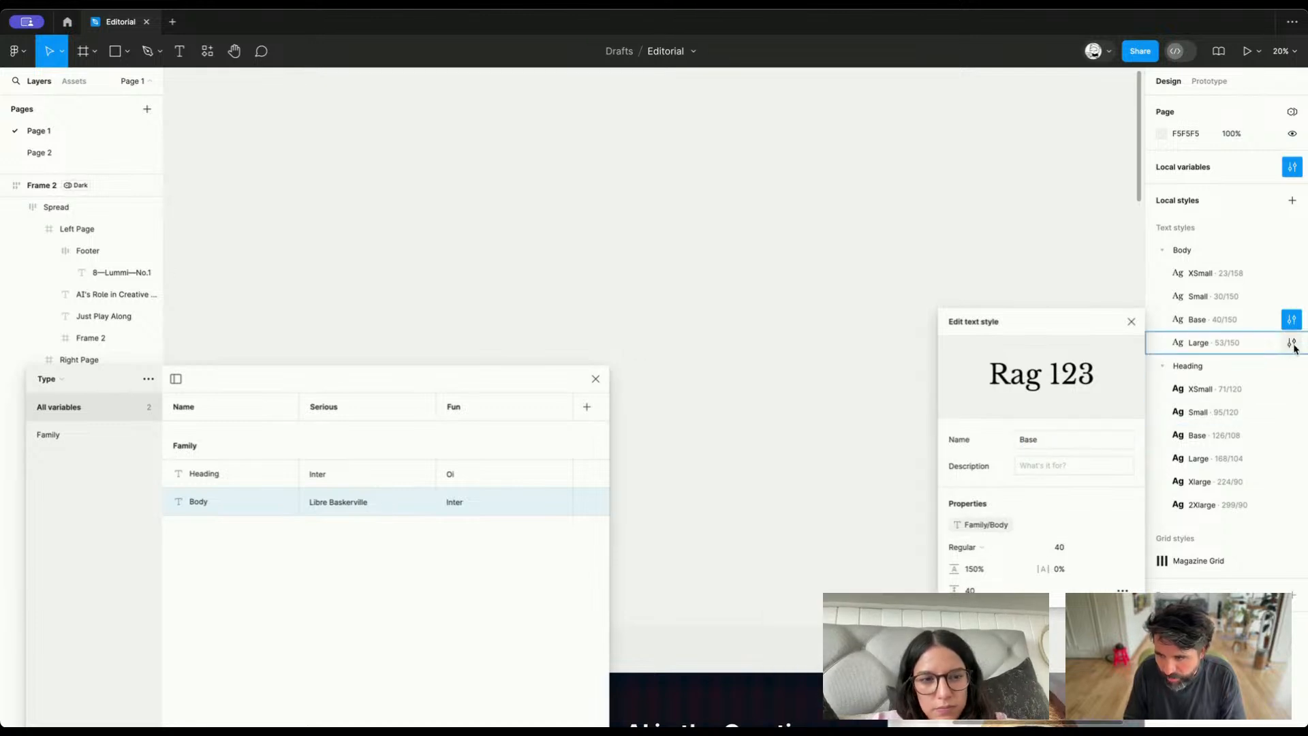
left_click(1292, 342)
left_click(997, 550)
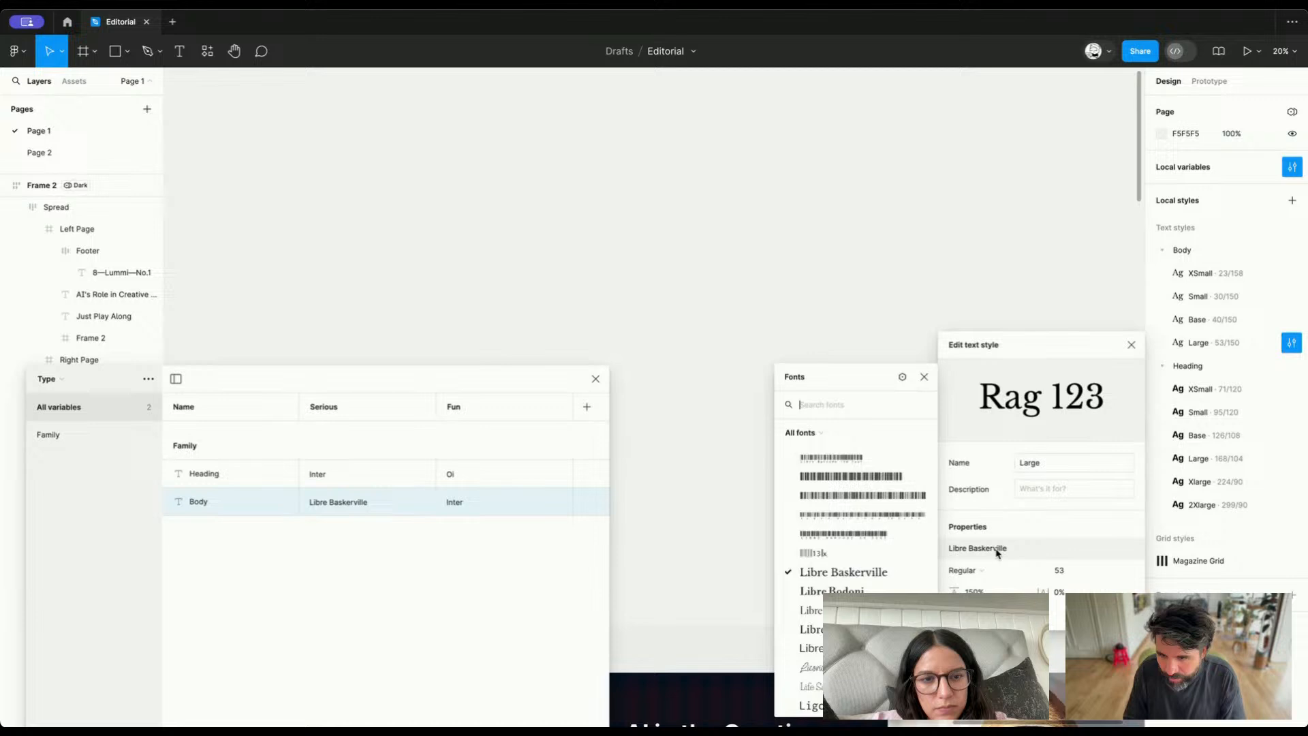
left_click(903, 377)
left_click(702, 483)
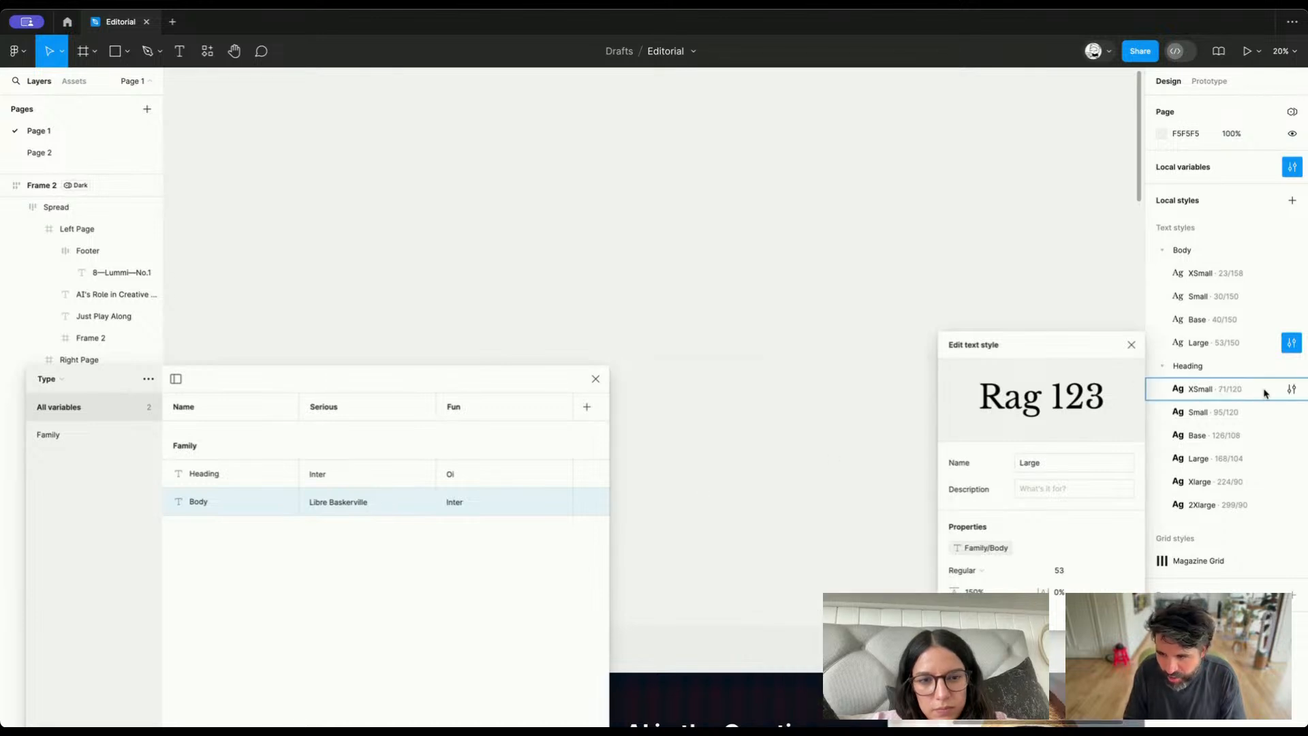
Link the font family of the Heading XSmall and Heading Small text styles to the Family/Heading variable
left_click(1222, 399)
left_click(1298, 391)
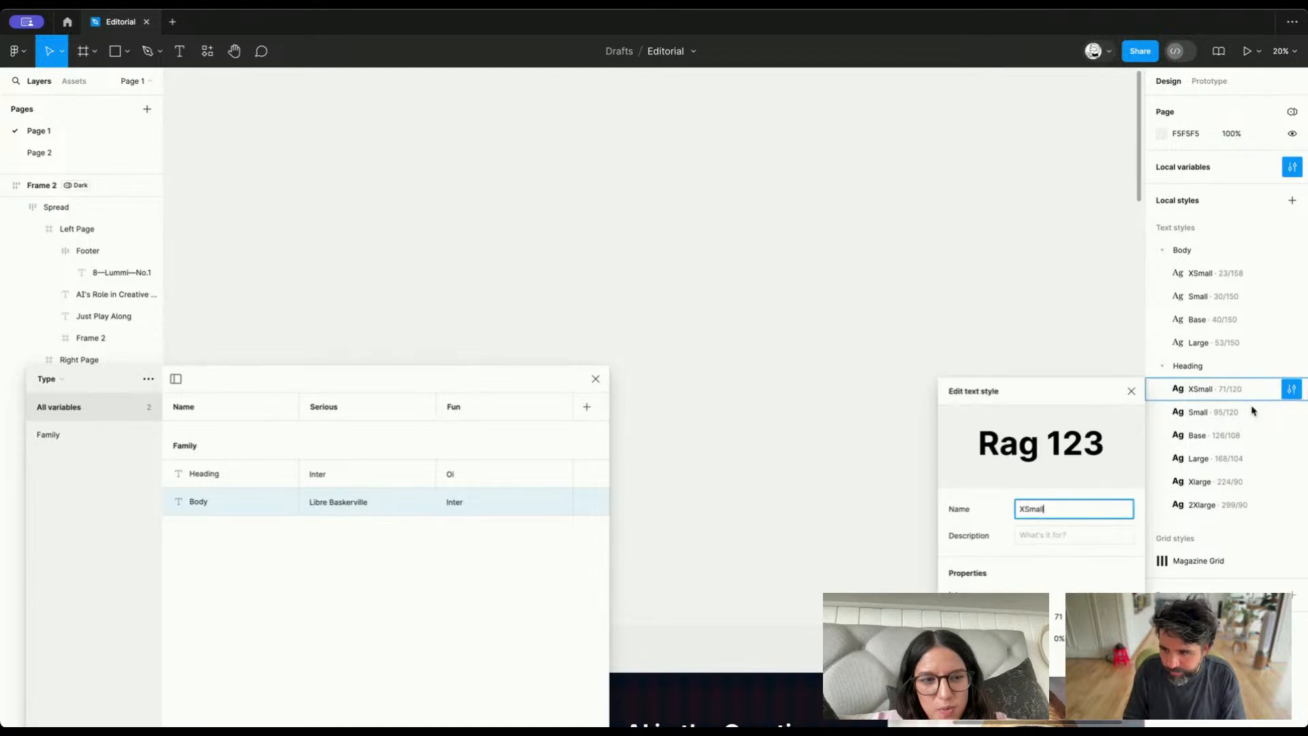
left_click(1008, 597)
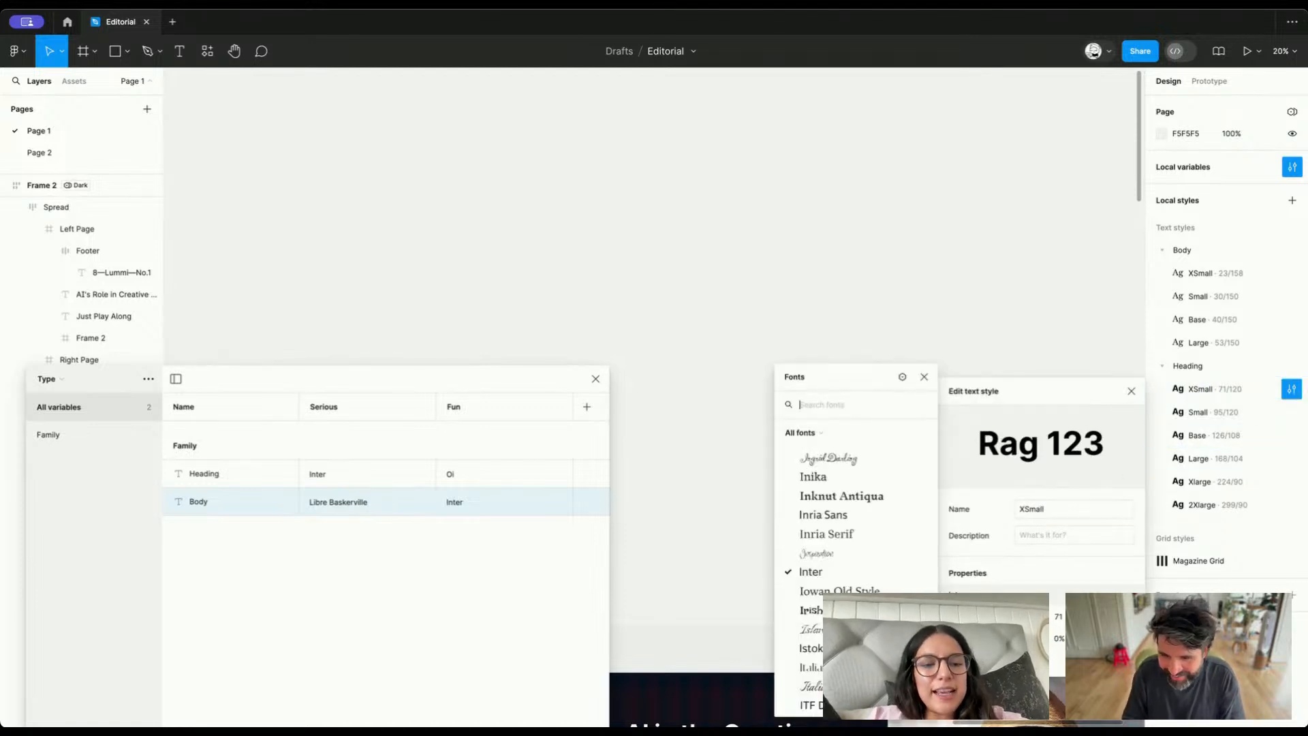
left_click(903, 378)
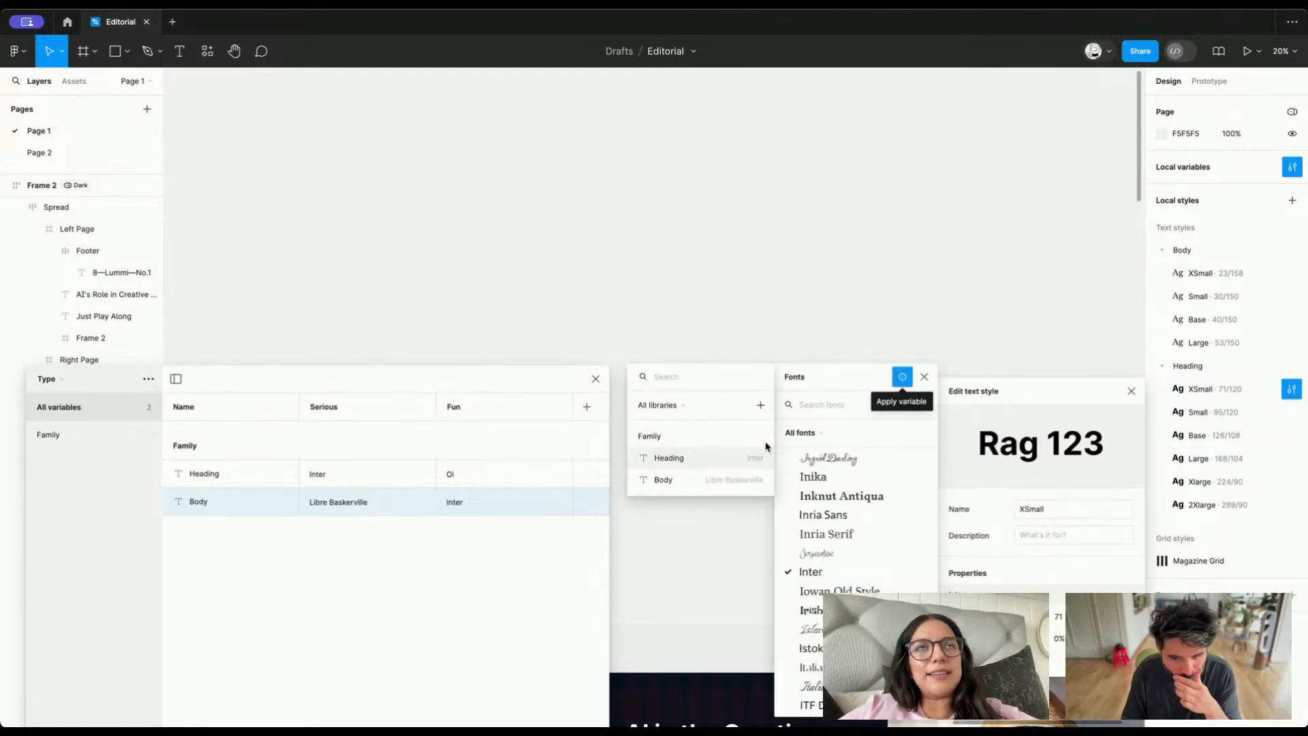
left_click(726, 469)
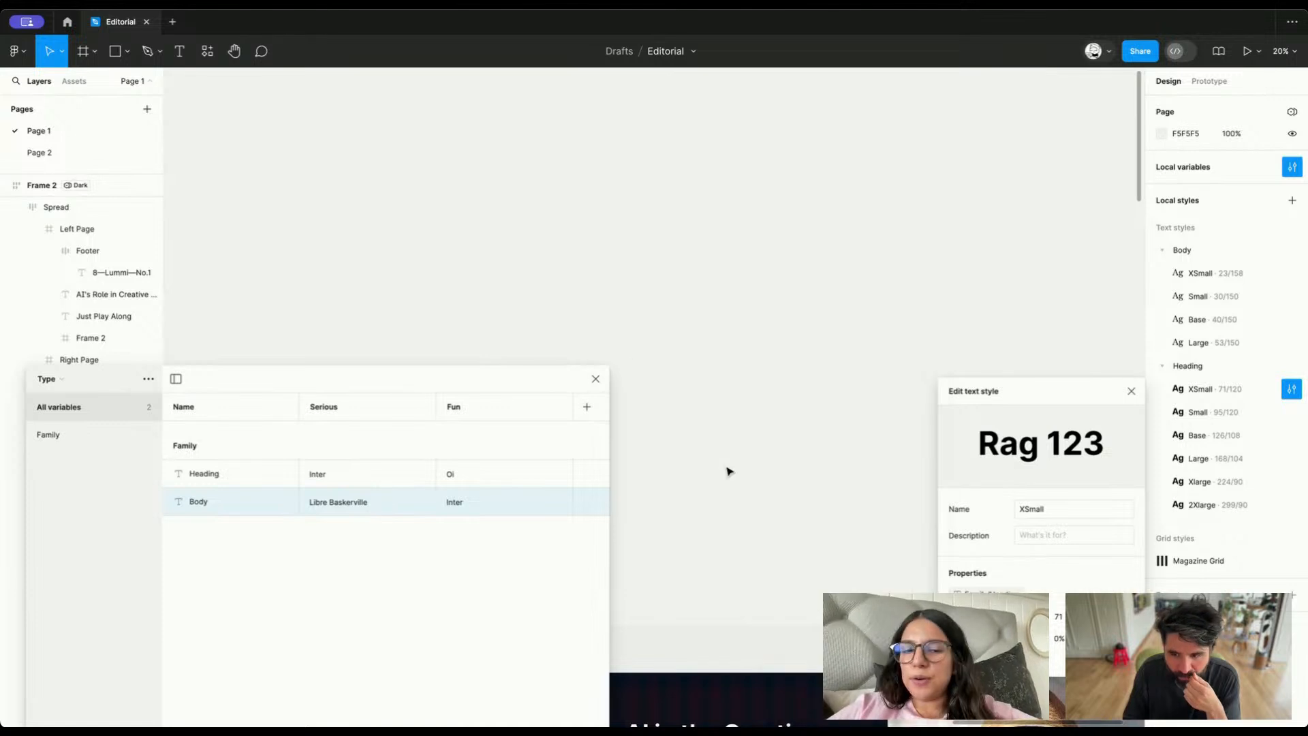
left_click(1293, 412)
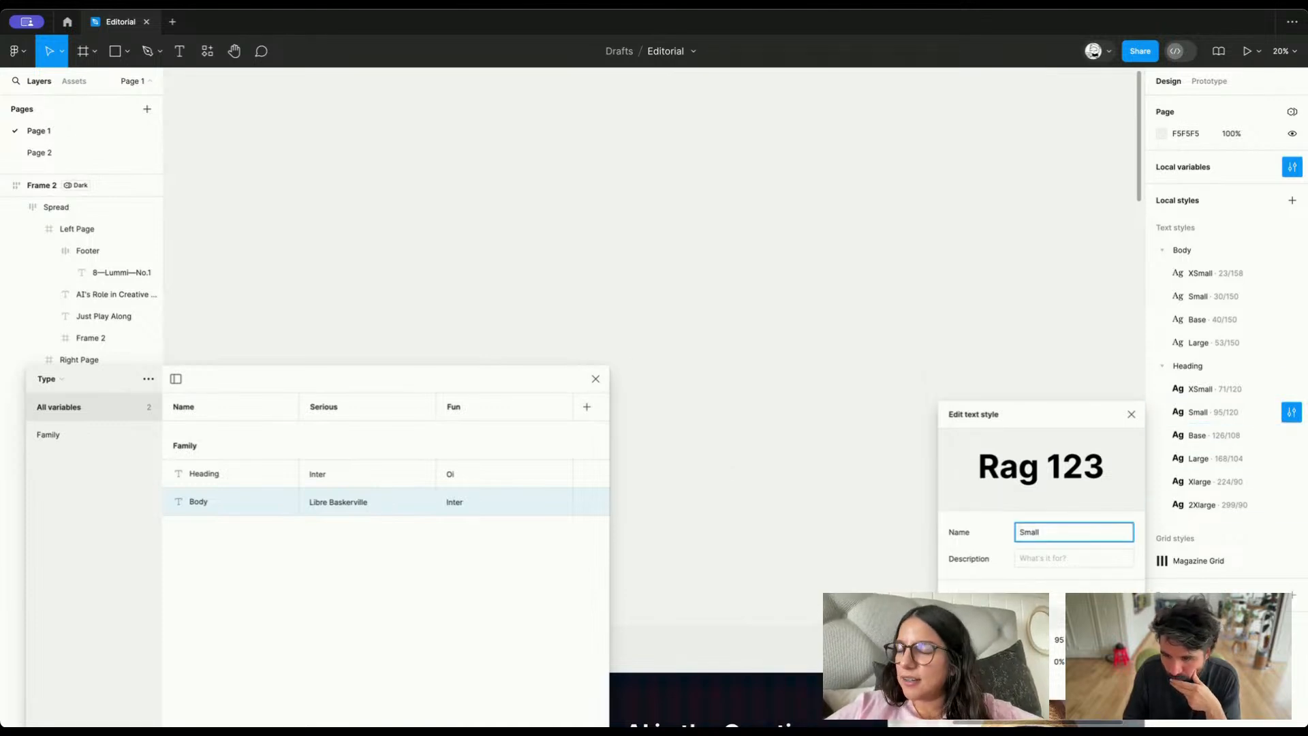
left_click(1009, 597)
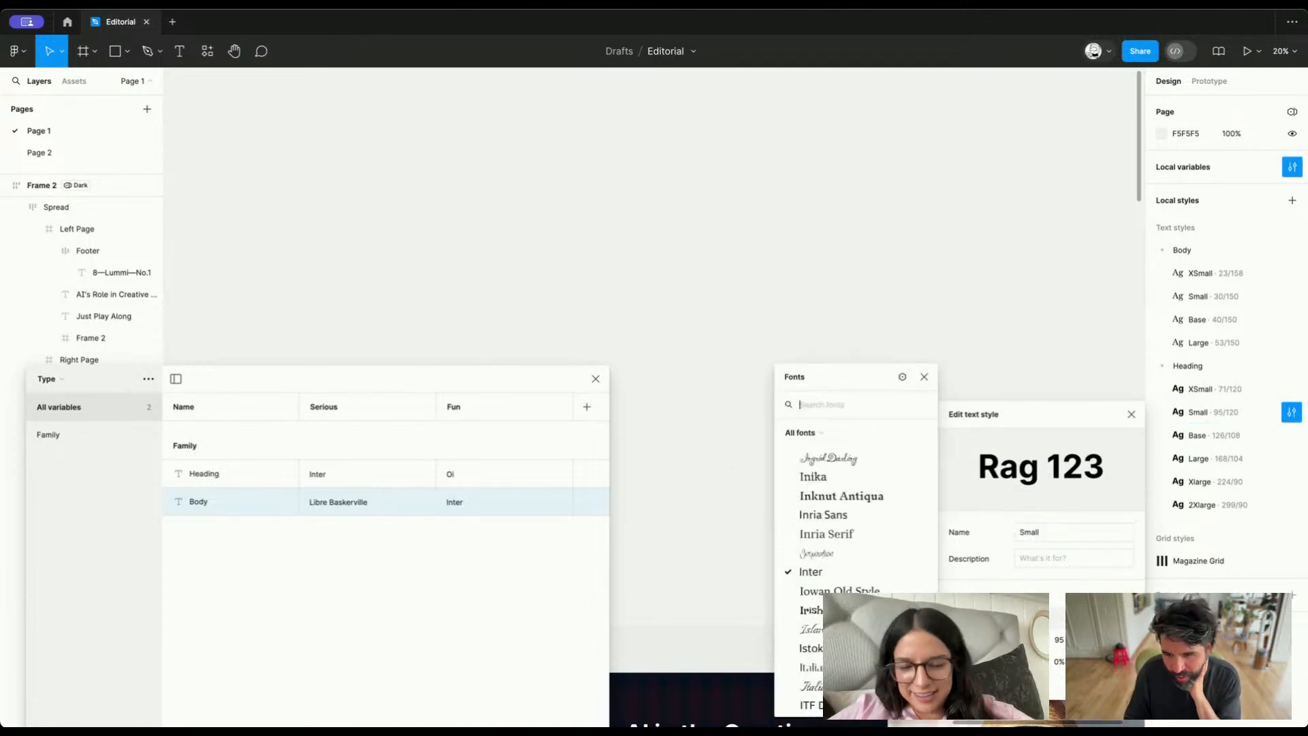
left_click(902, 376)
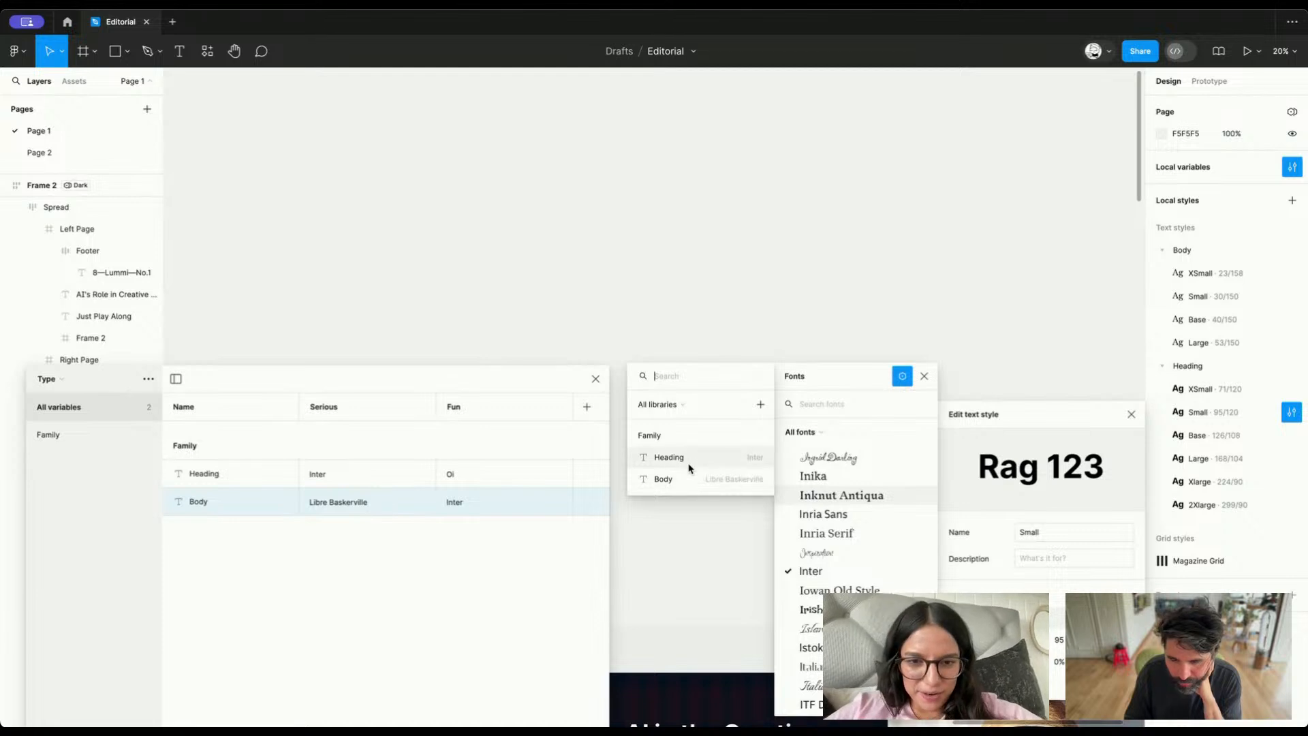
left_click(680, 479)
Link the font family of the Heading Base and Heading Large text styles to the Family/Heading variable
left_click(1292, 436)
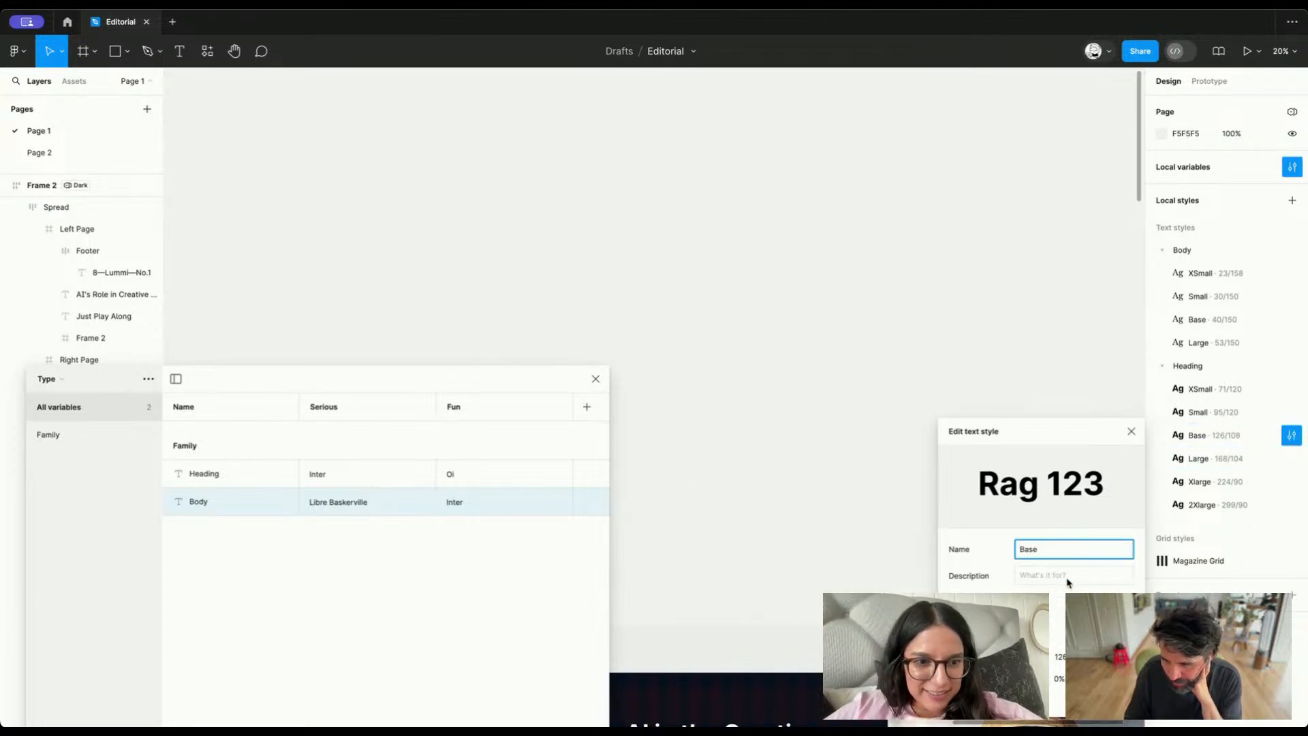
left_click(1009, 634)
left_click(906, 380)
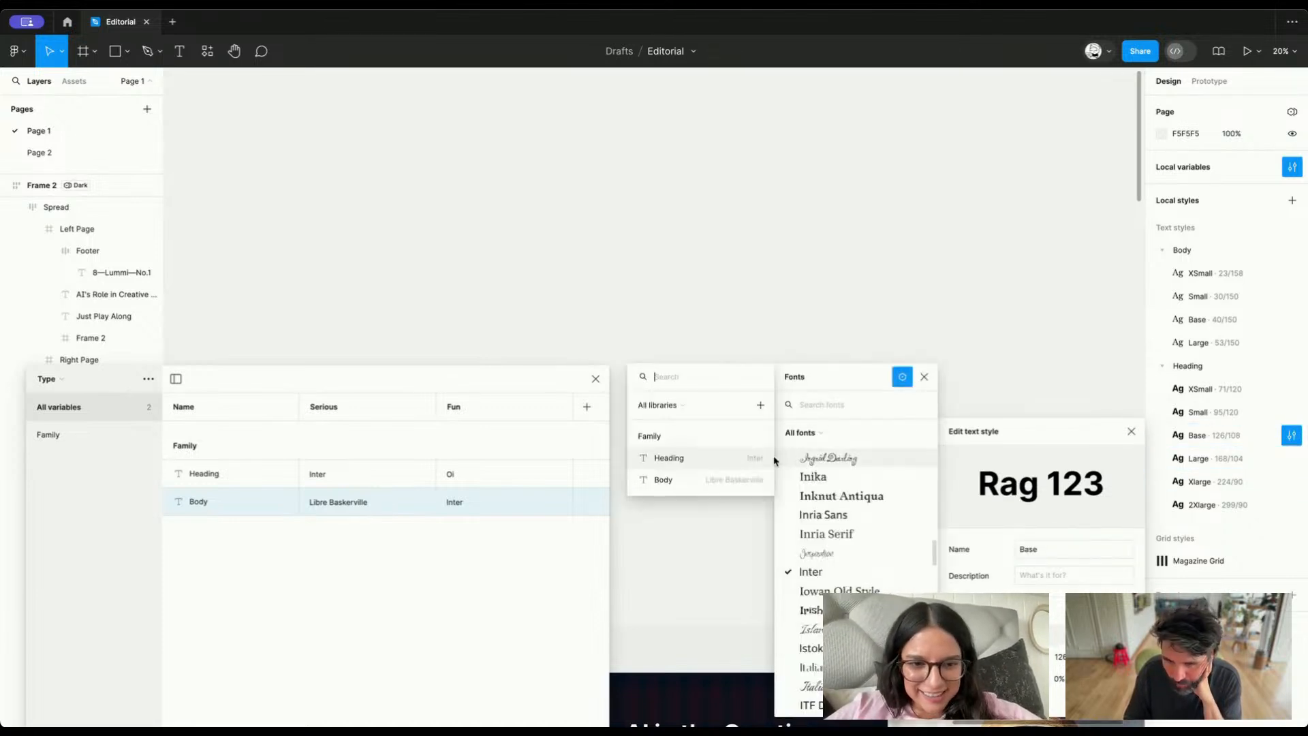
left_click(739, 460)
left_click(1293, 459)
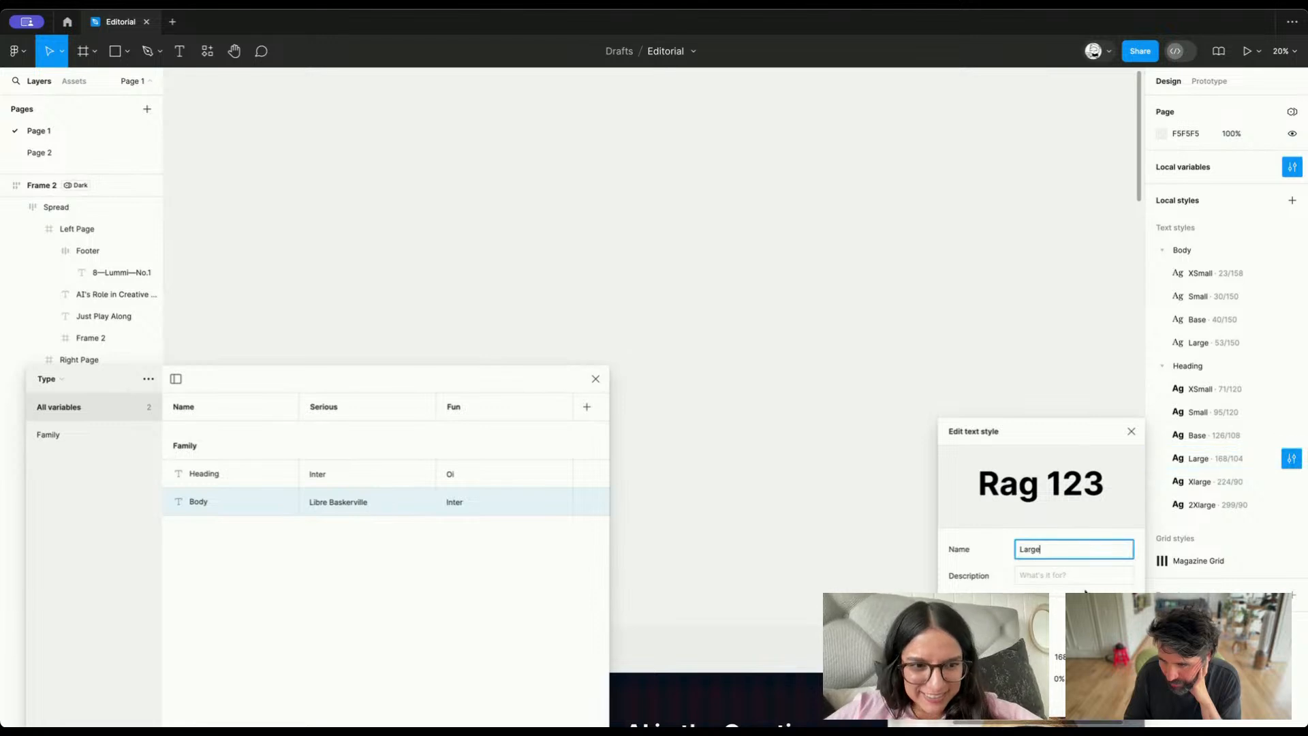
left_click(1009, 634)
left_click(903, 375)
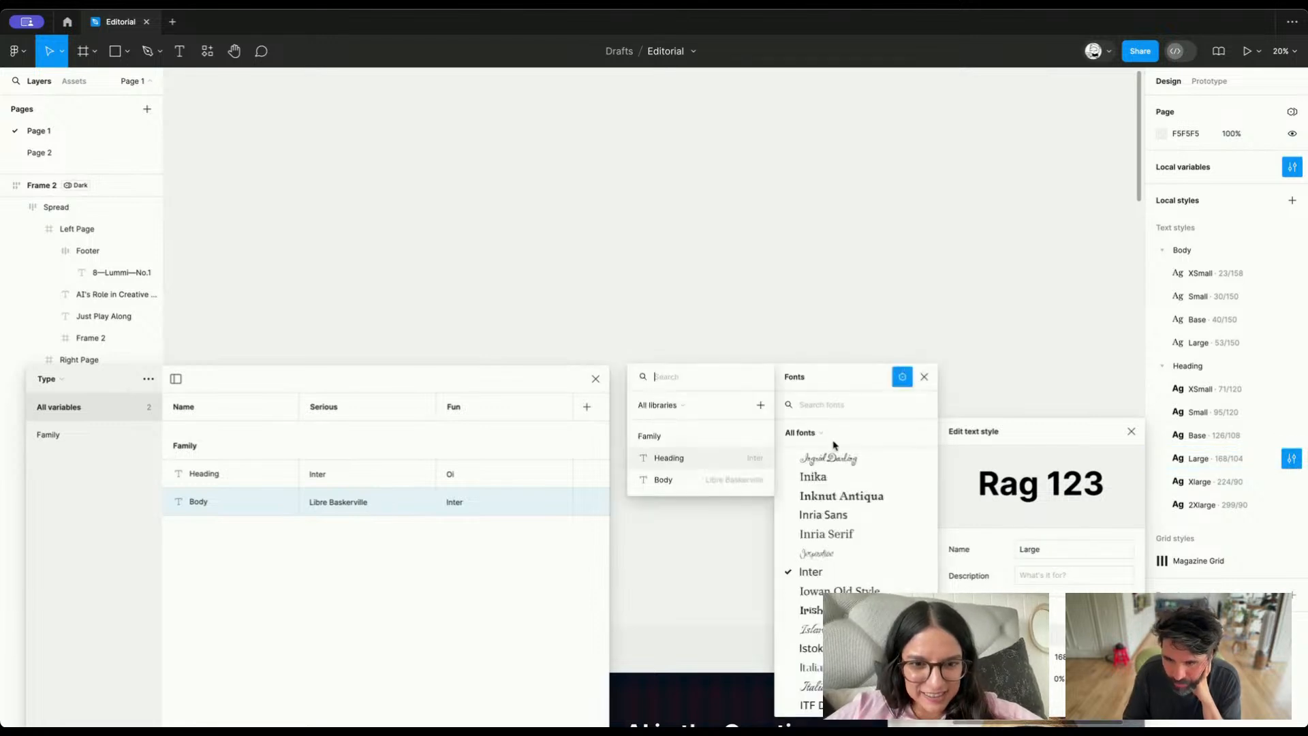
left_click(720, 461)
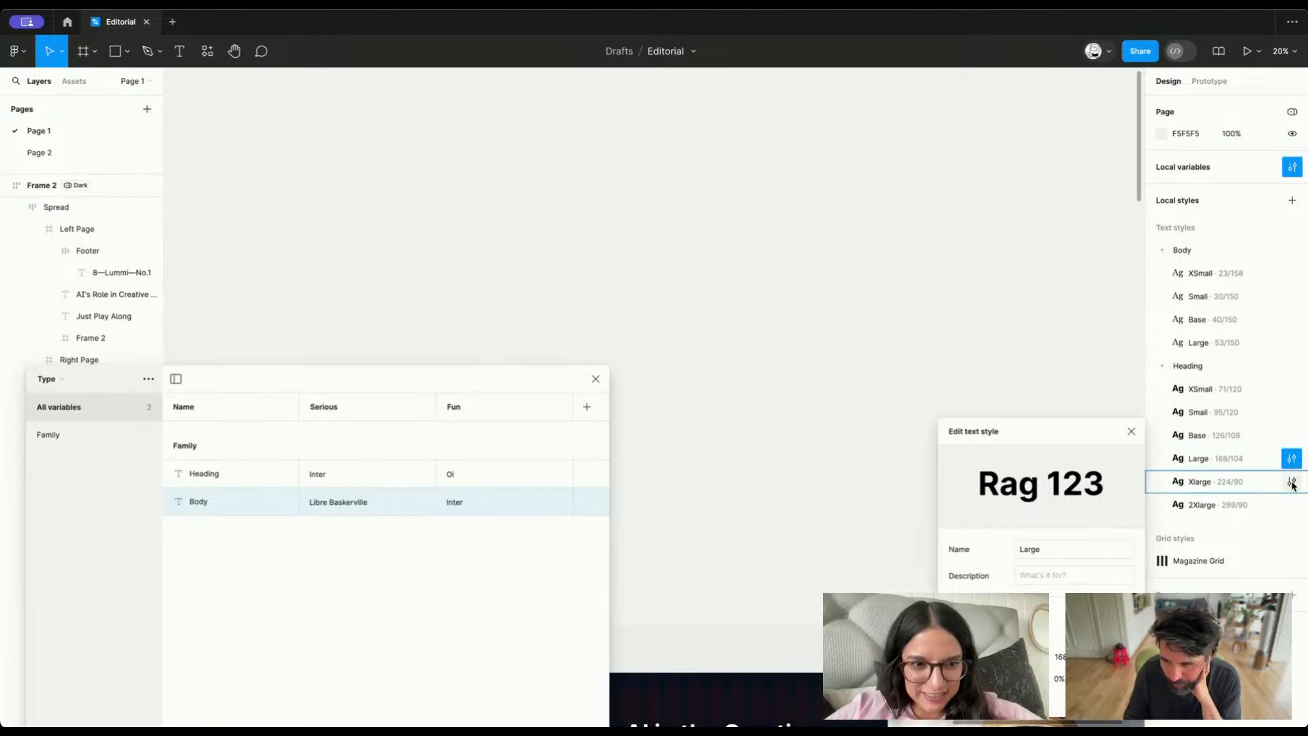
Link the font family of the Heading Xlarge and Heading 2Xlarge text styles to the Family/Heading variable
left_click(1292, 482)
left_click(1008, 634)
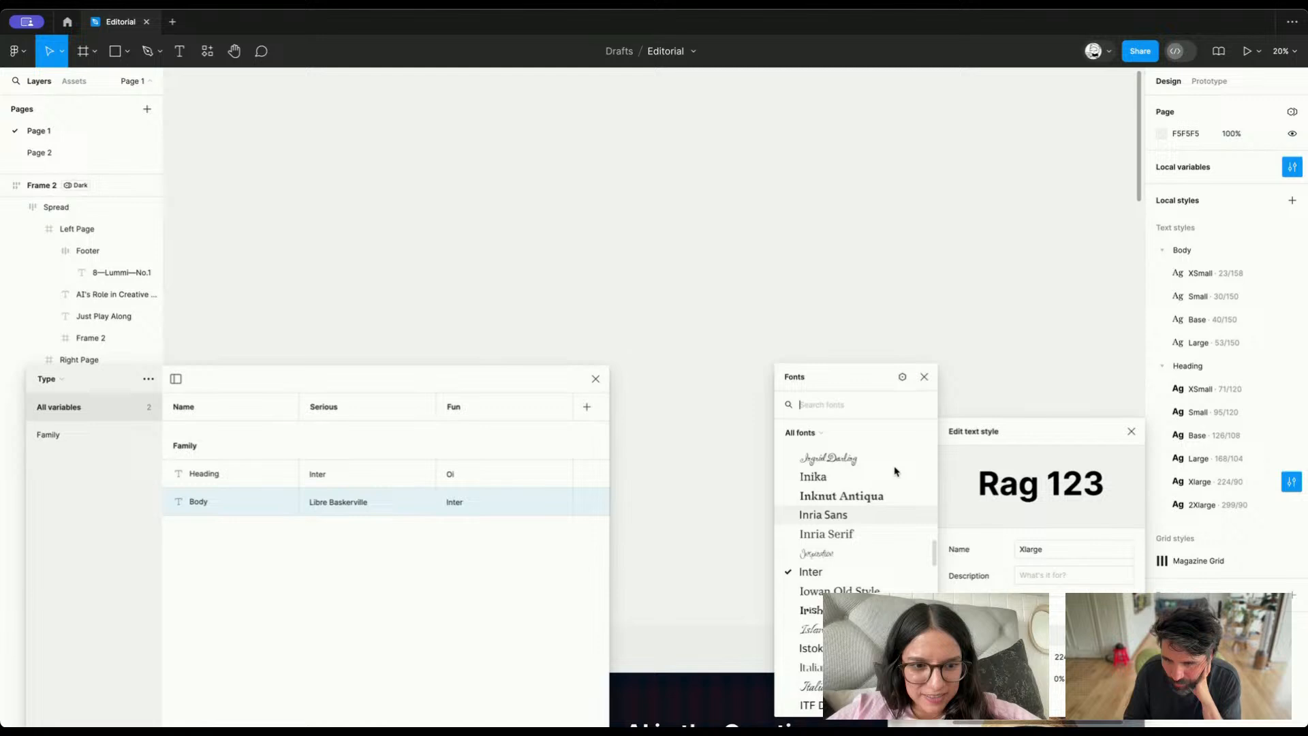
left_click(902, 376)
left_click(715, 461)
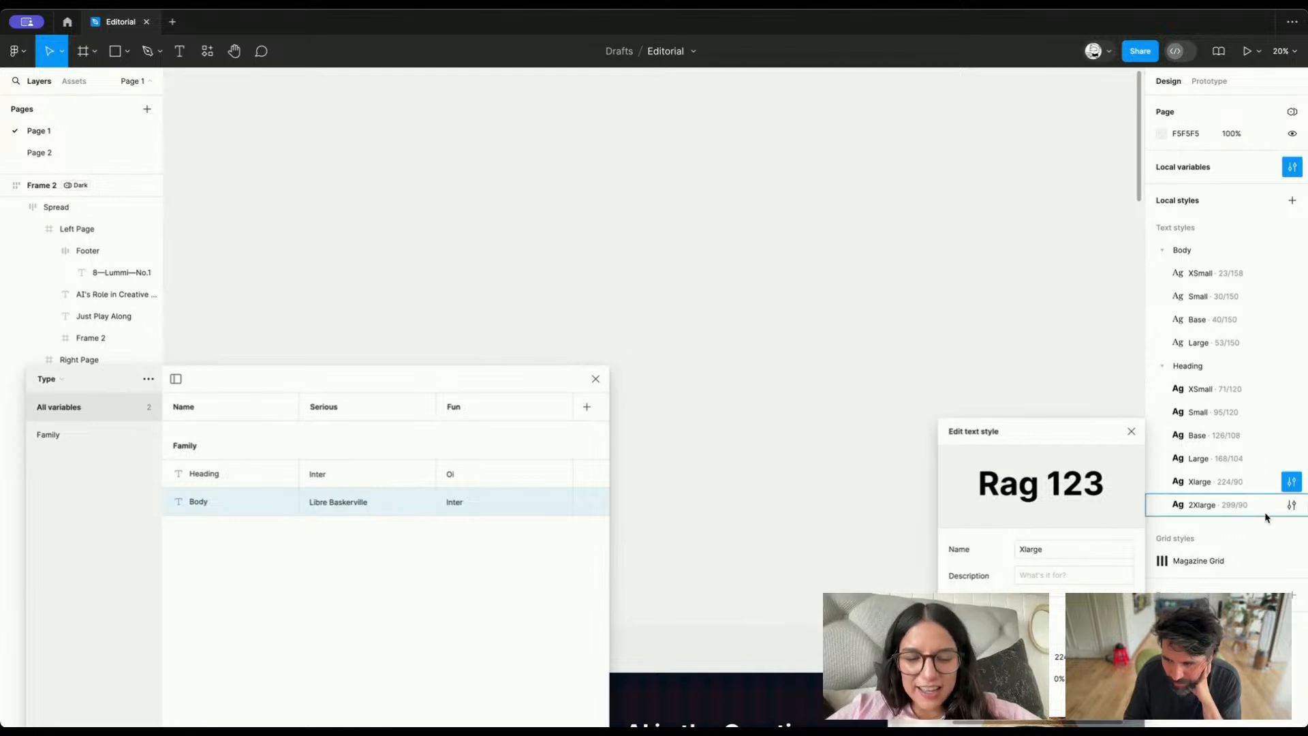
left_click(1291, 505)
left_click(1009, 635)
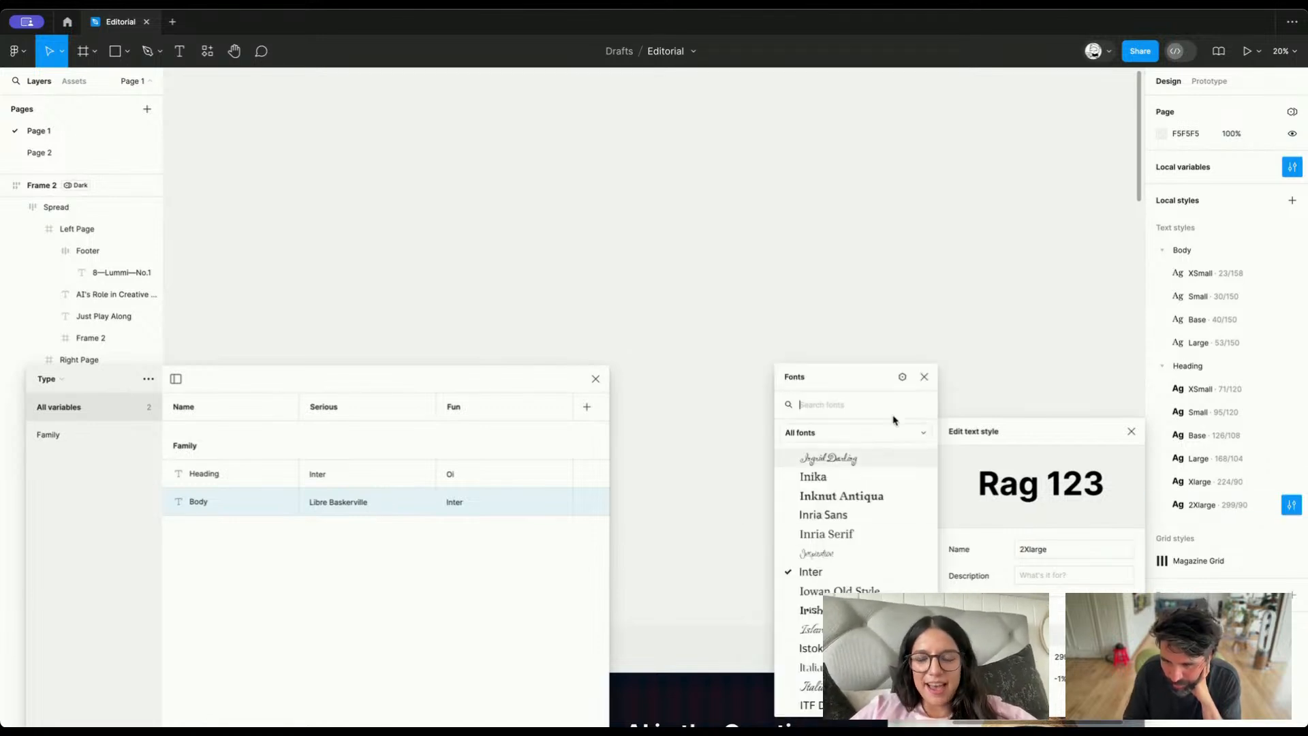
left_click(903, 378)
left_click(742, 462)
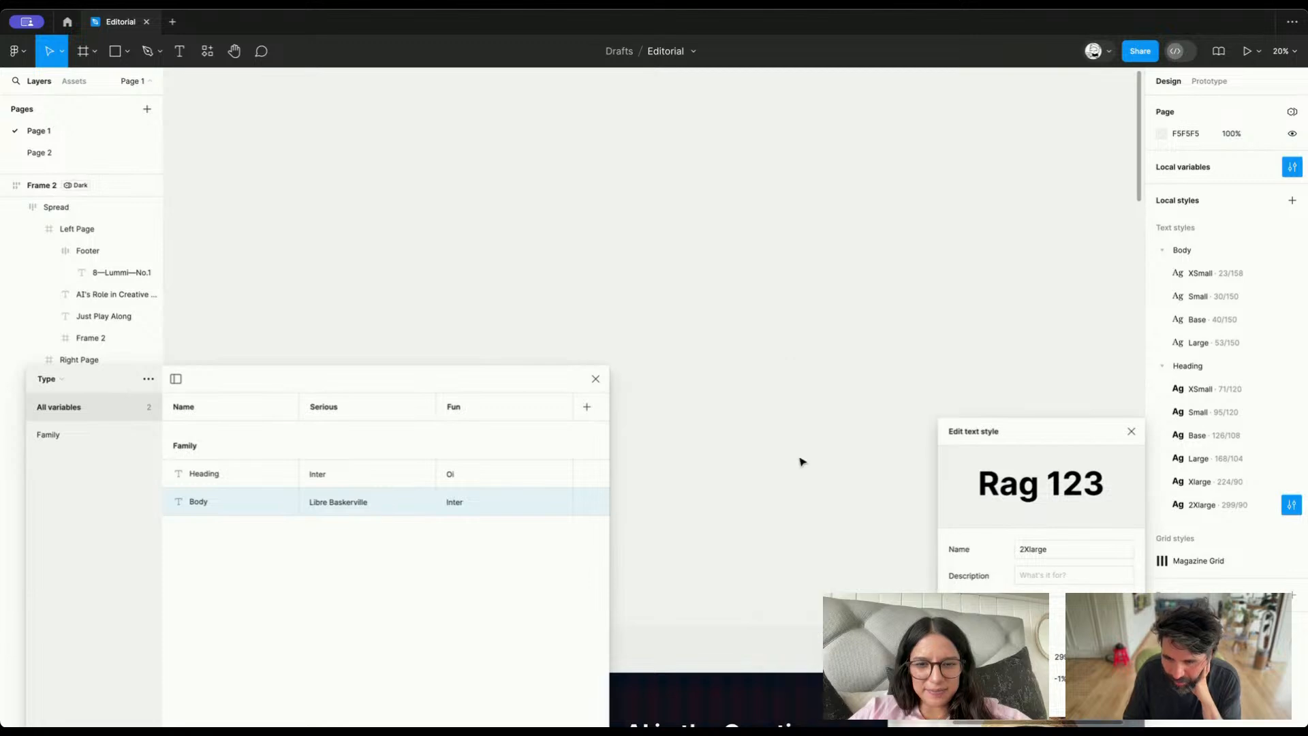
Close the text style editor and the variables window to return to the spreads in Frame 2
left_click(1132, 432)
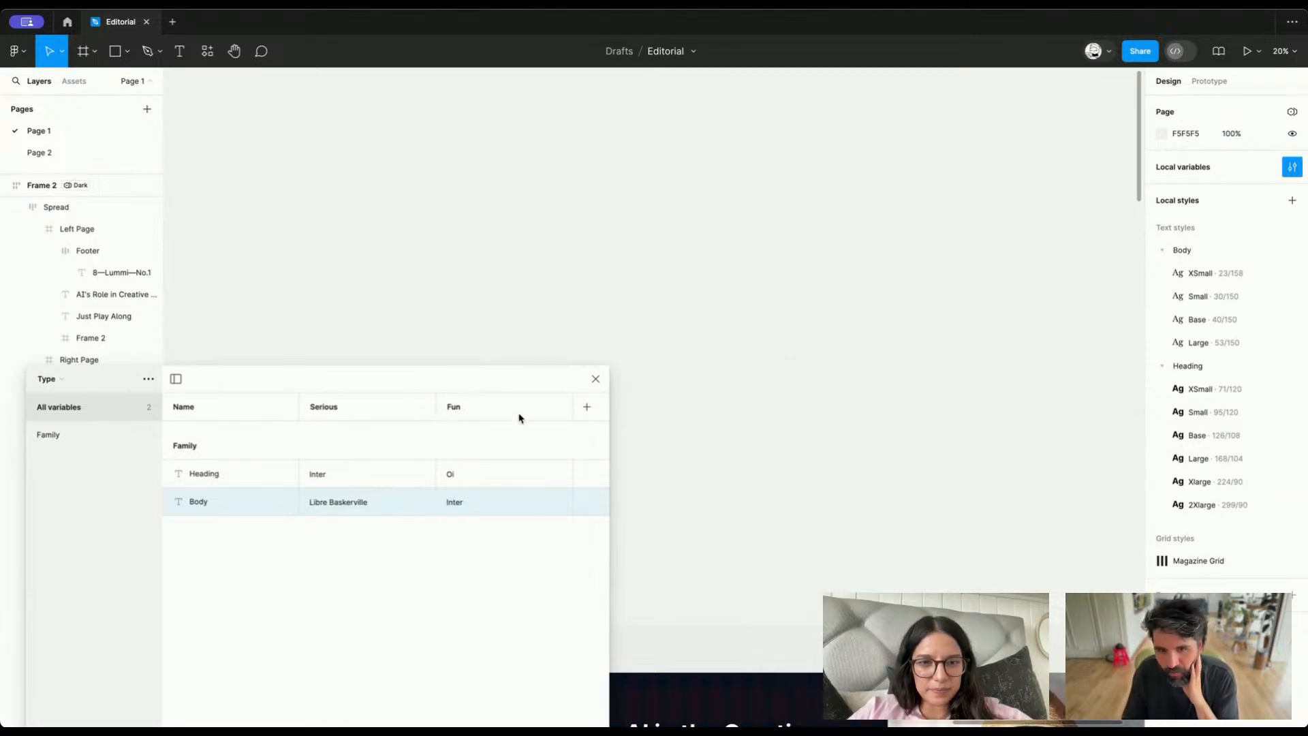
left_click(595, 380)
scroll(777, 353, "down", 5)
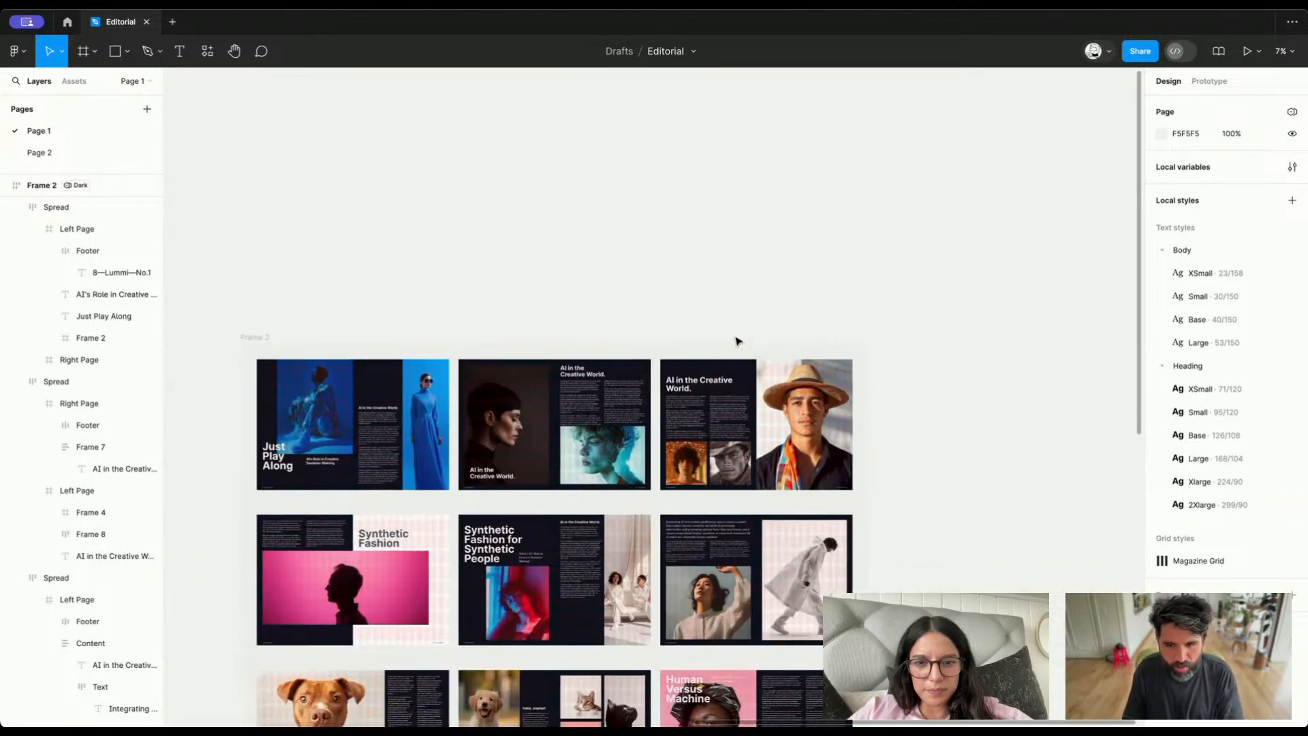
Switch Frame 2 to the Fun mode of the Type variable collection
left_click(255, 347)
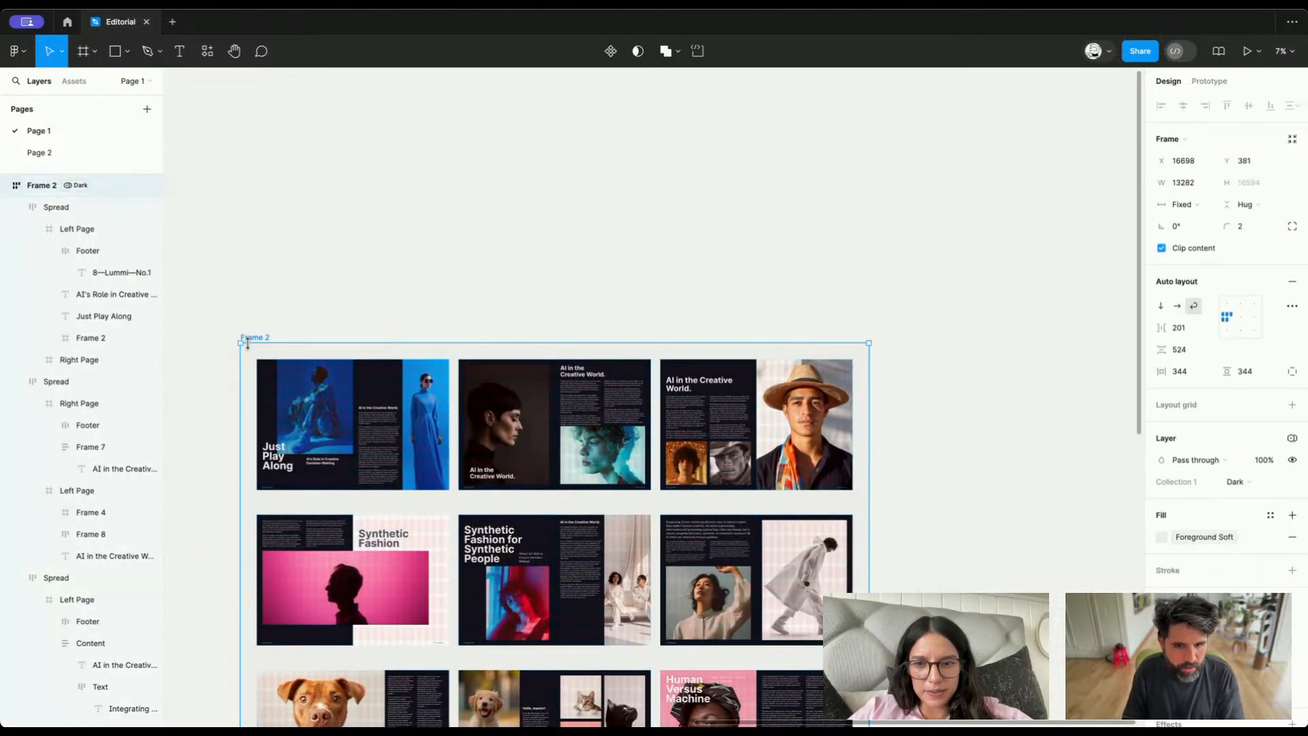
left_click(1293, 440)
mouse_move(1279, 485)
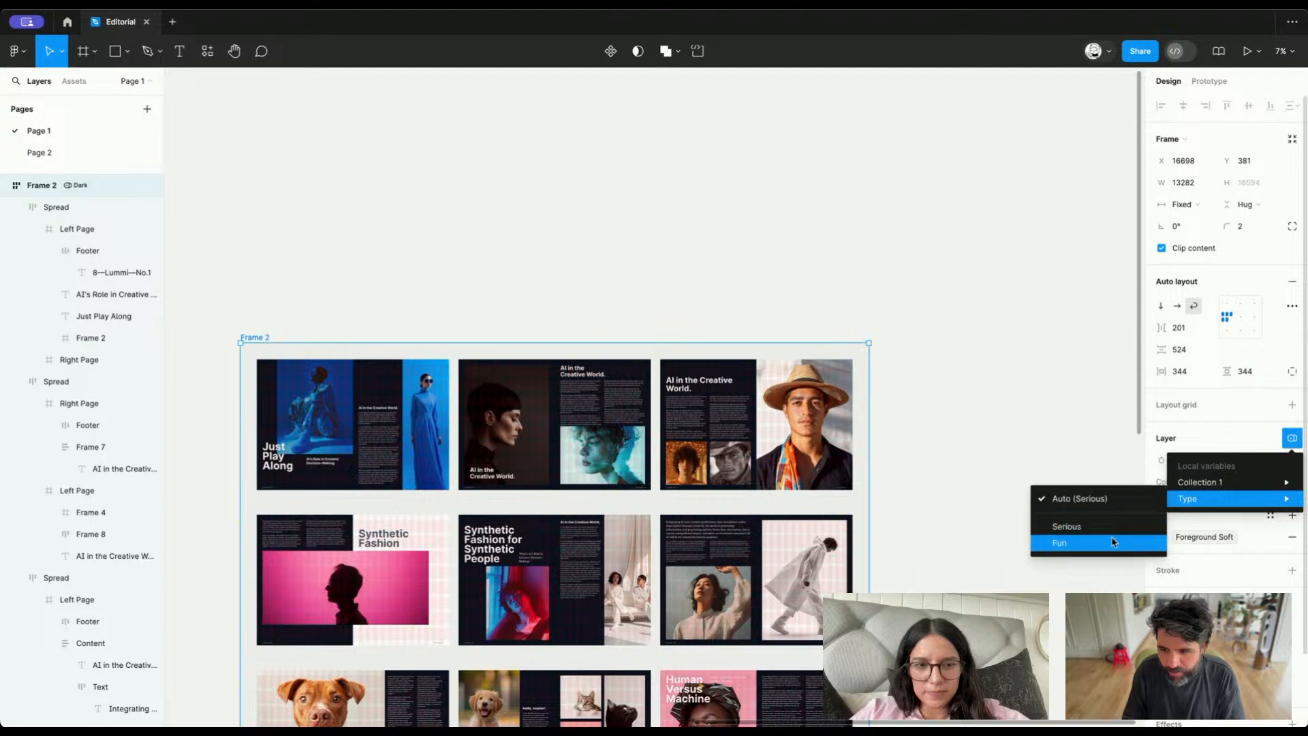
left_click(1090, 544)
Examine how the headings on the upper spreads of Frame 2 fit their pages in the Fun typeface
scroll(678, 428, "up", 10)
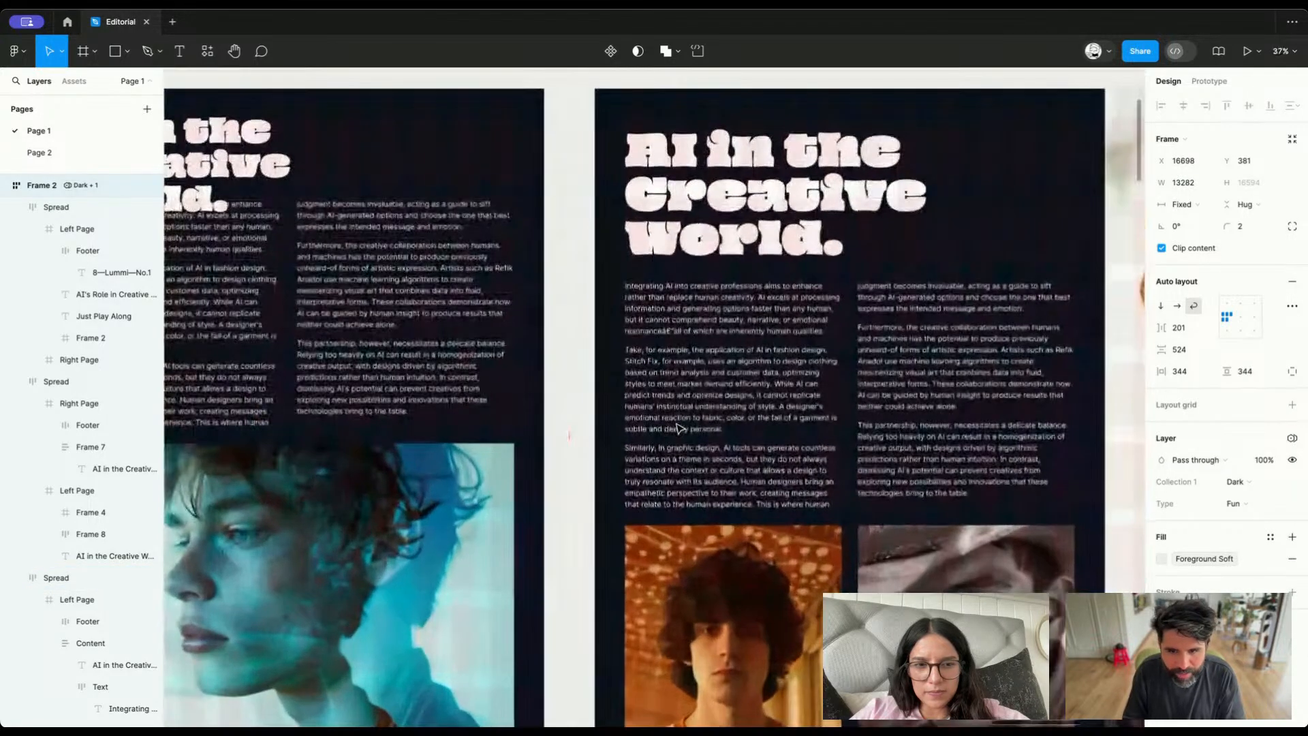
scroll(677, 428, "left", 12)
scroll(680, 428, "down", 3)
scroll(677, 429, "down", 10)
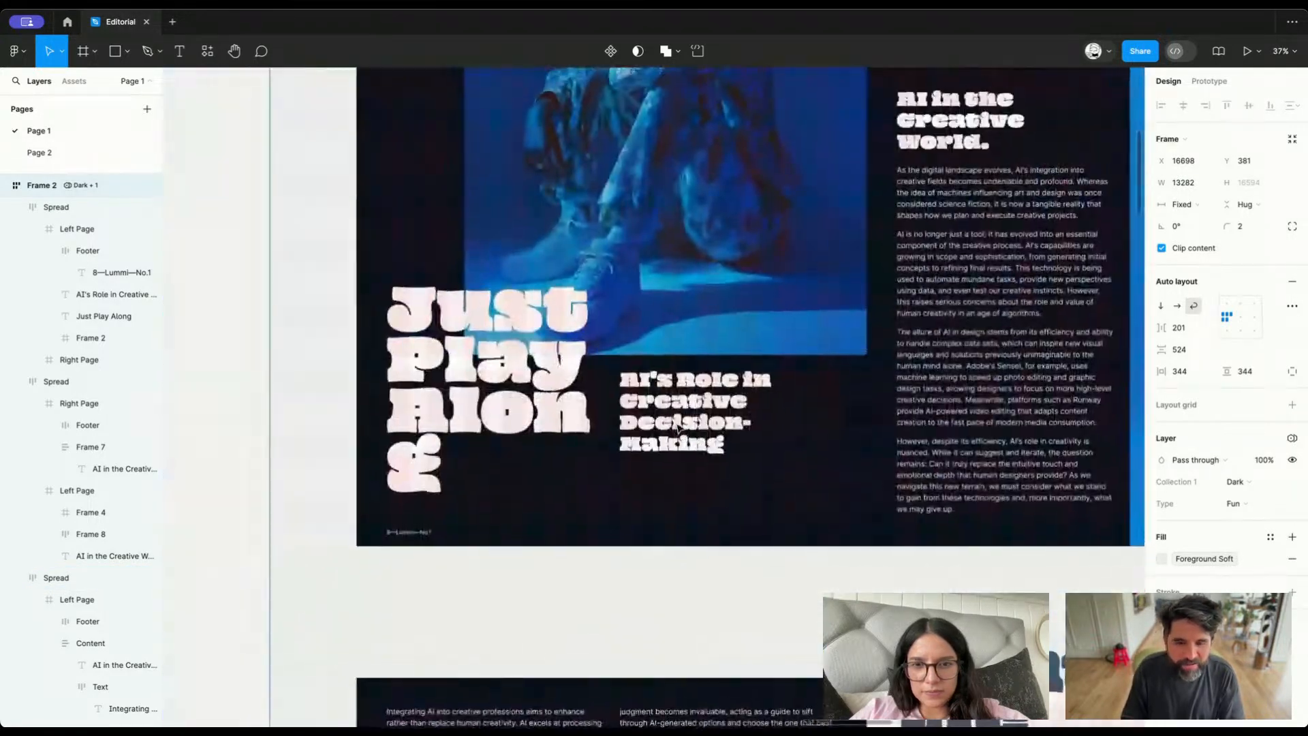
scroll(677, 428, "down", 6)
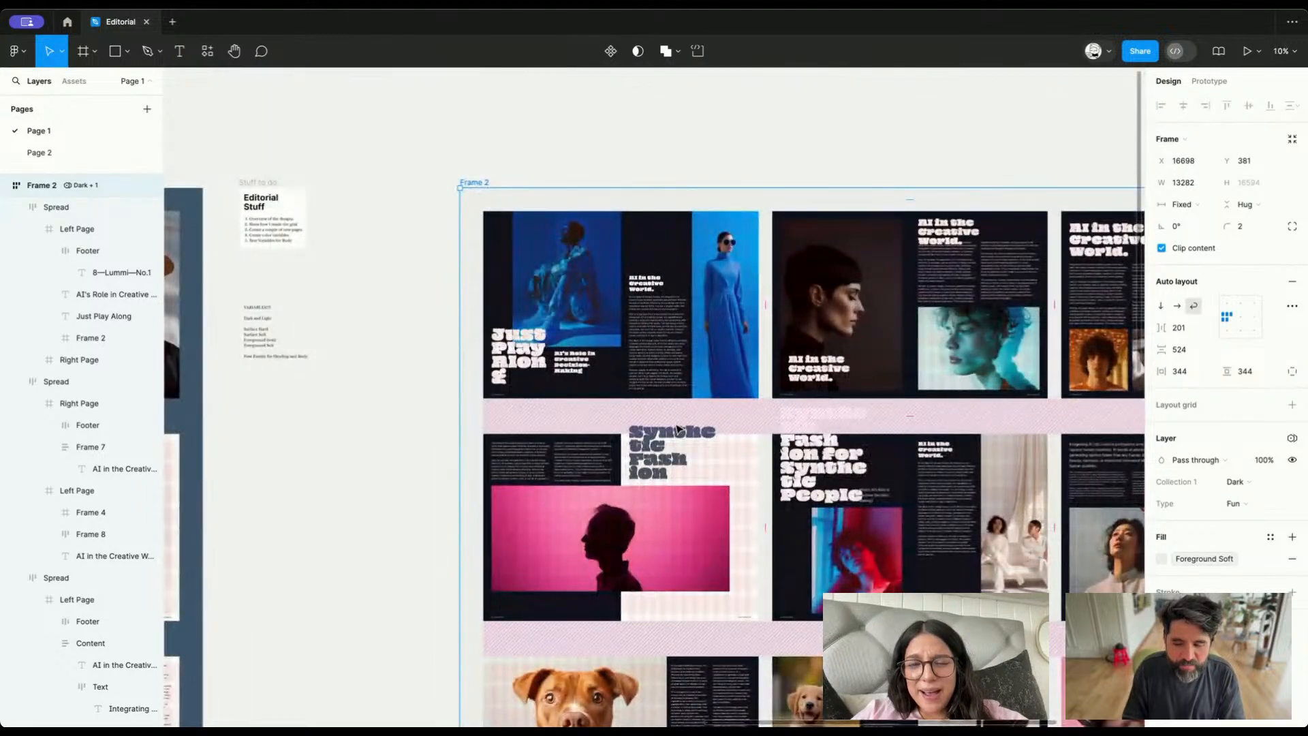
left_click(492, 351)
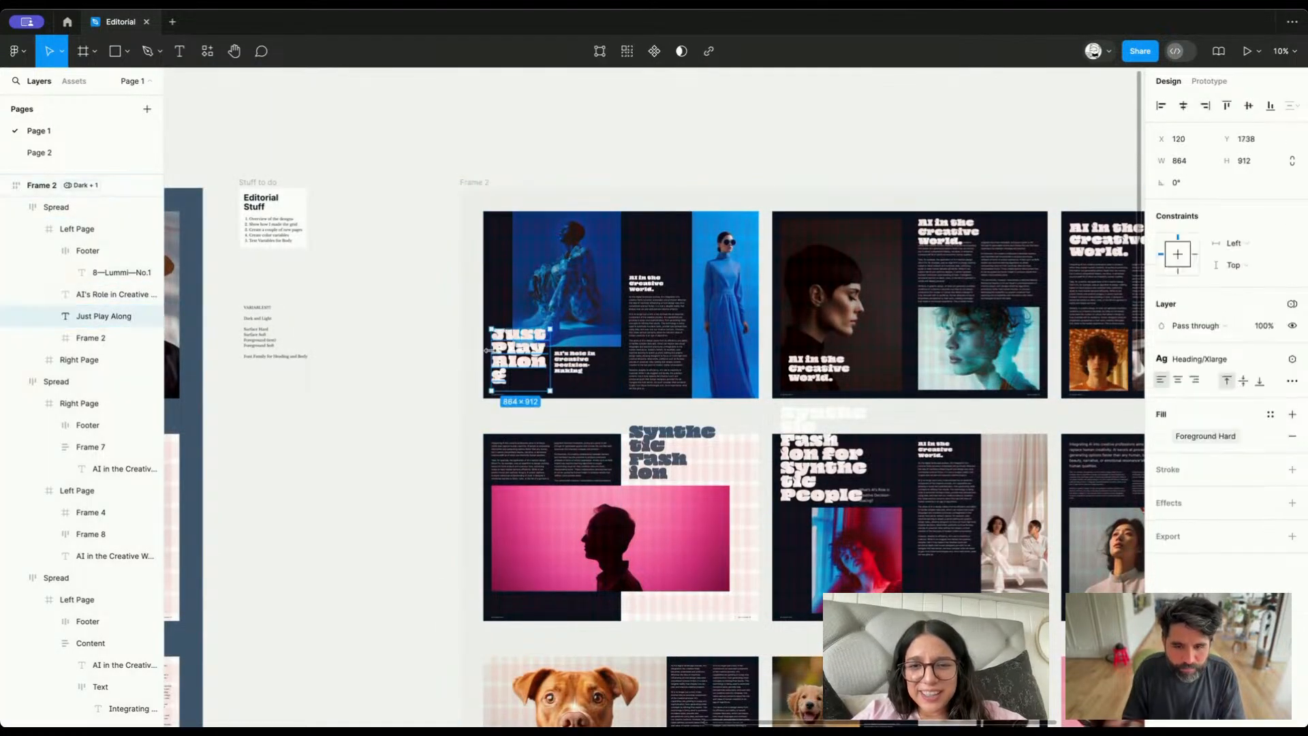
scroll(486, 352, "down", 5)
scroll(486, 352, "right", 3)
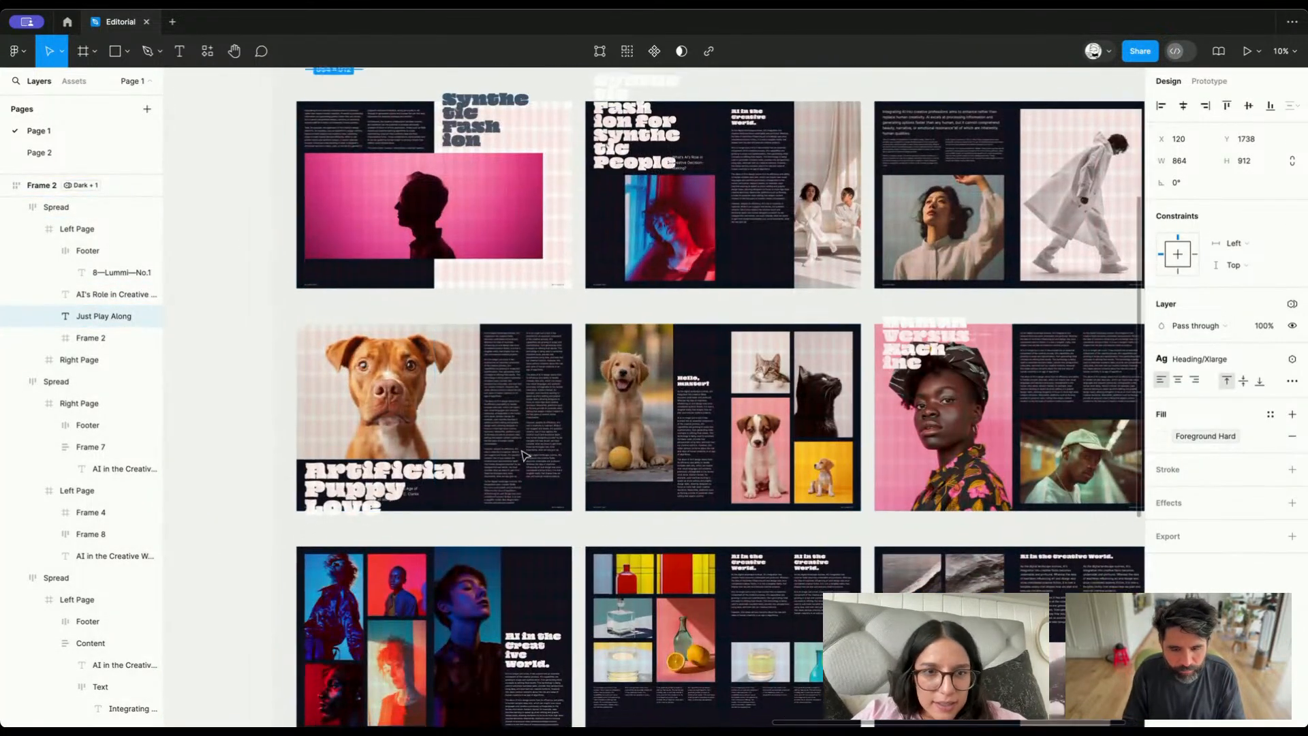
Examine the body text columns and the Artificial Puppy Love heading on the brown dog's spread
left_click(523, 455)
scroll(510, 372, "up", 8)
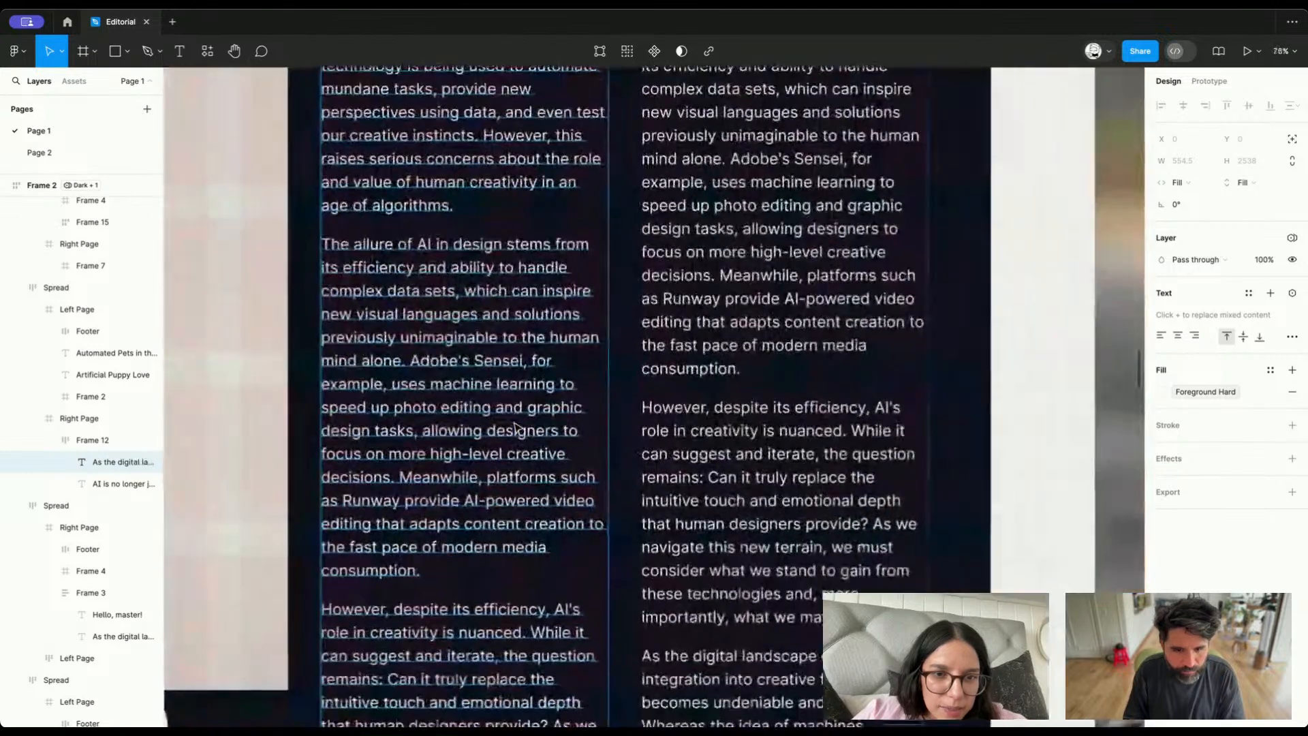
scroll(756, 349, "down", 5)
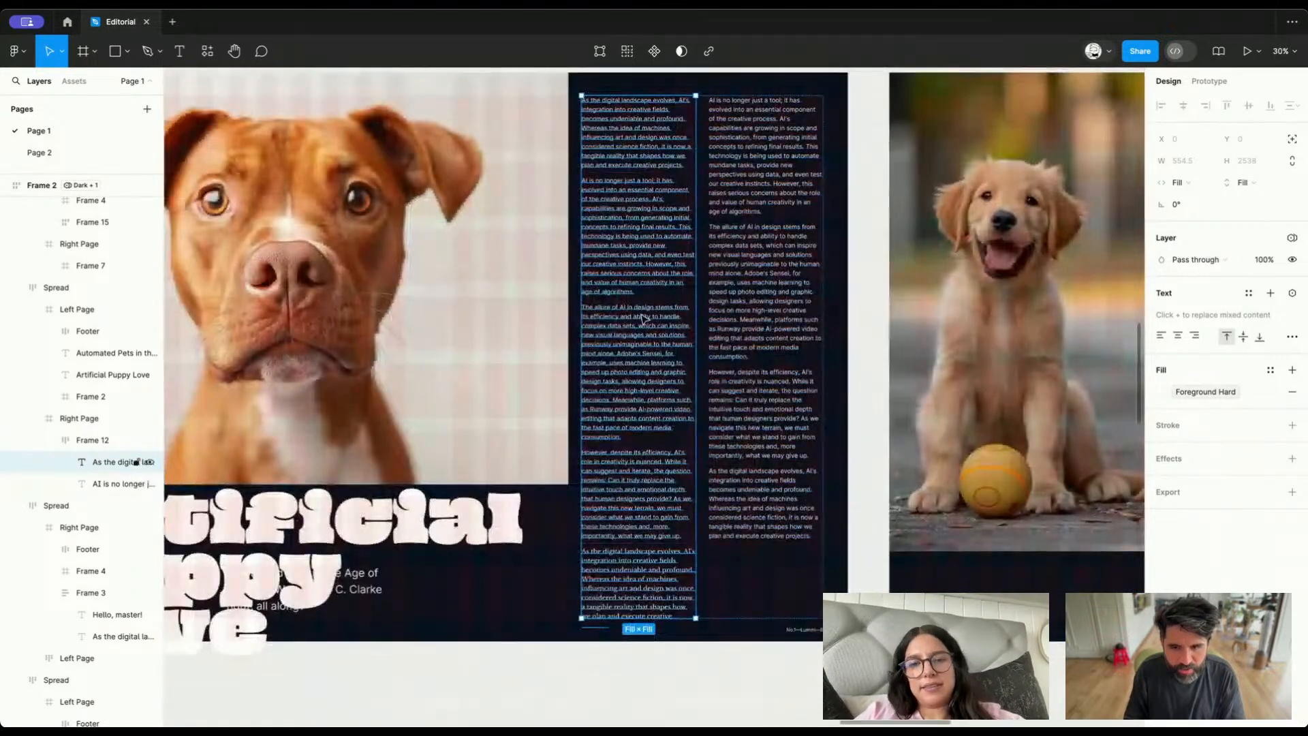
scroll(656, 298, "left", 3)
scroll(656, 298, "up", 2)
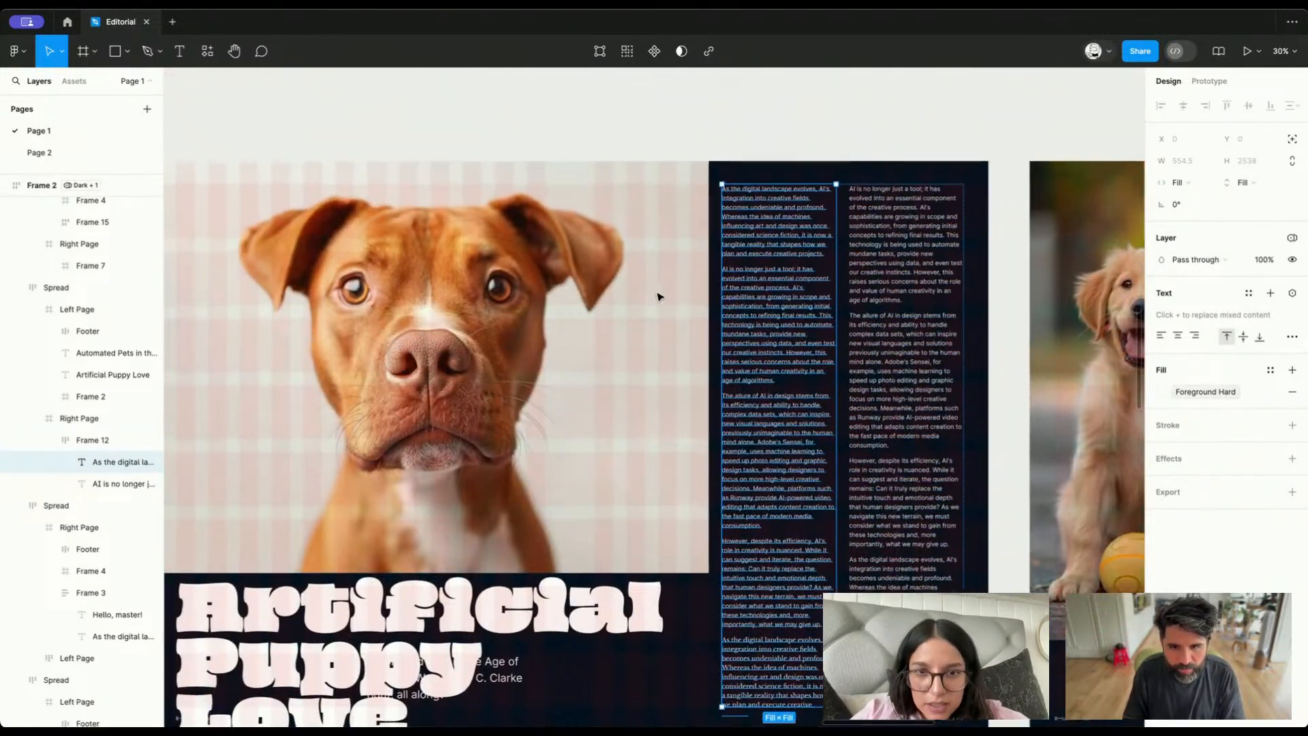
left_click(661, 133)
scroll(659, 132, "down", 4)
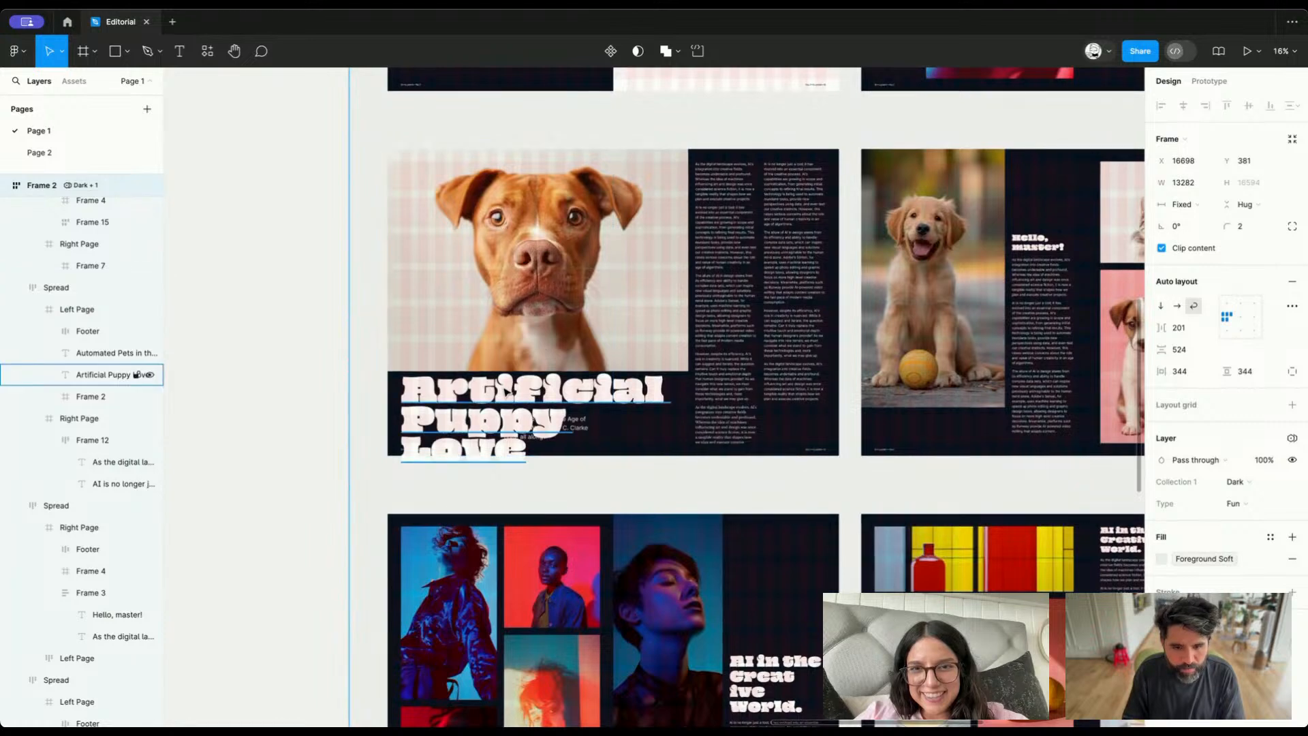
left_click(593, 396, "super")
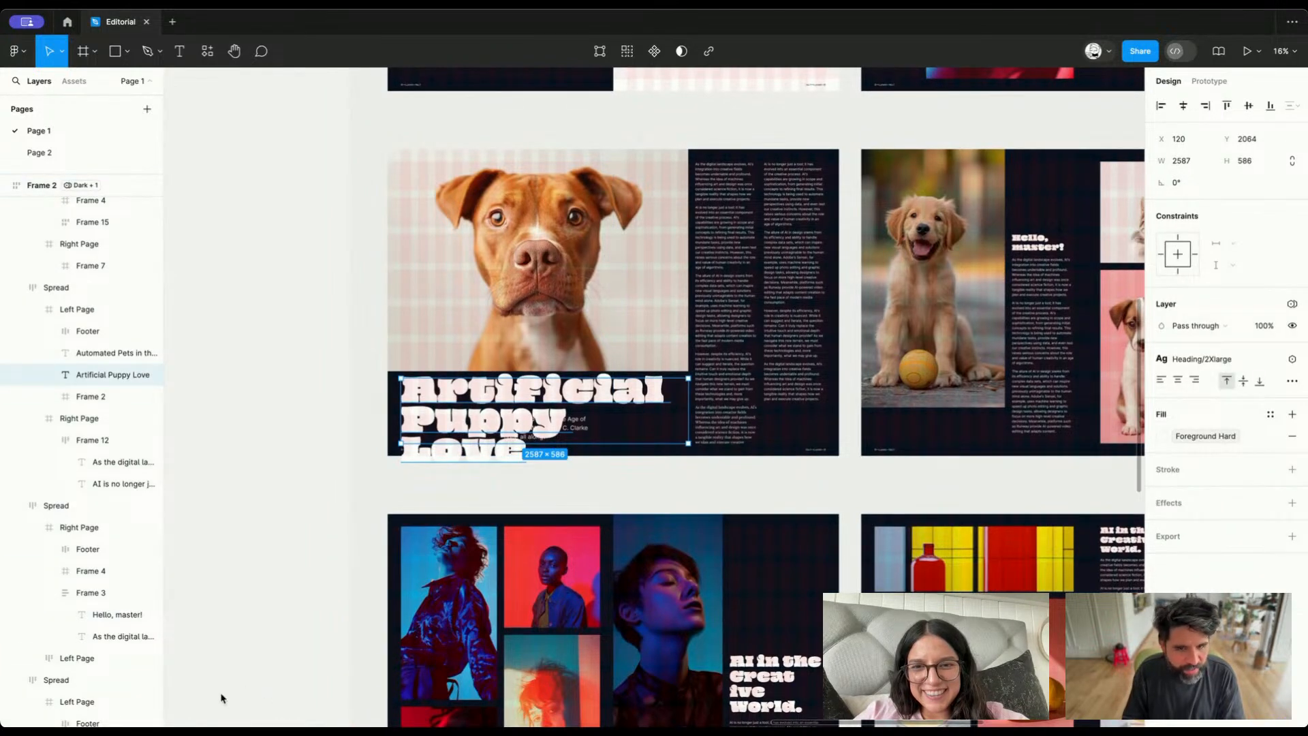
left_click(286, 395)
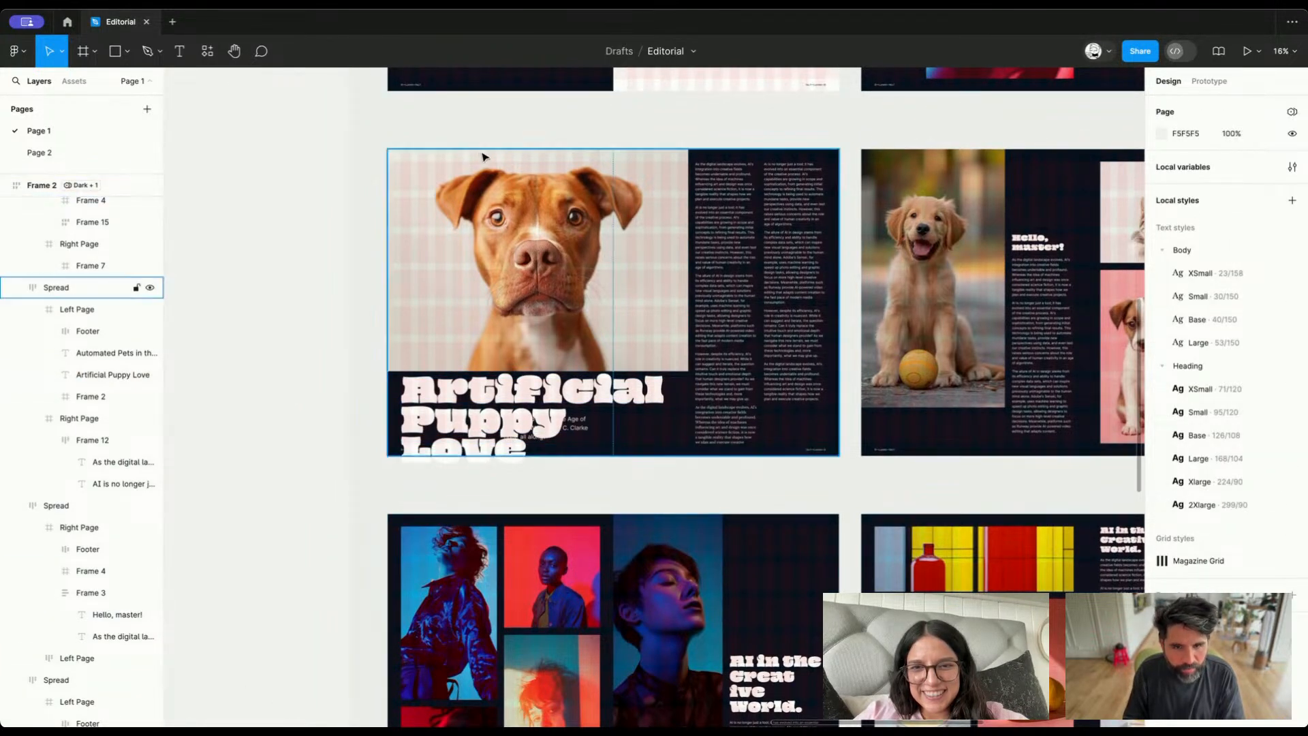
Examine the headings and their text styles on the lower spreads, ending with an overview of Frame 2
left_click(487, 401, "super")
scroll(614, 341, "down", 5)
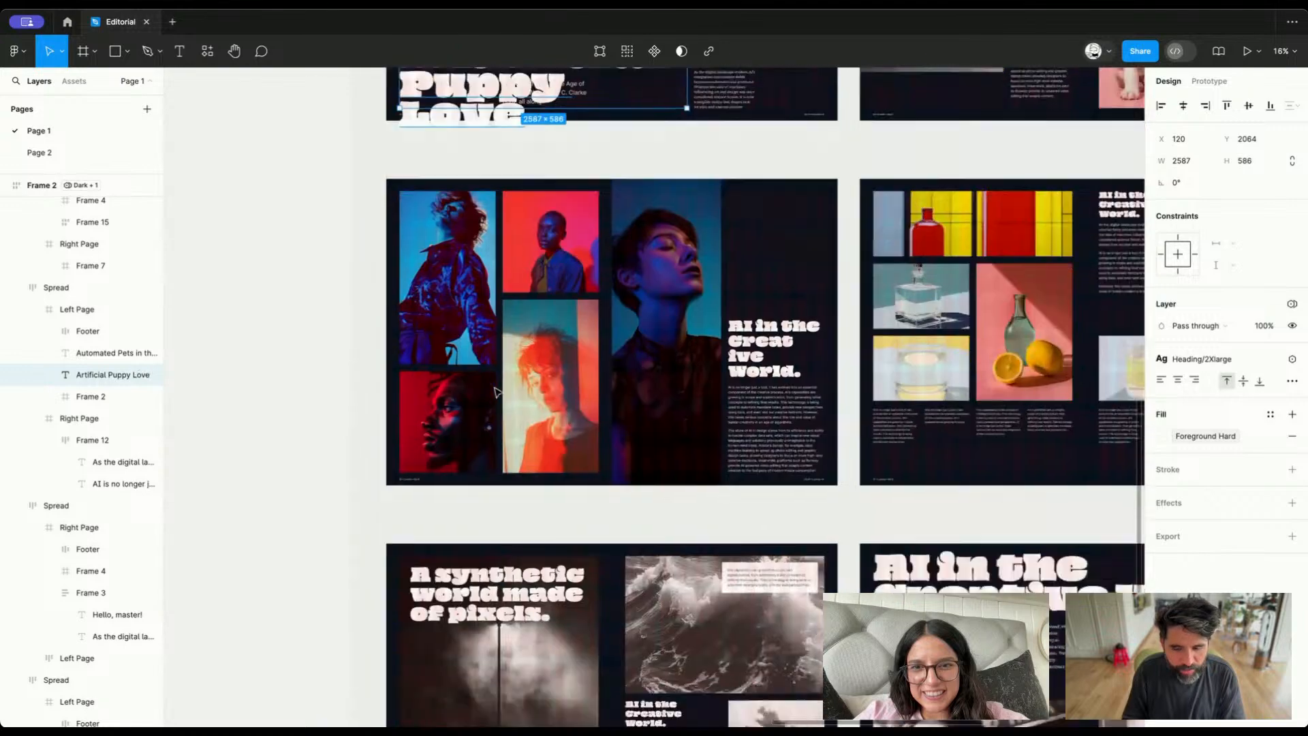
left_click(744, 318, "super")
scroll(749, 314, "down", 5)
scroll(750, 314, "right", 3)
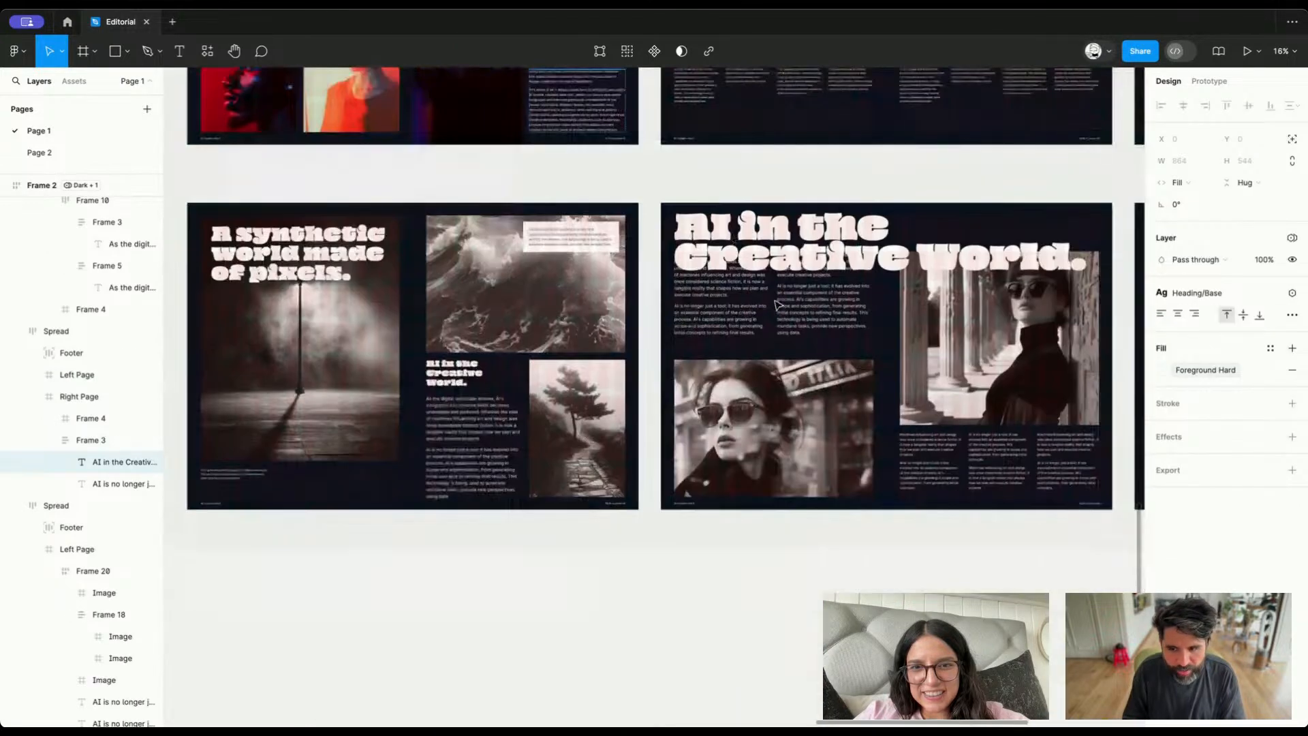
left_click(819, 254, "super")
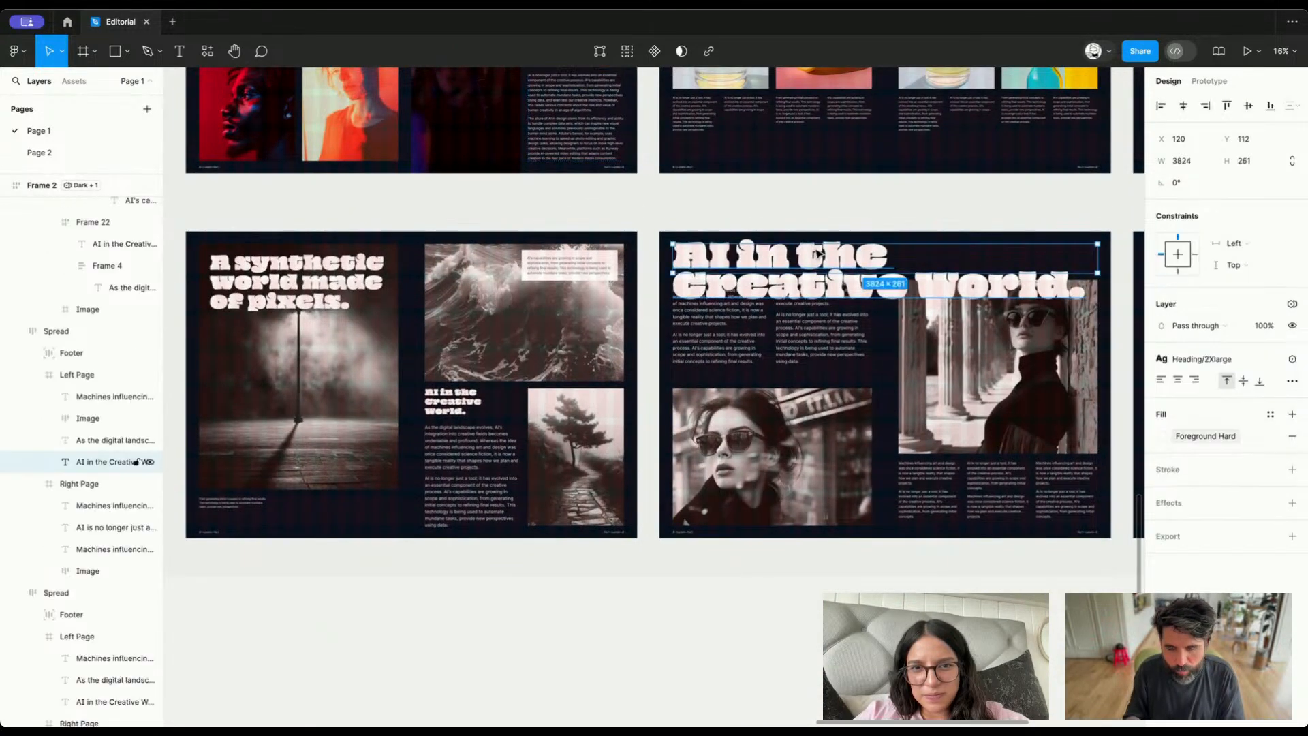
scroll(819, 254, "up", 2)
scroll(819, 254, "left", 1)
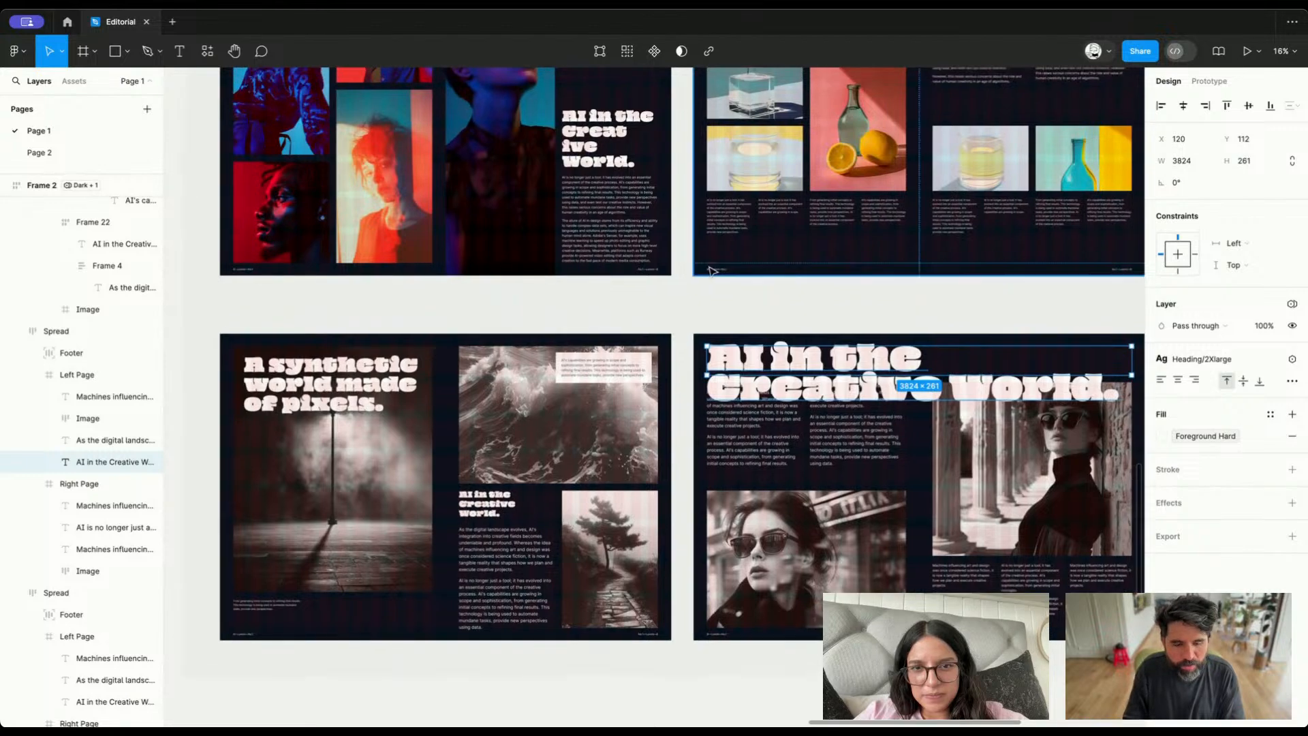
left_click(321, 378, "super")
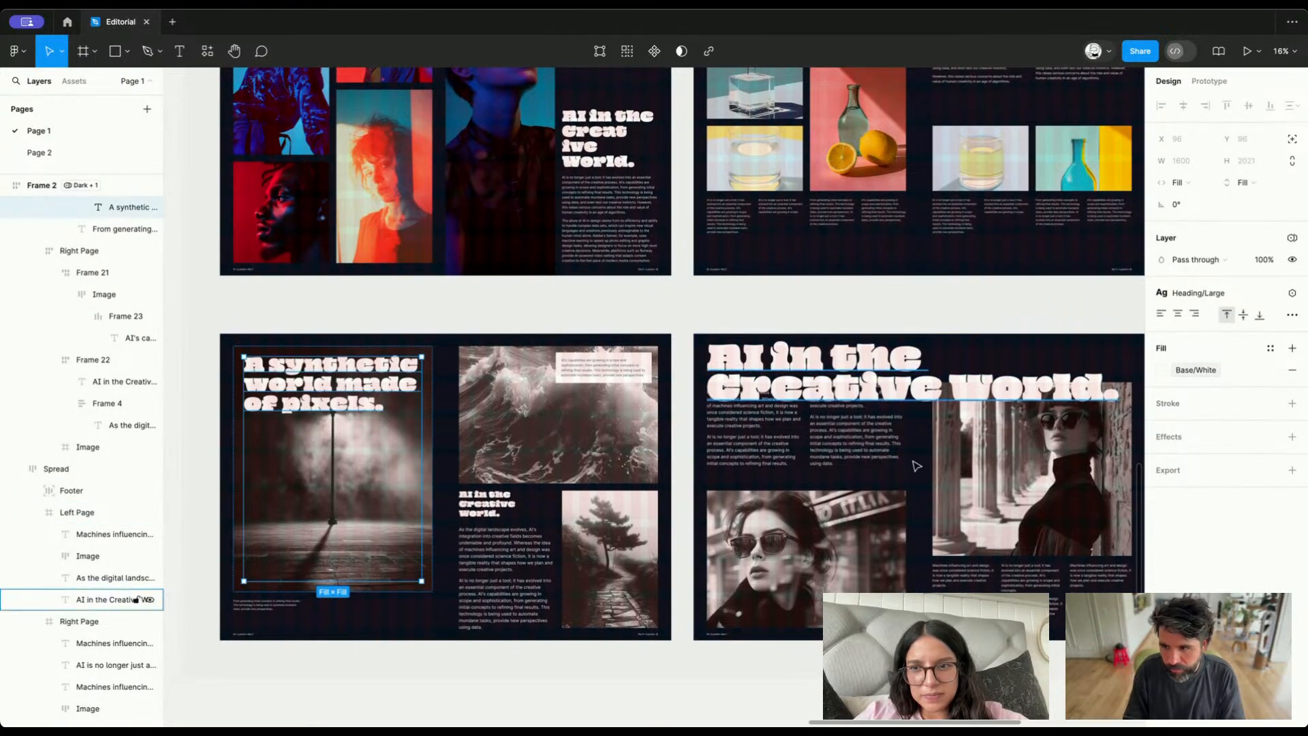
scroll(914, 461, "down", 8)
scroll(902, 484, "right", 1)
scroll(900, 485, "up", 8)
scroll(902, 485, "right", 1)
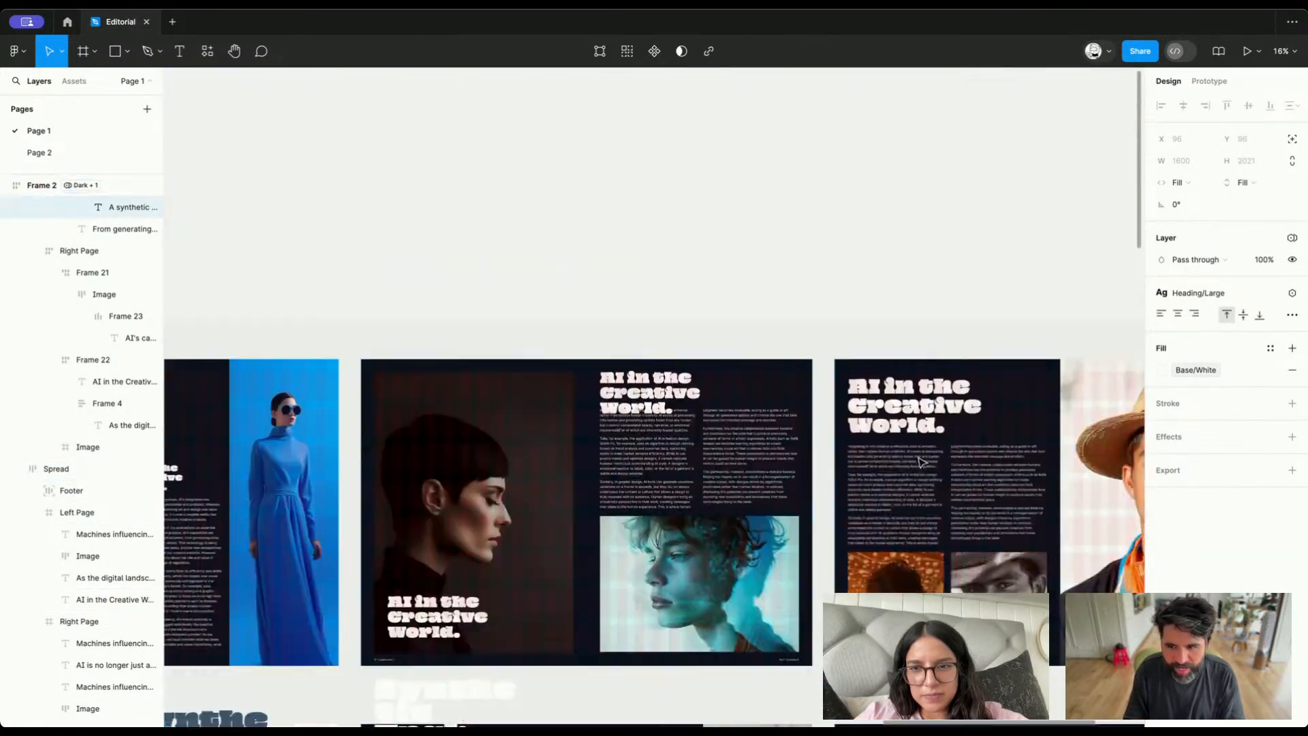
scroll(922, 462, "down", 5)
left_click(829, 330)
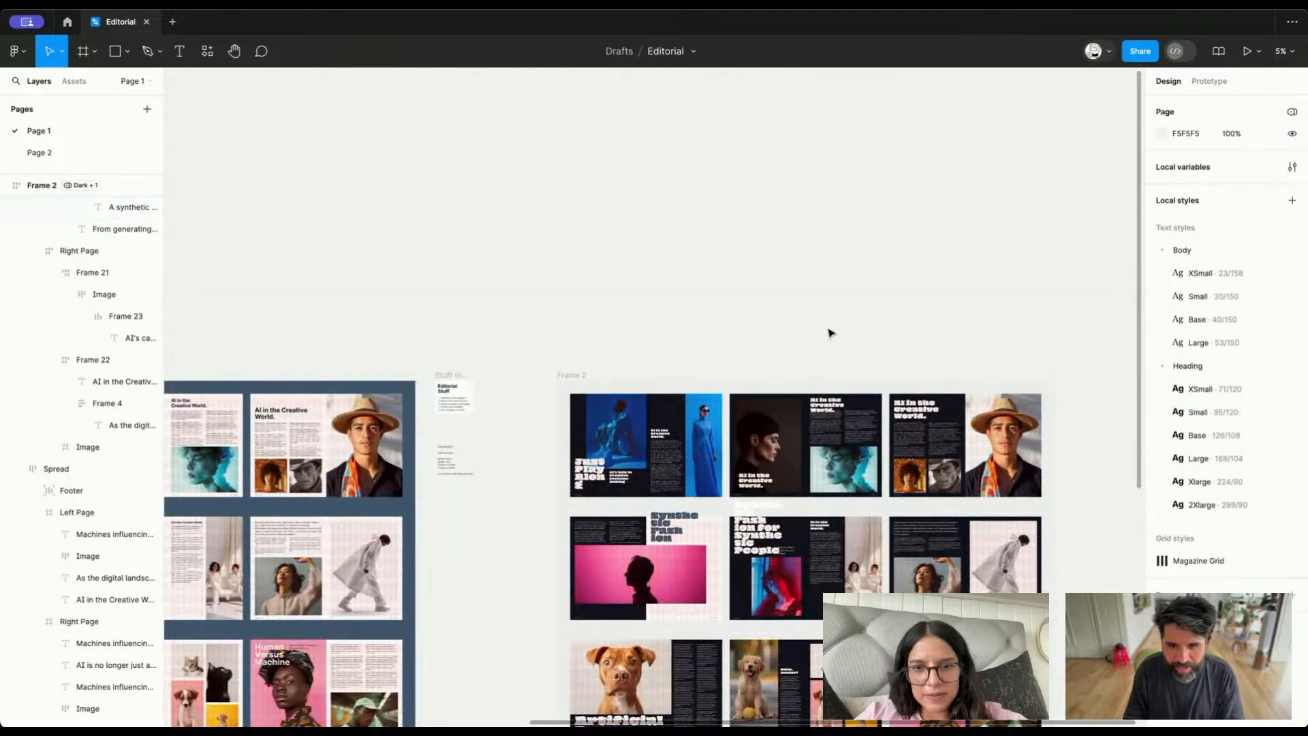
Detach the Editorial Stuff title on the to-do card from its text style and from the Family/Heading variable
left_click(454, 397)
key("shift+2")
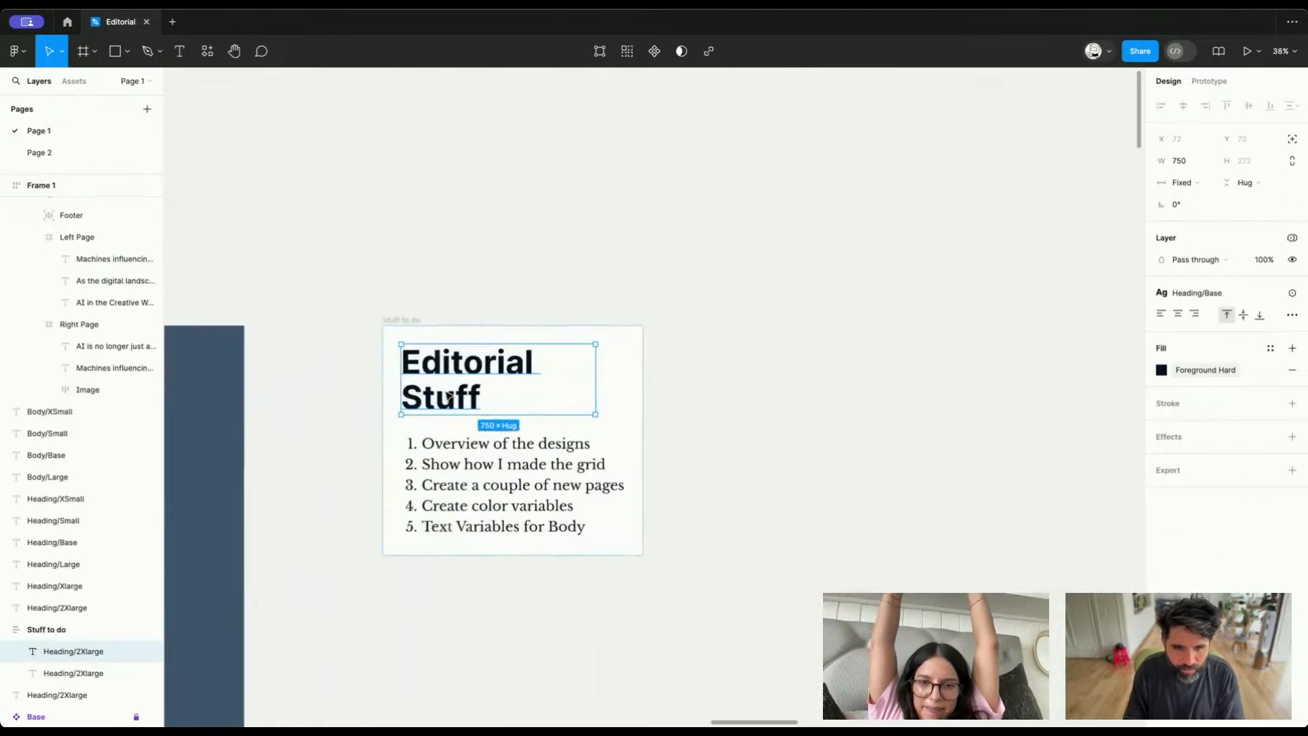
left_click(1273, 296)
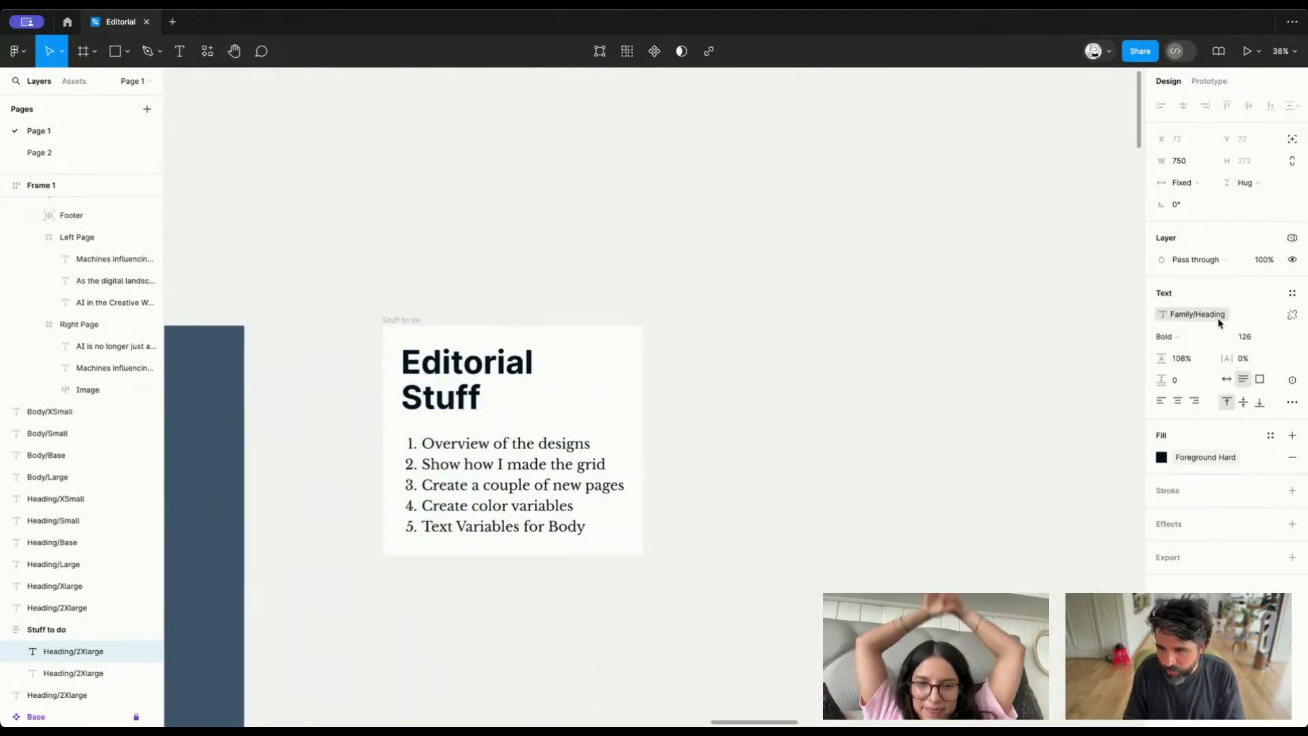
left_click(1294, 317)
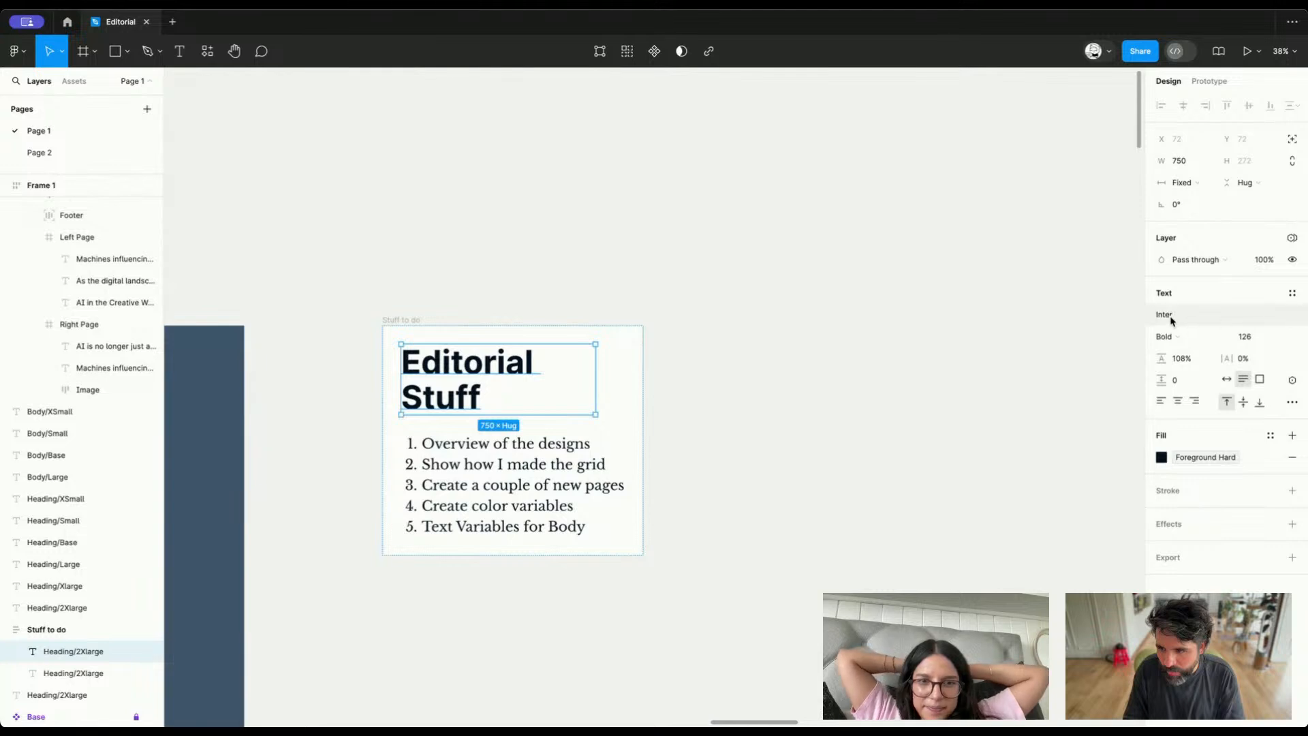
Preview fonts on the Editorial Stuff title and set its font to Rubik
left_click(1185, 315)
scroll(1059, 493, "down", 15)
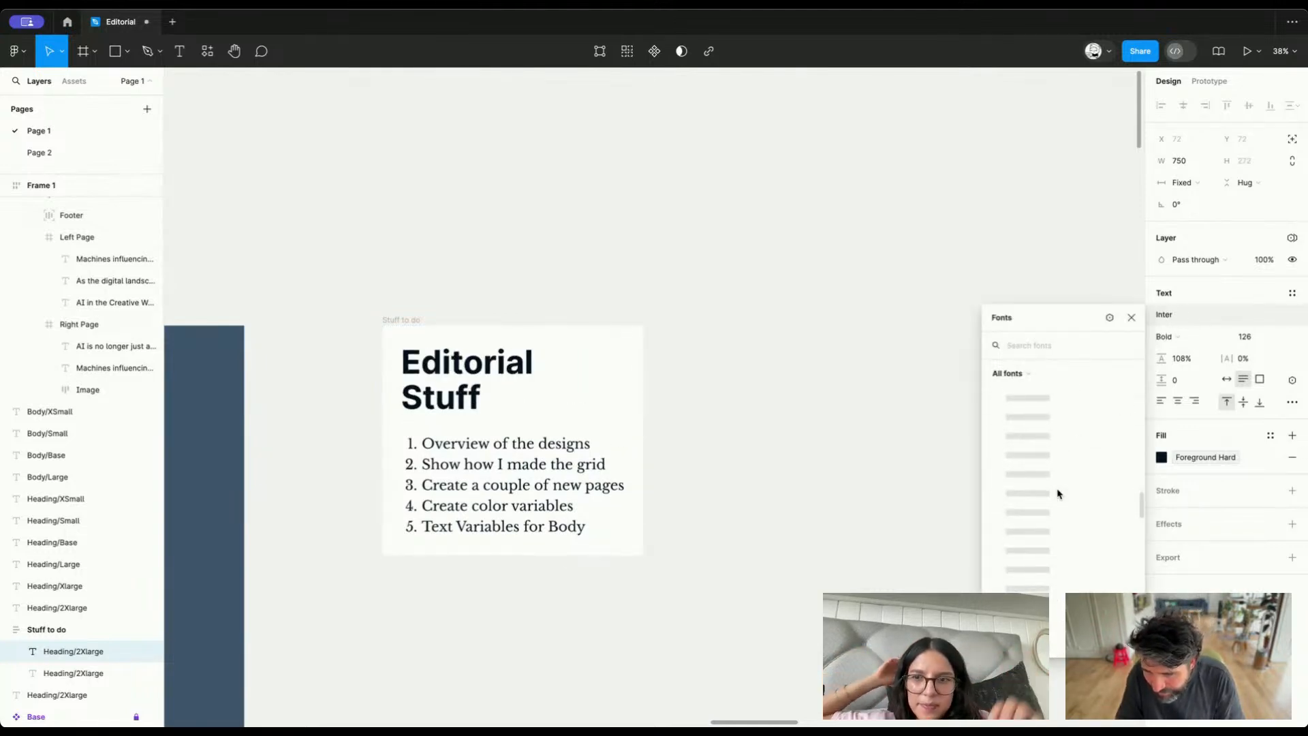
scroll(1067, 577, "down", 20)
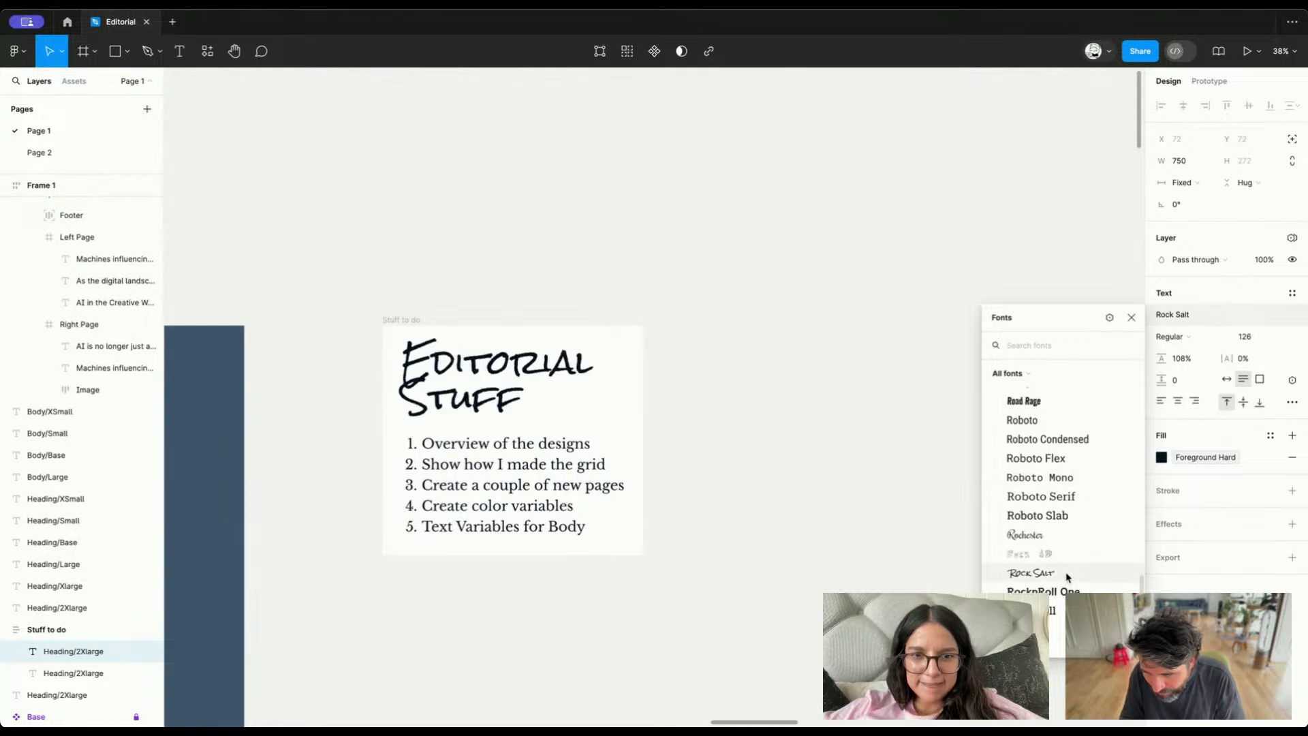
scroll(1067, 577, "up", 5)
scroll(1067, 577, "down", 10)
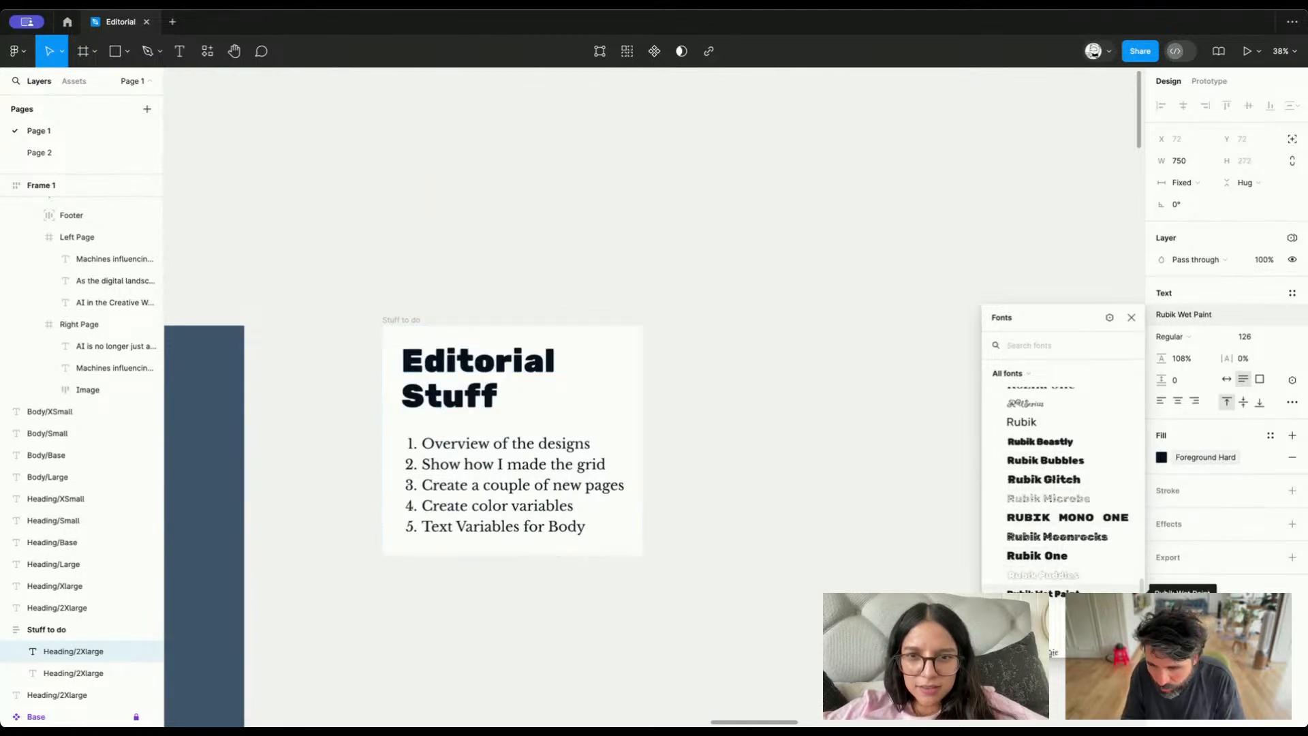
left_click(1061, 422)
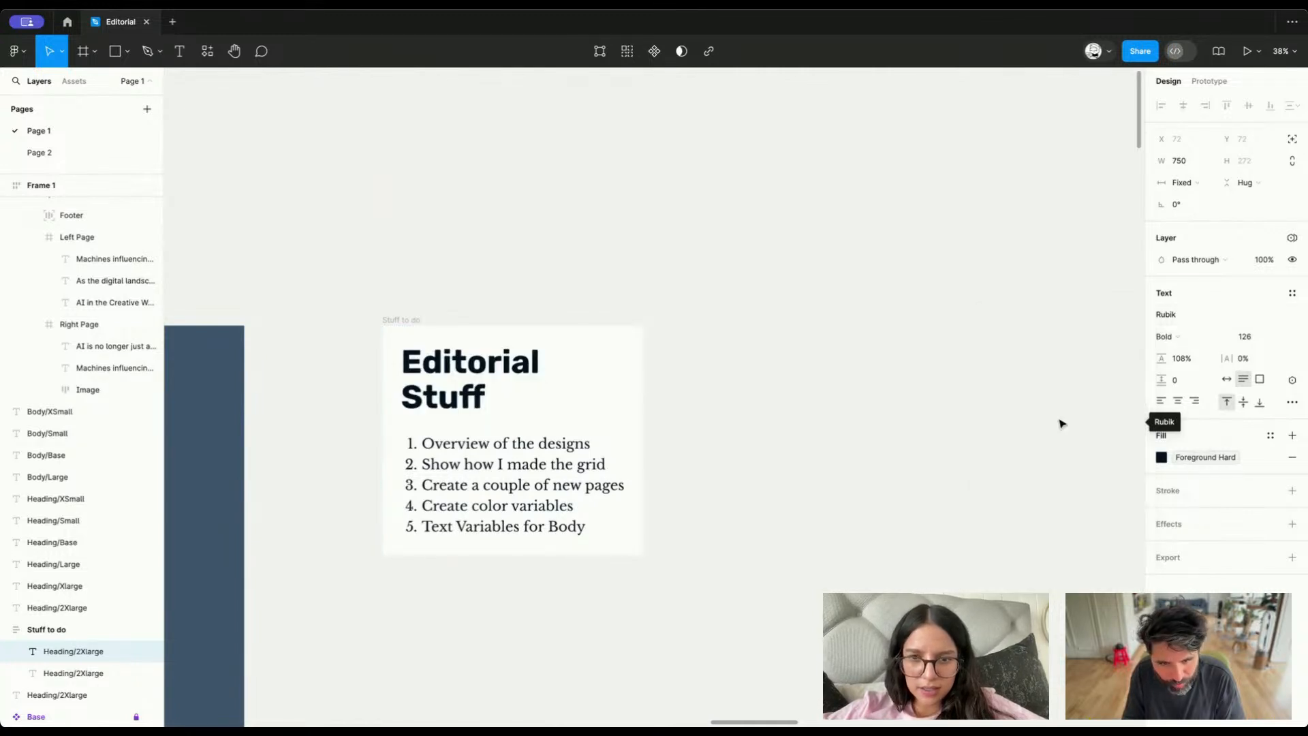
Set the Fun value of the Family/Heading variable in the Type collection to Rubik
left_click(796, 430)
left_click(1293, 168)
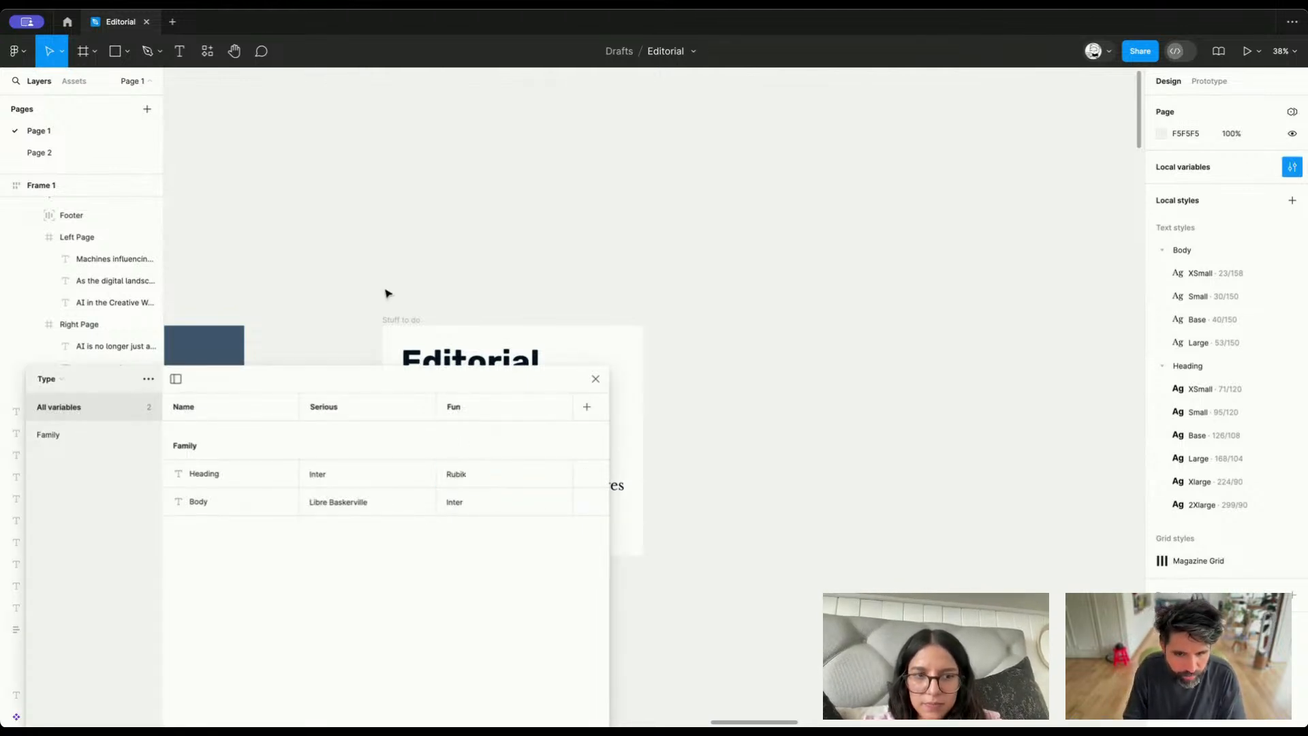
left_click(594, 378)
Examine the headings across Frame 2's spreads and the Heading/Xlarge text style applied to the Synthetic Fashion heading
scroll(784, 304, "down", 5)
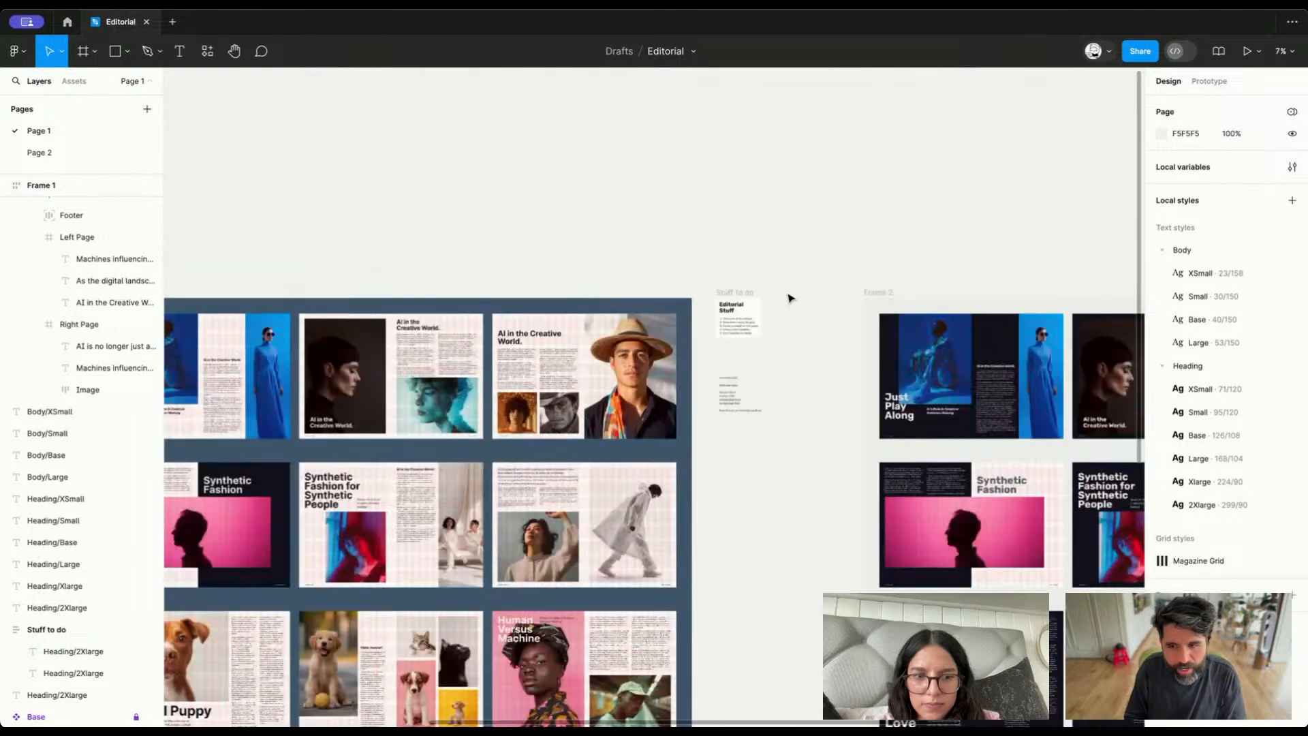
scroll(613, 334, "left", 2)
scroll(484, 462, "up", 5)
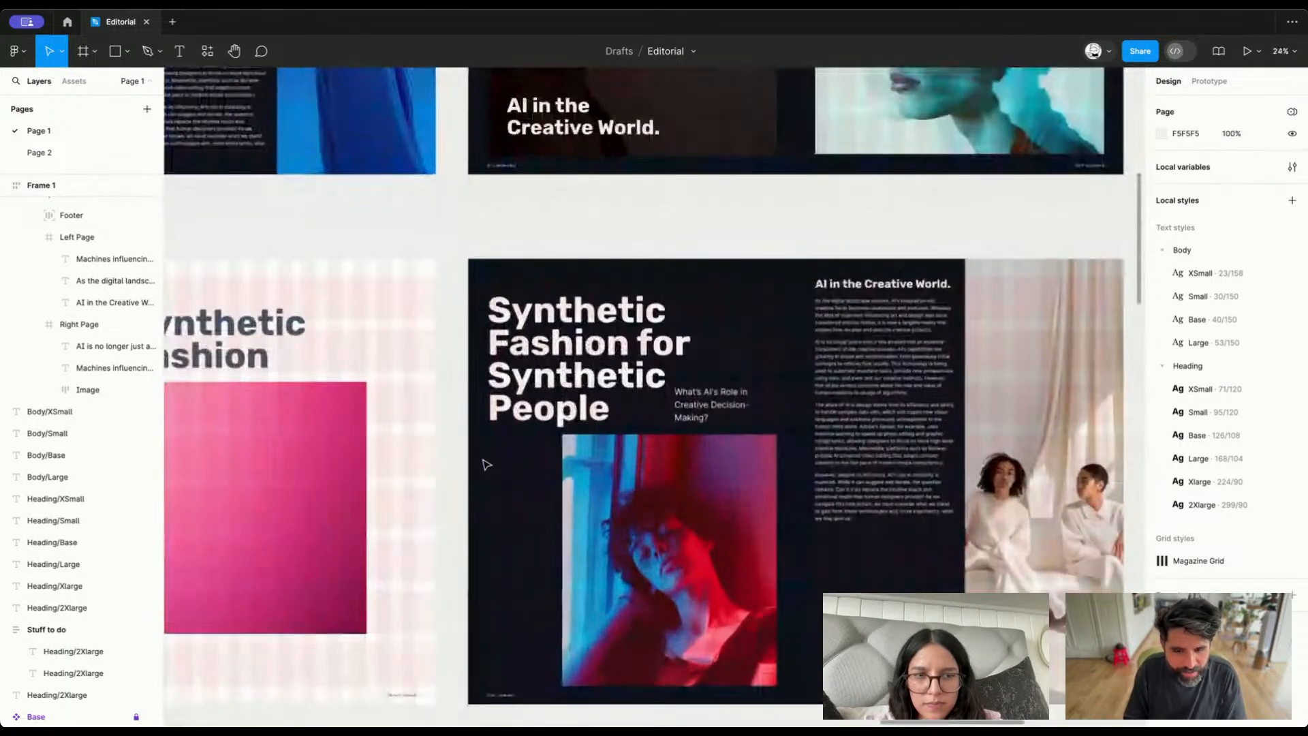
scroll(585, 355, "left", 6)
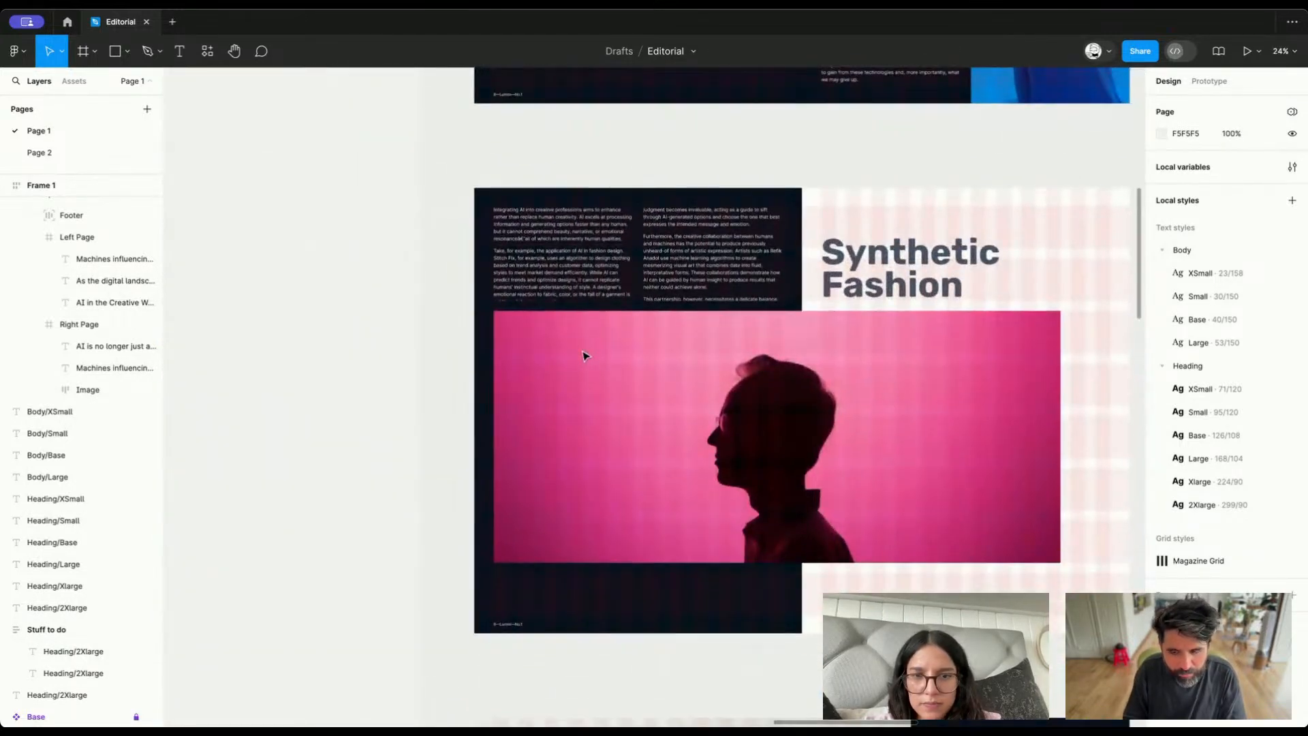
scroll(515, 556, "up", 4)
left_click(516, 556)
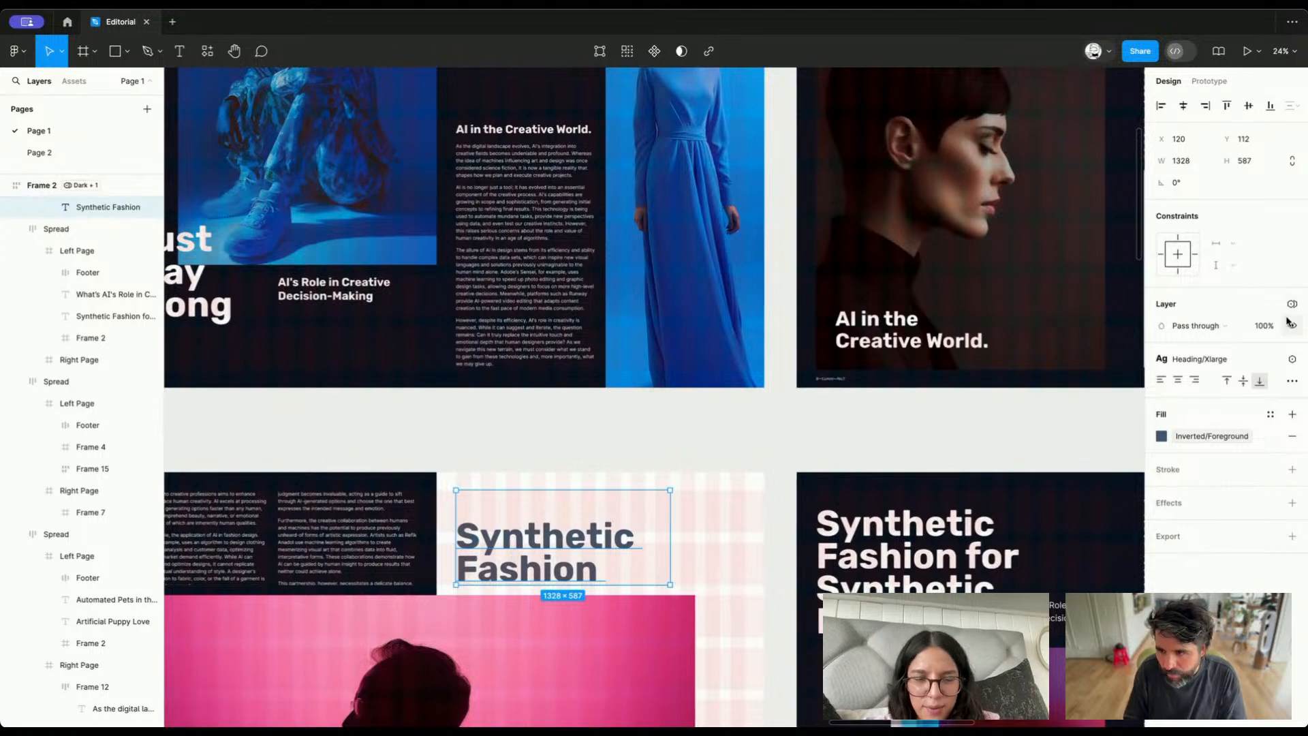
left_click(1200, 361)
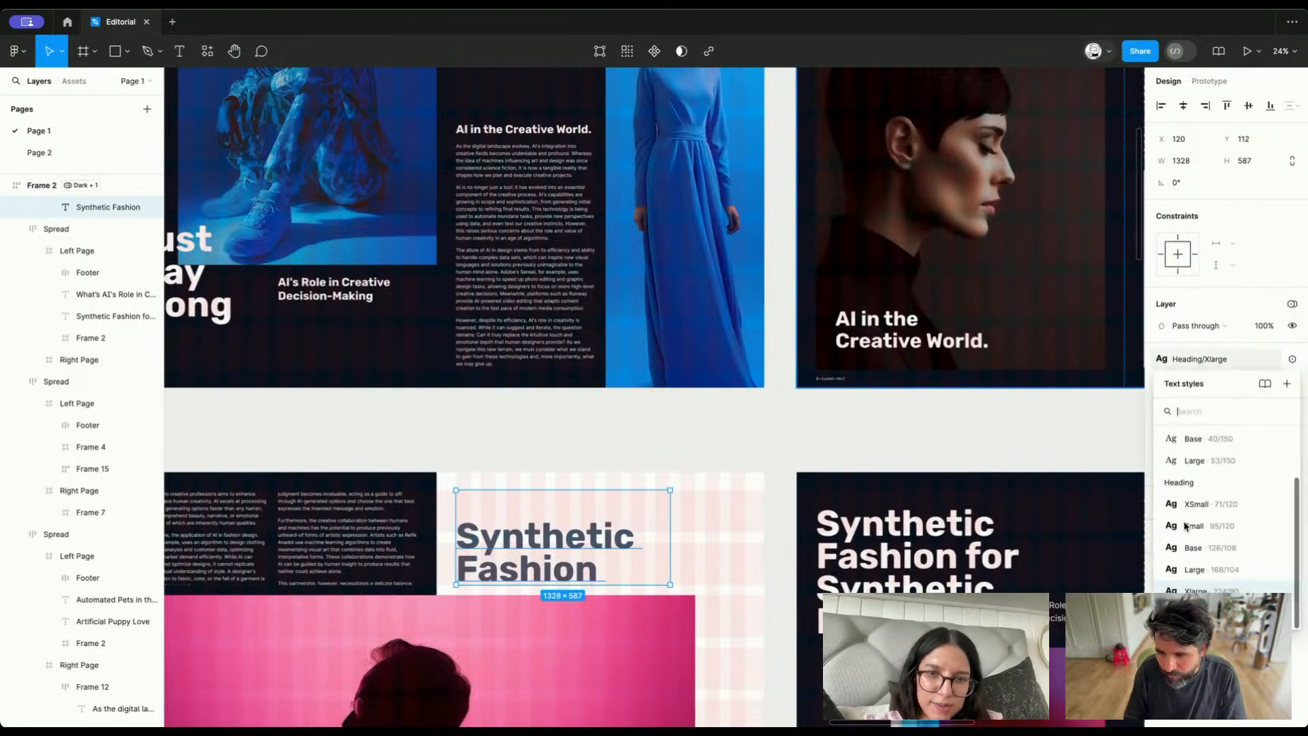
left_click(1284, 590)
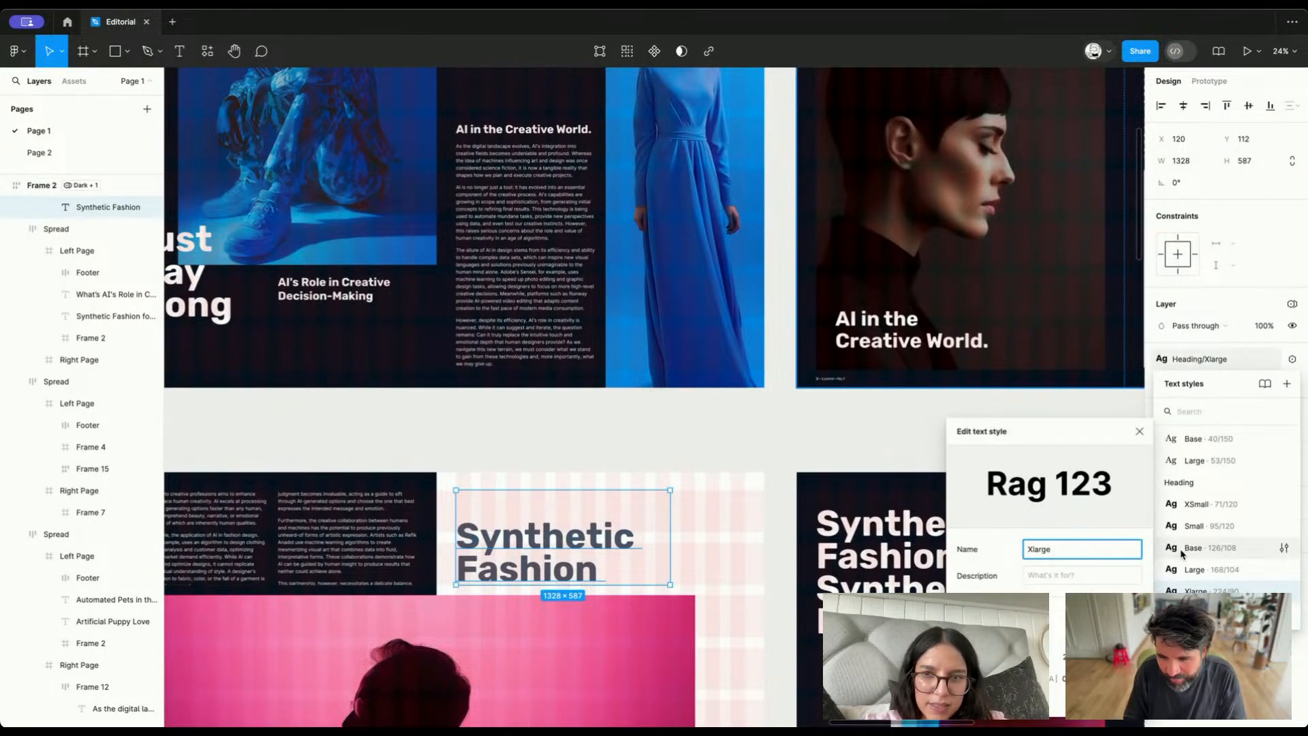
scroll(738, 502, "down", 5)
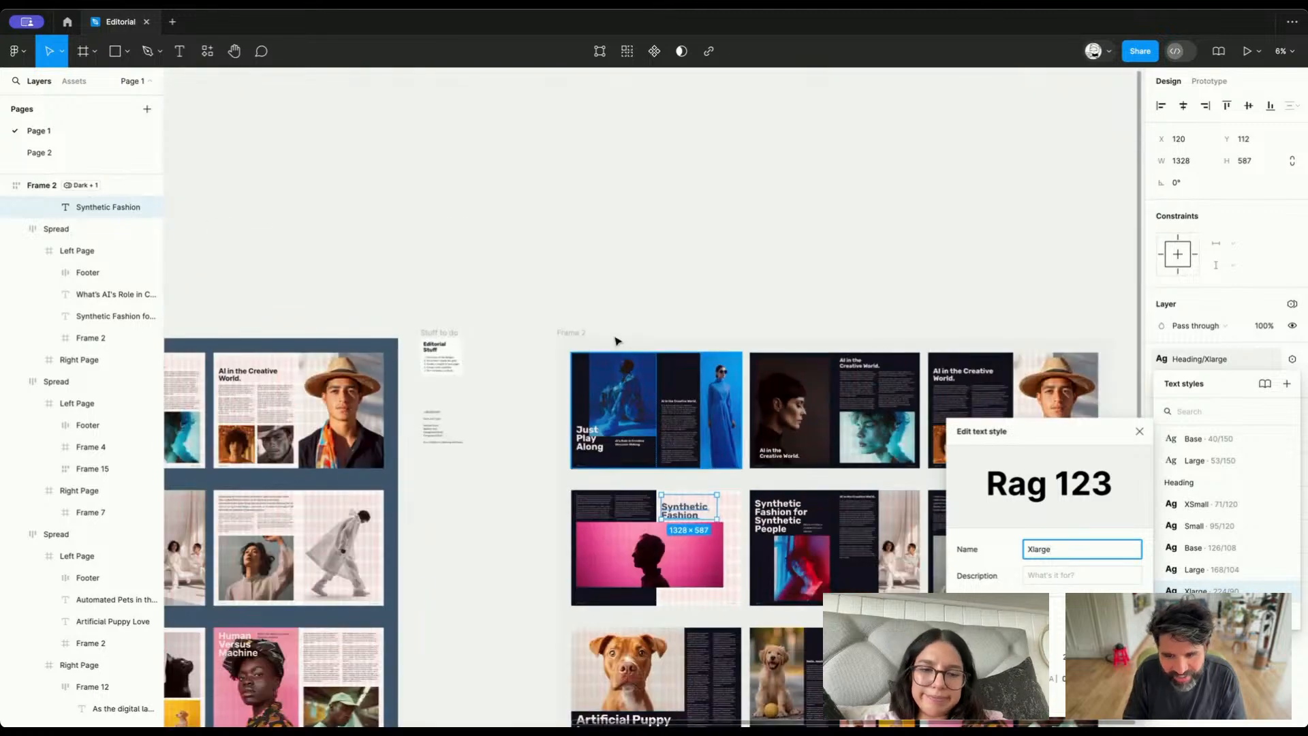
left_click(649, 237)
left_click(649, 237)
Preview fonts from Rubik onward on the to-do card's Editorial Stuff title and set its font to Ultra
scroll(499, 245, "up", 5)
scroll(498, 245, "up", 3)
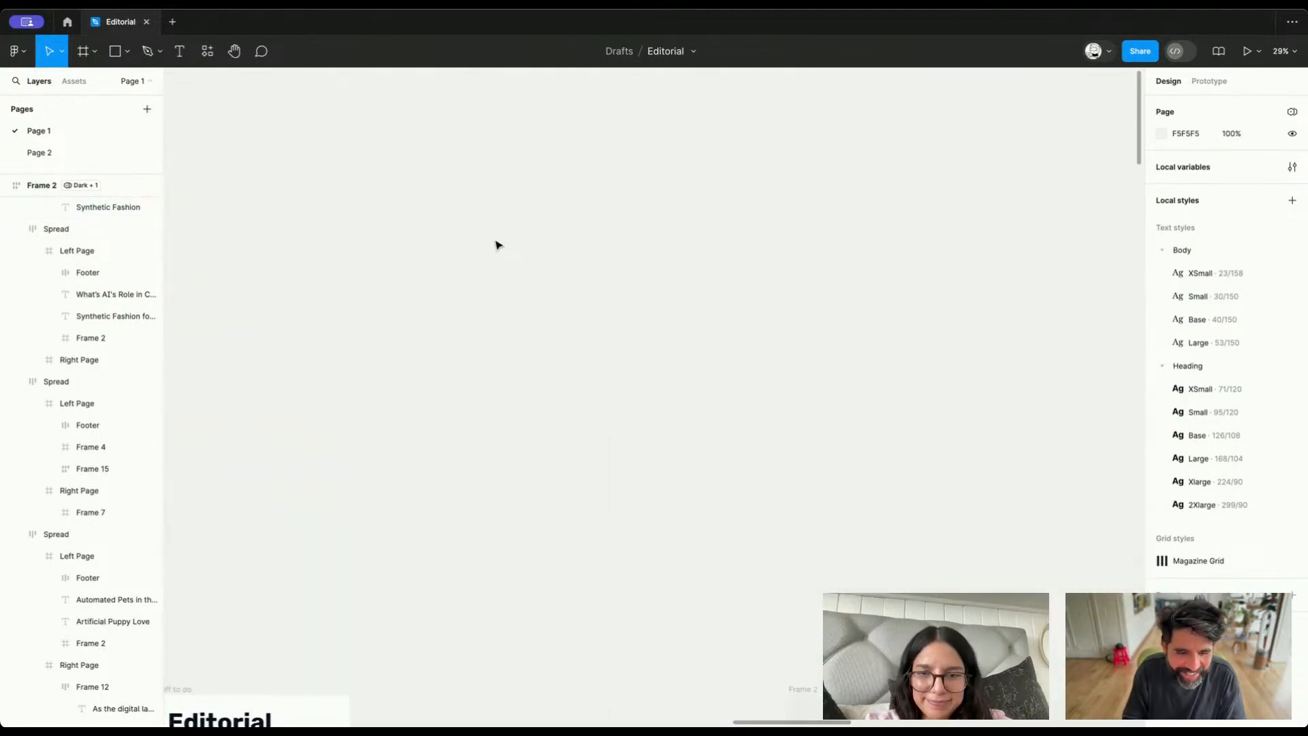
scroll(497, 246, "down", 7)
left_click(361, 255)
left_click(1172, 314)
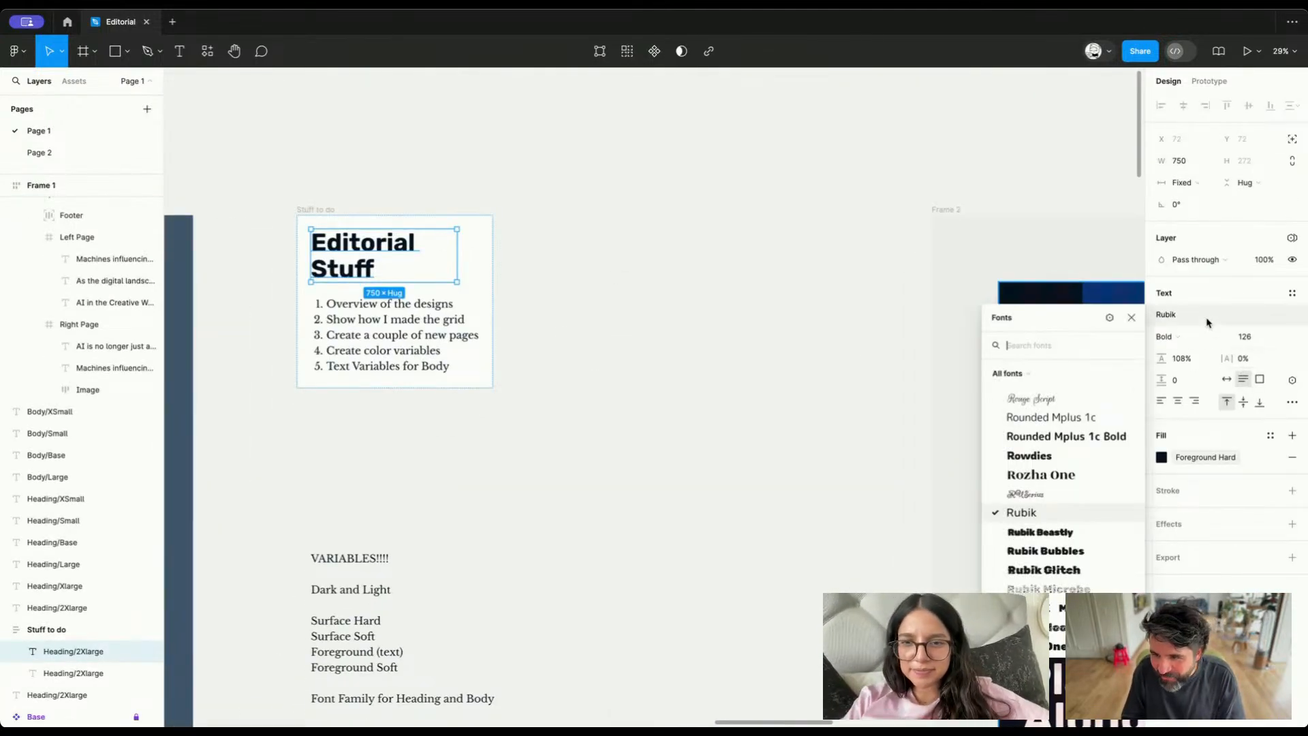
scroll(1070, 538, "down", 1)
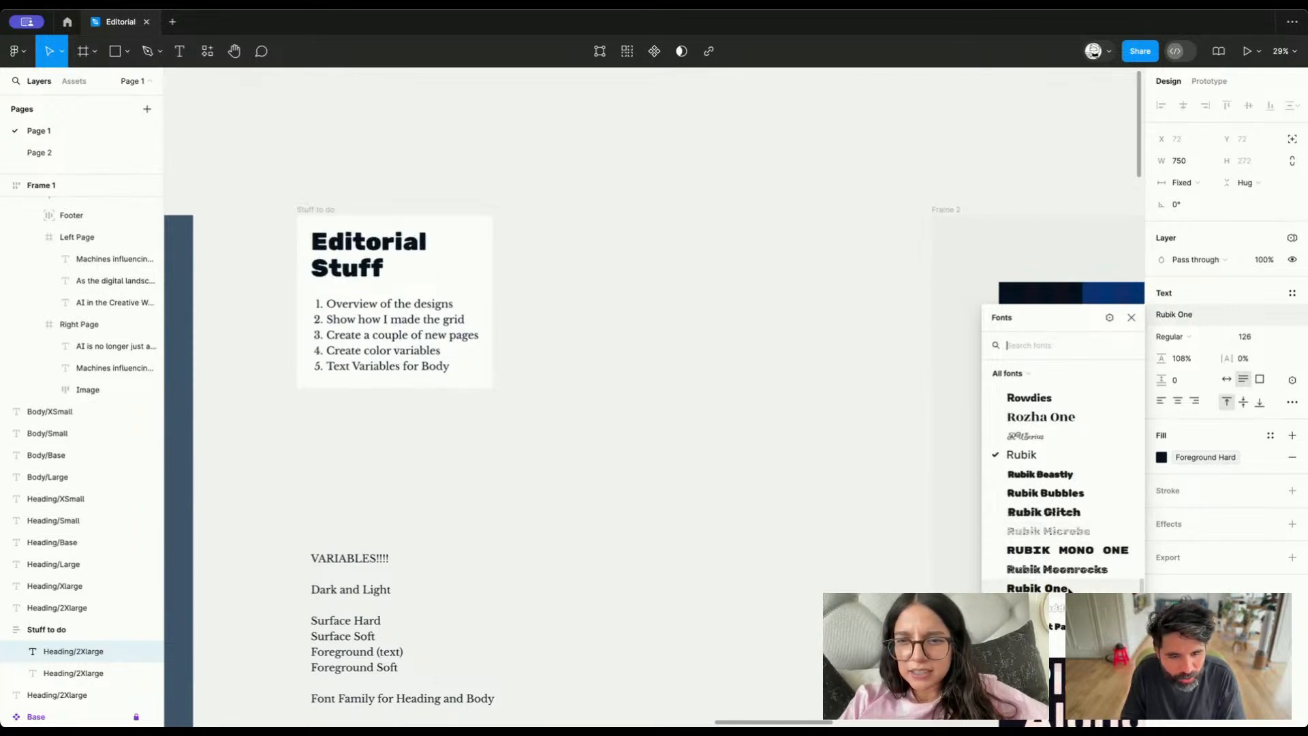
scroll(1068, 590, "down", 5)
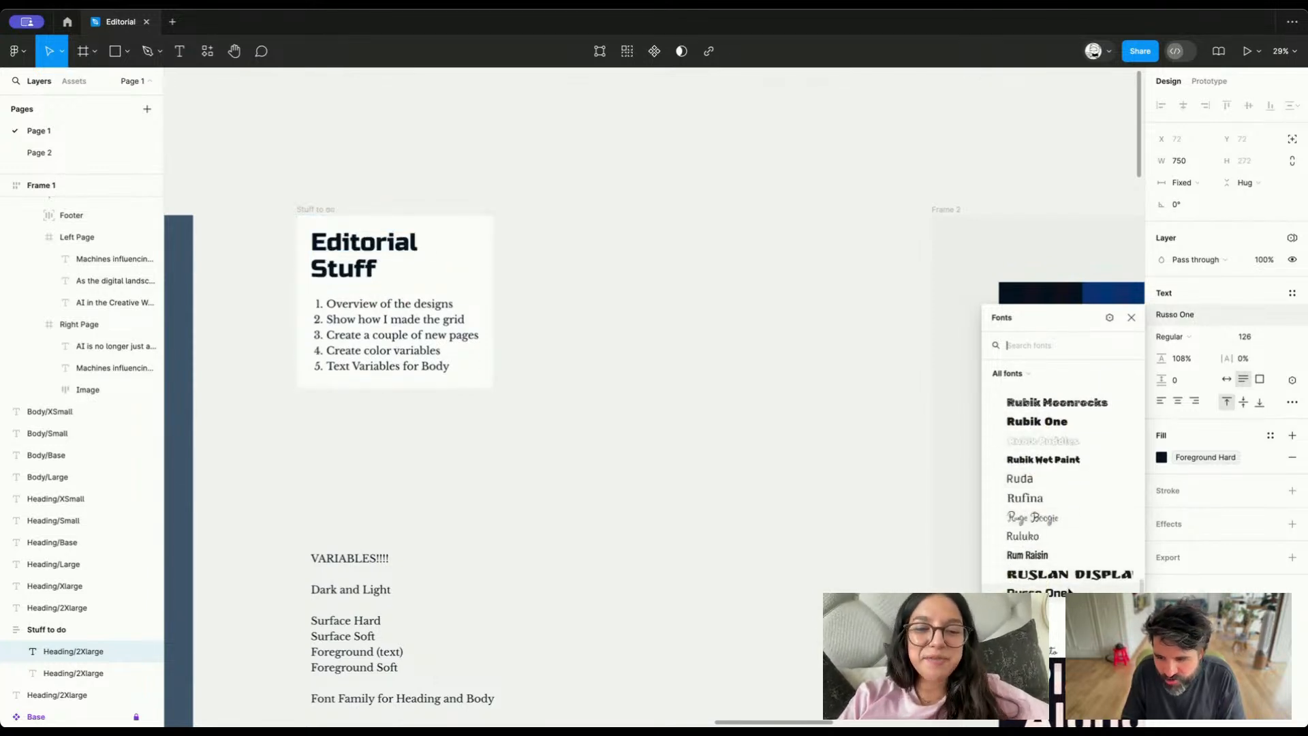
scroll(1070, 590, "down", 10)
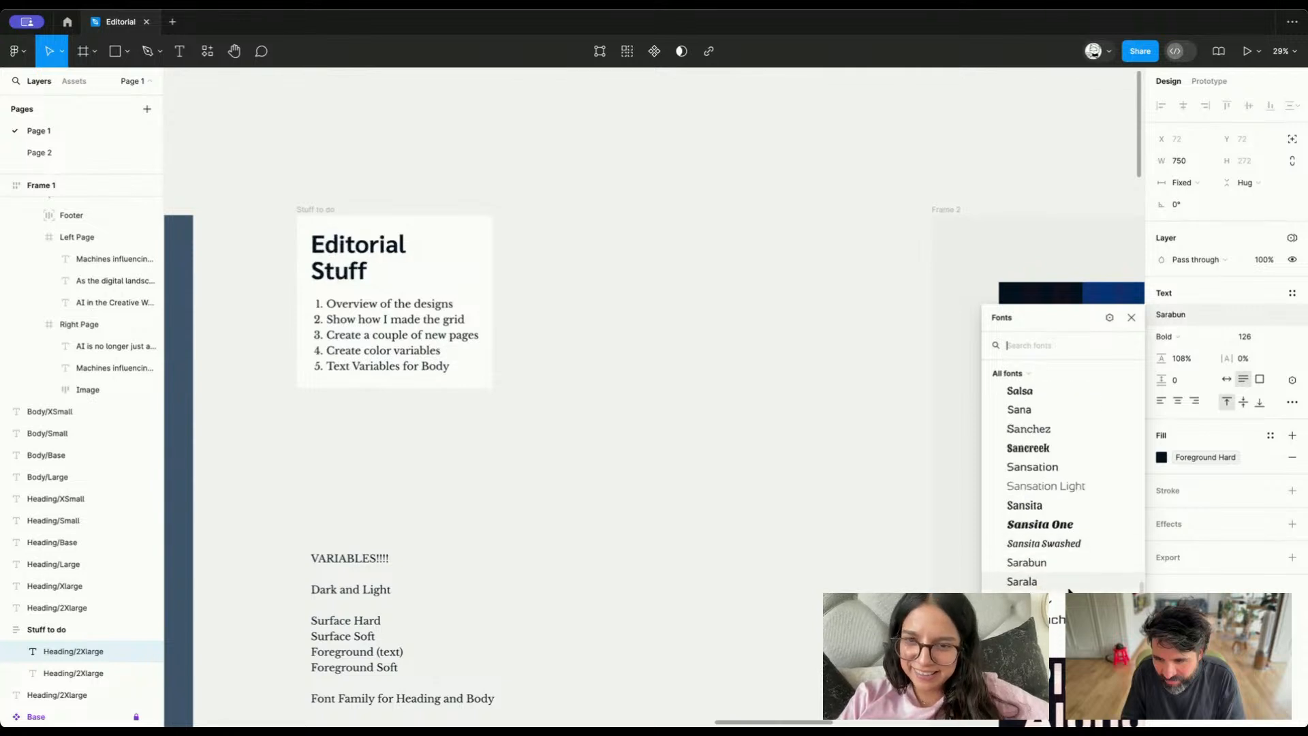
scroll(1068, 590, "down", 15)
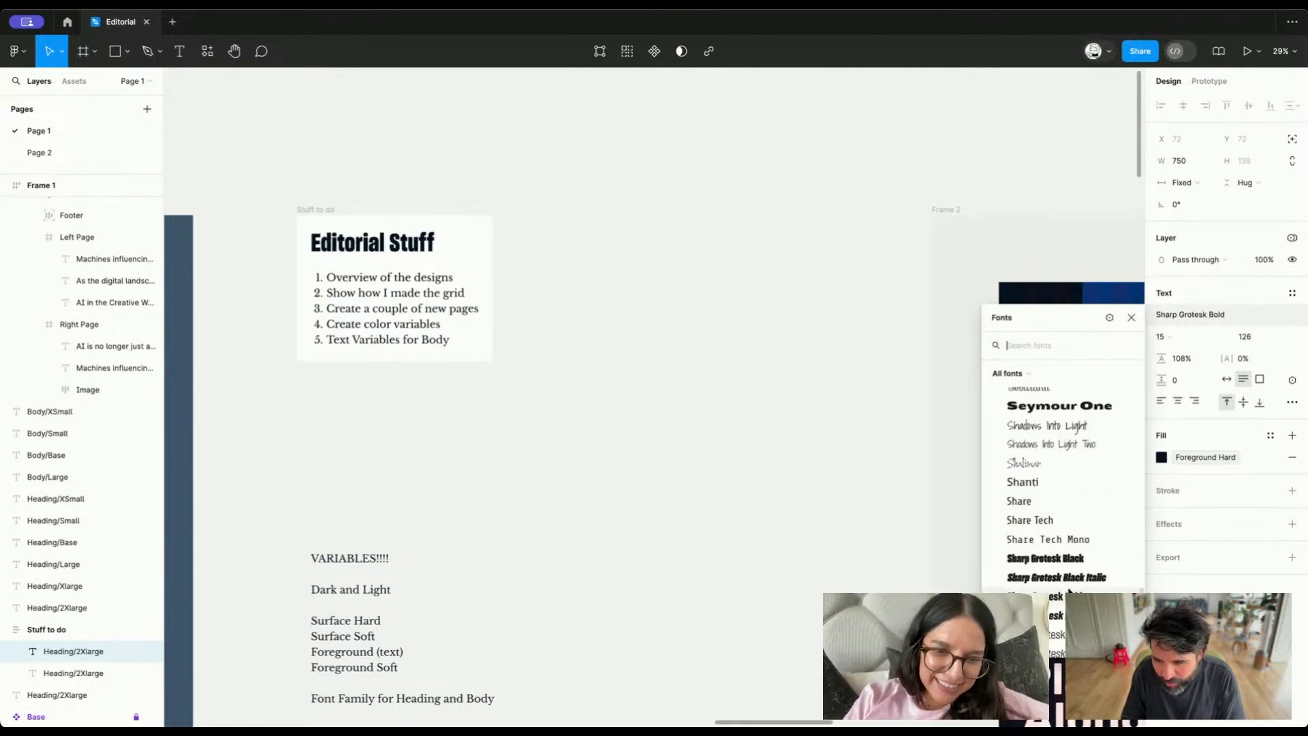
scroll(1069, 590, "down", 7)
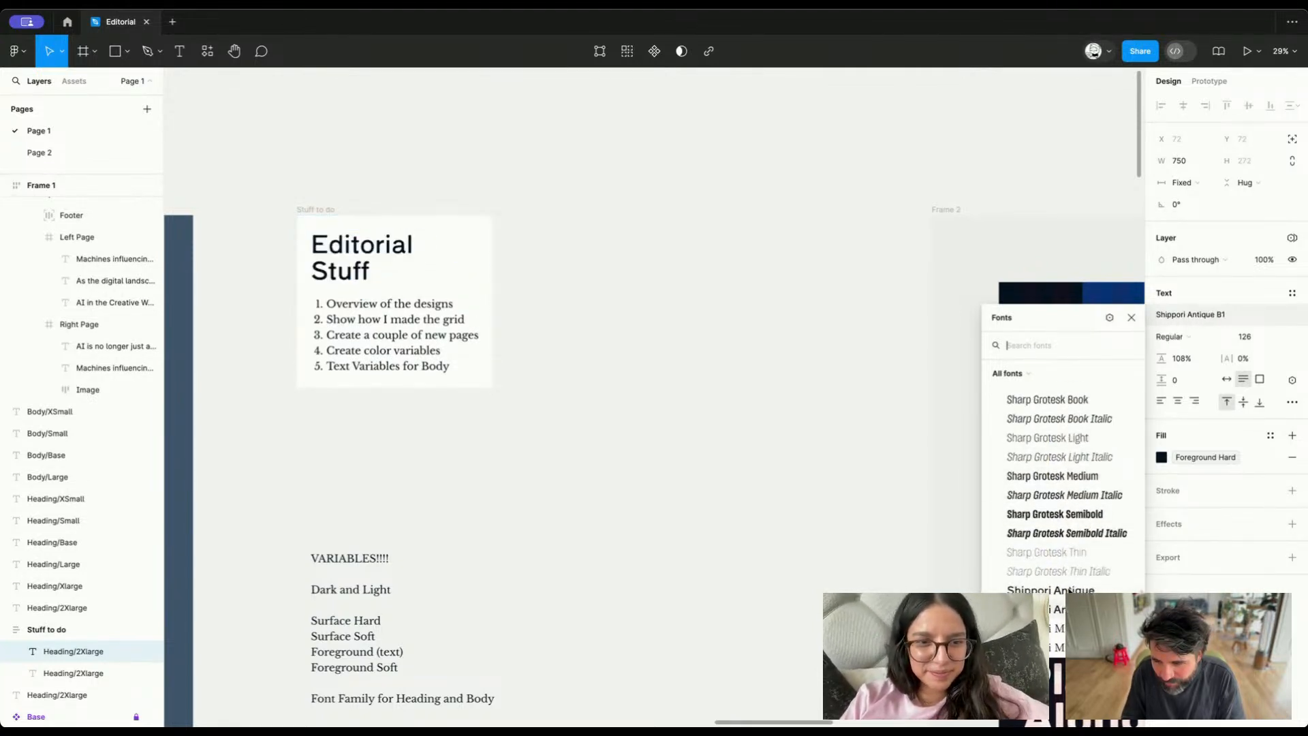
scroll(1075, 550, "up", 3)
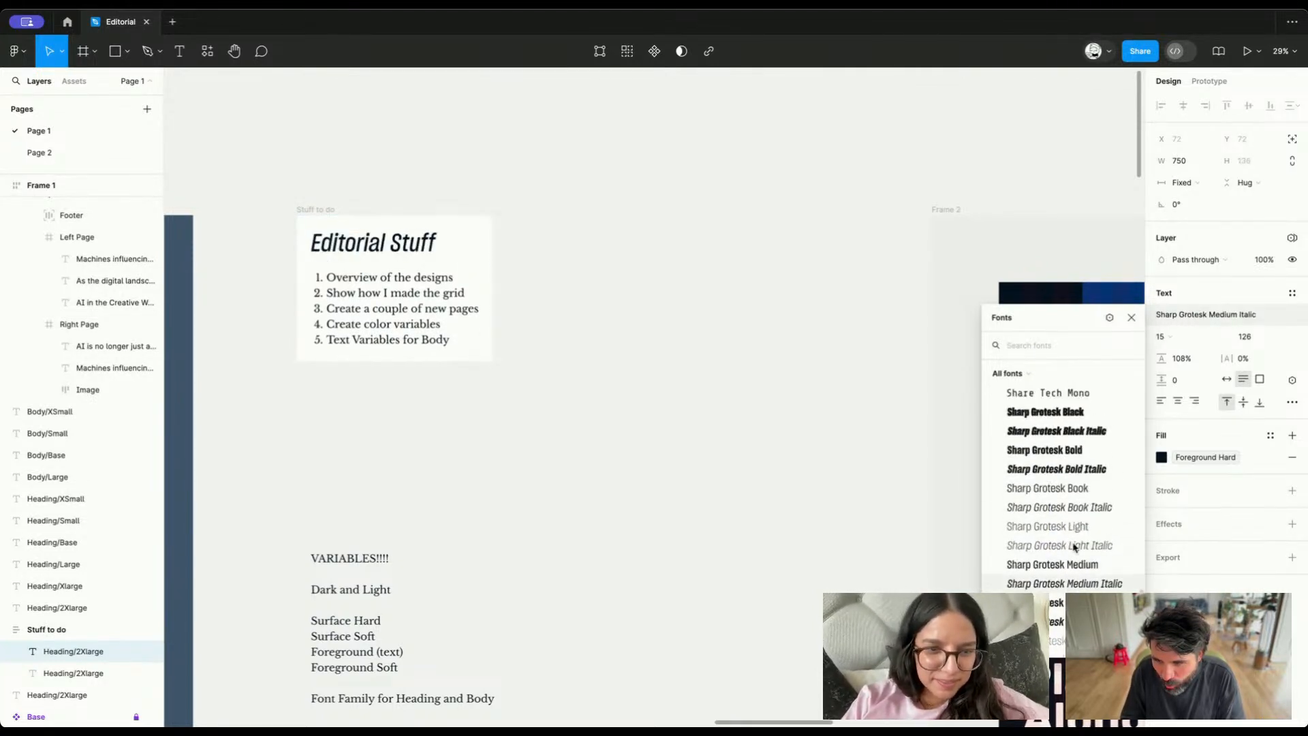
left_click(1098, 447)
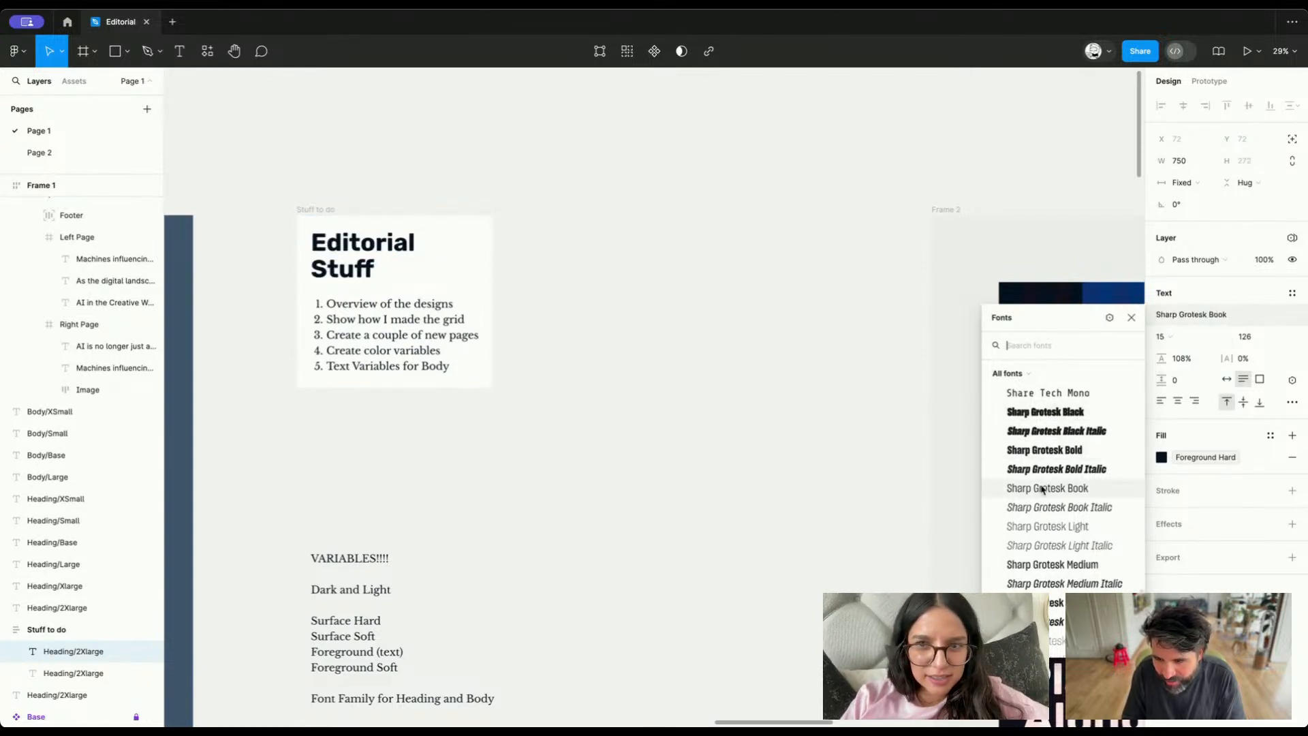
scroll(1095, 451, "up", 1)
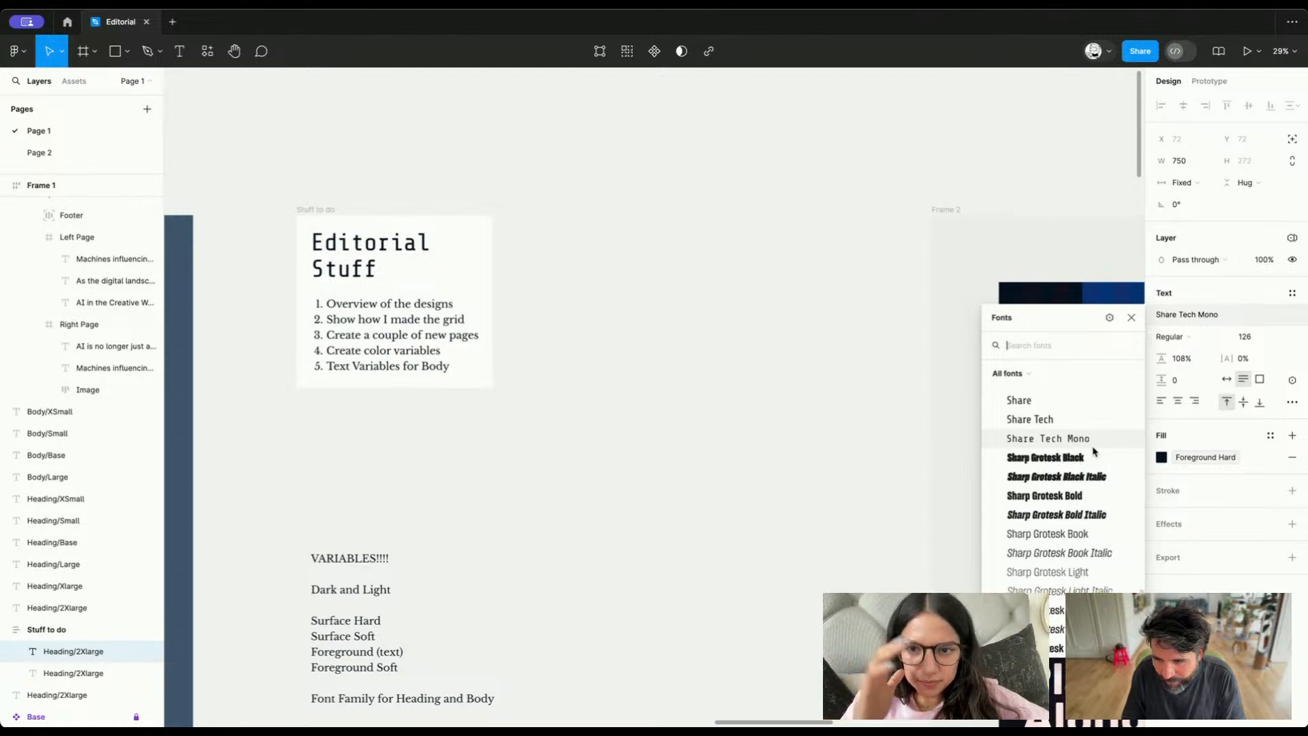
scroll(1095, 451, "down", 5)
scroll(1095, 451, "down", 10)
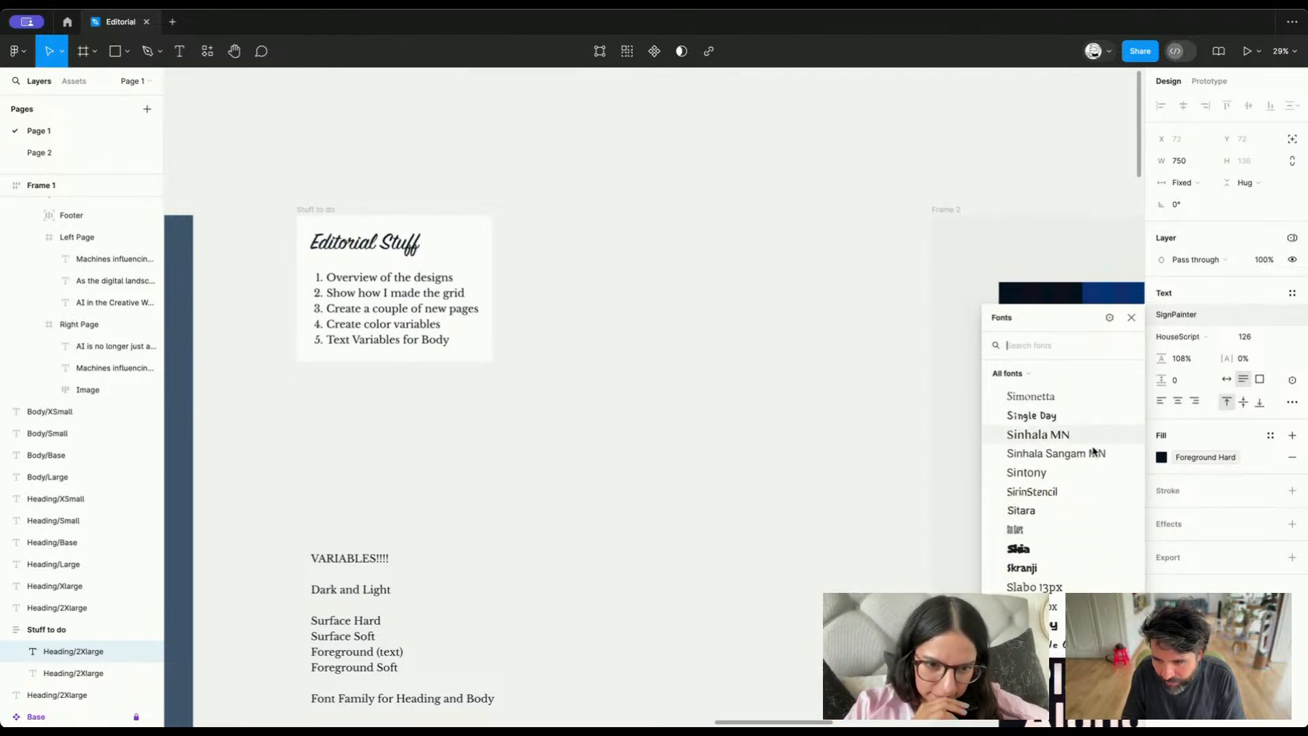
scroll(1095, 451, "down", 10)
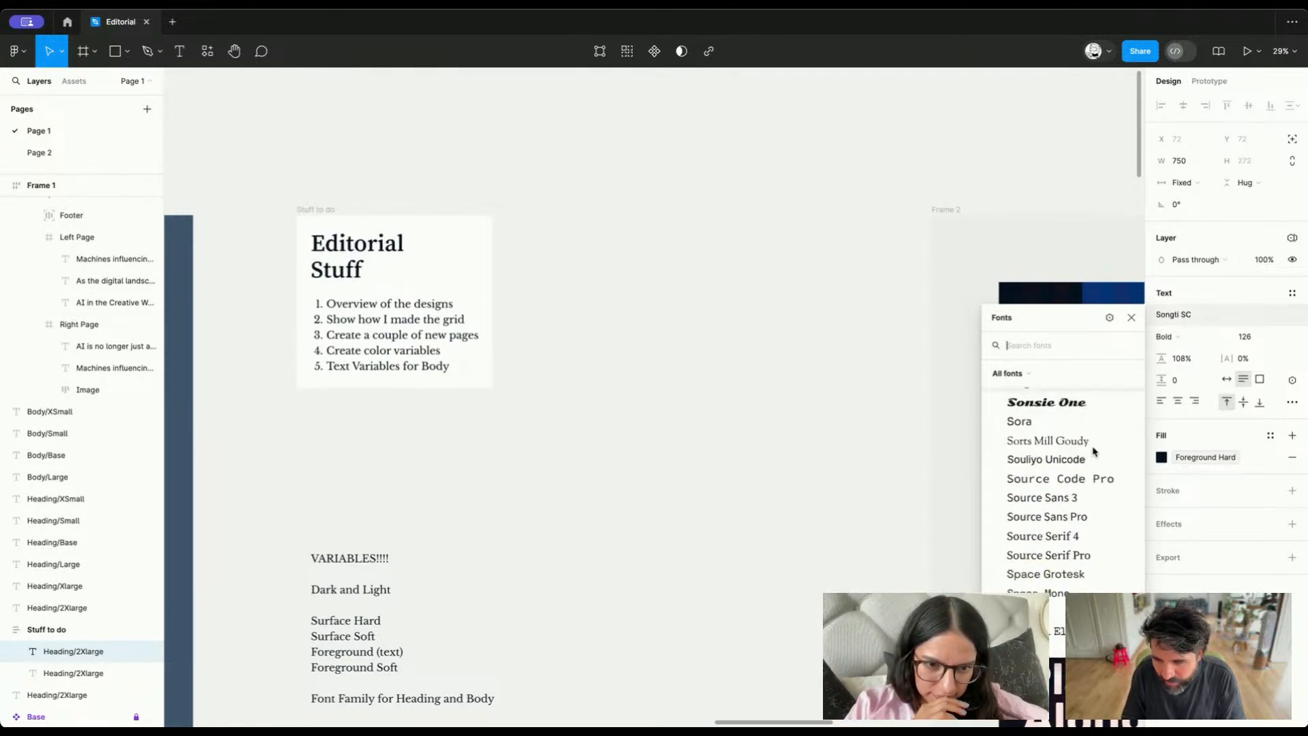
scroll(1095, 451, "down", 10)
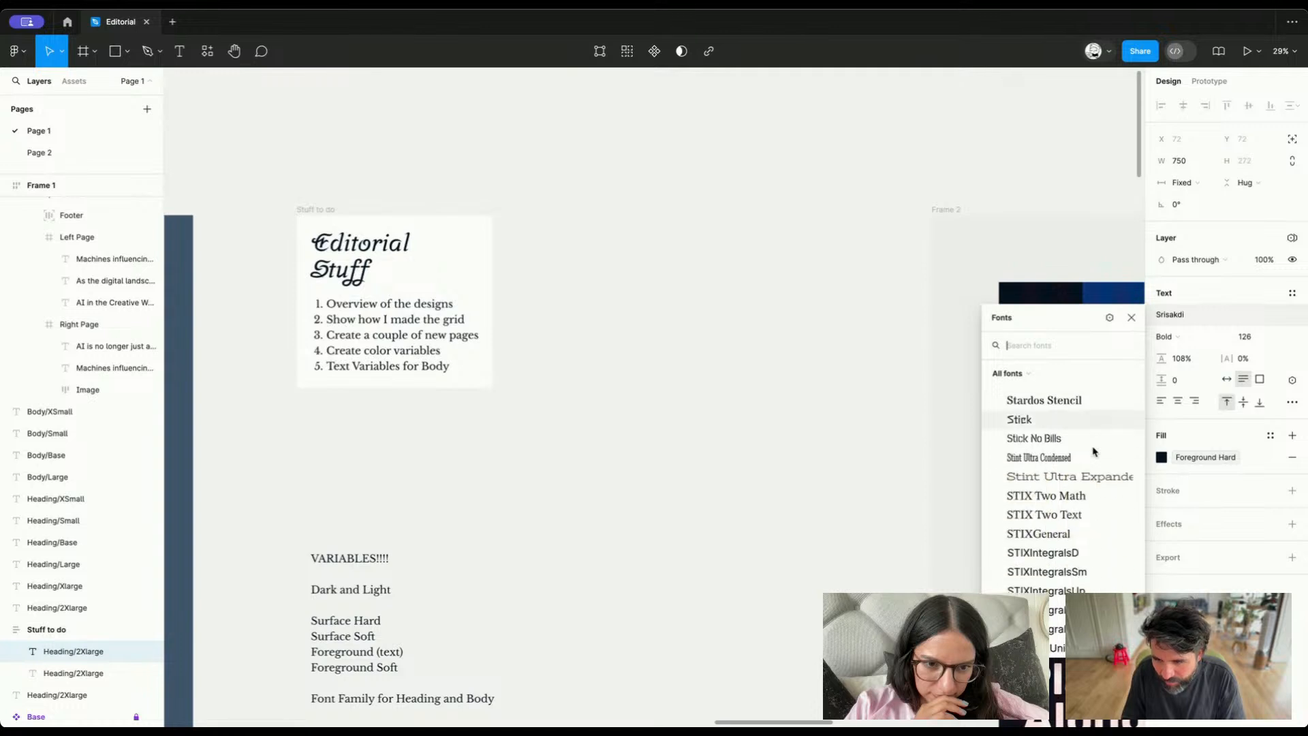
scroll(1094, 451, "down", 10)
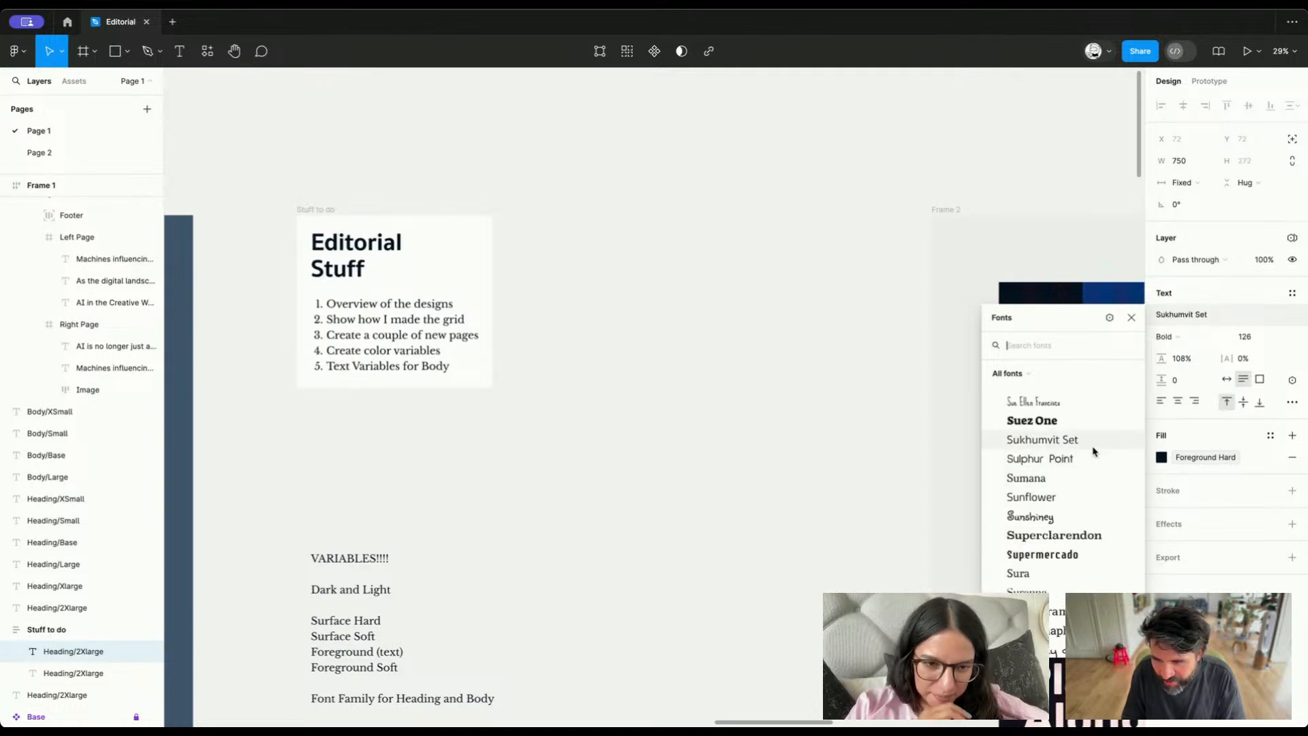
scroll(1093, 451, "down", 10)
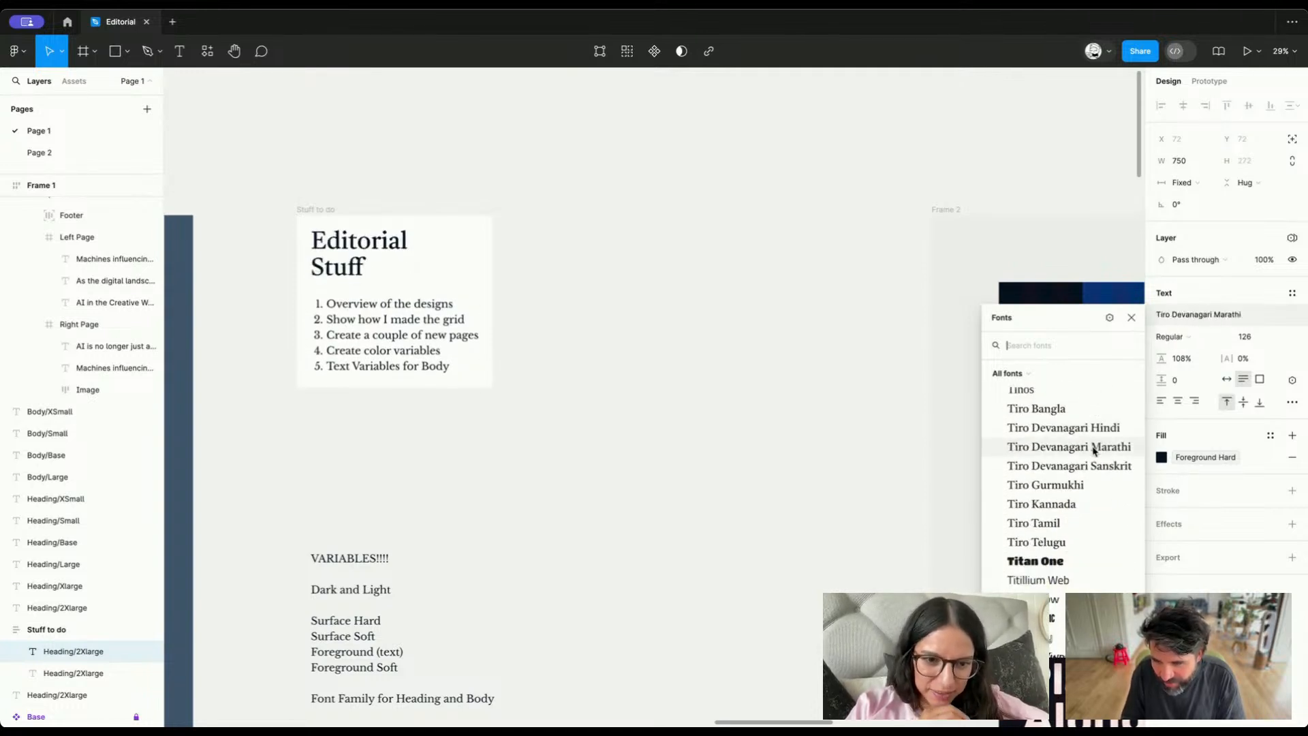
scroll(1095, 451, "down", 3)
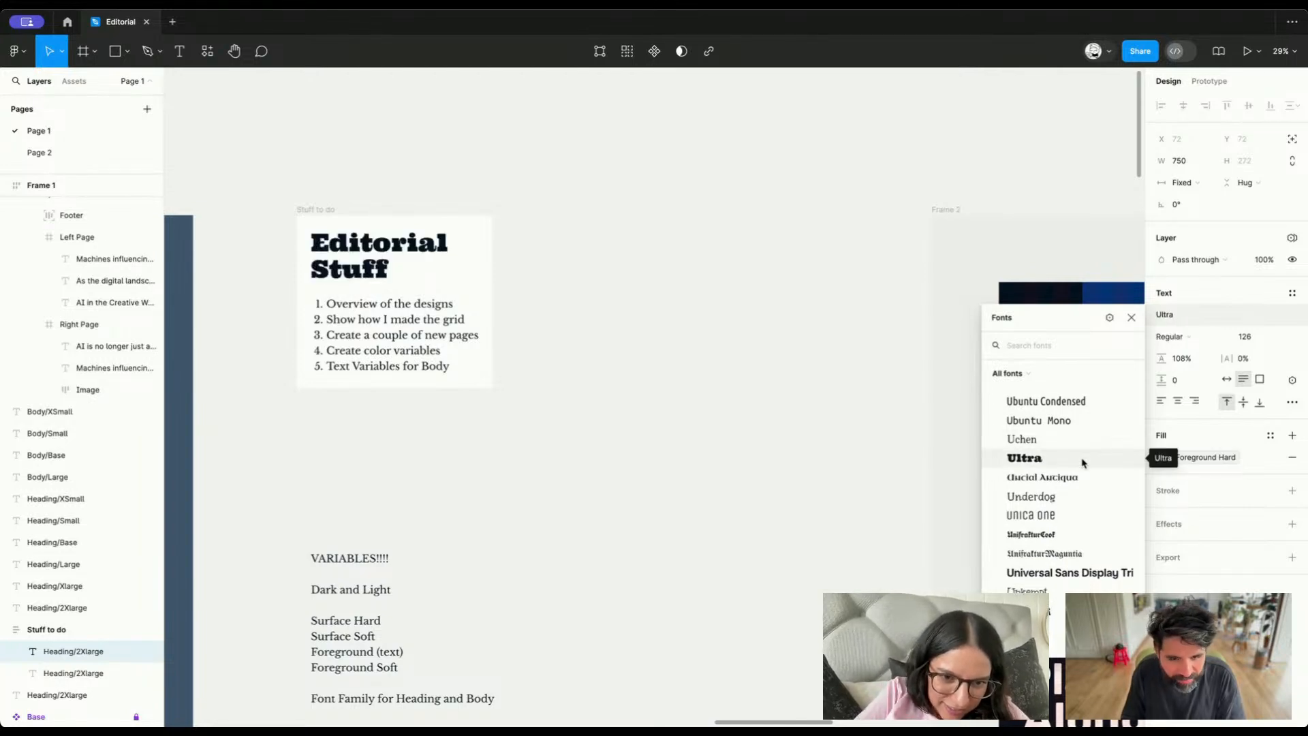
left_click(1082, 463)
Set the Fun value of the Family/Heading variable in the Type collection to Ultra
scroll(590, 392, "right", 9)
scroll(285, 395, "down", 2)
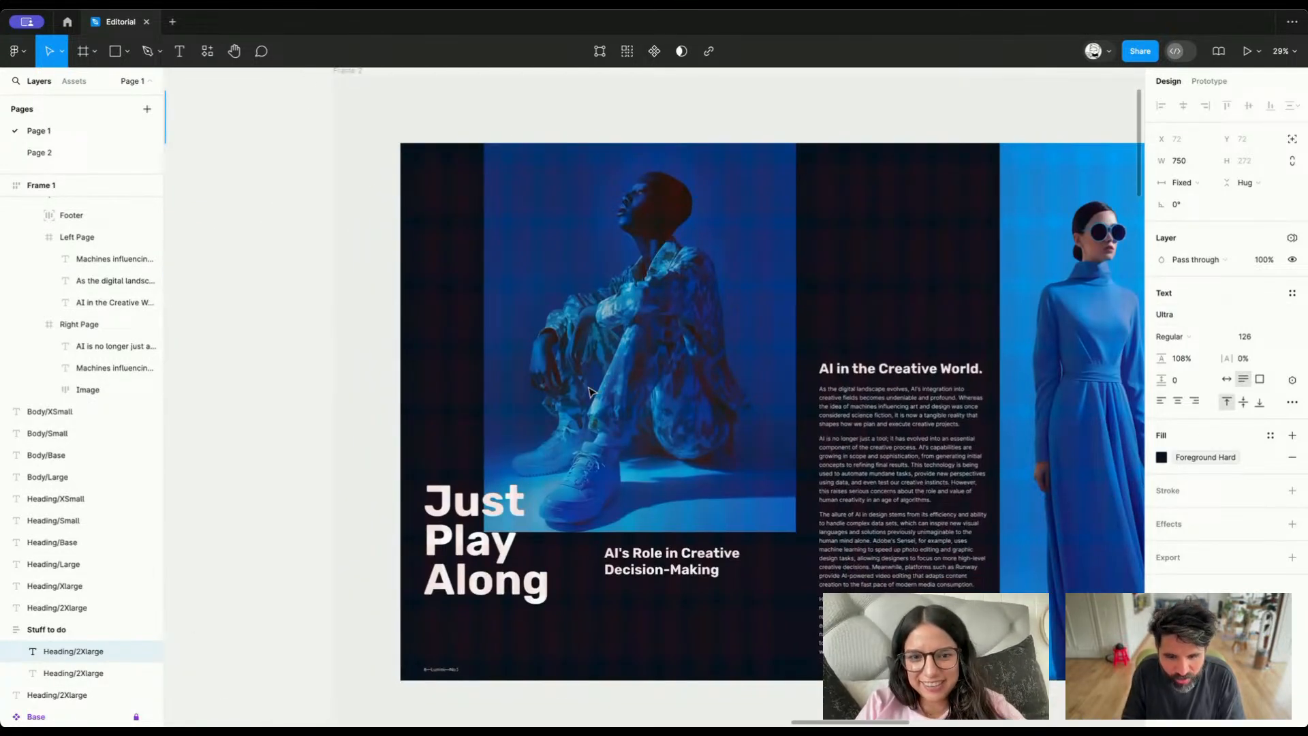
left_click(285, 395)
left_click(1292, 168)
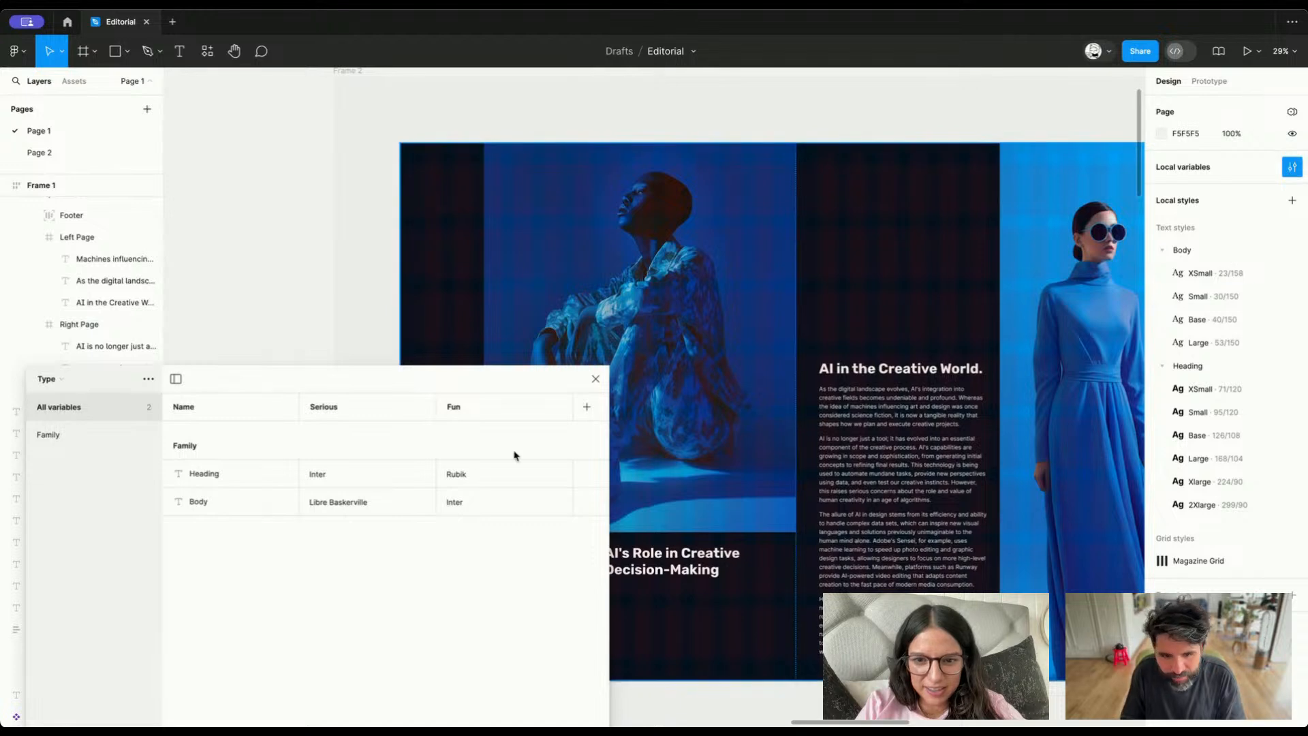
double_click(462, 476)
type("Ultr")
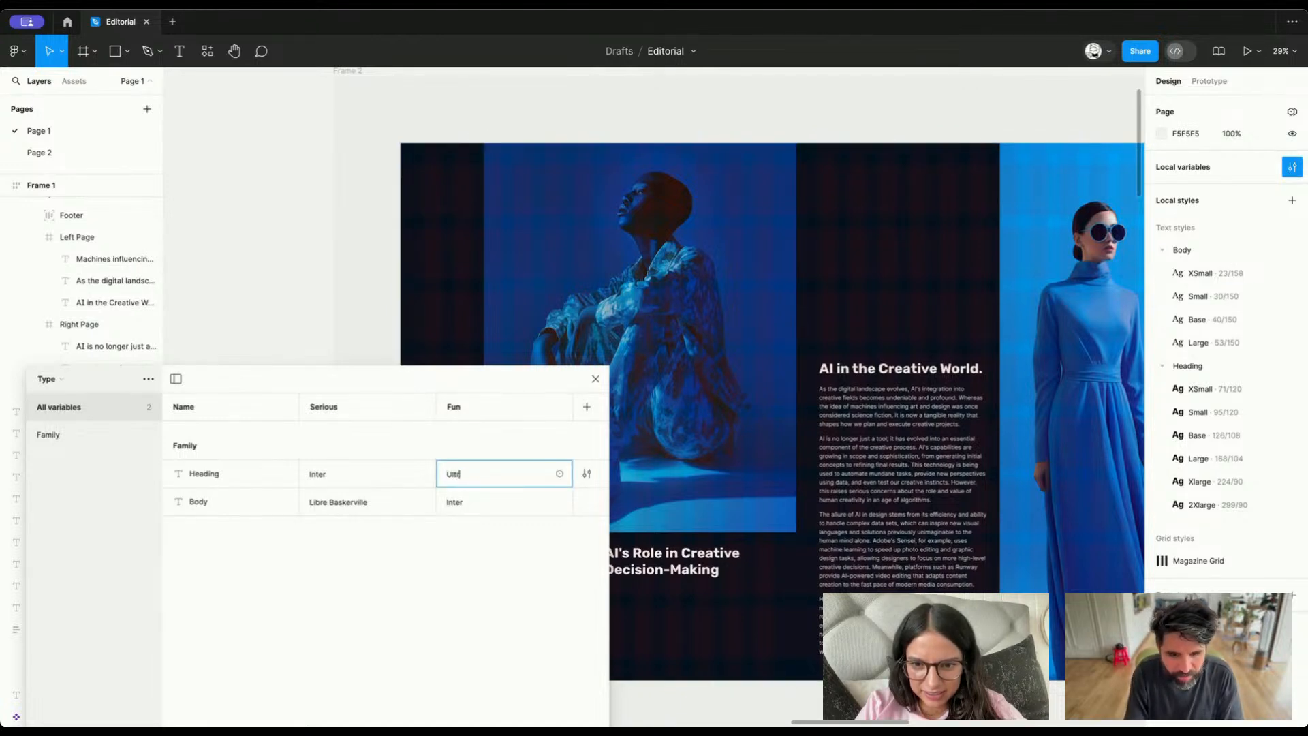
type("a")
scroll(878, 325, "left", 5)
scroll(878, 326, "down", 2)
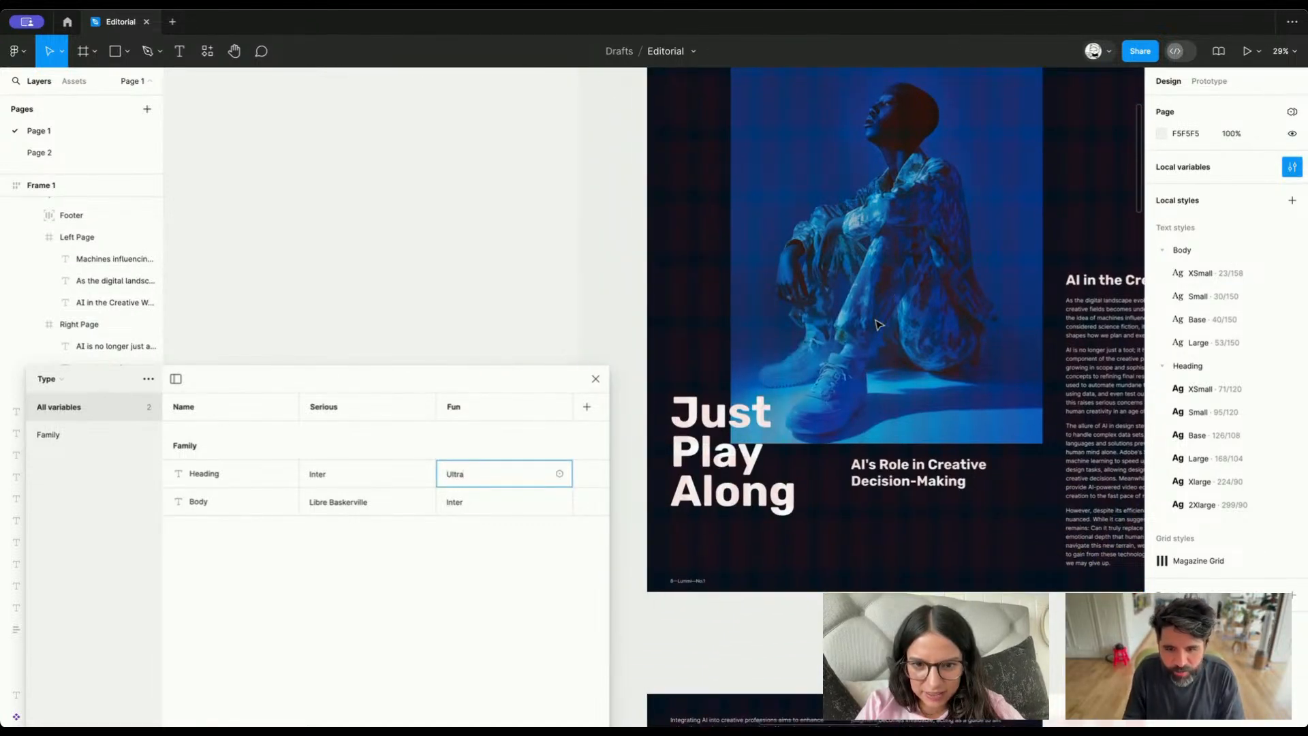
key("Return")
Examine how the Fun heading font fits the Frame 2 spreads, including the Synthetic Fashion for Synthetic People heading and the lower rows
scroll(862, 412, "down", 10)
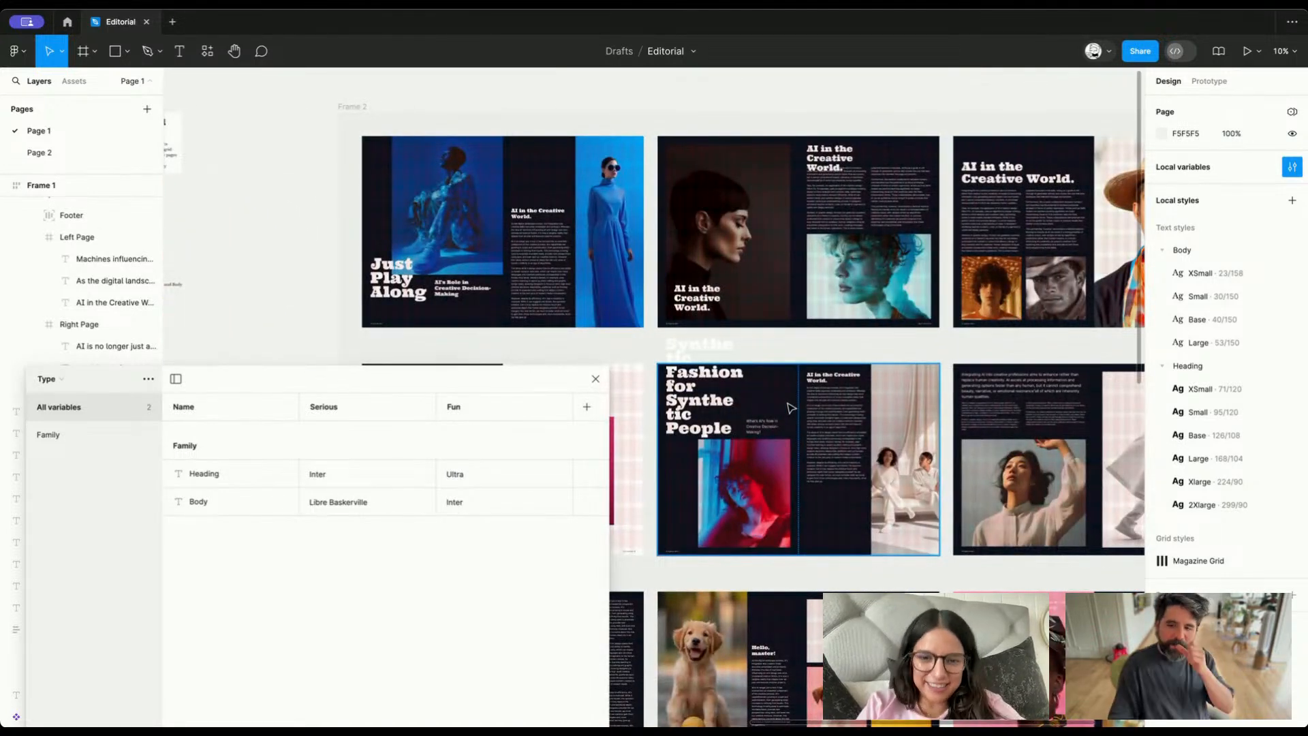
scroll(791, 407, "up", 8)
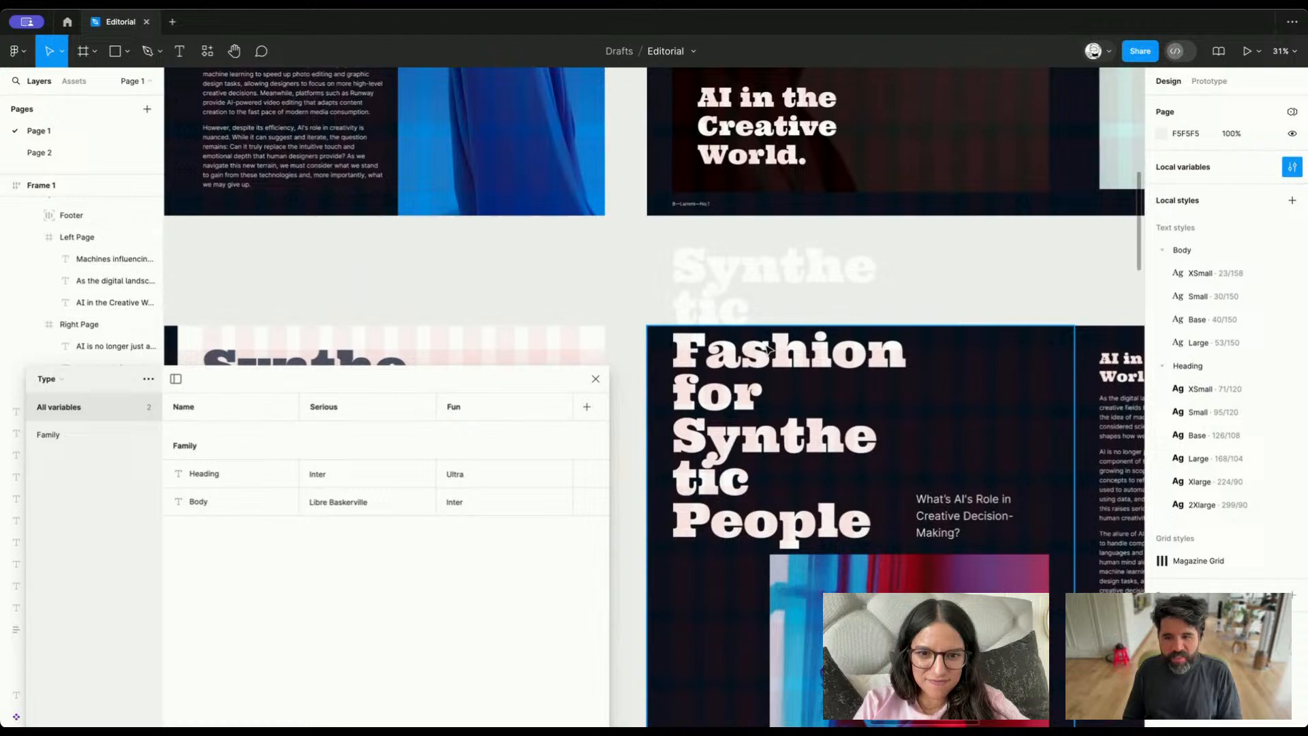
left_click(766, 347)
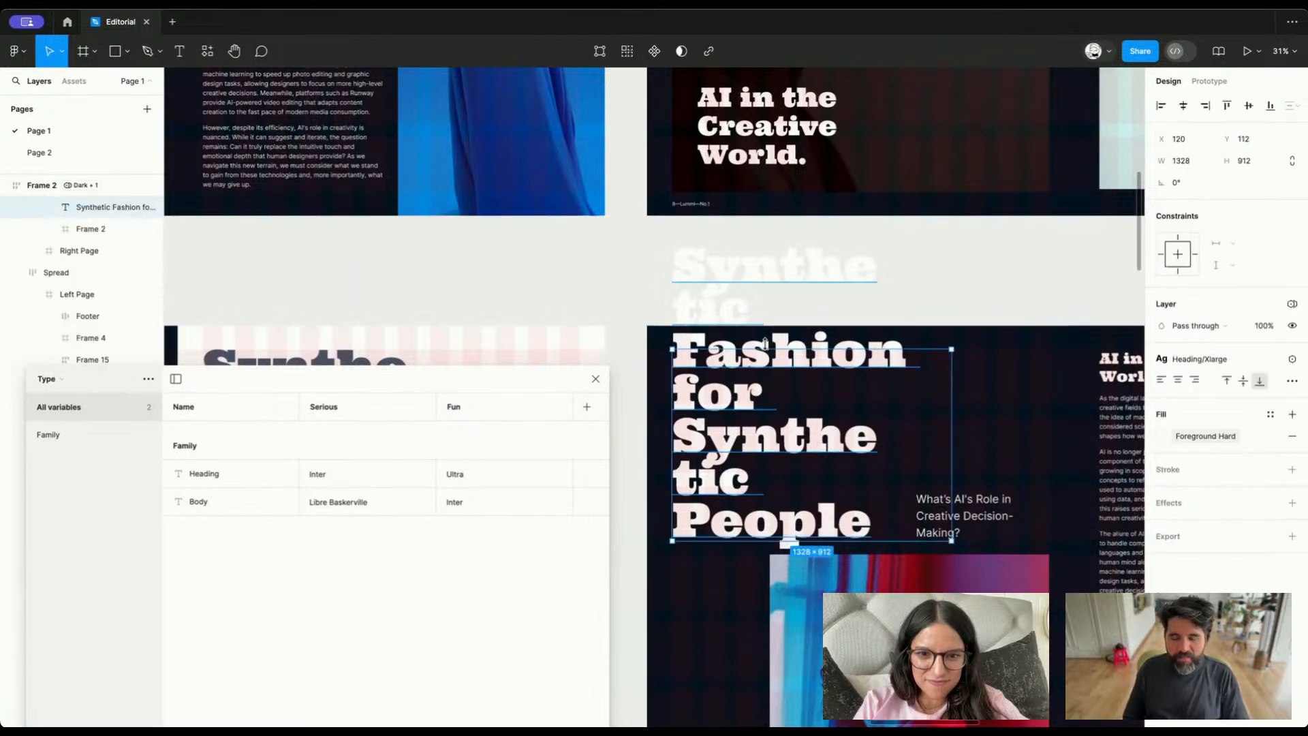
scroll(791, 402, "down", 10)
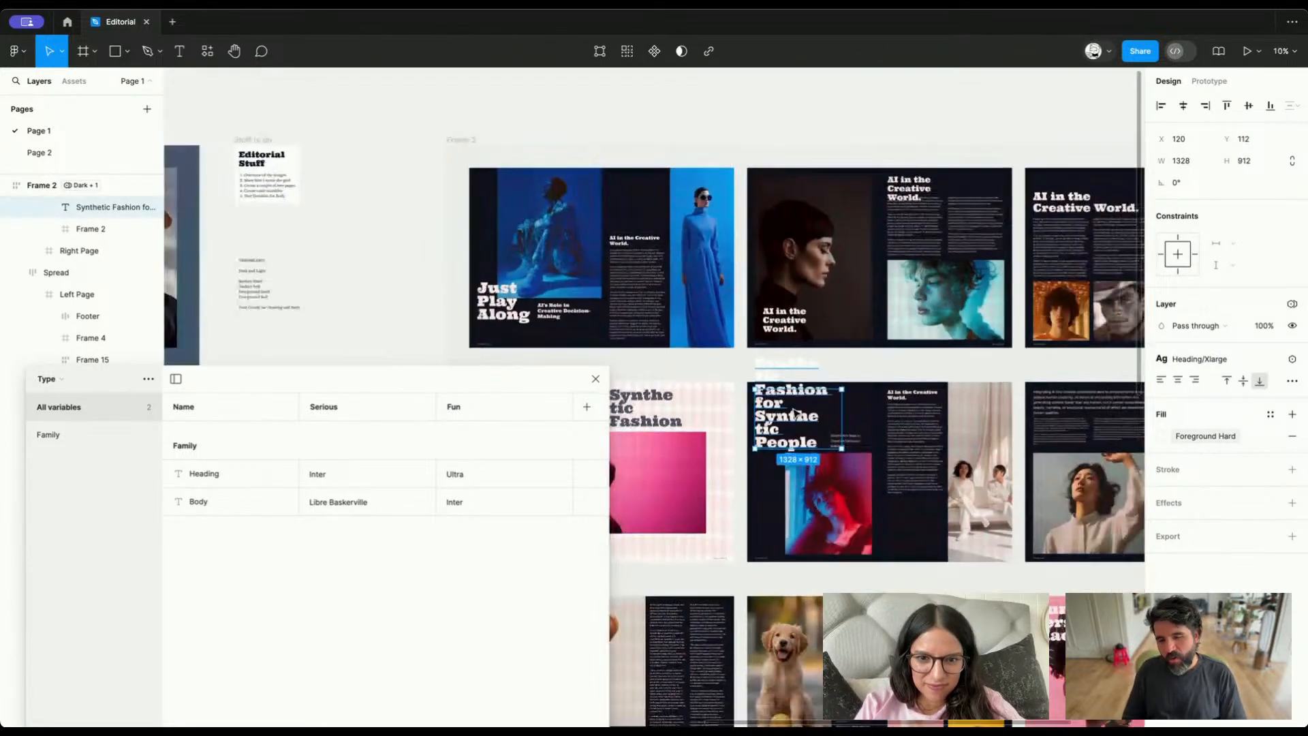
scroll(796, 413, "down", 4)
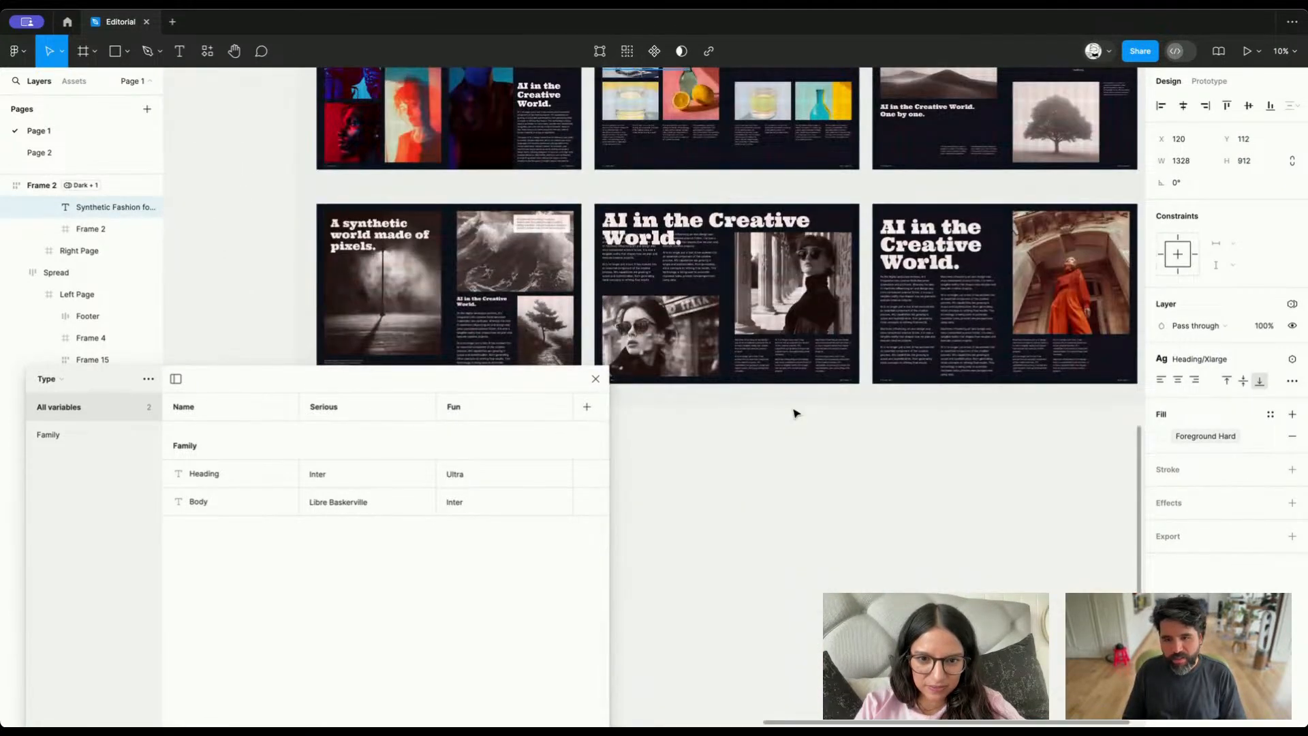
scroll(796, 414, "up", 5)
scroll(796, 414, "left", 5)
left_click(796, 414)
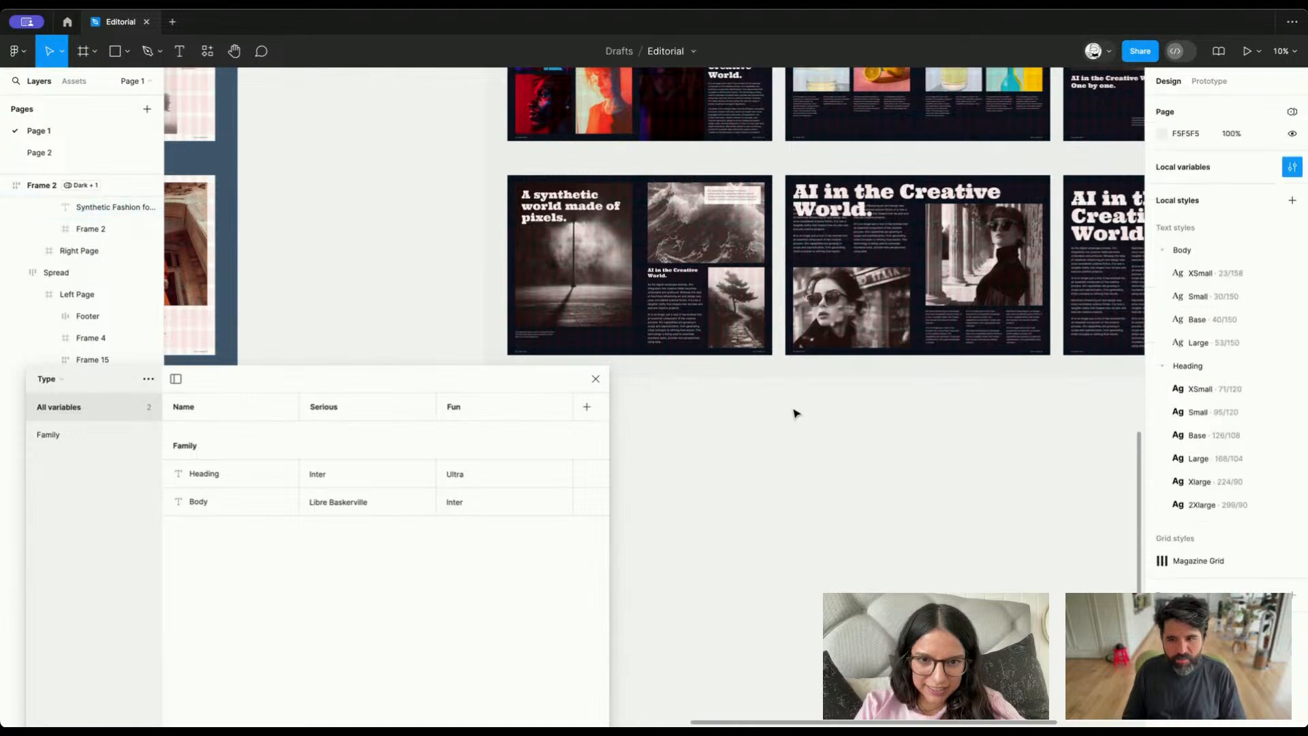
scroll(796, 414, "up", 4)
scroll(796, 414, "left", 2)
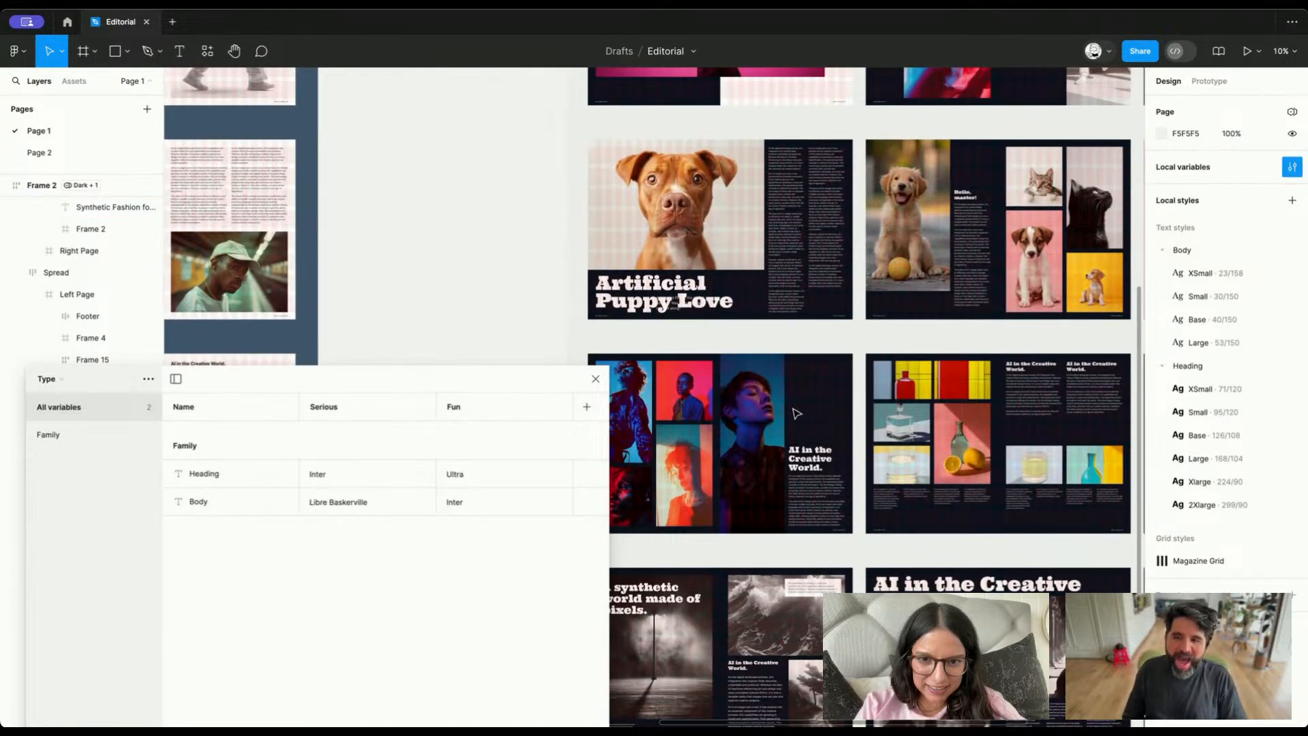
scroll(796, 414, "up", 2)
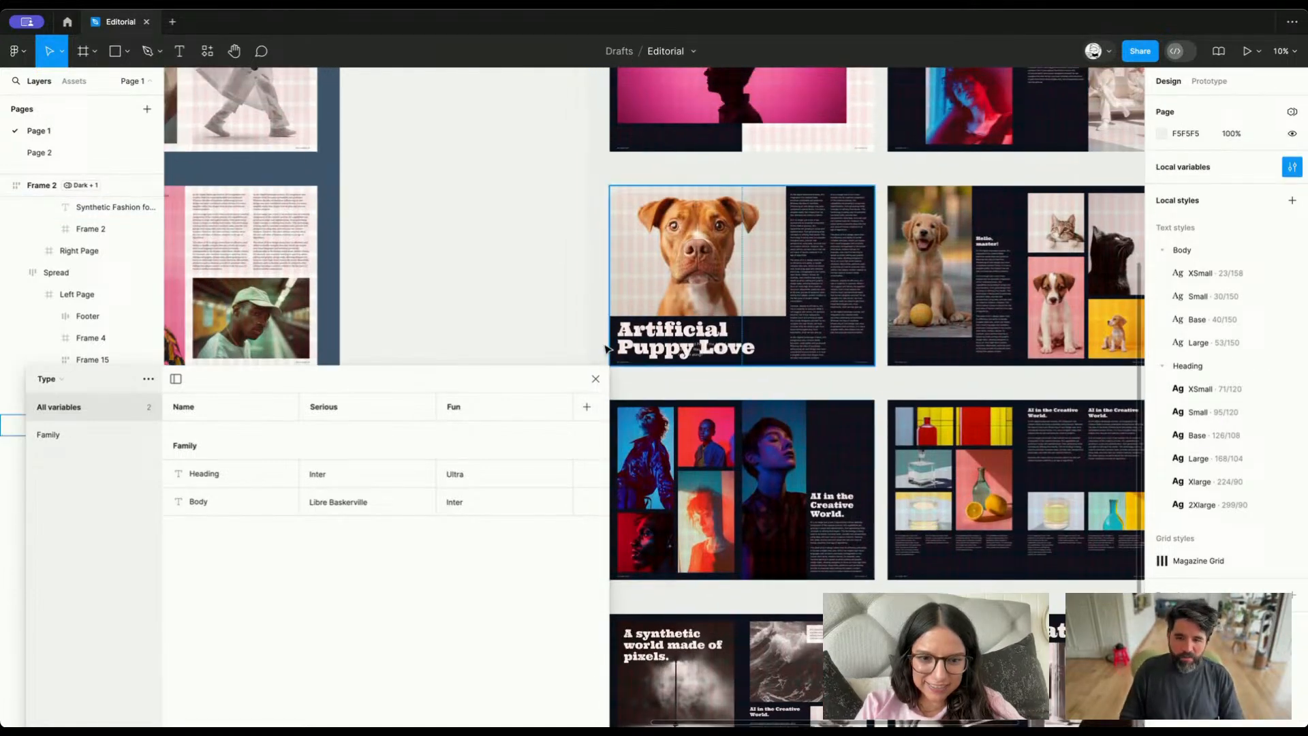
Close the variables window and place a copy of the top-row middle "AI in the Creative World." spread in the empty area beside Frame 2
left_click(595, 379)
scroll(782, 309, "up", 10)
scroll(781, 309, "right", 4)
scroll(782, 309, "down", 3, "ctrl")
scroll(782, 309, "right", 3)
scroll(782, 309, "up", 1)
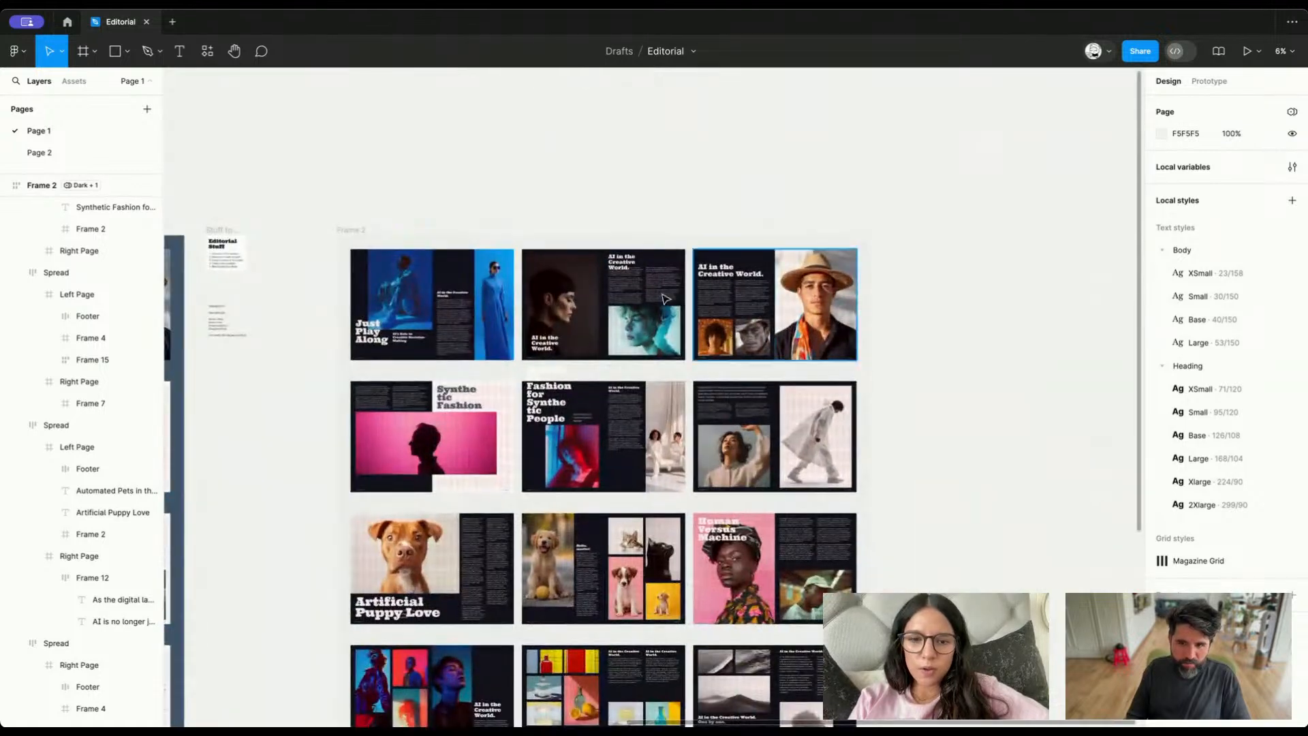
left_click(604, 307)
left_click(556, 174)
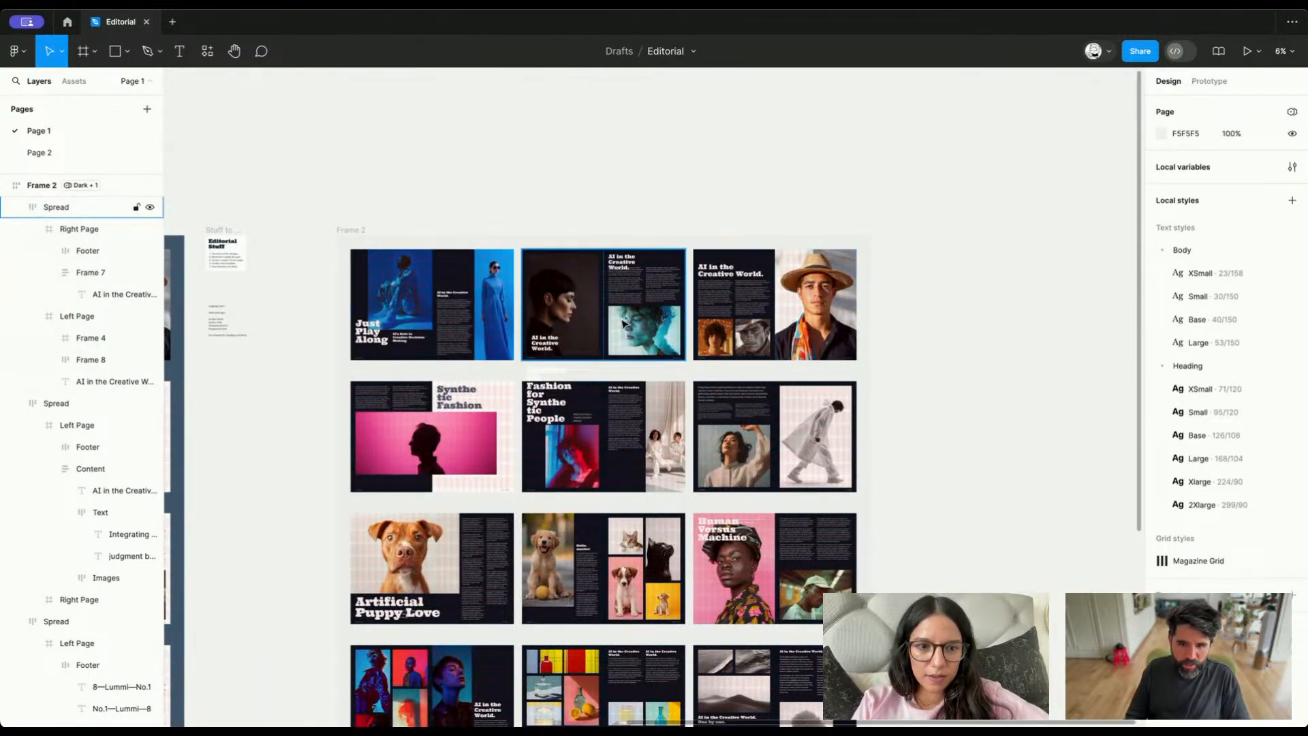
left_click(559, 310)
left_click_drag(597, 308, 1026, 323)
Duplicate the copied spread directly below itself, leaving a small gap between the two
scroll(1025, 325, "right", 5)
scroll(1025, 325, "up", 1)
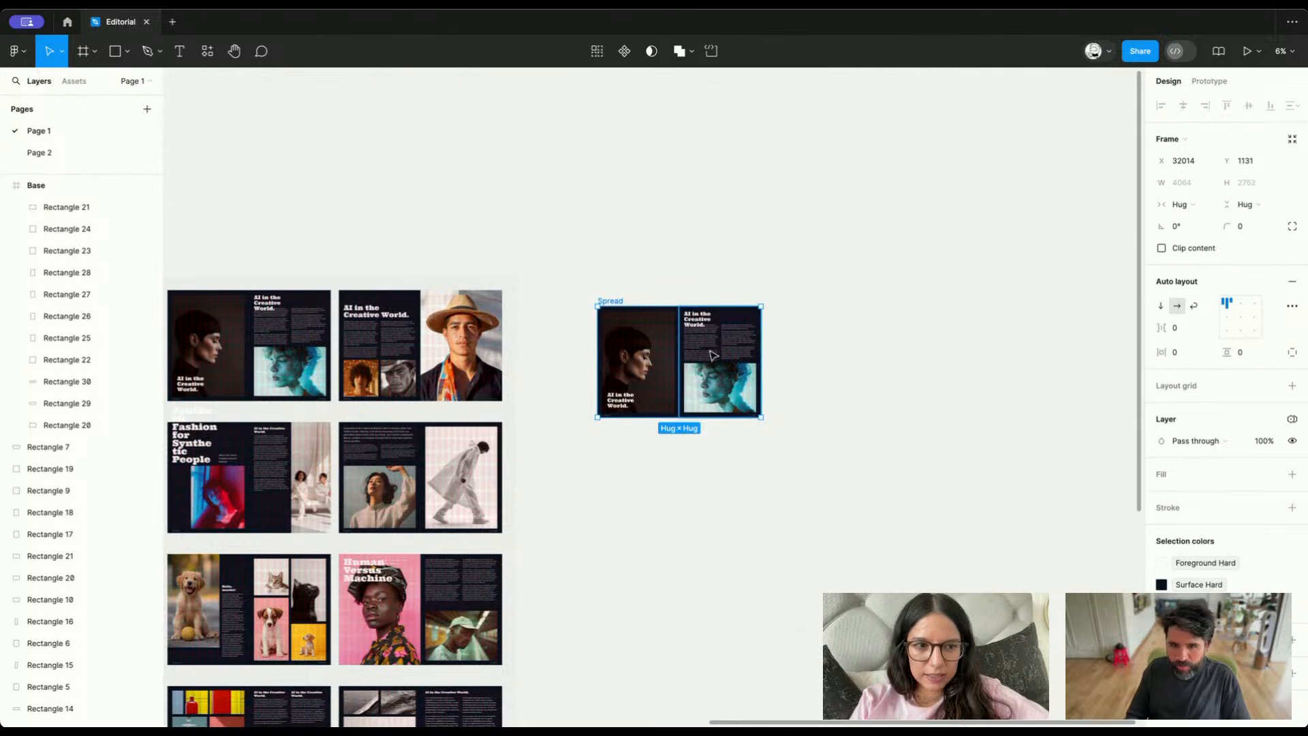
left_click_drag(712, 360, 714, 487, "alt")
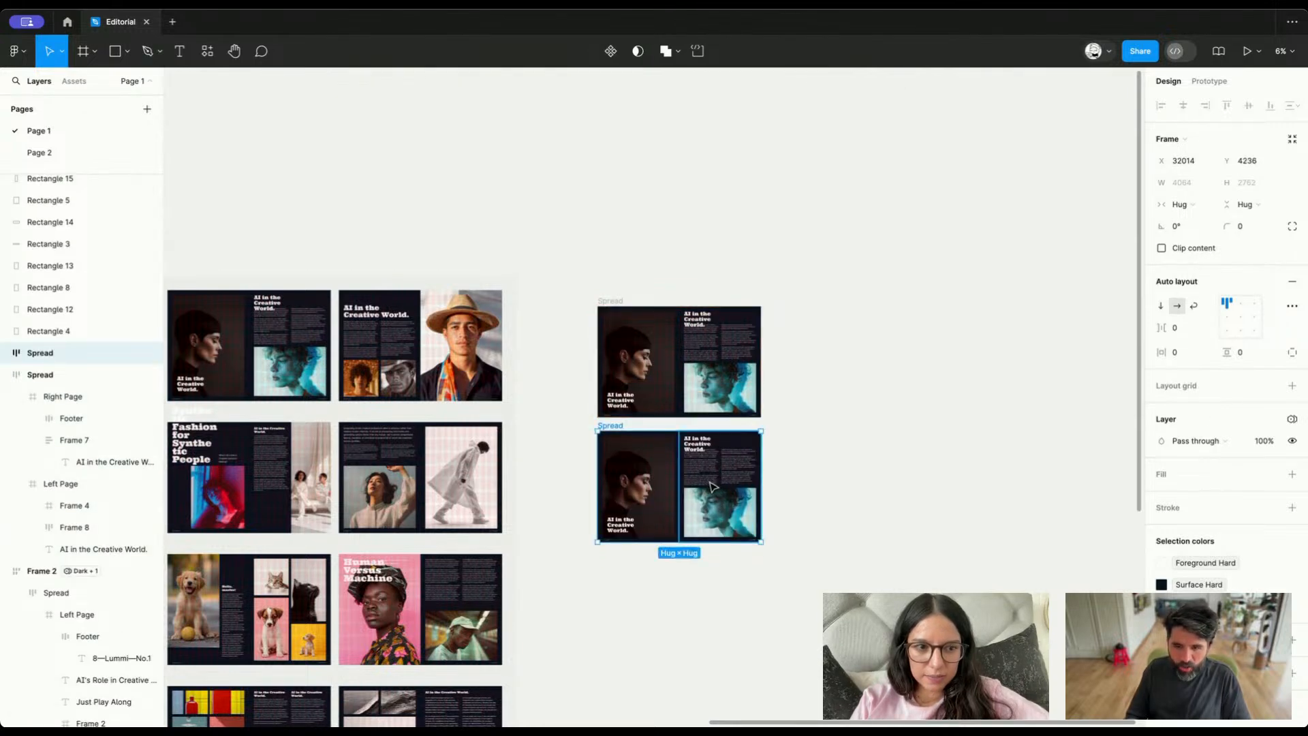
left_click(622, 327)
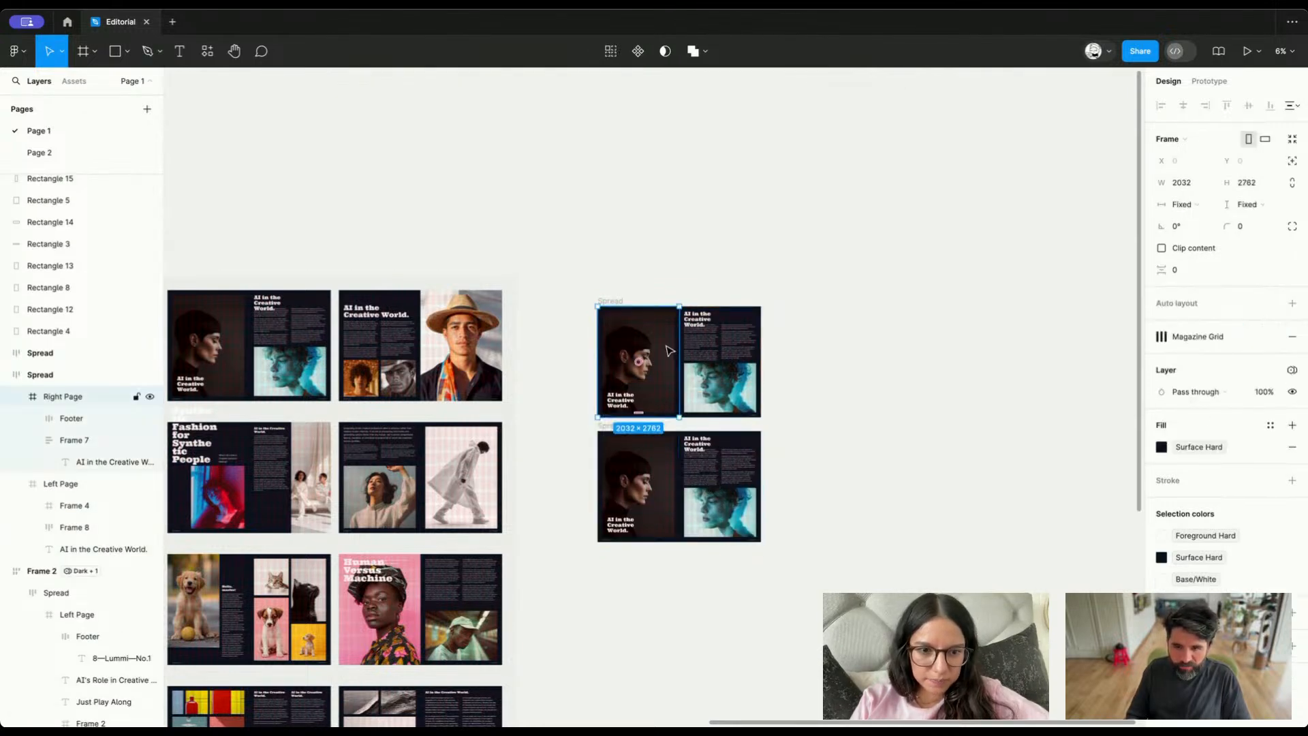
Set the Collection 1 variable mode of the lower copied spread to Light
left_click(621, 427)
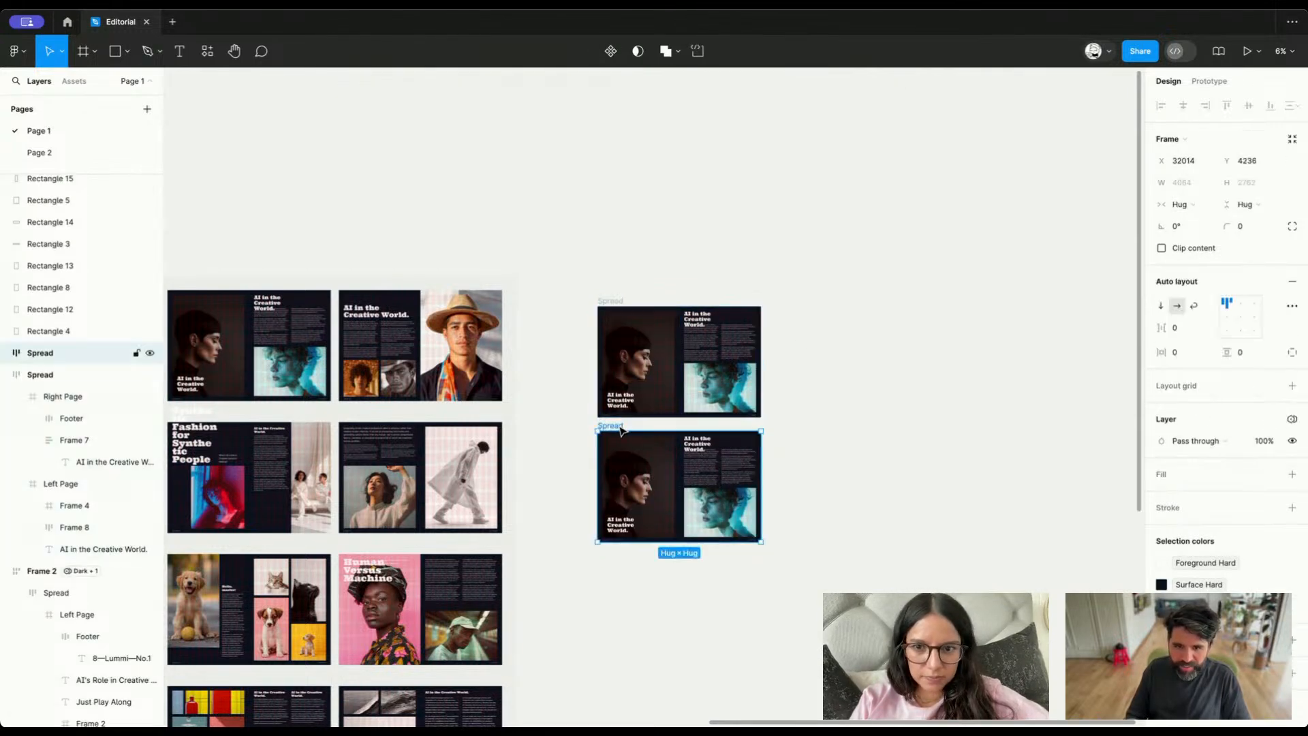
left_click(1293, 420)
mouse_move(1239, 484)
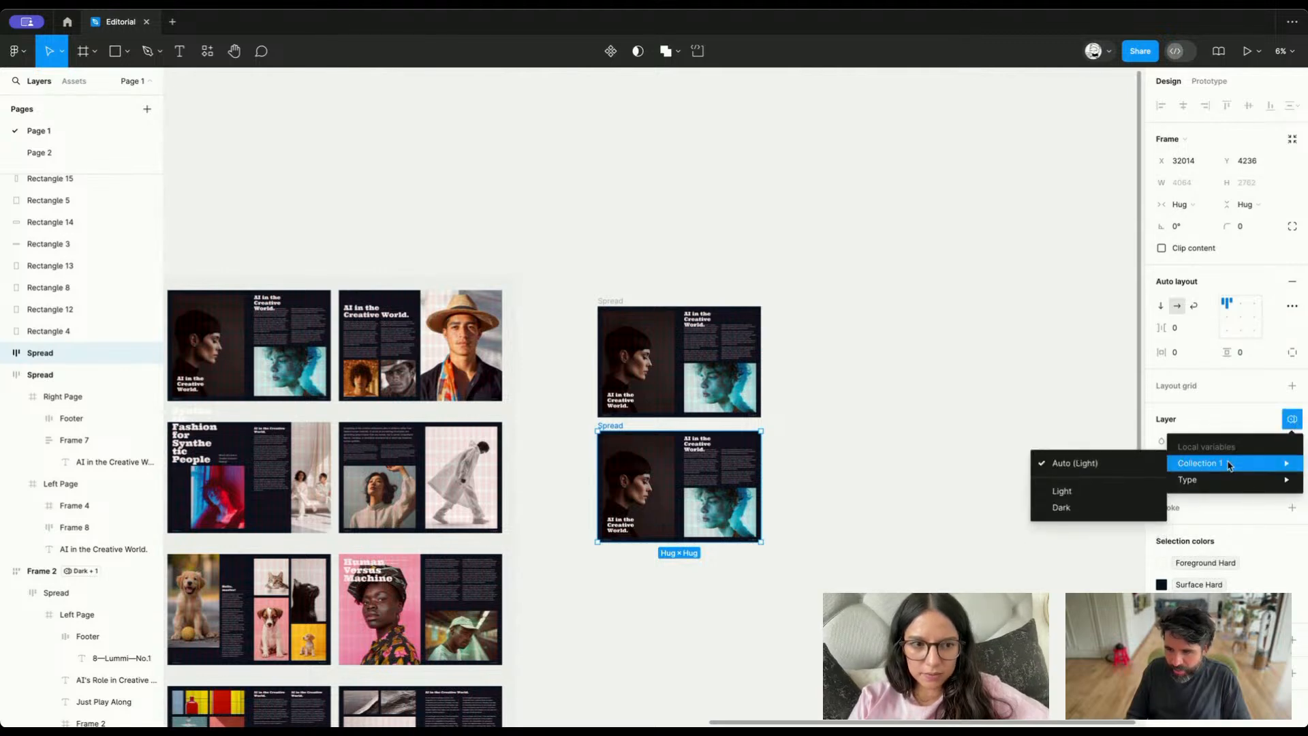
left_click(1098, 486)
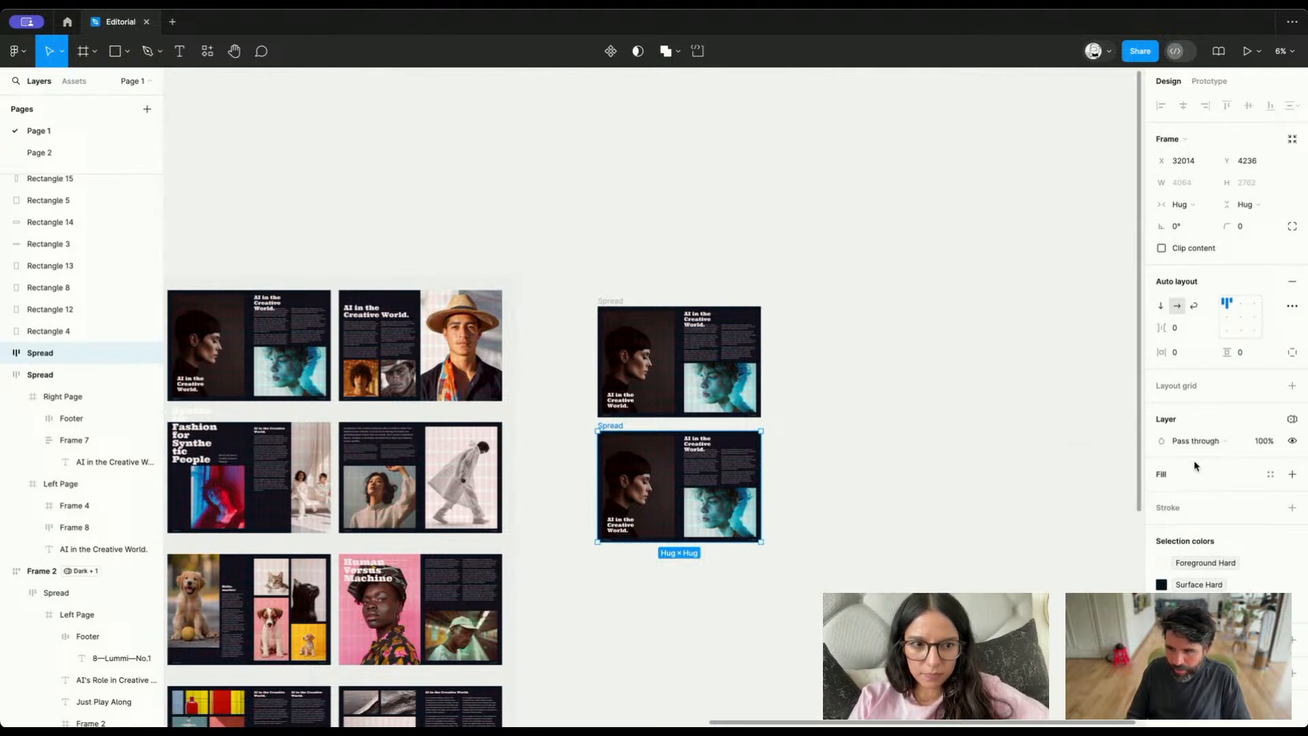
left_click(1291, 418)
mouse_move(1189, 460)
left_click(1066, 488)
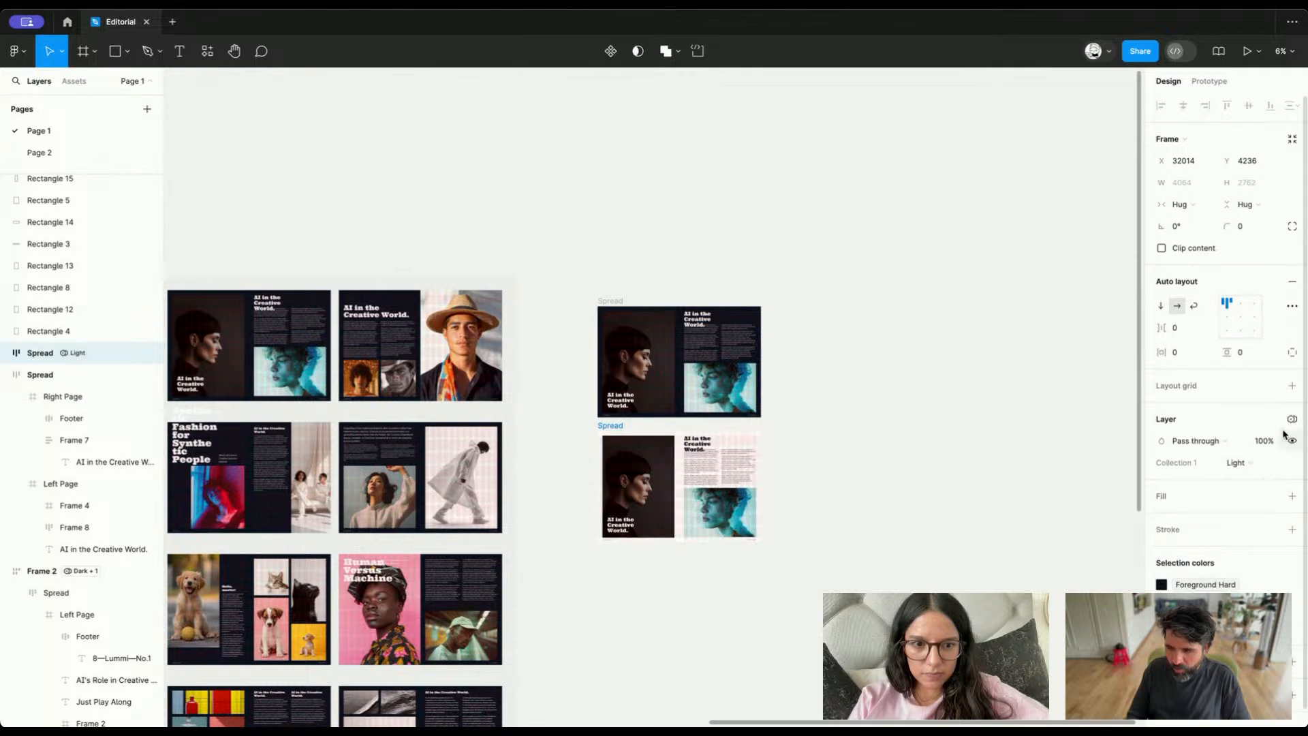
Set the Type variable mode of the lower copied spread to Serious and compare it with the spread above
left_click(1291, 418)
mouse_move(1220, 479)
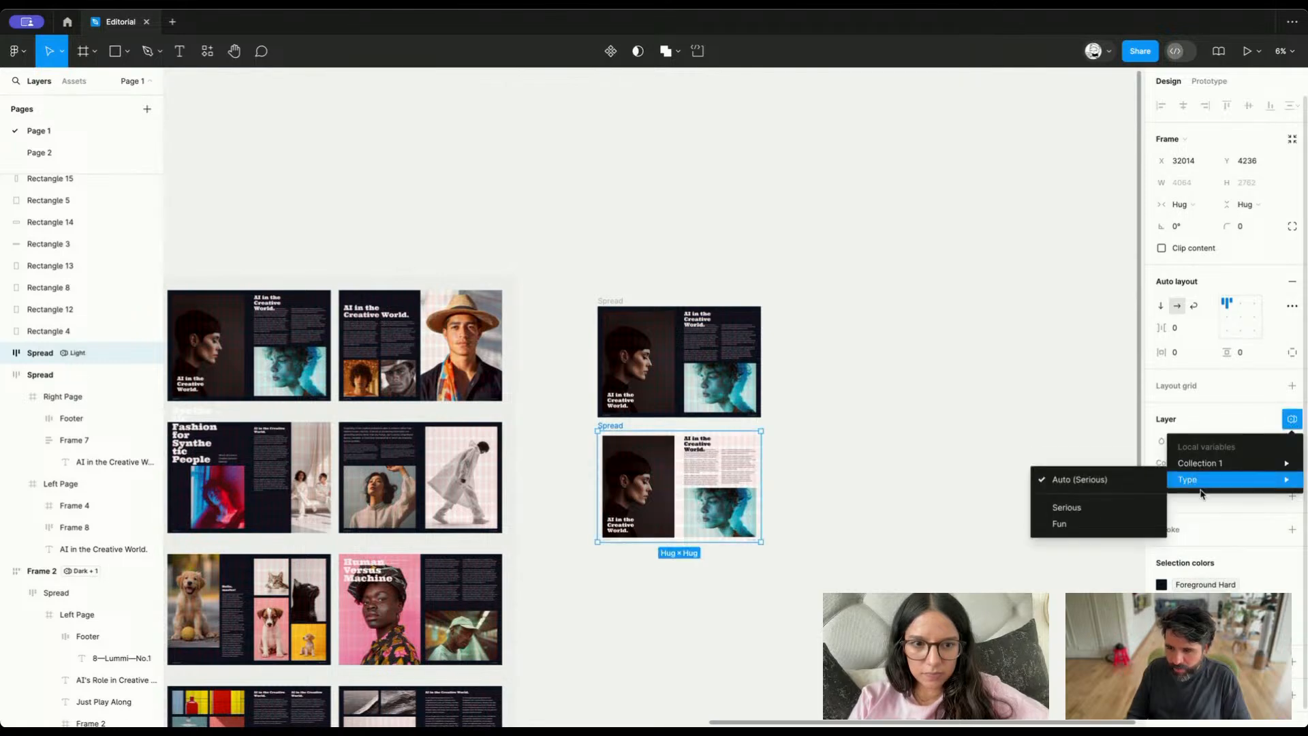
left_click(1112, 507)
scroll(652, 482, "up", 5)
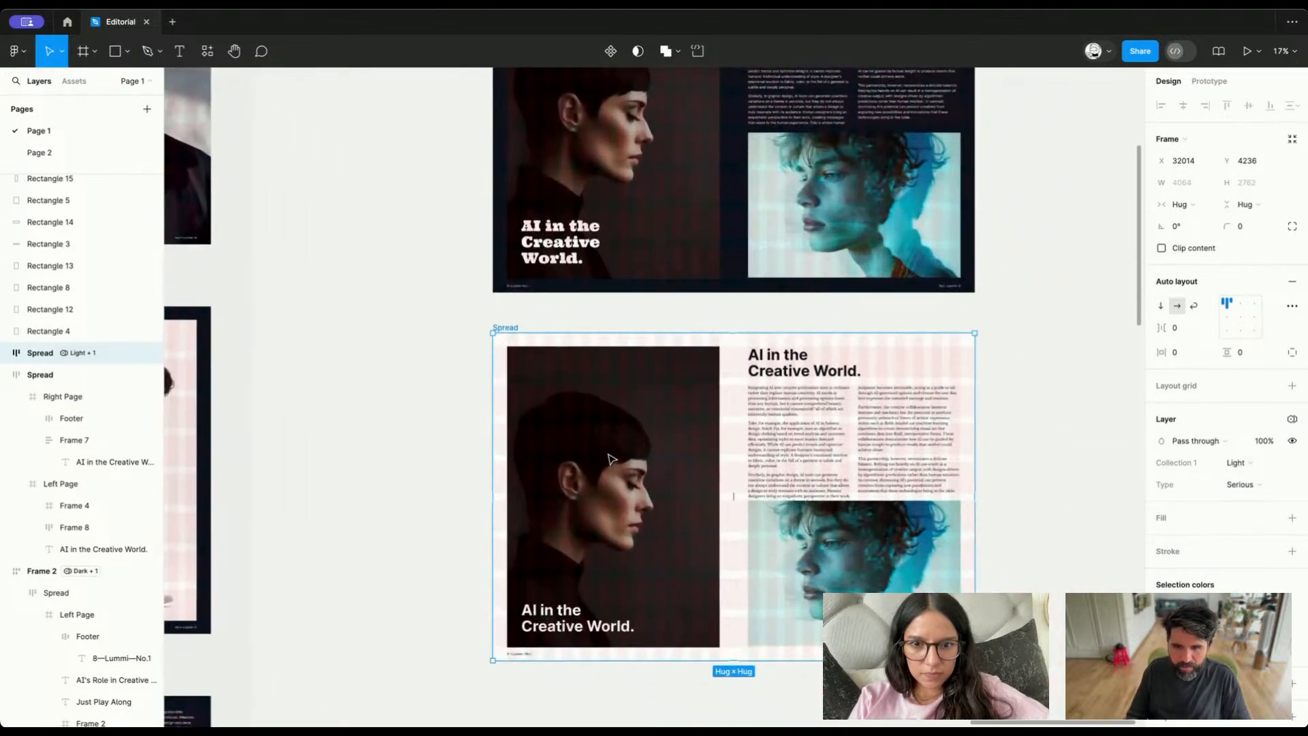
scroll(609, 459, "down", 3)
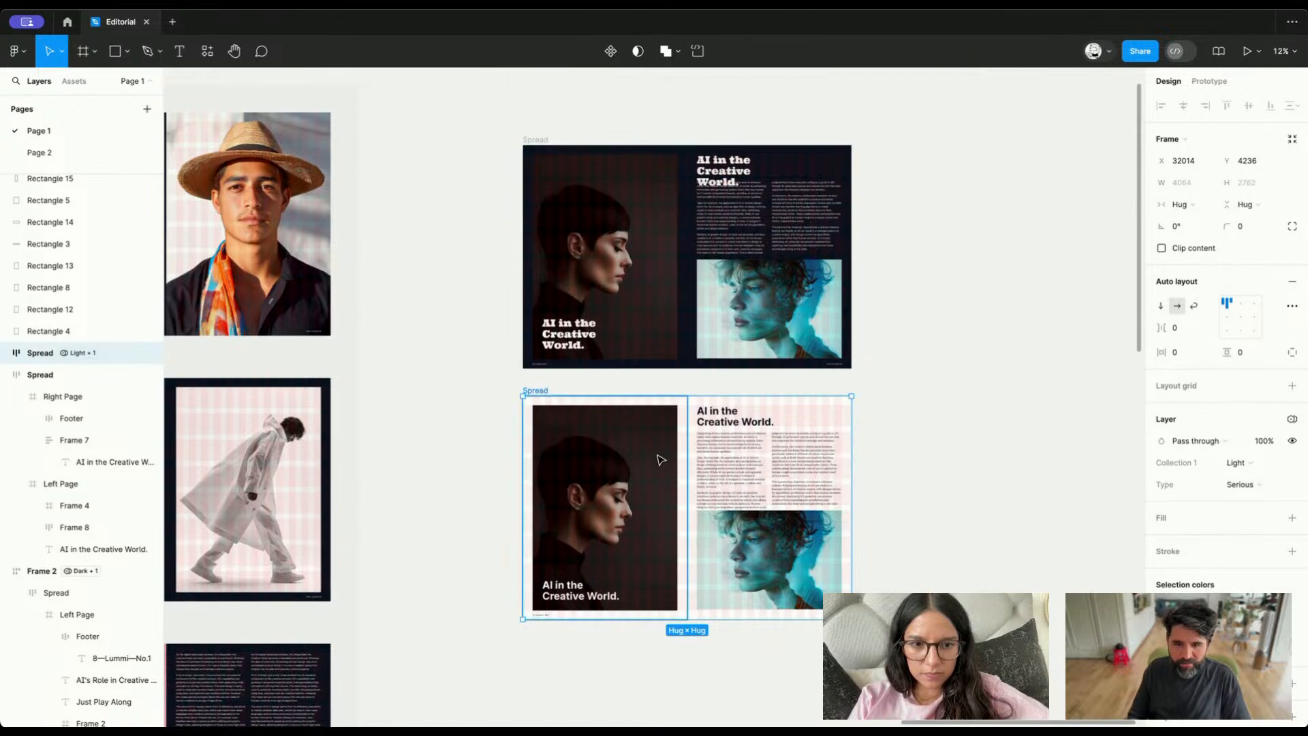
left_click(972, 387)
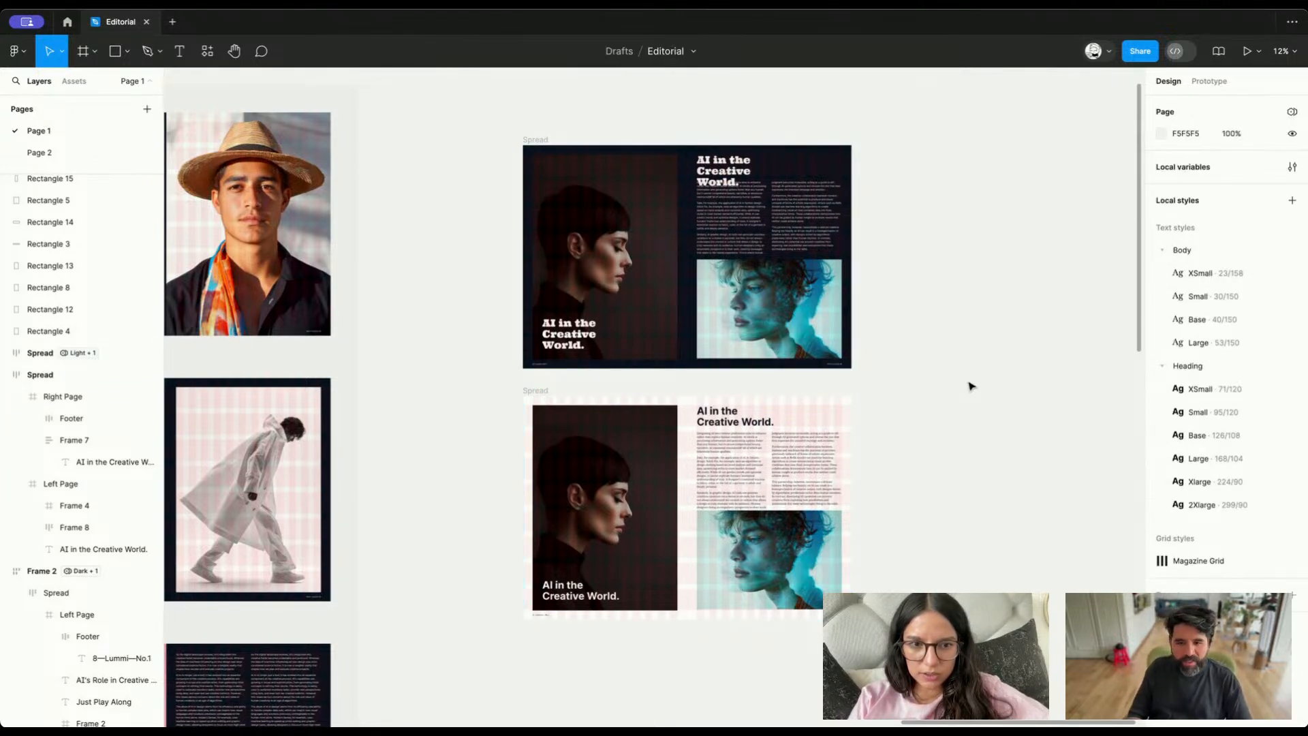
Read the numbered tasks on the Editorial Stuff to-do card and review the overview of all frames
key("shift+1")
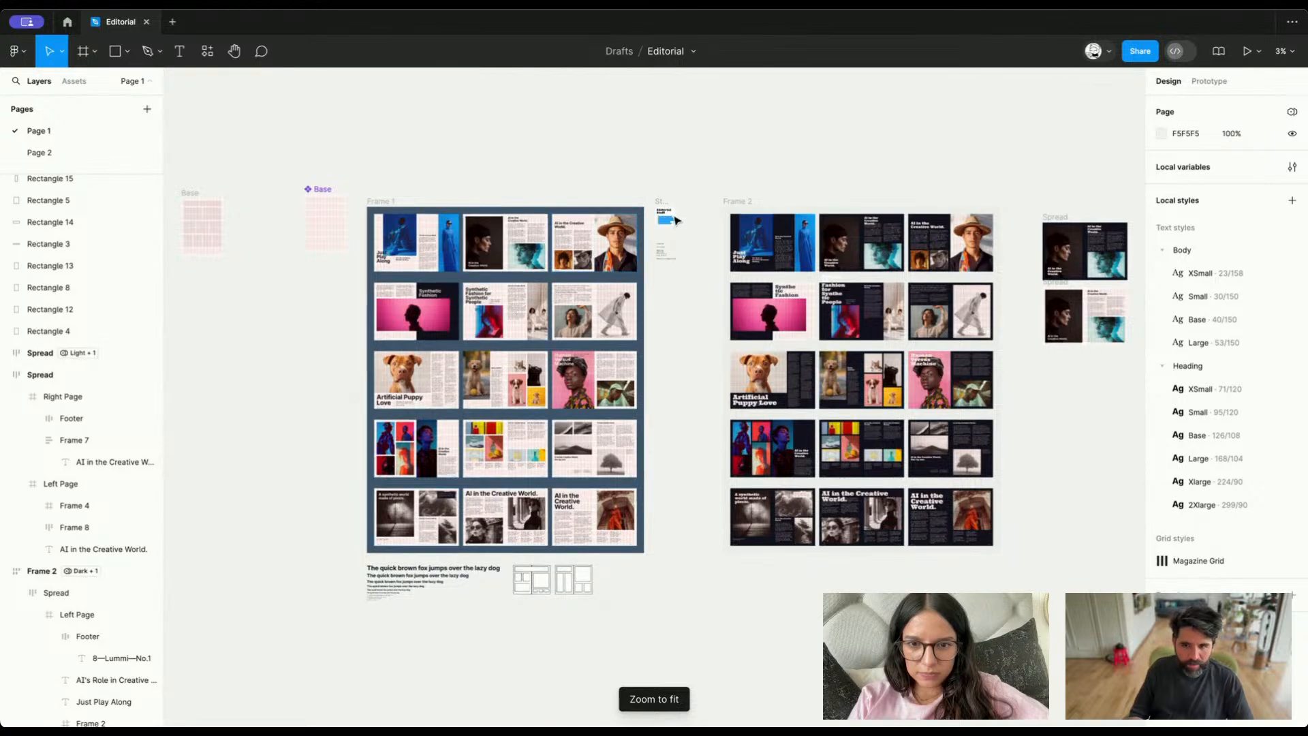
scroll(655, 250, "up", 5)
scroll(656, 250, "up", 3)
scroll(656, 250, "up", 8)
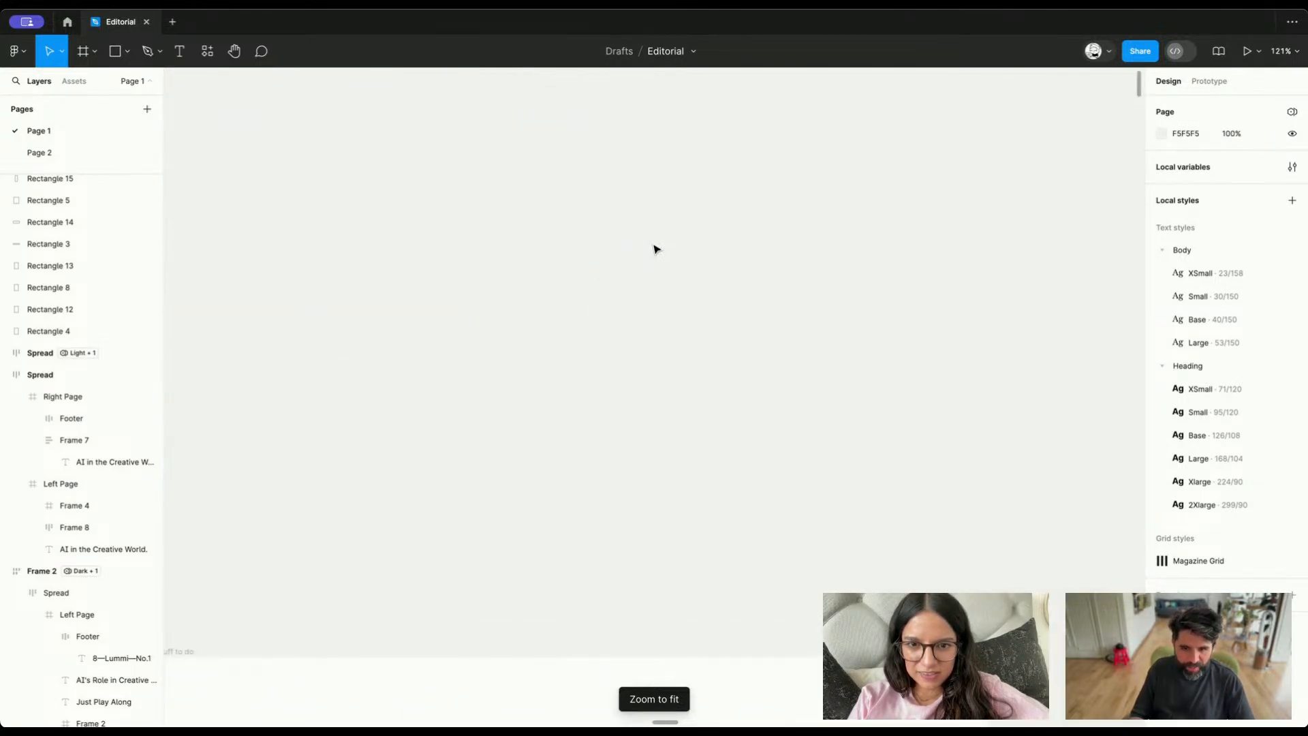
scroll(656, 250, "down", 10)
scroll(655, 250, "up", 1)
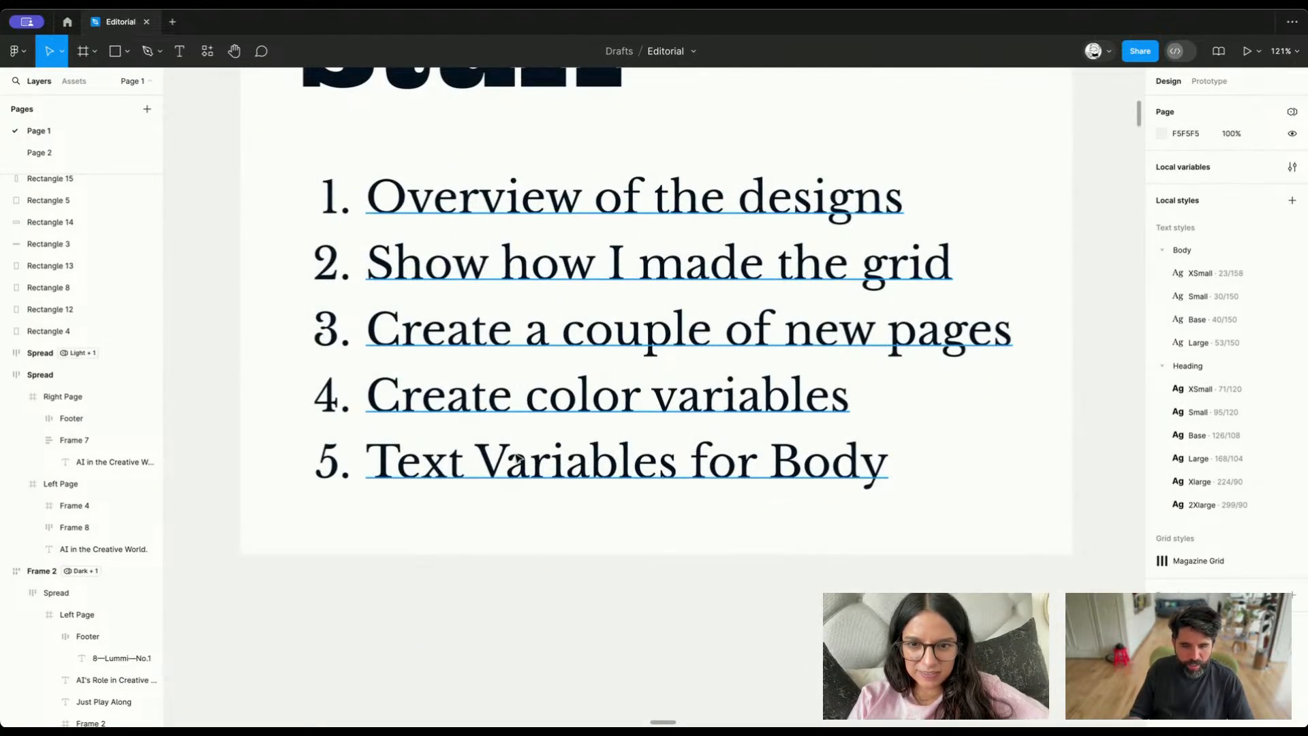
scroll(516, 458, "down", 5)
key("shift+1")
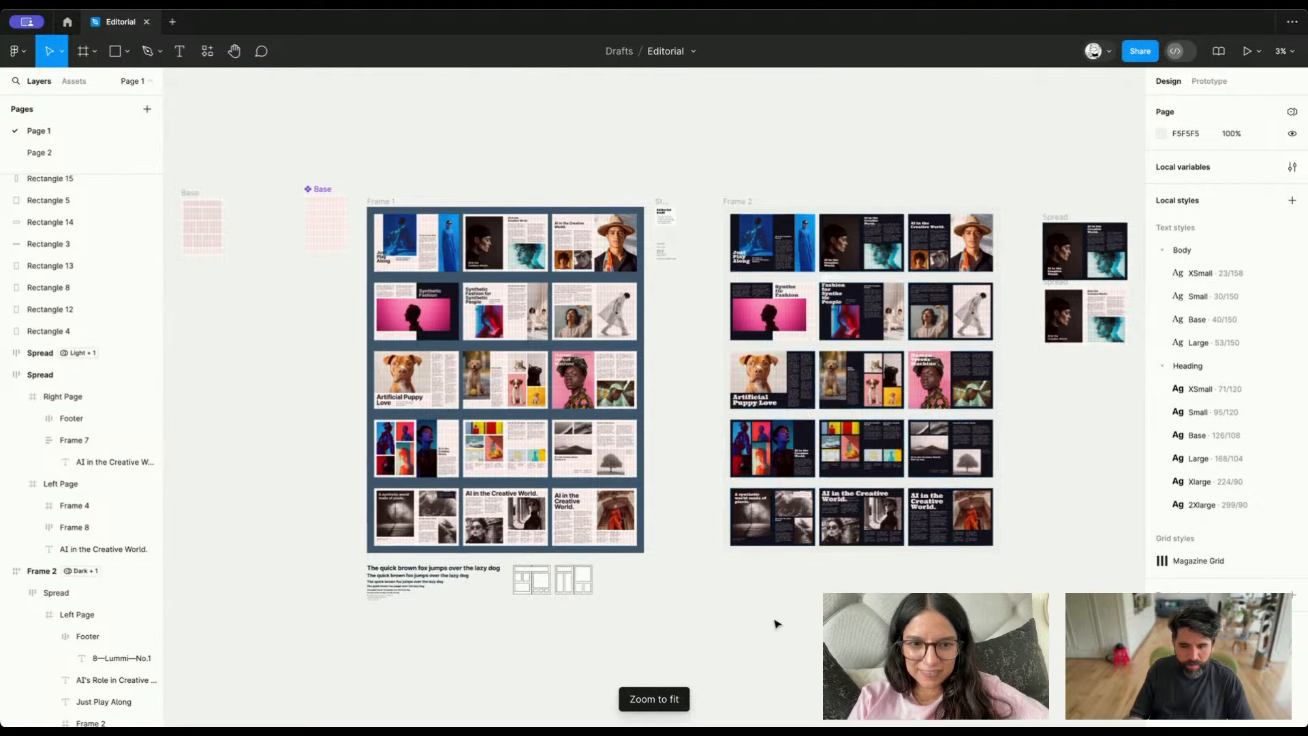
Rename the variable collection Collection 1 as Theme
scroll(1073, 227, "up", 3)
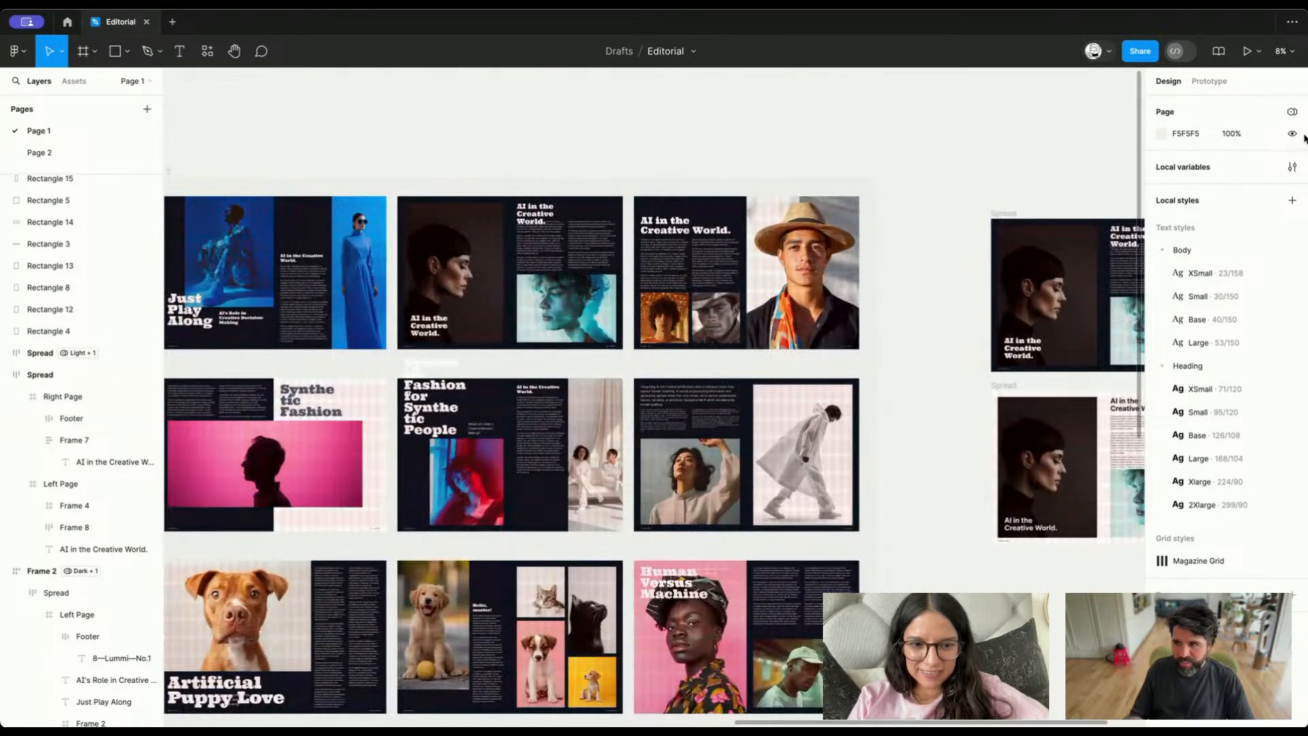
left_click(1293, 168)
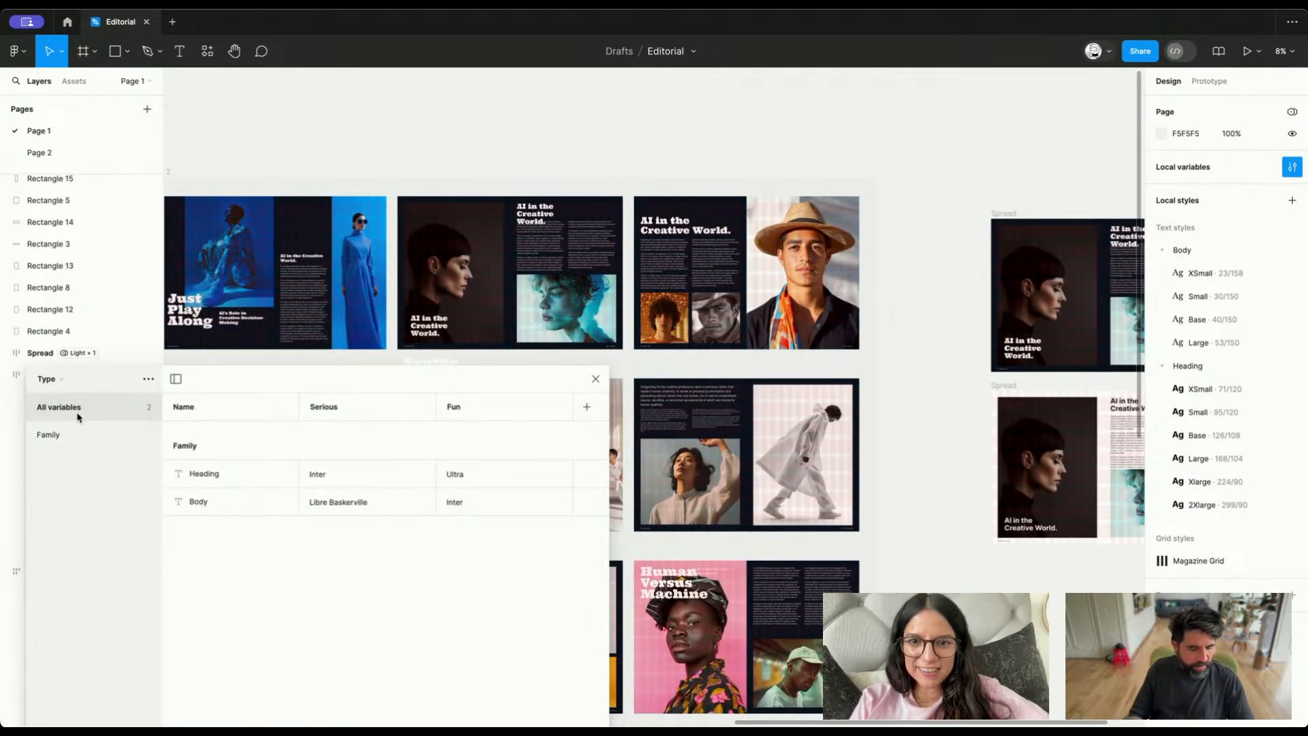
left_click(62, 383)
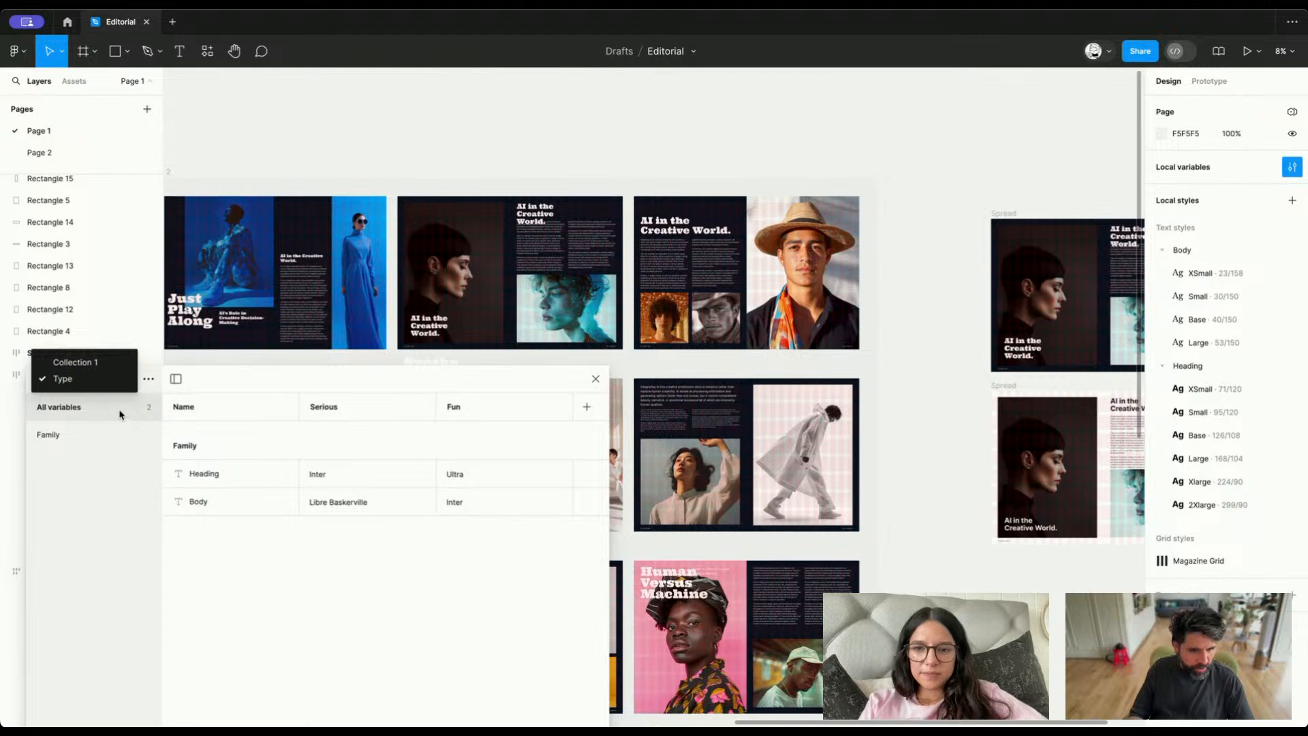
left_click(54, 368)
left_click(149, 380)
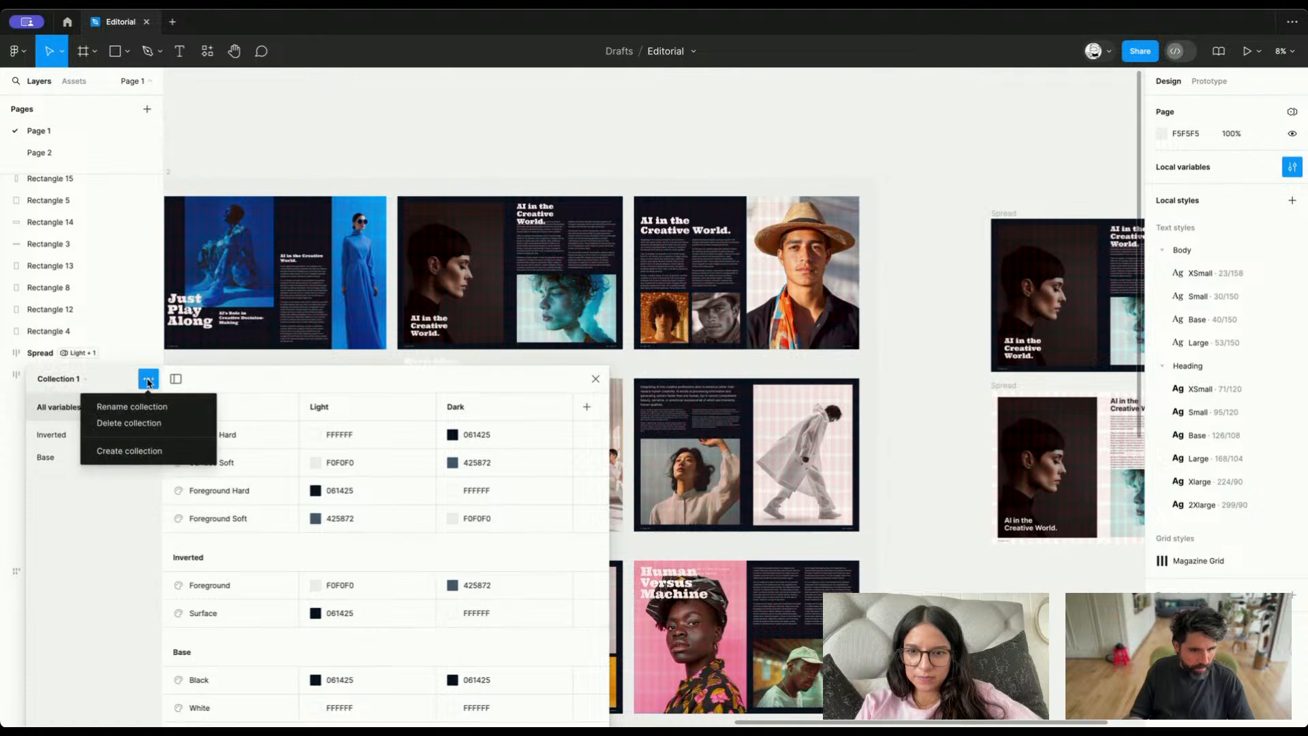
left_click(146, 406)
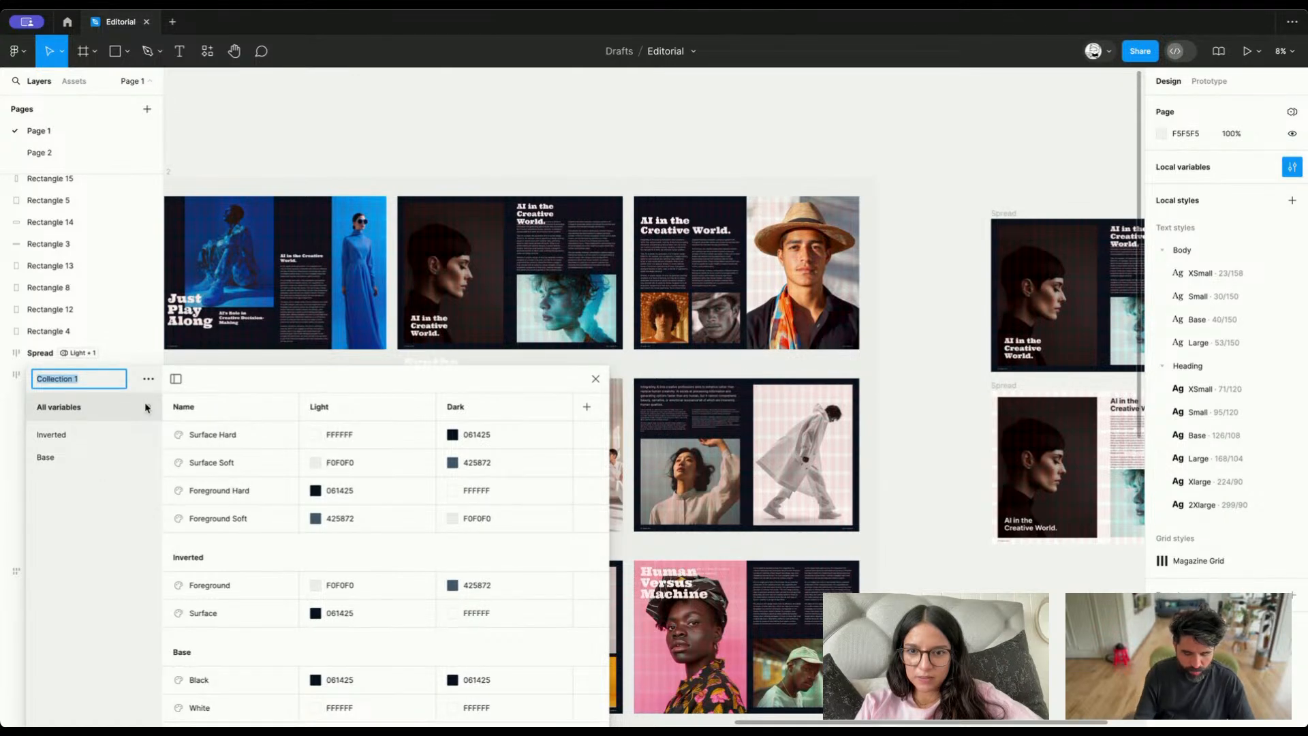
type("Theme")
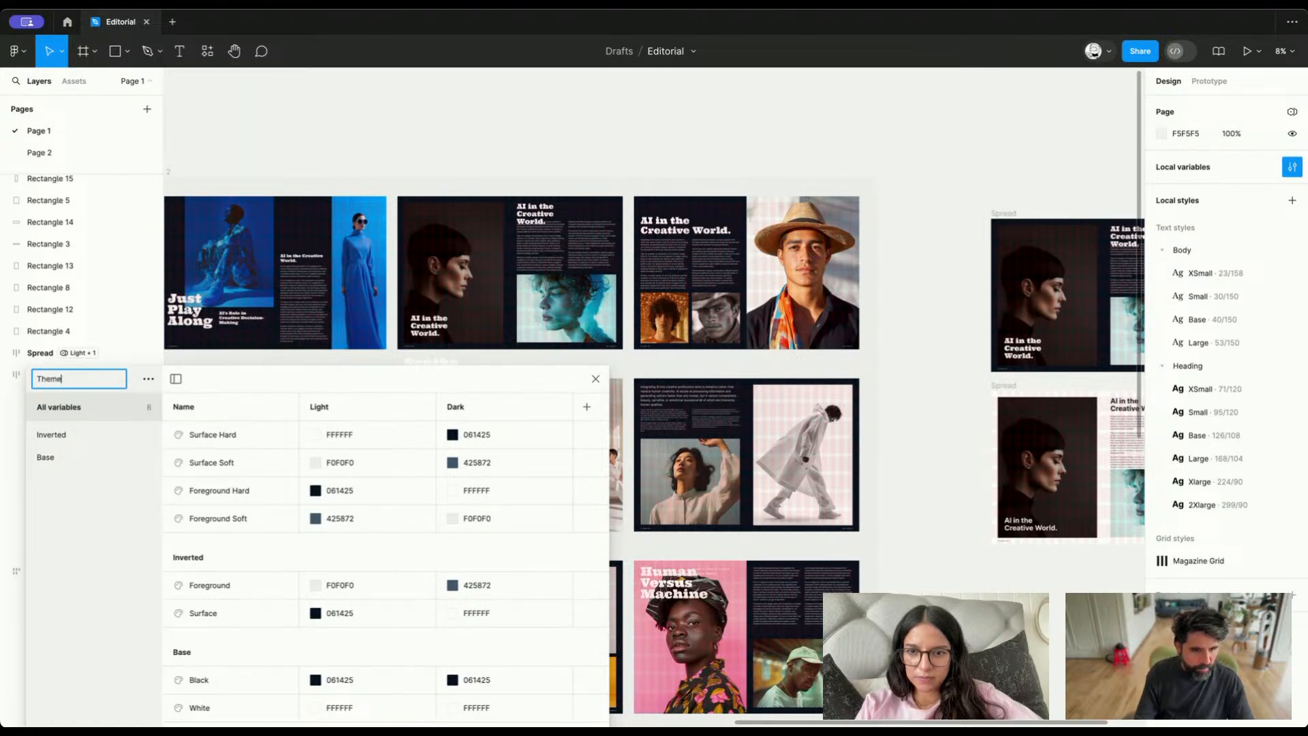
key("Return")
Examine the Type collection's Serious and Fun fonts and the Theme collection's Light and Dark colors, with the variables window moved over Frame 2
left_click(64, 379)
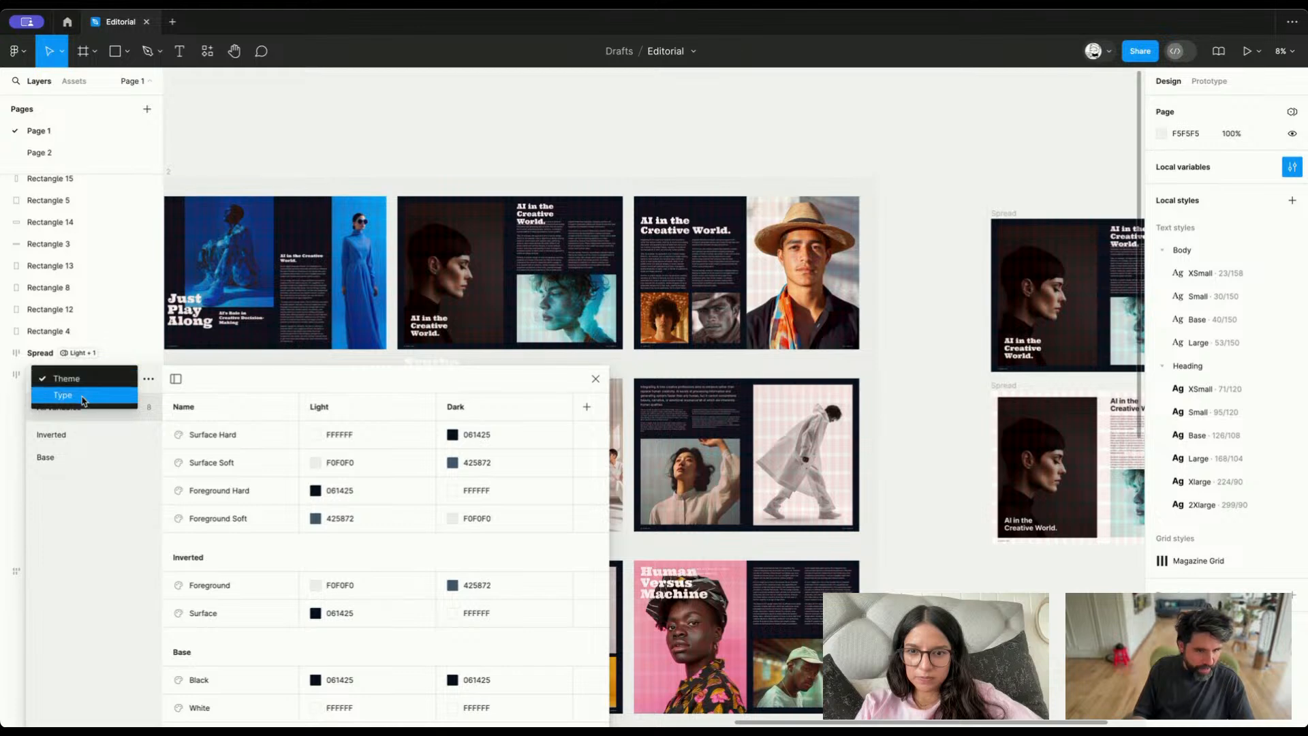
left_click(82, 394)
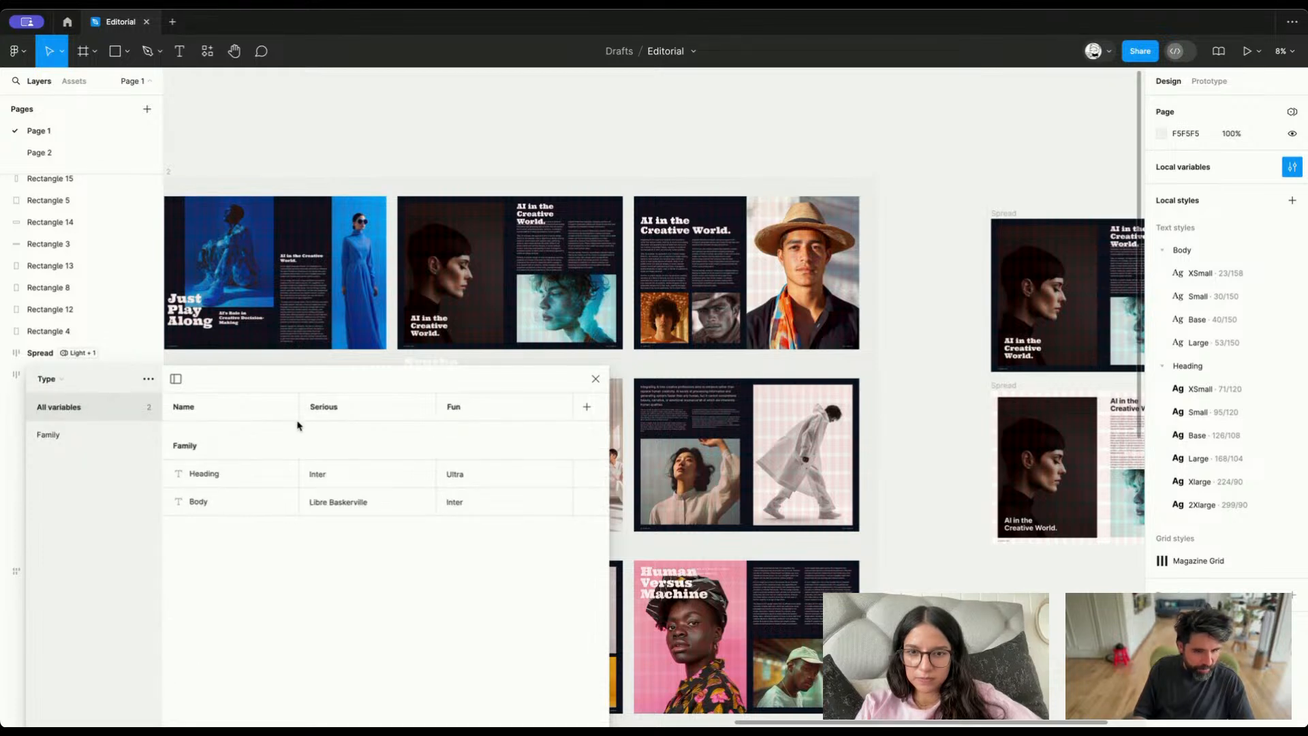
left_click_drag(227, 388, 383, 222)
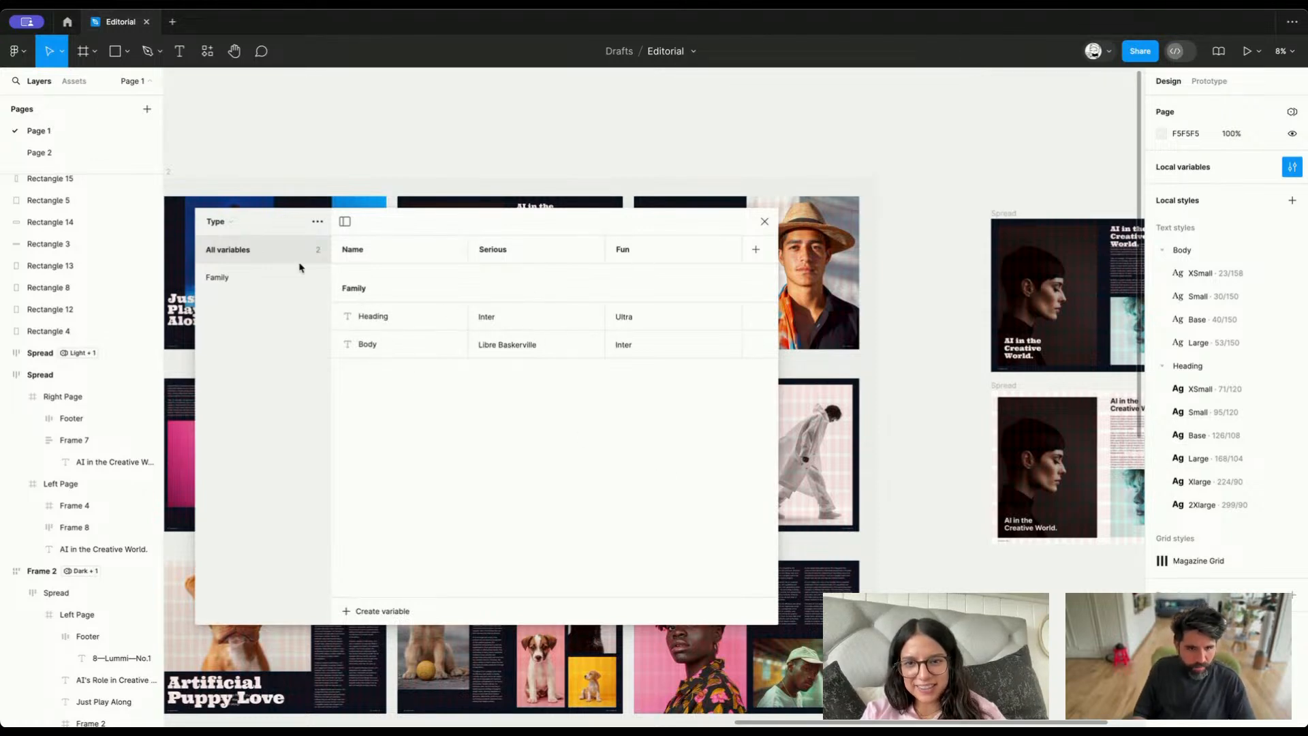
left_click(234, 223)
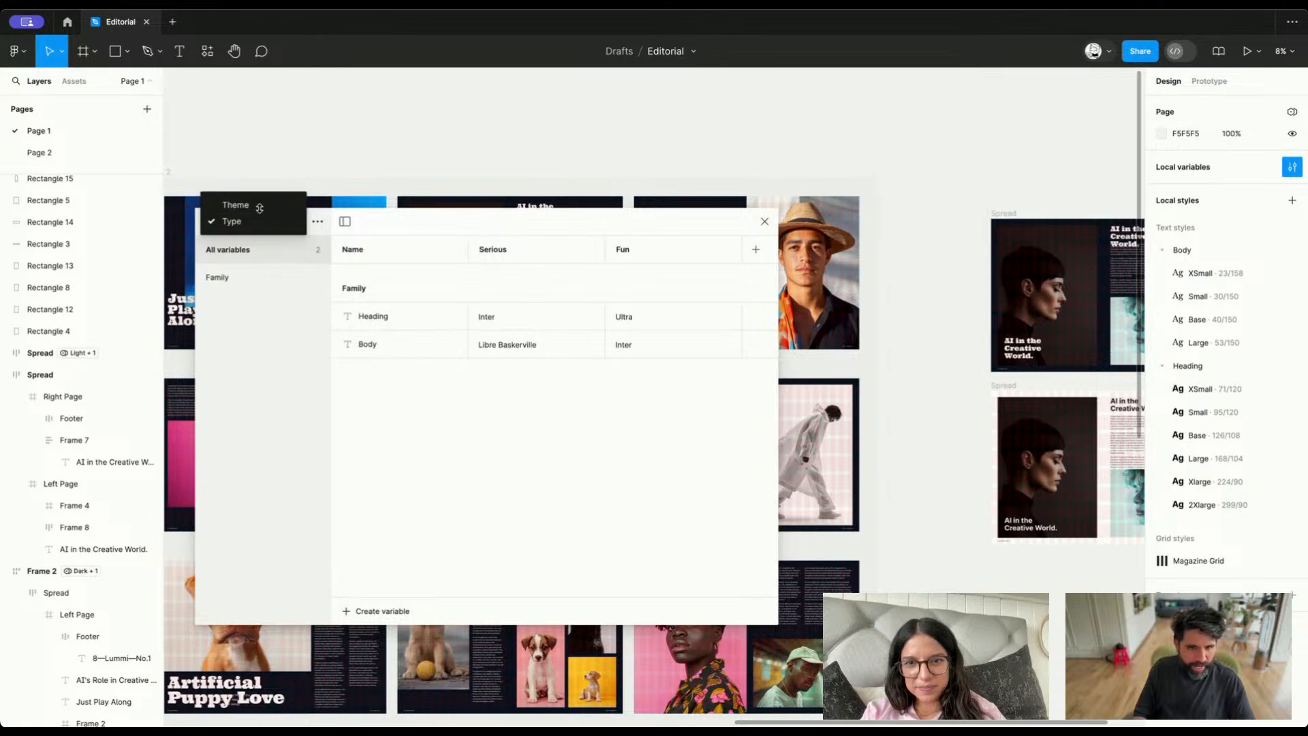
left_click(235, 206)
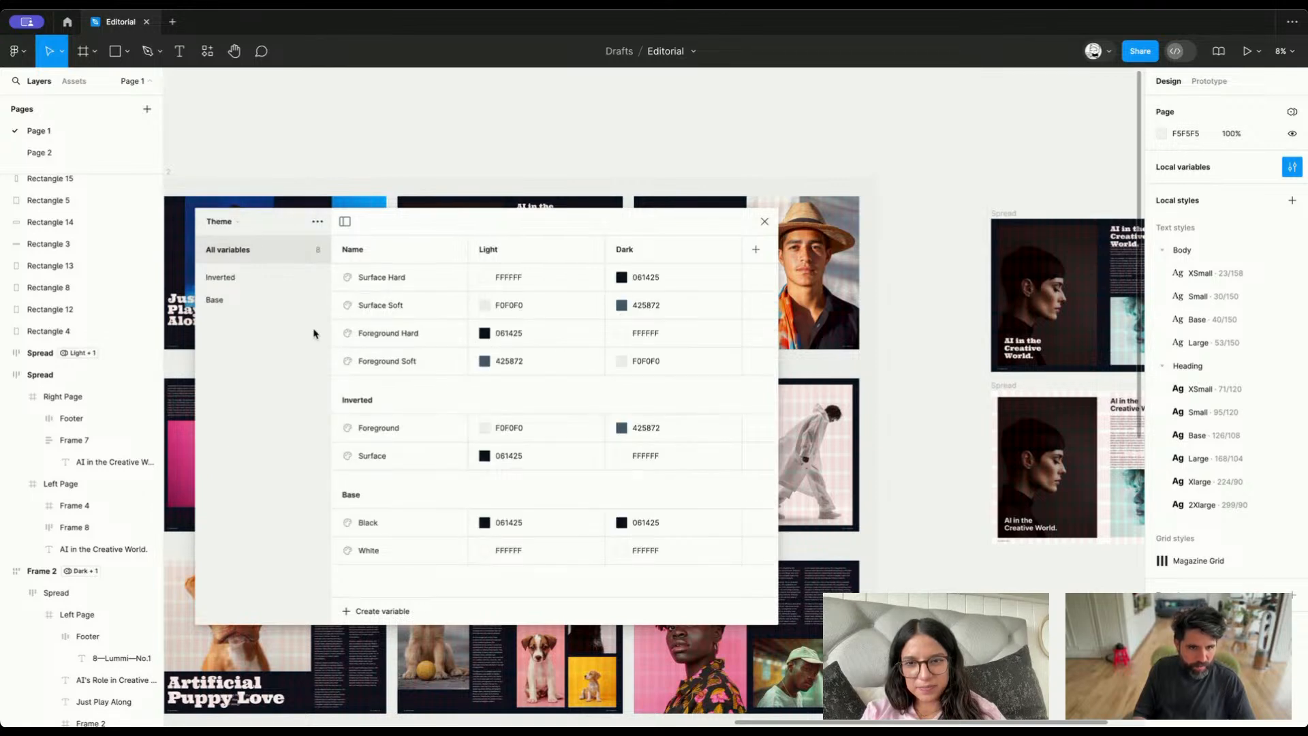
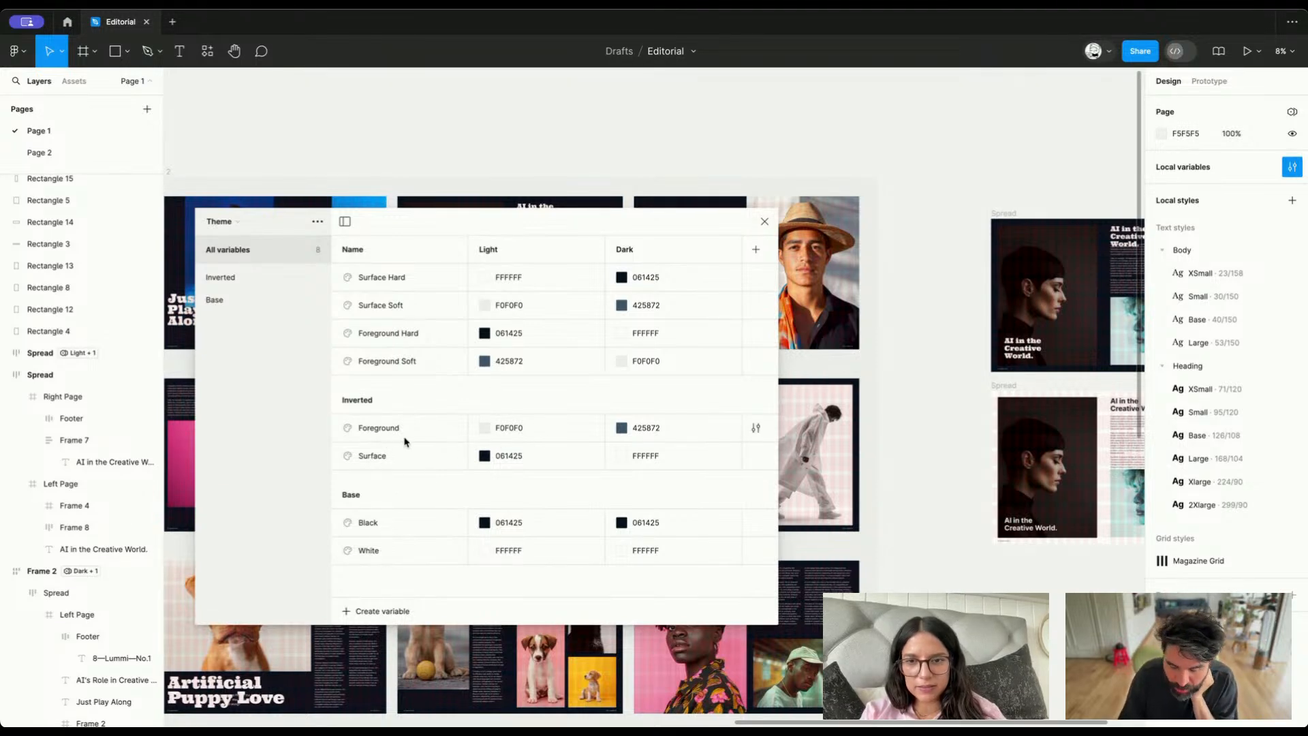
Close the Theme variables table and bring all the magazine spreads in Frame 1 into view beside Frame 2
left_click(764, 222)
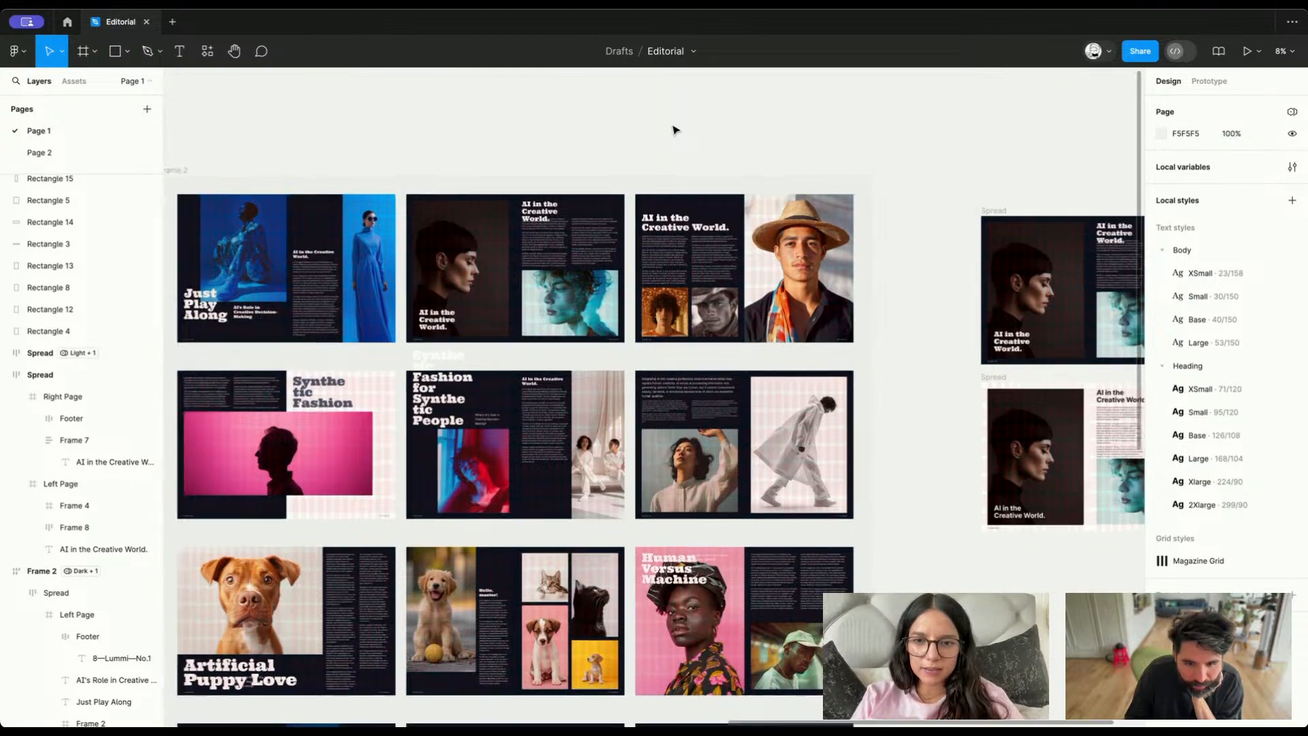
scroll(677, 132, "down", 5)
scroll(673, 129, "up", 1)
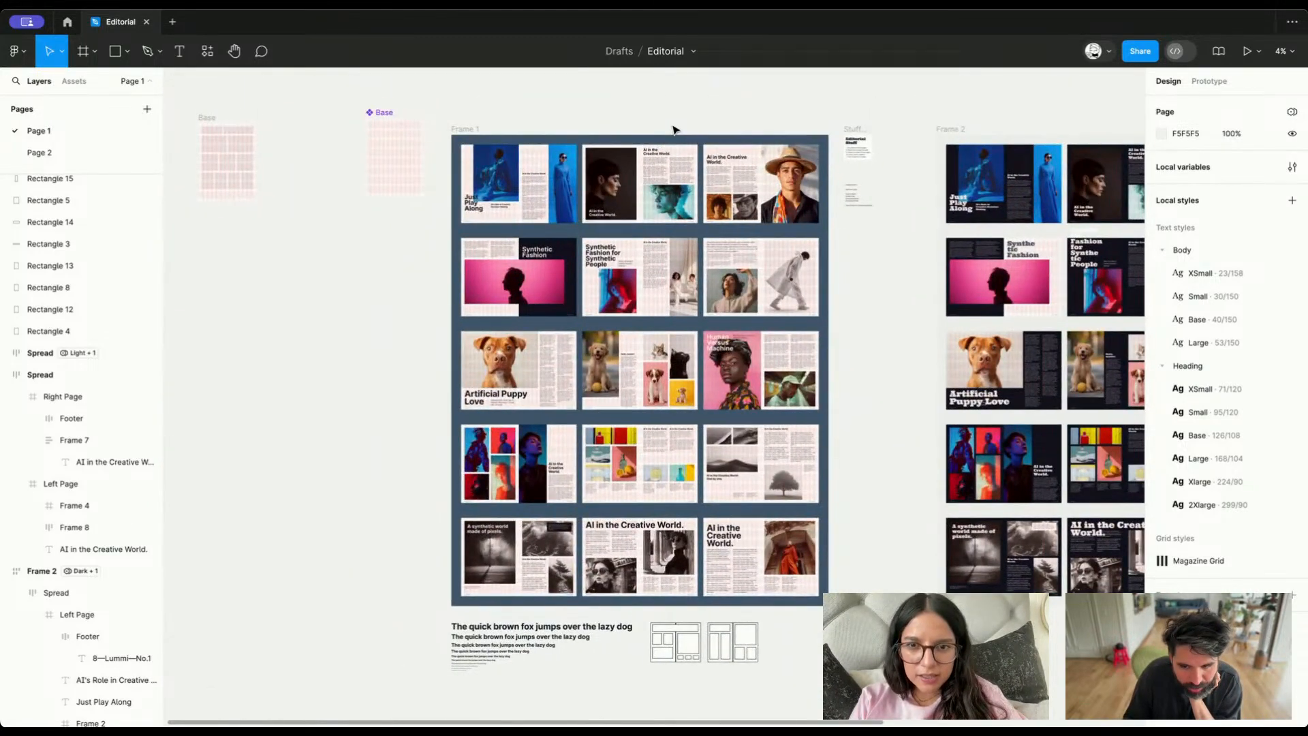